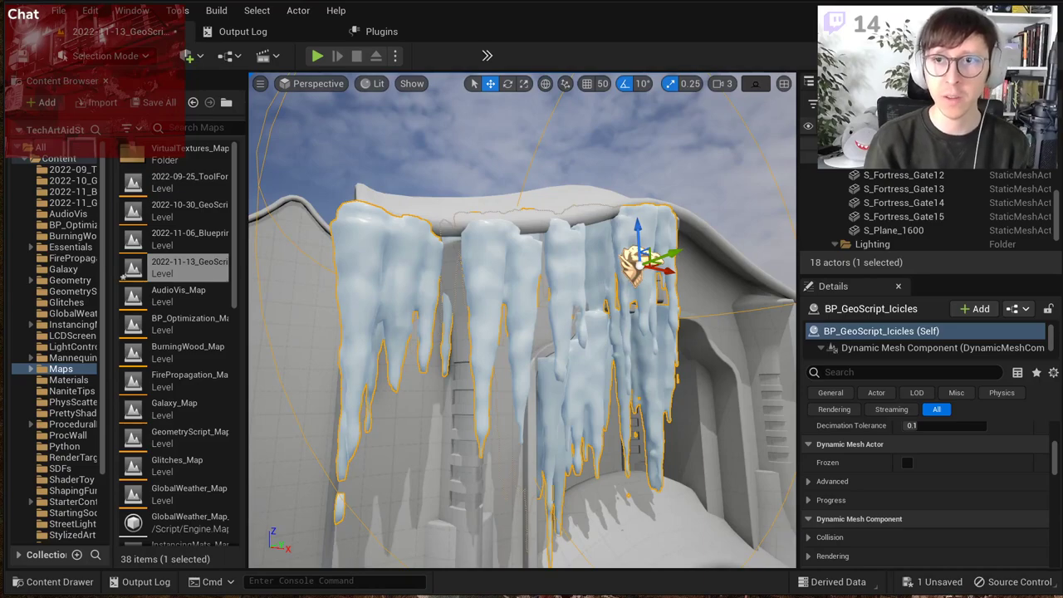
Step: Freeze the dynamic mesh of BP_GeoScript_Icicles and view the icicles around the upper roof edge
right_click_drag(715, 332, 440, 322)
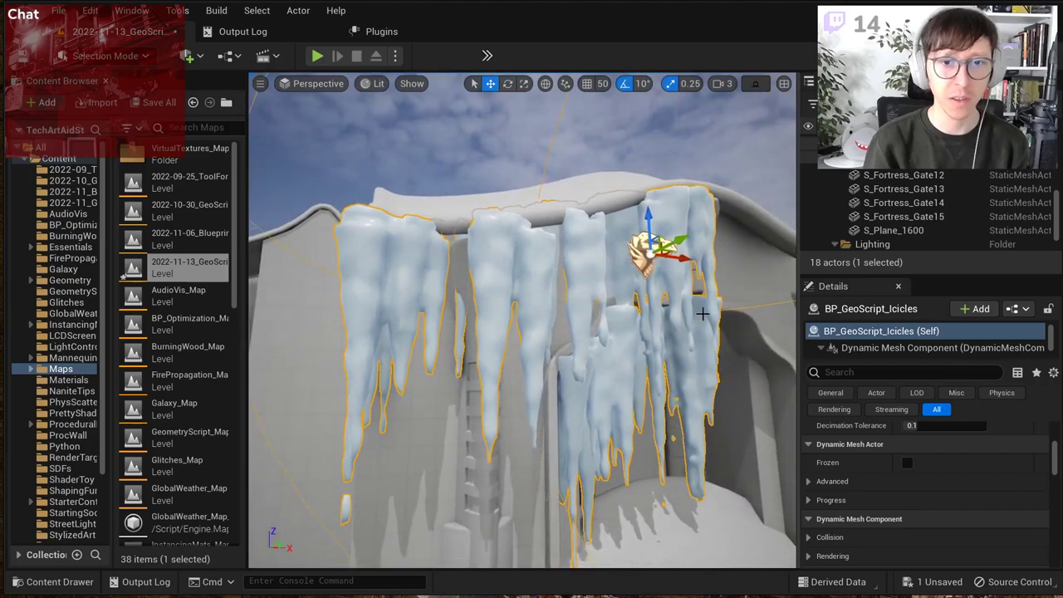
left_click(907, 465)
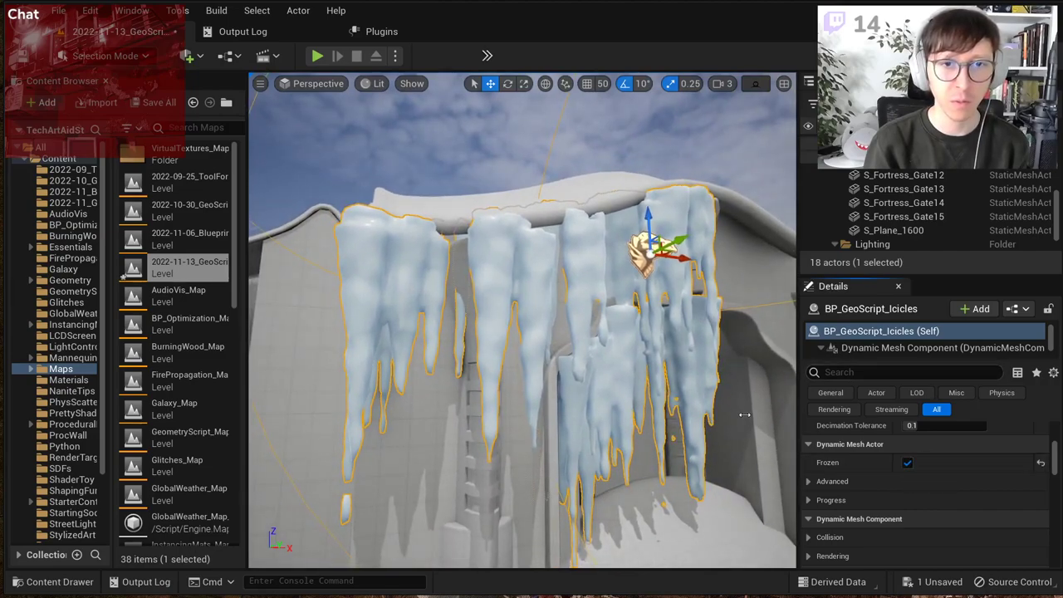
right_click_drag(693, 264, 664, 264)
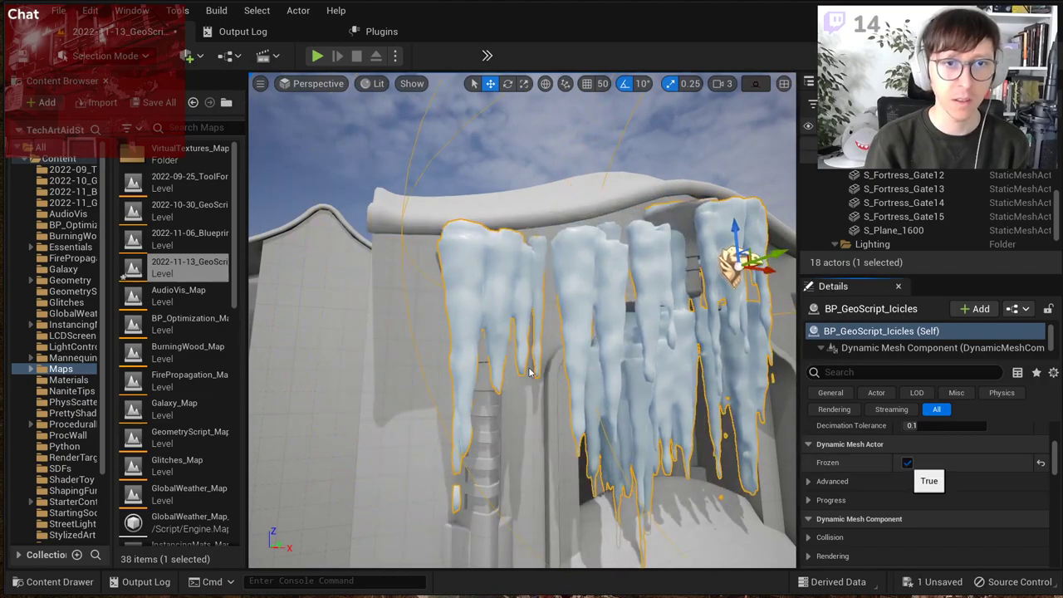
mouse_move(533, 370)
right_mouse_down()
mouse_move(548, 370)
mouse_move(519, 381)
right_mouse_up()
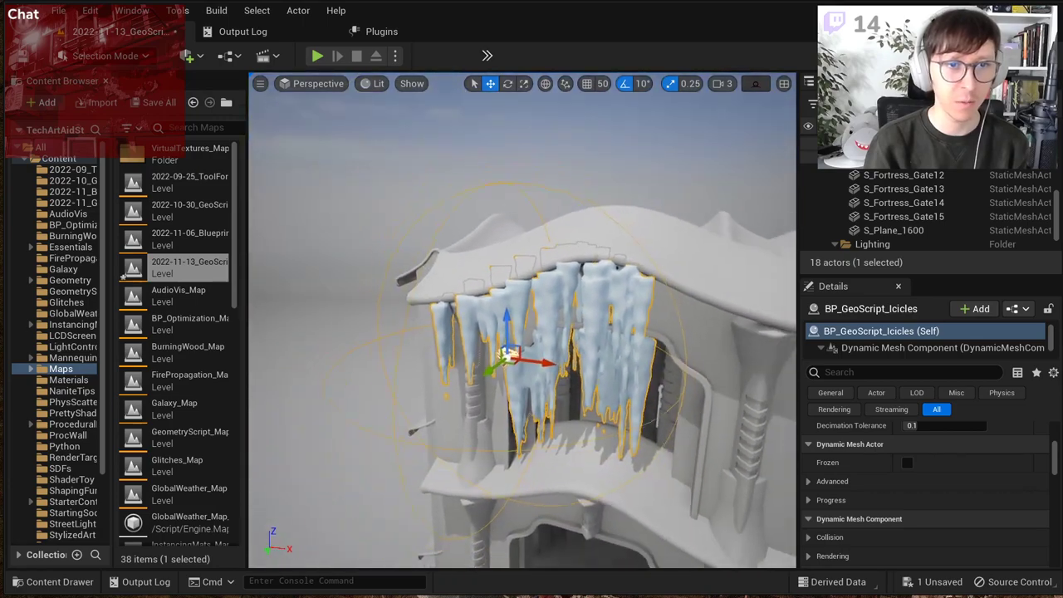
Step: Enable Frozen on BP_GeoScript_Icicles and move the actor along the X axis past the upper arch
left_click(906, 462)
left_click_drag(550, 364, 663, 383)
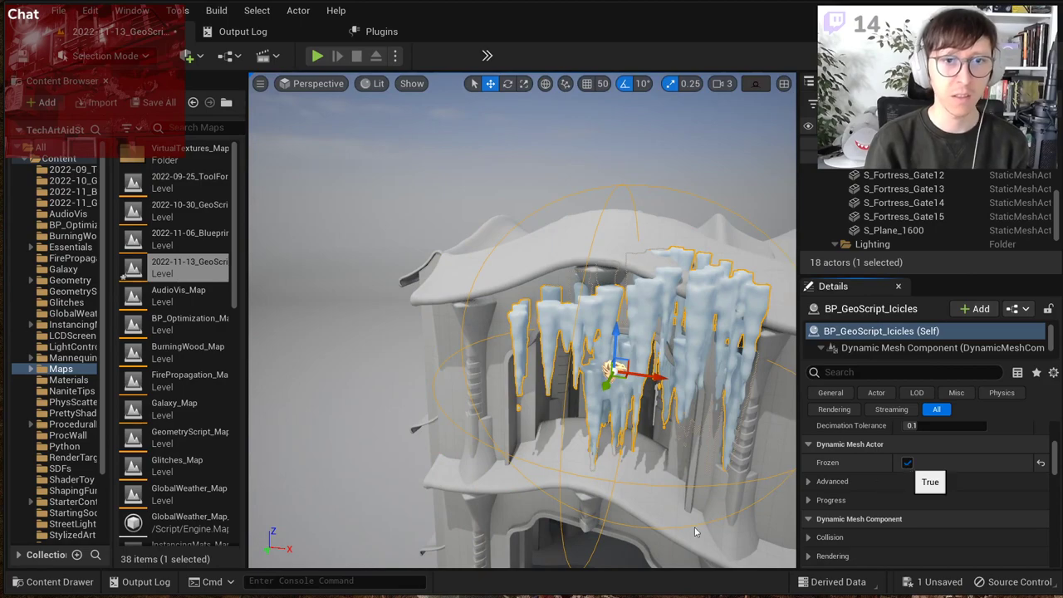
right_click_drag(693, 526, 555, 351)
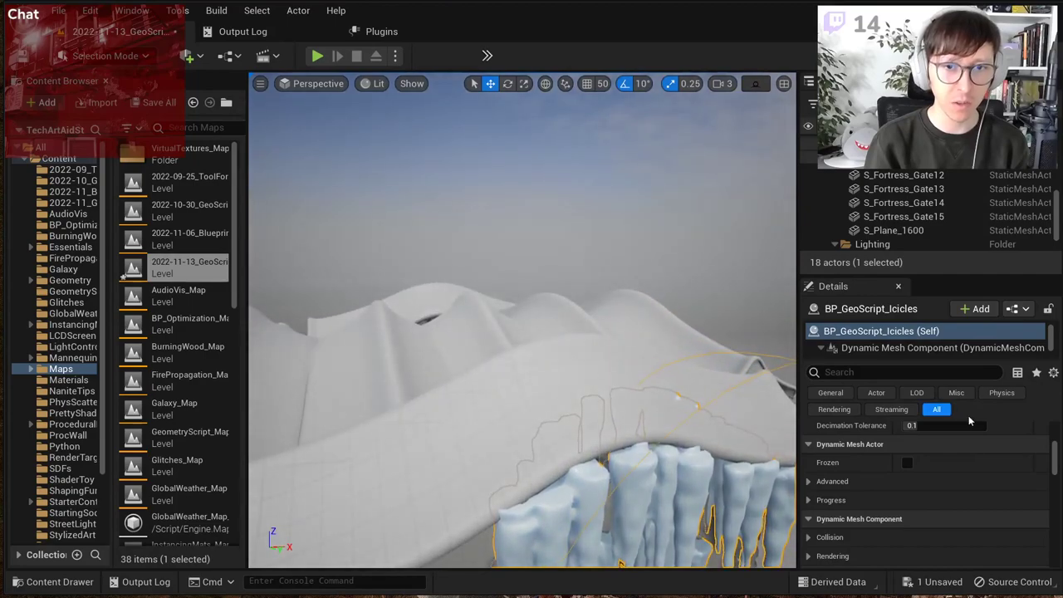
Step: Set the icicles' Actor to Sample to S_Fortress_Gate5 by picking the lower gate in the scene
scroll(1042, 461, "up", 10)
scroll(1021, 469, "down", 2)
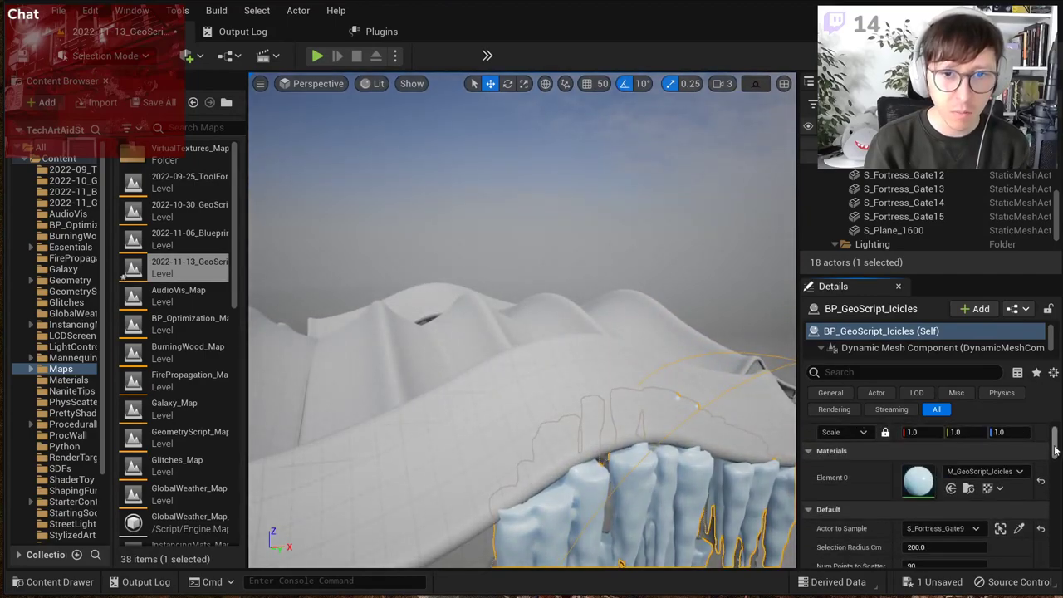
right_click_drag(731, 465, 764, 515)
right_click_drag(714, 482, 739, 515)
mouse_move(508, 294)
right_mouse_down()
mouse_move(490, 349)
mouse_move(509, 293)
right_mouse_up()
right_click_drag(757, 359, 766, 338)
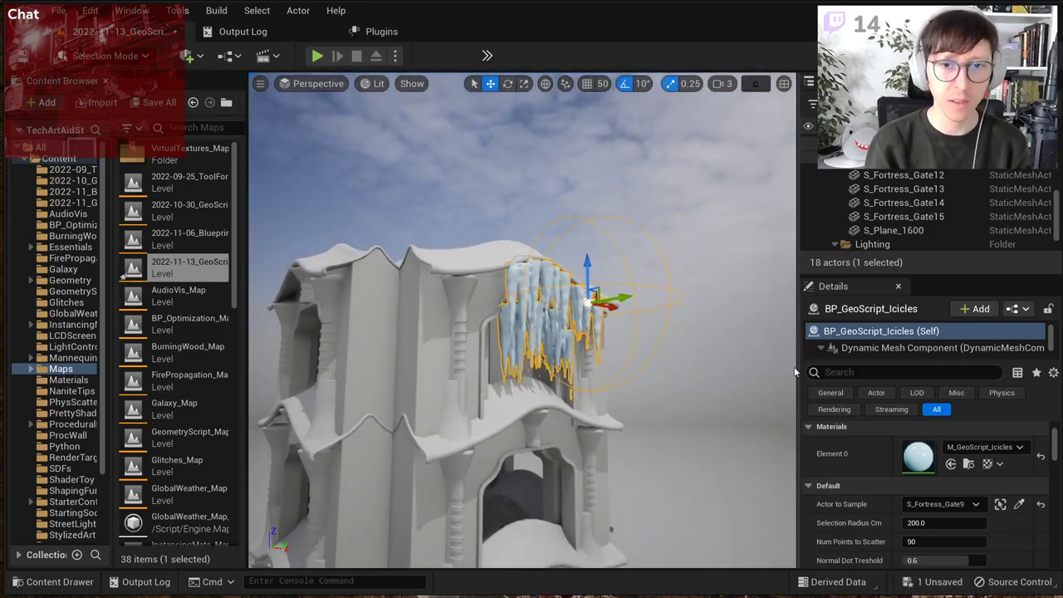
left_click(1019, 503)
left_click(515, 407)
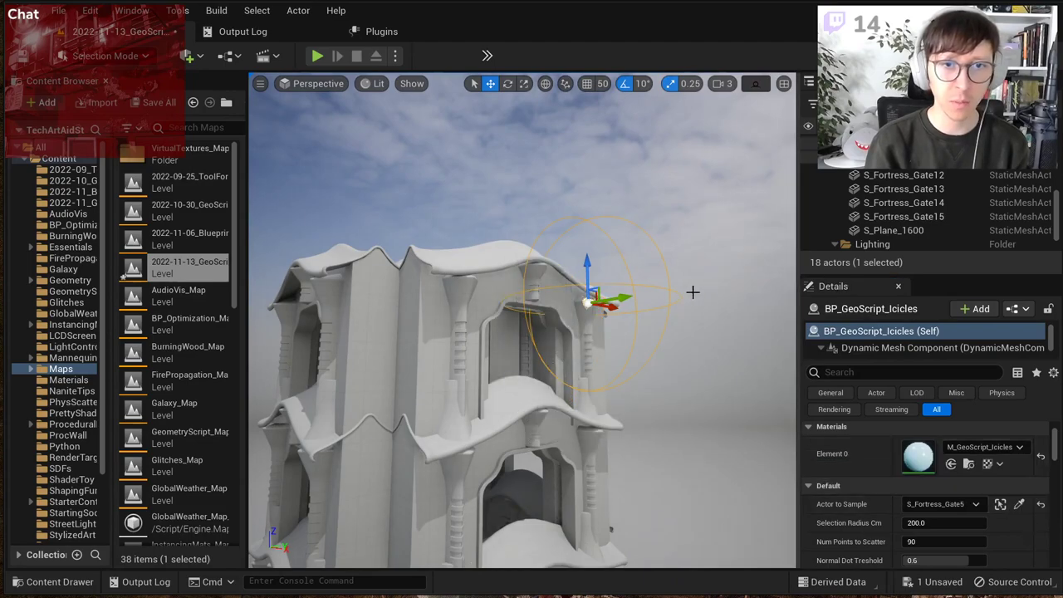
Step: Move the icicles actor down to the roof edge of the sampled lower gate and check the generated icicles
right_click_drag(689, 290, 683, 276)
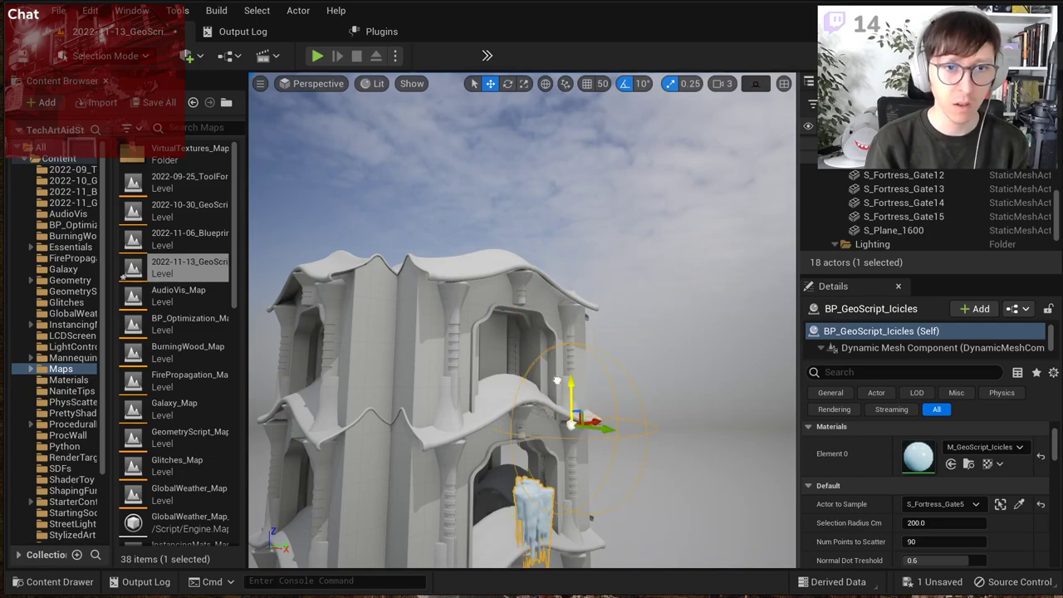
right_click_drag(340, 338, 581, 345)
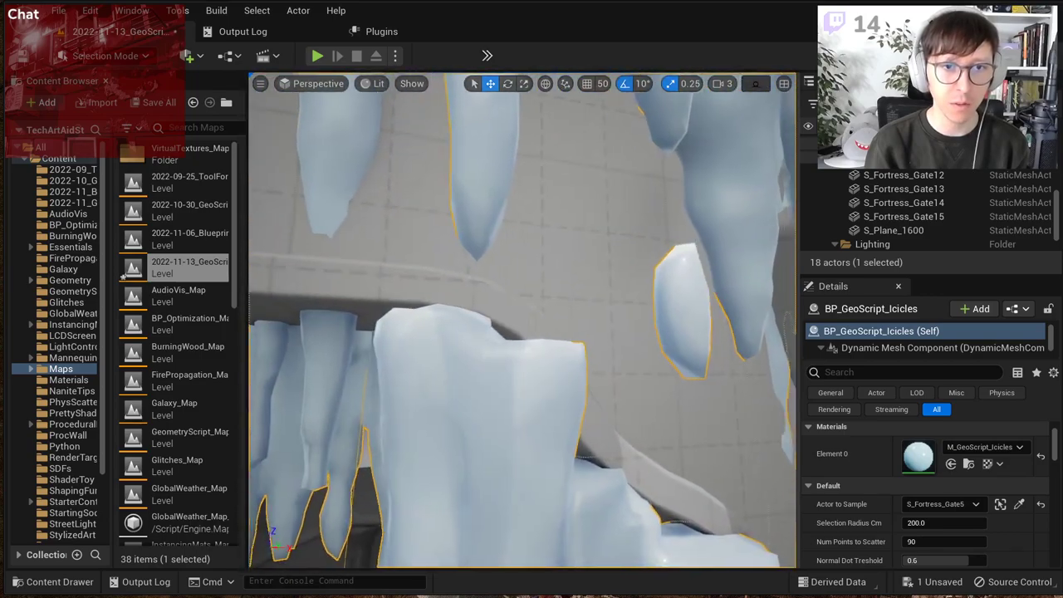
right_click_drag(523, 321, 604, 296)
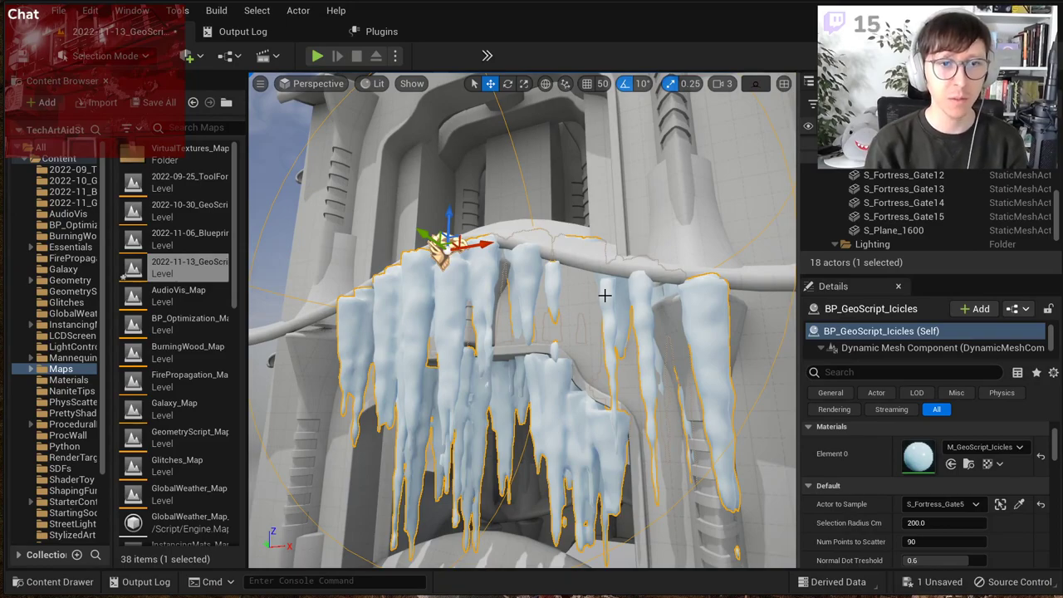
right_click_drag(523, 324, 390, 315)
right_click_drag(525, 251, 457, 251)
right_click_drag(678, 267, 669, 225)
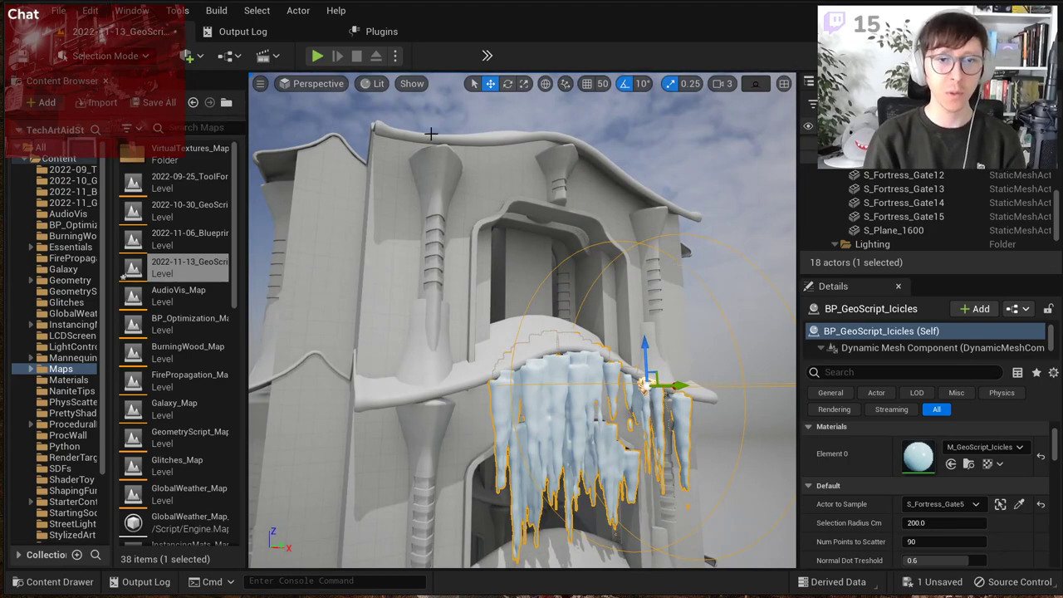
right_click_drag(602, 359, 611, 396)
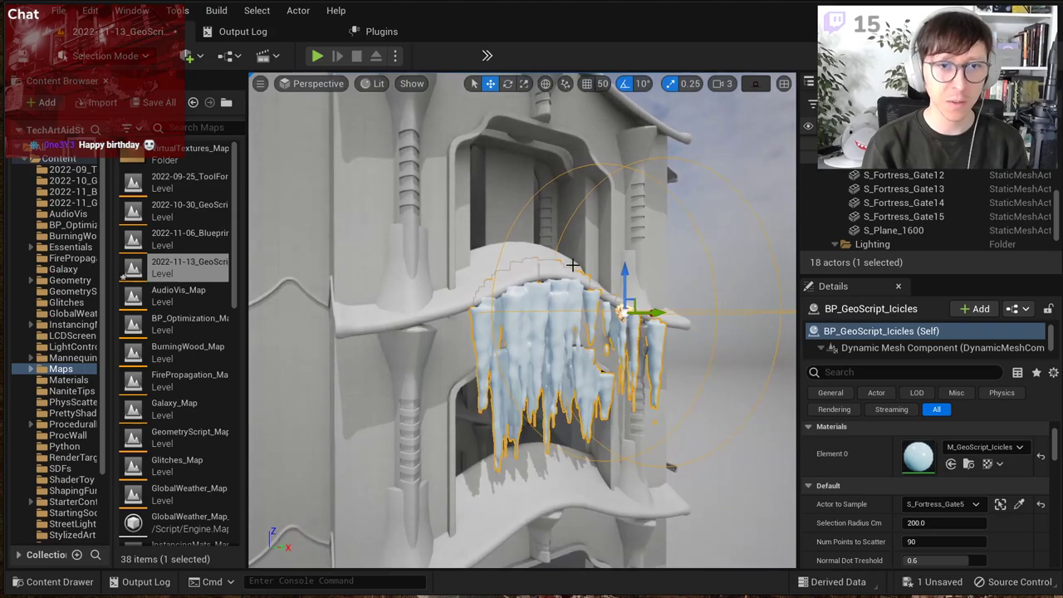
Step: Search the project's plugins for "geometry script", close the plugin browser and return to the level
left_click(89, 10)
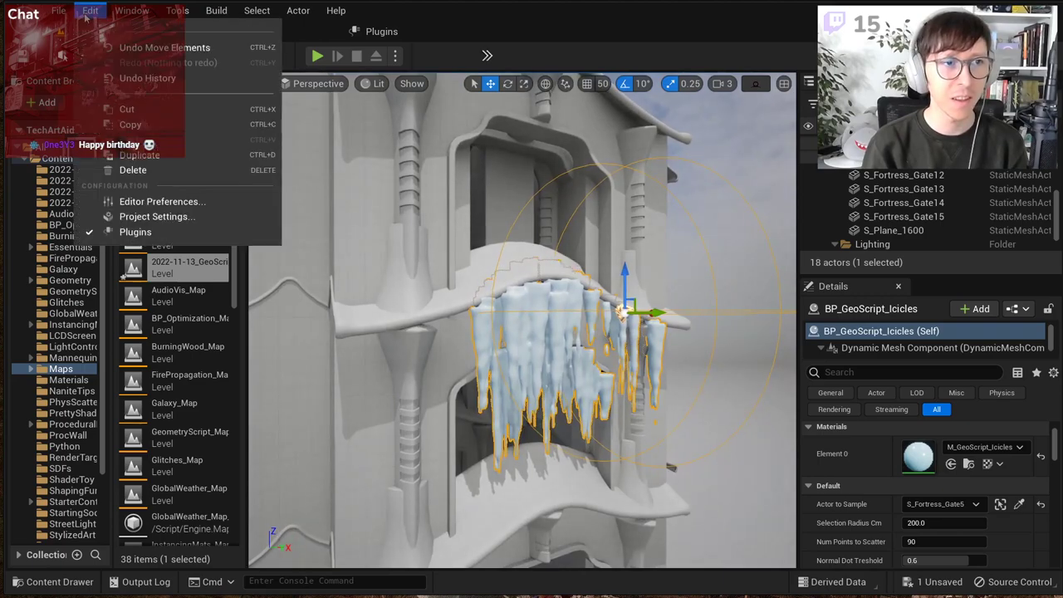
left_click(186, 238)
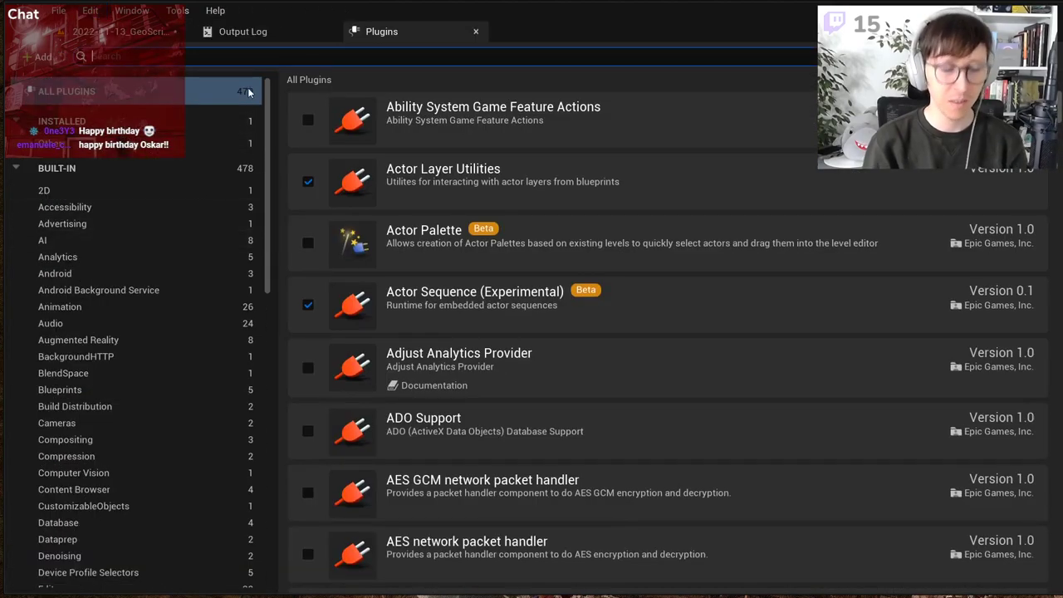
type("geometry script")
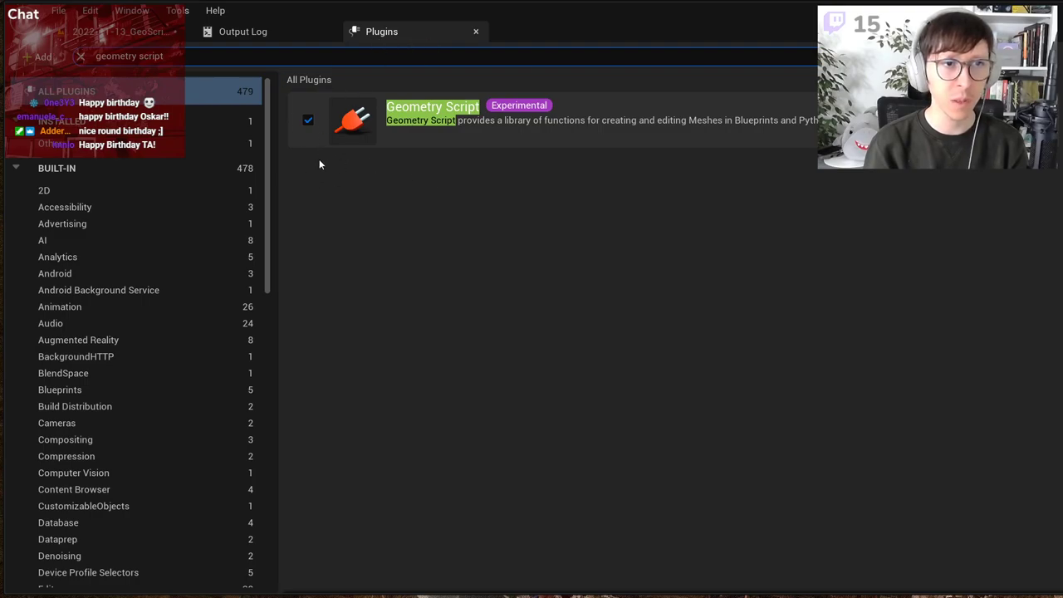
middle_click(421, 32)
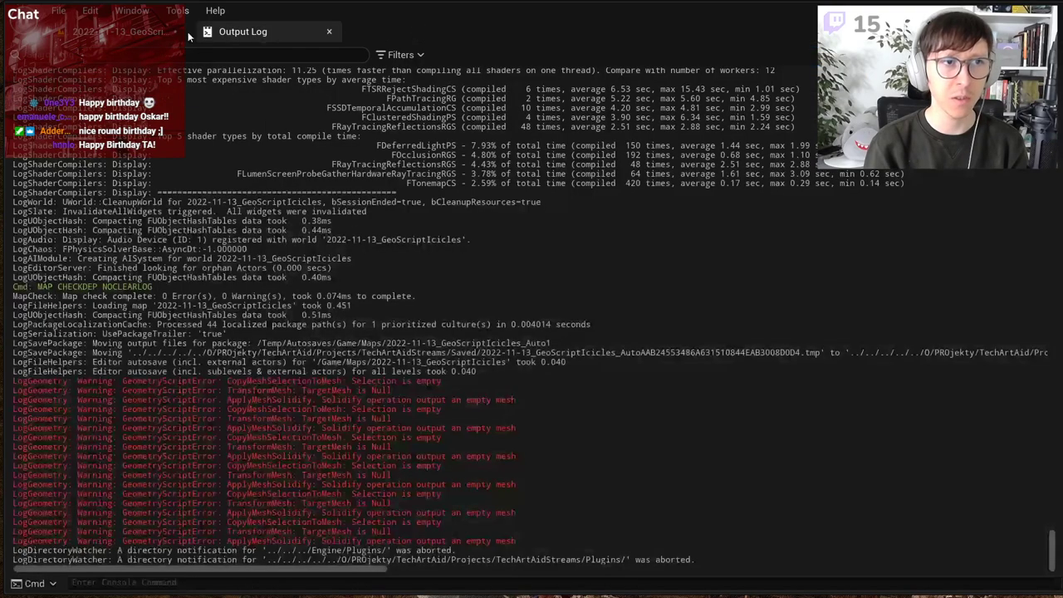
left_click(103, 34)
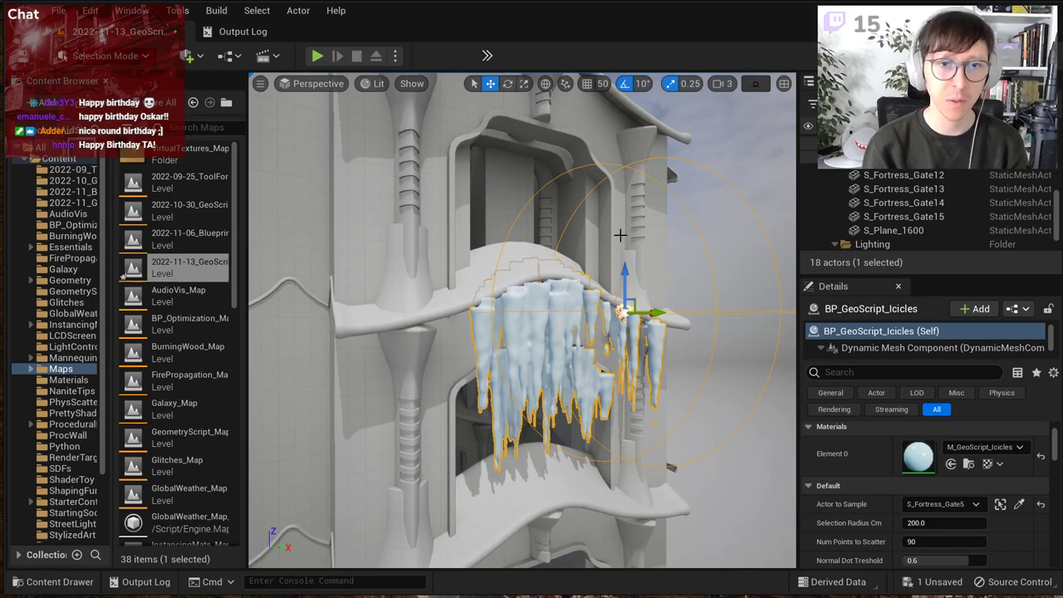
Step: Shift the icicles actor along the X axis across the front of the lower arch
left_click_drag(651, 275, 475, 324, "alt")
scroll(474, 325, "up", 3)
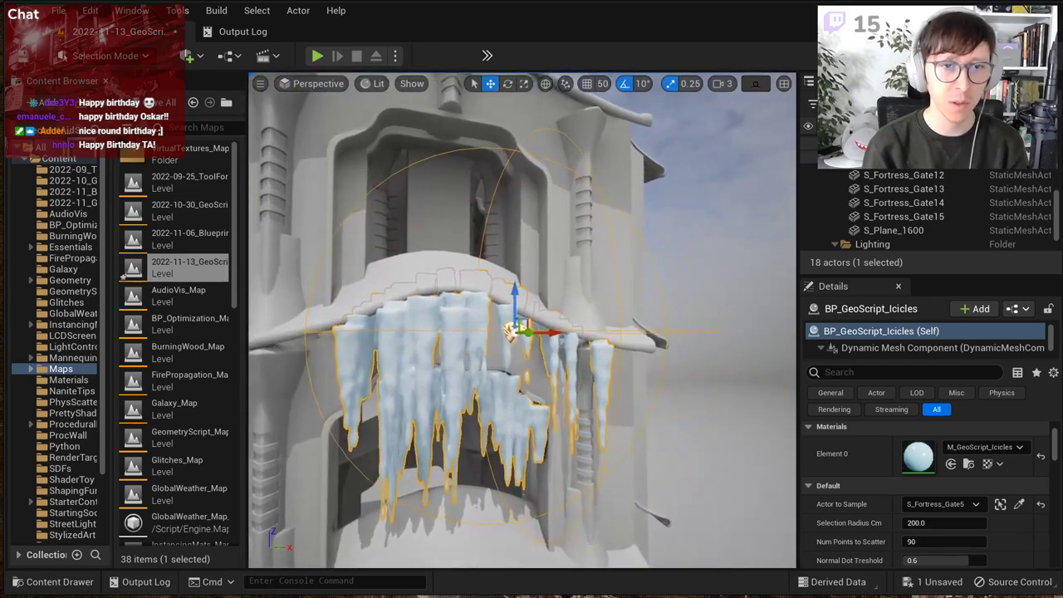
right_click_drag(616, 350, 573, 348)
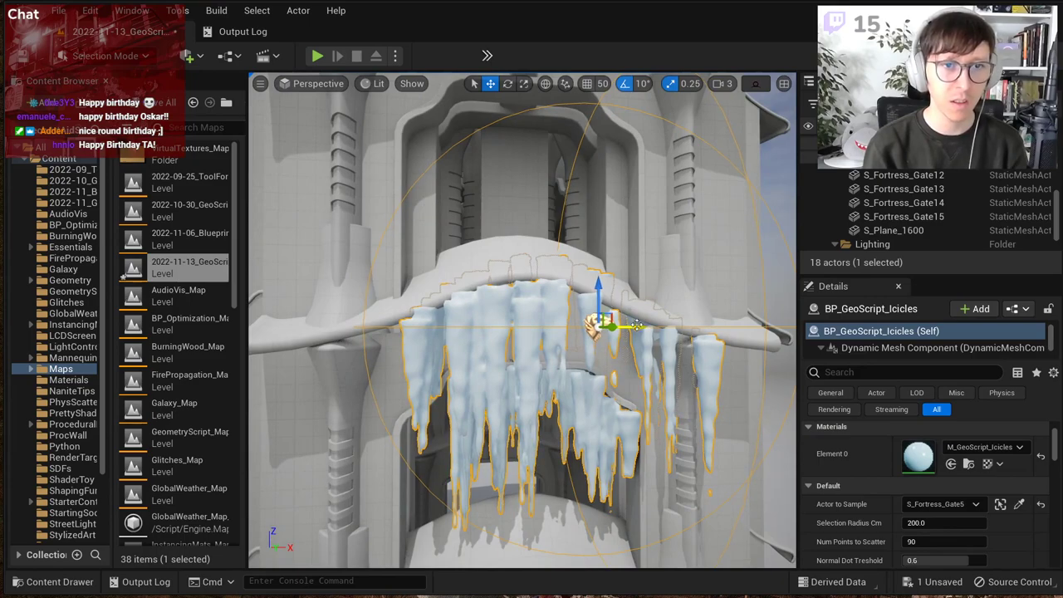
left_click(636, 325)
key("d")
right_click_drag(630, 320, 629, 321)
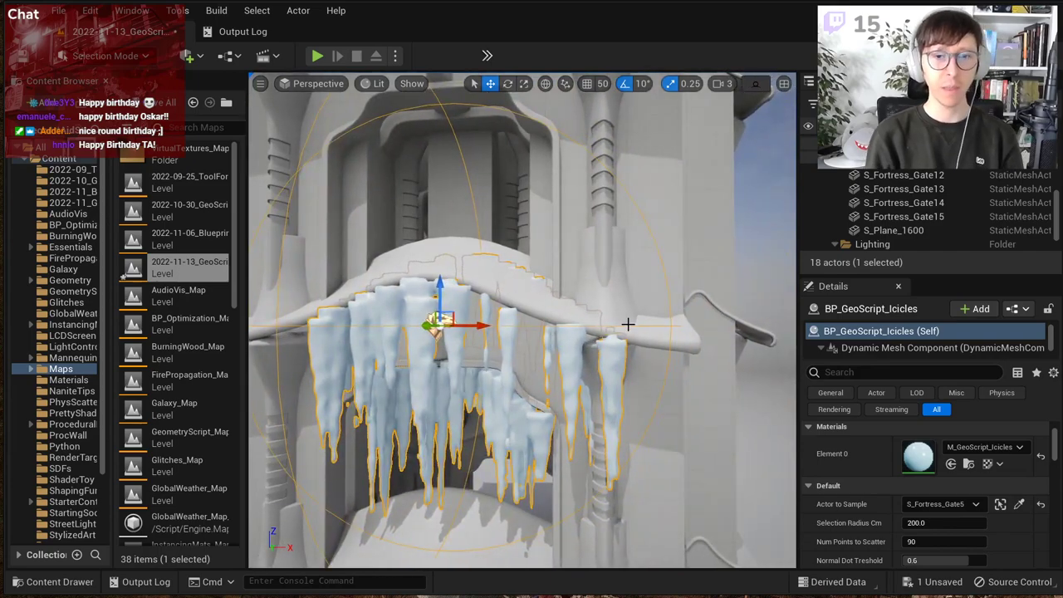
Step: Examine the generated icicles along the lower arch up close and from the side
key("w")
right_click_drag(628, 324, 587, 333)
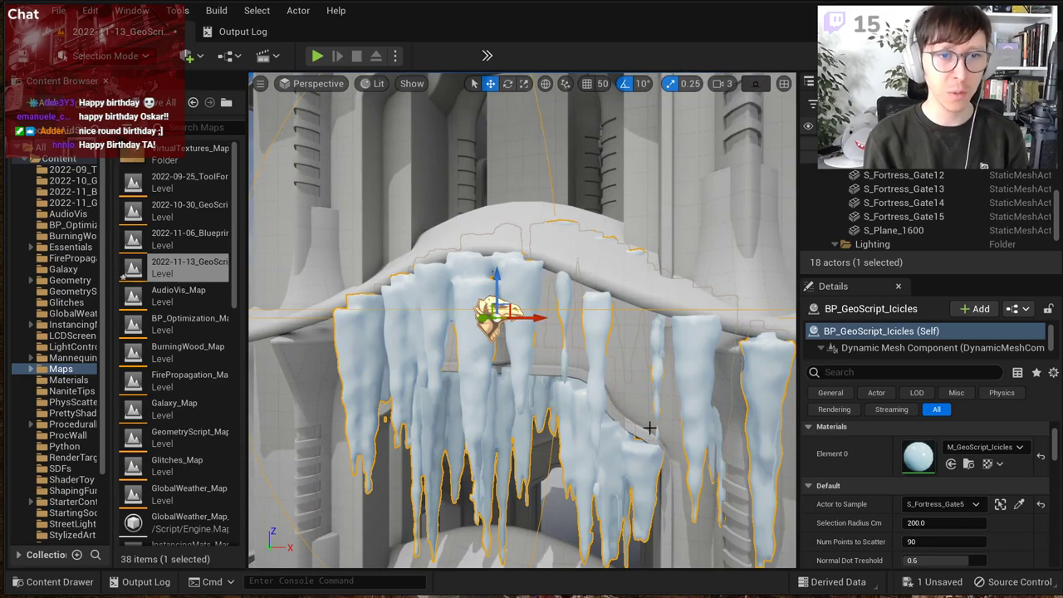
key("d")
right_click_drag(650, 428, 650, 385)
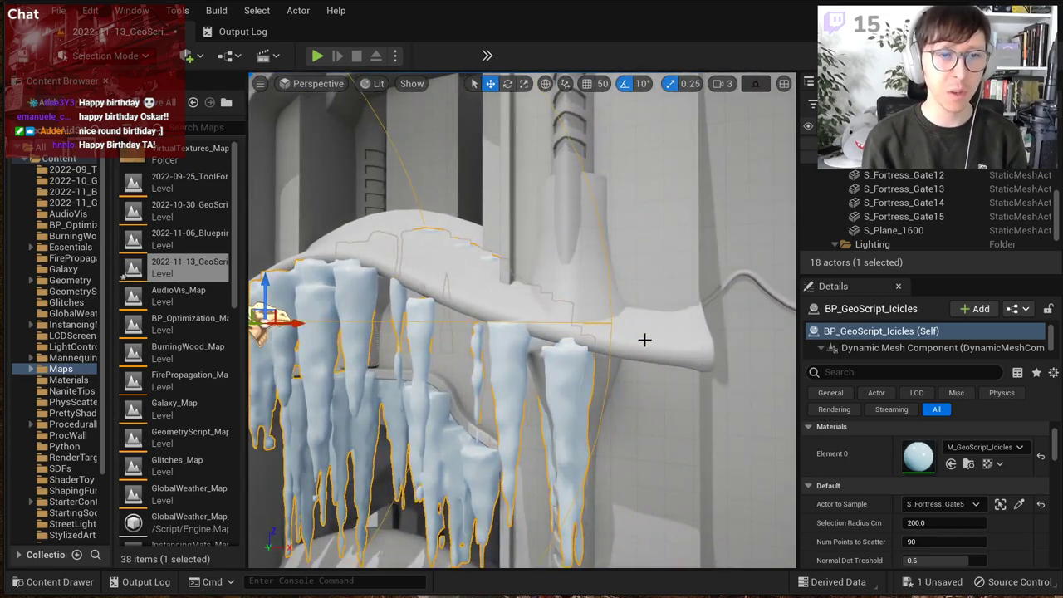
key("a")
right_click_drag(372, 262, 490, 262)
key("s")
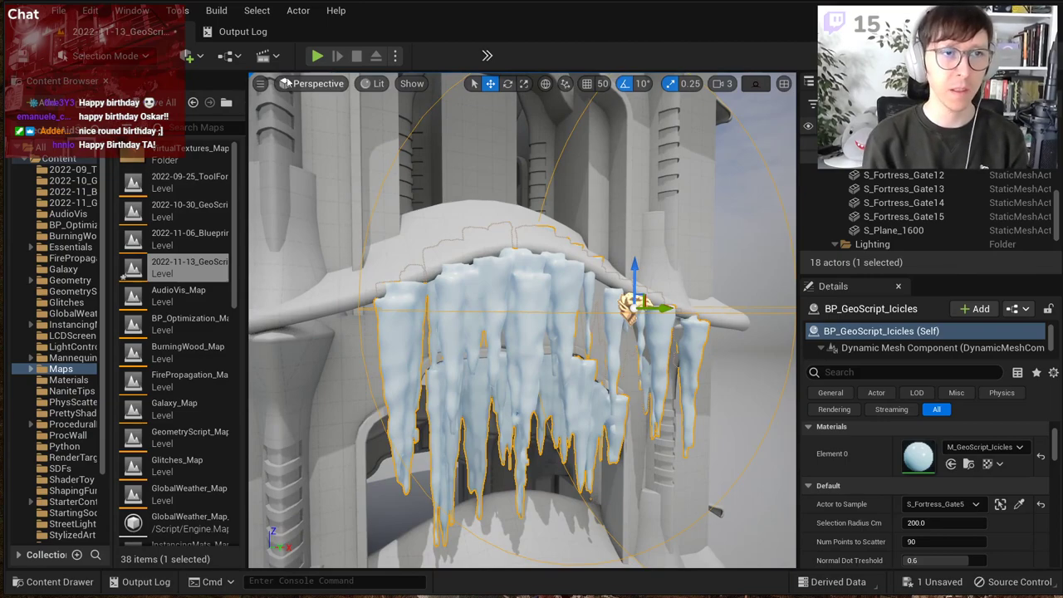
Step: Switch the viewport to Wireframe and move in close to the icicles and gate meshes
left_click(380, 115)
left_click(375, 84)
left_click(402, 153)
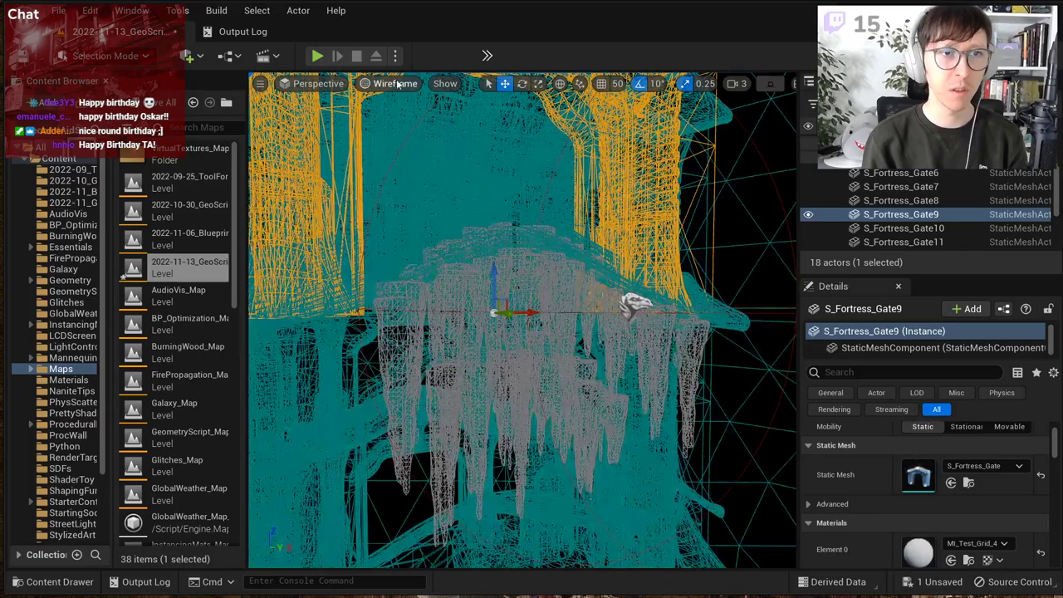
key("w")
right_click_drag(402, 152, 386, 153)
right_click_drag(456, 165, 403, 156)
key("w")
left_click(456, 166)
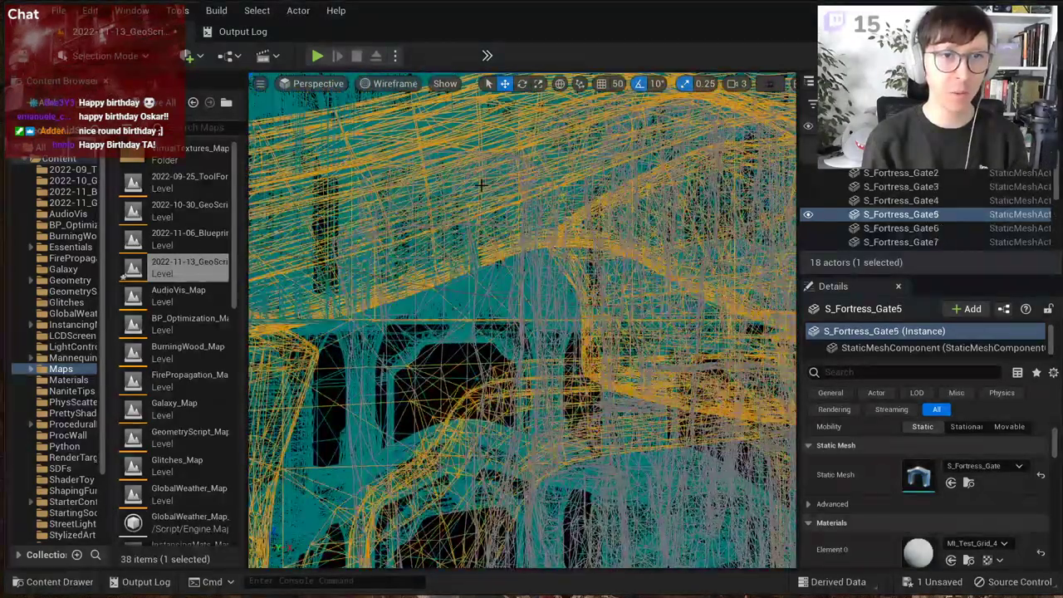
Step: Select BP_GeoScript_Icicles again and examine the mesh density of its icicles in wireframe
left_click(466, 275)
left_click(431, 255)
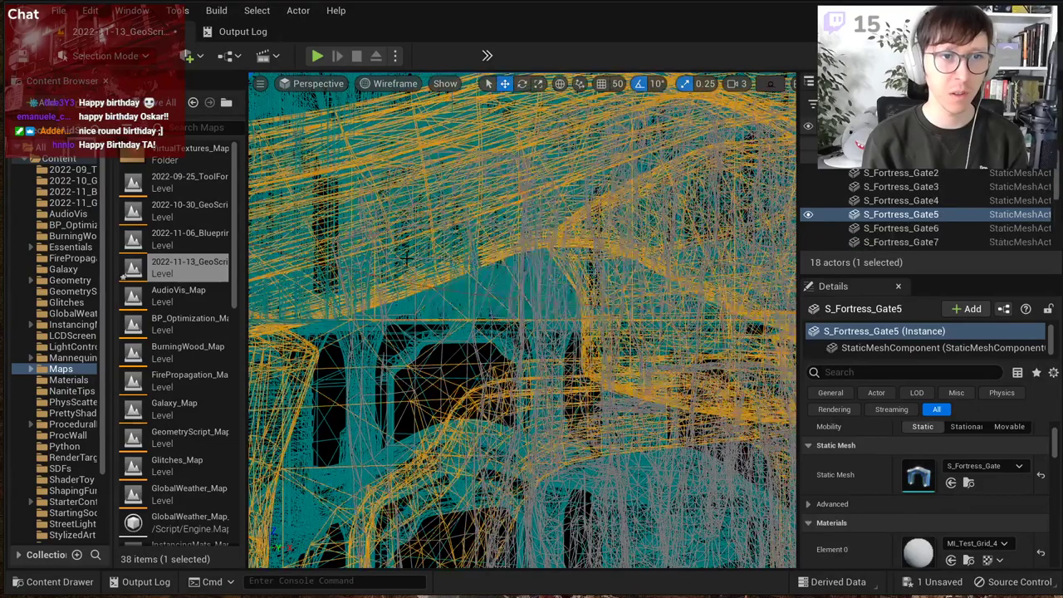
left_click(400, 257)
right_click_drag(519, 254, 547, 265)
scroll(866, 231, "down", 3)
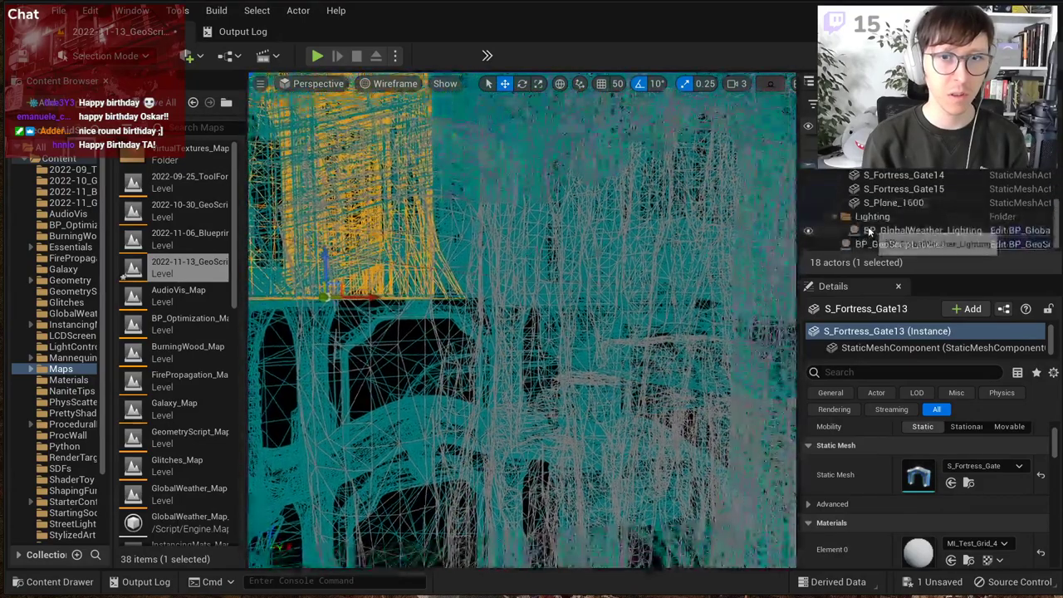
left_click(866, 244)
right_click_drag(676, 221, 730, 225)
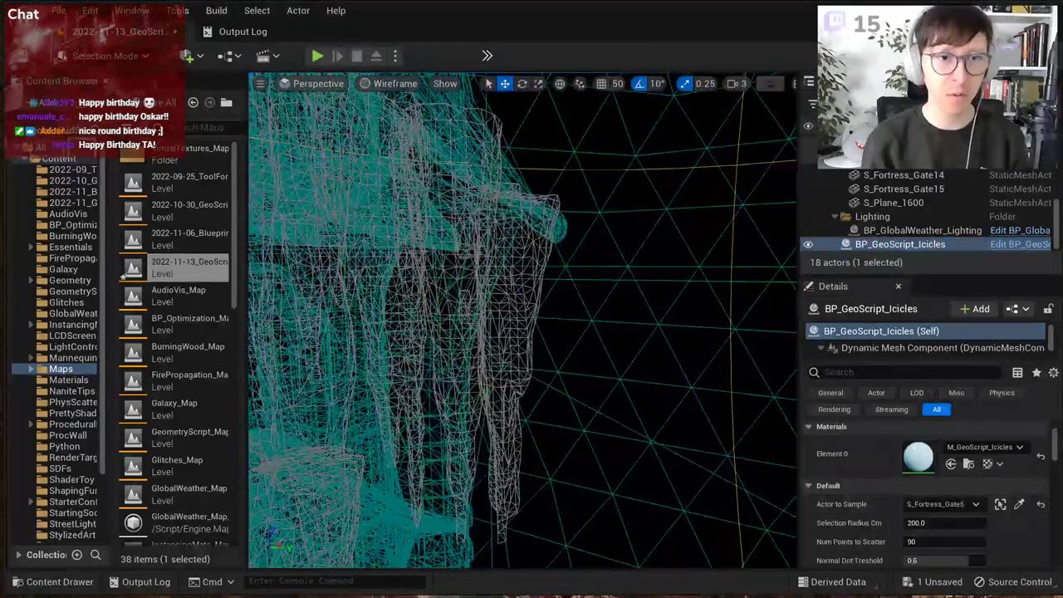
Step: Return the viewport to Lit shading and review the icicles hanging from the lower arch
left_click(385, 85)
left_click(401, 122)
right_click_drag(399, 116, 464, 180)
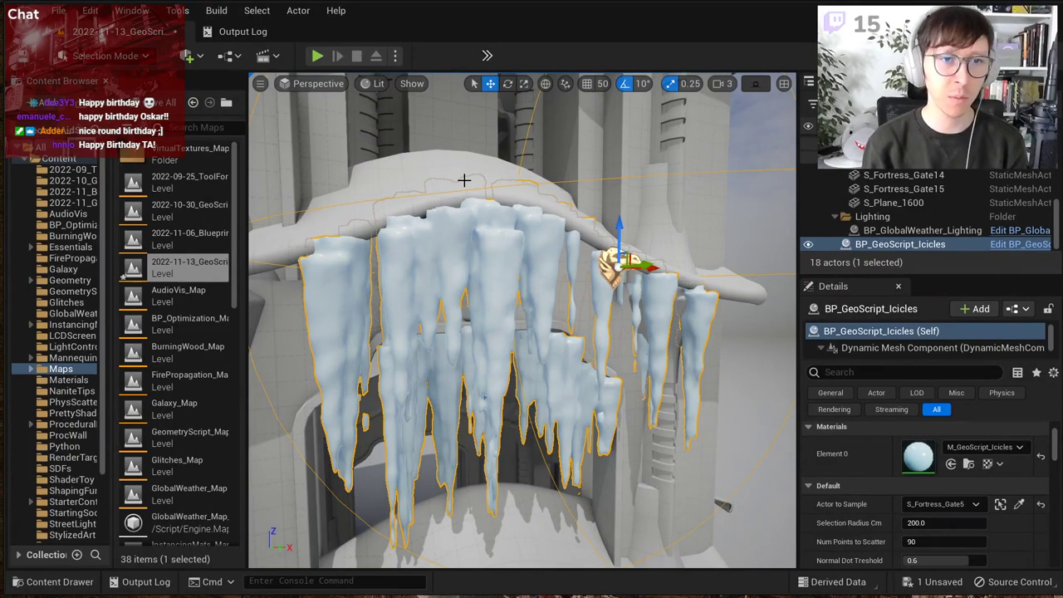
mouse_move(443, 174)
right_mouse_down()
mouse_move(395, 175)
mouse_move(442, 175)
right_mouse_up()
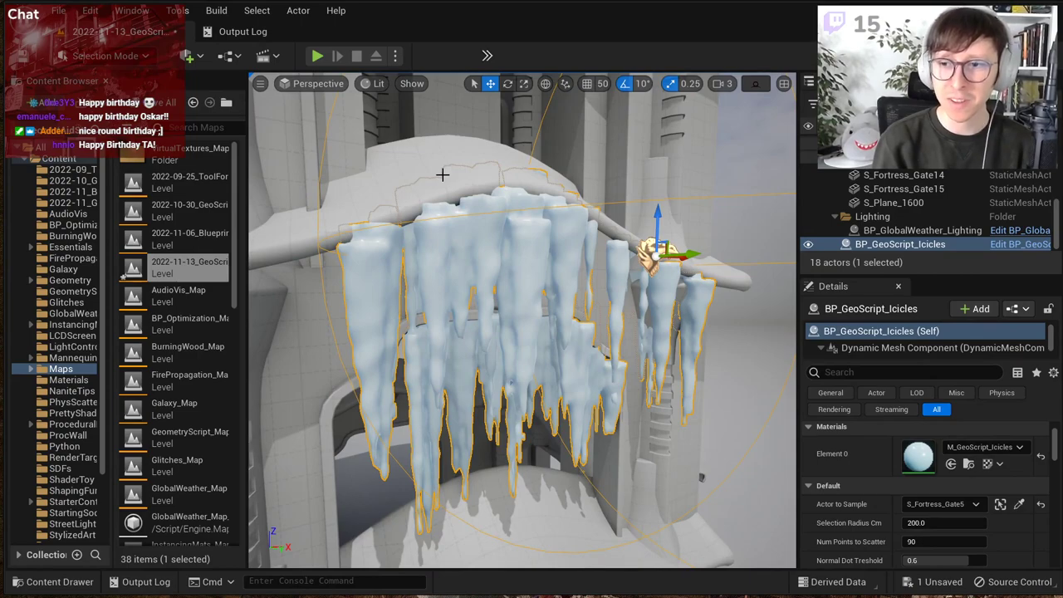
right_click_drag(427, 173, 427, 173)
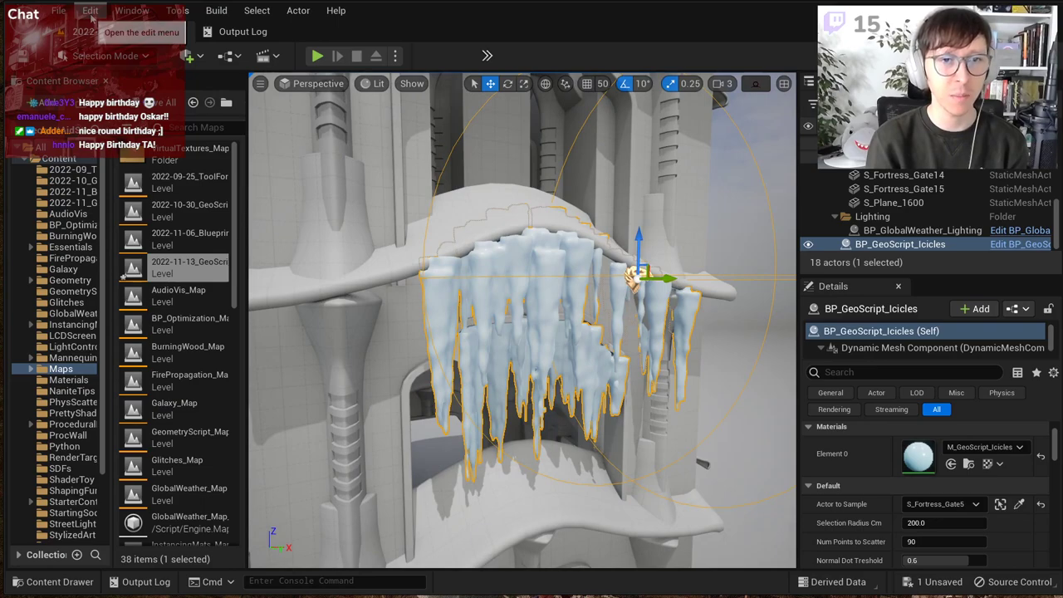
Step: Leave the icicles selection and open the 2022-11_GeoScriptTests content folder
key("s")
right_click_drag(712, 382, 697, 376)
key("e")
right_click_drag(514, 295, 515, 291)
left_click(632, 159)
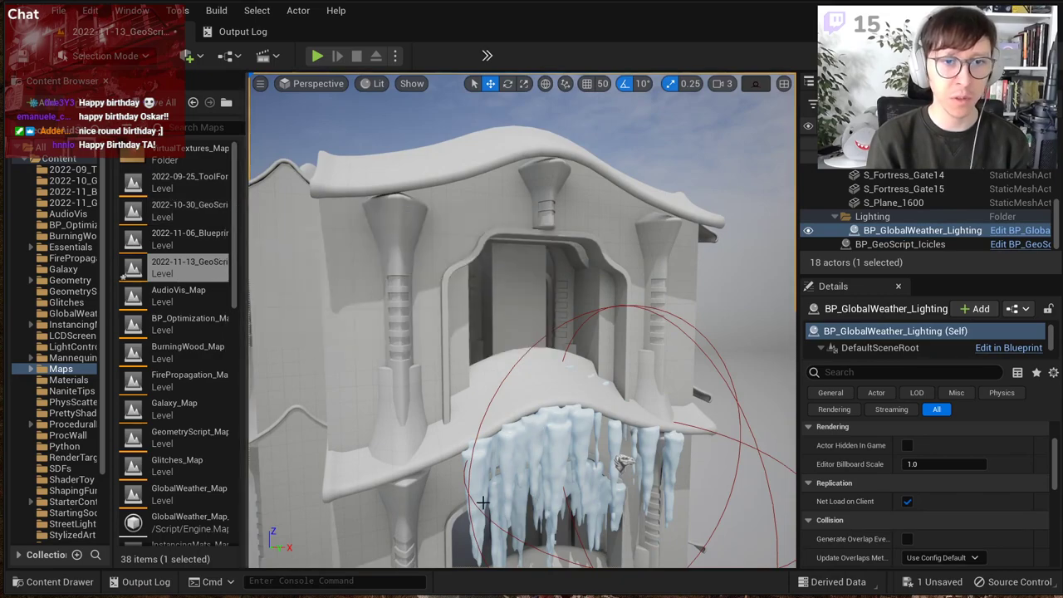
left_click(75, 204)
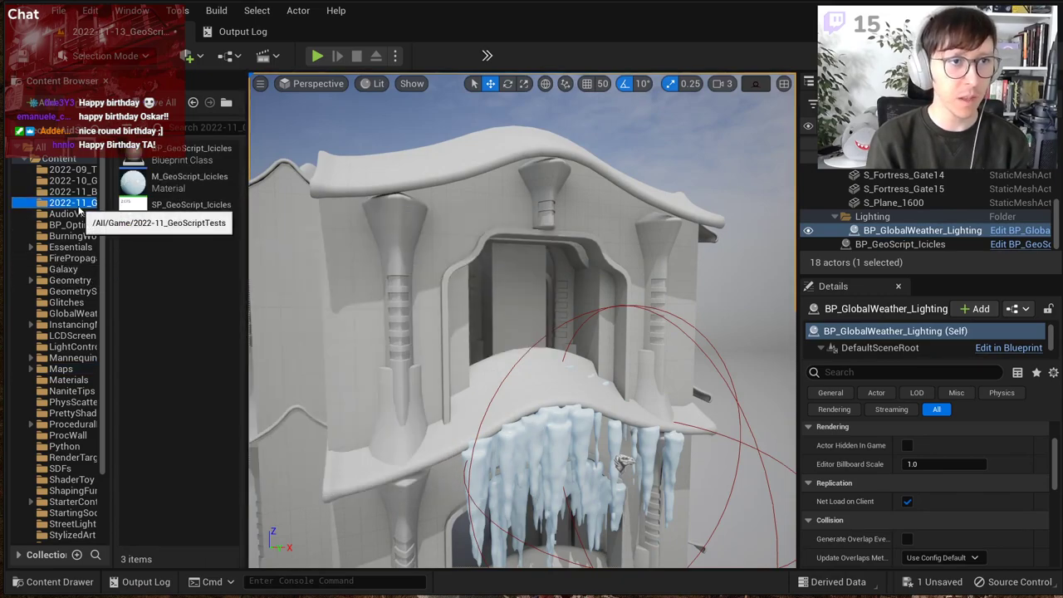
Step: Create a new Blueprint class in the 2022-11_GeoScriptTests folder with GeneratedDynamicMeshActor as its parent class
right_click(201, 280)
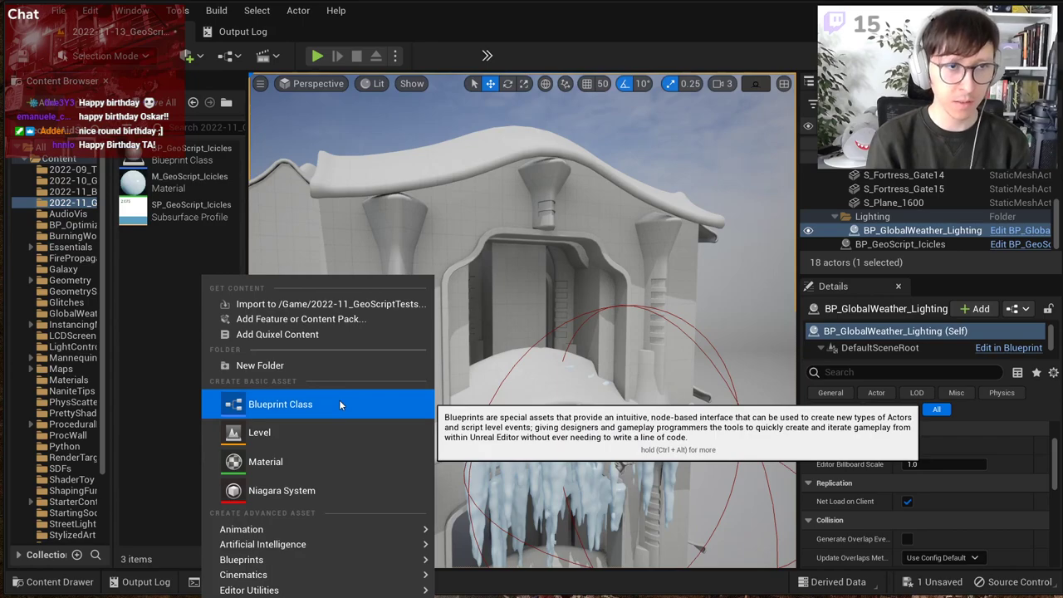
left_click(339, 402)
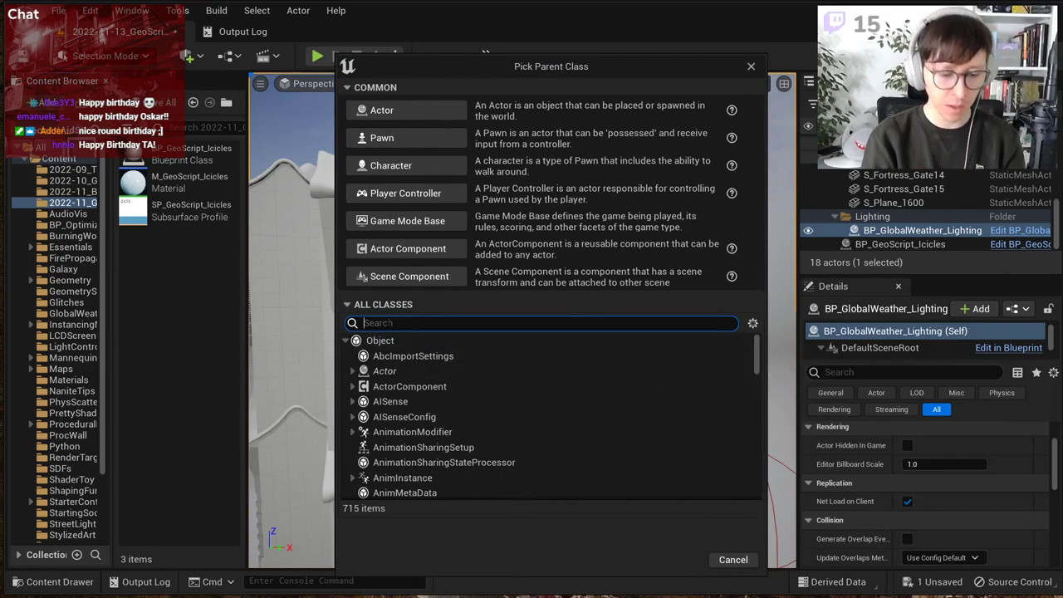
type("dynamic mesh")
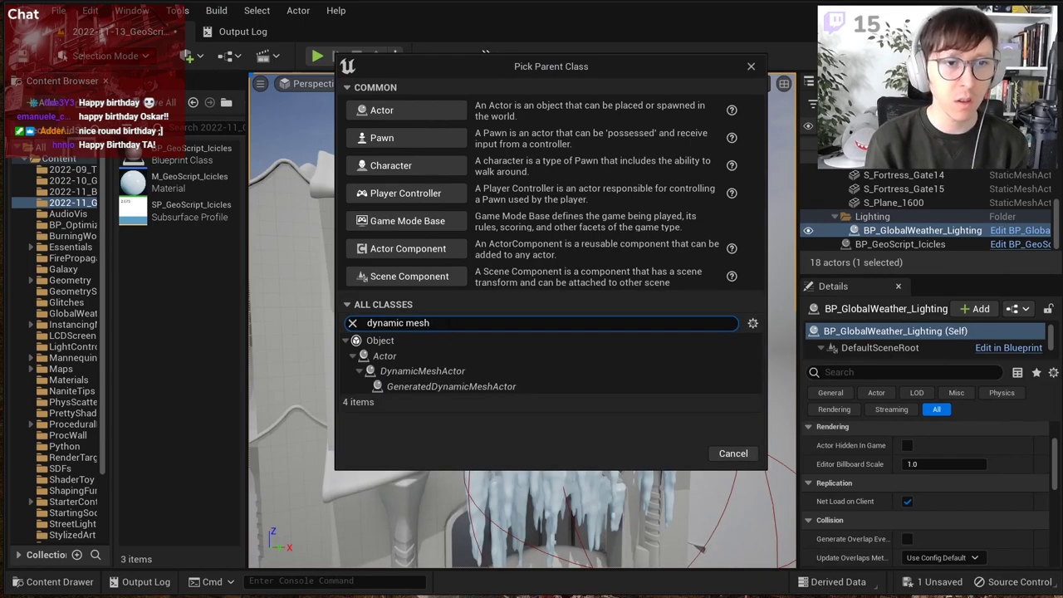
left_click(453, 371)
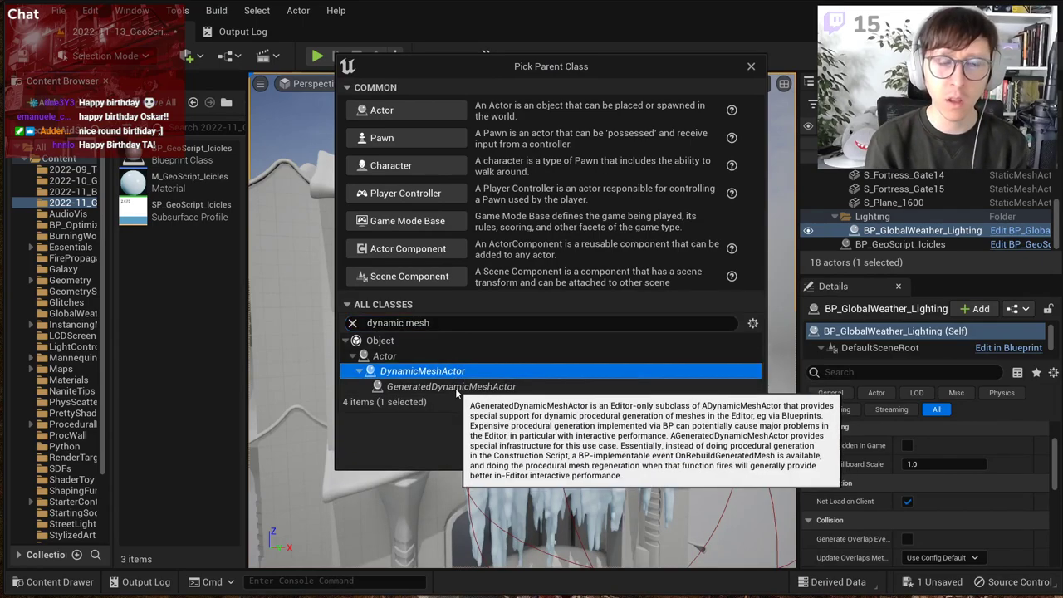
left_click_drag(578, 69, 516, 87)
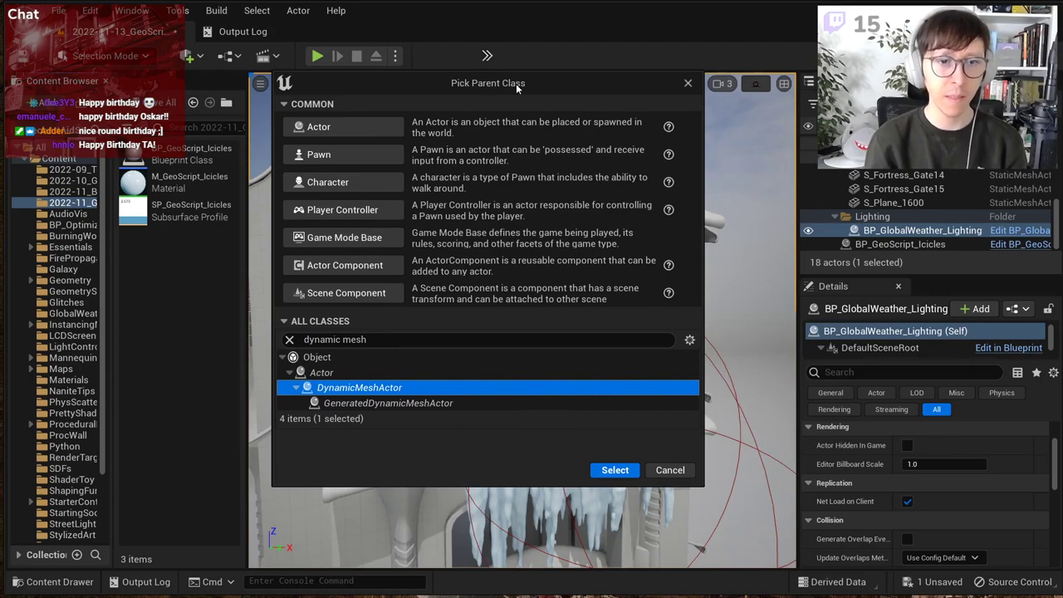
mouse_move(393, 404)
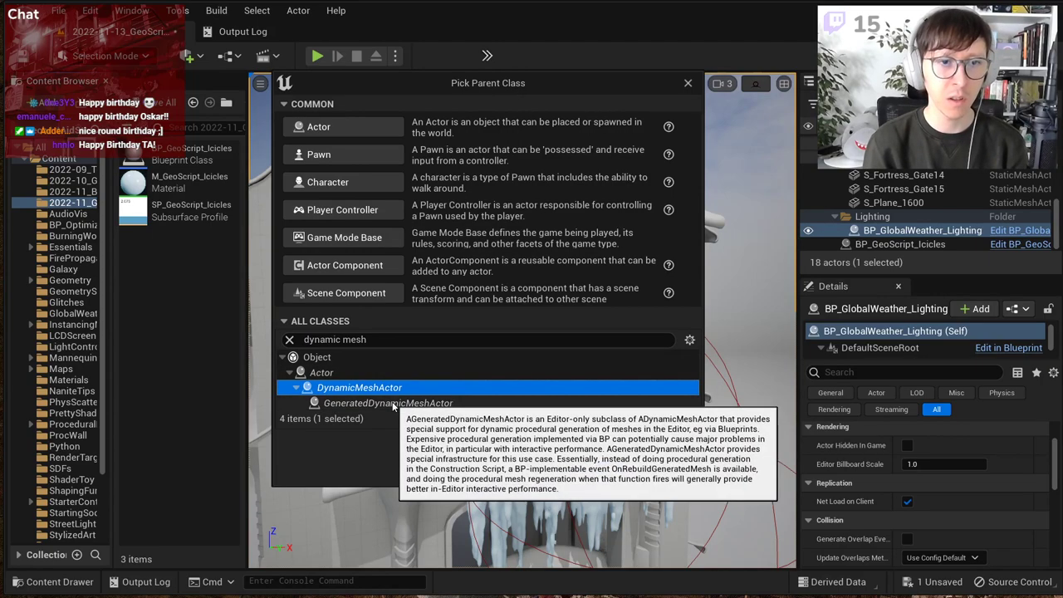
left_click(490, 402)
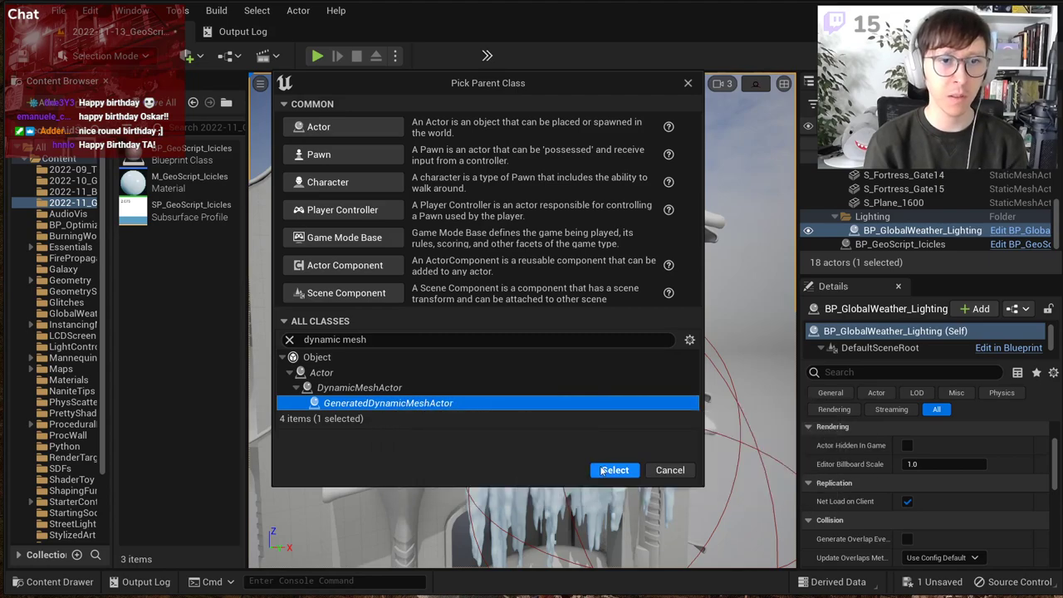
left_click(613, 470)
Step: Name the new blueprint BP_GeoScript_Icicles_Stream
type("BP")
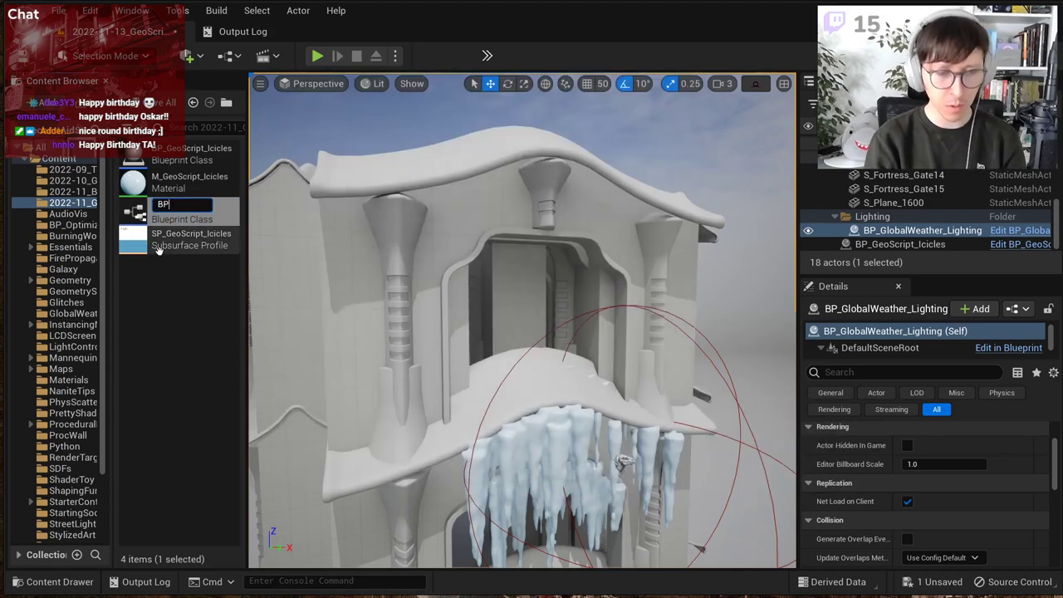
type("_GeoScript")
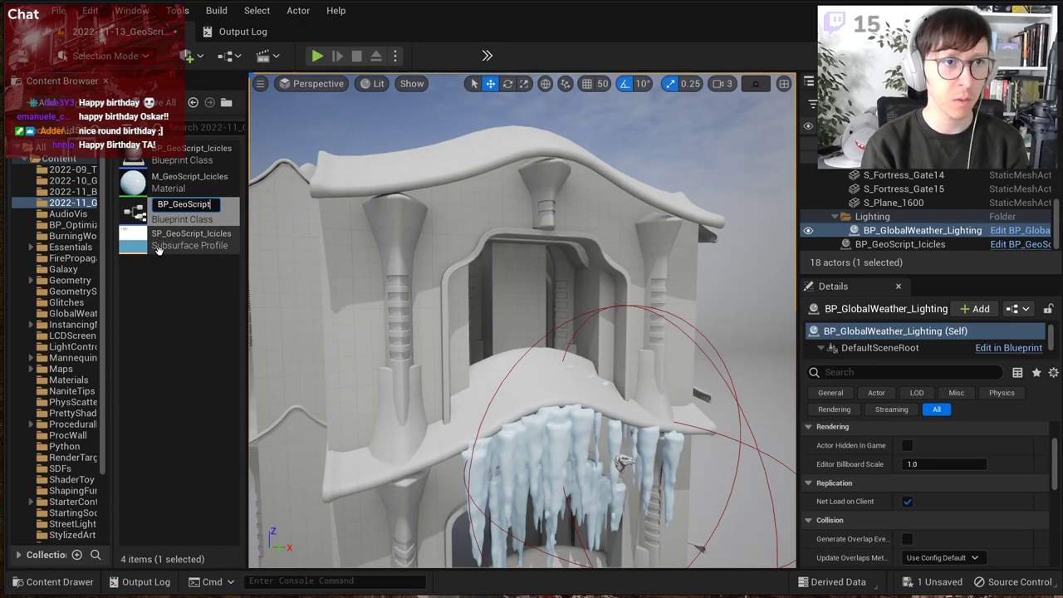
type("_Icicles")
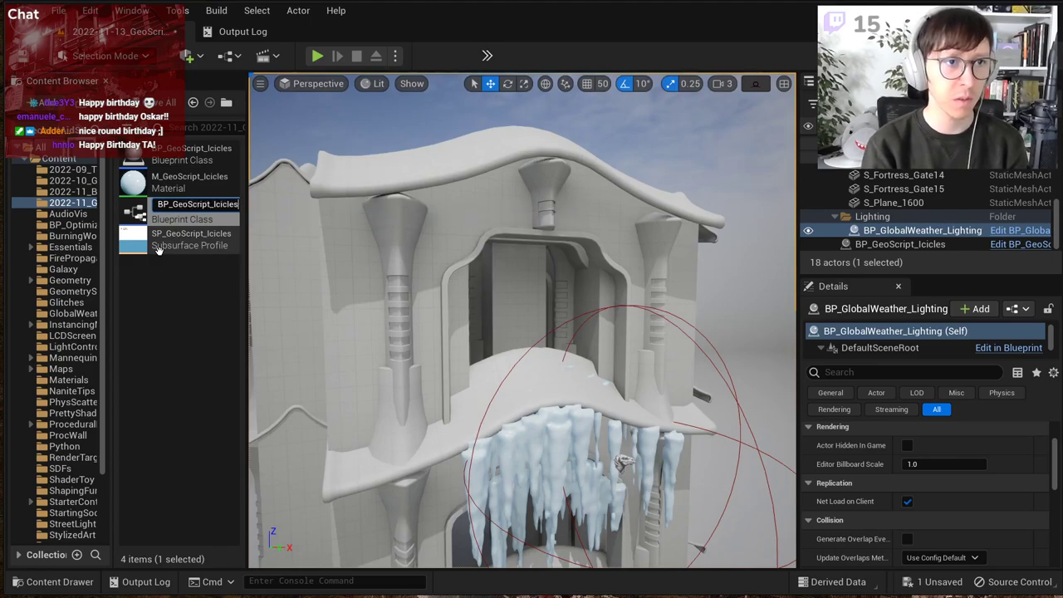
type("_Stream")
key("Return")
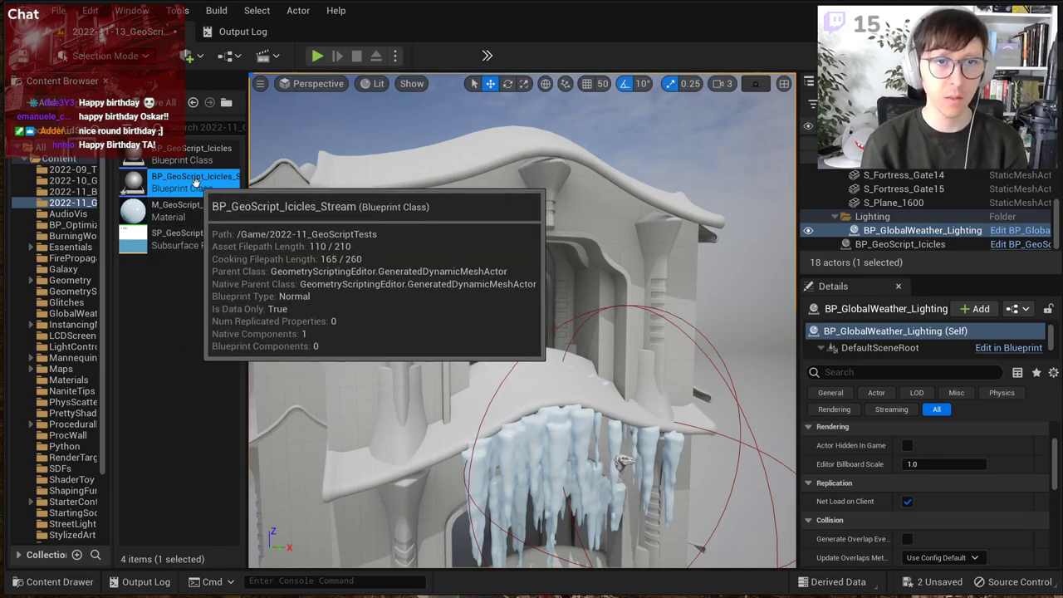
Step: Place BP_GeoScript_Icicles_Stream in the level and raise it in front of the wall beneath the gate's upper roof
left_click_drag(196, 183, 536, 380)
mouse_move(536, 380)
right_mouse_down()
mouse_move(589, 385)
mouse_move(523, 385)
right_mouse_up()
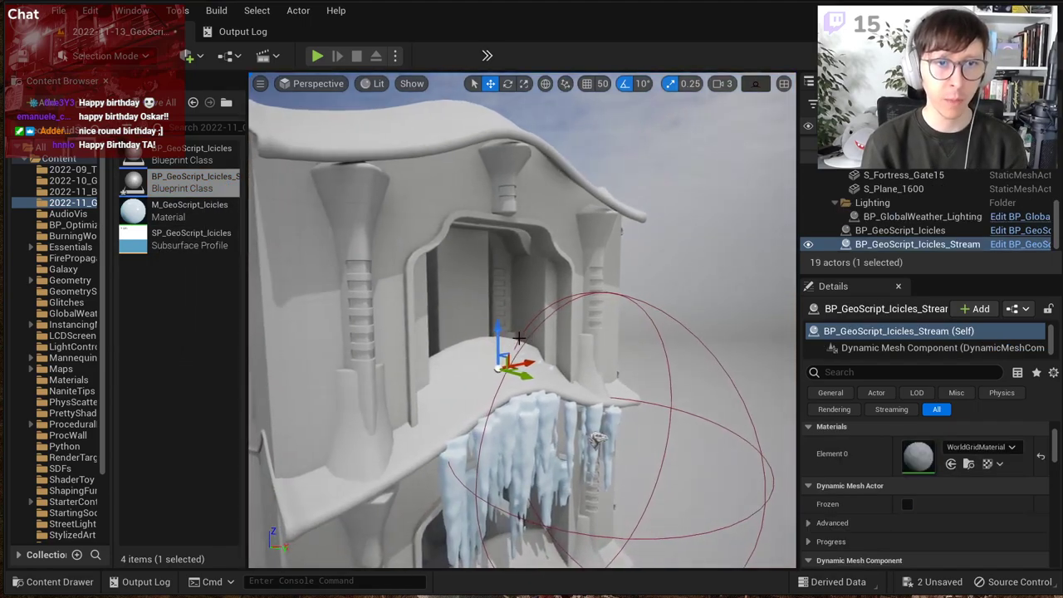
left_click_drag(500, 336, 568, 169)
right_click_drag(568, 168, 639, 188)
key("w")
key("w")
key("s")
key("a")
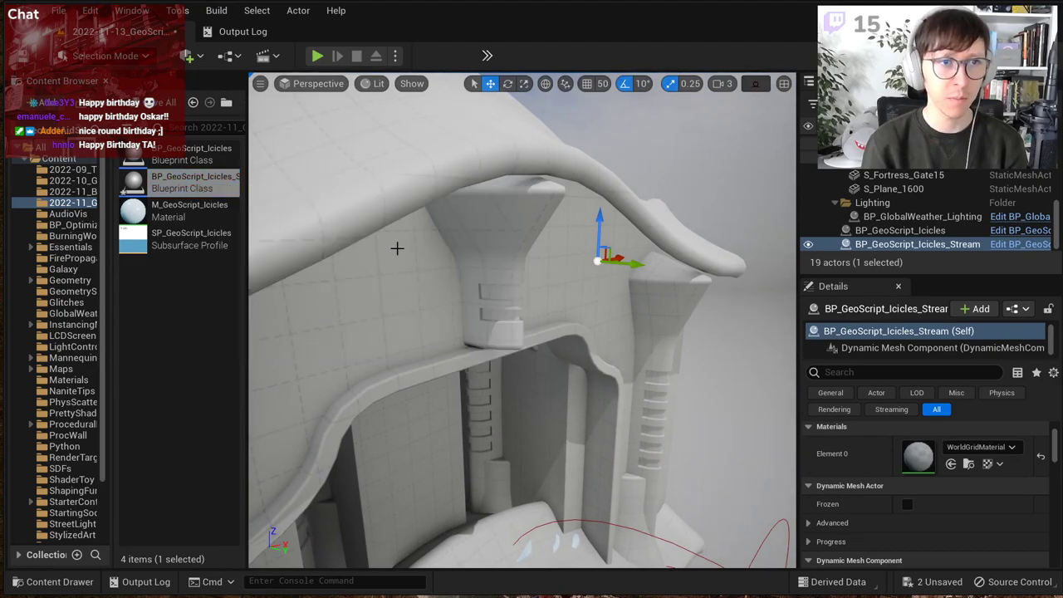
Step: Open BP_GeoScript_Icicles_Stream in the blueprint editor, dock it beside the level and check its parent class
left_click_drag(185, 0, 323, 37)
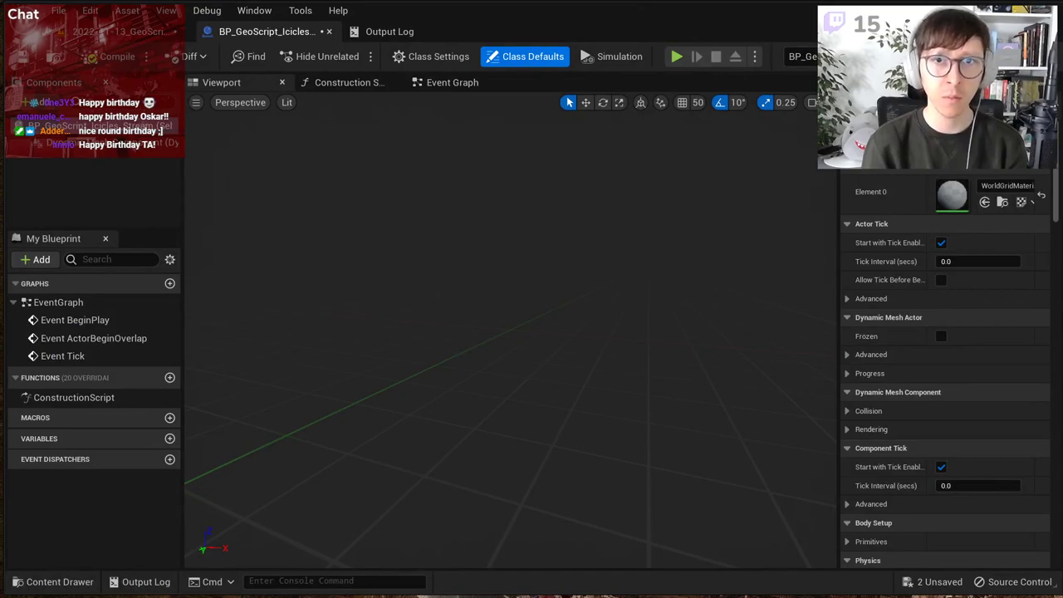
left_click_drag(1061, 333, 837, 332)
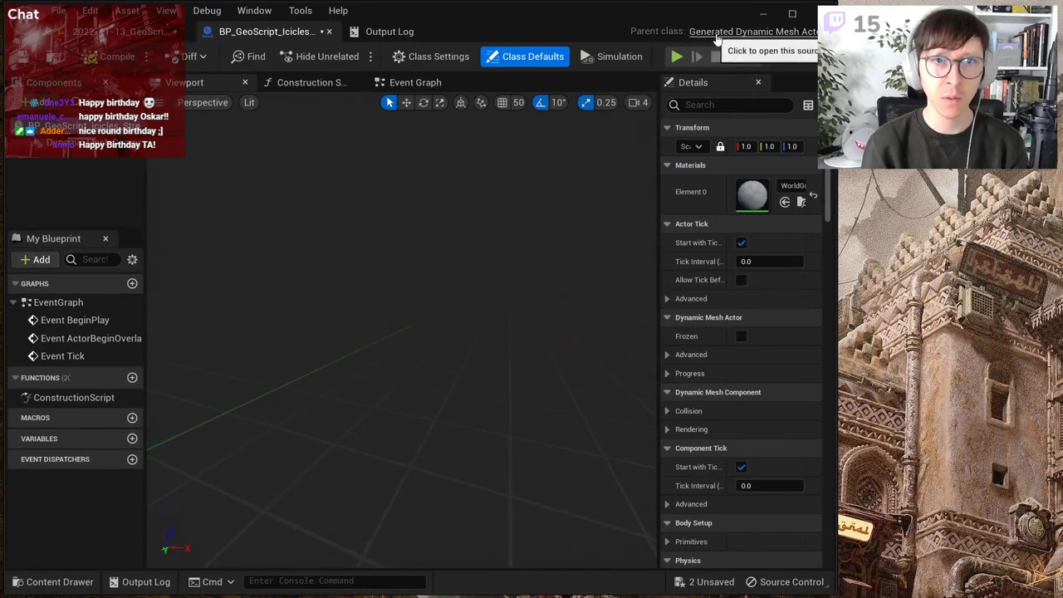
left_click_drag(837, 333, 1062, 332)
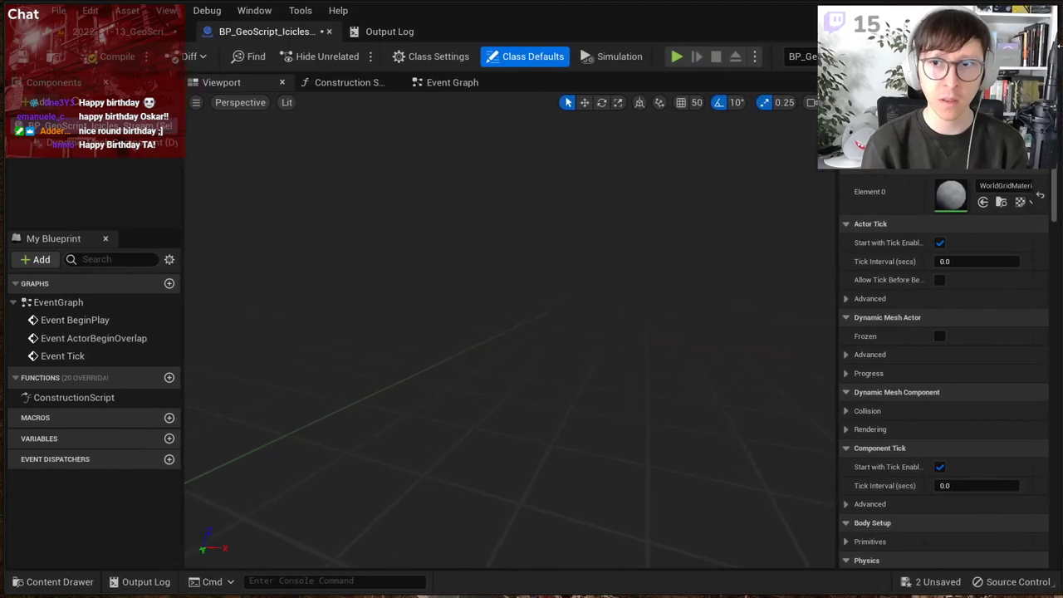
left_click_drag(608, 592, 607, 597)
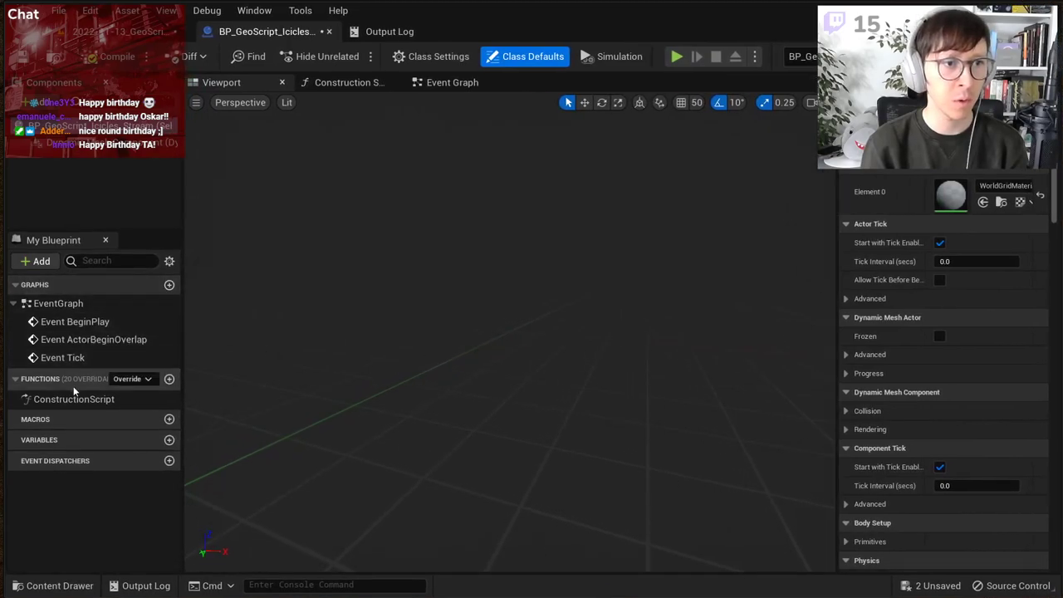
Step: Review the functions that BP_GeoScript_Icicles_Stream can override, temporarily shortening the editor window to see more of the list
left_click(149, 380)
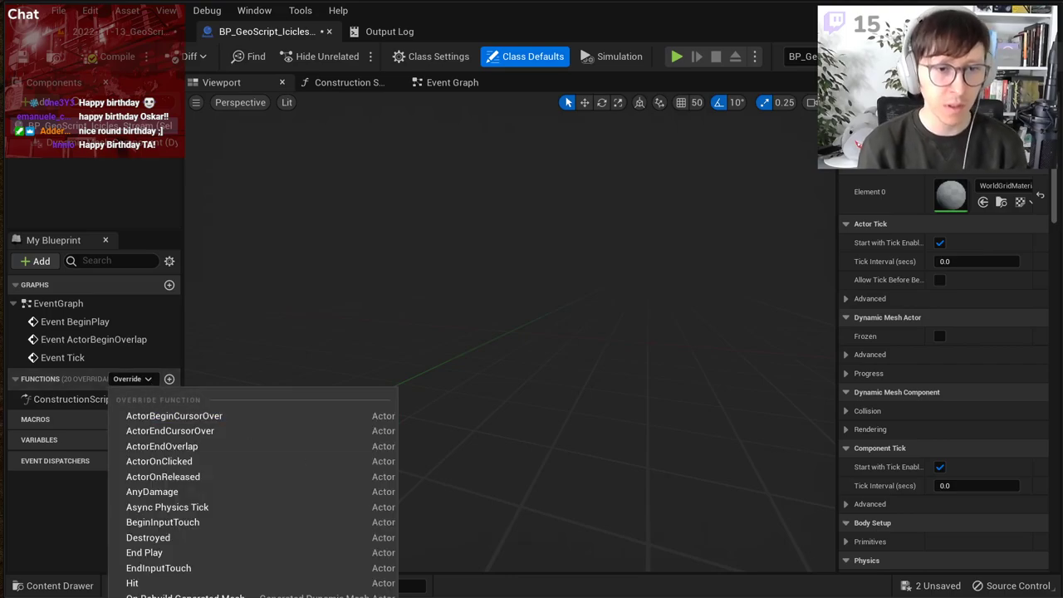
left_click(554, 596)
left_click_drag(554, 595, 532, 438)
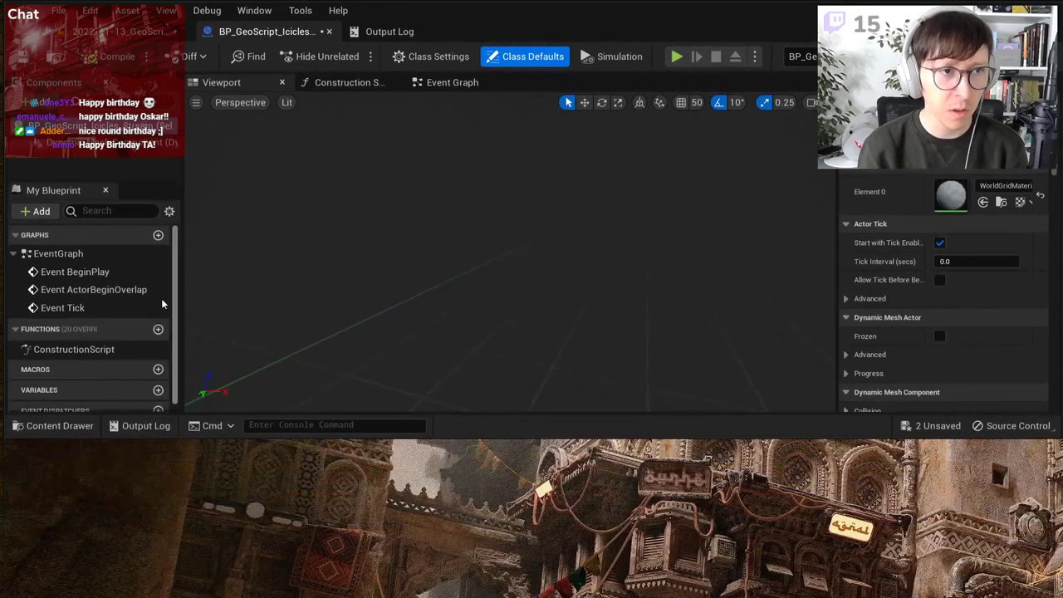
scroll(139, 294, "down", 1)
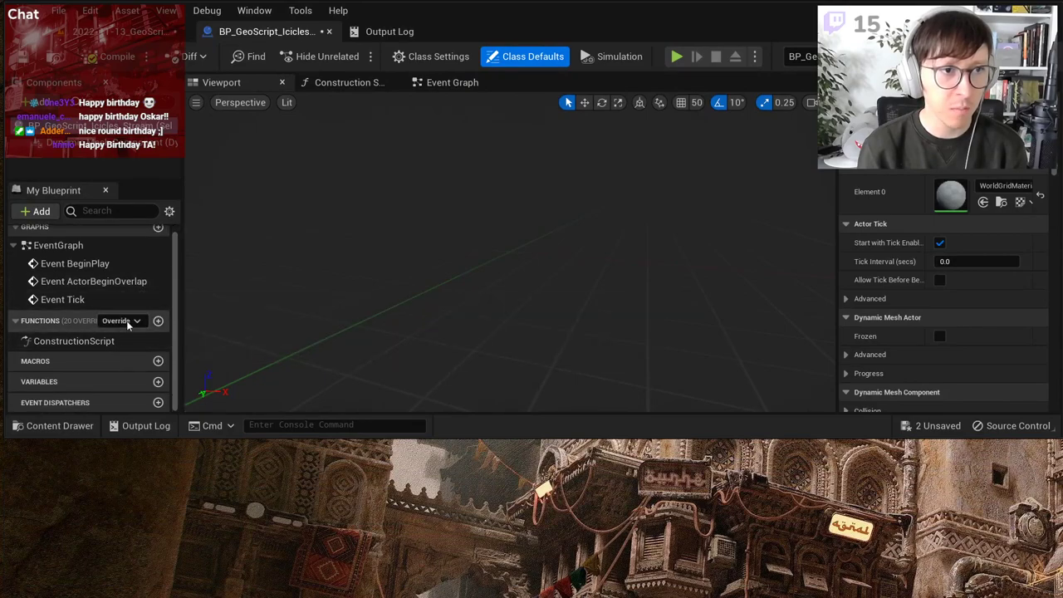
left_click(131, 322)
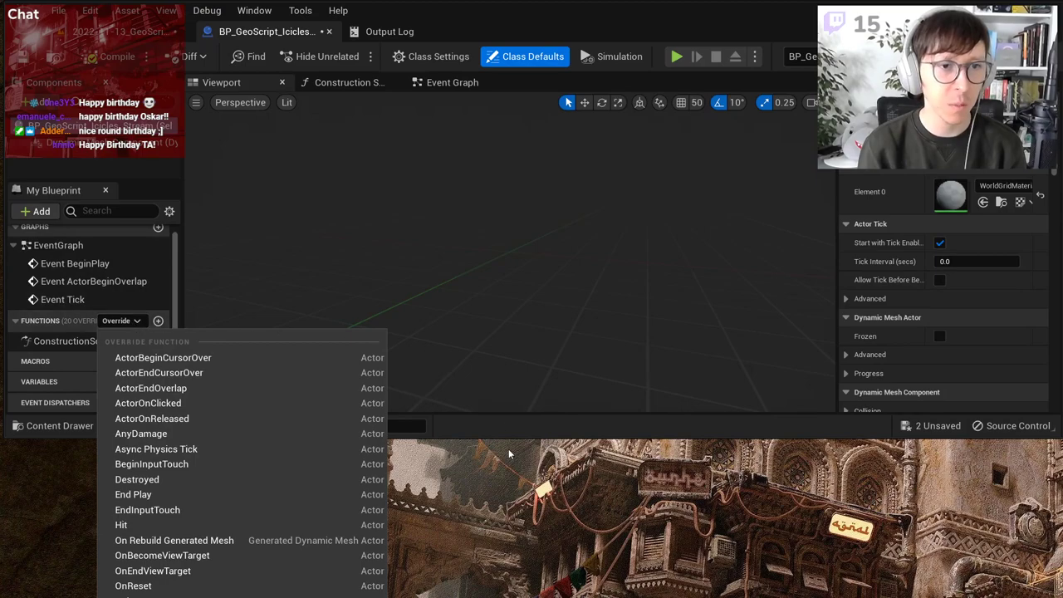
left_click(486, 442)
left_click_drag(477, 437, 445, 595)
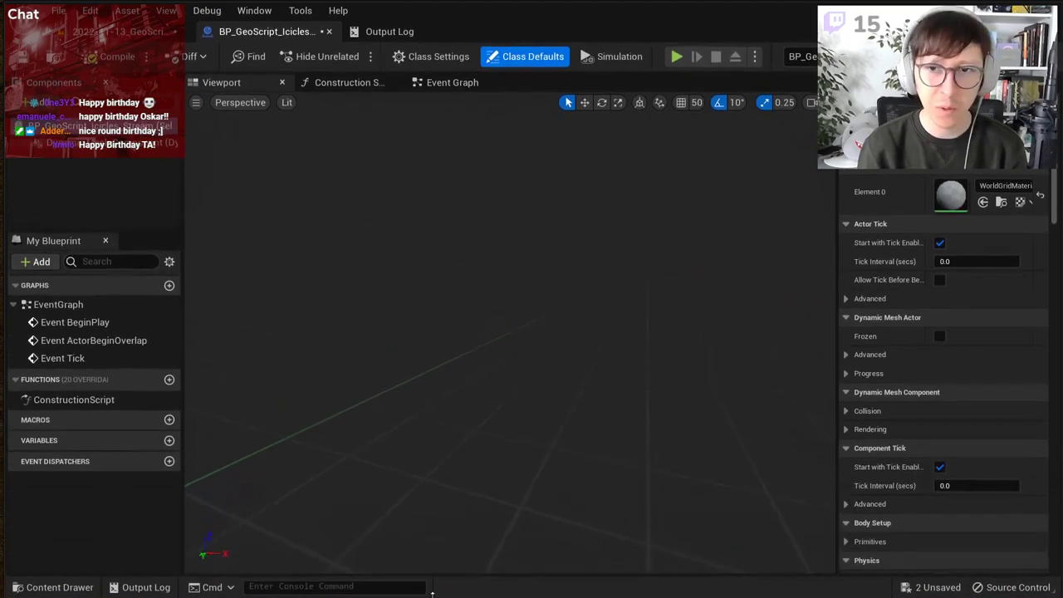
Step: Override On Rebuild Generated Mesh in the Event Graph and delete the disabled BeginPlay, ActorBeginOverlap and Tick events
left_click(148, 380)
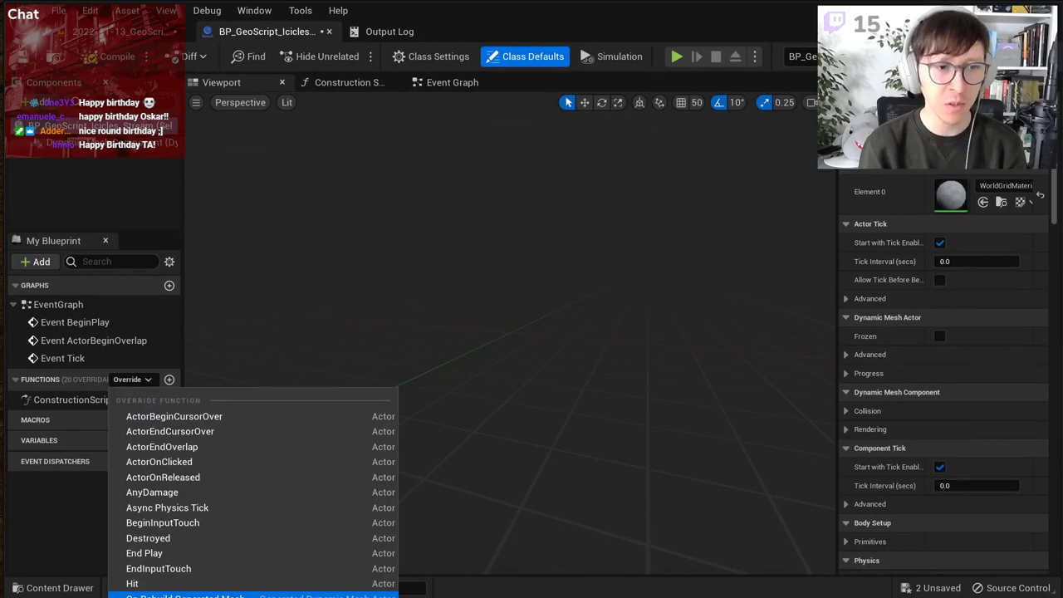
left_click(183, 595)
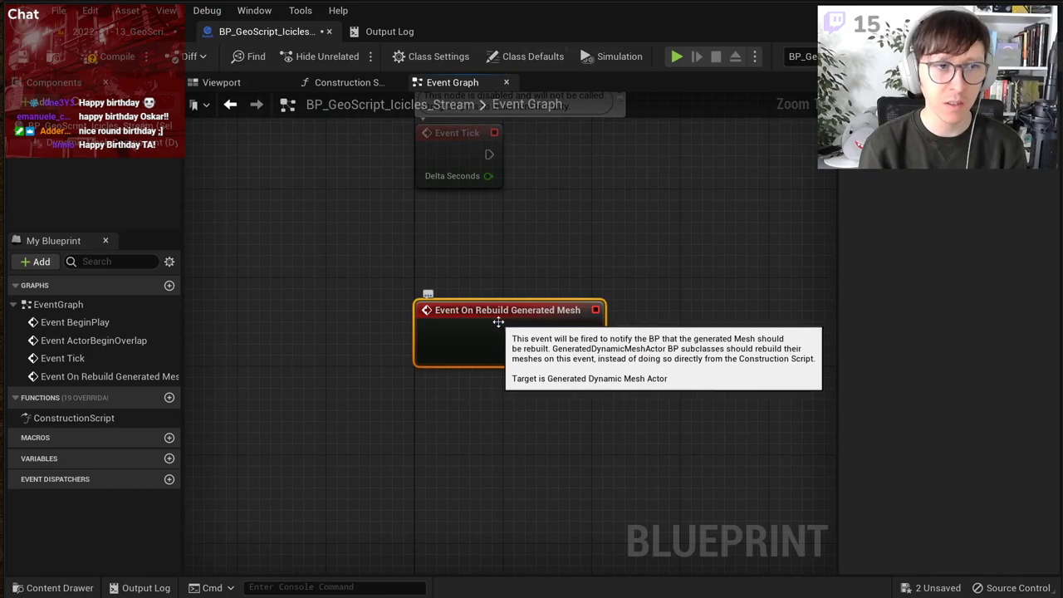
right_click_drag(580, 156, 538, 411)
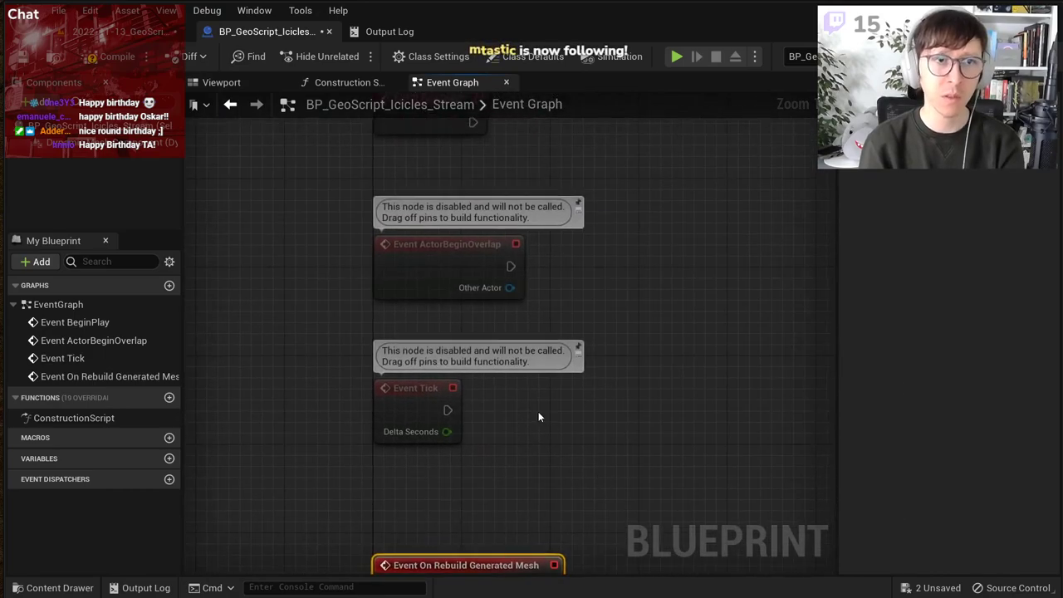
scroll(538, 411, "down", 2)
left_click_drag(645, 446, 426, 187)
key("Delete")
right_click_drag(601, 470, 482, 174)
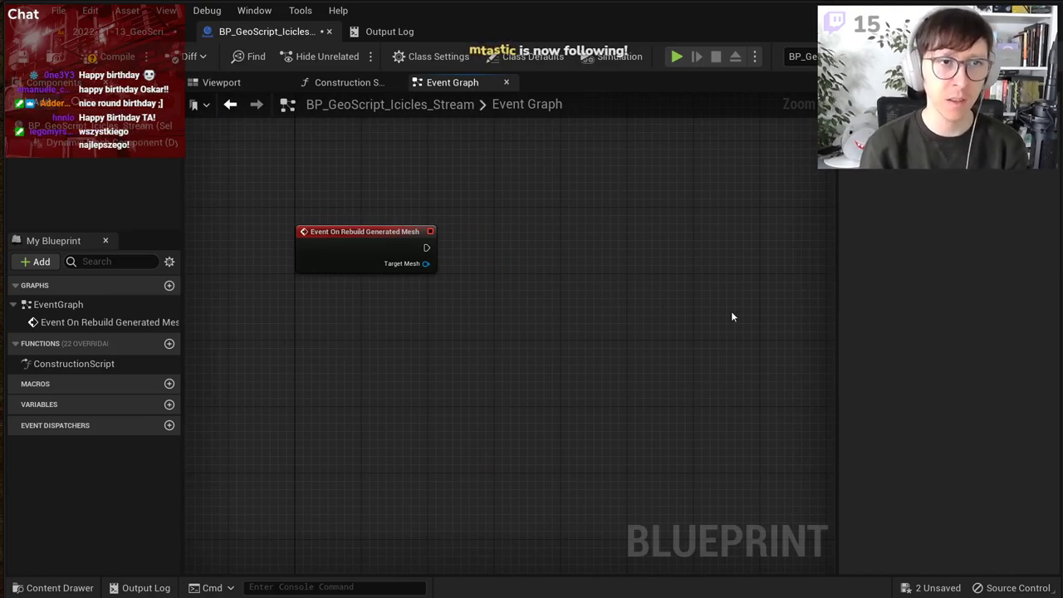
Step: View the Construction Script briefly and return to the Event Graph
left_click(336, 83)
left_click(440, 82)
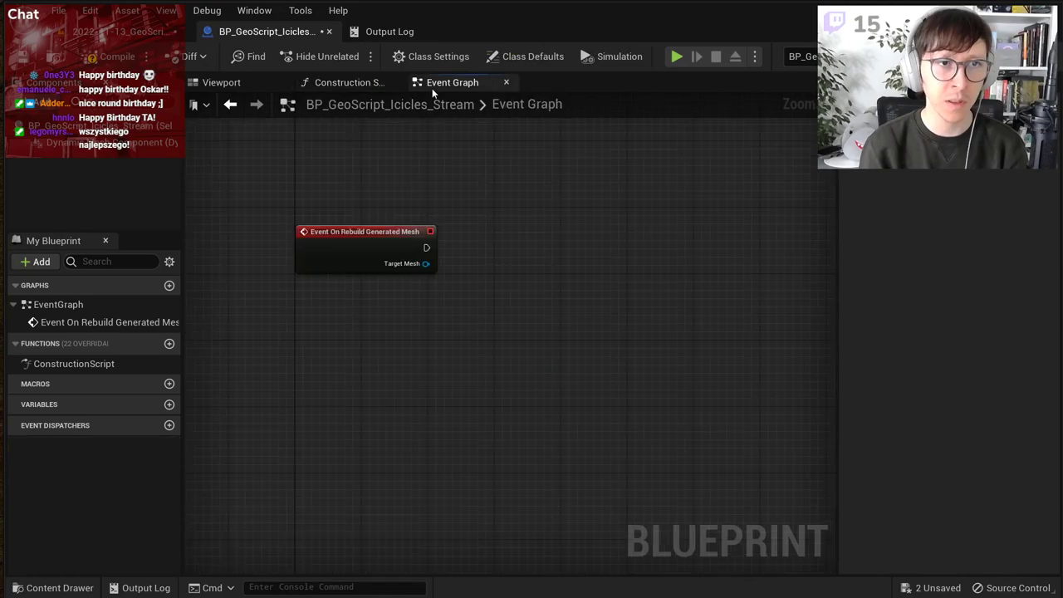
scroll(491, 264, "up", 1)
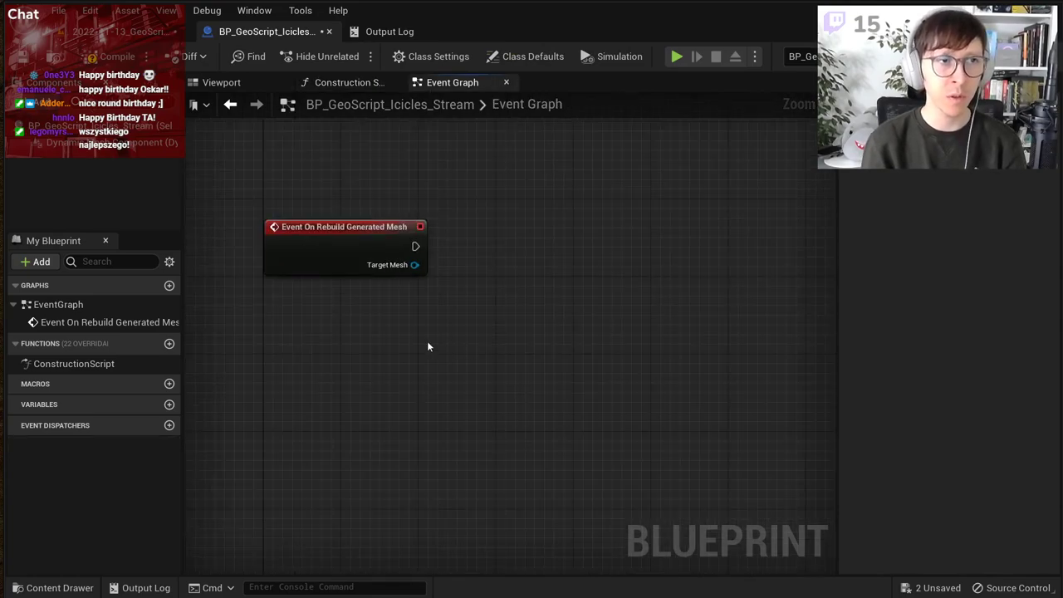
Step: Select BP_GeoScript_Icicles in the level and locate the Frozen option among its Dynamic Mesh Actor properties
left_click(142, 31)
right_click_drag(591, 306, 610, 315)
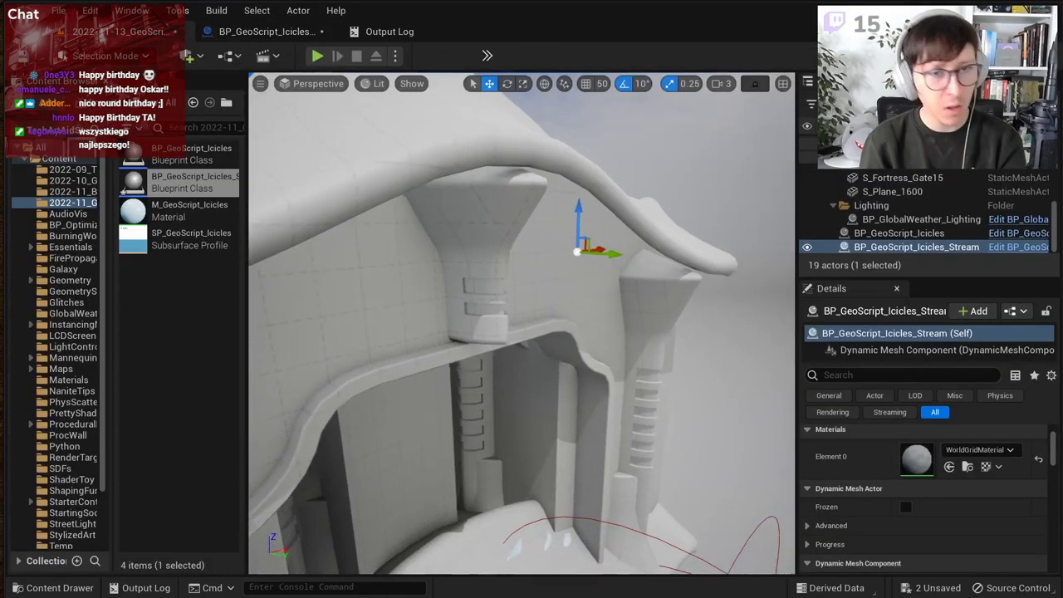
right_click_drag(576, 244, 576, 332)
scroll(576, 244, "down", 5)
left_click(505, 420)
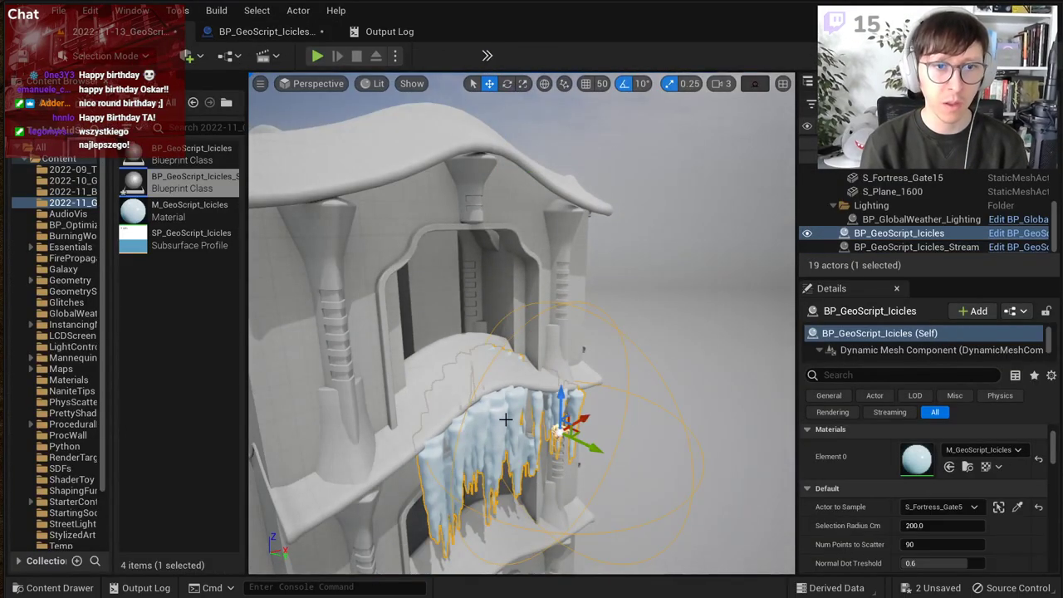
scroll(901, 479, "down", 10)
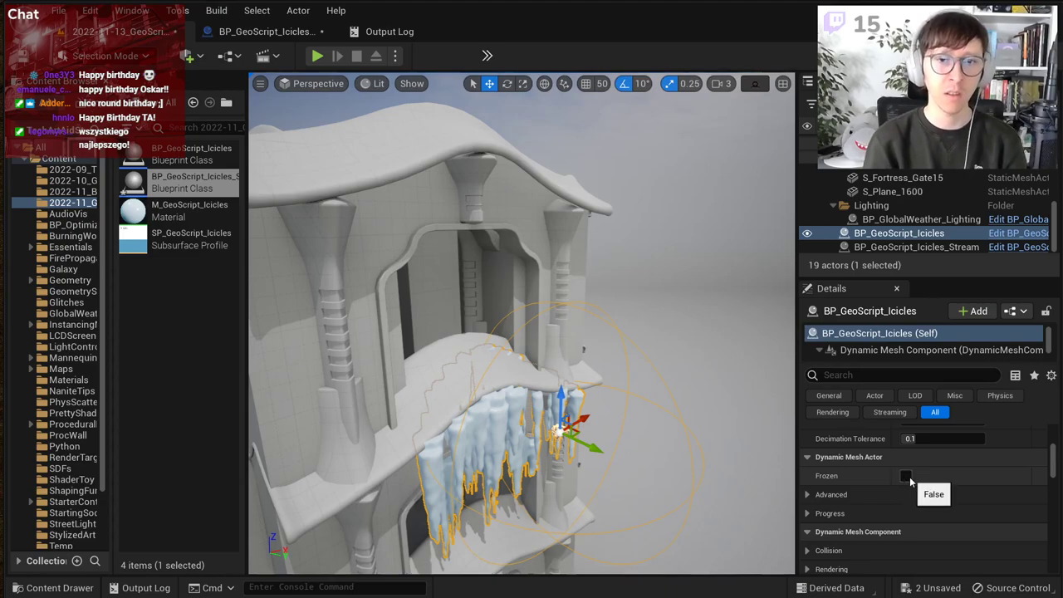
Step: Return to the BP_GeoScript_Icicles_Stream blueprint and save it
left_click(267, 31)
key("ctrl+s")
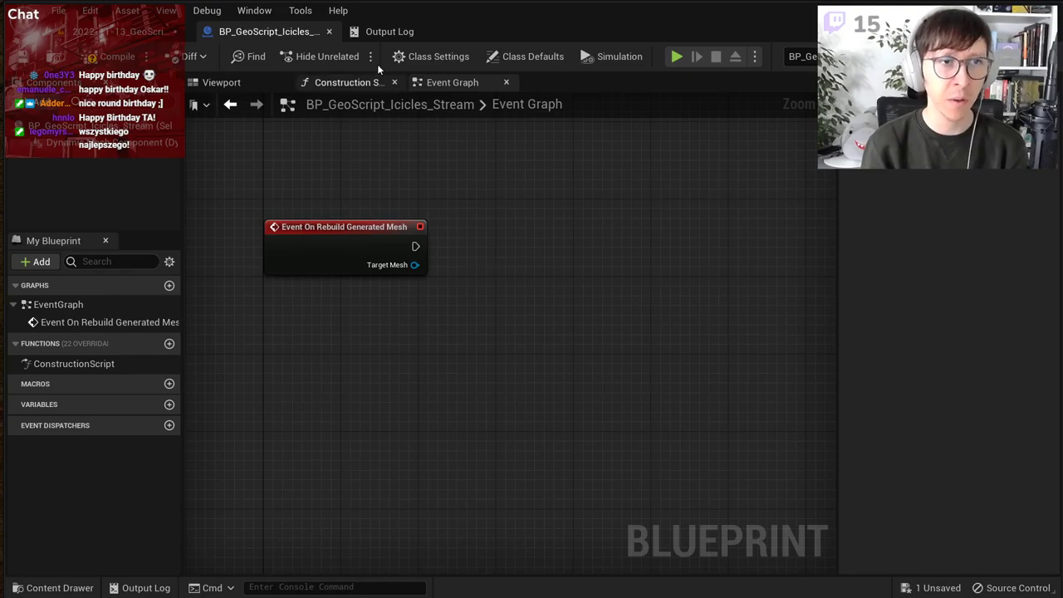
Step: Check the Unreal Editor version in the About information and close it
left_click(338, 11)
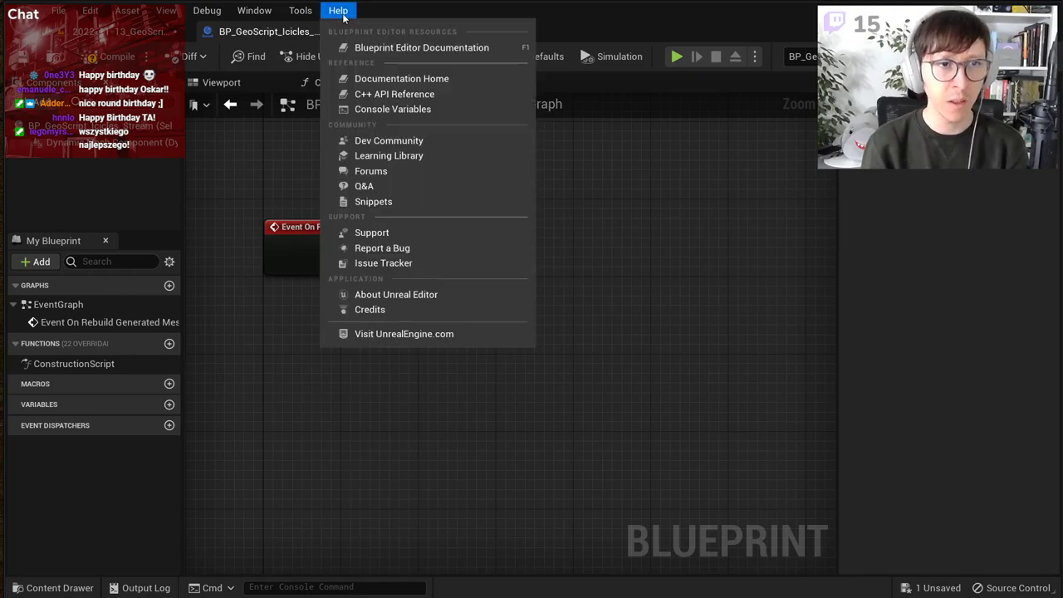
left_click(407, 294)
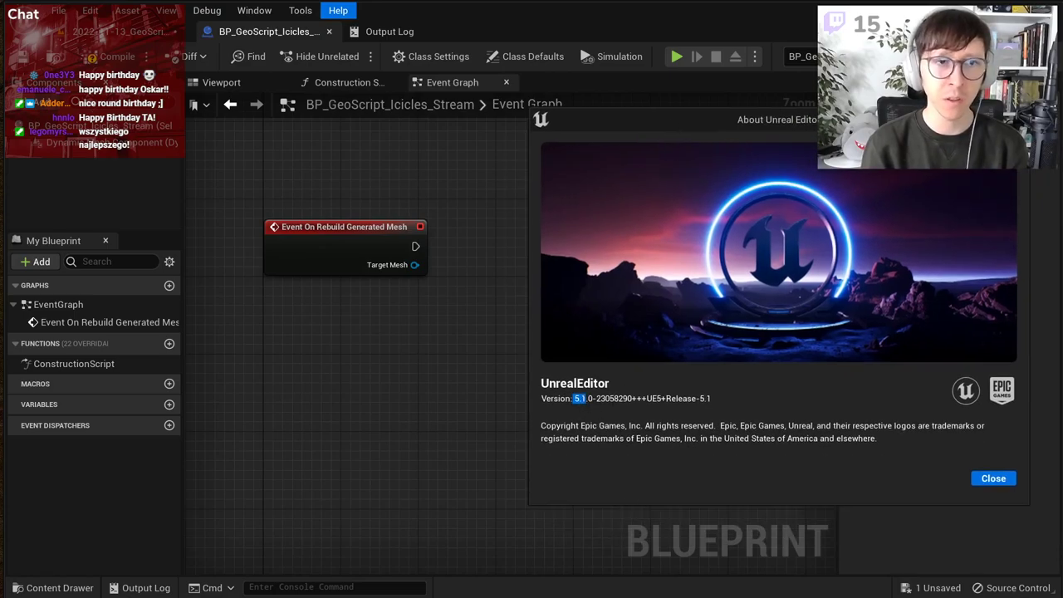
left_click(993, 478)
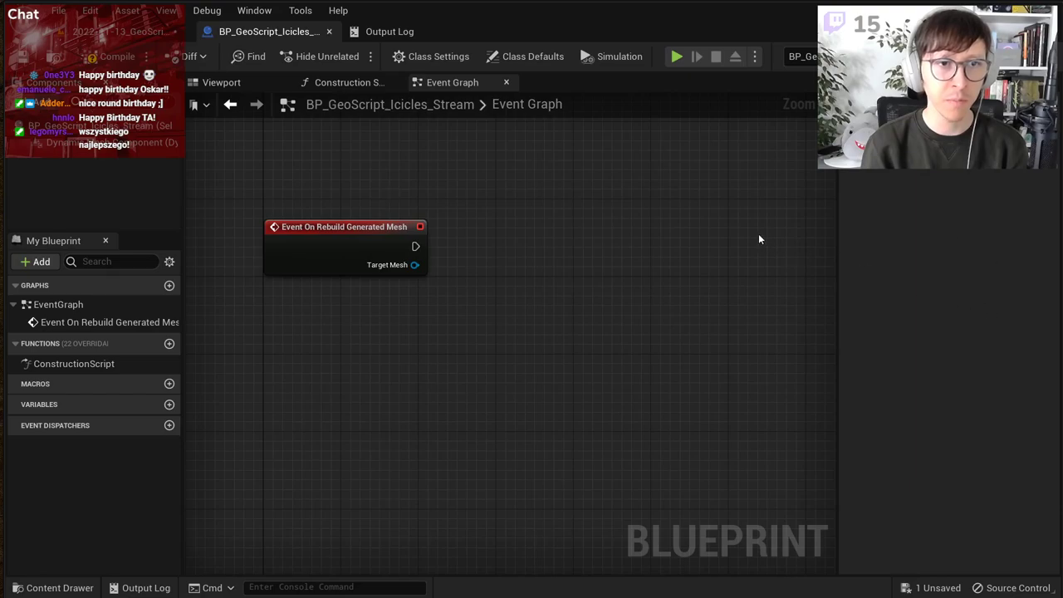
right_click_drag(741, 227, 688, 226)
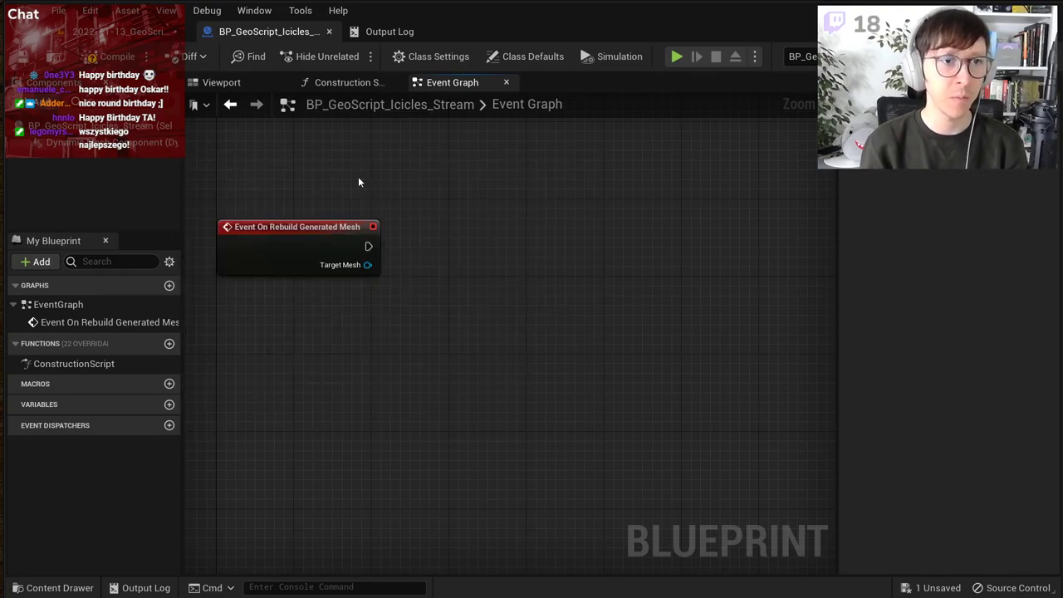
left_click(19, 64)
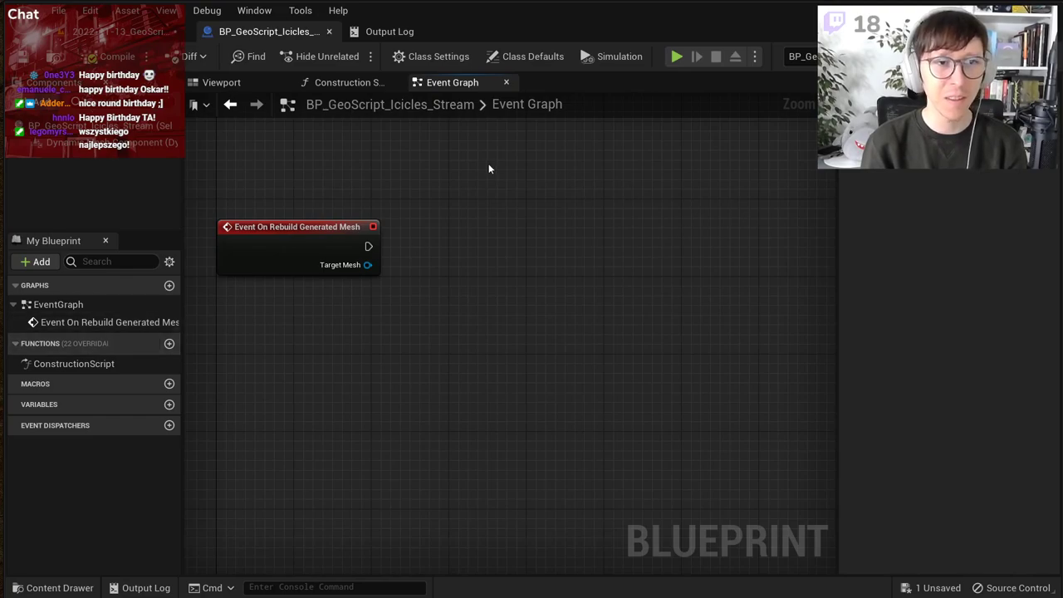
right_click_drag(479, 166, 501, 229)
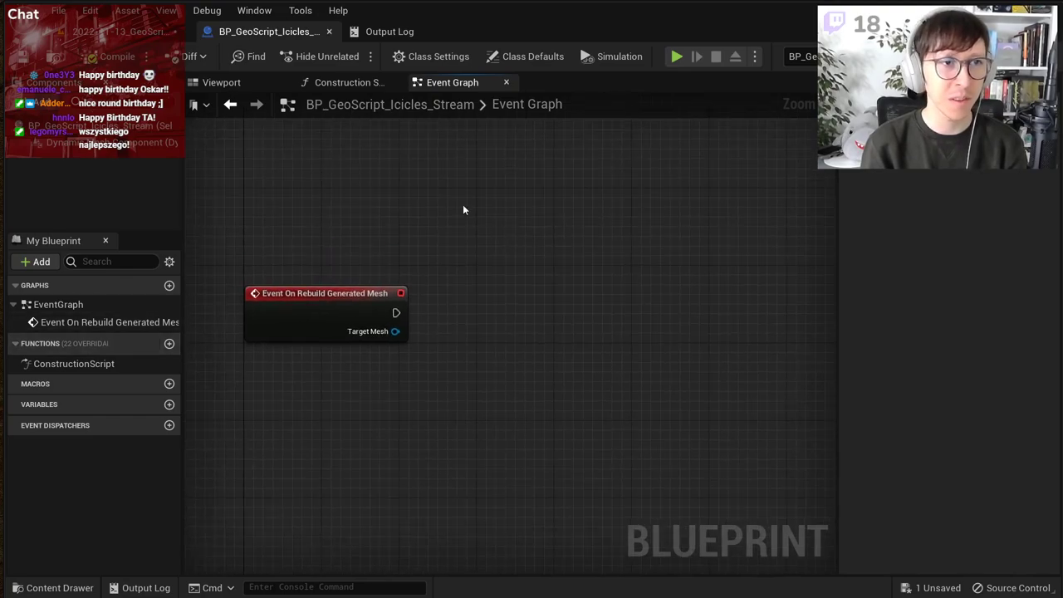
Step: Look up the autosave settings in the Editor Preferences and close the window
left_click(89, 10)
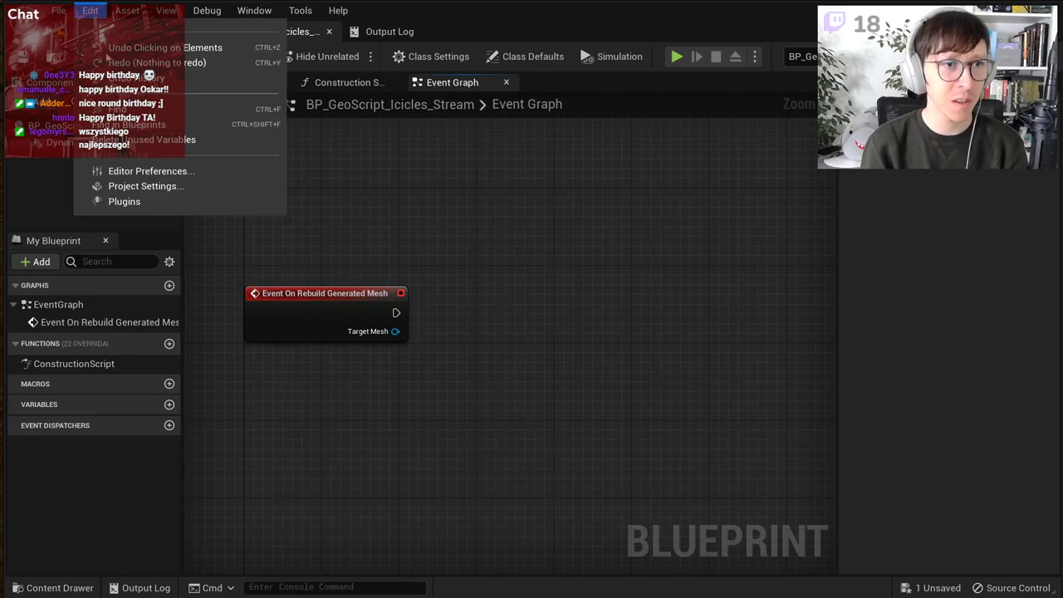
left_click(149, 171)
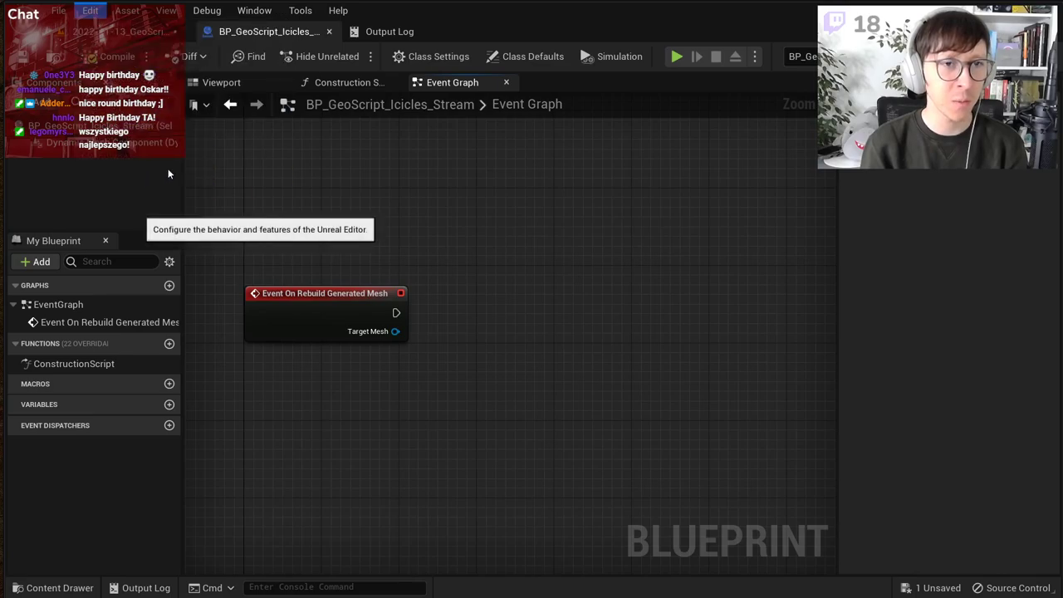
left_click(530, 85)
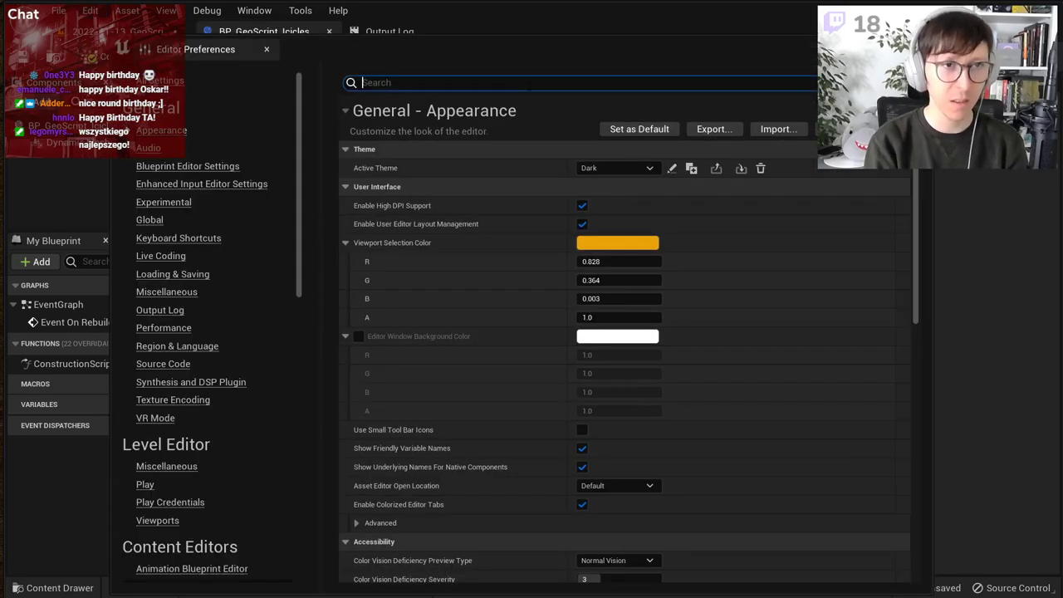
type("autosave")
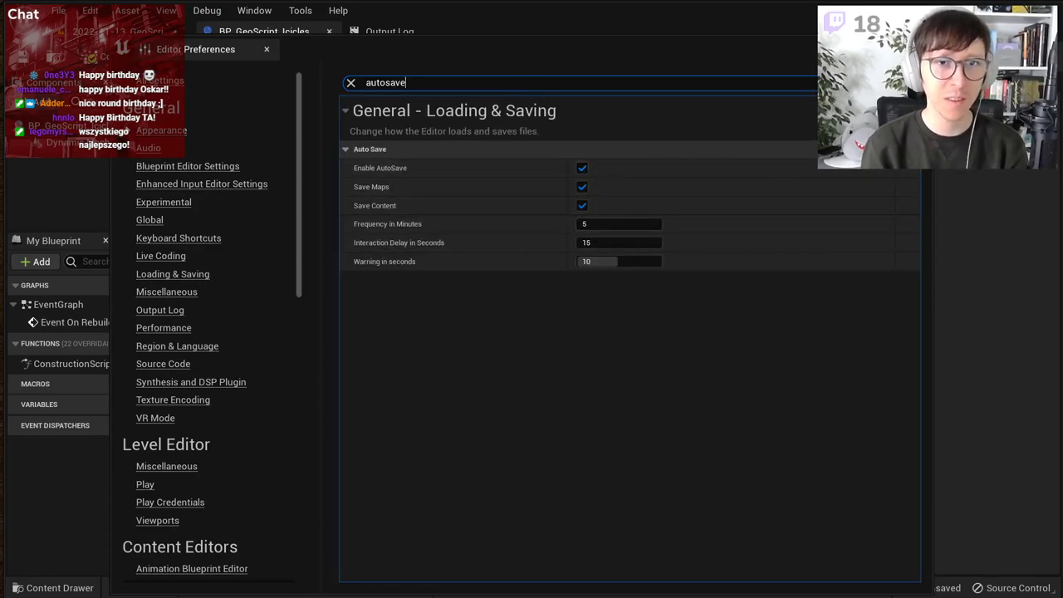
left_click(918, 46)
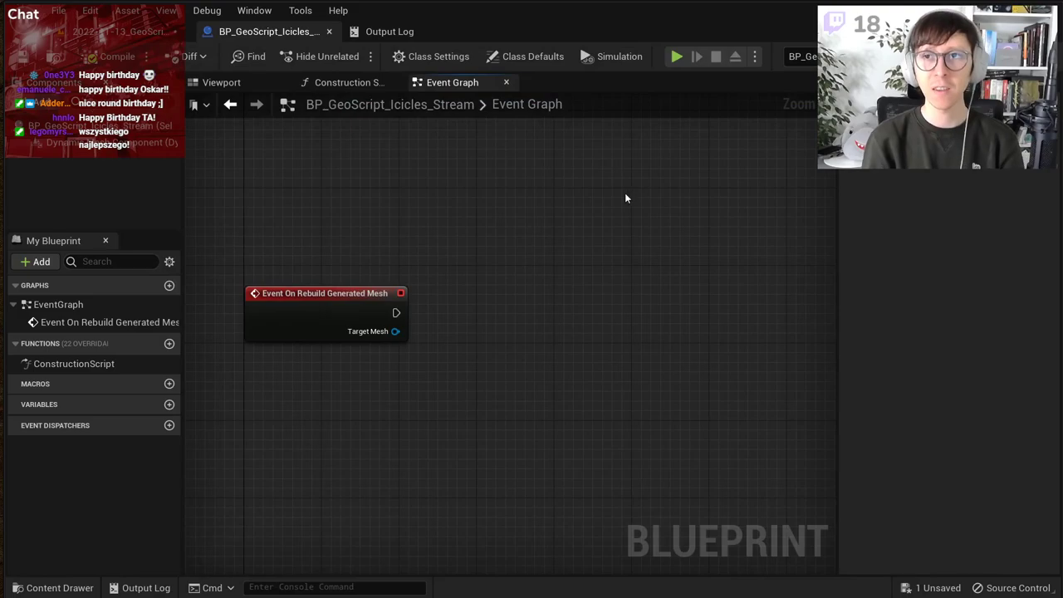
Step: View the fortress gate in the level viewport and return to the BP_GeoScript_Icicles_Stream blueprint
left_click(132, 32)
right_click_drag(465, 315, 415, 299)
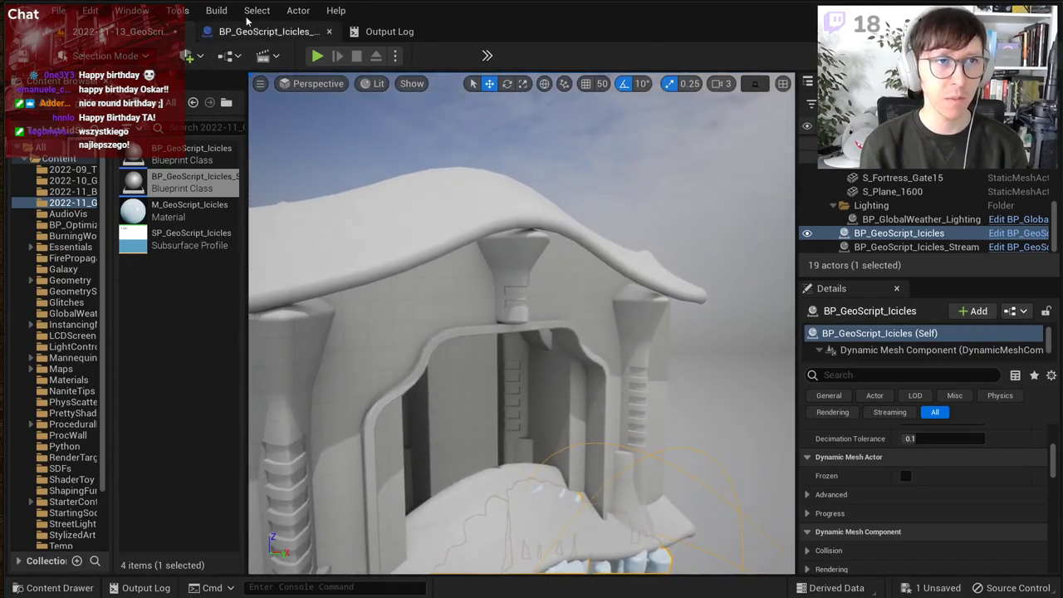
left_click(264, 31)
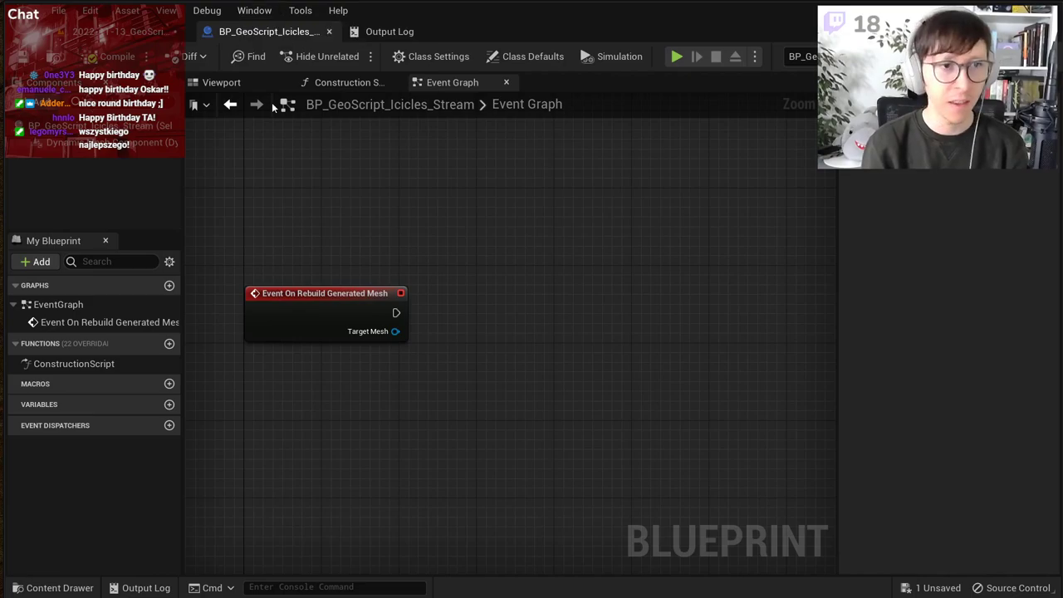
Step: Create an Append Box node from the Target Mesh output of Event On Rebuild Generated Mesh
right_click_drag(355, 267, 320, 247)
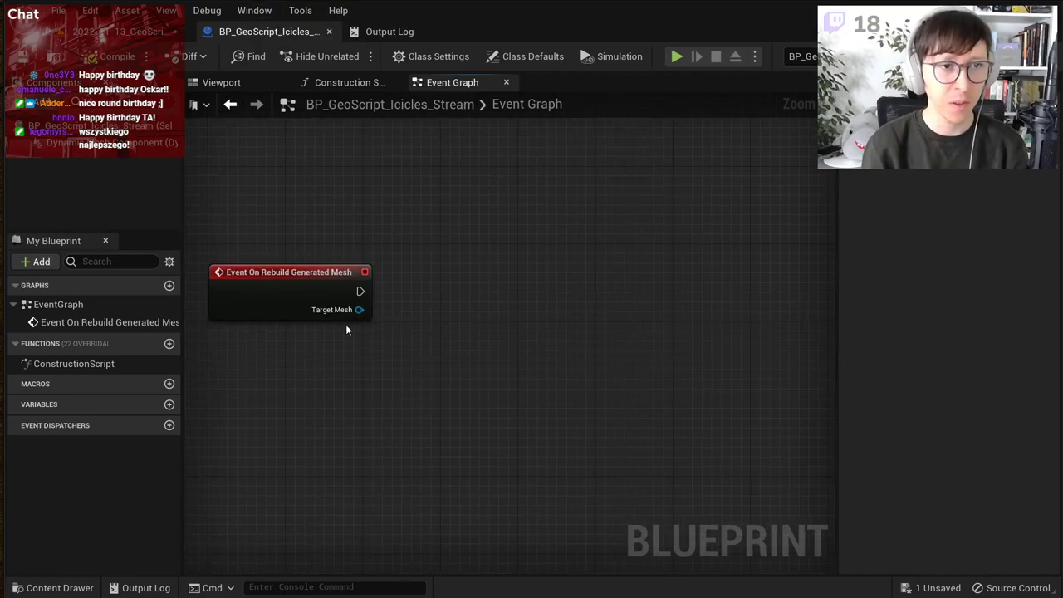
scroll(332, 308, "up", 1)
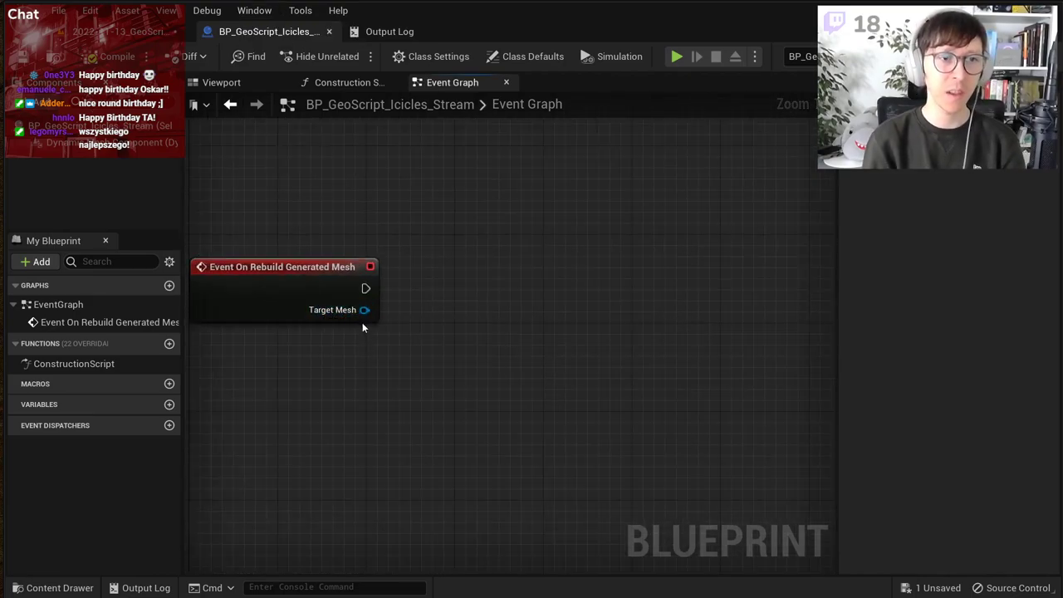
right_click_drag(455, 327, 485, 329)
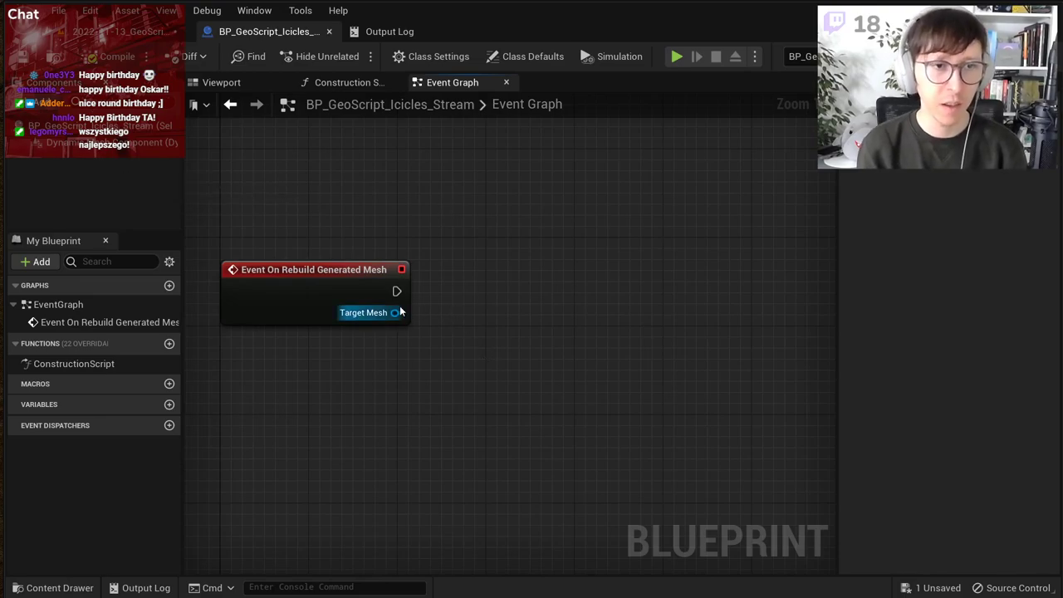
left_click_drag(396, 312, 488, 321)
type("add")
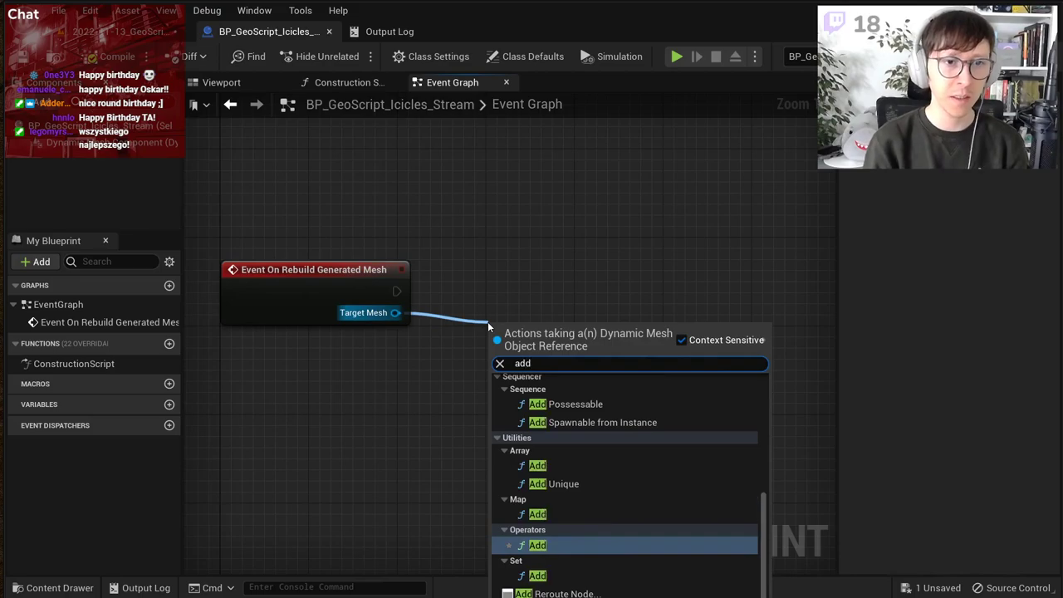
type(" cu")
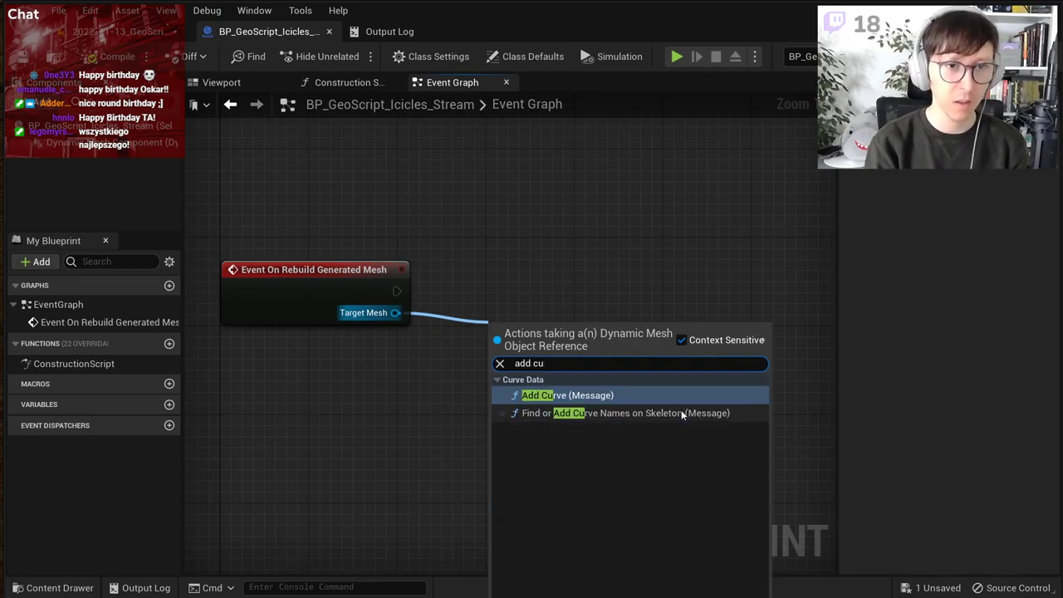
key("ctrl+a")
type("appen")
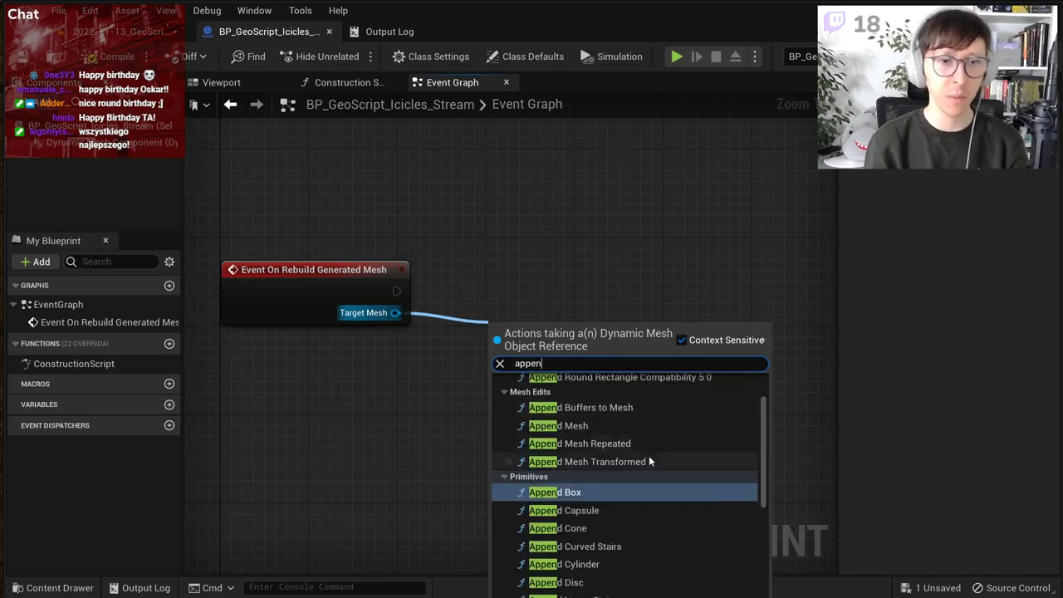
left_click(626, 491)
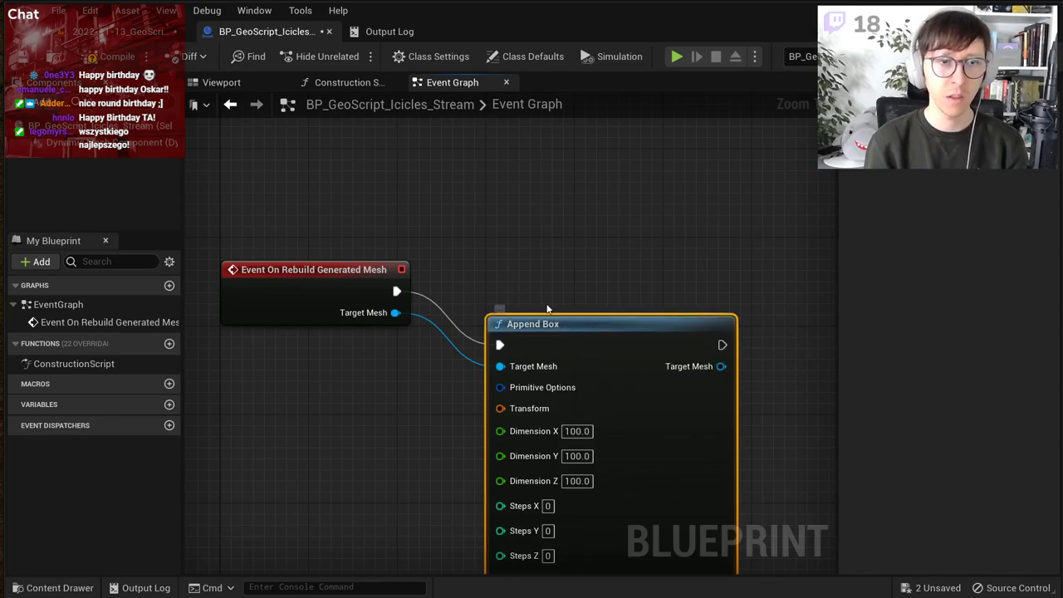
scroll(548, 308, "down", 2)
right_click_drag(550, 291, 484, 268)
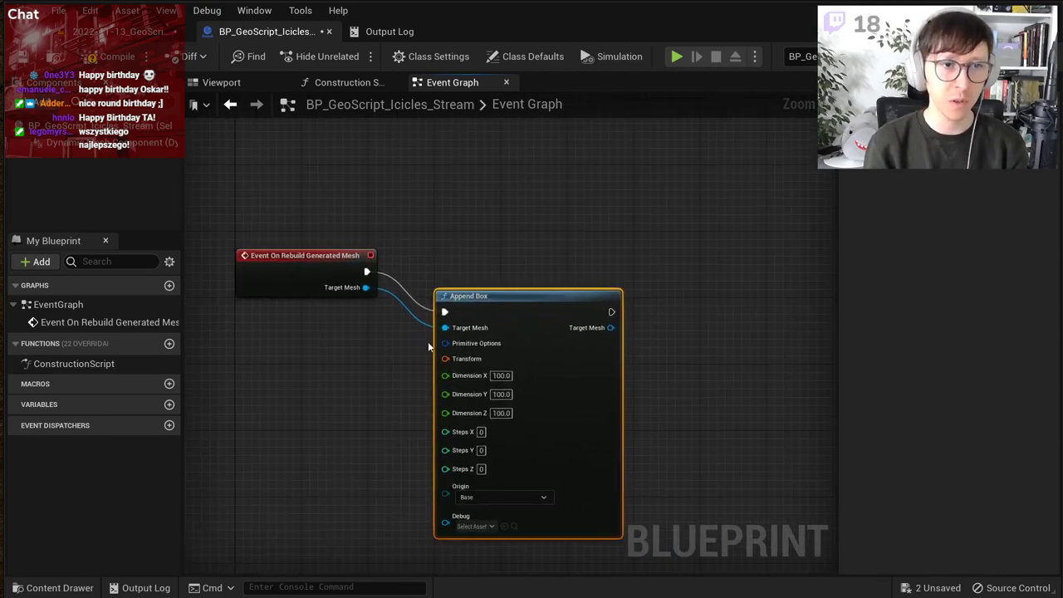
Step: Create an Append Sphere Box node from the Append Box node's Target Mesh output and align it with that node
scroll(432, 332, "up", 2)
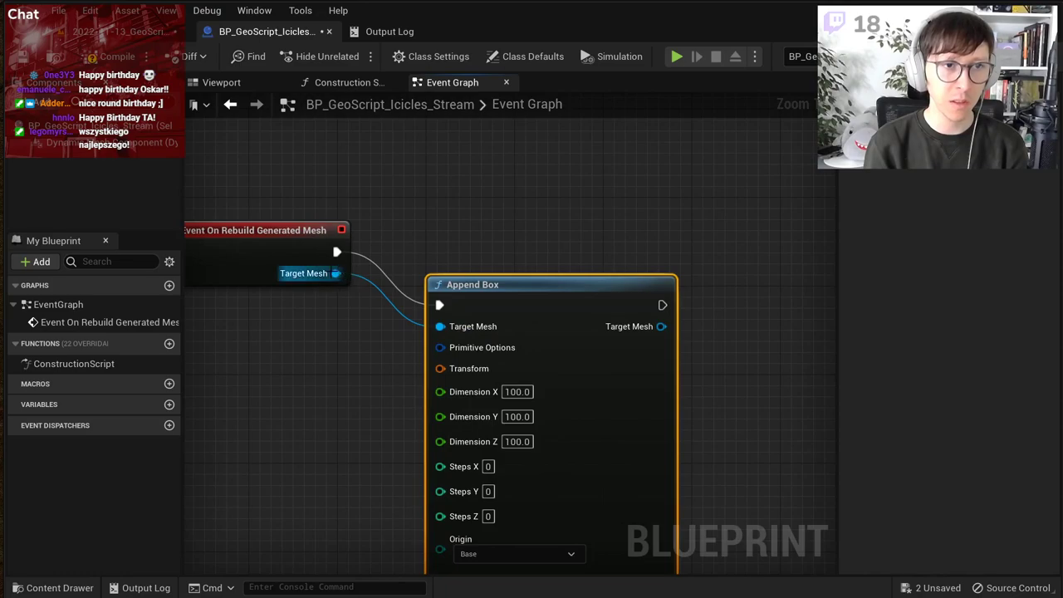
right_click_drag(662, 339, 528, 344)
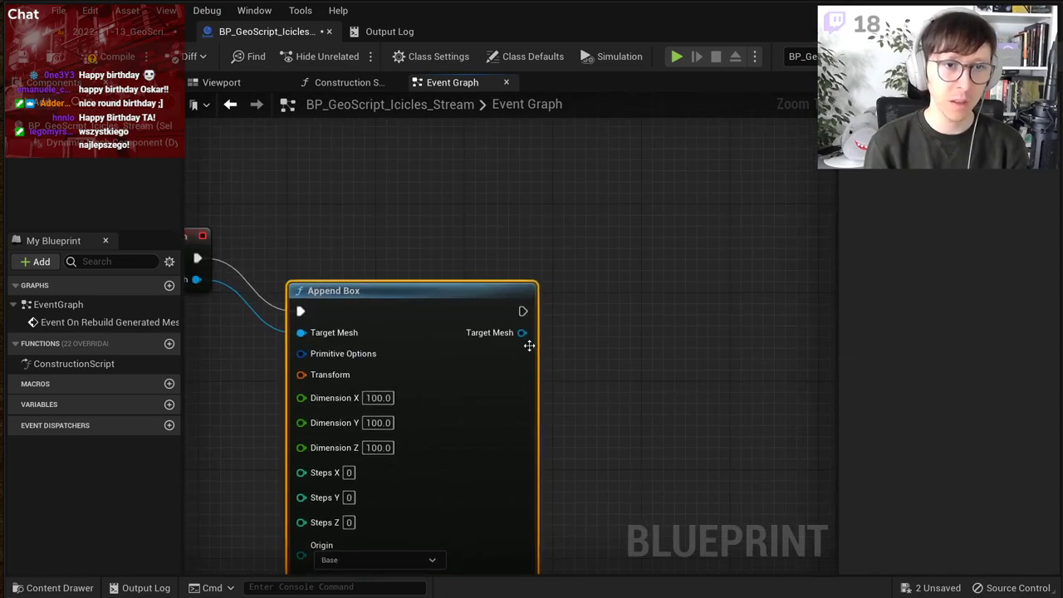
left_click_drag(522, 333, 623, 310)
type("add sp")
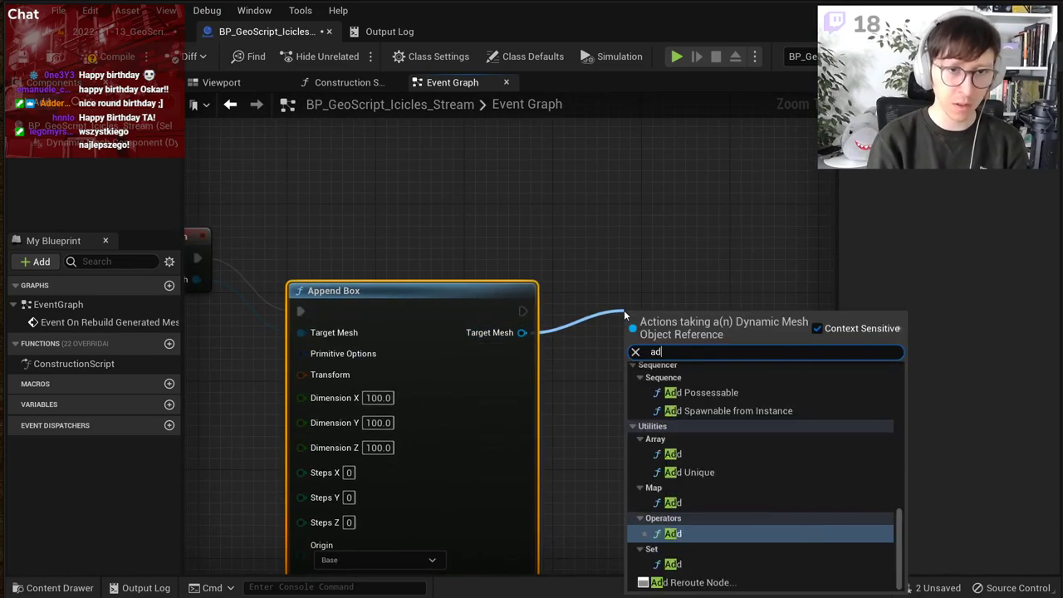
key("BackSpace")
key("BackSpace")
key("BackSpace")
key("BackSpace")
key("BackSpace")
key("BackSpace")
type("a")
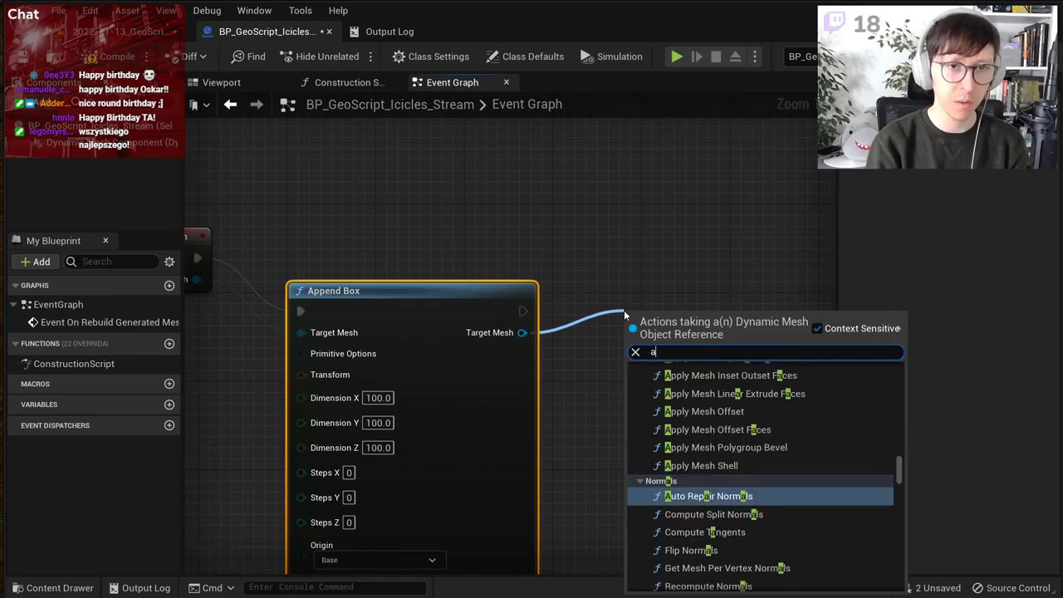
type("ppend sp")
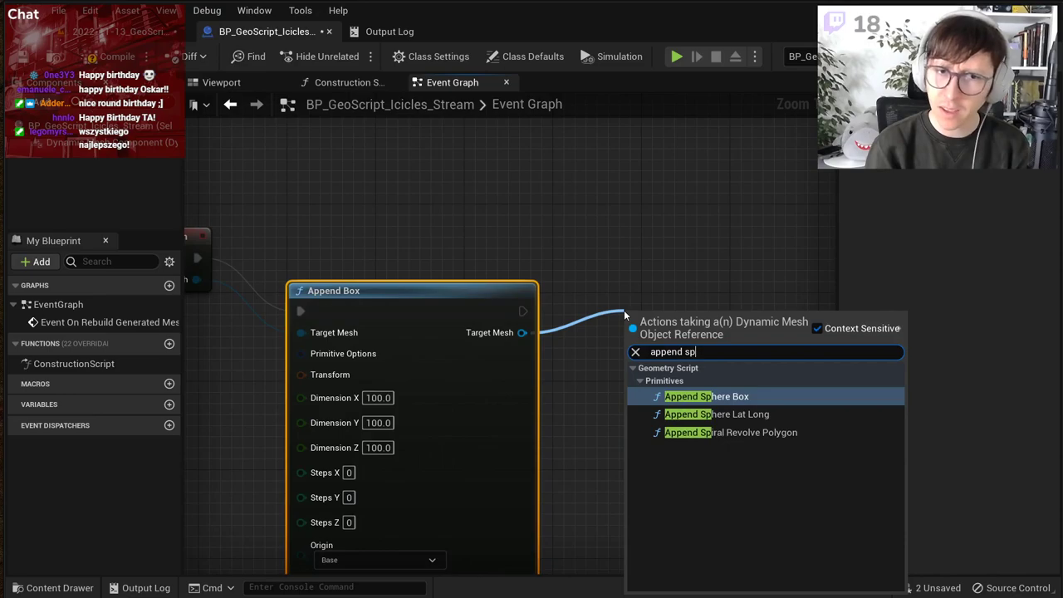
key("Return")
left_click_drag(668, 319, 622, 308)
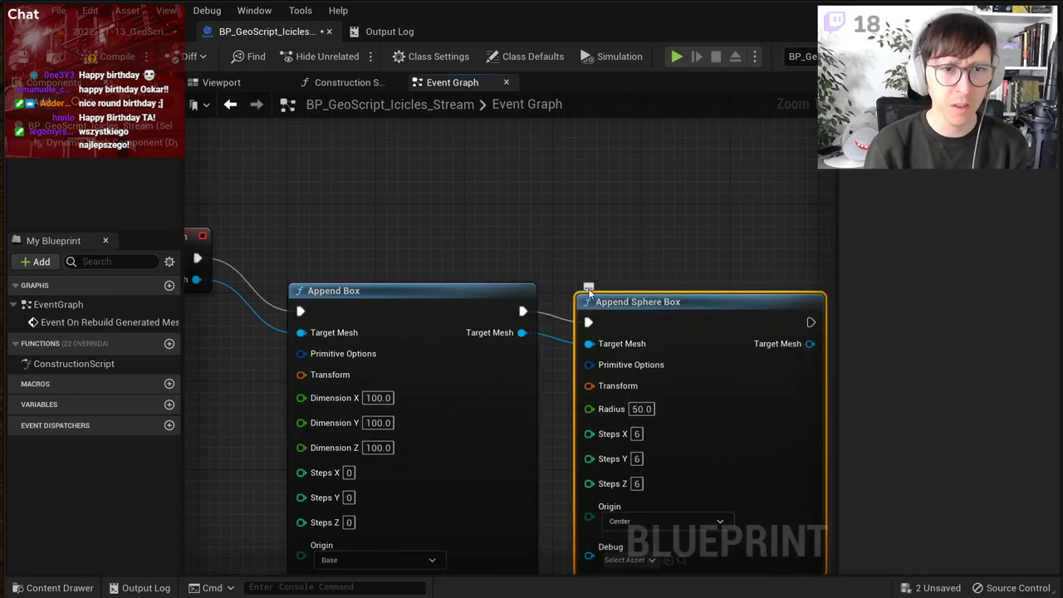
scroll(585, 291, "down", 1)
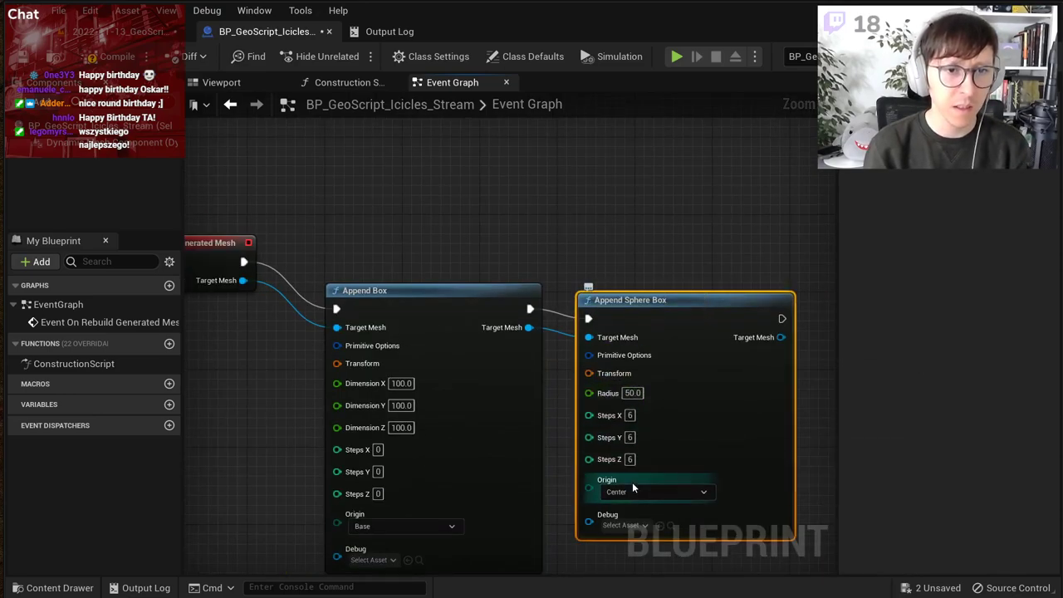
left_click_drag(646, 313, 623, 297)
Step: Split the Transform pin of the Append Sphere Box node and set its location X to 100
right_click(619, 363)
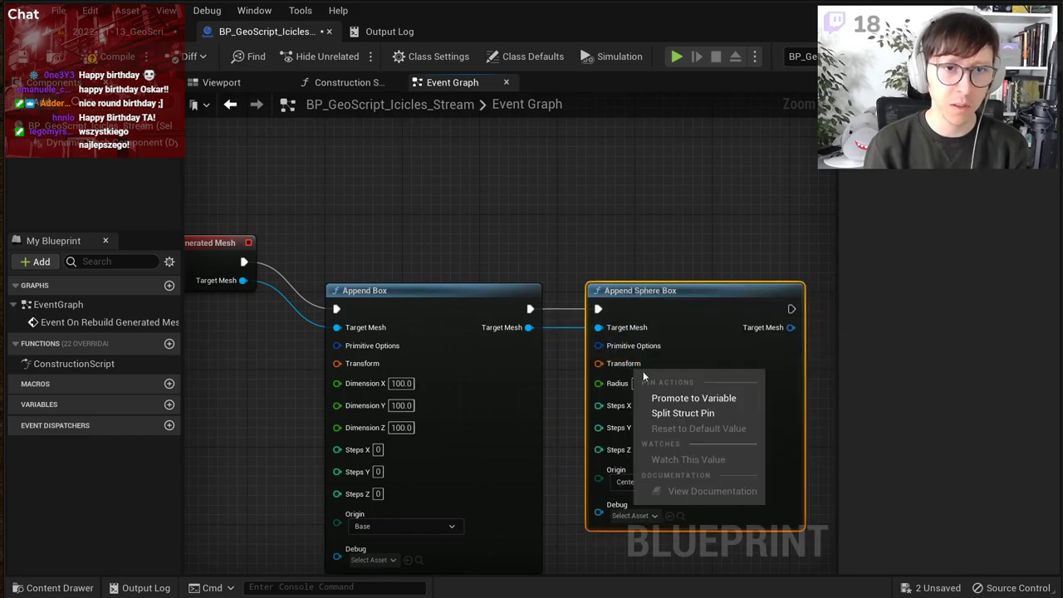
left_click(664, 411)
left_click(630, 376)
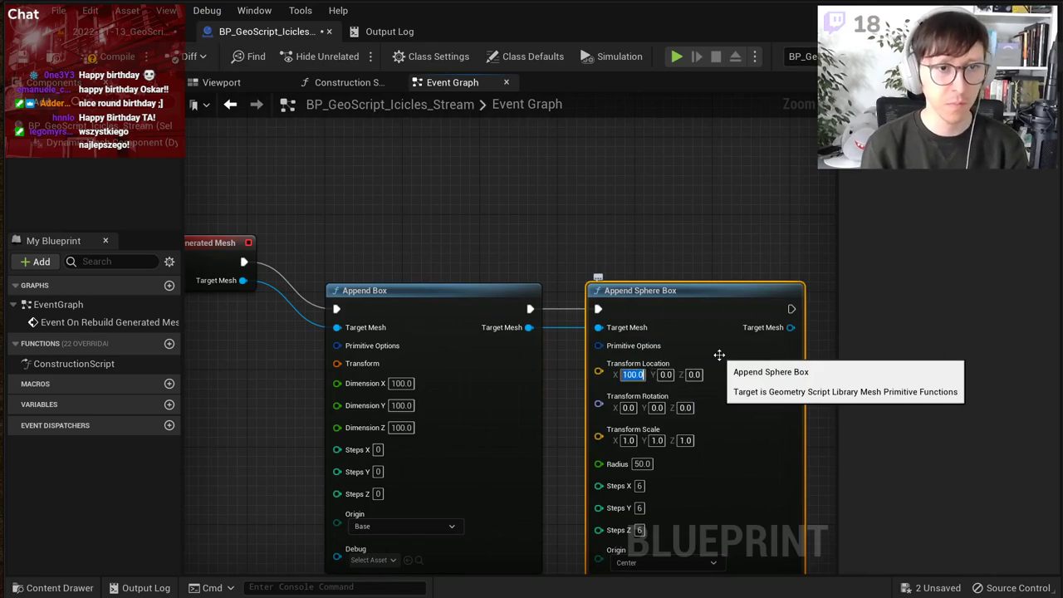
Step: Save and compile the blueprint, inspect the generated box and sphere in the level, and return to the Event Graph
right_click_drag(474, 235, 496, 232)
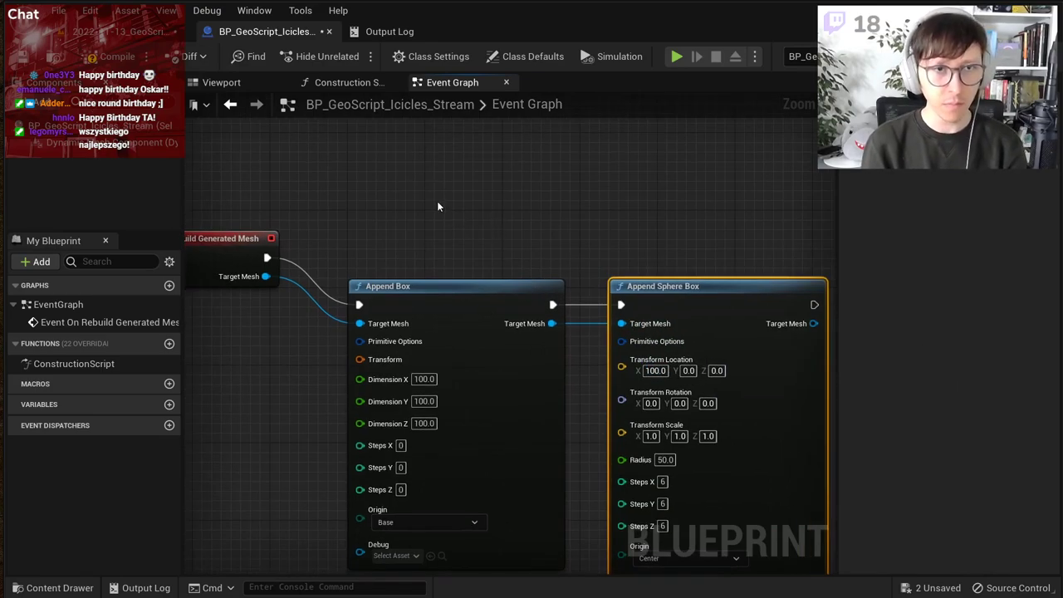
right_click_drag(468, 179, 515, 181)
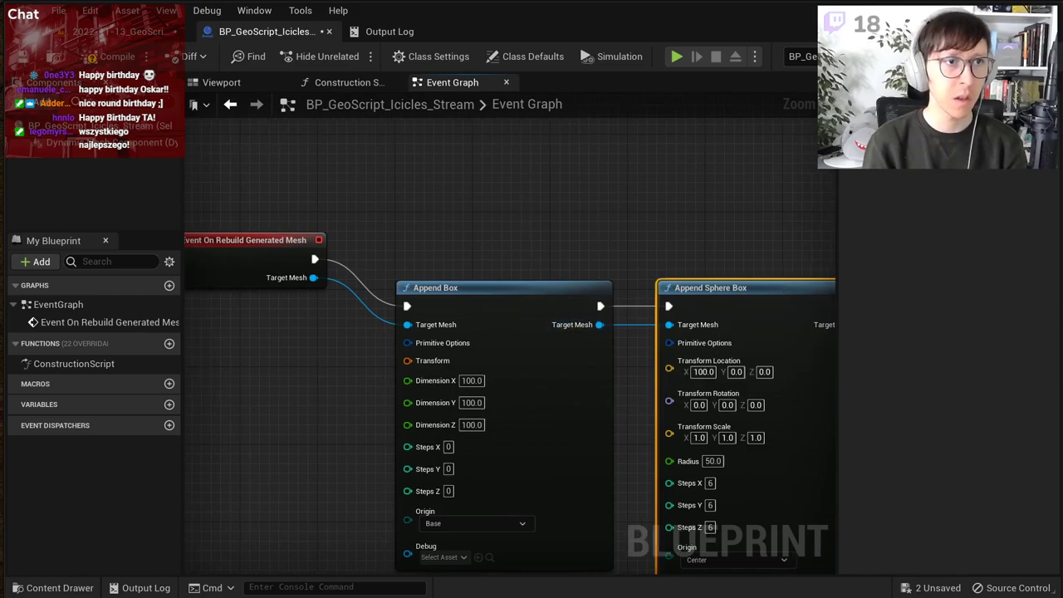
left_click(26, 62)
left_click(105, 63)
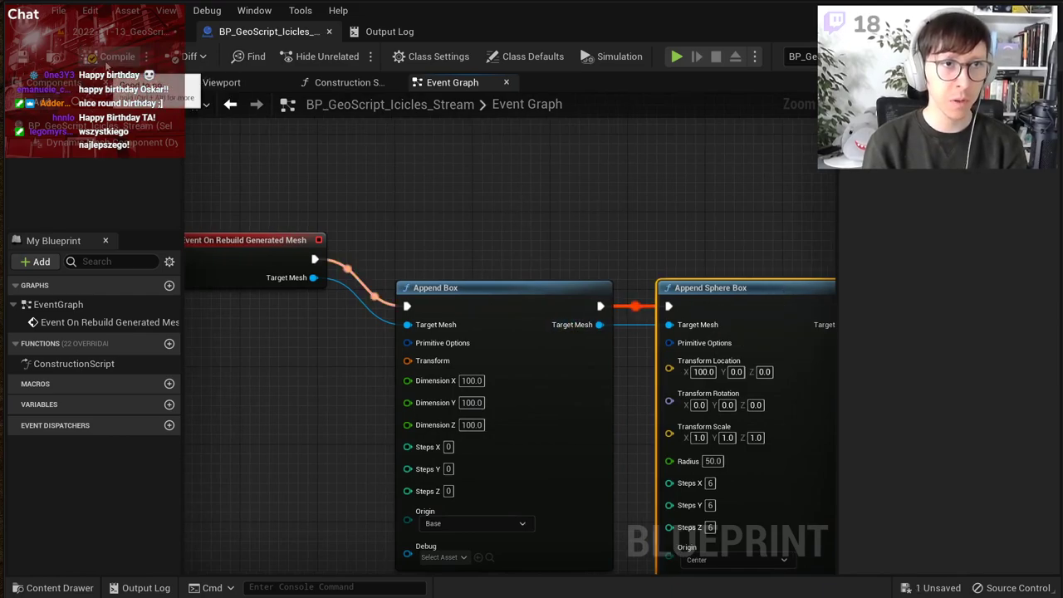
left_click(125, 32)
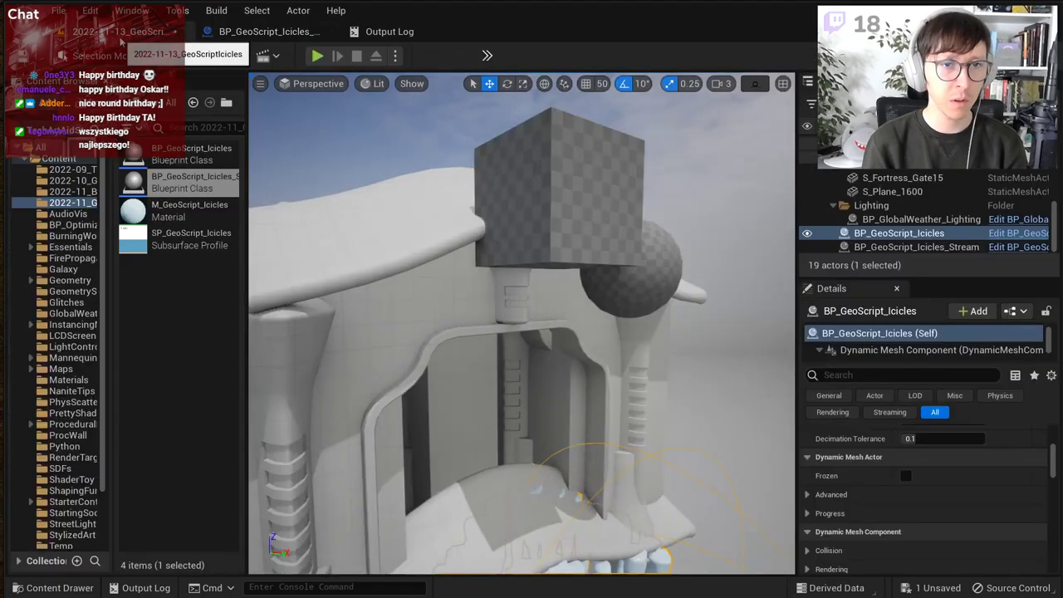
right_click_drag(530, 271, 634, 408)
mouse_move(599, 309)
right_mouse_down()
mouse_move(582, 340)
mouse_move(599, 310)
right_mouse_up()
right_click_drag(308, 113, 444, 274)
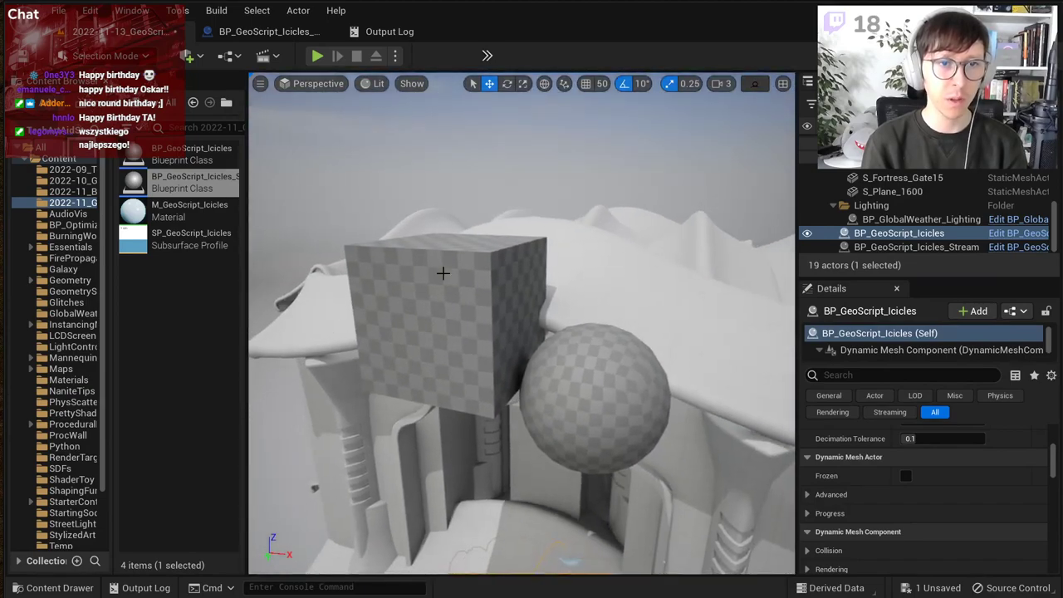
left_click(265, 31)
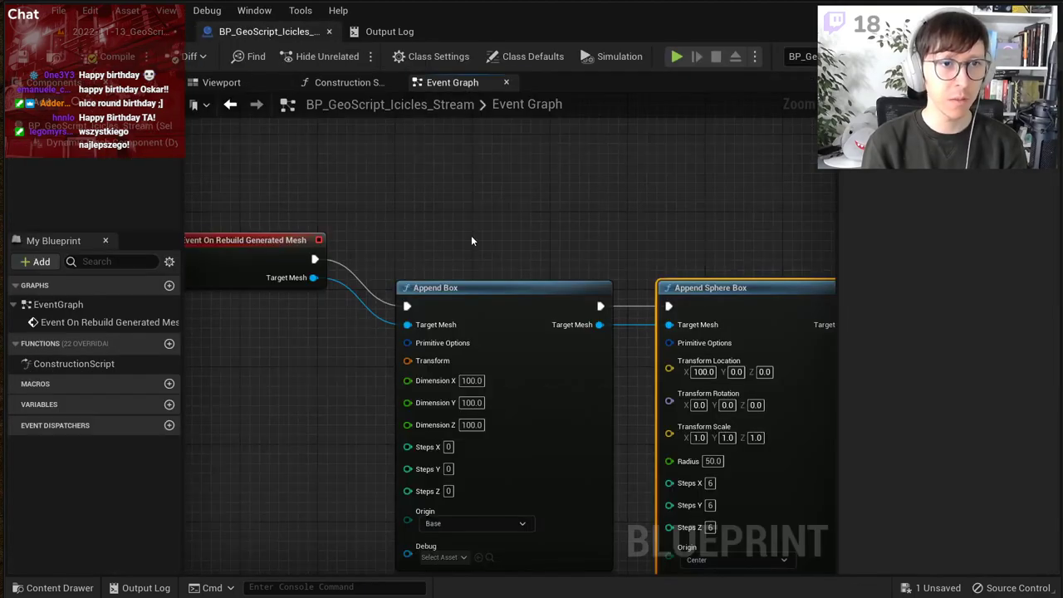
left_click_drag(347, 268, 417, 220)
left_click(338, 141)
left_click_drag(111, 142, 332, 168)
left_click_drag(407, 178, 465, 196)
type("set material")
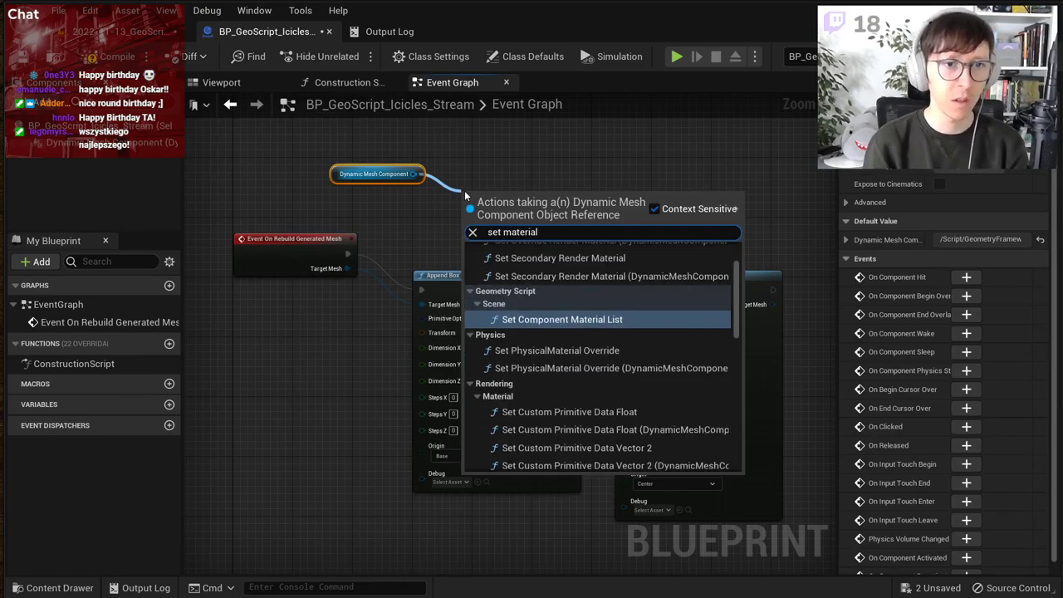
scroll(598, 366, "up", 1)
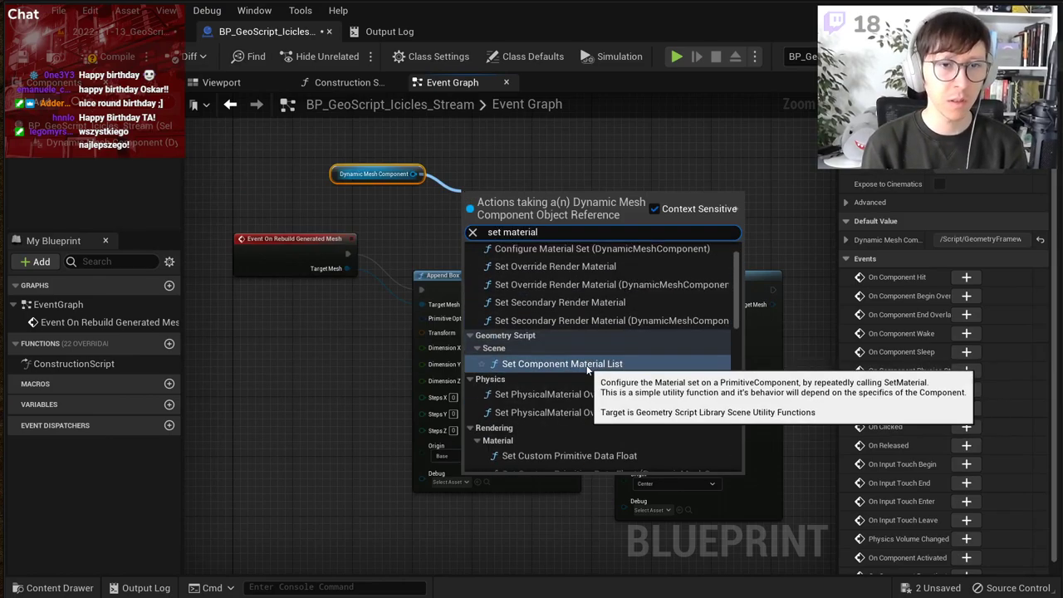
left_click(587, 365)
scroll(516, 193, "up", 2)
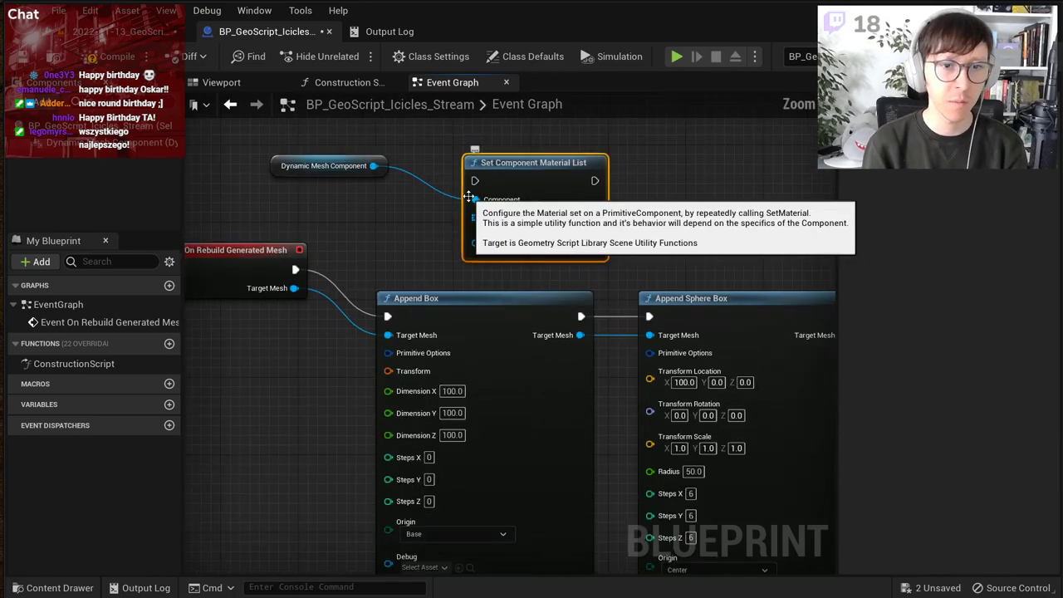
scroll(469, 196, "down", 1)
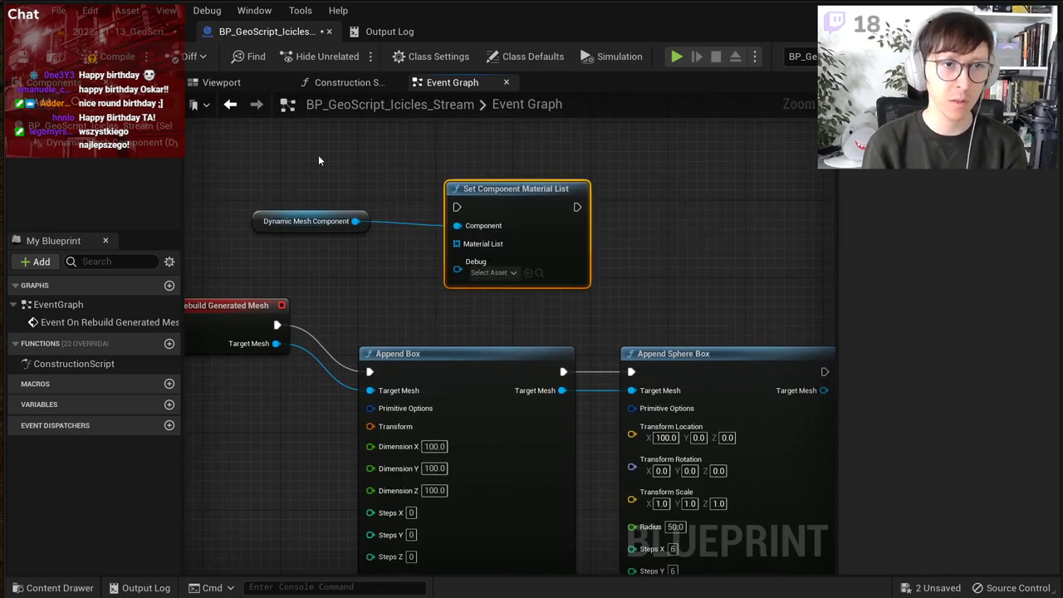
left_click_drag(318, 156, 502, 275)
key("Delete")
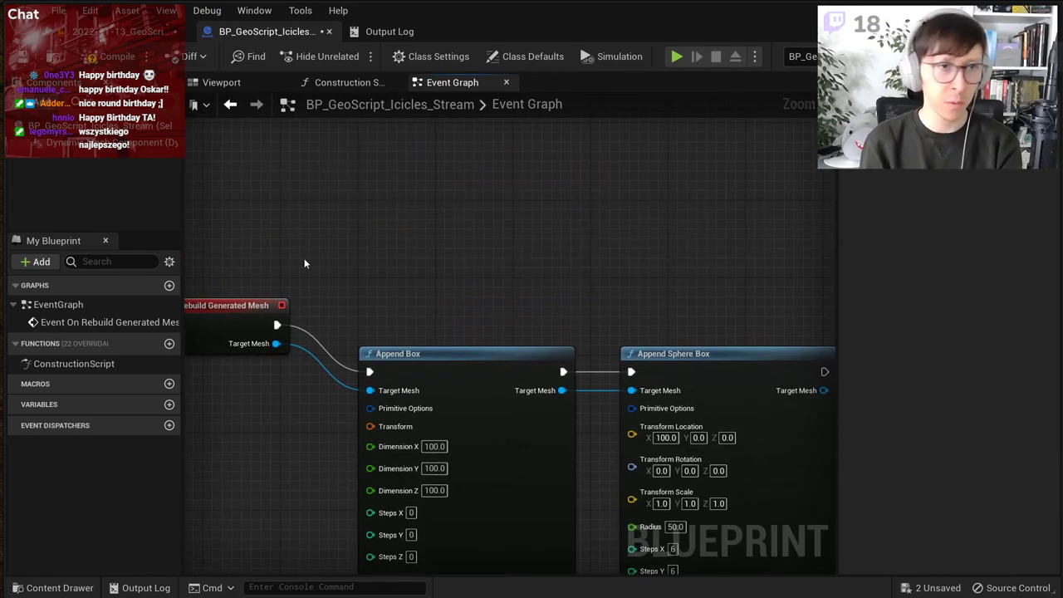
Step: Assign the M_GeoScript_Icicles material to Element 0 of the Dynamic Mesh Component, and save and compile the blueprint
left_click(115, 144)
left_click(1014, 336)
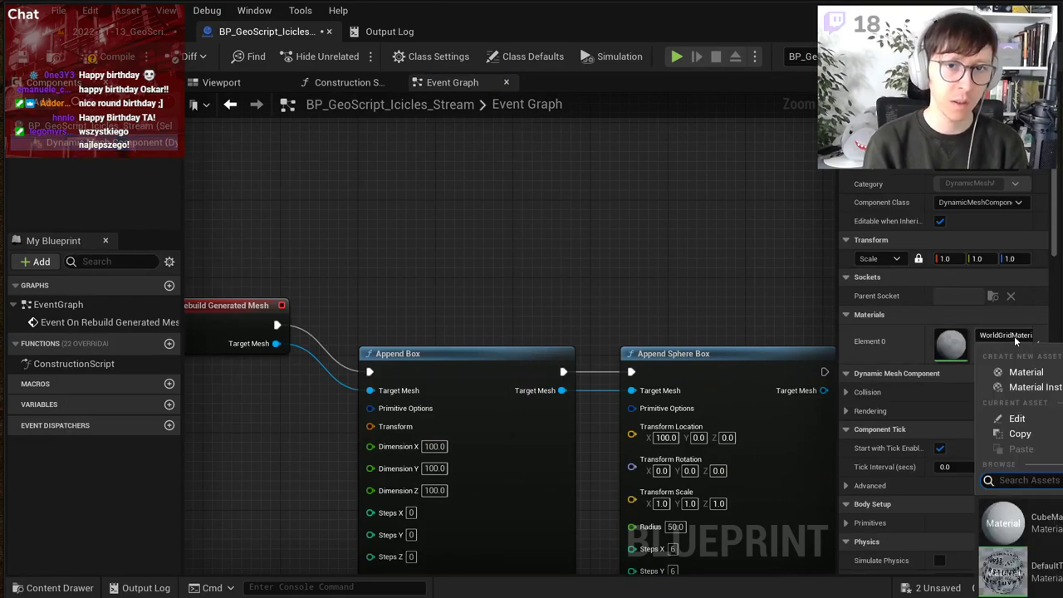
type("icicle")
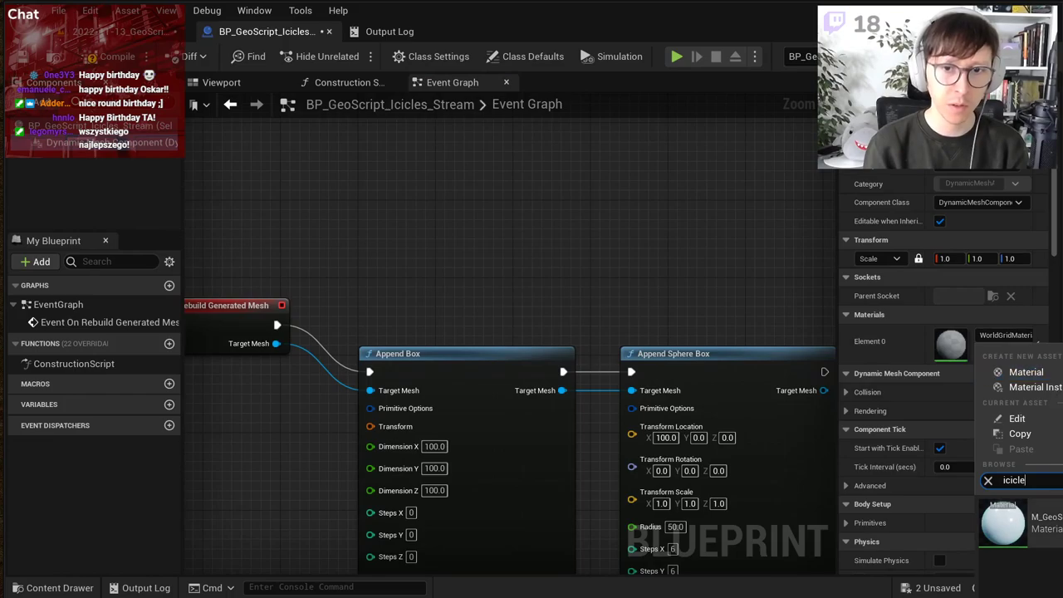
left_click(1018, 523)
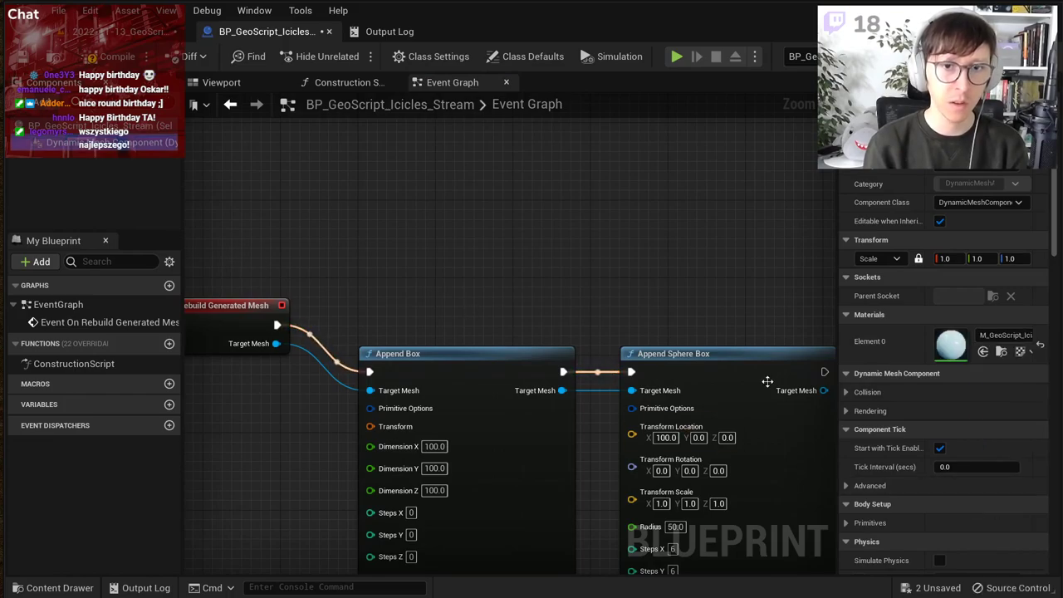
left_click(23, 58)
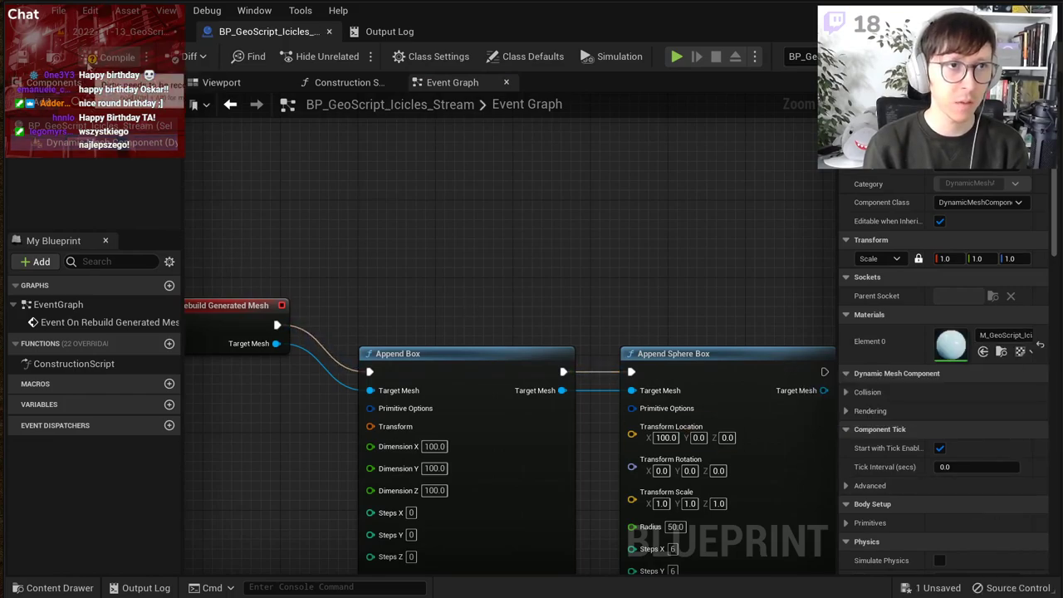
left_click(98, 62)
Step: Inspect the material on the generated box and sphere in the level, trying a vertical move of the actor and undoing it
left_click(107, 31)
right_click_drag(458, 232, 645, 391)
left_click(591, 349)
right_click_drag(592, 349, 593, 297)
left_click_drag(466, 319, 466, 412)
key("ctrl+z")
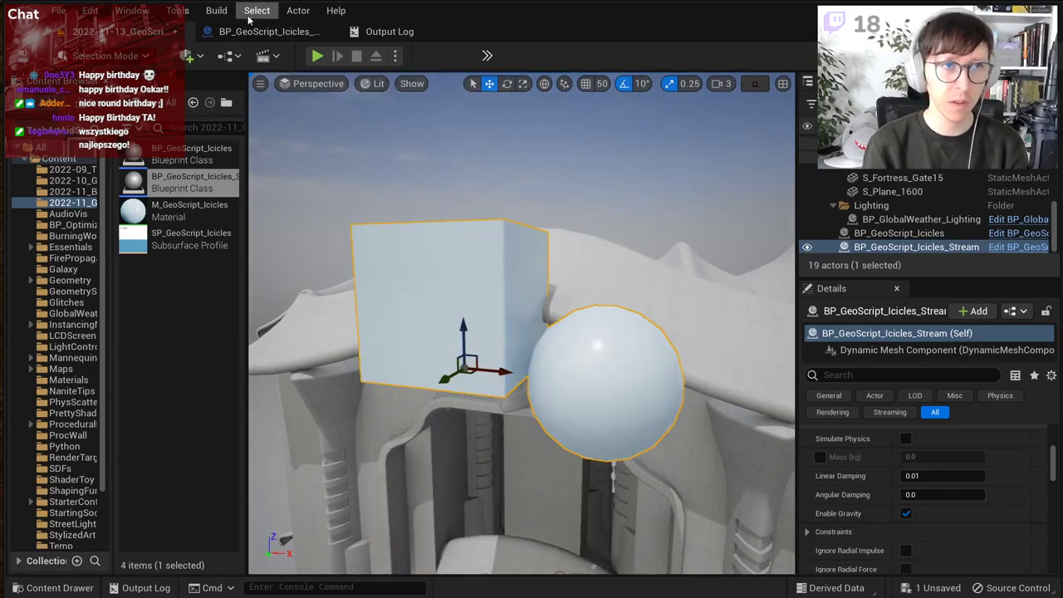
Step: Back in the Event Graph, move the Append Box node level with Event On Rebuild Generated Mesh, leaving a wider gap between them
left_click(258, 31)
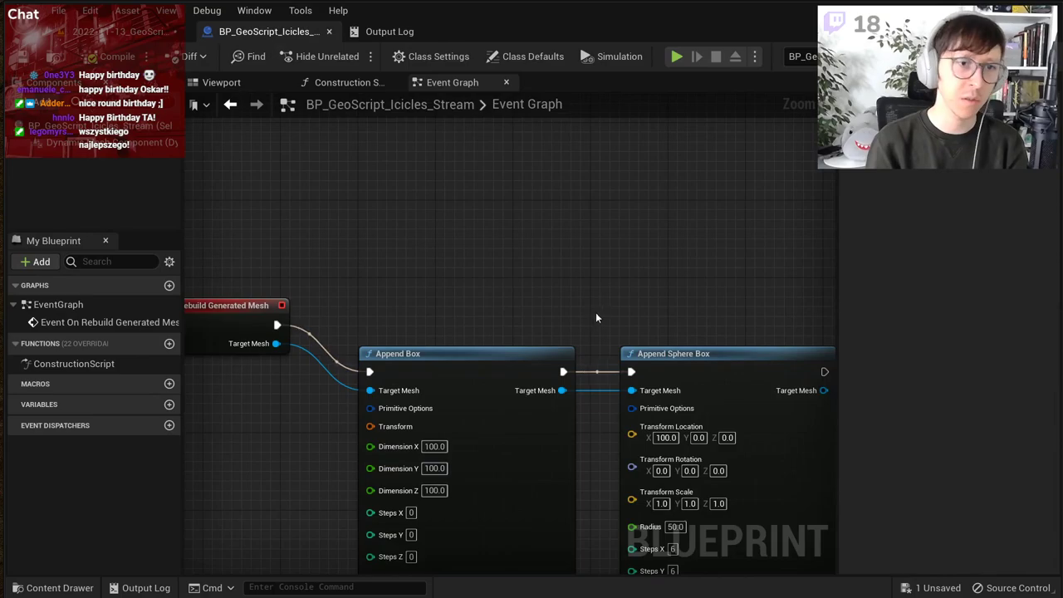
scroll(562, 299, "down", 2)
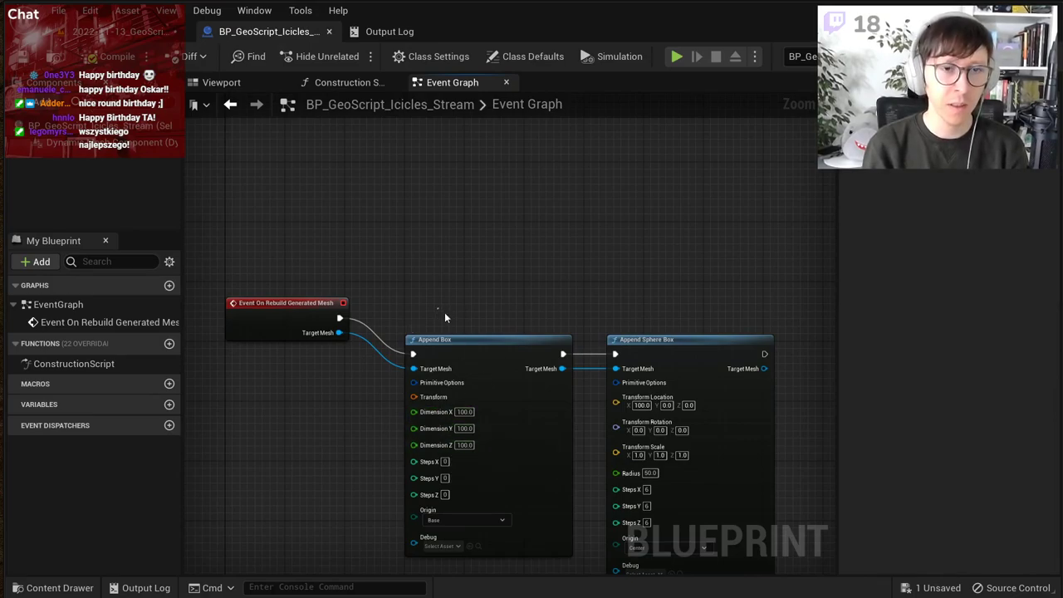
left_click_drag(468, 343, 608, 308)
left_click(426, 369)
Step: Examine the generated box and sphere from several camera positions in the level
left_click(121, 32)
left_click_drag(498, 291, 448, 291, "alt")
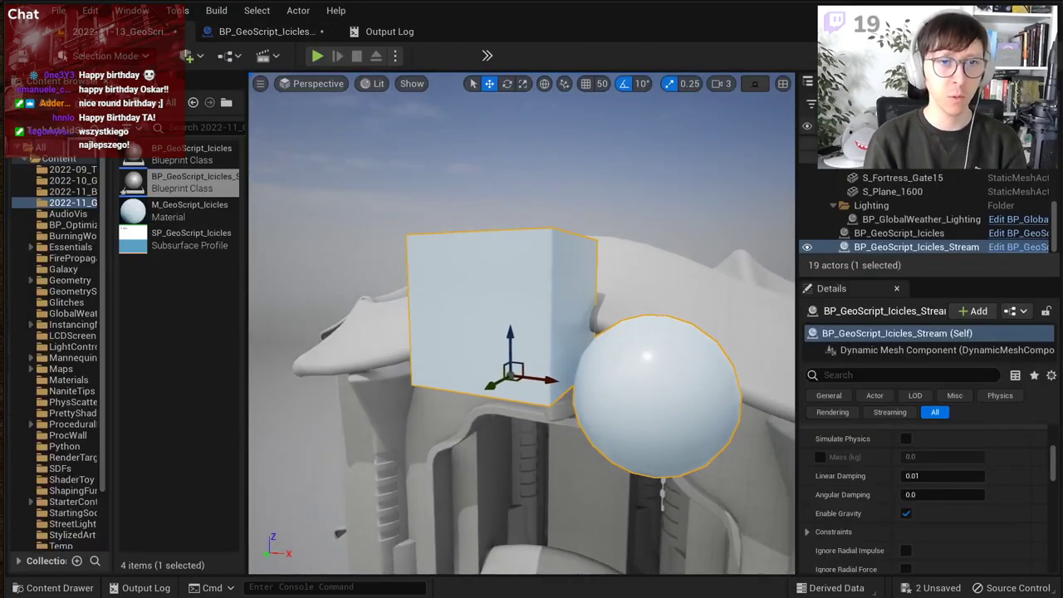
key("d")
right_click_drag(501, 402, 501, 401)
key("s")
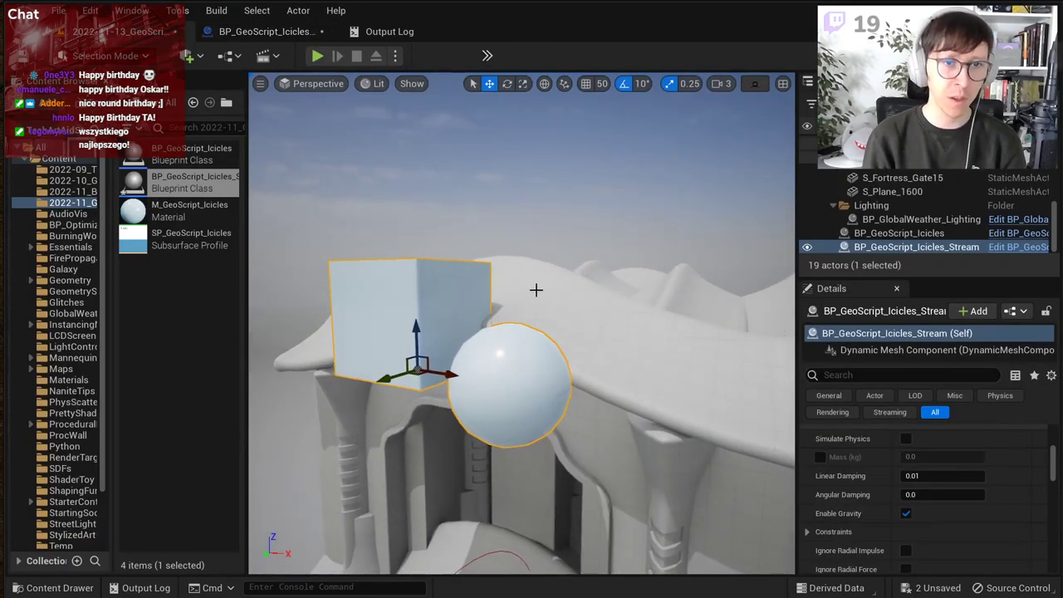
right_click_drag(507, 273, 488, 282)
key("a")
right_click_drag(716, 268, 715, 259)
key("w")
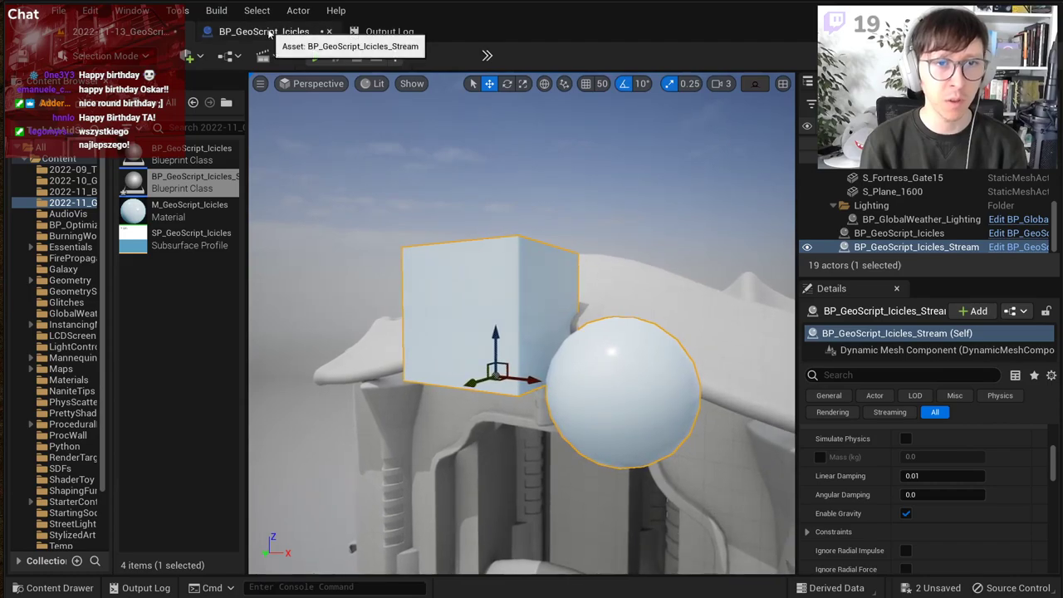
Step: Return to the Event Graph and shift the Append Box and Append Sphere Box nodes further away from the rebuild event
left_click(268, 31)
left_click_drag(541, 256, 780, 336)
left_click_drag(639, 300, 677, 305)
left_click(465, 370)
Step: Split the Transform pin of the Append Box node into location, rotation and scale
scroll(523, 365, "up", 3)
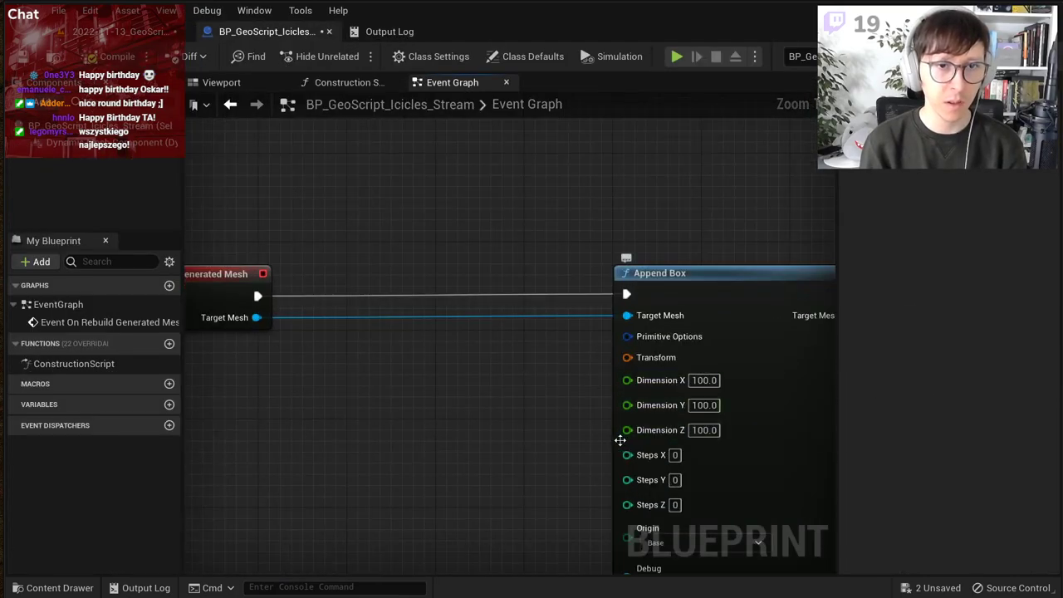
right_click_drag(587, 368, 653, 305)
right_click(690, 293)
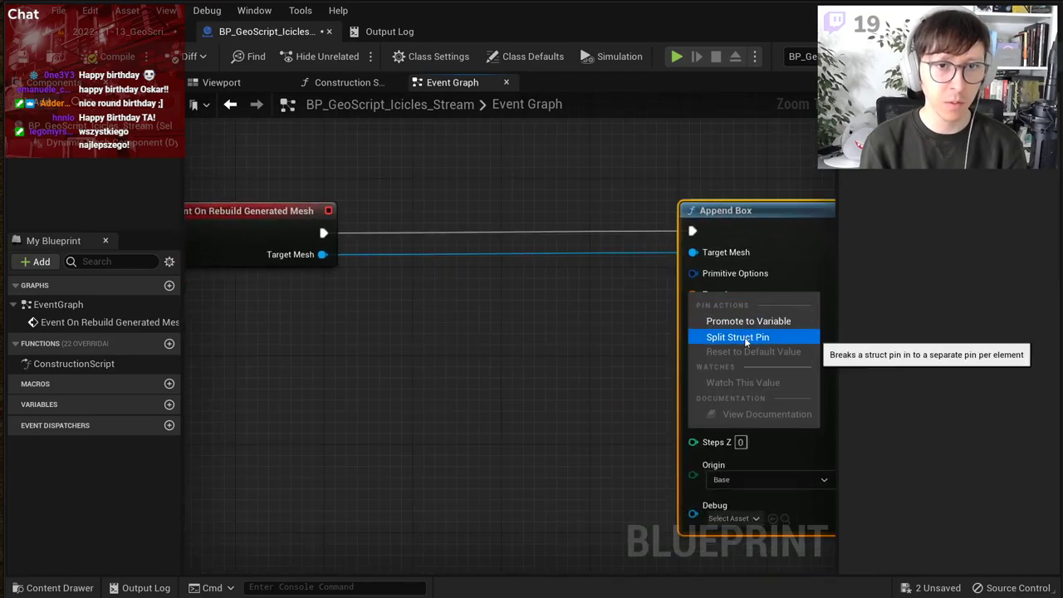
left_click(743, 335)
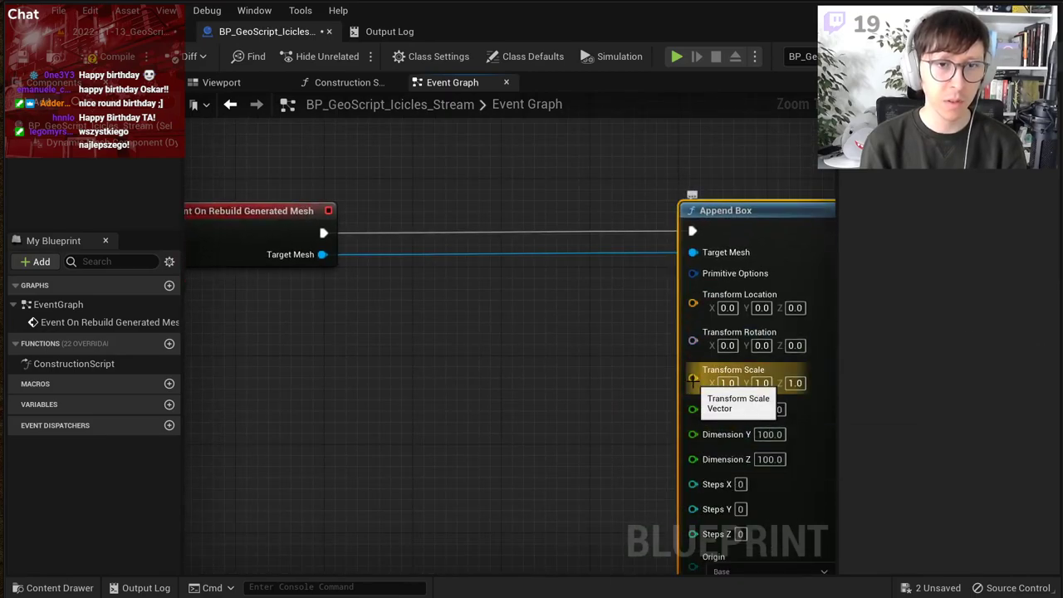
Step: Add a Dynamic Mesh Component reference to the graph and position it below the rebuild event
right_click(322, 375)
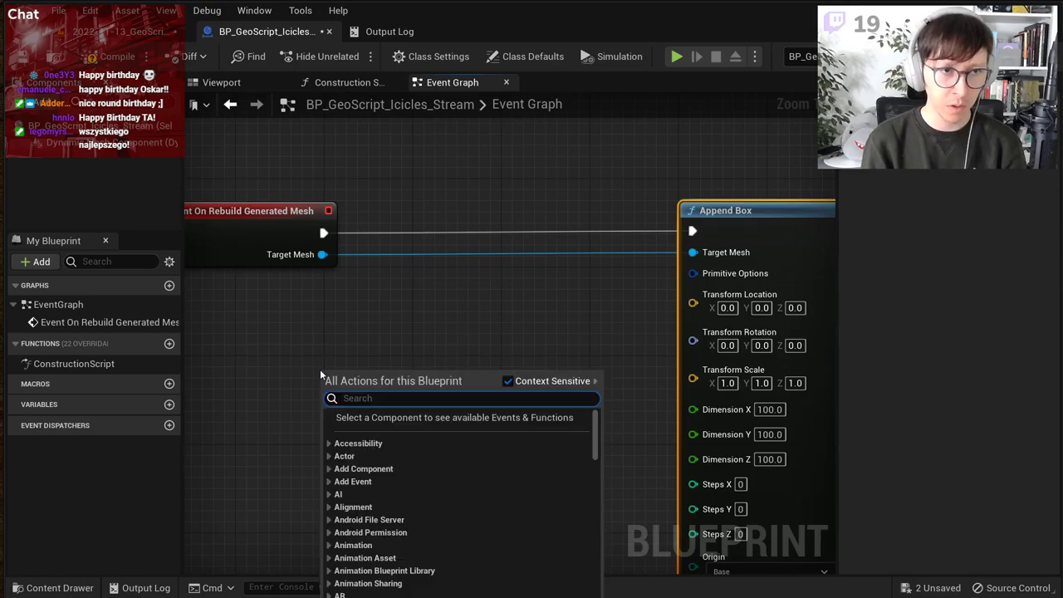
left_click(321, 373)
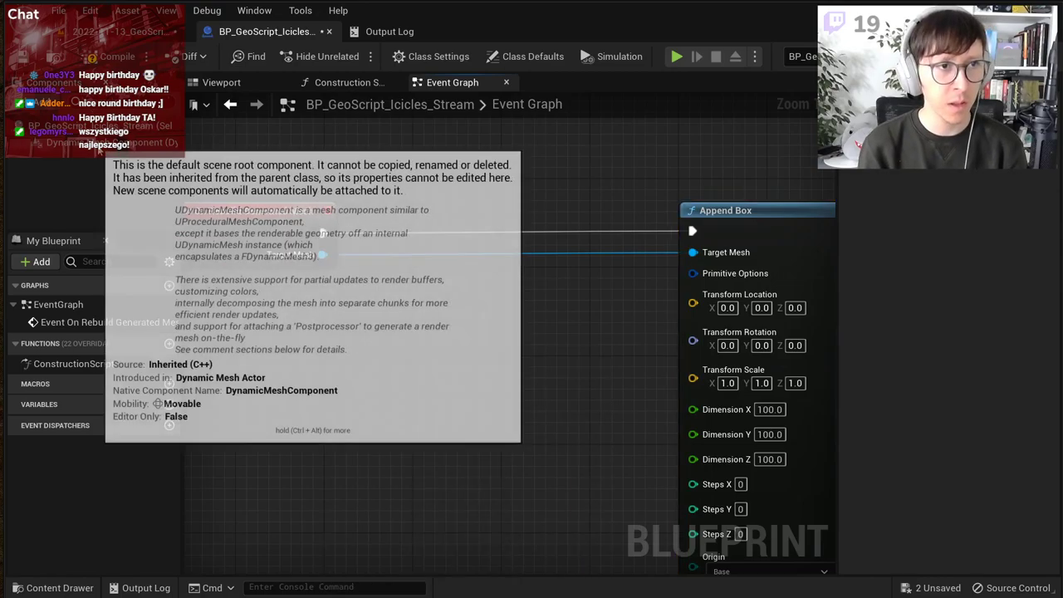
left_click_drag(98, 144, 187, 372)
right_click_drag(329, 338, 519, 319)
left_click_drag(496, 361, 304, 364)
left_click(426, 329)
left_click_drag(428, 359, 260, 359)
Step: Create a Get World Location node from the Dynamic Mesh Component reference and place it below the rebuild event
left_click_drag(330, 360, 432, 337)
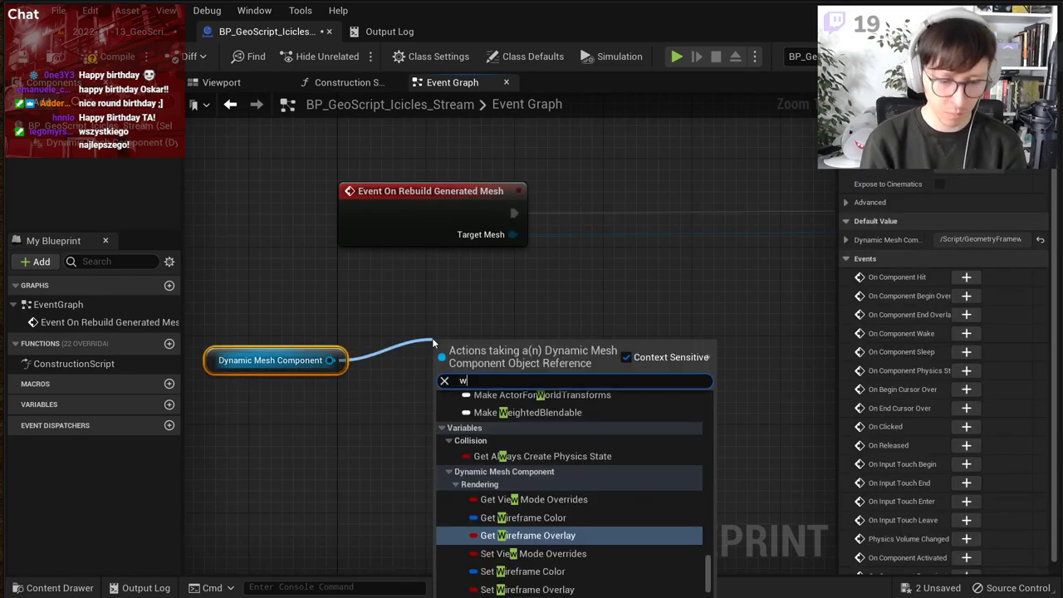
type("wpo")
key("BackSpace")
key("BackSpace")
key("BackSpace")
type("world loca")
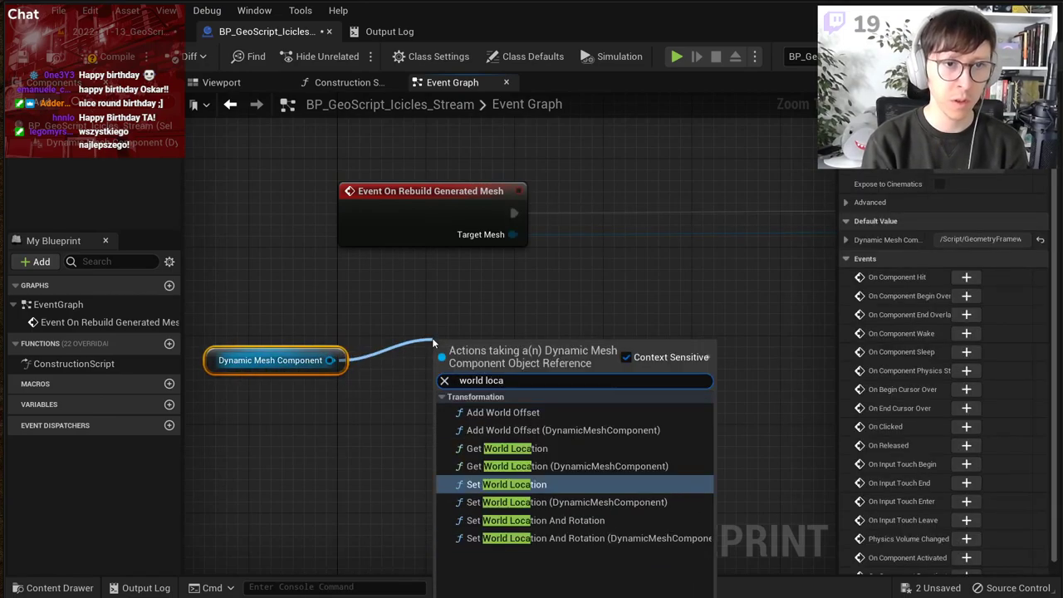
key("Up")
key("Return")
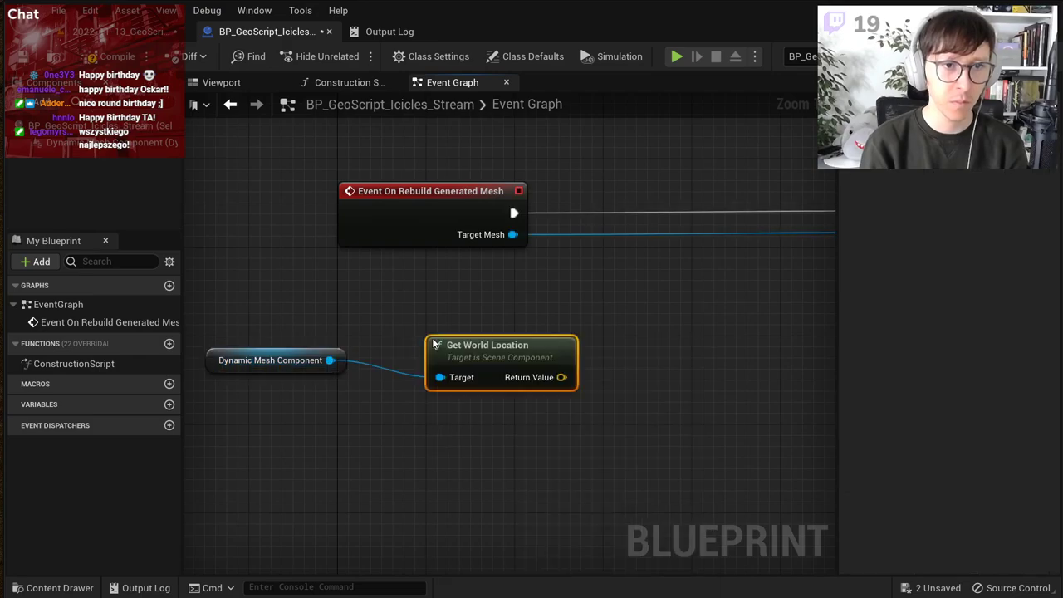
left_click_drag(463, 353, 430, 330)
left_click(535, 410)
Step: Split the Return Value pin of the Get World Location node into X, Y and Z
right_click_drag(535, 410, 357, 402)
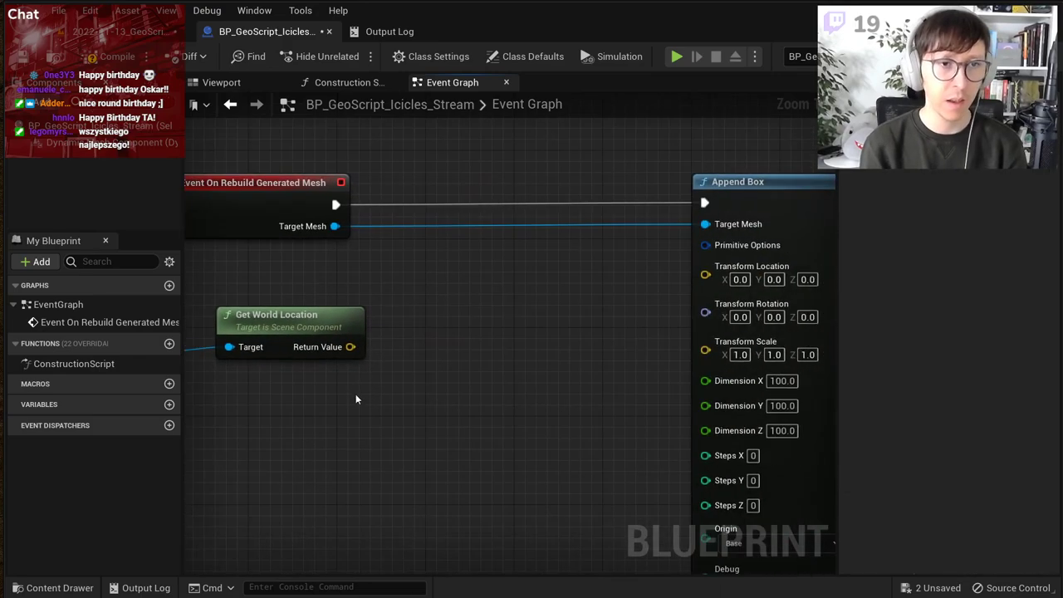
right_click(350, 347)
left_click(382, 391)
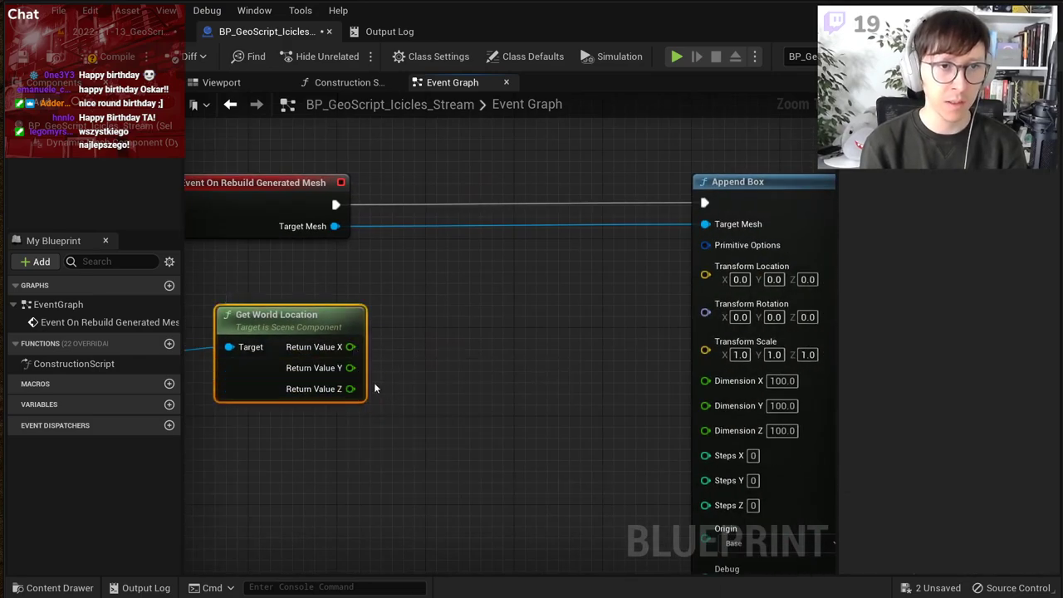
Step: Add a multiply node to the Return Value Z output of Get World Location and set its second input to 0.02
left_click_drag(349, 391, 462, 342)
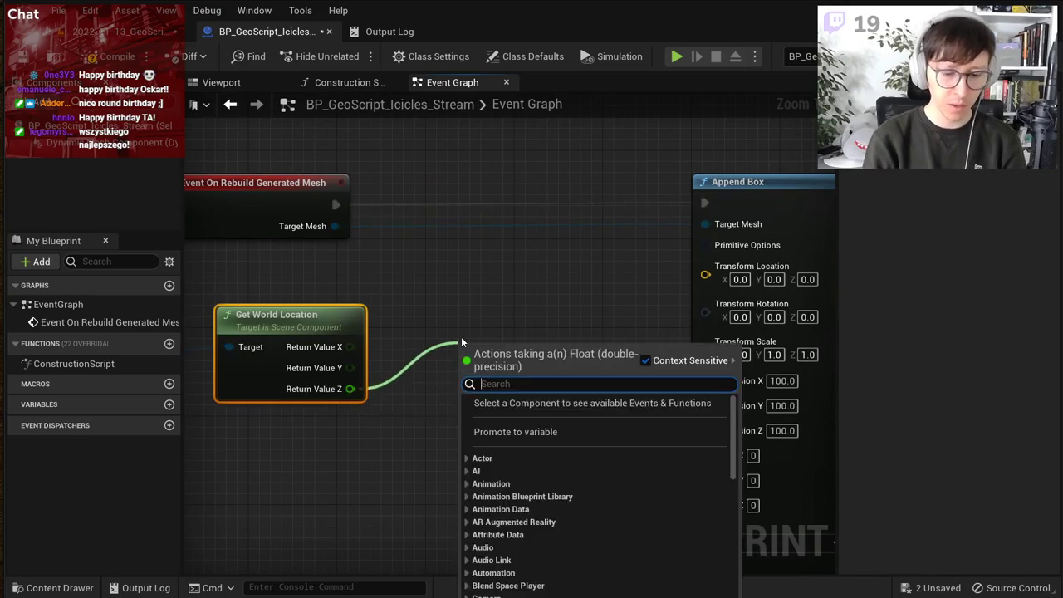
type("*")
key("Return")
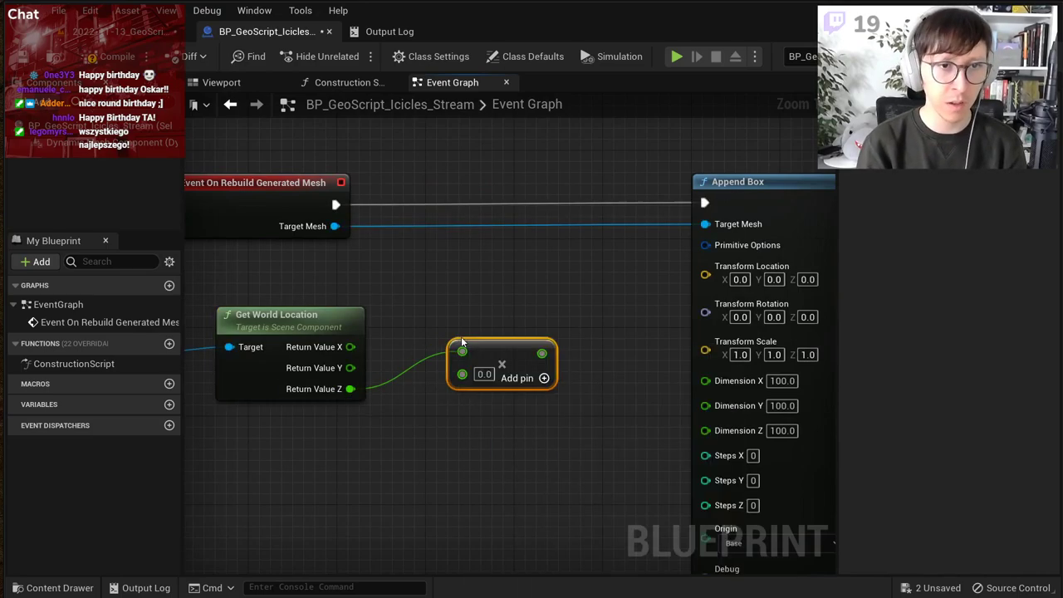
left_click_drag(478, 345, 468, 389)
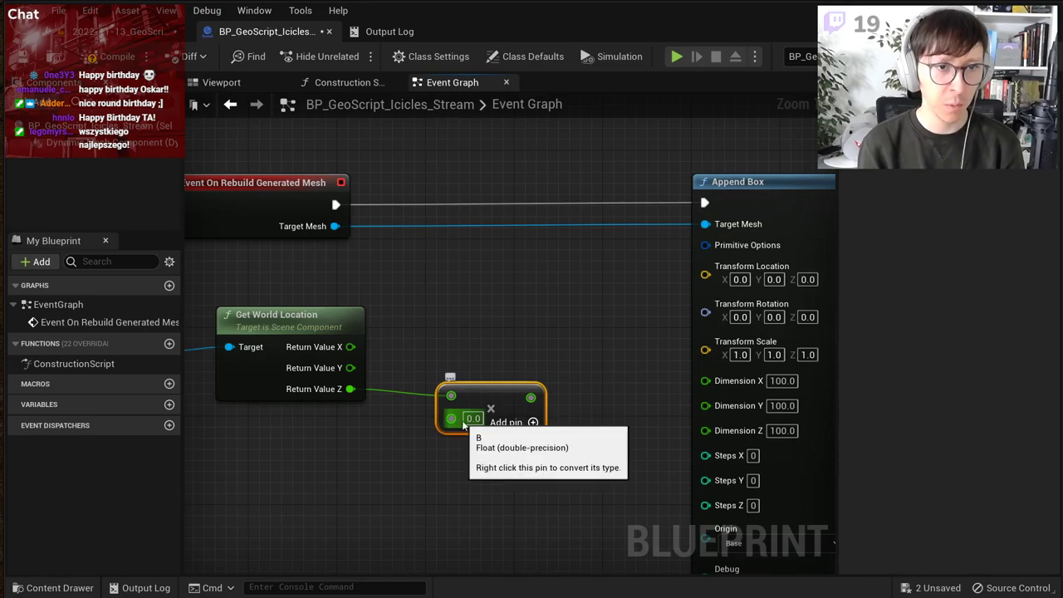
left_click(473, 419)
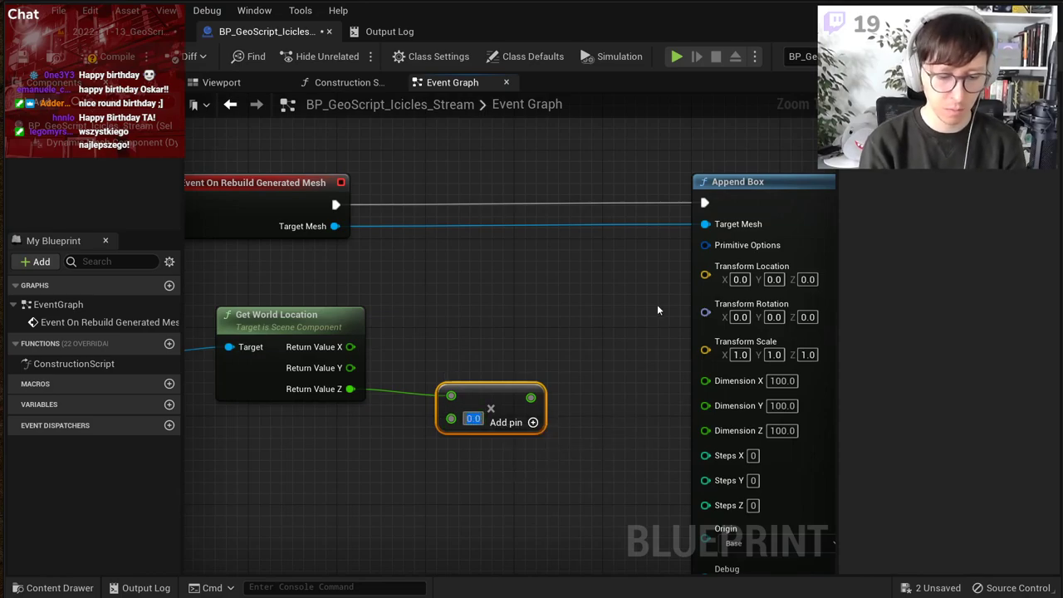
type("0.02")
key("Return")
Step: Create a Sin node from the multiply node's output and place it in line with that node
scroll(592, 289, "down", 3)
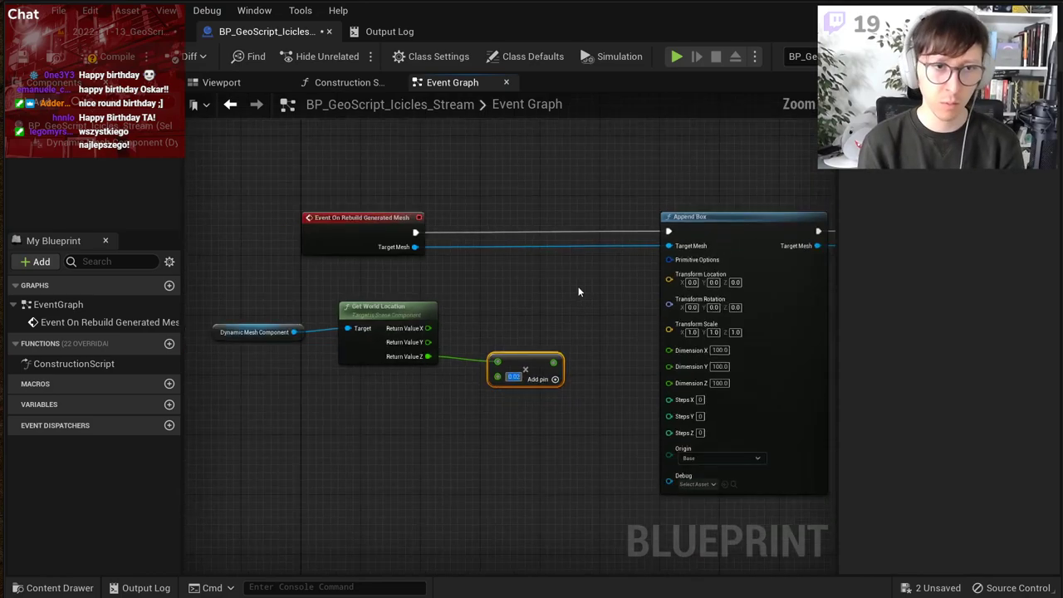
right_click_drag(580, 292, 678, 299)
left_click_drag(380, 299, 611, 361)
left_click(514, 347)
scroll(508, 331, "up", 3)
type("sin")
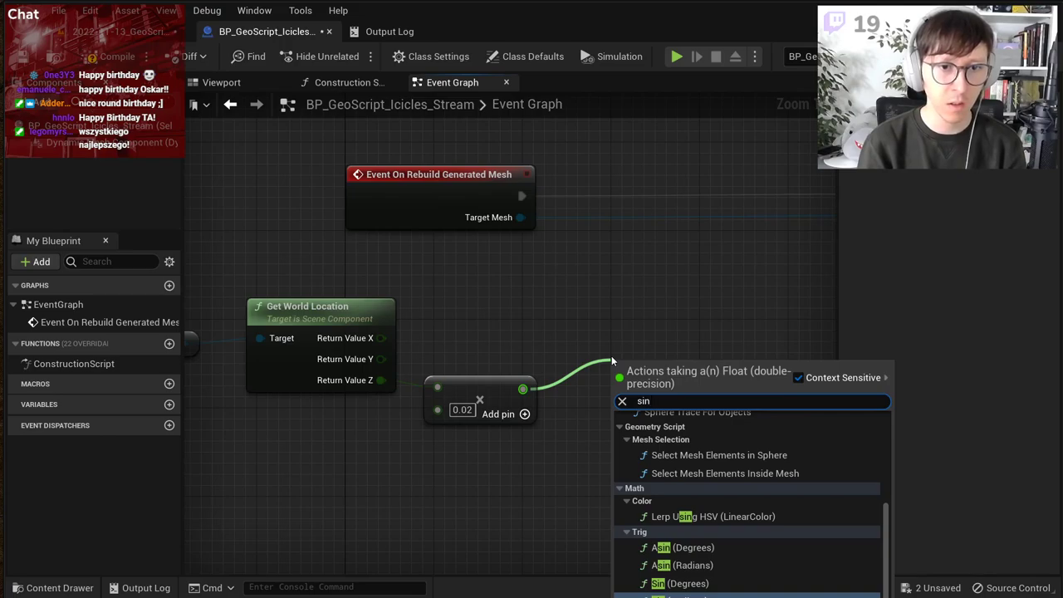
key("Return")
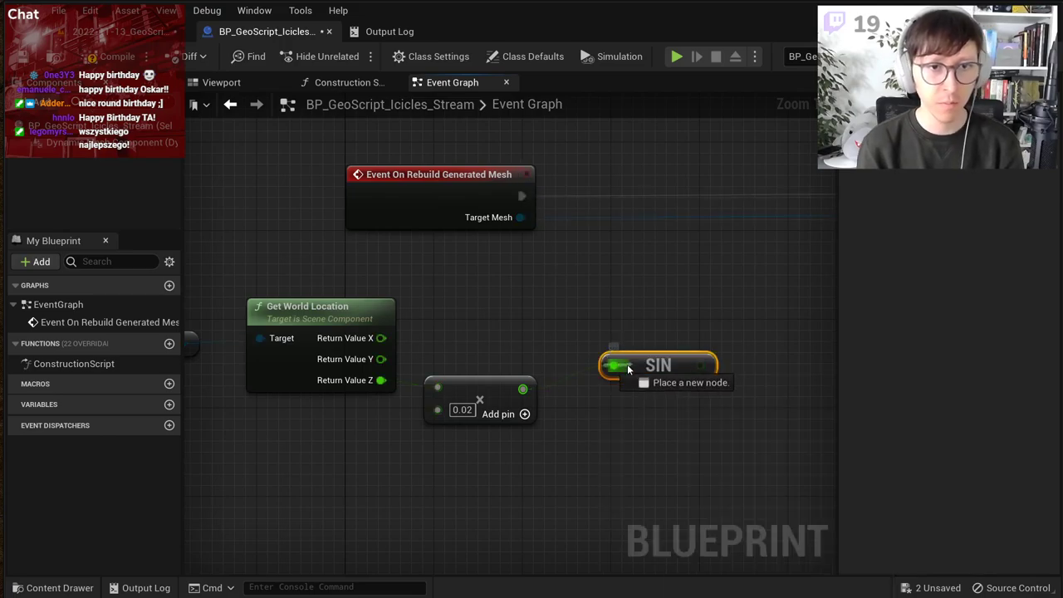
left_click_drag(638, 367, 629, 385)
Step: Move the Get World Location, multiply and Sin nodes together, further away from the Append Box node
mouse_move(642, 337)
right_mouse_down()
mouse_move(395, 333)
mouse_move(631, 326)
right_mouse_up()
scroll(633, 328, "down", 3)
left_click_drag(650, 377, 316, 288)
left_click_drag(427, 305, 284, 297)
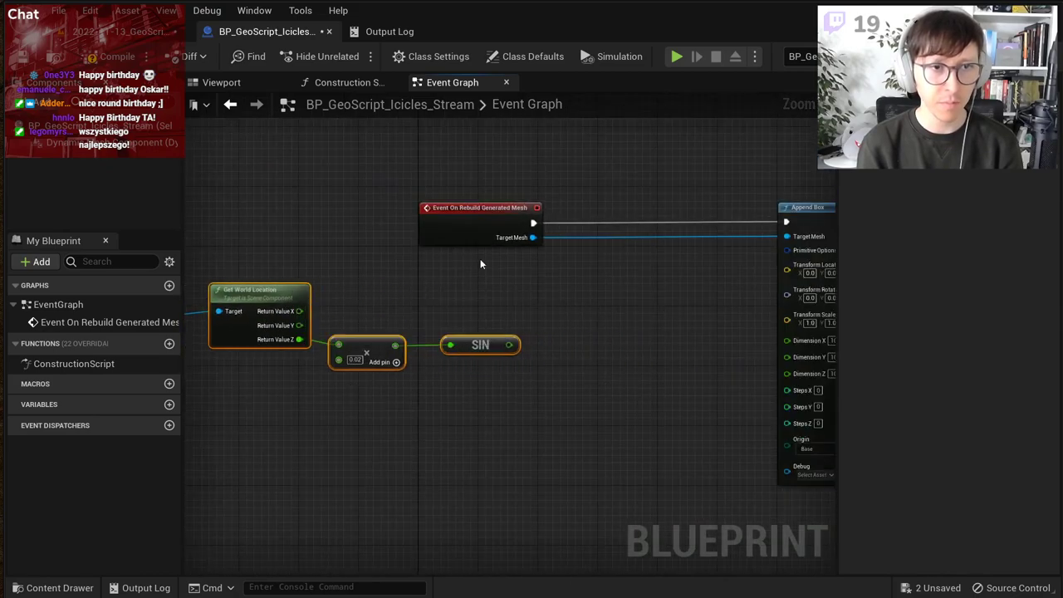
left_click(485, 264)
Step: Add a Map Range Clamped node fed by the Sin node's output
scroll(526, 319, "up", 3)
left_click_drag(510, 357, 581, 337)
type("remap")
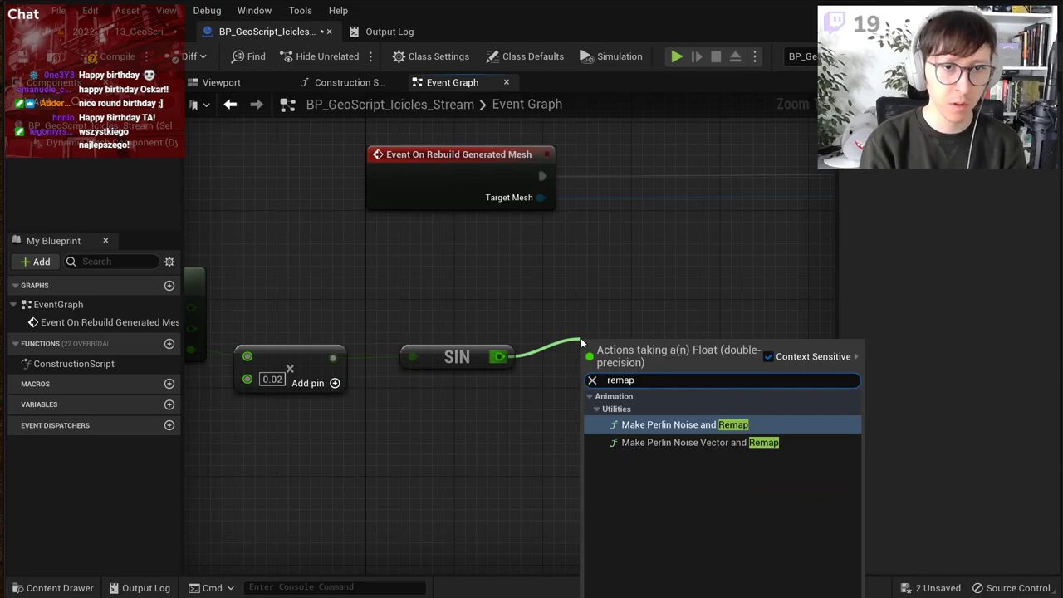
key("ctrl+a")
type("map")
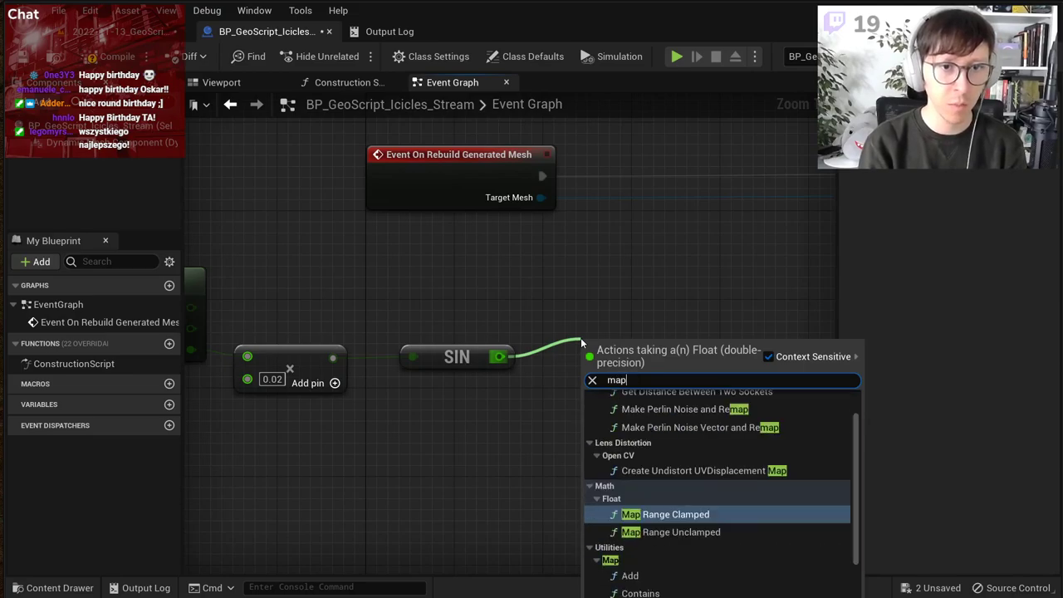
key("Return")
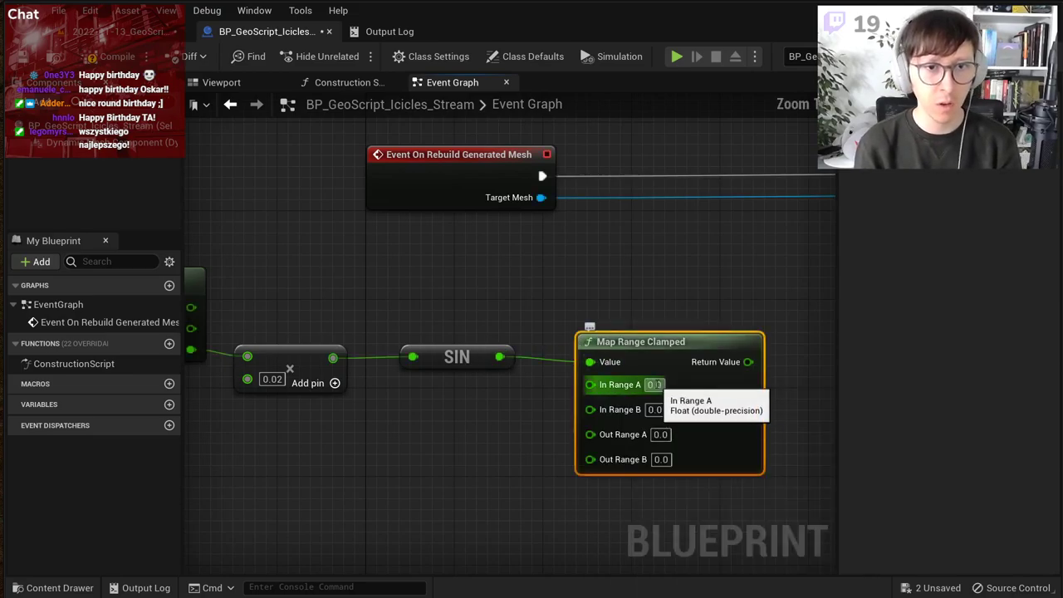
Step: Set Map Range Clamped to In Range A -1, In Range B 1, Out Range A 1 and Out Range B 2, aligning the node with Sin
left_click(655, 384)
type("-1")
key("Tab")
type("1")
key("Return")
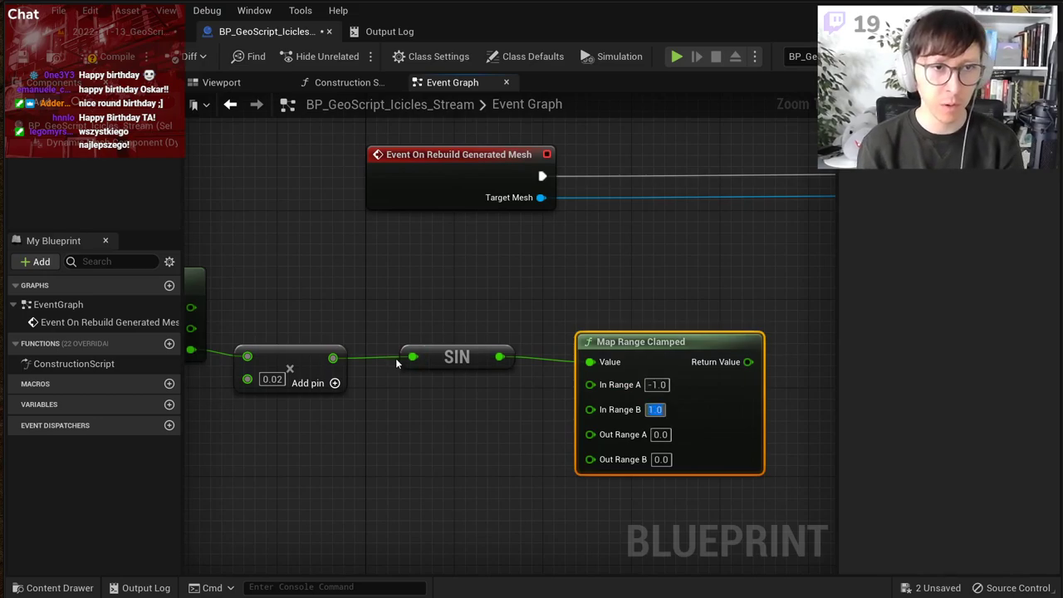
left_click_drag(674, 363, 652, 352)
left_click(641, 423)
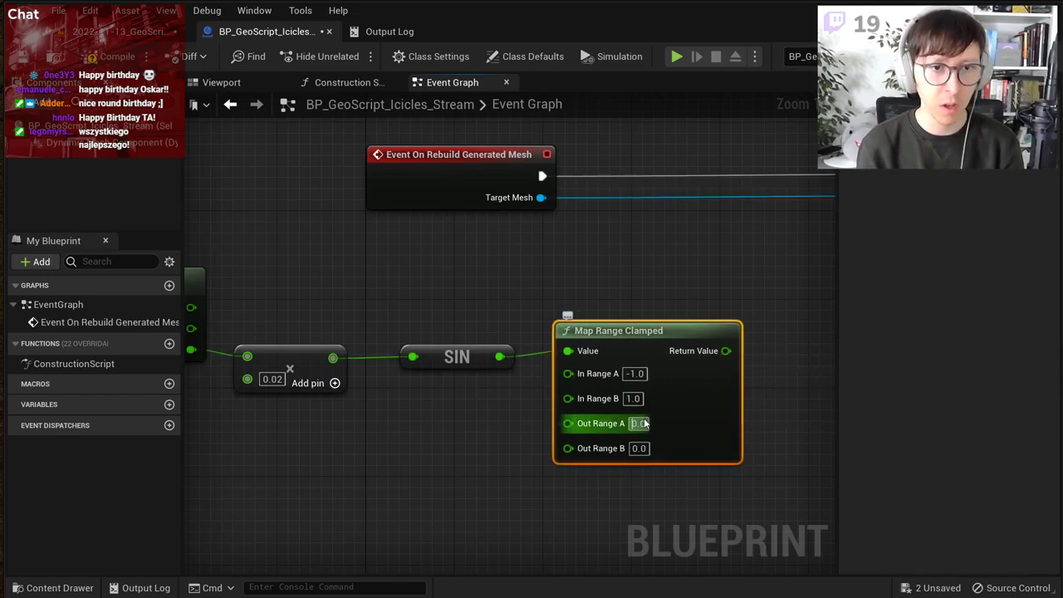
key("Tab")
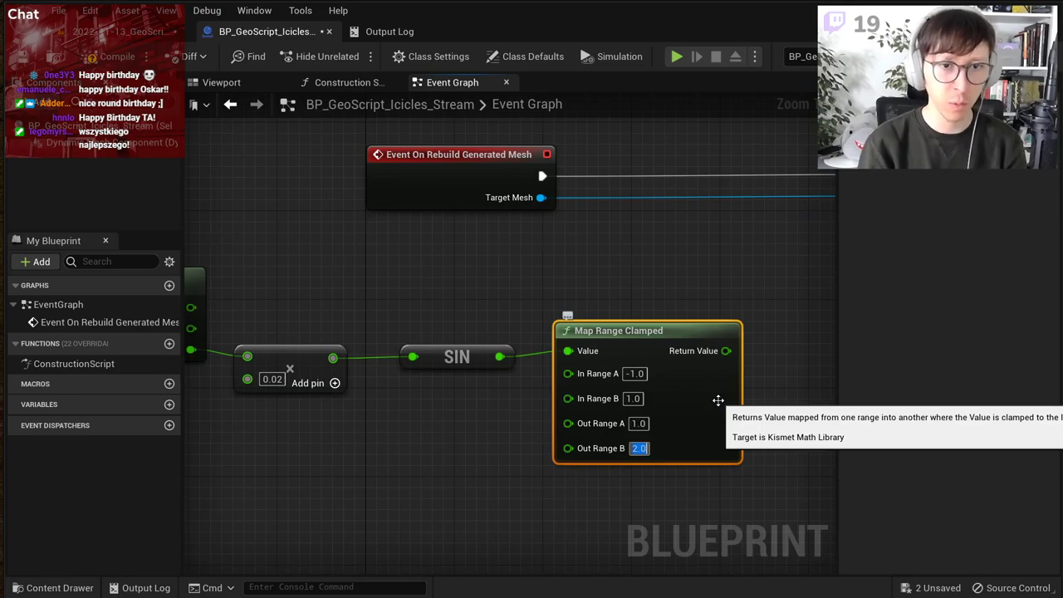
Step: Connect the Map Range Clamped Return Value to Append Box's Transform Scale and place the conversion node between them
right_click_drag(812, 373, 594, 409)
left_click_drag(509, 388, 690, 359)
left_click_drag(562, 290, 614, 383)
left_click(424, 320)
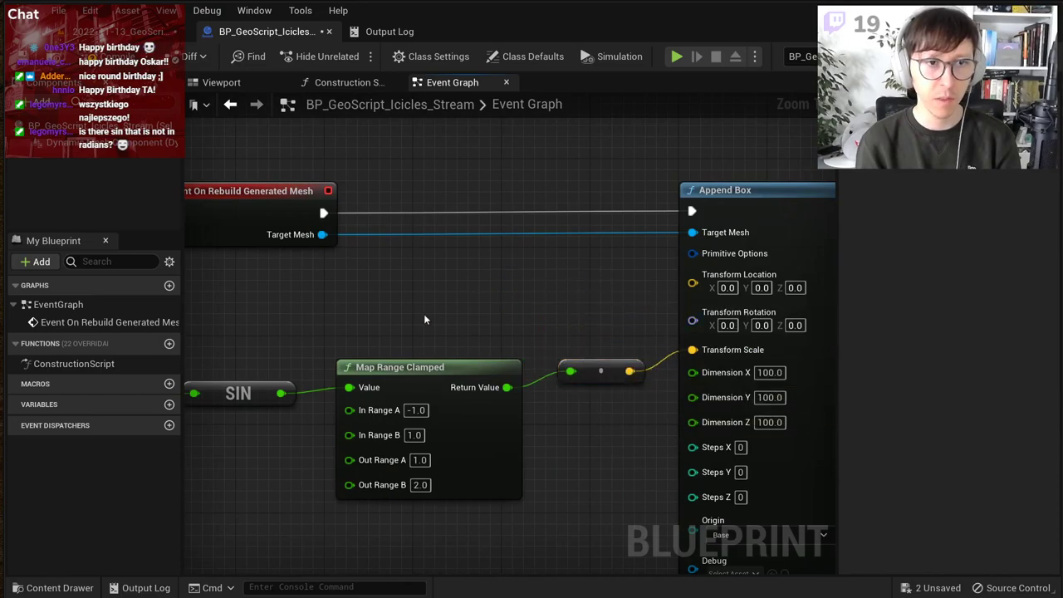
Step: Arrange the Dynamic Mesh Component, Get World Location, multiply, Sin and Map Range Clamped nodes compactly below the Event On Rebuild Generated Mesh node
scroll(425, 320, "down", 2)
right_click_drag(351, 328, 655, 320)
left_click_drag(740, 350, 608, 417)
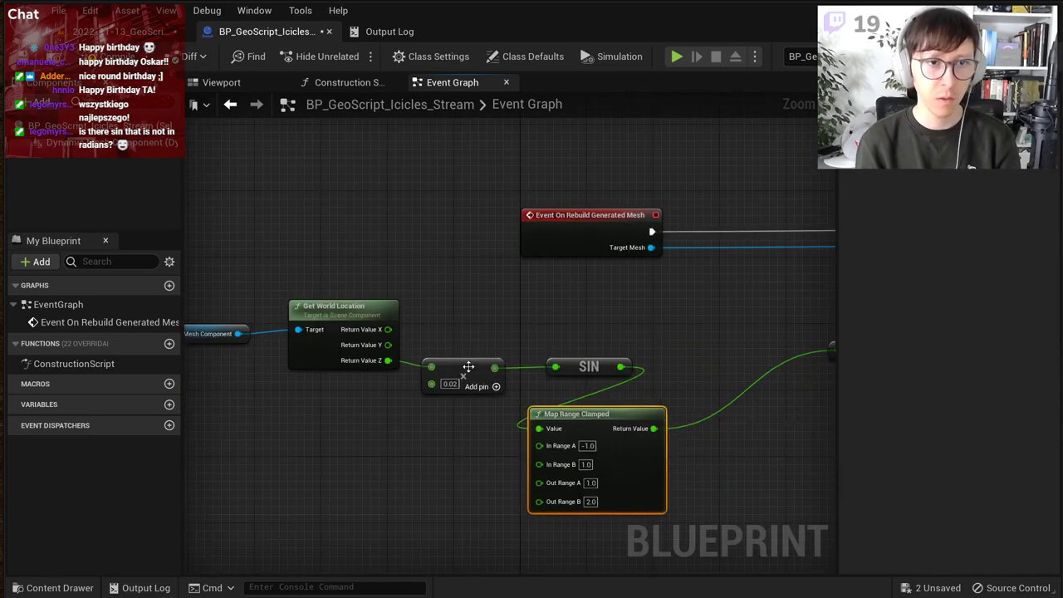
left_click_drag(222, 287, 578, 299)
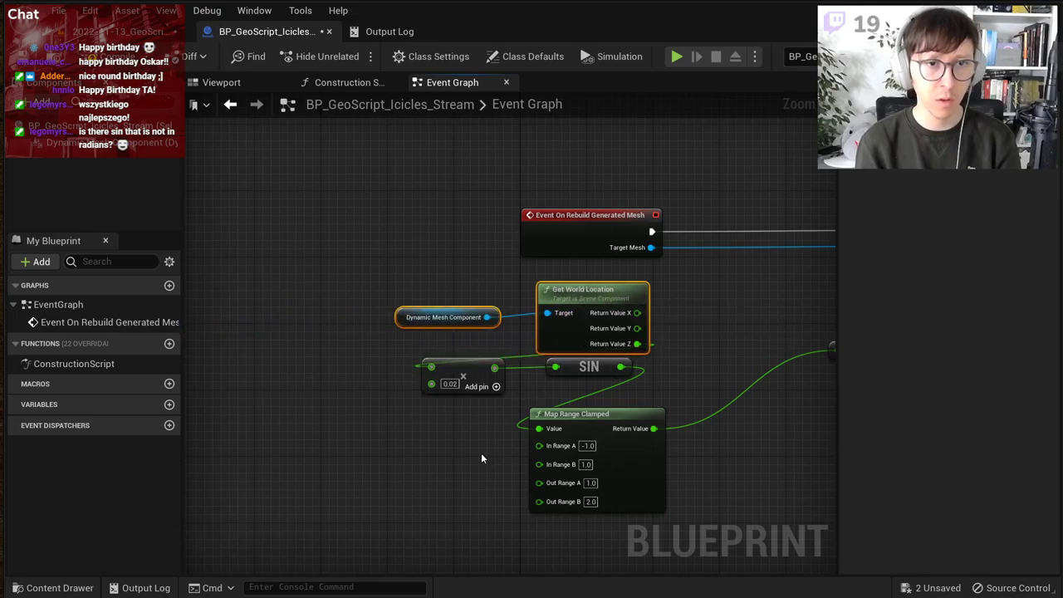
left_click_drag(574, 419, 541, 426)
left_click_drag(593, 375, 592, 387)
left_click_drag(468, 372, 465, 387)
left_click(709, 359)
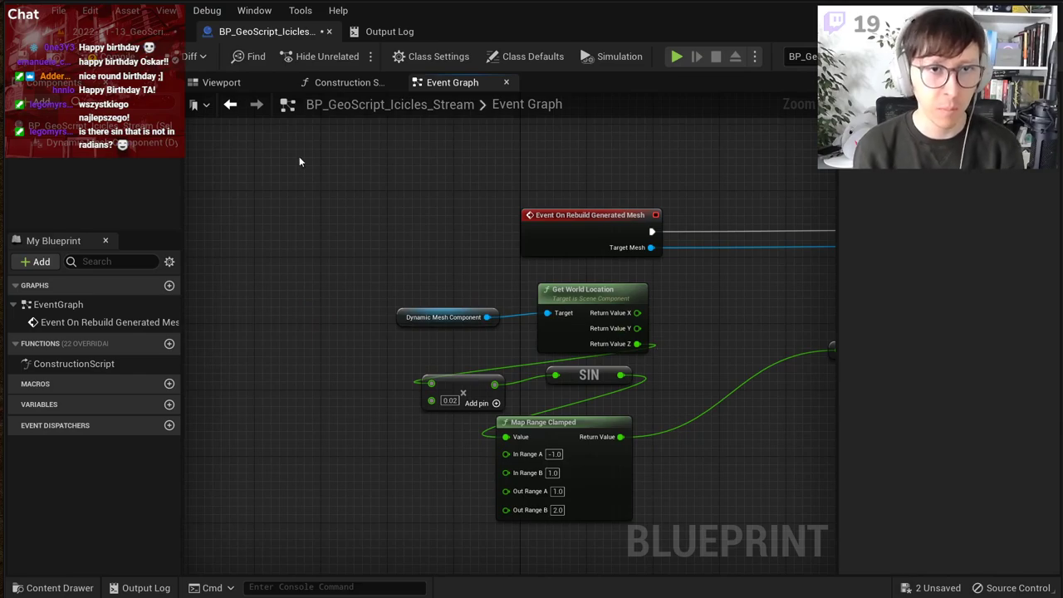
Step: Capture the node graph area with Snipping Tool and circle the Return Value Z pin in green on the enlarged snip
key("super+shift+s")
left_click_drag(244, 131, 864, 560)
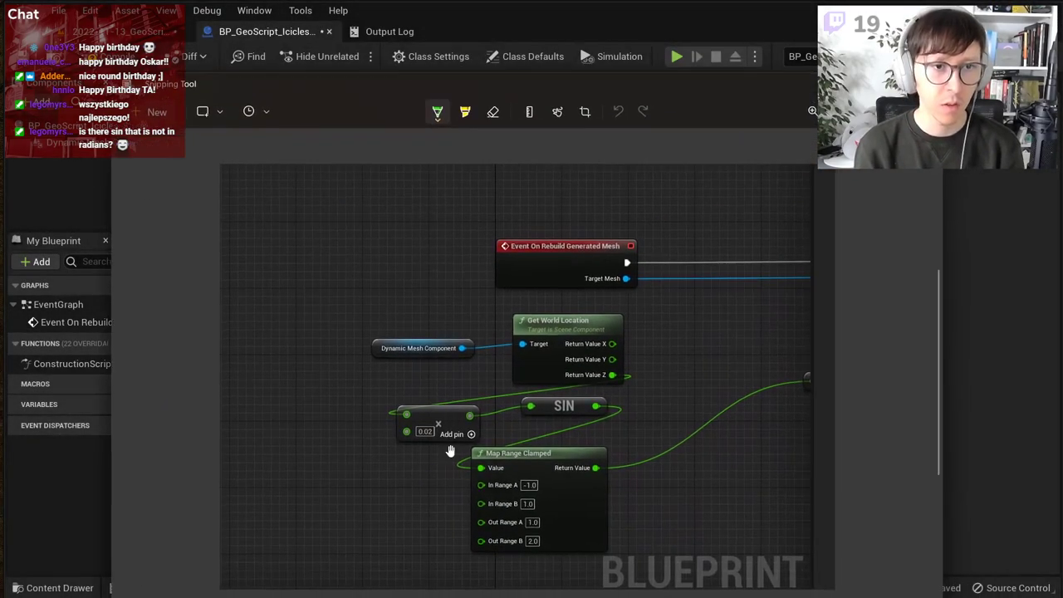
scroll(450, 451, "up", 1, "ctrl")
scroll(628, 371, "up", 1, "ctrl")
left_click_drag(708, 352, 675, 370)
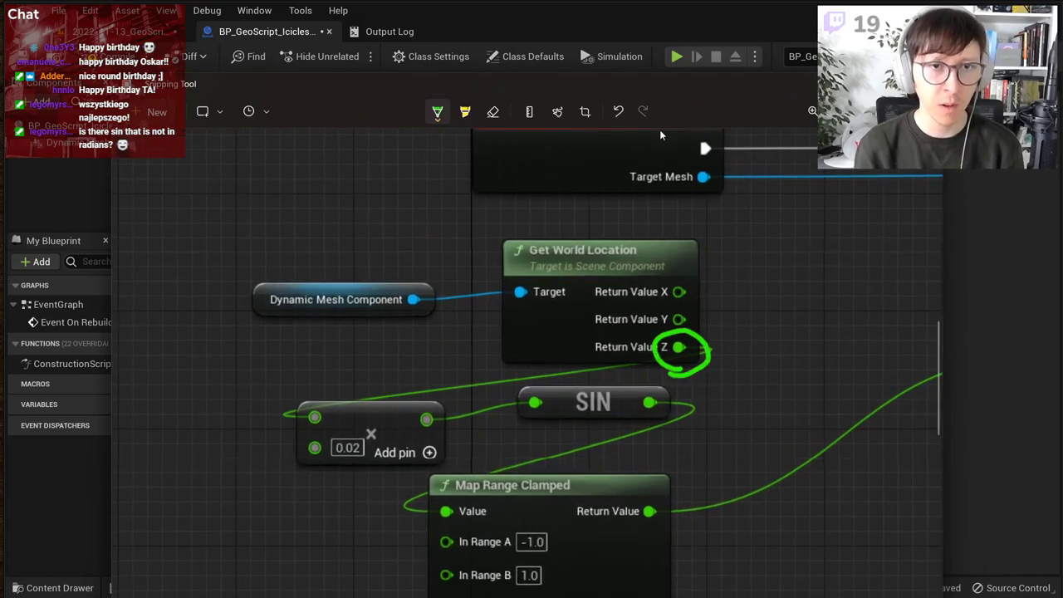
Step: Replace the green circle with an orange one around Return Value Z, and sketch an orange box with a downward arrow labelled Z
left_click(618, 112)
left_click(440, 115)
left_click(421, 210)
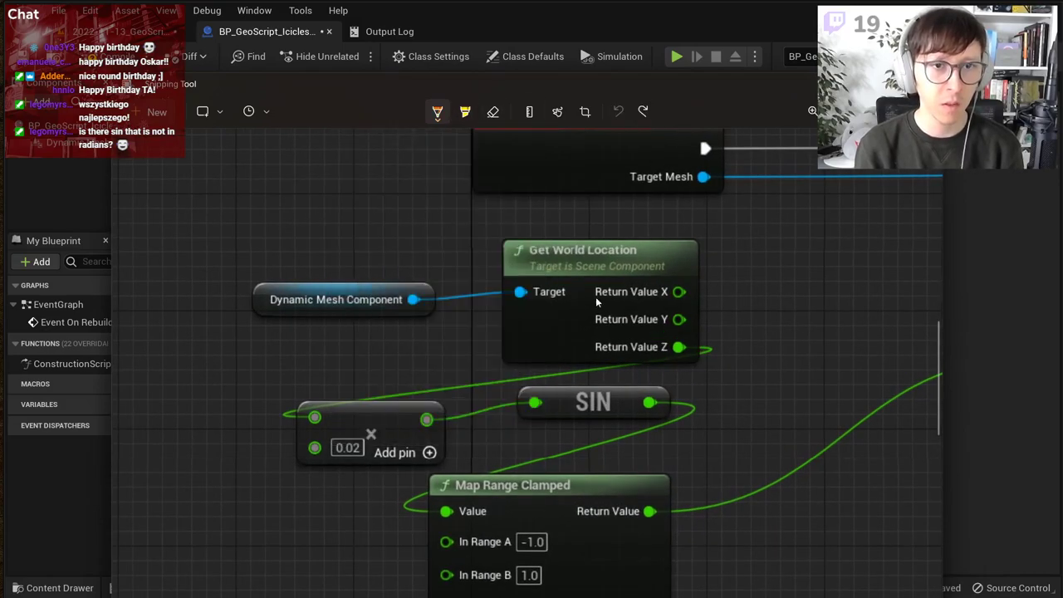
left_click_drag(747, 352, 614, 324)
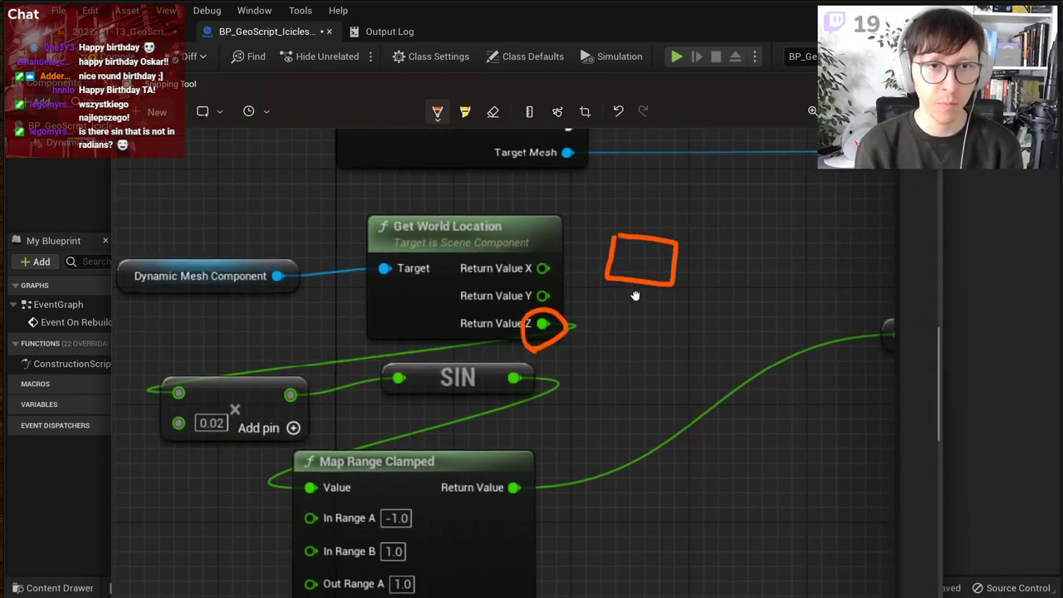
left_click_drag(631, 536, 664, 534)
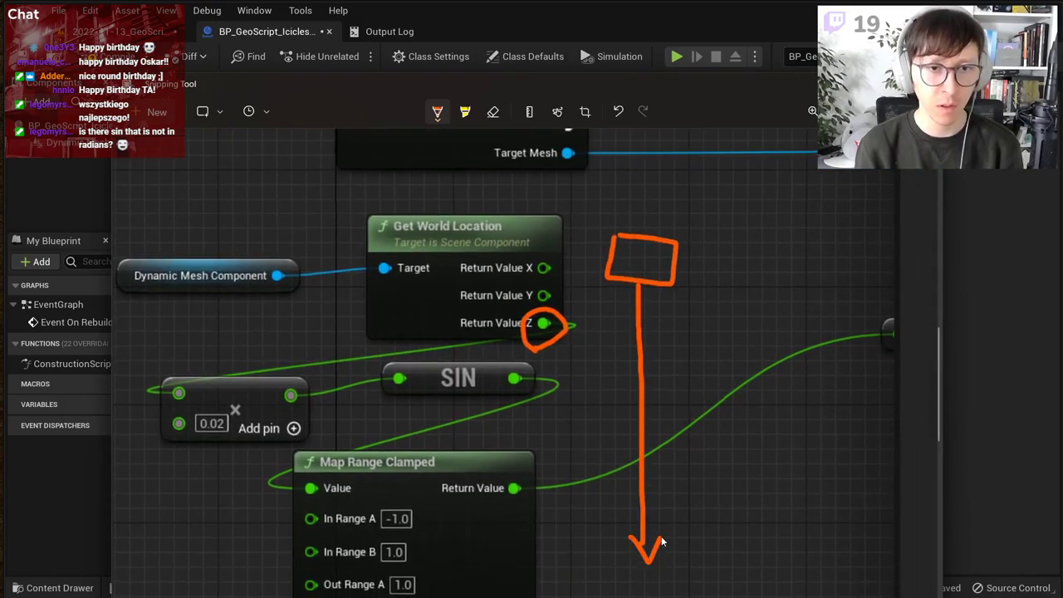
left_click_drag(607, 406, 624, 426)
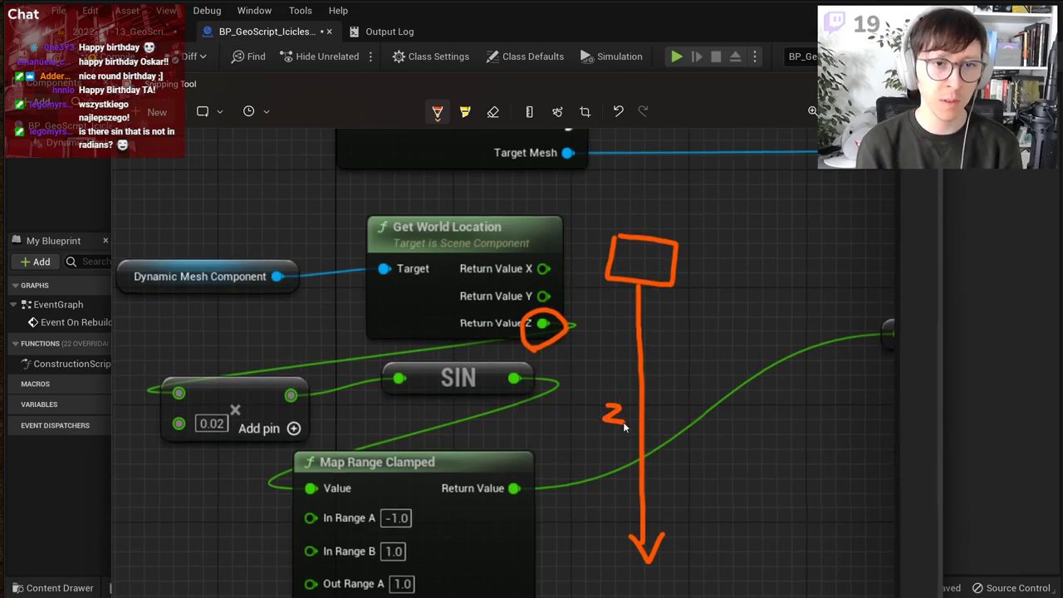
Step: Draw a light orange wavy line along each side of the downward arrow on the snip
left_click(443, 116)
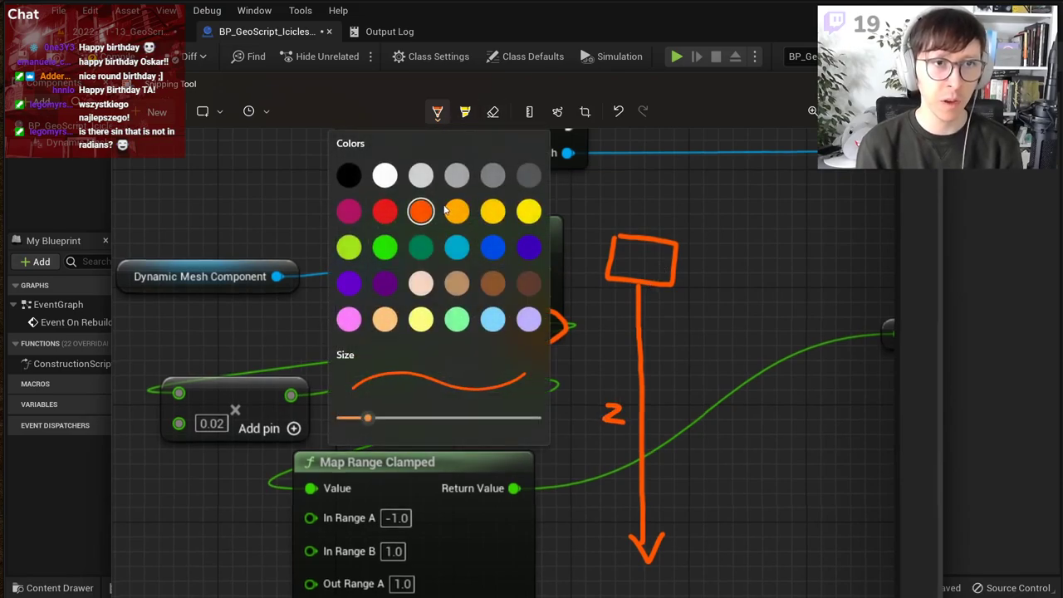
left_click(458, 212)
left_click(728, 304)
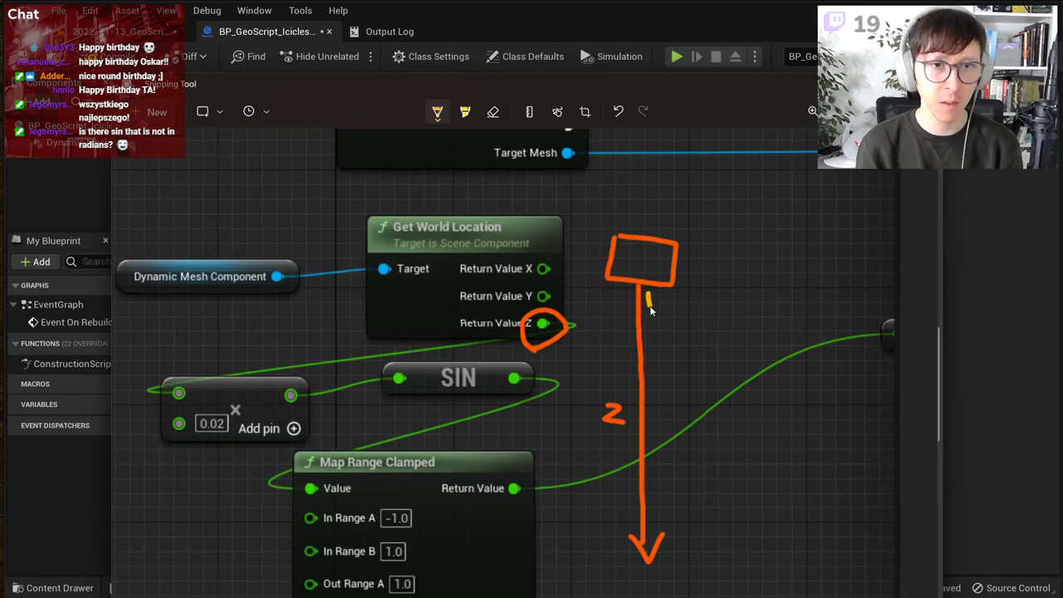
left_click_drag(648, 294, 673, 330)
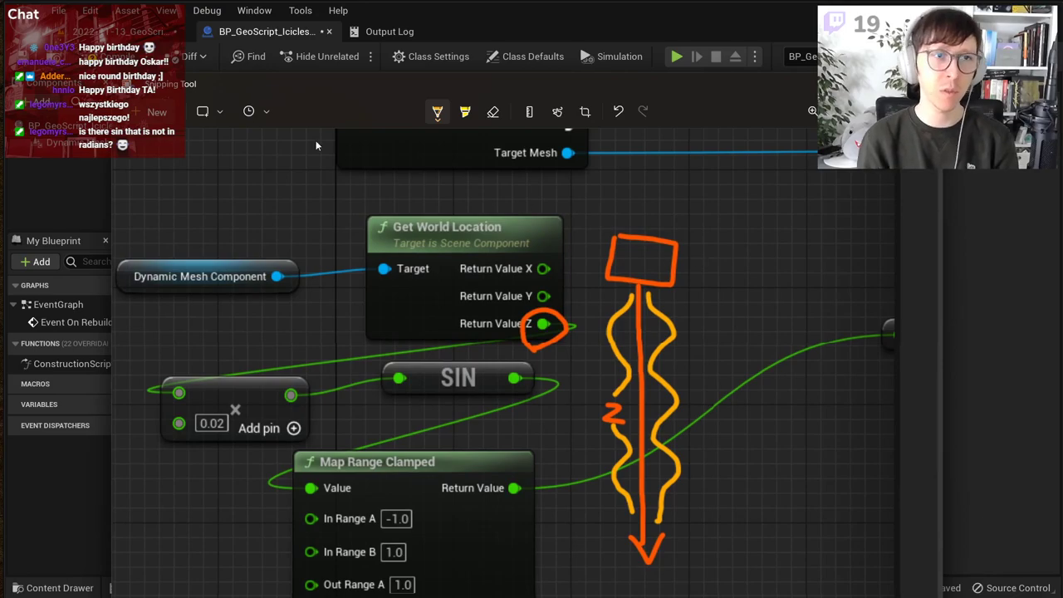
Step: Add depth edges to the sketched box in the darker orange so it reads as a 3D cube
left_click(440, 113)
left_click(417, 209)
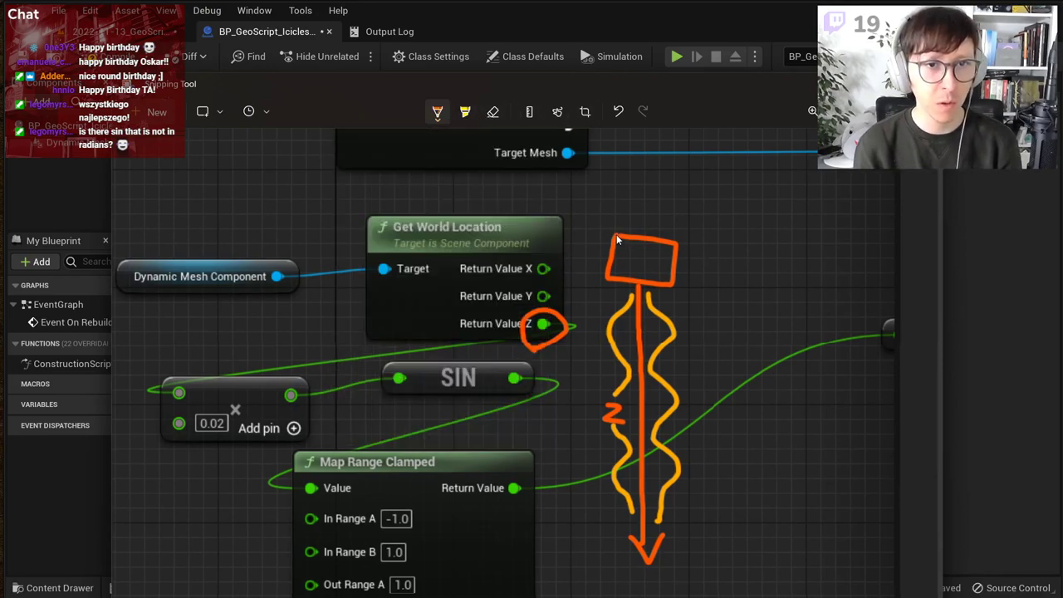
left_click_drag(677, 238, 675, 275)
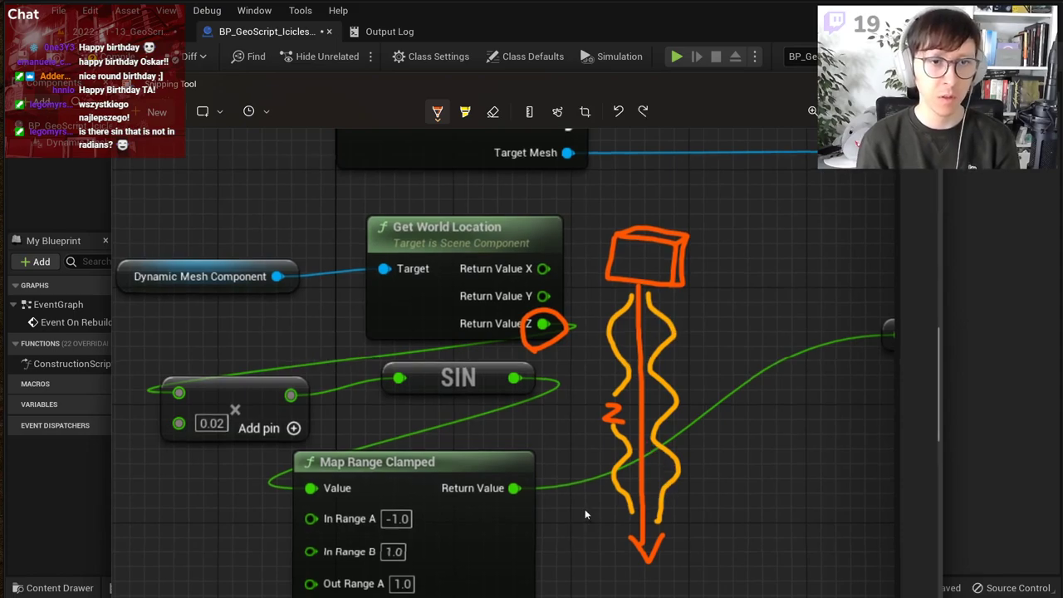
Step: Switch back to Unreal Editor, move Append Box and its conversion node closer to the event node, and compile the blueprint
key("alt+Tab")
right_click_drag(665, 323, 461, 278)
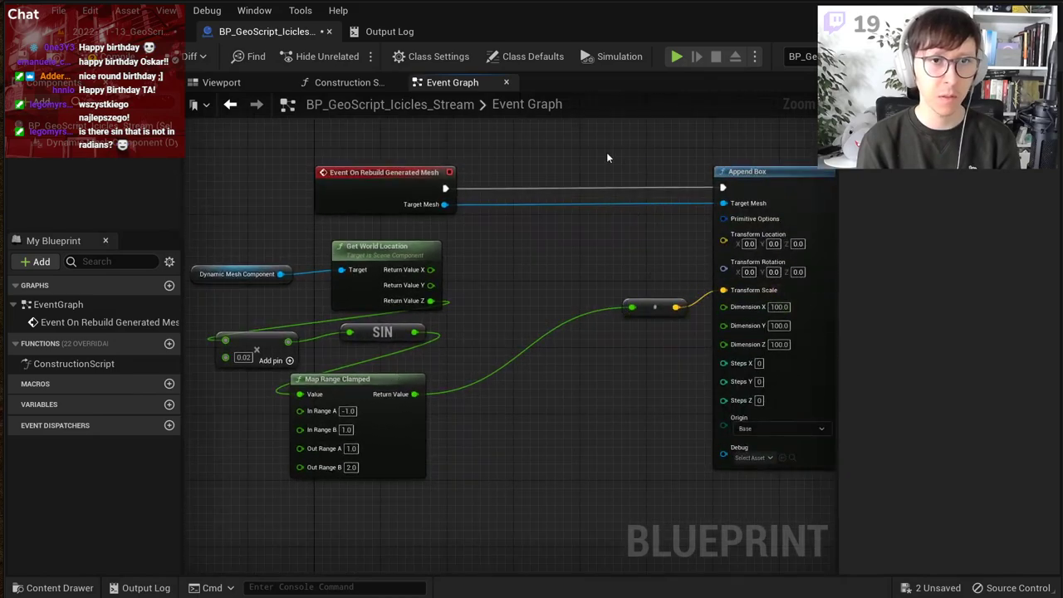
left_click_drag(607, 158, 808, 328)
left_click_drag(766, 180, 676, 180)
left_click(532, 173)
right_click_drag(498, 182, 541, 206)
scroll(541, 206, "up", 1)
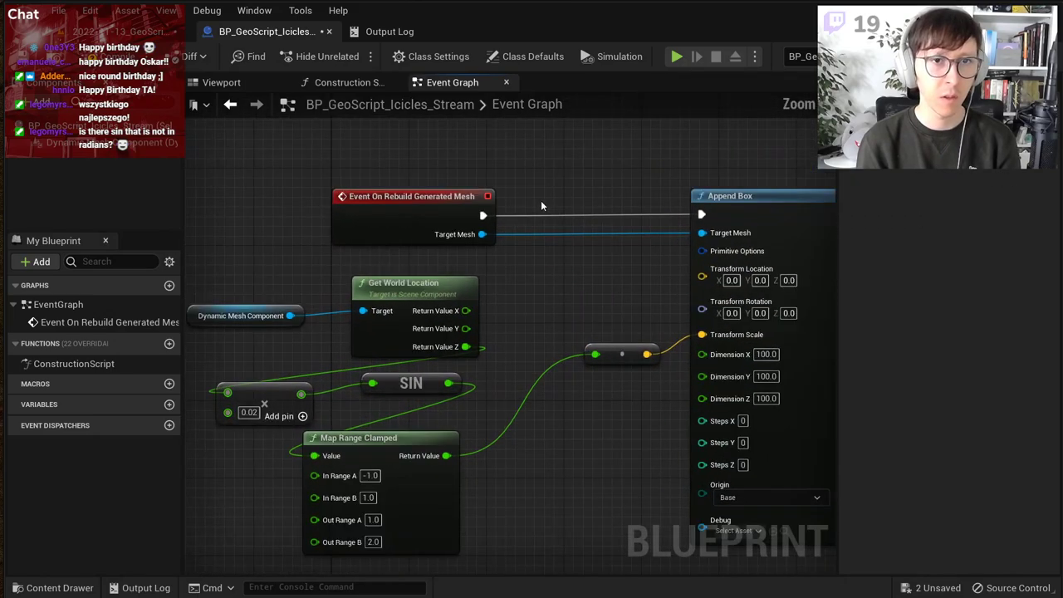
left_click(101, 60)
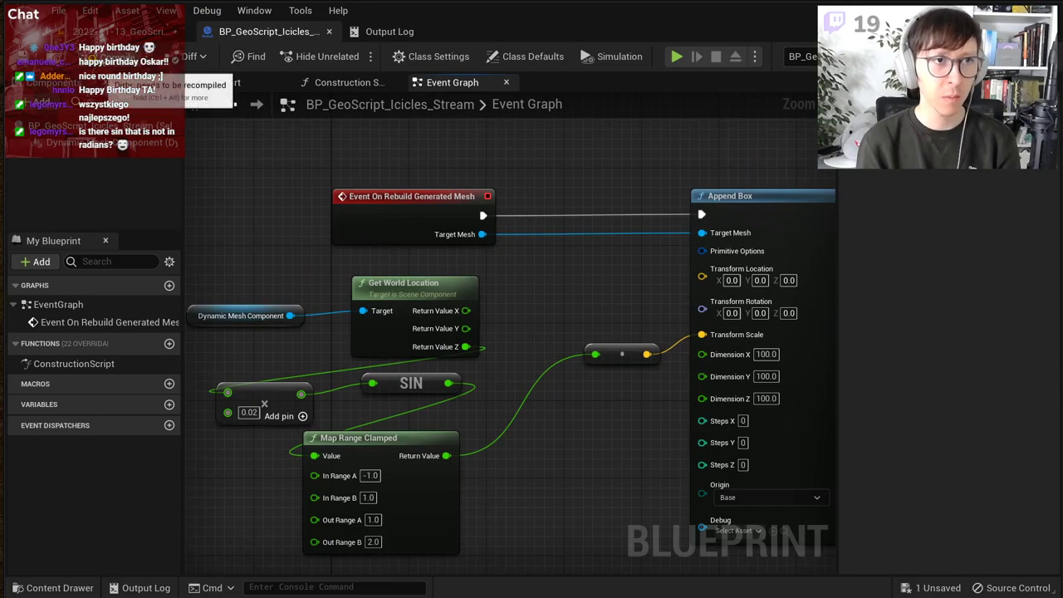
Step: Raise the BP_GeoScript_Icicles_Stream actor along the Z axis in the level to check how its box scales with height
left_click(113, 31)
key("s")
right_click_drag(536, 268, 533, 294)
left_click_drag(499, 281, 500, 112)
key("s")
right_click_drag(506, 197, 507, 176)
left_click_drag(509, 237, 495, 165)
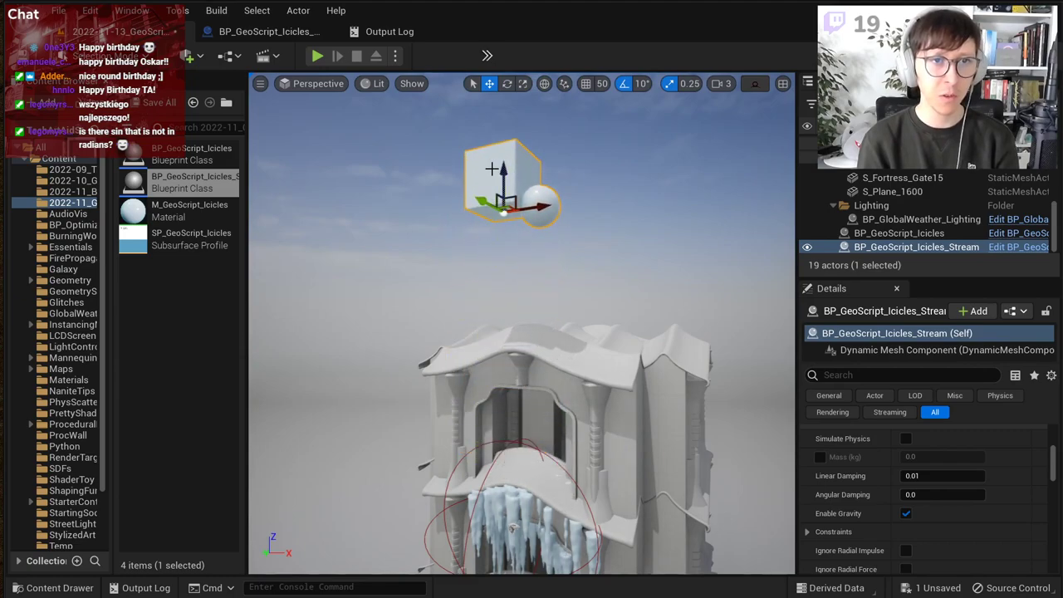
right_click_drag(521, 274, 521, 220)
key("w")
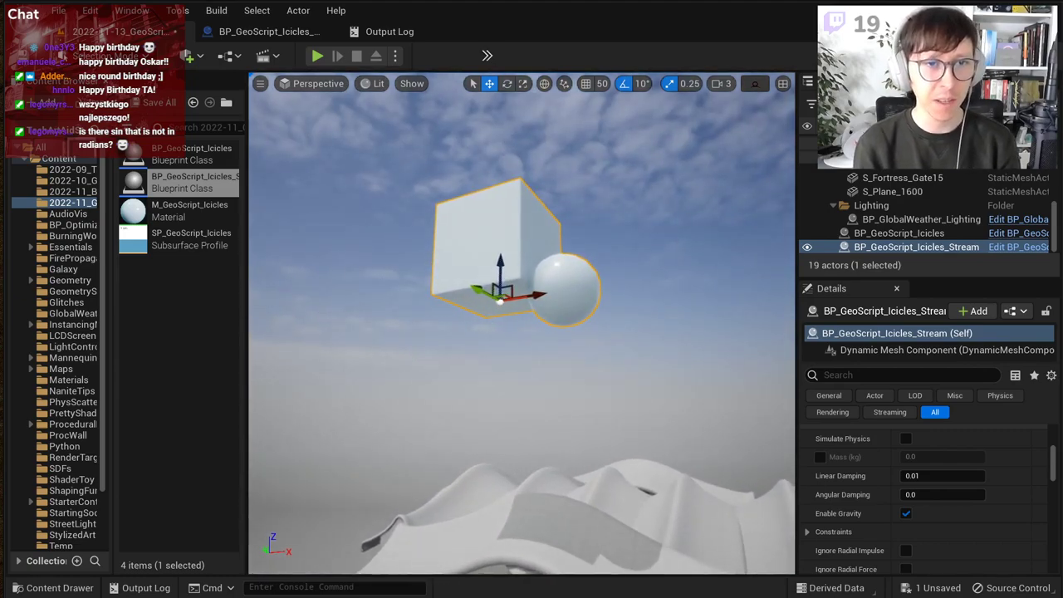
key("w")
right_click_drag(521, 273, 577, 216)
left_click(250, 31)
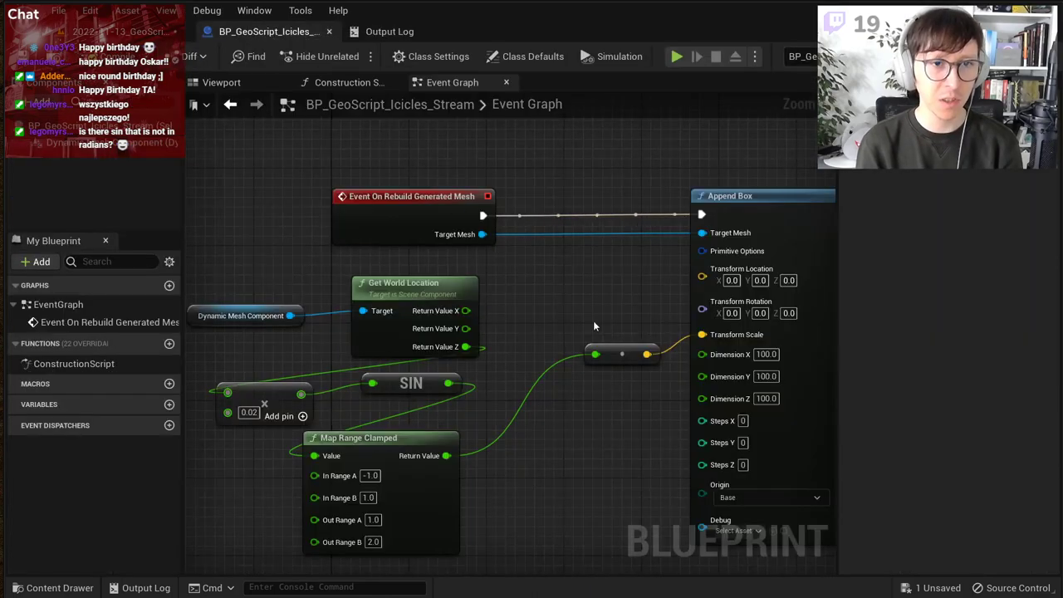
right_click_drag(615, 415, 356, 390)
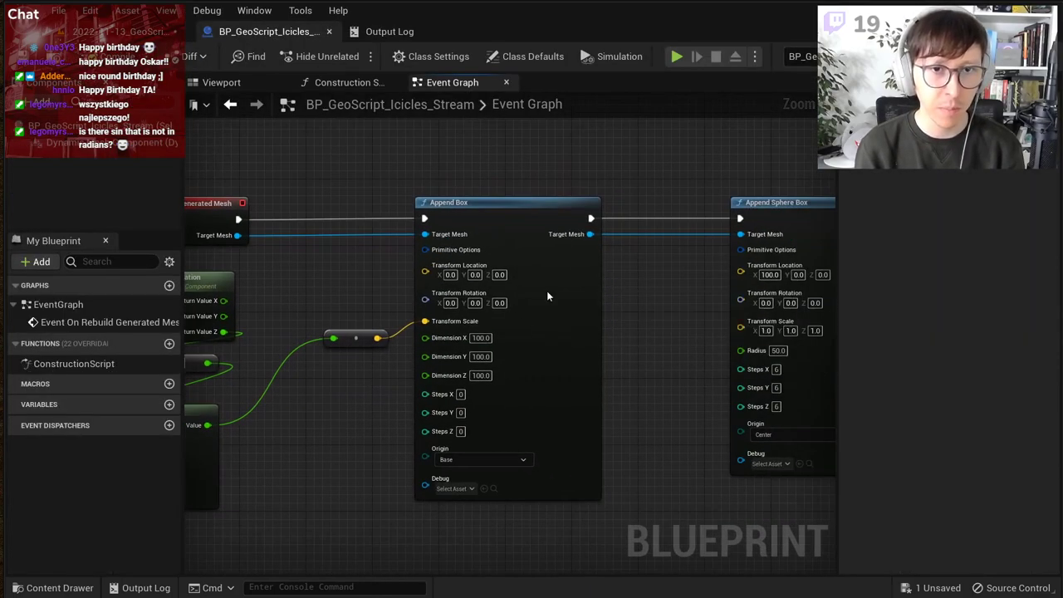
right_click_drag(546, 291, 712, 301)
right_click_drag(566, 310, 656, 304)
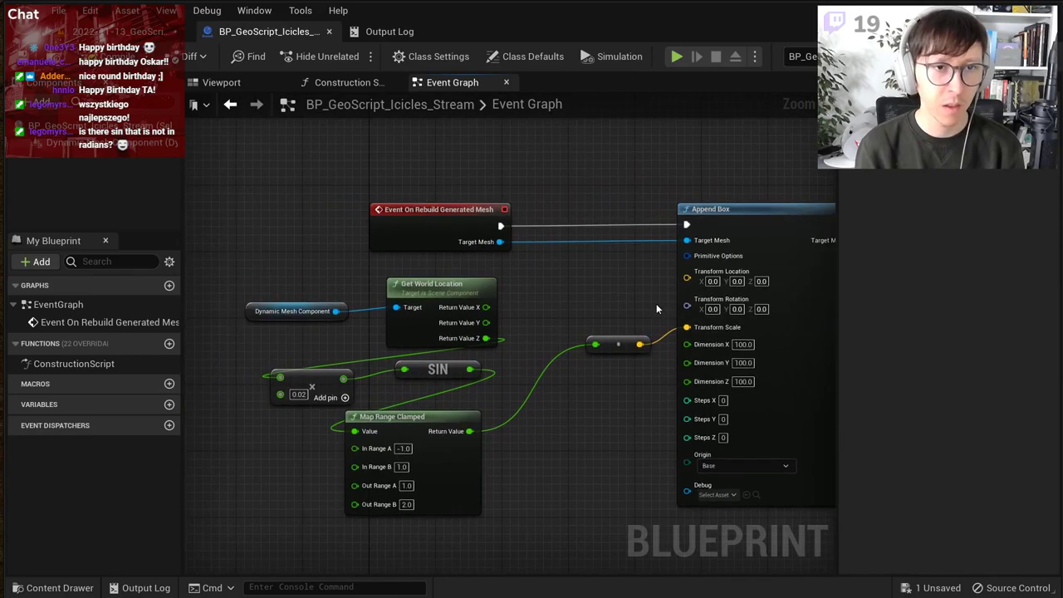
Step: Show the level viewport in Wireframe view mode and inspect the triangles of the generated box and sphere
left_click(143, 34)
left_click(366, 87)
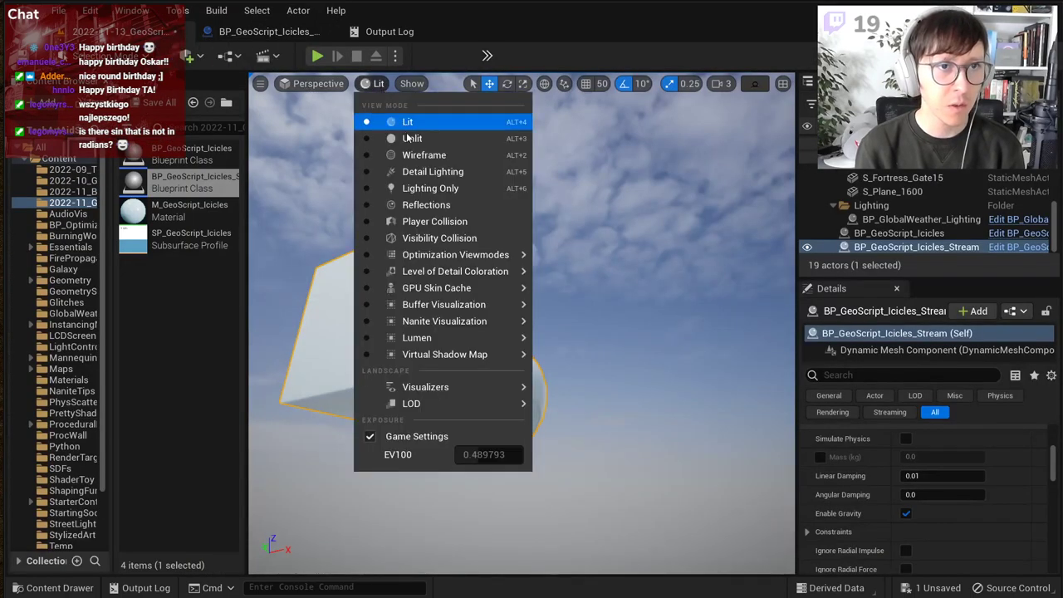
left_click(410, 154)
right_click_drag(470, 353, 431, 347)
scroll(469, 353, "down", 3)
right_click_drag(503, 279, 492, 345)
scroll(503, 280, "down", 2)
left_click_drag(504, 279, 452, 277)
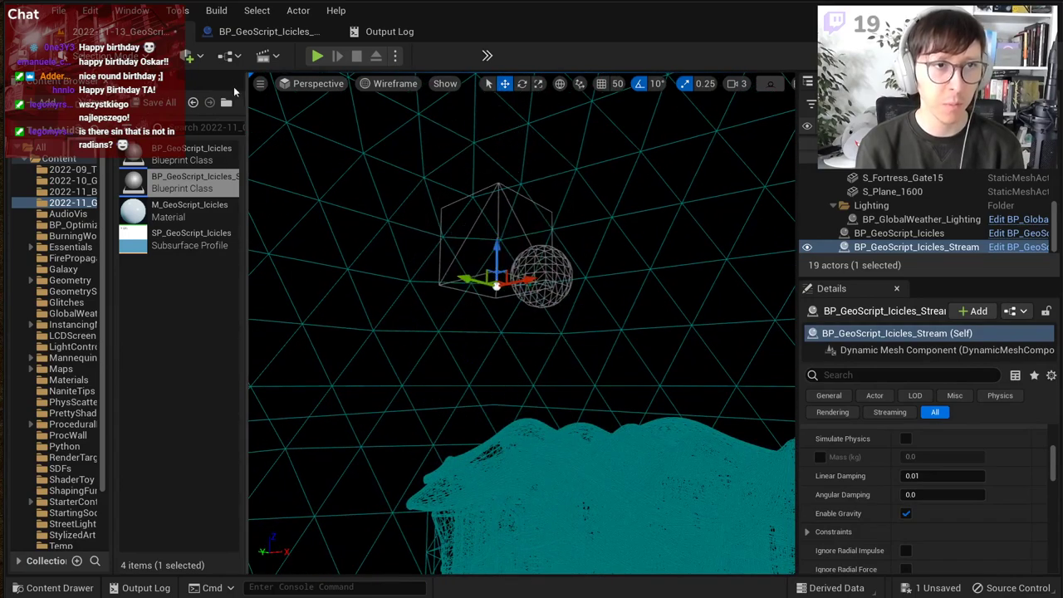
Step: Return the level viewport to Lit view mode and examine the generated box and sphere up close
left_click(366, 86)
left_click(408, 122)
right_click_drag(529, 283, 524, 257)
key("w")
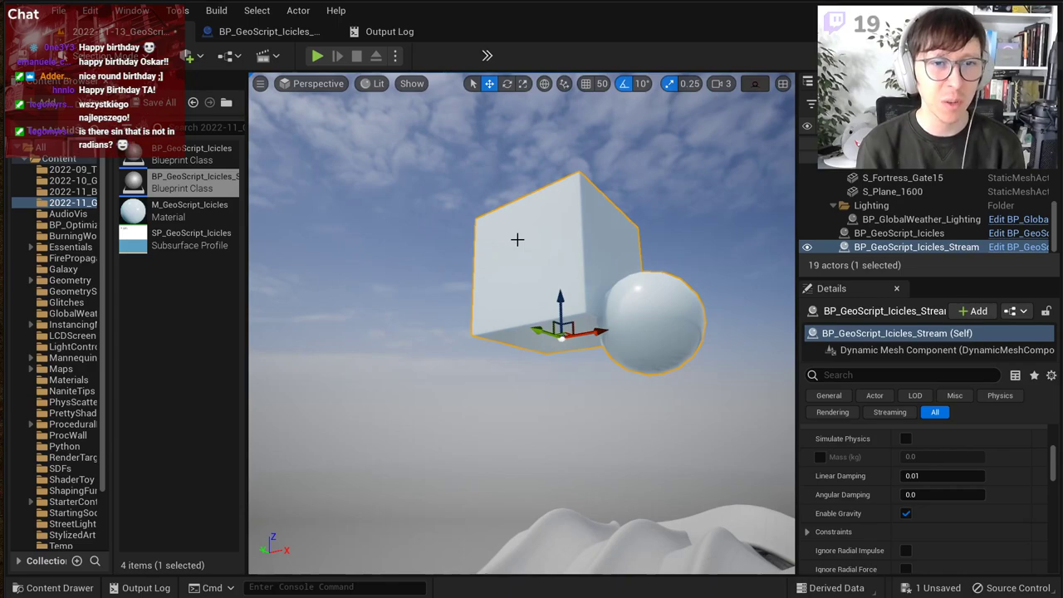
key("w")
right_click_drag(517, 240, 544, 208)
key("s")
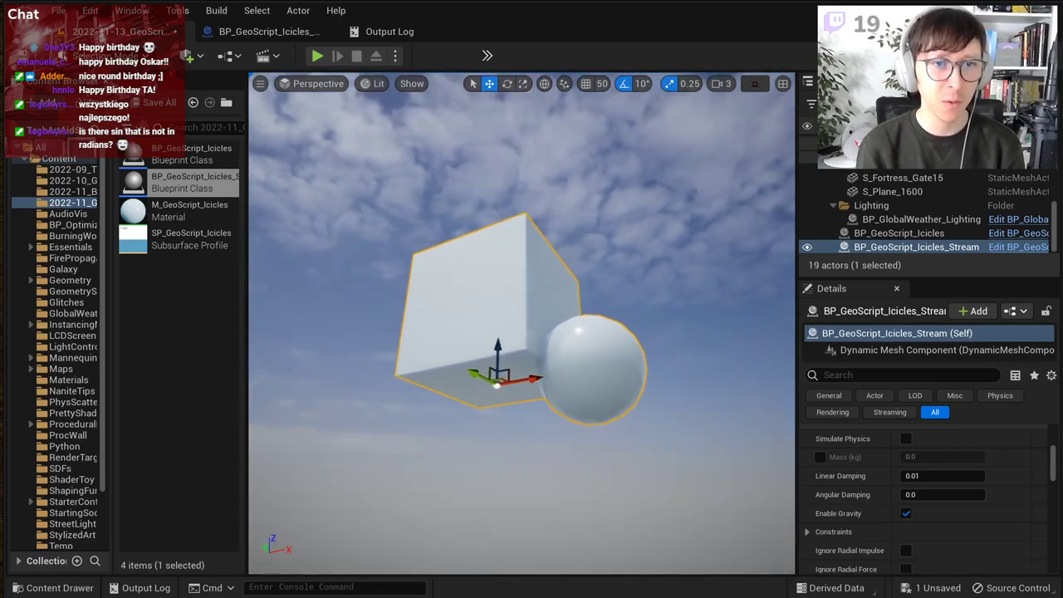
Step: Return to the BP_GeoScript_Icicles_Stream event graph and move the Append Sphere Box node closer to Append Box
left_click(270, 33)
scroll(495, 241, "down", 2)
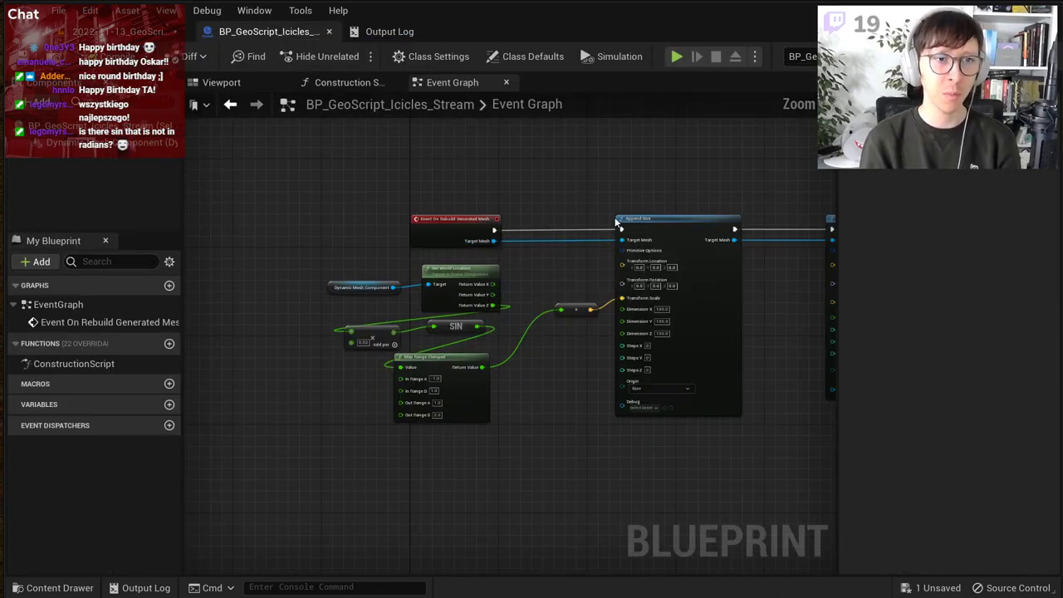
right_click_drag(616, 223, 405, 214)
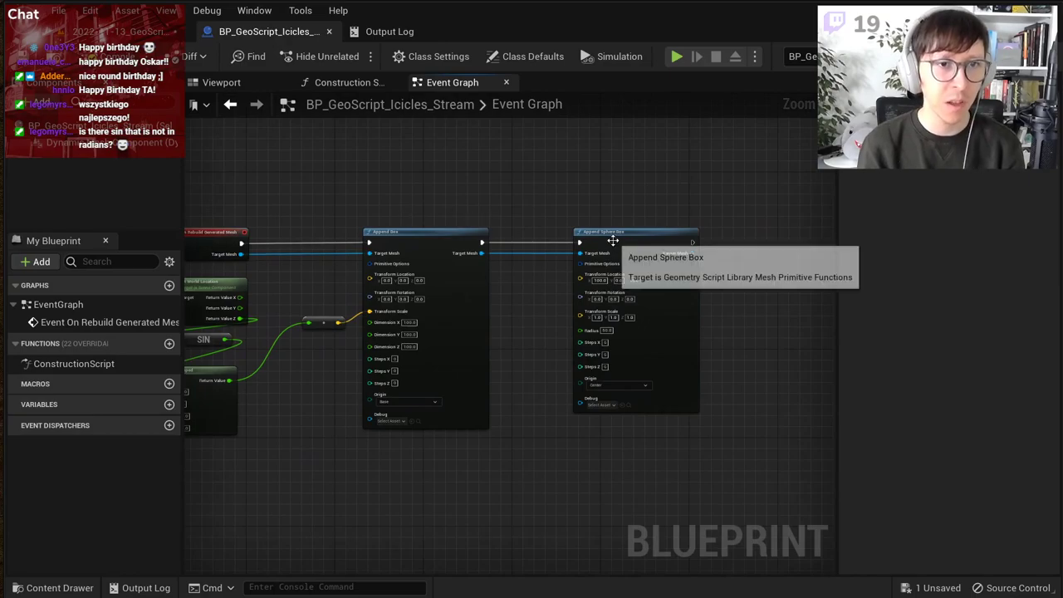
left_click_drag(612, 235, 553, 238)
Step: Show the level in Wireframe view mode and inspect where the generated box and sphere overlap
left_click(158, 33)
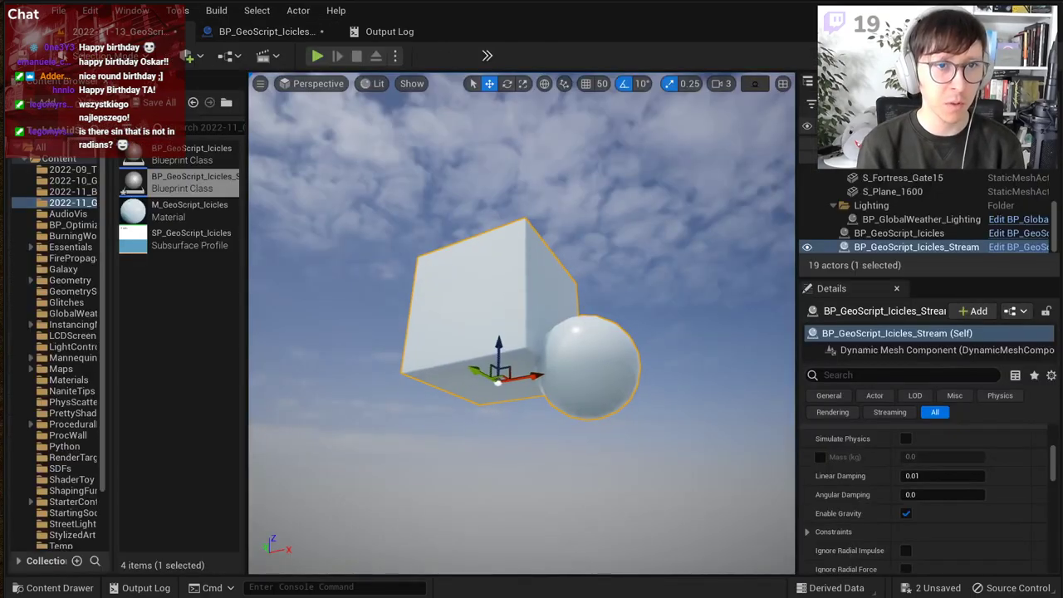
mouse_move(352, 178)
right_mouse_down()
mouse_move(415, 178)
mouse_move(352, 178)
right_mouse_up()
left_click(373, 83)
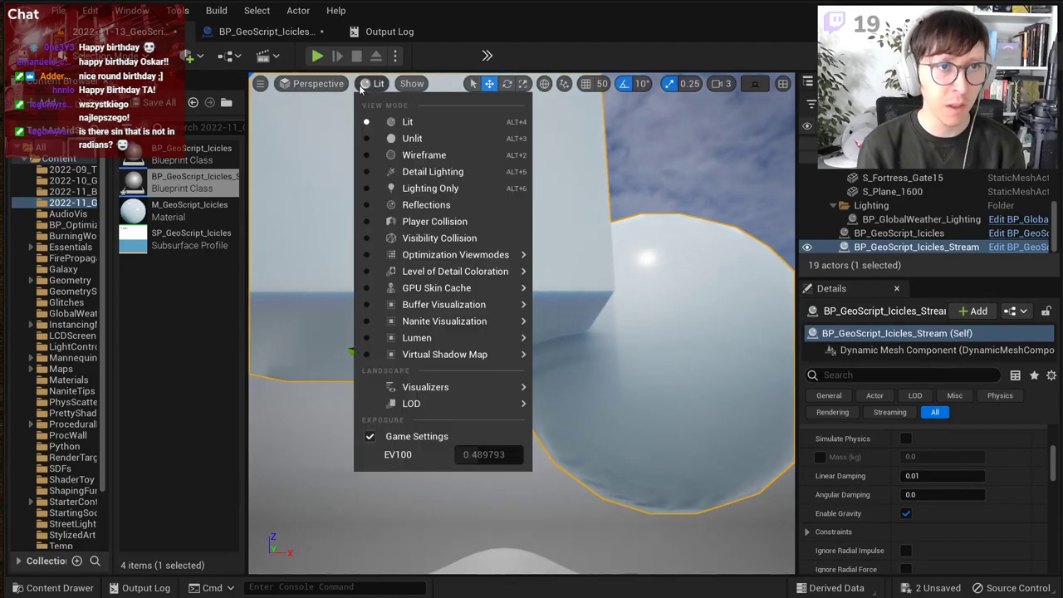
left_click(407, 152)
mouse_move(407, 152)
right_mouse_down()
mouse_move(418, 127)
mouse_move(400, 140)
right_mouse_up()
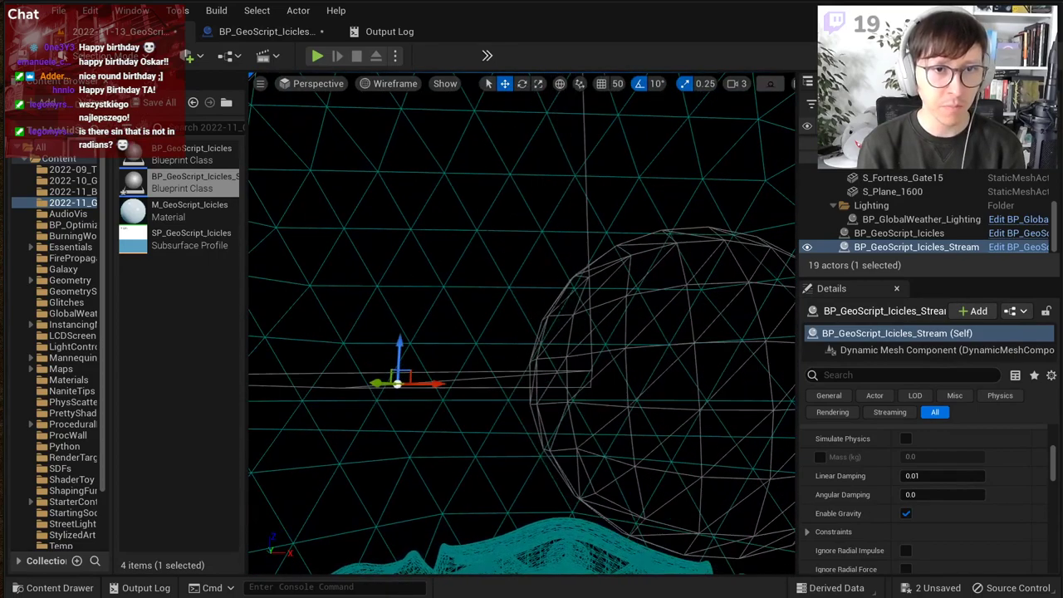
Step: In the blueprint graph, open the available actions for Append Sphere Box's Target Mesh output and search them for voxel
left_click(266, 31)
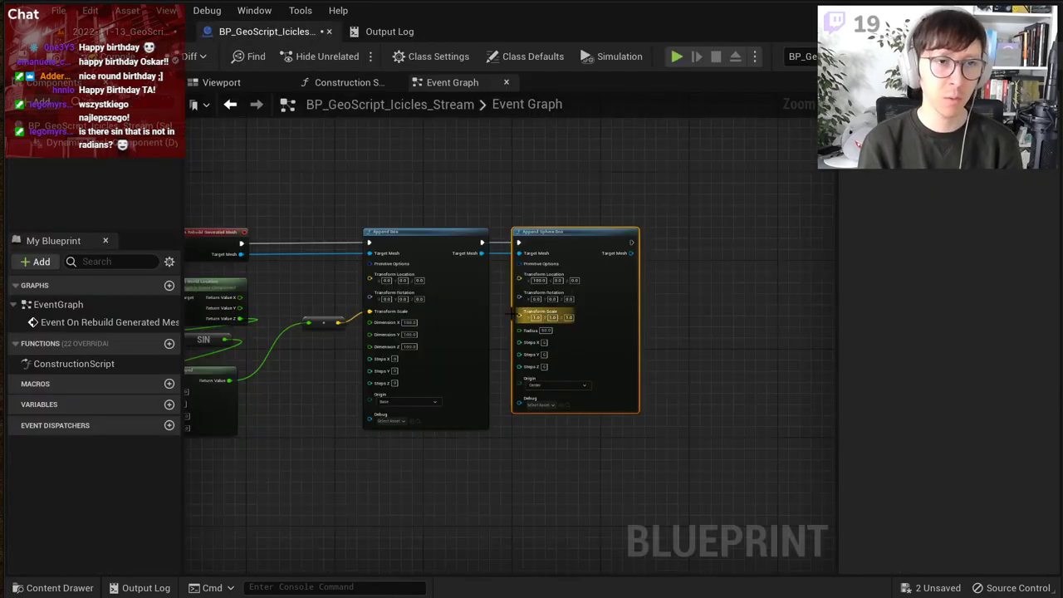
scroll(429, 313, "up", 3)
scroll(564, 297, "down", 1)
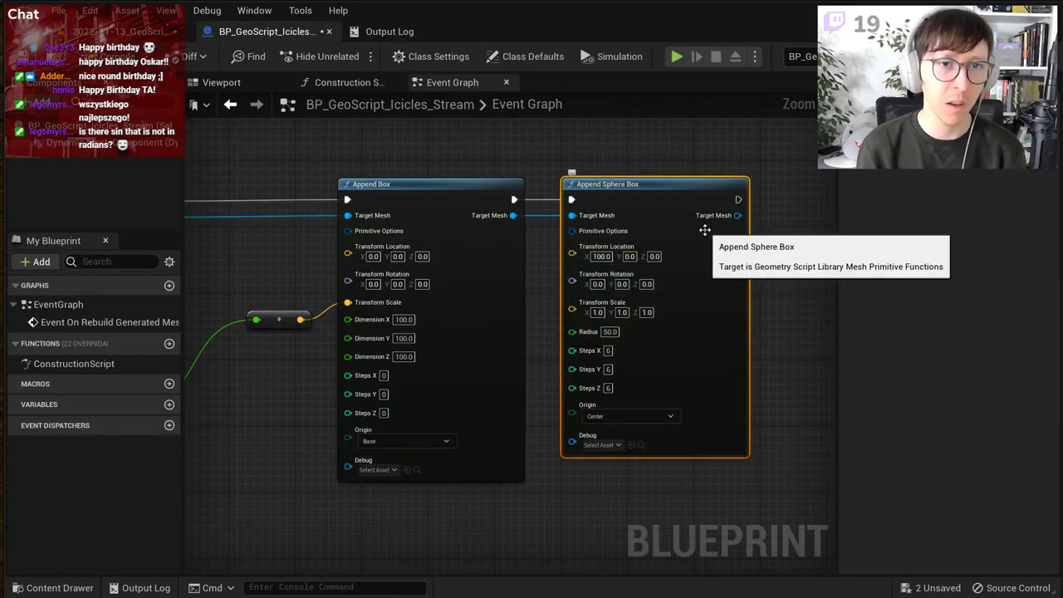
right_click_drag(704, 231, 383, 341)
scroll(450, 325, "up", 2)
left_click_drag(402, 321, 485, 344)
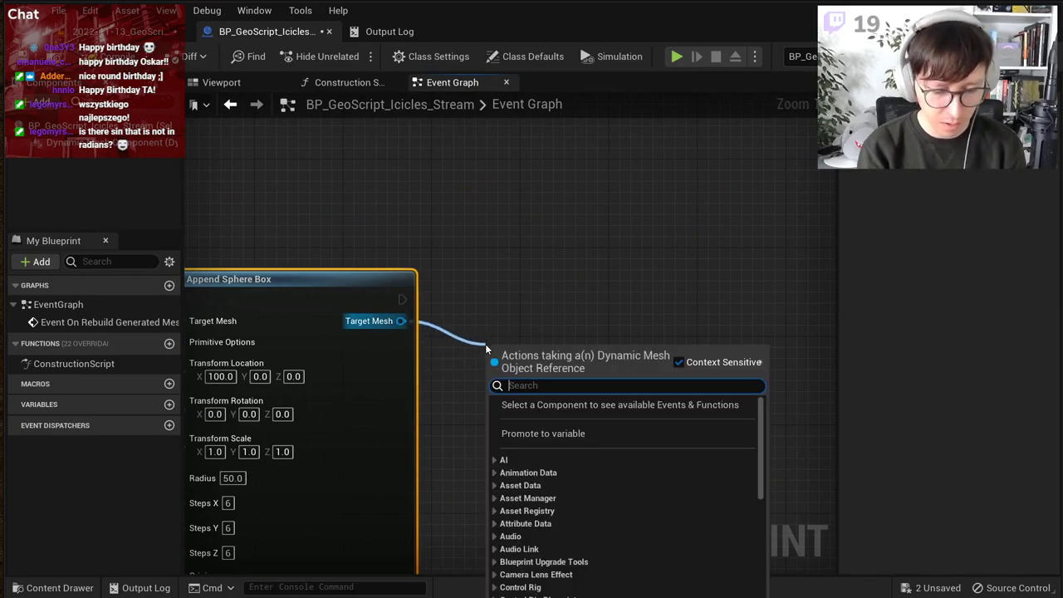
type("voxel")
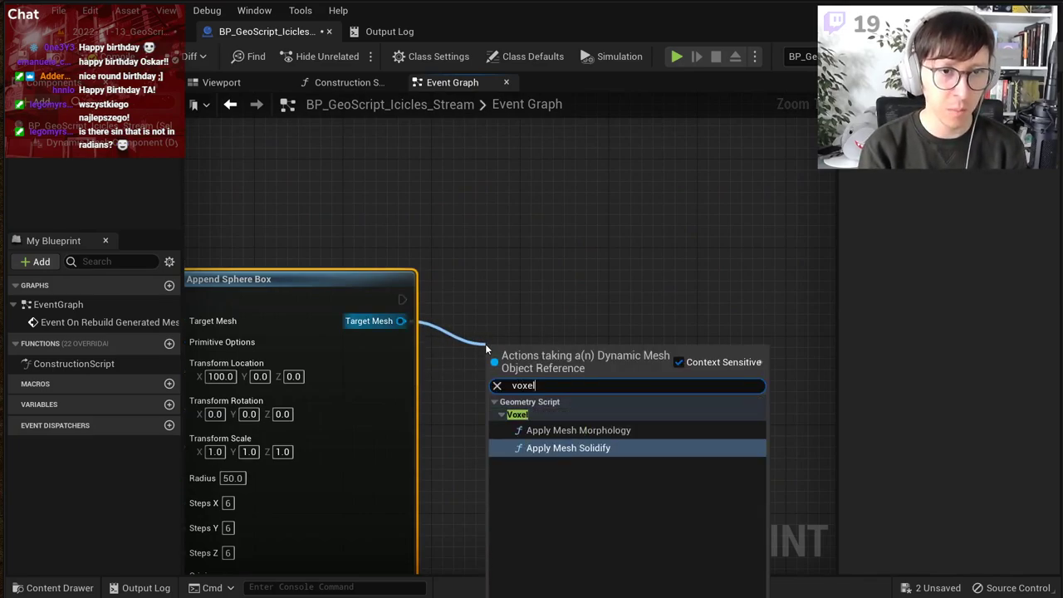
key("BackSpace")
key("BackSpace")
key("BackSpace")
key("BackSpace")
key("BackSpace")
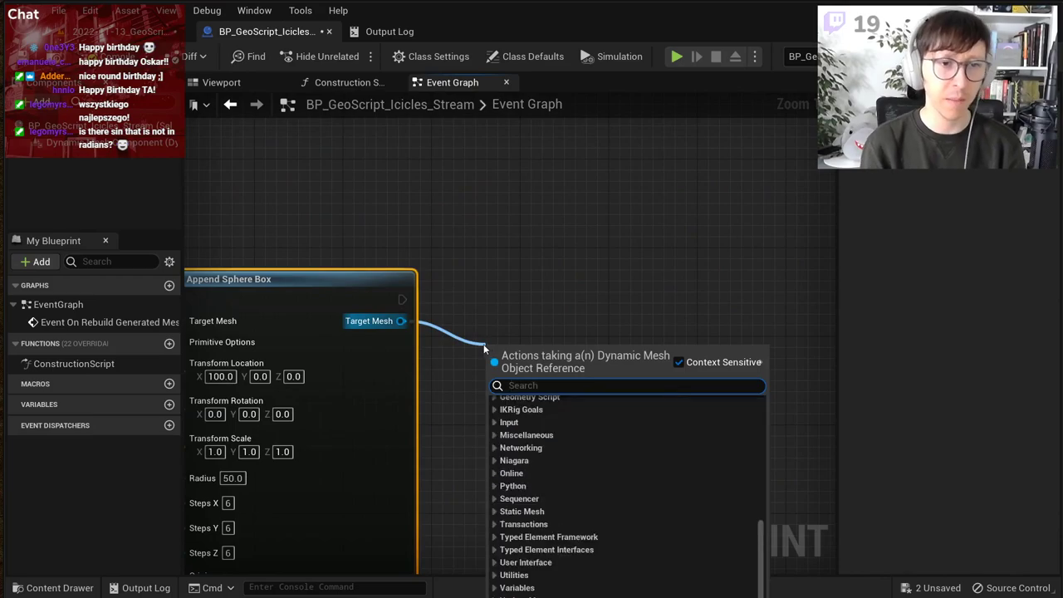
Step: Search the Target Mesh actions for geo script and look through the listed functions
scroll(584, 406, "up", 5)
type("ge")
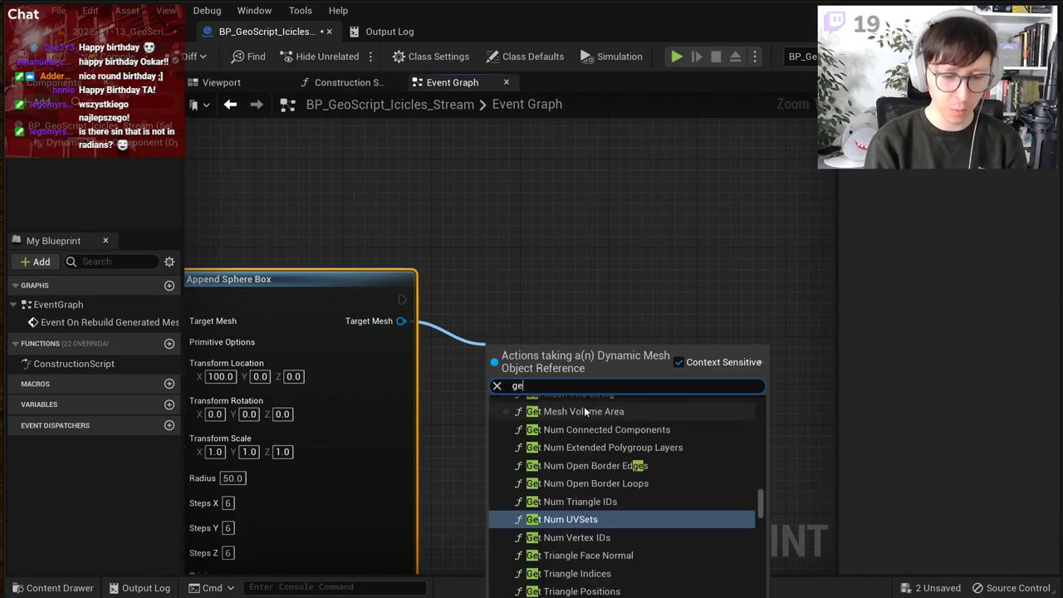
type("o script")
key("ctrl+a")
scroll(616, 487, "up", 3)
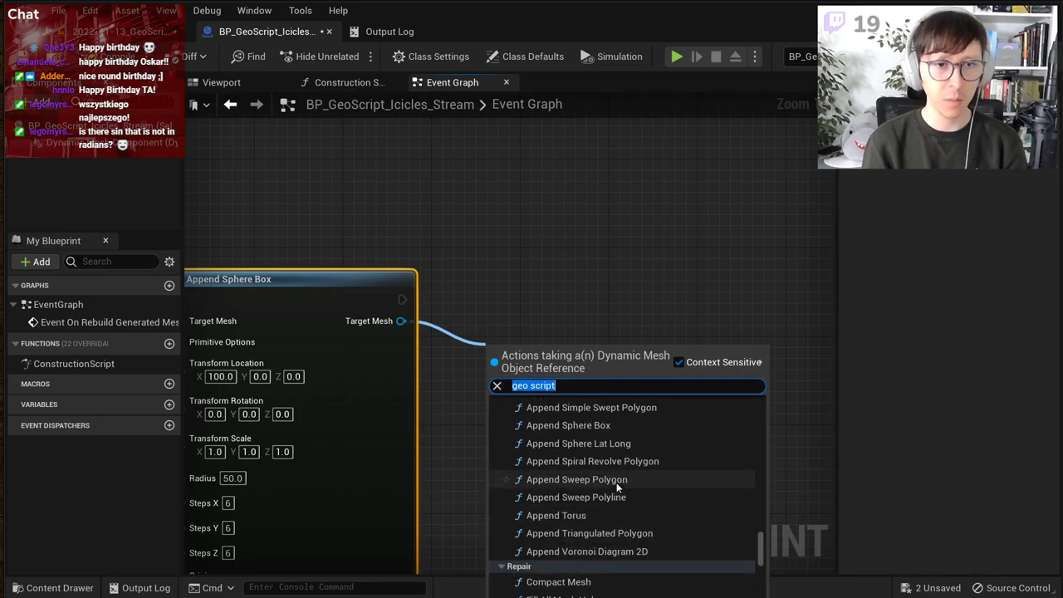
scroll(616, 488, "up", 2)
left_click_drag(762, 542, 761, 482)
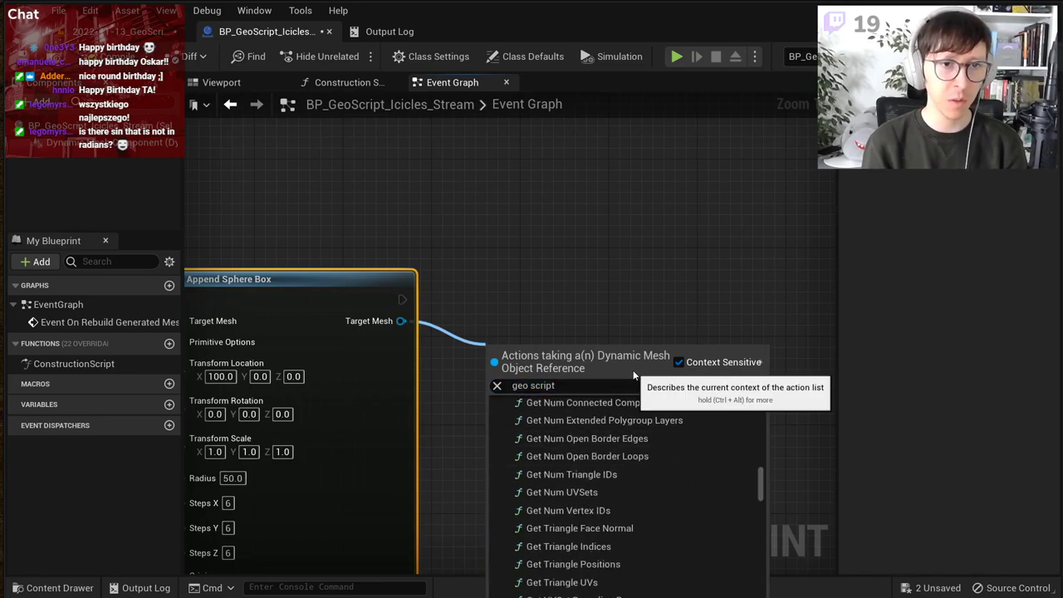
key("BackSpace")
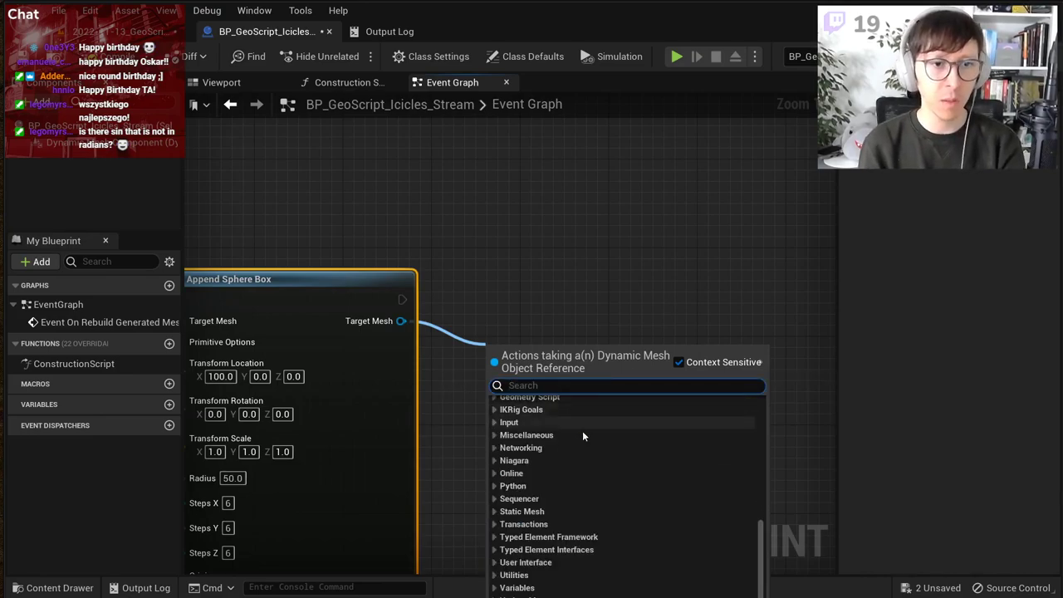
Step: Add Apply Mesh Self Union from the Geometry Script Booleans category to Append Sphere Box's Target Mesh output and align the node beside it
scroll(574, 456, "up", 3)
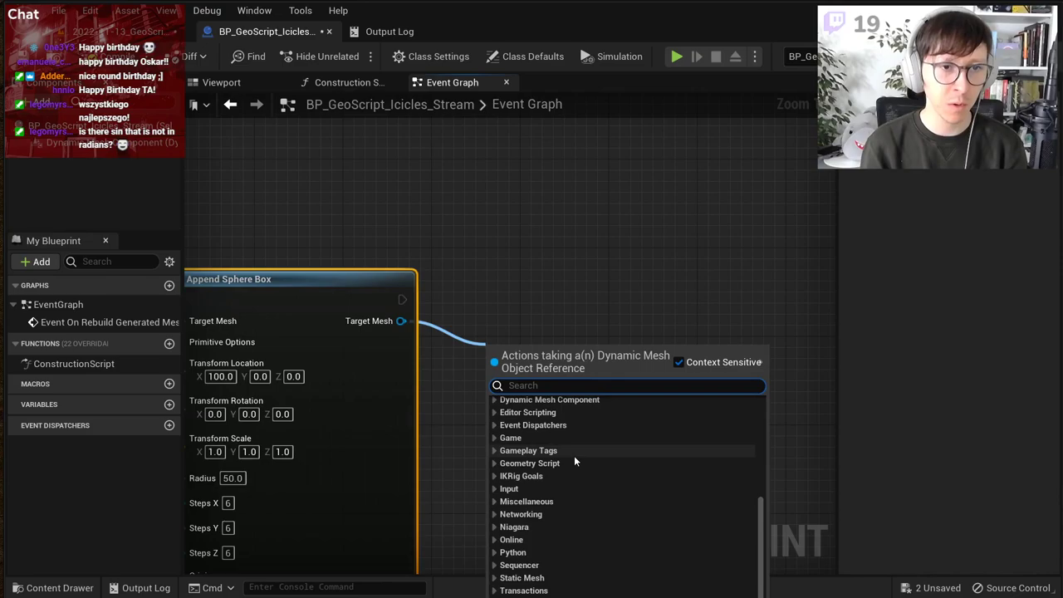
left_click(495, 463)
scroll(521, 448, "down", 3)
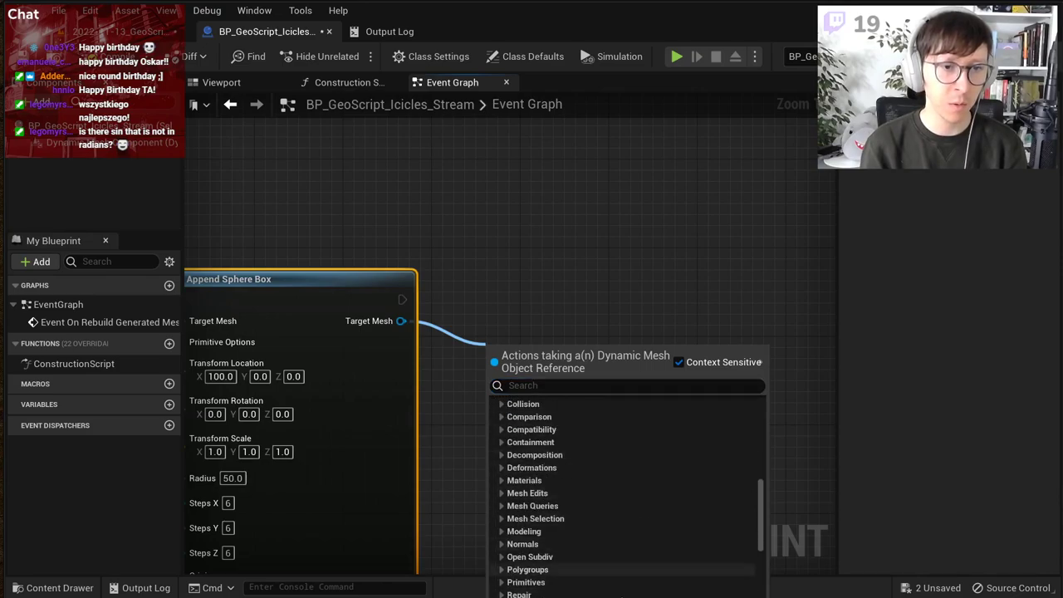
scroll(615, 540, "down", 3)
scroll(569, 458, "down", 2)
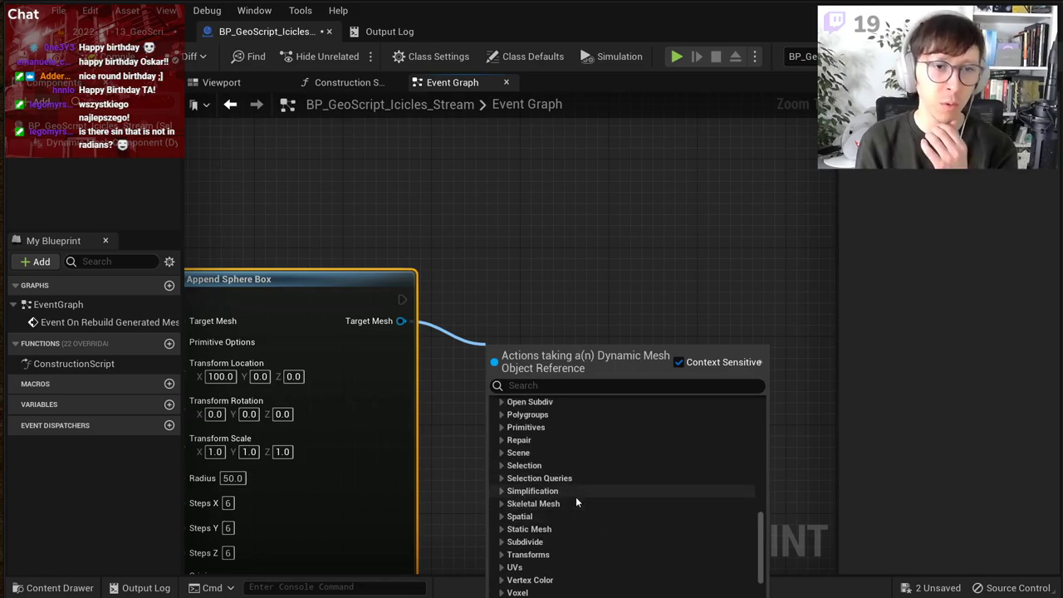
scroll(571, 485, "up", 1)
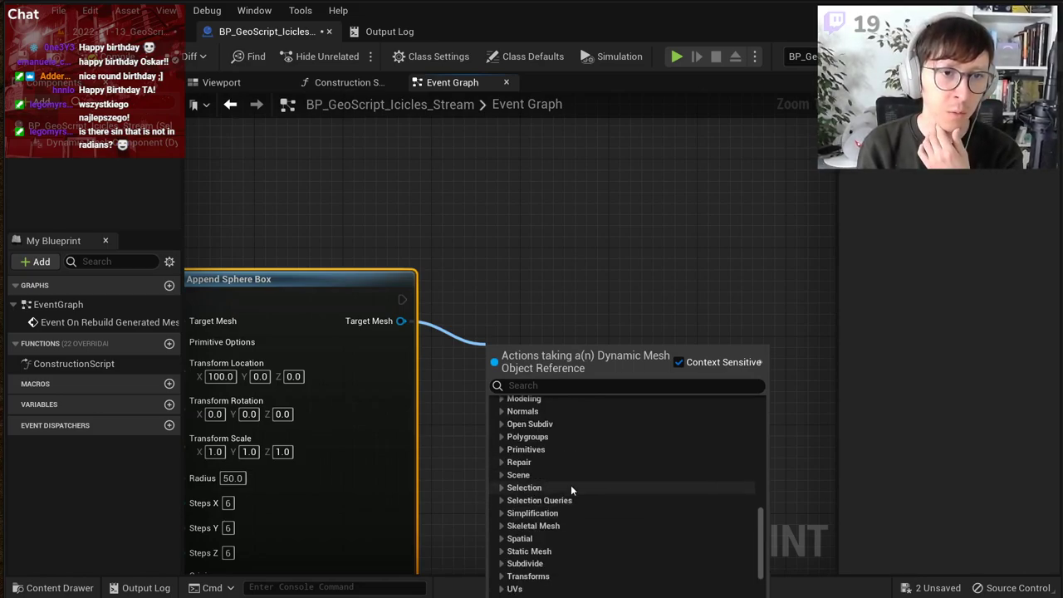
scroll(571, 485, "down", 2)
scroll(571, 485, "up", 5)
scroll(571, 484, "up", 3)
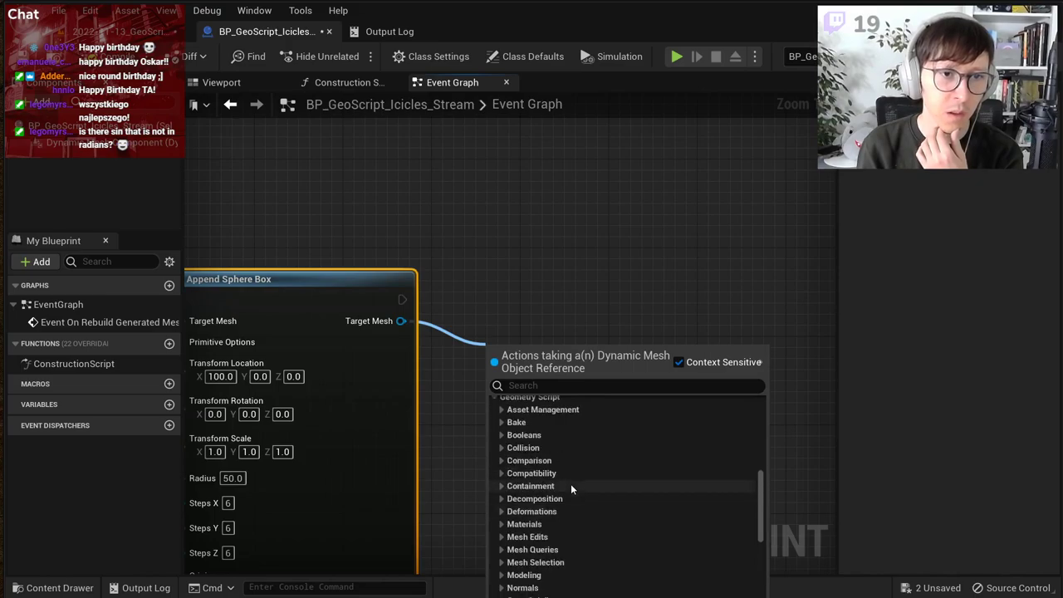
left_click(504, 458)
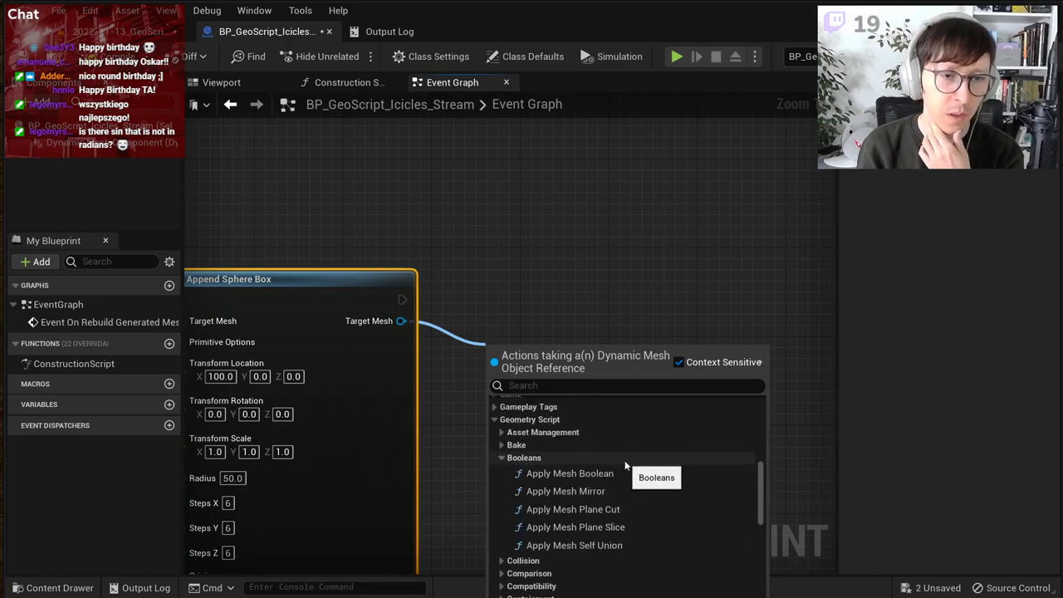
left_click(582, 546)
left_click_drag(554, 368, 531, 301)
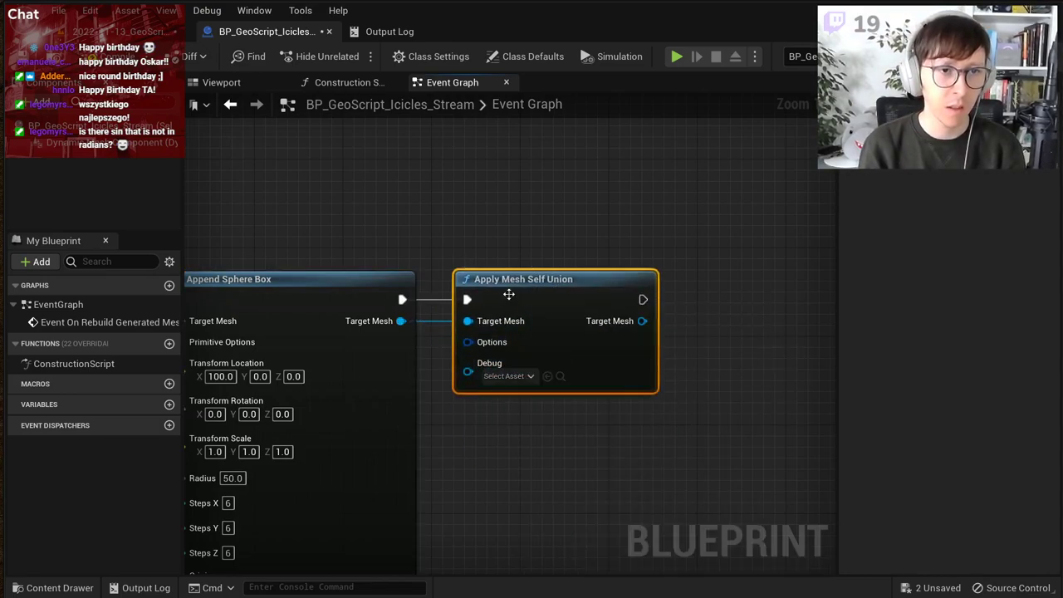
Step: Split the Options pin of Apply Mesh Self Union to review its settings, and undo the split
right_click(469, 342)
left_click(508, 391)
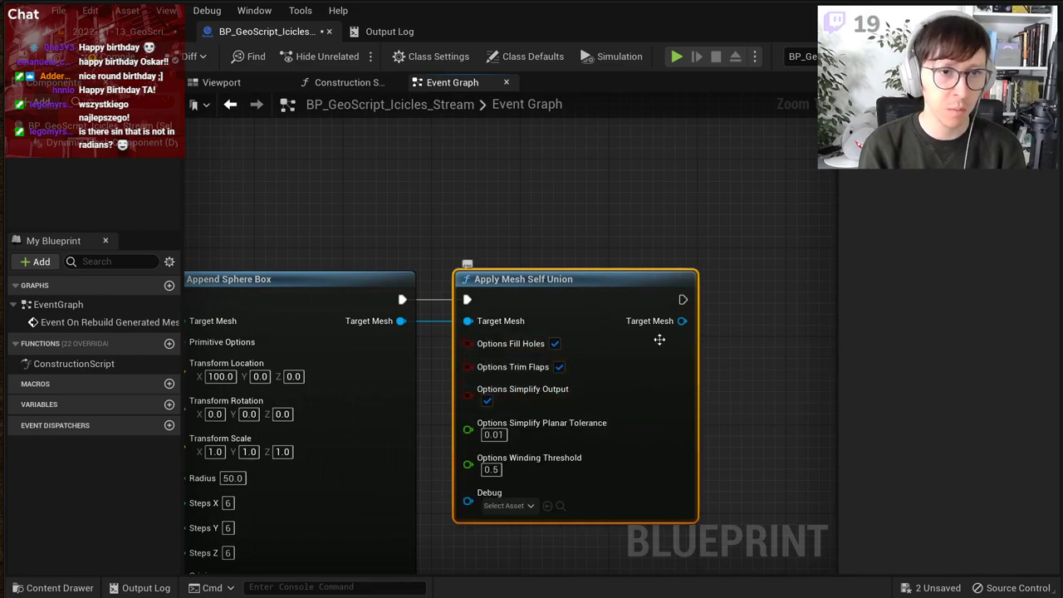
right_click_drag(612, 386, 661, 386)
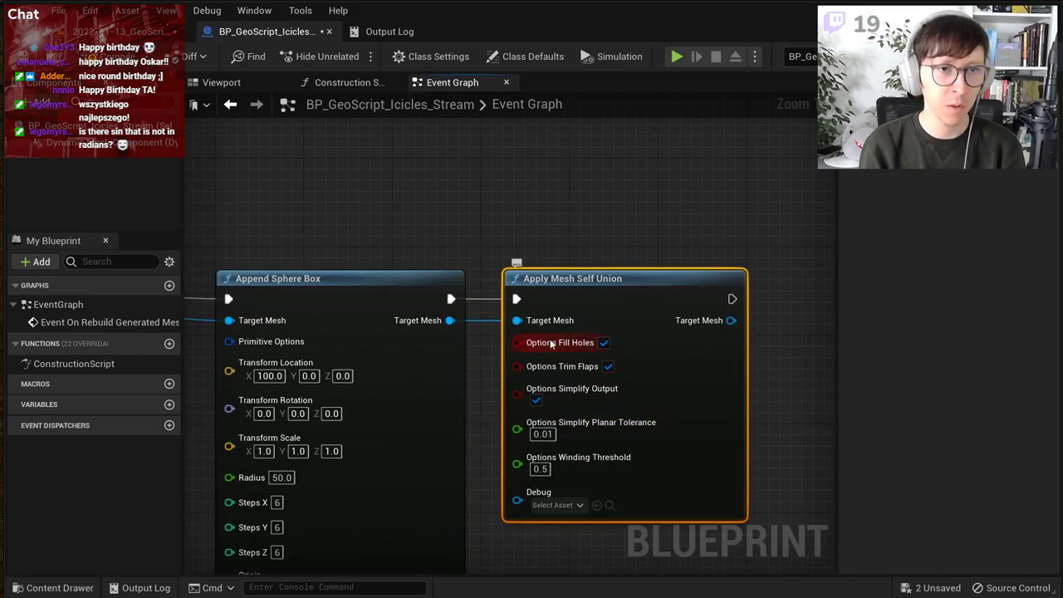
key("ctrl+z")
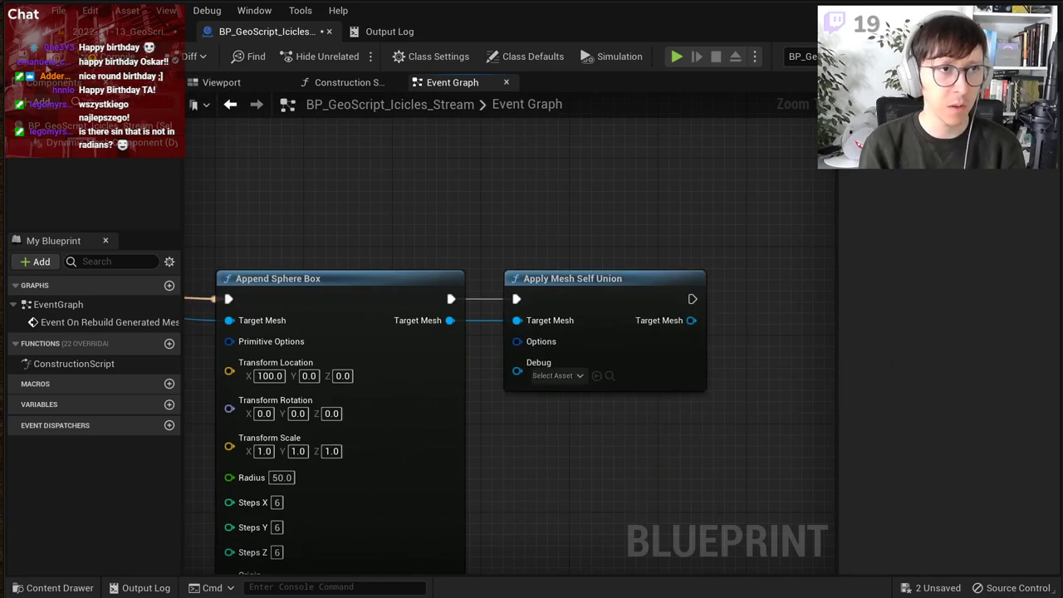
Step: Compile the blueprint and inspect the wireframe of the self-unioned box and sphere in the level
left_click(98, 63)
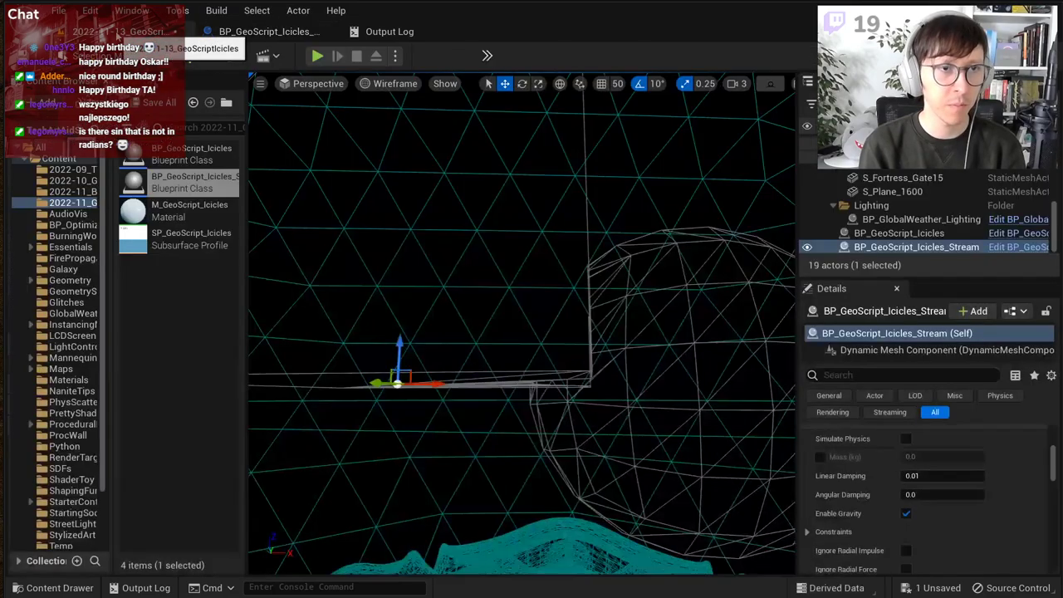
right_click_drag(450, 213, 450, 187)
key("d")
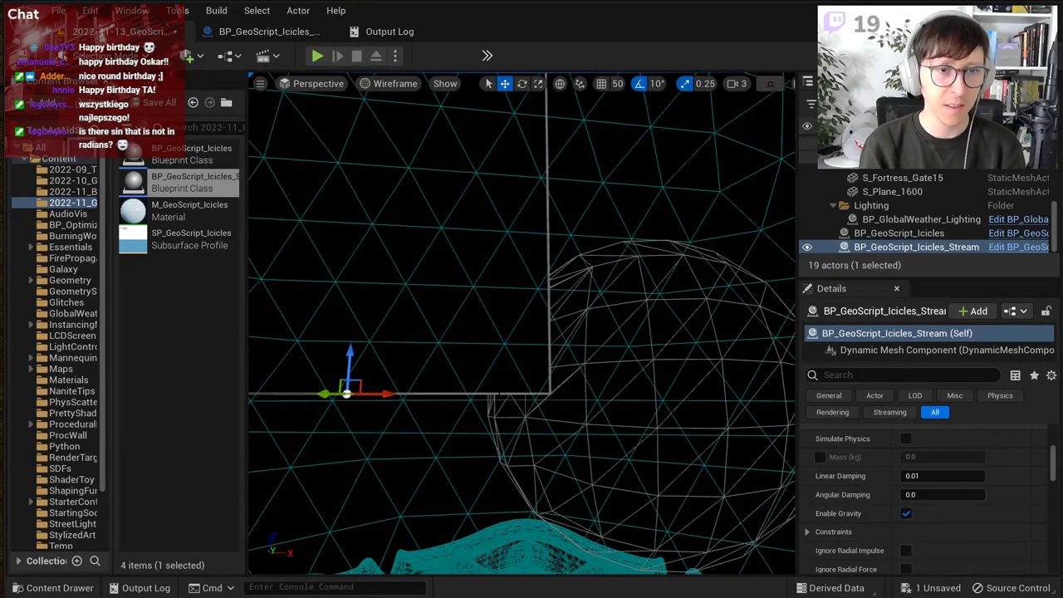
right_click_drag(678, 307, 688, 326)
right_click_drag(621, 444, 621, 444)
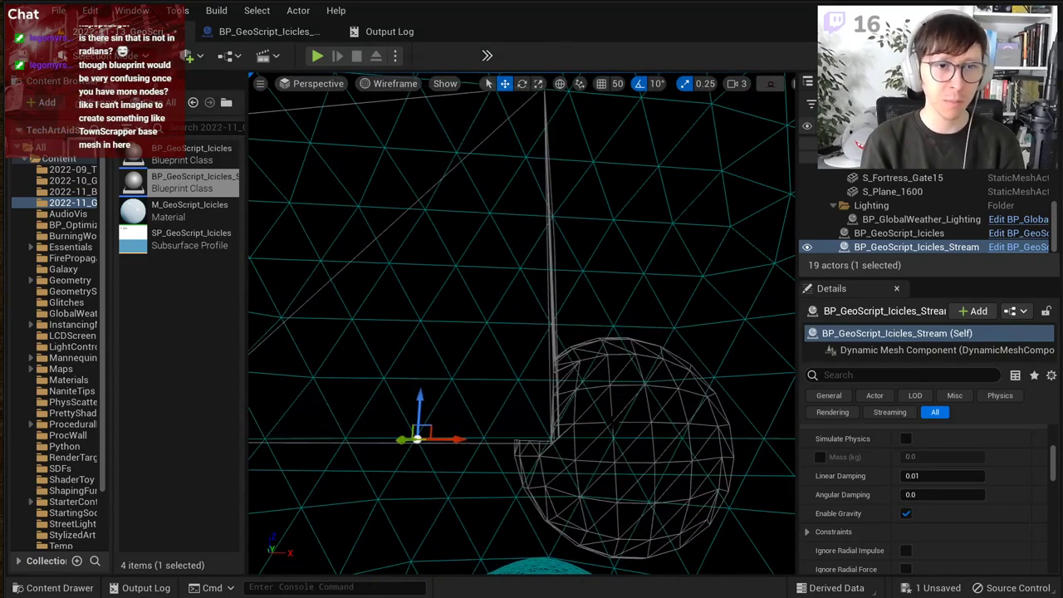
left_click_drag(429, 428, 440, 417)
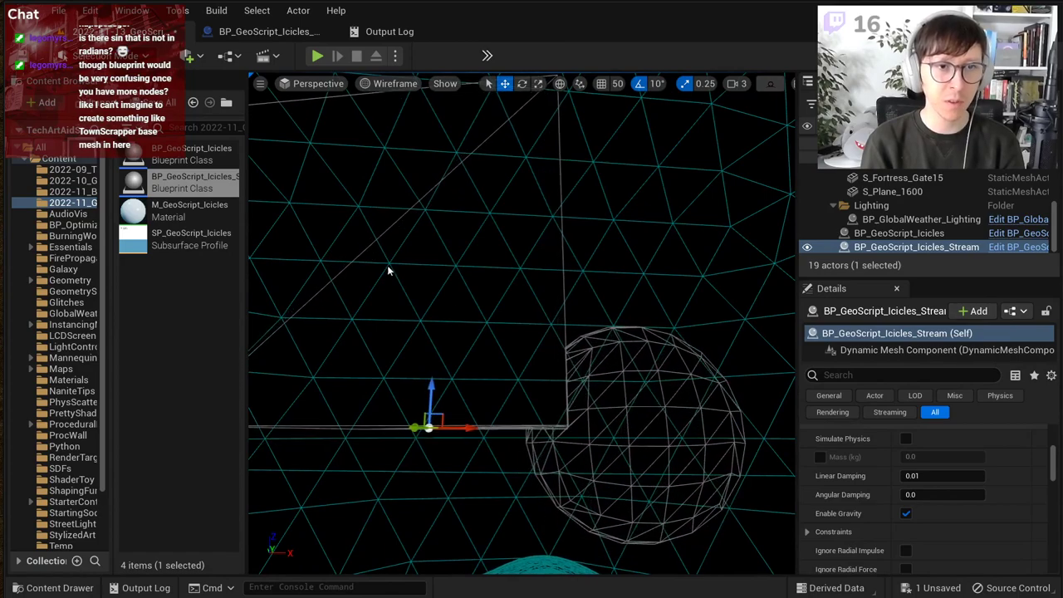
Step: Compare the junction of the box and sphere in Lit, Unlit and Wireframe view modes
left_click(389, 84)
left_click(407, 121)
right_click_drag(569, 274, 567, 270)
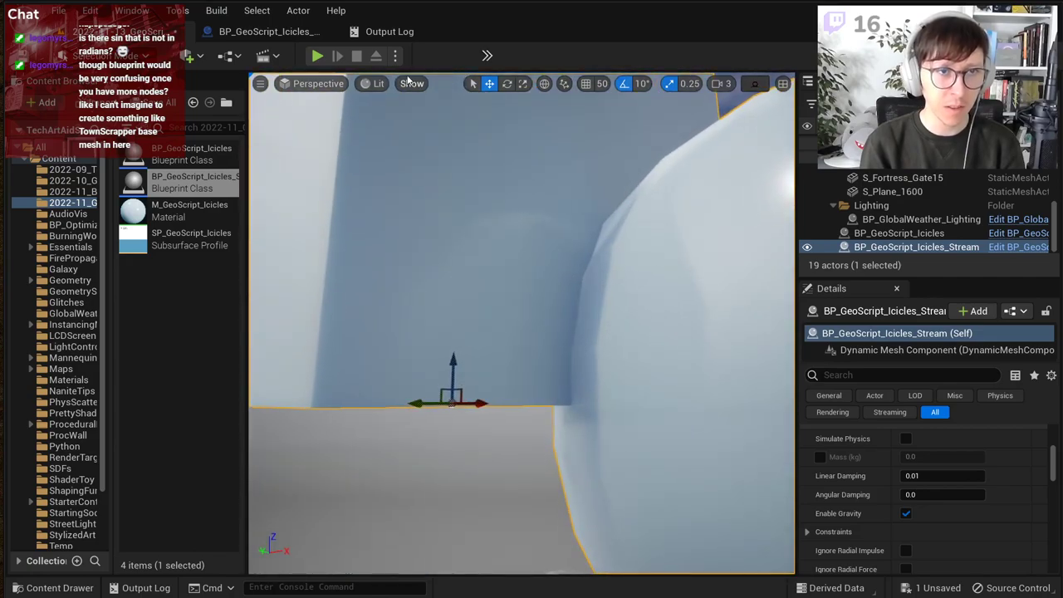
left_click(375, 83)
left_click(402, 137)
left_click(378, 83)
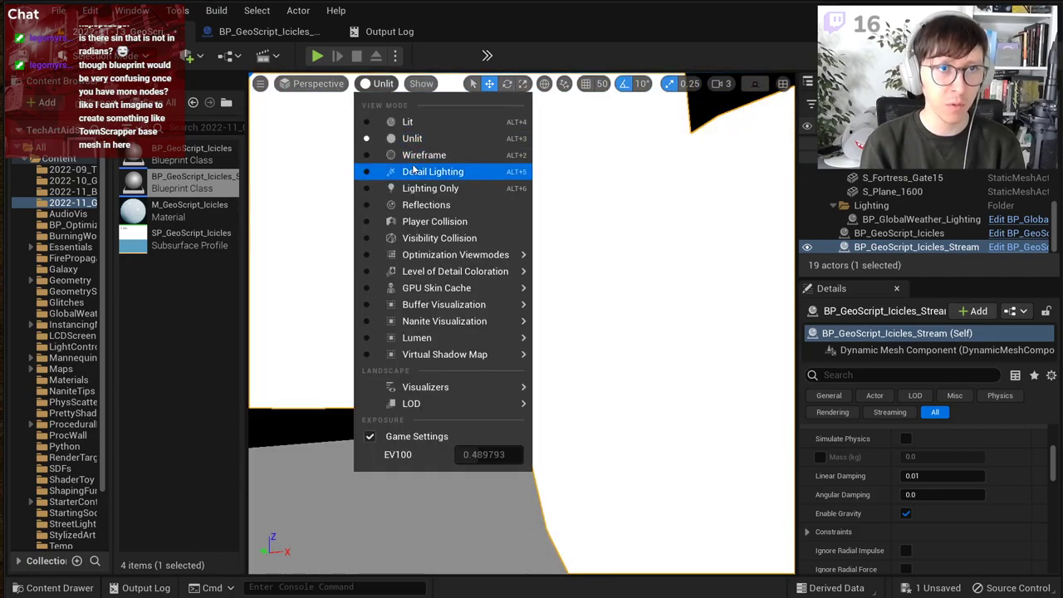
left_click(399, 154)
right_click_drag(499, 282, 499, 282)
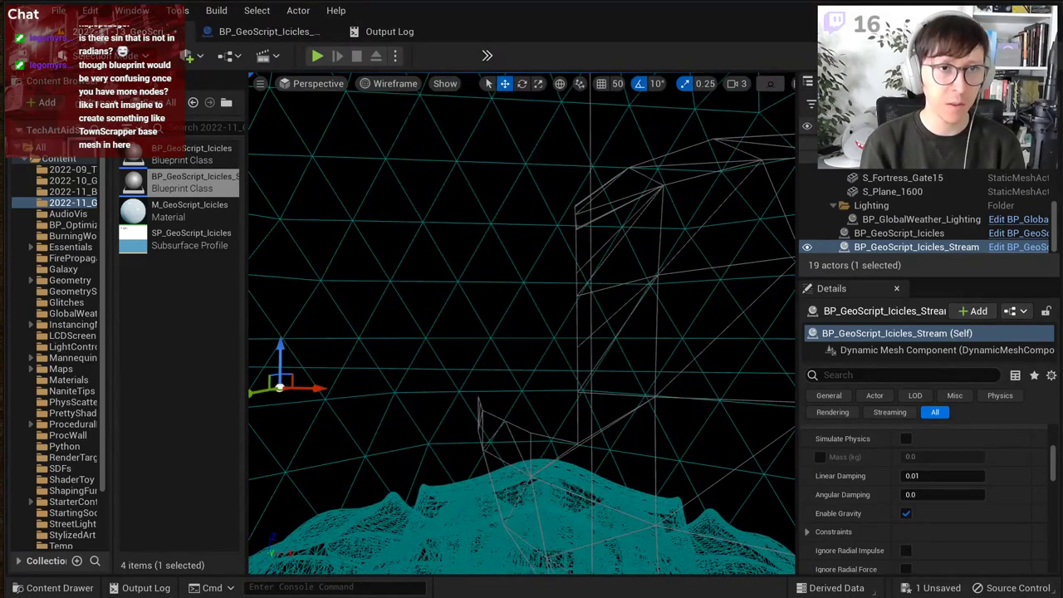
Step: Return the level viewport to Lit view mode and examine the shading where the box and sphere join
left_click(399, 84)
left_click(408, 122)
right_click_drag(478, 177, 483, 176)
right_click_drag(519, 220, 521, 216)
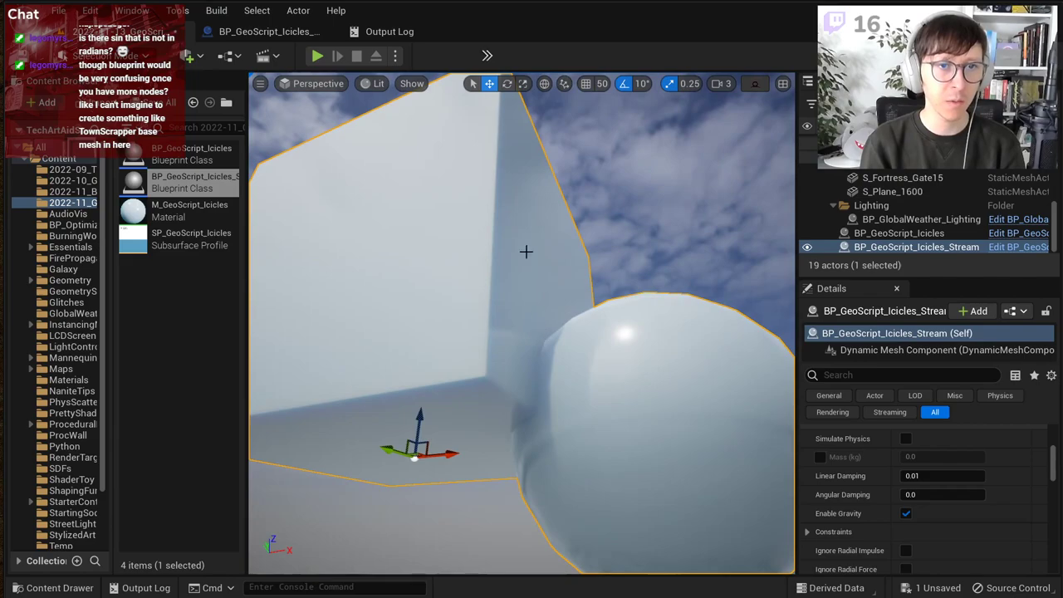
Step: Add an Apply Iterative Smoothing to Mesh node connected after Apply Mesh Self Union and align it with that node
left_click(291, 32)
right_click_drag(657, 317, 463, 304)
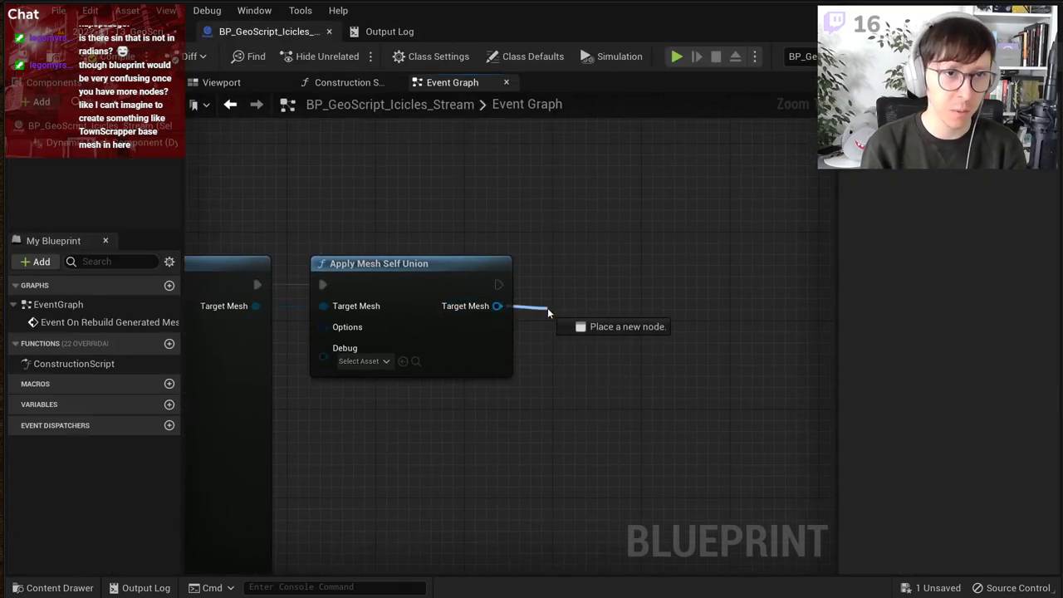
left_click_drag(548, 312, 576, 307)
type("geo s")
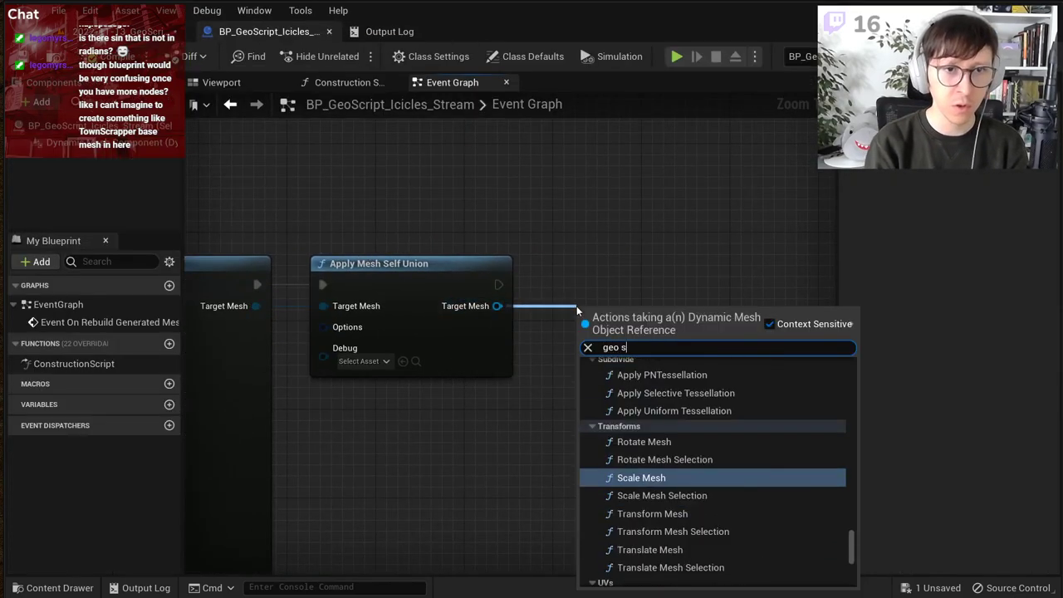
type("cript smoo")
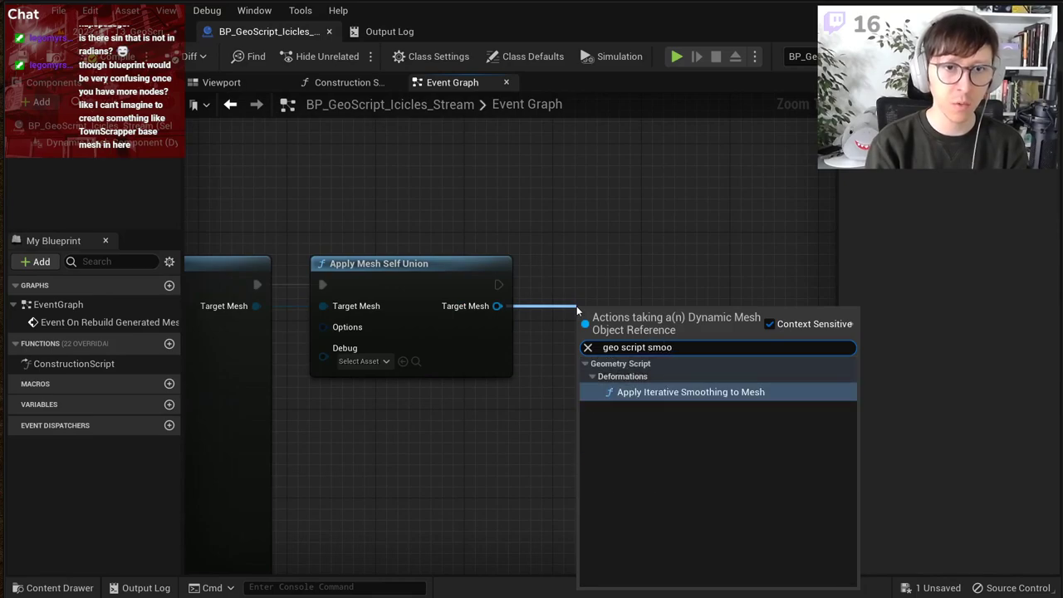
key("Return")
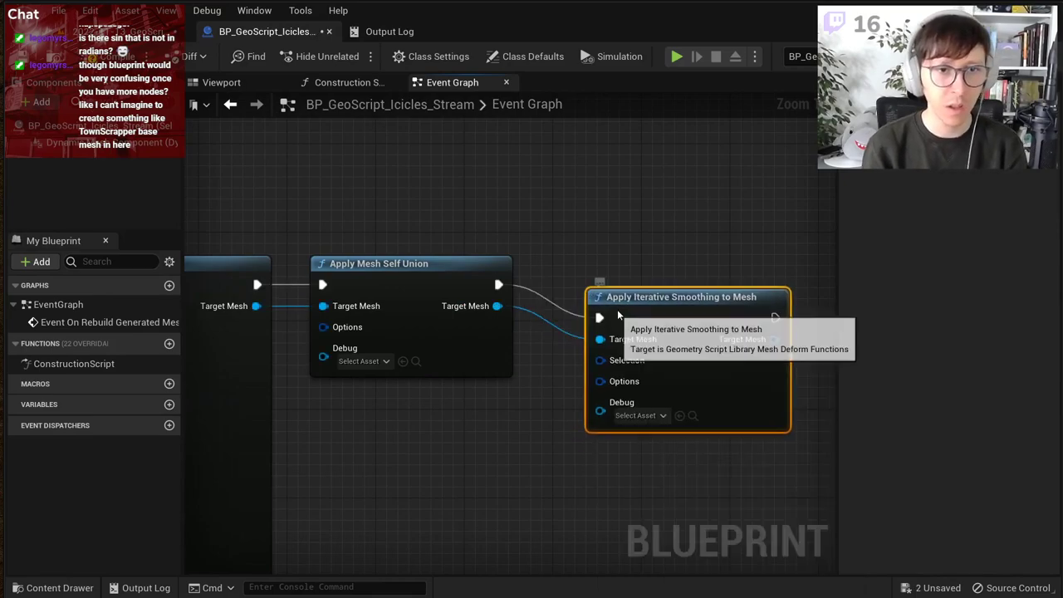
left_click_drag(617, 314, 624, 276)
Step: Split the Options pin of the Apply Iterative Smoothing to Mesh node and compile the blueprint
right_click(638, 350)
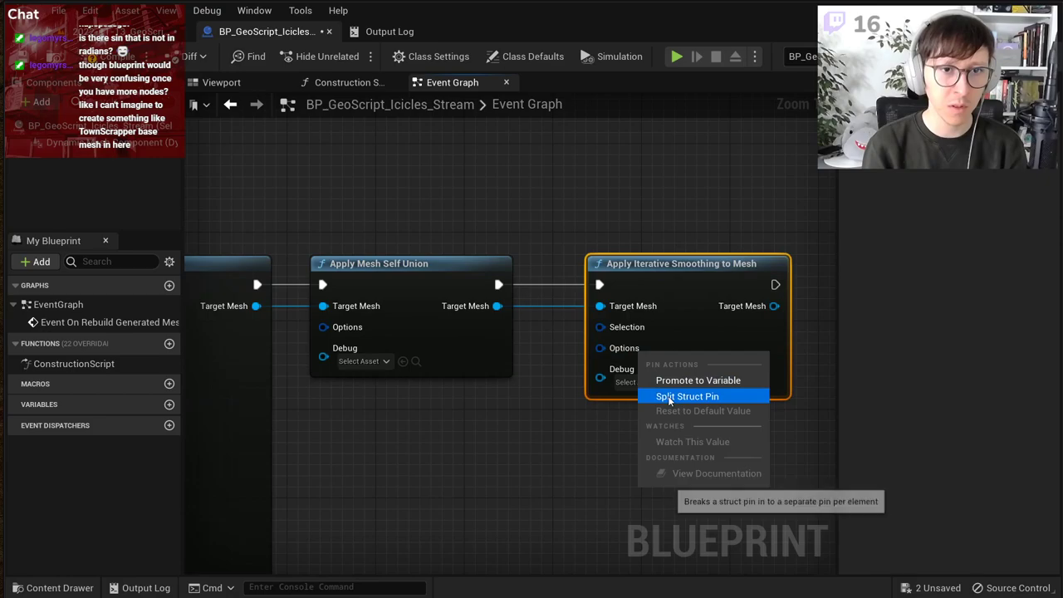
left_click(669, 398)
left_click(621, 362)
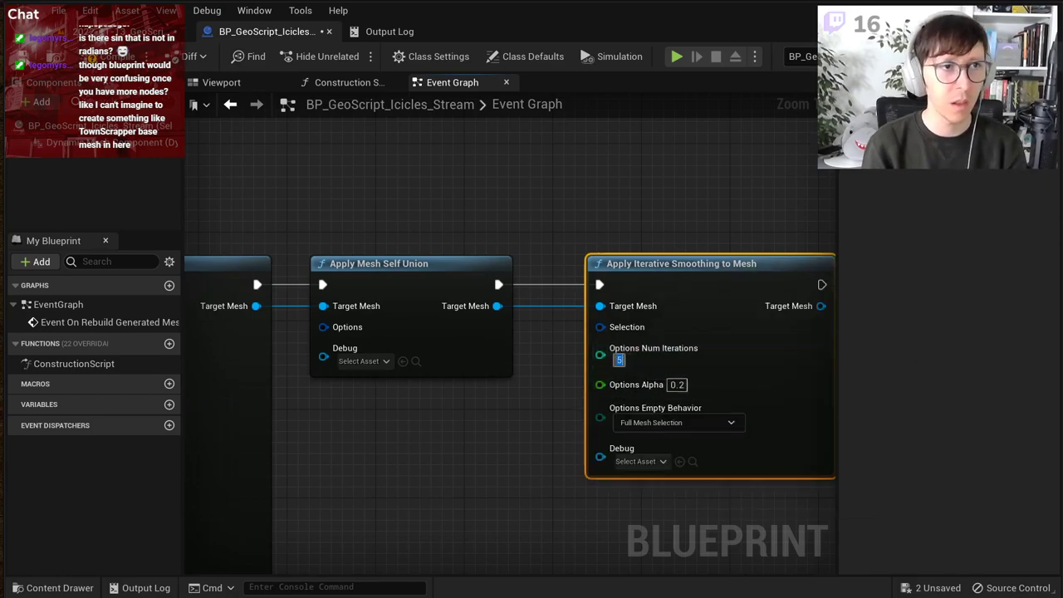
left_click(24, 62)
left_click(105, 62)
Step: Inspect the smoothed box and sphere mesh in the level from several angles
left_click(125, 32)
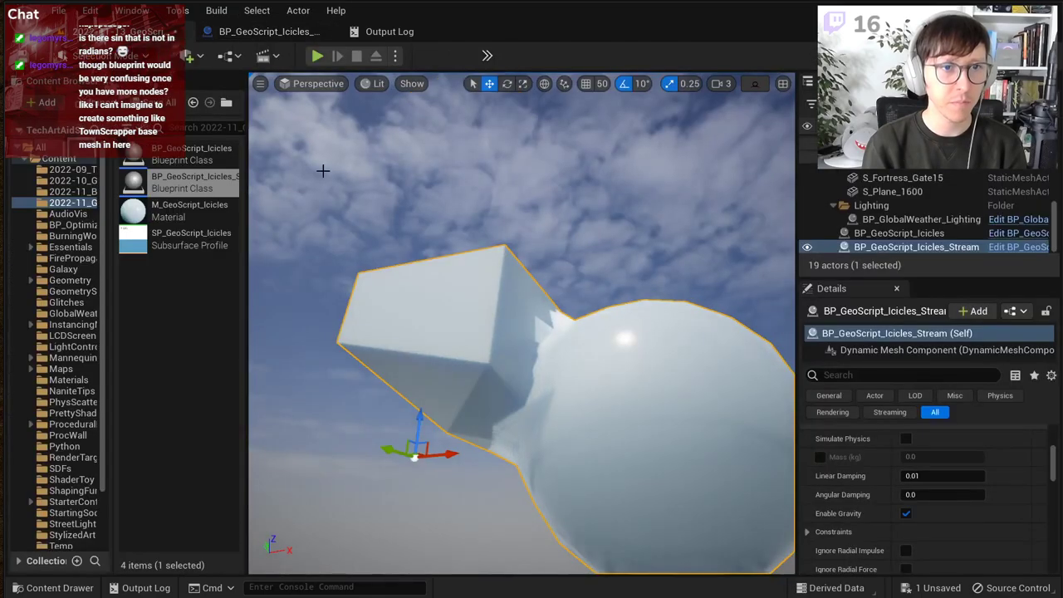
key("s")
right_click_drag(390, 216, 382, 280)
key("w")
key("d")
right_click_drag(498, 224, 490, 198)
key("w")
key("s")
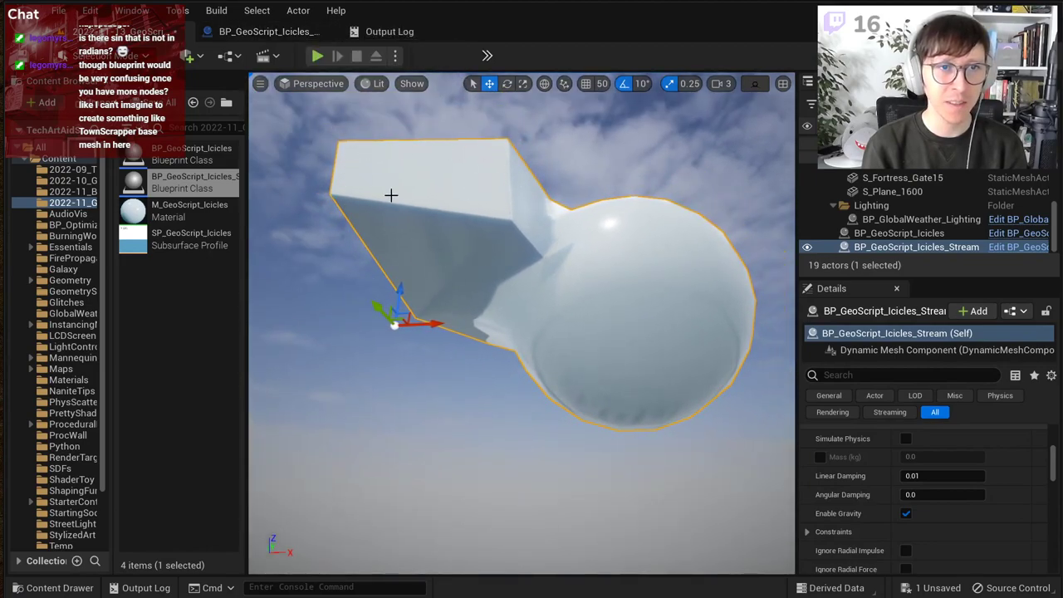
Step: Set Steps X, Steps Y and Steps Z of the Append Box node to 5 and compile the blueprint
left_click(263, 33)
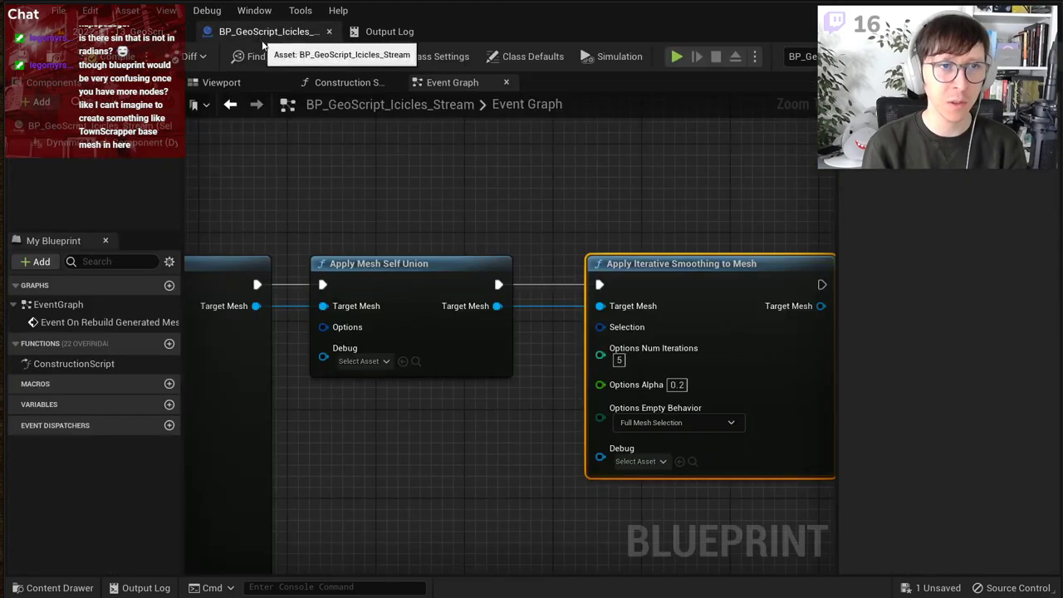
scroll(308, 306, "down", 3)
right_click_drag(307, 307, 818, 292)
right_click_drag(466, 331, 530, 328)
scroll(517, 373, "up", 2)
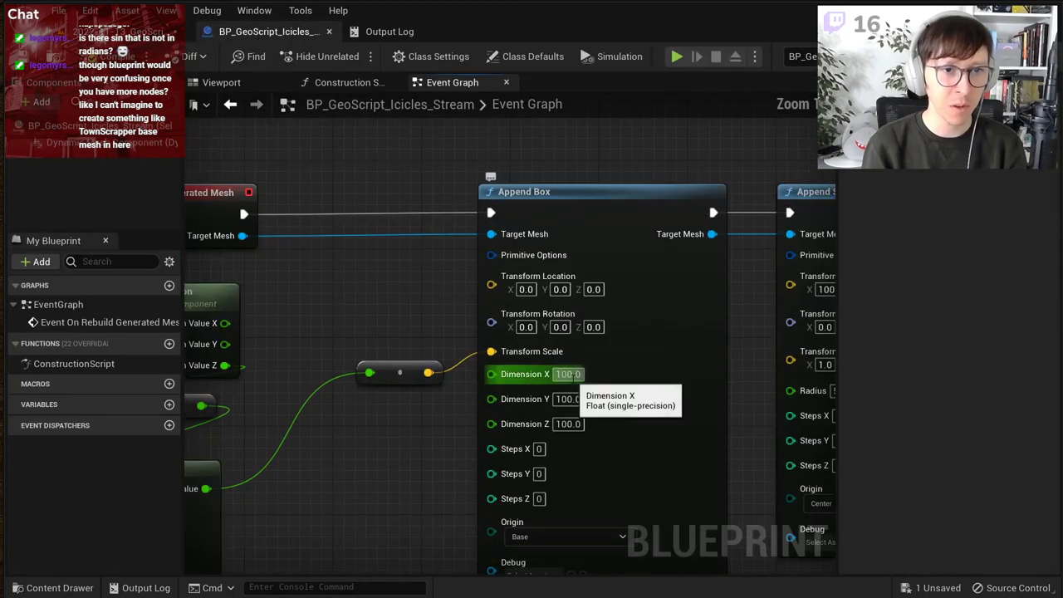
left_click(539, 474)
type("5")
left_click(539, 499)
type("5")
key("Return")
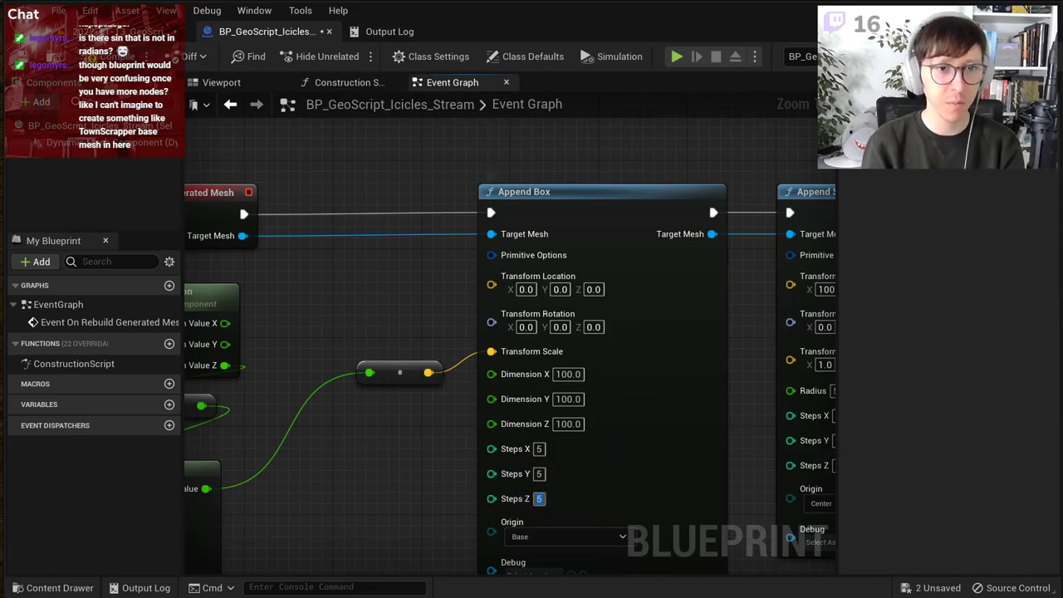
left_click(22, 60)
left_click(111, 60)
Step: Examine the subdivided, smoothed box and its junction with the sphere in the level
left_click(118, 32)
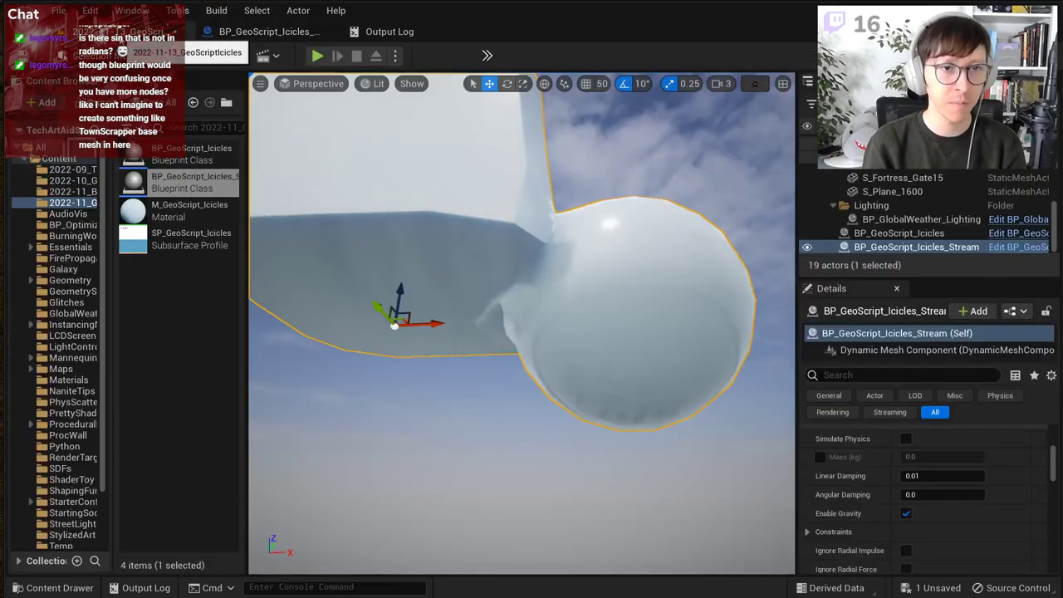
key("s")
right_click_drag(480, 256, 357, 245)
key("d")
key("a")
mouse_move(487, 304)
right_mouse_down()
mouse_move(598, 295)
mouse_move(540, 320)
mouse_move(487, 304)
right_mouse_up()
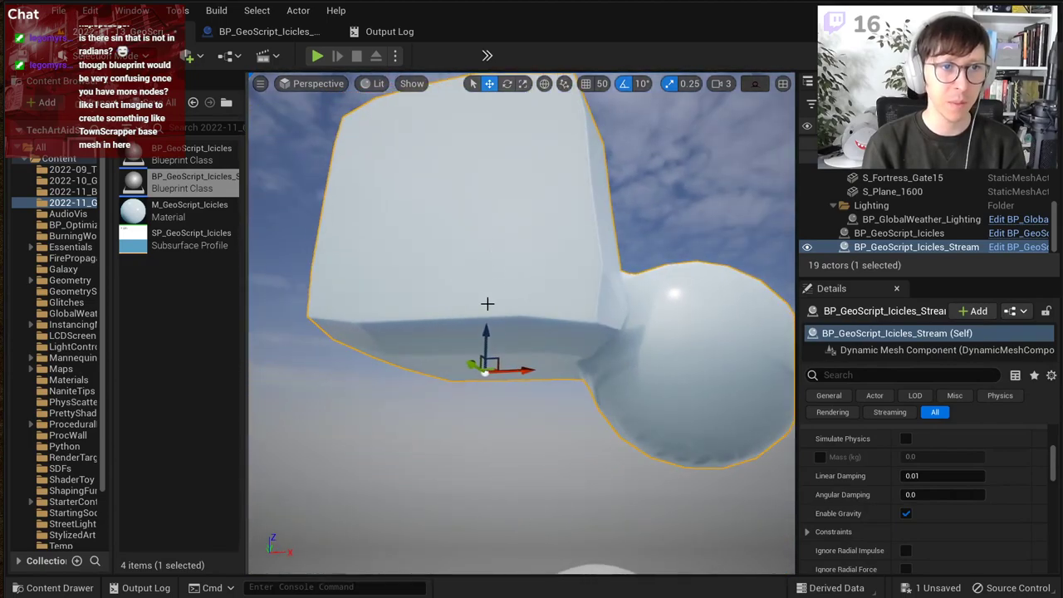
right_click_drag(487, 203, 519, 176)
right_click_drag(534, 311, 552, 285)
key("s")
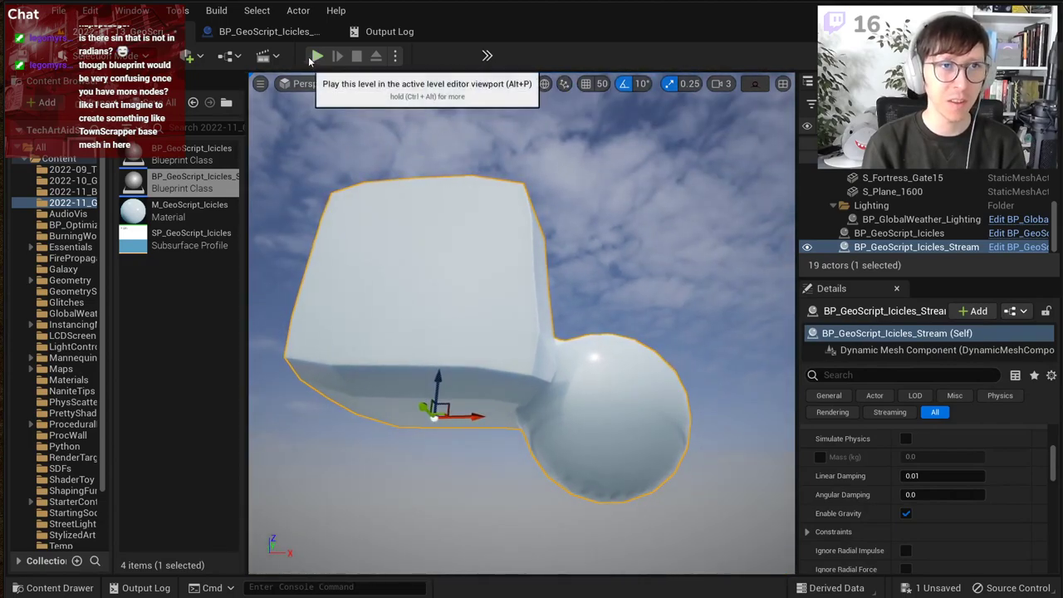
Step: Add a Recompute Normals node after Apply Iterative Smoothing to Mesh, align it, and compile the blueprint
left_click(262, 38)
right_click_drag(705, 370, 316, 390)
right_click_drag(626, 326, 191, 353)
right_click_drag(789, 276, 575, 287)
left_click_drag(534, 292, 594, 294)
type("recalkc")
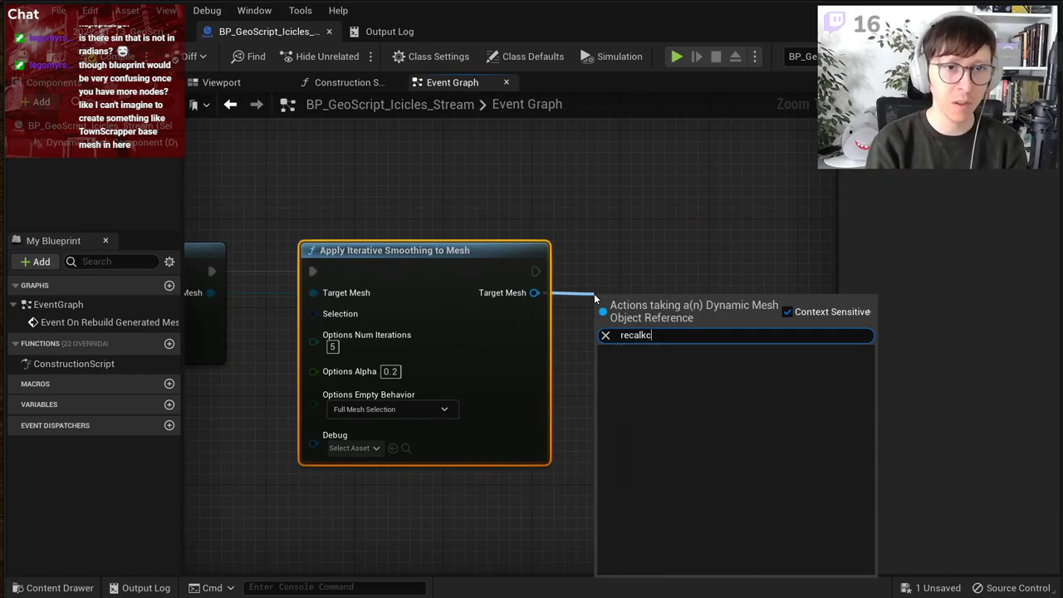
key("BackSpace")
key("ctrl+a")
type("geo script normals")
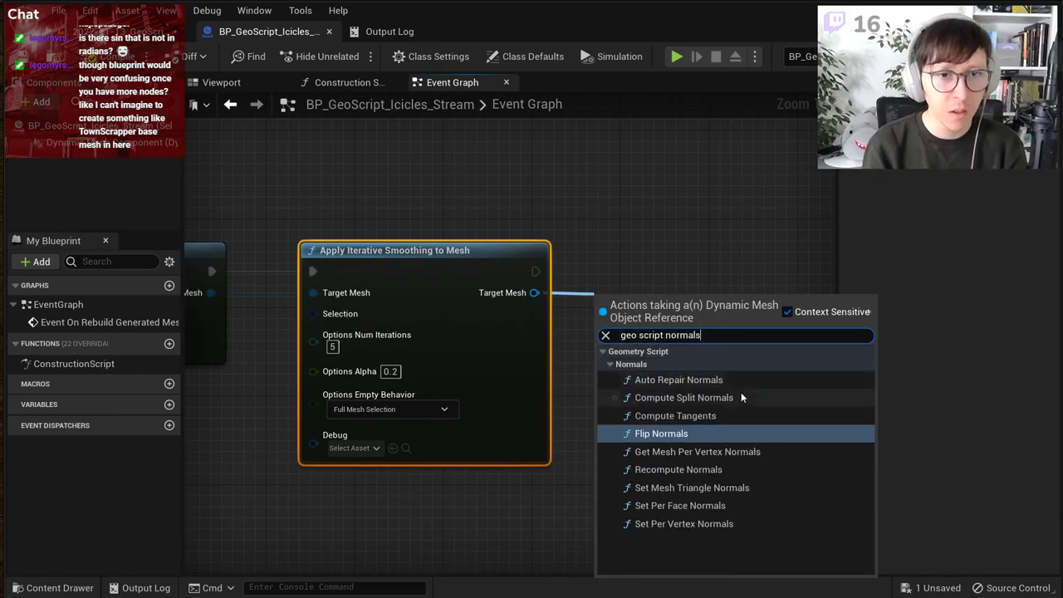
left_click(723, 469)
left_click_drag(701, 341, 697, 296)
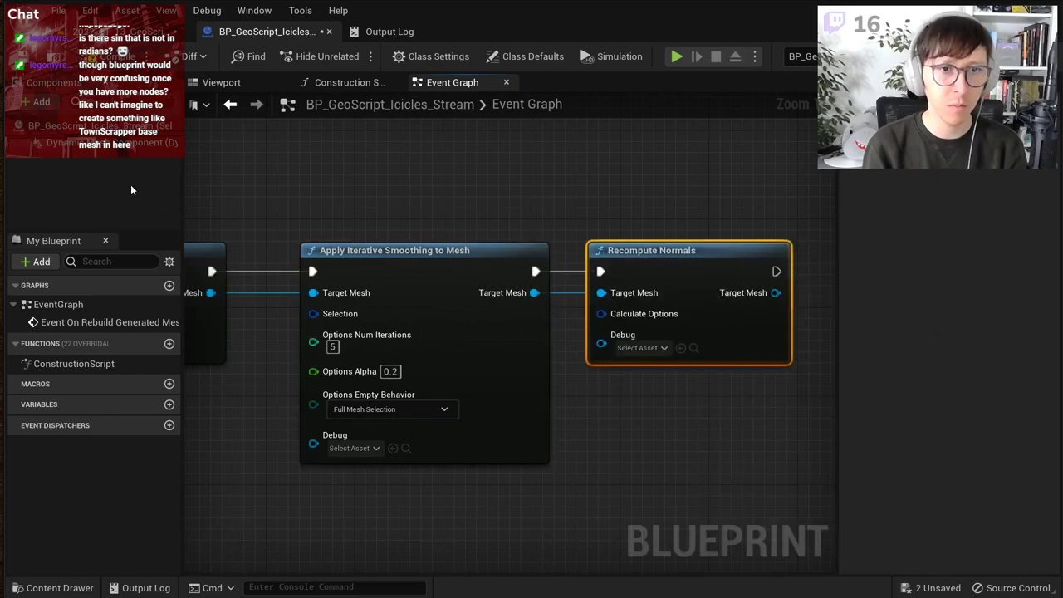
left_click(109, 57)
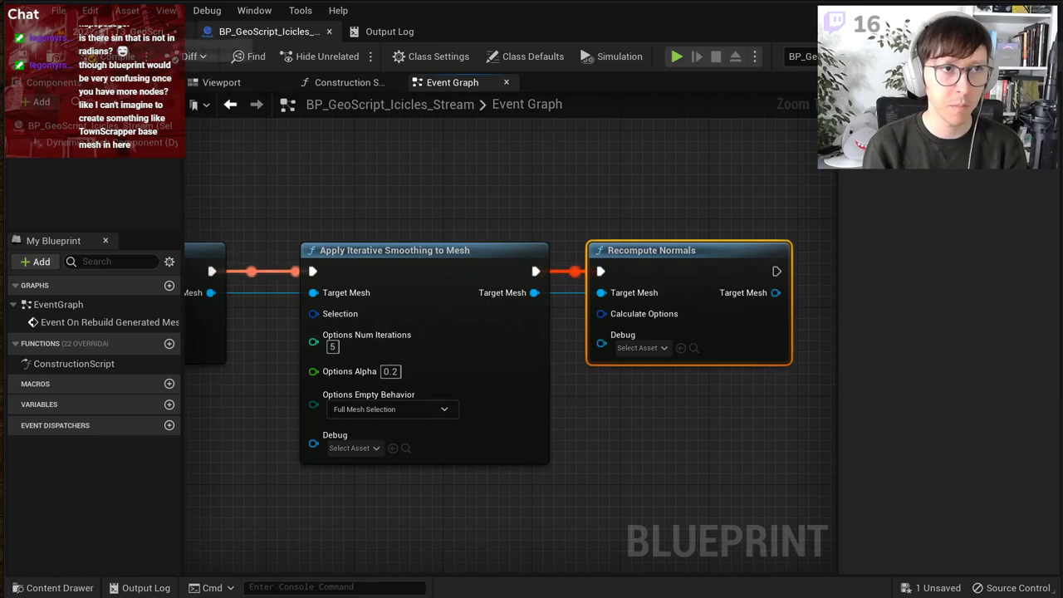
Step: Move the BP_GeoScript_Icicles_Stream actor vertically in the level to test how its smoothed mesh rebuilds
left_click(116, 31)
right_click_drag(515, 332, 540, 355)
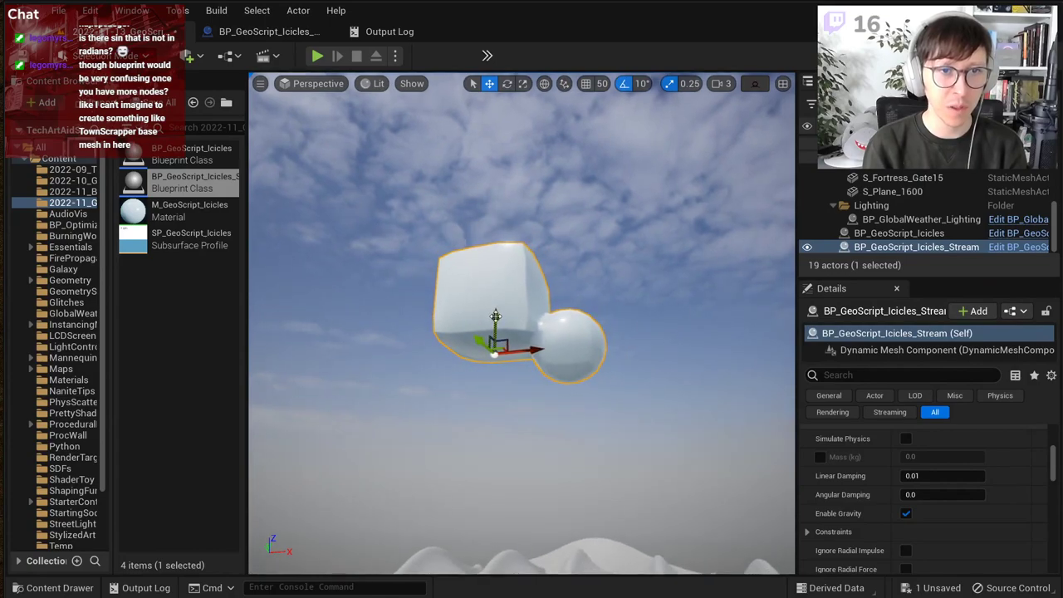
left_click_drag(495, 316, 432, 306)
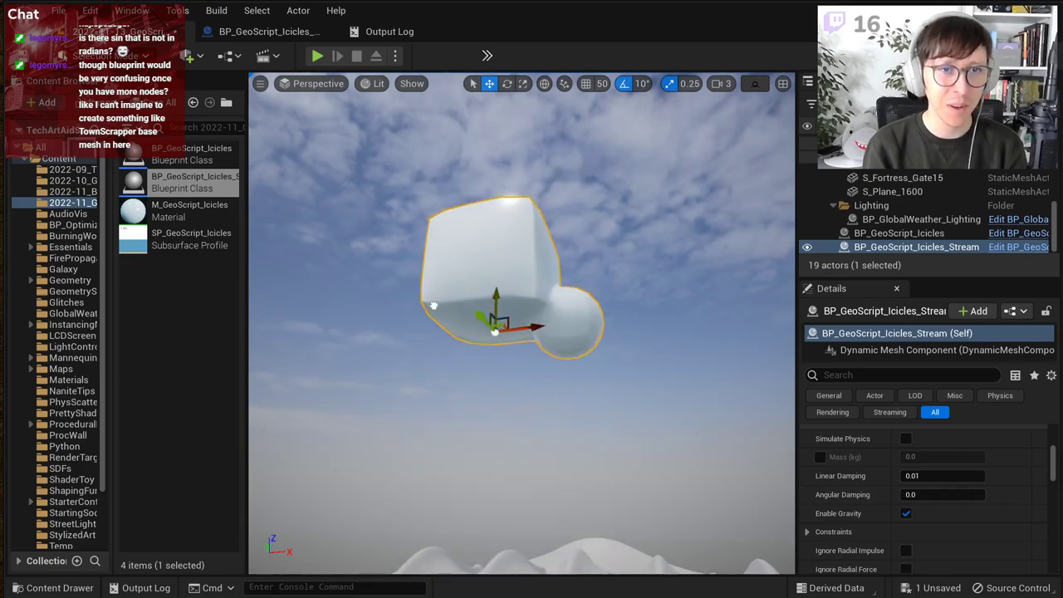
Step: Set the Radius of the Append Sphere Box node to 80 and compile the blueprint
left_click(224, 26)
right_click_drag(268, 192, 775, 217)
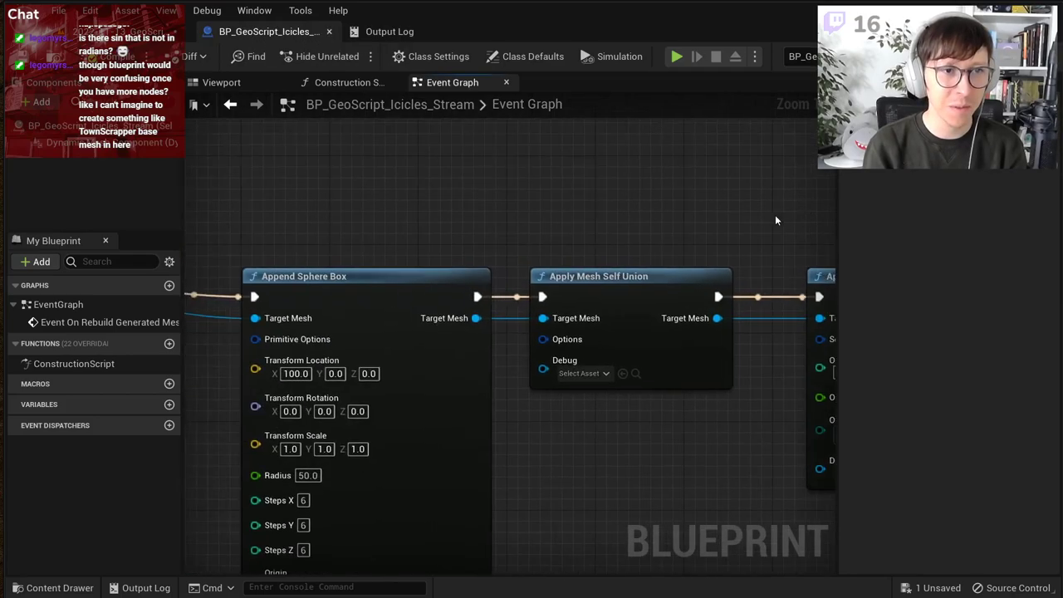
scroll(634, 221, "down", 2)
right_click_drag(523, 218, 808, 151)
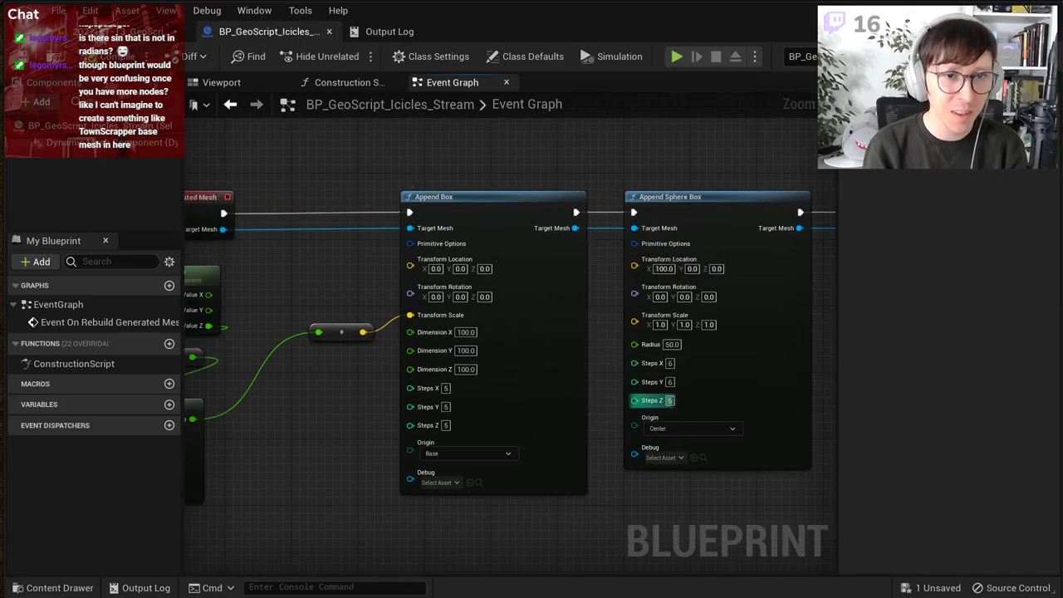
scroll(677, 397, "up", 2)
left_click(671, 327)
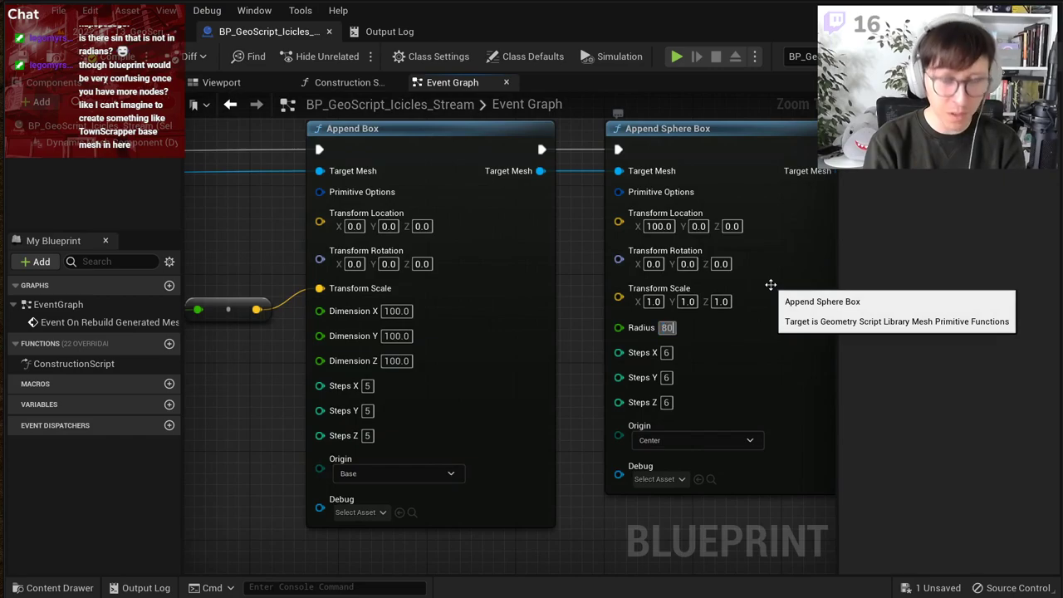
type("80")
key("Return")
left_click(112, 56)
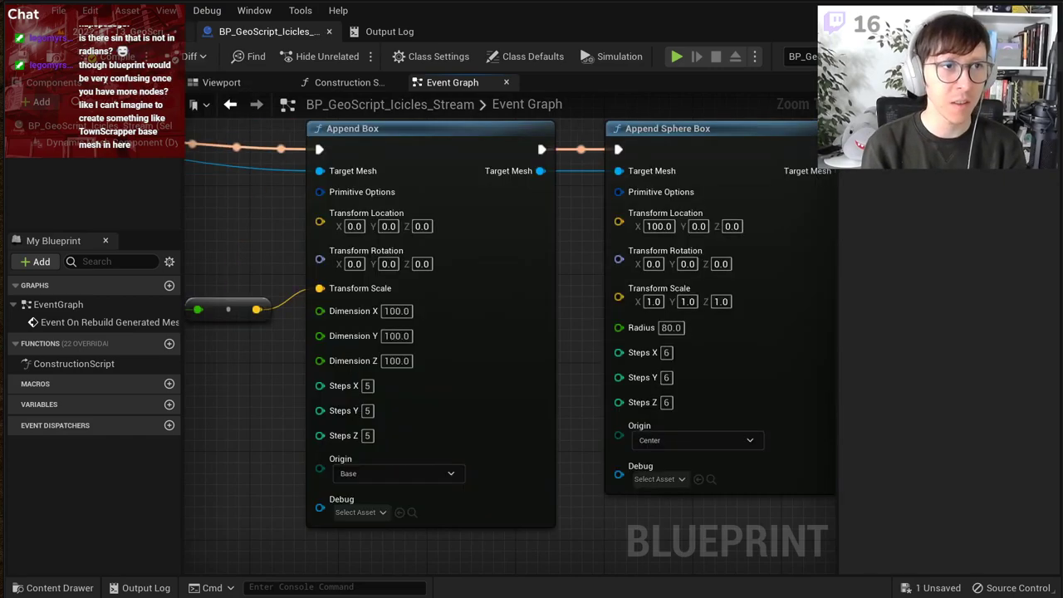
Step: Raise the icicles stream actor in the level, switch to Wireframe view mode, and move it again to watch its topology rebuild
left_click(125, 32)
left_click_drag(493, 314, 496, 197)
left_click(373, 83)
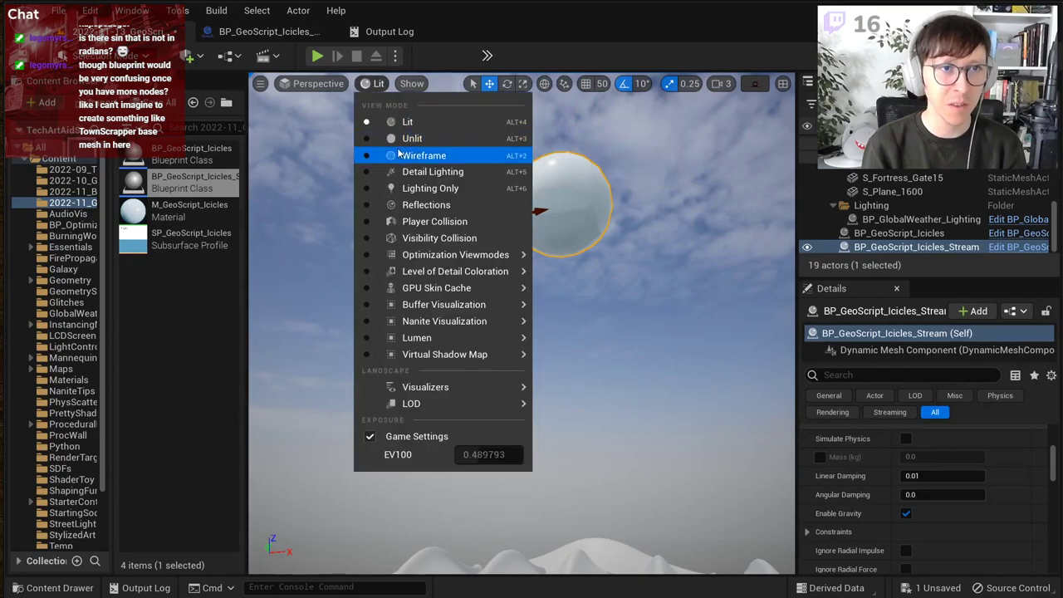
left_click(407, 154)
mouse_move(495, 193)
left_mouse_down()
mouse_move(437, 428)
mouse_move(453, 295)
mouse_move(451, 142)
mouse_move(441, 230)
mouse_move(484, 207)
left_mouse_up()
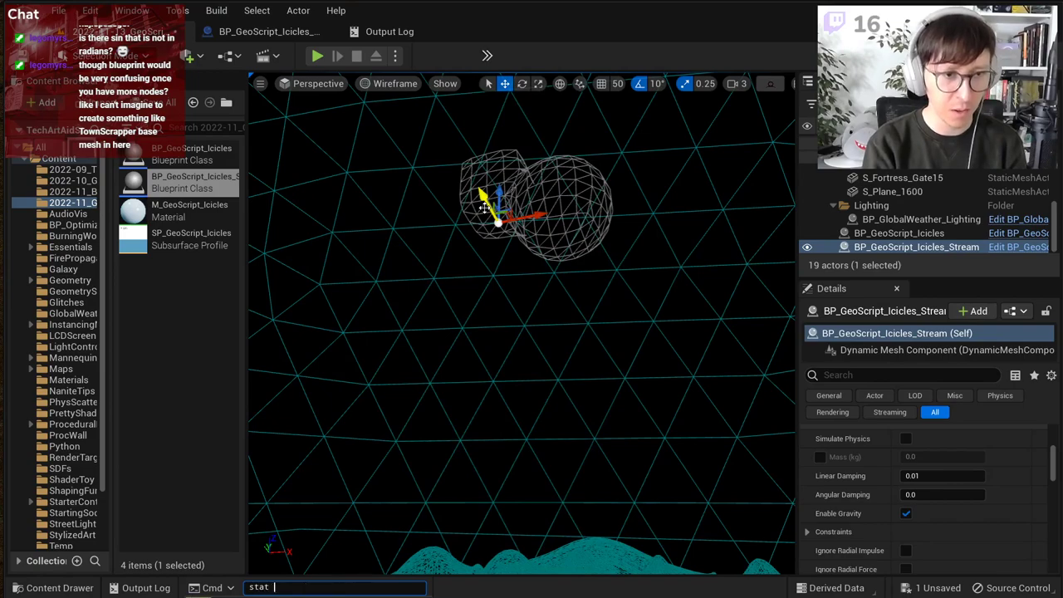
Step: Display frame timing statistics, run the stat fps console command, and move the actor to check the rebuild performance
key("Return")
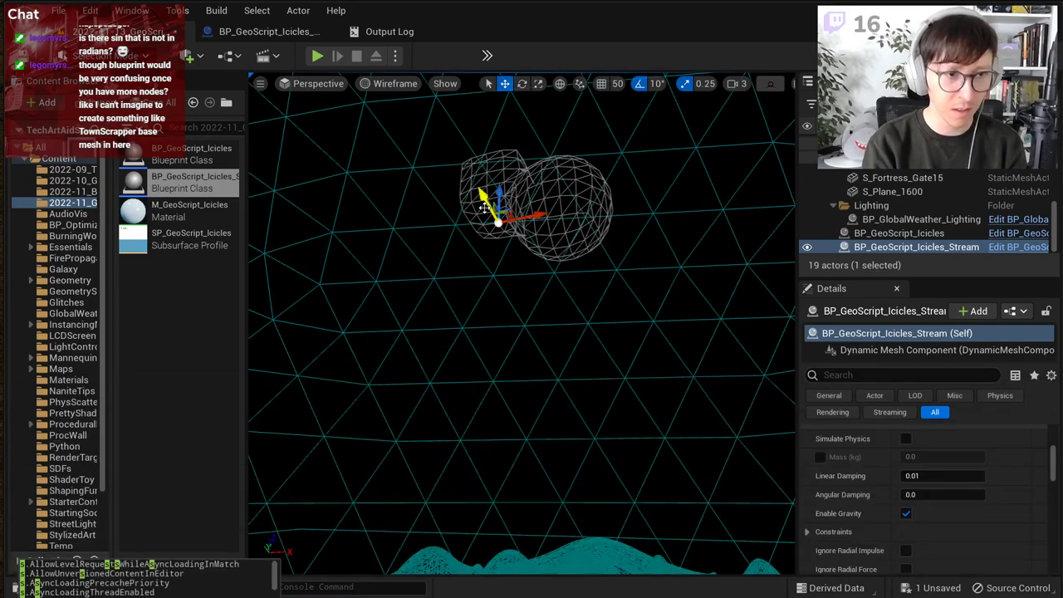
type("stat fps")
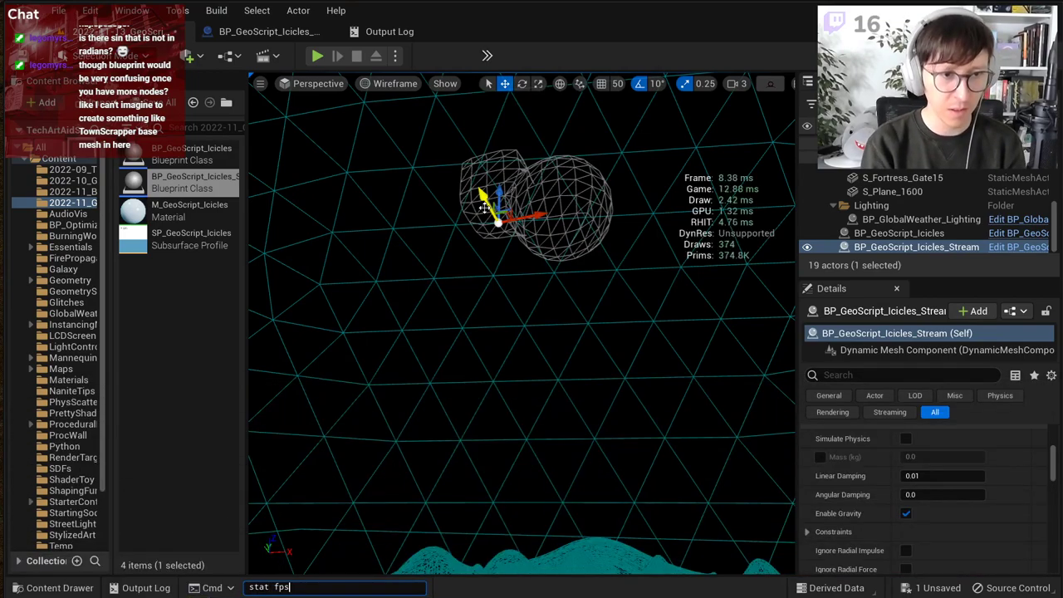
key("Return")
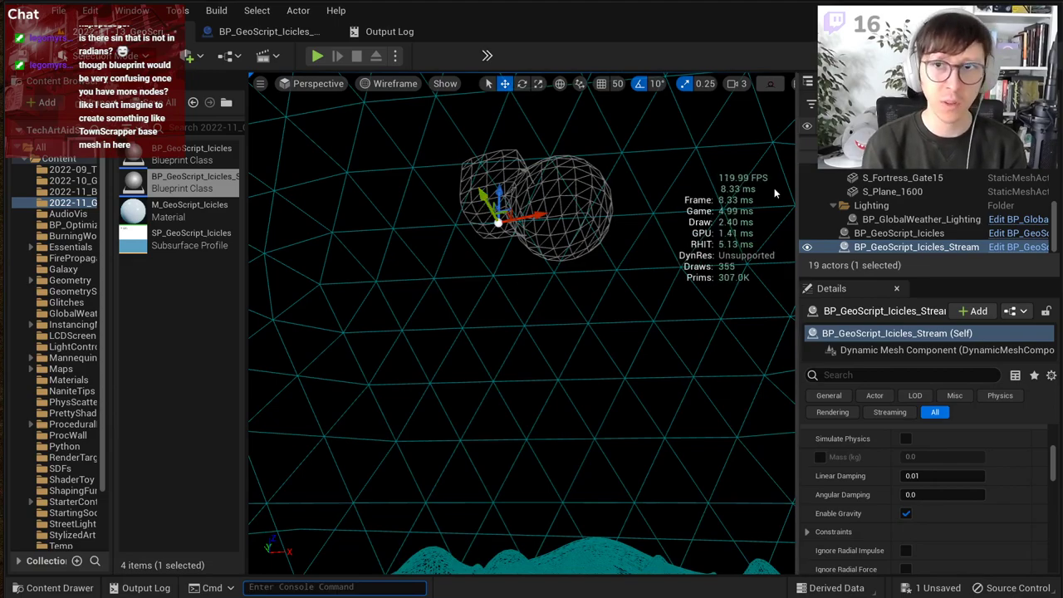
left_click_drag(501, 196, 444, 228)
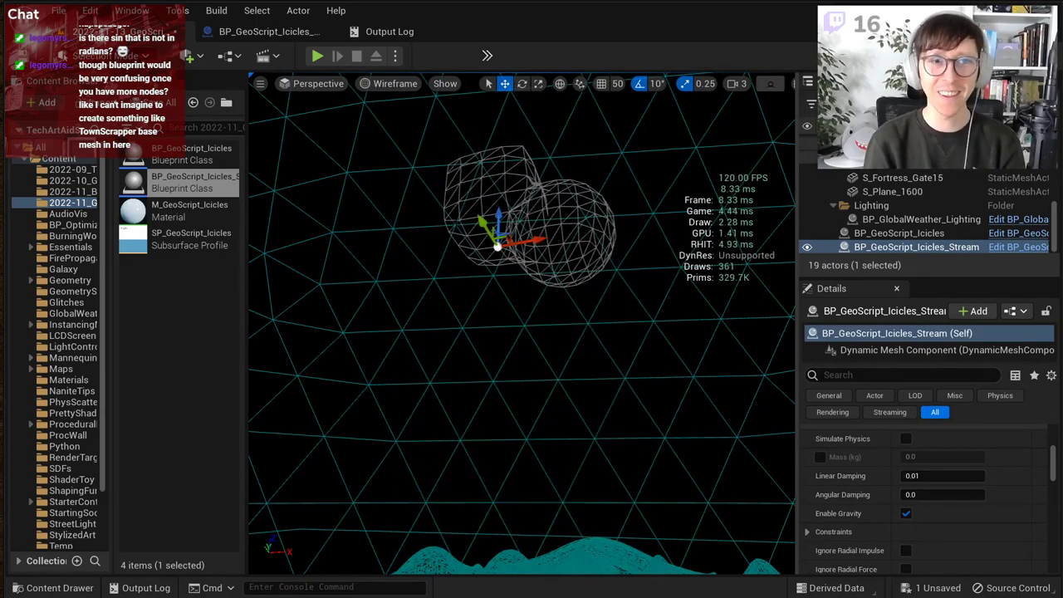
Step: Return the viewport to Lit view mode and move the actor around to observe the shaded mesh rebuilding
left_click(391, 83)
left_click(392, 119)
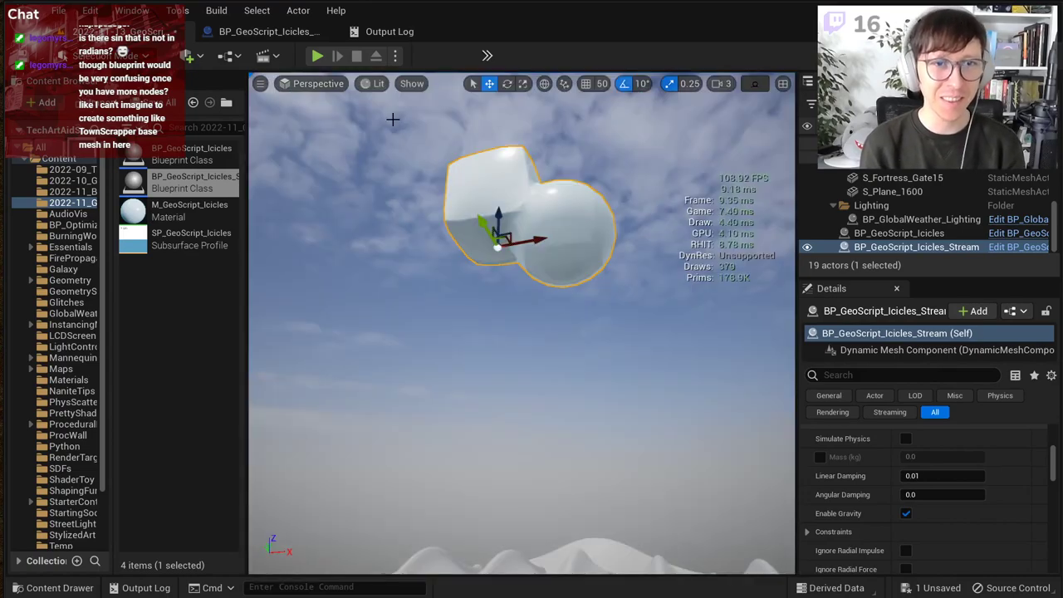
right_click_drag(440, 182, 468, 255)
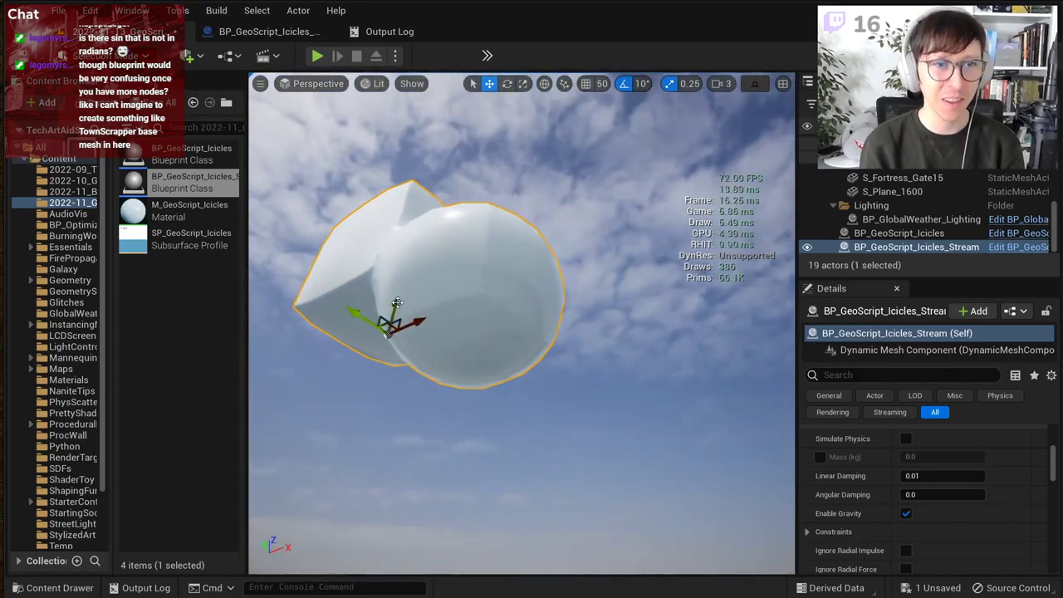
mouse_move(397, 302)
left_mouse_down()
mouse_move(362, 438)
mouse_move(397, 302)
left_mouse_up()
right_click_drag(397, 303, 461, 399)
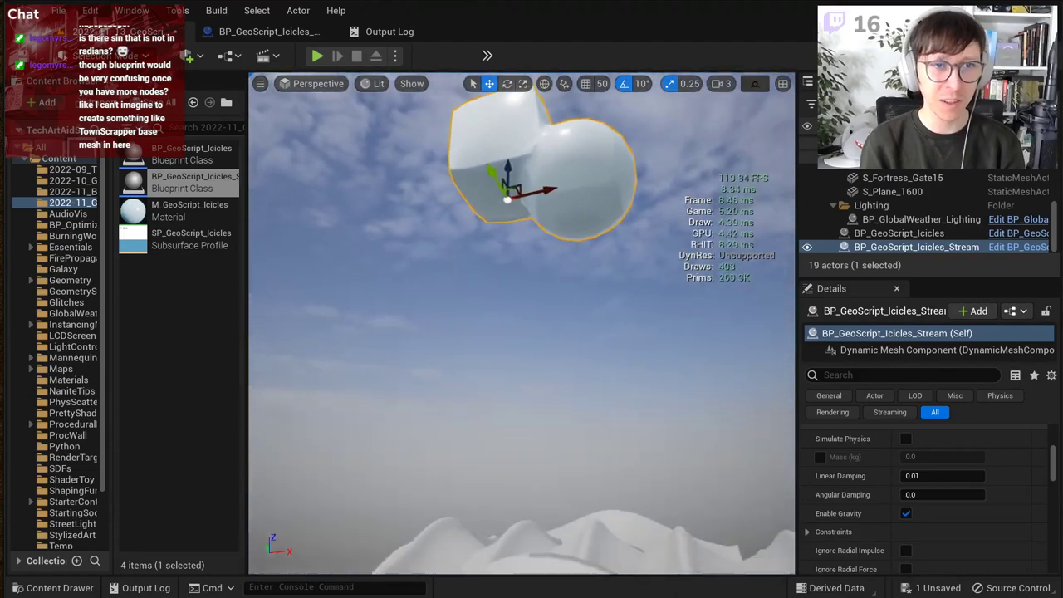
right_click_drag(462, 233, 459, 259)
left_click_drag(521, 164, 426, 450)
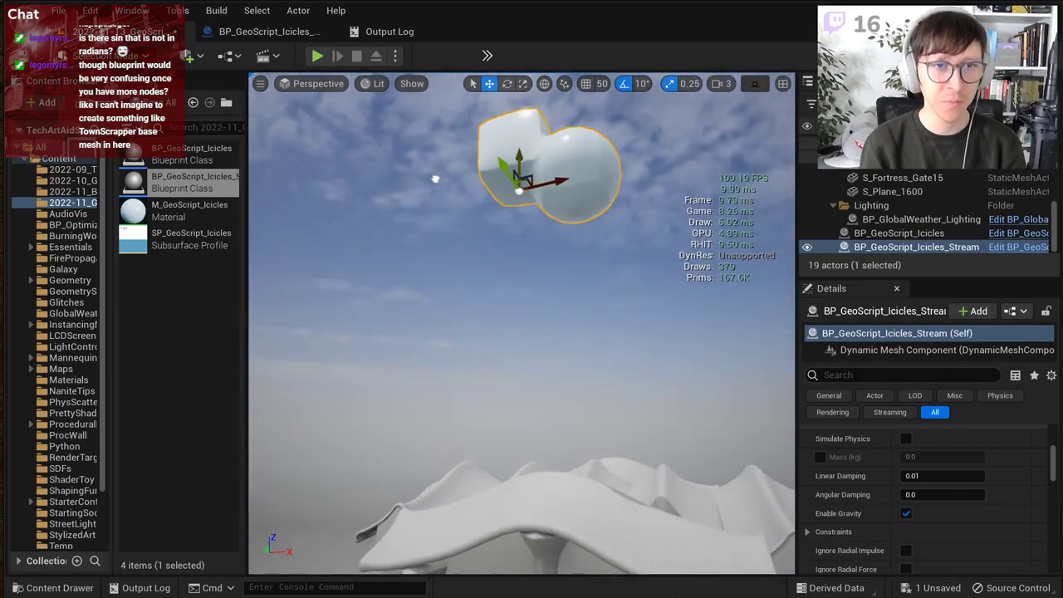
left_click_drag(404, 256, 404, 239)
Step: Examine the white draped mesh beneath the box and sphere actor in the level
right_click_drag(404, 239, 477, 166)
key("w")
right_click_drag(596, 276, 523, 324)
key("w")
left_click(374, 84)
key("s")
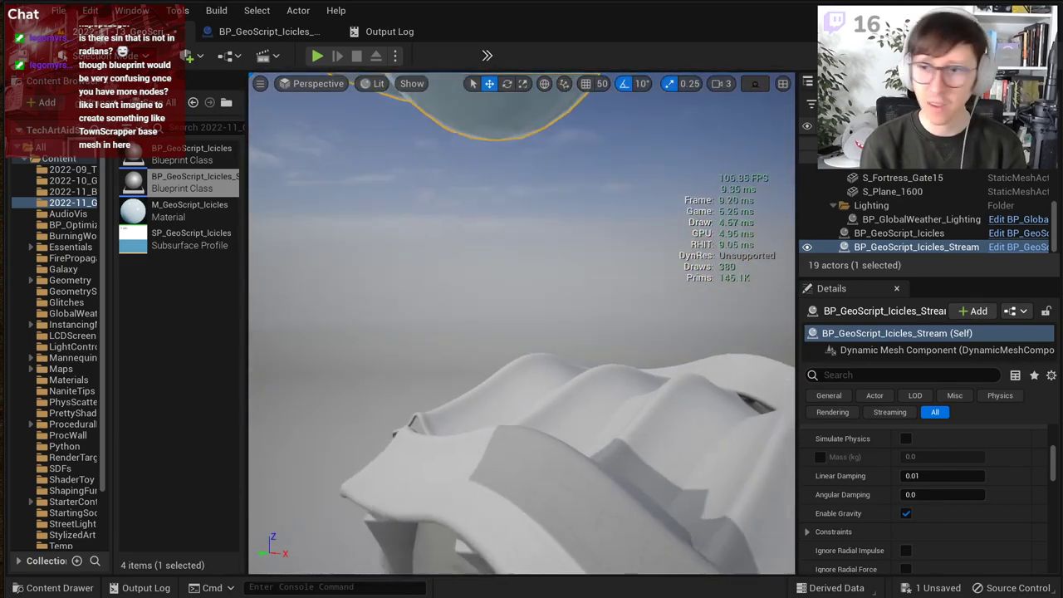
Step: Review the mesh-building node chain in the icicles stream blueprint's Event Graph and return to the level
right_click_drag(569, 186, 569, 186)
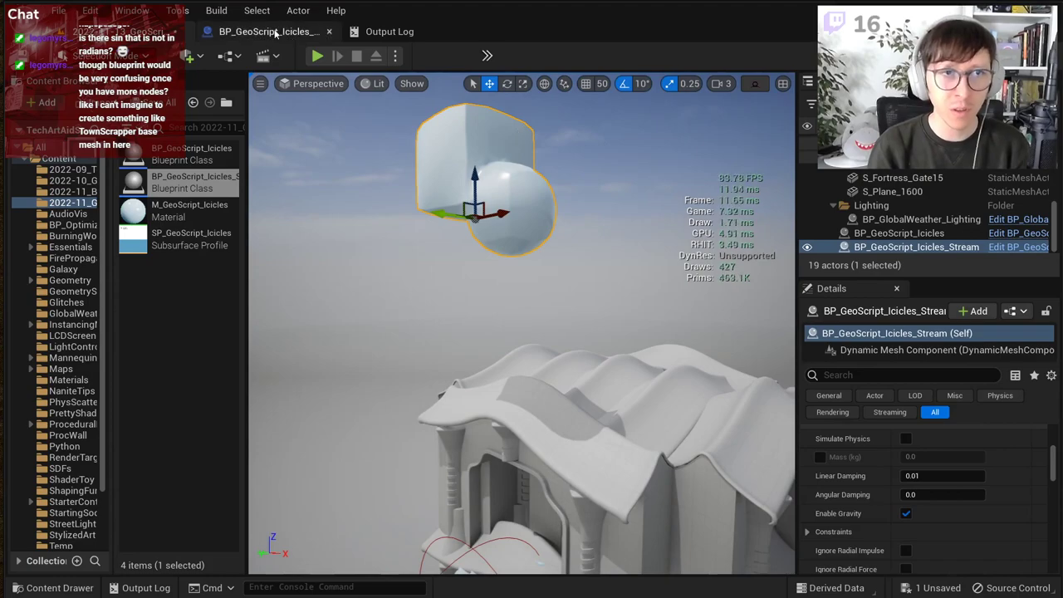
left_click(275, 33)
scroll(415, 358, "down", 7)
scroll(457, 371, "up", 2)
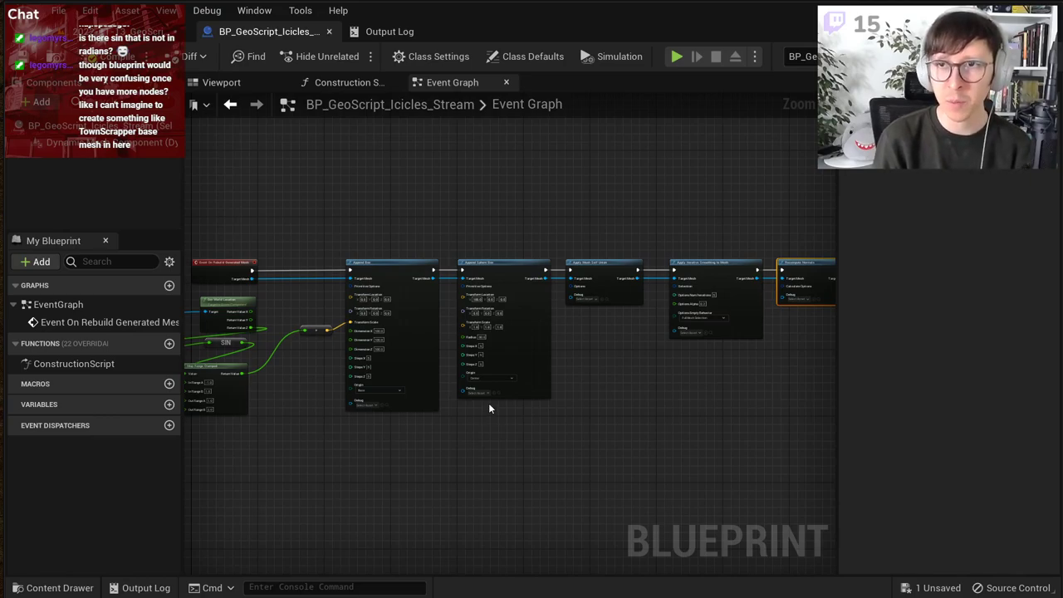
right_click_drag(489, 403, 545, 407)
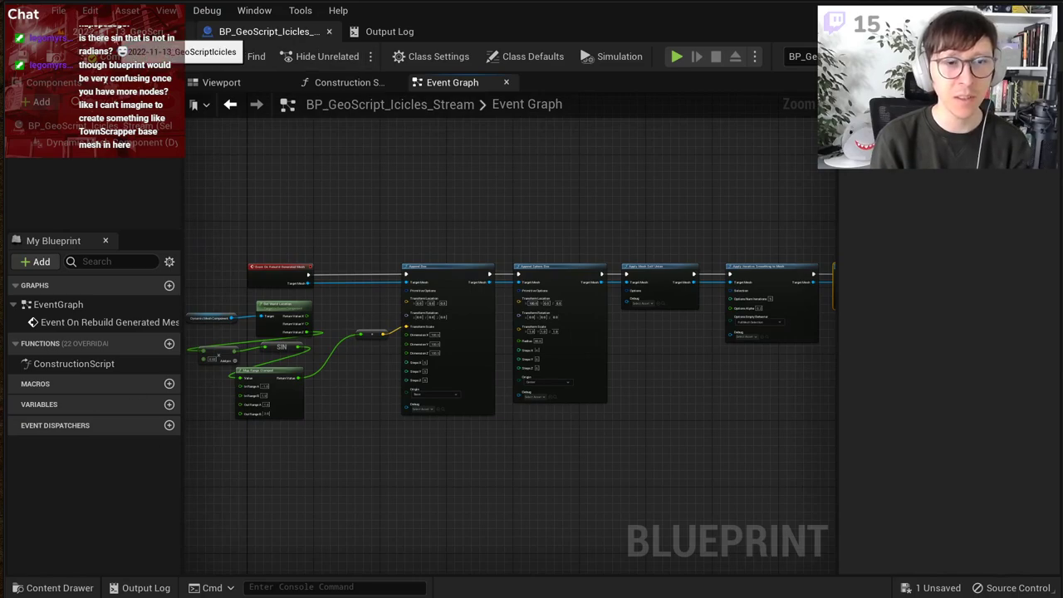
left_click(108, 33)
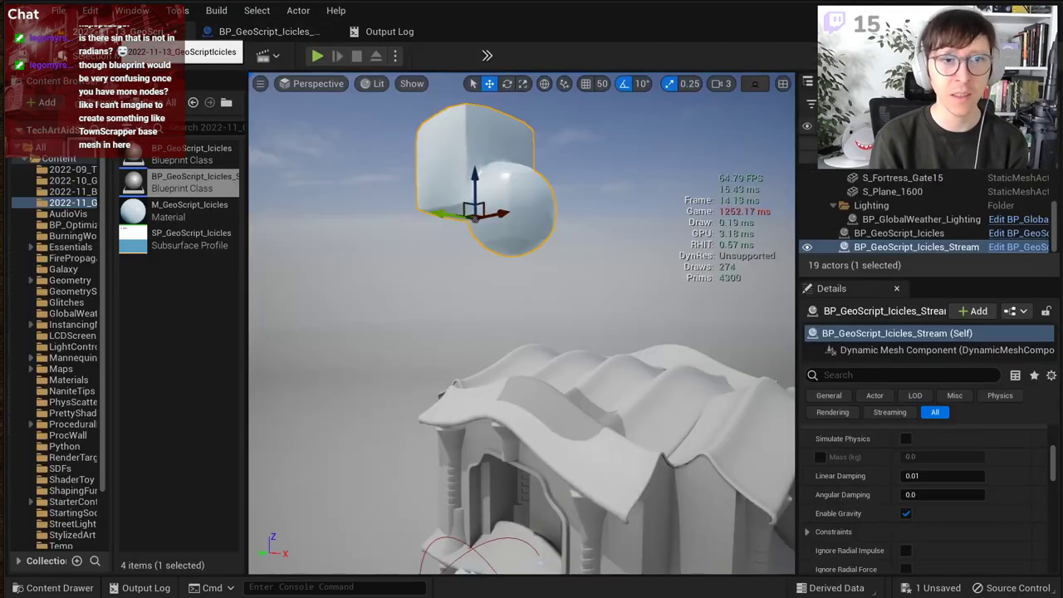
right_click_drag(465, 249, 465, 252)
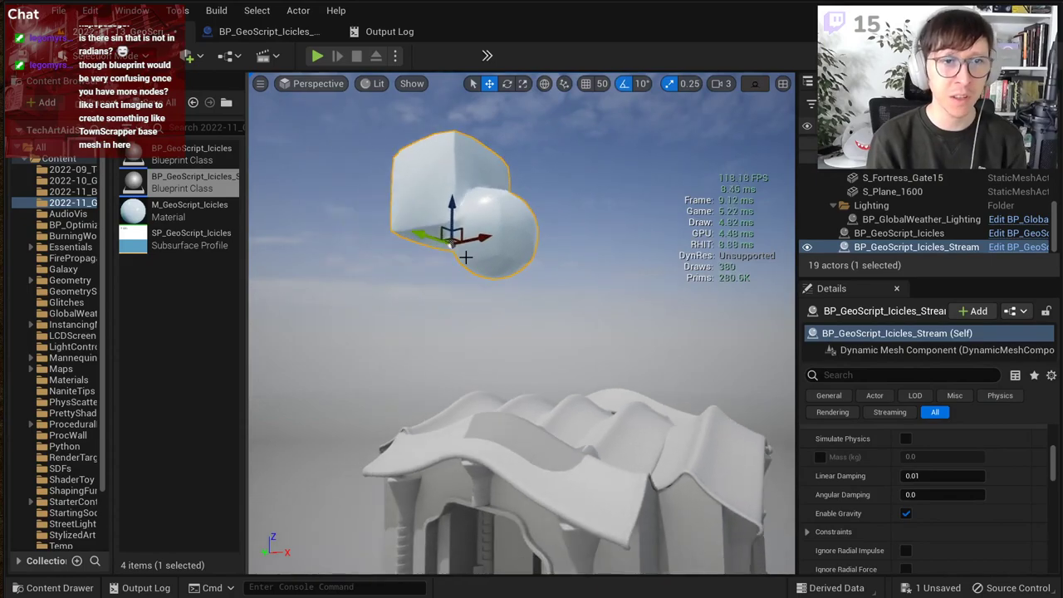
Step: Turn off the viewport statistics with the stat fps and stat unit console commands and save the level
key("grave")
key("Up")
key("Return")
key("grave")
type("s")
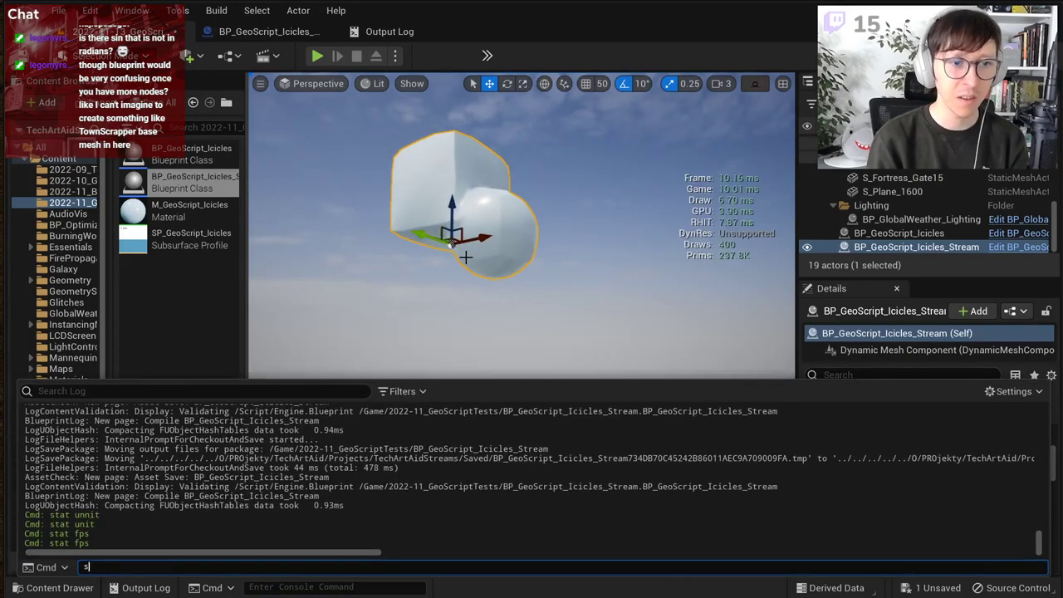
type("tat unit")
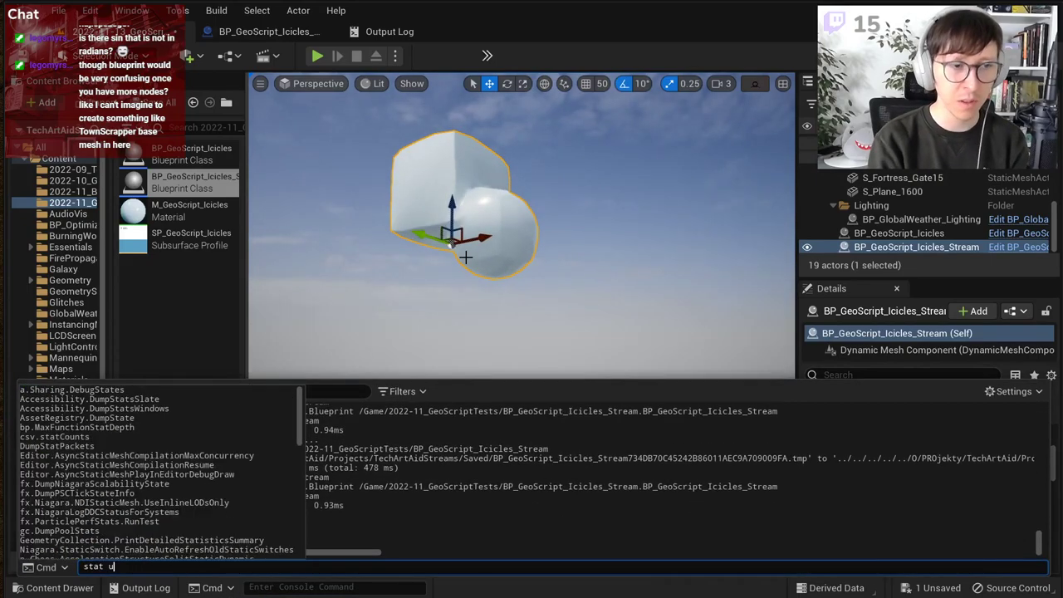
key("Return")
key("grave")
right_click_drag(570, 263, 570, 219)
mouse_move(507, 242)
right_mouse_down()
mouse_move(543, 220)
mouse_move(509, 247)
mouse_move(491, 283)
mouse_move(511, 247)
right_mouse_up()
key("ctrl+s")
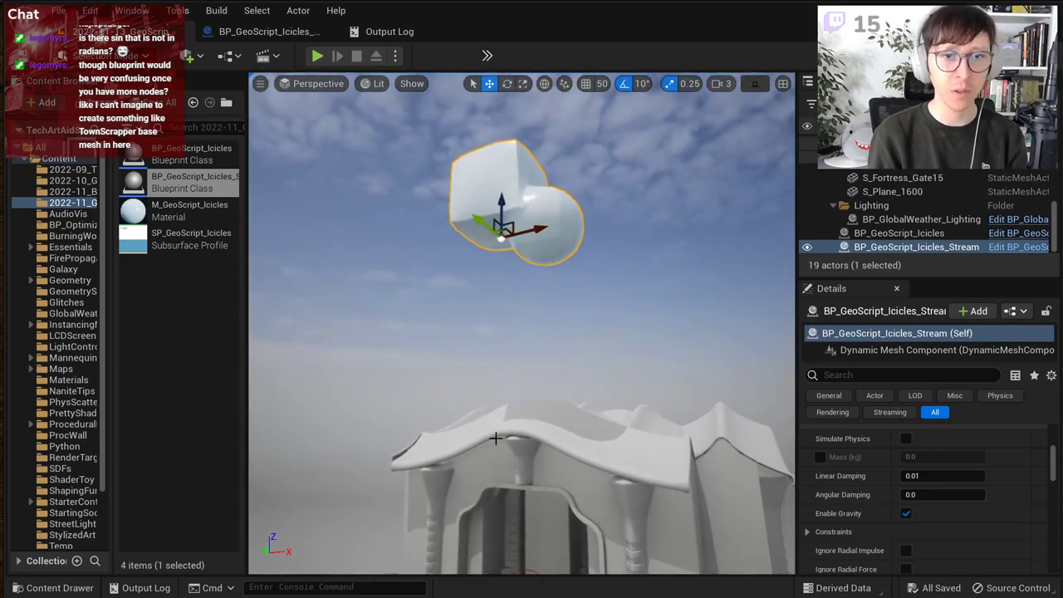
Step: Examine the building's roof and hanging icicles together with the box and sphere actor floating above them
right_click_drag(573, 367, 580, 417)
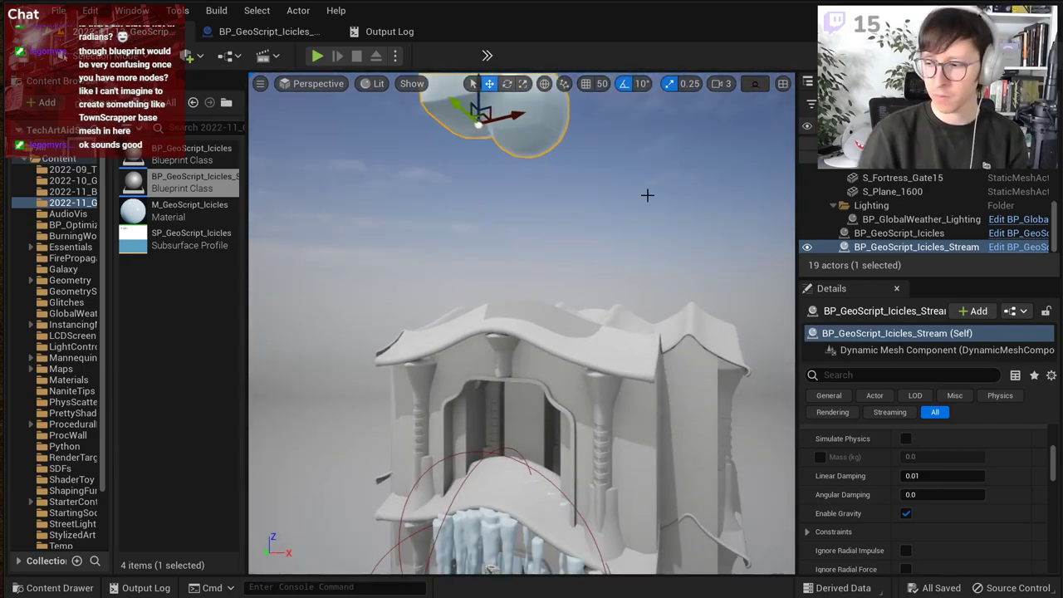
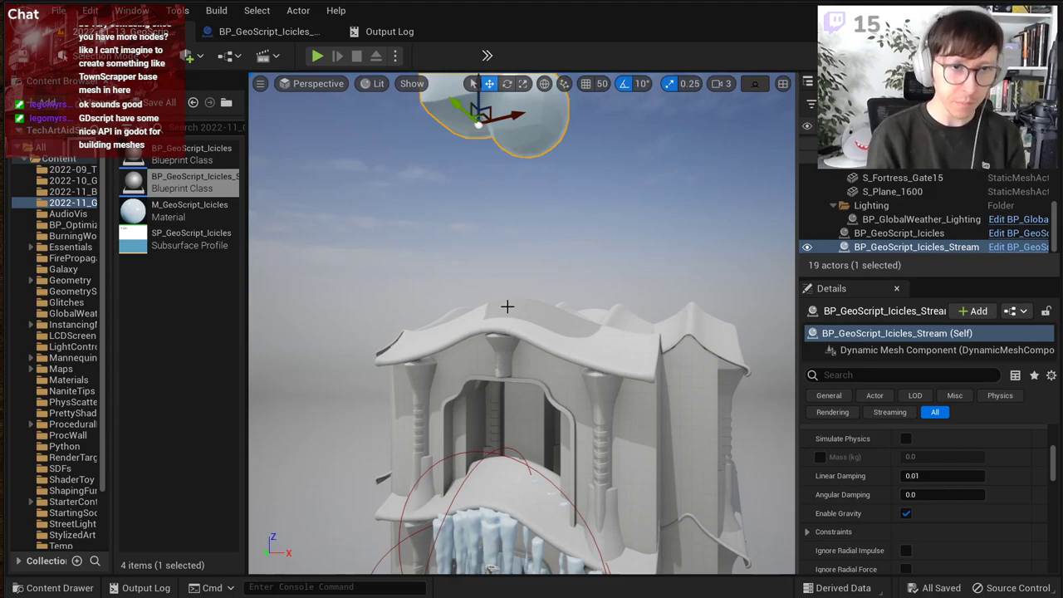
right_click_drag(557, 289, 569, 349)
key("s")
right_click_drag(623, 213, 619, 141)
left_click_drag(459, 250, 503, 251)
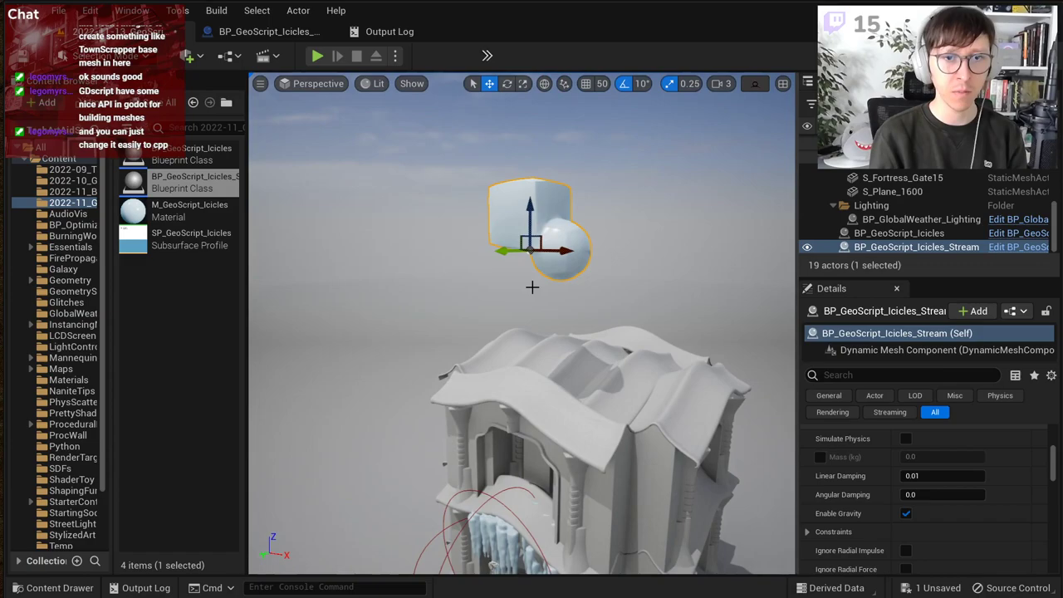
right_click_drag(685, 356, 716, 378)
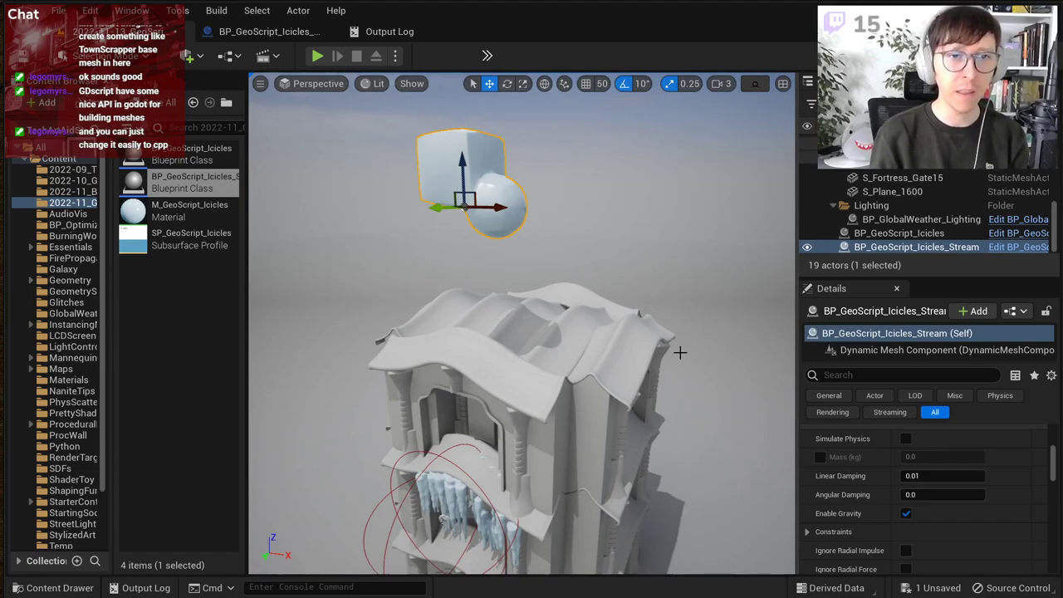
right_click_drag(680, 352, 639, 343)
key("w")
right_click_drag(577, 379, 604, 428)
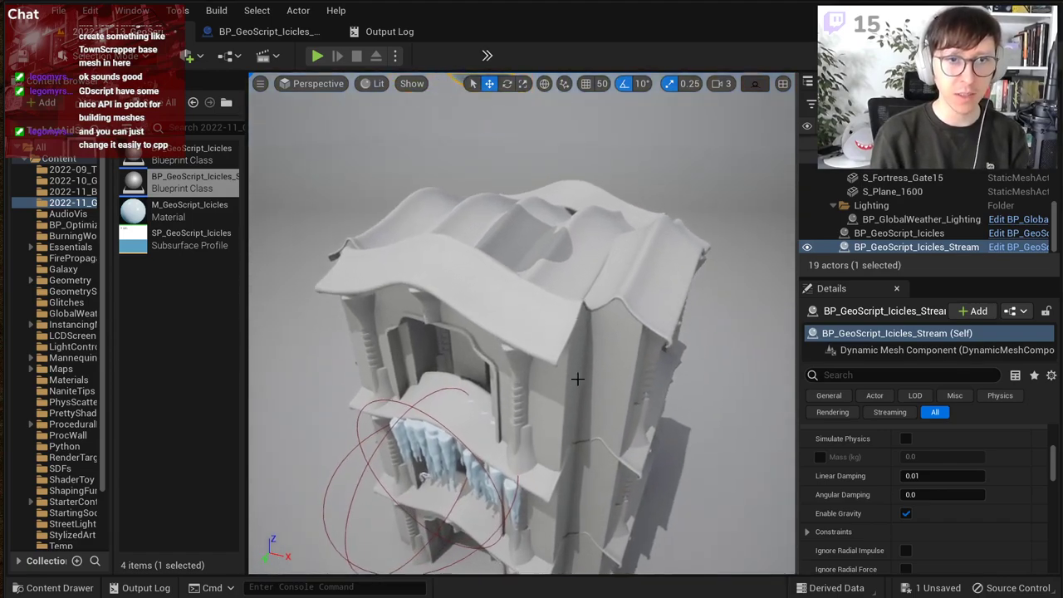
key("s")
right_click_drag(397, 158, 389, 161)
key("e")
key("w")
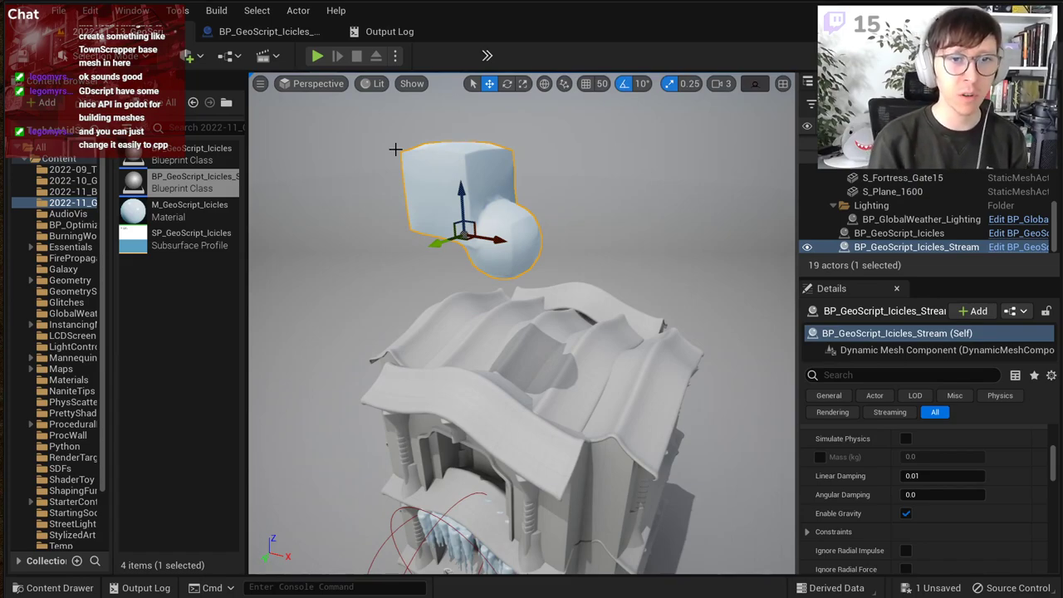
key("s")
right_click_drag(463, 189, 464, 185)
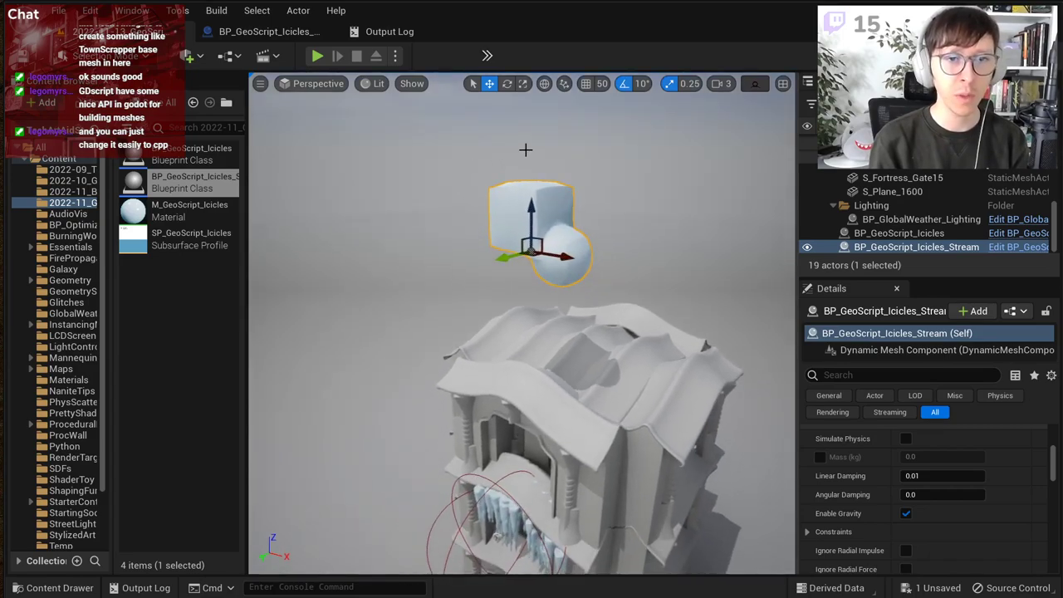
scroll(526, 149, "up", 3)
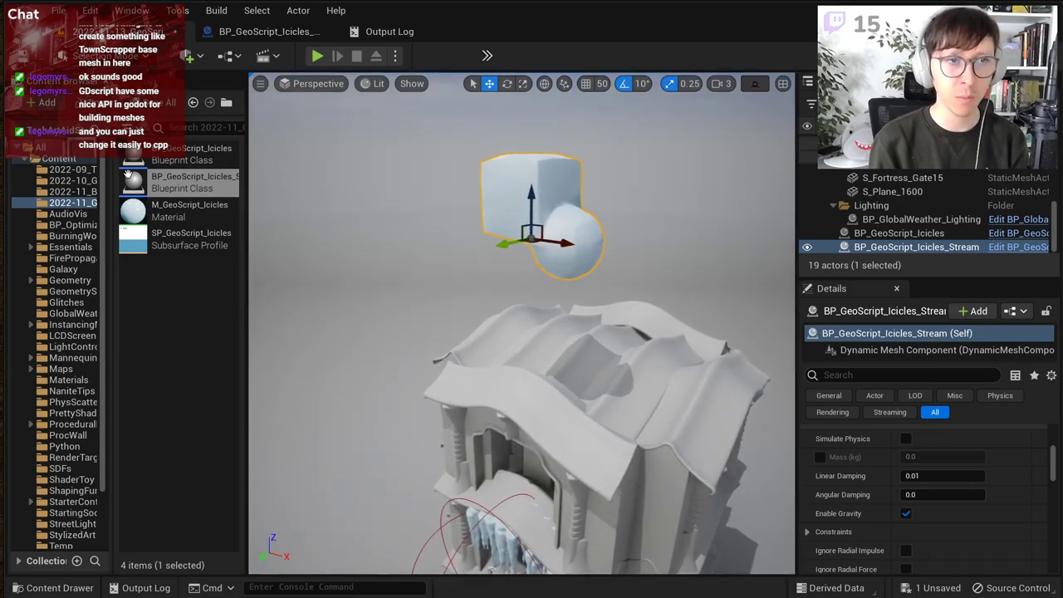
Step: Replace the stream actor in the level with a fresh BP_GeoScript_Icicles_Stream instance on the building's roof
key("Delete")
left_click_drag(206, 183, 541, 379)
left_click_drag(542, 342, 546, 304)
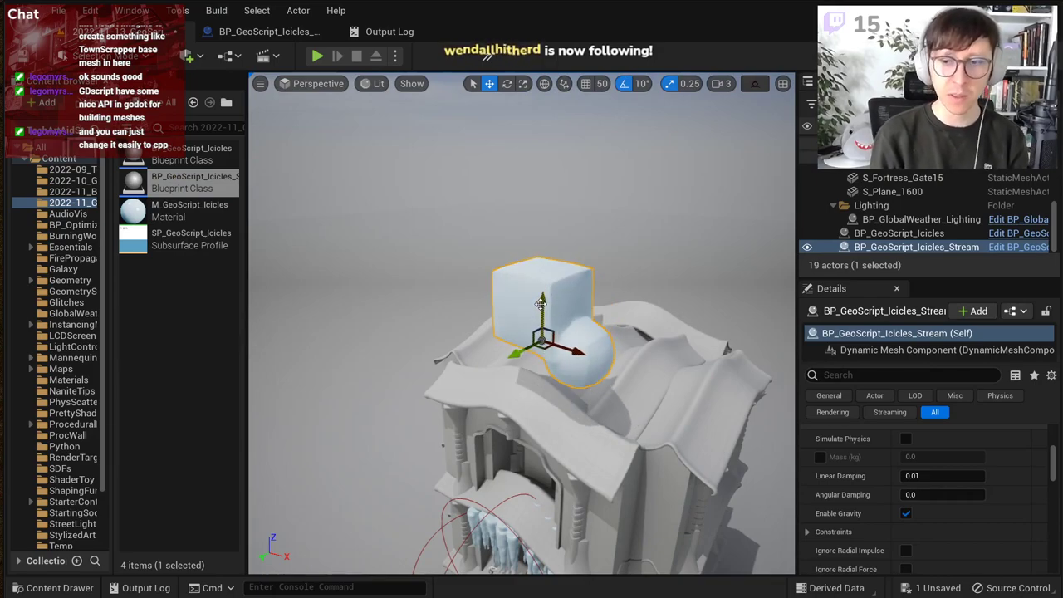
Step: Move the new stream actor around the roof and raise it so that it floats above the building
key("w")
right_click_drag(540, 304, 545, 290)
left_click_drag(536, 330, 492, 322)
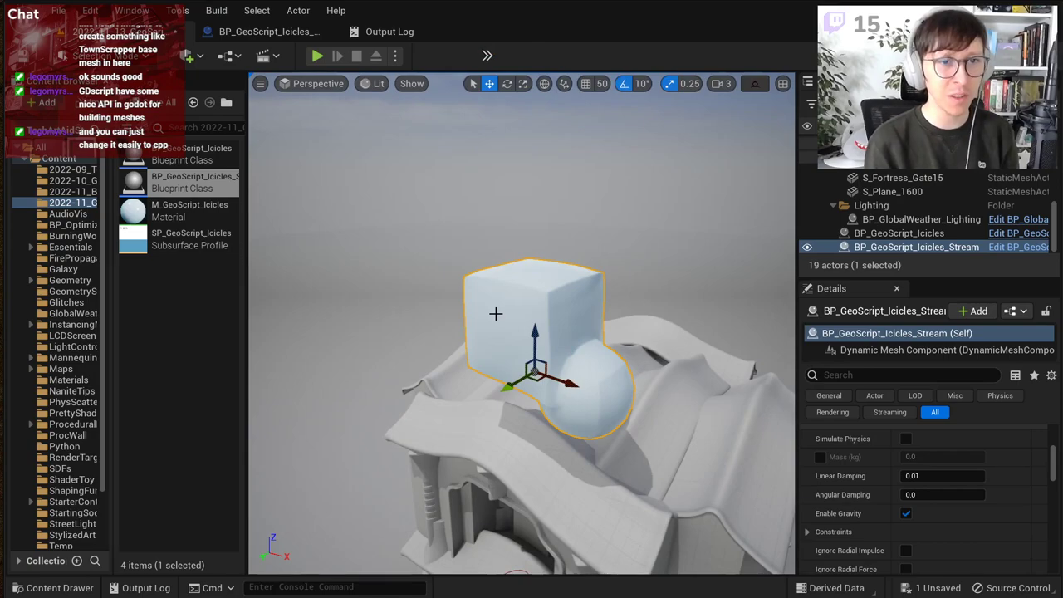
right_click_drag(585, 310, 585, 310)
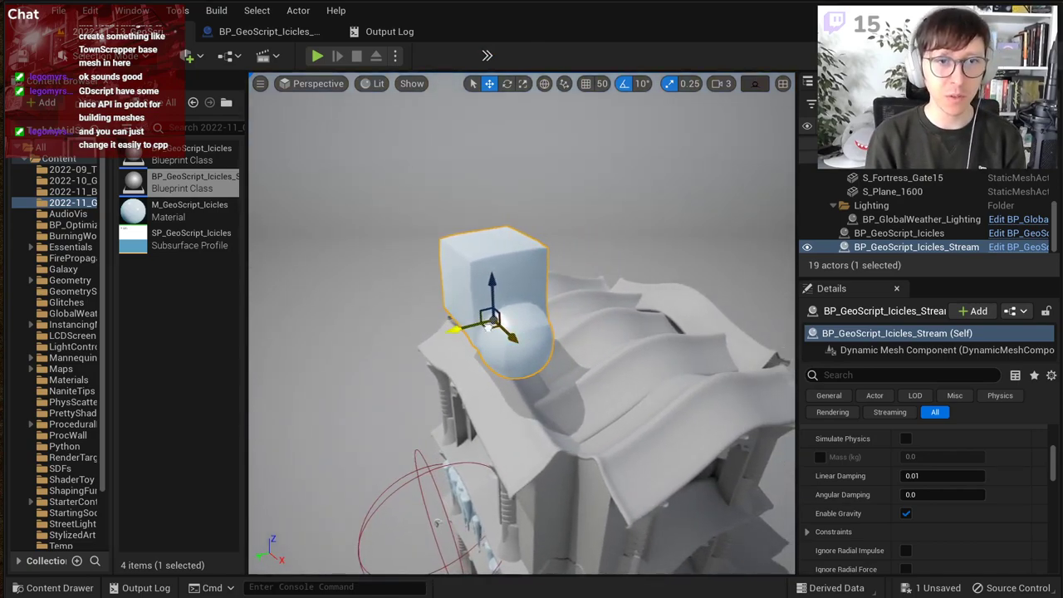
mouse_move(488, 326)
left_mouse_down()
mouse_move(469, 425)
mouse_move(692, 358)
mouse_move(589, 263)
mouse_move(667, 412)
mouse_move(503, 304)
mouse_move(498, 439)
mouse_move(491, 347)
left_mouse_up()
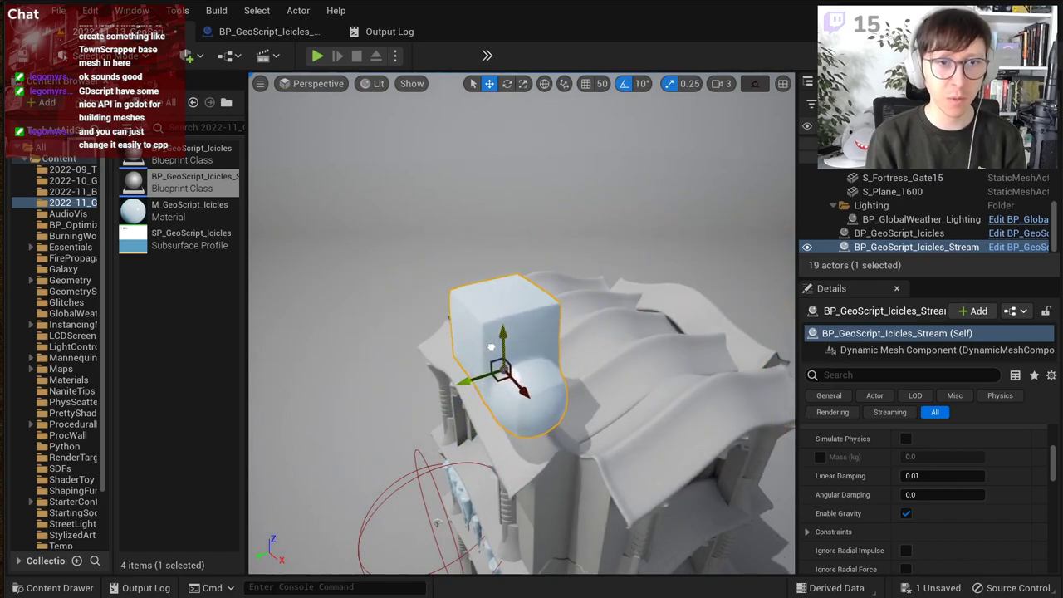
right_click_drag(484, 345, 502, 344)
left_click_drag(473, 339, 460, 174)
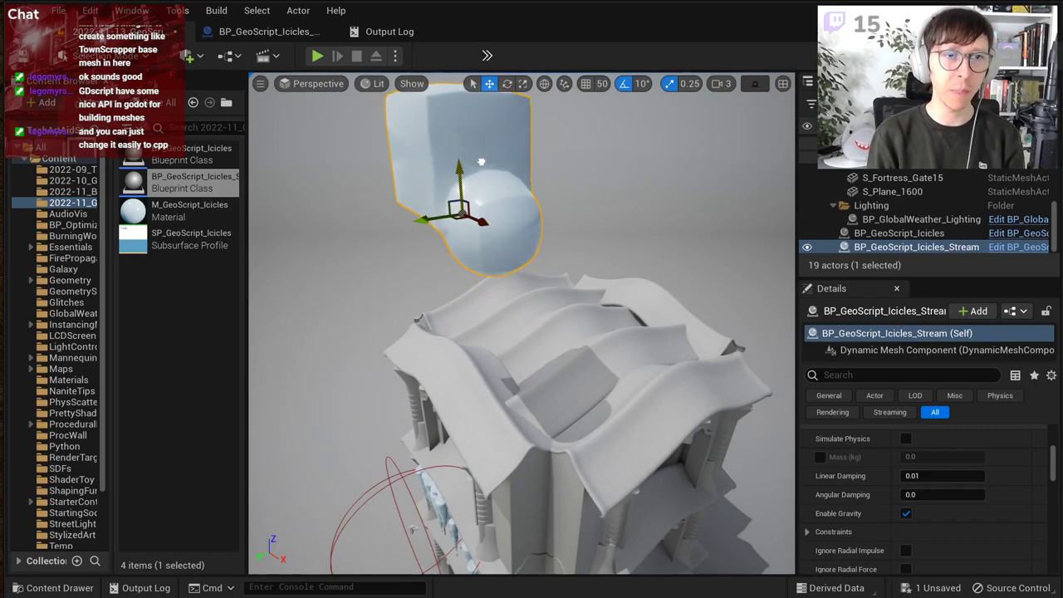
right_click_drag(465, 173, 428, 148)
left_click_drag(524, 269, 583, 214)
left_click_drag(539, 252, 554, 249)
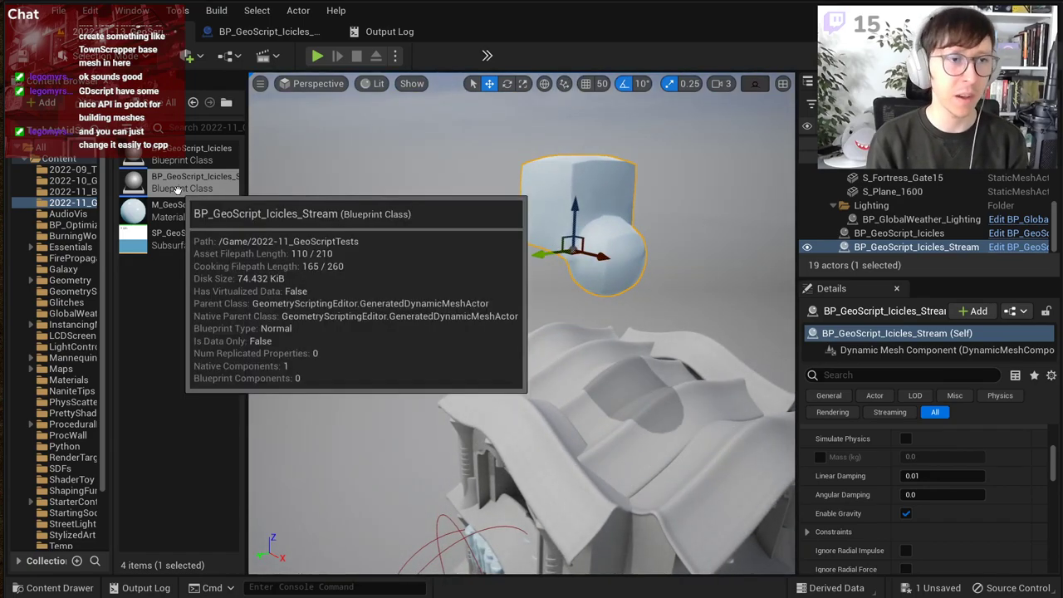
Step: Open the BP_GeoScript_Icicles_Stream graph and move Event On Rebuild Generated Mesh away from Append Box to make room
double_click(178, 189)
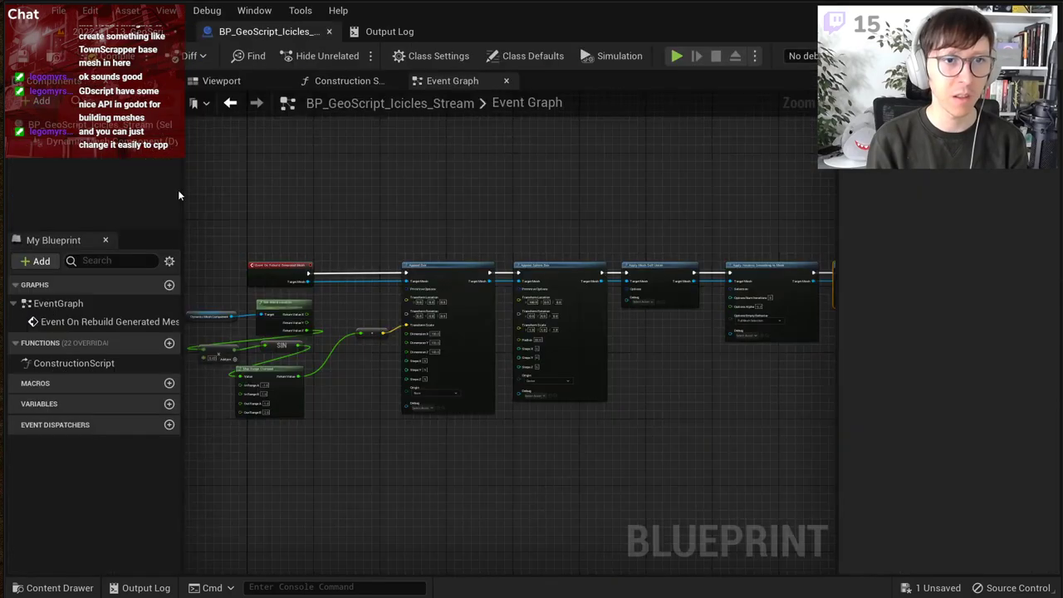
scroll(459, 216, "down", 1)
right_click_drag(405, 213, 506, 291)
scroll(506, 291, "up", 2)
scroll(506, 295, "up", 1)
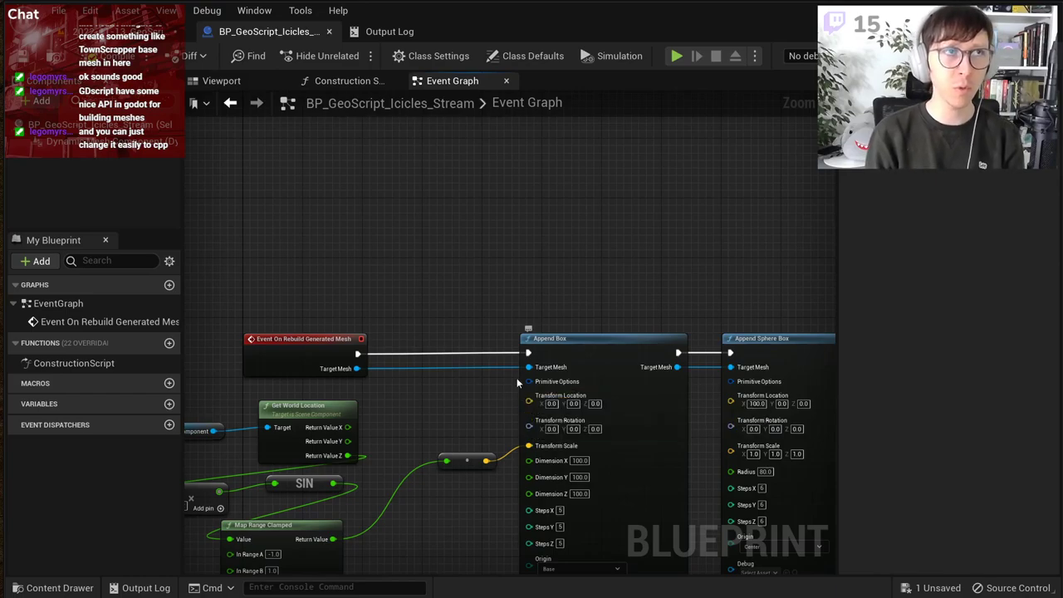
right_click_drag(456, 260, 519, 323)
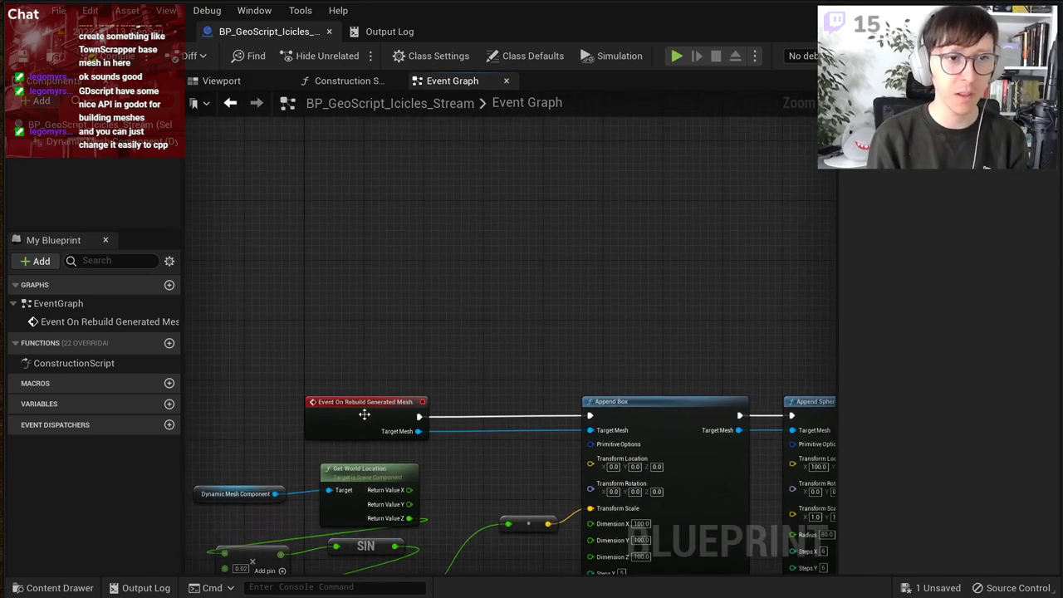
left_click_drag(365, 414, 260, 264)
Step: Add a Line Trace By Channel node between the rebuild event and Append Box
left_click(400, 244)
right_click(403, 238)
type("tranc")
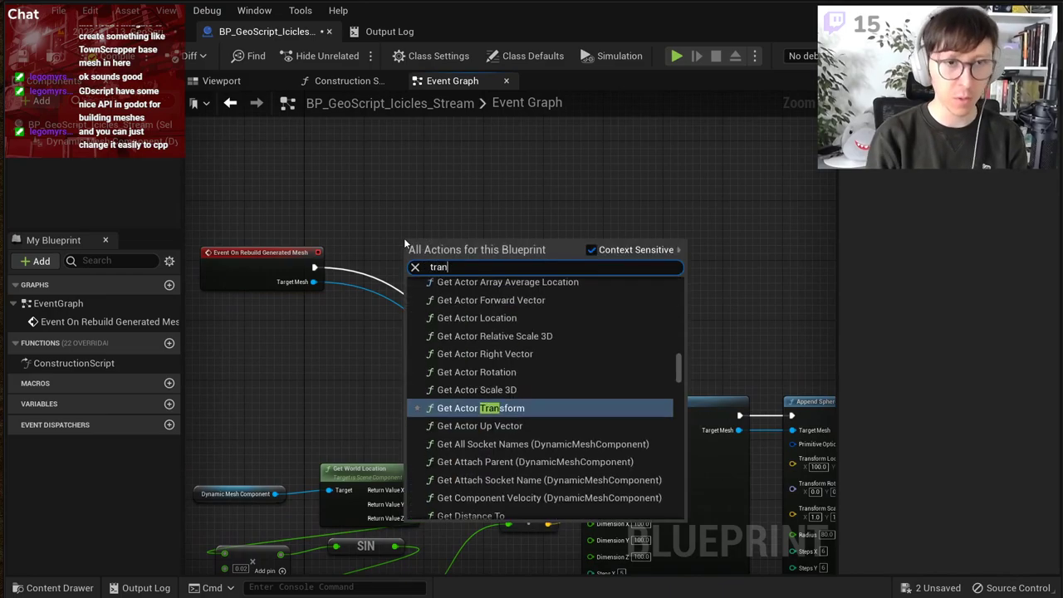
key("BackSpace")
key("BackSpace")
type("ce line")
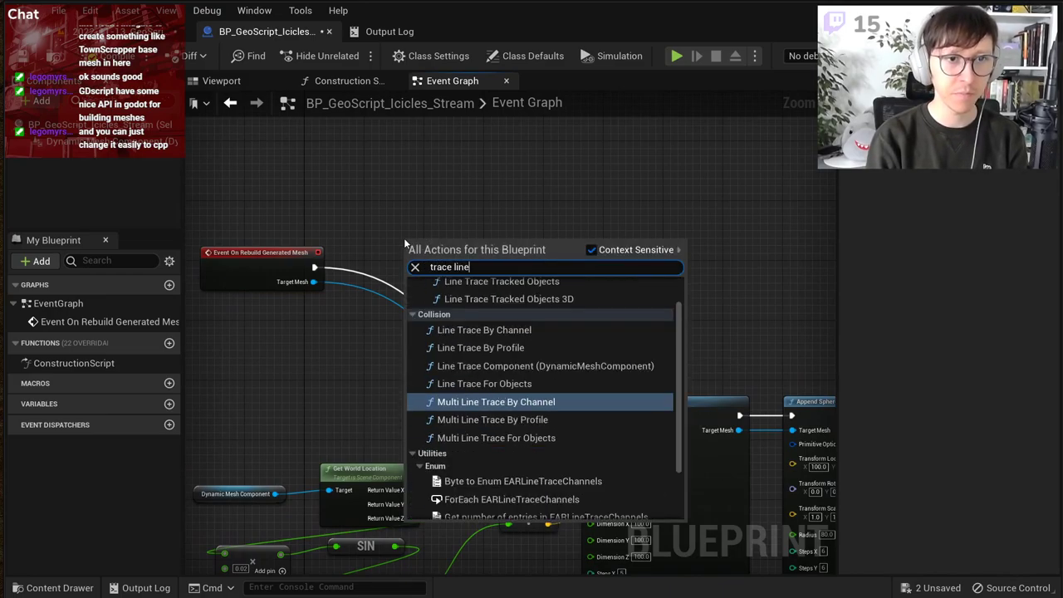
left_click(530, 333)
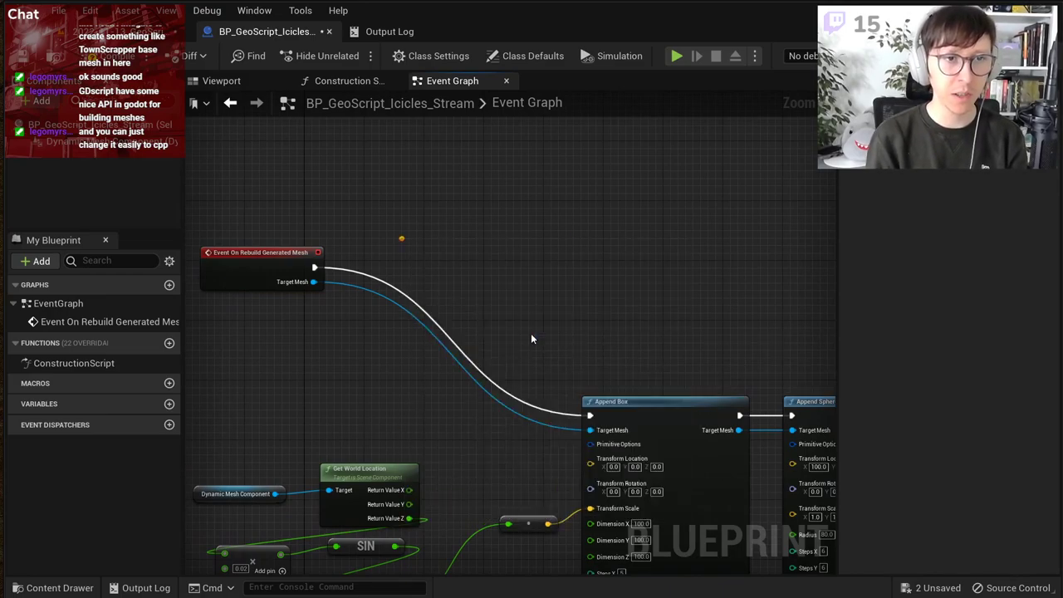
scroll(504, 284, "up", 3)
left_click_drag(491, 237, 620, 176)
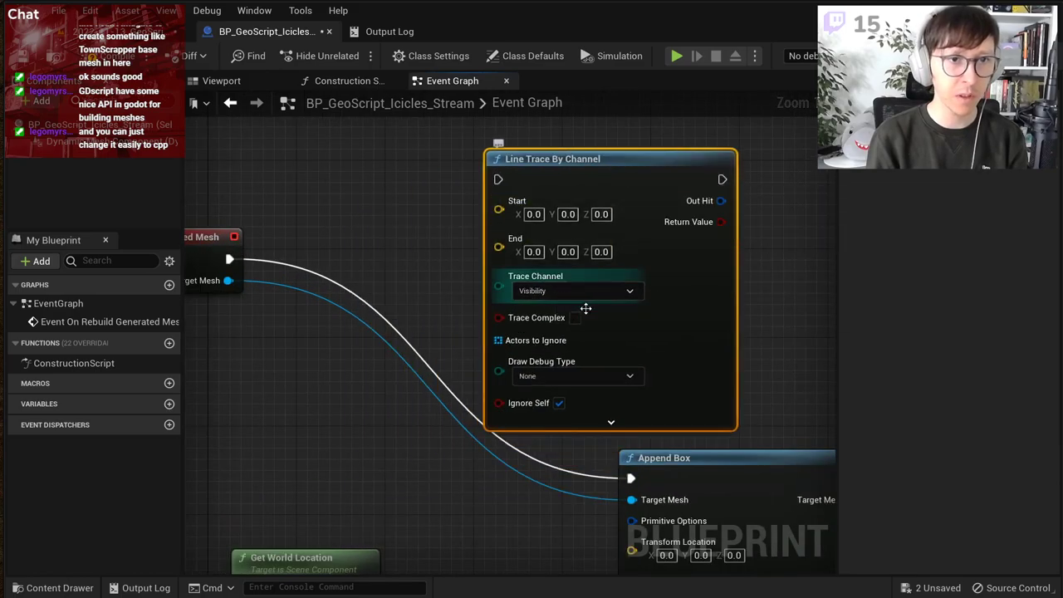
Step: Add a Dynamic Mesh Component reference with a Get World Location node and arrange both above the rebuild event
mouse_move(574, 408)
right_mouse_down()
mouse_move(721, 415)
mouse_move(756, 469)
right_mouse_up()
left_click_drag(51, 143, 371, 193)
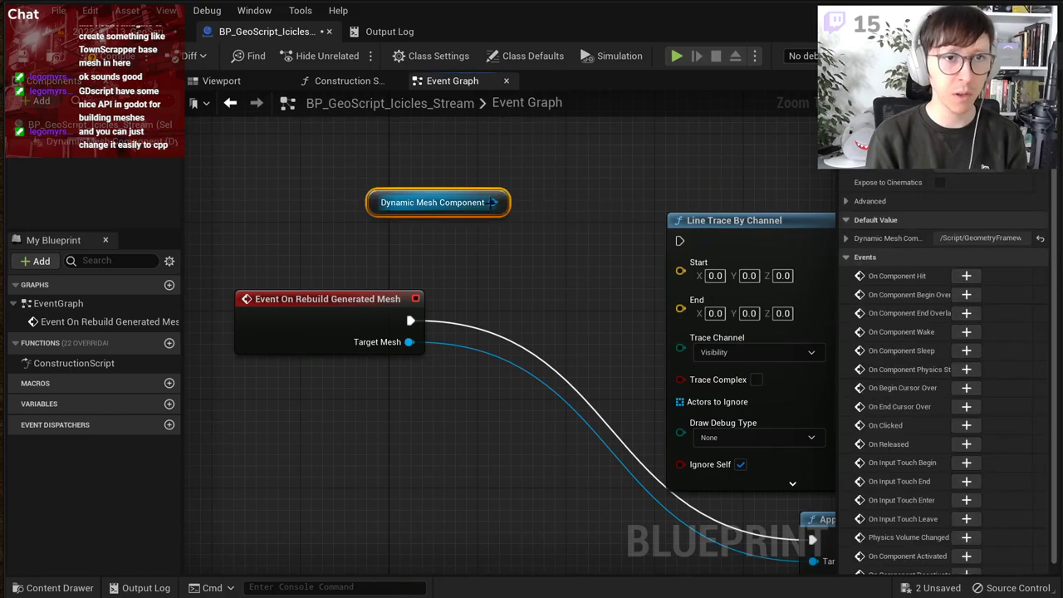
left_click_drag(493, 202, 530, 214)
type("world")
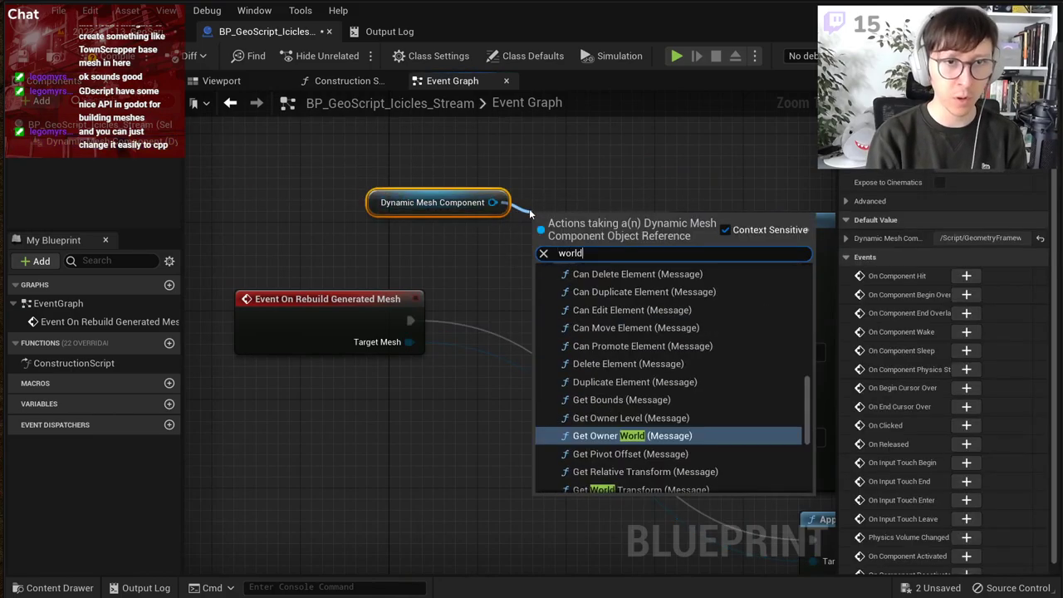
type(" tra")
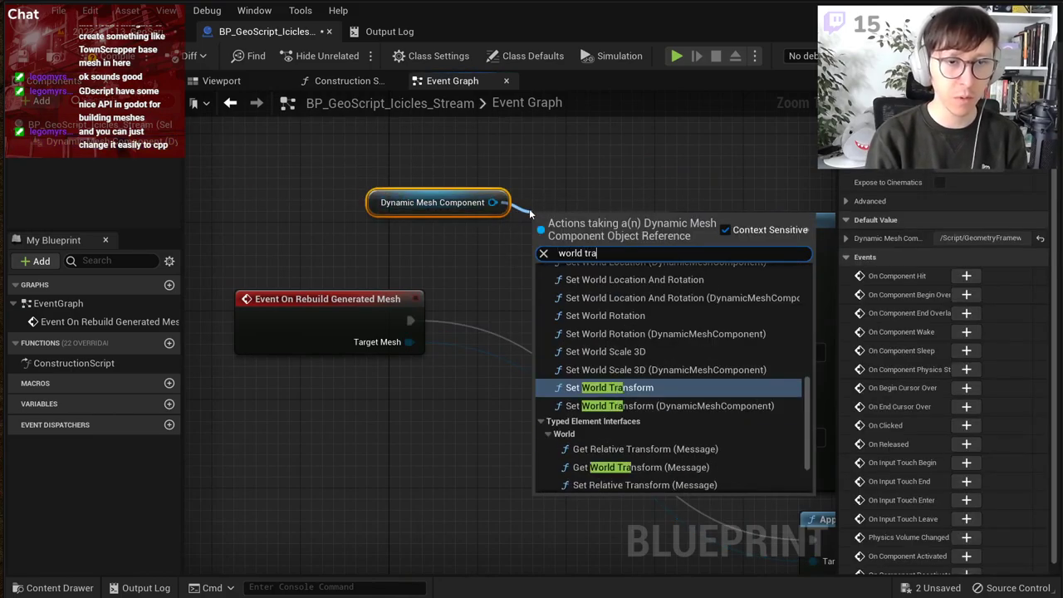
key("ctrl+a")
type("get world loc")
key("Return")
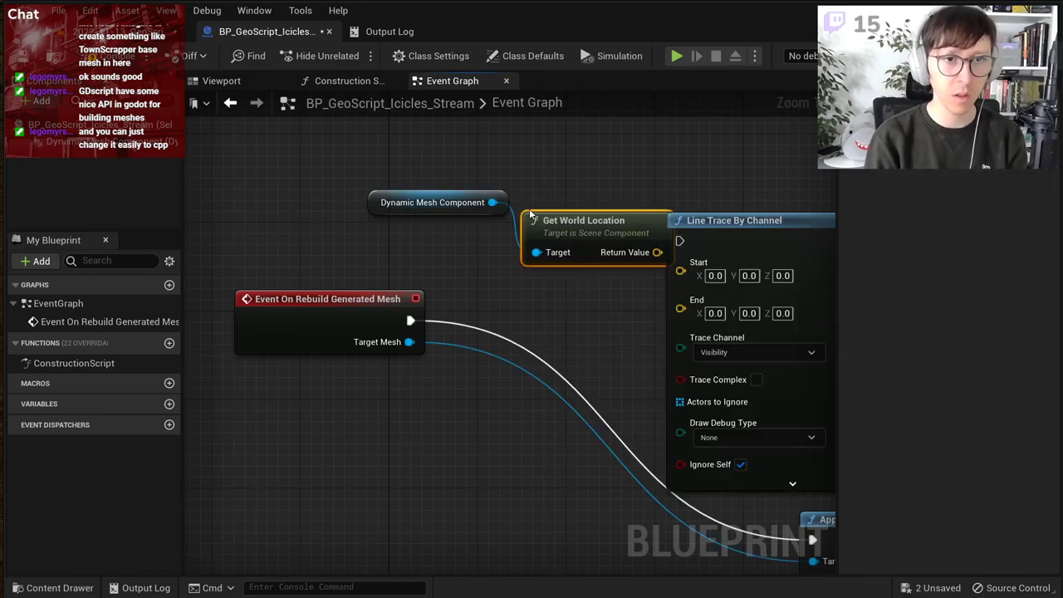
left_click_drag(585, 217, 582, 162)
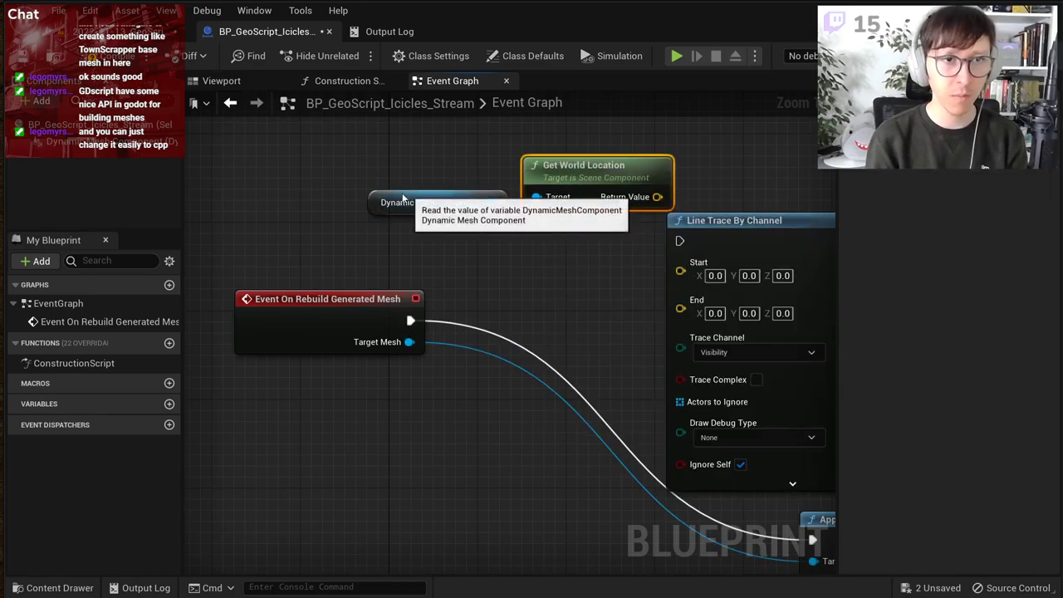
left_click_drag(403, 198, 237, 187)
Step: Connect Get World Location to the line trace's Start and to a new vector Add node with a Z value of -10000
mouse_move(627, 171)
left_mouse_down()
mouse_move(471, 148)
mouse_move(690, 264)
mouse_move(501, 199)
mouse_move(522, 216)
mouse_move(528, 249)
left_mouse_up()
scroll(501, 199, "down", 1)
type("+")
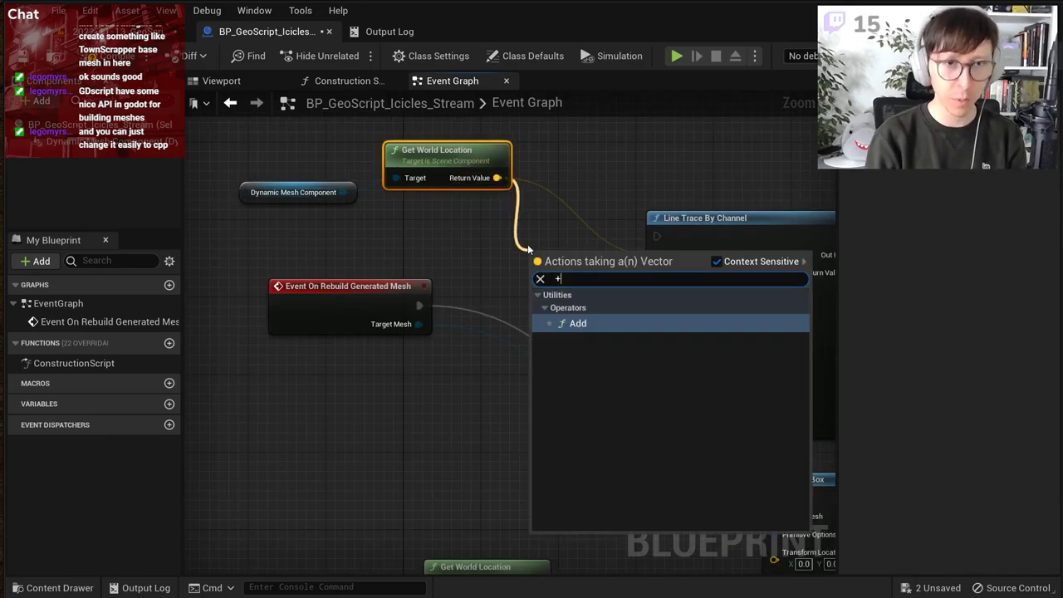
key("Return")
scroll(720, 258, "up", 1)
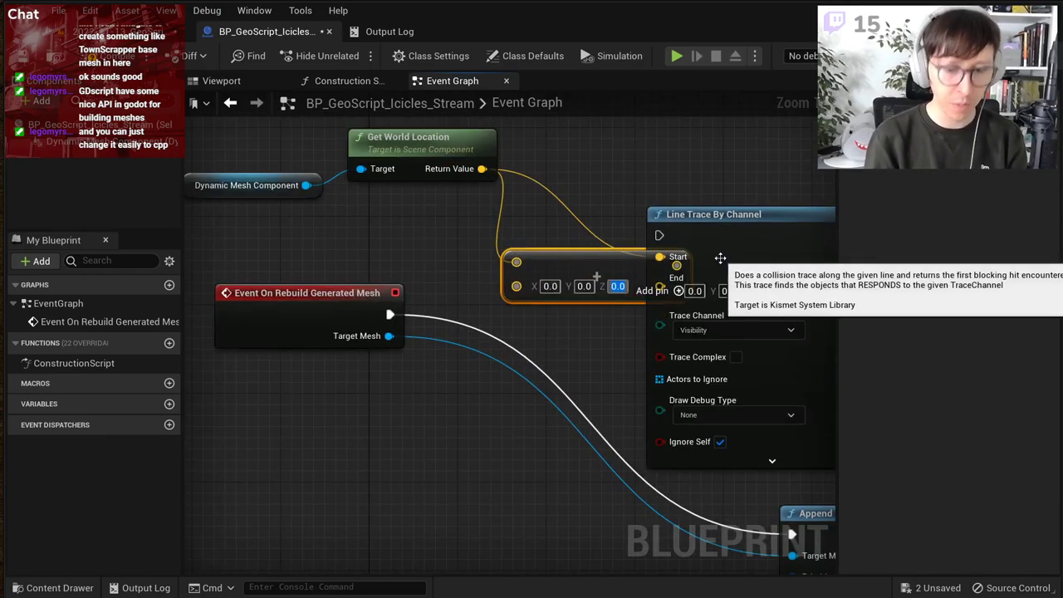
type("-10000")
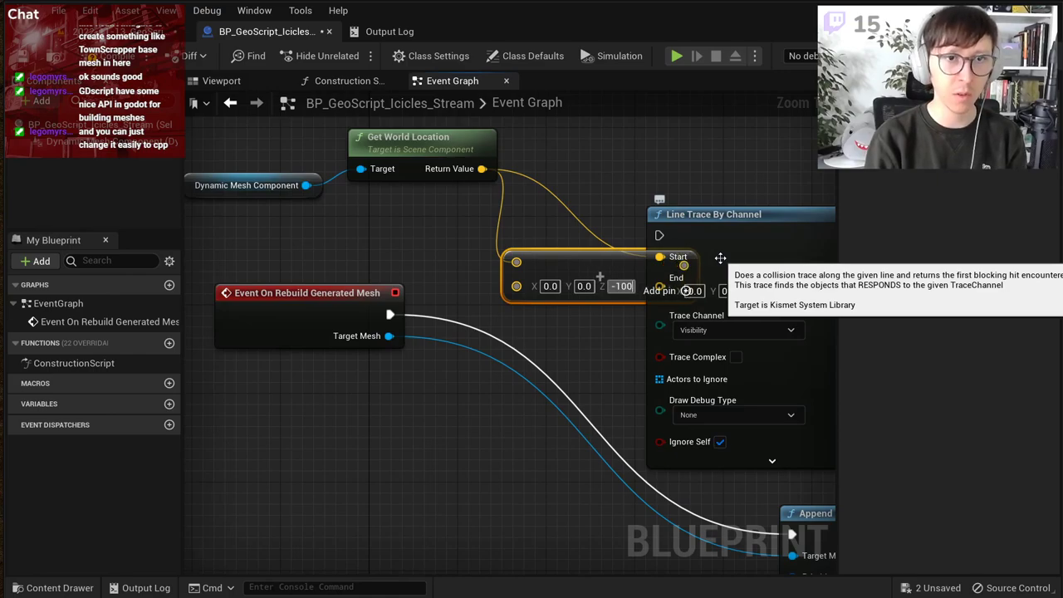
key("Return")
Step: Move Line Trace By Channel away from the Add node, wire the offset vector into End, and run the trace from the rebuild event
left_click_drag(761, 223, 819, 202)
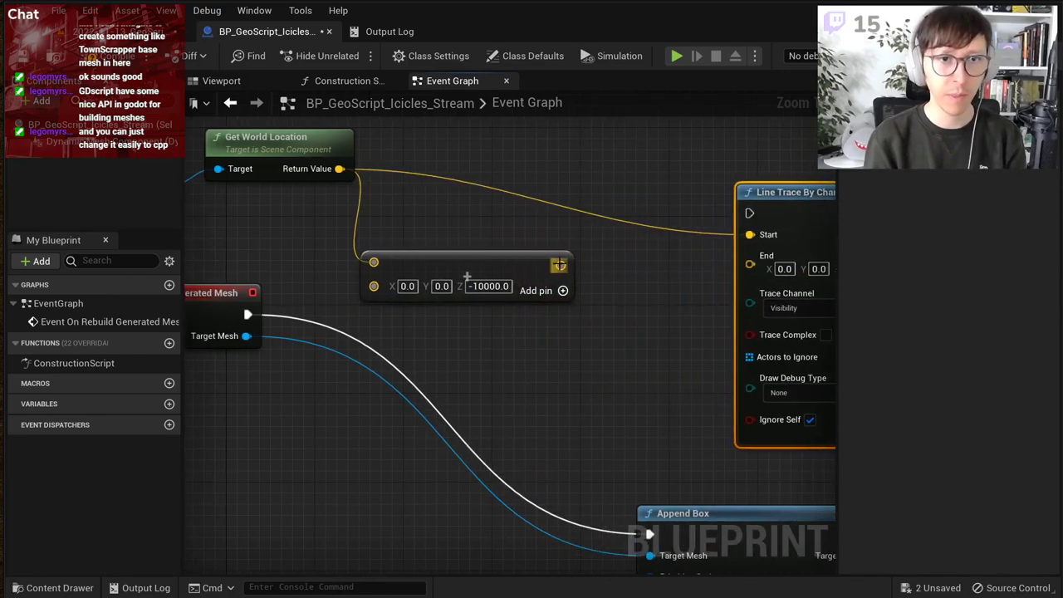
left_click_drag(558, 264, 750, 264)
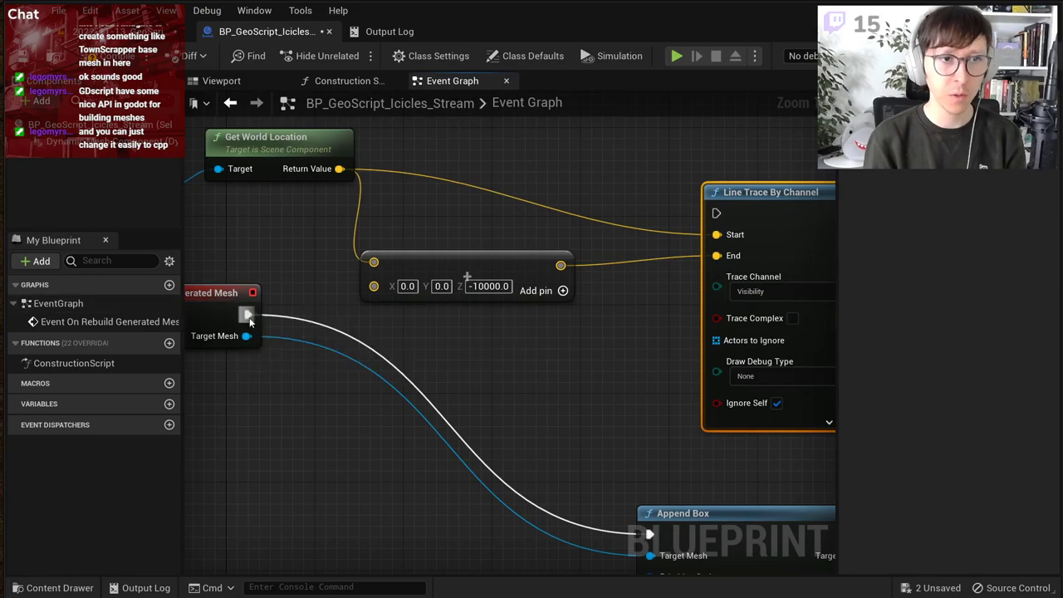
left_click_drag(247, 316, 716, 214)
Step: Set the line trace's Draw Debug Type to For One Frame
scroll(647, 270, "down", 2)
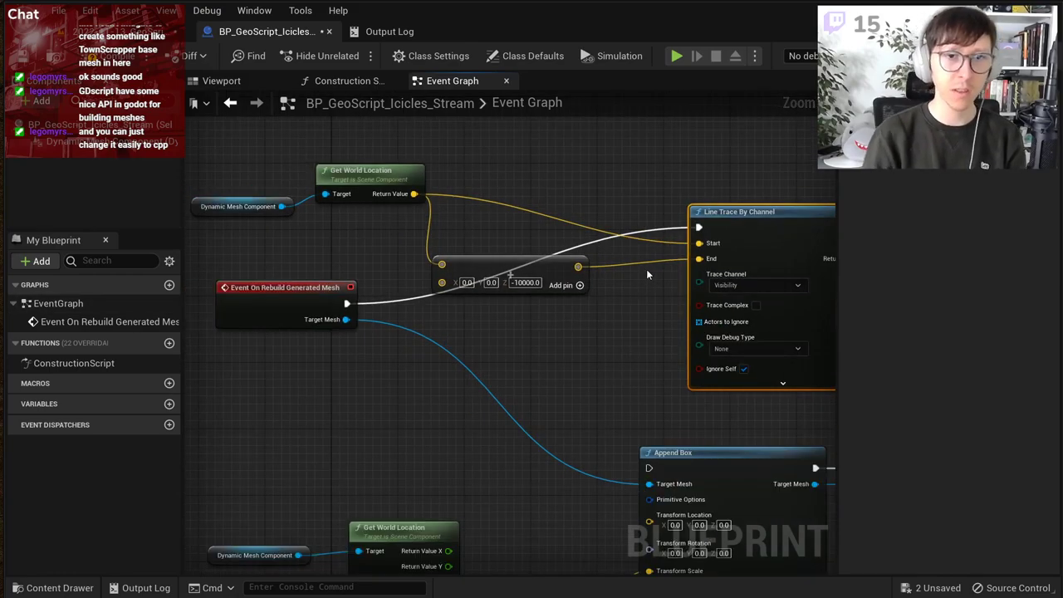
left_click(754, 349)
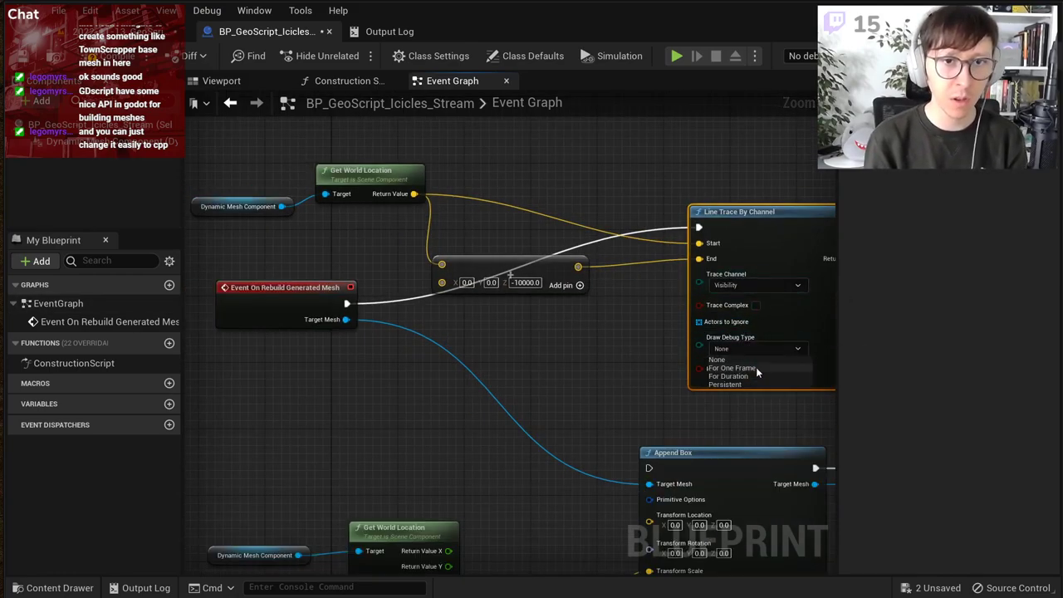
left_click(756, 367)
Step: Add a Branch node after the line trace, driven by the trace's Return Value
right_click_drag(783, 385, 446, 358)
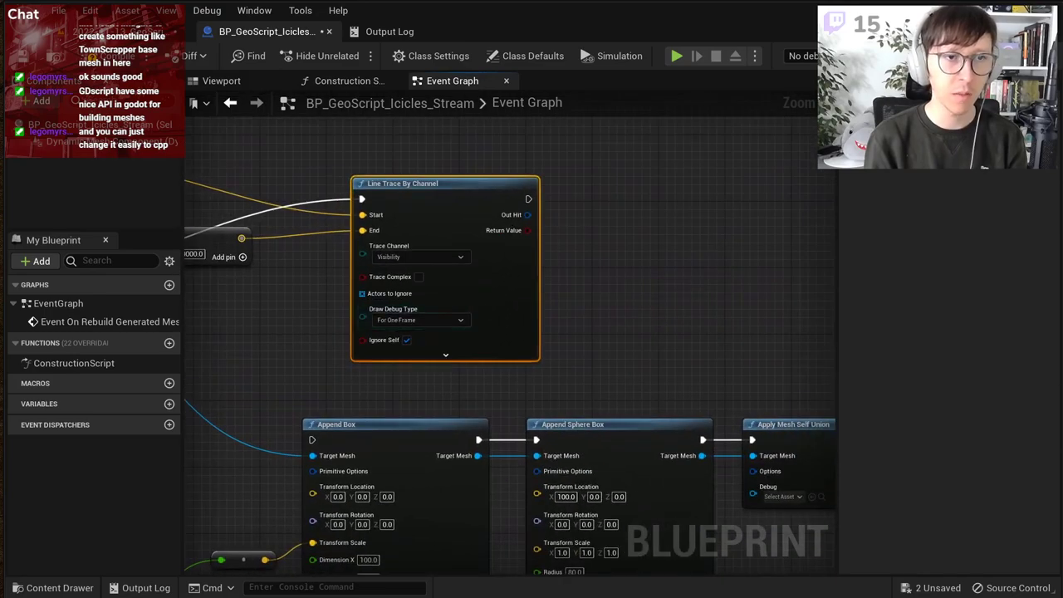
right_click_drag(611, 197, 674, 179)
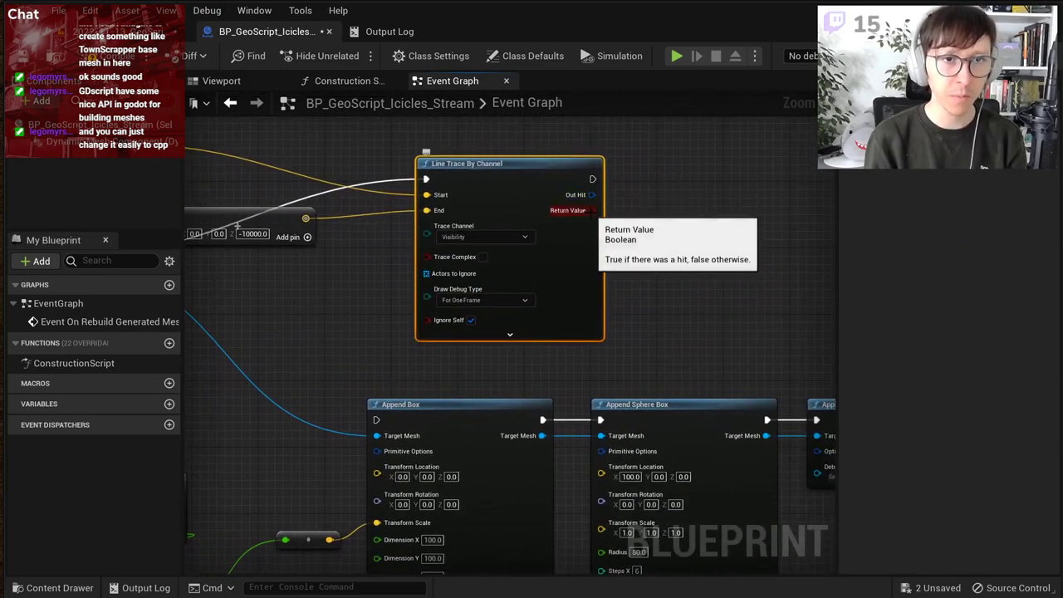
left_click_drag(592, 210, 652, 199)
type("br")
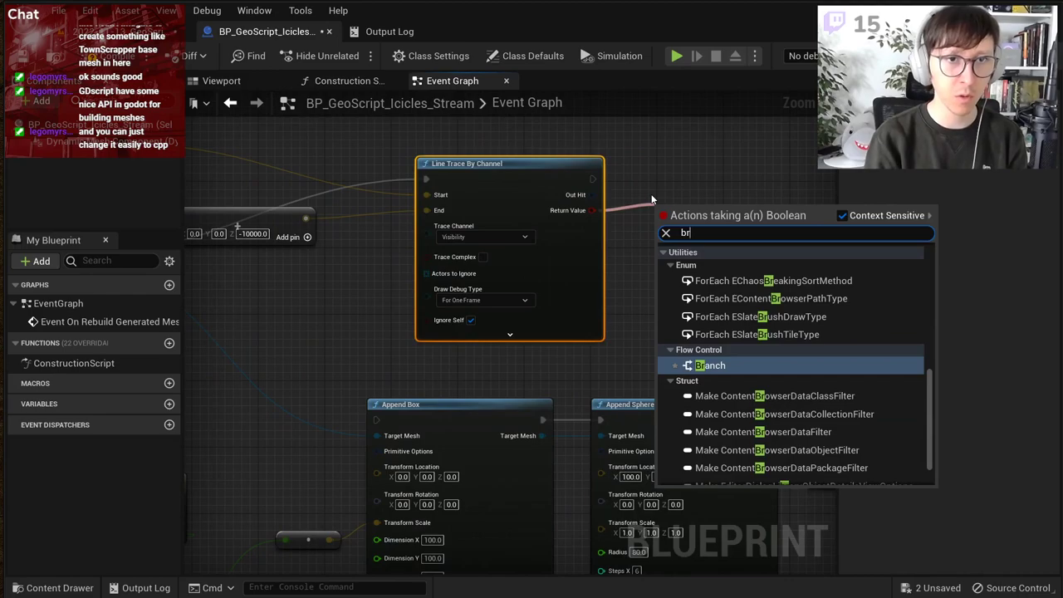
key("Return")
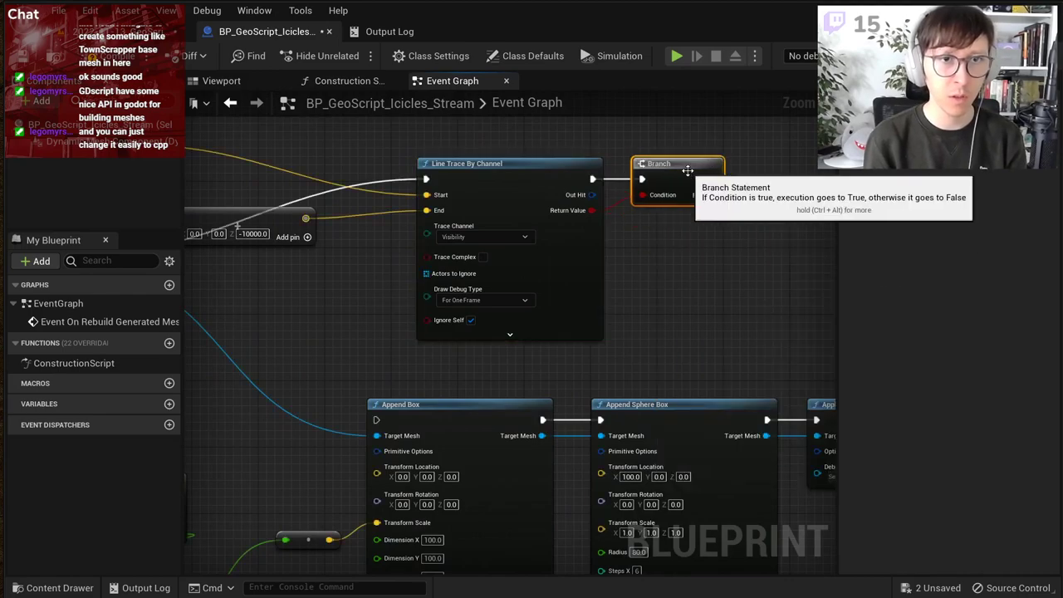
Step: Add a Break Hit Result node from Out Hit, arrange it beside Branch, and connect Blocking Hit to the Branch's Condition
mouse_move(591, 194)
left_mouse_down()
mouse_move(635, 204)
mouse_move(698, 259)
left_mouse_up()
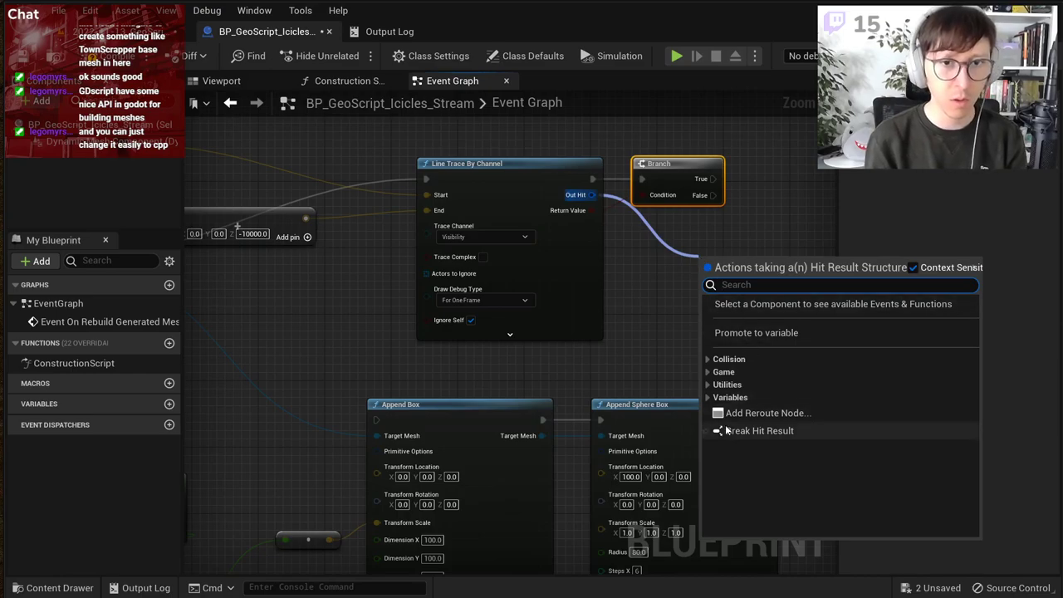
left_click(756, 430)
scroll(753, 297, "up", 2)
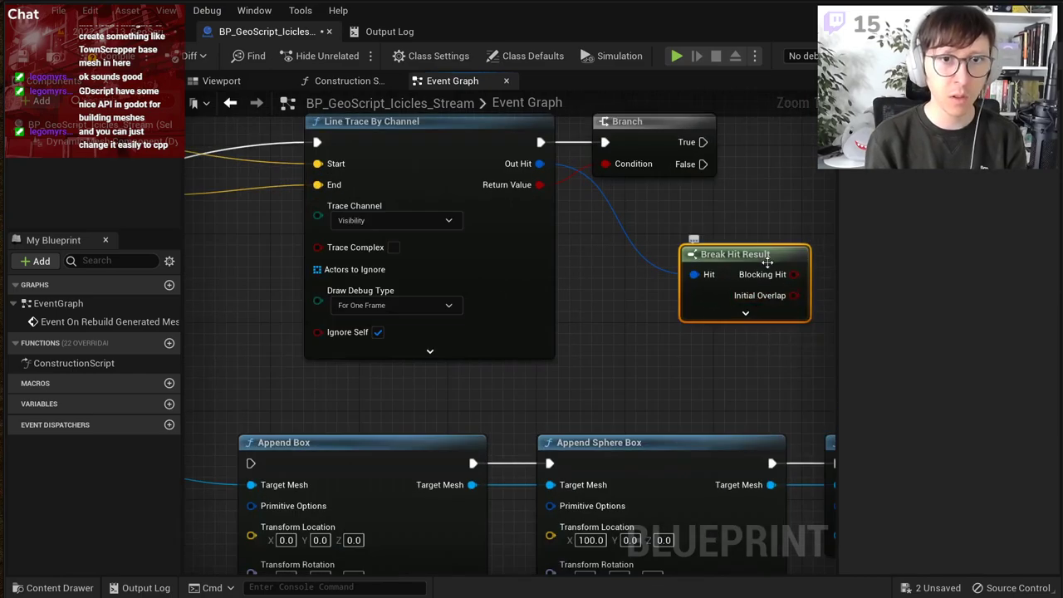
left_click_drag(767, 262, 723, 251)
left_click_drag(664, 134, 796, 134)
left_click_drag(735, 243, 738, 165)
left_click(781, 130)
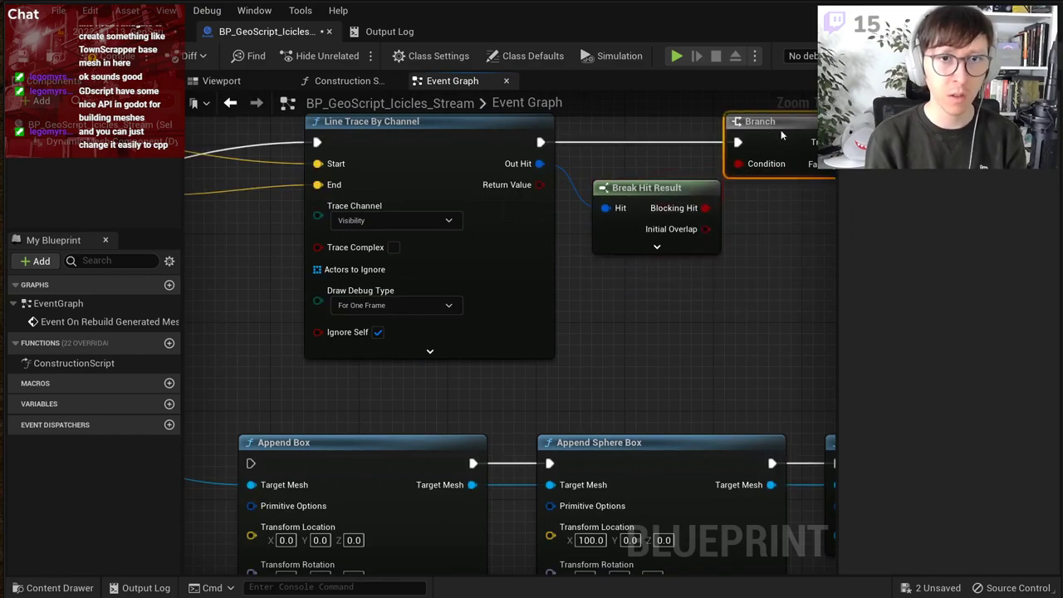
Step: Expand Break Hit Result, connect its Location to Transform Location on Append Box and Append Sphere Box, and collapse the unused pins
left_click(656, 248)
right_click_drag(758, 296, 593, 223)
scroll(478, 396, "down", 4)
scroll(594, 223, "up", 1)
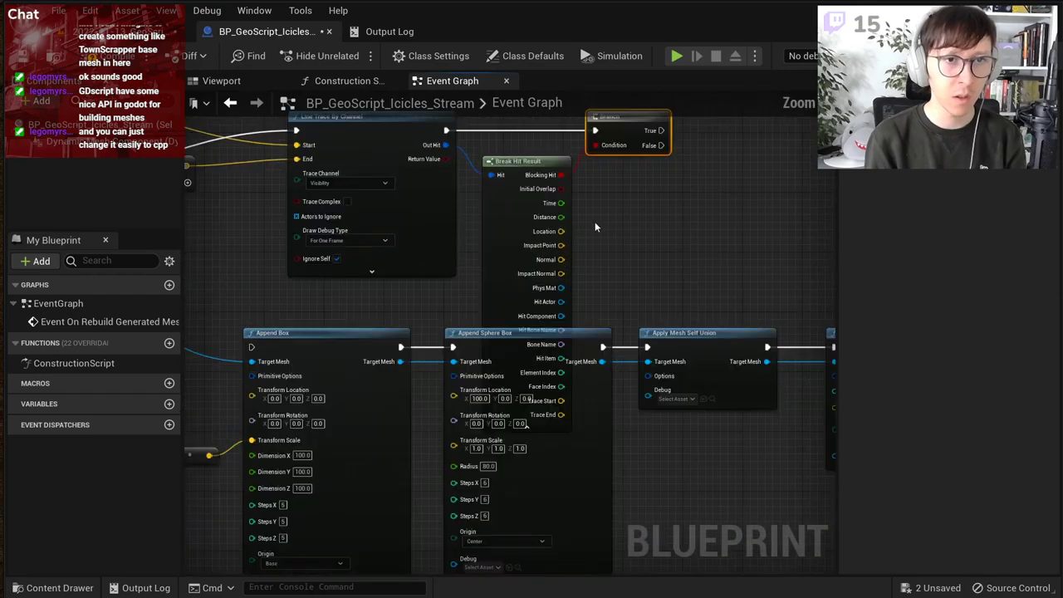
left_click_drag(562, 231, 698, 213)
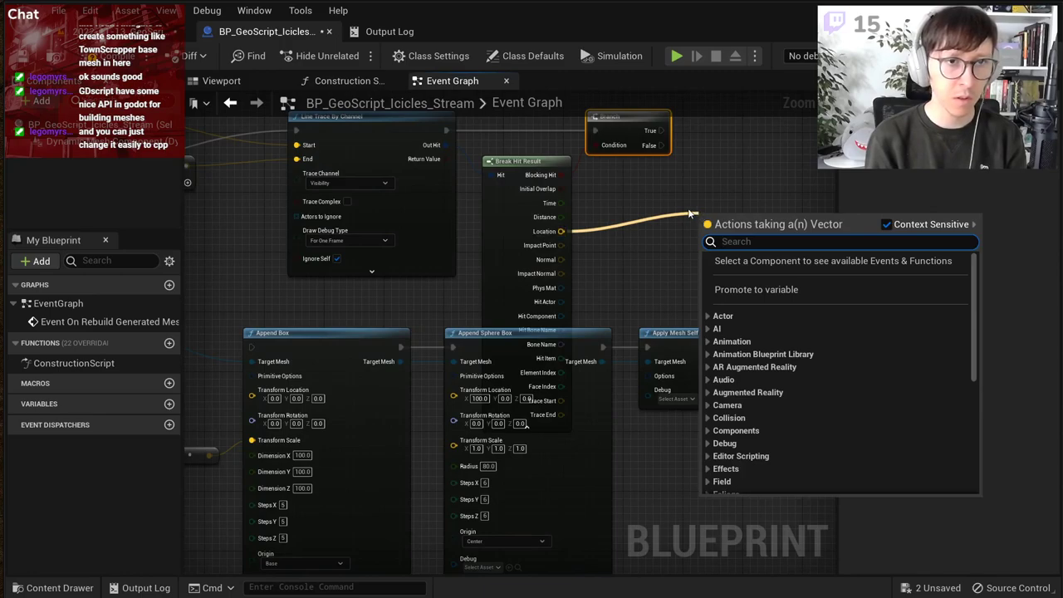
left_click(685, 214)
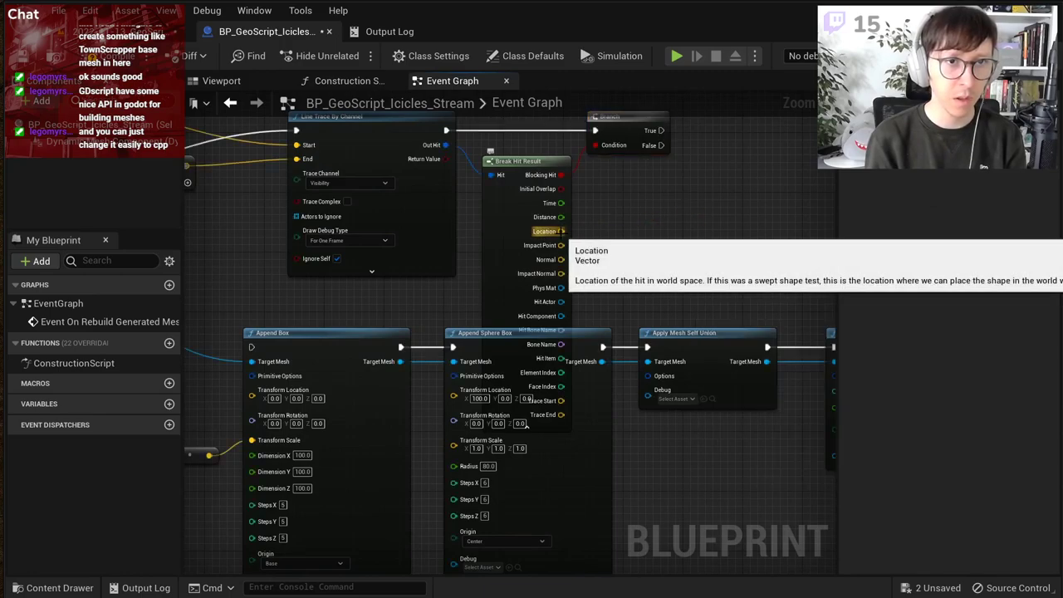
left_click_drag(561, 232, 249, 399)
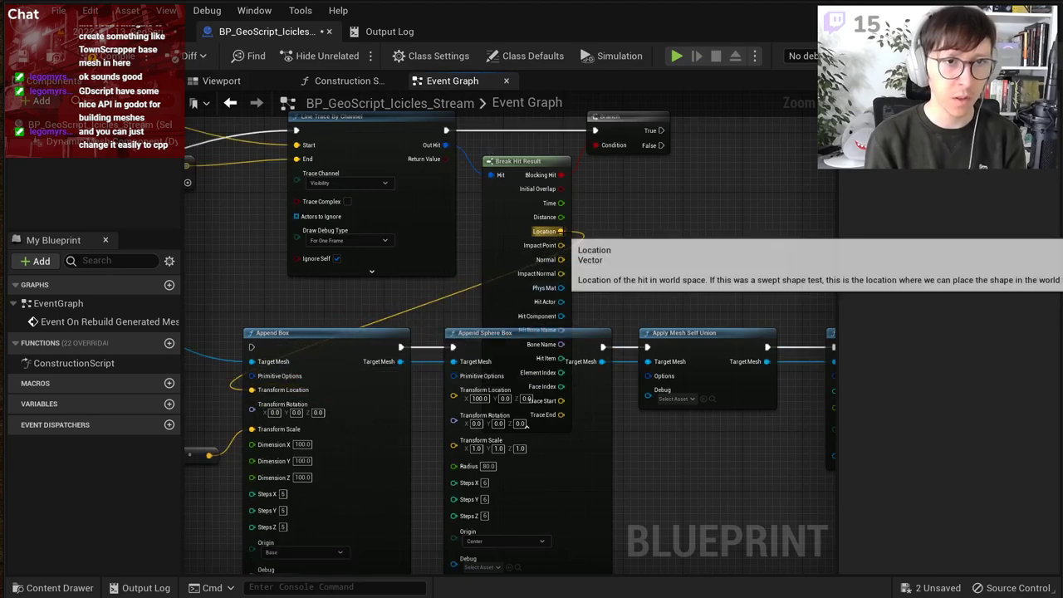
left_click_drag(561, 232, 454, 395)
right_click_drag(701, 142, 697, 224)
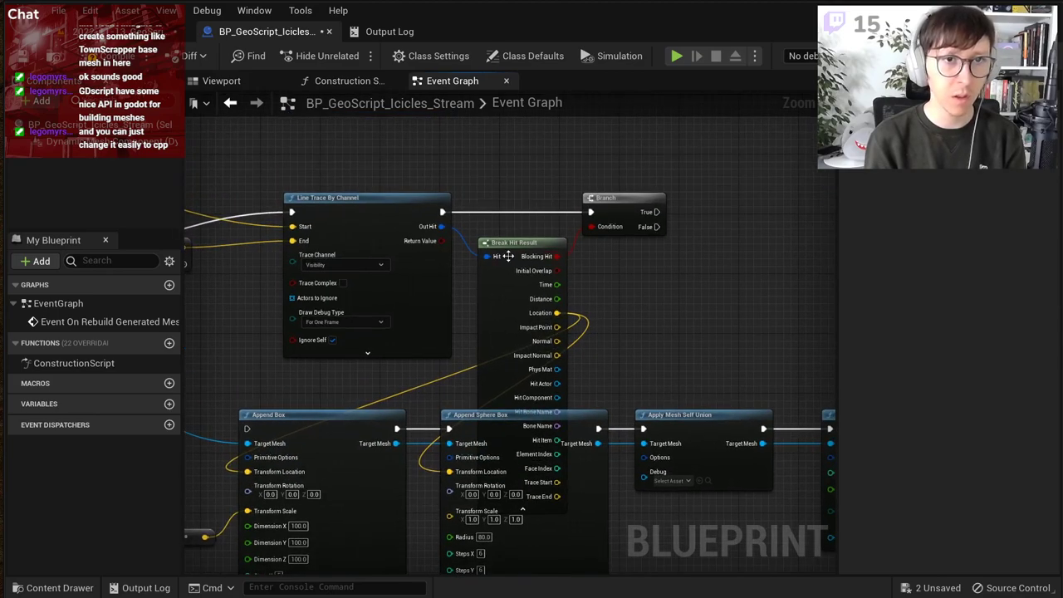
left_click(523, 510)
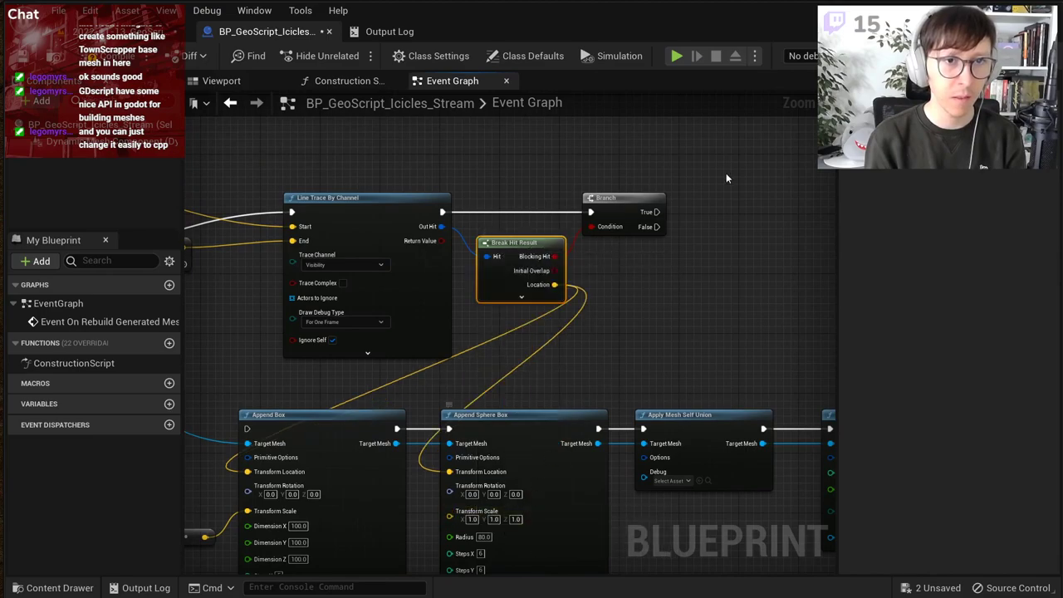
Step: Connect the Branch's True output to Append Box and compile the Blueprint
right_click_drag(694, 192, 790, 136)
left_click_drag(754, 156, 350, 372)
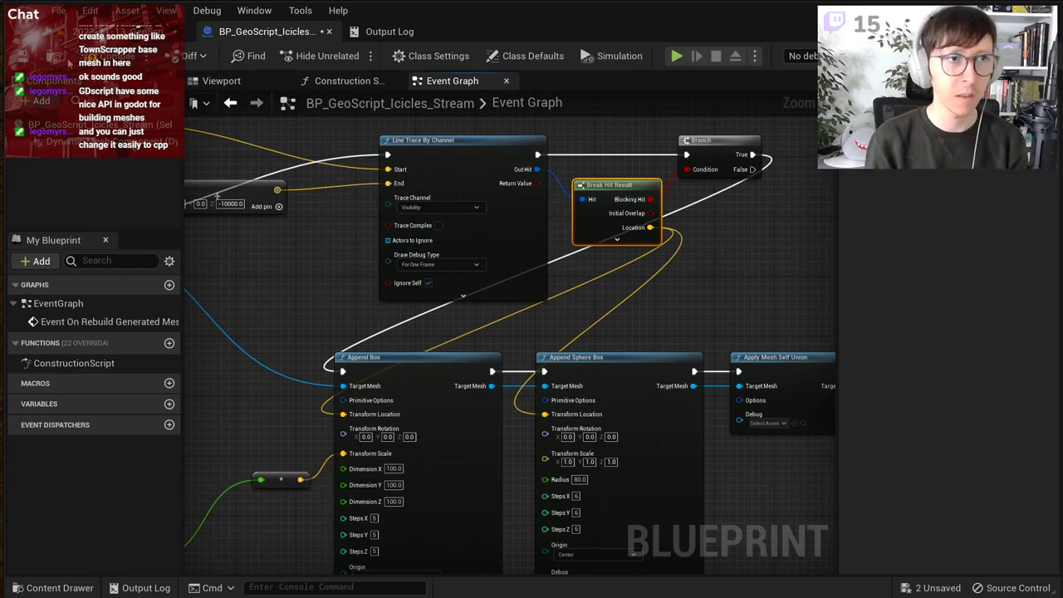
left_click(121, 57)
Step: Return to the level and move the stream actor around above the roof to test the traced placement
left_click(114, 31)
left_click_drag(614, 244, 558, 245, "alt")
right_click_drag(558, 245, 588, 278)
right_click_drag(476, 144, 492, 144)
left_click_drag(446, 128, 431, 200)
right_click_drag(470, 232, 458, 239)
left_click_drag(421, 253, 600, 334)
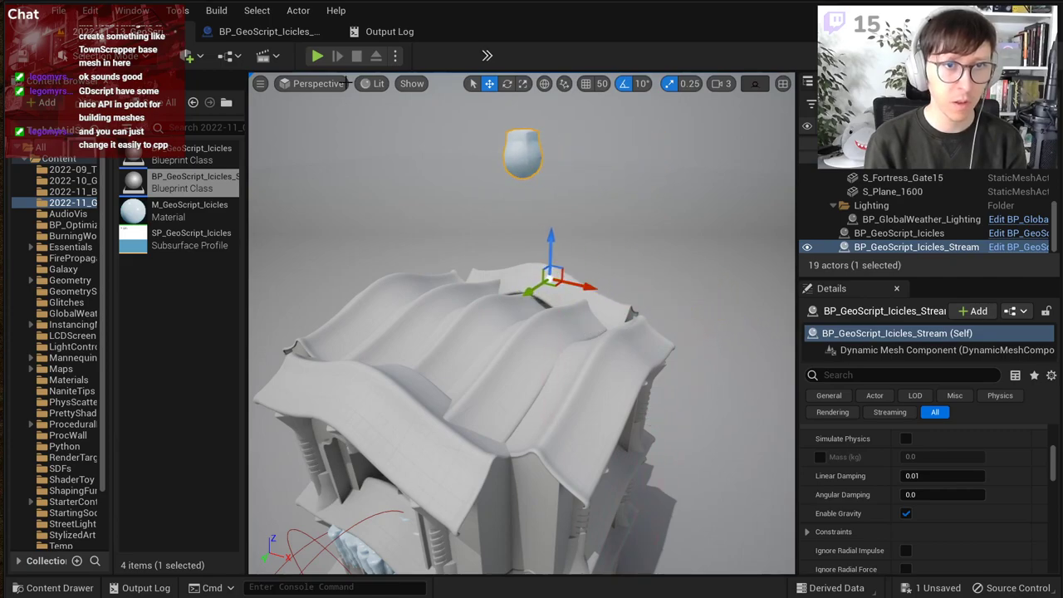
Step: Go back to the stream Blueprint's graph and examine how the hit location feeds the Transform Location inputs
left_click(266, 31)
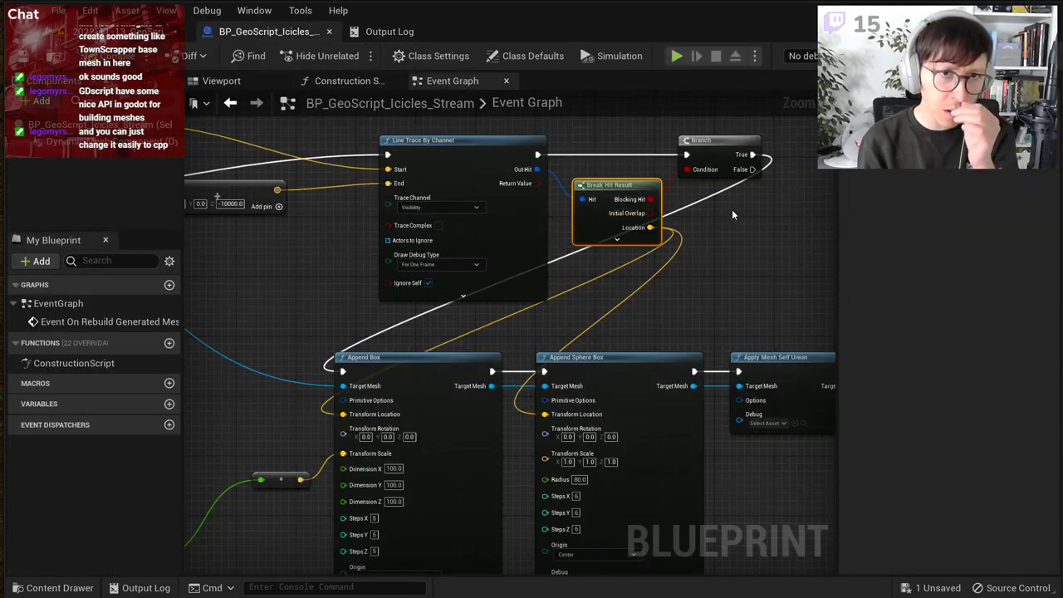
right_click_drag(576, 252, 667, 162)
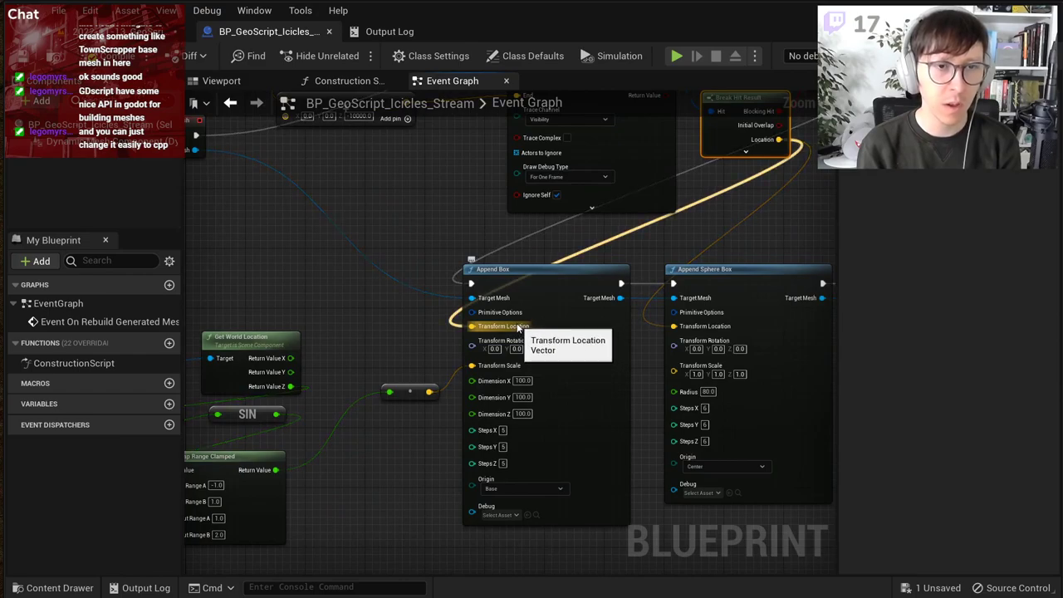
scroll(518, 328, "down", 4)
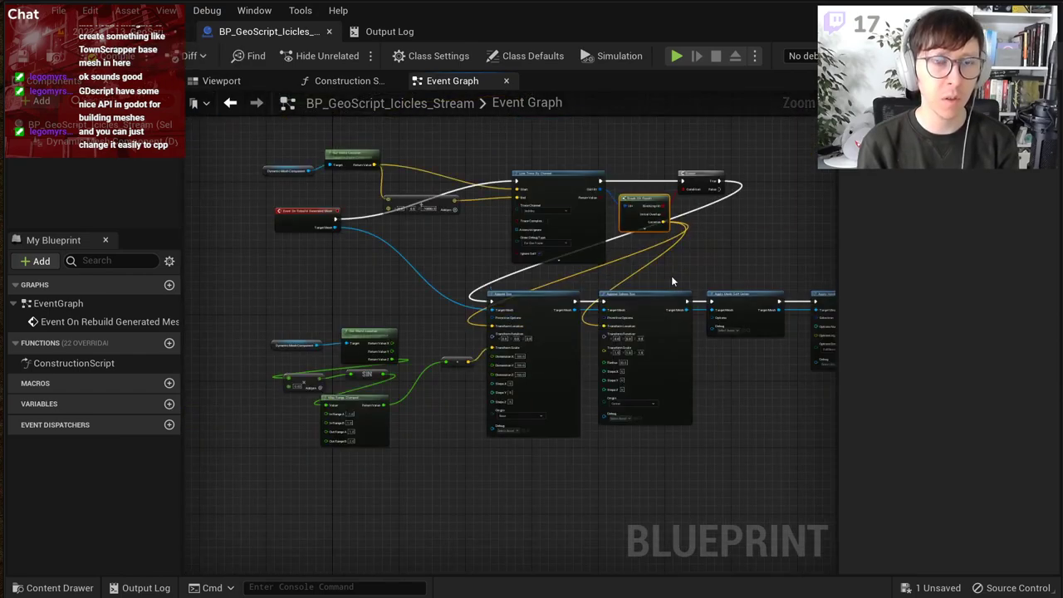
scroll(670, 276, "up", 5)
left_click_drag(535, 254, 645, 254)
left_click(583, 302)
scroll(579, 304, "down", 2)
right_click_drag(579, 304, 818, 423)
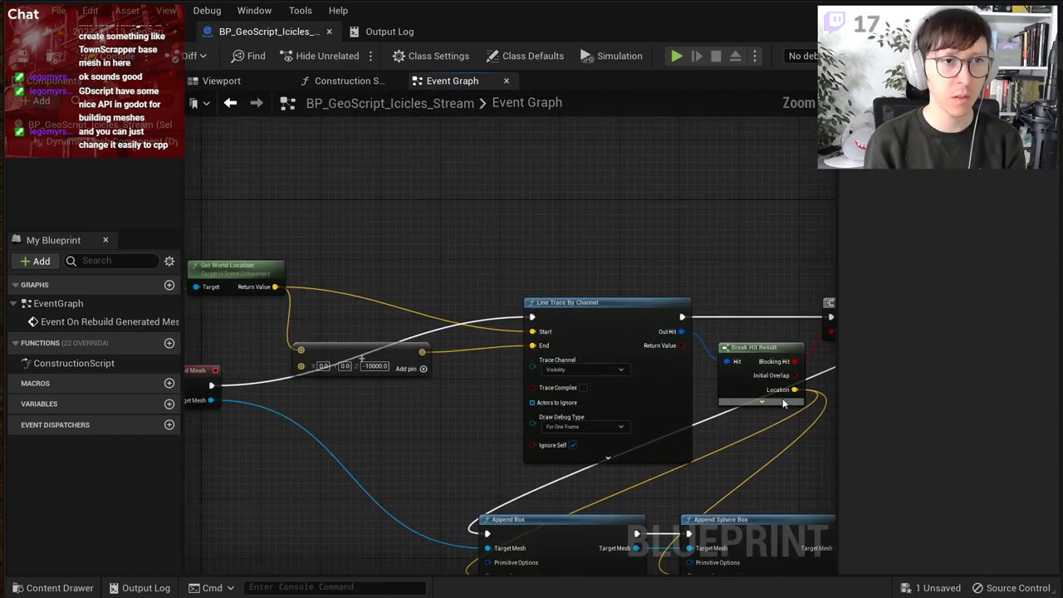
Step: Copy the Dynamic Mesh Component reference to below Branch and add a Get World Transform node from it
scroll(509, 315, "down", 2)
left_click_drag(282, 311, 284, 312)
key("ctrl+c")
right_click_drag(699, 392, 564, 328)
scroll(588, 295, "up", 4)
key("ctrl+v")
left_click_drag(685, 300, 749, 295)
type("get world tr")
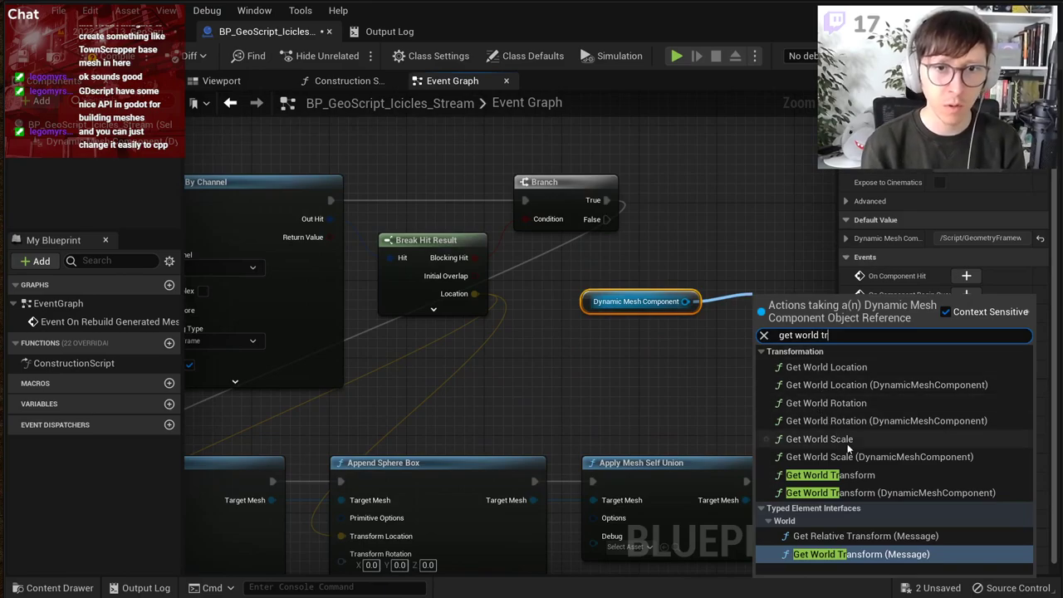
left_click(853, 476)
Step: Add an Inverse Transform Location node from the world transform and feed the hit result's Location into it
right_click_drag(727, 369, 515, 373)
left_click_drag(649, 331, 695, 322)
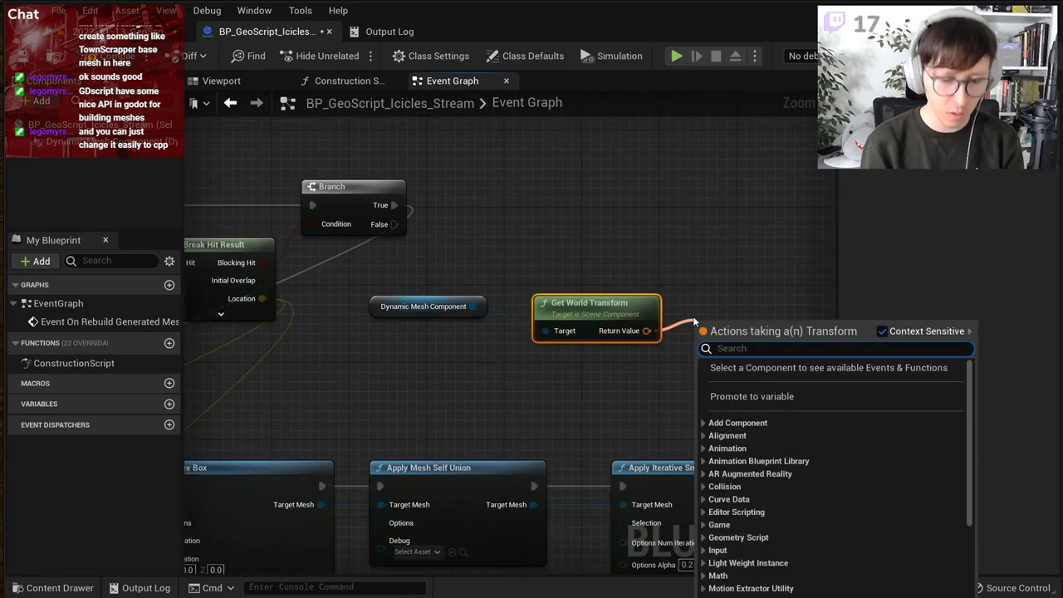
type("inver")
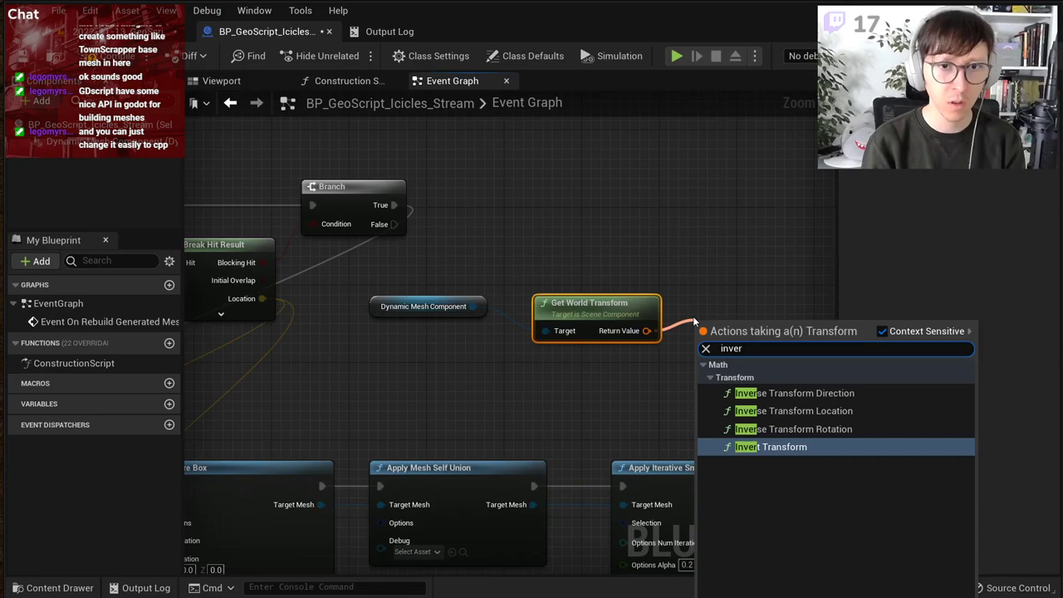
key("Up")
key("Up")
key("Return")
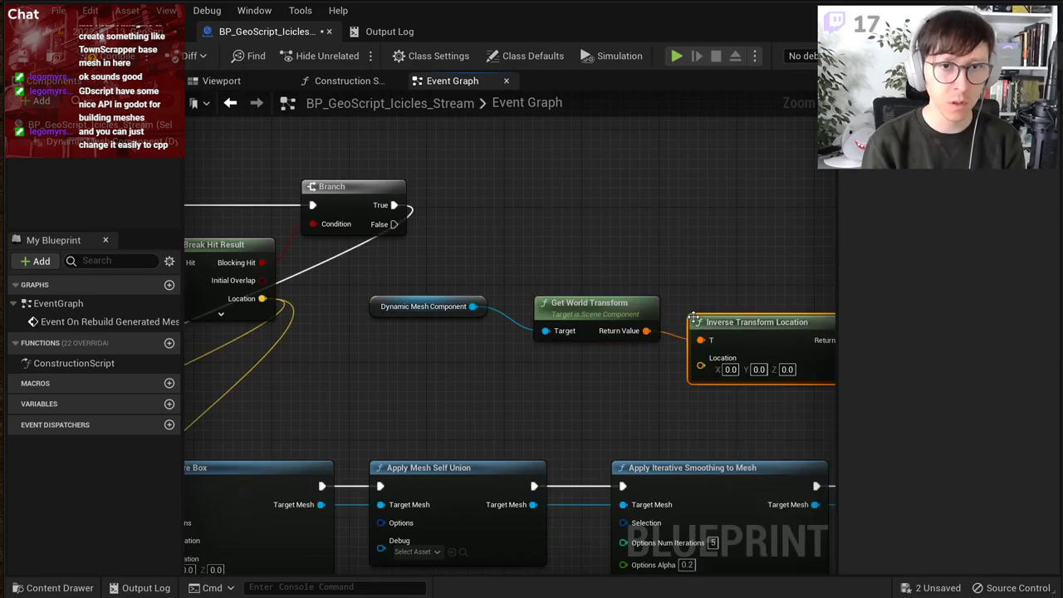
left_click_drag(262, 299, 728, 372)
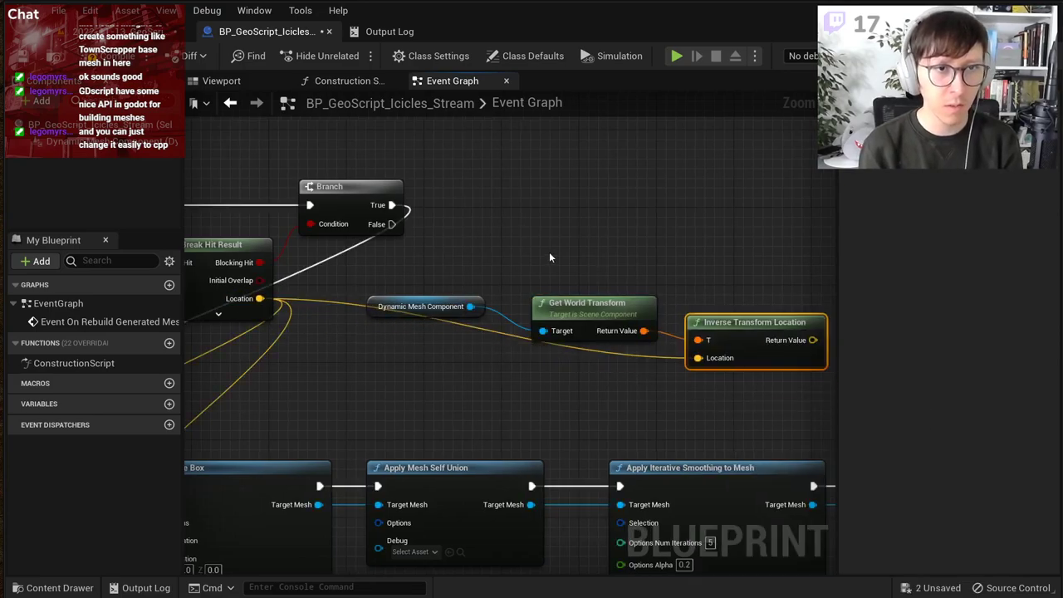
Step: Connect the inverse-transformed location to Transform Location on Append Box and Append Sphere Box, and save and compile the Blueprint
scroll(549, 252, "down", 2)
right_click_drag(510, 235, 568, 166)
left_click_drag(809, 249, 739, 404)
right_click_drag(738, 407, 230, 426)
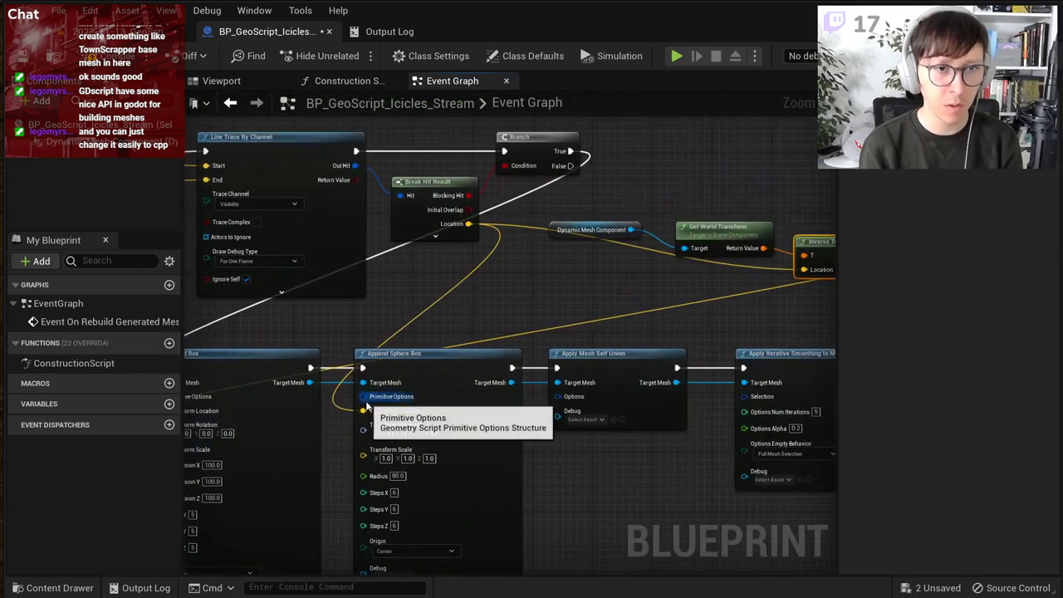
left_click_drag(363, 410, 633, 256)
right_click_drag(399, 337, 836, 316)
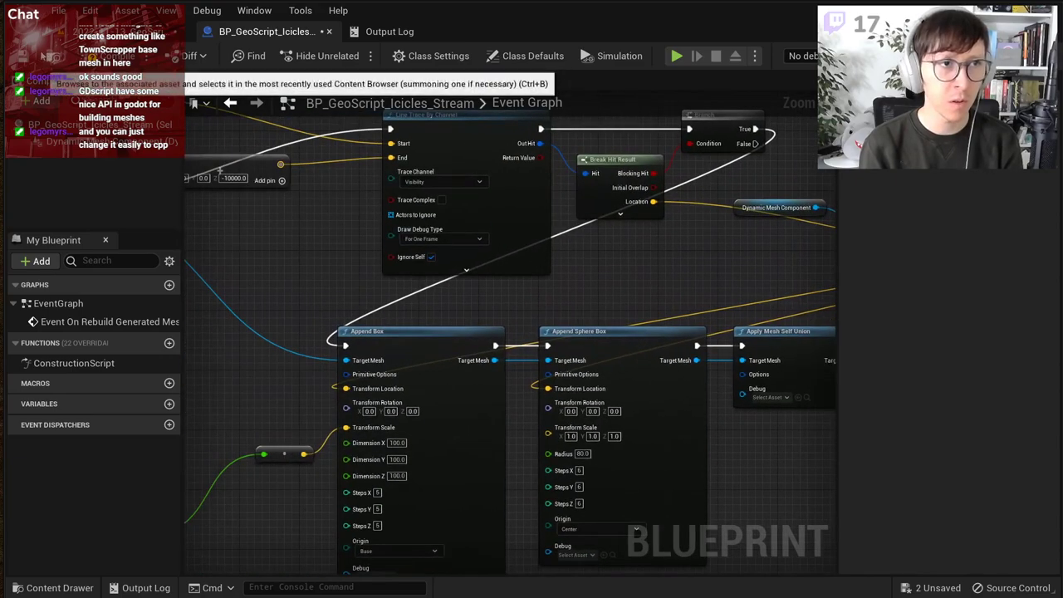
left_click(23, 56)
left_click(115, 56)
Step: Switch to the level and move the BP_GeoScript_Icicles_Stream actor around the fortress to examine where its traced mesh lands
left_click(121, 29)
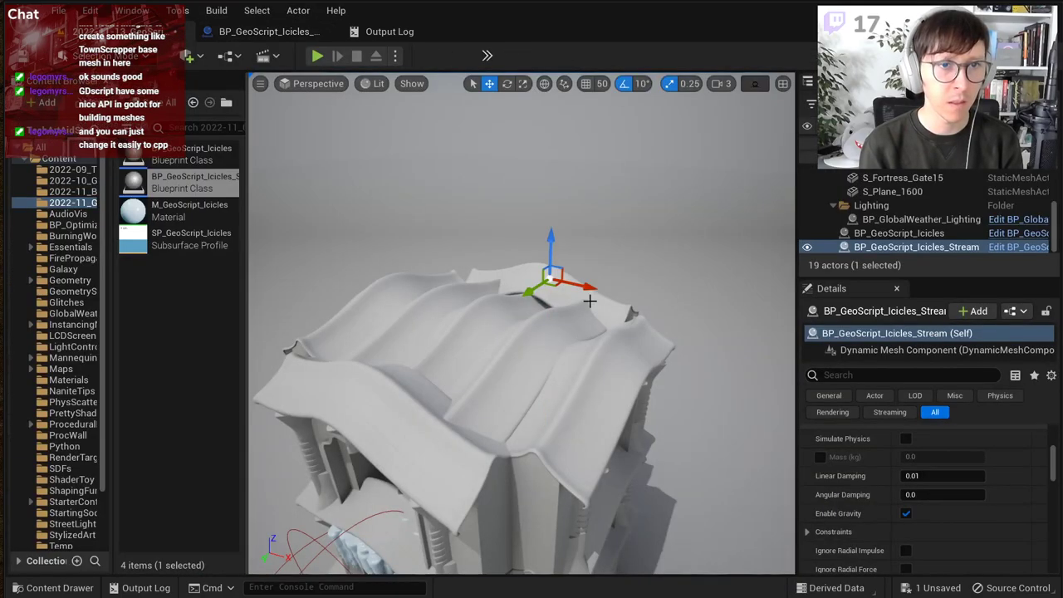
right_click_drag(589, 301, 580, 369)
key("s")
left_click_drag(573, 215, 282, 231)
right_click_drag(282, 231, 170, 258)
key("w")
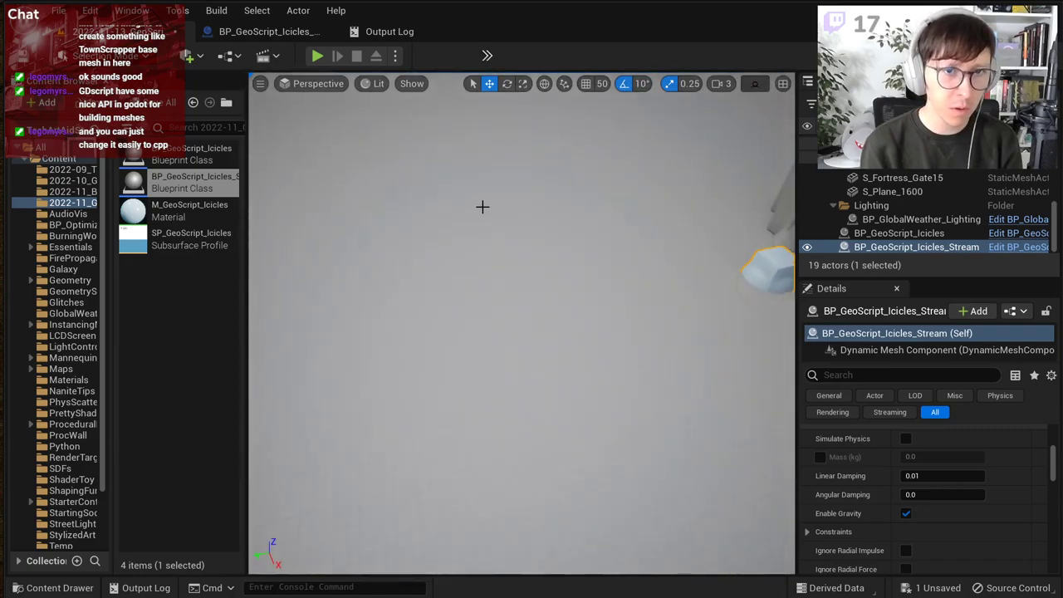
right_click_drag(482, 207, 582, 121)
key("s")
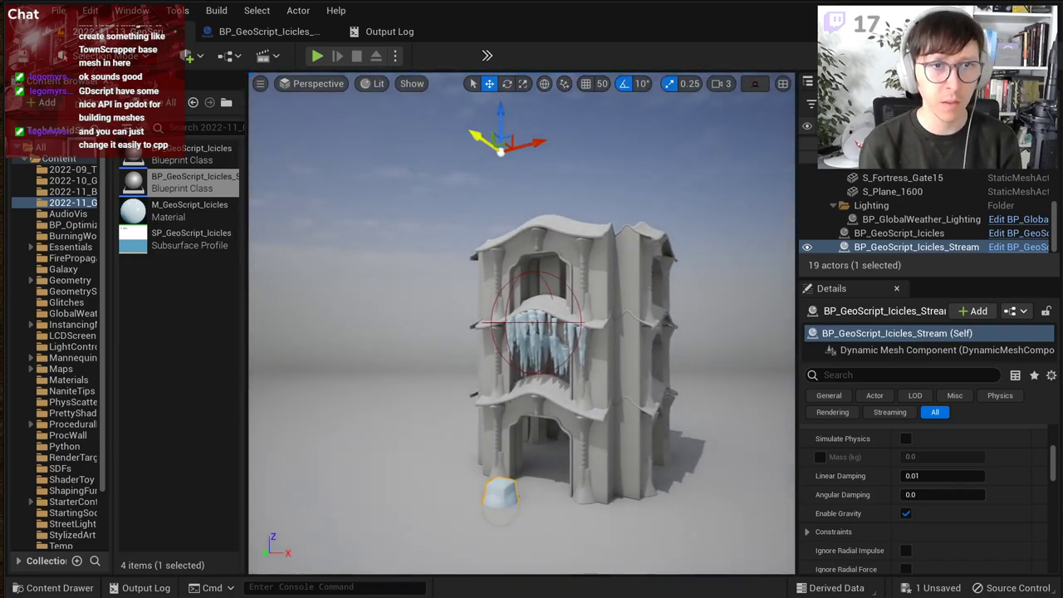
left_click_drag(481, 139, 509, 182)
right_click_drag(509, 182, 559, 508)
key("w")
Step: Enable Trace Complex on the Line Trace By Channel node in the stream Blueprint, and compile and save it
left_click(247, 31)
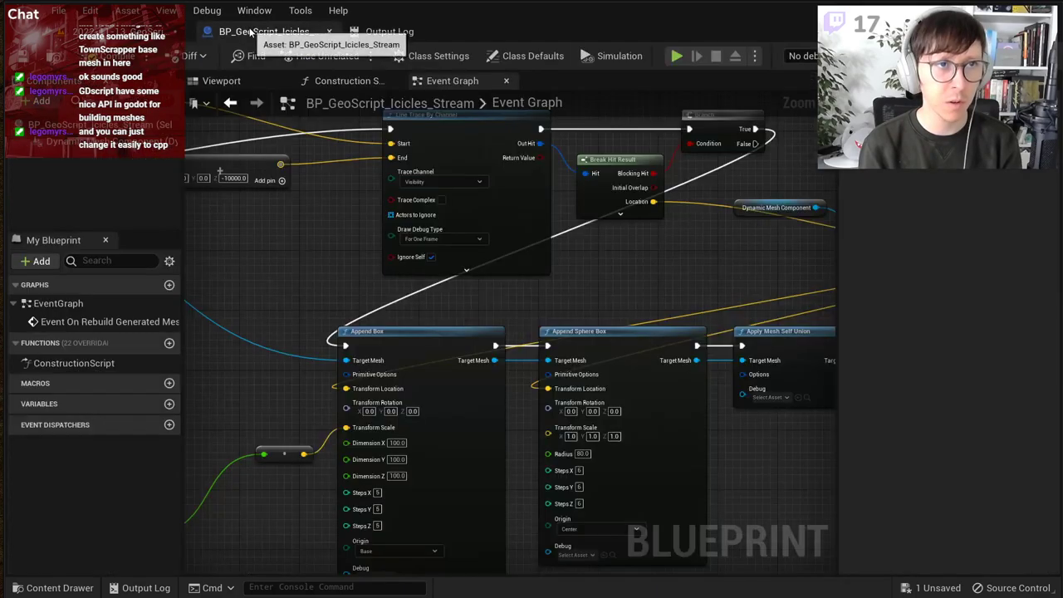
right_click_drag(610, 185, 650, 330)
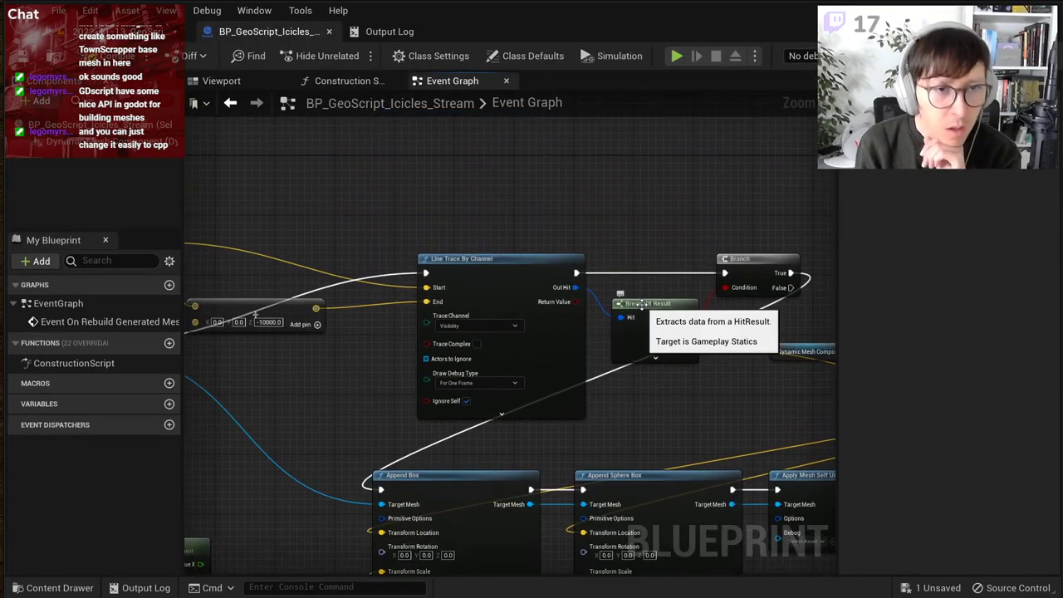
left_click(477, 344)
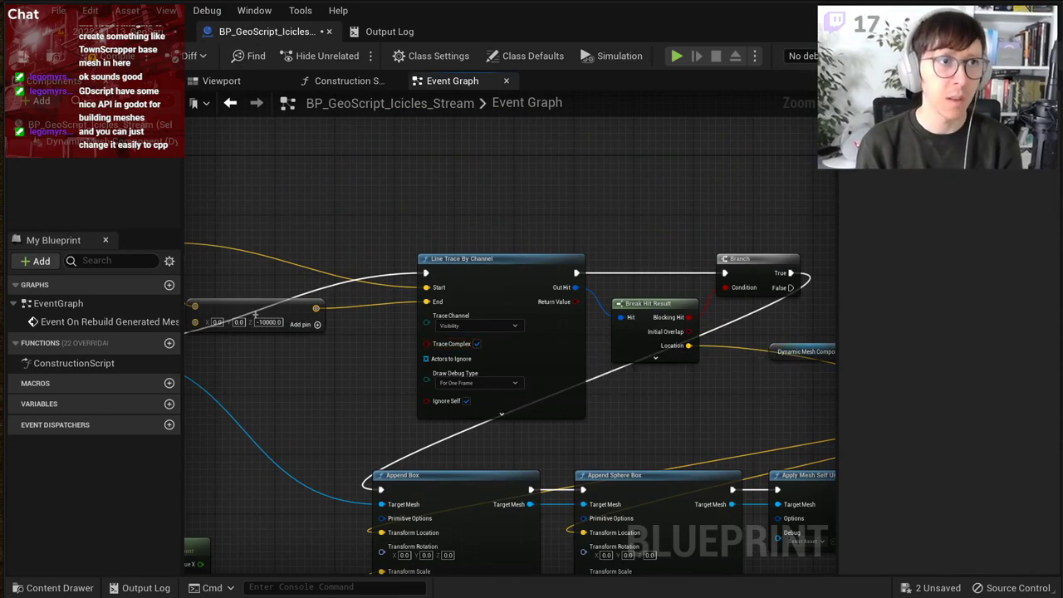
left_click(23, 57)
left_click(106, 57)
Step: Return to the level and move the stream icicle actor over the fortress roof to check the mesh's placement on the surface
left_click(118, 31)
right_click_drag(406, 338, 406, 315)
left_click_drag(524, 325, 501, 365)
left_click_drag(438, 327, 522, 287)
right_click_drag(541, 299, 602, 299)
left_click_drag(465, 289, 569, 291)
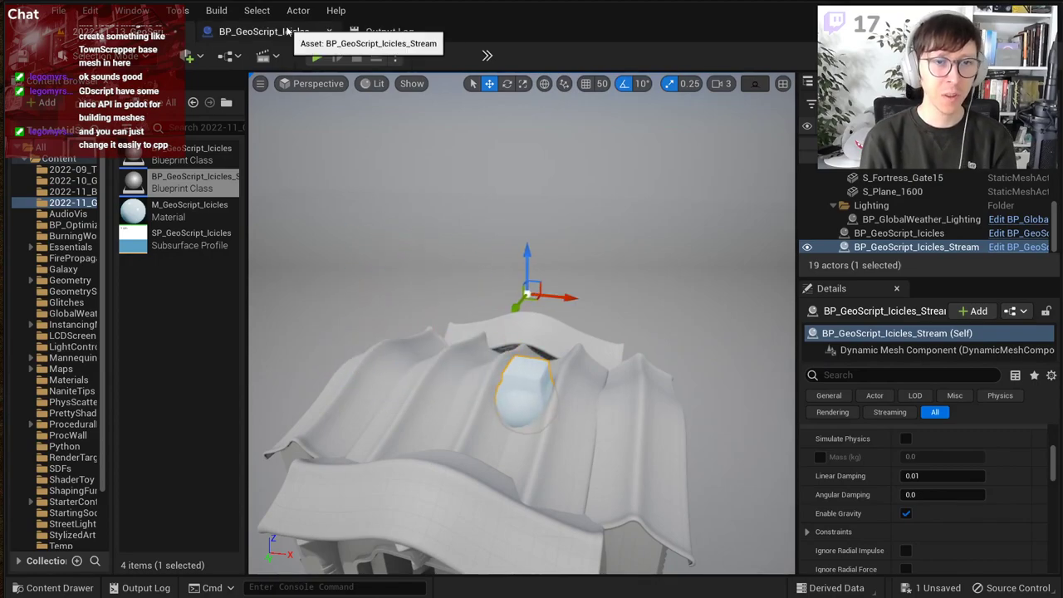
left_click(287, 31)
scroll(606, 279, "up", 4)
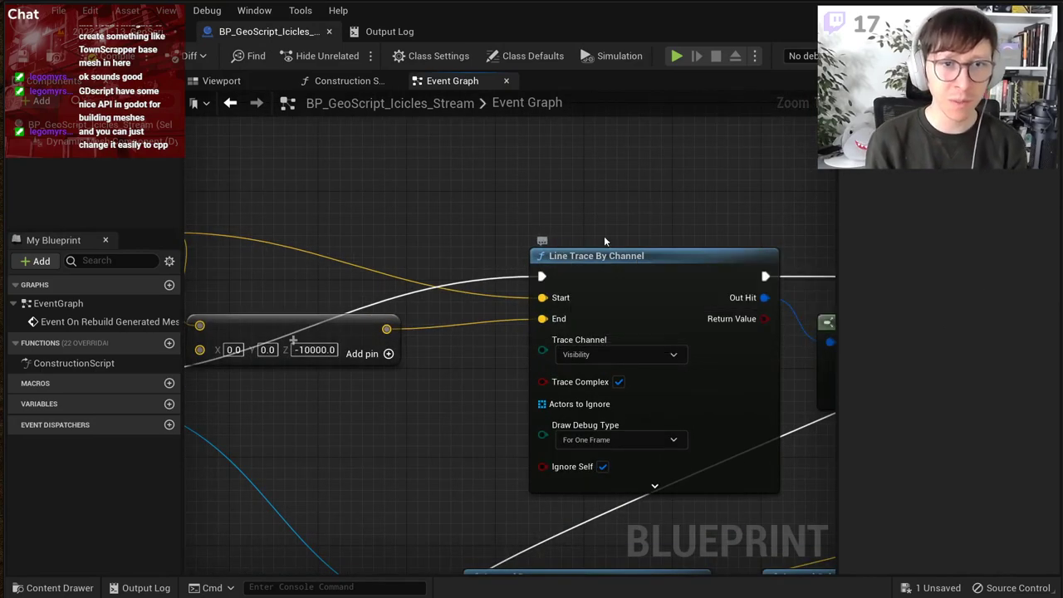
right_click(431, 175)
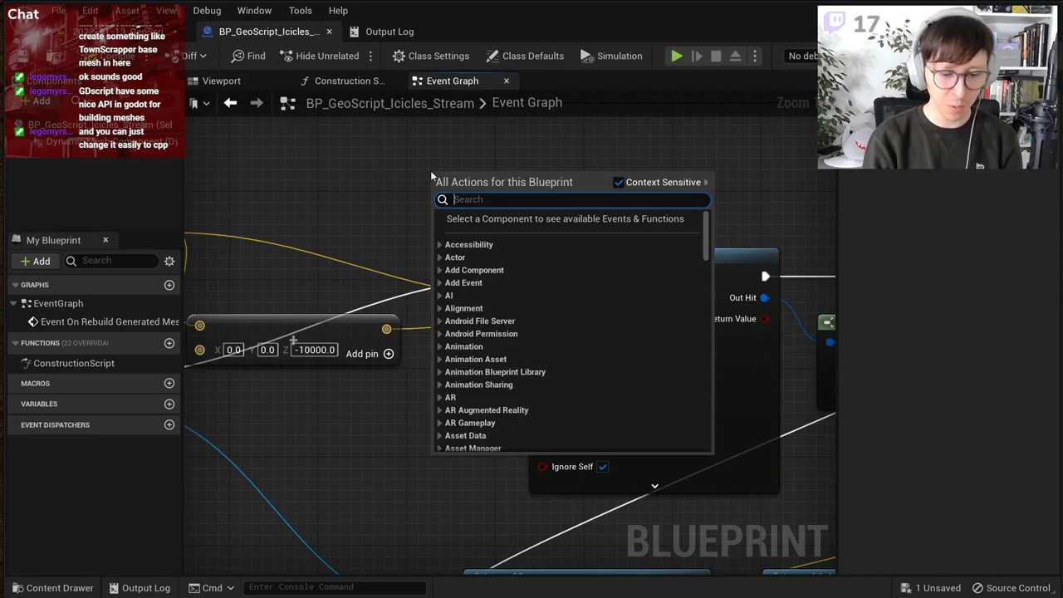
type("wa")
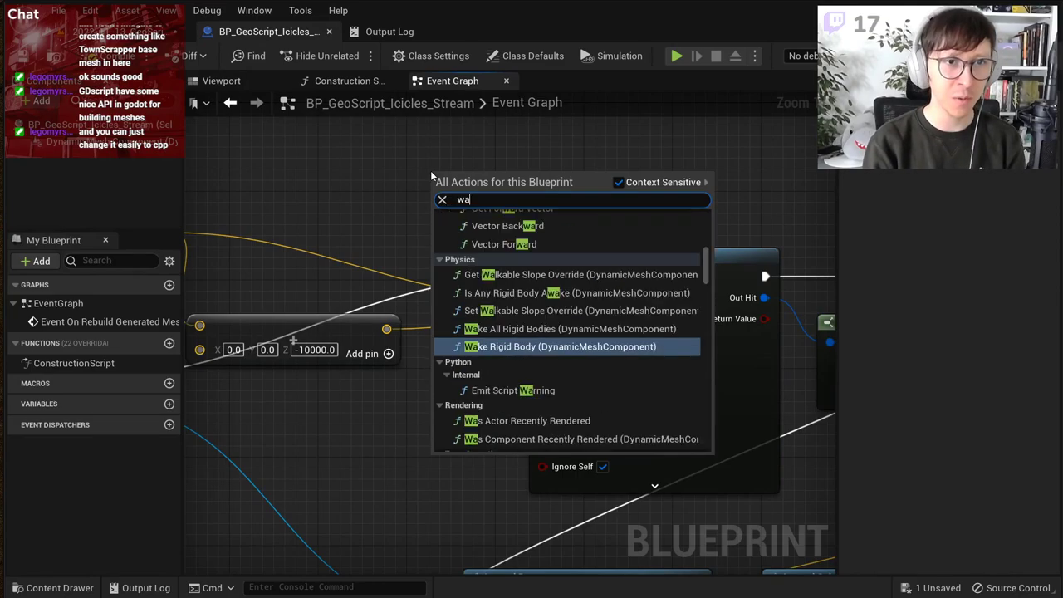
type("ve")
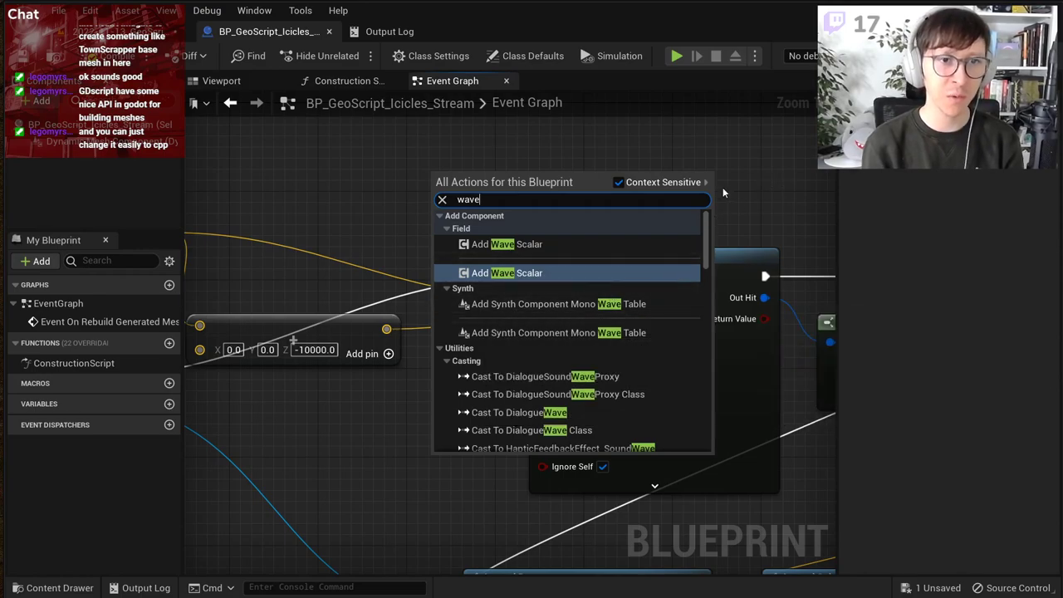
left_click(769, 176)
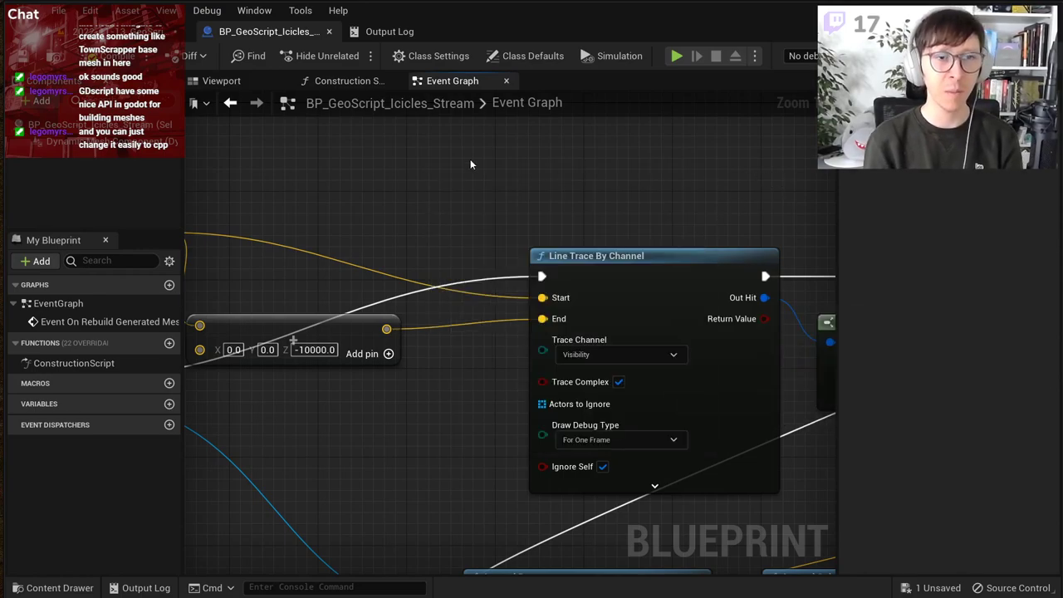
Step: Review the nodes from the line trace to the Append nodes, and move the icicle actor sideways to another roof ridge in the level
scroll(601, 307, "down", 4)
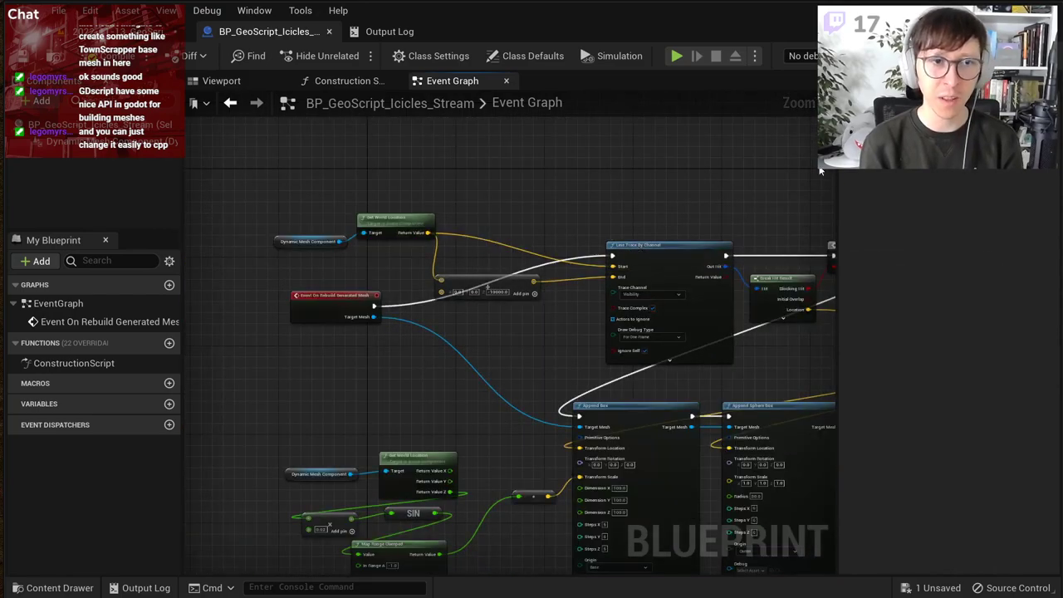
right_click_drag(669, 254, 426, 248)
scroll(419, 434, "up", 2)
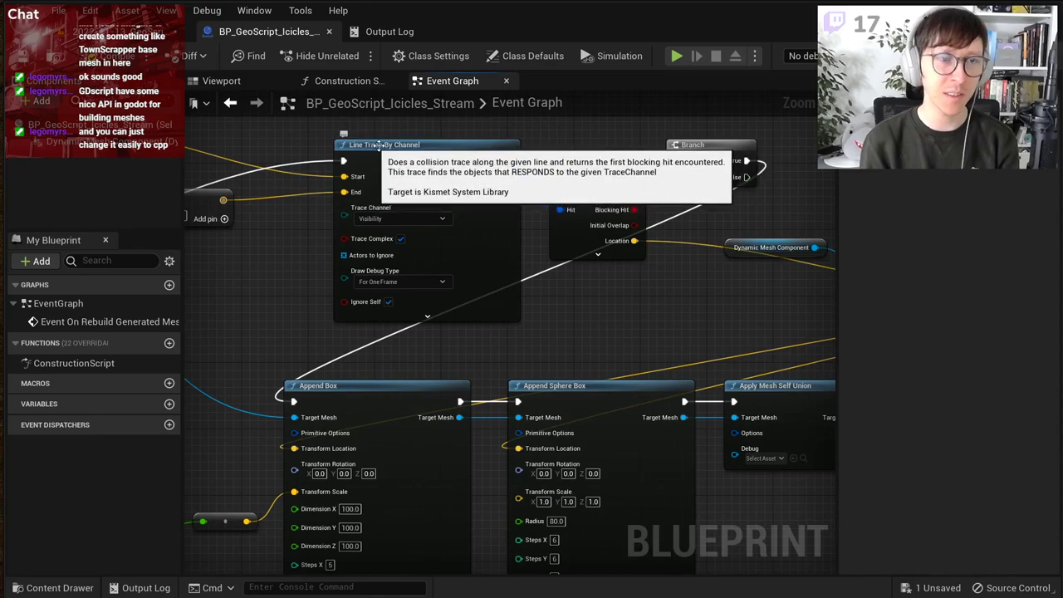
right_click_drag(647, 294, 371, 264)
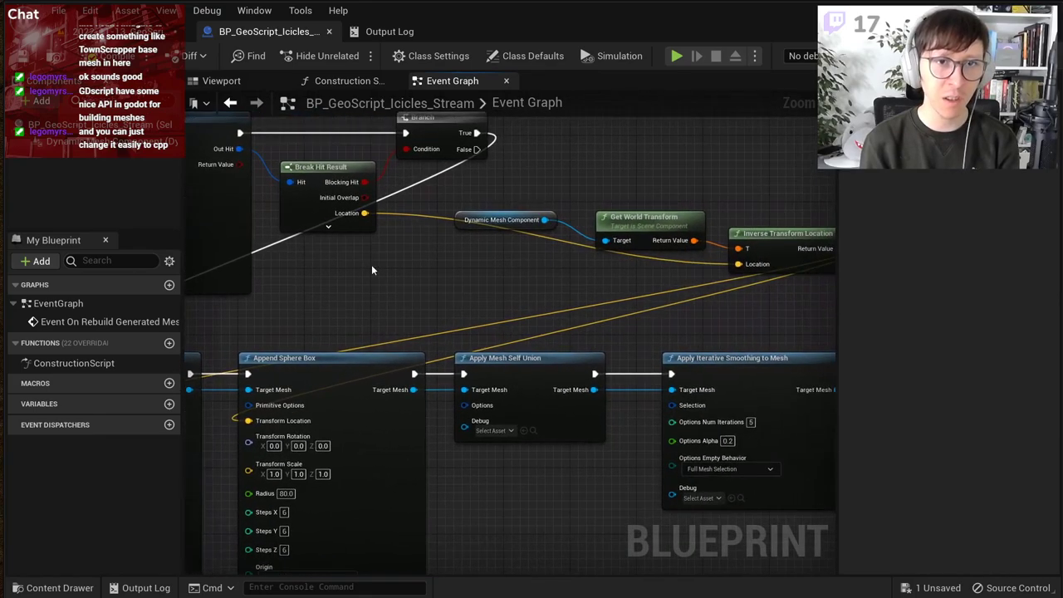
right_click_drag(705, 241, 530, 238)
right_click_drag(391, 275, 838, 139)
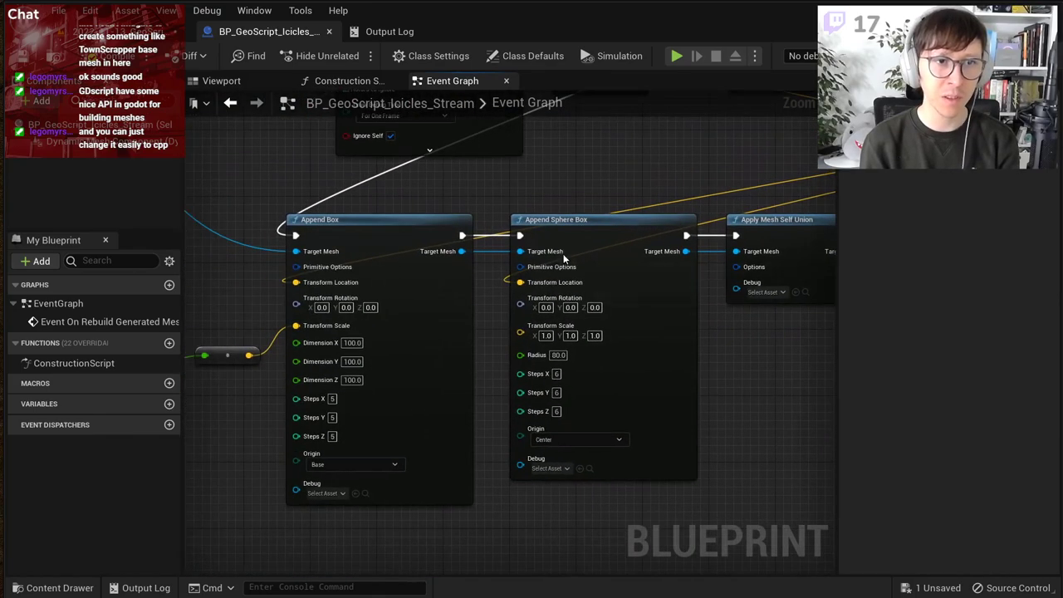
left_click(149, 31)
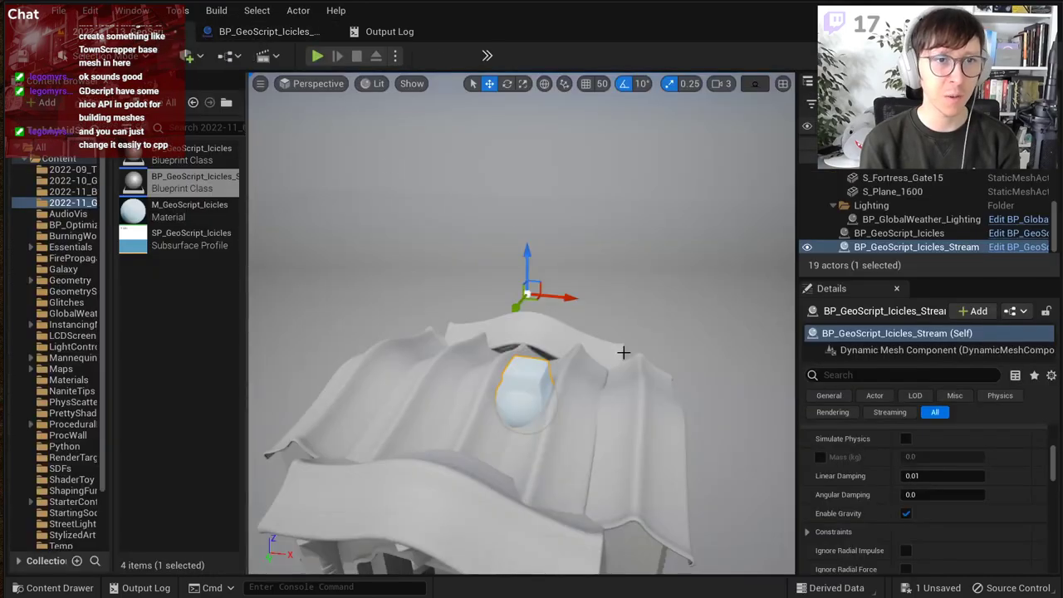
left_click_drag(552, 297, 475, 293)
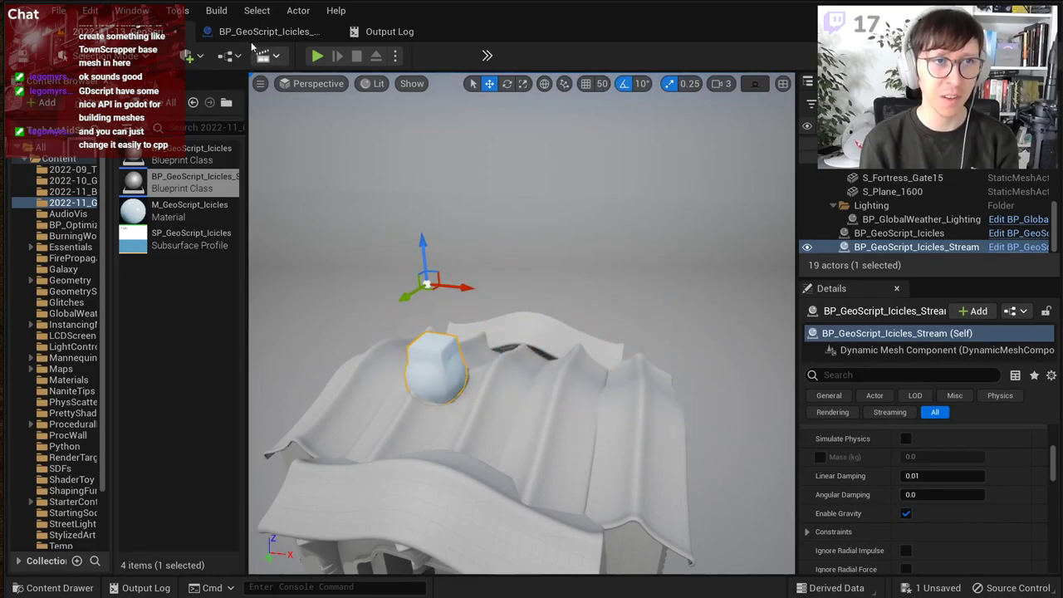
Step: Look over the Blueprint's whole trace and mesh graph again, and shift the icicle actor slightly above the roof in the level
left_click(249, 32)
right_click_drag(446, 124, 571, 424)
scroll(570, 425, "down", 6)
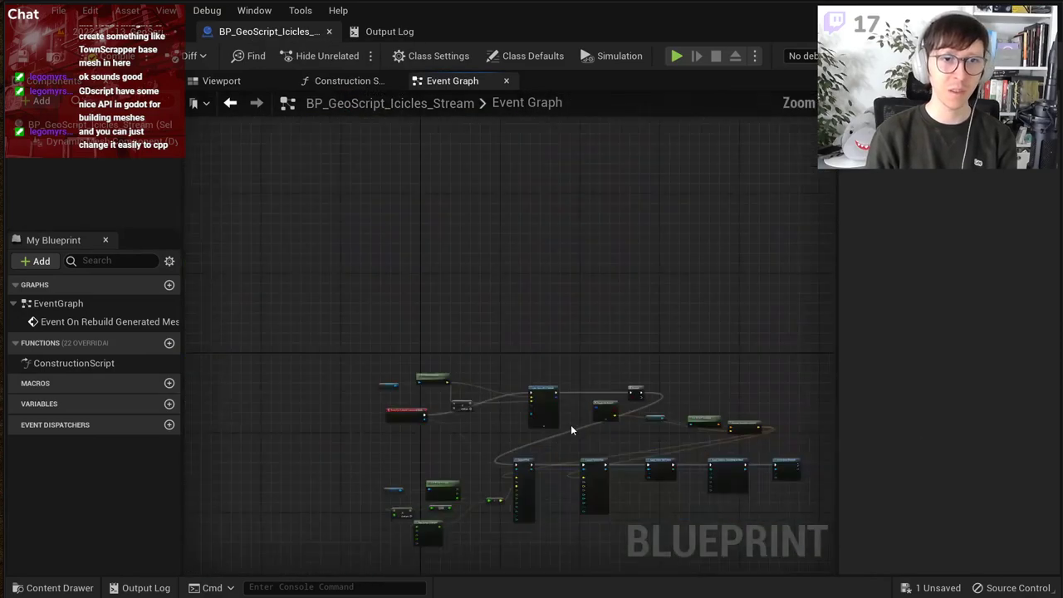
scroll(571, 425, "up", 3)
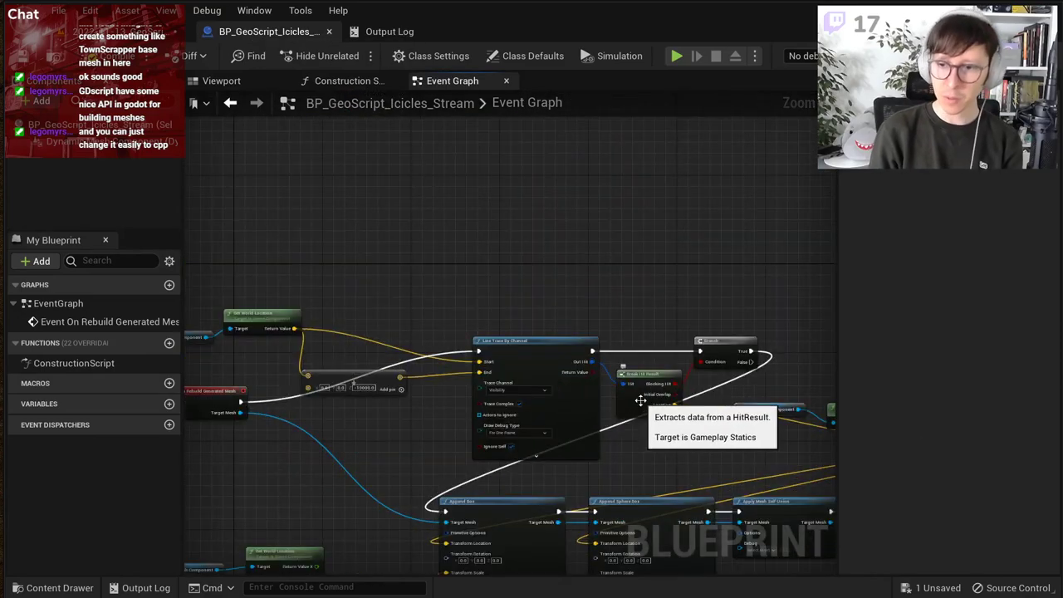
right_click_drag(641, 402, 544, 270)
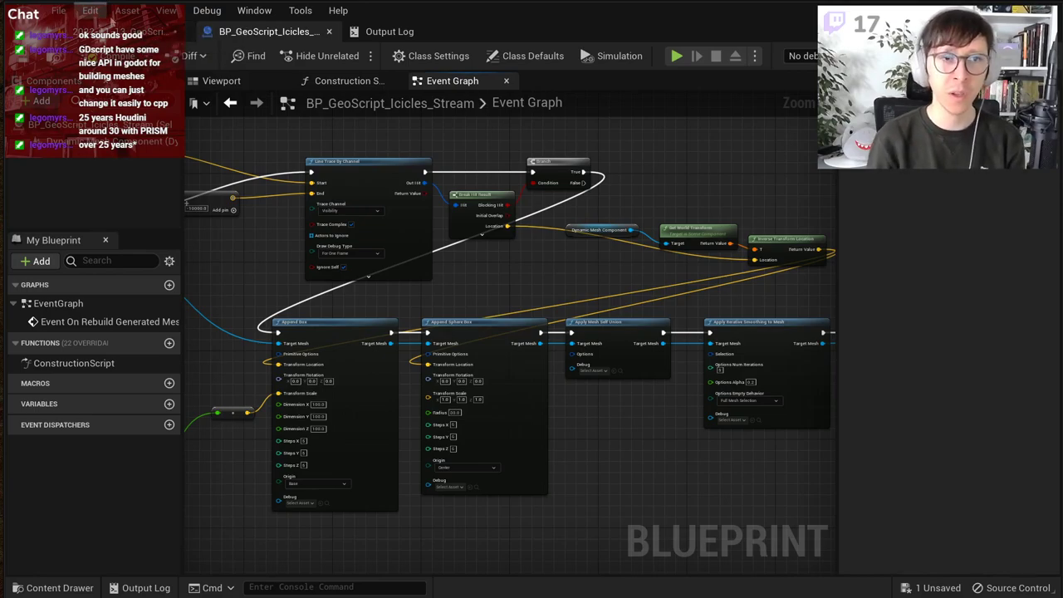
right_click_drag(397, 209, 492, 316)
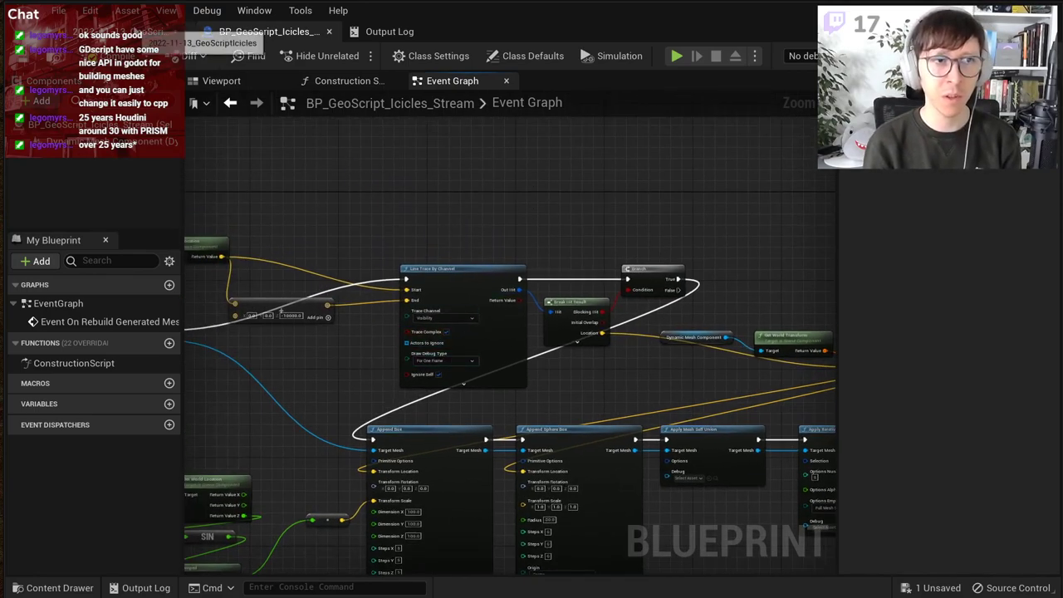
left_click(137, 31)
mouse_move(454, 288)
left_mouse_down()
mouse_move(420, 276)
mouse_move(473, 279)
mouse_move(462, 278)
left_mouse_up()
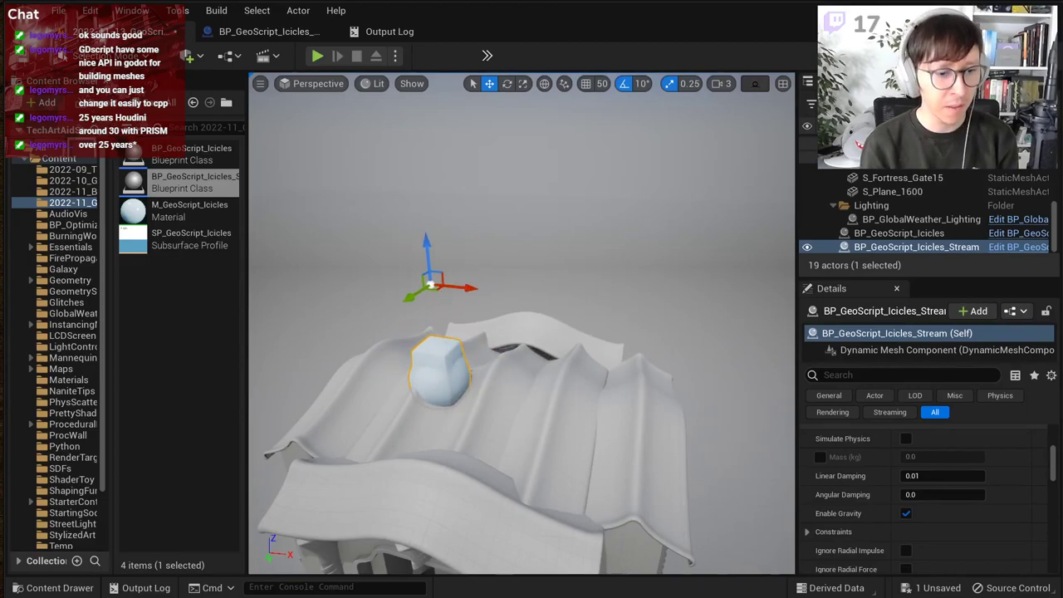
Step: Switch to the browser, look through the Tech Art Aid video list, and bring up the video "UE5: Making a Cable Tool in Geometry Script"
key("alt+Tab")
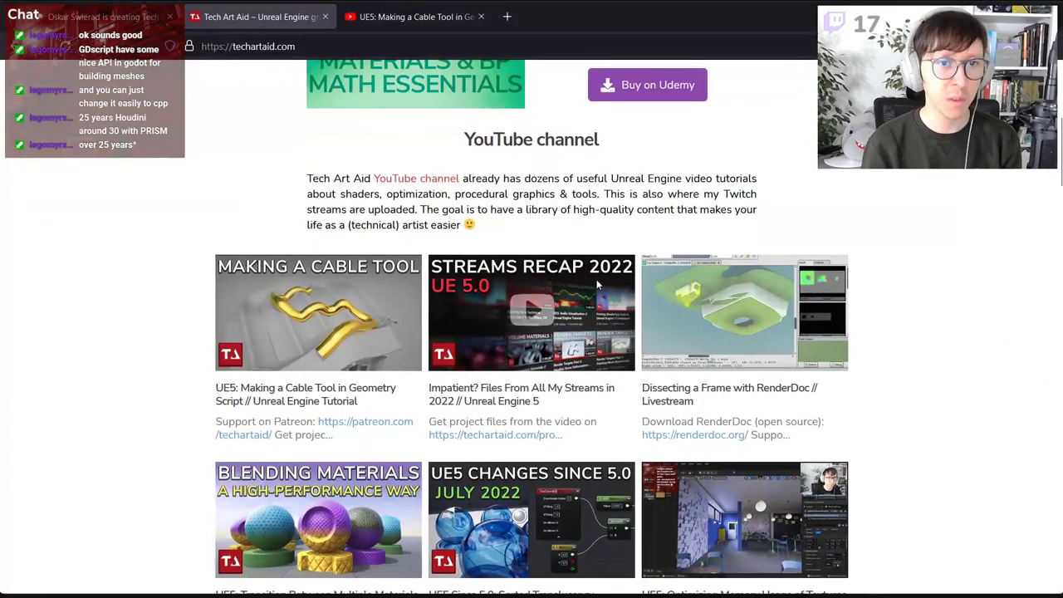
scroll(598, 290, "down", 20)
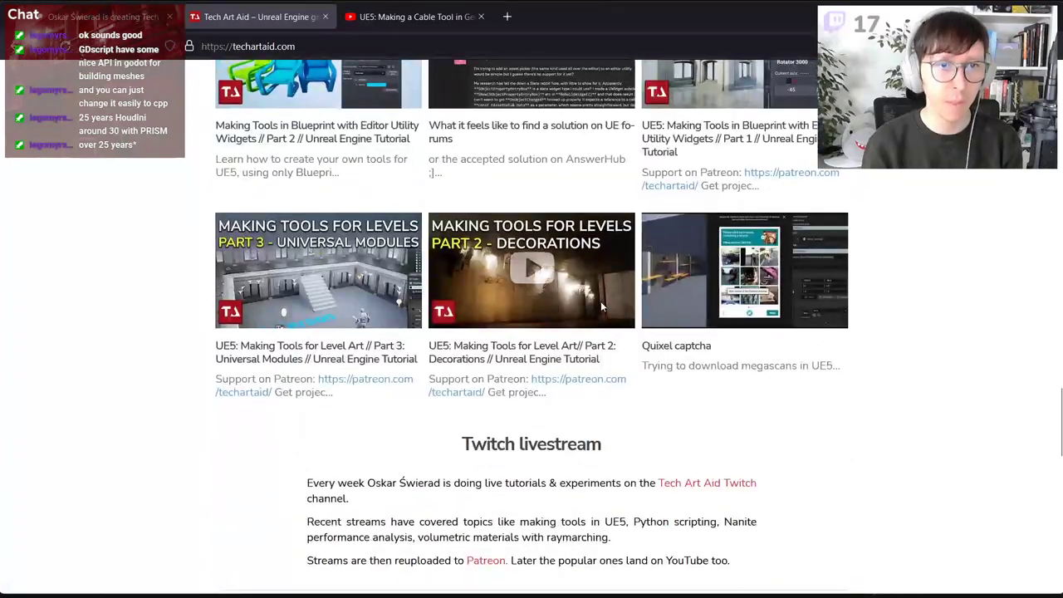
scroll(868, 315, "up", 10)
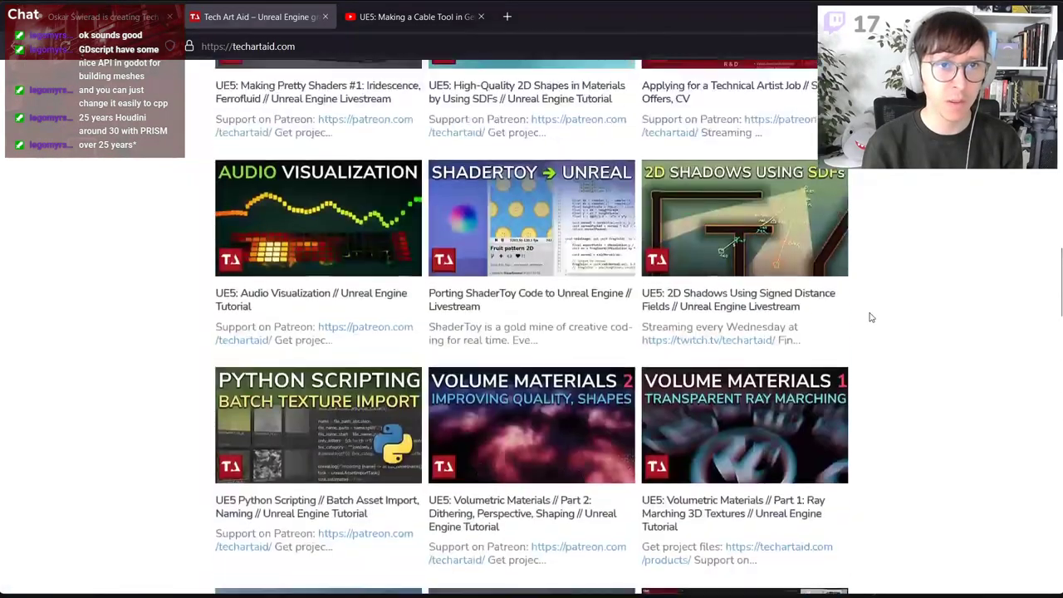
scroll(870, 317, "up", 2)
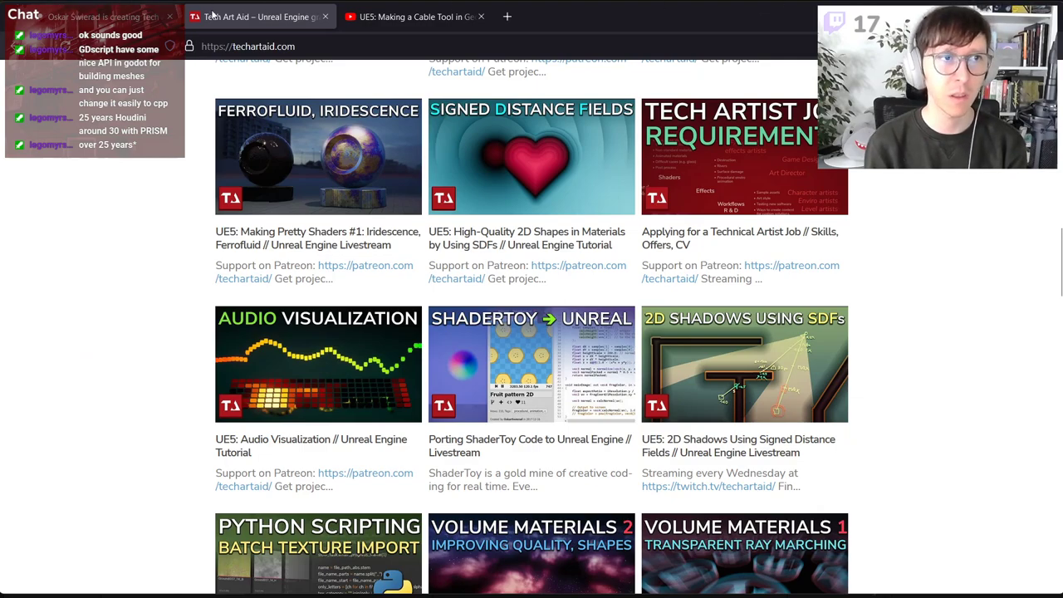
left_click(437, 20)
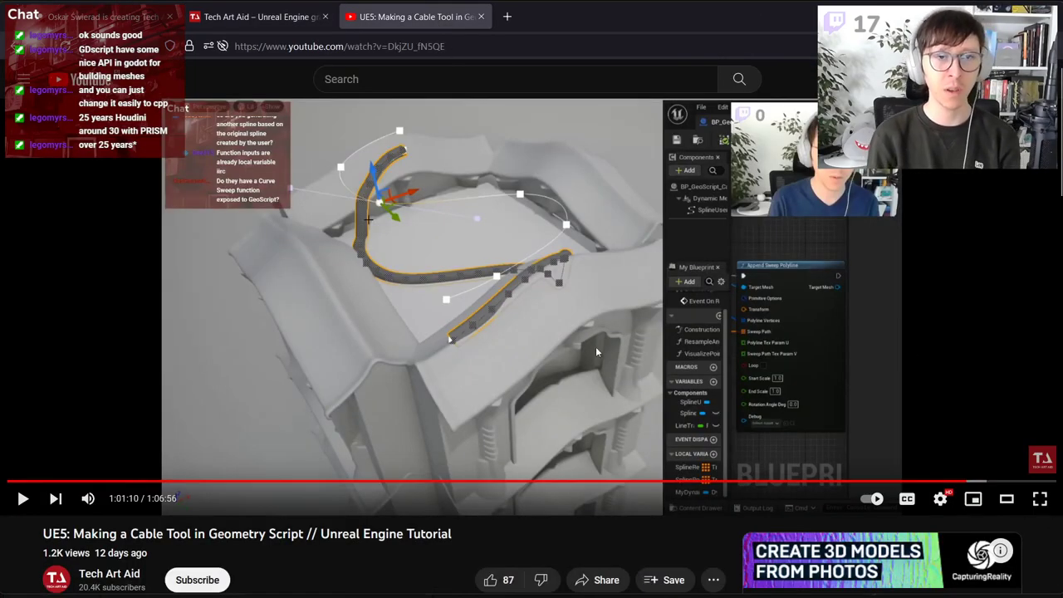
Step: Look over the tutorial videos listed on the Tech Art Aid website
left_click(117, 22)
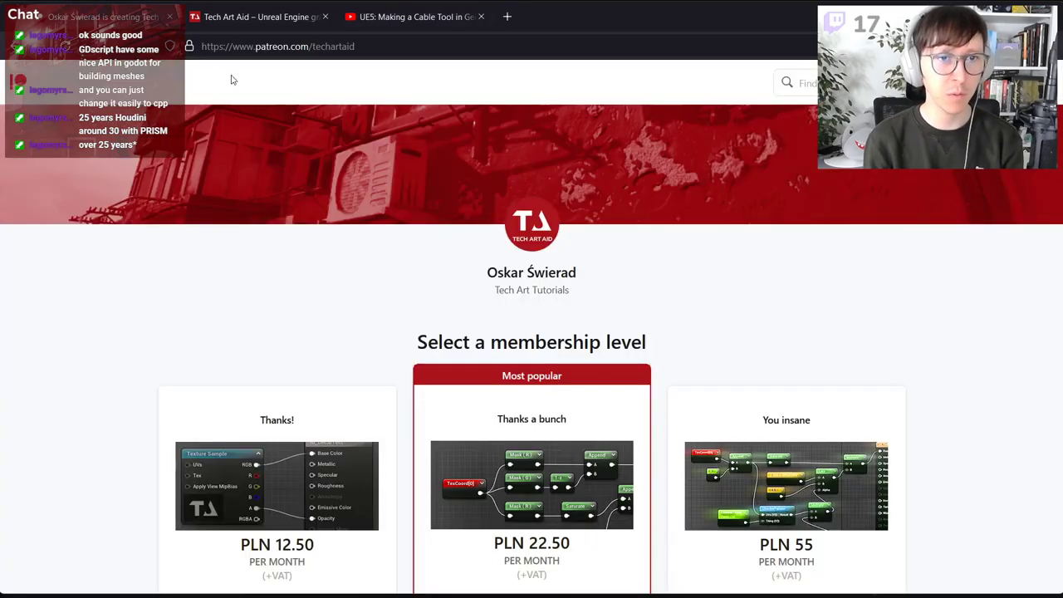
left_click(264, 22)
scroll(327, 169, "up", 4)
scroll(327, 168, "up", 5)
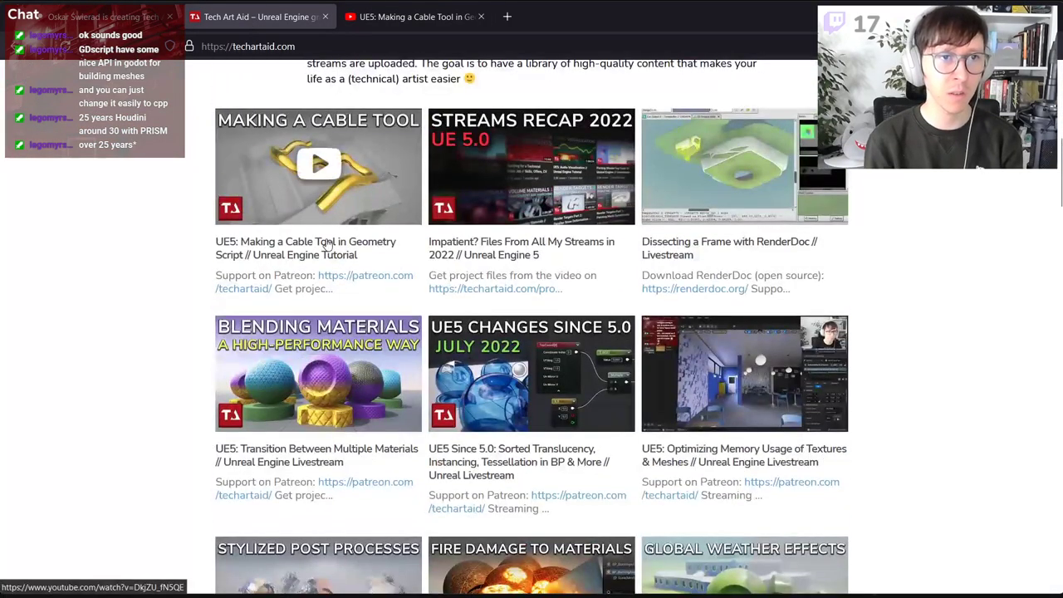
Step: Examine the Tech Art Aid Patreon page from its membership levels down to the recent post about the Geometry Script cable tool
left_click(117, 19)
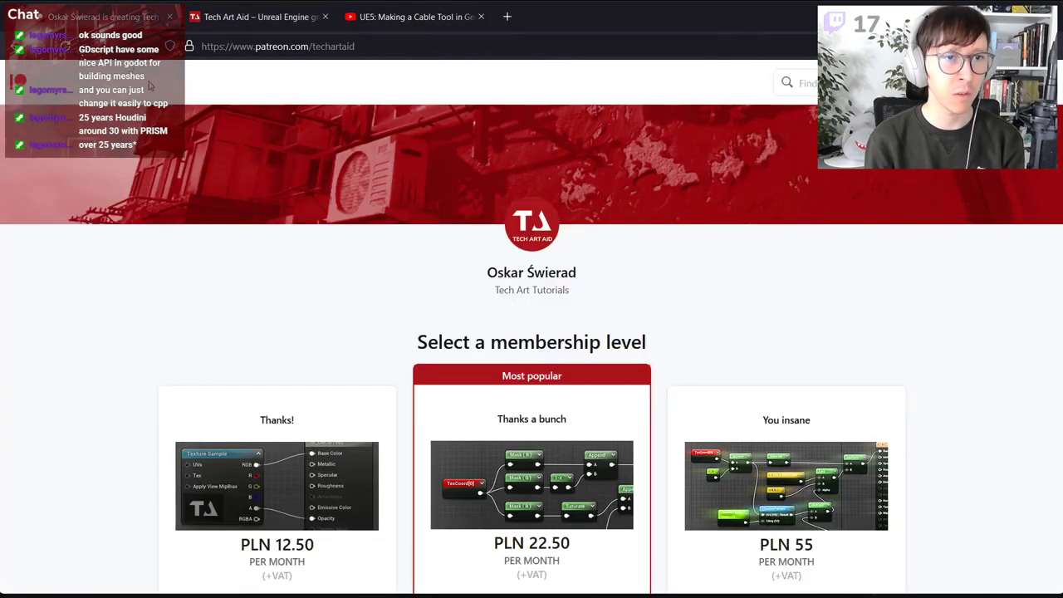
scroll(276, 162, "down", 1)
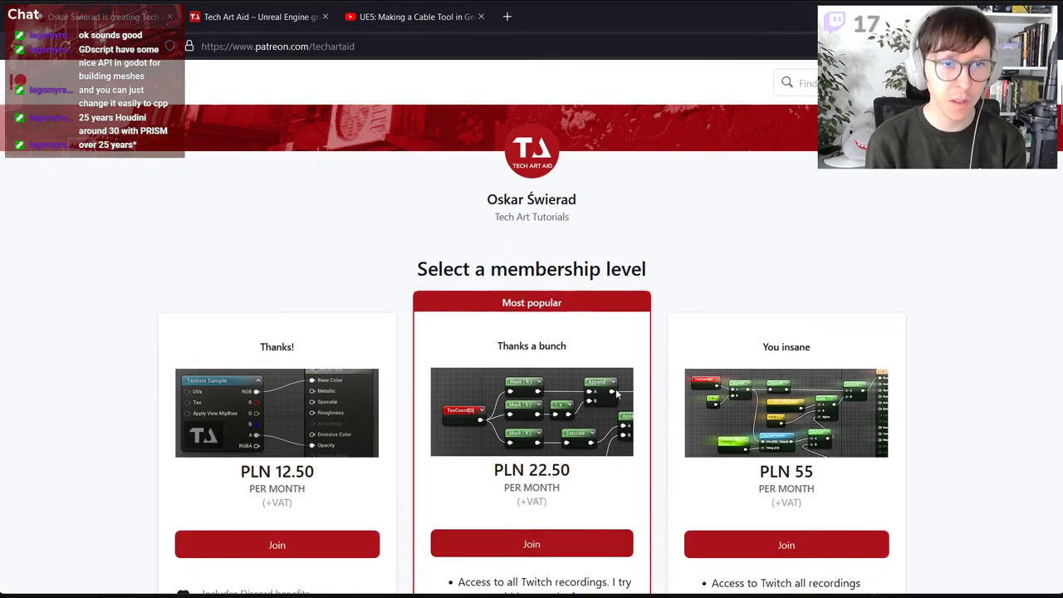
scroll(655, 237, "down", 2)
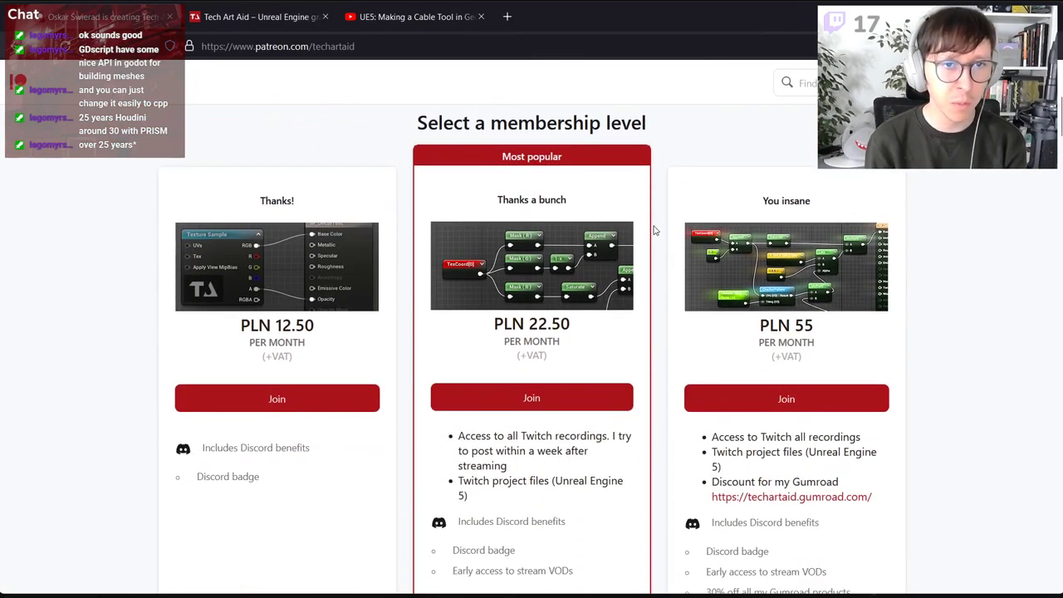
scroll(653, 230, "down", 20)
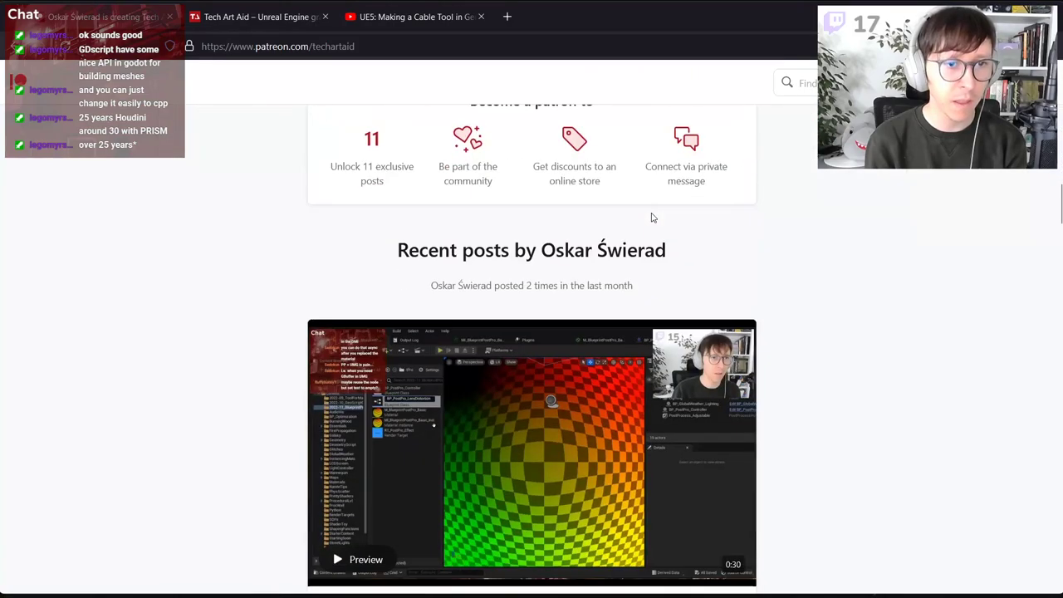
scroll(653, 219, "down", 3)
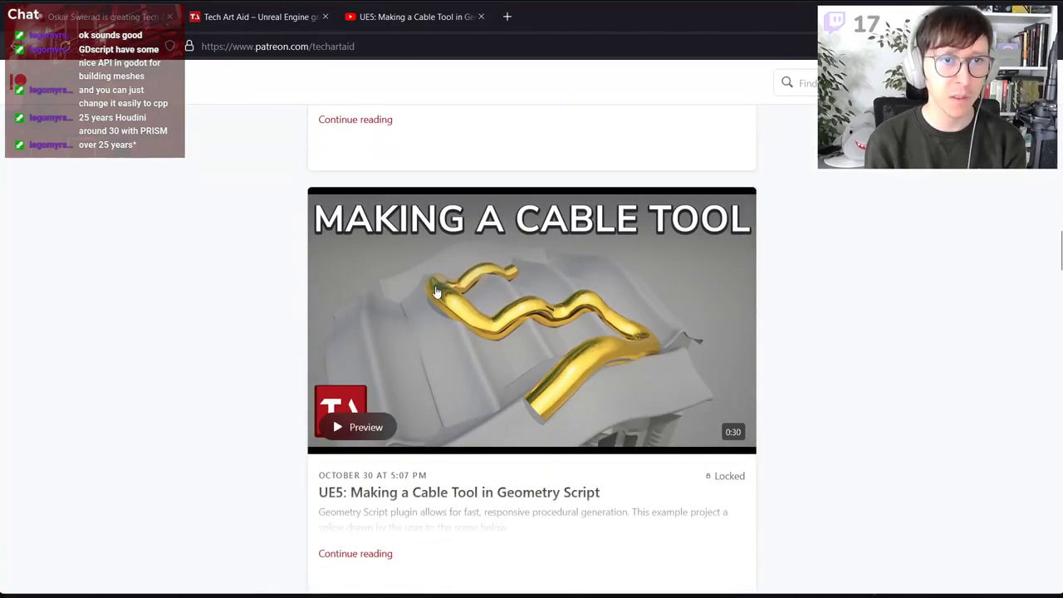
Step: Play two short sections of the YouTube video on making a cable tool in Geometry Script, pausing after each
left_click(406, 25)
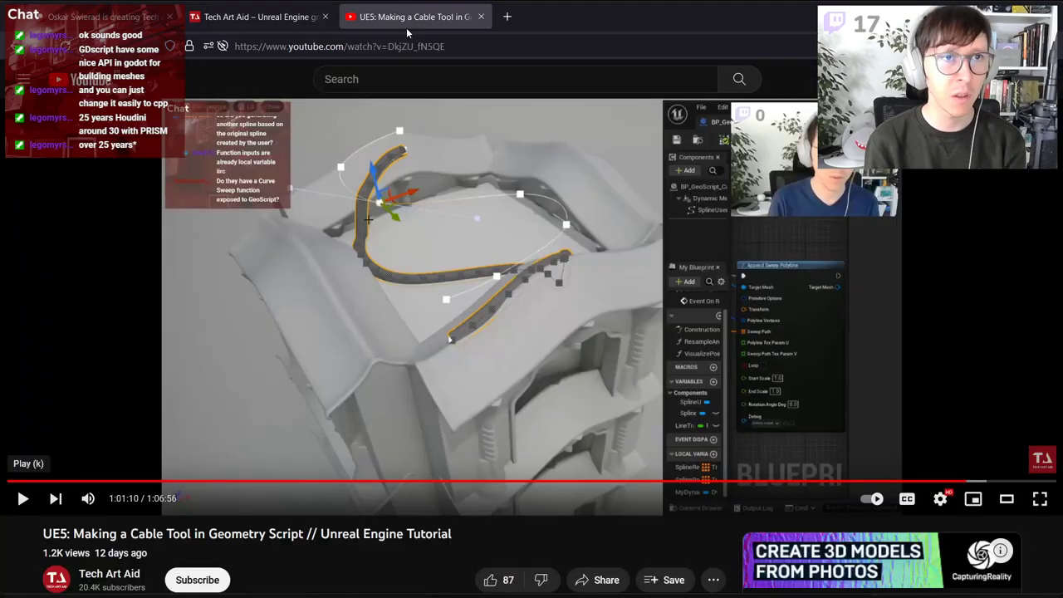
left_click(25, 500)
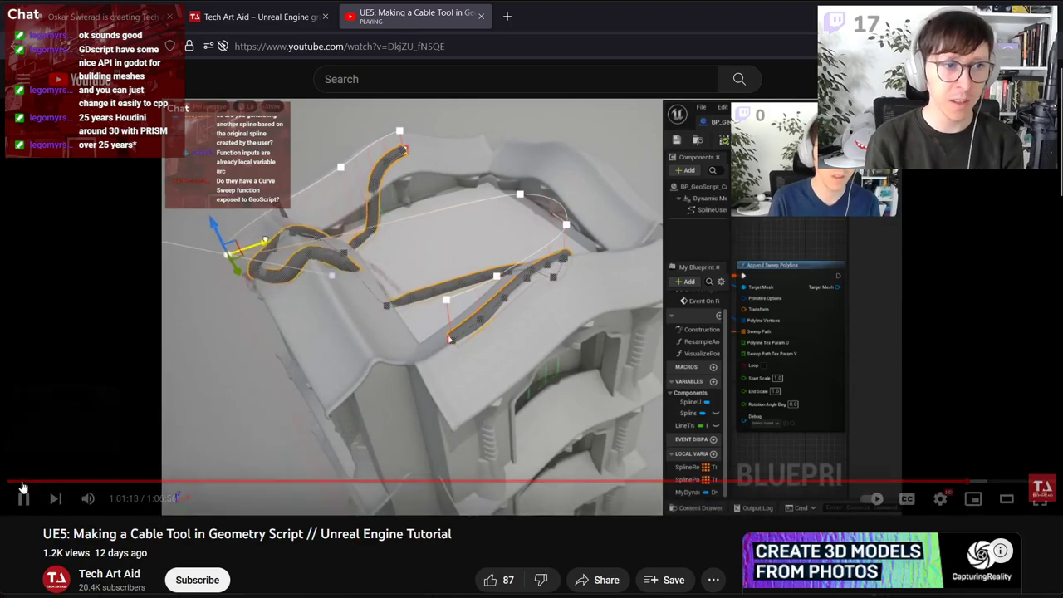
left_click(256, 341)
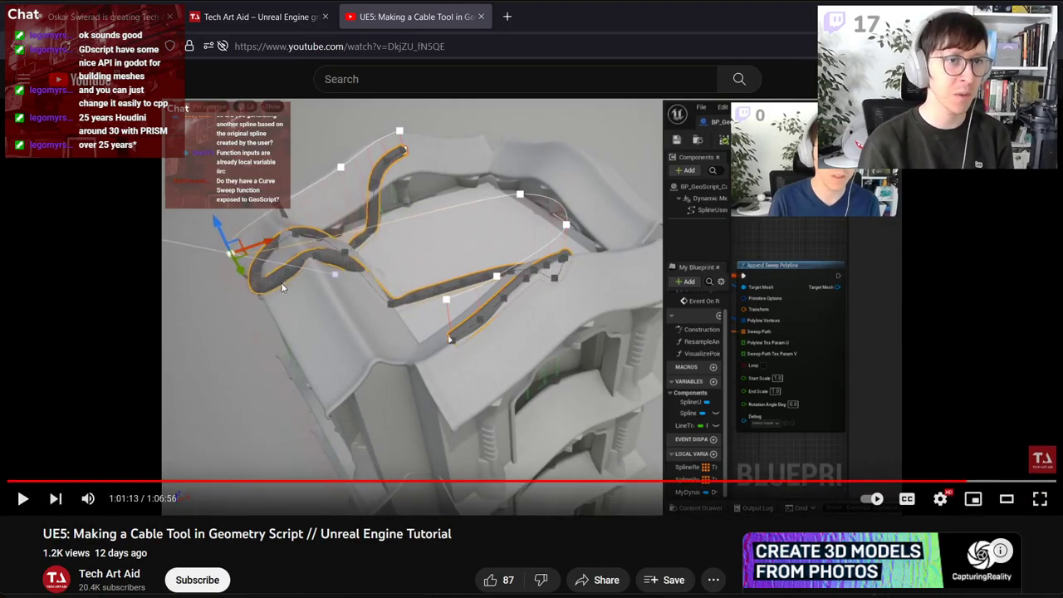
left_click(19, 506)
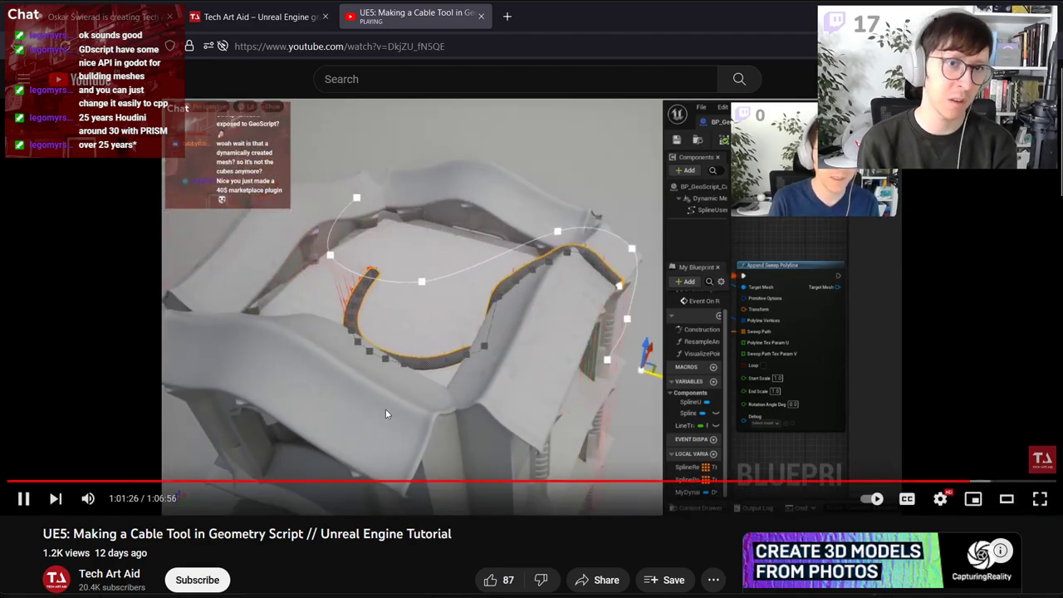
left_click(30, 497)
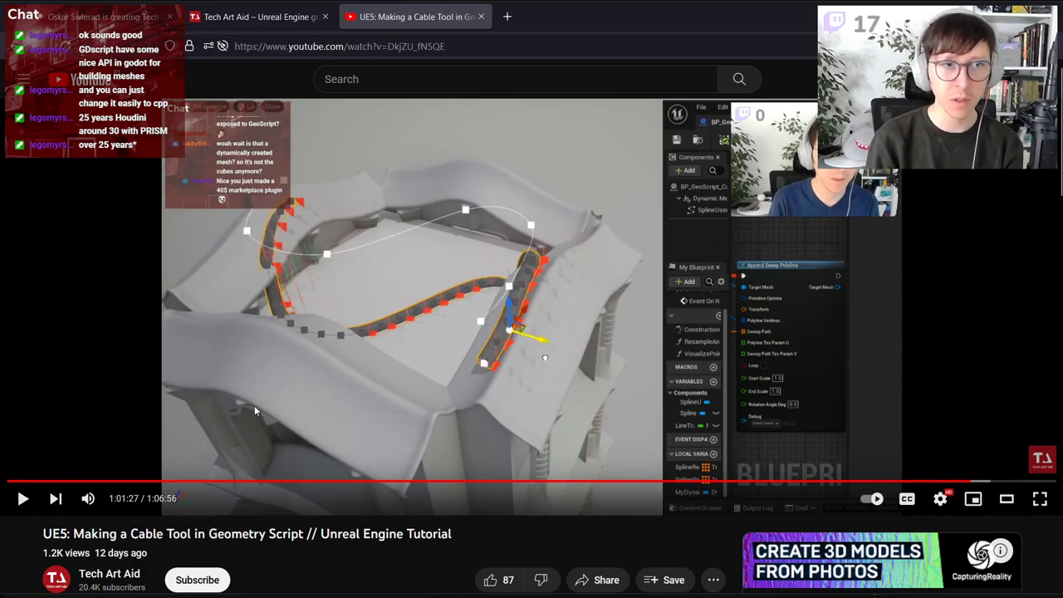
Step: Review the benefits of the Patreon membership levels and the section on becoming a patron
left_click(108, 12)
scroll(391, 209, "up", 15)
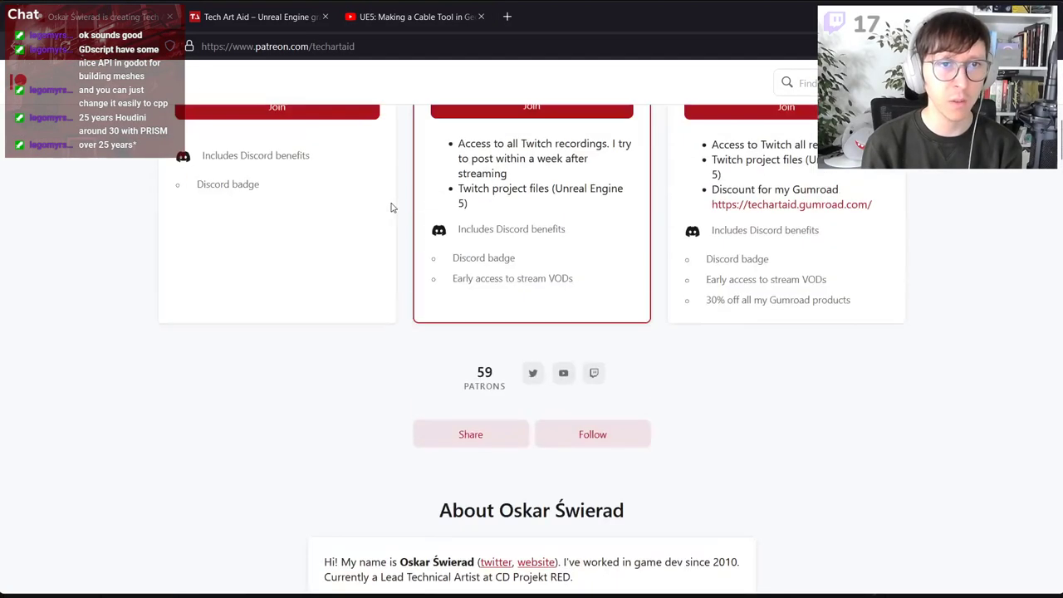
scroll(397, 208, "down", 3)
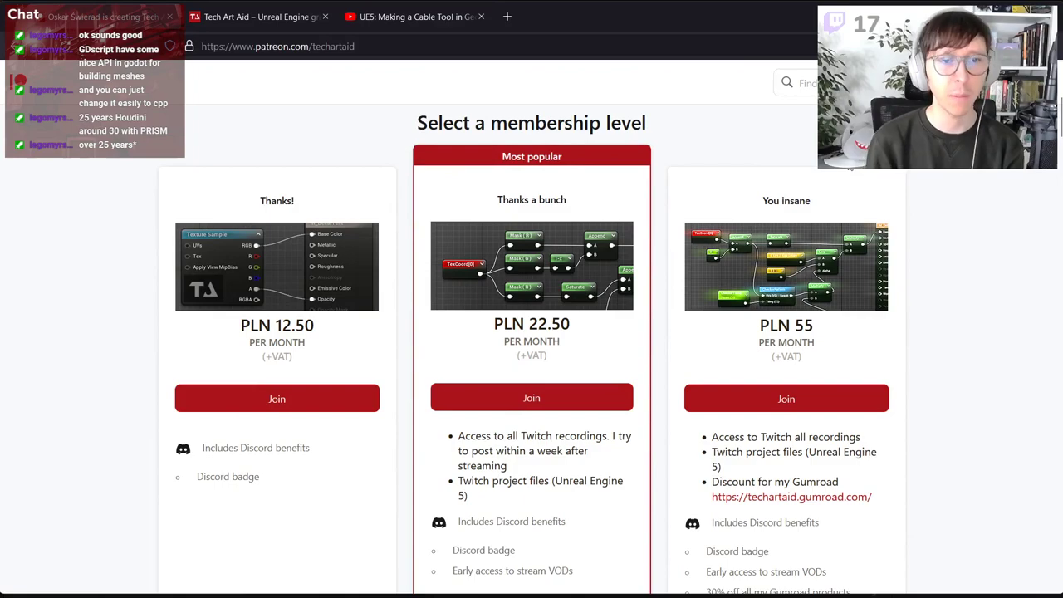
scroll(716, 286, "down", 10)
scroll(712, 275, "down", 3)
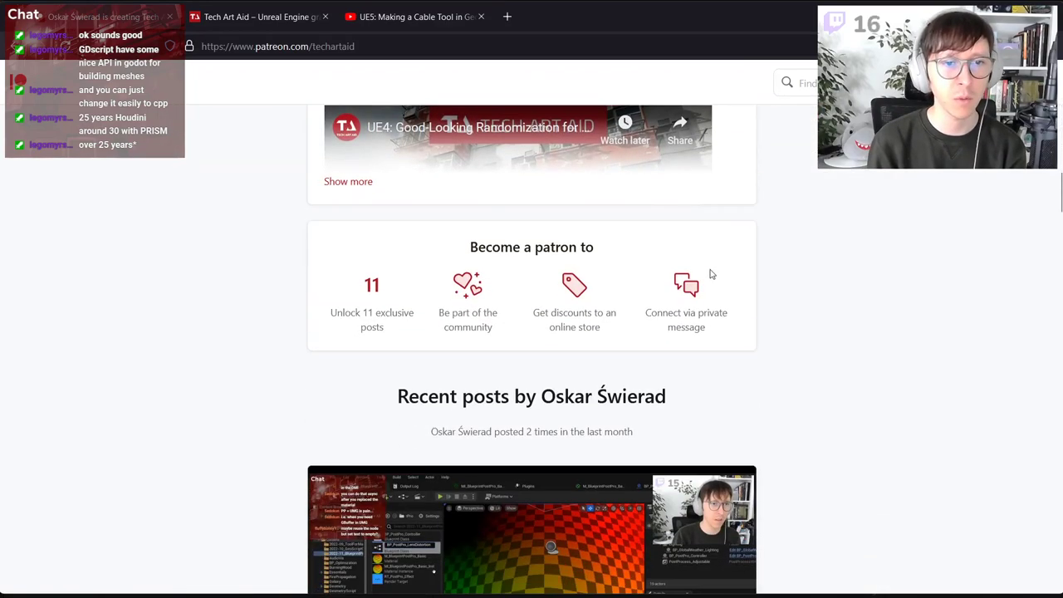
Step: Switch to Unreal Editor and move the BP_GeoScript_Icicles_Stream actor along the X axis above the roof
key("alt+Tab")
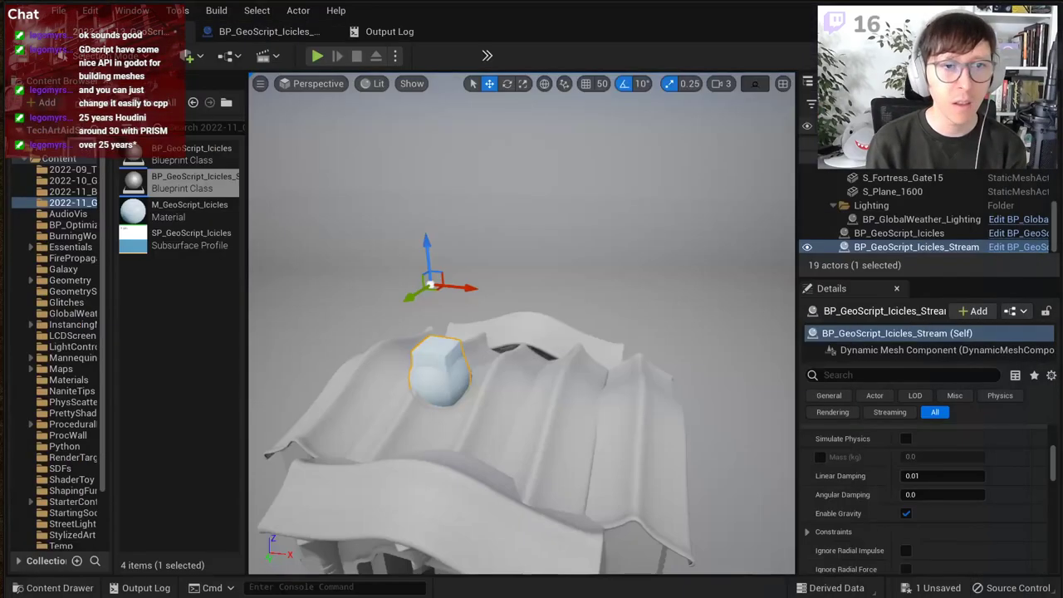
left_click_drag(464, 288, 519, 365)
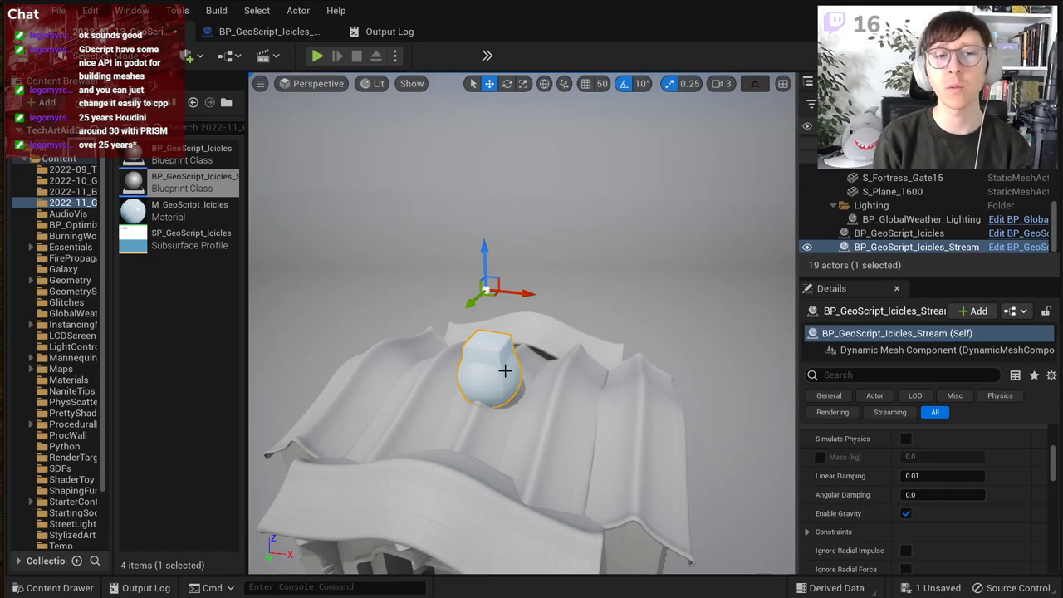
Step: Open the BP_GeoScript_Icicles_Stream event graph and examine its nodes from Line Trace By Channel to Apply Iterative Smoothing to Mesh
left_click(231, 34)
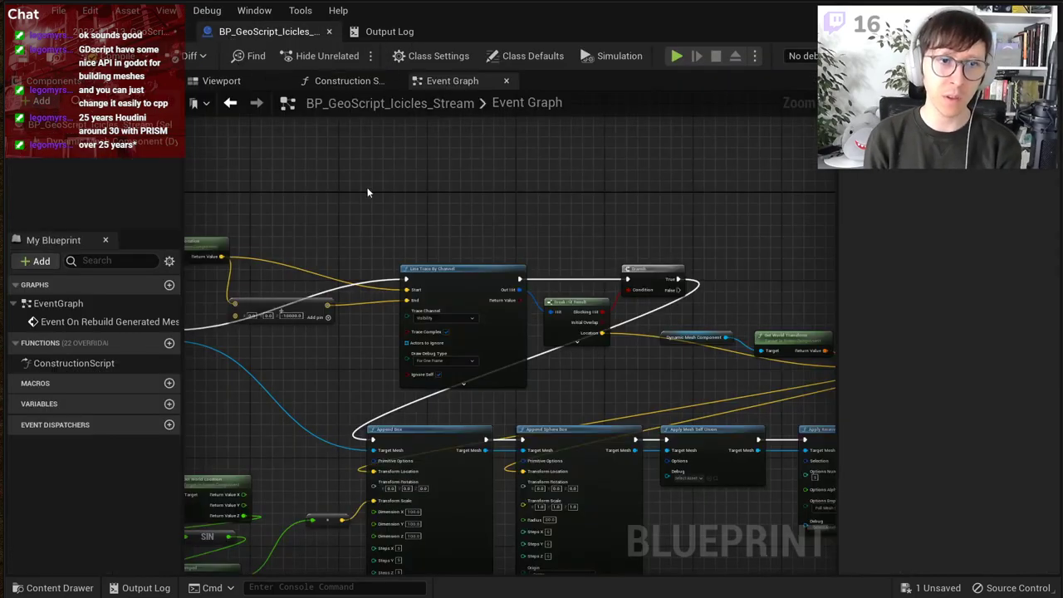
scroll(444, 441, "up", 4)
scroll(610, 390, "down", 3)
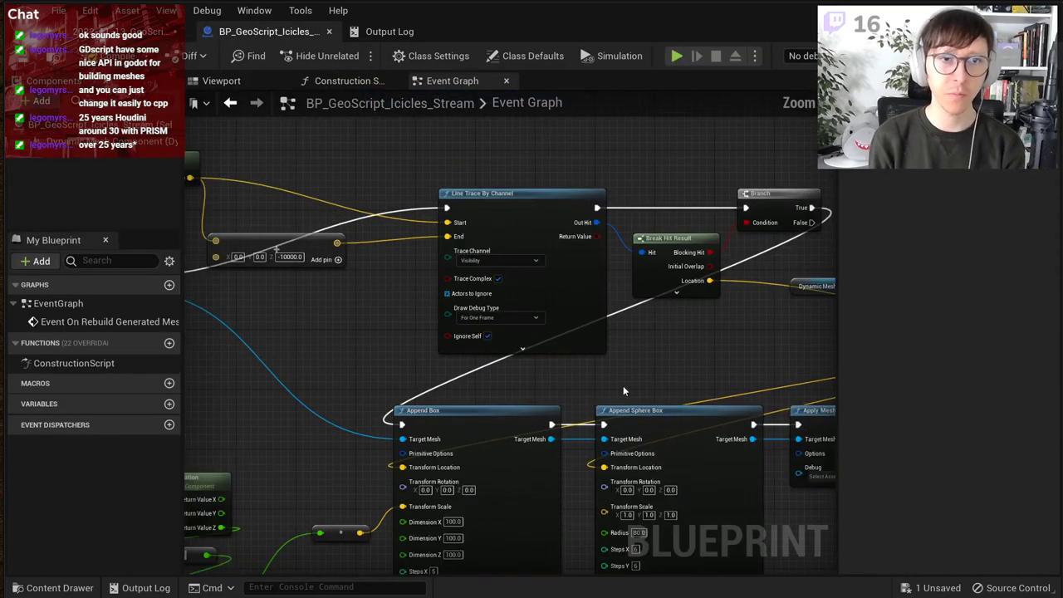
right_click_drag(634, 381, 313, 344)
right_click_drag(618, 372, 355, 356)
scroll(356, 355, "up", 3)
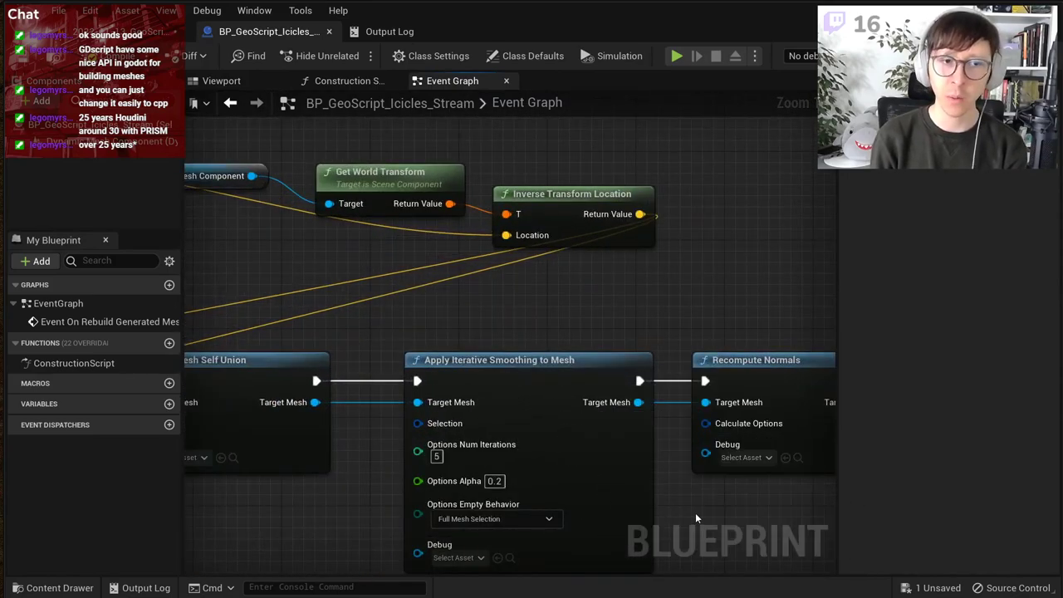
scroll(671, 502, "down", 2)
right_click_drag(406, 532, 507, 341)
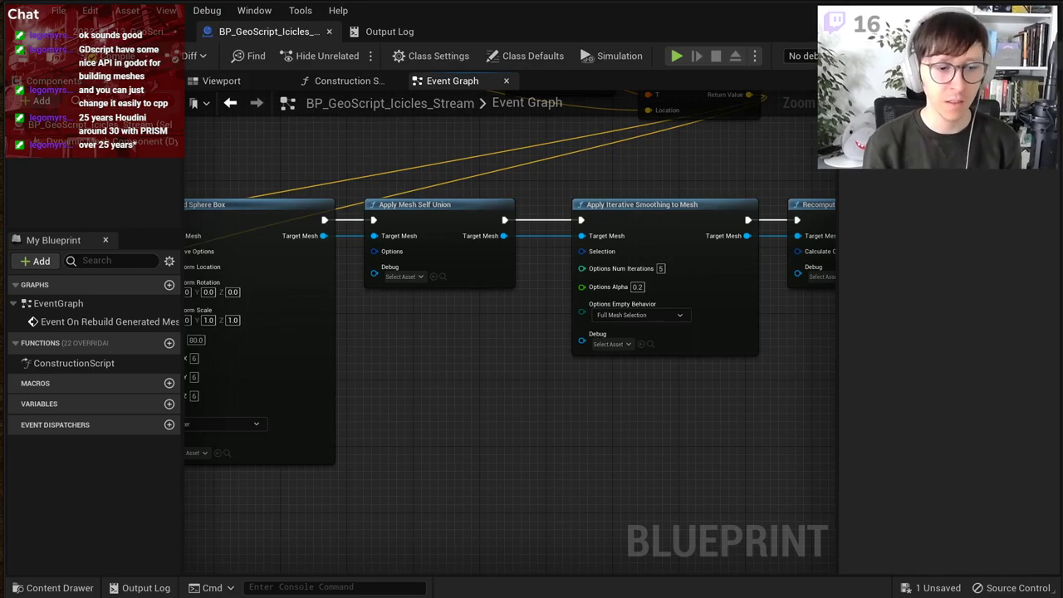
Step: Switch to Firefox and open sidefx.com/learn/ in a new tab
key("alt+Tab")
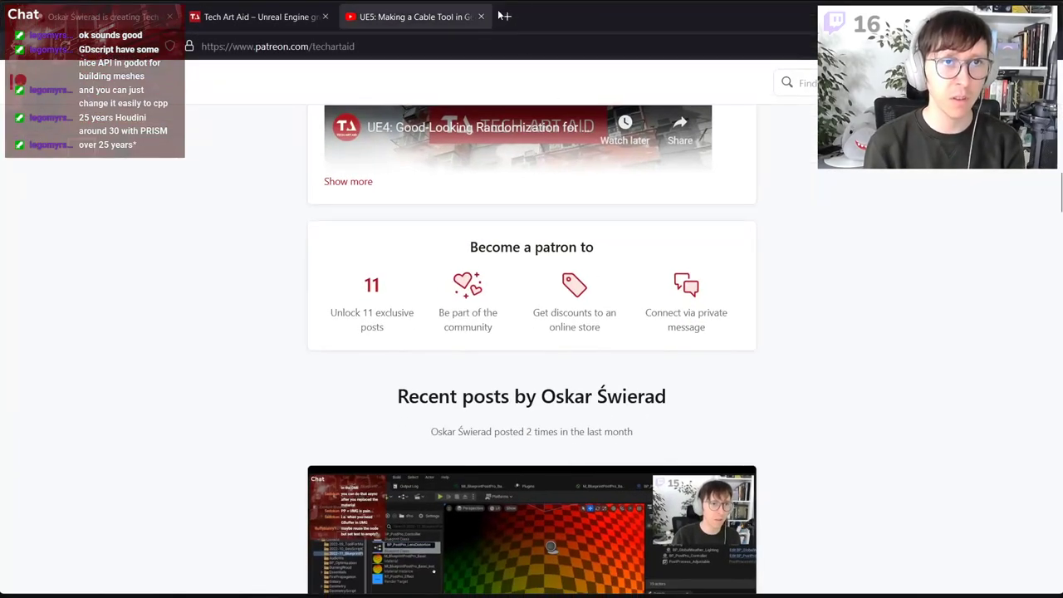
left_click(509, 18)
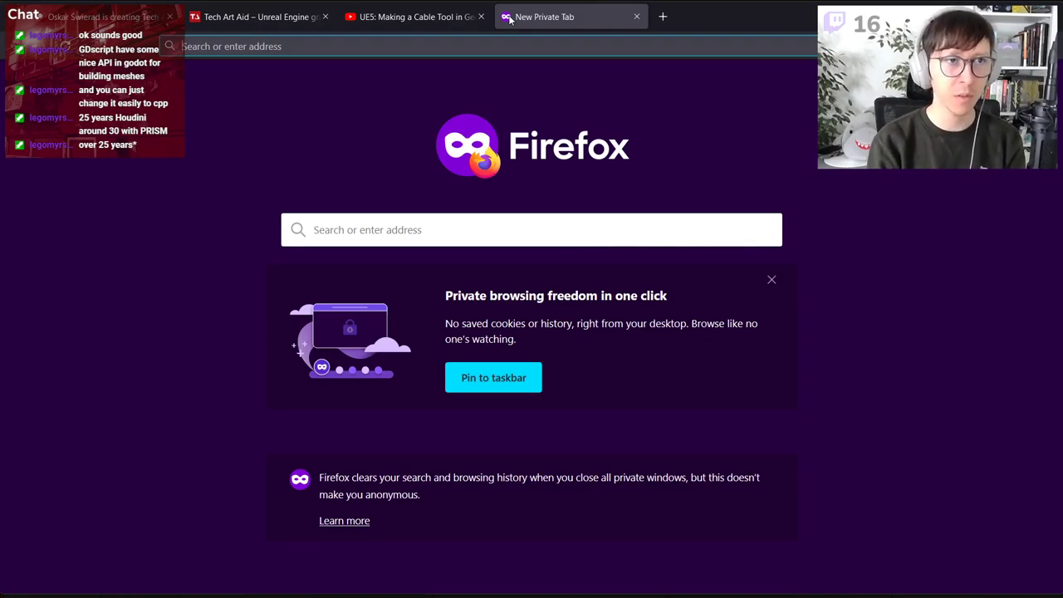
type("sidefox.")
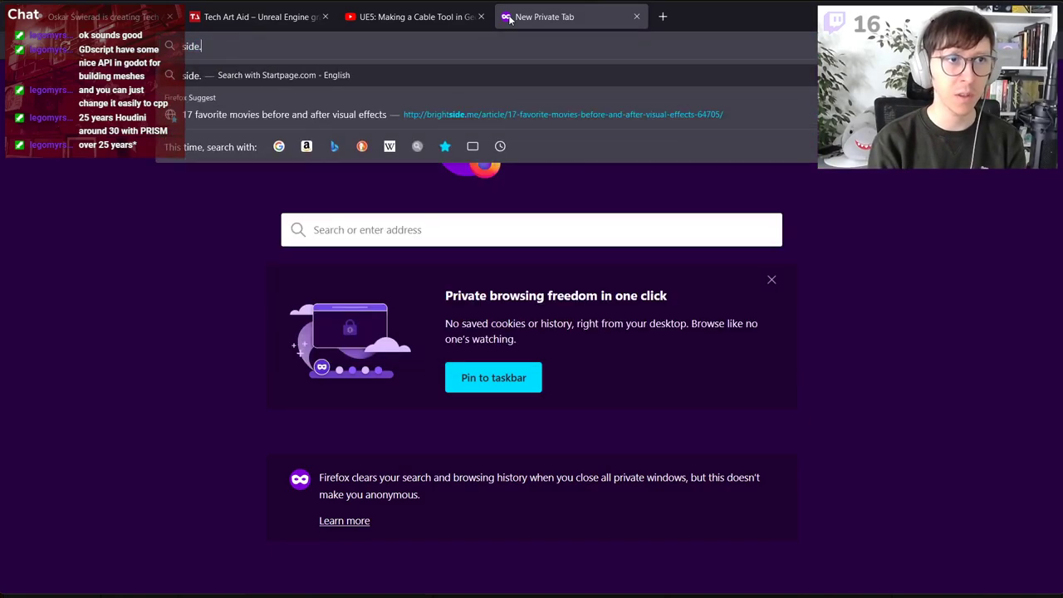
key("BackSpace")
key("BackSpace")
key("BackSpace")
type("x.com/learn/")
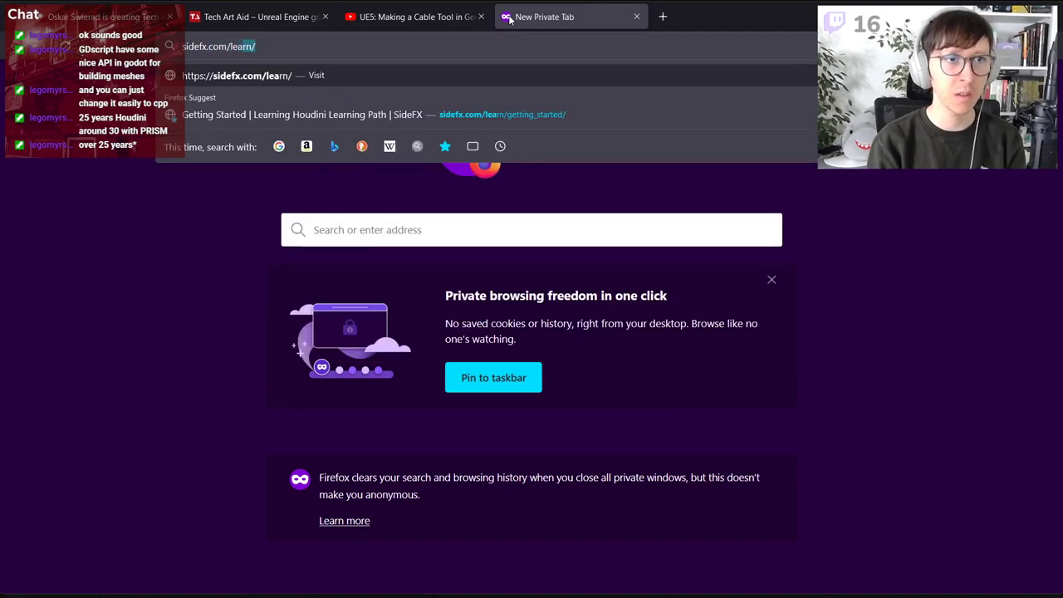
key("Return")
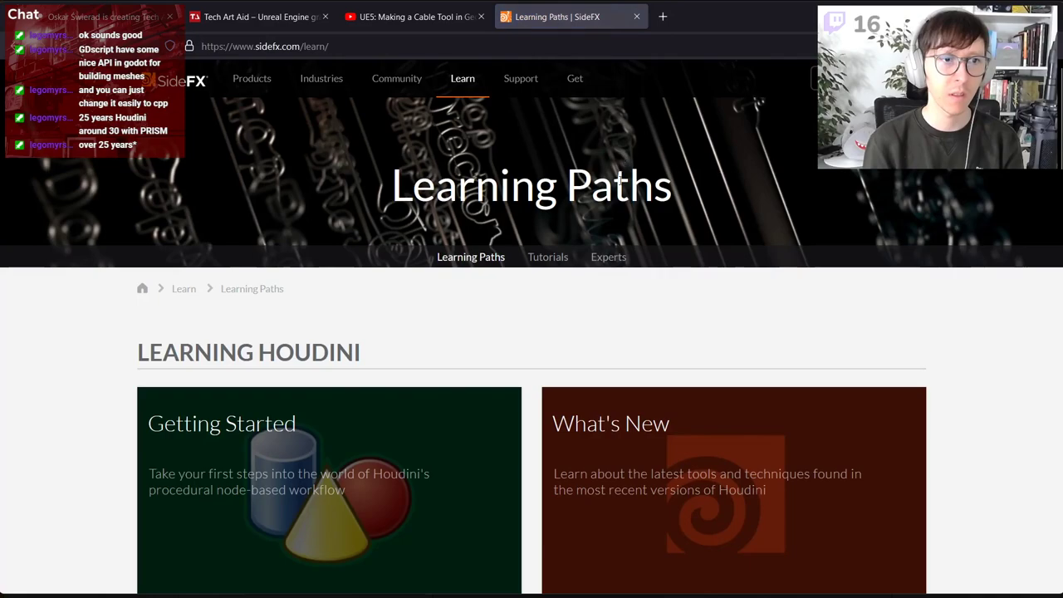
Step: Open the Game Tools learning path under Game Development and look over its SideFX Labs tools and project-based lessons
scroll(620, 186, "down", 4)
scroll(620, 186, "down", 8)
scroll(531, 283, "up", 3)
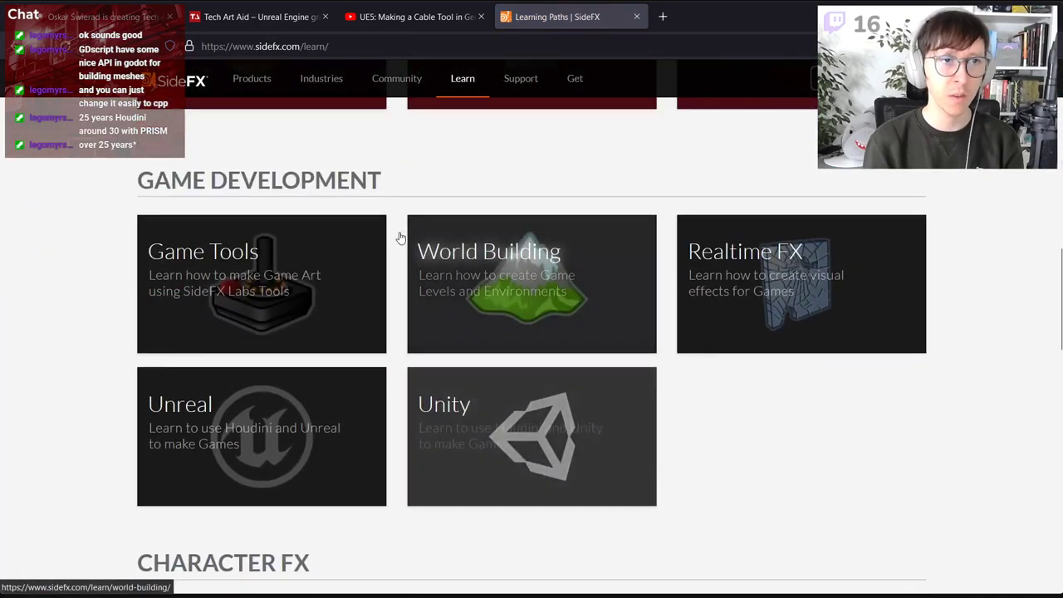
left_click(224, 265)
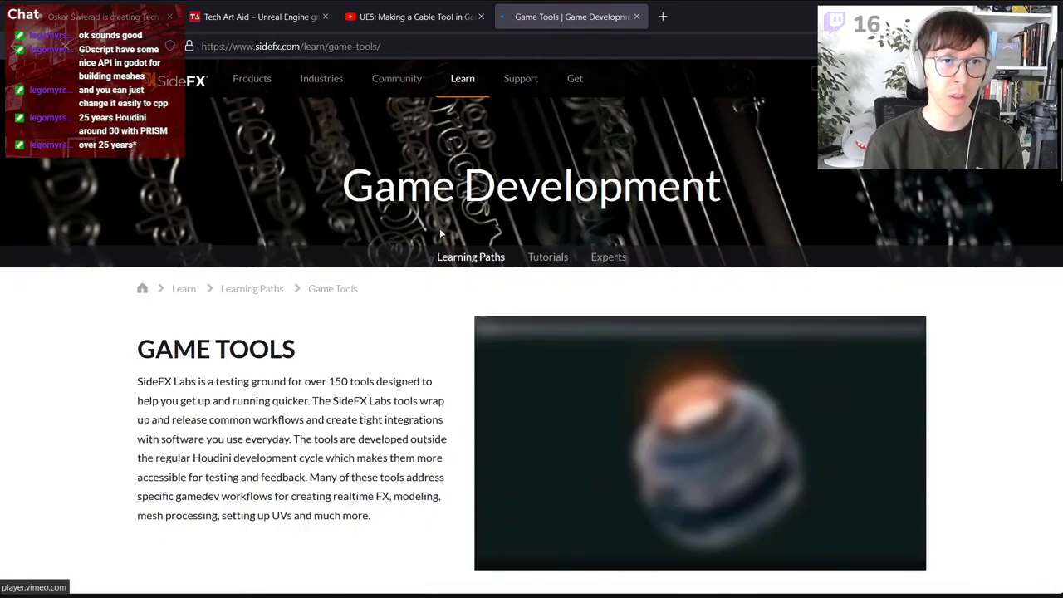
scroll(440, 227, "down", 4)
scroll(440, 234, "down", 13)
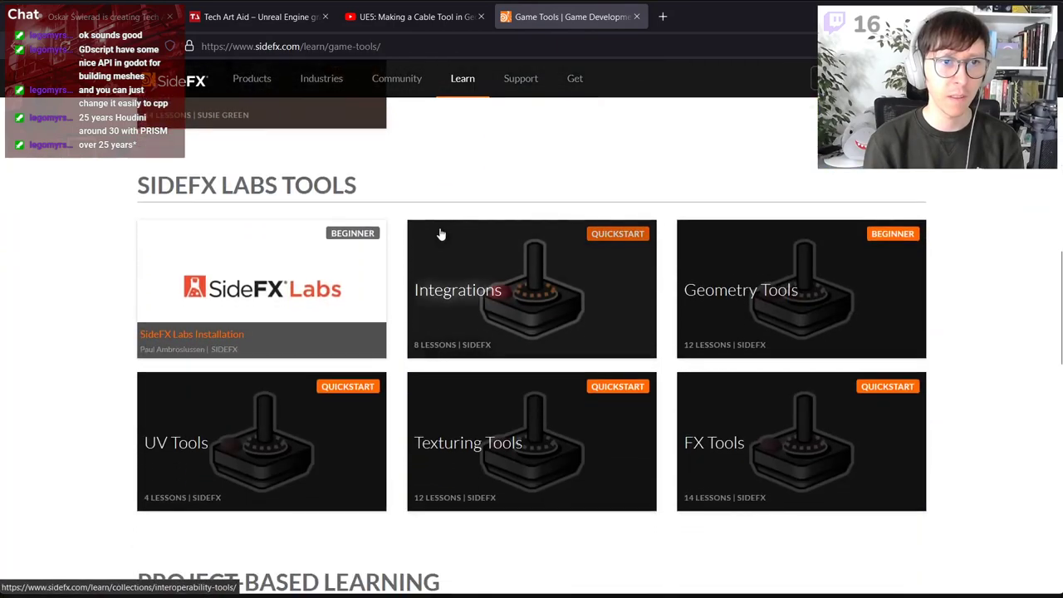
scroll(441, 235, "up", 2)
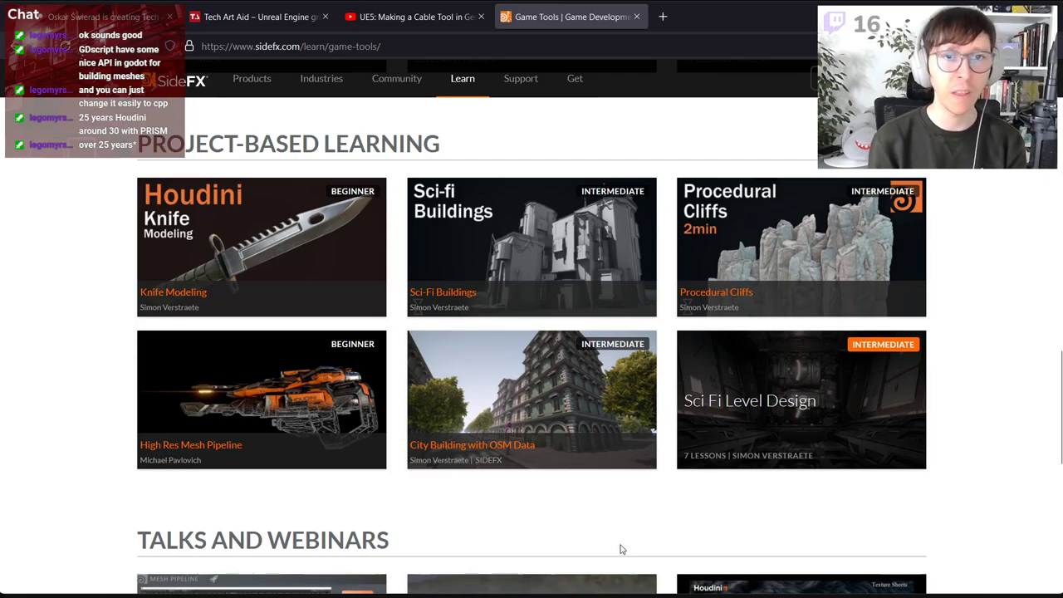
Step: Switch back to Unreal Editor and examine the event graph's line trace, branch and Inverse Transform Location nodes
key("alt+Tab")
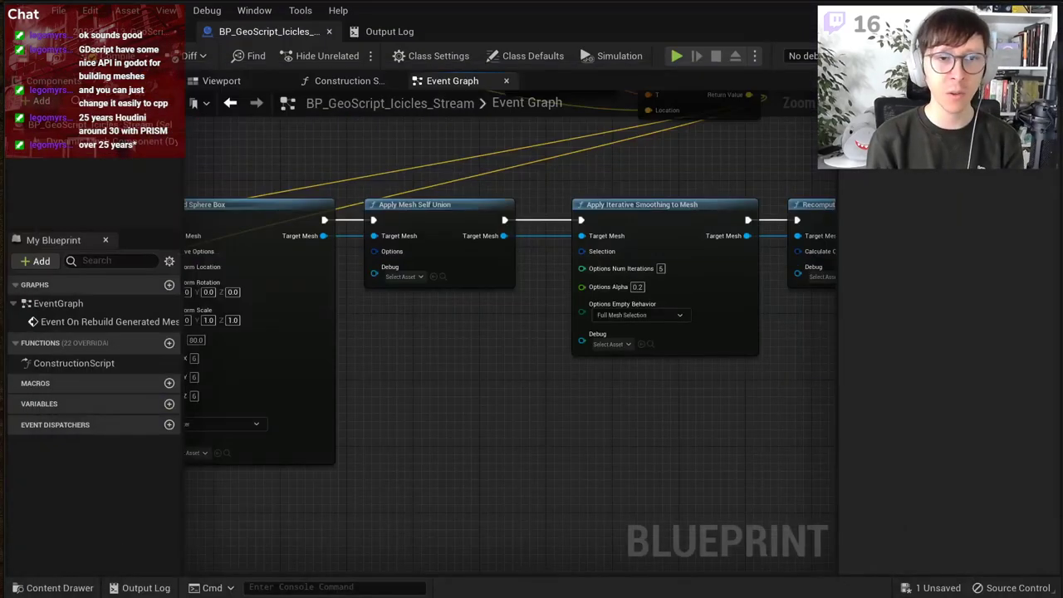
scroll(557, 277, "down", 4)
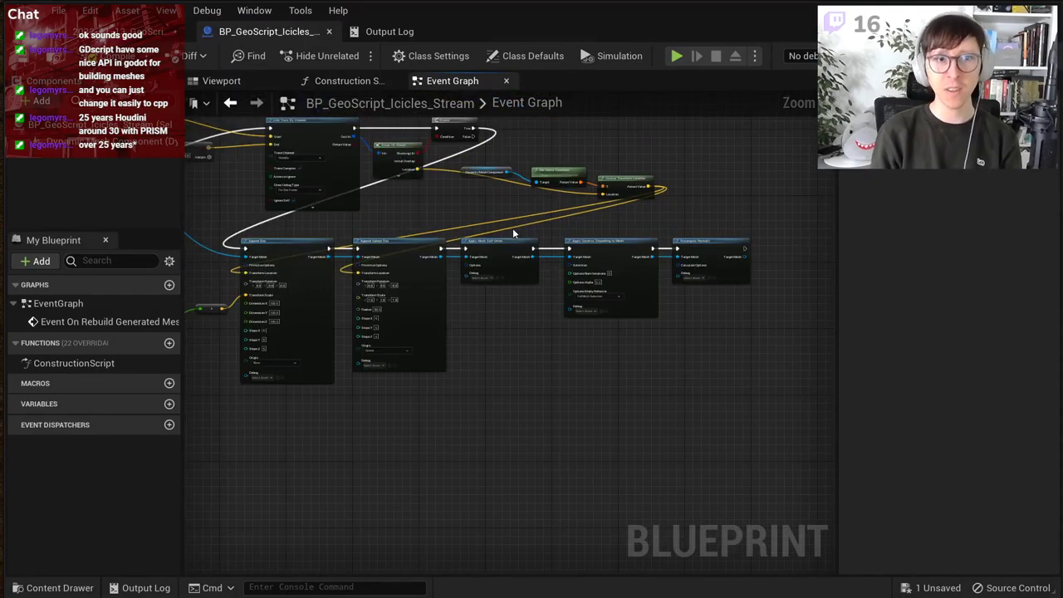
right_click_drag(513, 230, 646, 363)
scroll(472, 333, "up", 3)
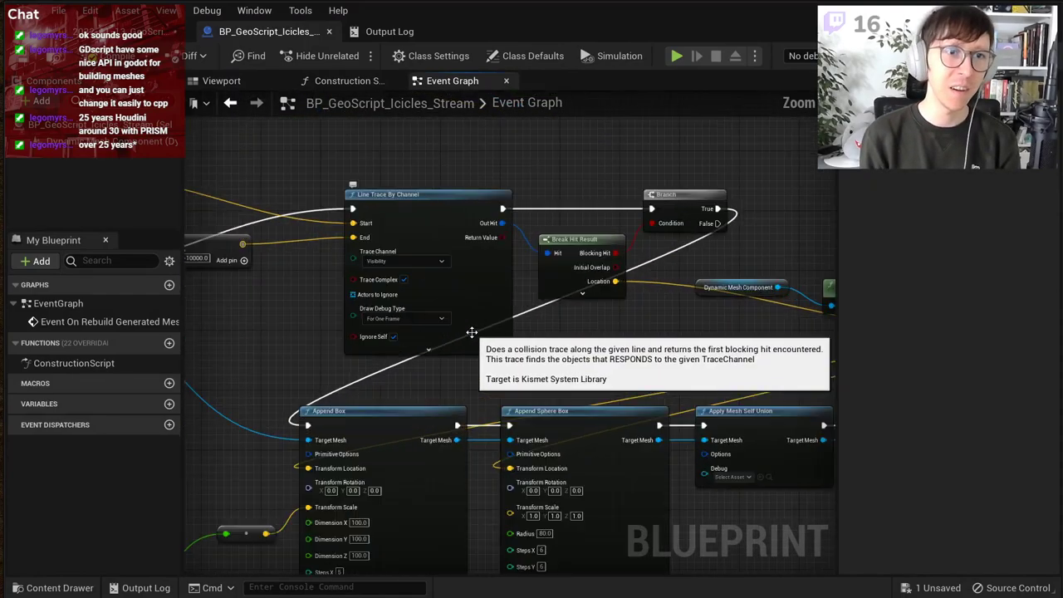
right_click_drag(584, 176, 498, 309)
scroll(498, 309, "up", 2)
right_click_drag(781, 291, 425, 203)
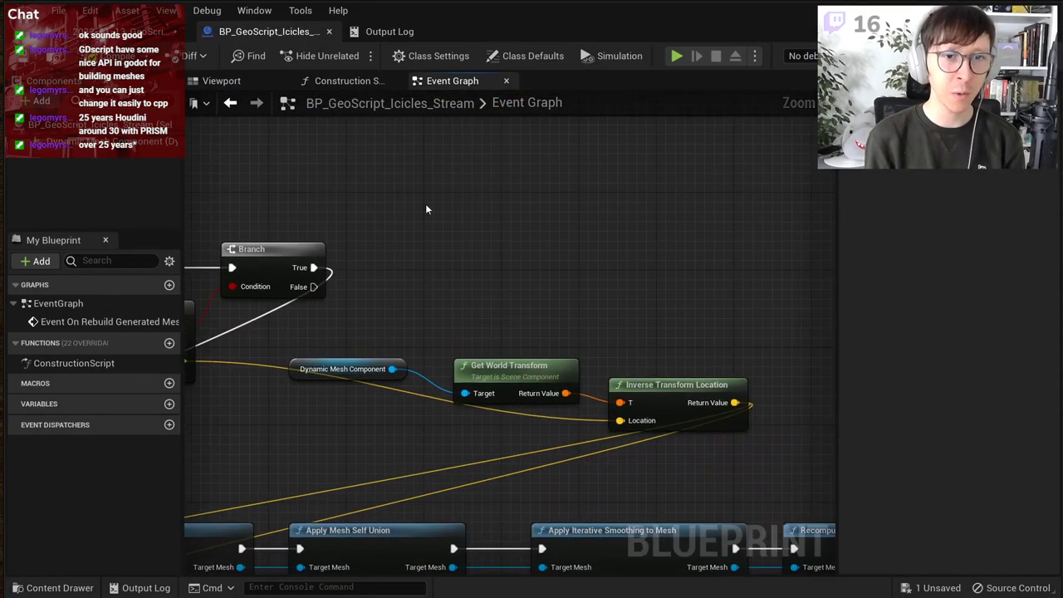
right_click_drag(607, 312, 364, 275)
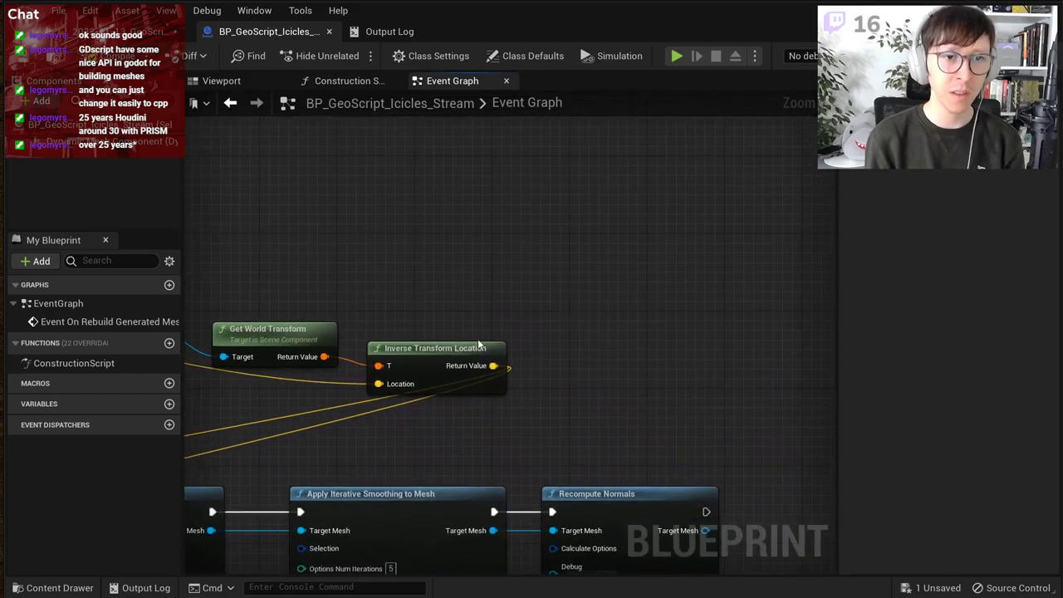
Step: Search the Blueprint actions for "geo script bvh" and look over the Geometry Script spatial functions
right_click(552, 224)
type("geo script")
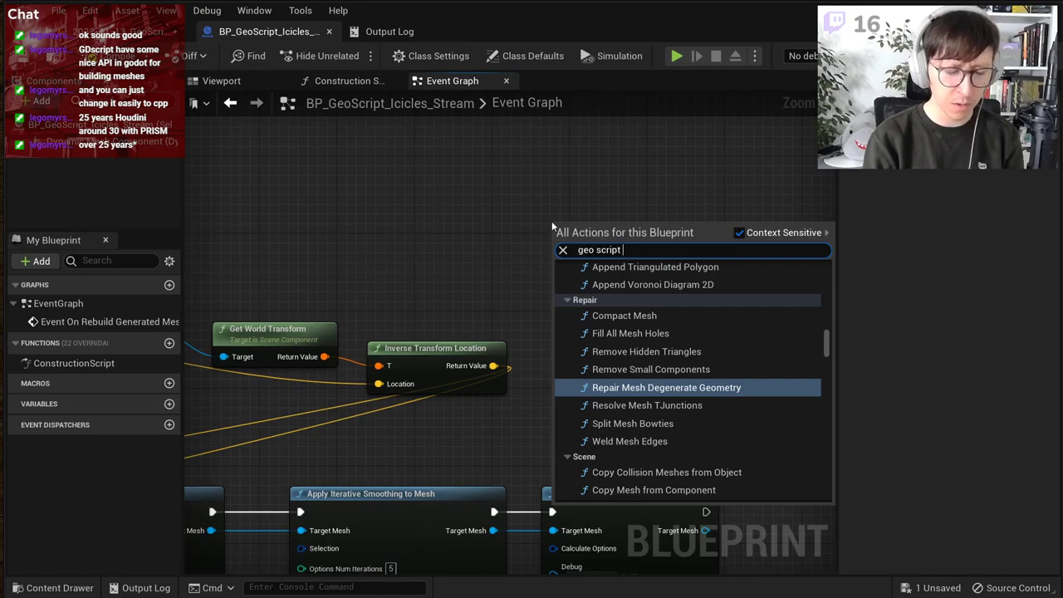
type("bvh")
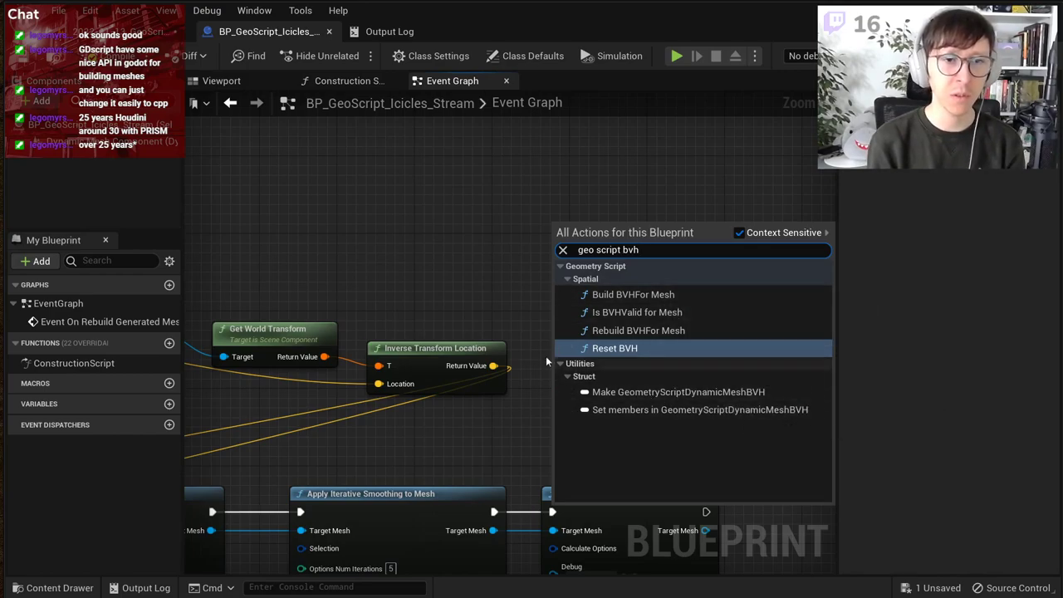
left_click(482, 258)
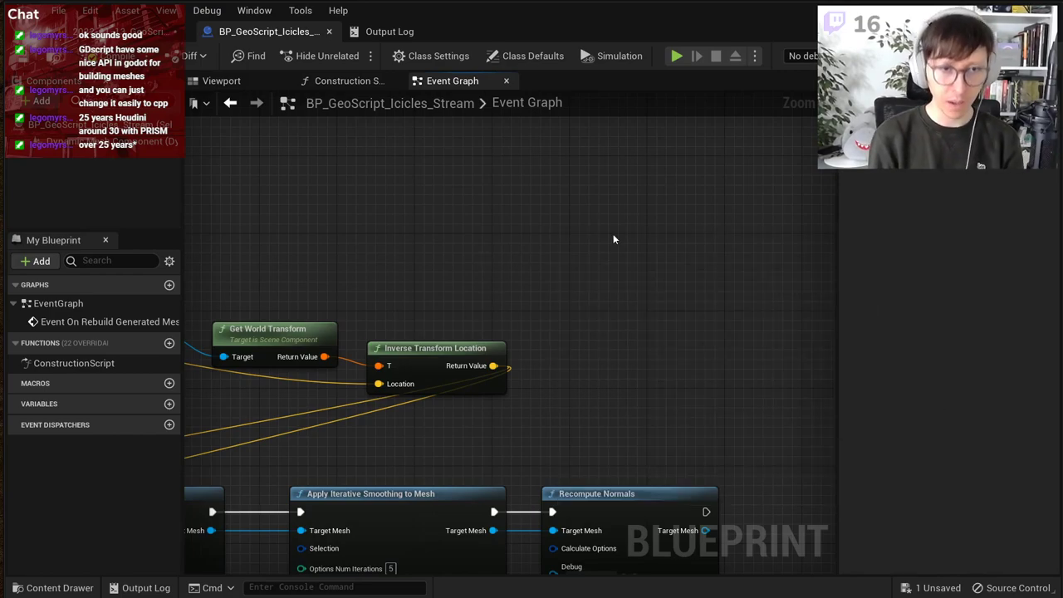
Step: Search the Blueprint actions for "geo script repair", look over the mesh repair functions, and return to the icicle node network
right_click(534, 222)
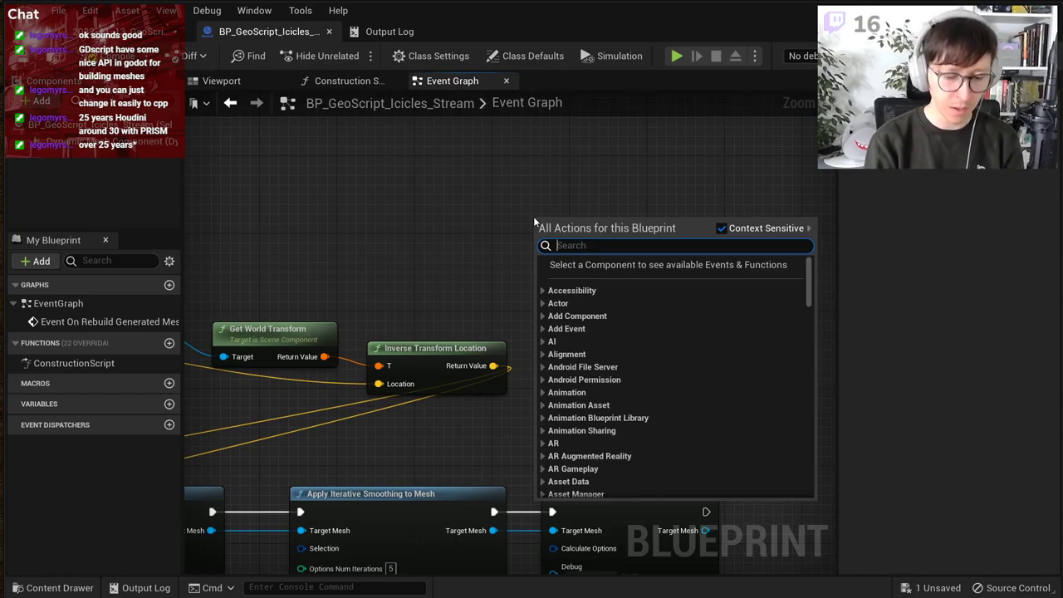
type("geo script re")
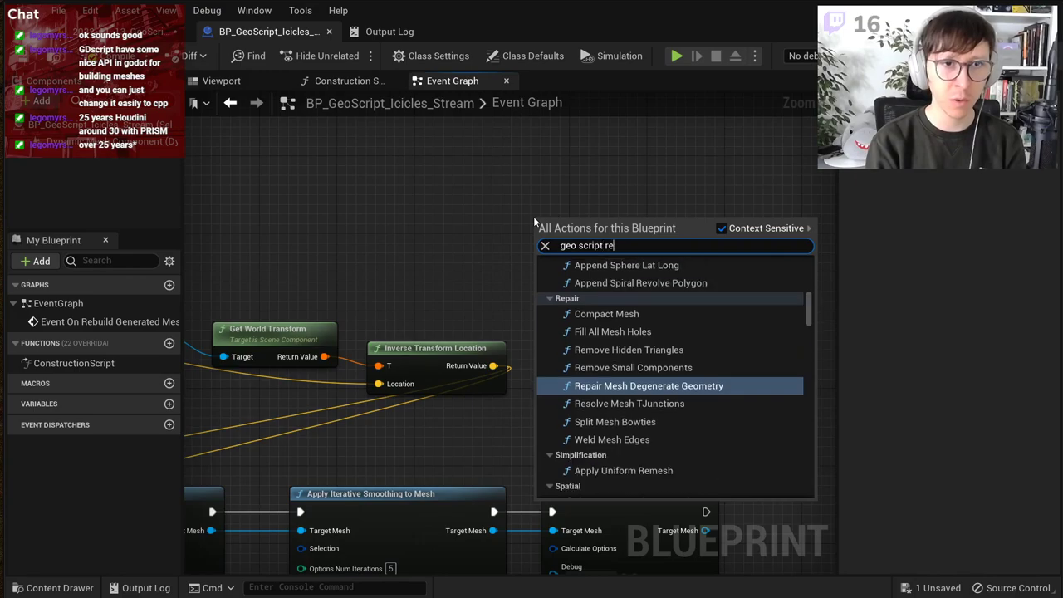
type("pair")
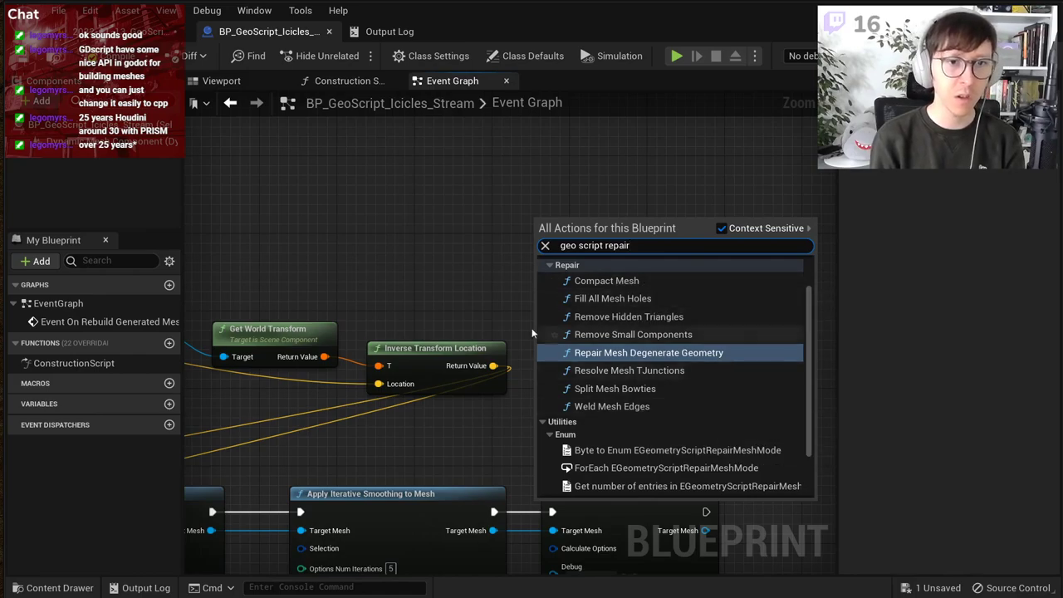
left_click(459, 273)
scroll(458, 273, "down", 4)
right_click_drag(458, 273, 805, 255)
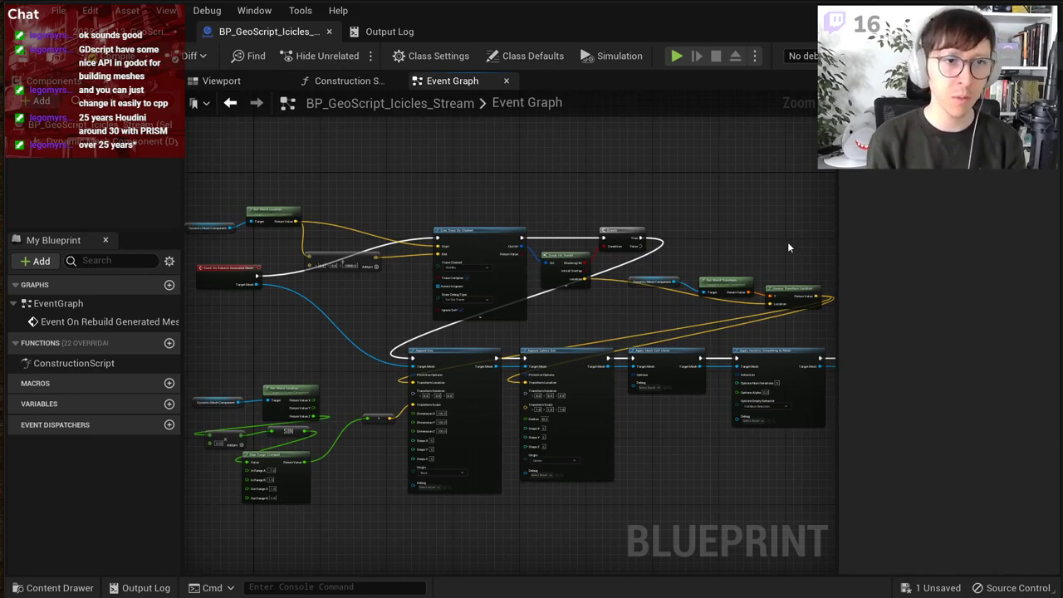
Step: Switch to Firefox, open entagma.com in a new tab and browse its Houdini and Geometry Nodes tutorials
key("alt+Tab")
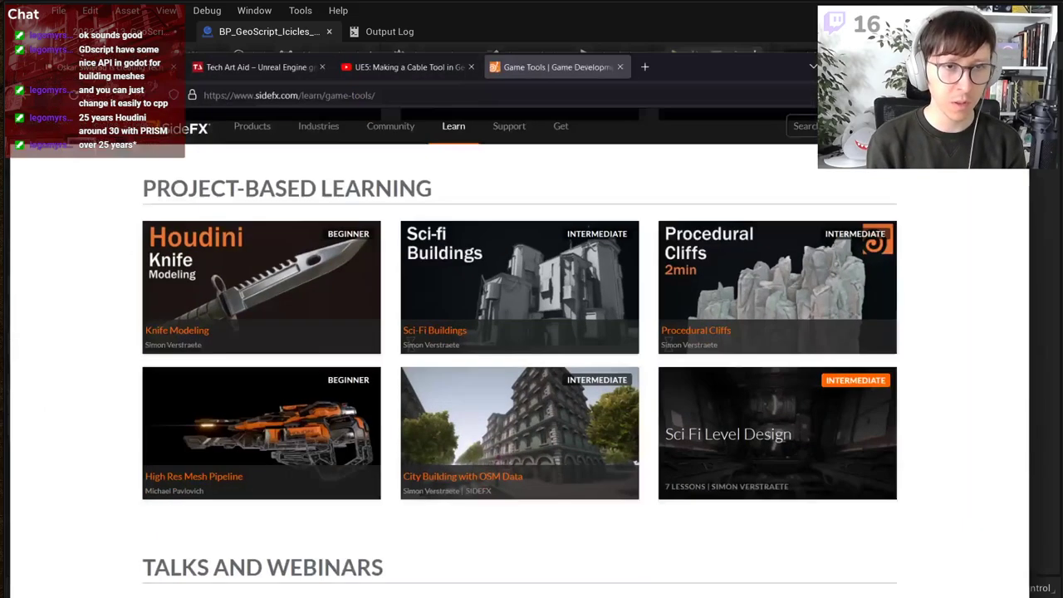
left_click(662, 17)
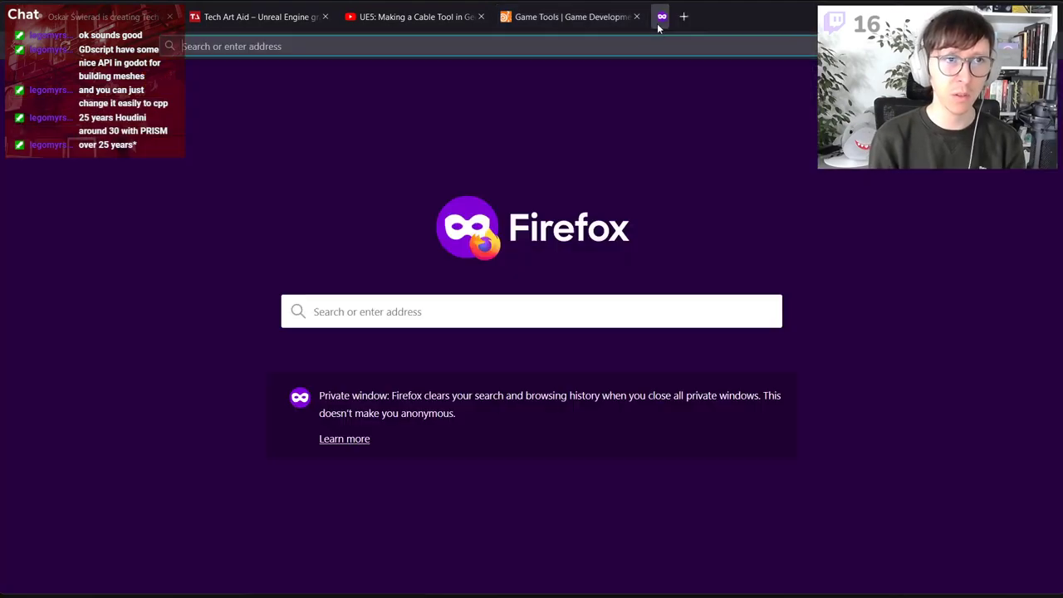
type("entagma")
type(".com")
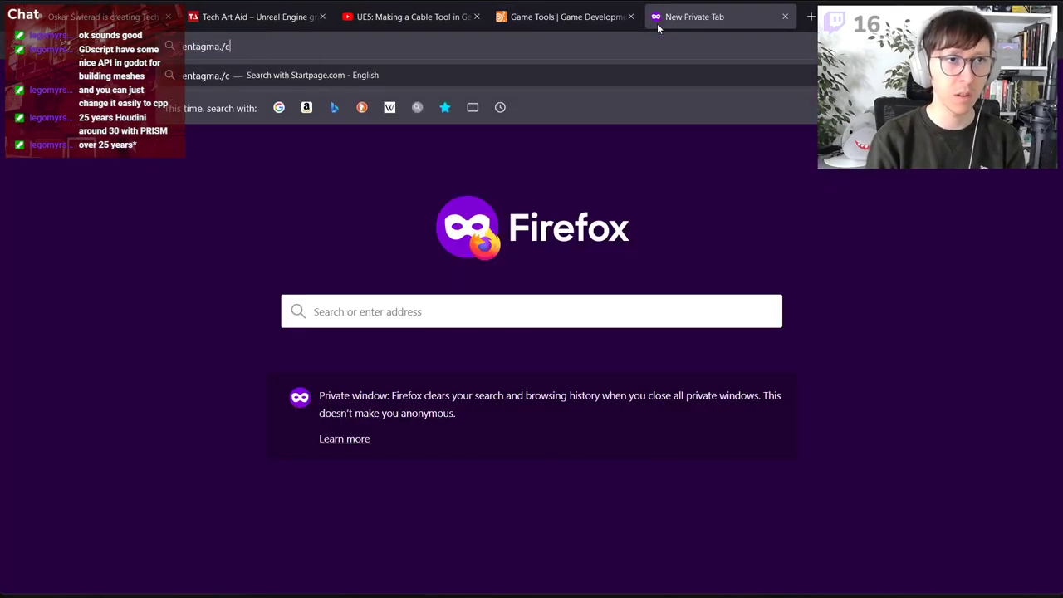
key("Return")
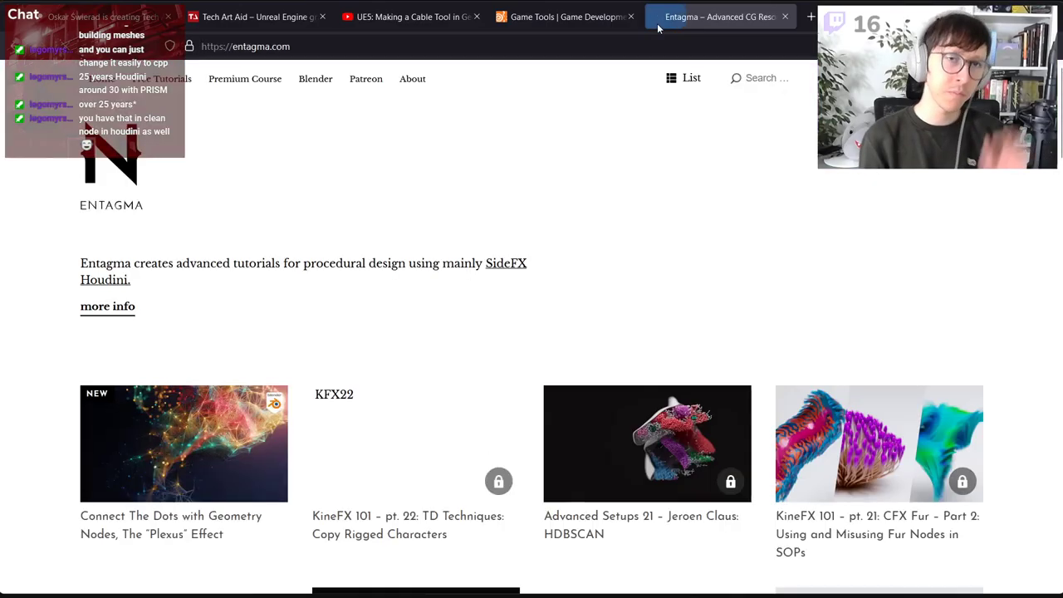
scroll(621, 221, "down", 5)
scroll(622, 223, "down", 6)
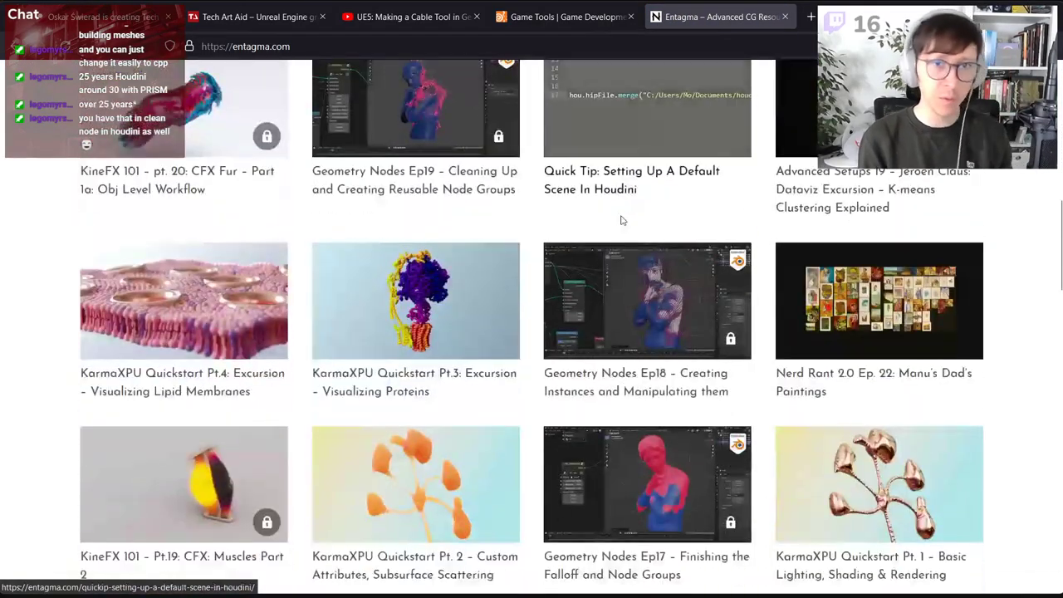
scroll(617, 193, "down", 2)
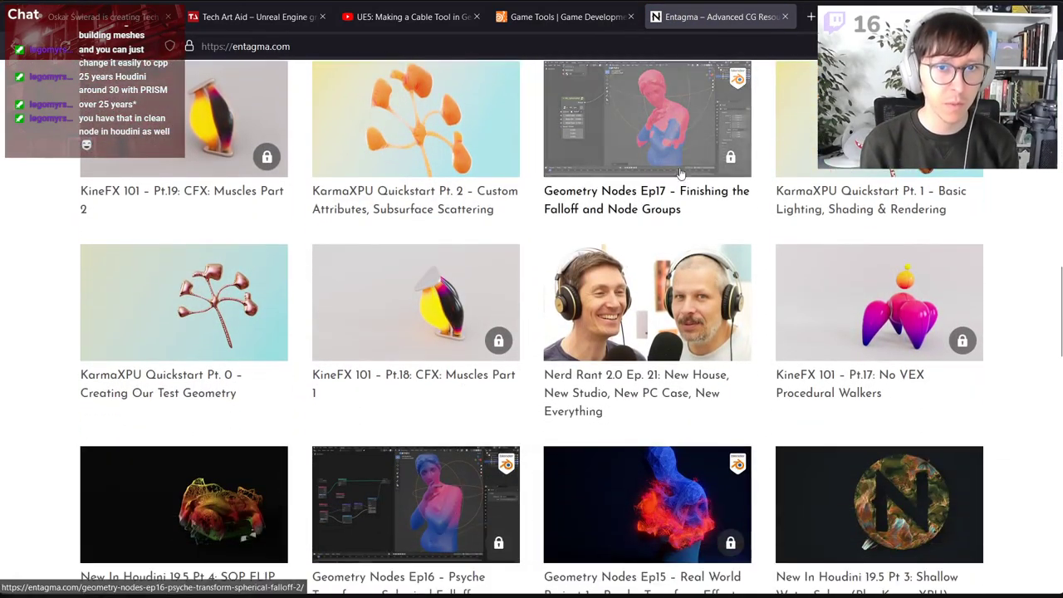
Step: Switch back to Unreal Editor's level and shift the BP_GeoScript_Icicles_Stream actor along the X axis above the roof
left_click(983, 13)
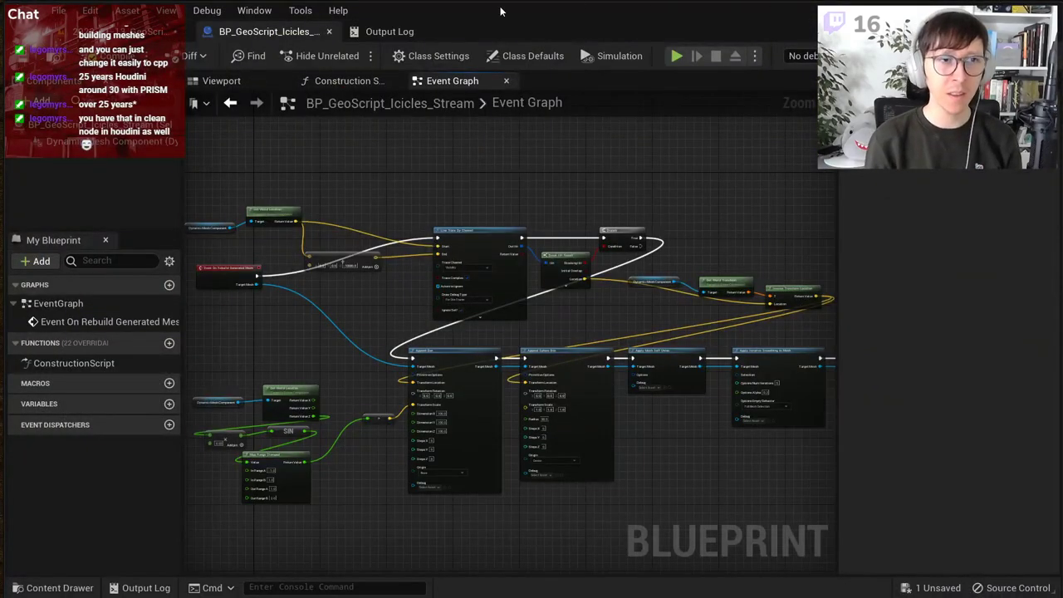
left_click(158, 31)
left_click_drag(529, 291, 521, 252)
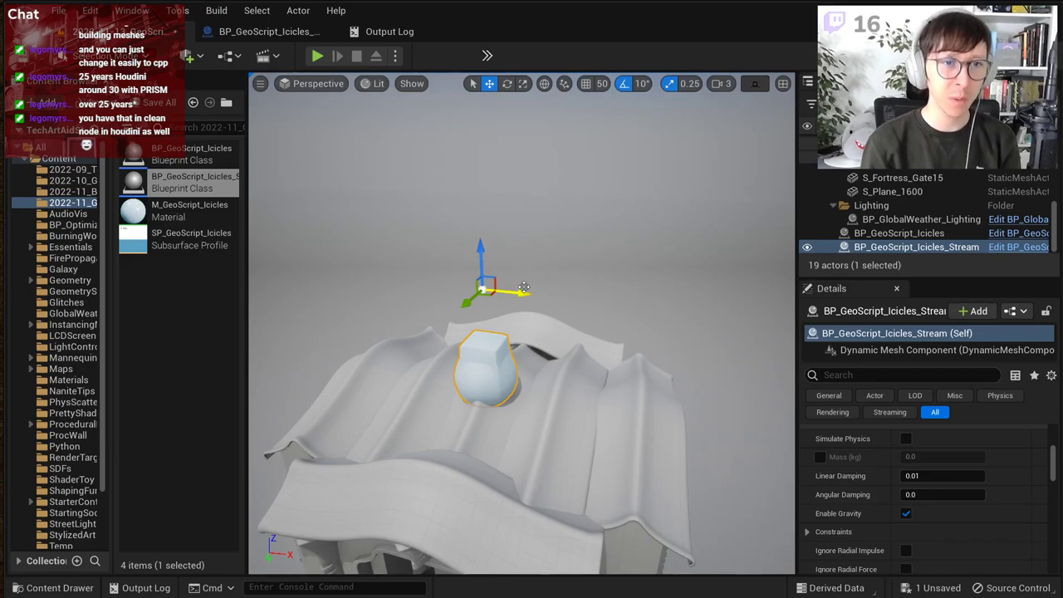
left_click_drag(524, 291, 525, 363)
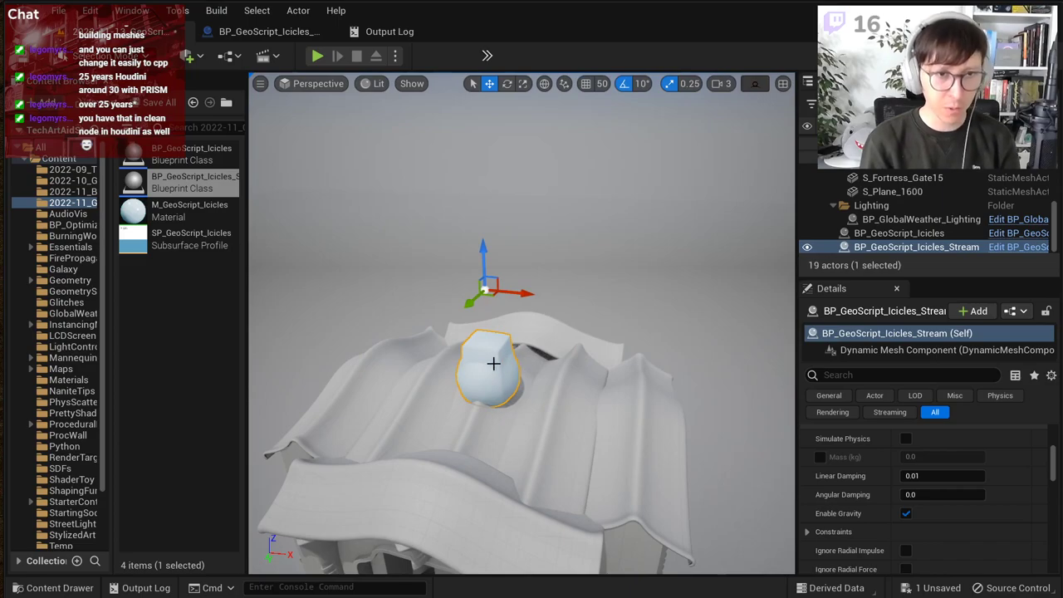
Step: Examine the ice mesh on the roof and the icicles on the building's front from several angles
mouse_move(536, 269)
right_mouse_down()
mouse_move(490, 232)
mouse_move(529, 267)
right_mouse_up()
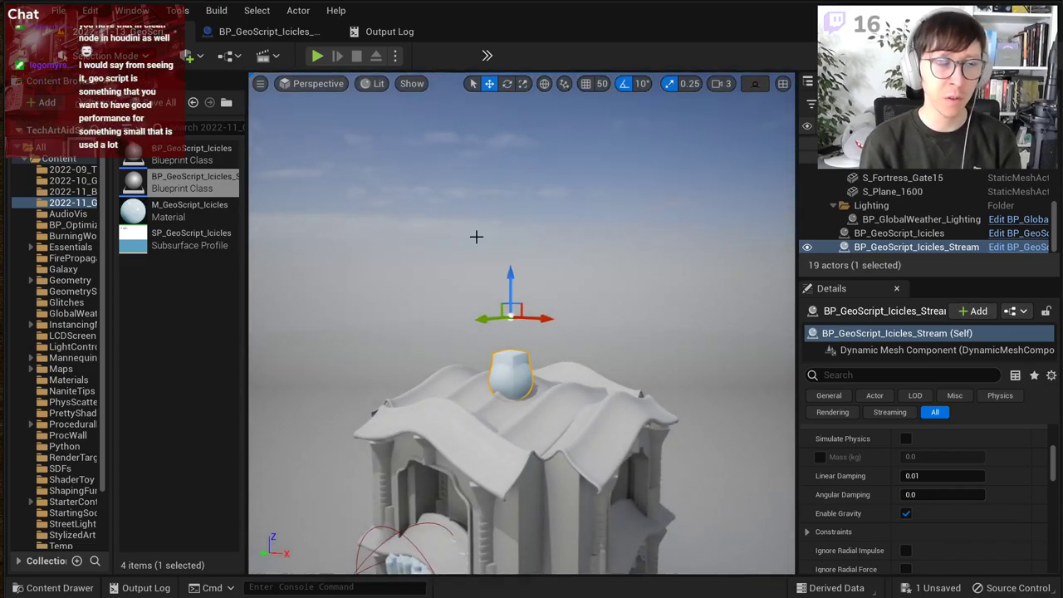
right_click_drag(467, 230, 531, 222)
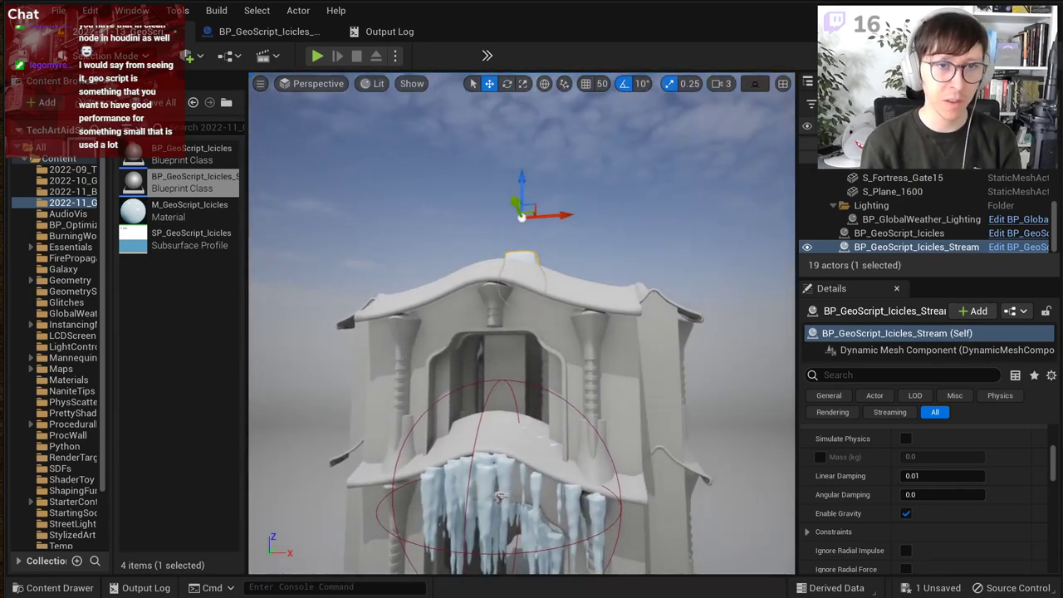
right_click_drag(520, 273, 529, 335)
mouse_move(529, 265)
left_mouse_down()
mouse_move(661, 284)
mouse_move(466, 283)
mouse_move(524, 284)
left_mouse_up()
right_click_drag(525, 382, 524, 386)
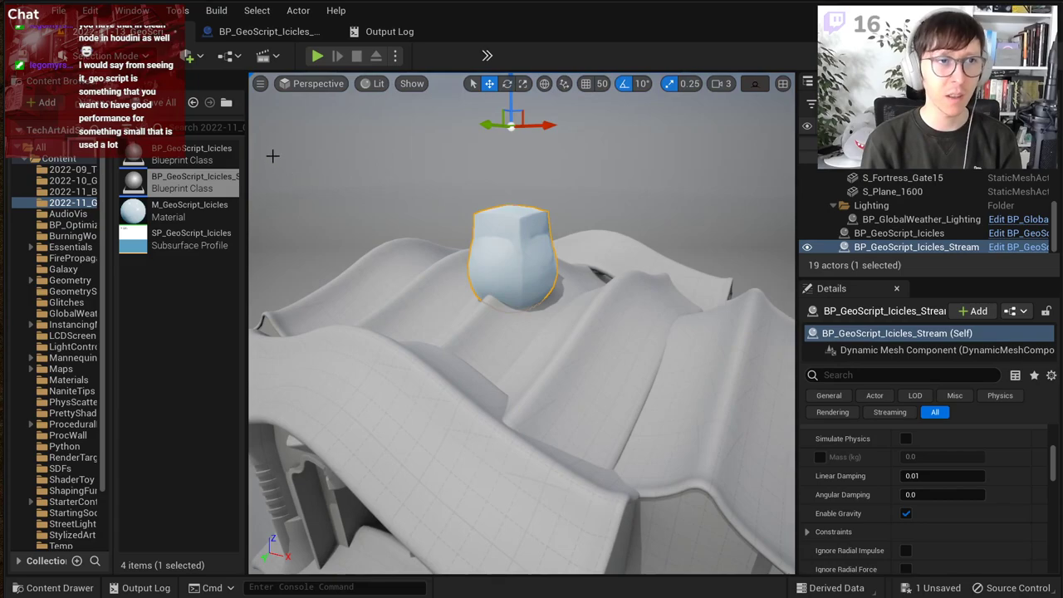
key("s")
right_click_drag(371, 170, 372, 170)
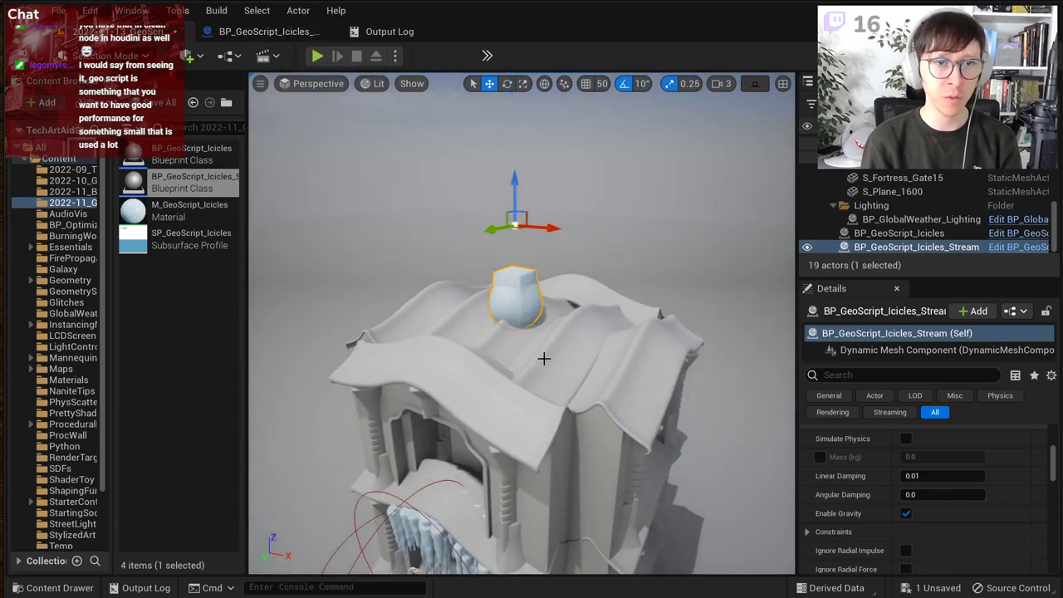
Step: Add a Line Trace For Objects node to the event graph of BP_GeoScript_Icicles_Stream near the existing Line Trace By Channel node
left_click(271, 33)
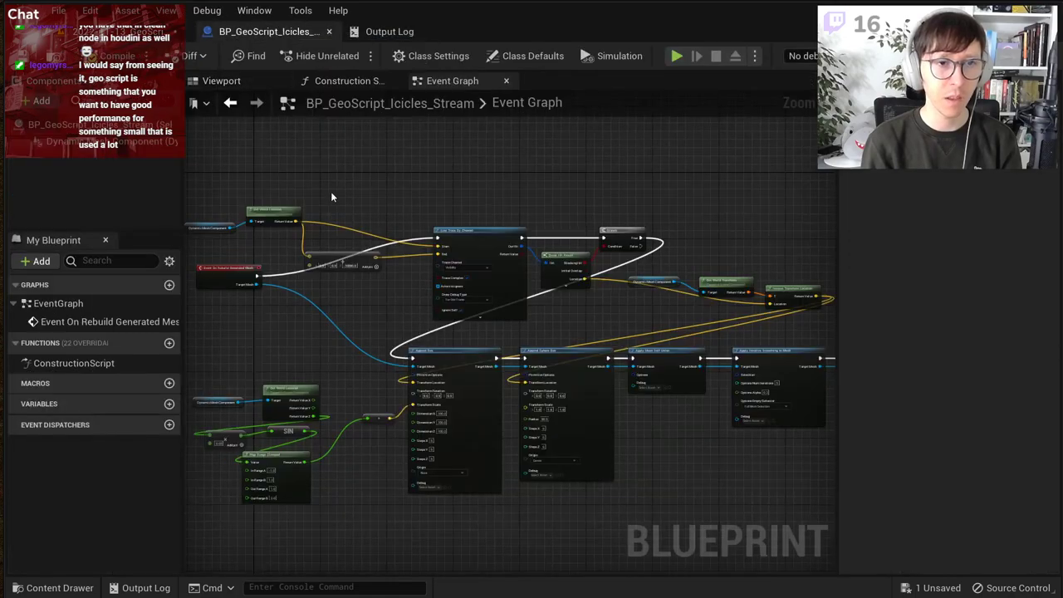
right_click_drag(330, 191, 367, 256)
scroll(370, 254, "up", 4)
right_click_drag(517, 252, 603, 248)
right_click_drag(611, 212, 481, 198)
right_click(481, 197)
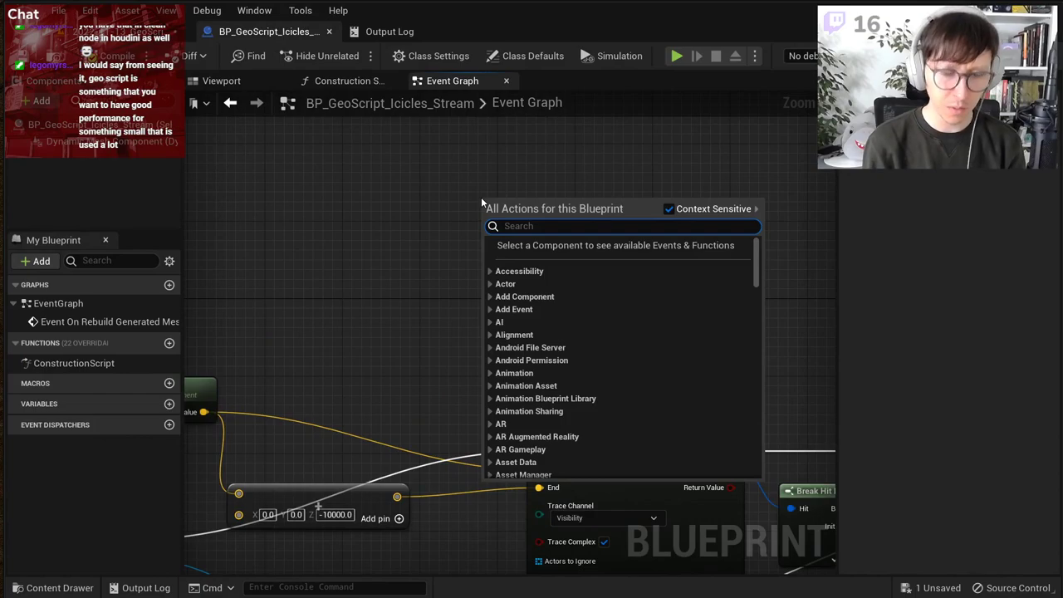
type("line trace")
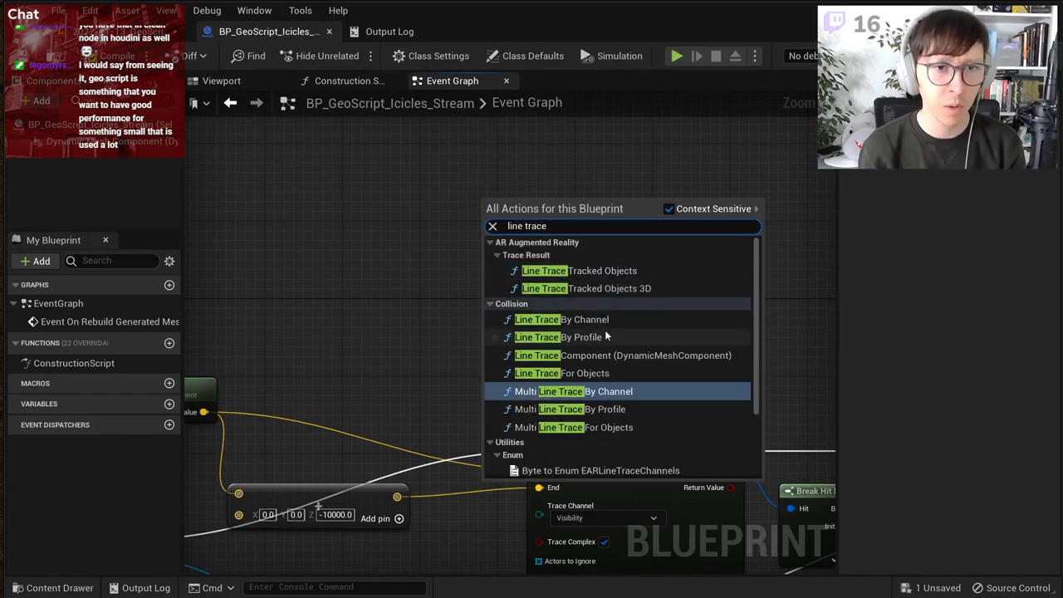
left_click(599, 374)
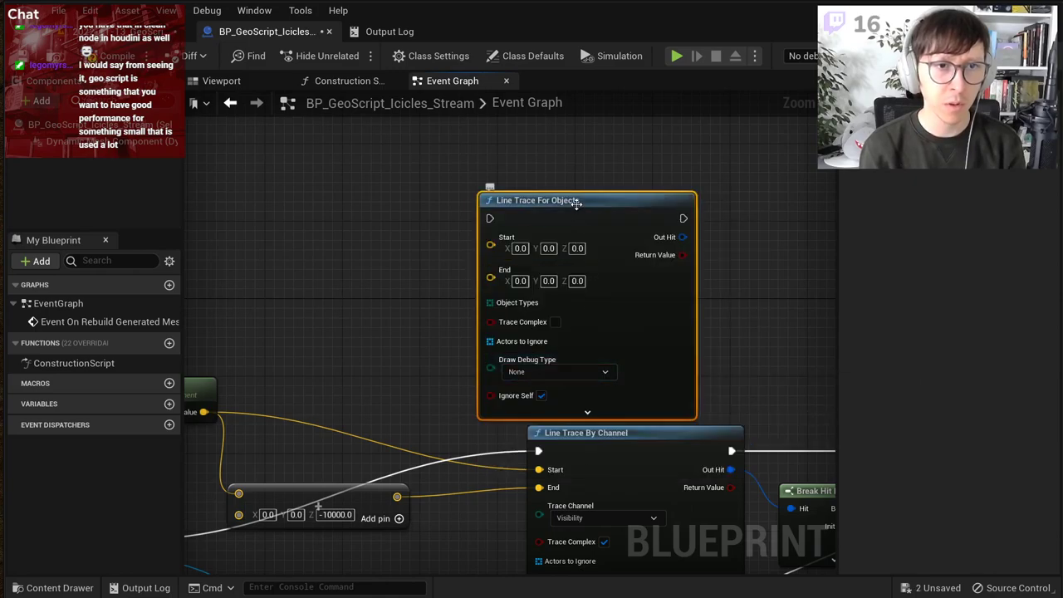
Step: Position the Line Trace For Objects node clear above Line Trace By Channel and check its advanced trace color and draw time options
left_click_drag(578, 204, 627, 186)
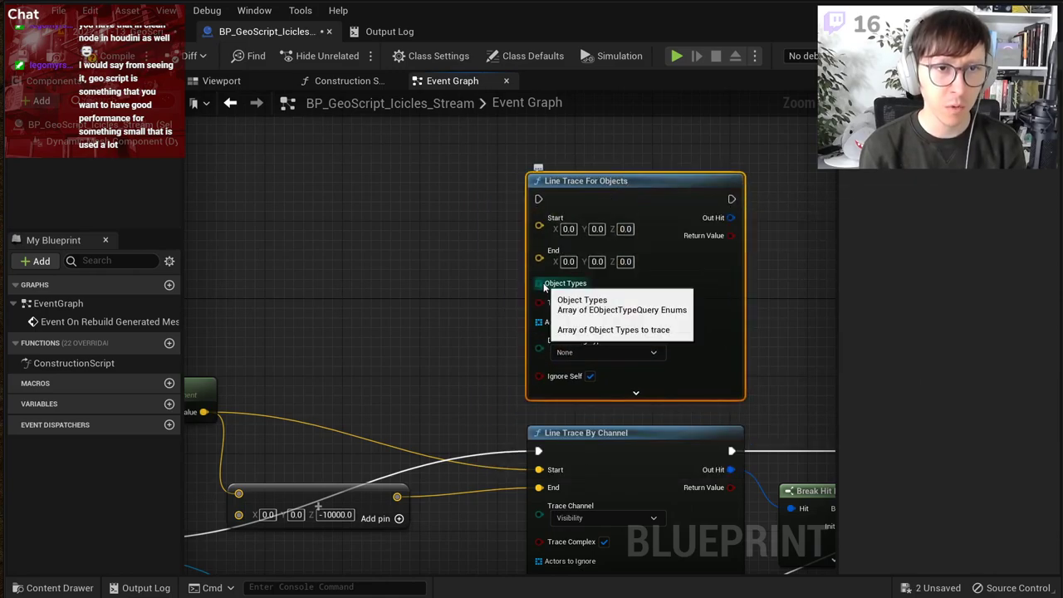
left_click(636, 392)
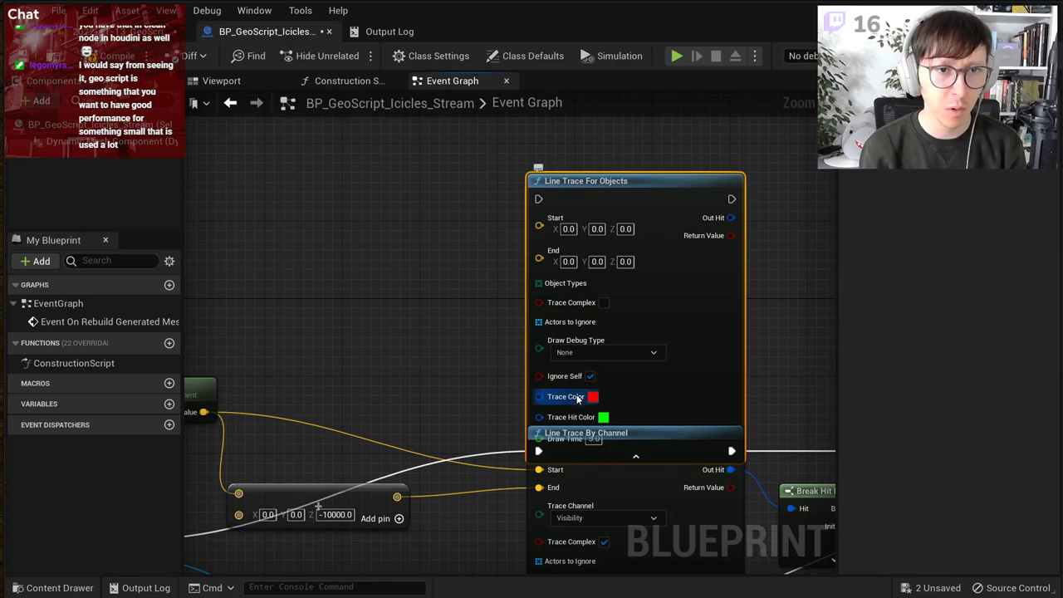
left_click_drag(627, 185, 627, 126)
left_click(636, 398)
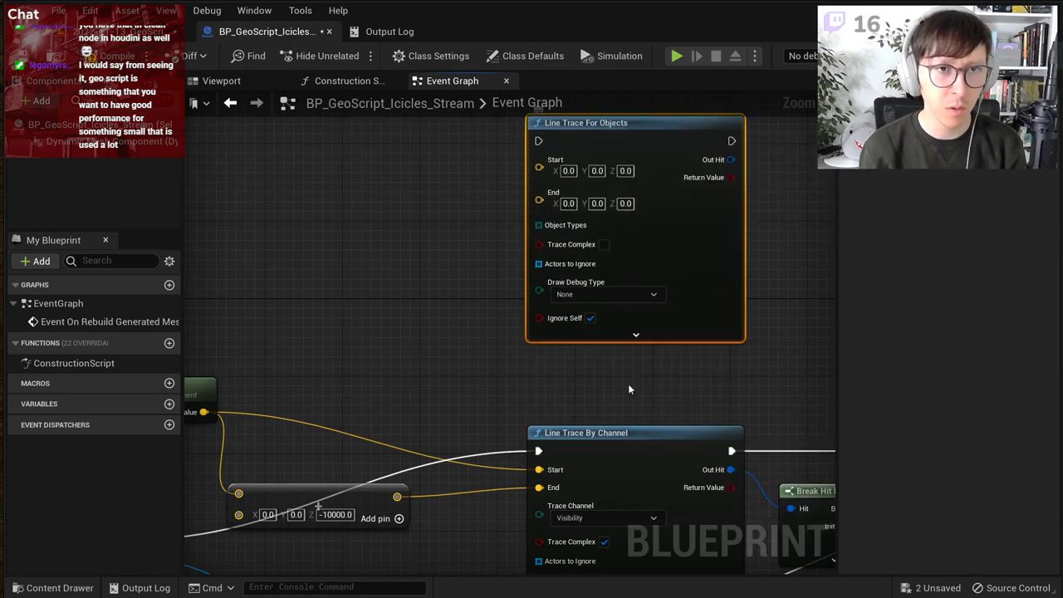
Step: Add a Line Trace By Profile node to compare its inputs, delete it, and reselect the Line Trace For Objects node
right_click_drag(391, 194, 384, 203)
right_click(384, 200)
type("li")
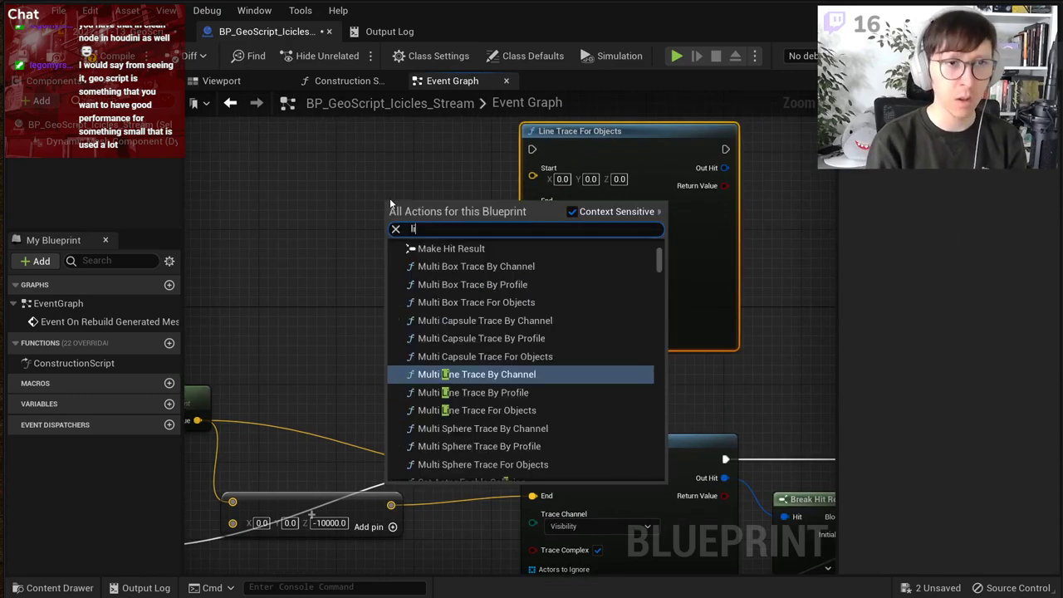
type("ne trace")
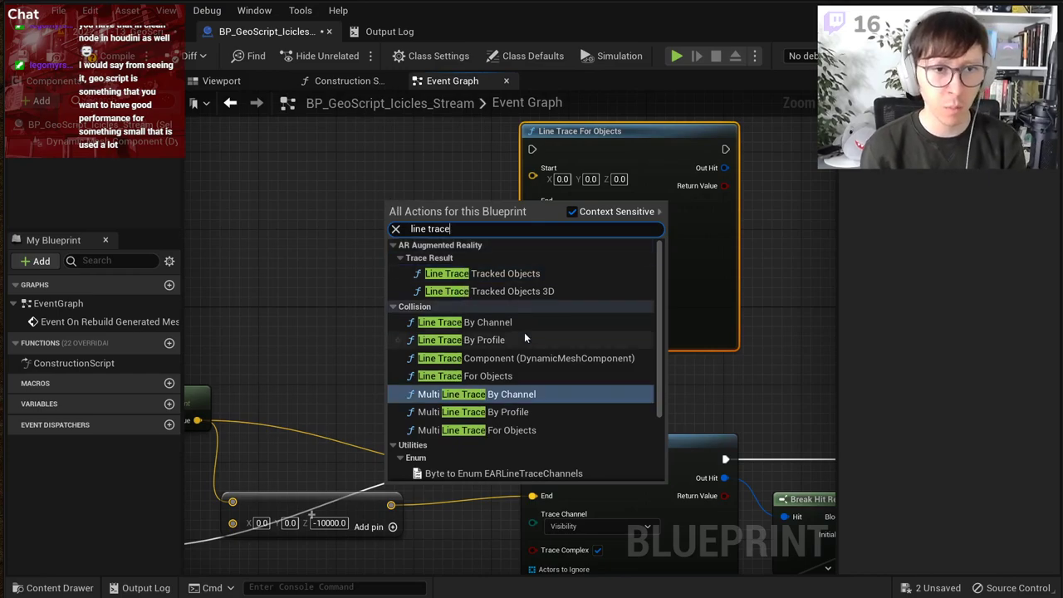
left_click(524, 334)
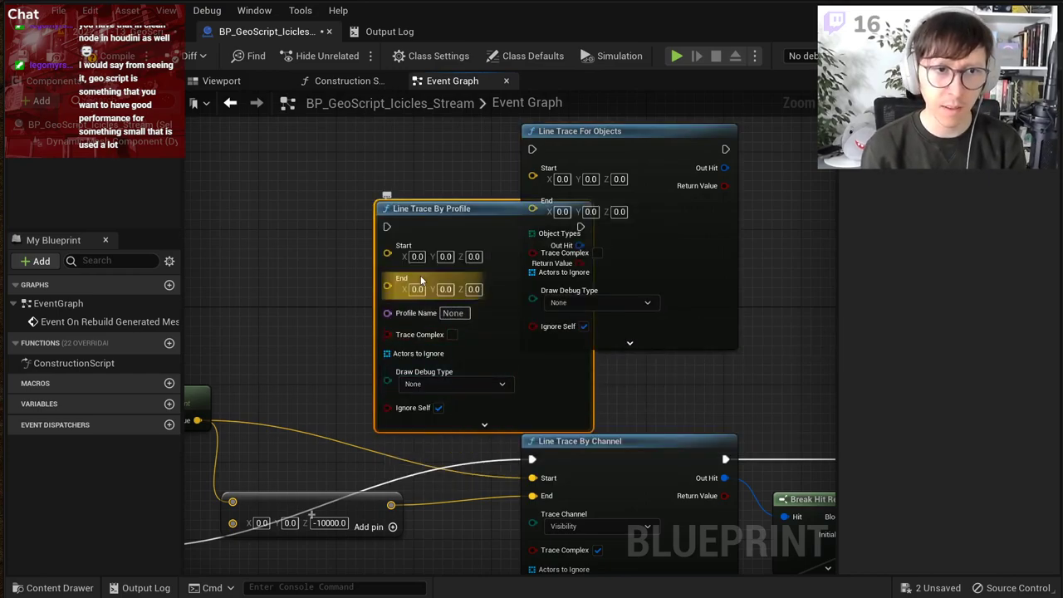
key("Delete")
right_click(416, 162)
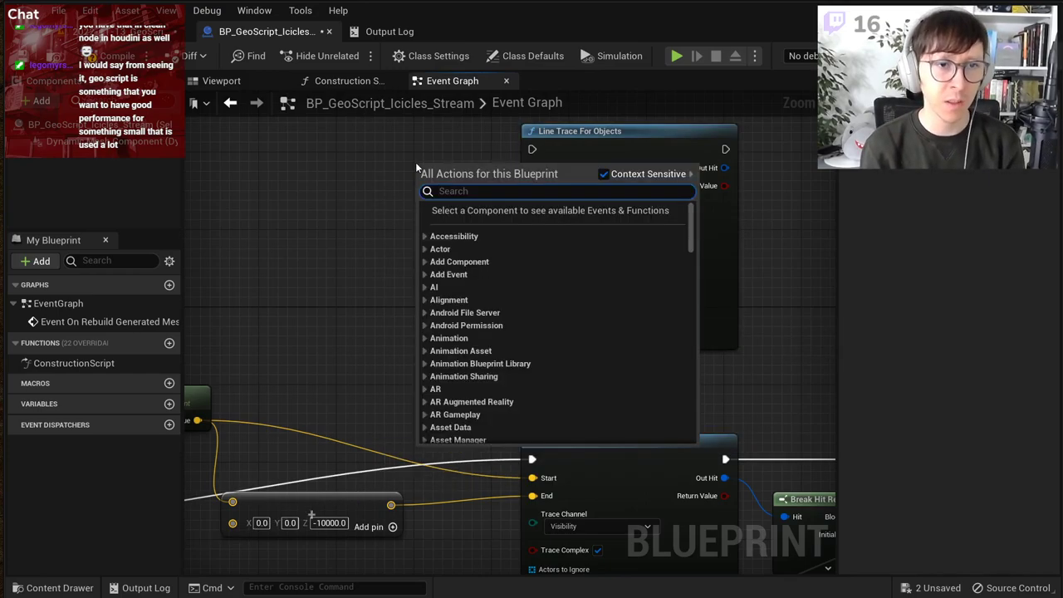
left_click(633, 137)
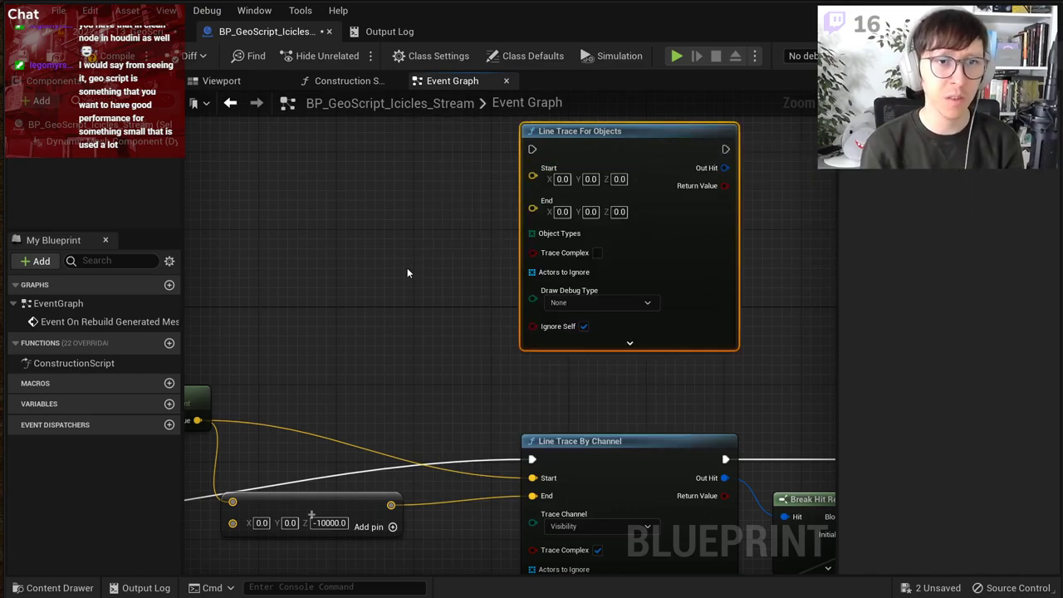
Step: Inspect the ice mesh on the roof in the level again and return to the BP_GeoScript_Icicles_Stream event graph
left_click(139, 36)
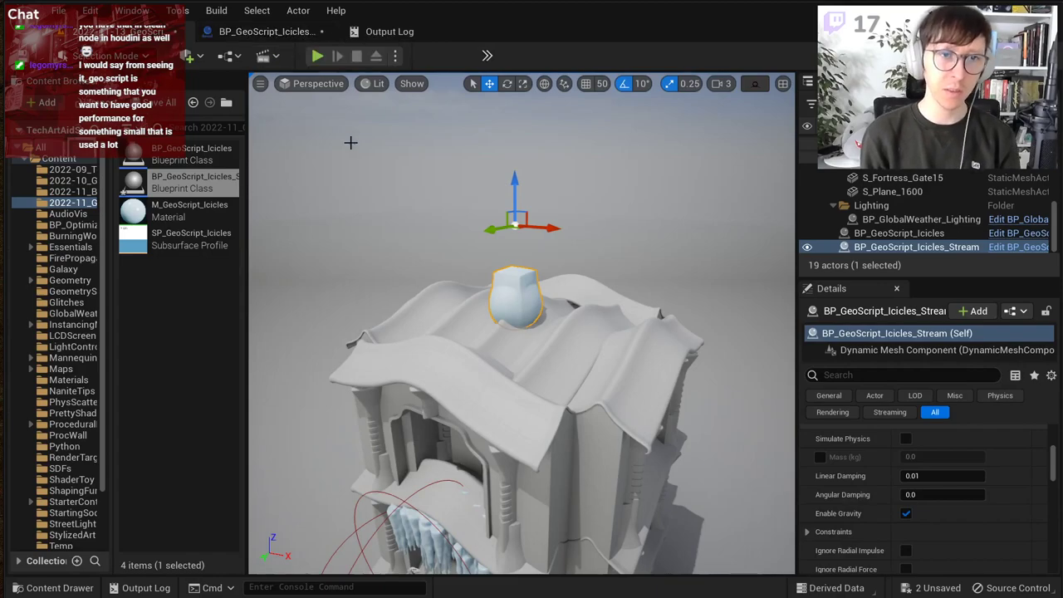
right_click_drag(621, 410, 608, 365)
mouse_move(459, 335)
right_mouse_down()
mouse_move(469, 390)
mouse_move(459, 335)
right_mouse_up()
right_click_drag(504, 198, 513, 125)
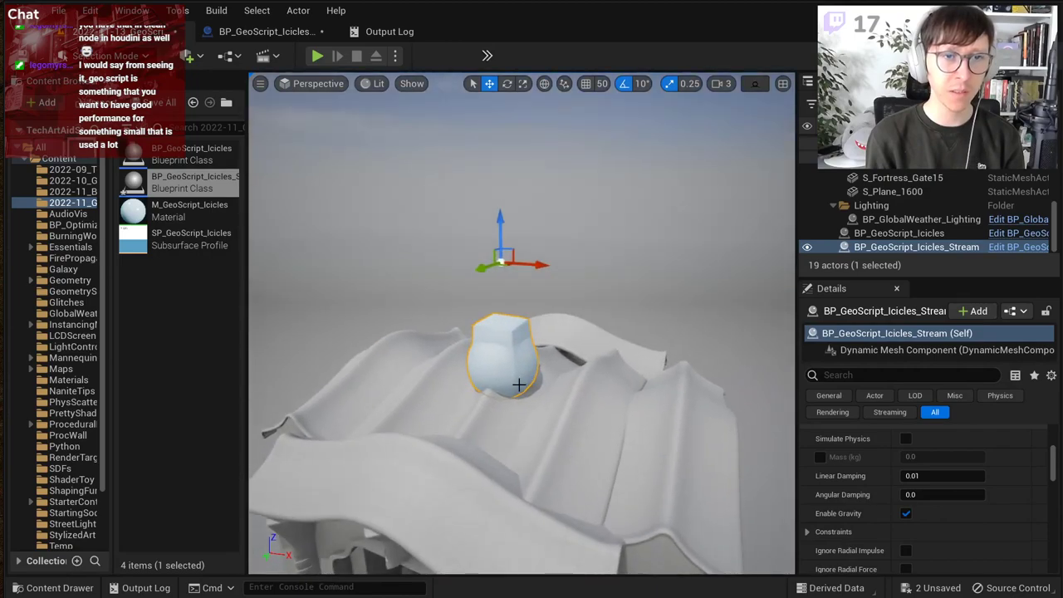
left_click(266, 32)
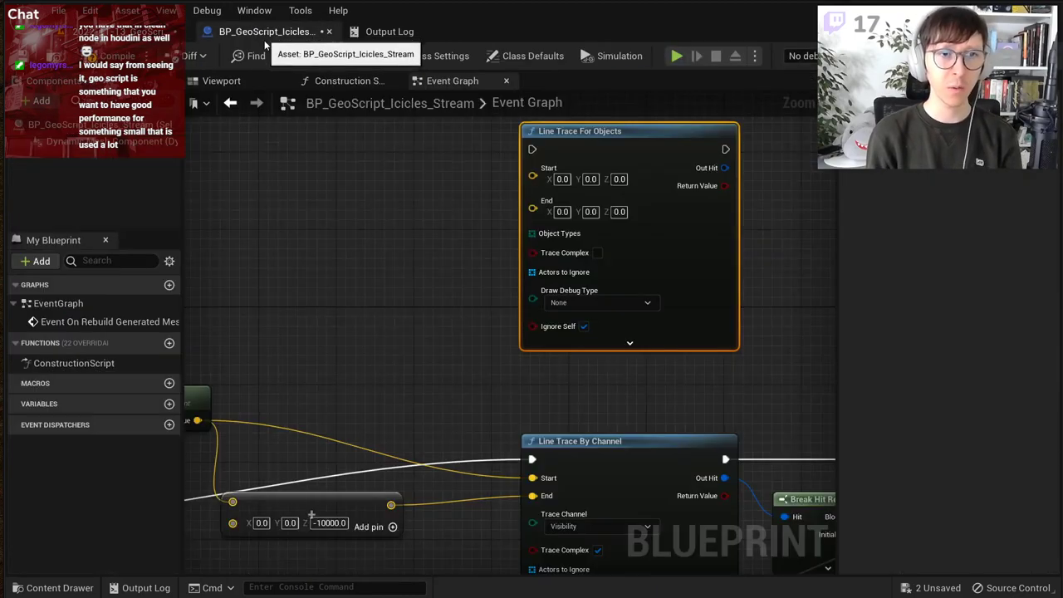
Step: Create a new Blueprint variable and set its type to an array of Static Mesh Actor object references
left_click(170, 404)
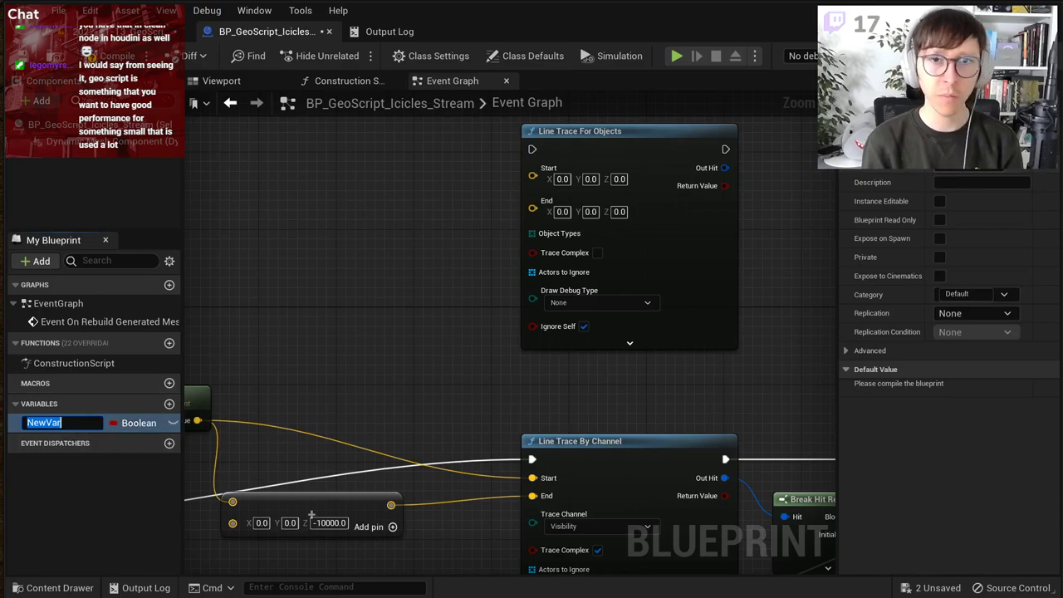
left_click(981, 166)
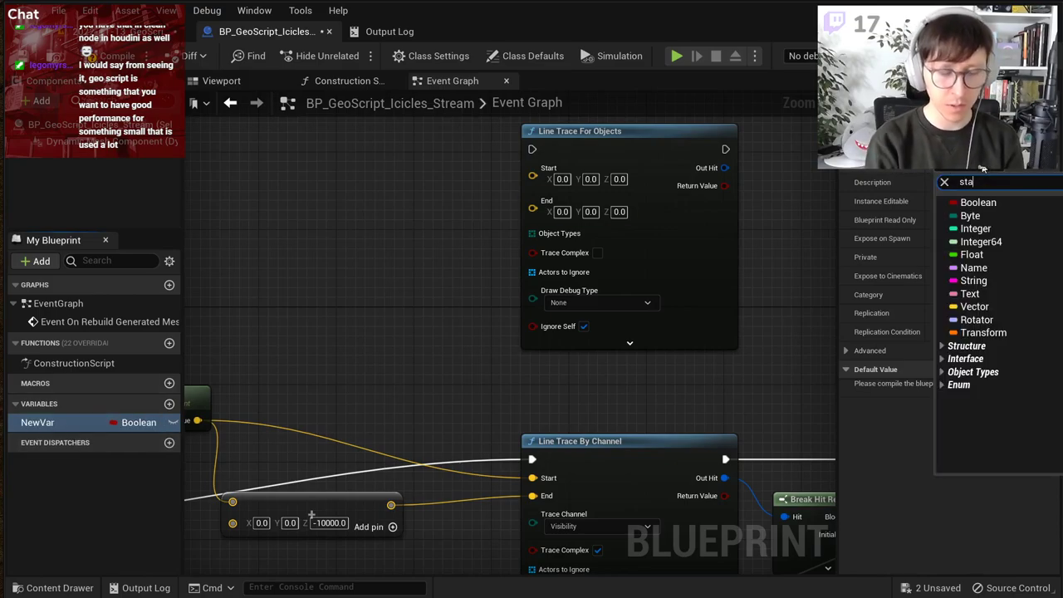
type("static mesh actor")
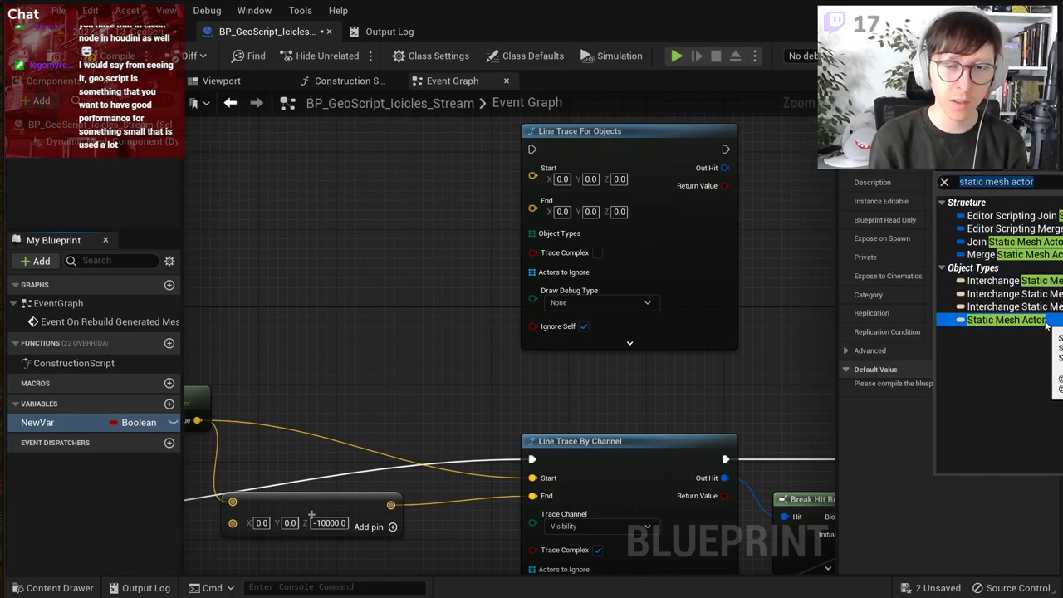
key("Return")
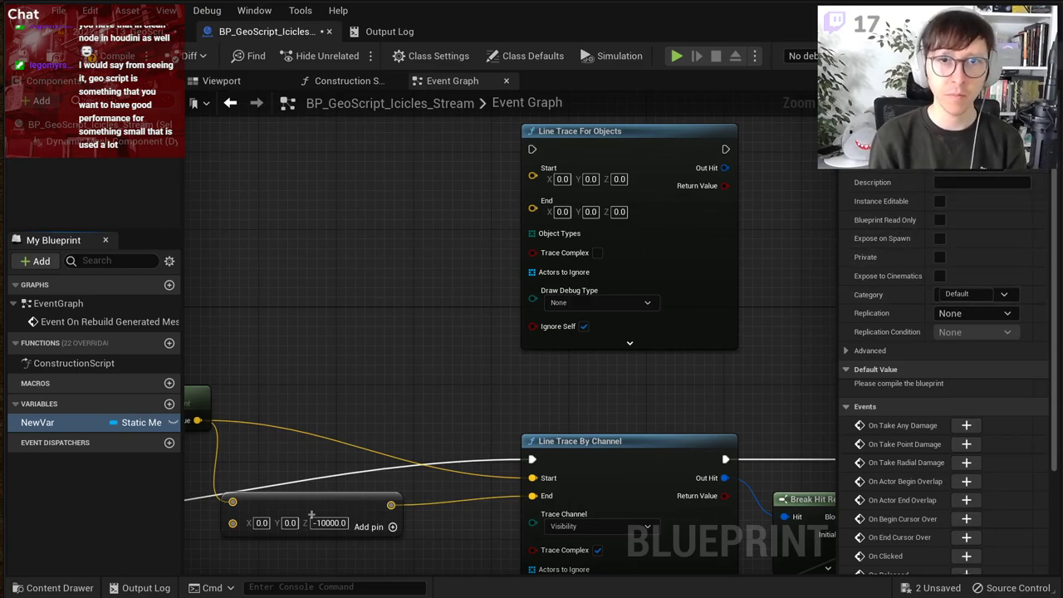
left_click_drag(899, 17, 895, 212)
left_click(1017, 360)
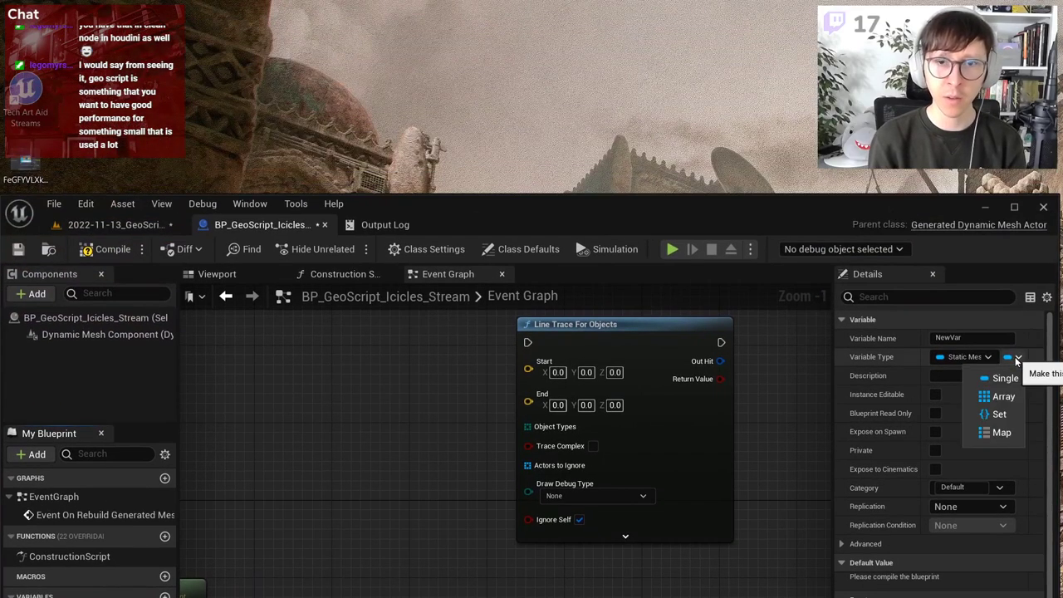
left_click(996, 396)
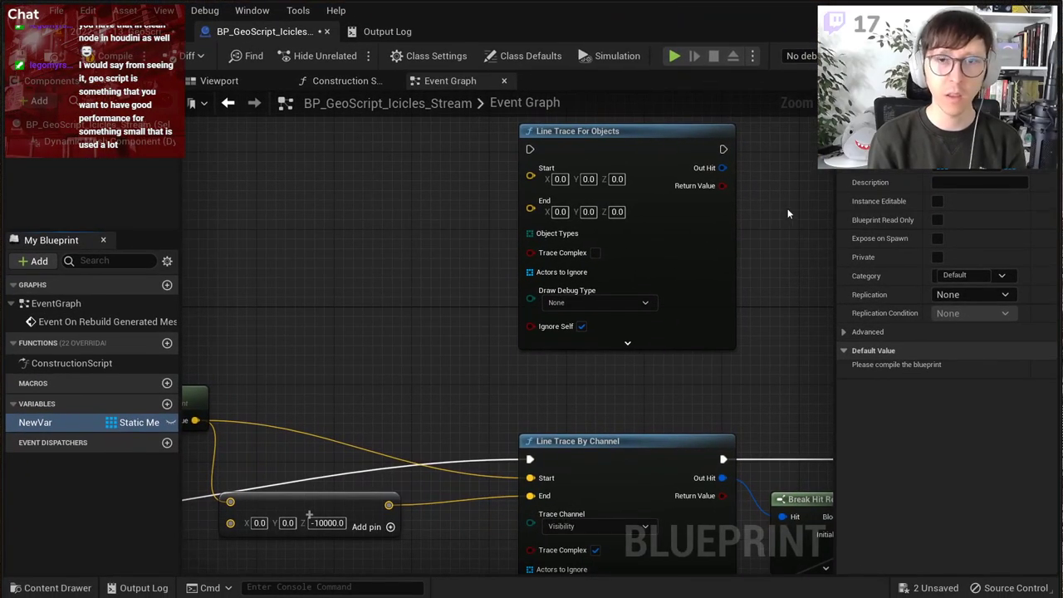
Step: Rename the new Static Mesh Actor array variable to InputActors, then compile and save the Blueprint
key("F2")
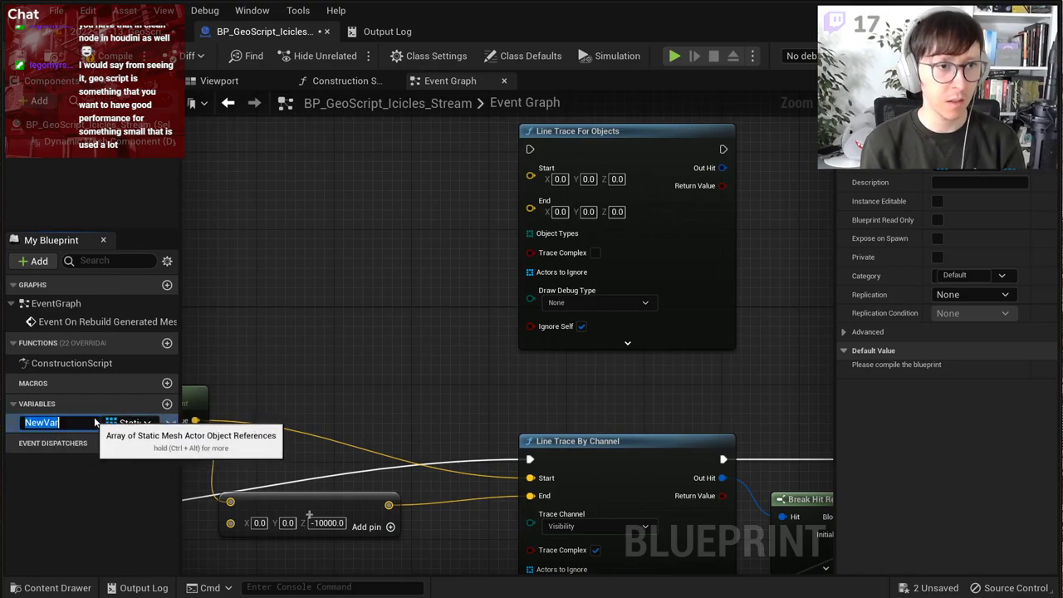
type("Mes")
key("BackSpace")
key("BackSpace")
key("BackSpace")
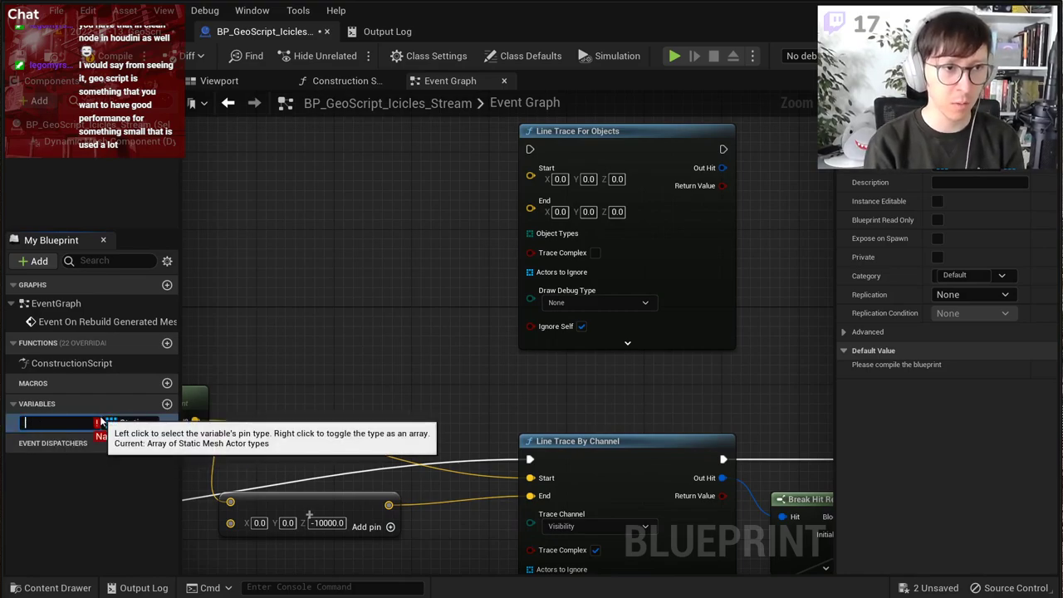
type("ActorsToProcess")
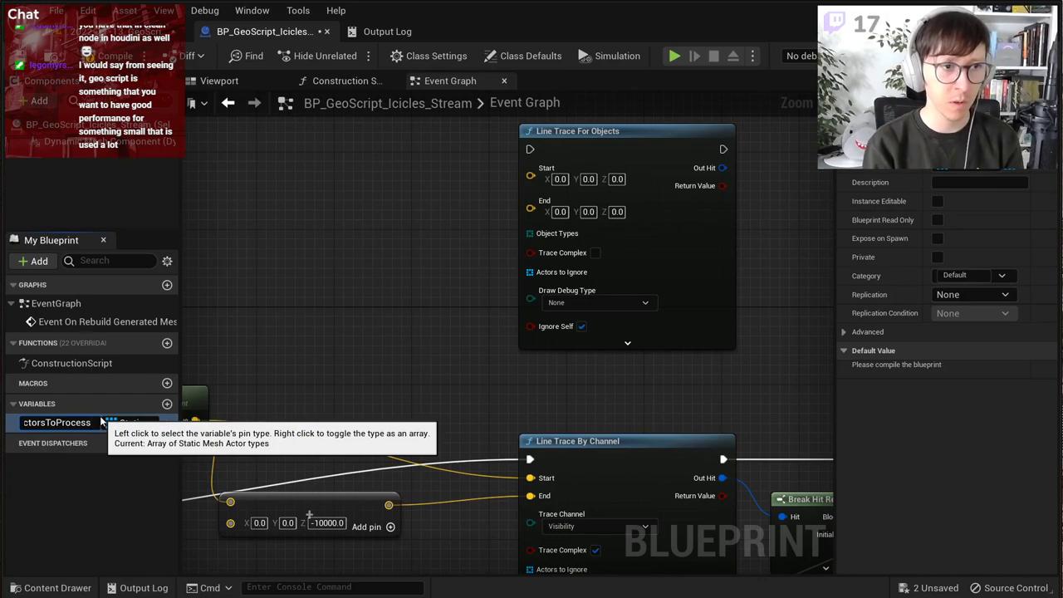
key("ctrl+a")
type("InputActors")
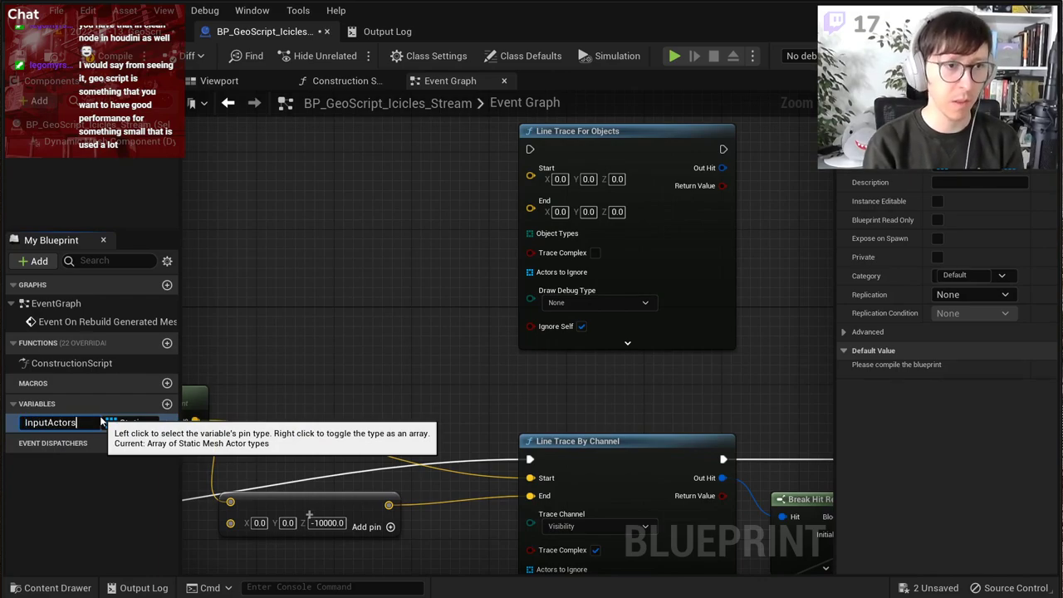
key("Return")
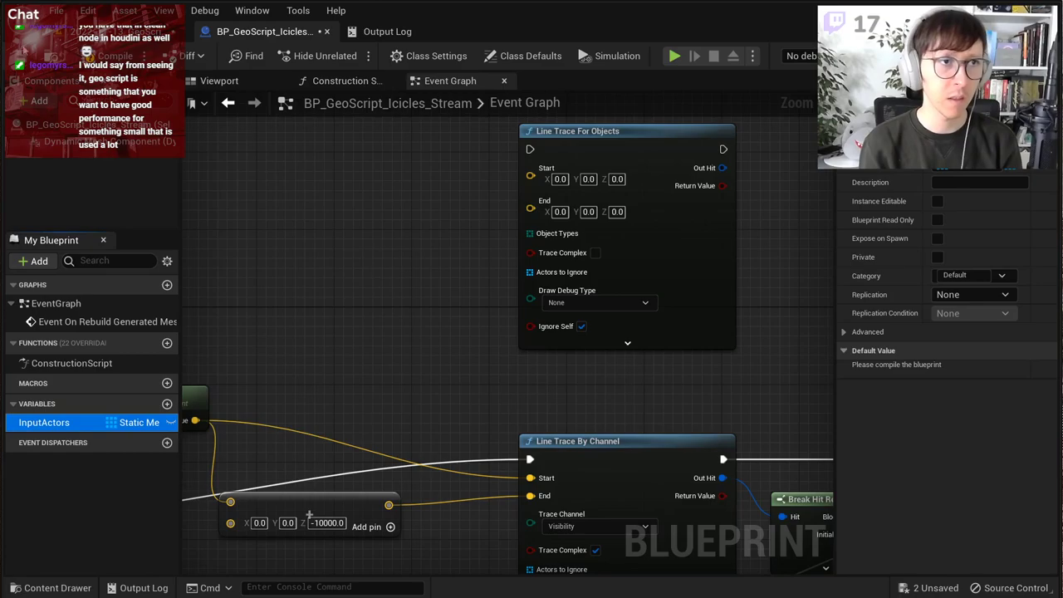
left_click(22, 58)
left_click(114, 58)
Step: Delete every node in the event graph except Event On Rebuild Generated Mesh
scroll(380, 239, "down", 3)
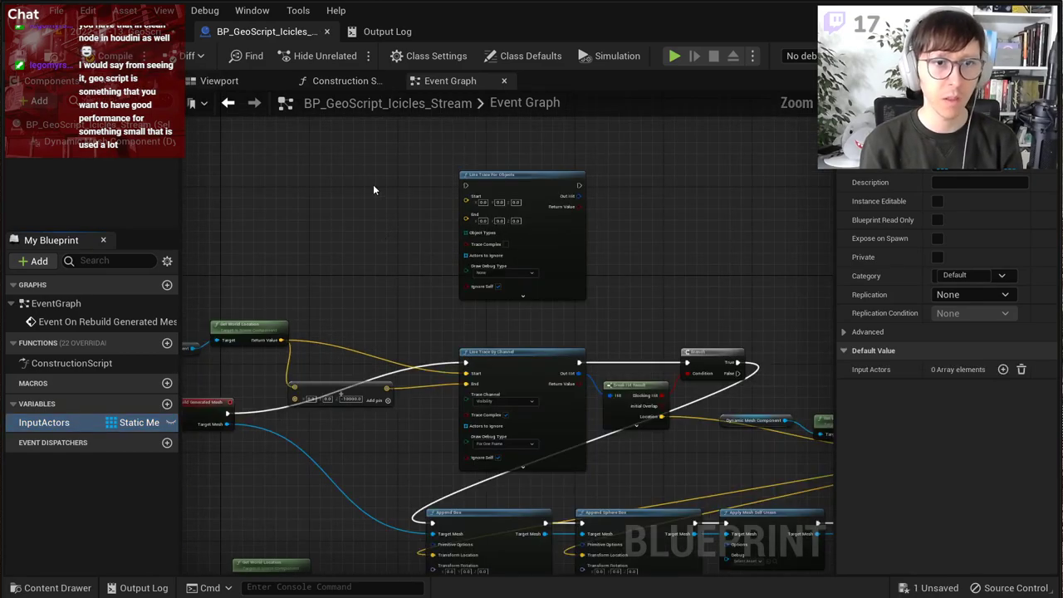
scroll(373, 185, "down", 6)
scroll(379, 190, "up", 6)
scroll(375, 186, "down", 6)
left_click_drag(368, 176, 887, 492)
right_click_drag(506, 436, 830, 437)
key("Delete")
left_click_drag(574, 467, 288, 350)
key("Delete")
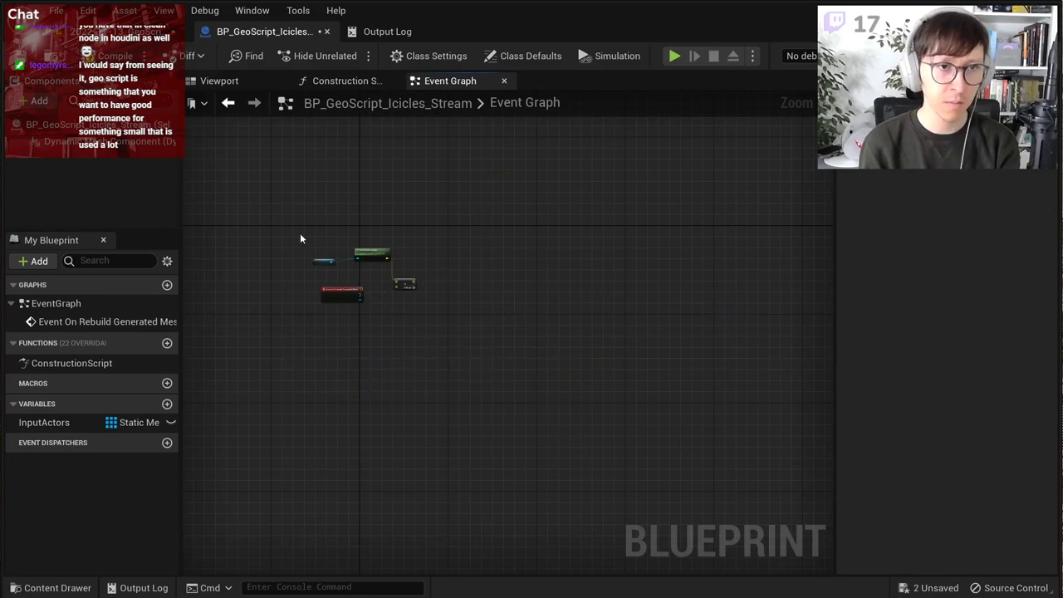
left_click_drag(430, 271, 433, 278)
key("Delete")
scroll(368, 306, "up", 5)
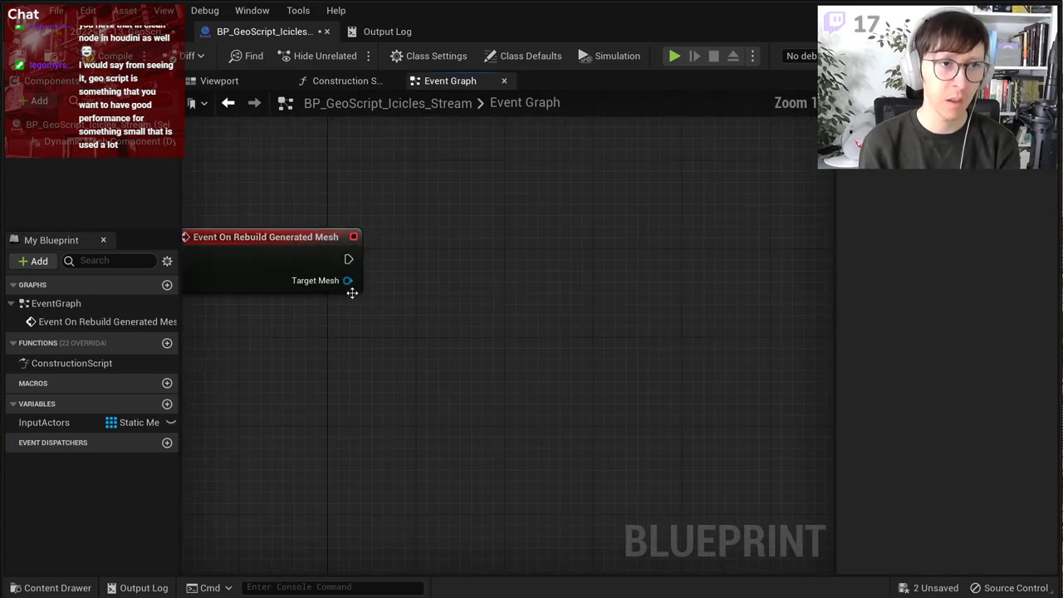
Step: Place an InputActors getter below the event and feed it into a new For Each Loop node
left_click_drag(38, 424, 245, 375)
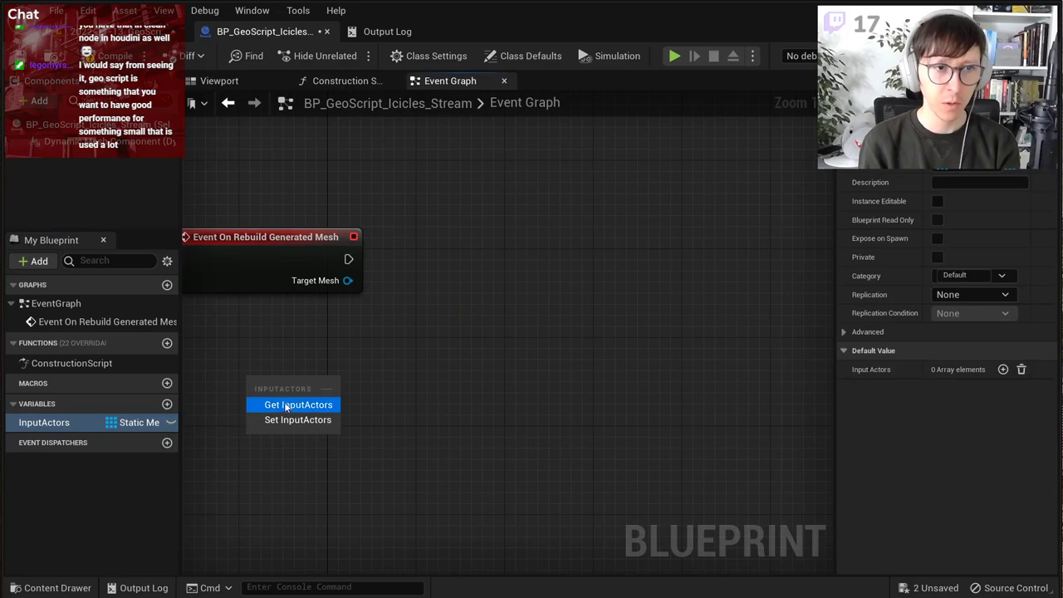
left_click(309, 403)
left_click_drag(315, 384, 420, 352)
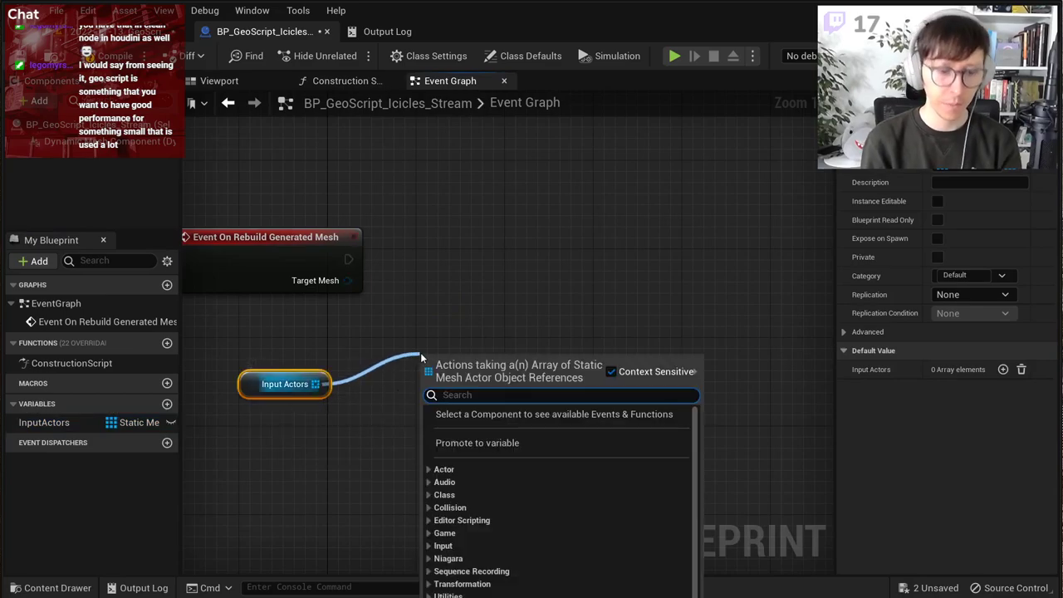
type("for")
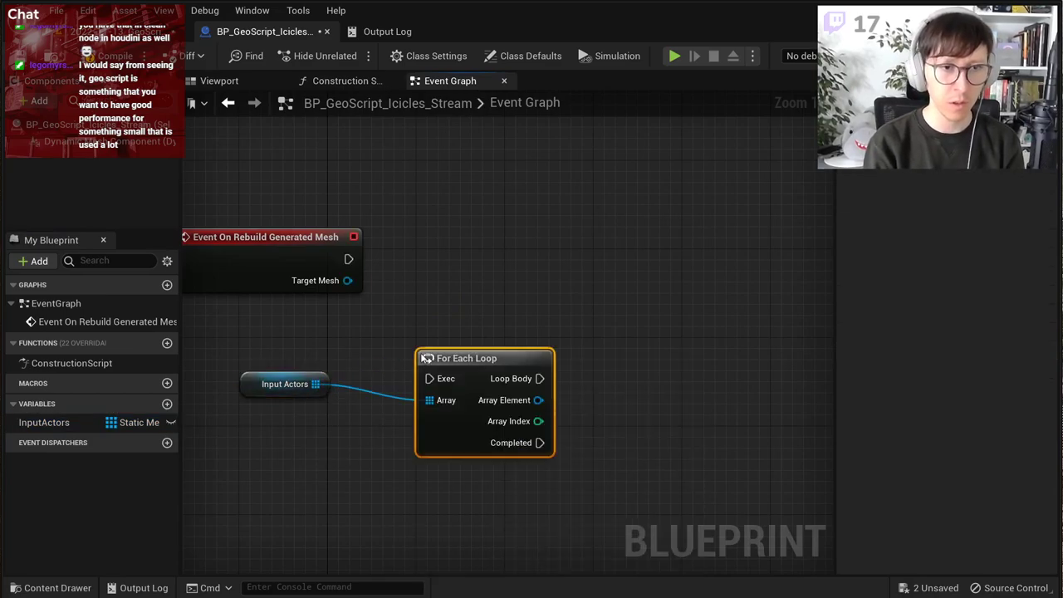
key("Return")
Step: Connect the execution output of Event On Rebuild Generated Mesh to the For Each Loop and position the loop beside the event
left_click_drag(453, 358, 508, 258)
left_click_drag(348, 260, 485, 279)
left_click_drag(534, 258, 490, 338)
left_click(538, 262)
right_click_drag(541, 261, 508, 261)
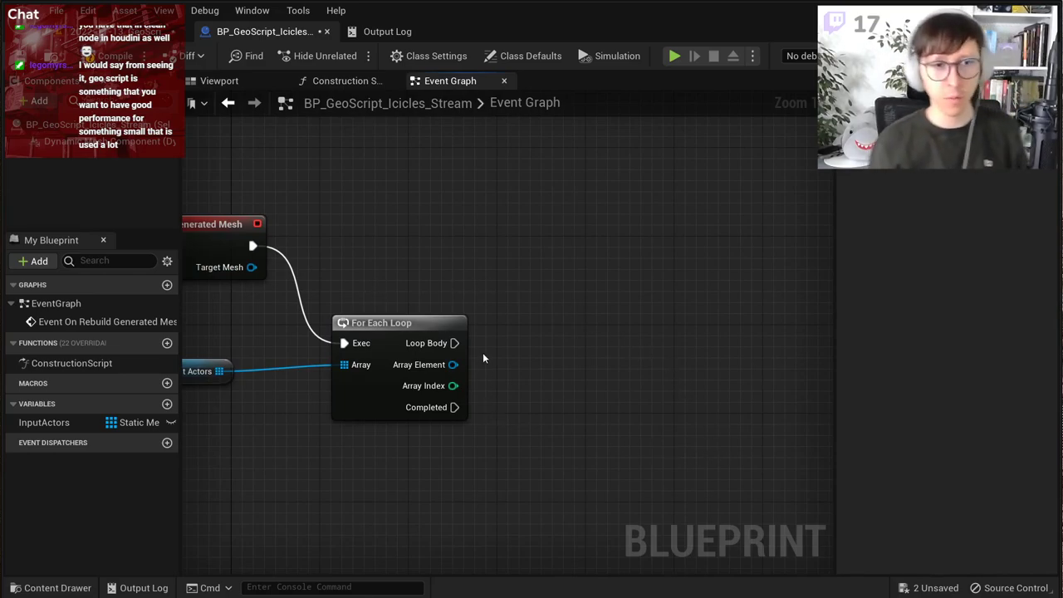
Step: Add an Allocate Compute Mesh node and place it to the right of the For Each Loop
right_click(492, 292)
type("alloc")
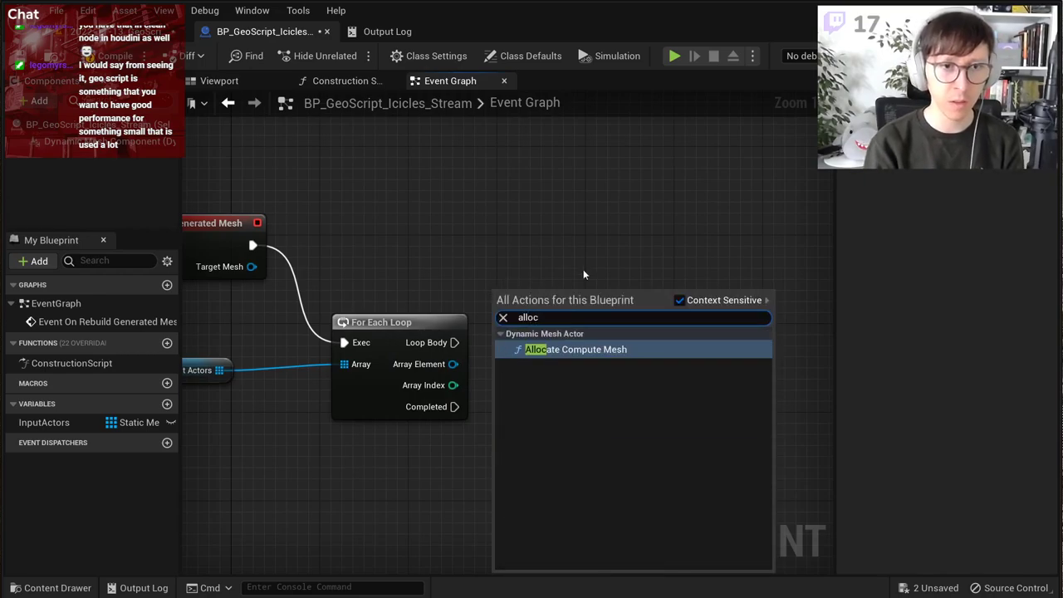
key("Return")
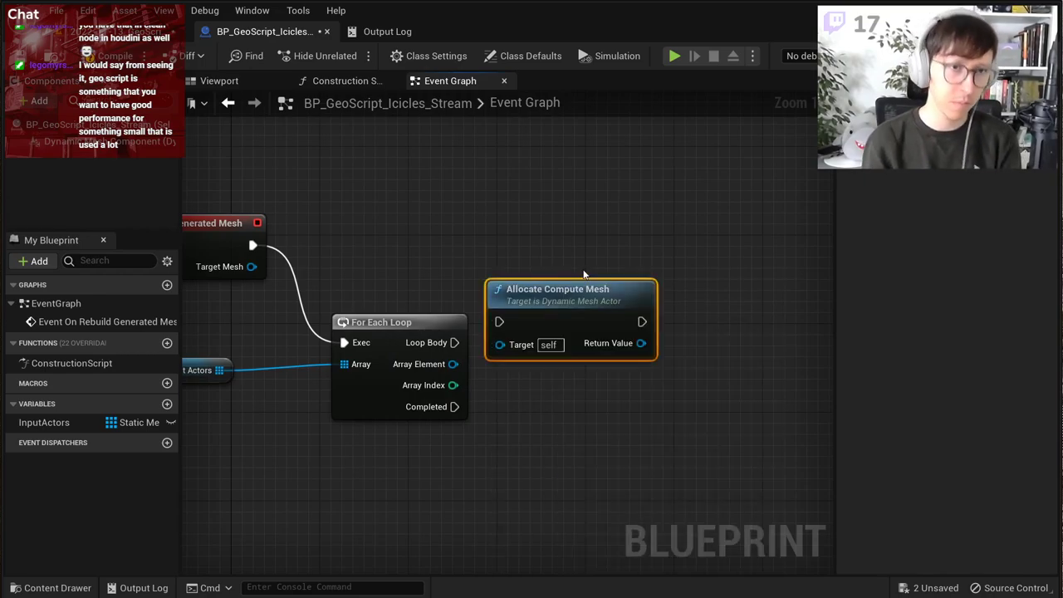
left_click_drag(569, 299, 642, 269)
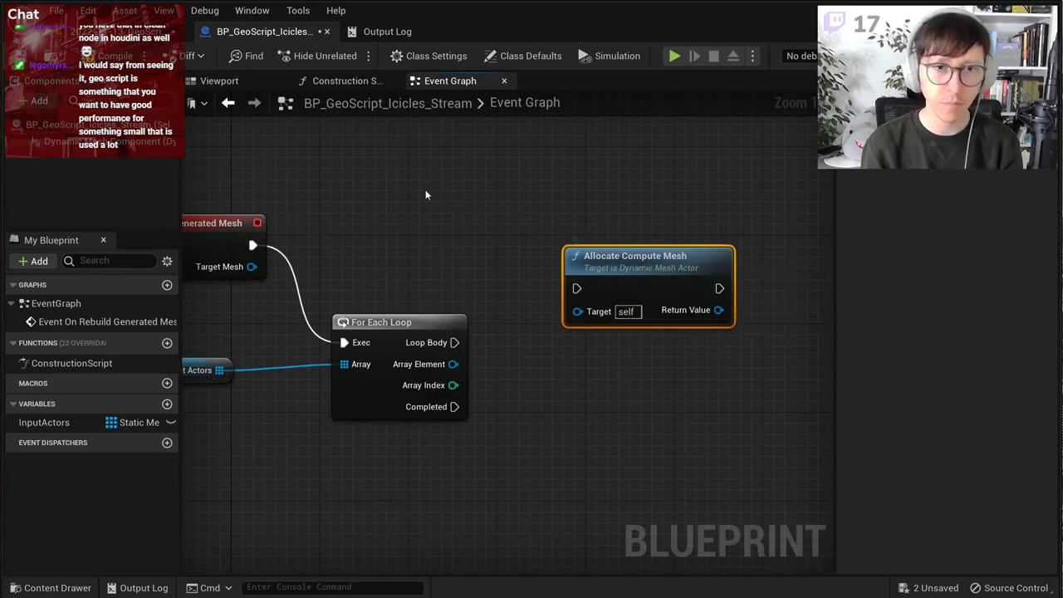
right_click_drag(534, 195, 450, 193)
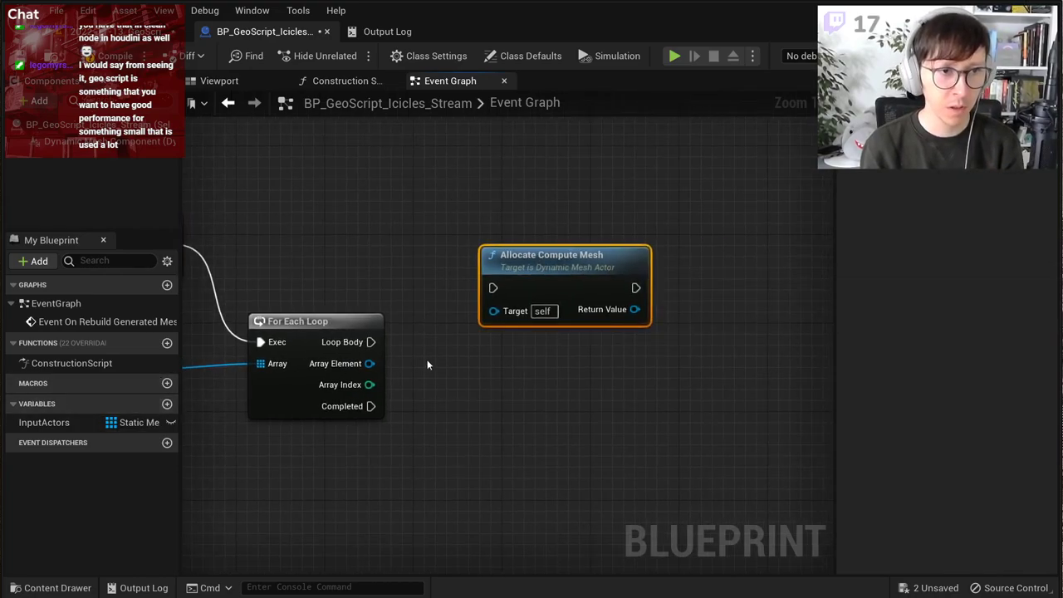
Step: Cut the InputActors getter, For Each Loop and Allocate Compute Mesh nodes out of the event graph
right_click_drag(427, 361, 535, 339)
left_click_drag(721, 427, 394, 239)
left_click_drag(330, 438, 239, 324, "shift")
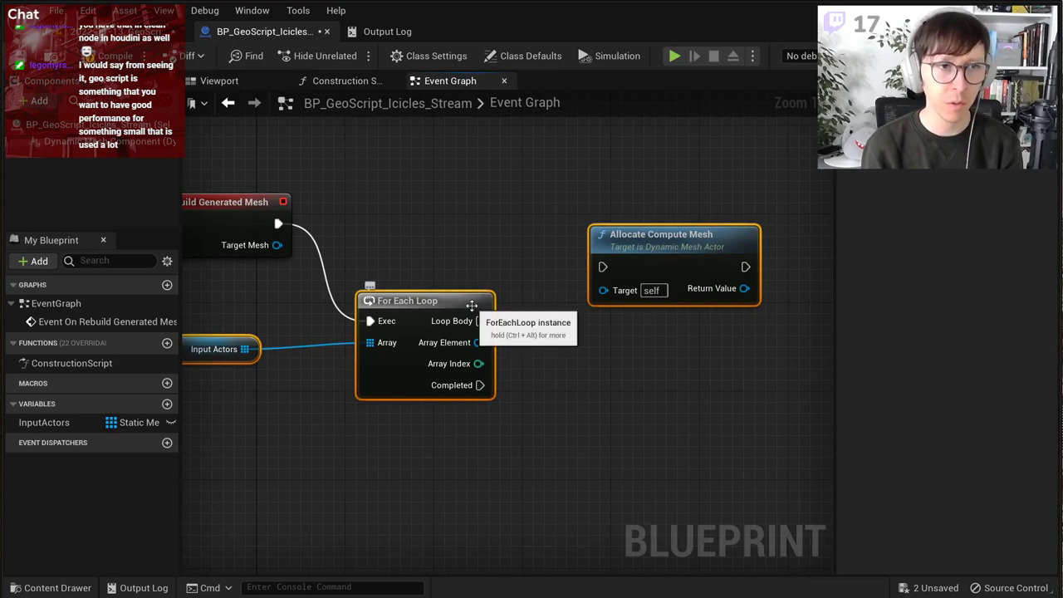
key("Delete")
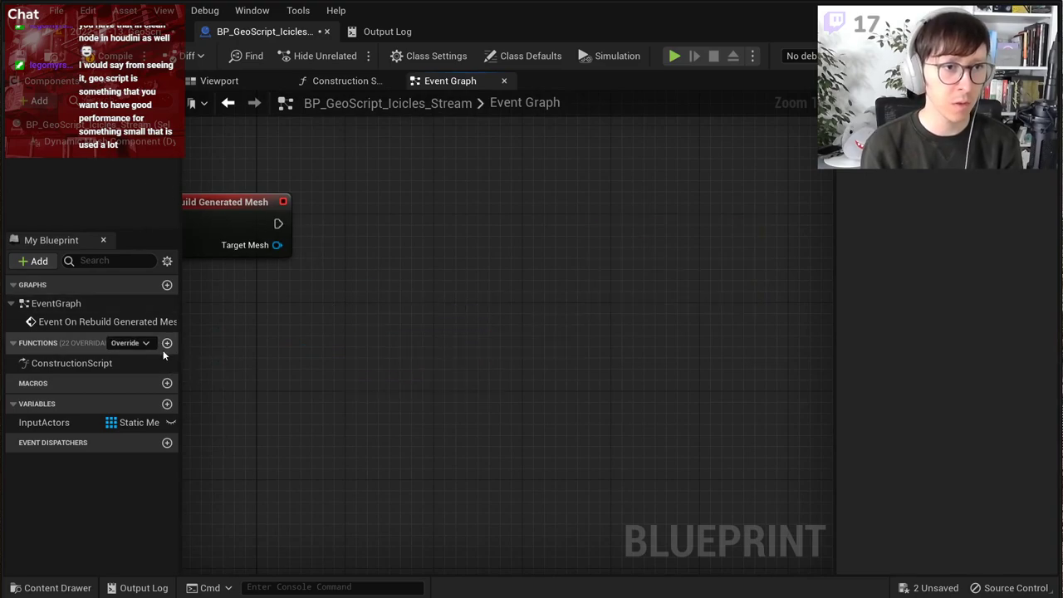
Step: Create a function named Process and paste the cut nodes into its graph
left_click(167, 343)
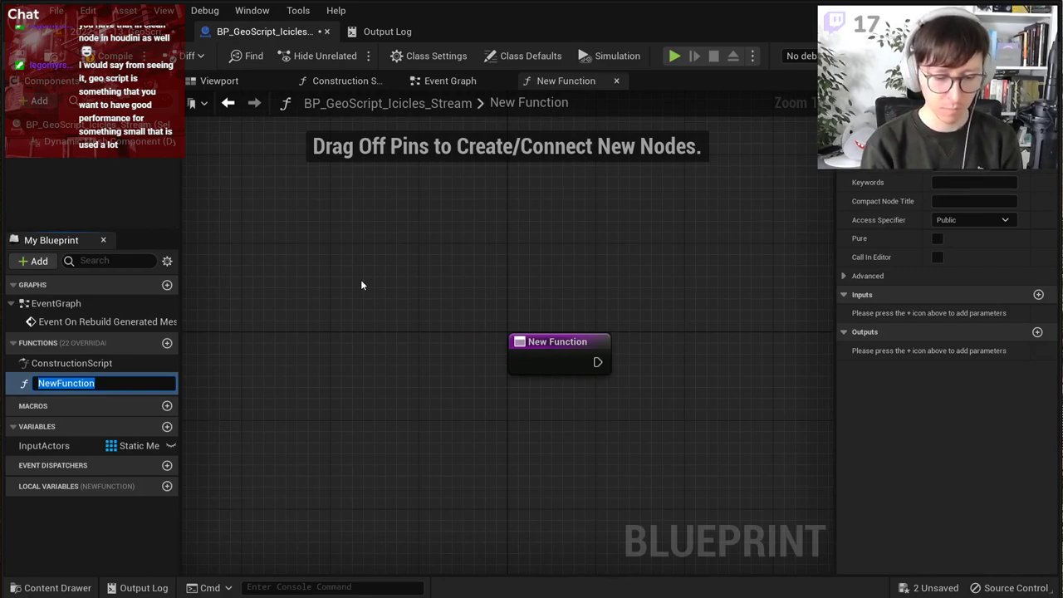
type("M")
key("BackSpace")
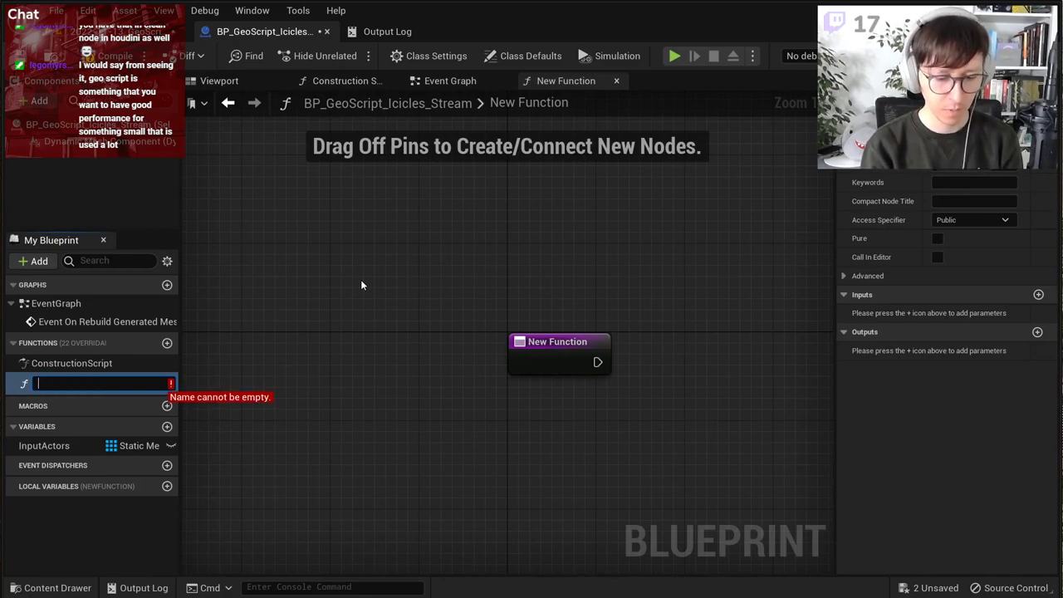
type("Process")
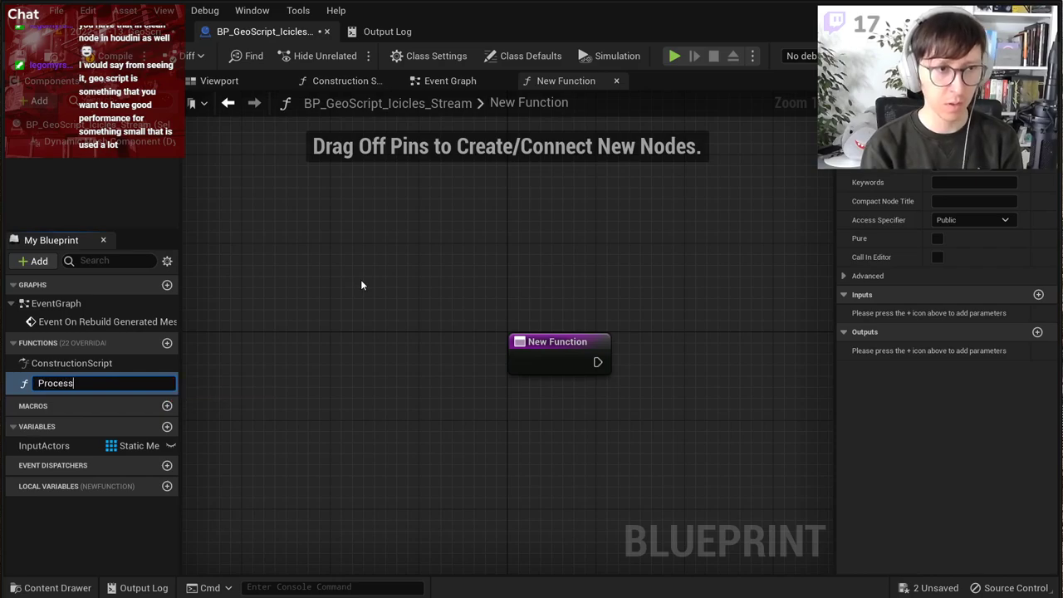
key("Return")
right_click_drag(491, 255, 239, 180)
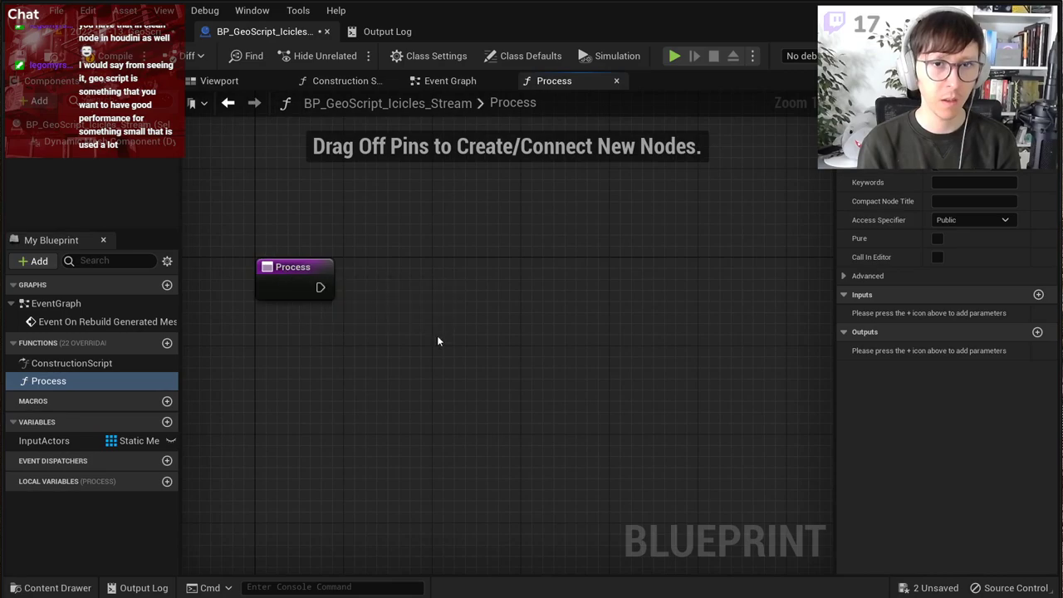
key("ctrl+v")
Step: Add an input parameter of type Dynamic Mesh named DynMesh to the Process function
left_click(290, 274)
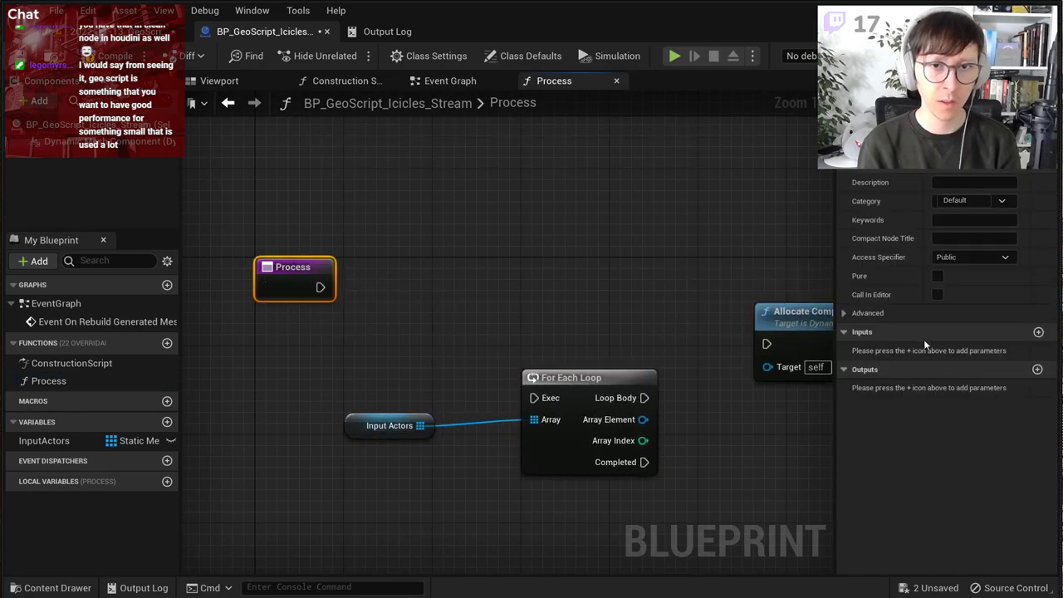
left_click(1038, 333)
left_click(962, 350)
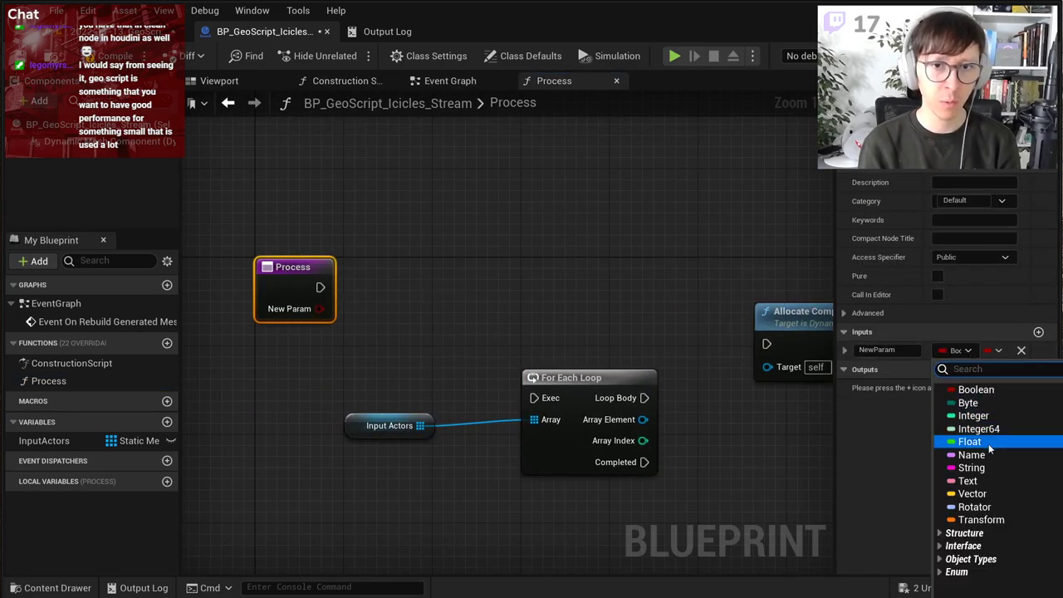
type("dyna")
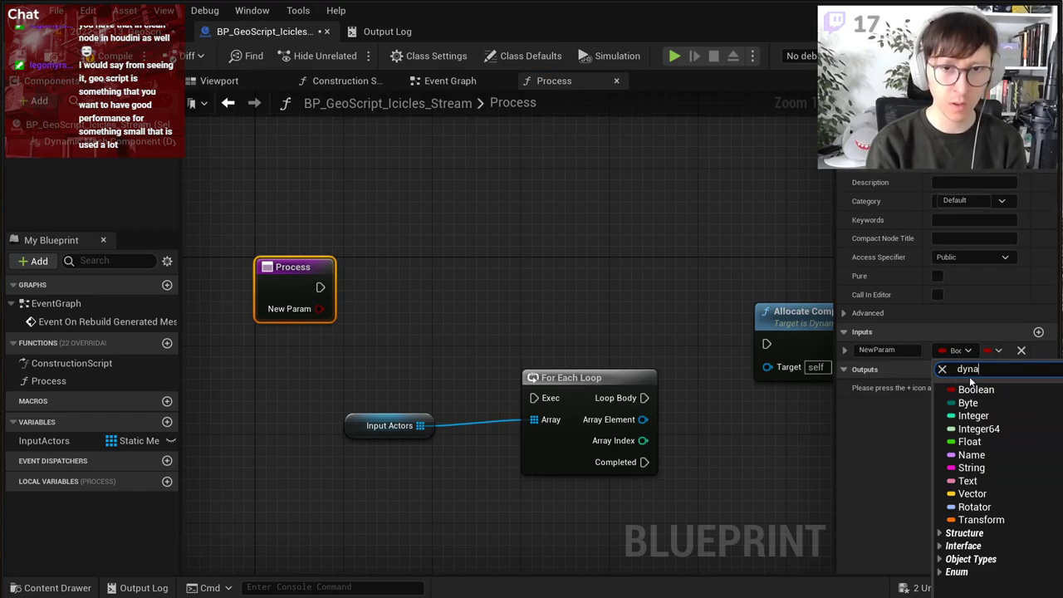
type("mic mesh")
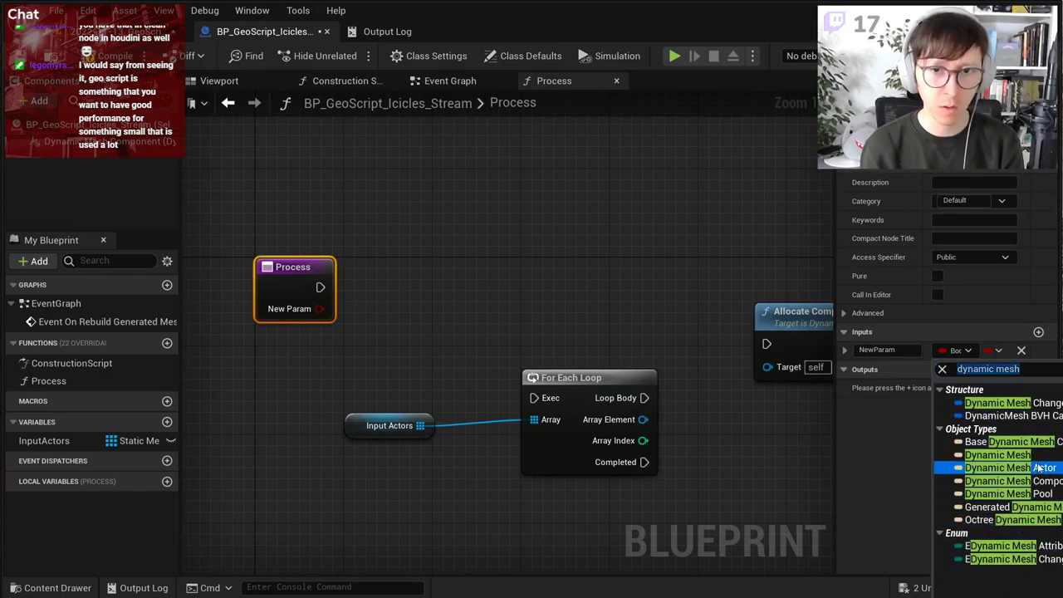
left_click(1029, 455)
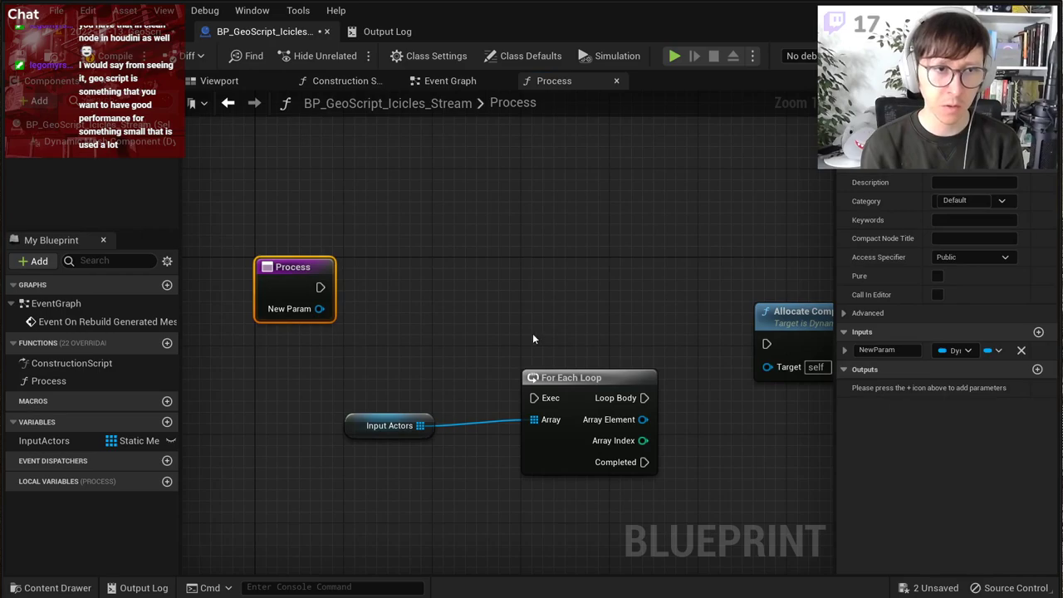
double_click(872, 349)
type("DynMesh")
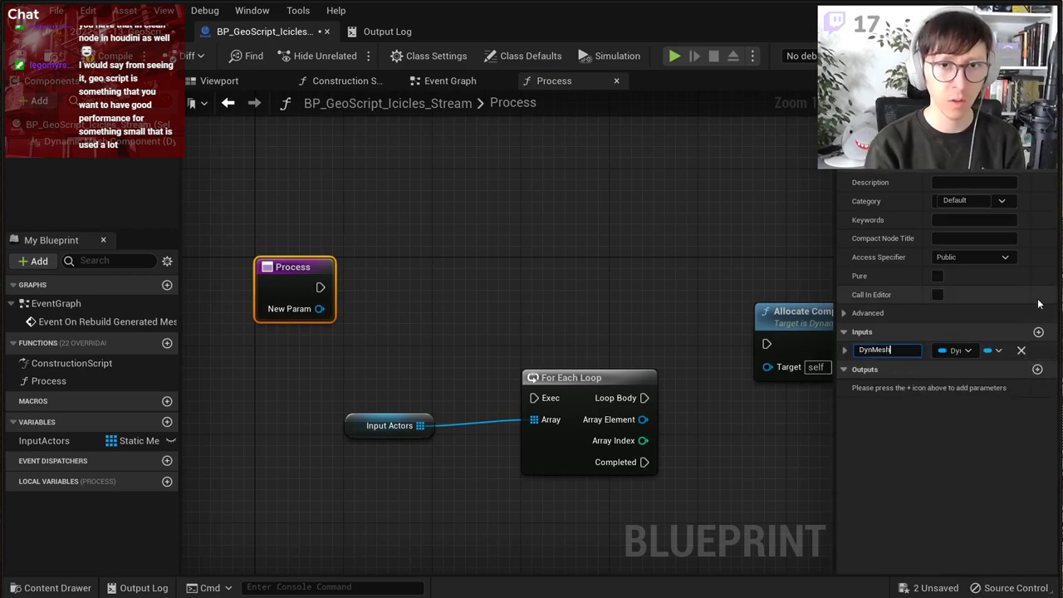
key("Return")
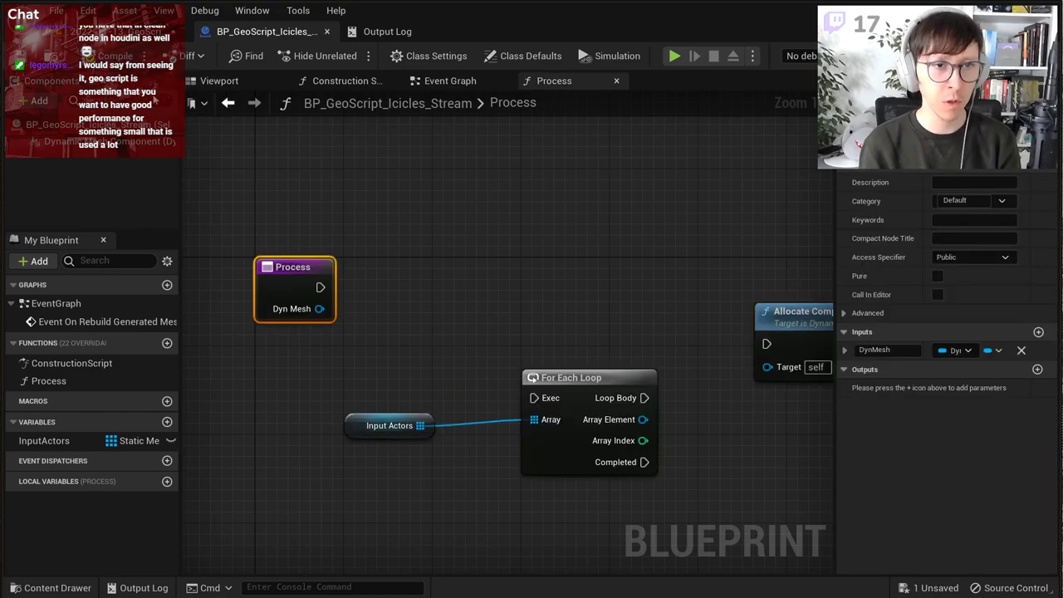
Step: Connect the Process entry's execution output to the For Each Loop and move the loop, Input Actors and Allocate Compute Mesh nodes closer together
left_click_drag(782, 311, 725, 300)
left_click_drag(317, 288, 534, 399)
left_click_drag(568, 384, 513, 340)
left_click_drag(387, 427, 355, 416)
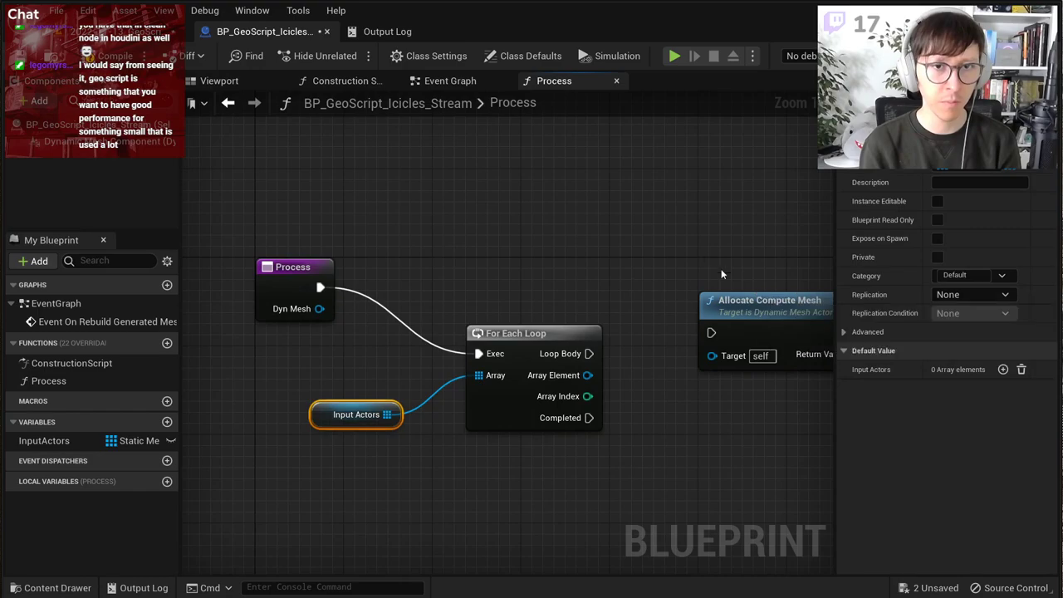
Step: Add a Sequence node after the For Each Loop's Loop Body and connect its Then 0 output to Allocate Compute Mesh
right_click_drag(721, 268, 590, 267)
left_click_drag(637, 307, 660, 260)
left_click_drag(467, 374, 683, 208)
left_click_drag(460, 352, 584, 314)
type("seque")
key("Return")
left_click_drag(674, 206, 772, 217)
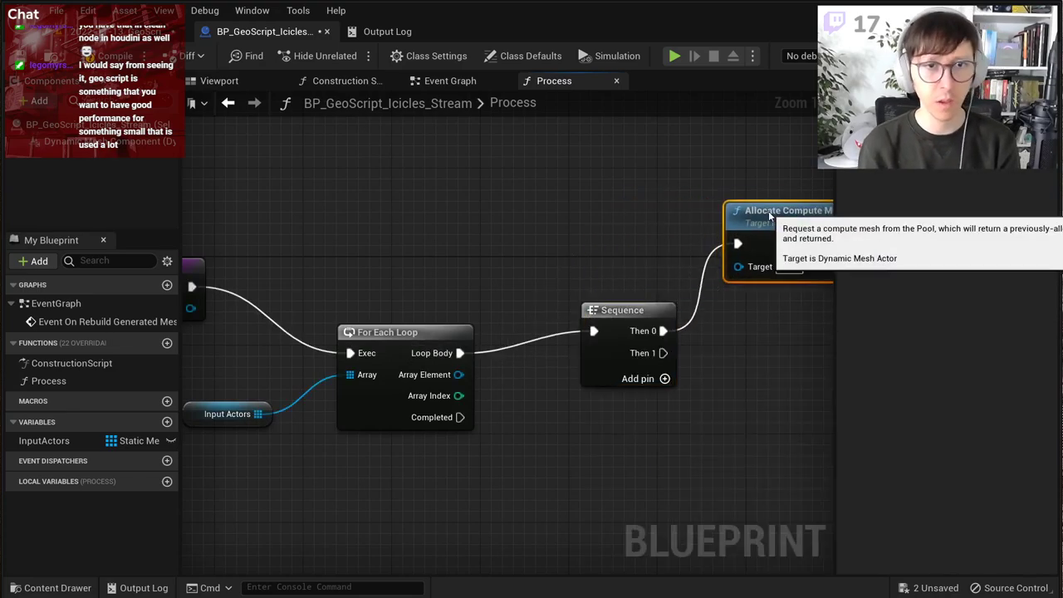
right_click_drag(681, 198, 501, 207)
left_click_drag(637, 226, 626, 248)
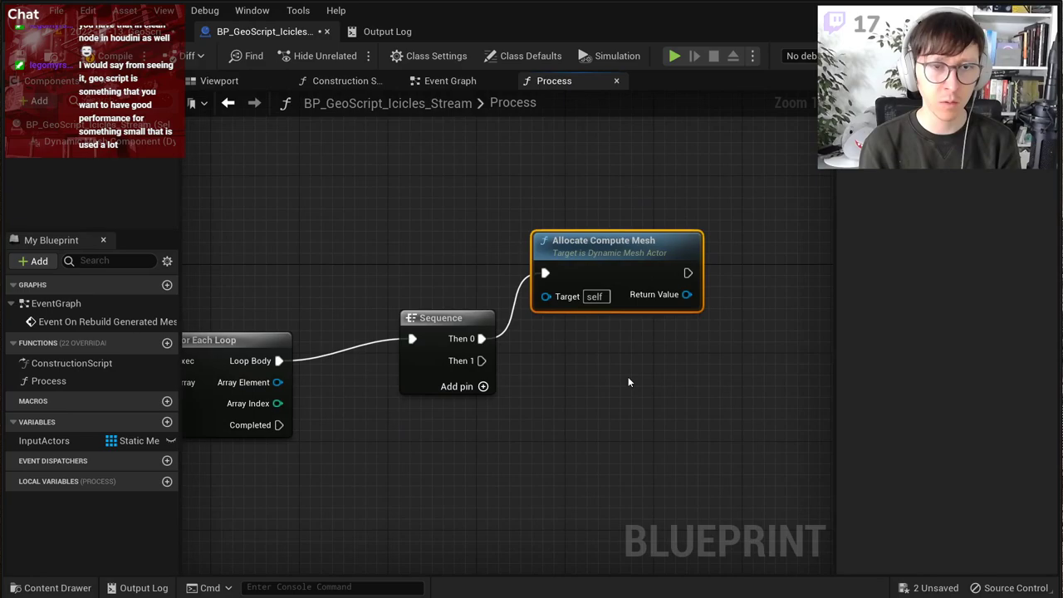
right_click_drag(641, 358, 608, 362)
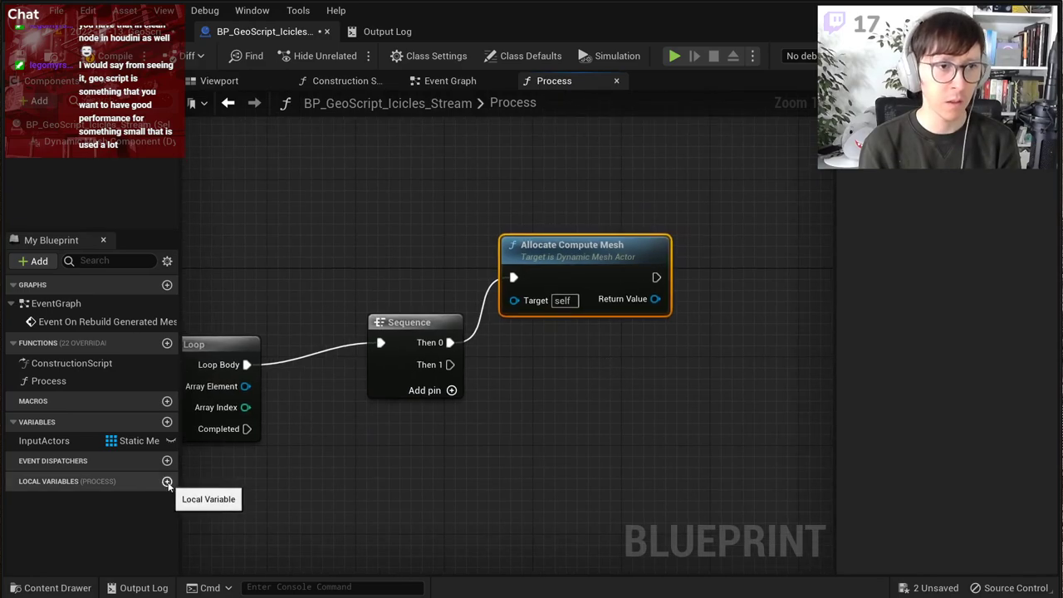
Step: Add a local variable to the Process function and set its type to Dynamic Mesh
left_click(167, 481)
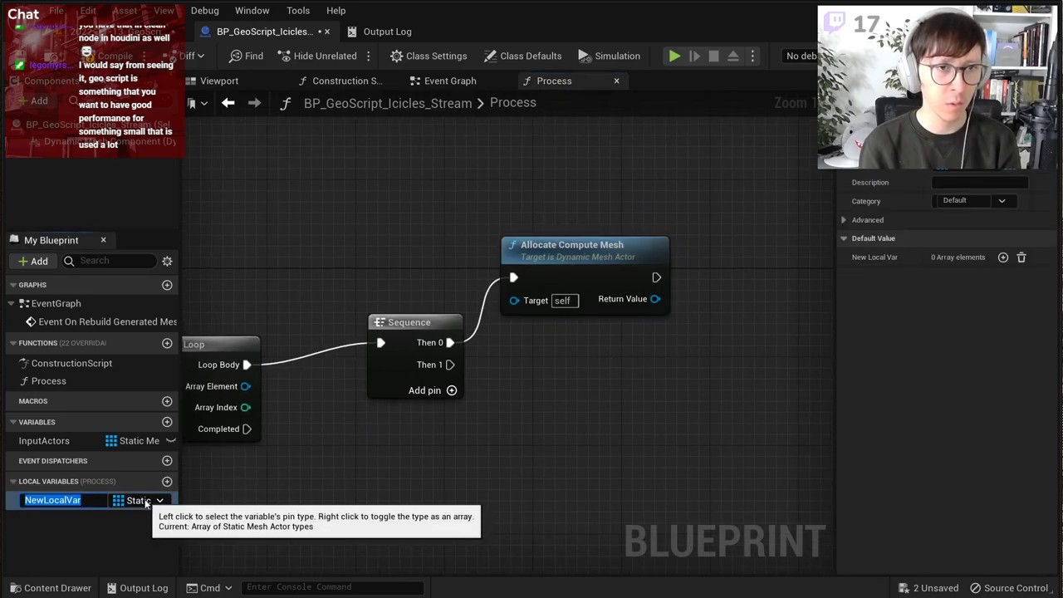
left_click(956, 165)
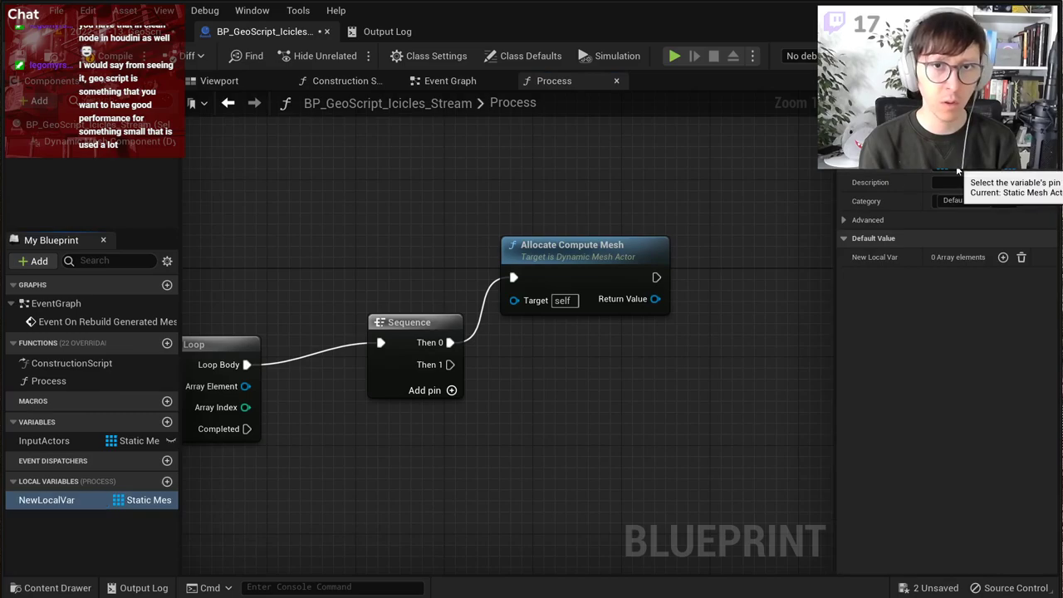
left_click(989, 170)
type("dy")
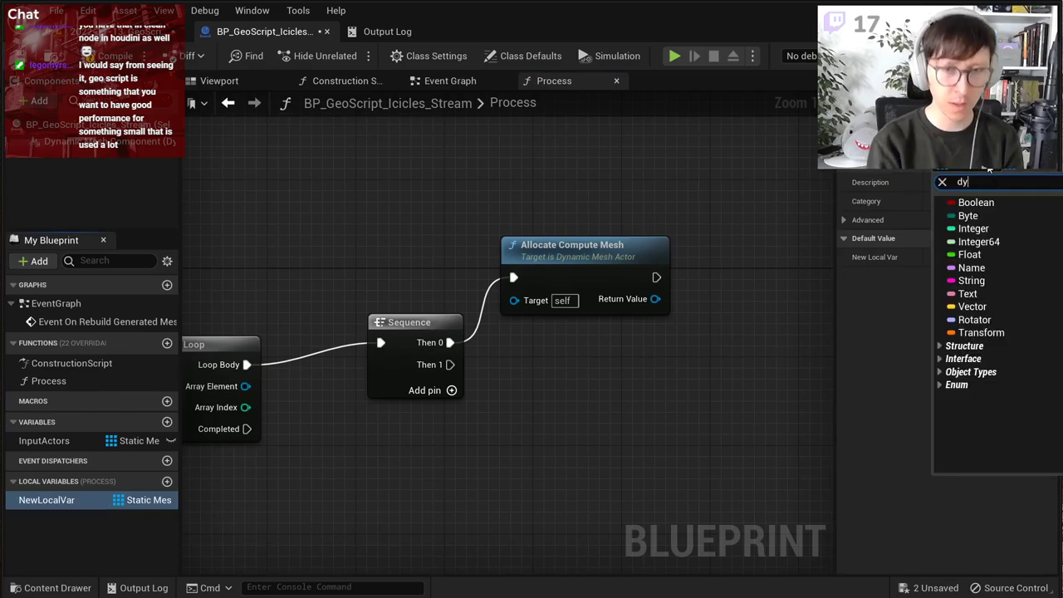
type("namic mesh")
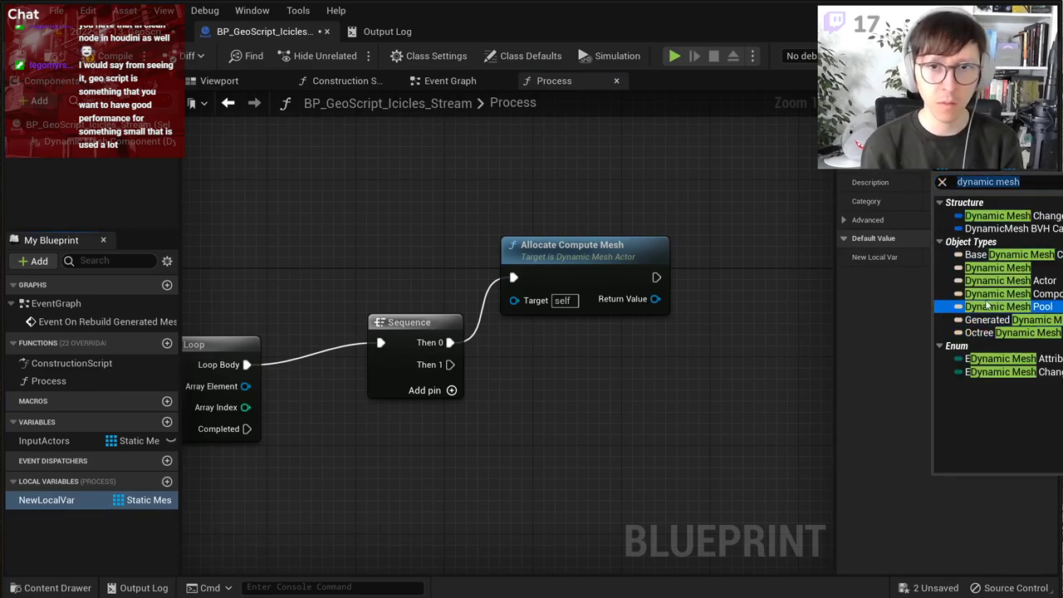
left_click(1005, 269)
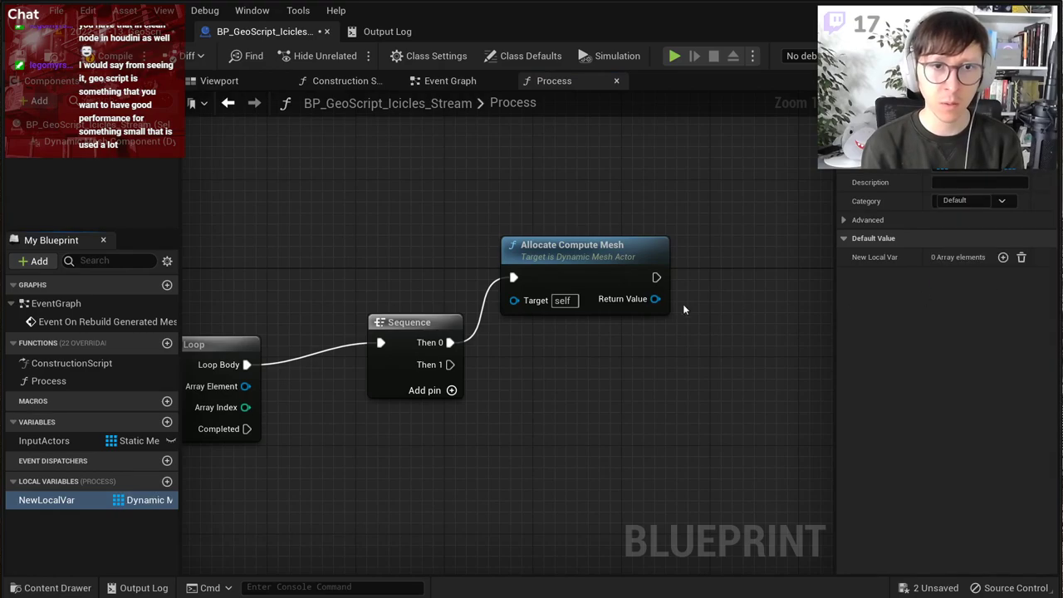
Step: Rename the local variable to DynMeshCurrent and change it from an array to a single variable
left_click(54, 504)
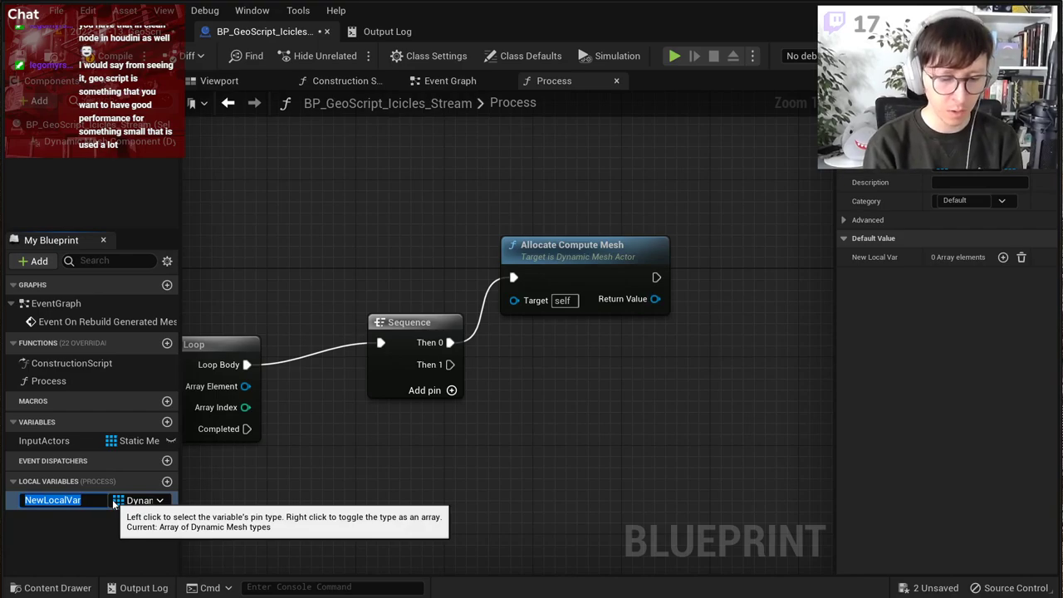
type("Dy")
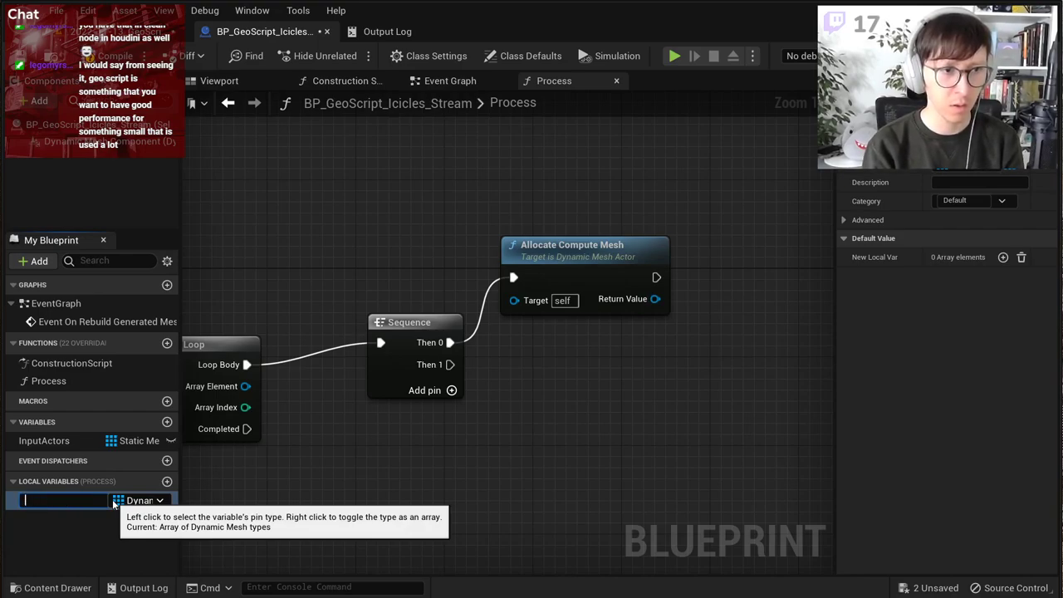
type("DynMeshCurrent")
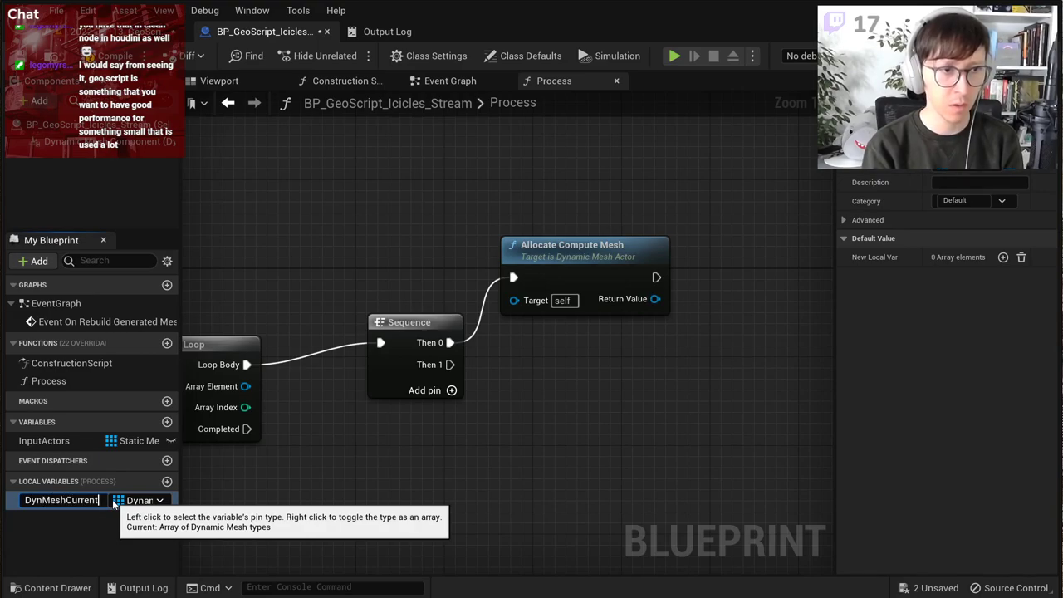
key("Return")
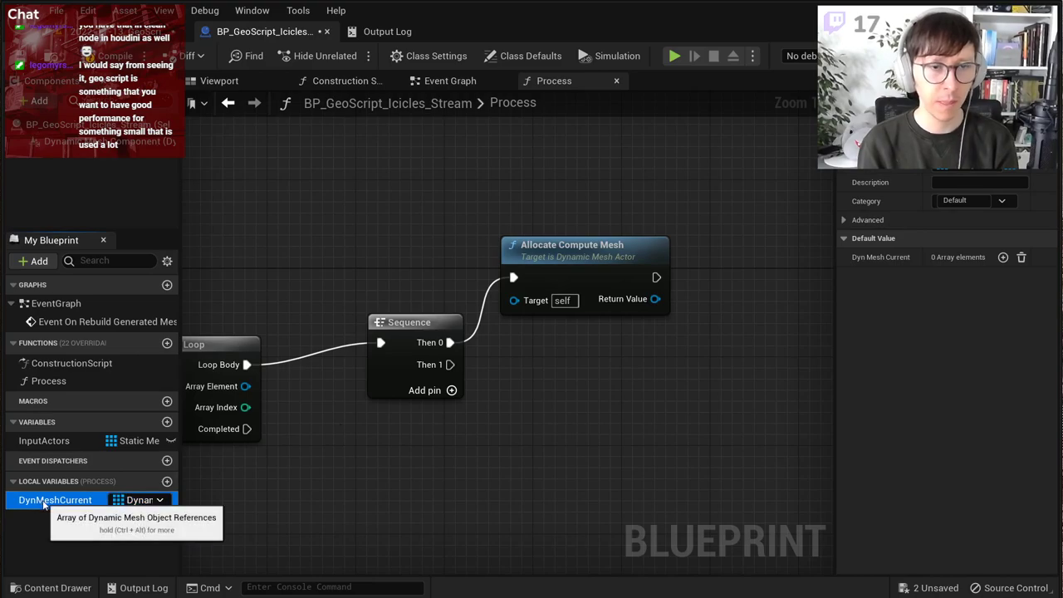
left_click(967, 170)
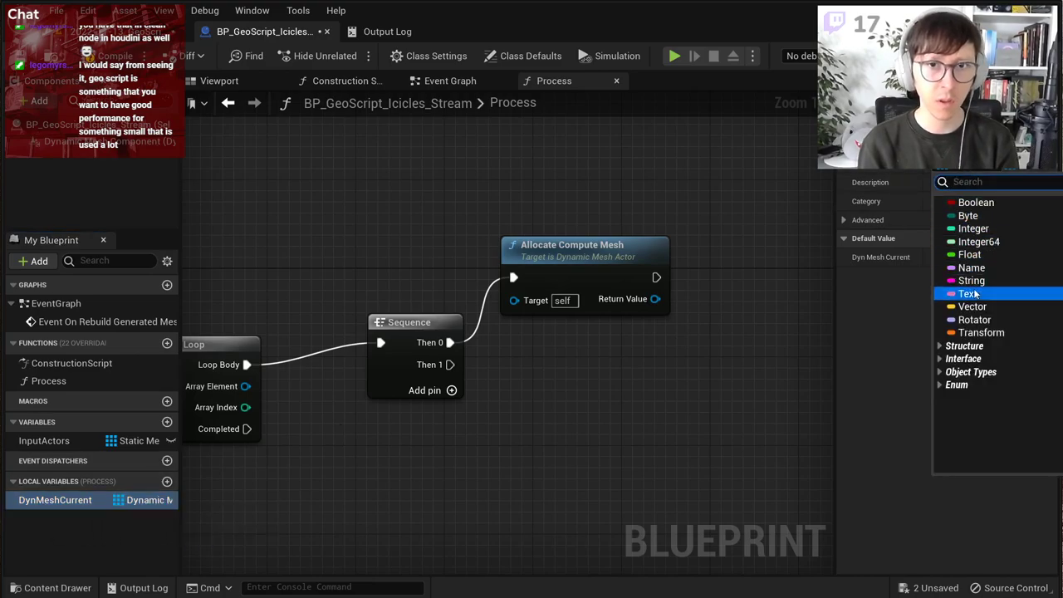
left_click(1007, 166)
left_click(1007, 186)
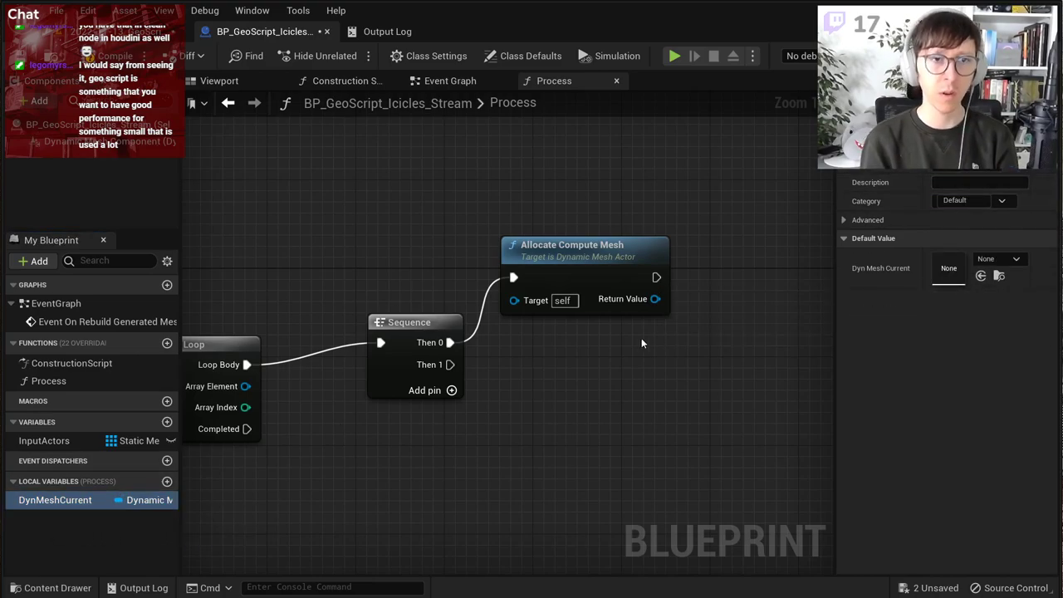
Step: Add a Set DynMeshCurrent node after Allocate Compute Mesh, wiring its execution input and feeding it the Return Value
right_click_drag(402, 421, 184, 483)
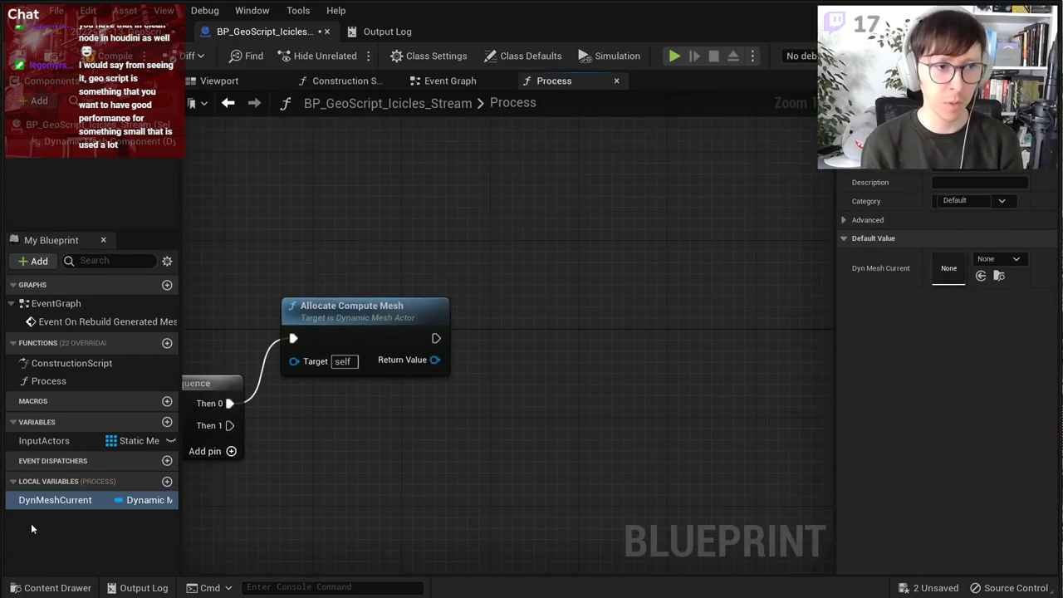
left_click_drag(48, 501, 513, 317)
left_click(548, 360)
left_click_drag(436, 339, 530, 327)
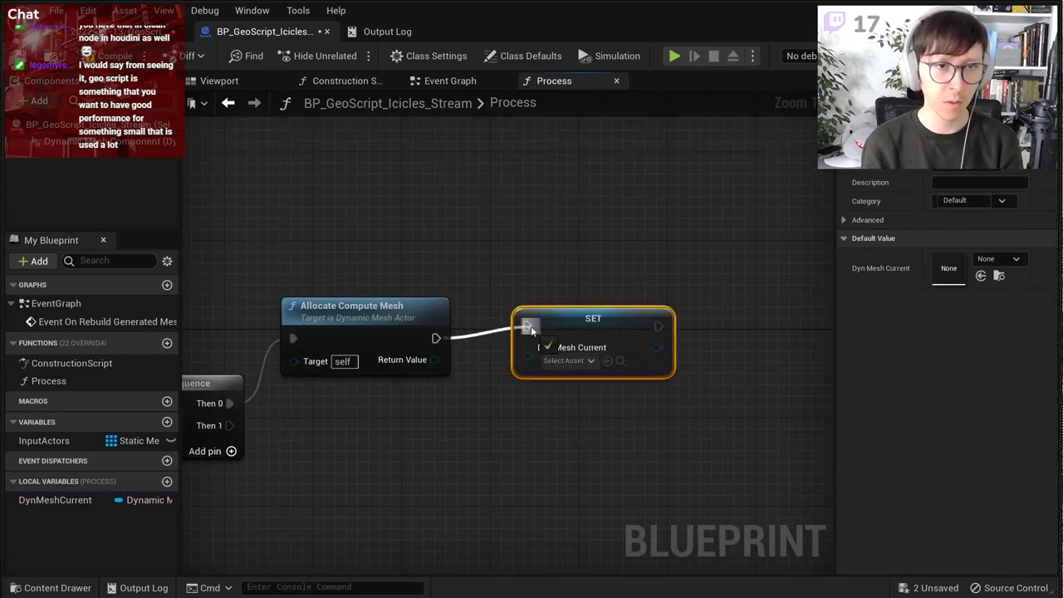
left_click_drag(435, 360, 529, 356)
left_click_drag(589, 319, 562, 328)
left_click(542, 313)
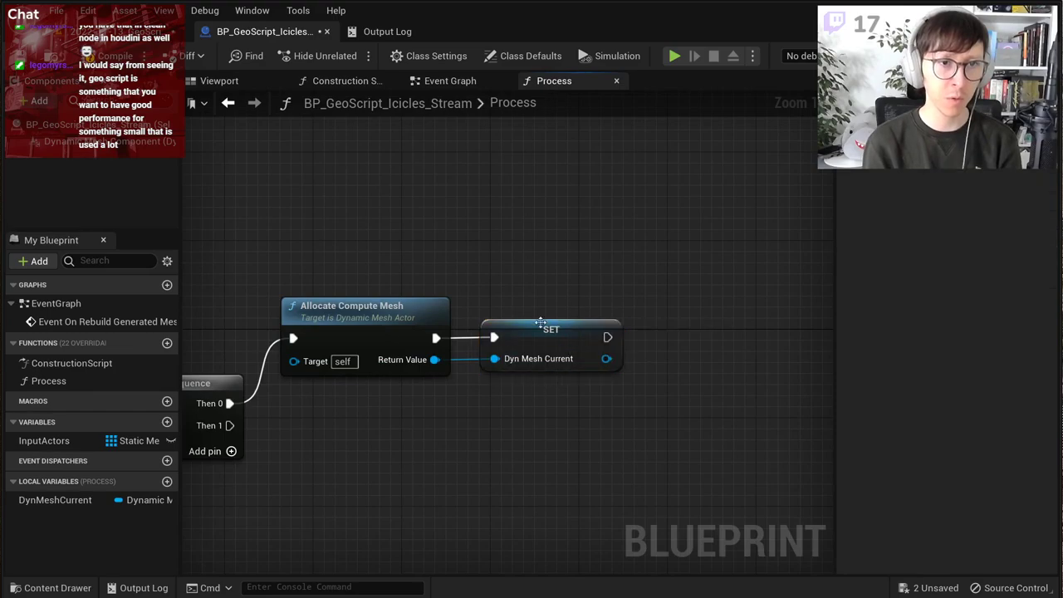
Step: Shift the Allocate Compute Mesh and Set nodes further away from the Sequence node
right_click_drag(541, 320, 610, 288)
left_click_drag(645, 369, 465, 246)
left_click_drag(411, 277, 457, 277)
left_click(415, 354)
right_click_drag(359, 361, 505, 230)
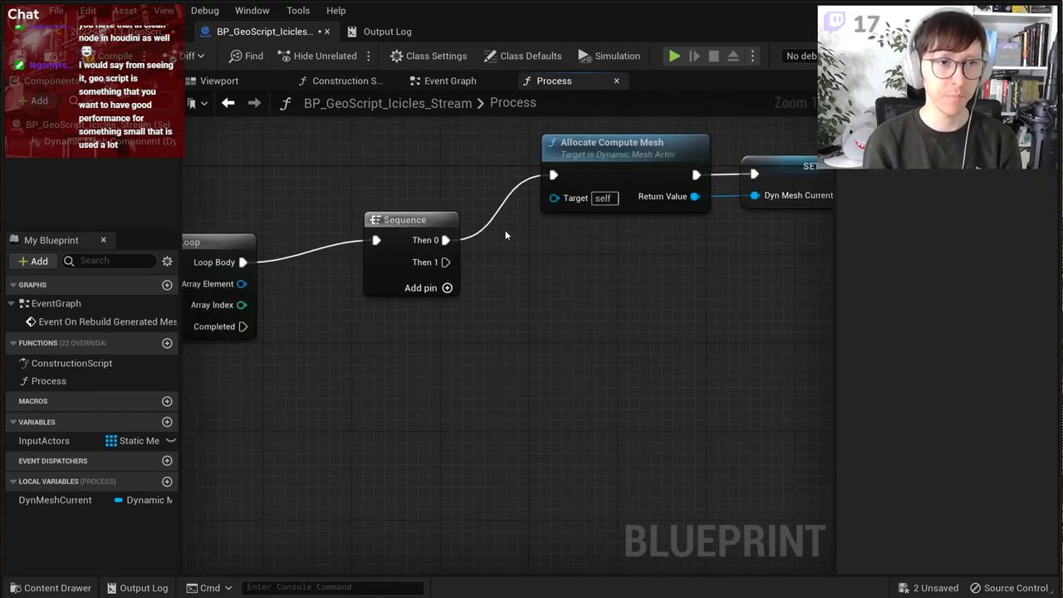
scroll(517, 306, "down", 1)
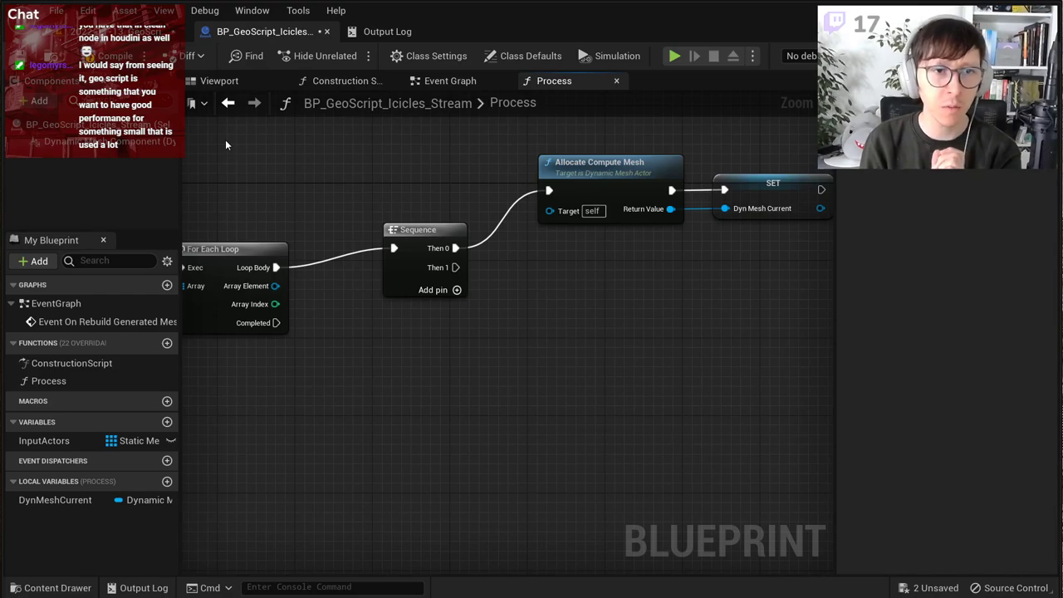
Step: Switch to the level editor and capture the roof in the viewport as a screenshot with Snipping Tool
left_click(125, 33)
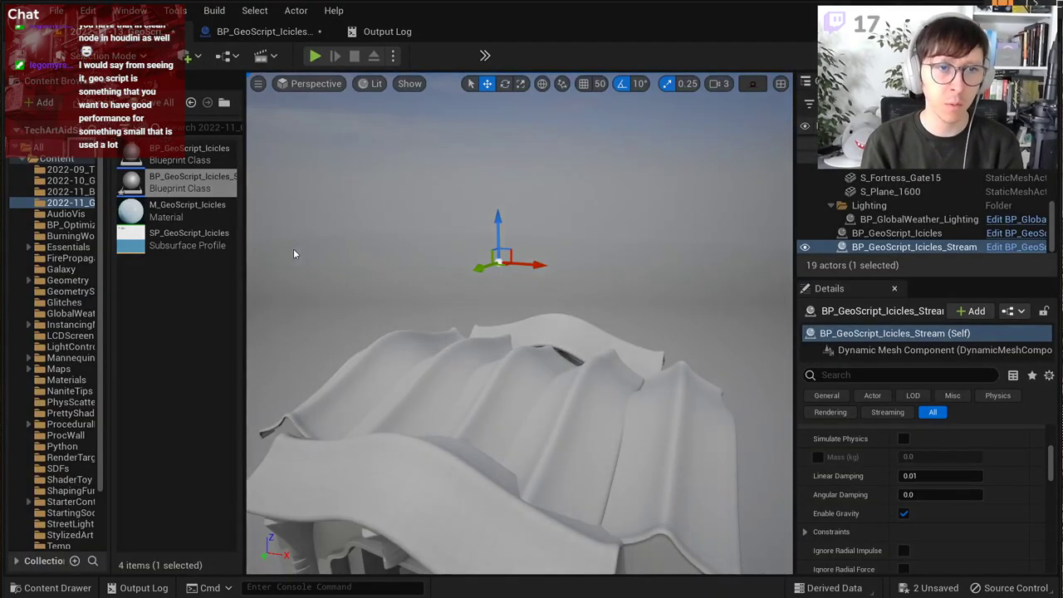
key("super+shift+s")
left_click_drag(282, 241, 818, 597)
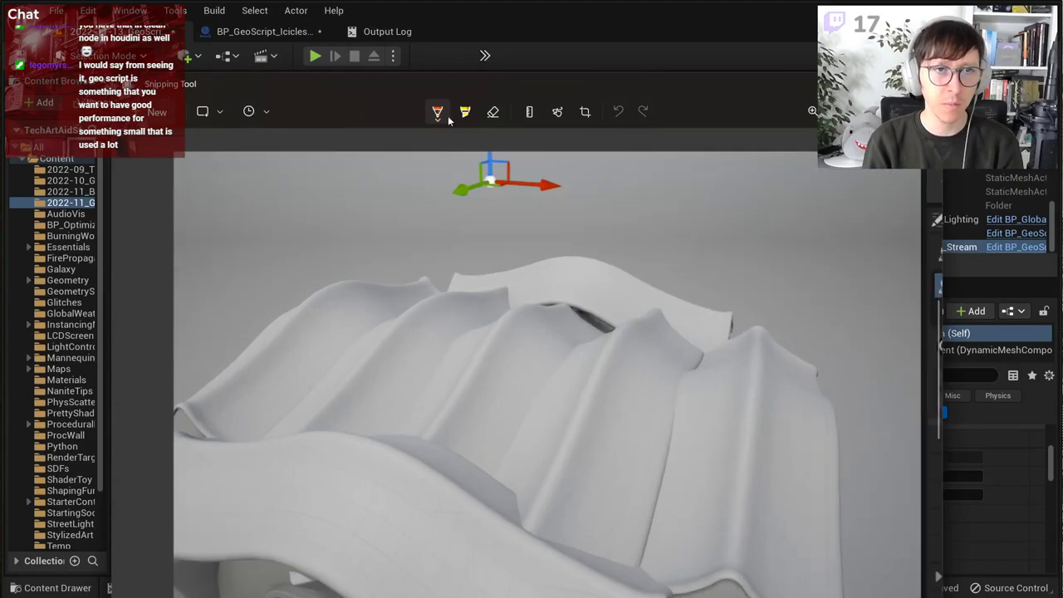
left_click(437, 111)
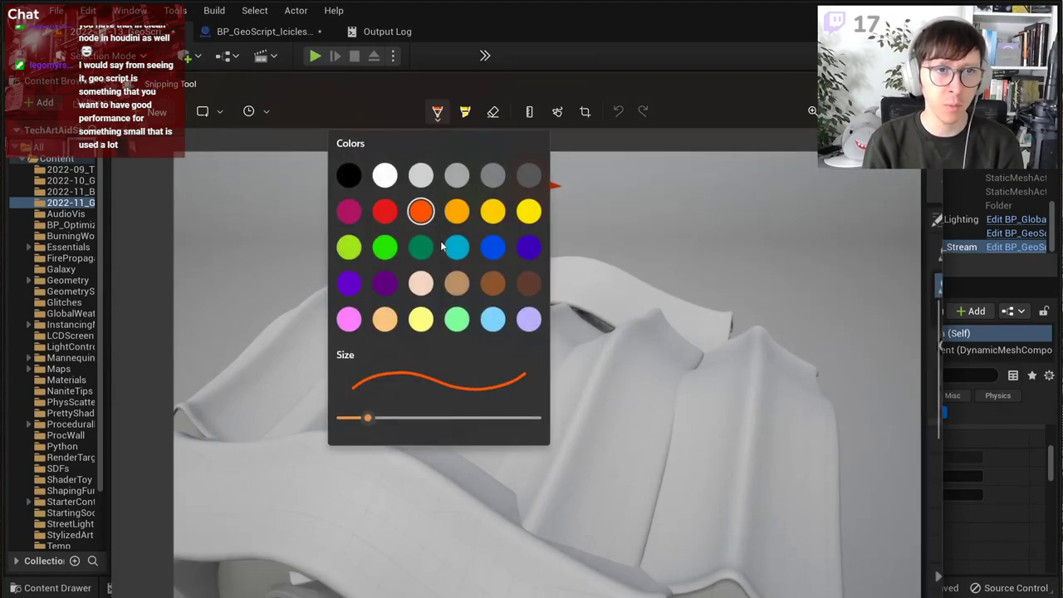
left_click(388, 248)
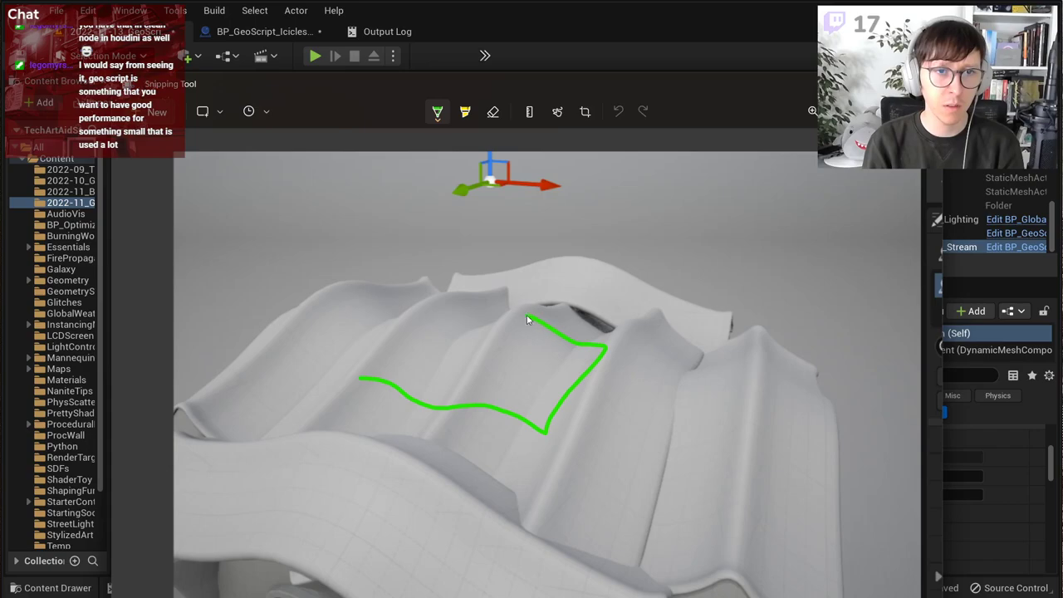
left_click_drag(378, 366, 379, 378)
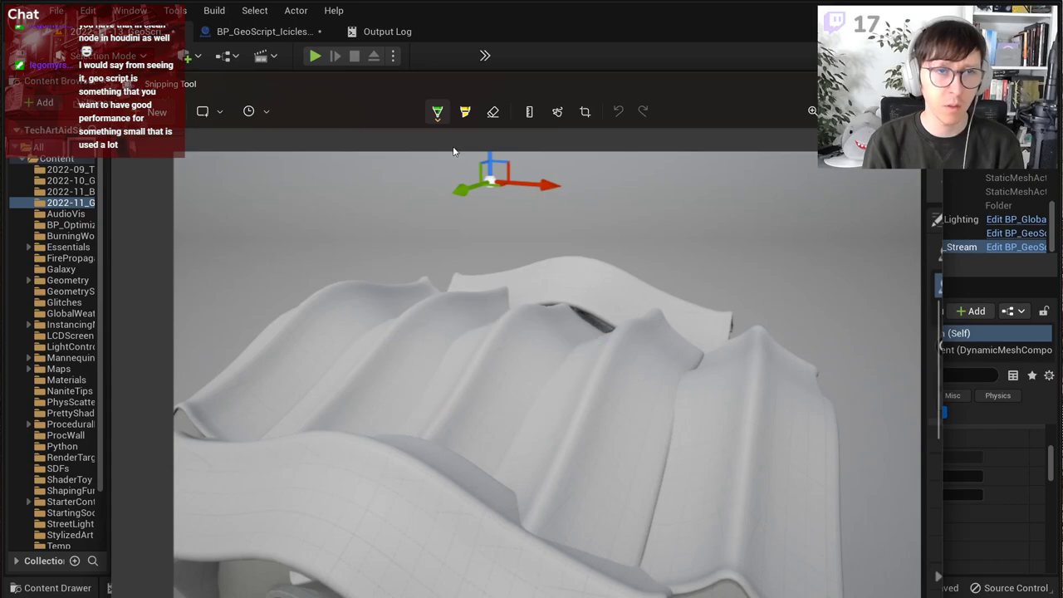
Step: Outline a four-sided patch following the waves of the middle roof tiles with a blue pen
left_click(439, 113)
left_click(491, 240)
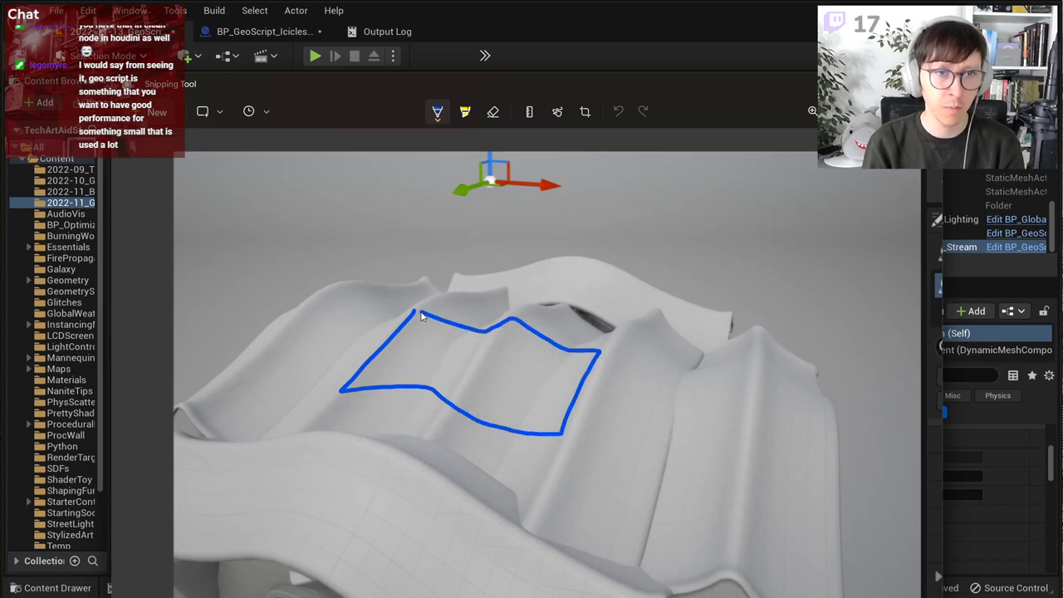
left_click_drag(420, 316, 417, 313)
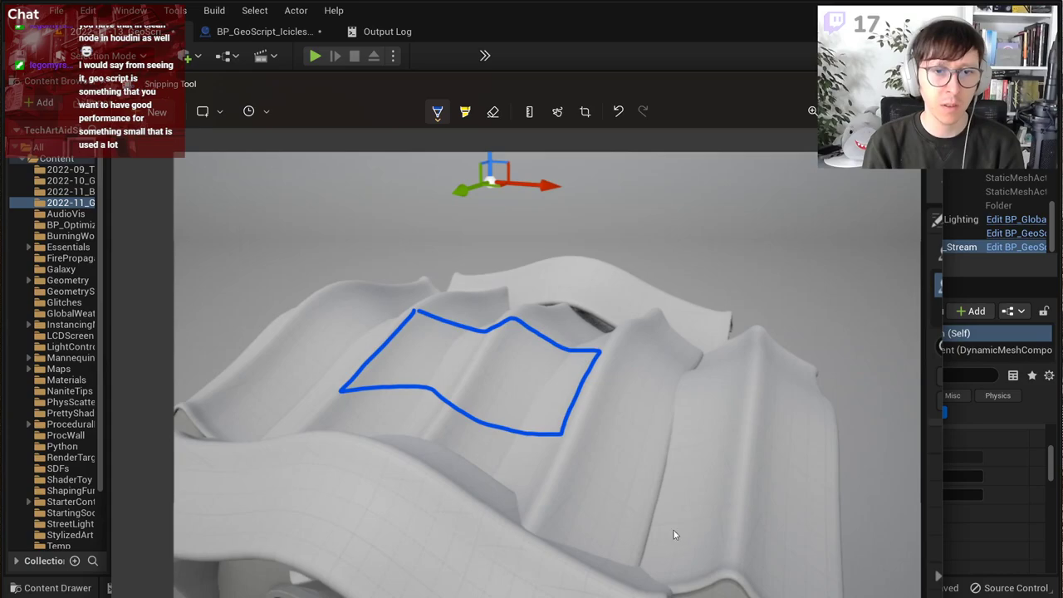
Step: Hatch the front roof ridge with short red strokes and trace its upper edge with a red curve
left_click(438, 113)
left_click(396, 214)
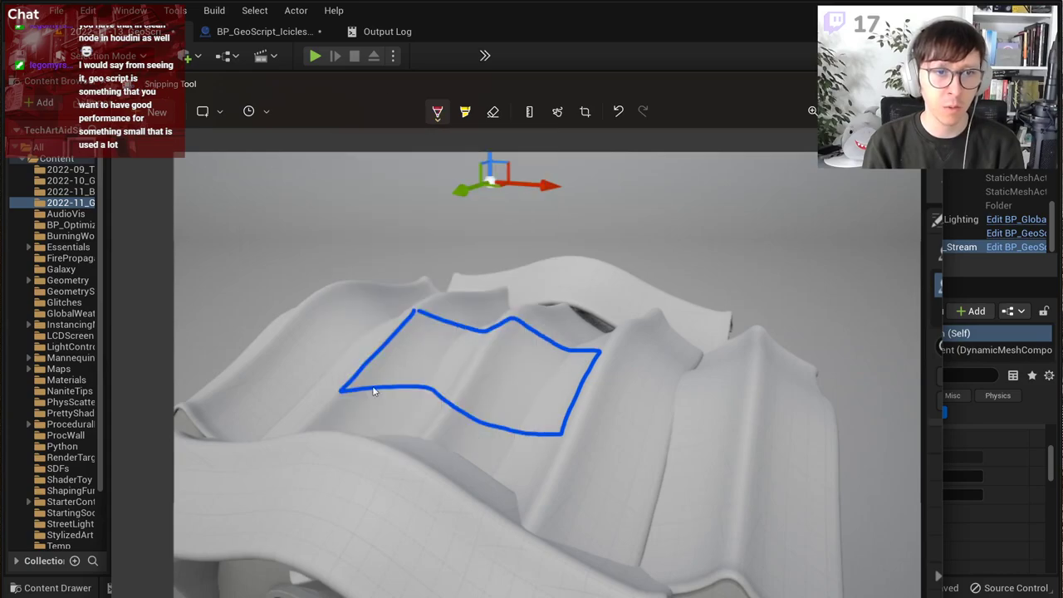
mouse_move(243, 540)
left_mouse_down()
mouse_move(323, 467)
mouse_move(374, 459)
left_mouse_up()
left_click_drag(279, 556, 350, 483)
left_click_drag(290, 577, 416, 485)
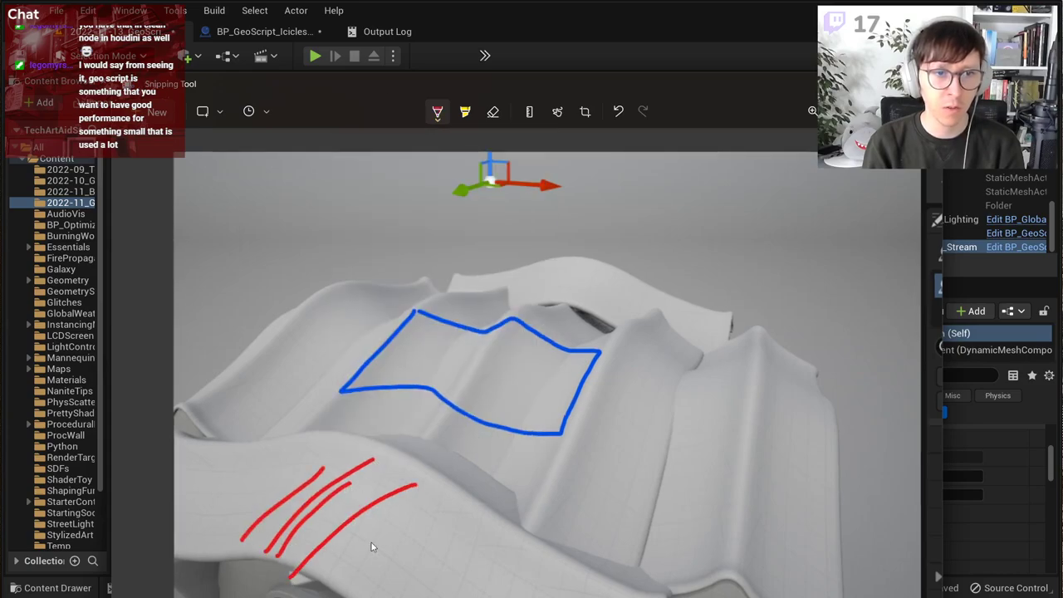
left_click_drag(333, 573, 438, 495)
left_click_drag(360, 580, 443, 515)
left_click_drag(402, 580, 482, 510)
left_click_drag(431, 590, 482, 537)
left_click_drag(478, 583, 519, 551)
mouse_move(534, 577)
left_mouse_down()
mouse_move(548, 564)
mouse_move(600, 587)
left_mouse_up()
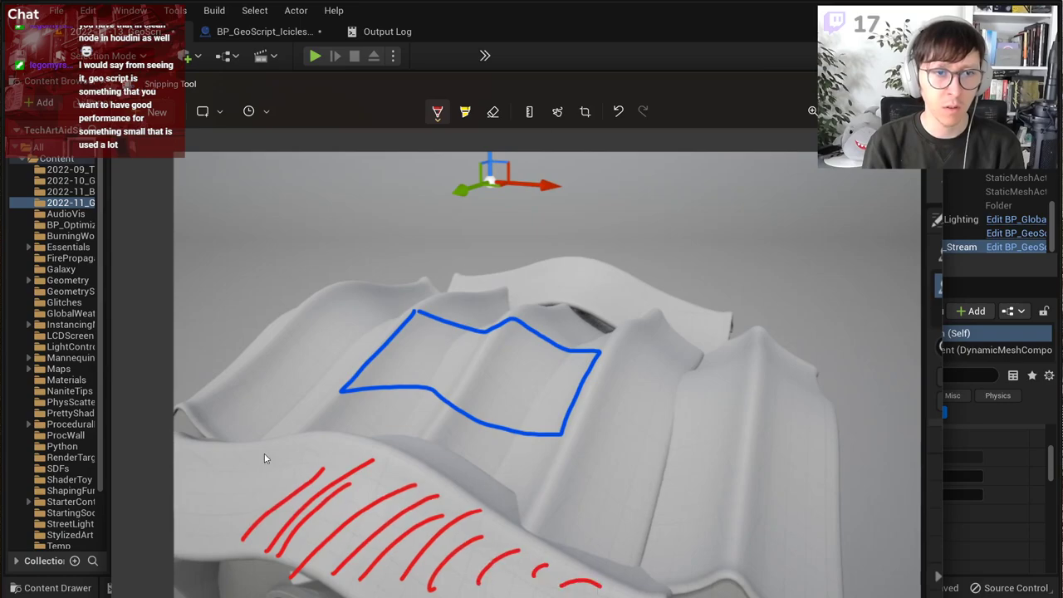
left_click_drag(396, 470, 606, 588)
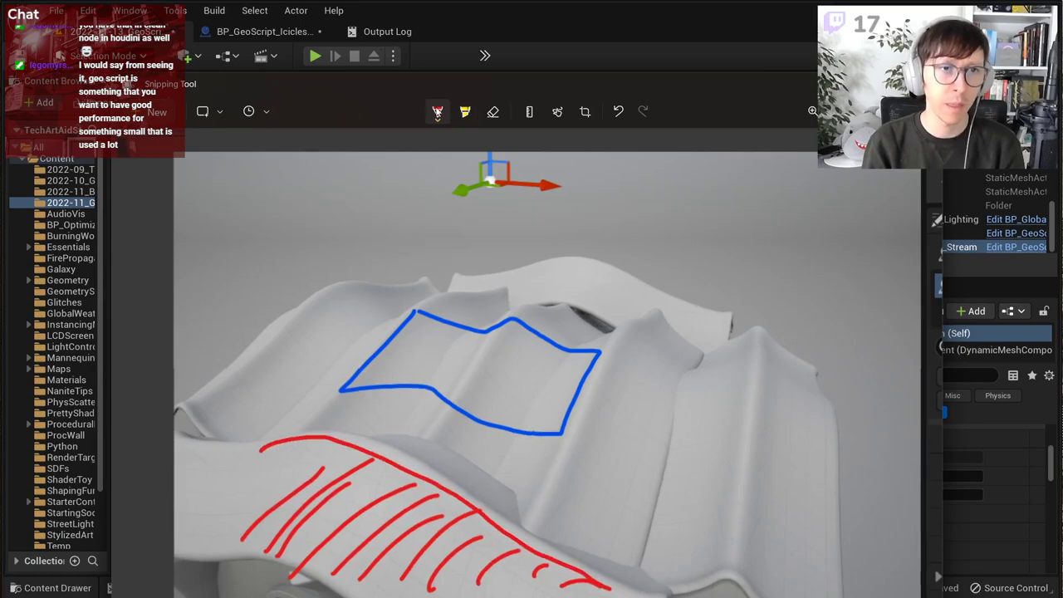
Step: Draw a raised yellow copy of the blue patch with vertical corner lines, making it look like a thick slab
left_click(437, 113)
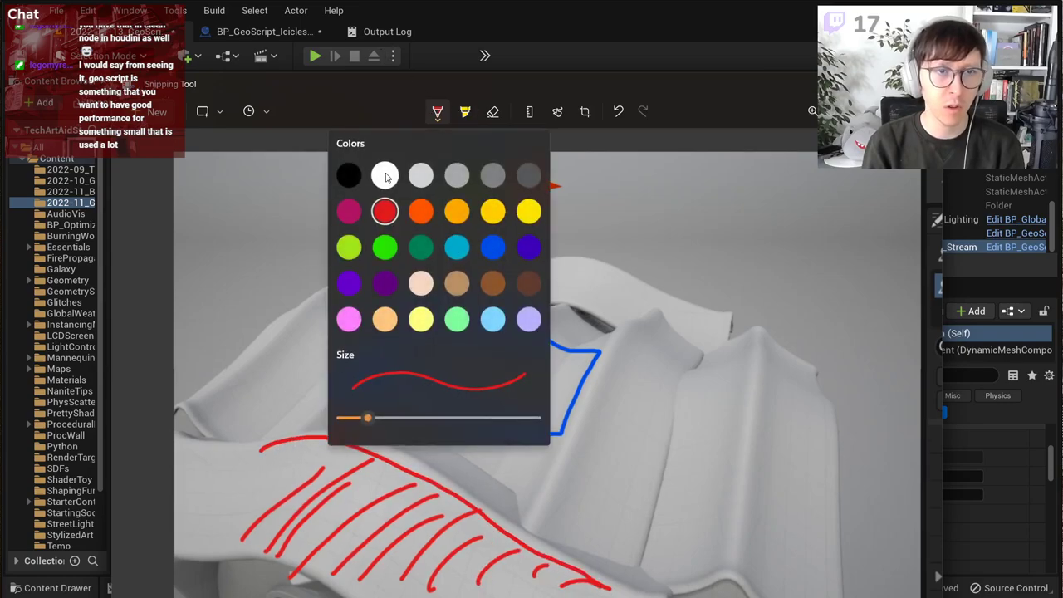
left_click(528, 210)
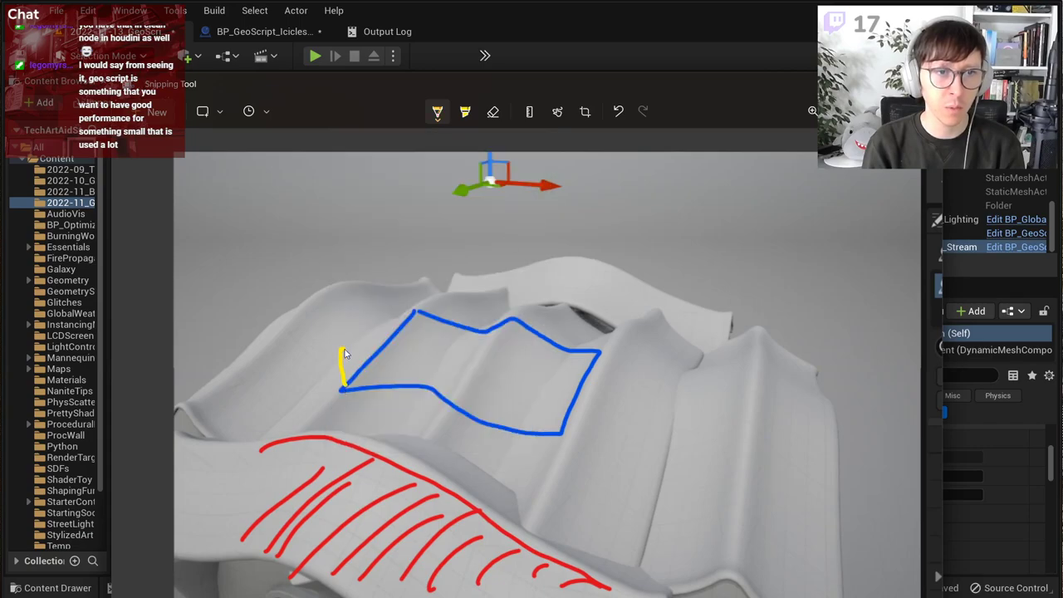
left_click_drag(480, 361, 501, 363)
key("ctrl+z")
left_click_drag(343, 384, 341, 354)
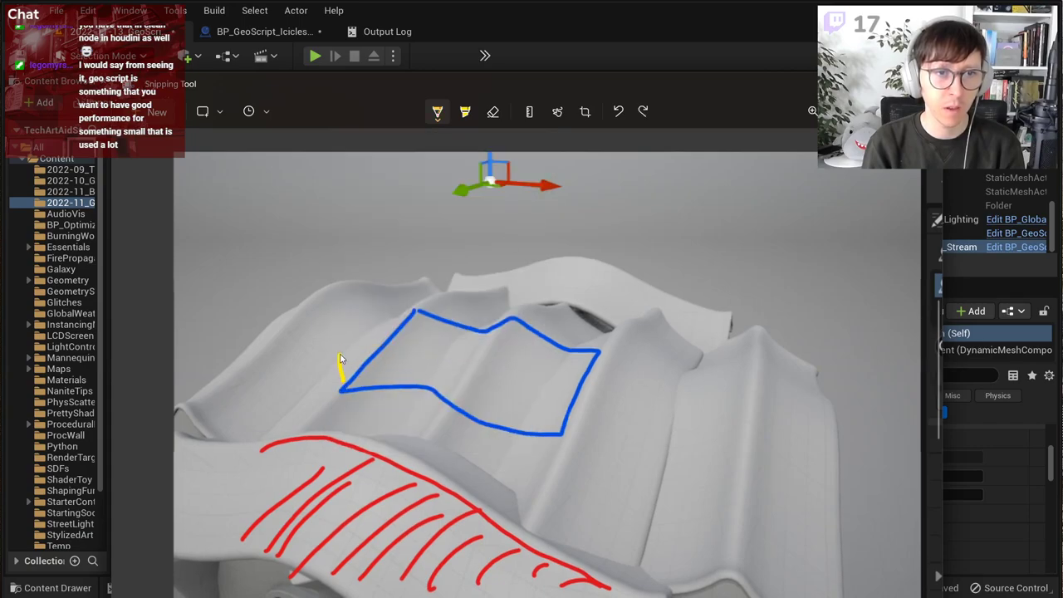
mouse_move(525, 388)
left_mouse_down()
mouse_move(541, 387)
mouse_move(586, 319)
mouse_move(581, 331)
left_mouse_up()
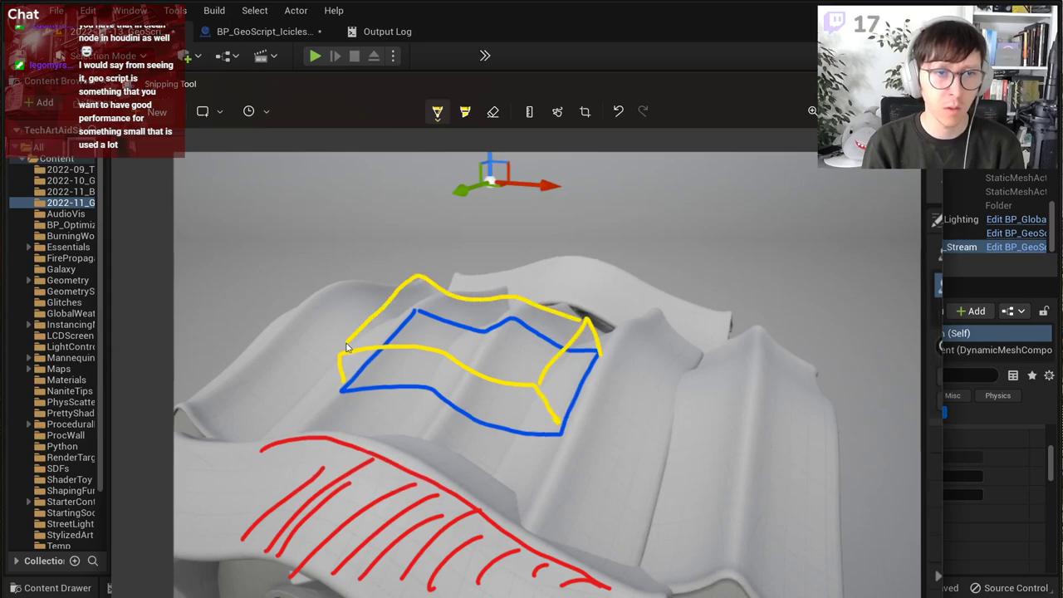
Step: Finish the corner lines of the yellow slab and sketch small yellow upward arrows on both sides of it
left_click_drag(346, 343, 342, 352)
left_click_drag(406, 284, 416, 313)
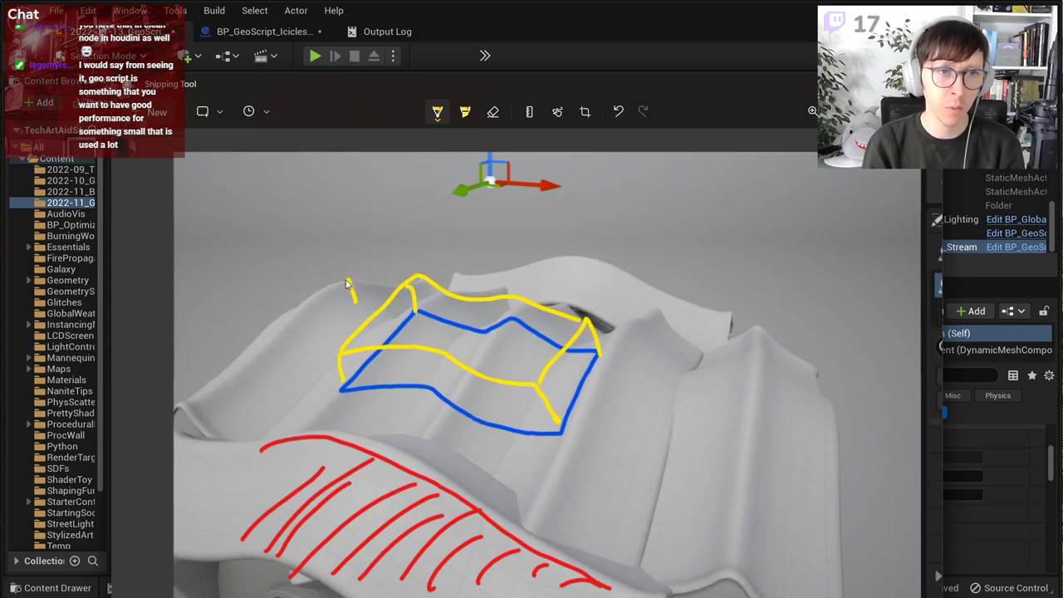
left_click_drag(621, 306, 629, 305)
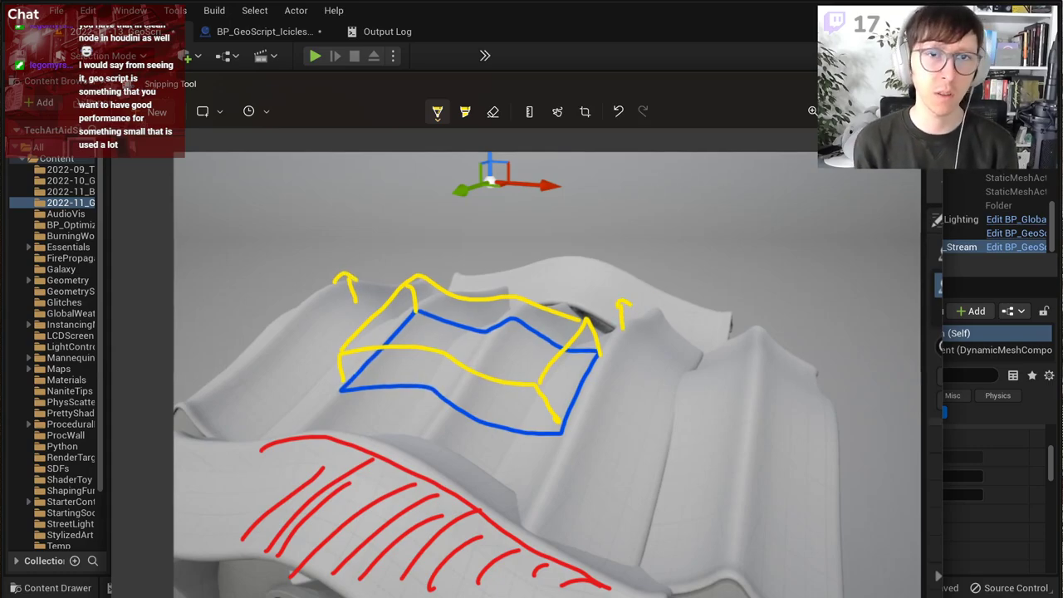
Step: Close the roof sketch in Snipping Tool and return to the Process graph of BP_GeoScript_Icicles_Stream in Unreal Editor
left_click(864, 84)
right_click_drag(517, 186, 511, 239)
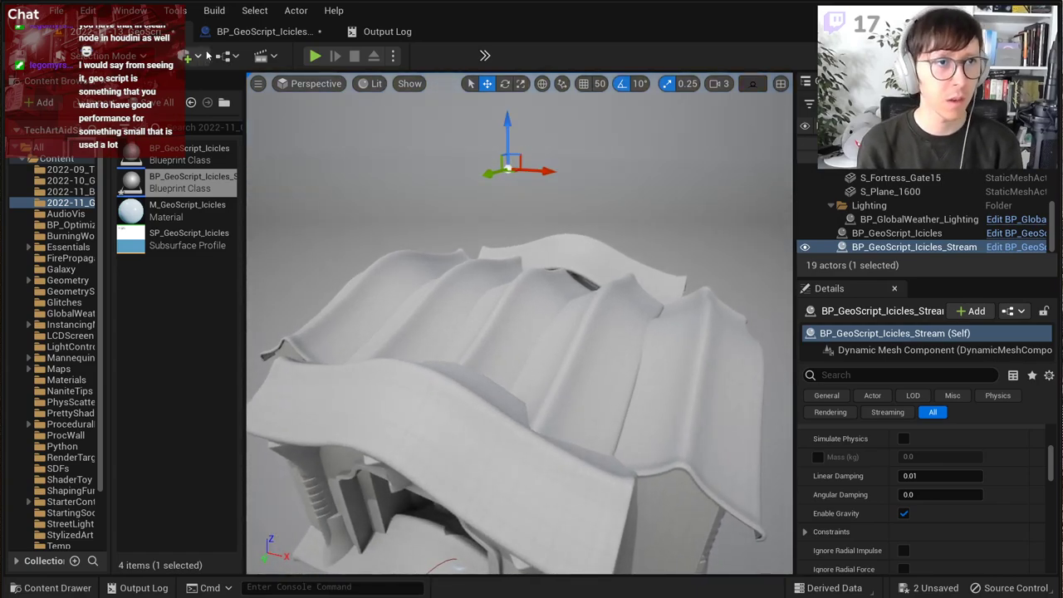
left_click(257, 32)
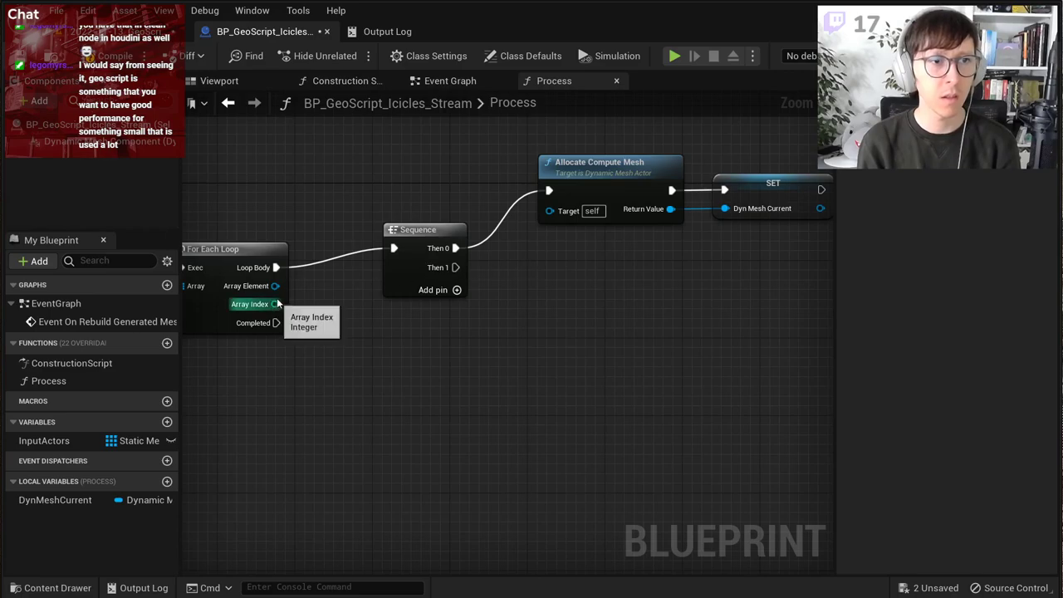
right_click_drag(276, 297, 449, 292)
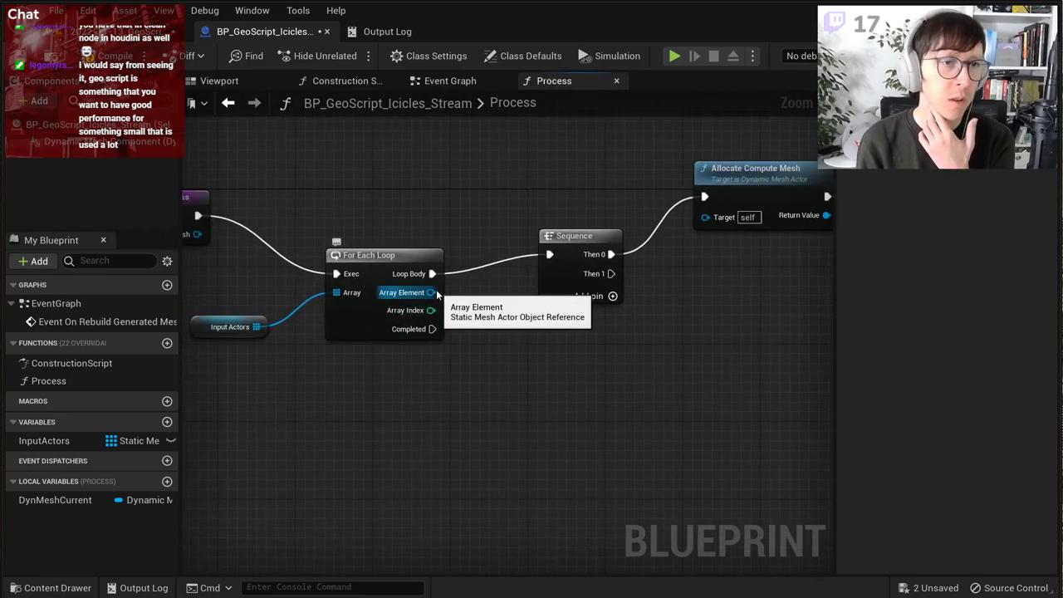
left_click_drag(431, 292, 689, 347)
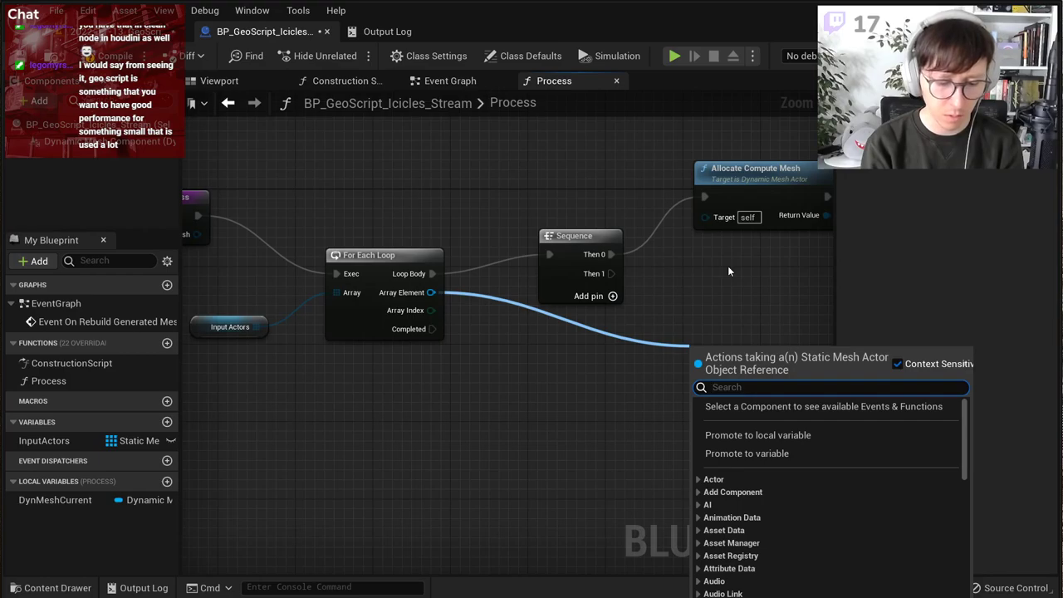
right_click_drag(785, 273, 528, 263)
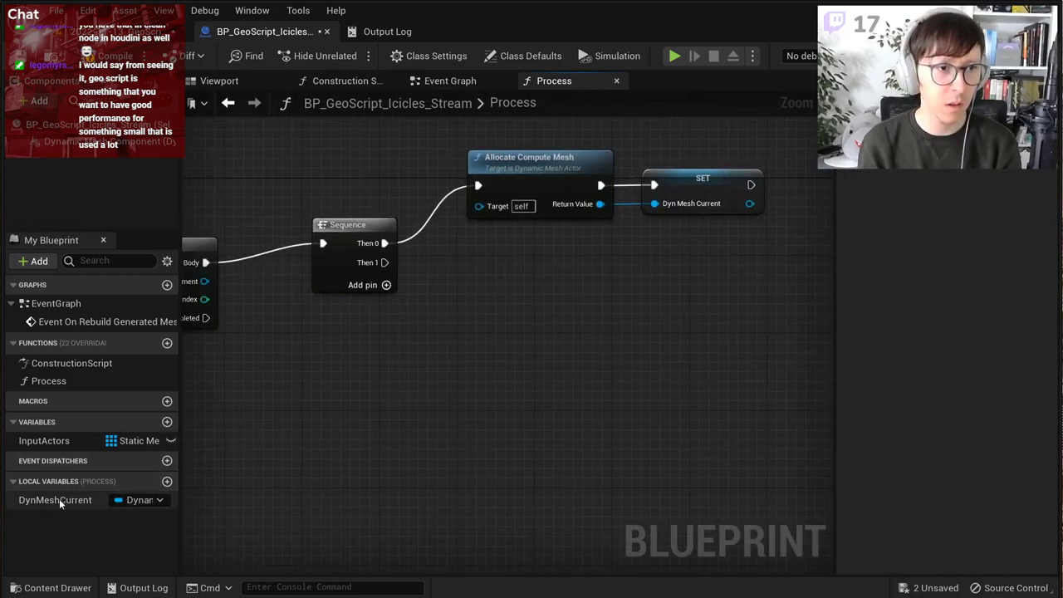
Step: Place a DynMeshCurrent getter below the Sequence node and add a Copy Mesh from Static Mesh node fed by it
left_click_drag(59, 498, 530, 317)
left_click(414, 363)
type("add m")
key("BackSpace")
type("nes")
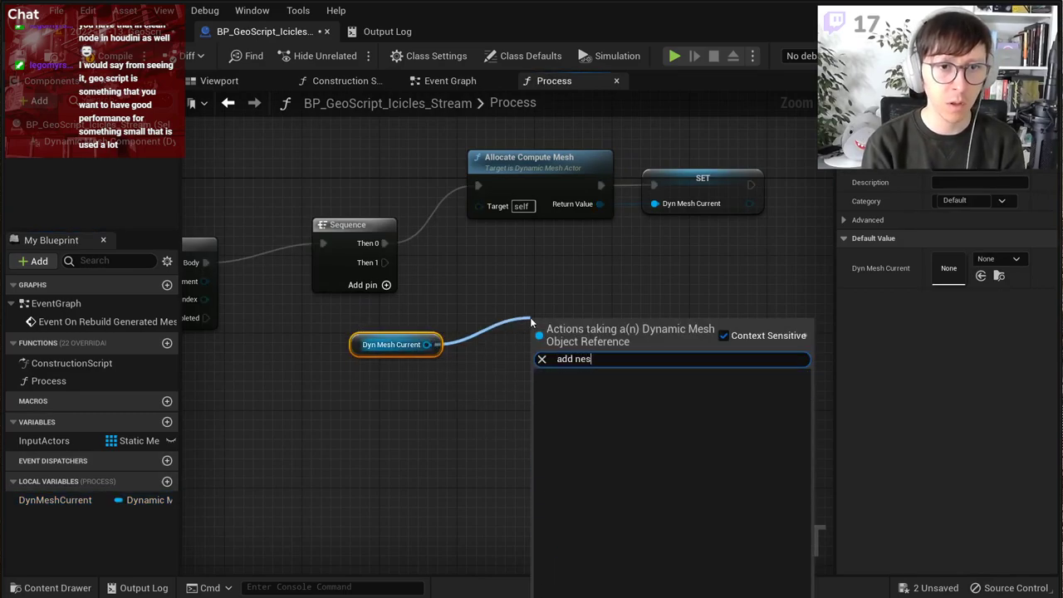
key("BackSpace")
key("BackSpace")
key("BackSpace")
type("mesh")
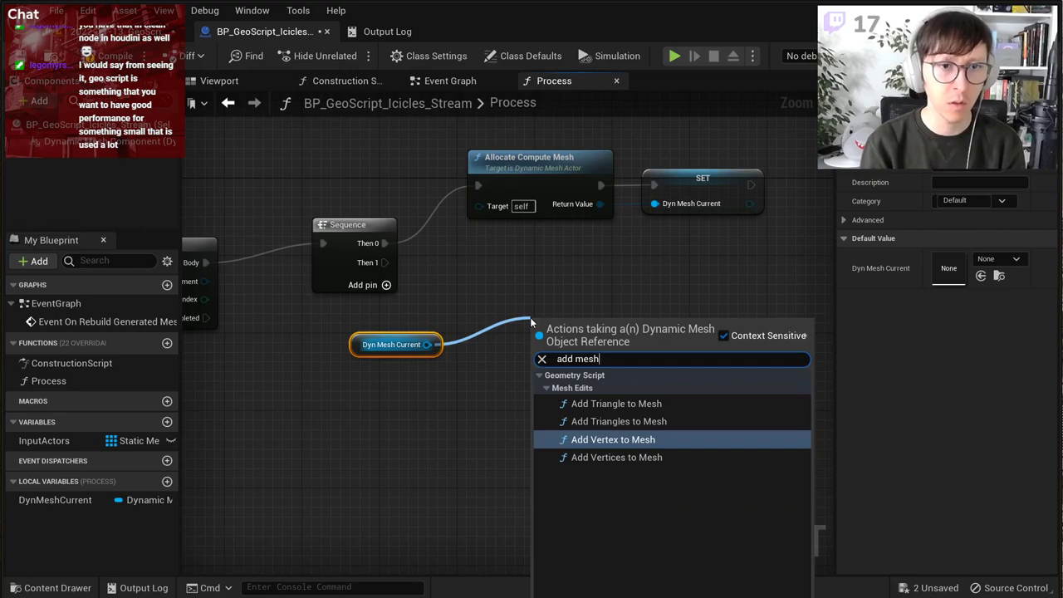
key("ctrl+a")
key("BackSpace")
type("mesh from sta")
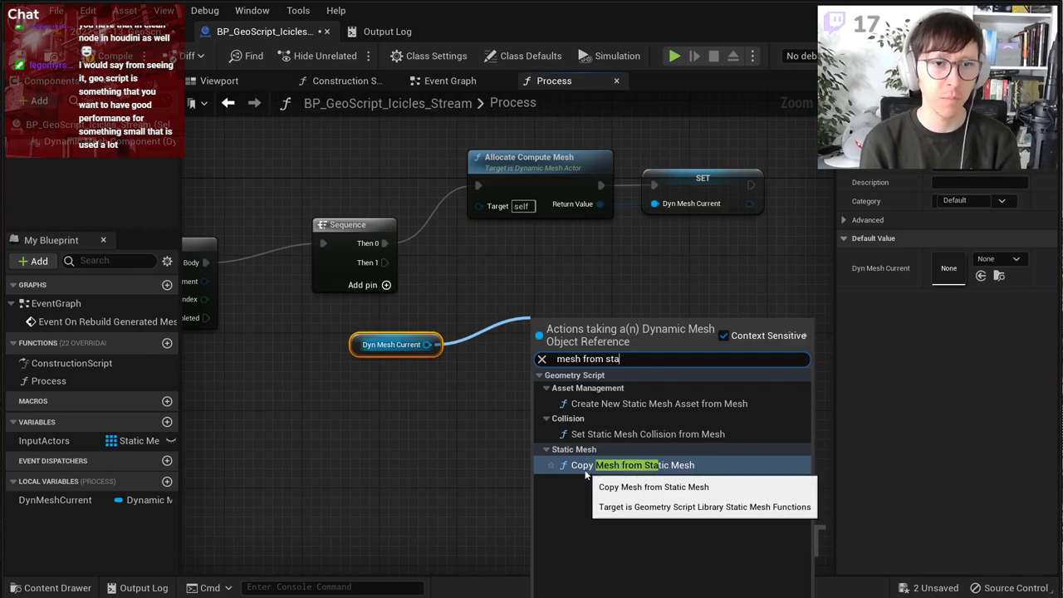
left_click(680, 465)
Step: Space out the Copy Mesh from Static Mesh node and its Dyn Mesh Current getter below the Allocate Compute Mesh row
left_click_drag(634, 322, 672, 314)
left_click(398, 327)
left_click_drag(374, 347, 395, 386)
Step: Add a Static Mesh Component getter fed by the For Each Loop's Array Element
right_click_drag(442, 313, 725, 286)
right_click_drag(607, 289, 382, 332)
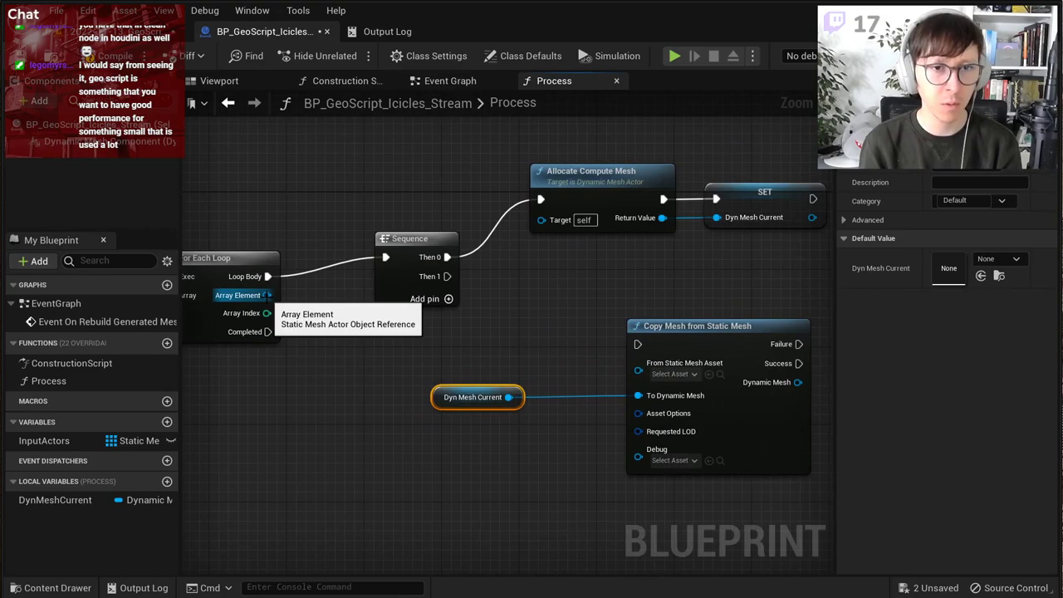
left_click_drag(268, 296, 368, 350)
type("get ")
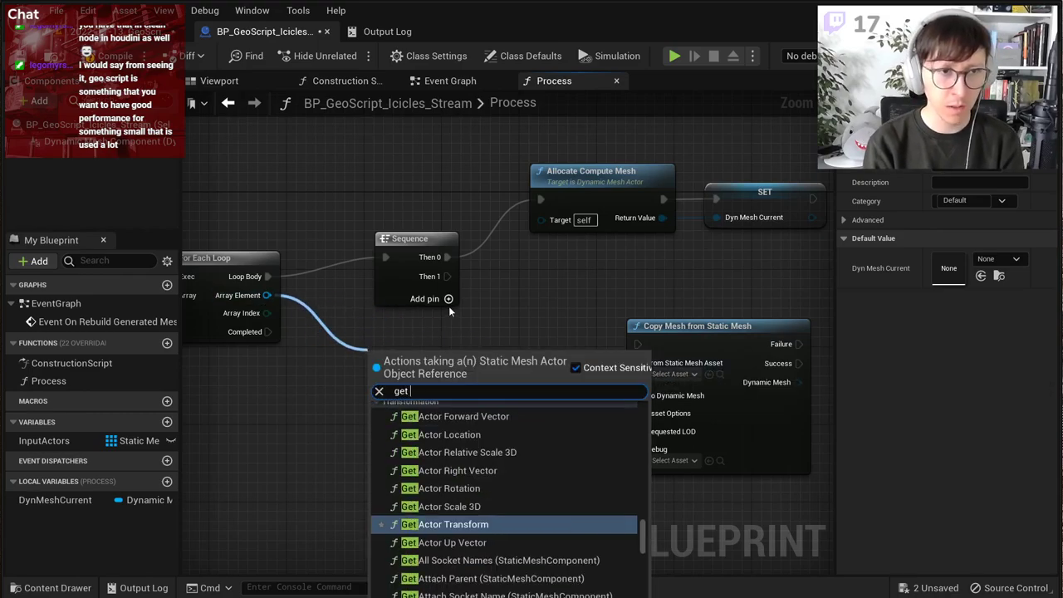
type("static mesh com")
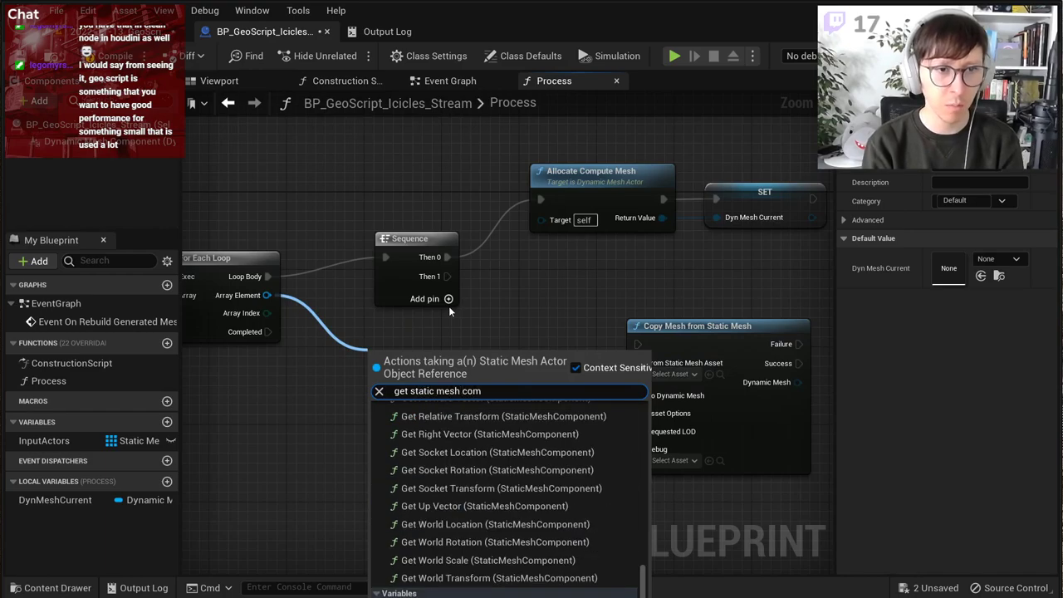
key("Return")
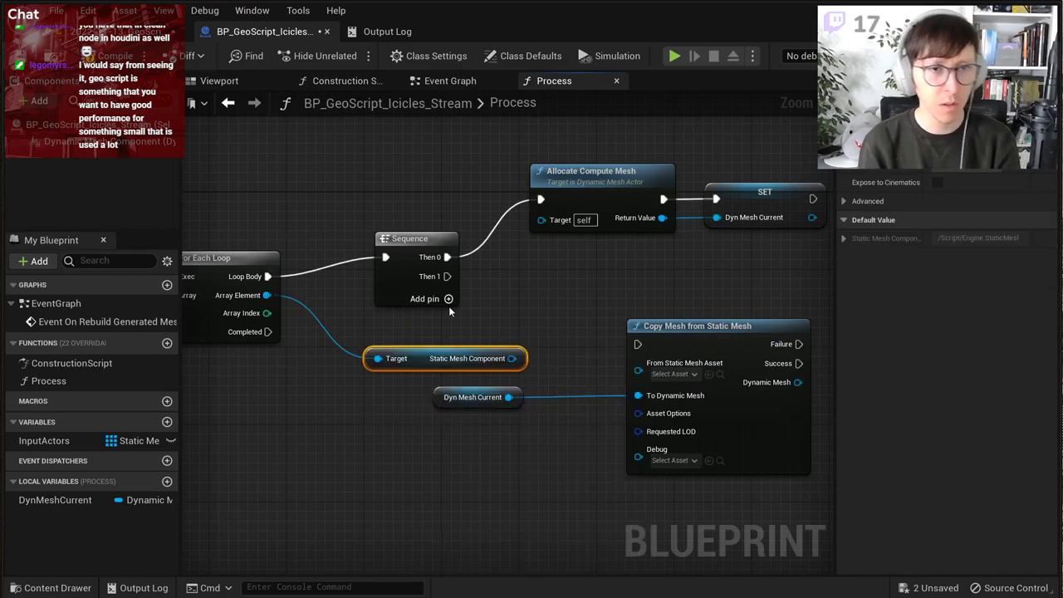
Step: Rearrange the lower nodes to leave a gap between the Static Mesh Component getter and Copy Mesh from Static Mesh
scroll(448, 305, "down", 1)
left_click_drag(730, 495, 475, 335)
left_click_drag(438, 351, 495, 372)
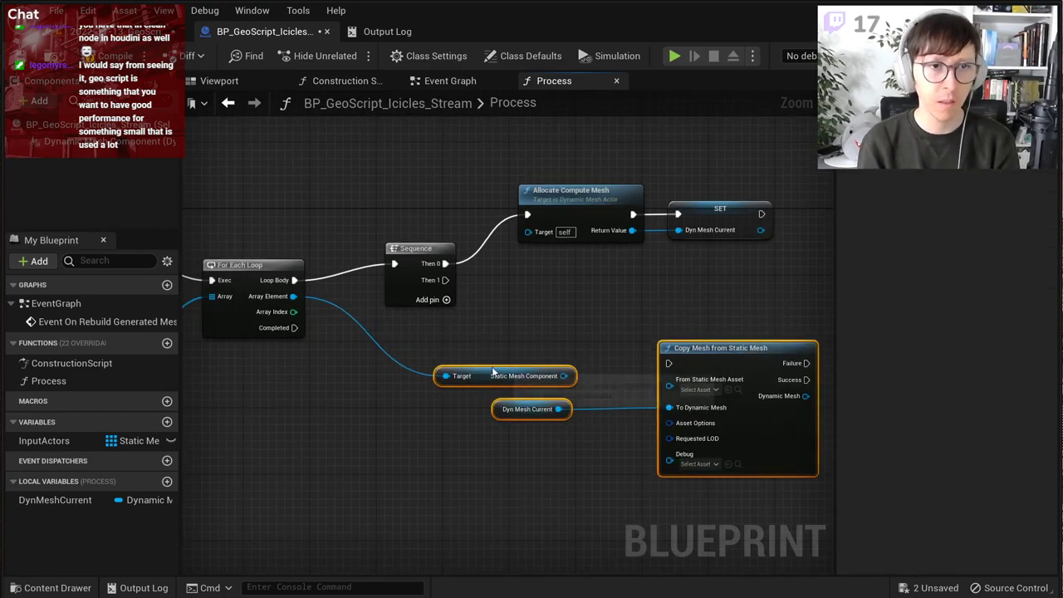
left_click(512, 330)
right_click_drag(512, 330, 346, 303)
left_click_drag(279, 348, 256, 331)
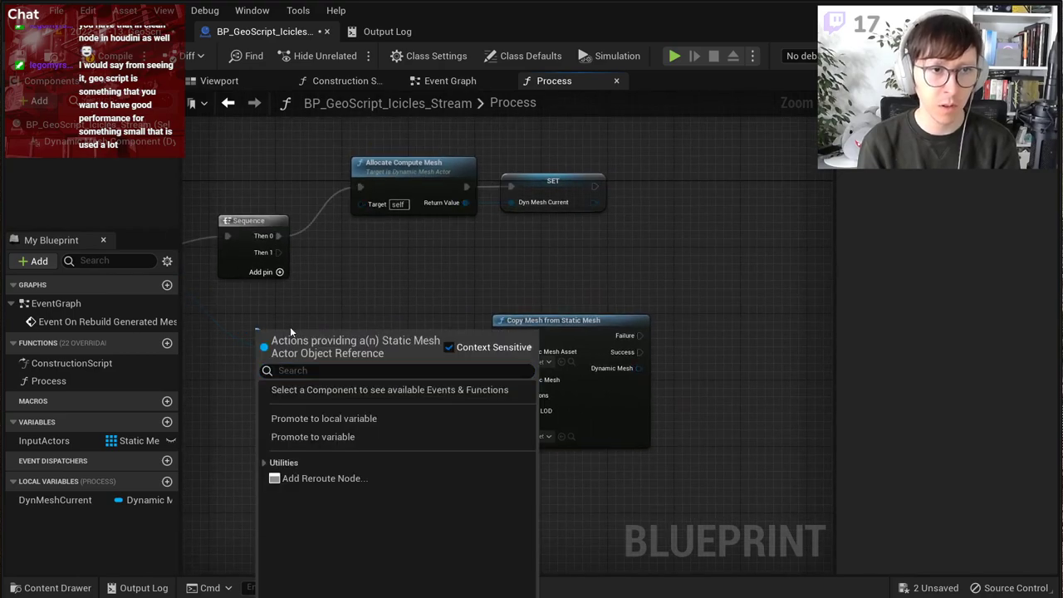
left_click(290, 325)
left_click_drag(316, 350, 249, 324)
Step: Add a Static Mesh getter on the Static Mesh Component, wire it into From Static Mesh Asset, and tidy the neighbouring nodes
left_click_drag(330, 323, 378, 321)
type("get mesh")
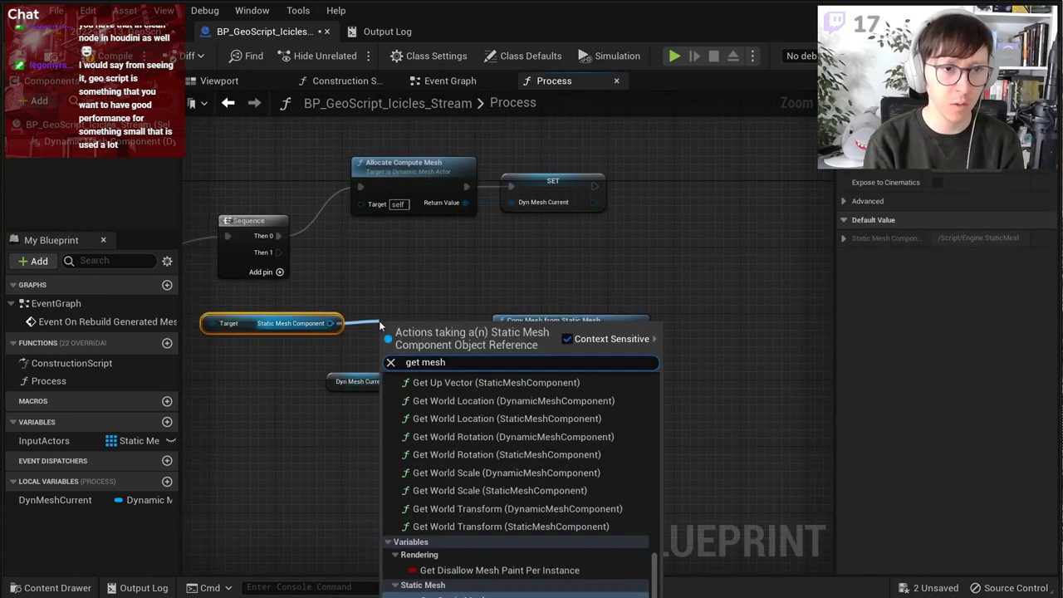
key("Return")
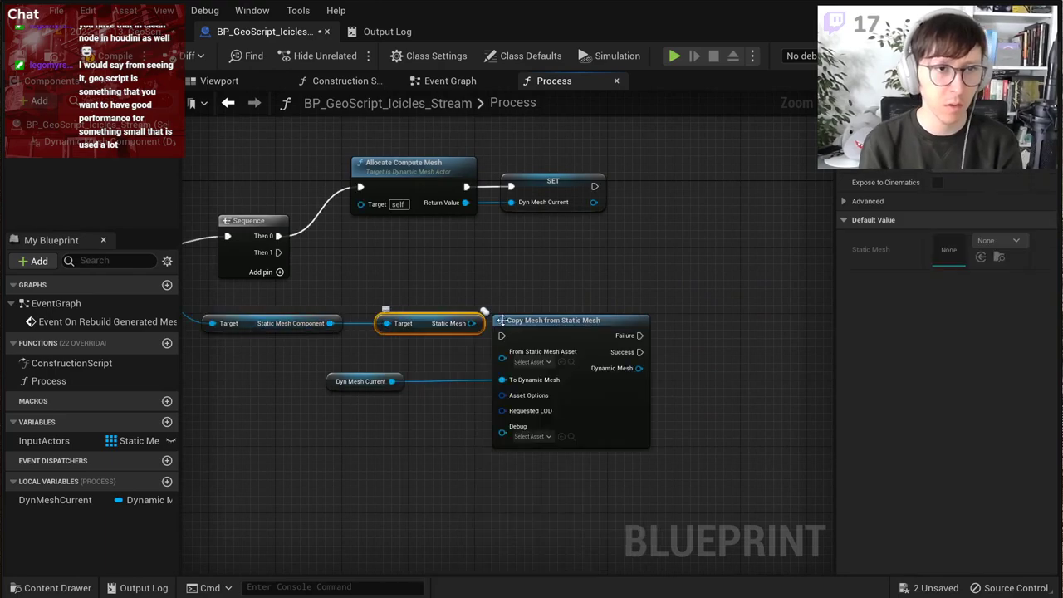
left_click_drag(605, 327, 644, 277)
left_click_drag(472, 324, 544, 308)
left_click_drag(586, 277, 586, 306)
left_click(638, 248)
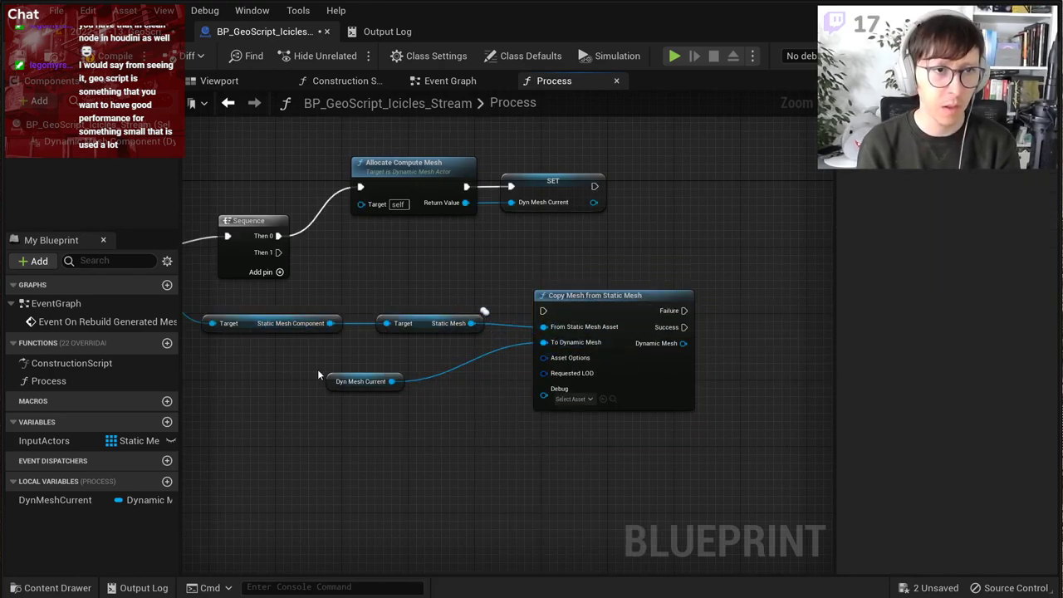
left_click_drag(338, 378, 420, 361)
scroll(525, 228, "up", 2)
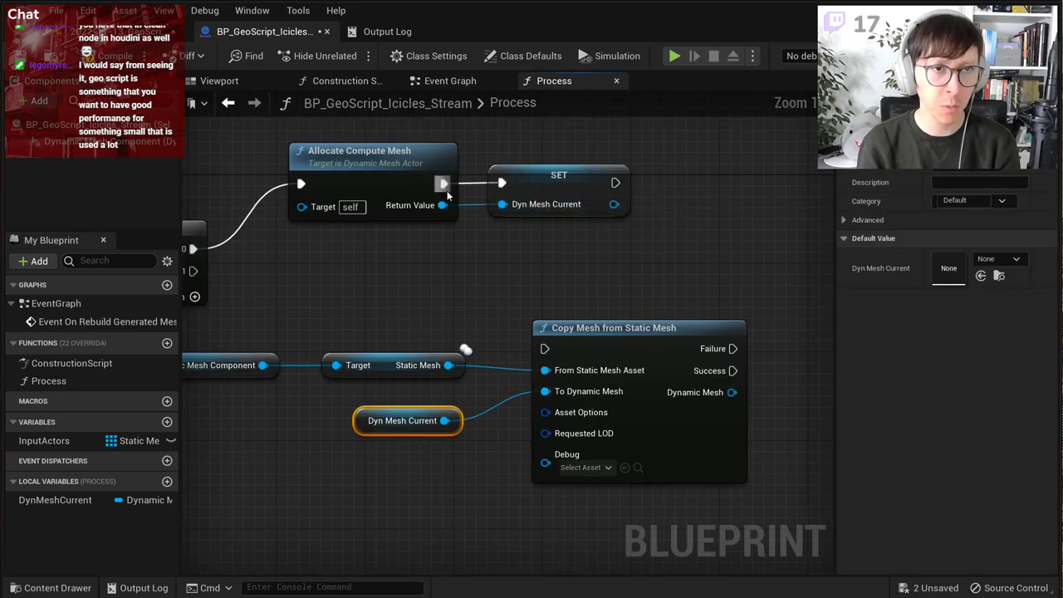
Step: Connect the Sequence's Then 1 output to the execution input of Copy Mesh from Static Mesh
right_click_drag(375, 191, 592, 191)
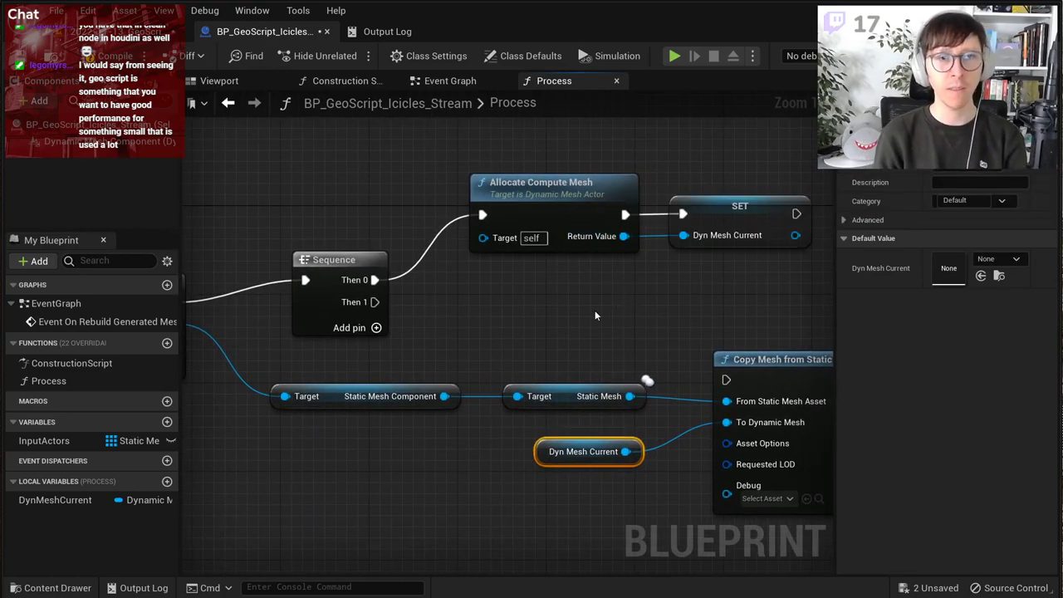
right_click_drag(427, 311, 695, 304)
right_click_drag(481, 307, 423, 317)
right_click_drag(818, 378, 606, 373)
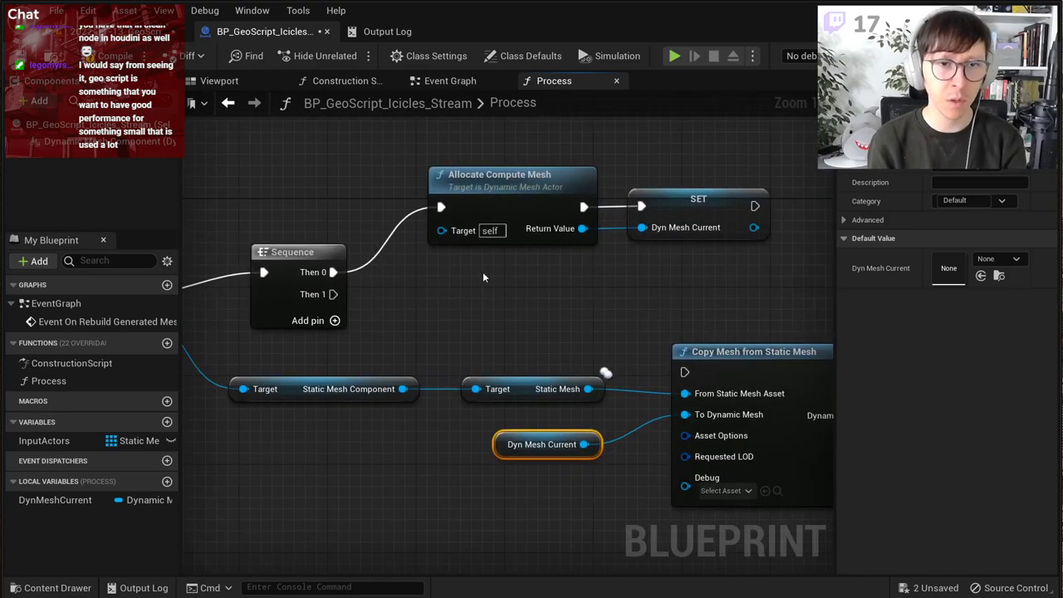
left_click_drag(332, 294, 684, 372)
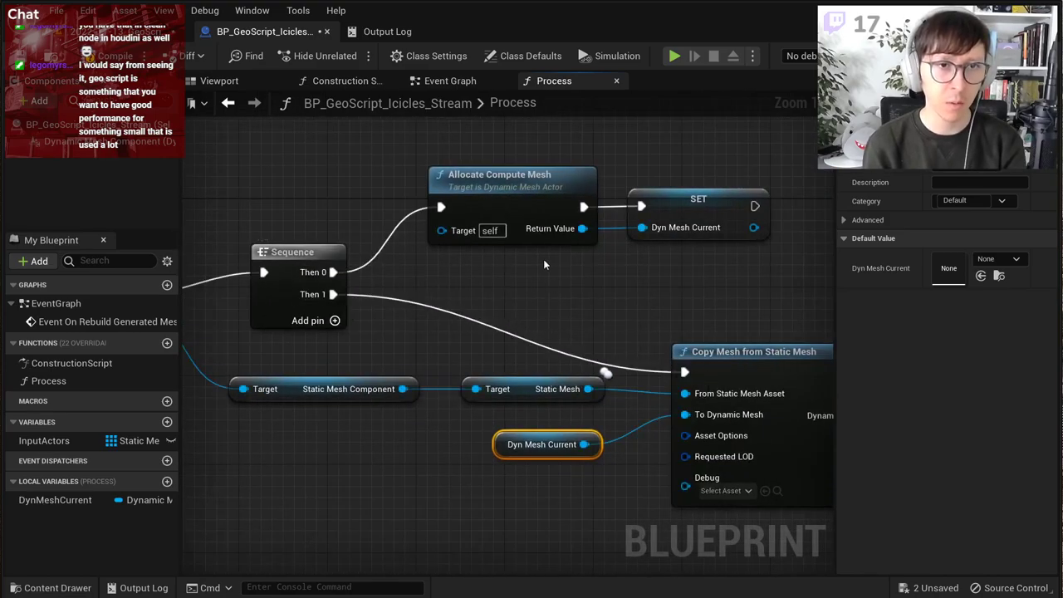
Step: Make the InputActors variable instance editable
right_click_drag(685, 359, 496, 309)
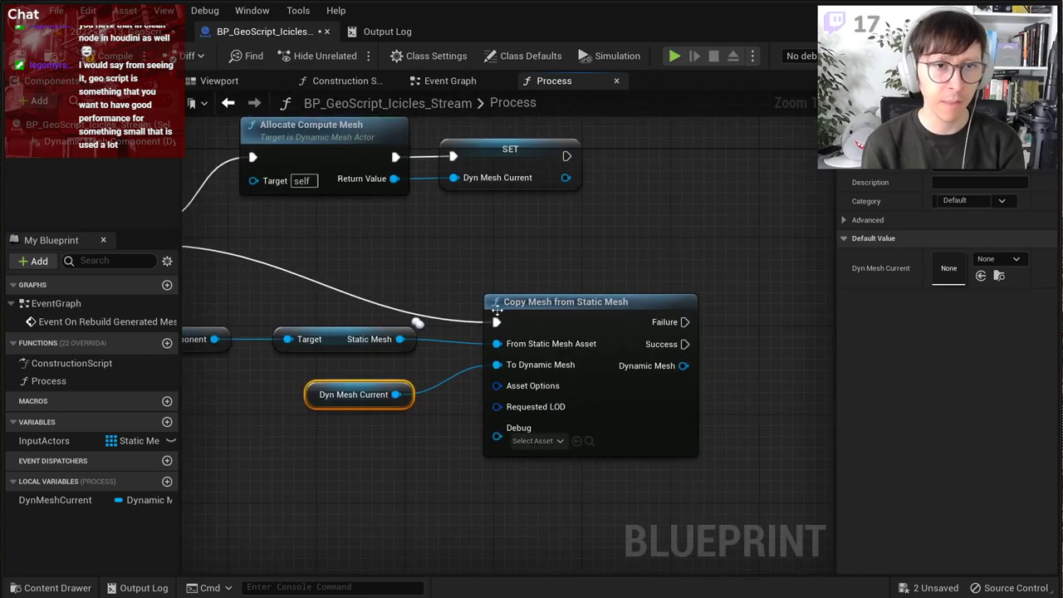
right_click_drag(332, 301, 830, 278)
right_click_drag(252, 302, 299, 308)
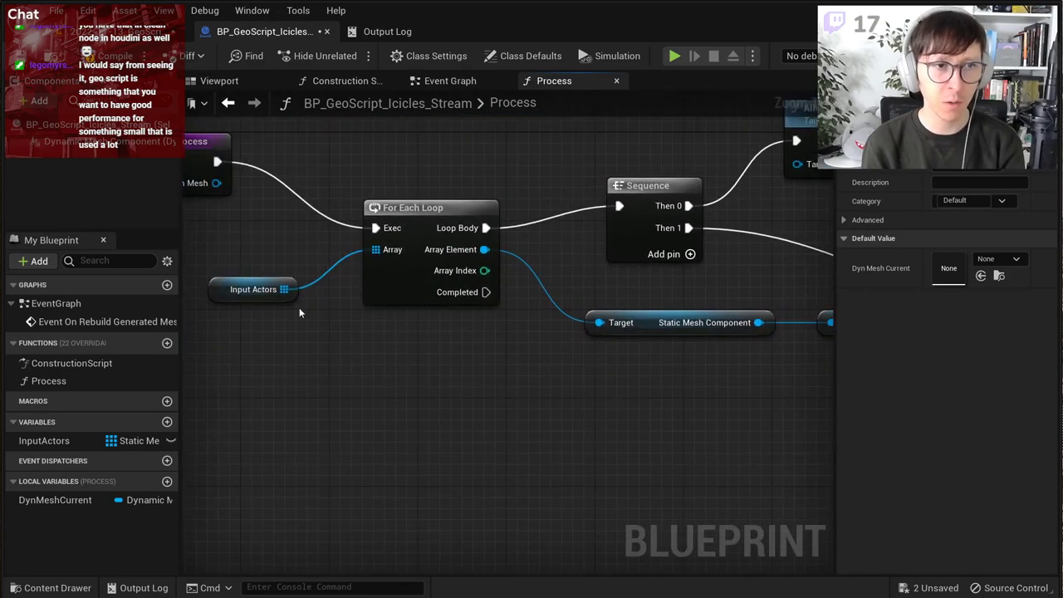
left_click(170, 440)
Step: Add a Then 2 output to the Sequence node and nudge Copy Mesh from Static Mesh closer to its inputs
right_click_drag(773, 385, 304, 366)
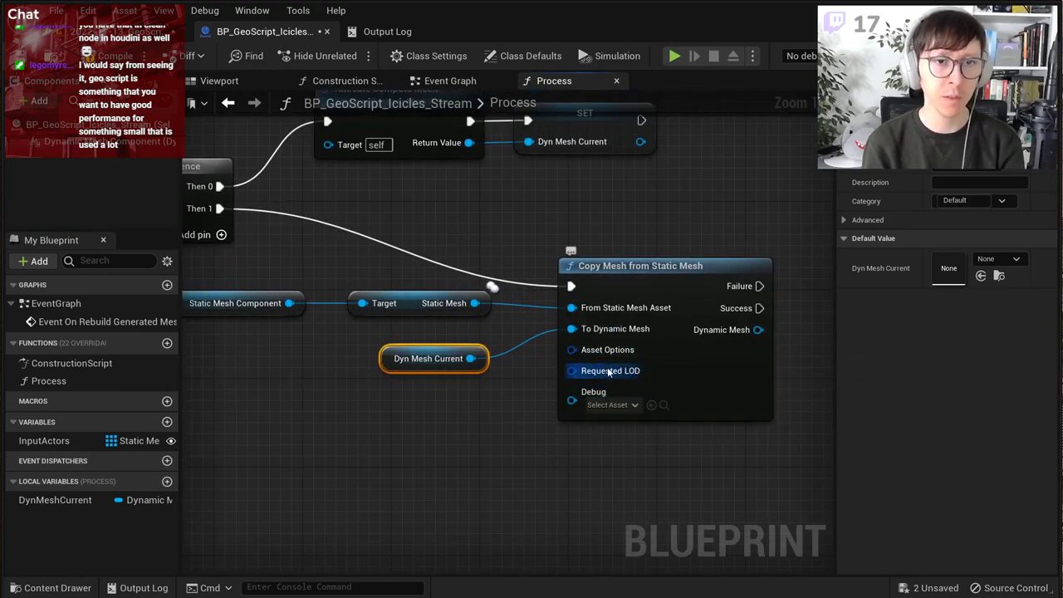
right_click_drag(422, 412, 546, 400)
scroll(544, 399, "down", 2)
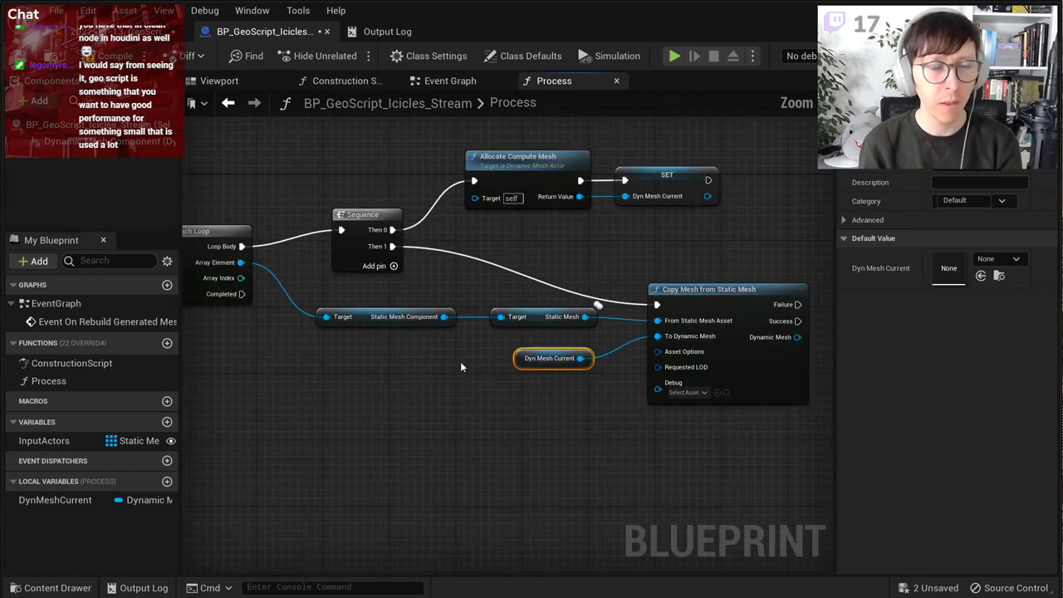
left_click(392, 268)
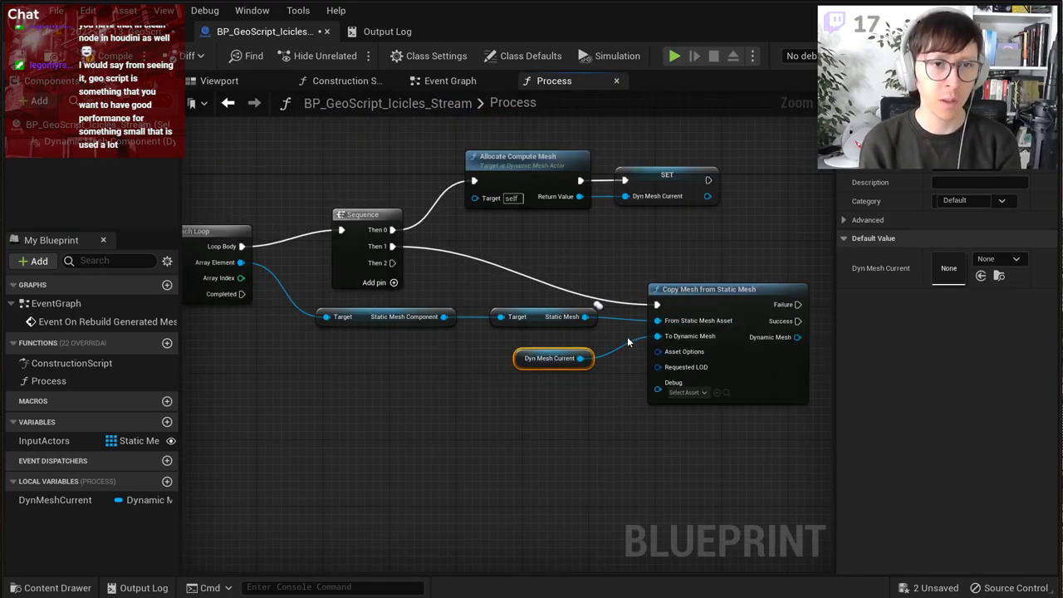
left_click_drag(712, 291, 706, 287)
left_click(610, 434)
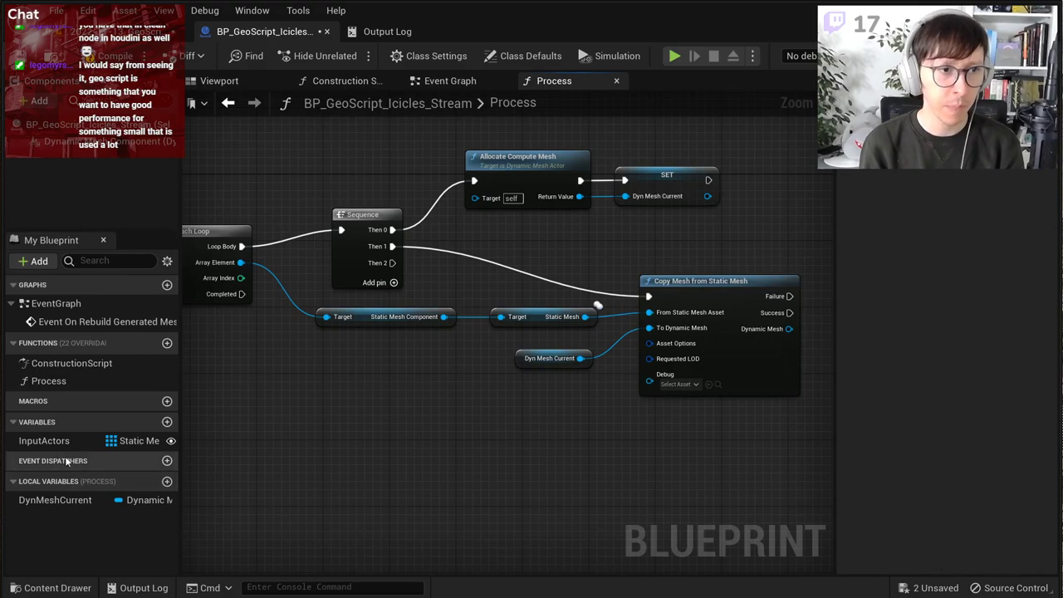
Step: Place a second DynMeshCurrent getter in the empty area below the mesh copy nodes
left_click_drag(55, 500, 520, 441)
left_click(408, 489)
scroll(387, 465, "up", 2)
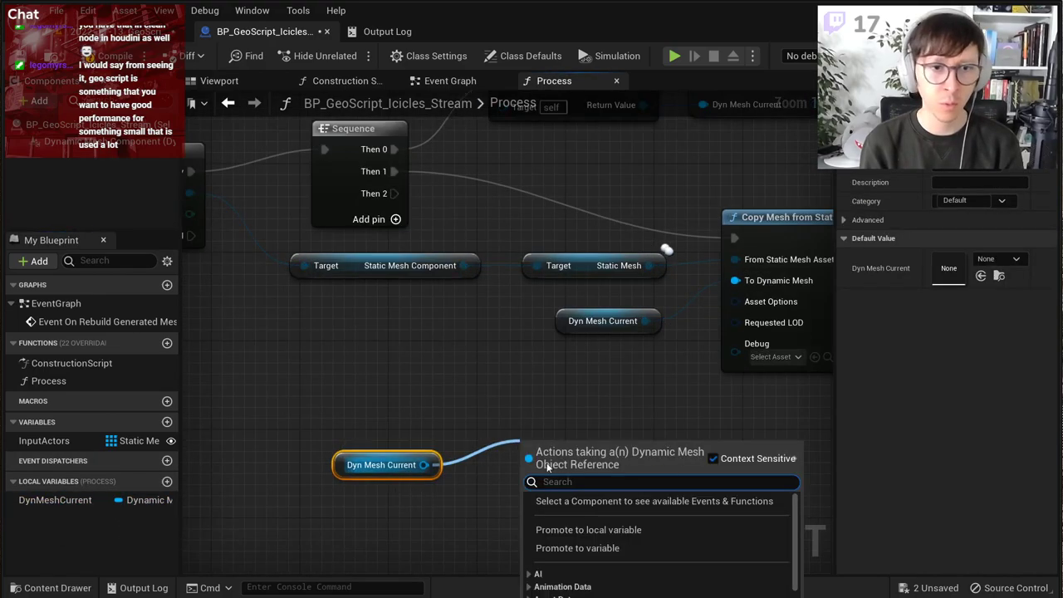
scroll(611, 572, "down", 10)
scroll(611, 573, "down", 1)
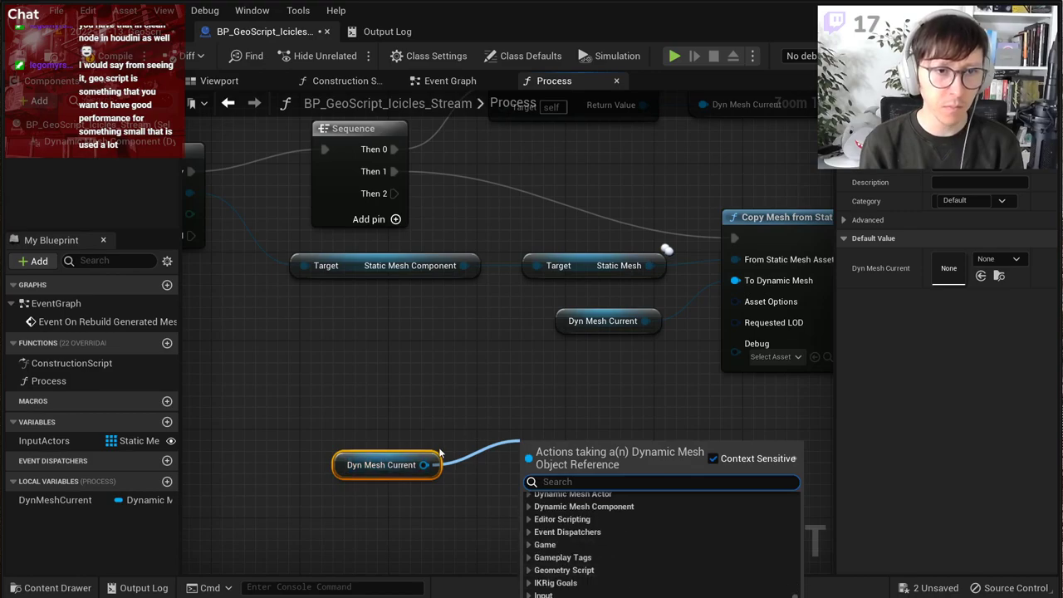
right_click_drag(486, 410, 471, 160)
right_click_drag(410, 214, 381, 278)
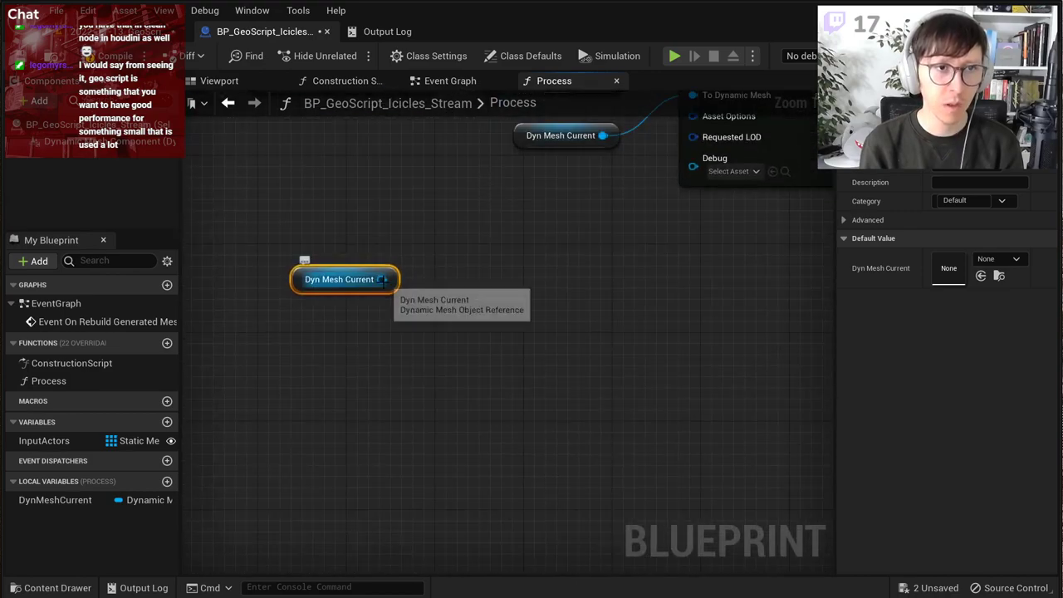
Step: Add a Select Mesh Elements by Normal Angle node fed by the new DynMeshCurrent getter
left_click_drag(381, 279, 456, 264)
scroll(552, 413, "down", 7)
scroll(536, 420, "down", 3)
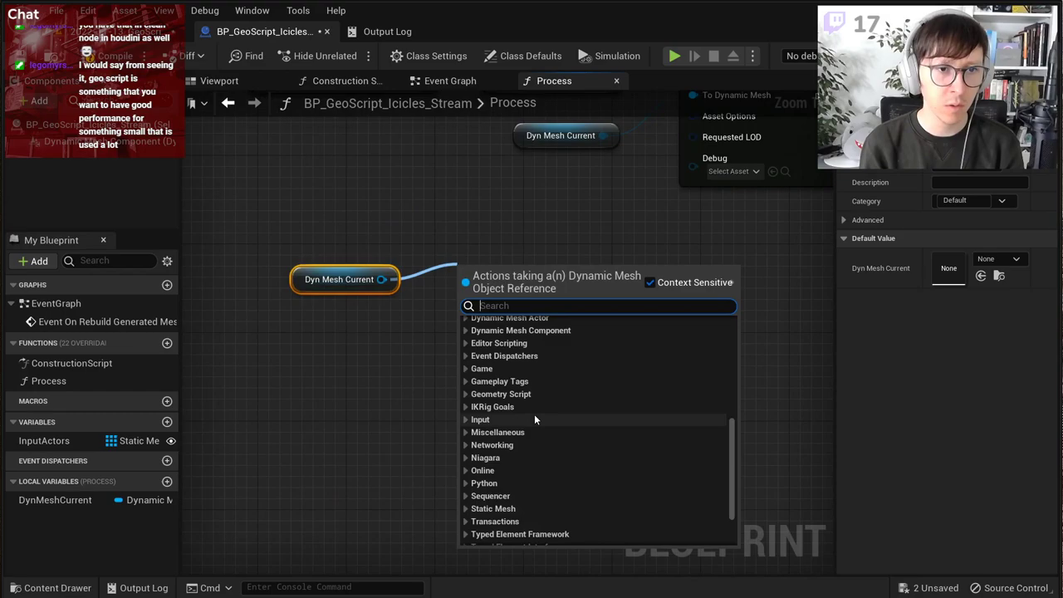
left_click(526, 391)
scroll(552, 391, "down", 2)
scroll(551, 391, "down", 2)
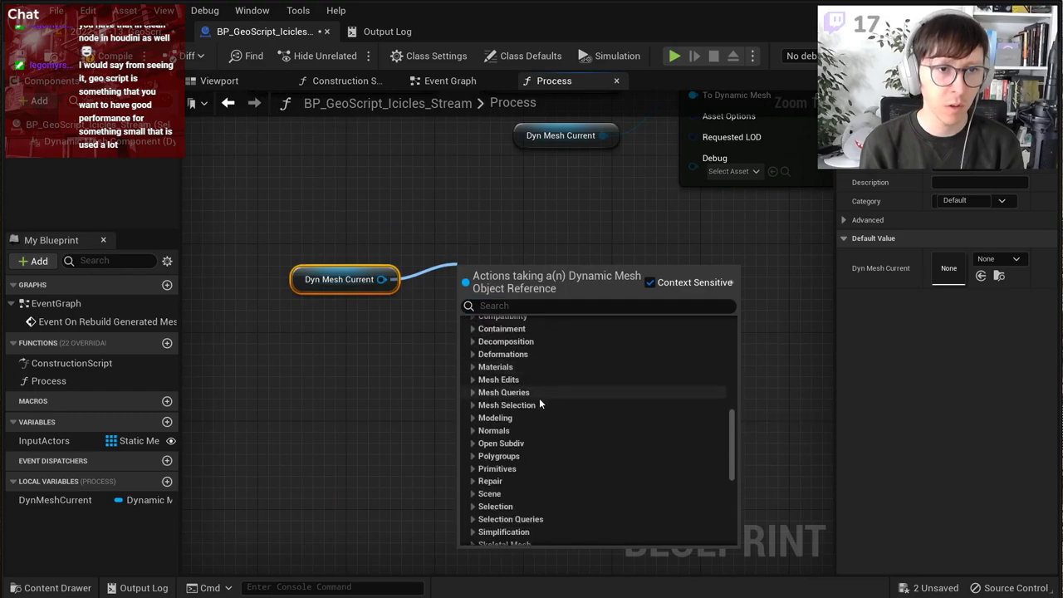
left_click(474, 403)
scroll(551, 398, "down", 2)
scroll(626, 406, "down", 2)
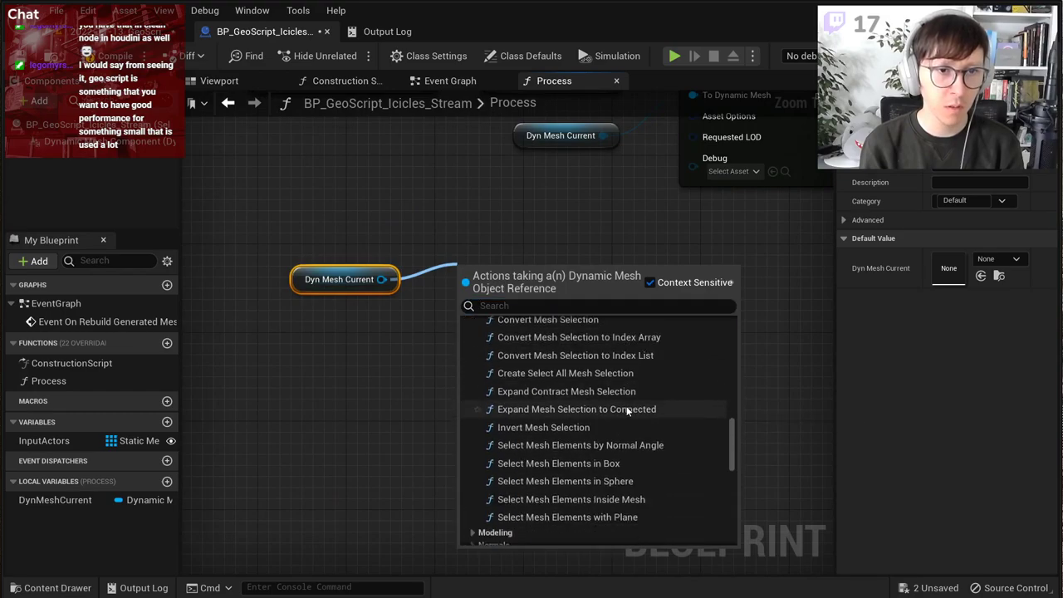
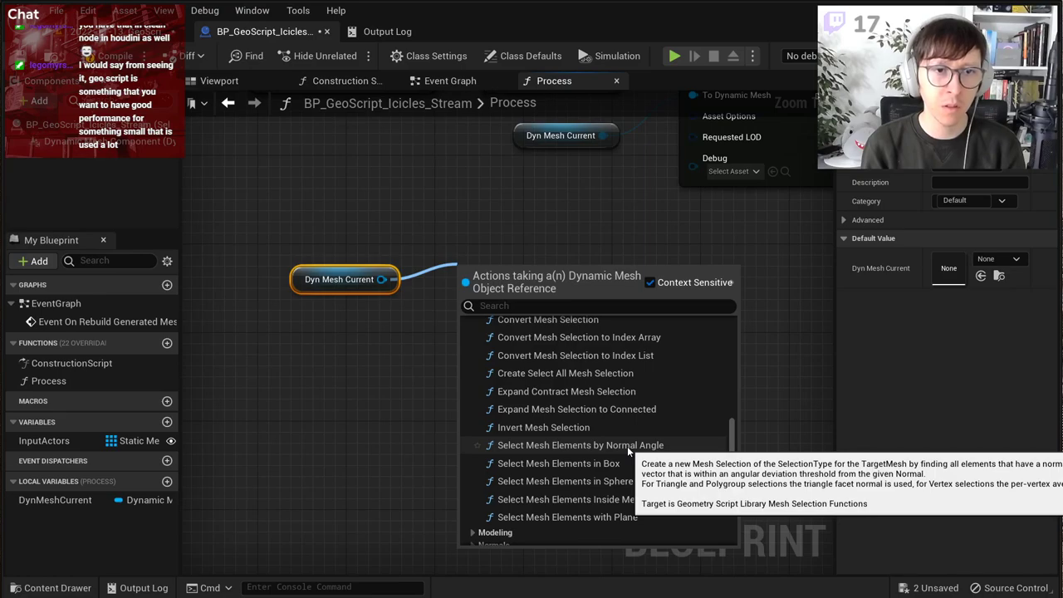
left_click(627, 446)
Step: Connect the Sequence's Then 2 output to the execution input of Select Mesh Elements by Normal Angle
right_click_drag(520, 236, 527, 479)
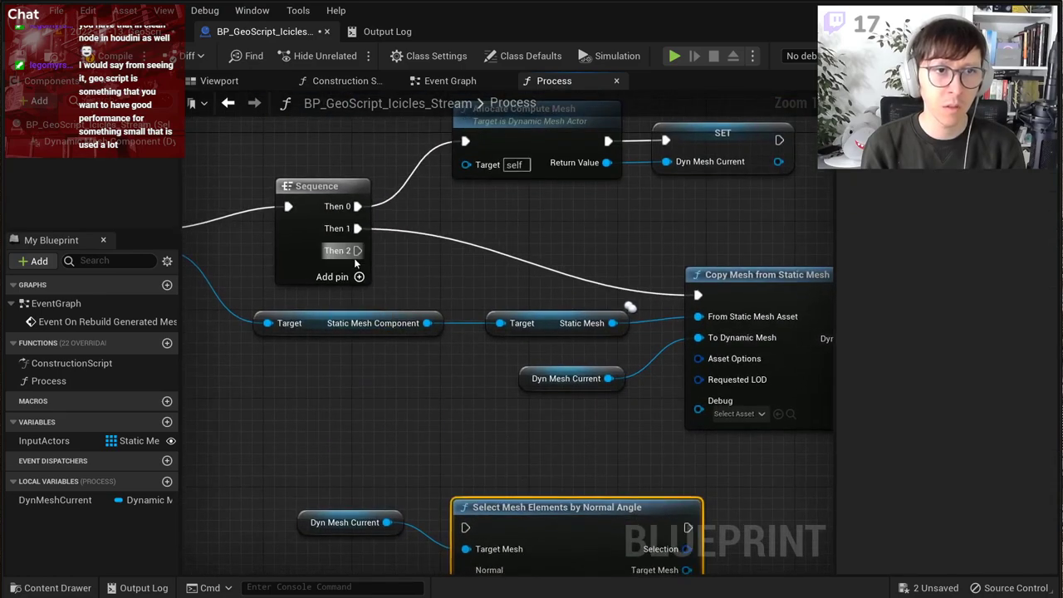
left_click_drag(357, 251, 487, 483)
left_click(493, 439)
right_click_drag(494, 439, 474, 257)
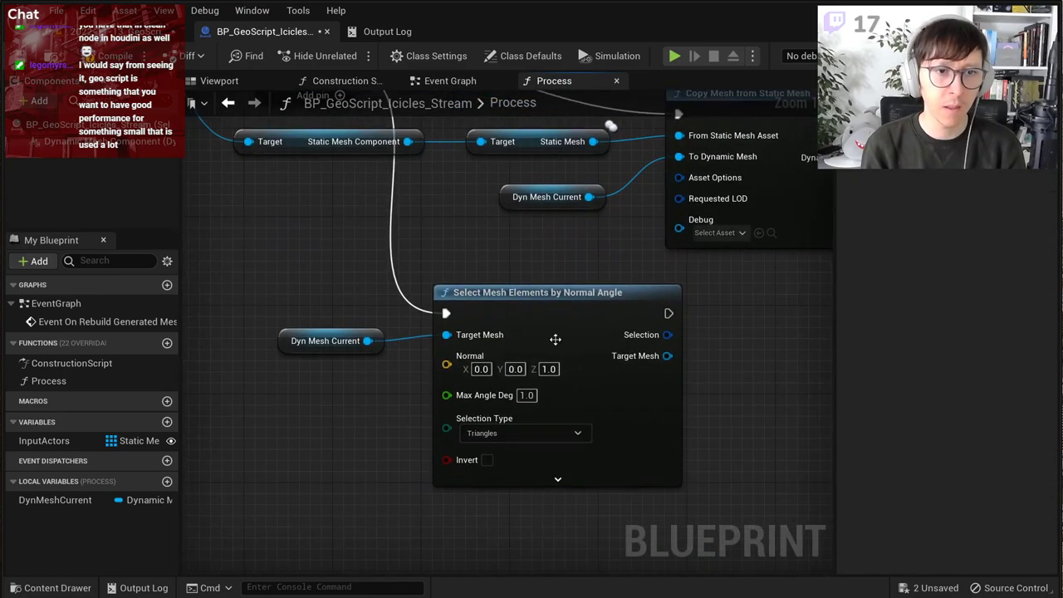
Step: Set Max Angle Deg to 20 on Select Mesh Elements by Normal Angle and choose Triangles as the selection type
left_click(527, 395)
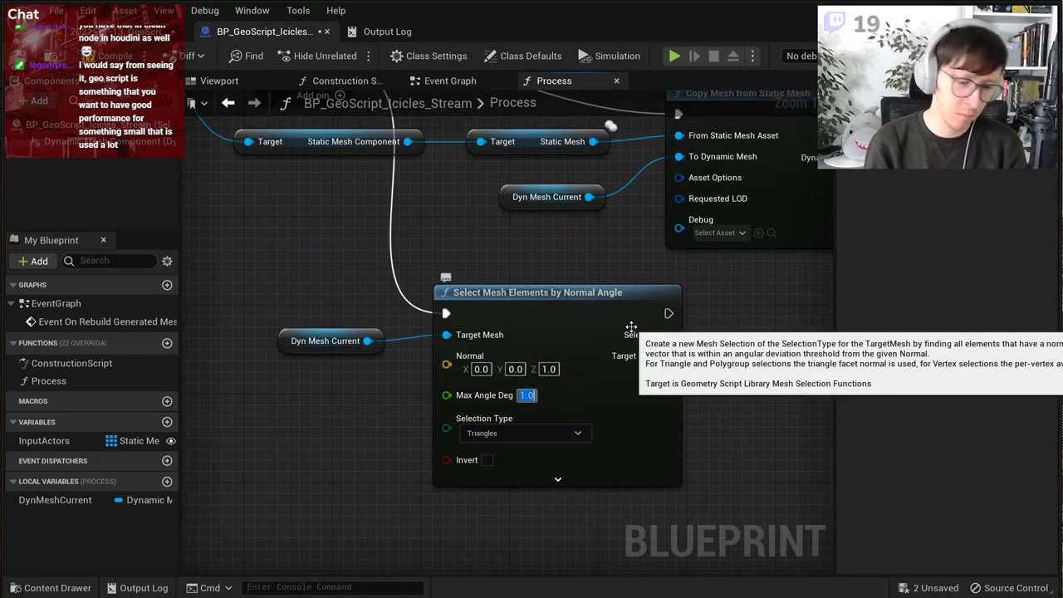
left_click(498, 432)
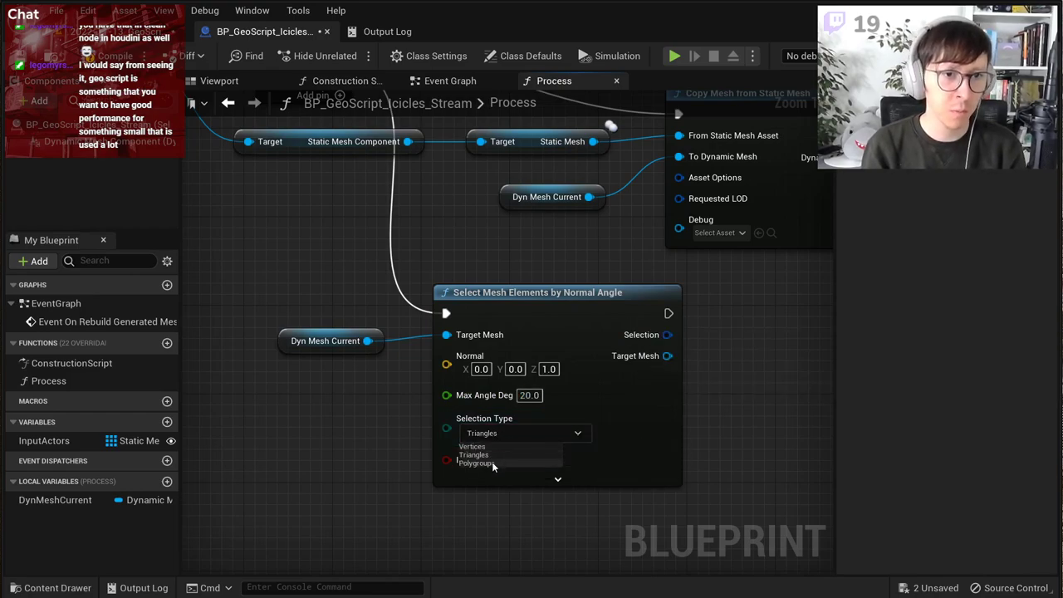
left_click(486, 456)
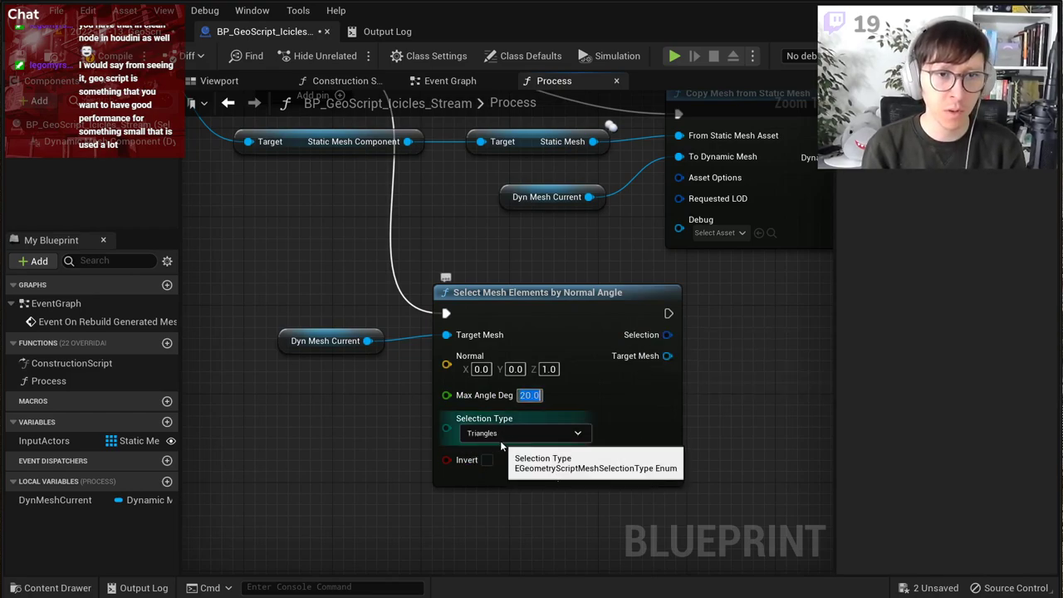
scroll(702, 338, "down", 2)
scroll(702, 338, "up", 2)
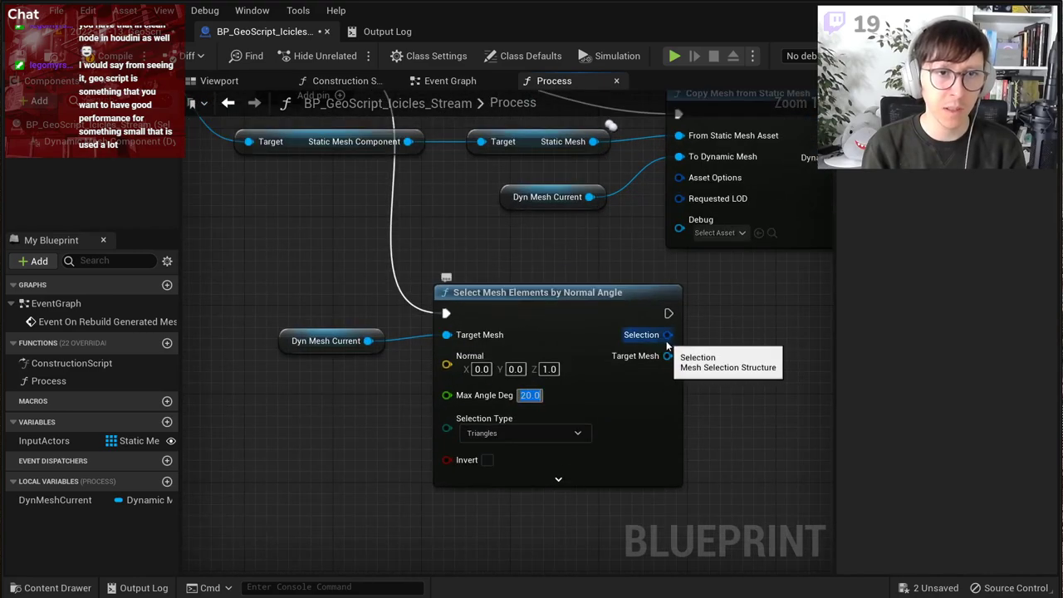
Step: Promote the Selection output to a local variable named SelectedTrisCurrent and compile the blueprint
scroll(684, 376, "down", 3)
right_click_drag(708, 356, 612, 286)
scroll(581, 280, "up", 2)
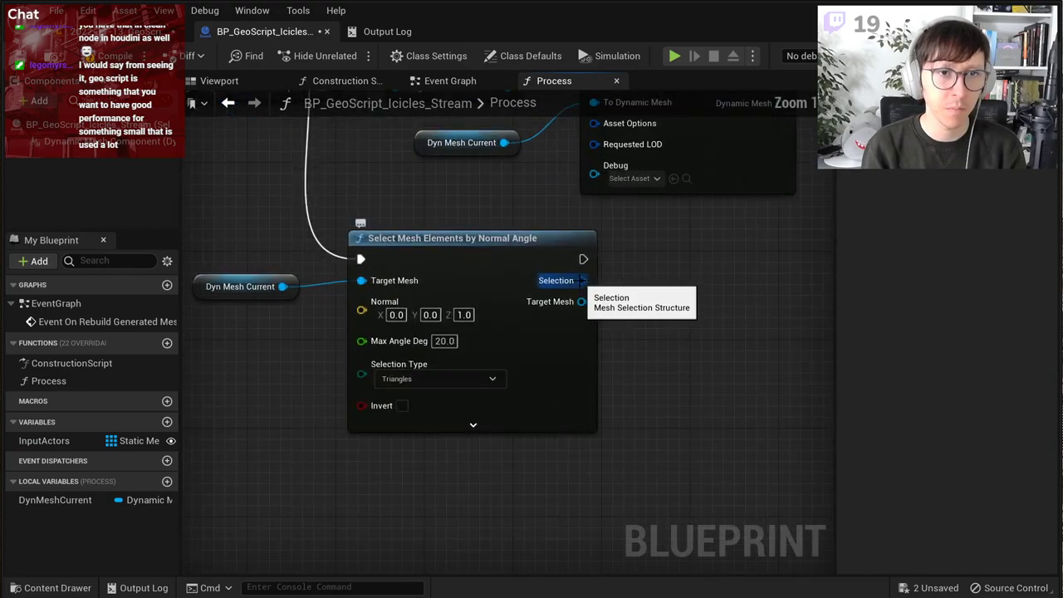
right_click(583, 281)
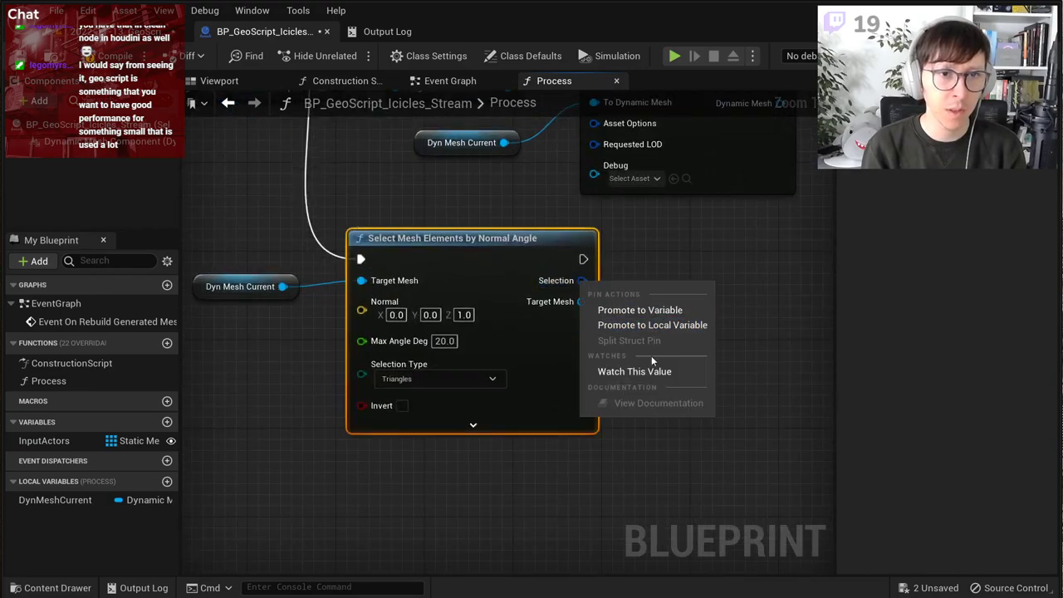
left_click(652, 324)
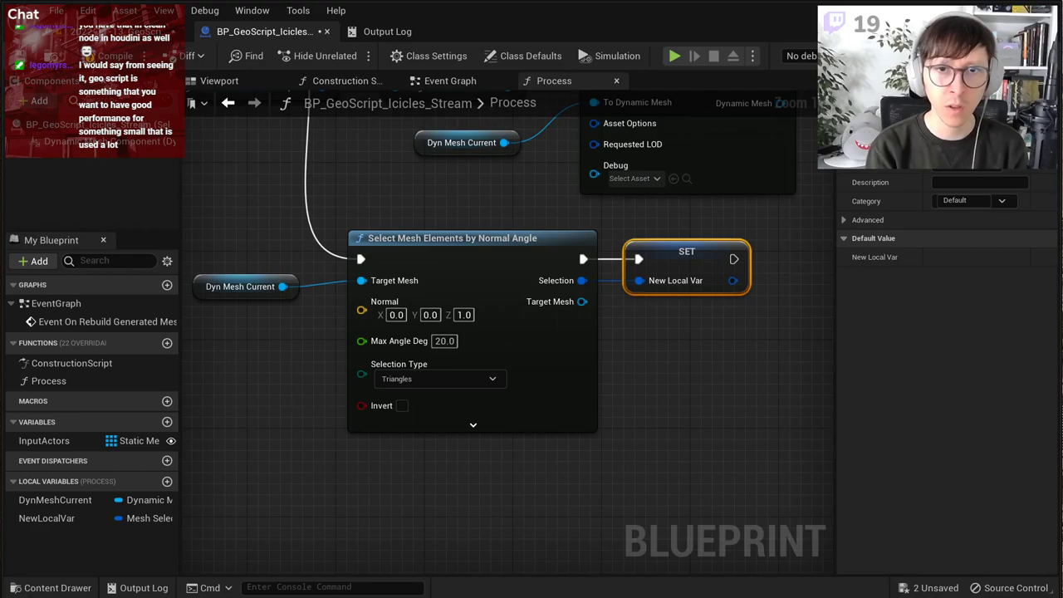
key("Return")
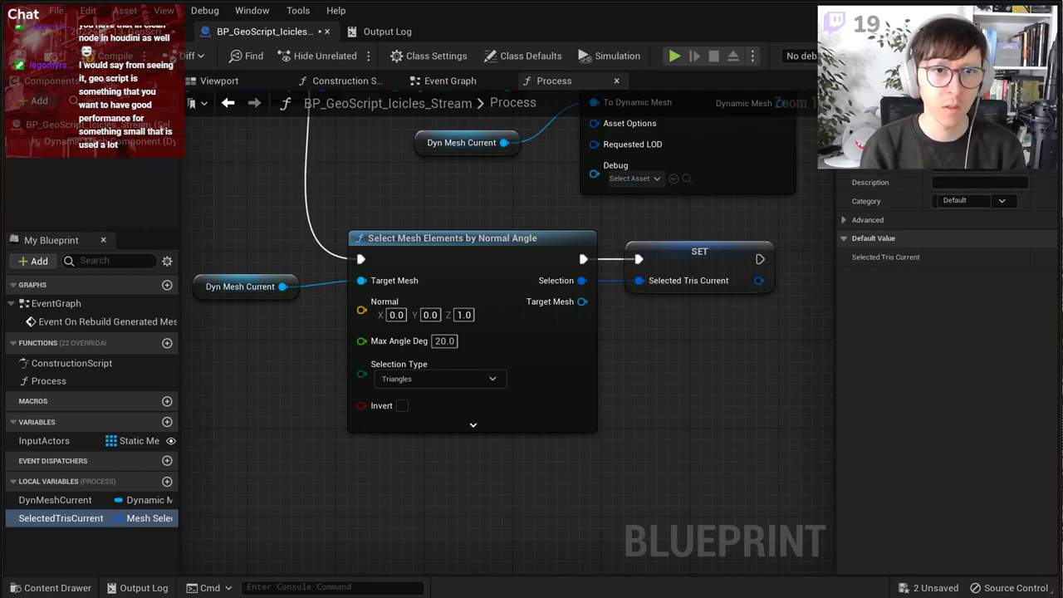
left_click(114, 57)
Step: Place a DynMeshCurrent getter below the selection node and feed it into a new Apply Mesh Linear Extrude Faces node
scroll(443, 237, "down", 3)
right_click_drag(444, 237, 524, 260)
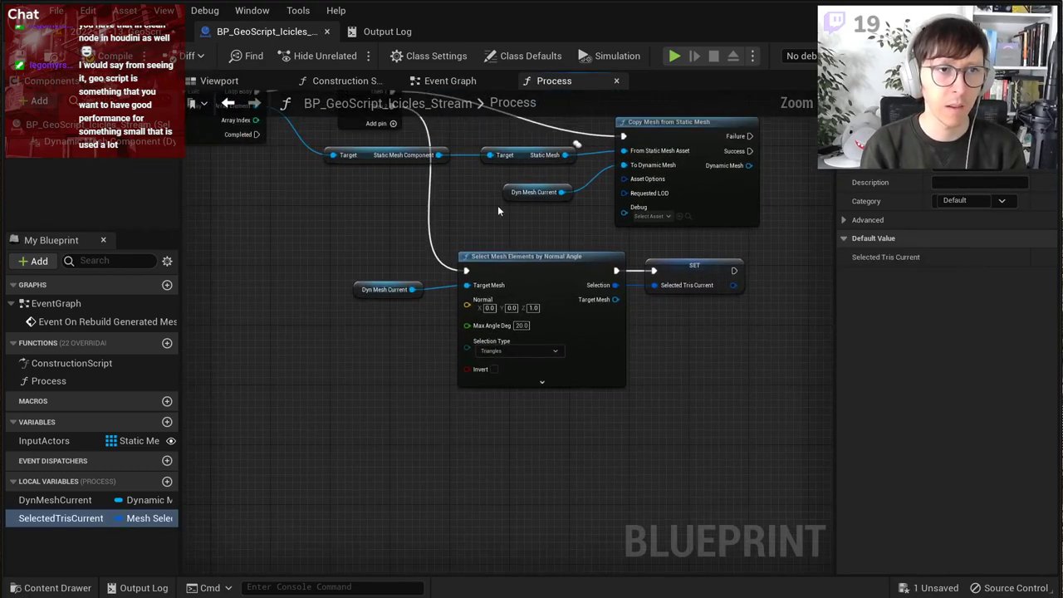
mouse_move(497, 205)
right_mouse_down()
mouse_move(534, 232)
mouse_move(530, 287)
right_mouse_up()
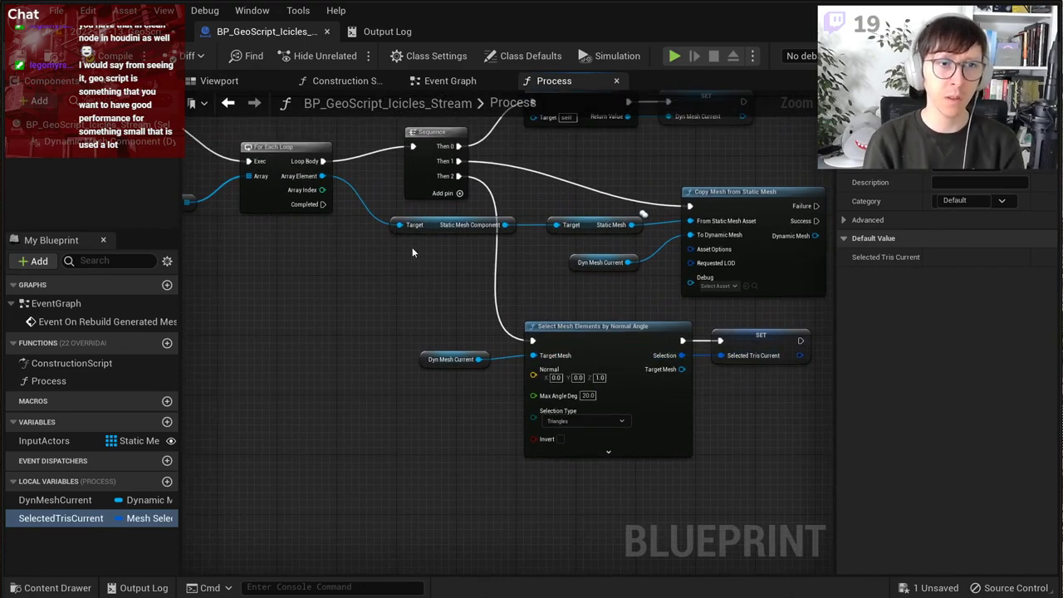
right_click_drag(280, 424, 263, 349)
left_click_drag(81, 499, 525, 428)
left_click(410, 463)
scroll(430, 455, "up", 2)
type("extr")
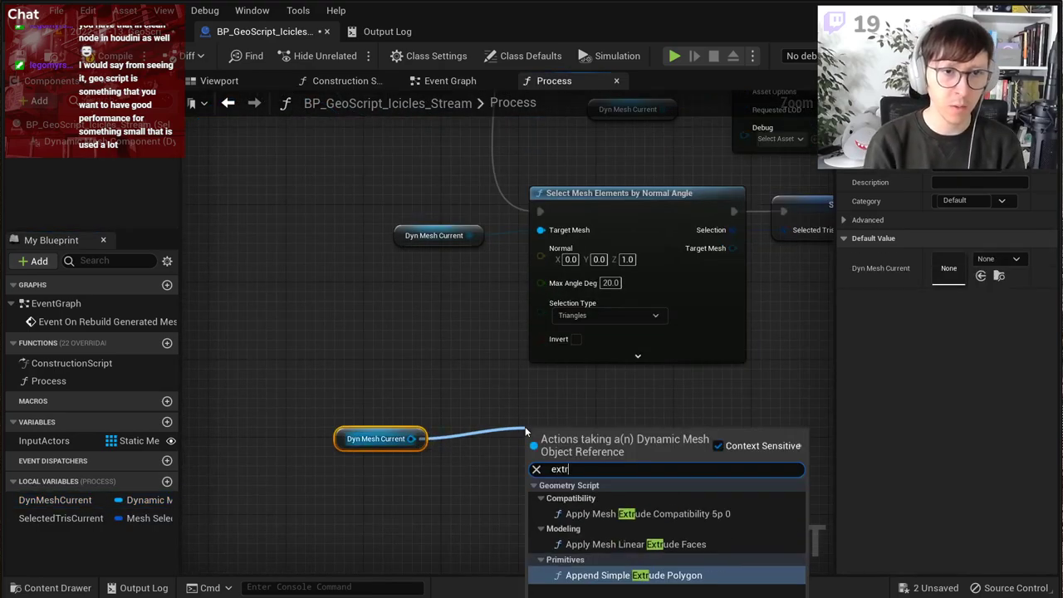
type("ude")
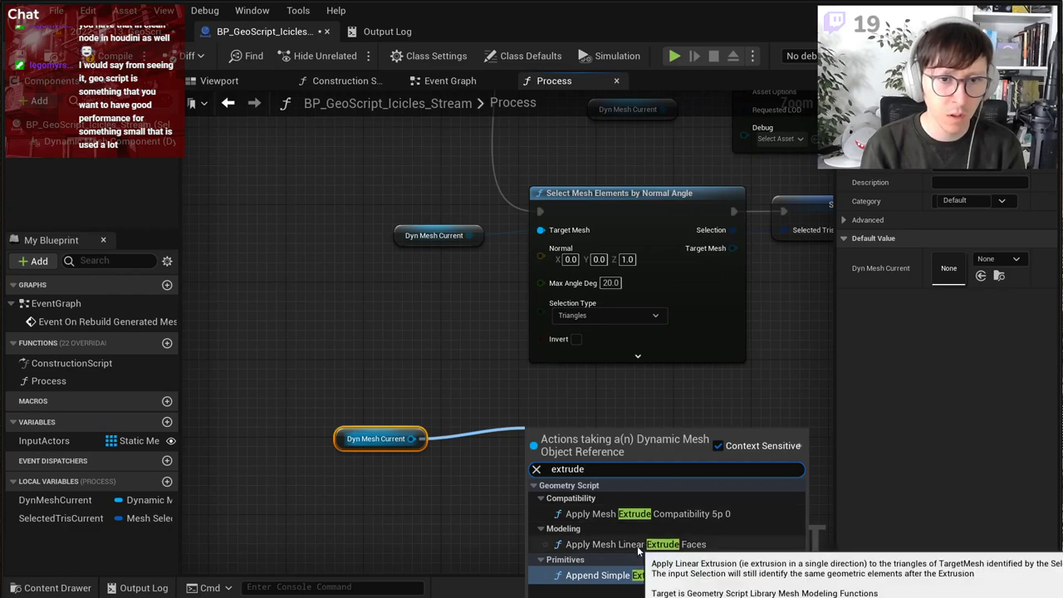
left_click(637, 547)
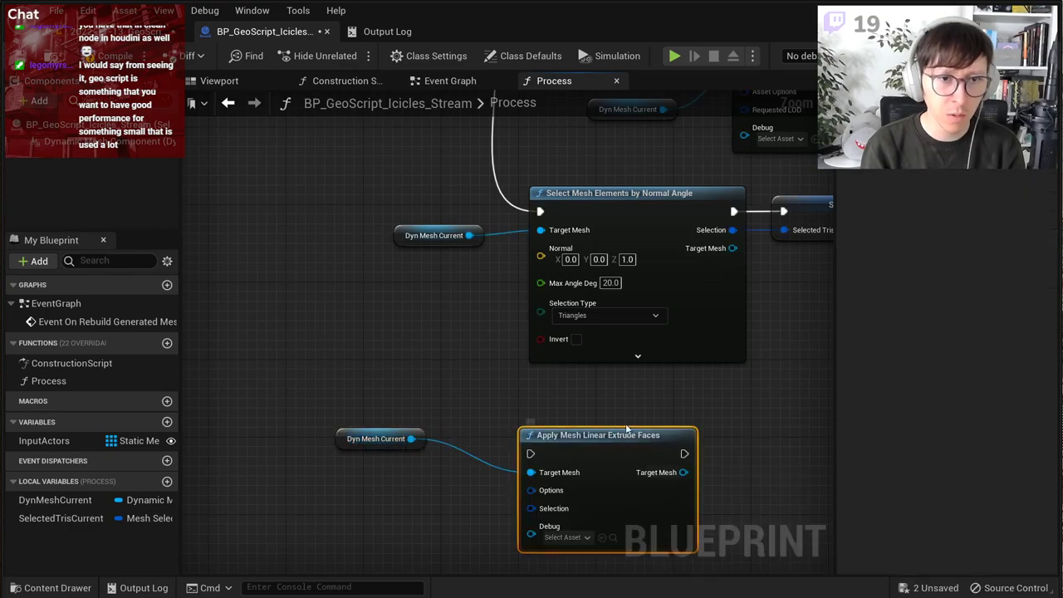
right_click_drag(587, 474, 586, 403)
scroll(371, 348, "down", 1)
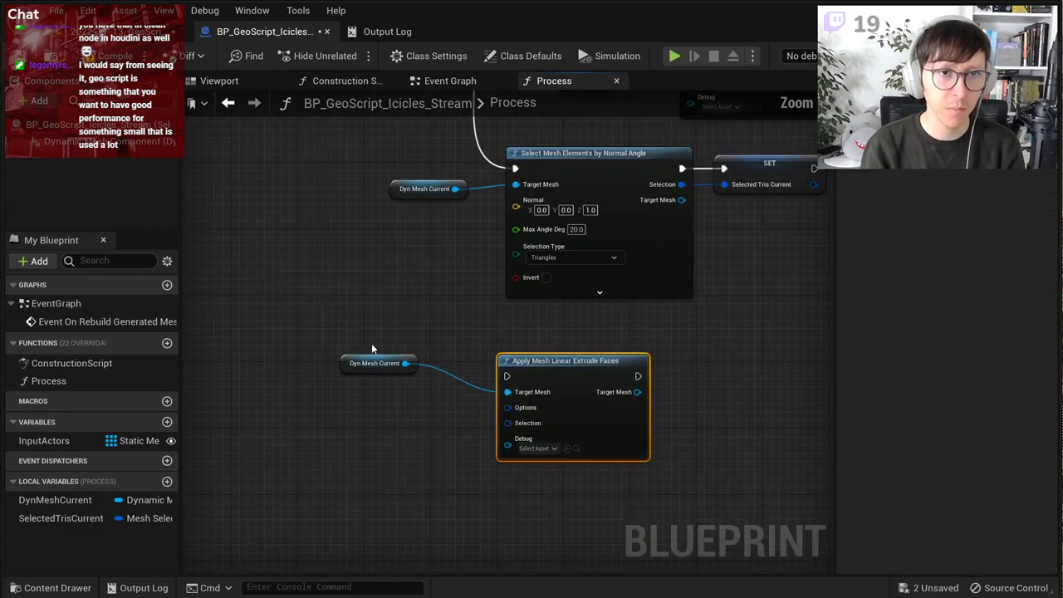
right_click_drag(371, 344, 673, 302)
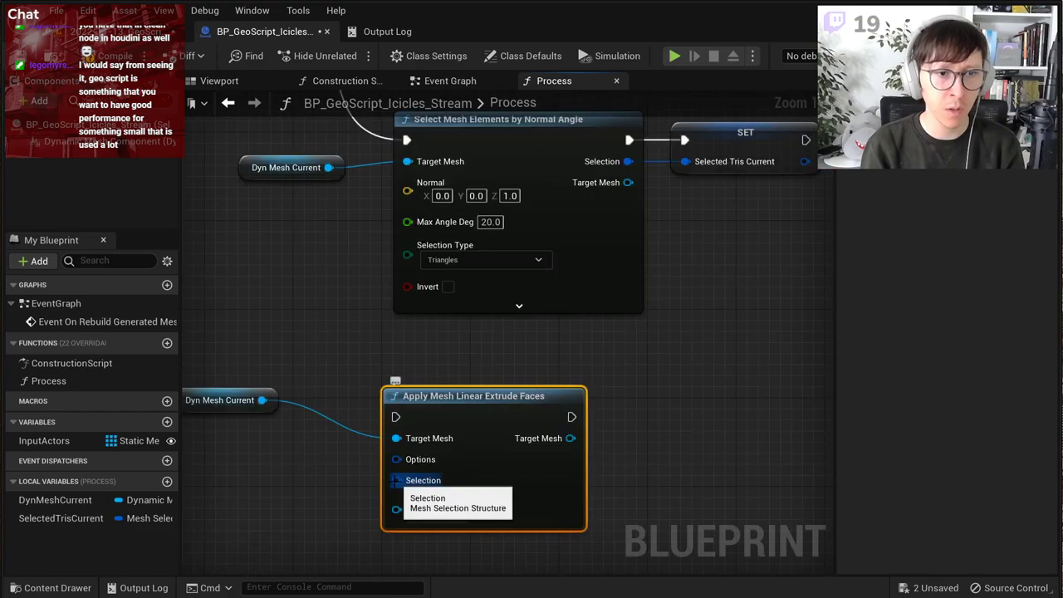
left_click_drag(379, 325, 295, 463)
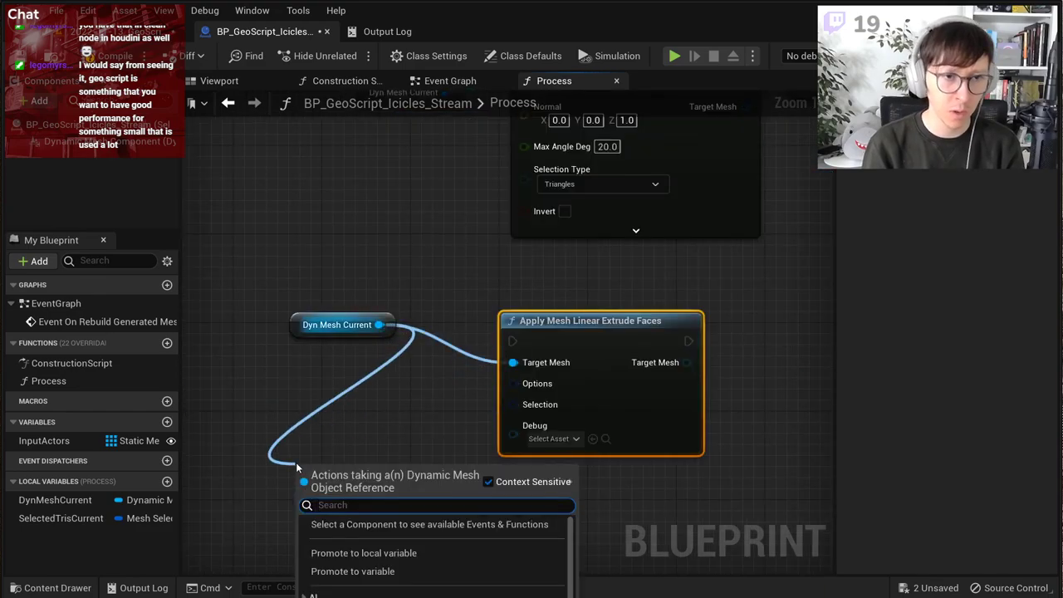
type("delete sele")
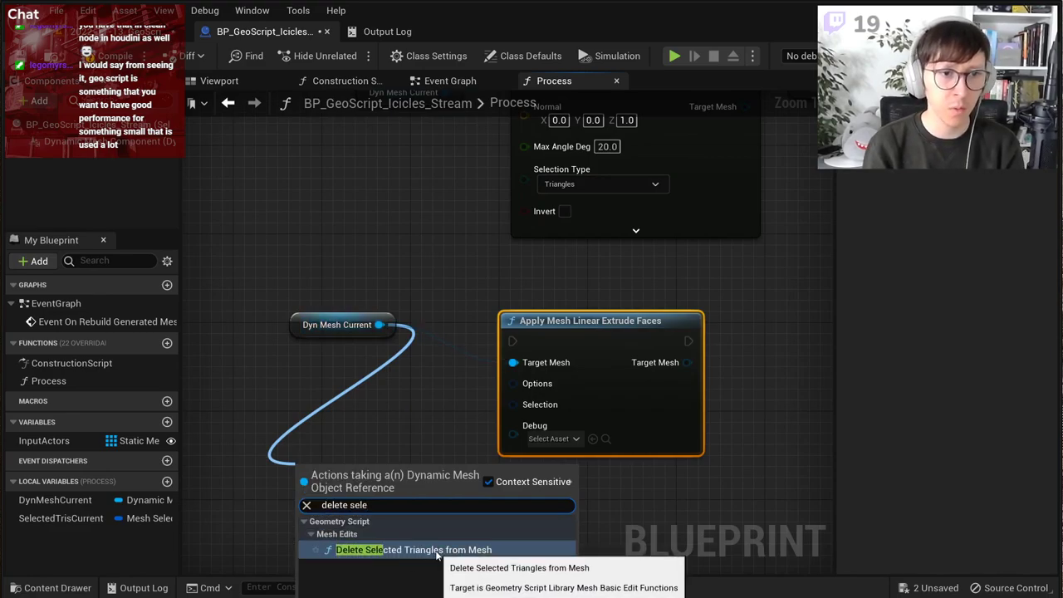
left_click(426, 551)
right_click_drag(456, 490, 487, 412)
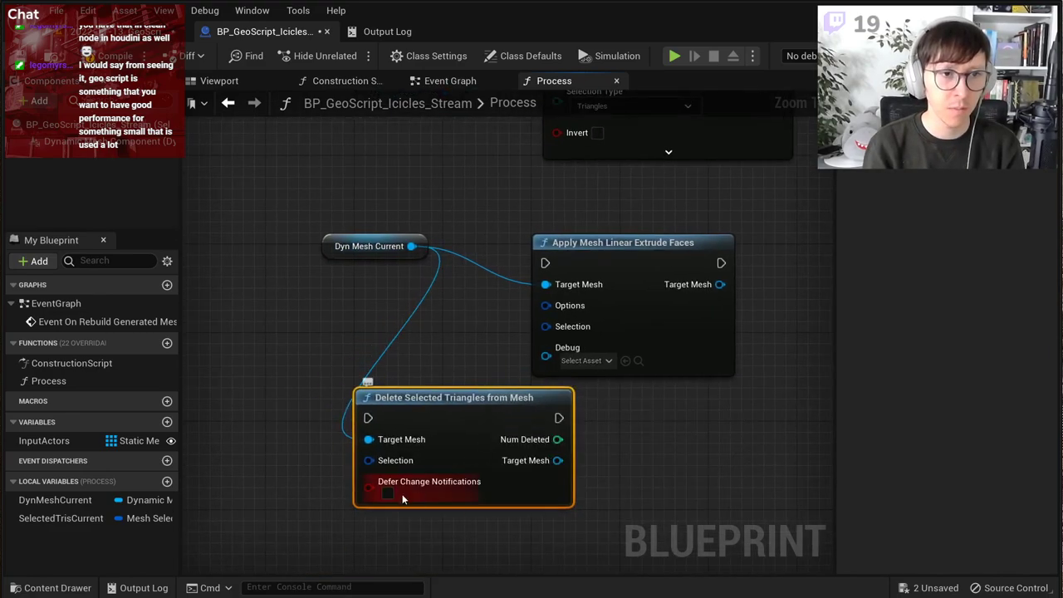
key("Delete")
right_click_drag(629, 309, 624, 430)
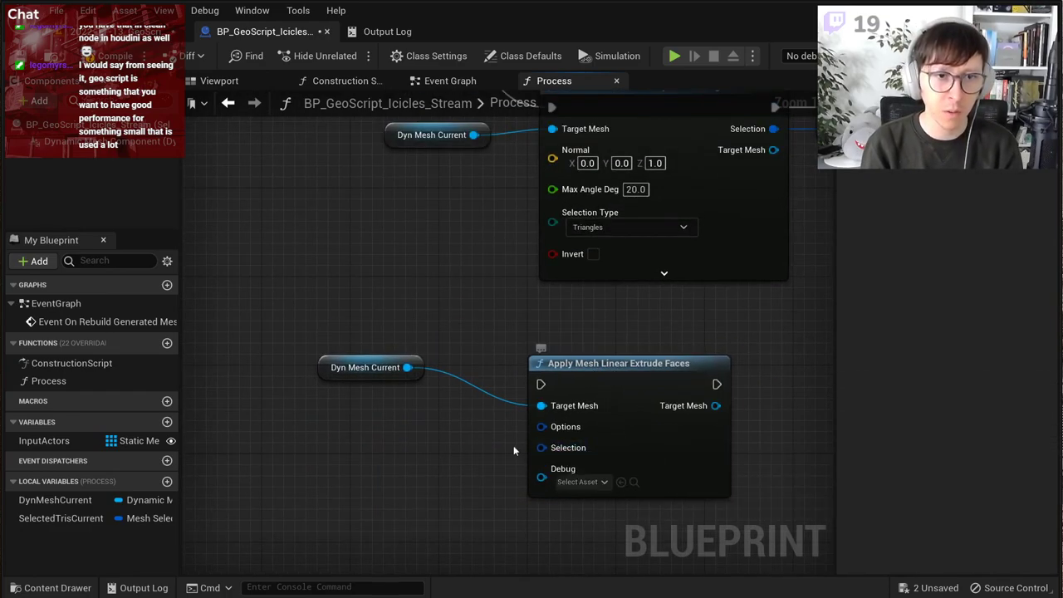
Step: Move Apply Mesh Linear Extrude Faces and its DynMeshCurrent getter further down to free space below the selection node
scroll(477, 449, "down", 3)
right_click_drag(447, 383, 421, 409)
left_click_drag(349, 434, 458, 551)
left_click(425, 473)
right_click_drag(438, 455, 481, 496)
Step: Add a Then 3 output to the Sequence node and lower the Static Mesh Component, Static Mesh and Dyn Mesh Current nodes beneath it
right_click_drag(434, 286, 427, 308)
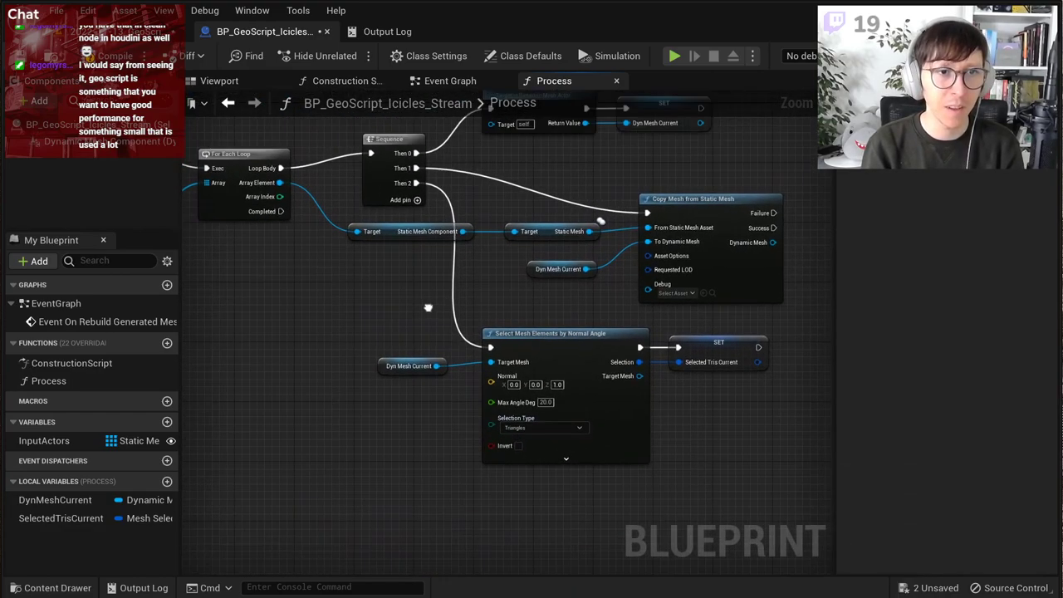
left_click_drag(393, 231, 392, 262)
left_click_drag(524, 233, 535, 278)
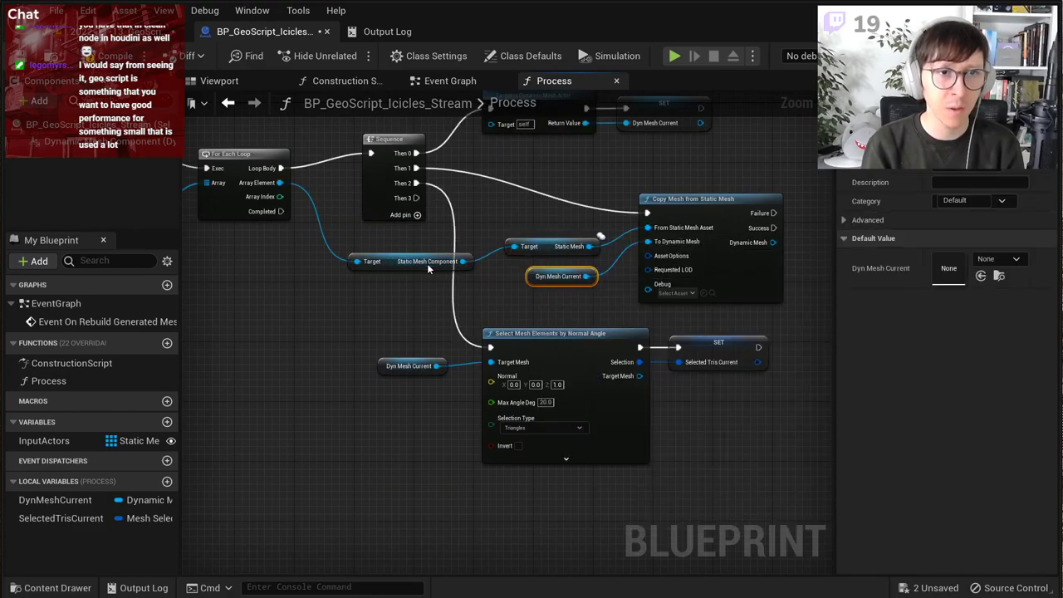
Step: Duplicate the DynMeshCurrent getter of Select Mesh Elements by Normal Angle into the free space below that node
left_click(392, 367)
key("ctrl+c")
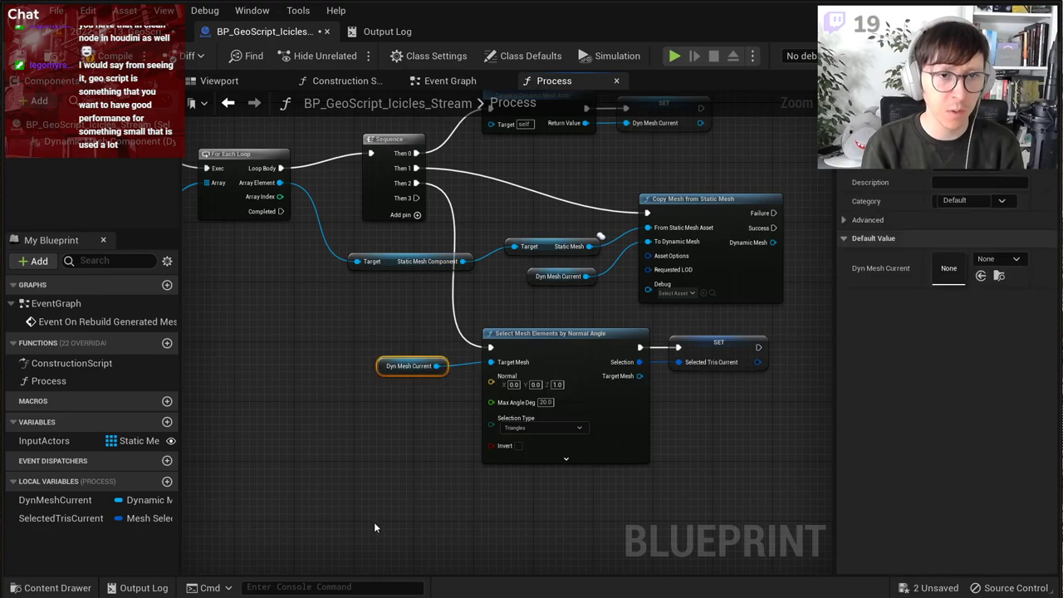
key("ctrl+v")
Step: Enable Invert on Select Mesh Elements by Normal Angle
right_click_drag(478, 509, 437, 381)
scroll(524, 307, "up", 3)
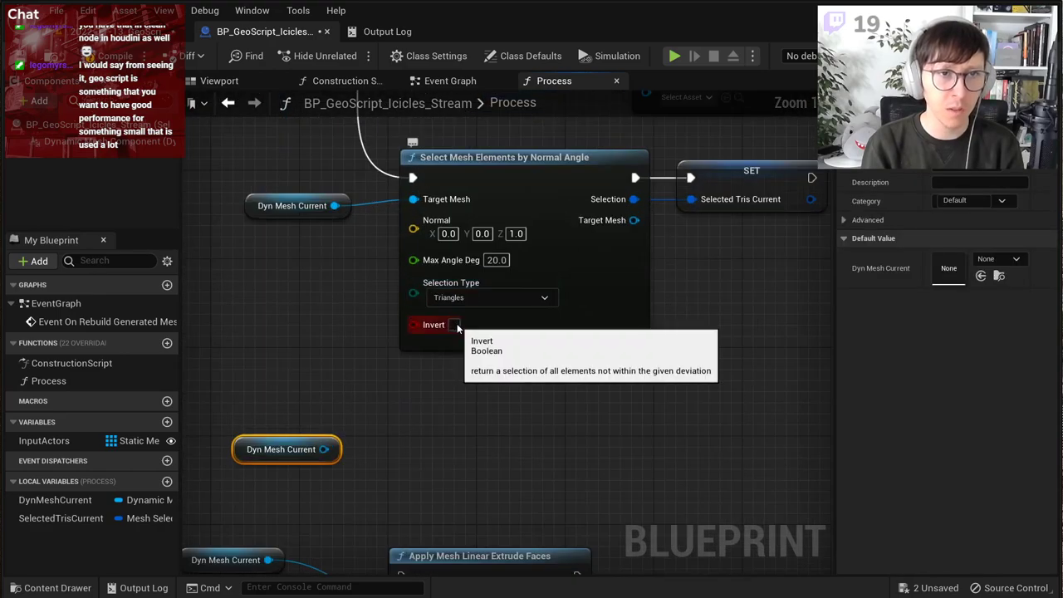
left_click(454, 324)
left_click(785, 174)
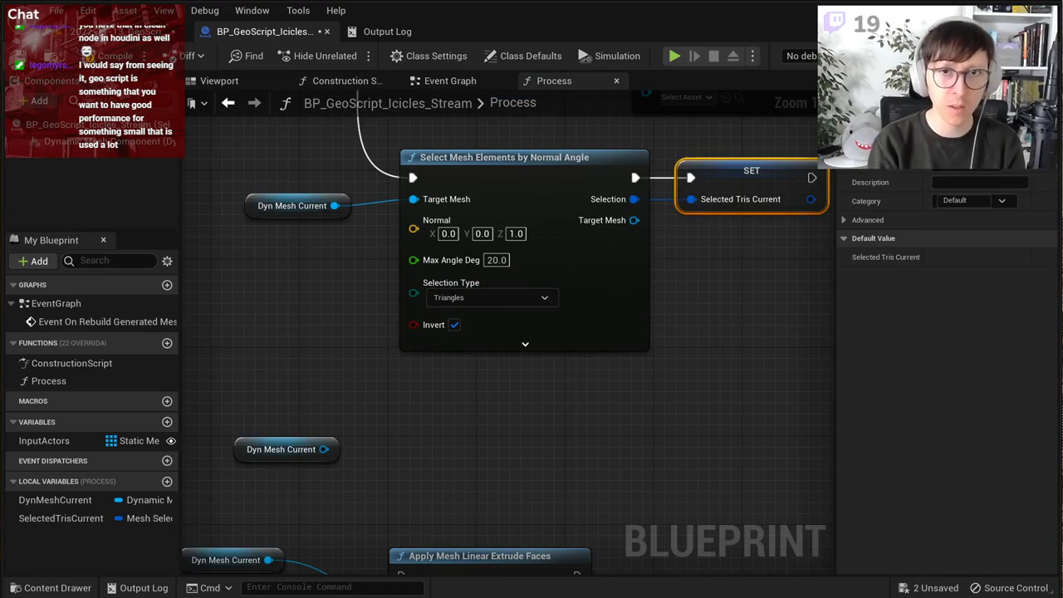
key("Return")
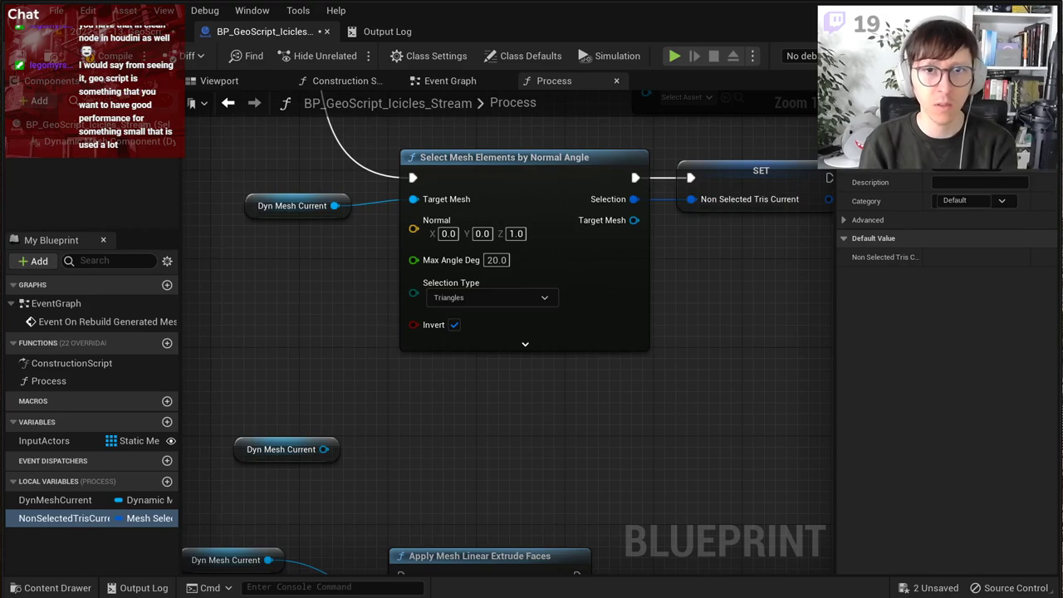
key("ctrl+z")
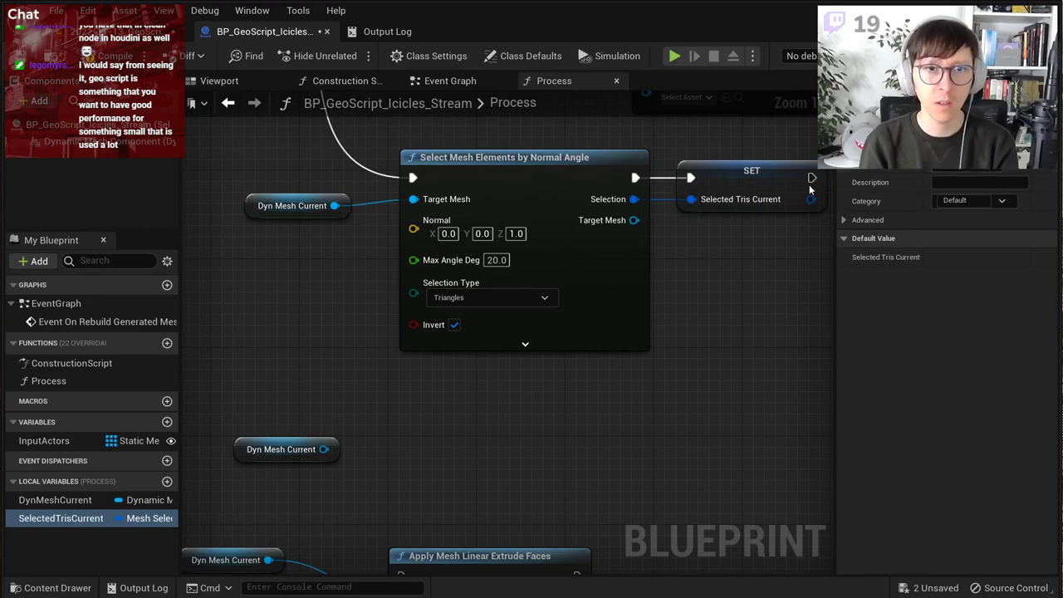
Step: Add a Delete Selected Triangles from Mesh node fed by the duplicated DynMeshCurrent getter
scroll(470, 357, "down", 2)
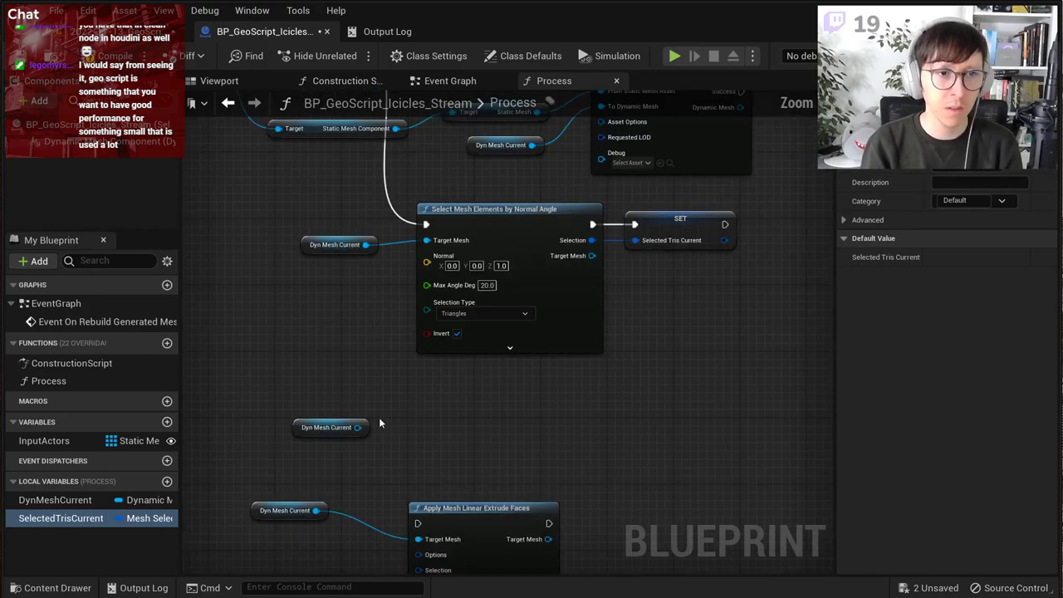
left_click_drag(357, 427, 455, 428)
type("delete ")
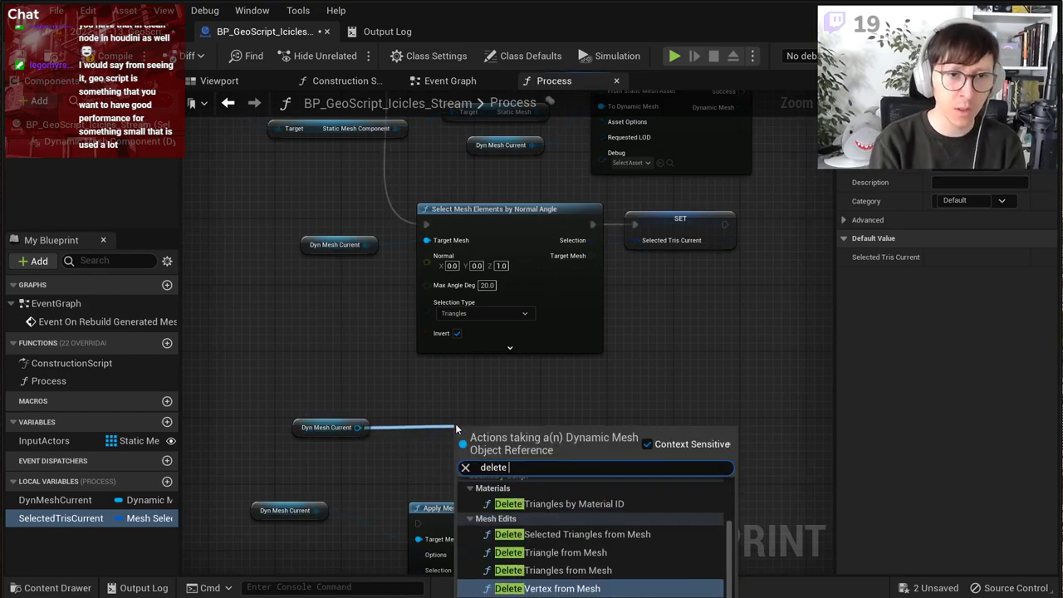
type("sel")
key("Return")
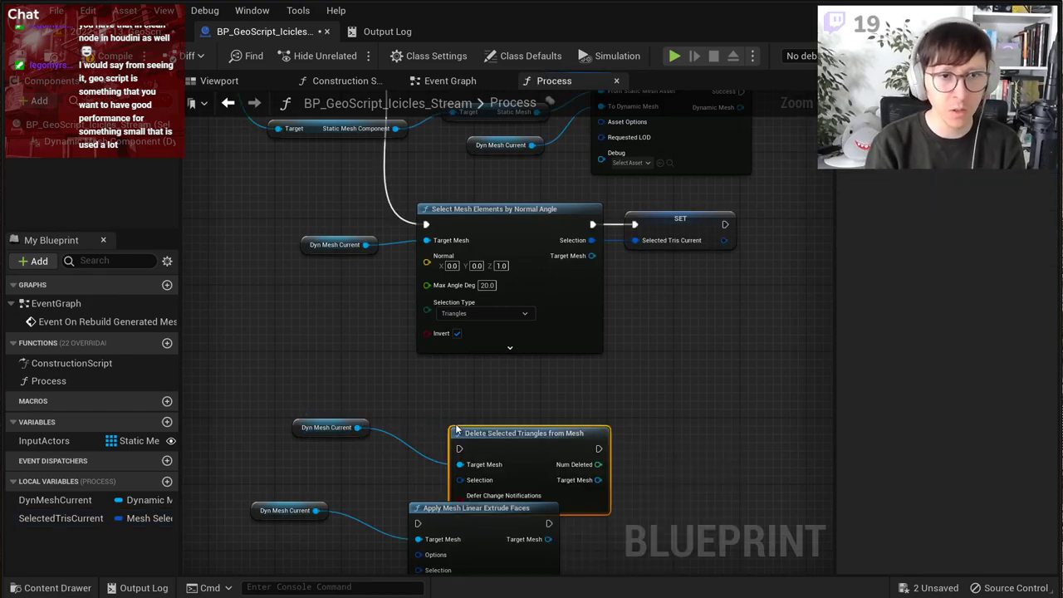
Step: Align Delete Selected Triangles from Mesh below Select Mesh Elements by Normal Angle and wire the Sequence's Then 3 output into it
left_click(529, 398)
left_click_drag(521, 436, 488, 403)
right_click_drag(455, 290, 517, 366)
left_click_drag(405, 135, 490, 492)
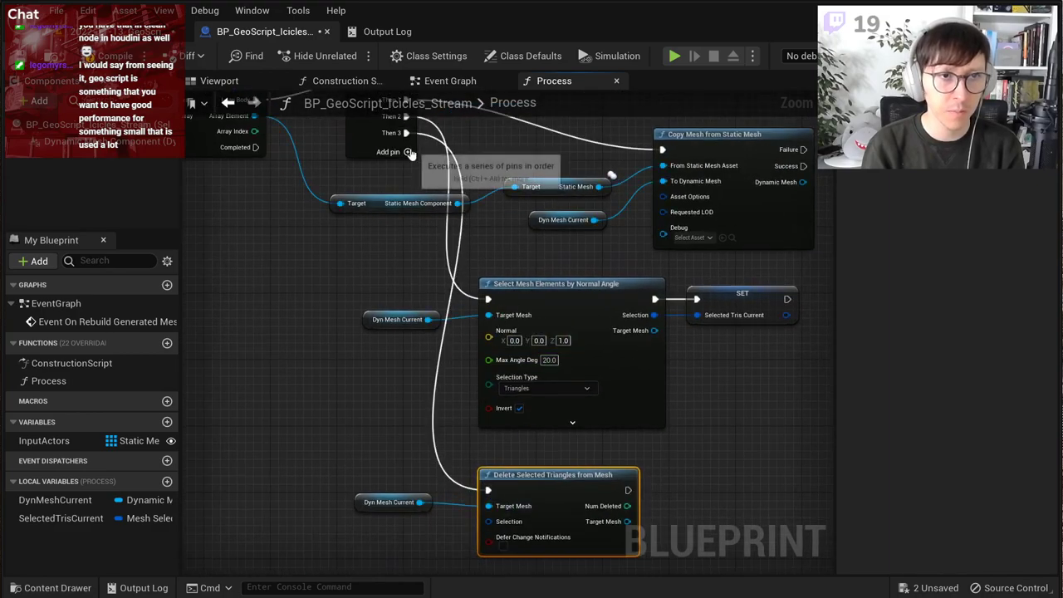
Step: Add a Then 4 output to the Sequence, wire it into Apply Mesh Linear Extrude Faces, and move that node's DynMeshCurrent getter closer
left_click(408, 153)
left_click_drag(408, 150, 479, 405)
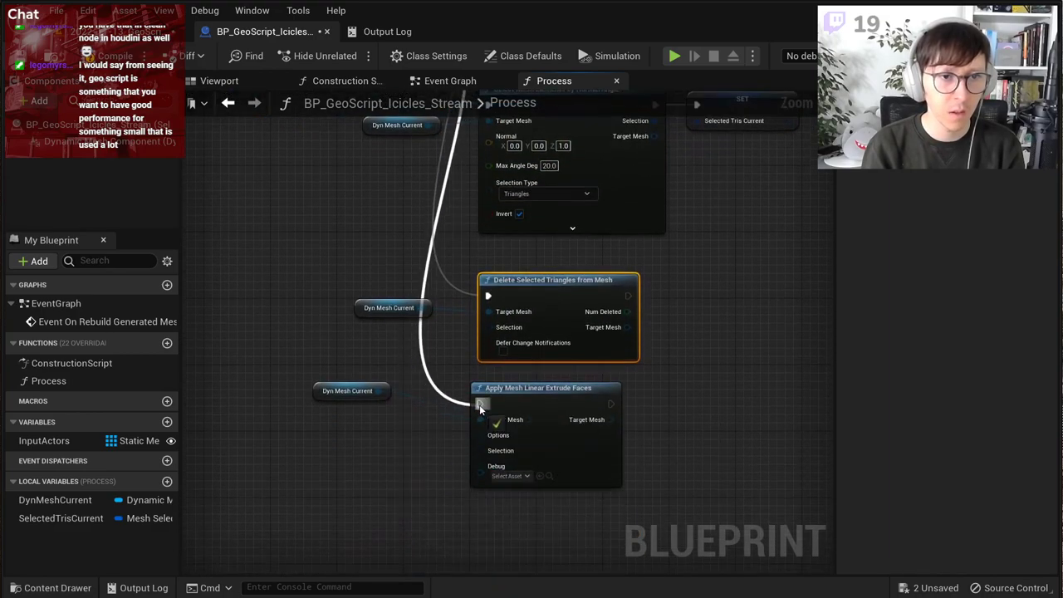
left_click(316, 394)
left_click_drag(312, 396, 347, 429)
left_click(676, 305)
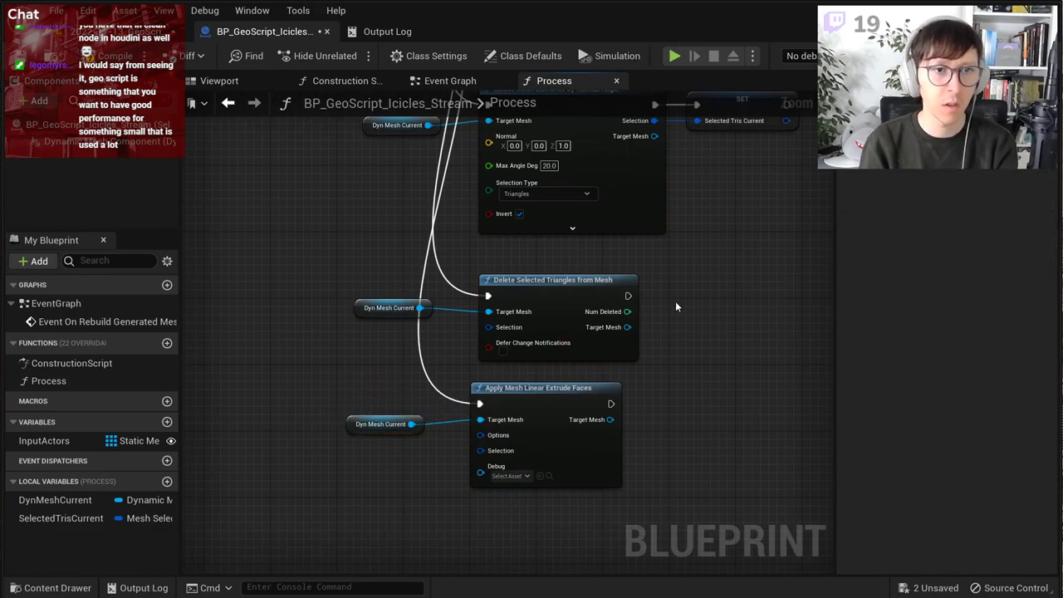
Step: Place a SelectedTrisCurrent getter and connect it to the Selection input of Delete Selected Triangles from Mesh
scroll(582, 292, "up", 2)
left_click_drag(37, 520, 278, 371)
left_click(320, 385)
left_click_drag(369, 370, 469, 343)
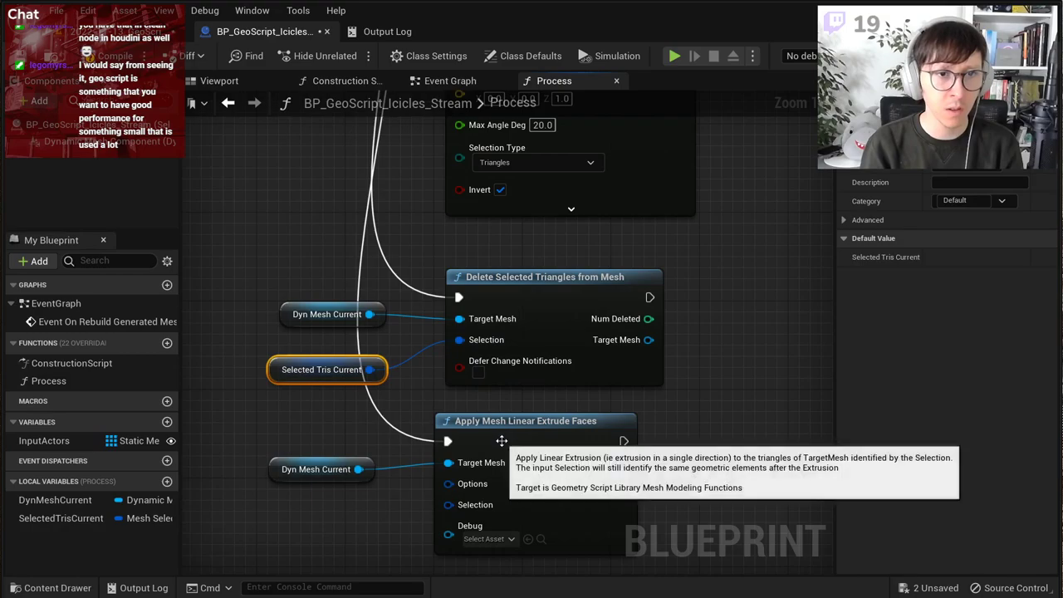
right_click_drag(769, 386, 803, 306)
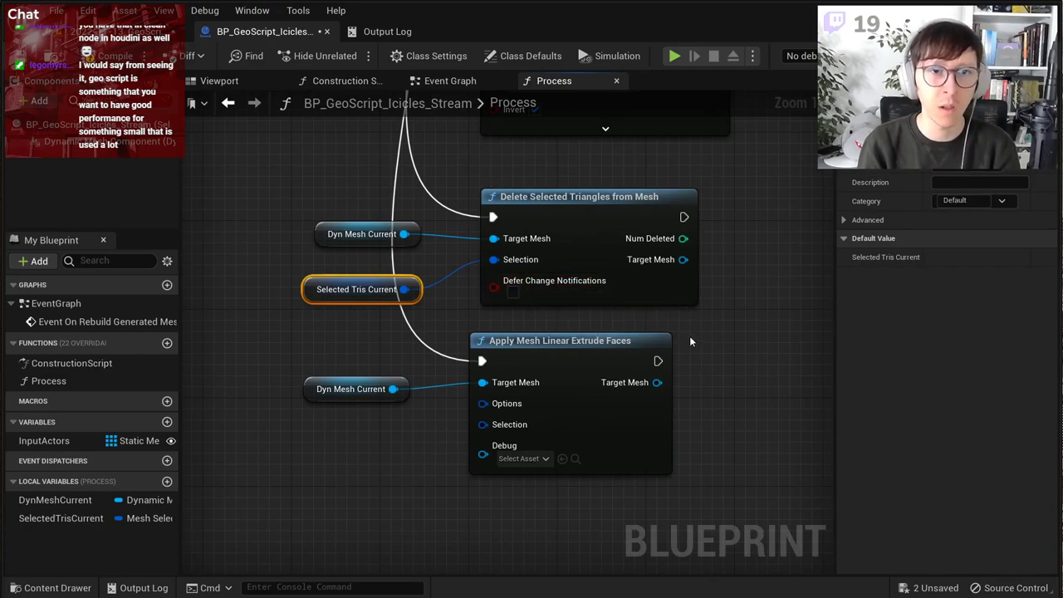
Step: Align the DynMeshCurrent getter of Apply Mesh Linear Extrude Faces, detach its execution wire at a reroute node, and save the blueprint
right_click_drag(689, 341, 777, 297)
left_click(656, 306)
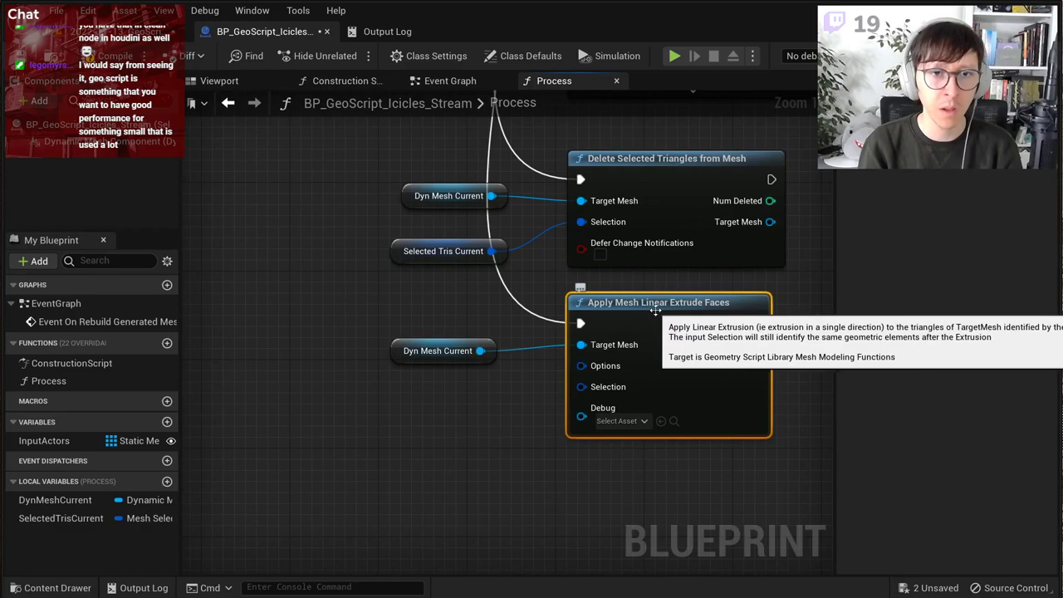
left_click(467, 352)
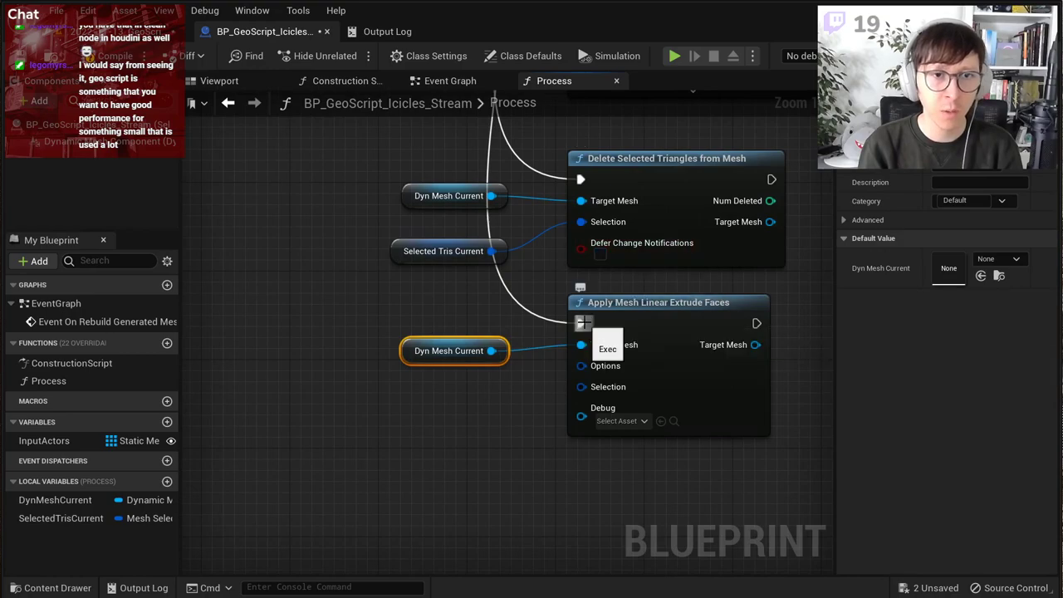
double_click(536, 312)
right_click_drag(613, 281, 600, 386)
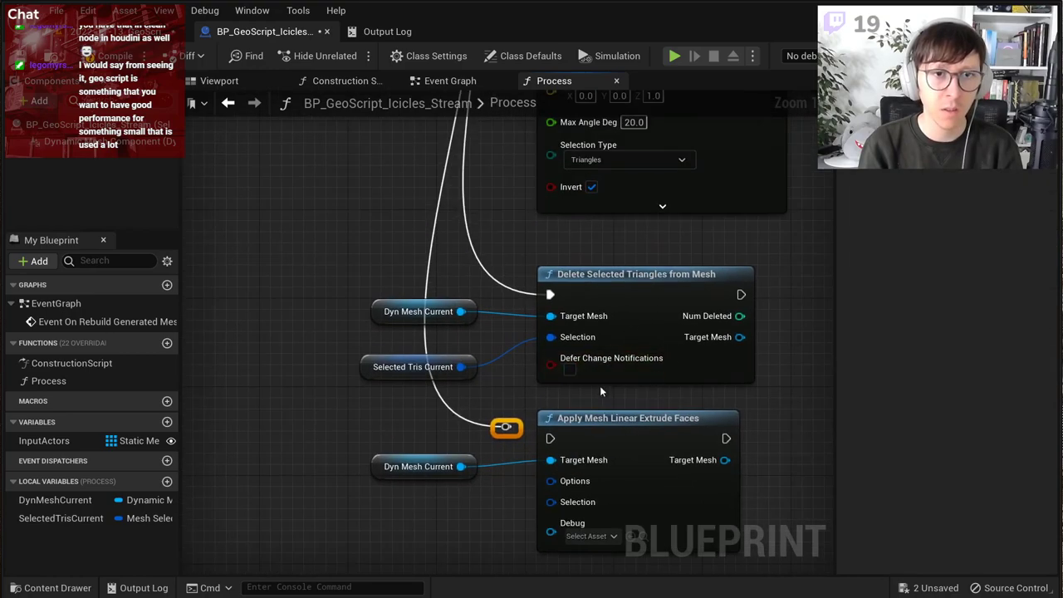
left_click(23, 56)
Step: Disconnect the Then 2 and Then 3 execution wires from Select Mesh Elements by Normal Angle and Delete Selected Triangles from Mesh
right_click_drag(512, 265, 475, 381)
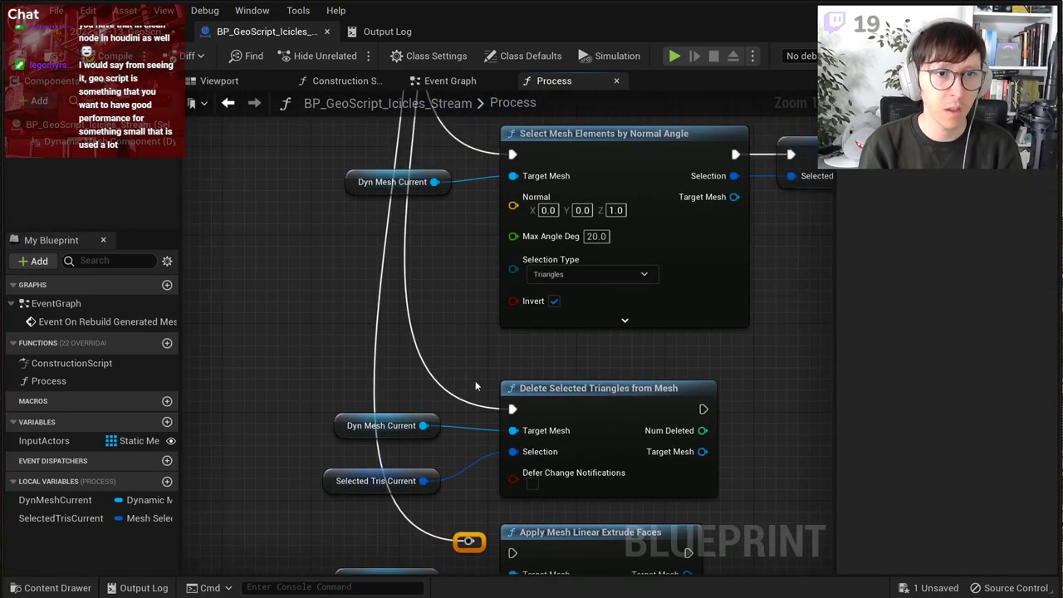
scroll(524, 372, "down", 1)
right_click_drag(533, 302, 546, 497)
right_click_drag(558, 336, 468, 269)
scroll(469, 270, "down", 1)
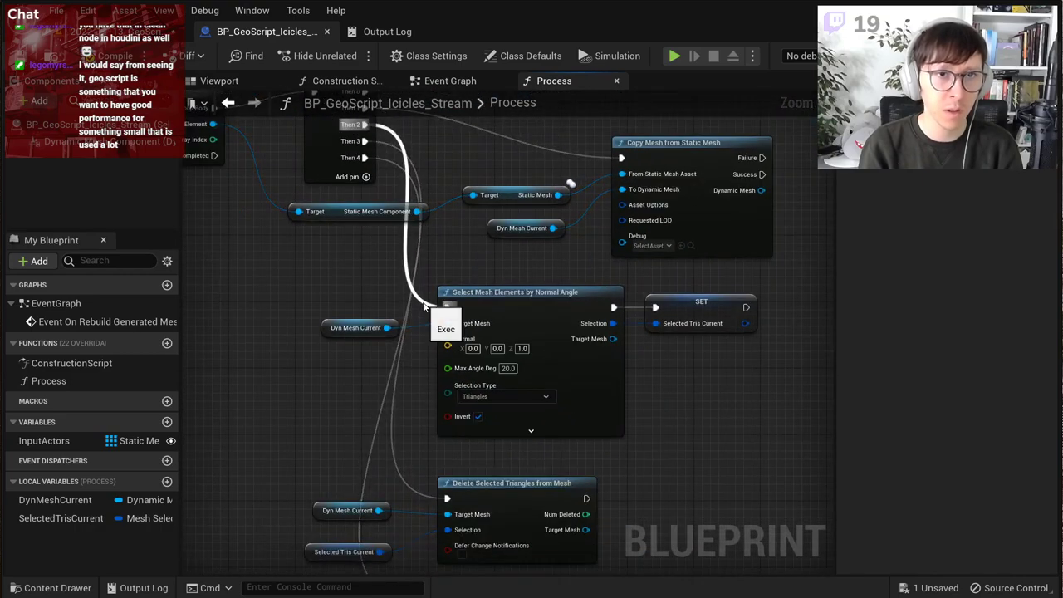
right_click_drag(767, 156, 795, 259)
right_click_drag(665, 264, 723, 183)
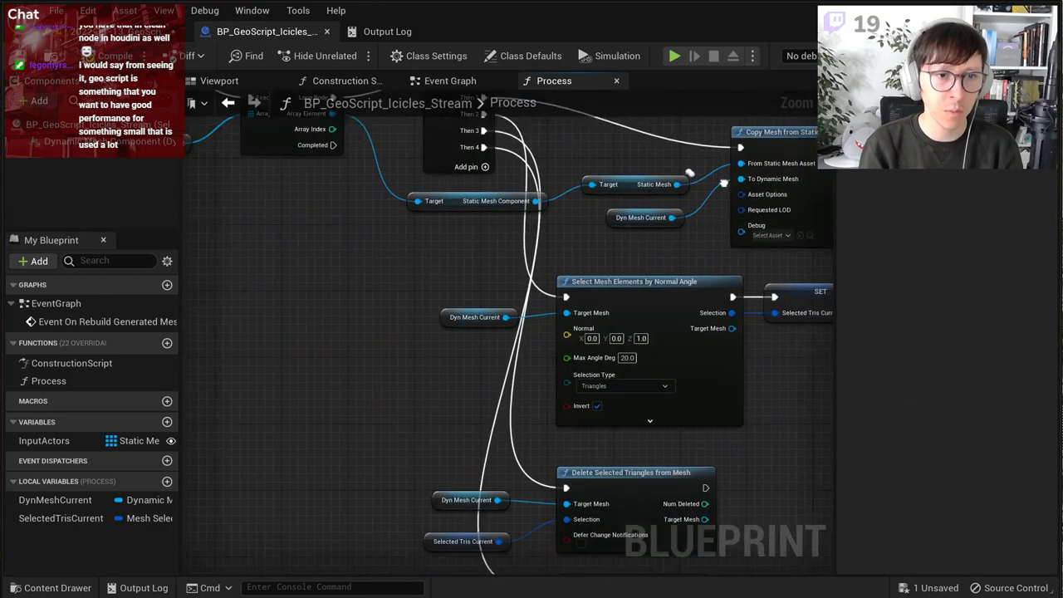
scroll(567, 267, "up", 2)
left_click(574, 545, "alt")
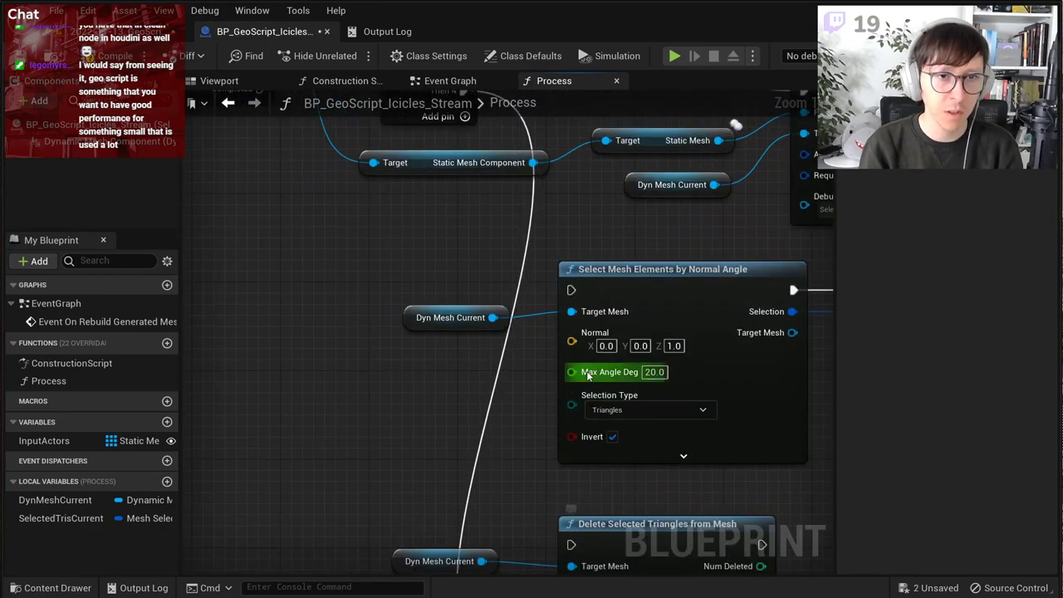
Step: Delete the reroute node with its Then 4 wire so only Then 0 and Then 1 stay connected, and save the blueprint
right_click_drag(588, 373, 588, 140)
scroll(582, 221, "down", 1)
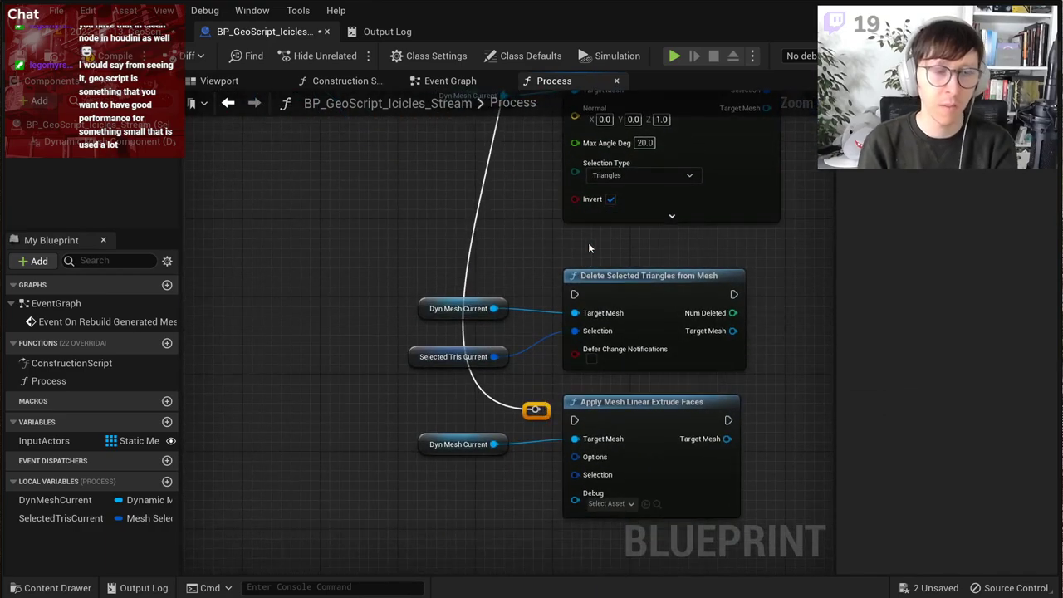
right_click_drag(588, 243, 544, 573)
right_click_drag(603, 373, 475, 430)
left_click(698, 278)
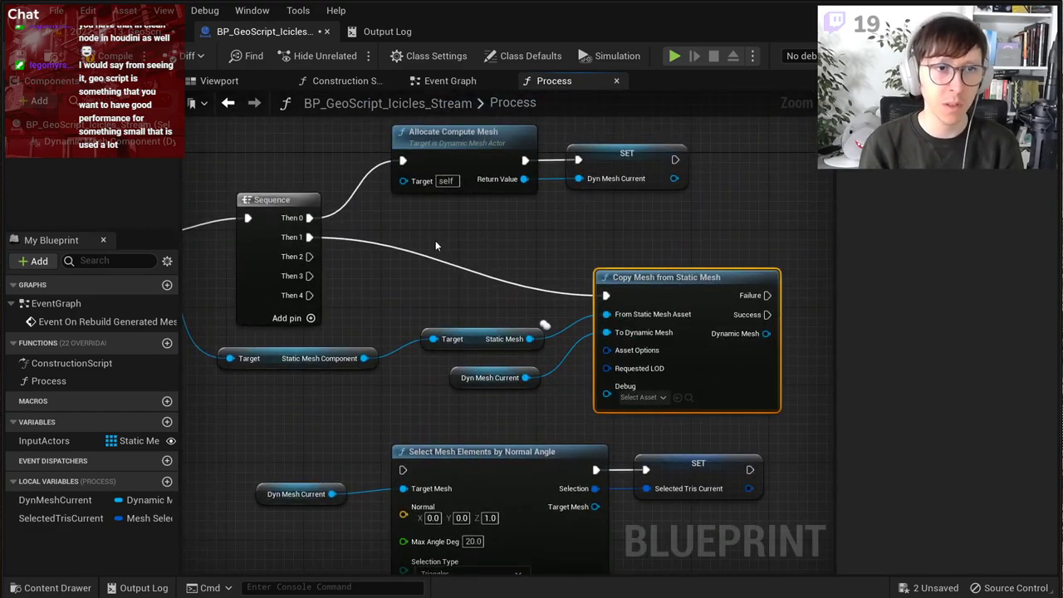
right_click_drag(435, 246, 692, 257)
right_click_drag(438, 363, 497, 378)
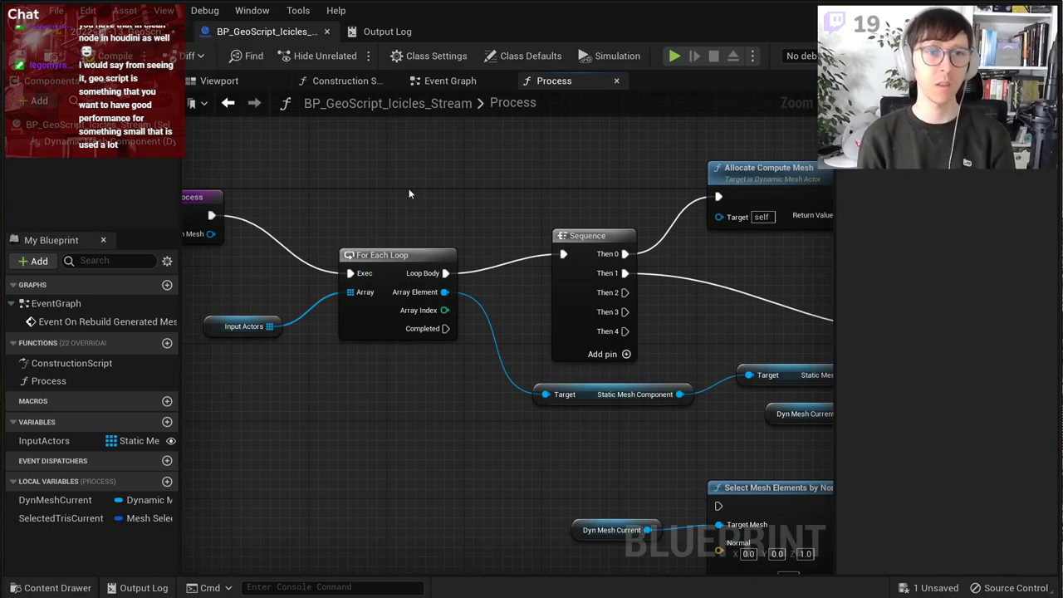
Step: In the level, add one Input Actors element on BP_GeoScript_Icicles_Stream and pick the fortress building's roof mesh actor for it
scroll(400, 186, "down", 1)
left_click(61, 441)
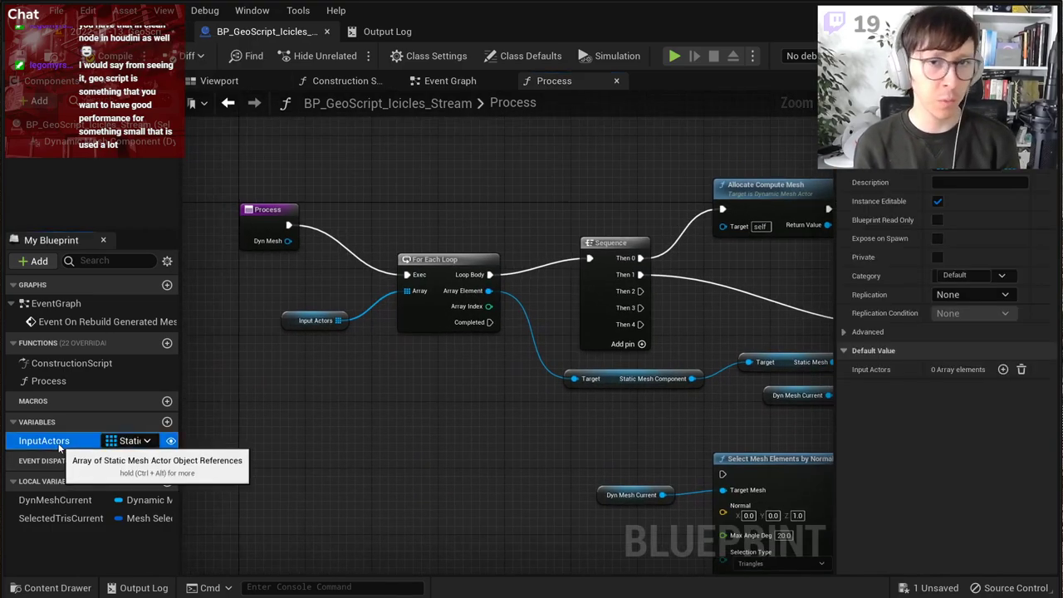
left_click(114, 32)
right_click_drag(564, 261, 564, 239)
scroll(940, 472, "down", 5)
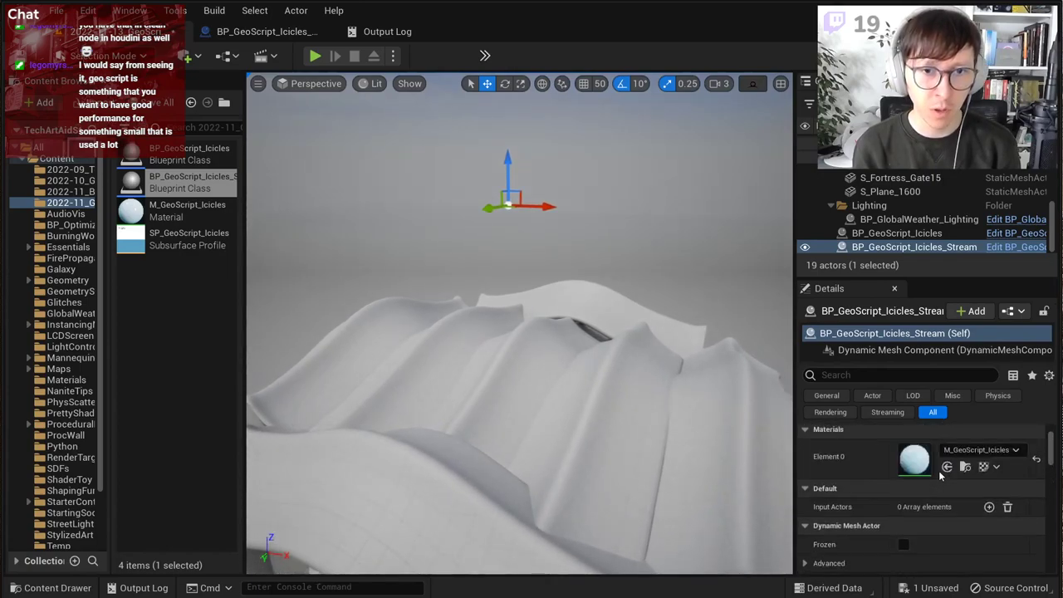
left_click(989, 474)
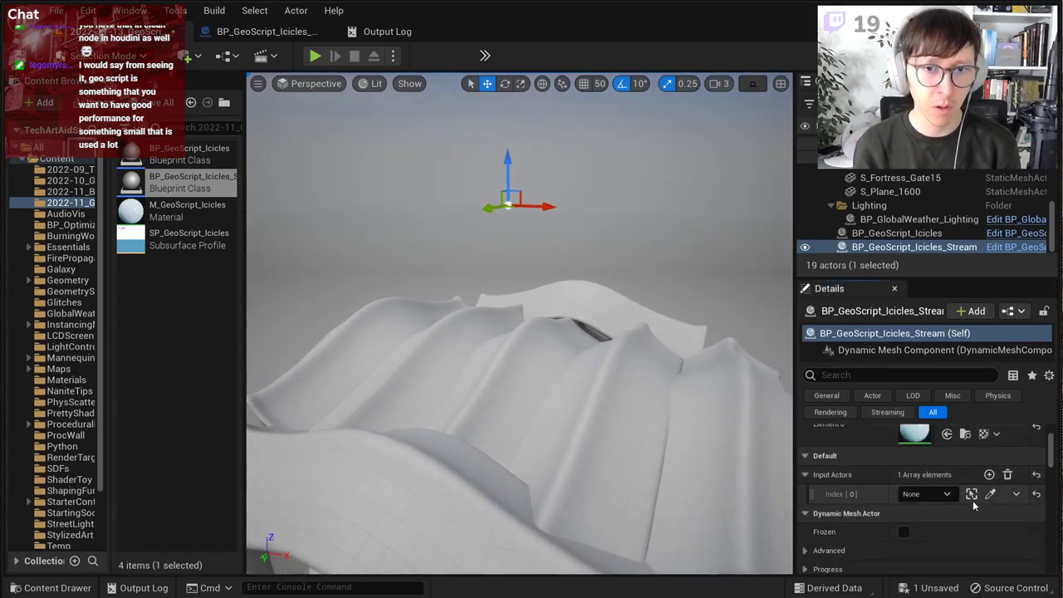
left_click(990, 493)
left_click(521, 350)
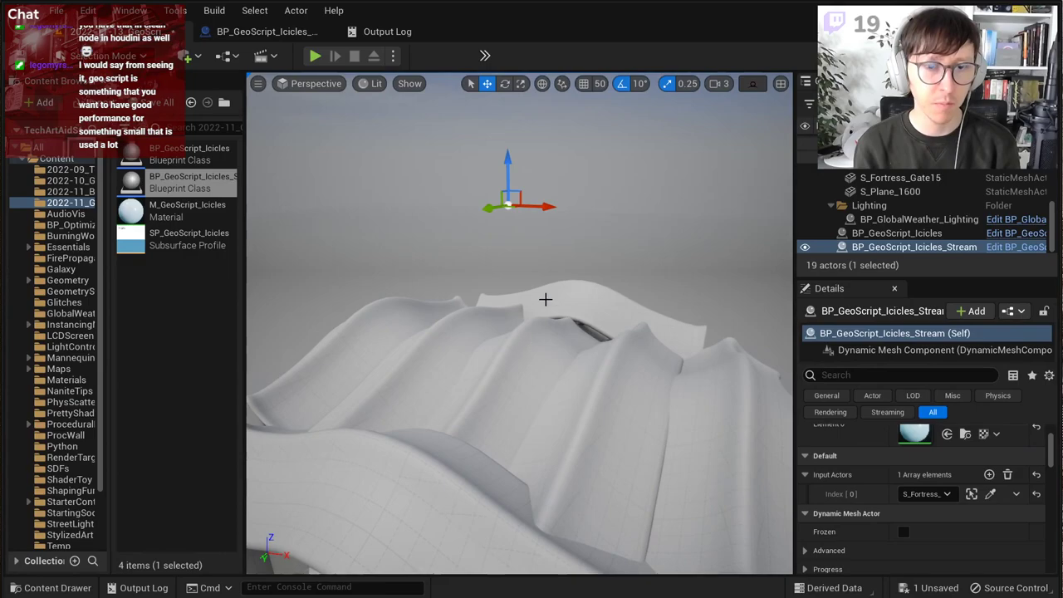
Step: Examine the fortress mesh's density in Wireframe view mode and return the viewport to Lit
right_click_drag(546, 299, 496, 217)
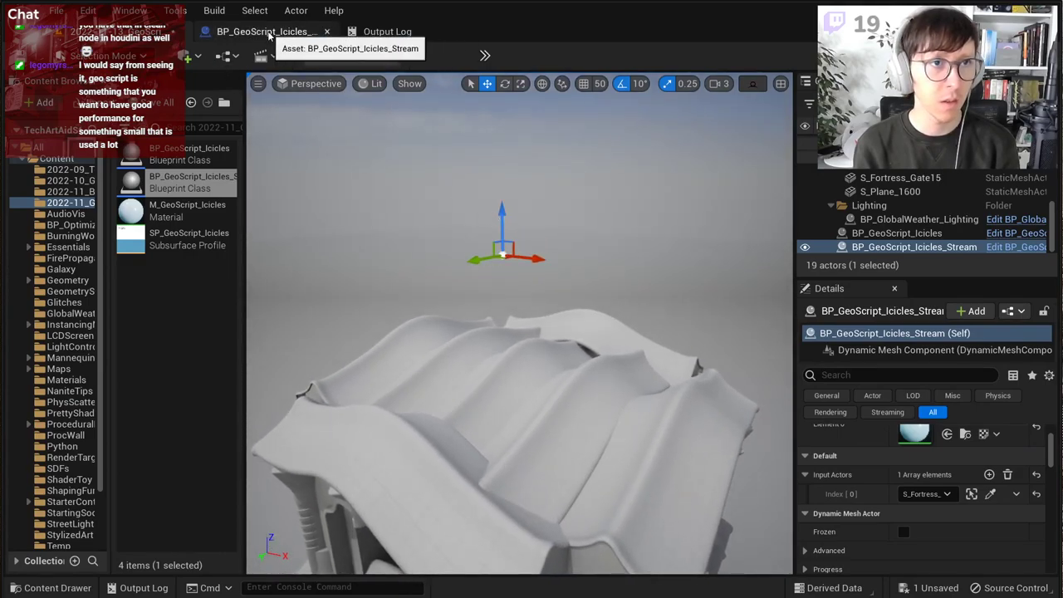
right_click_drag(289, 164, 295, 224)
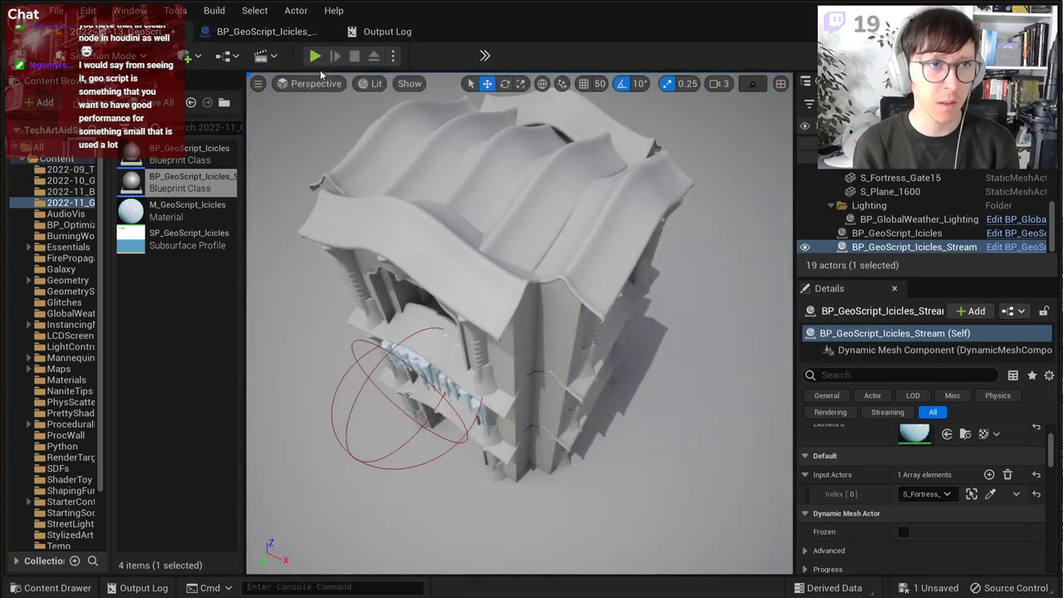
left_click(372, 83)
left_click(404, 152)
scroll(479, 140, "down", 3)
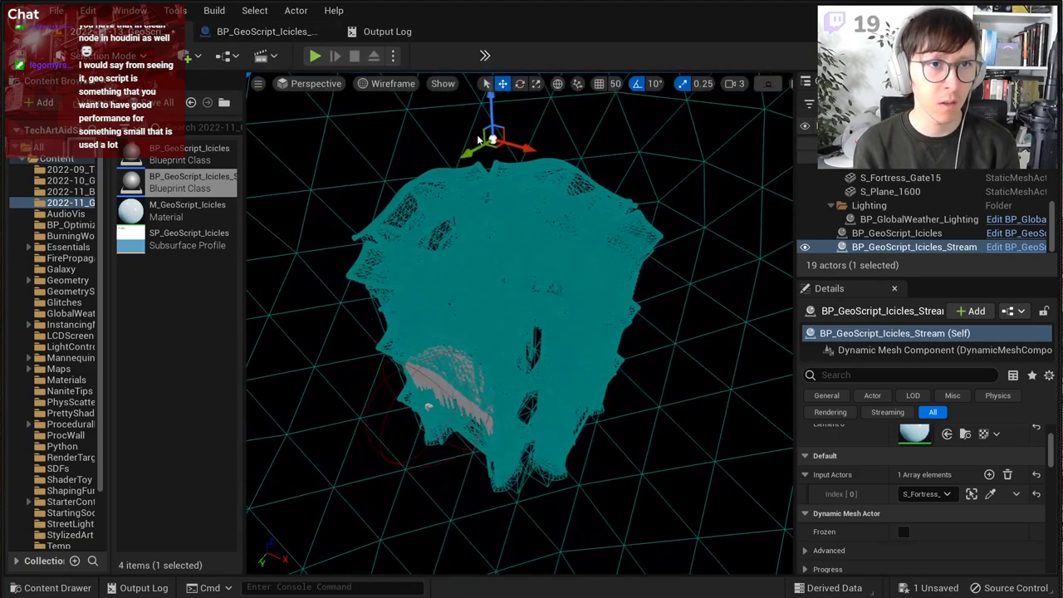
left_click(387, 86)
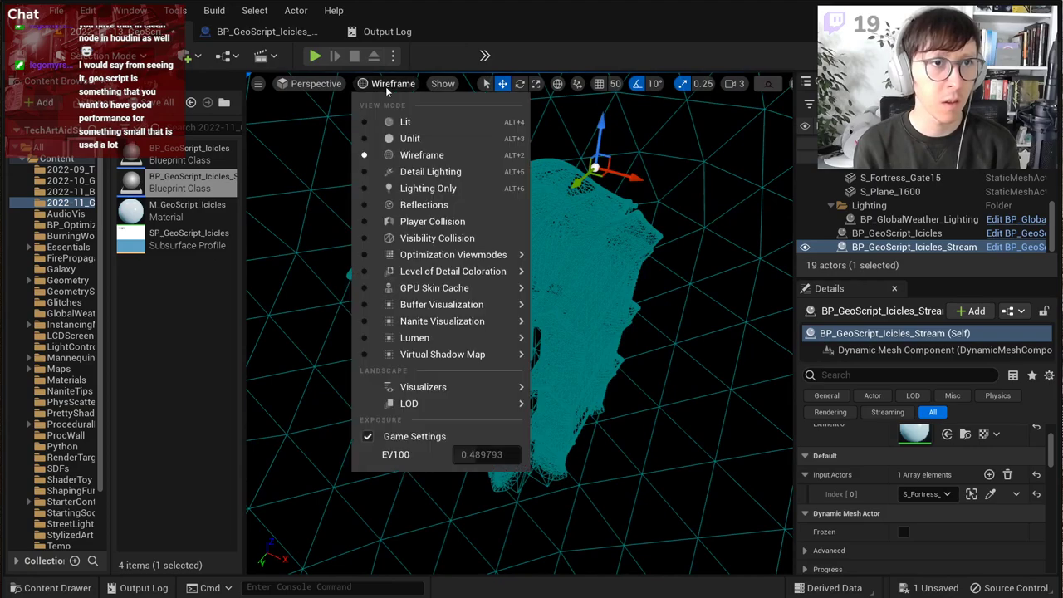
left_click(403, 122)
right_click_drag(435, 178, 448, 150)
scroll(435, 178, "up", 4)
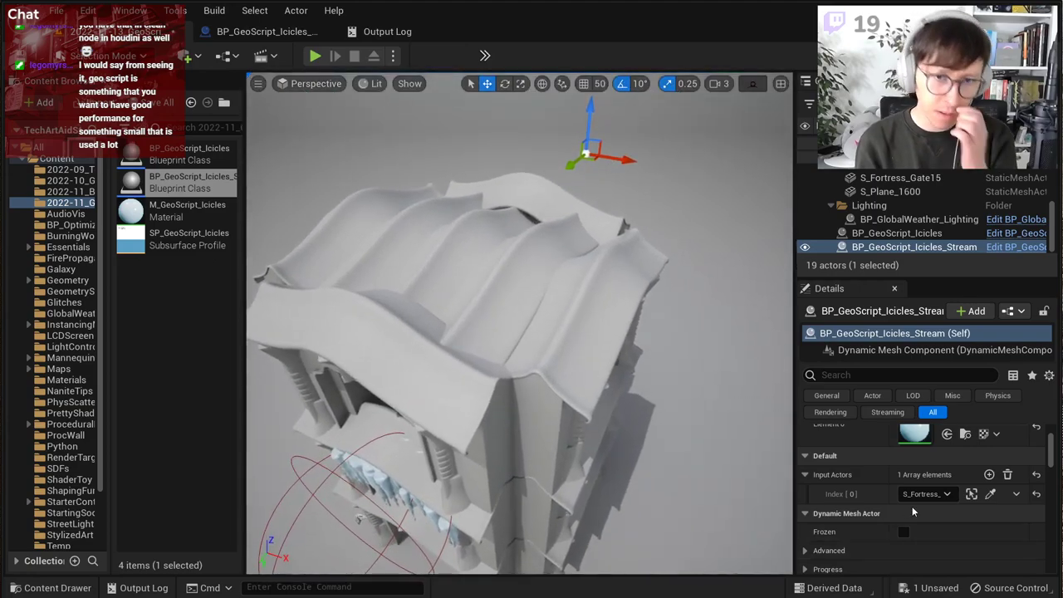
Step: Save the level and return to the BP_GeoScript_Icicles_Stream blueprint
left_click(240, 38)
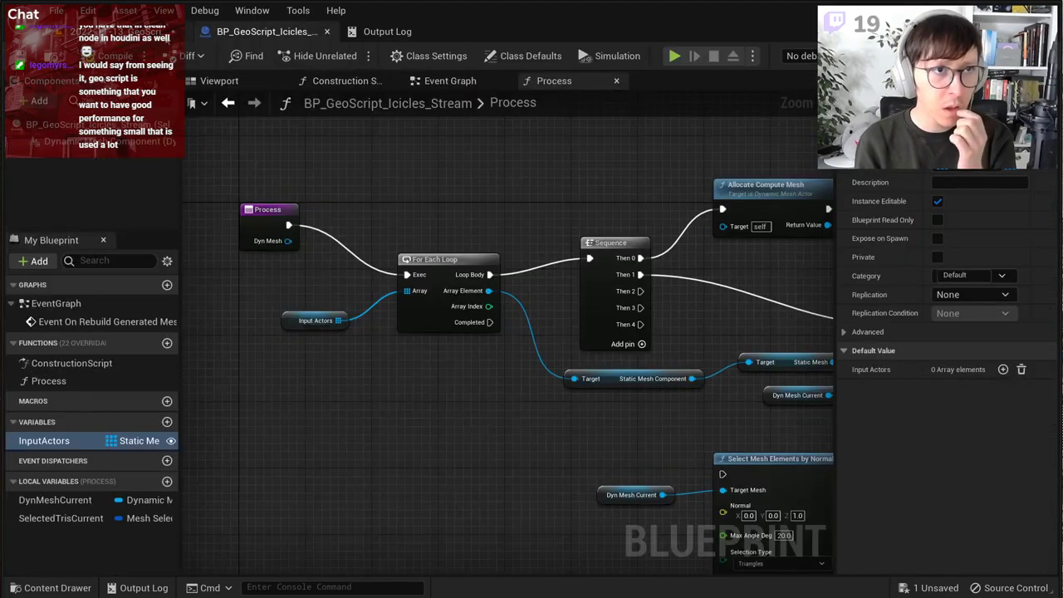
left_click(150, 33)
key("ctrl+s")
left_click(270, 35)
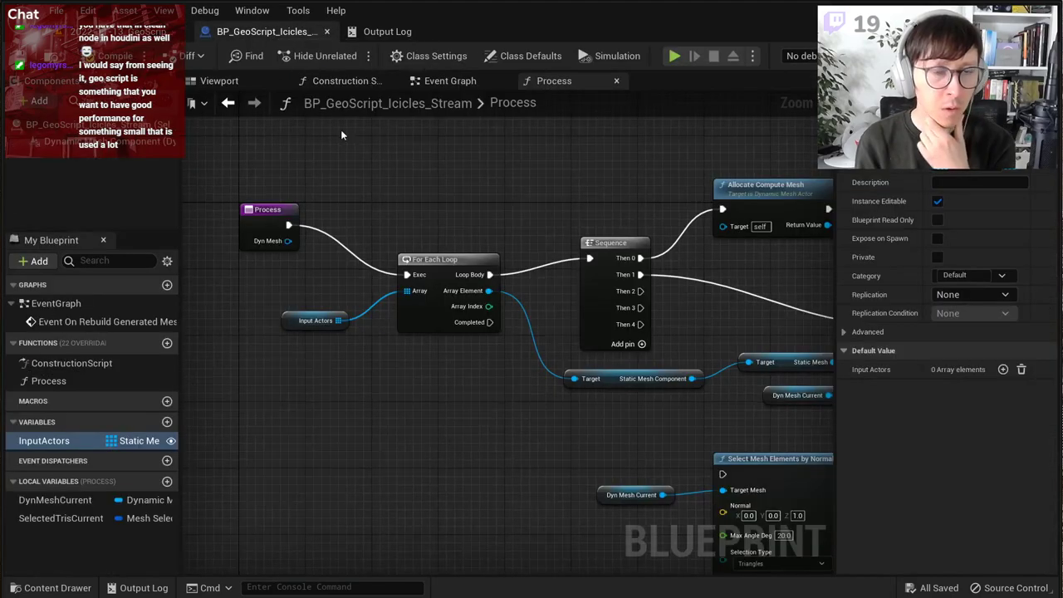
Step: In the Event Graph, call Process from Event On Rebuild Generated Mesh, connecting execution and passing Target Mesh into Dyn Mesh
right_click_drag(518, 205, 443, 201)
right_click_drag(567, 154, 437, 204)
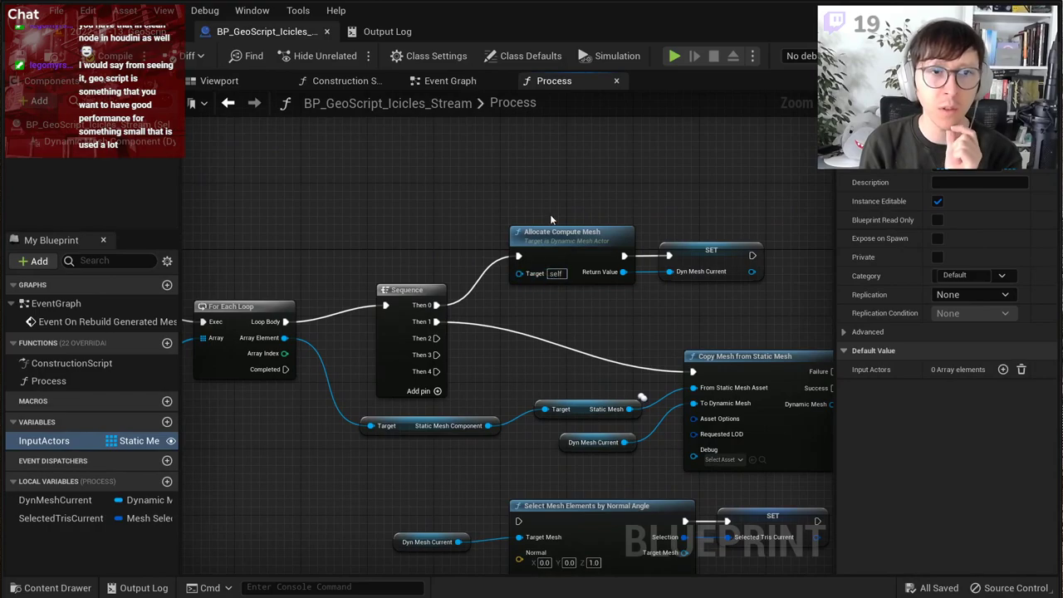
right_click_drag(713, 283, 638, 259)
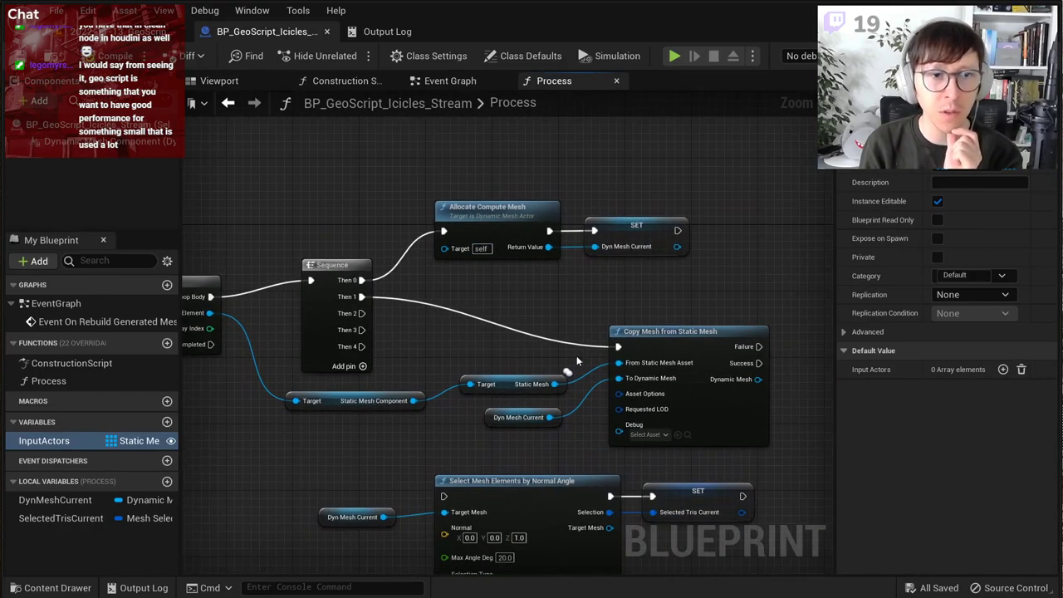
right_click_drag(445, 303, 545, 267)
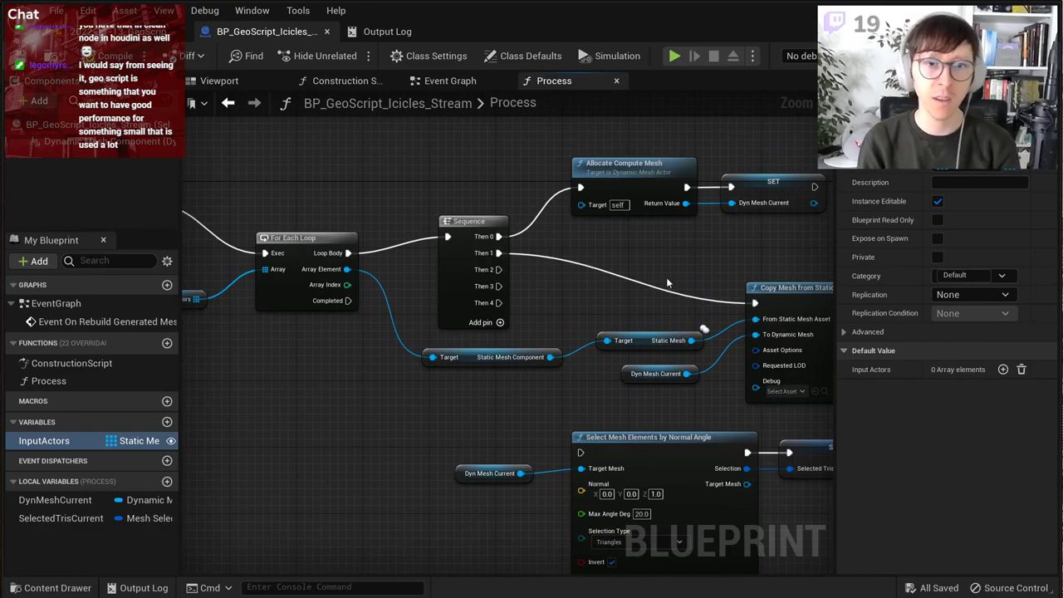
right_click_drag(312, 255, 484, 280)
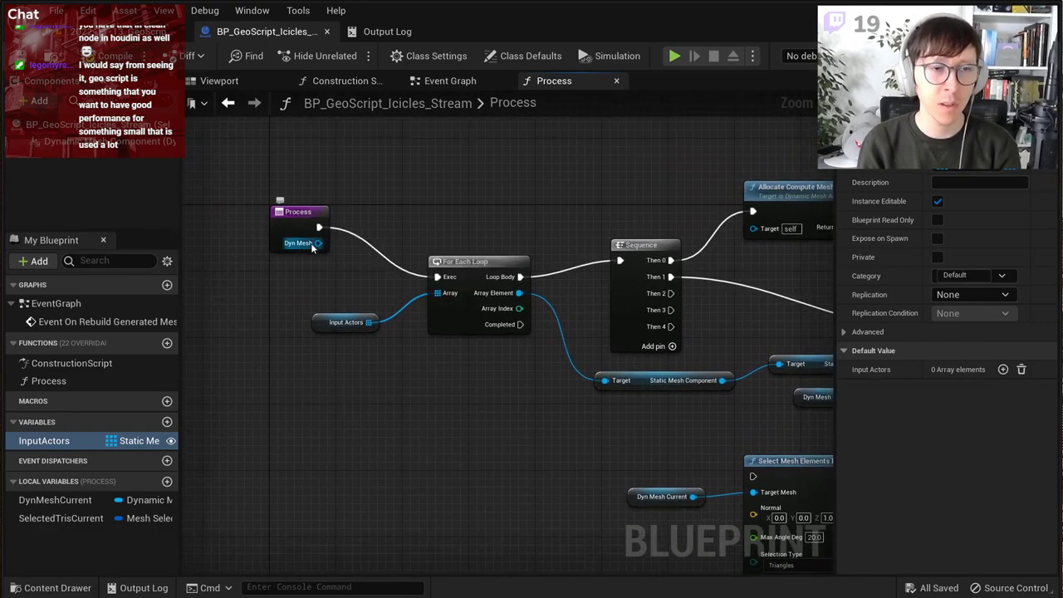
left_click(418, 86)
left_click(350, 84)
left_click(426, 85)
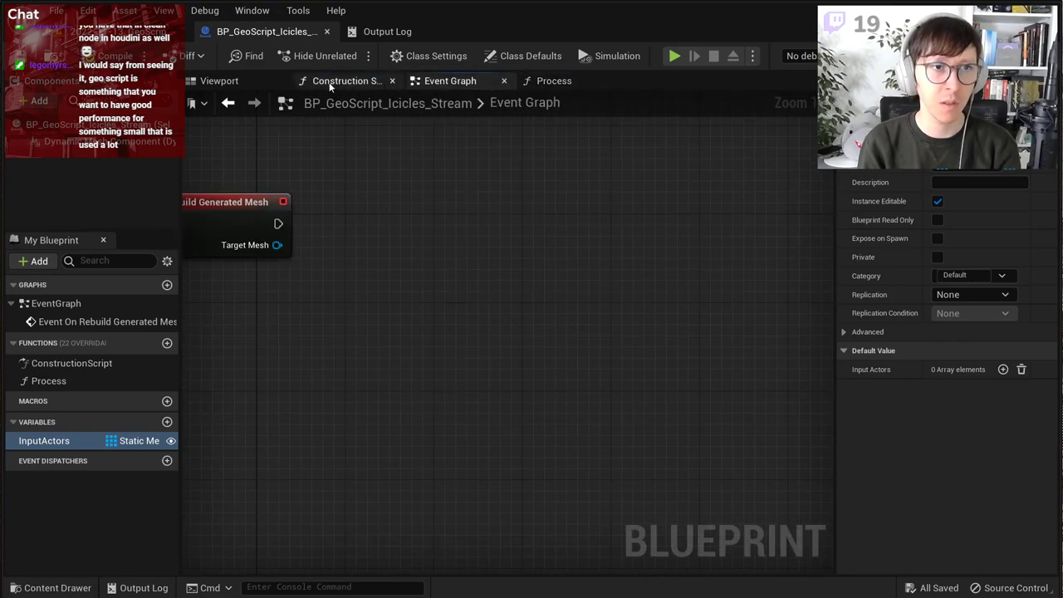
right_click_drag(352, 184, 564, 237)
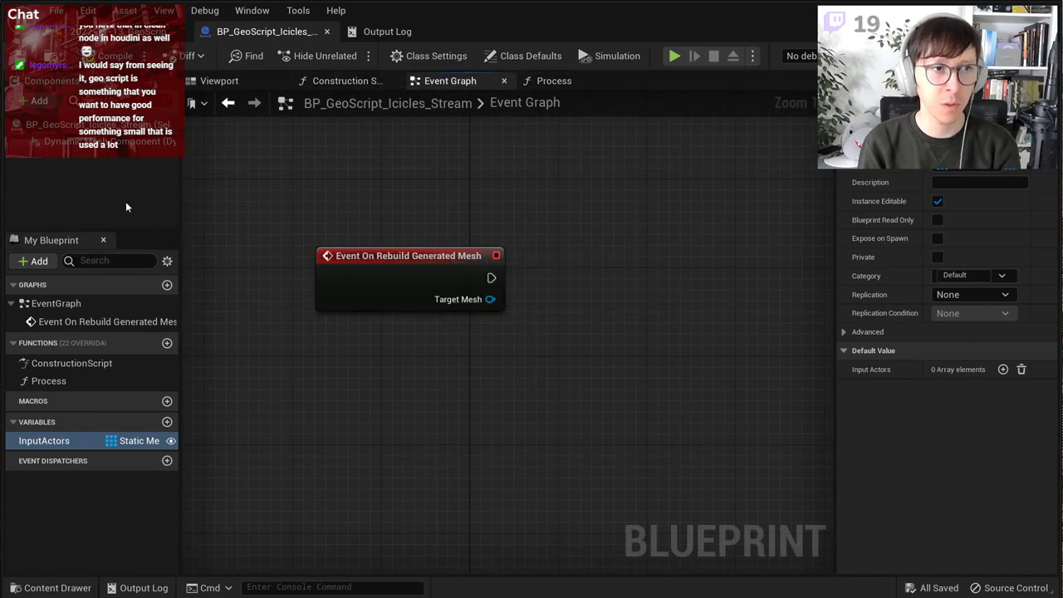
left_click_drag(43, 380, 621, 279)
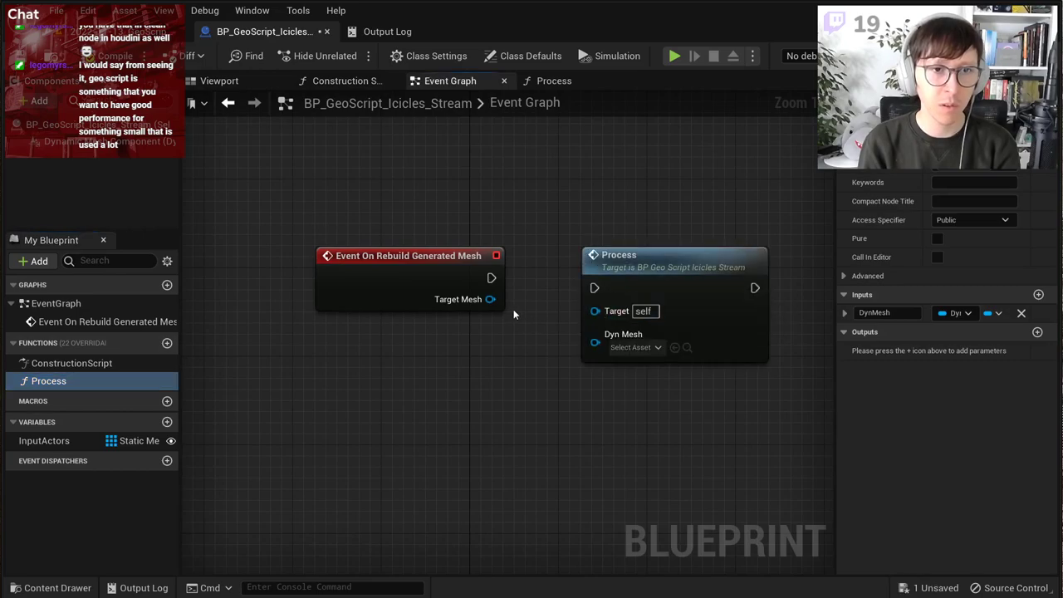
left_click_drag(489, 299, 595, 342)
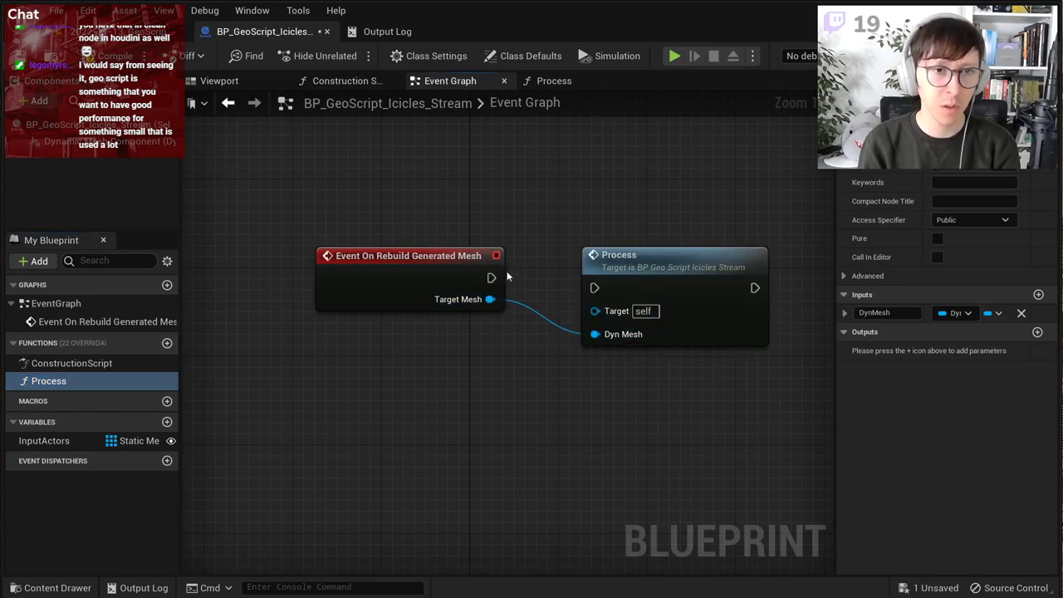
left_click_drag(645, 263, 611, 252)
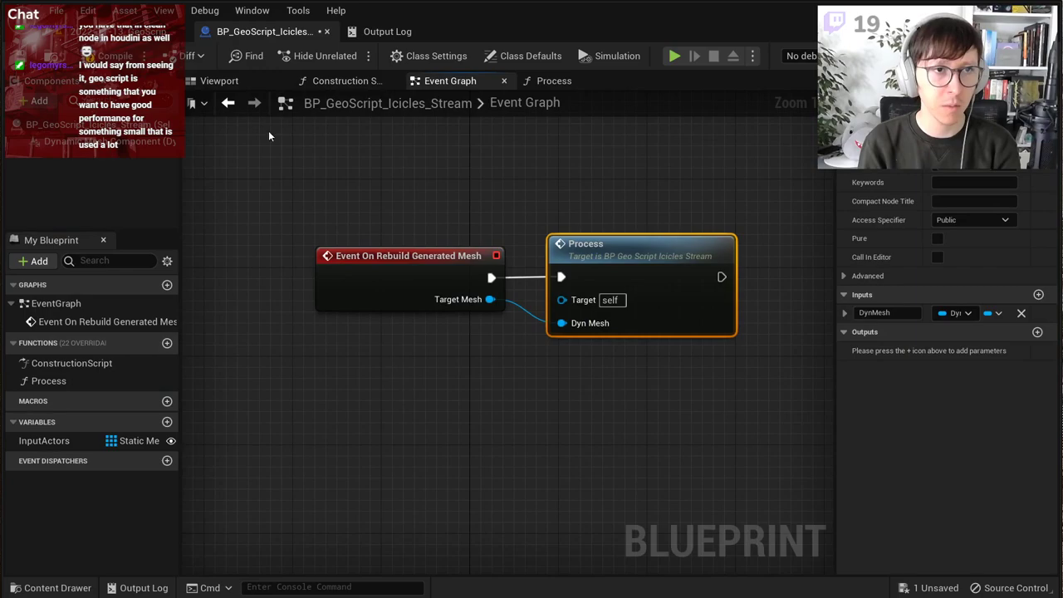
Step: In the Process function, add an Append Mesh node that takes Dyn Mesh as its Target Mesh, and place it below For Each Loop
left_click(553, 80)
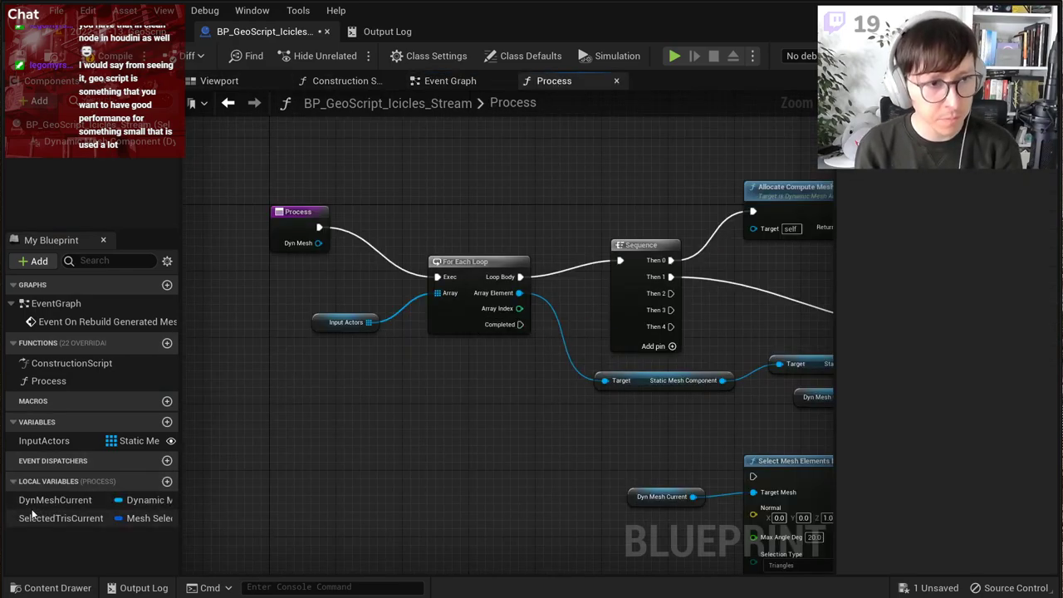
left_click_drag(319, 243, 491, 401)
type("add mesh")
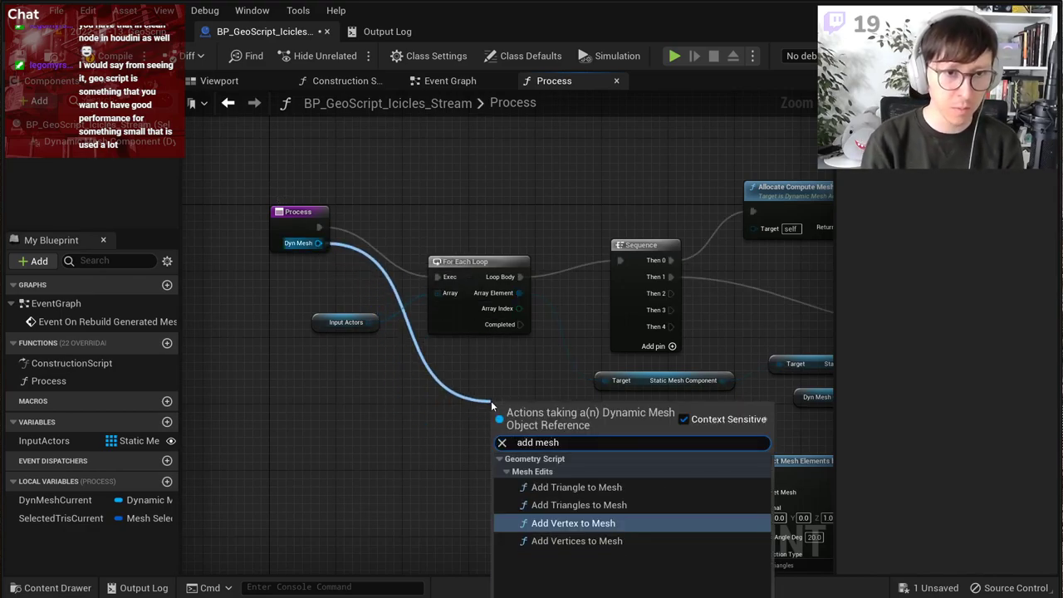
key("ctrl+a")
type("appe")
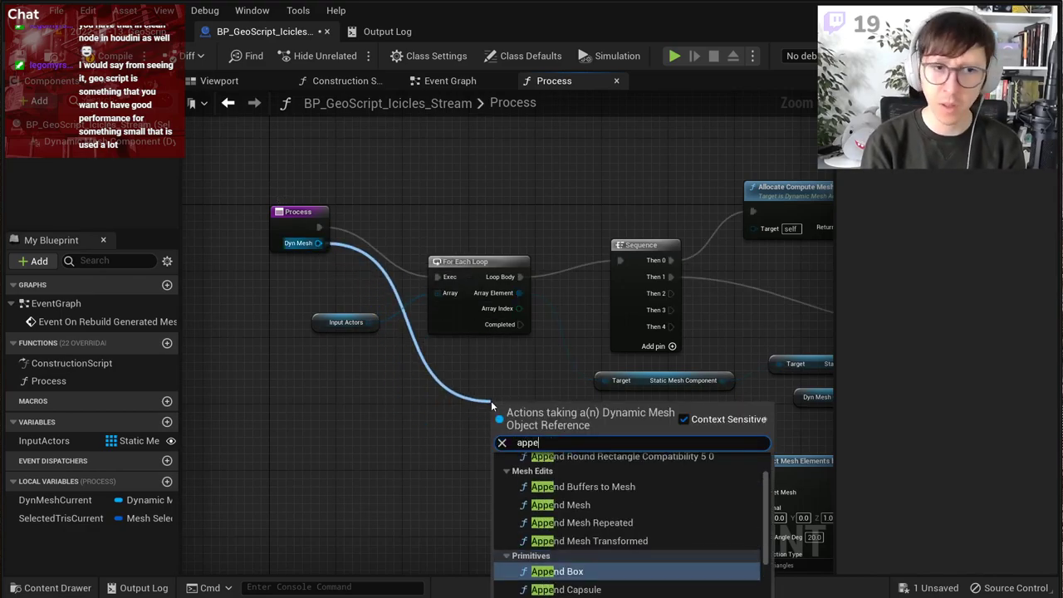
type("nd mesh")
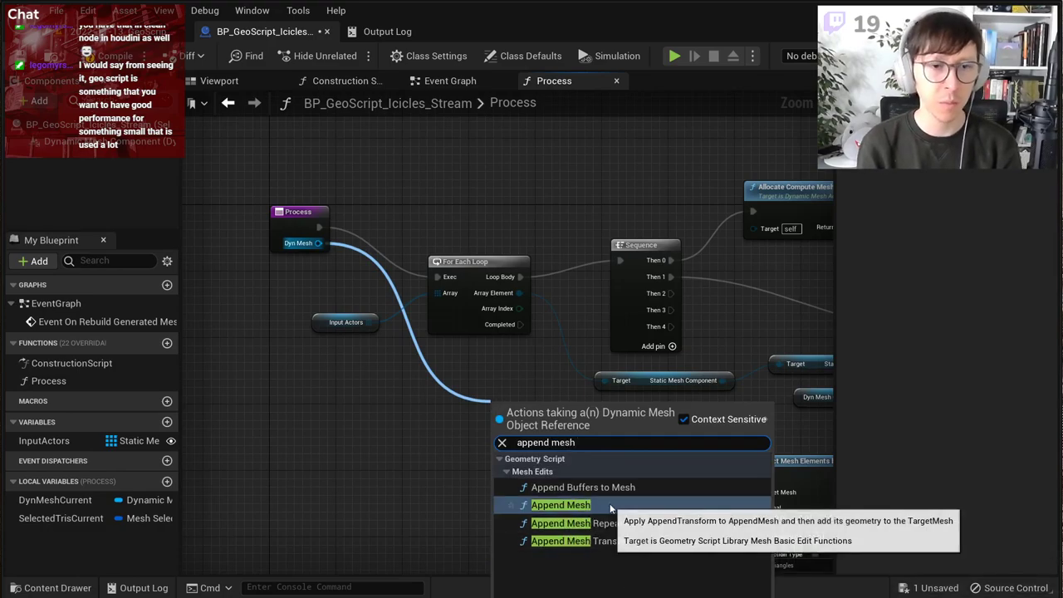
left_click(602, 508)
right_click_drag(556, 407, 529, 396)
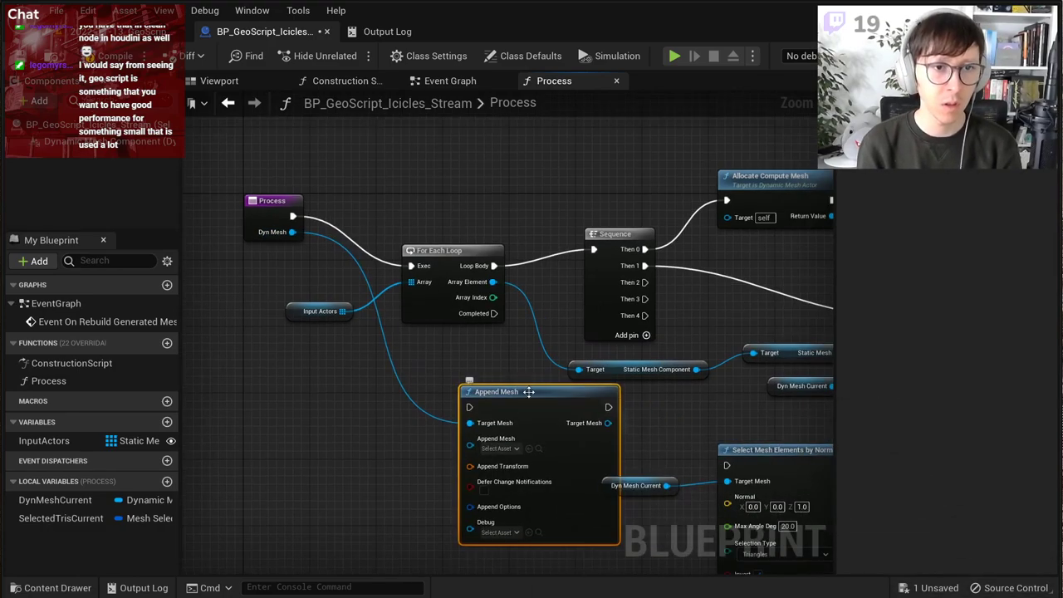
left_click_drag(529, 393, 461, 412)
Step: Run Append Mesh from For Each Loop's Completed output and feed it a DynMeshCurrent getter as the Append Mesh input
left_click(485, 349)
scroll(485, 349, "up", 1)
right_click_drag(485, 349, 517, 265)
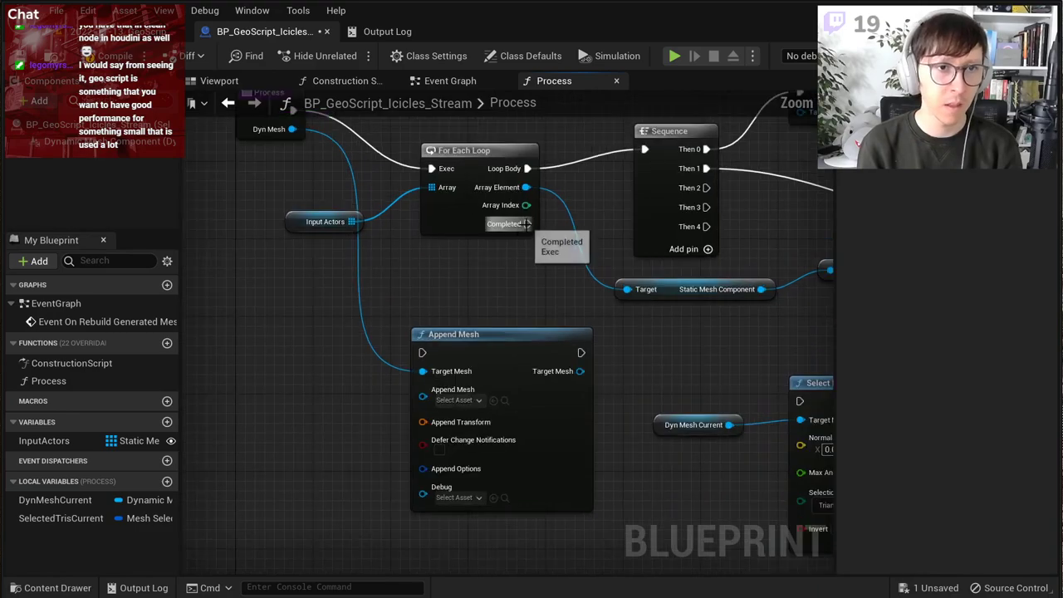
left_click_drag(526, 223, 422, 353)
left_click_drag(51, 501, 294, 393)
left_click(340, 419)
left_click_drag(361, 396, 424, 400)
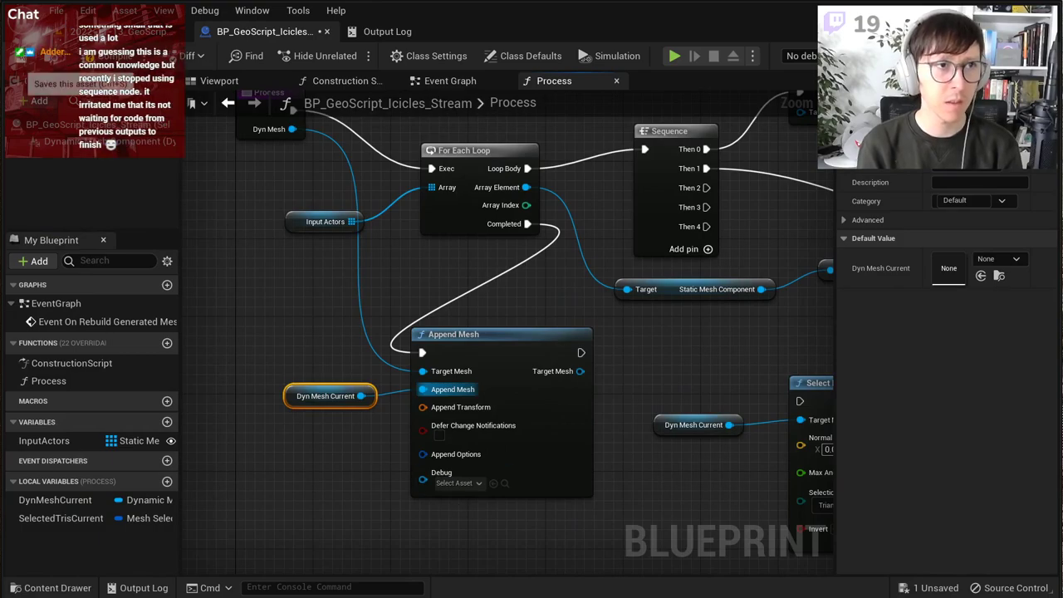
Step: Save and compile the blueprint, return to the level, and move the BP_GeoScript_Icicles_Stream actor slightly along its X axis
left_click(20, 57)
left_click(112, 57)
left_click(111, 32)
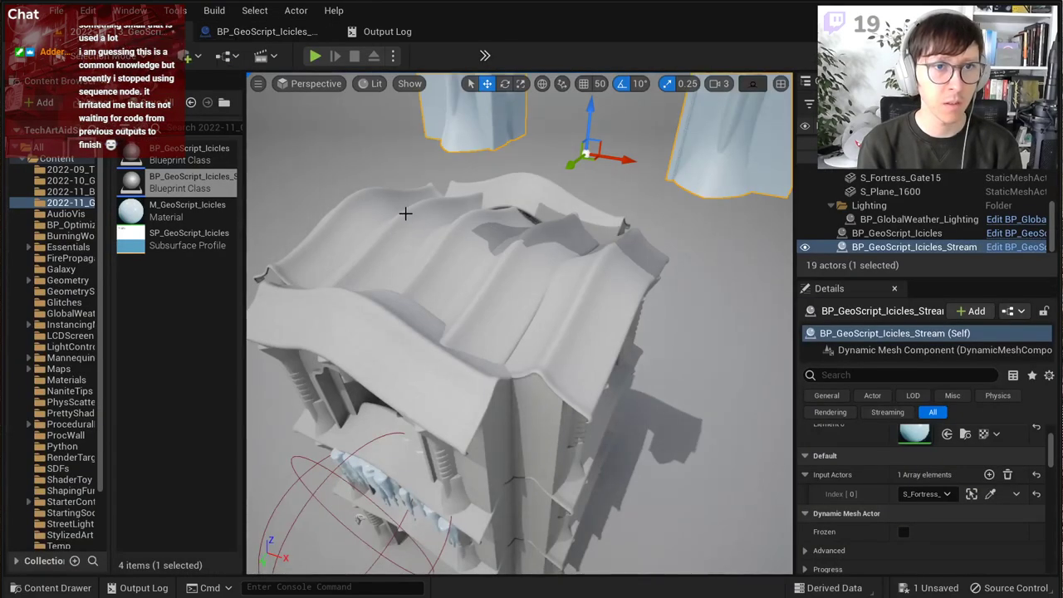
key("f")
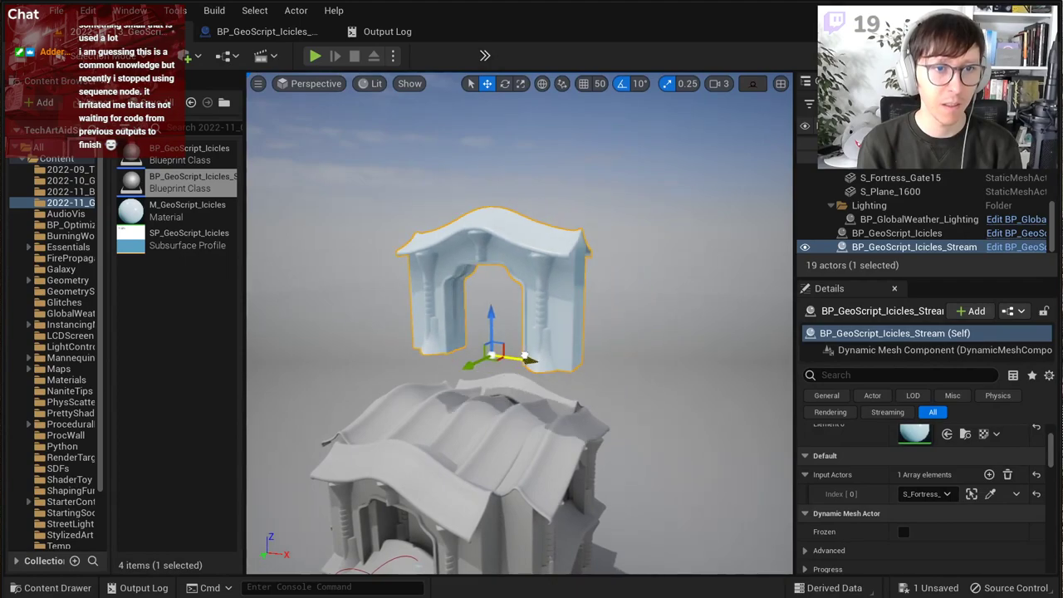
left_click_drag(524, 358, 492, 354)
right_click_drag(492, 355, 508, 377)
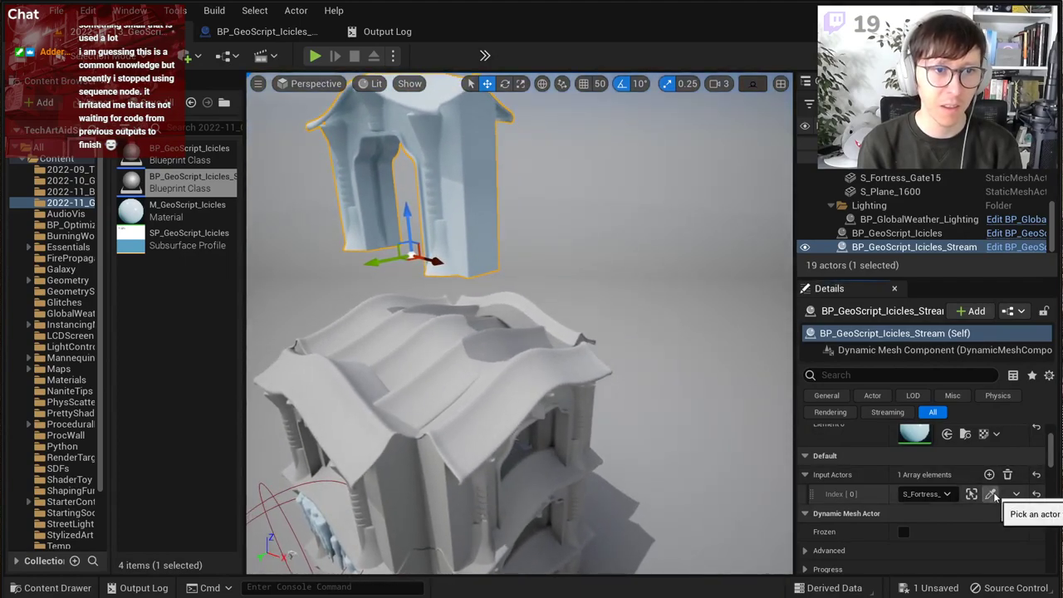
left_click(990, 494)
right_click_drag(484, 327, 551, 268)
mouse_move(557, 291)
left_mouse_down()
mouse_move(603, 317)
mouse_move(603, 329)
mouse_move(542, 301)
left_mouse_up()
right_click_drag(522, 287, 517, 275)
left_click_drag(522, 280, 499, 258)
right_click_drag(498, 259, 467, 258)
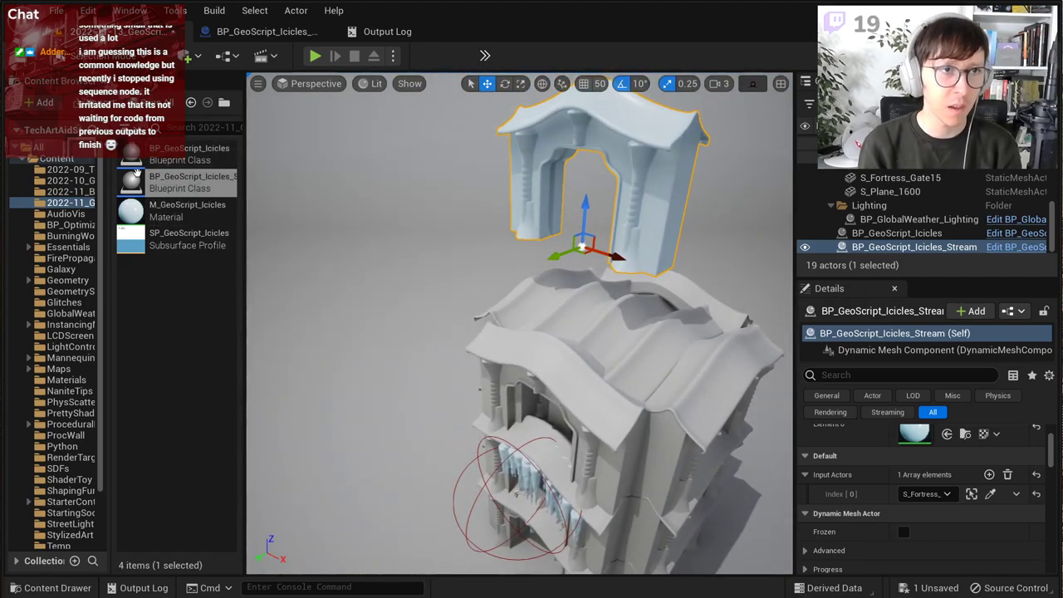
Step: Search the whole Content folder for "sphere" and place the TAA_Basic_ShaderTestSphere static mesh in the level beside the fortress roof
left_click(56, 159)
type("sphe")
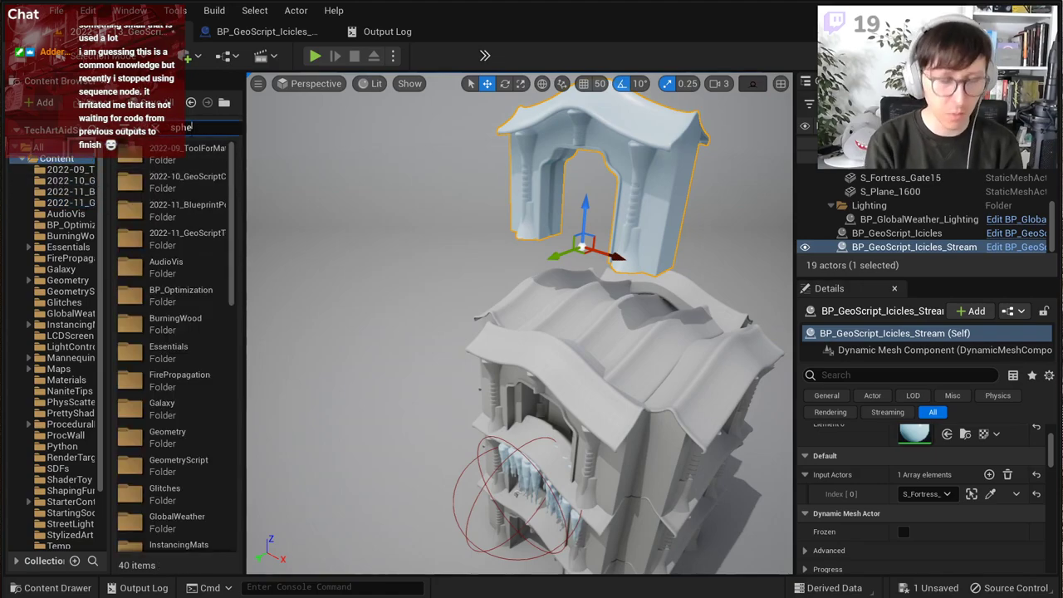
type("re")
left_click_drag(223, 234, 380, 176)
left_click_drag(363, 251, 463, 303)
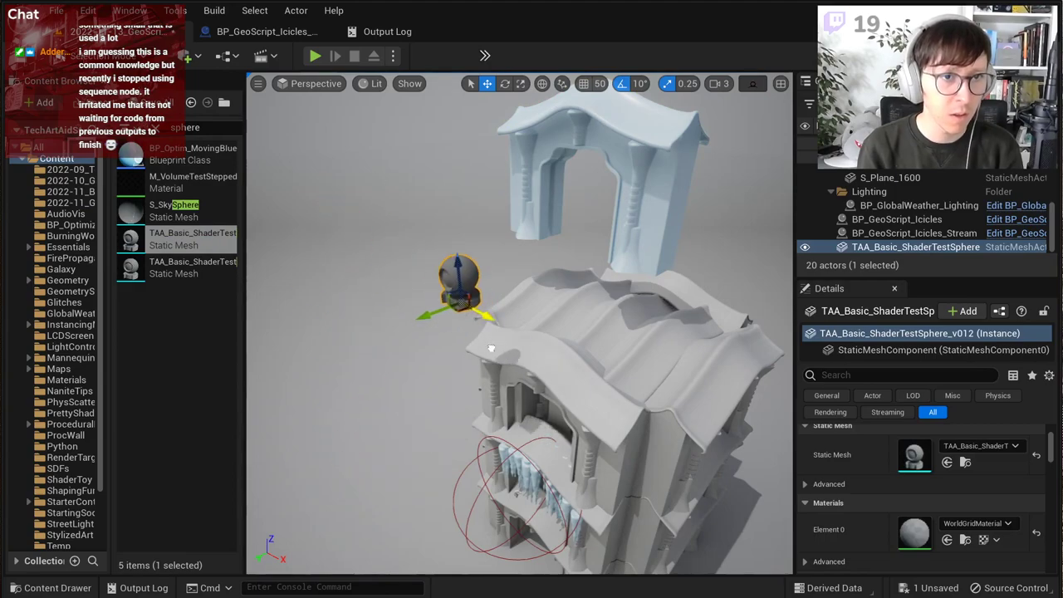
Step: Pick the shader test sphere as BP_GeoScript_Icicles_Stream's Input Actors element and move the stream actor closer to the sphere
left_click(529, 190)
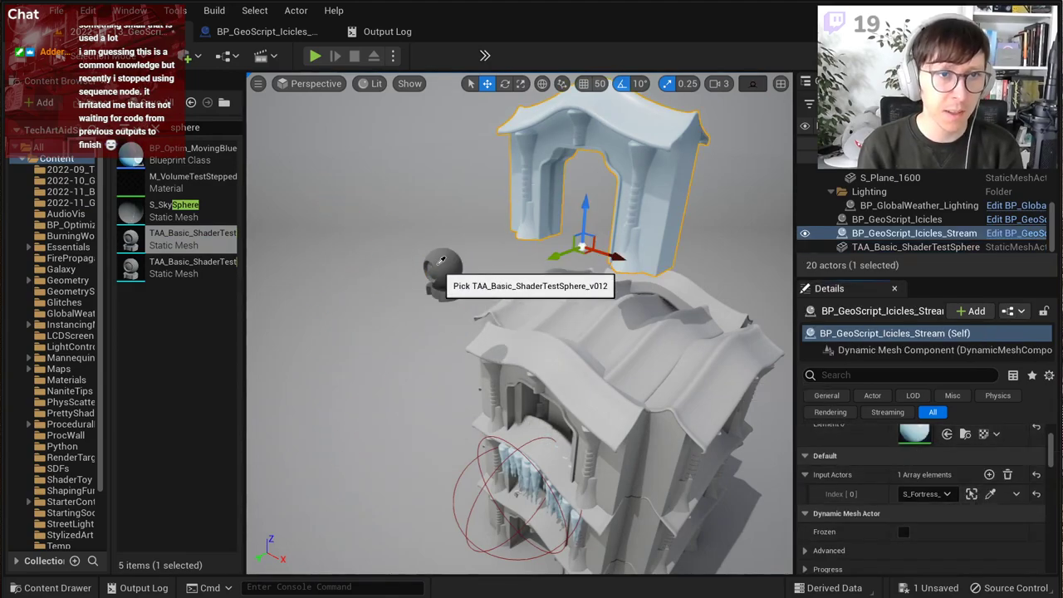
left_click(441, 266)
key("w")
right_click_drag(574, 268, 575, 268)
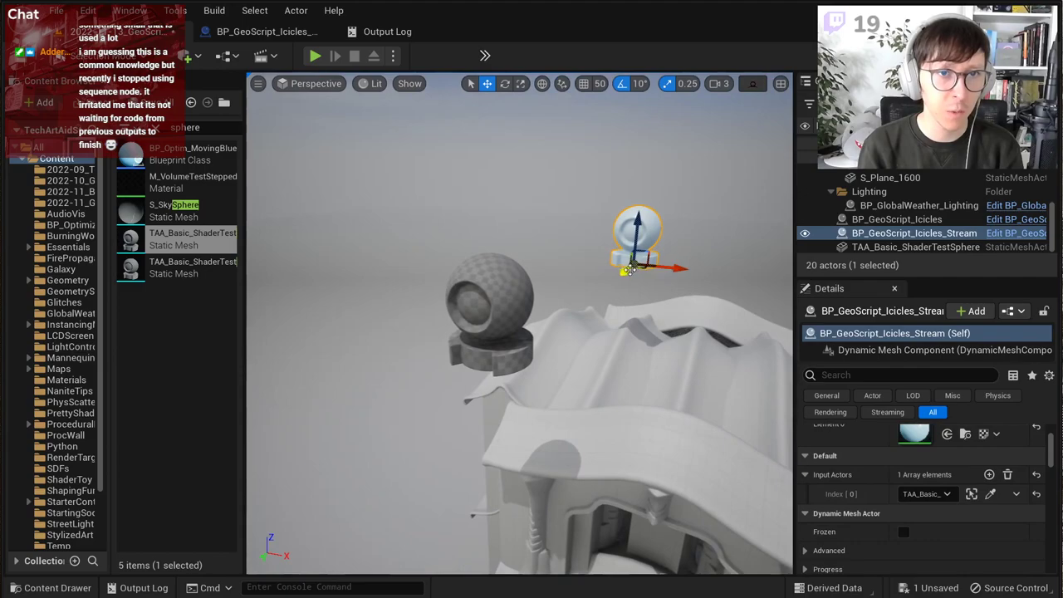
left_click_drag(625, 272, 573, 310)
Step: Rotate the shader test sphere actor about 60 degrees around its vertical axis and compare it with the generated mesh
left_click(496, 313)
key("e")
left_click_drag(486, 383, 551, 365)
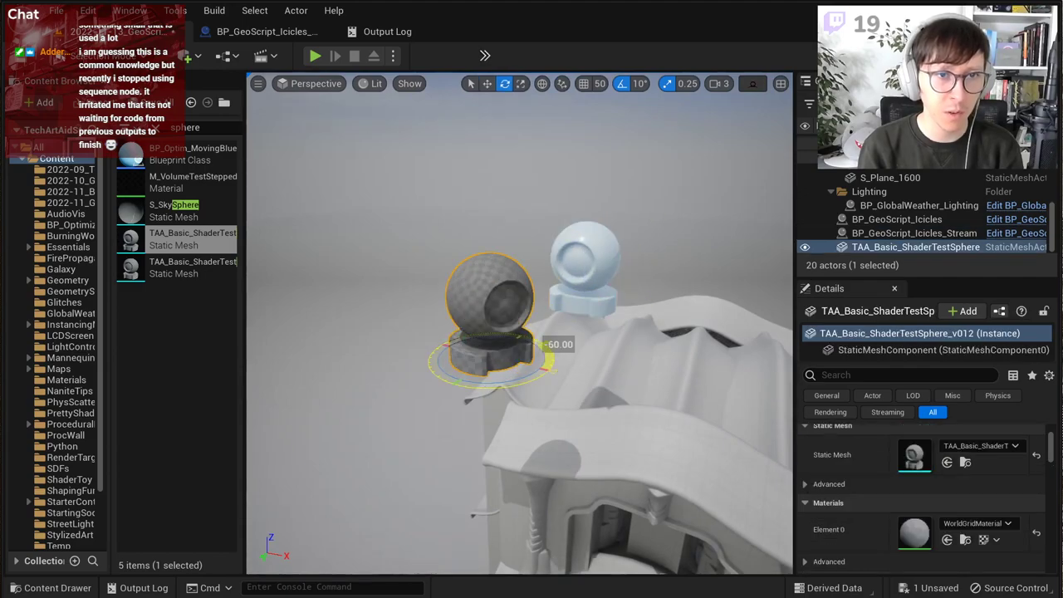
right_click_drag(491, 347, 499, 328)
key("d")
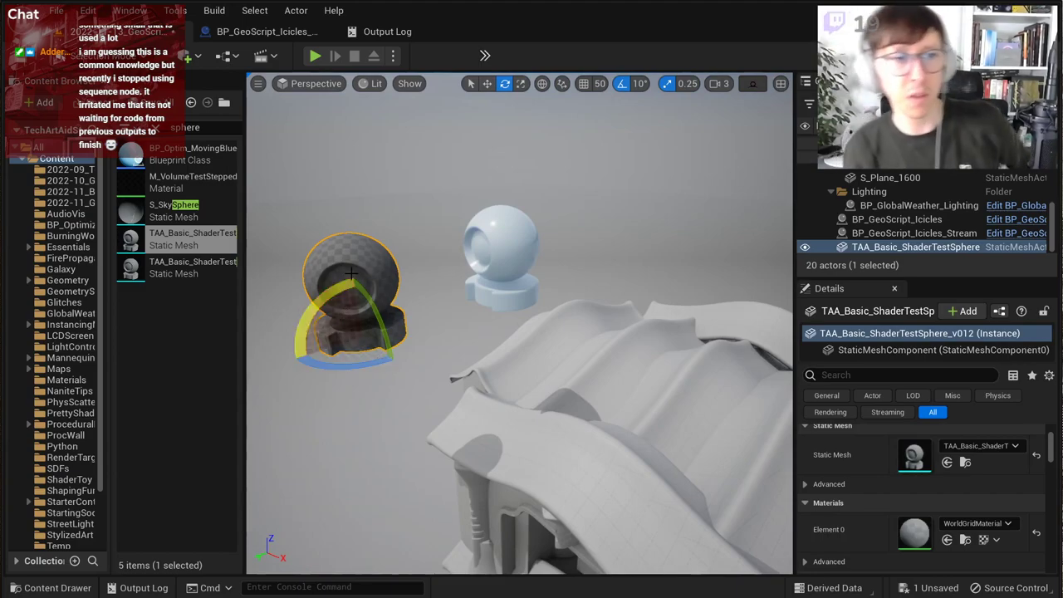
key("w")
right_click_drag(543, 266, 543, 266)
Step: Return to the blueprint's Process graph and examine the Copy Mesh from Static Mesh node and its connections
left_click(274, 32)
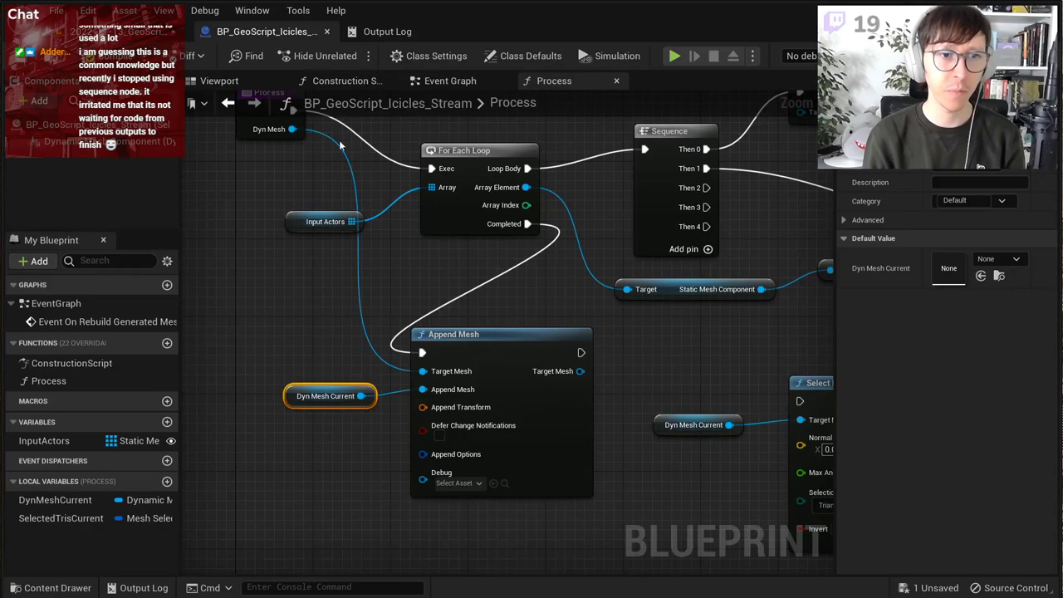
scroll(614, 330, "down", 3)
right_click_drag(624, 325, 455, 399)
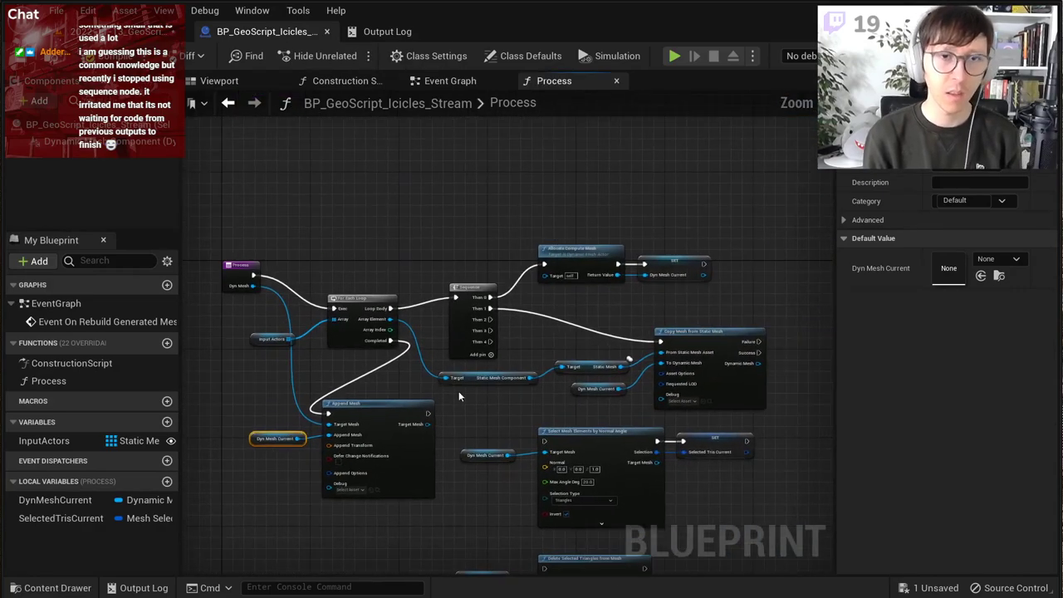
scroll(596, 377, "up", 2)
right_click_drag(700, 342, 580, 355)
scroll(581, 359, "up", 1)
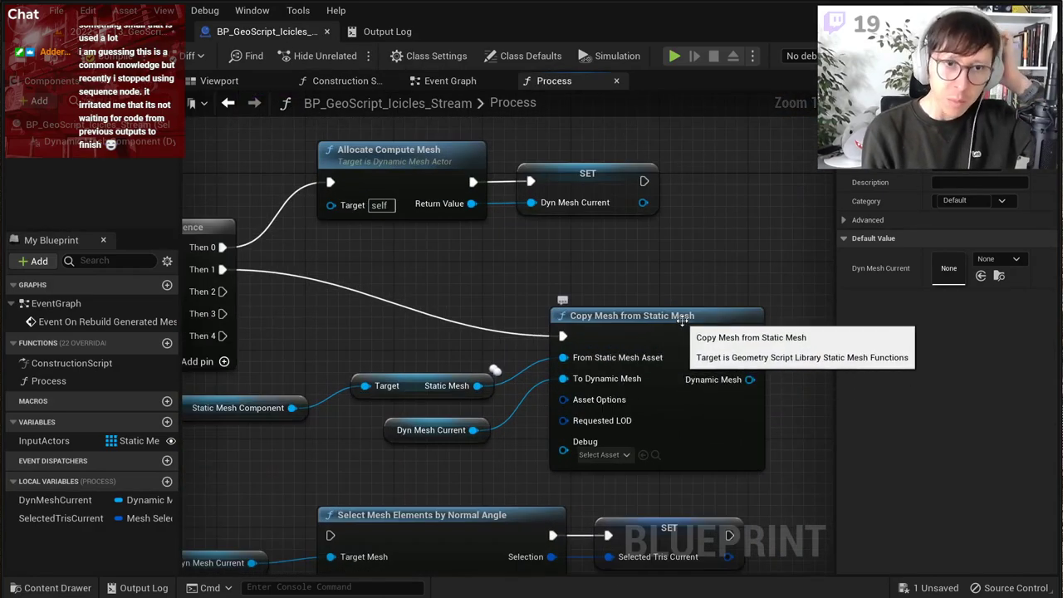
Step: Split the Asset Options struct pin on Copy Mesh from Static Mesh to view its options, and undo the split
right_click(614, 399)
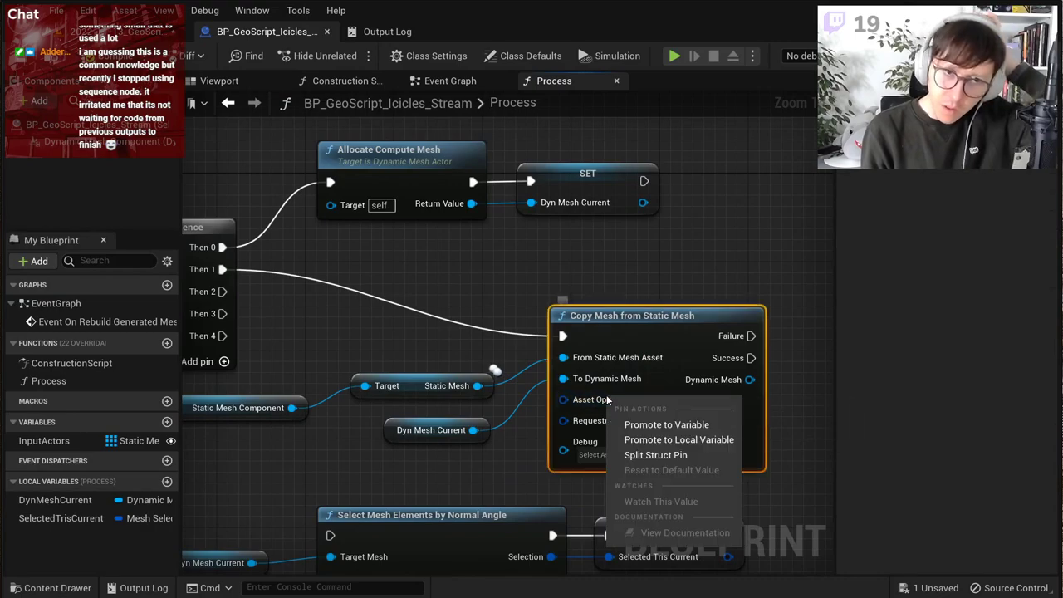
left_click(657, 449)
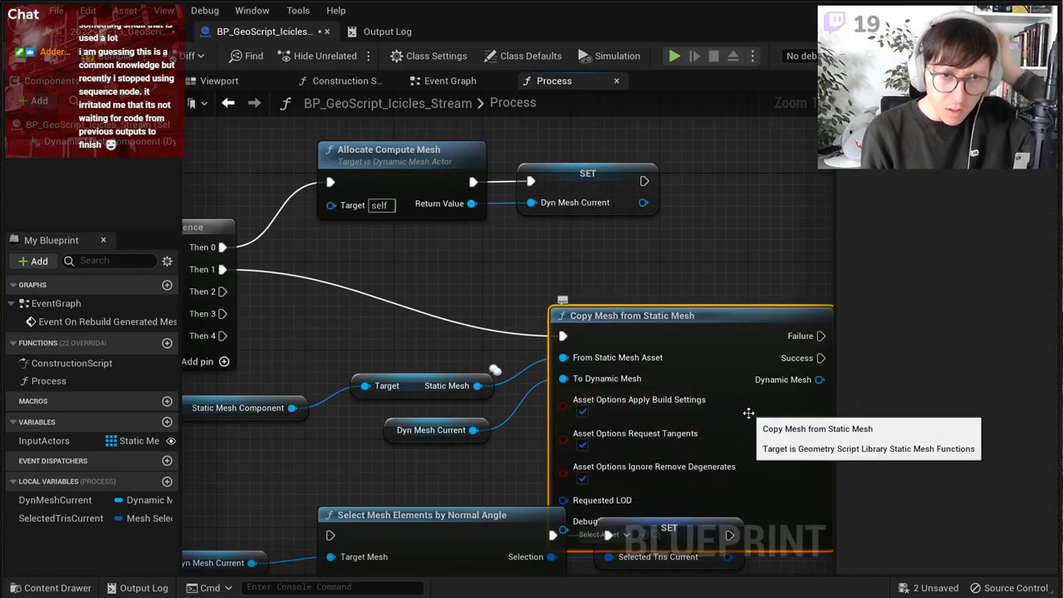
right_click_drag(747, 413, 741, 332)
key("ctrl+z")
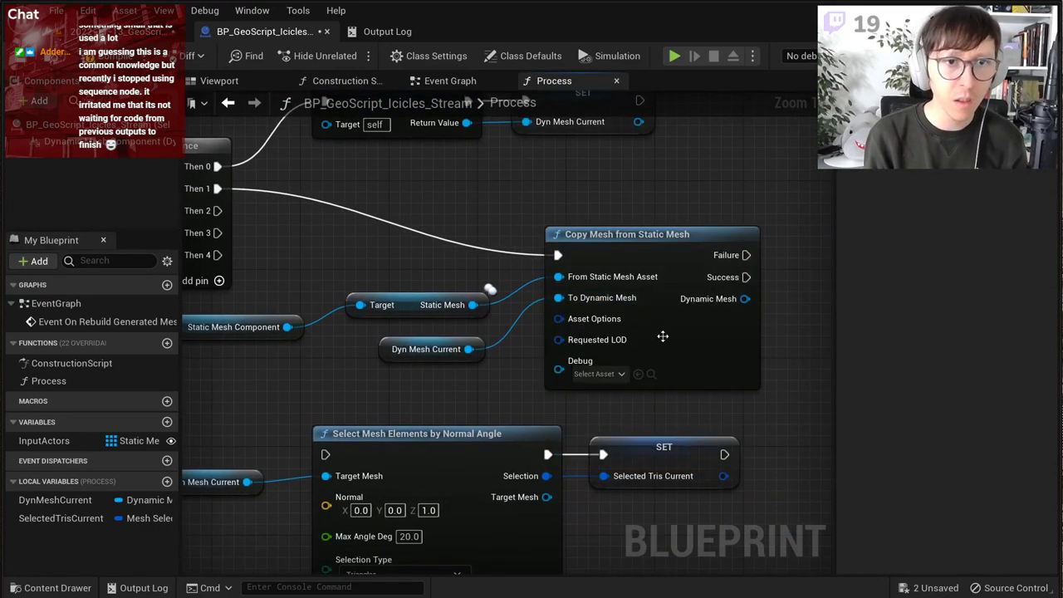
Step: Spread out the Process graph by moving the Sequence branch and Append Mesh away from For Each Loop, and reposition DynMeshCurrent and the loop node
scroll(634, 312, "down", 2)
right_click_drag(591, 287, 642, 354)
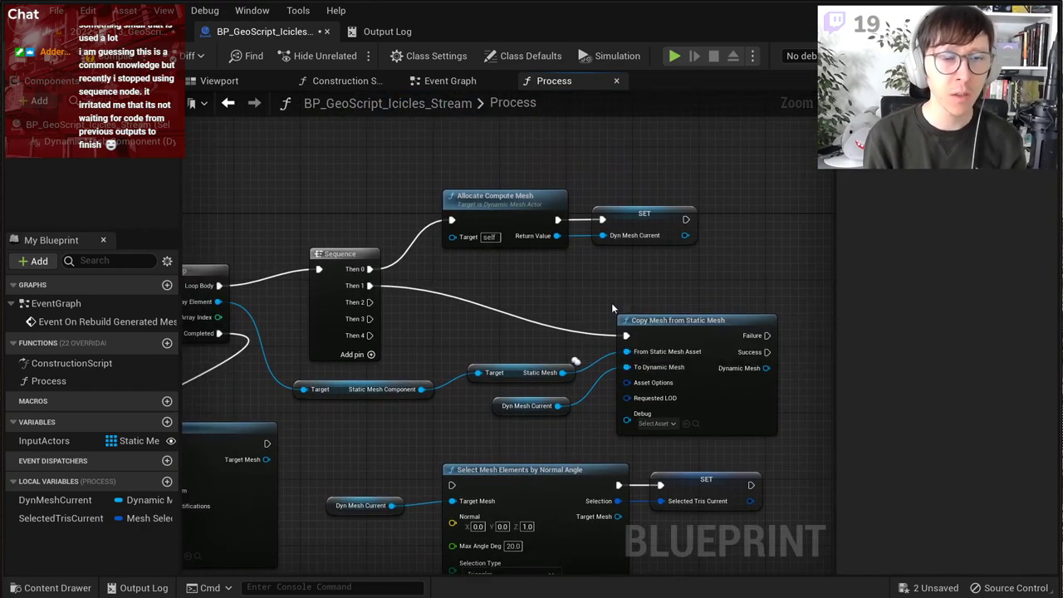
right_click_drag(507, 324, 630, 267)
right_click_drag(541, 333, 711, 262)
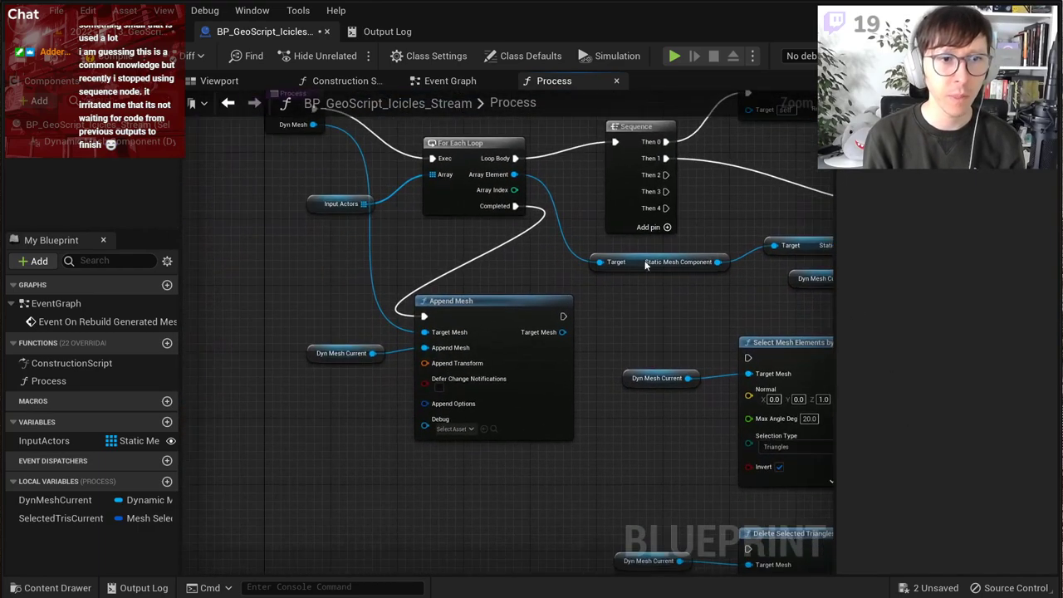
right_click_drag(476, 332, 596, 355)
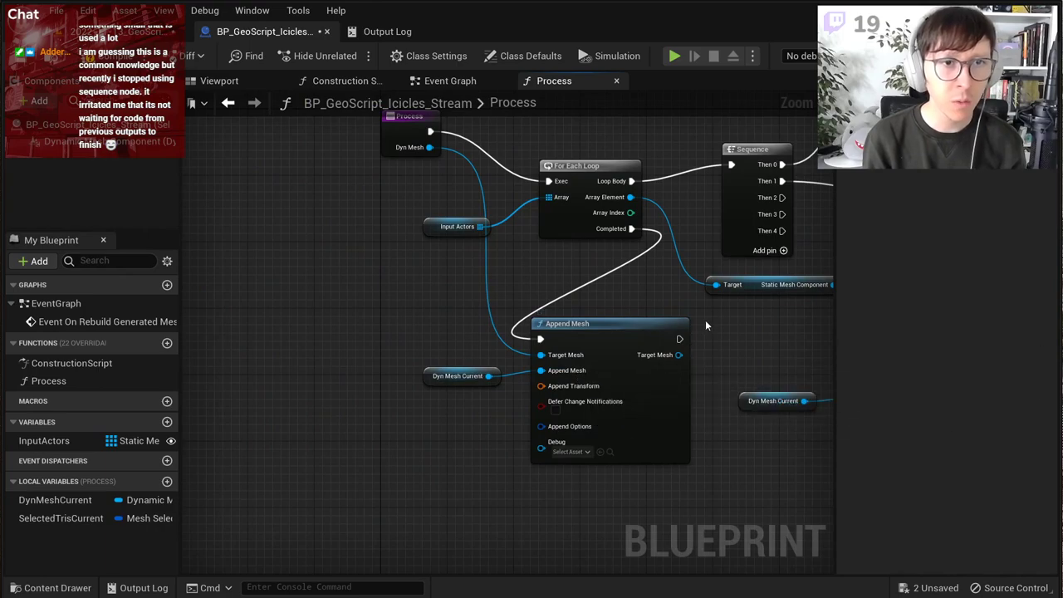
scroll(706, 323, "down", 6)
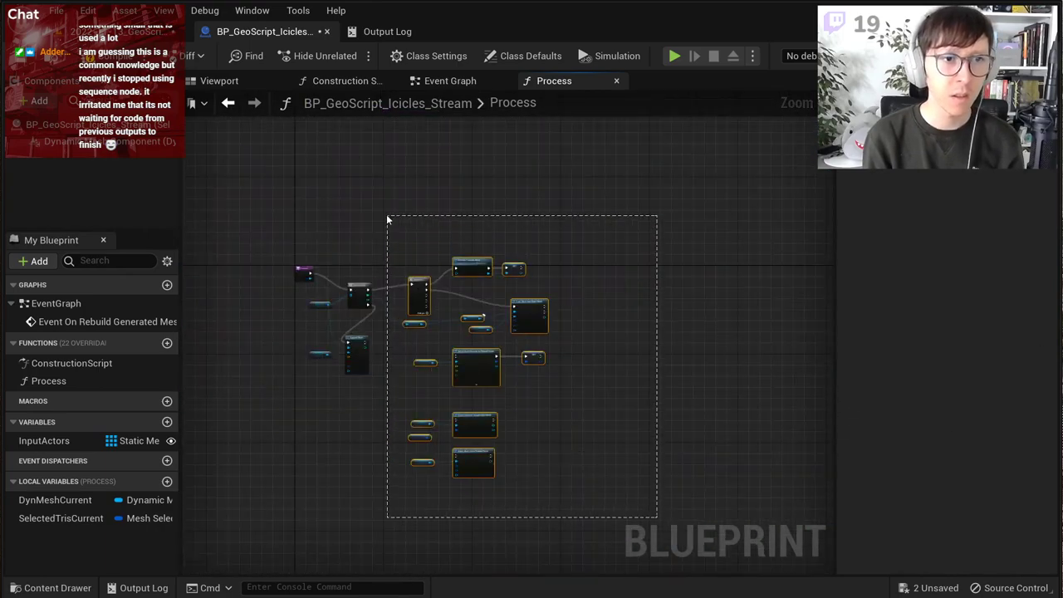
left_click_drag(387, 219, 385, 218)
scroll(363, 327, "up", 3)
left_click_drag(421, 448, 633, 408, "shift")
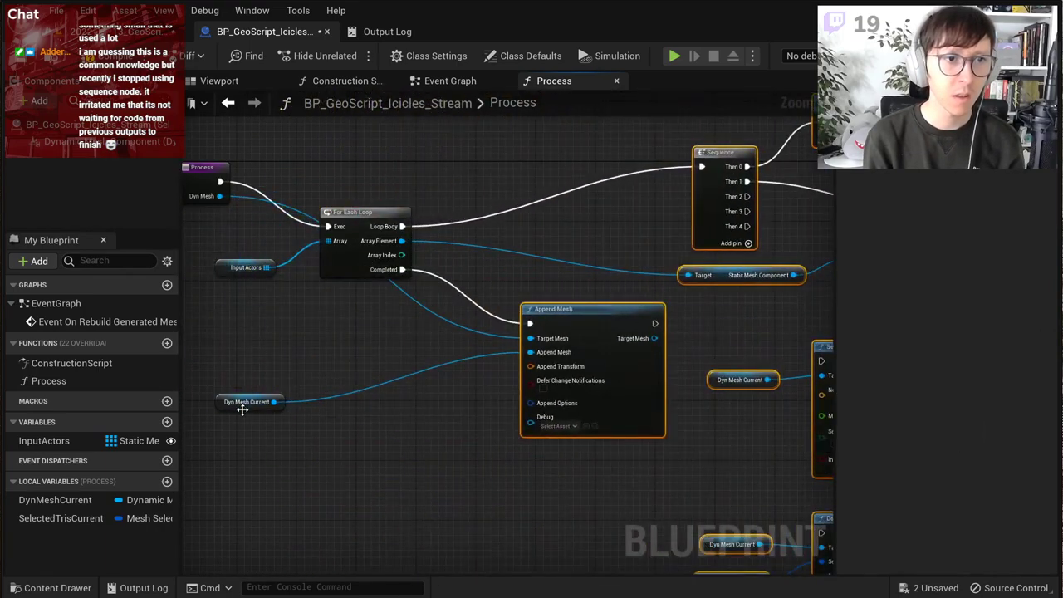
left_click_drag(243, 409, 418, 416)
left_click_drag(352, 216, 343, 262)
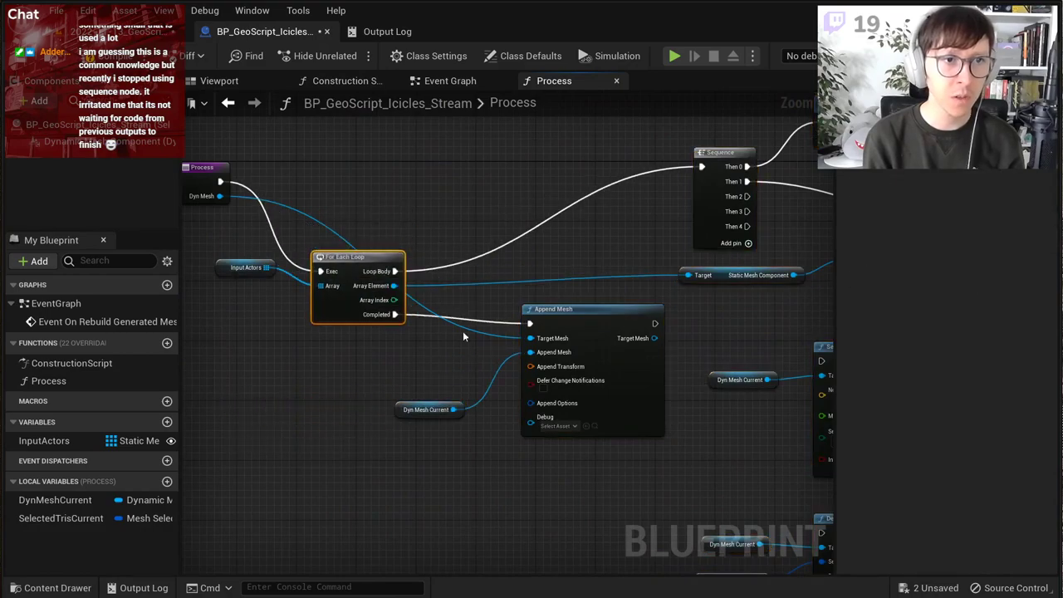
Step: Move the Static Mesh Component and Static Mesh getter nodes next to For Each Loop's Array Element output
right_click_drag(463, 336, 285, 294)
scroll(314, 290, "down", 6)
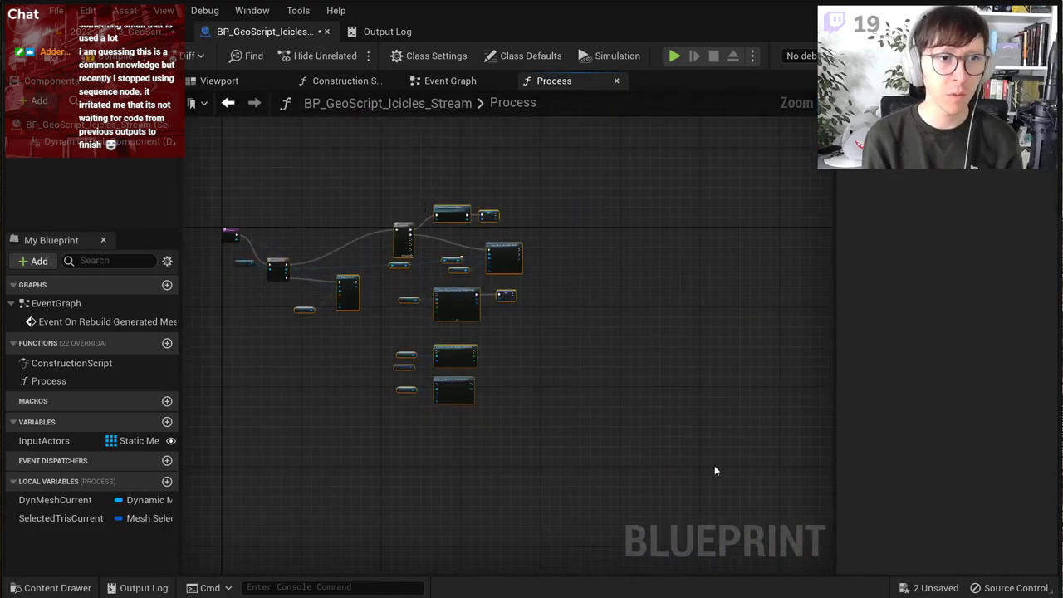
scroll(271, 223, "up", 5)
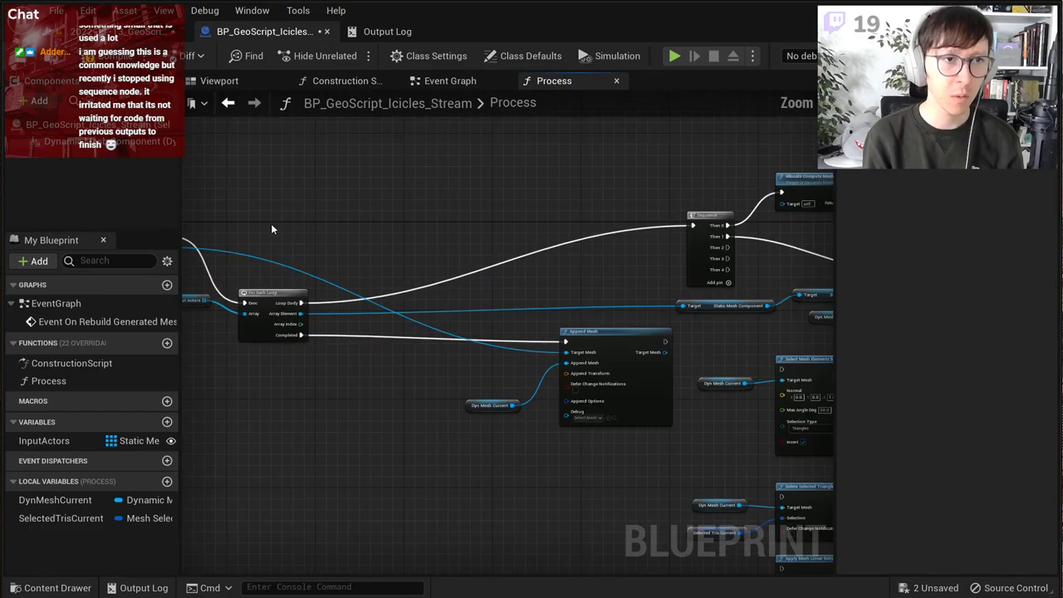
right_click_drag(561, 279, 559, 279)
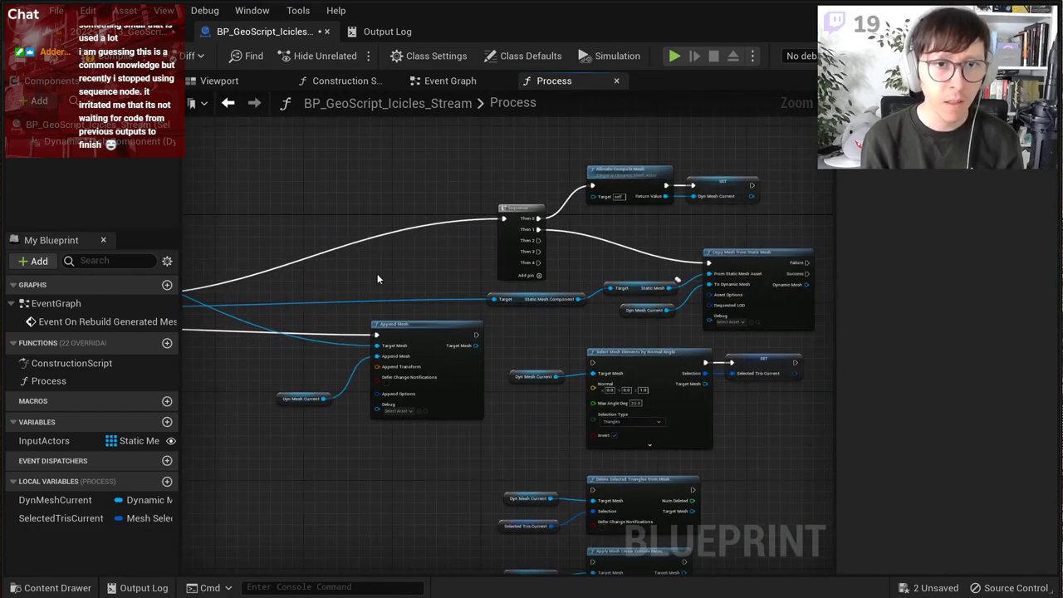
right_click_drag(325, 294, 565, 264)
scroll(400, 268, "up", 3)
left_click_drag(323, 279, 324, 281)
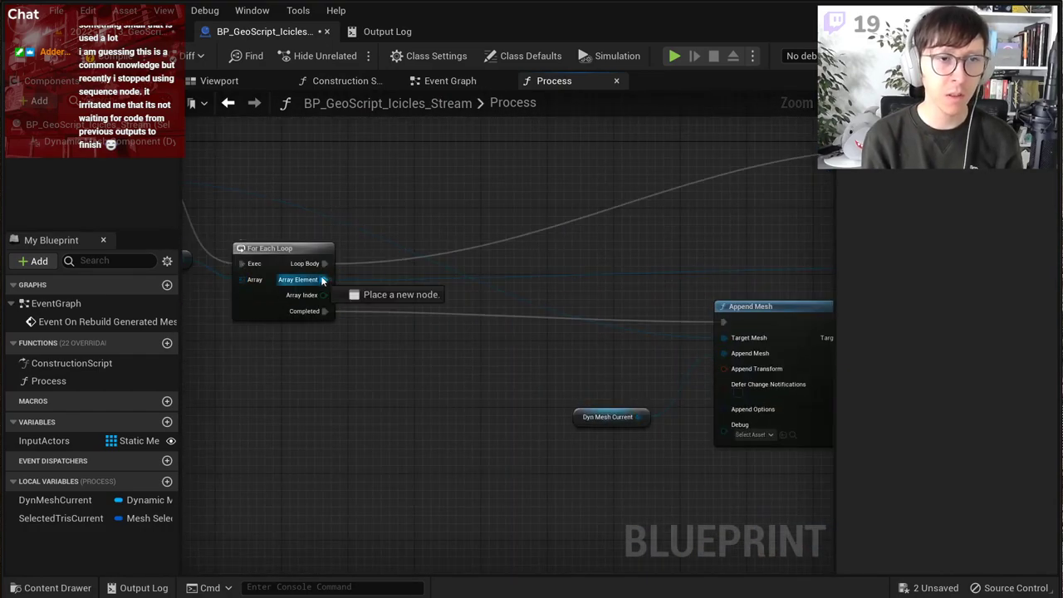
right_click_drag(607, 253, 358, 230)
left_click_drag(742, 260, 742, 261)
right_click_drag(735, 249, 599, 238)
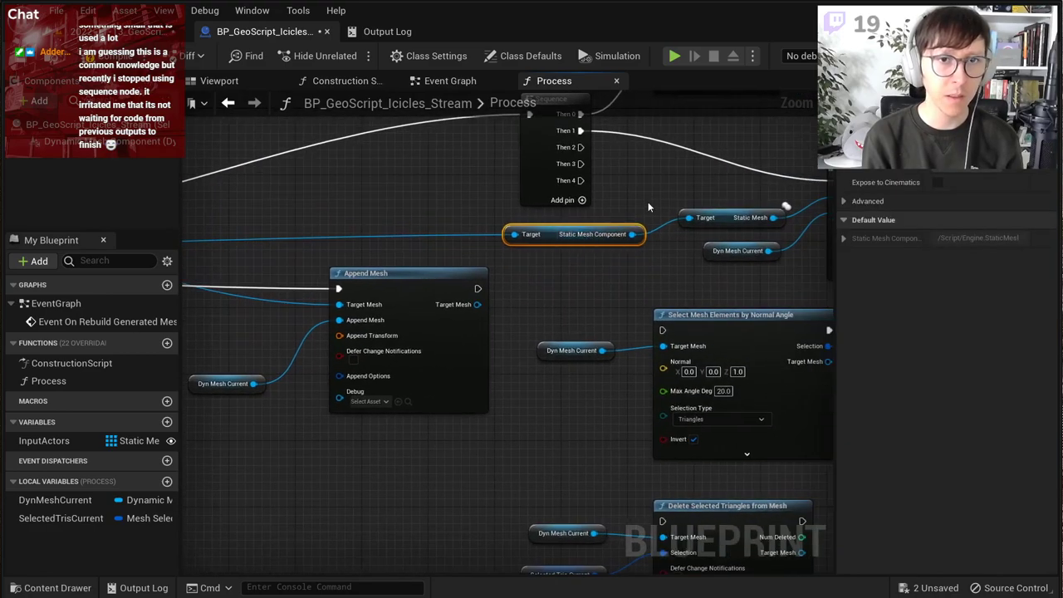
left_click_drag(647, 203, 428, 229, "shift")
right_click_drag(367, 203, 532, 233)
left_click_drag(719, 266, 220, 291)
right_click_drag(367, 277, 555, 263)
scroll(540, 275, "down", 4)
right_click_drag(802, 178, 673, 179)
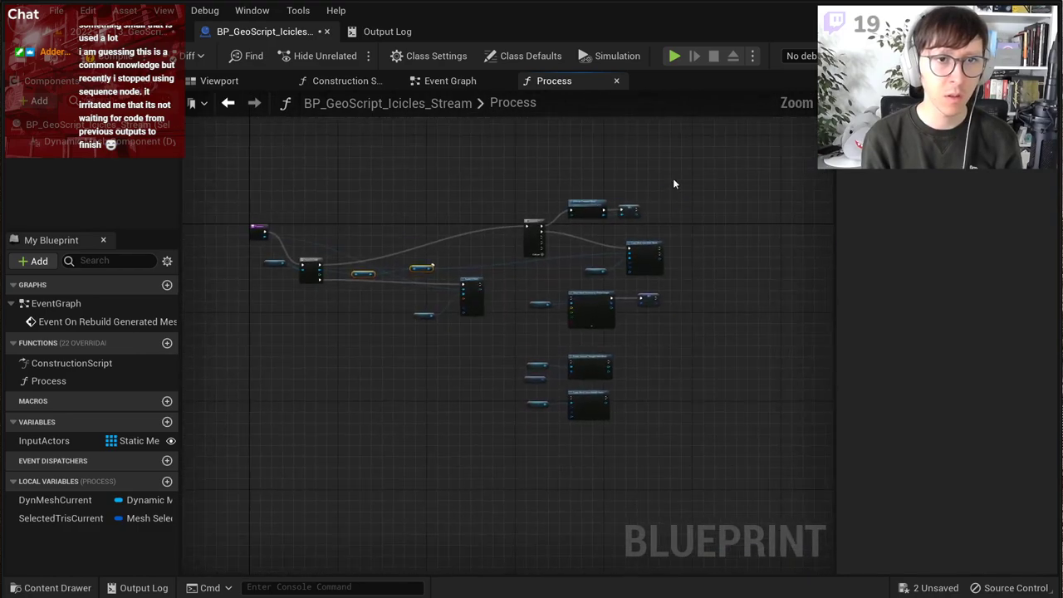
Step: Add a Get World Transform node fed by the Static Mesh Component output
scroll(407, 309, "up", 5)
left_click_drag(455, 369, 562, 318, "shift")
left_click(456, 306)
left_click_drag(387, 215, 352, 348)
type("get")
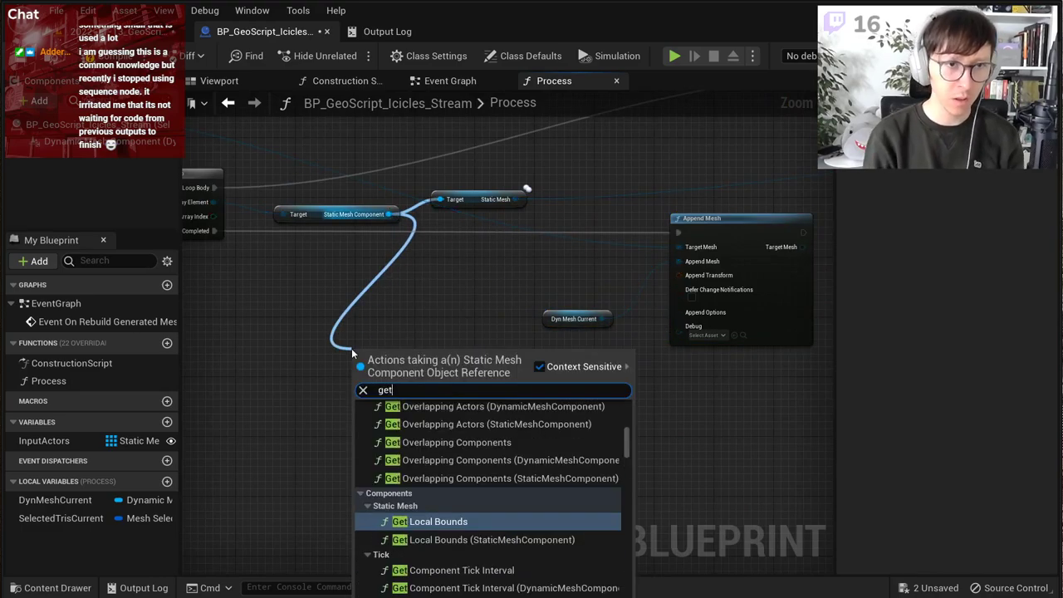
type(" world trans")
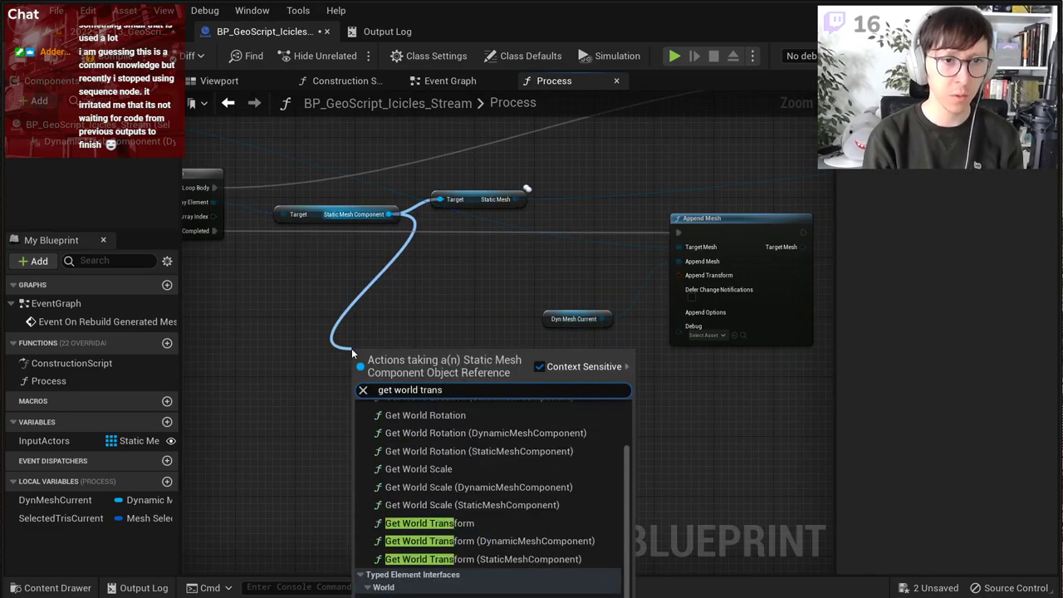
left_click(471, 525)
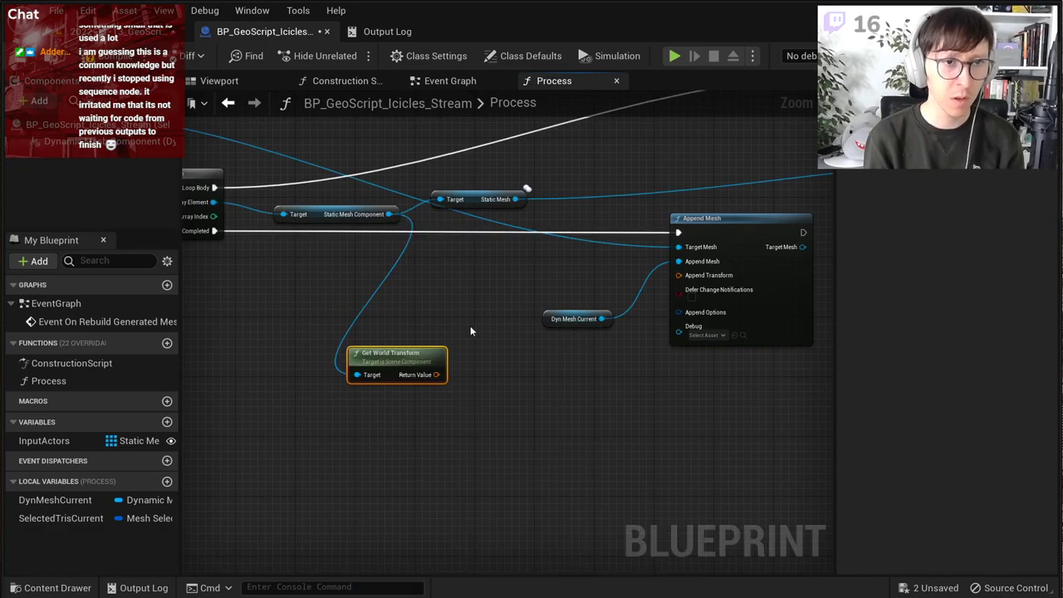
Step: Place a Dynamic Mesh Component reference in the graph below the Get World Transform node
scroll(470, 330, "up", 2)
right_click_drag(513, 396, 402, 461)
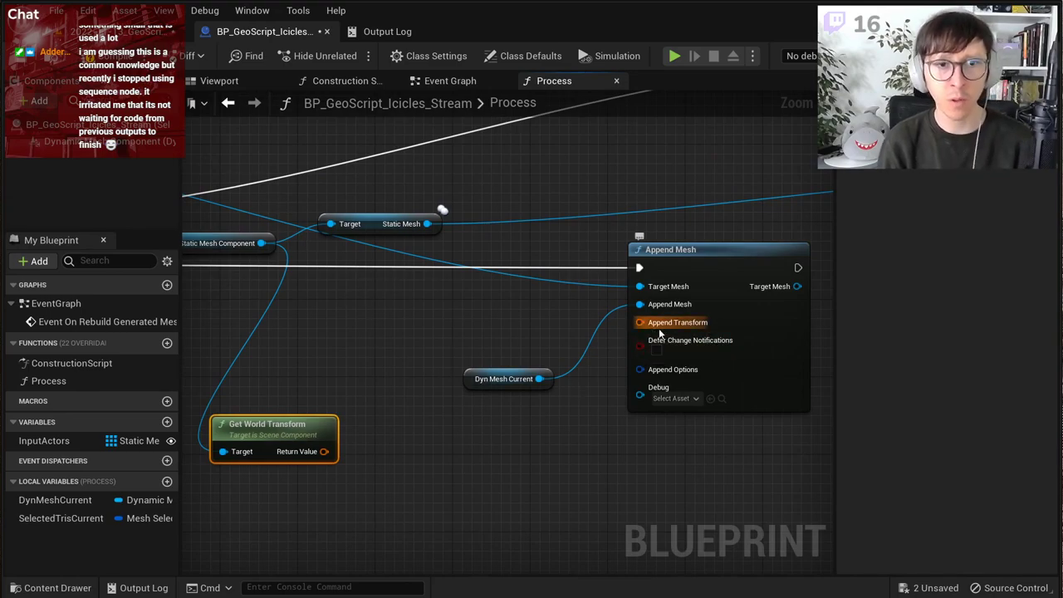
right_click_drag(384, 350, 474, 360)
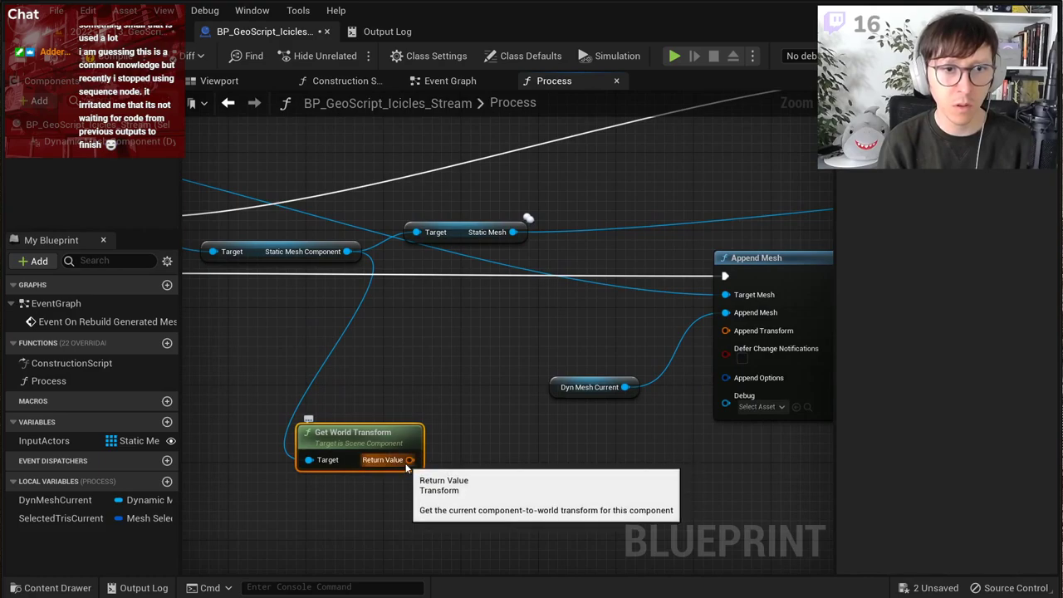
right_click_drag(390, 377, 529, 355)
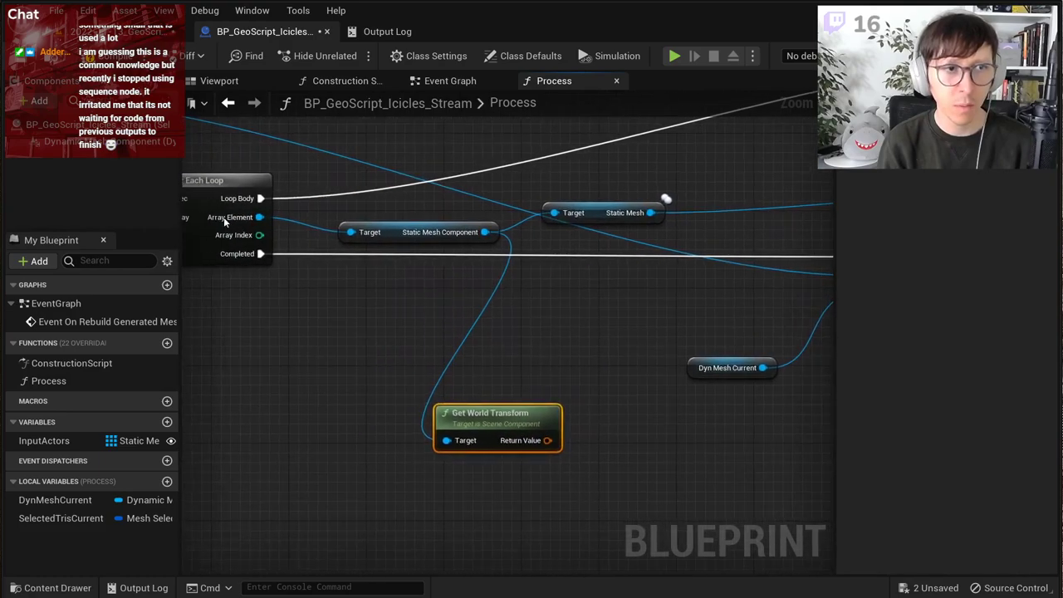
right_click_drag(394, 245, 526, 236)
scroll(520, 249, "down", 2)
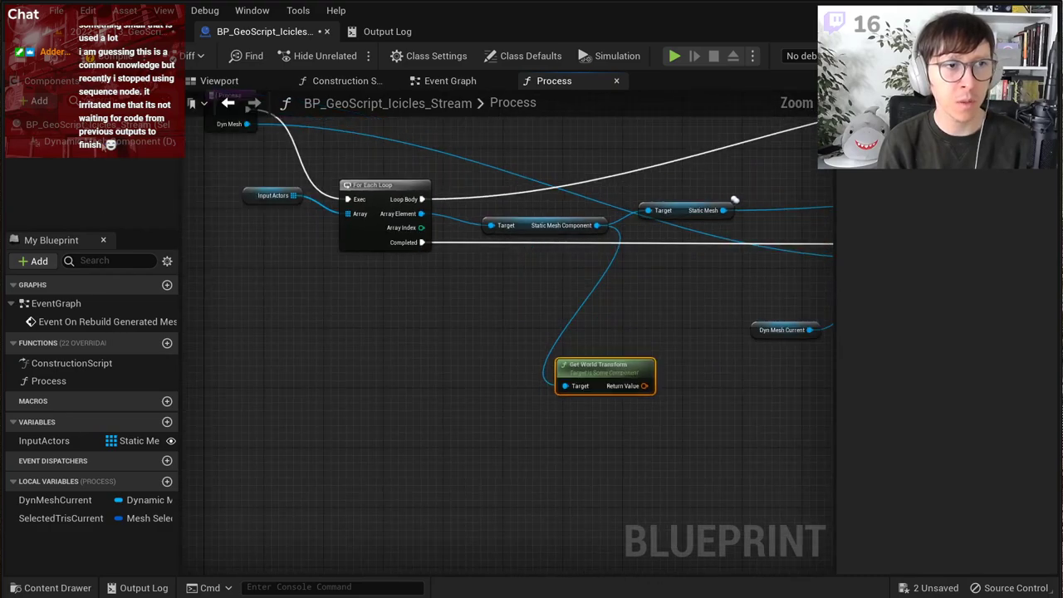
left_click(139, 155)
left_click_drag(490, 390, 446, 441)
Step: Add a Get World Transform node fed by the Dynamic Mesh Component reference and position it beneath the first one
left_click_drag(526, 442, 609, 431)
type("get rt")
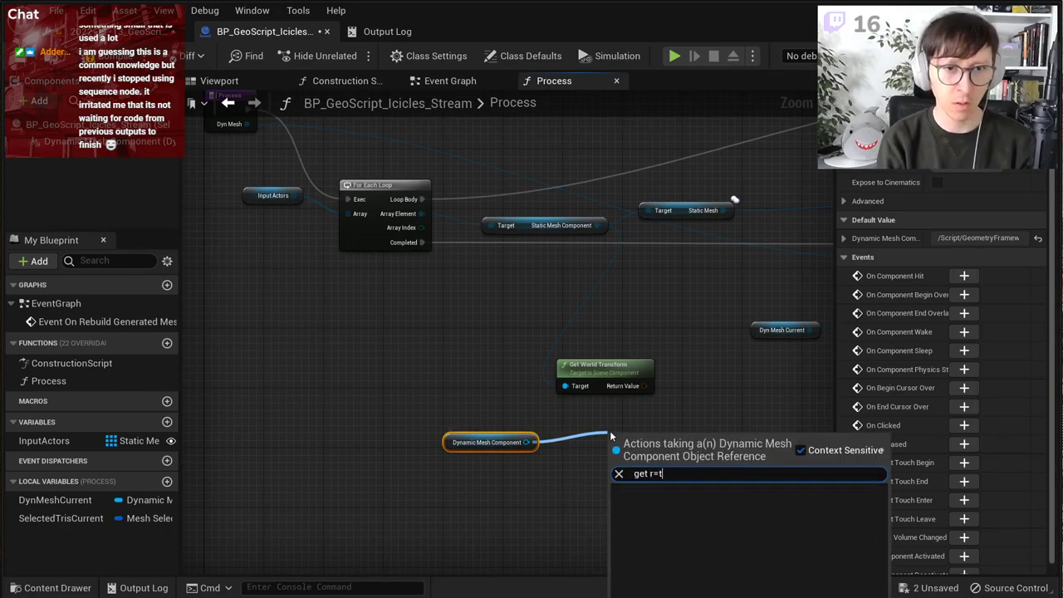
key("BackSpace")
key("BackSpace")
type("transformn")
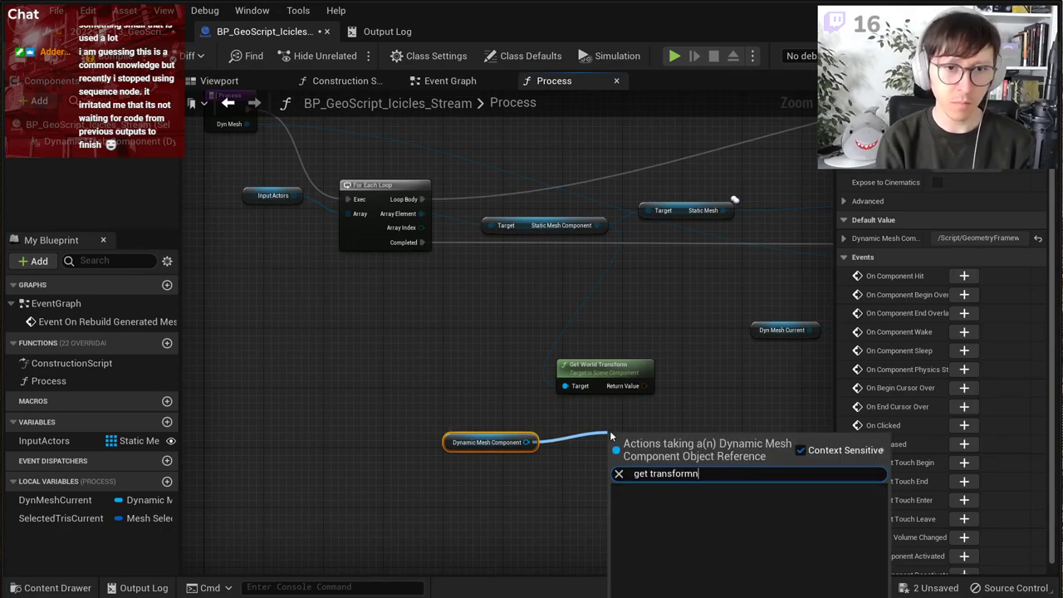
key("BackSpace")
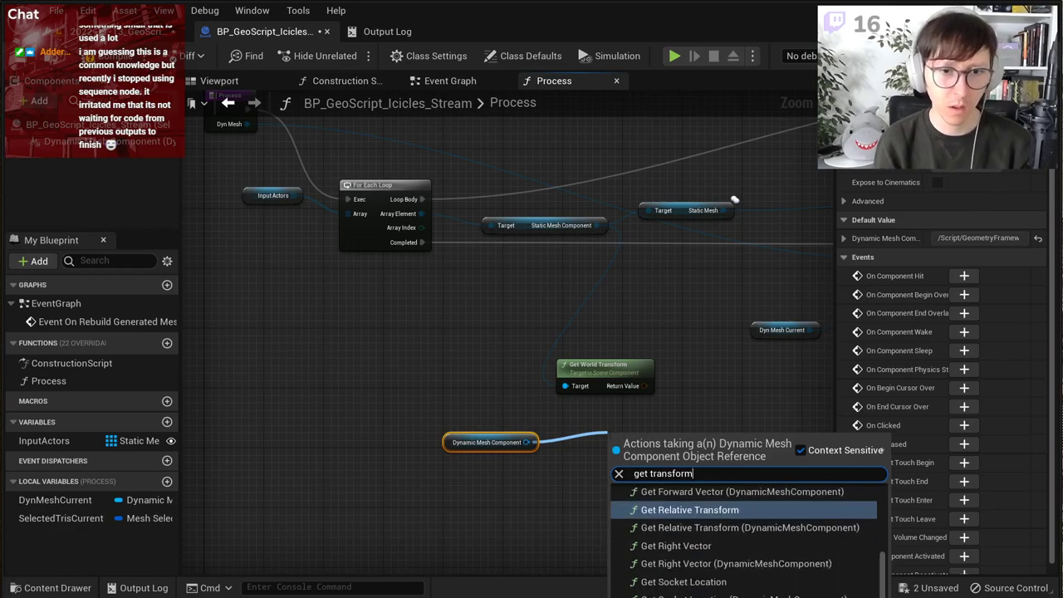
key("ctrl+BackSpace")
type("world tr")
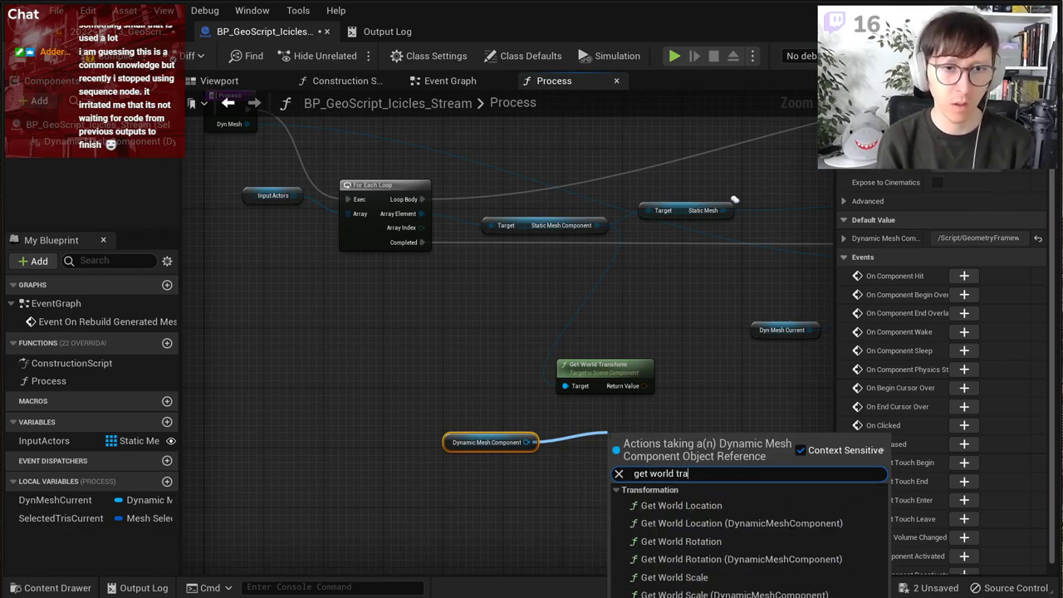
key("Return")
scroll(682, 463, "up", 2)
left_click_drag(674, 435, 646, 426)
left_click(688, 400)
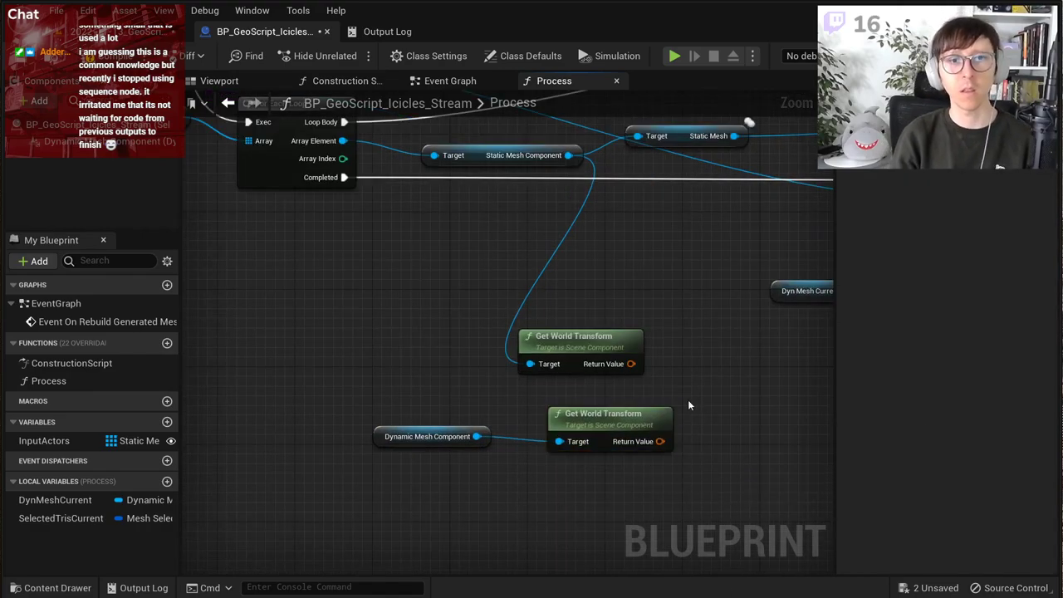
Step: Add an Invert Transform node to the Dynamic Mesh Component's world transform output
right_click_drag(688, 406, 483, 455)
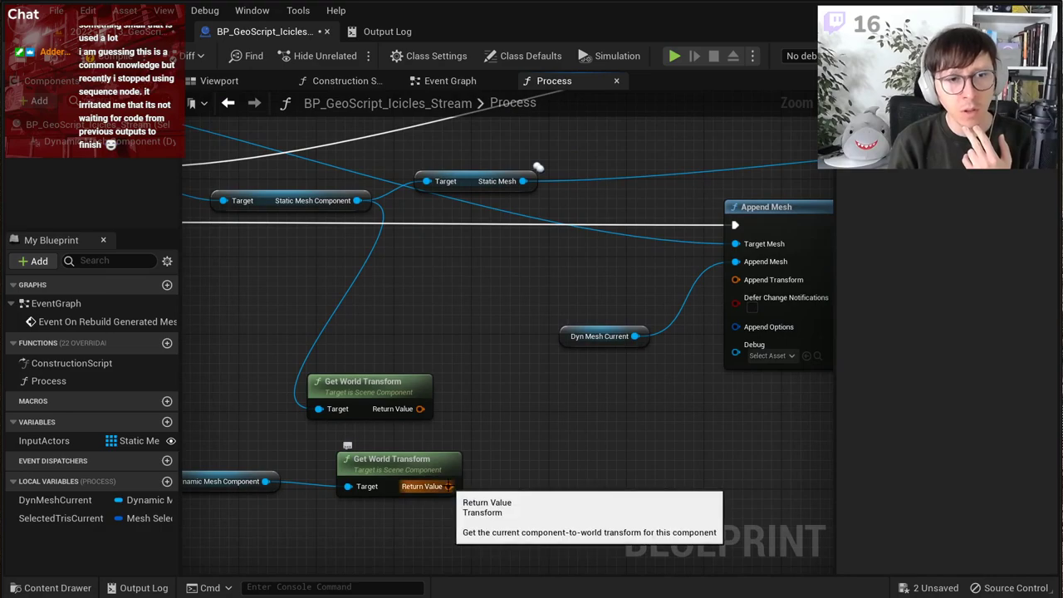
left_click_drag(448, 486, 510, 468)
type("inve")
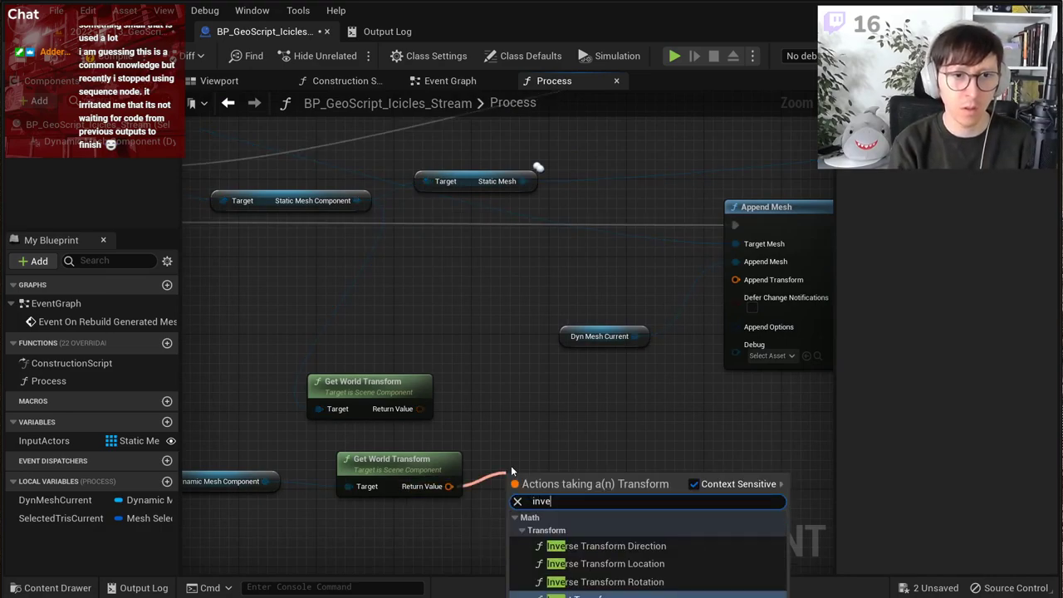
key("Return")
Step: Add a Compose Transforms node fed by the Static Mesh Component's world transform
left_click_drag(421, 410, 557, 405)
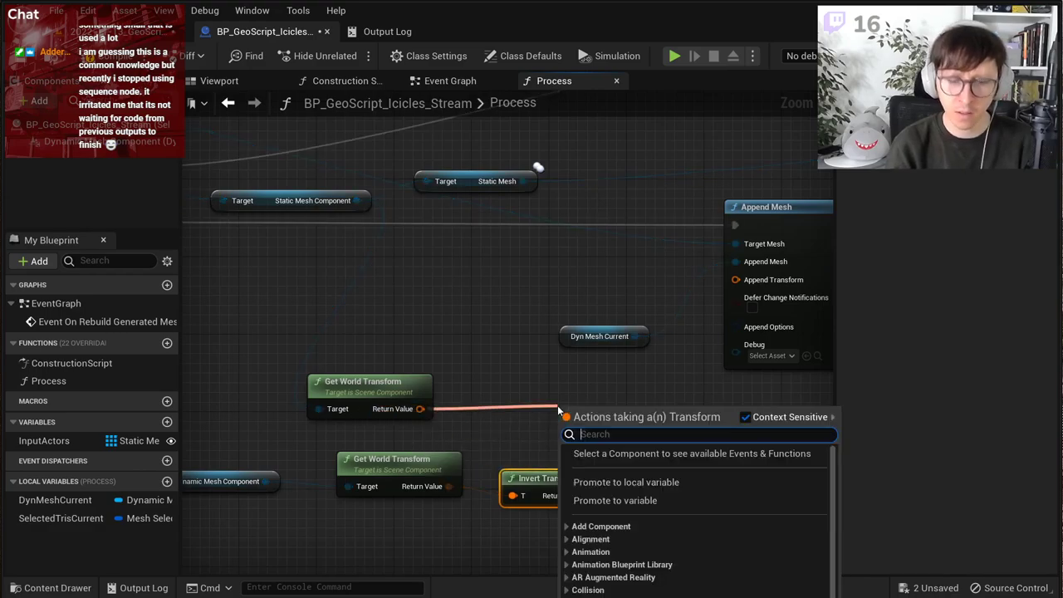
type("com")
key("BackSpace")
key("BackSpace")
key("BackSpace")
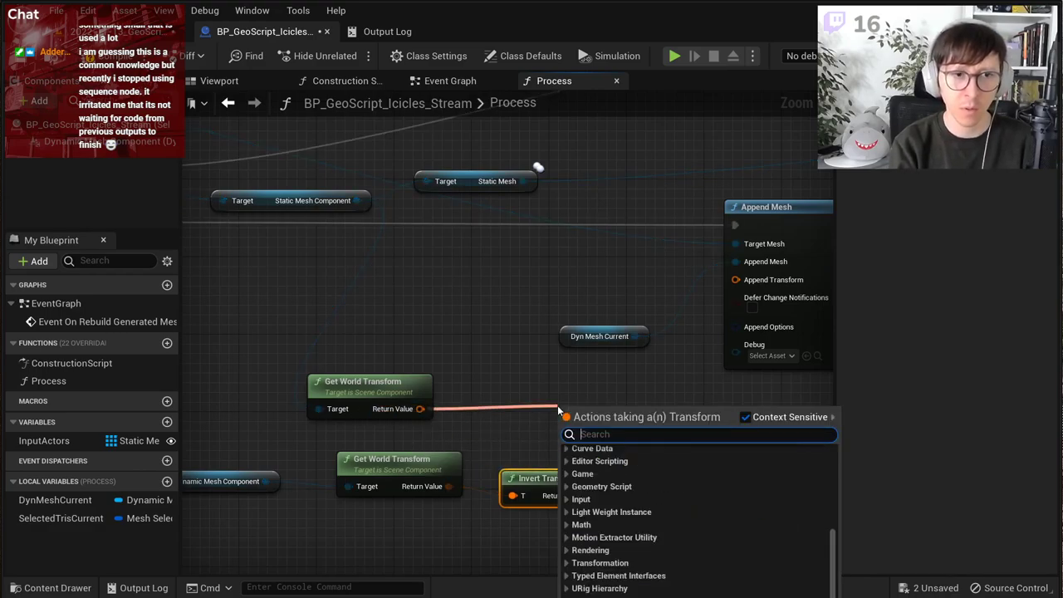
type("transfor")
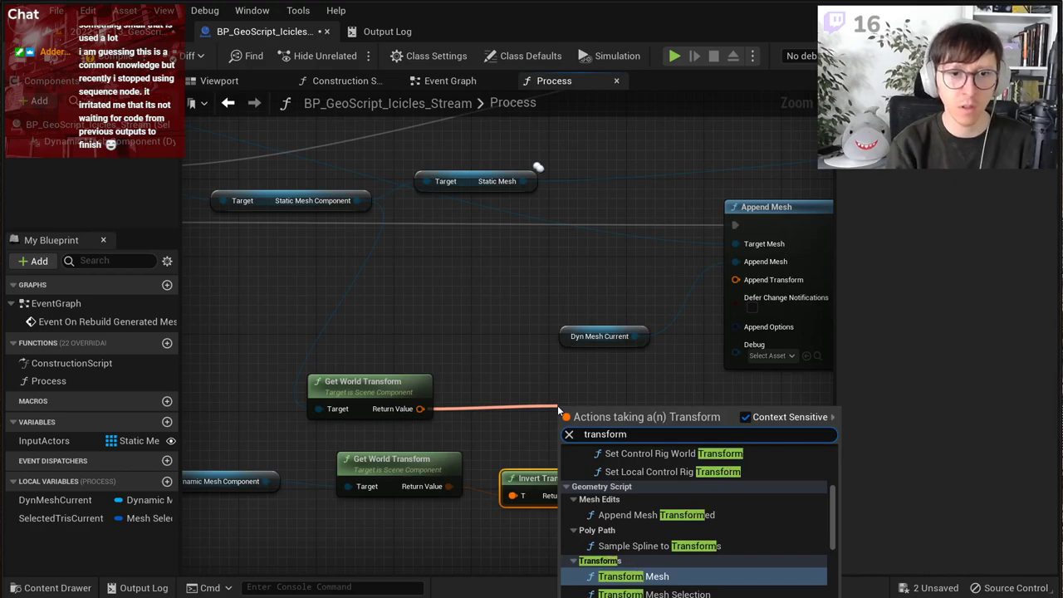
type("m")
scroll(715, 548, "down", 10)
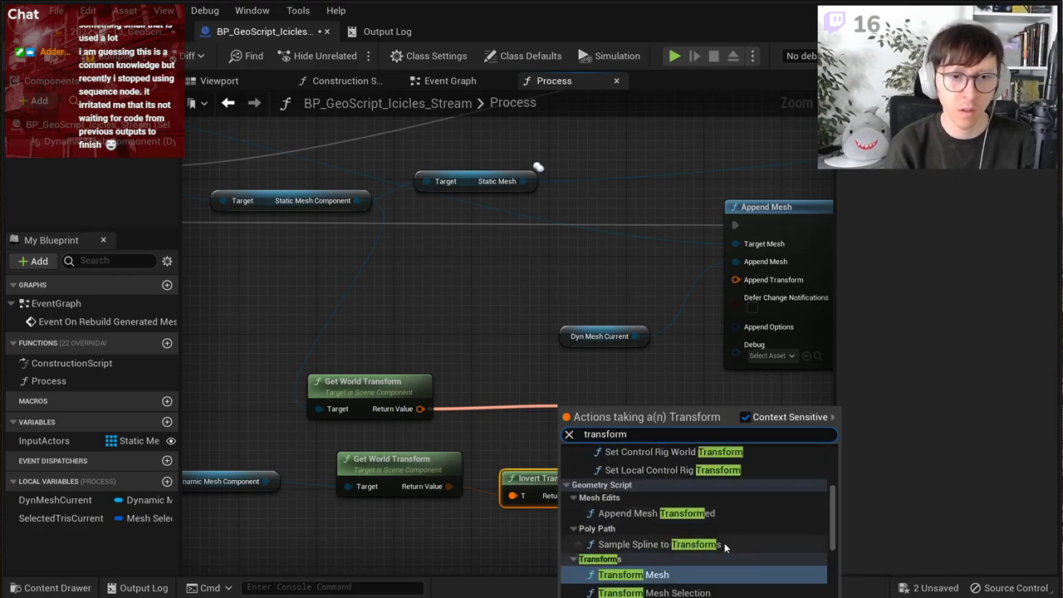
scroll(713, 581, "up", 2)
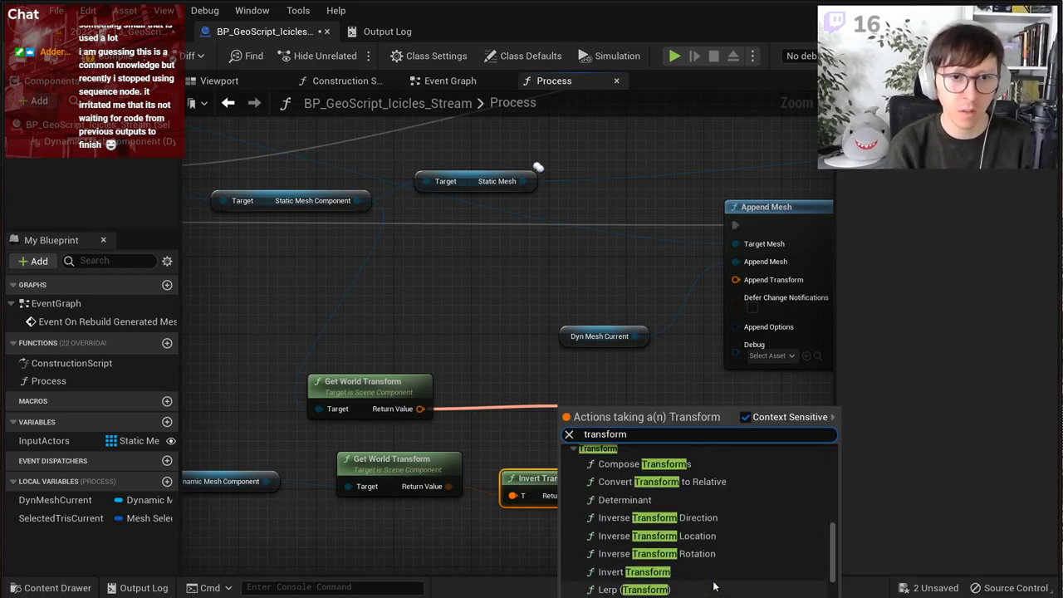
left_click(689, 485)
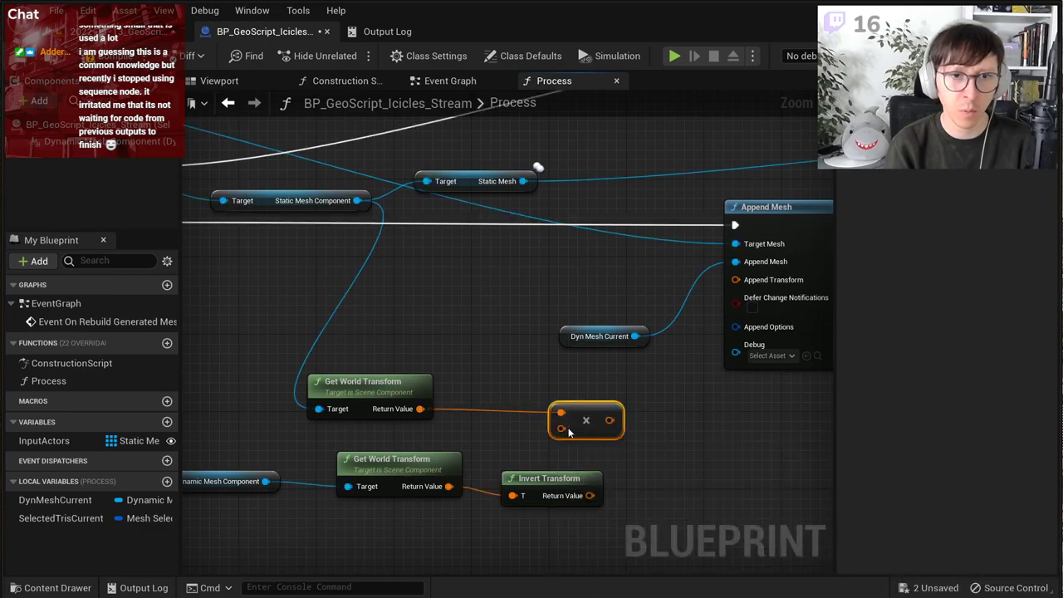
Step: Wire the inverted transform into Compose Transforms' second input and its result into Append Mesh's Append Transform, and save the blueprint
left_click_drag(581, 433, 639, 422)
left_click_drag(591, 495, 736, 280)
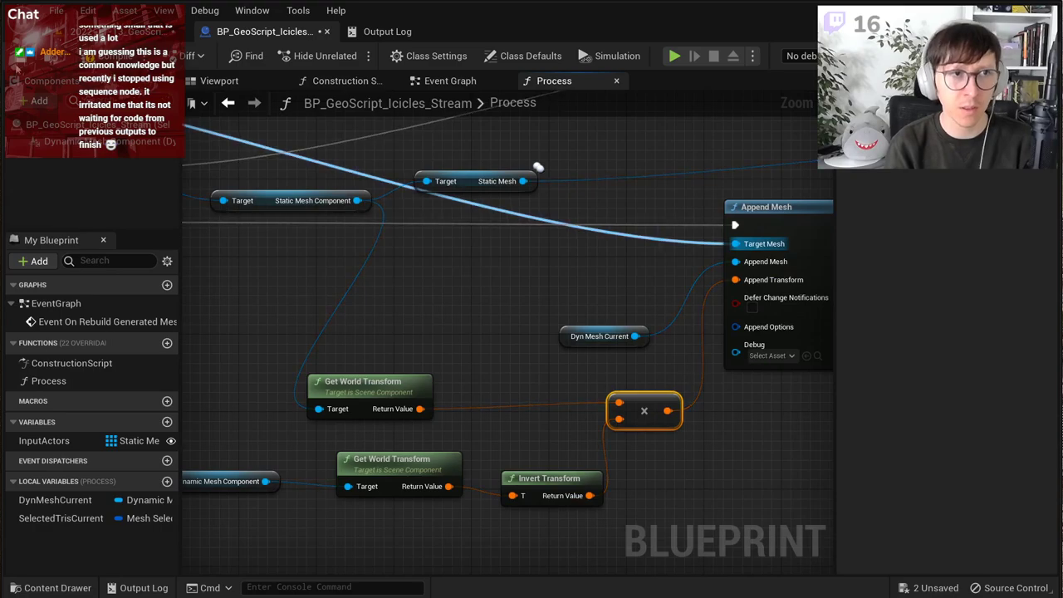
key("ctrl+s")
Step: Check the level viewport, return to the Process graph and reposition the Input Actors getter beside For Each Loop
left_click(117, 31)
right_click_drag(434, 233, 394, 241)
left_click(278, 33)
right_click_drag(401, 288, 551, 368)
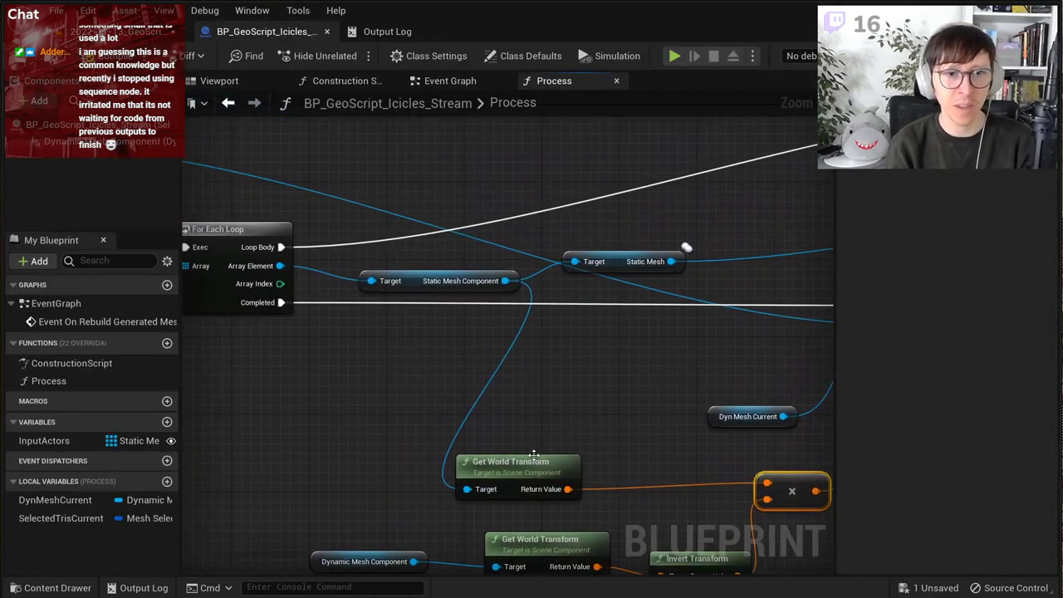
right_click_drag(453, 281, 667, 337)
left_click_drag(311, 305, 271, 324)
left_click(287, 321)
Step: Examine the transform chain from Dynamic Mesh Component through Get World Transform and Invert Transform to Compose Transforms and Append Mesh
right_click_drag(609, 398, 420, 239)
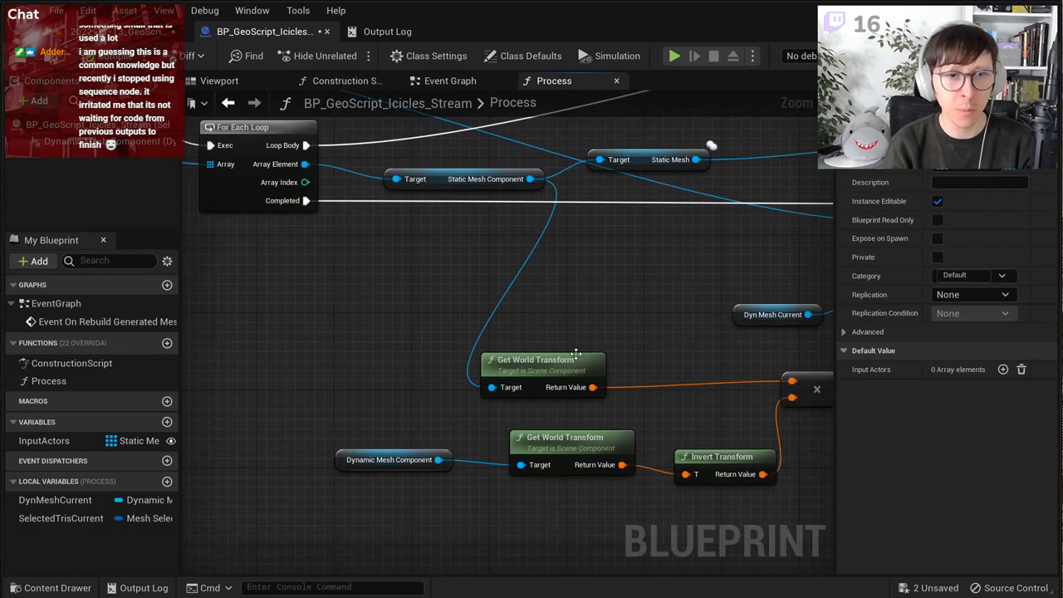
left_click_drag(704, 510, 647, 480)
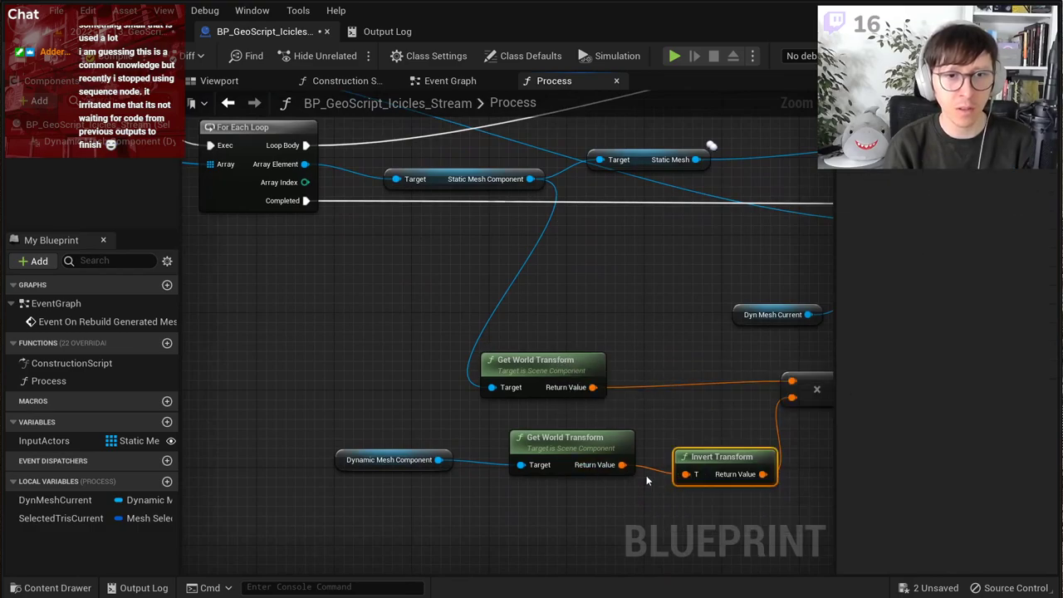
left_click(535, 444)
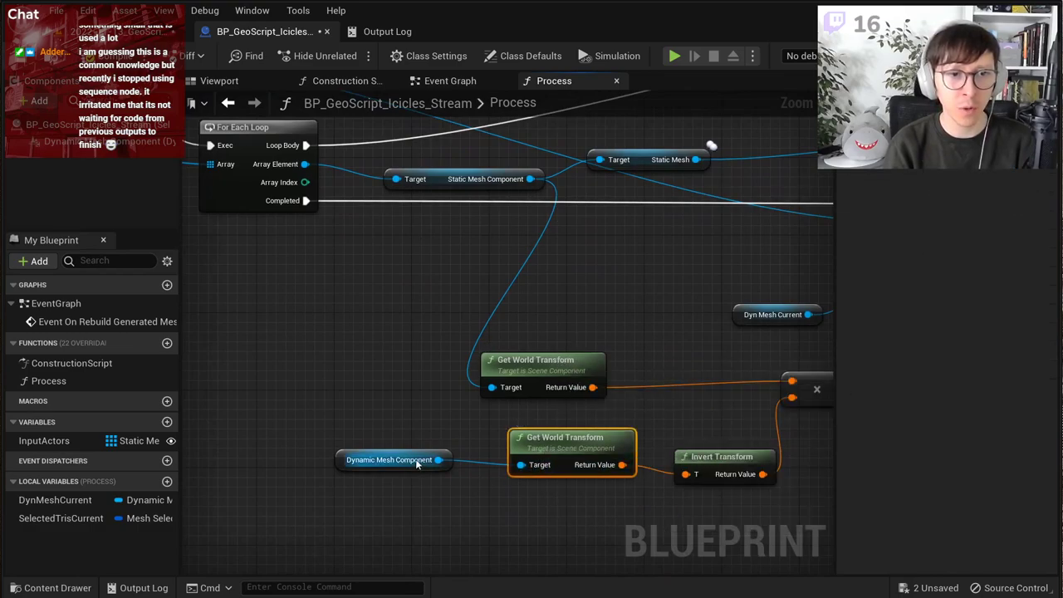
left_click(124, 142)
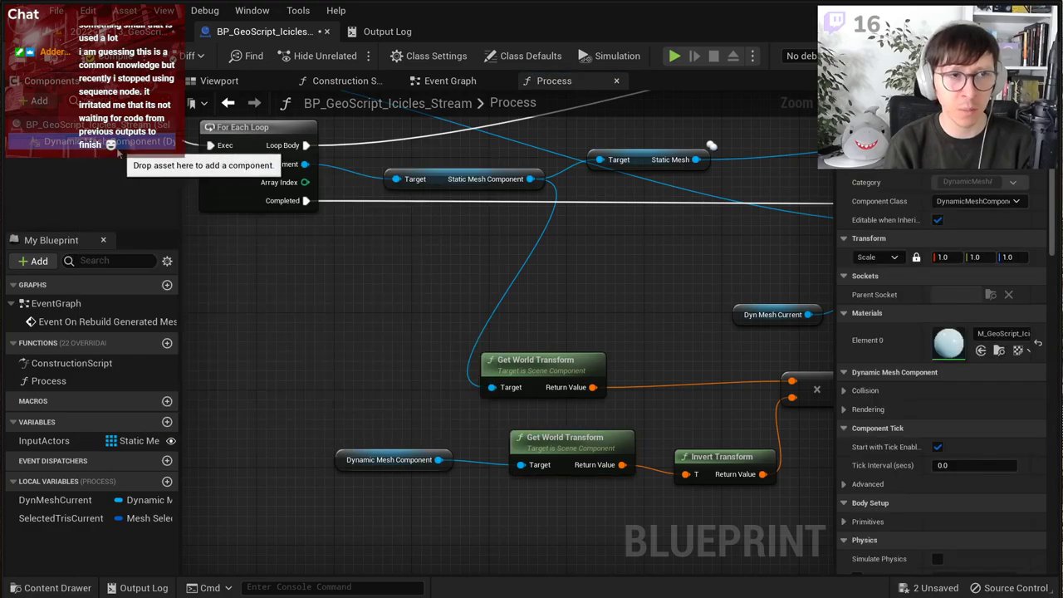
left_click(746, 477)
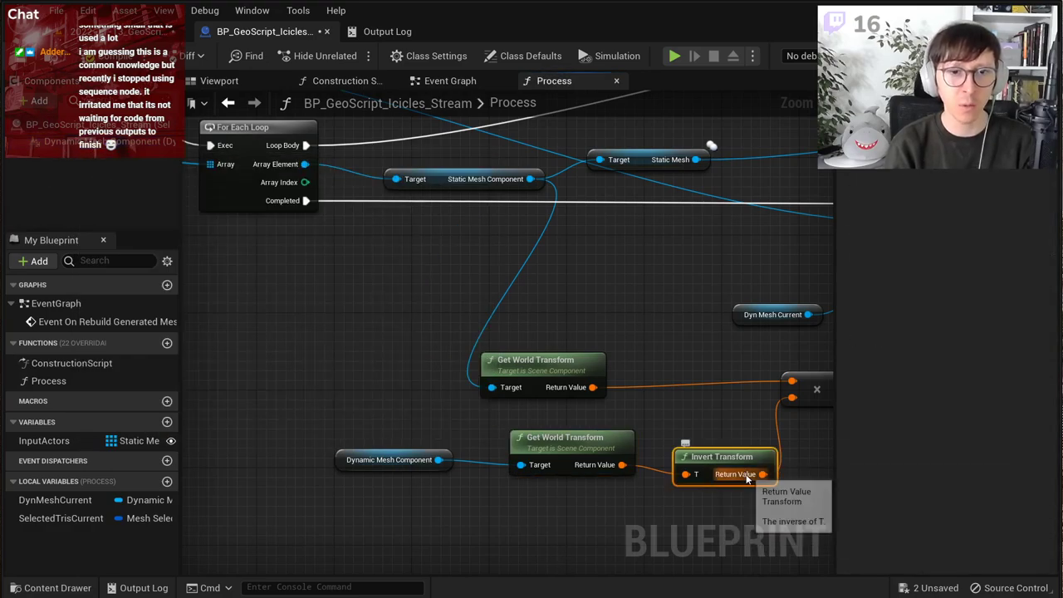
right_click_drag(764, 434, 596, 424)
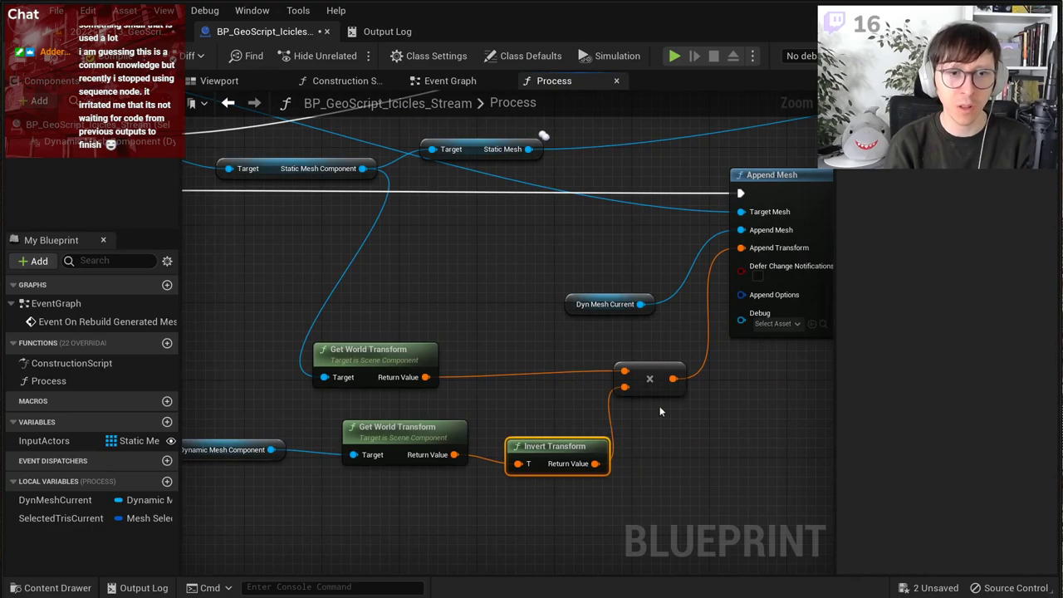
left_click_drag(717, 434, 645, 396)
left_click(555, 443)
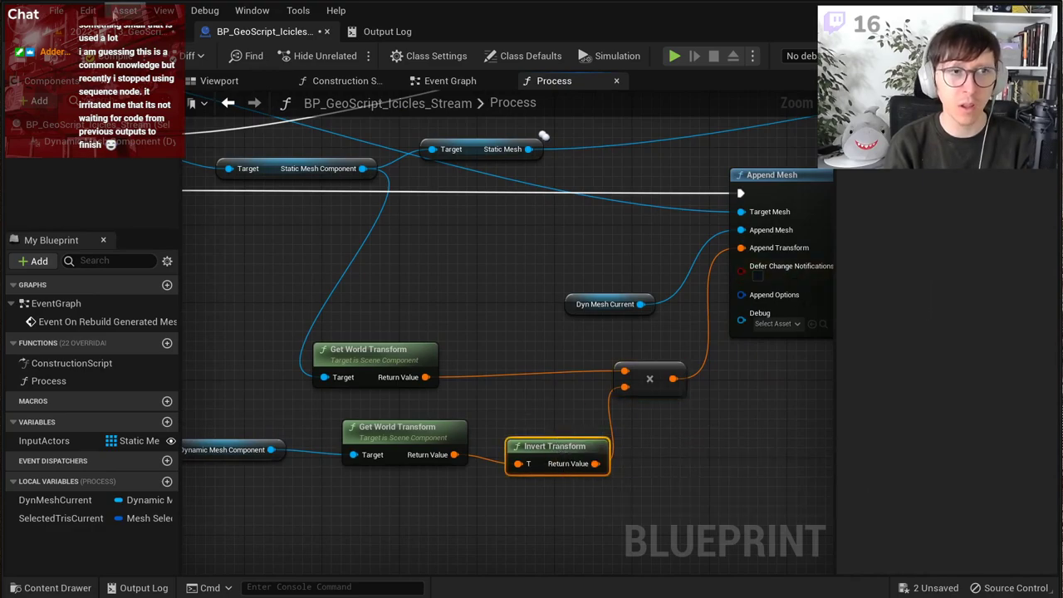
Step: Switch to the level and move the TAA_Basic_ShaderTestSphere actor around to test the icicle mesh's response
left_click(126, 32)
right_click_drag(388, 199, 379, 194)
key("w")
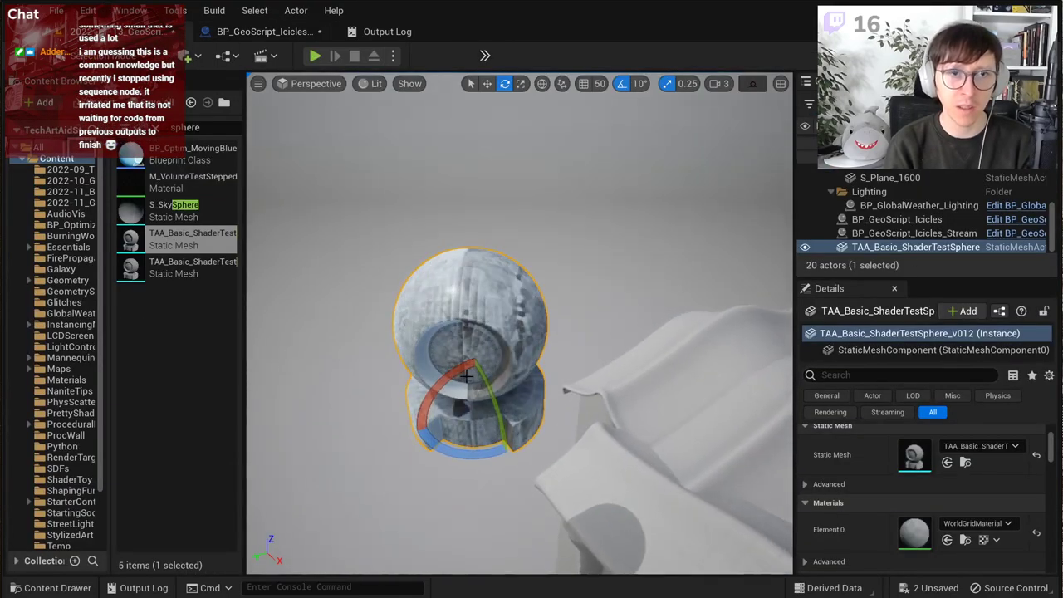
key("w")
left_click_drag(438, 425, 559, 389)
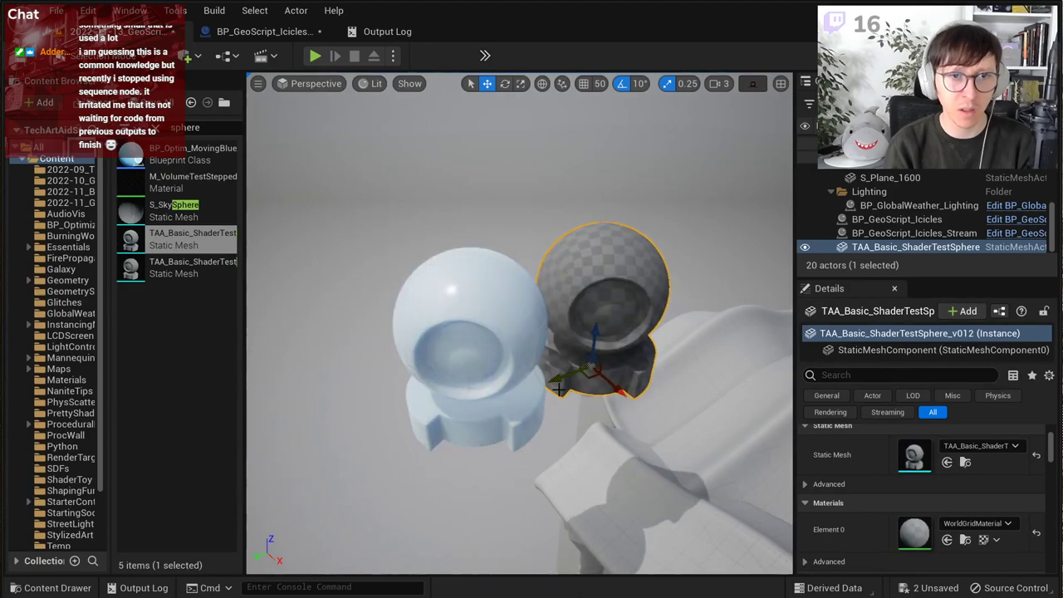
right_click_drag(494, 358, 494, 383)
key("s")
key("w")
left_click_drag(555, 322, 654, 317)
Step: Select the BP_GeoScript_Icicles_Stream actor and move it sideways to test the transform
left_click(501, 338)
right_click_drag(654, 316, 639, 274)
key("d")
key("w")
key("s")
left_click_drag(462, 398, 508, 376)
key("w")
right_click_drag(546, 324, 573, 331)
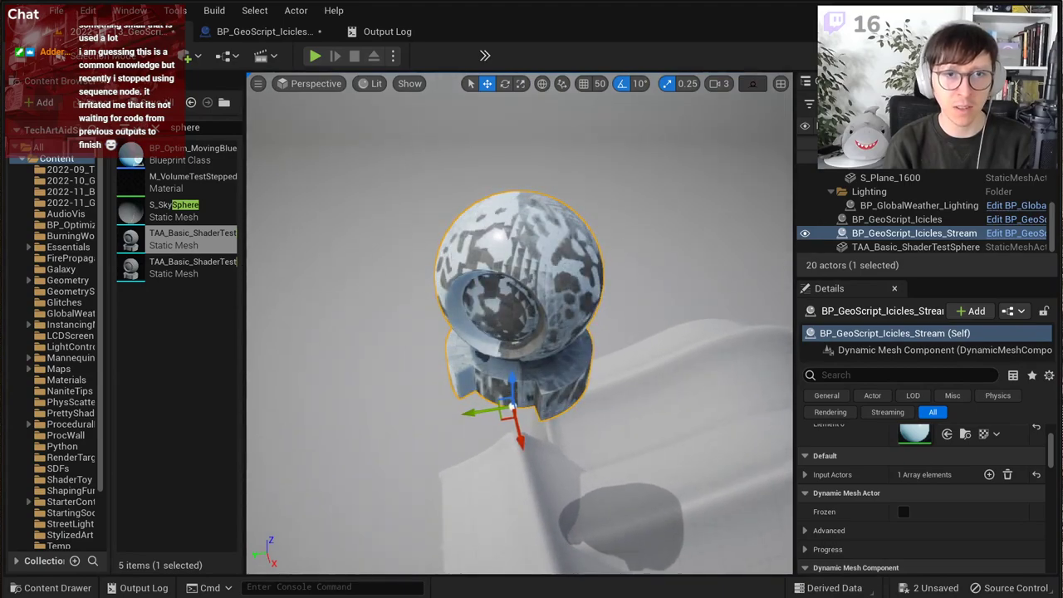
Step: Move the shader test sphere aside again, and shift the BP_GeoScript_Icicles_Stream actor to compare their positions
left_click(555, 256)
left_click_drag(475, 383, 646, 352)
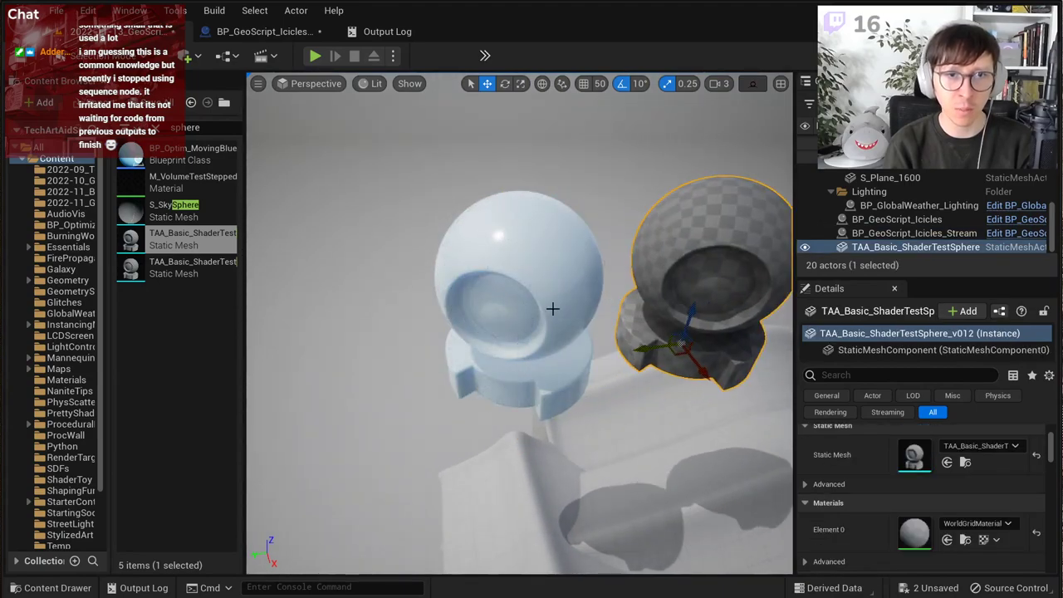
left_click(546, 315)
left_click_drag(469, 413, 484, 411)
right_click_drag(483, 411, 563, 442)
Step: Clear the sphere asset search and open the 2022-11_GeoScript content folder containing the icicle blueprints
left_click(156, 128)
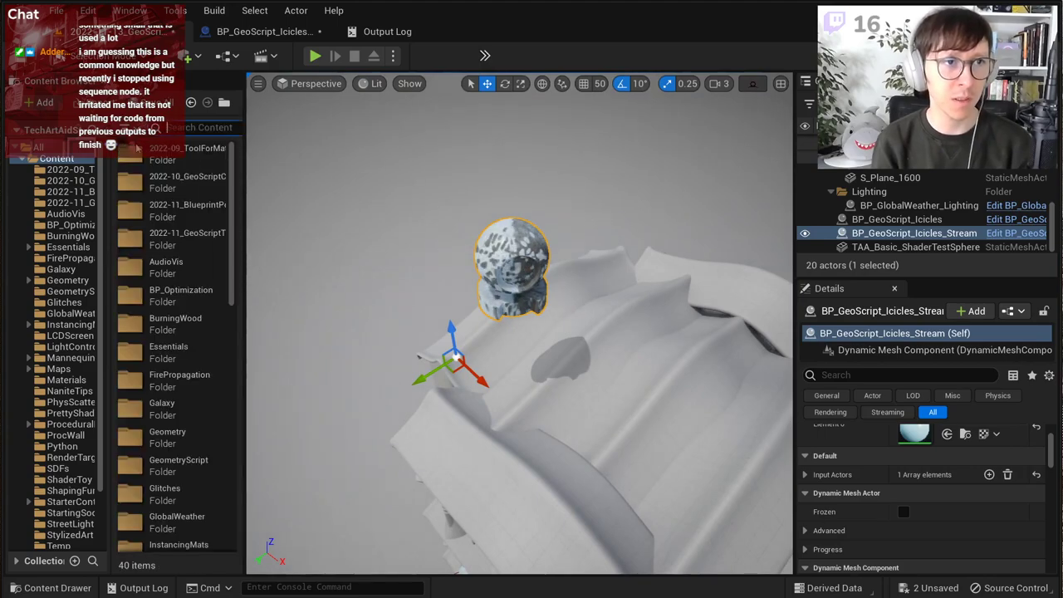
left_click(77, 203)
right_click_drag(516, 295, 508, 275)
key("w")
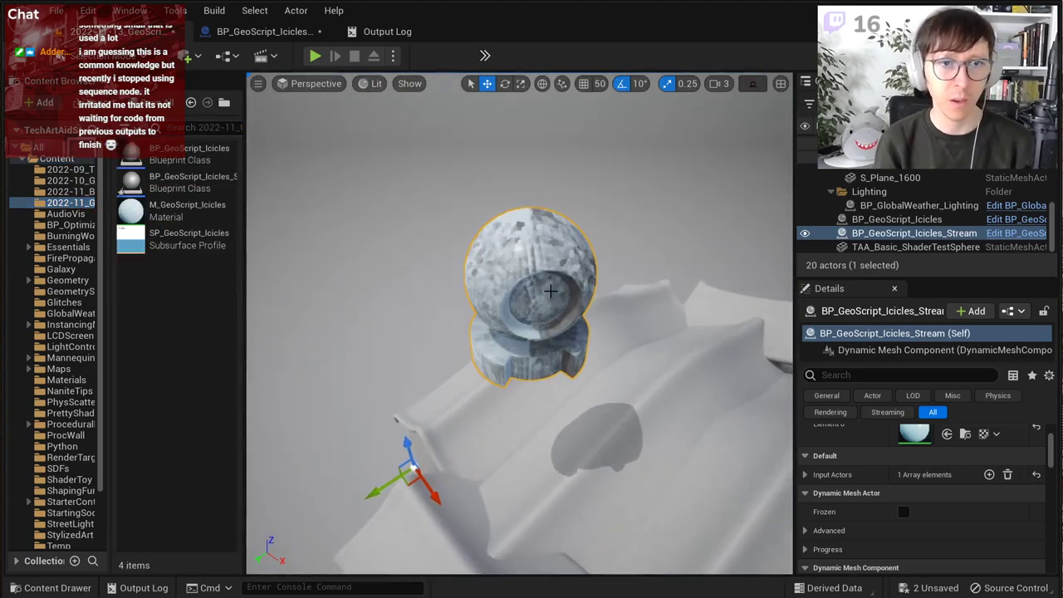
Step: Review the Process function graph of BP_GeoScript_Icicles_Stream, from the Append Mesh transforms to the Sequence and Copy Mesh from Static Mesh nodes
left_click(295, 36)
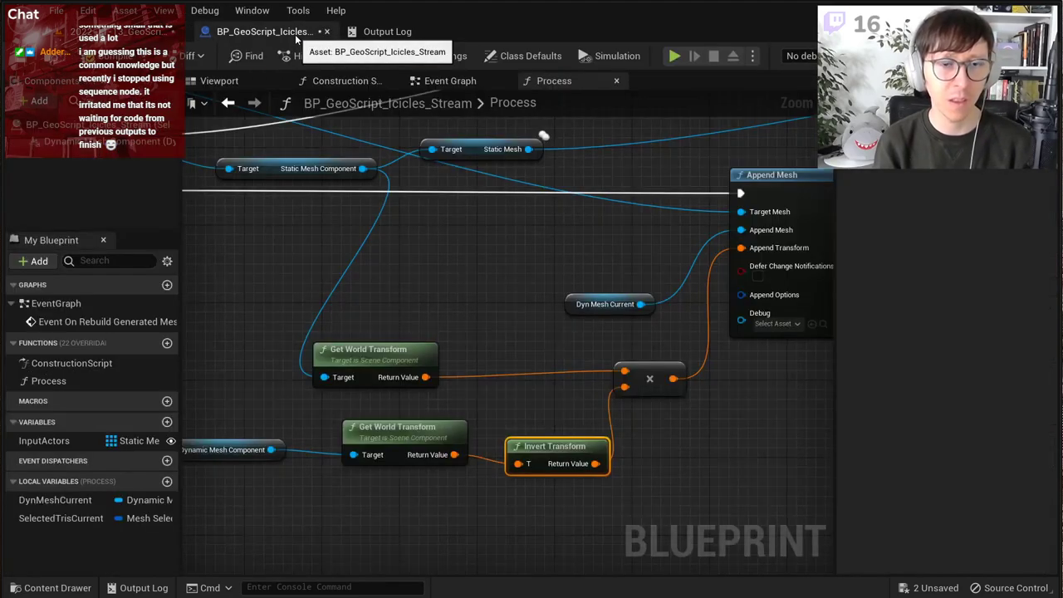
scroll(494, 268, "down", 4)
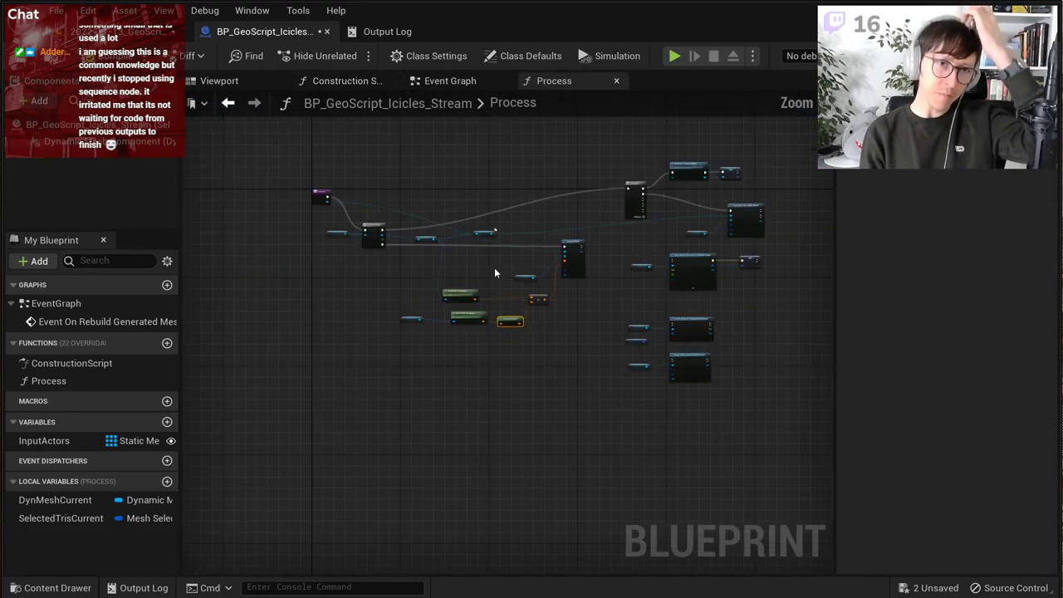
scroll(532, 267, "up", 3)
right_click_drag(574, 267, 423, 382)
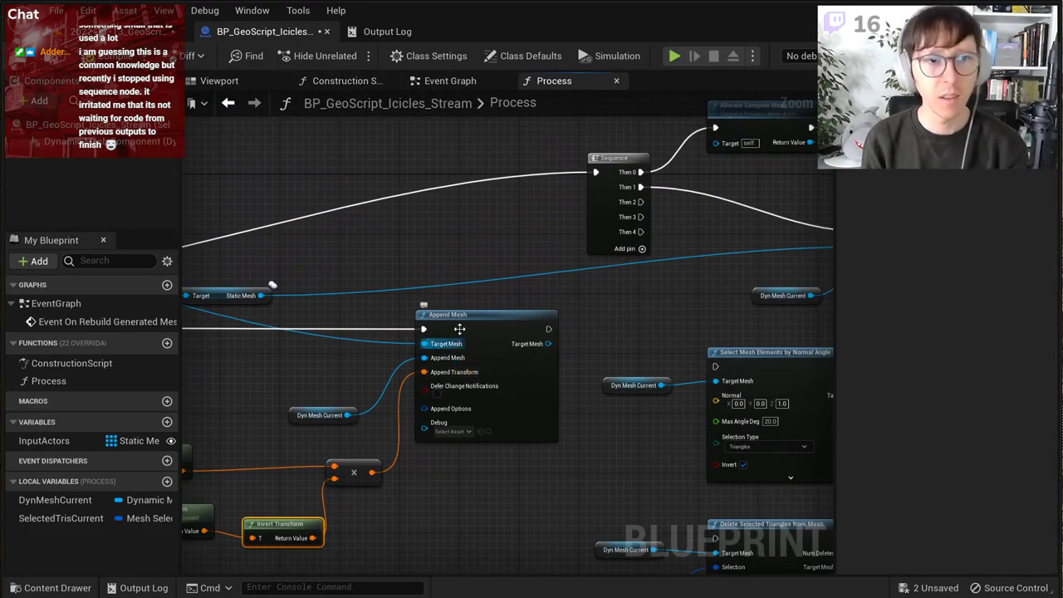
scroll(484, 301, "down", 2)
scroll(505, 343, "up", 1)
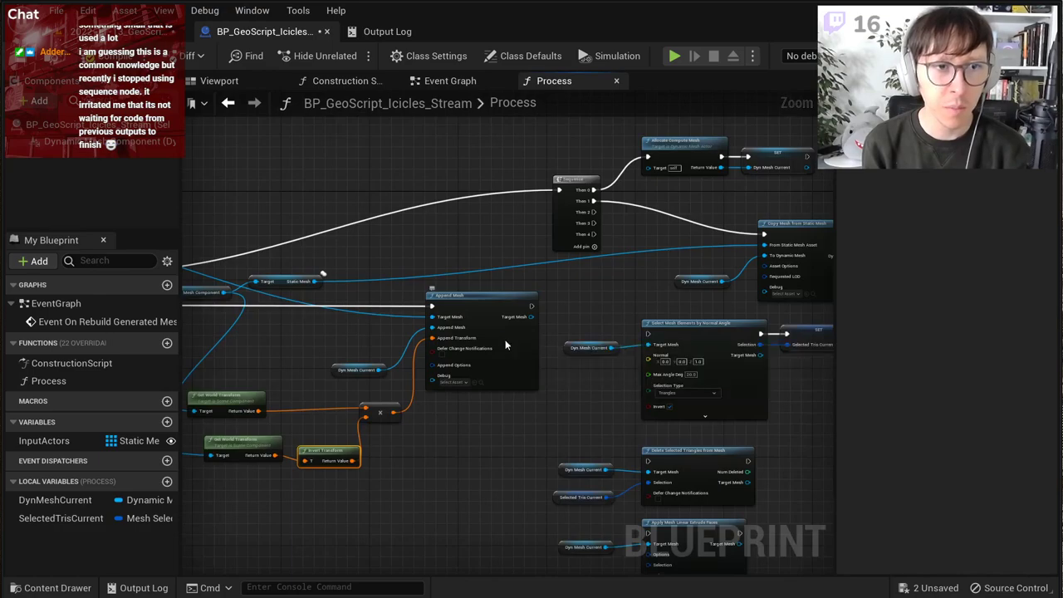
right_click_drag(505, 344, 577, 352)
right_click_drag(673, 314, 533, 318)
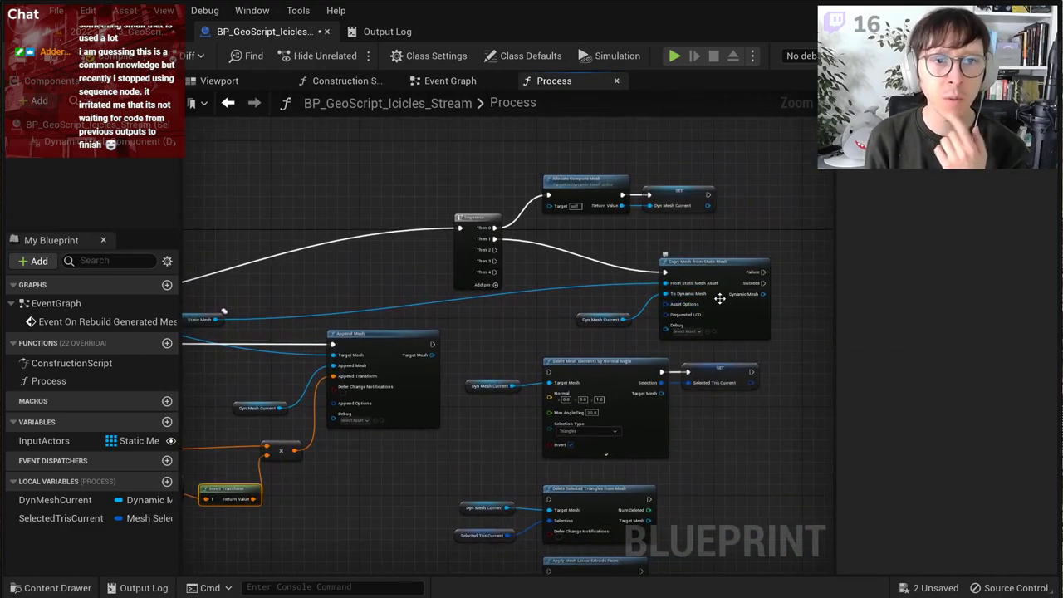
right_click_drag(695, 340, 659, 274)
scroll(575, 298, "up", 1)
Step: Switch to the level and inspect the generated icicle mesh on the shader test sphere up close
left_click(139, 31)
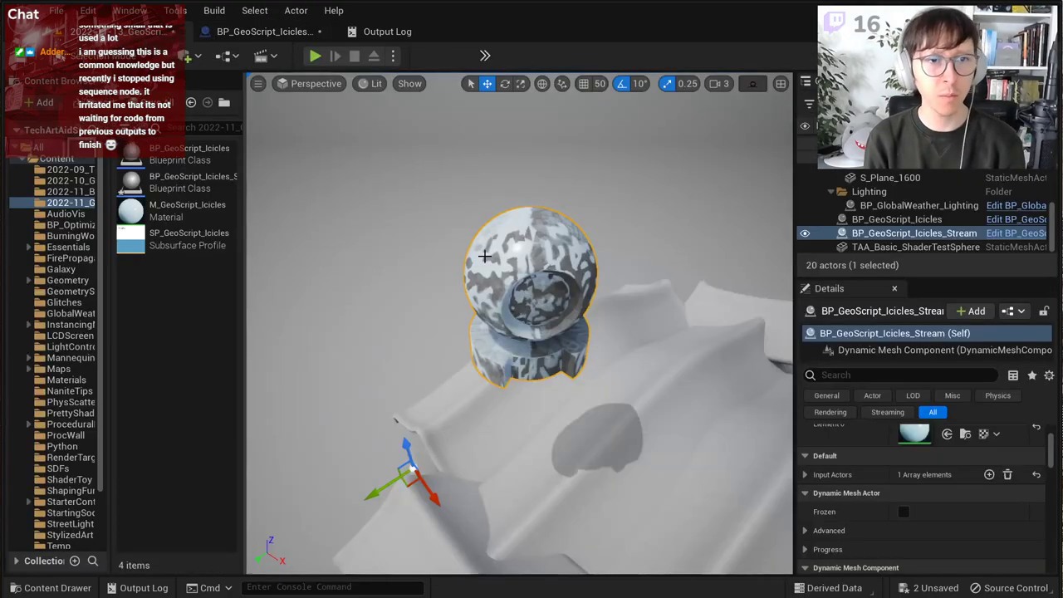
key("w")
right_click_drag(487, 258, 507, 244)
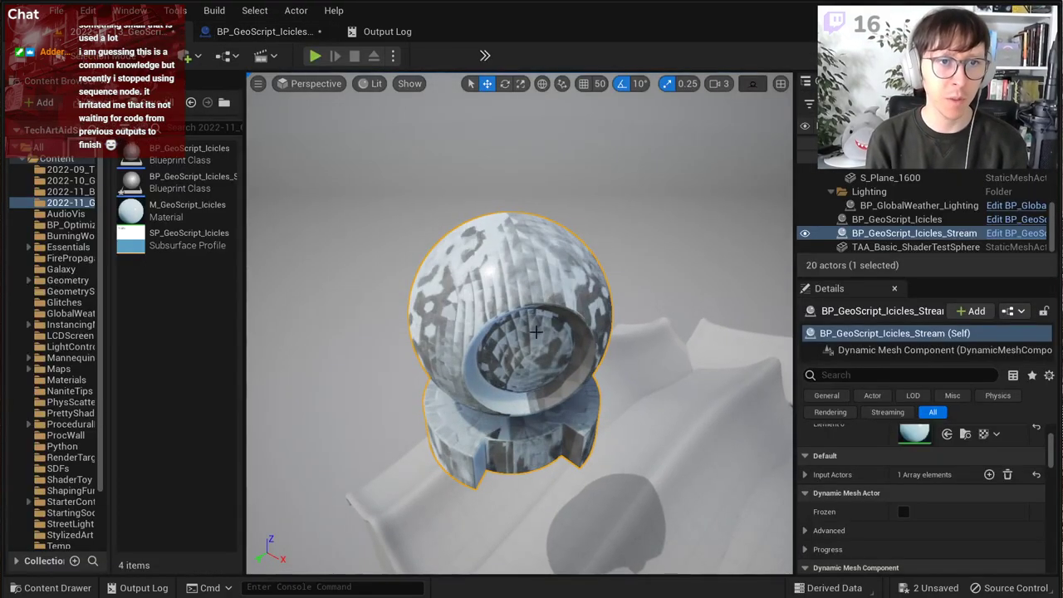
Step: Back in the Process graph, search the actions for Copy Mesh from Static Mesh's Dynamic Mesh output for "push" and "infla", then clear the search
left_click(234, 35)
right_click_drag(429, 322, 304, 358)
scroll(692, 363, "down", 2)
scroll(444, 292, "up", 4)
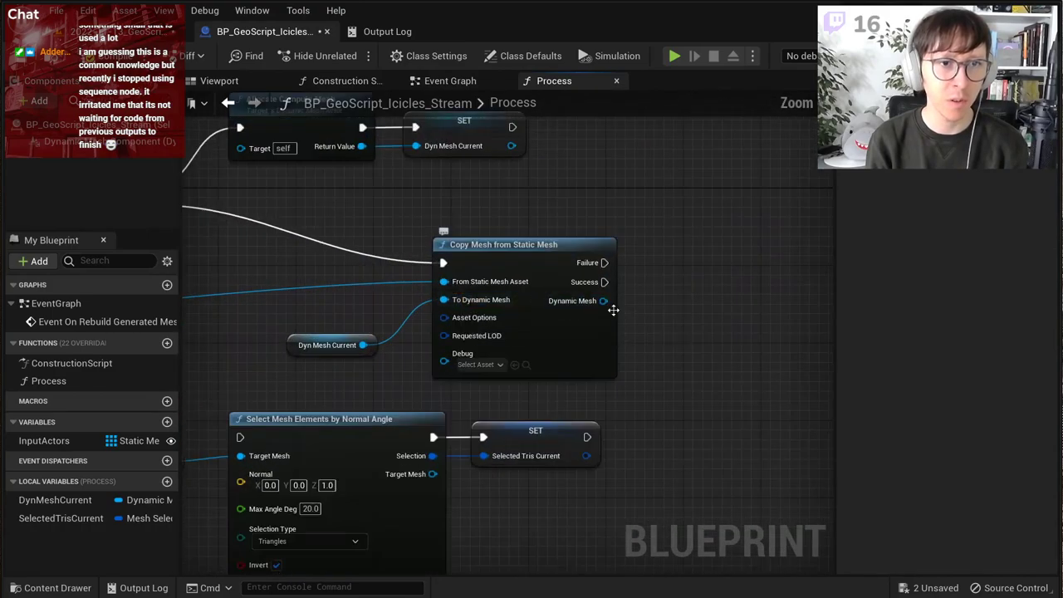
right_click_drag(607, 320, 481, 343)
left_click_drag(479, 321, 485, 326)
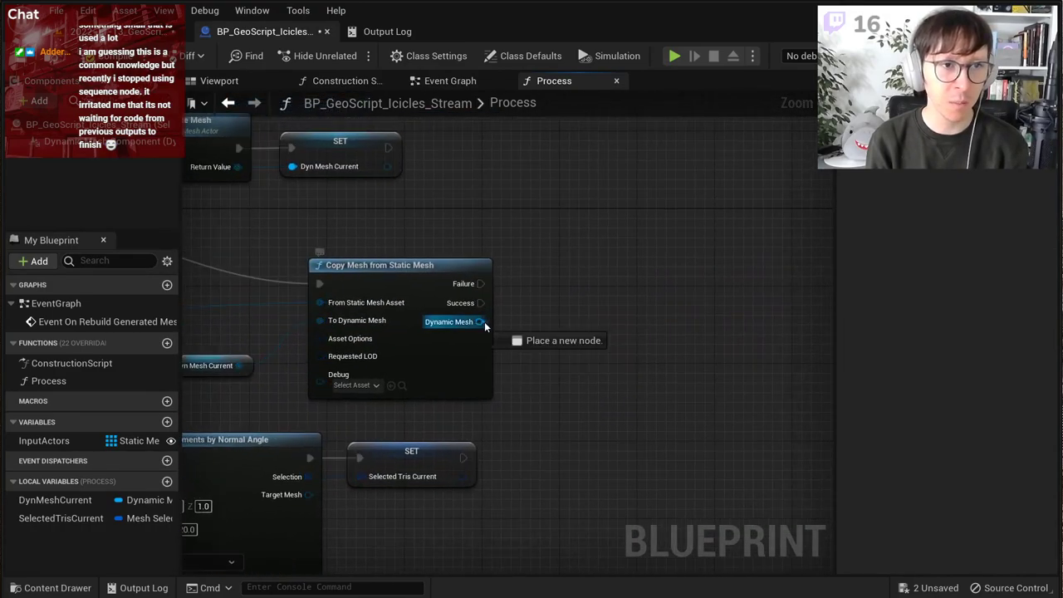
left_click_drag(561, 312, 561, 311)
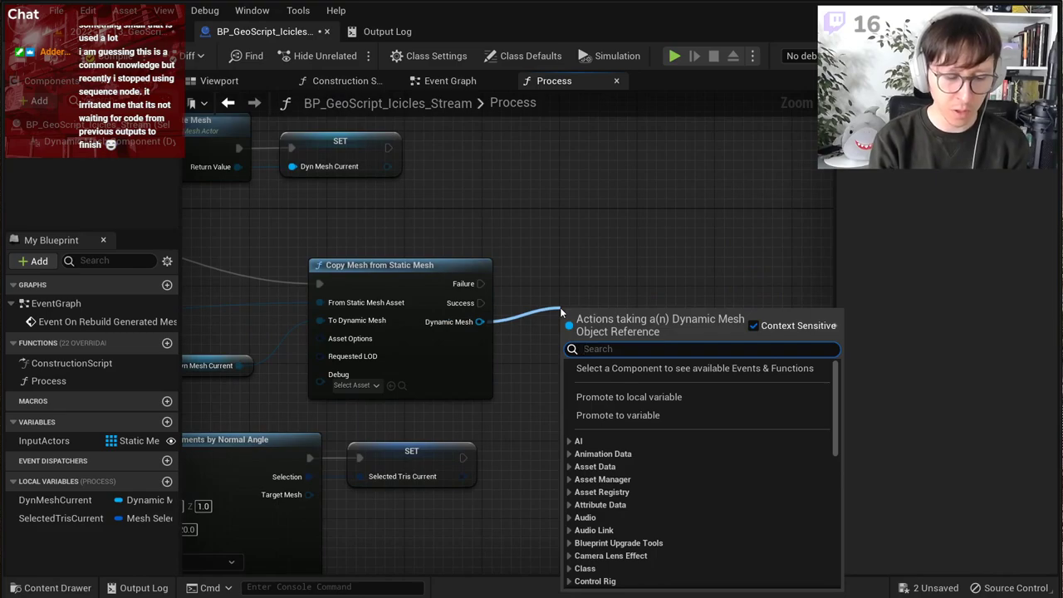
type("push")
key("ctrl+a")
type("in")
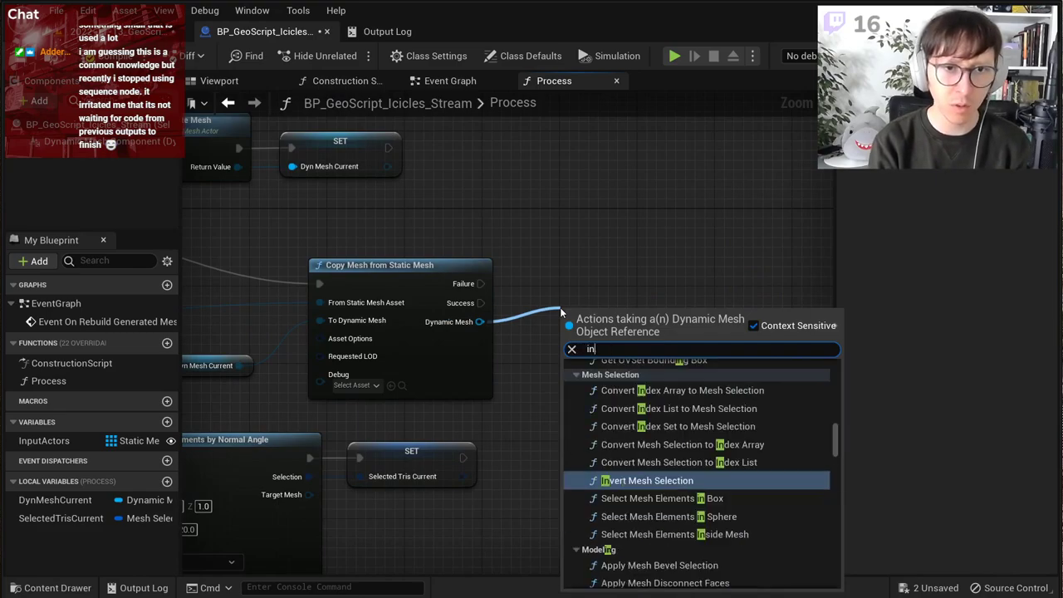
type("fla")
key("ctrl+a")
key("BackSpace")
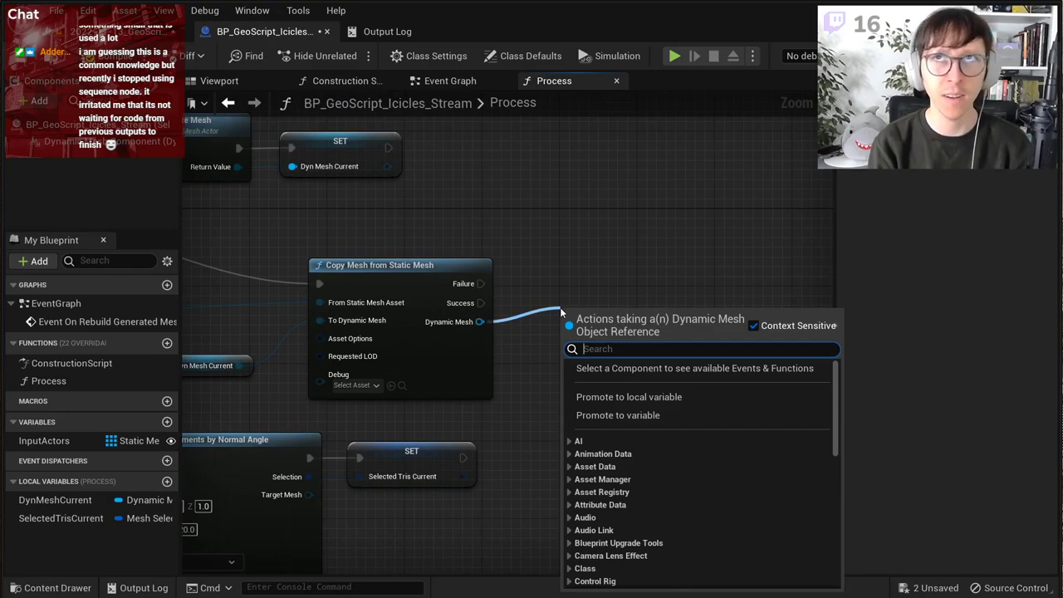
Step: Add an Apply Mesh Offset node from the Geometry Script Modeling actions, fed by Copy Mesh from Static Mesh's Dynamic Mesh output
scroll(674, 449, "down", 5)
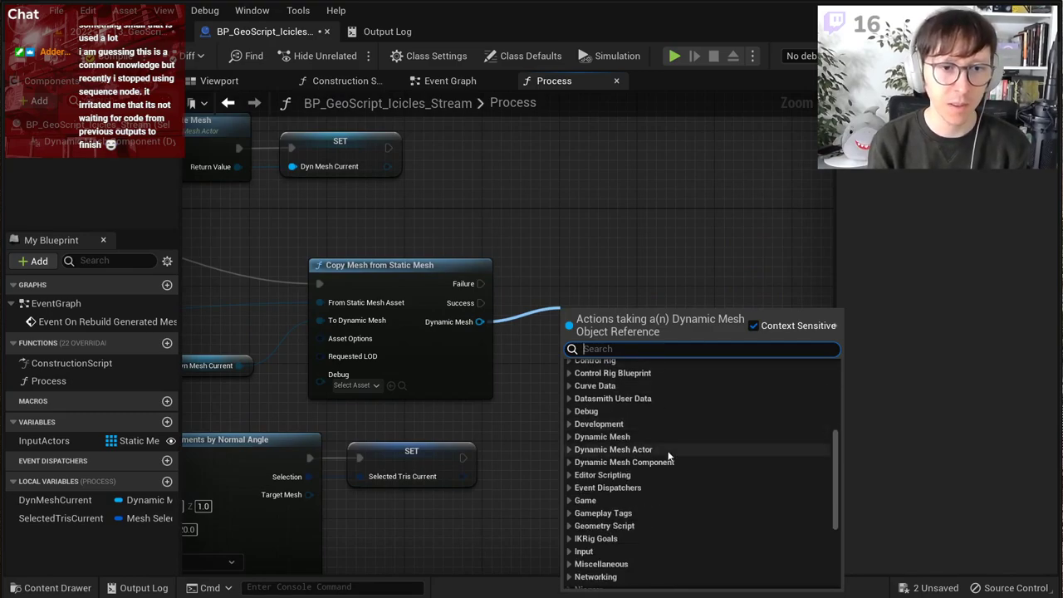
scroll(619, 432, "down", 4)
left_click(569, 437)
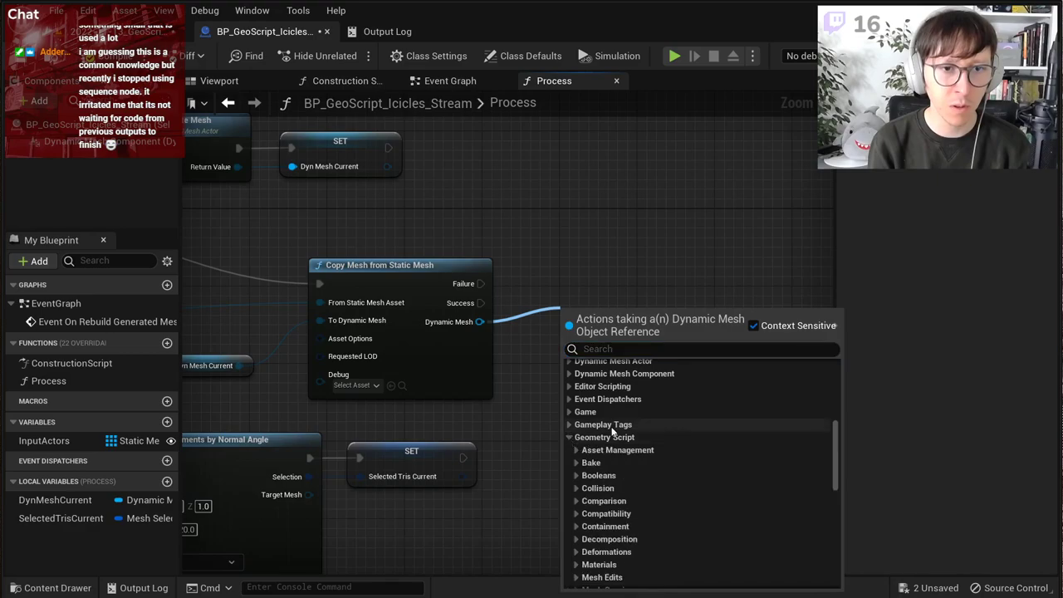
scroll(624, 434, "down", 4)
left_click(577, 488)
scroll(646, 467, "down", 5)
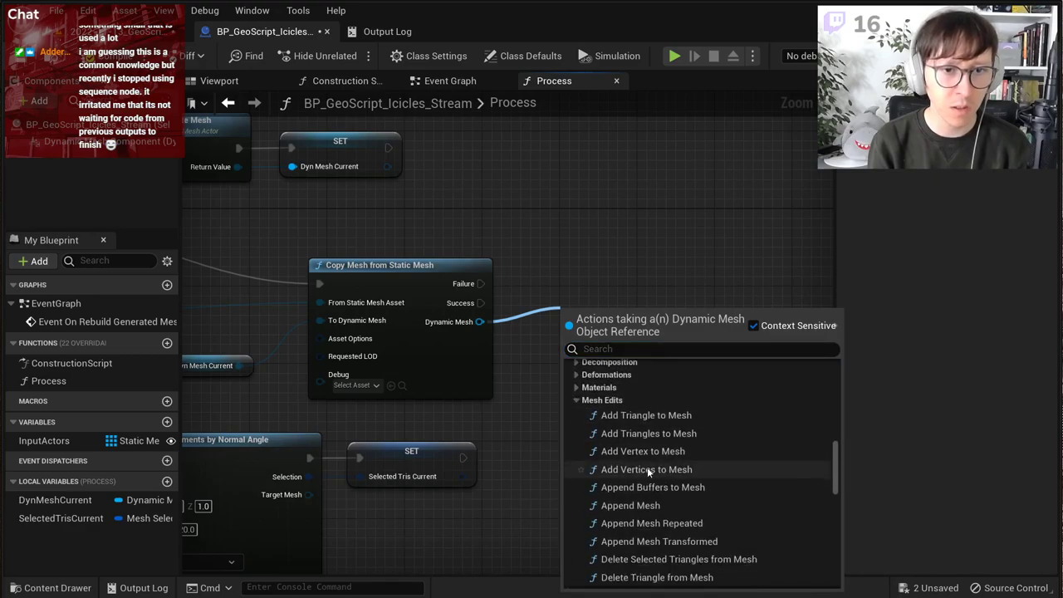
scroll(711, 456, "up", 3)
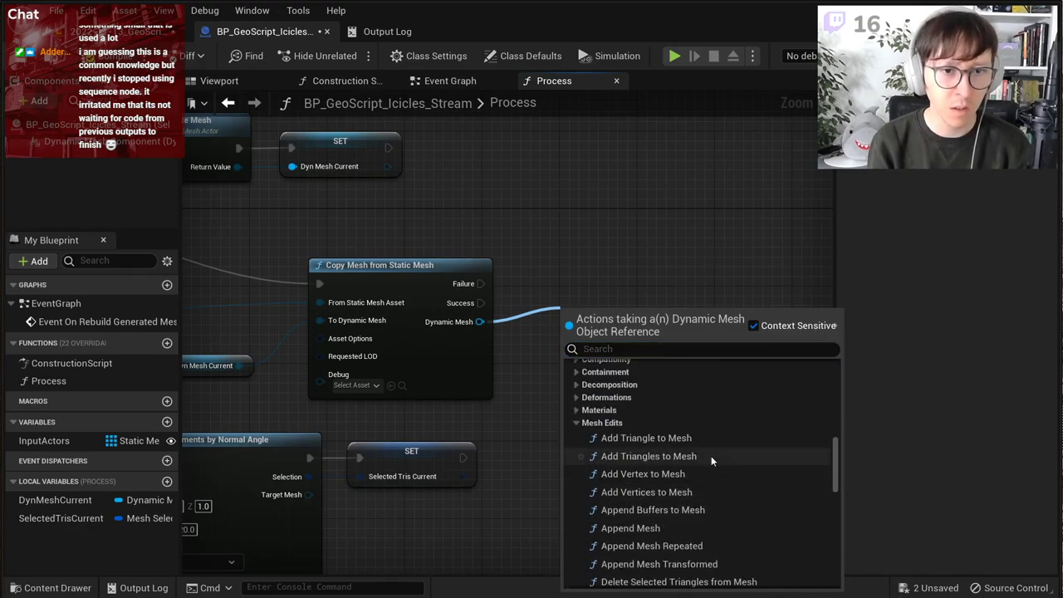
left_click(577, 422)
left_click(578, 461)
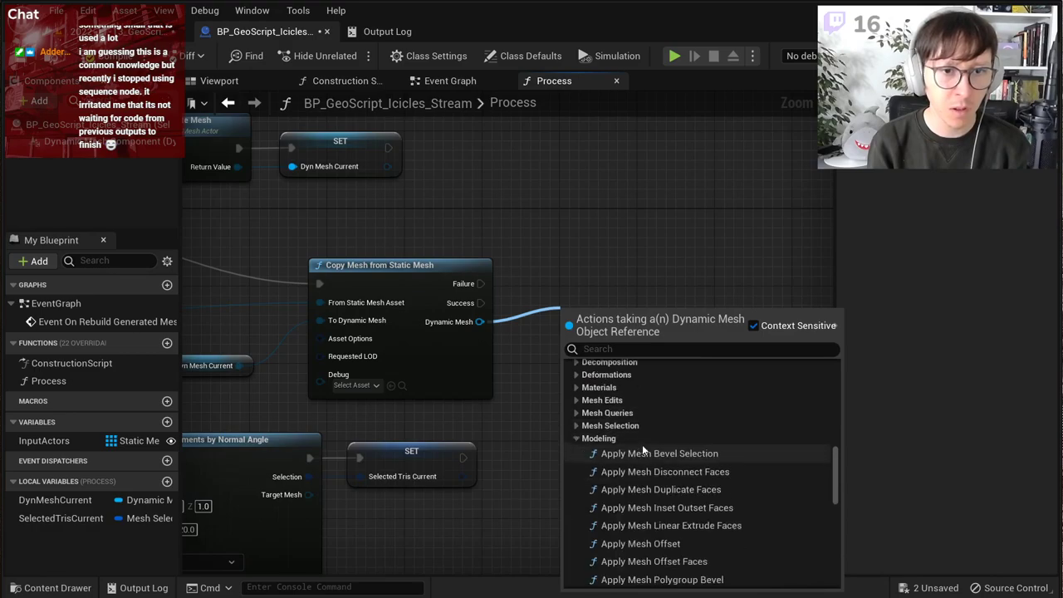
scroll(729, 463, "down", 1)
scroll(729, 458, "down", 1)
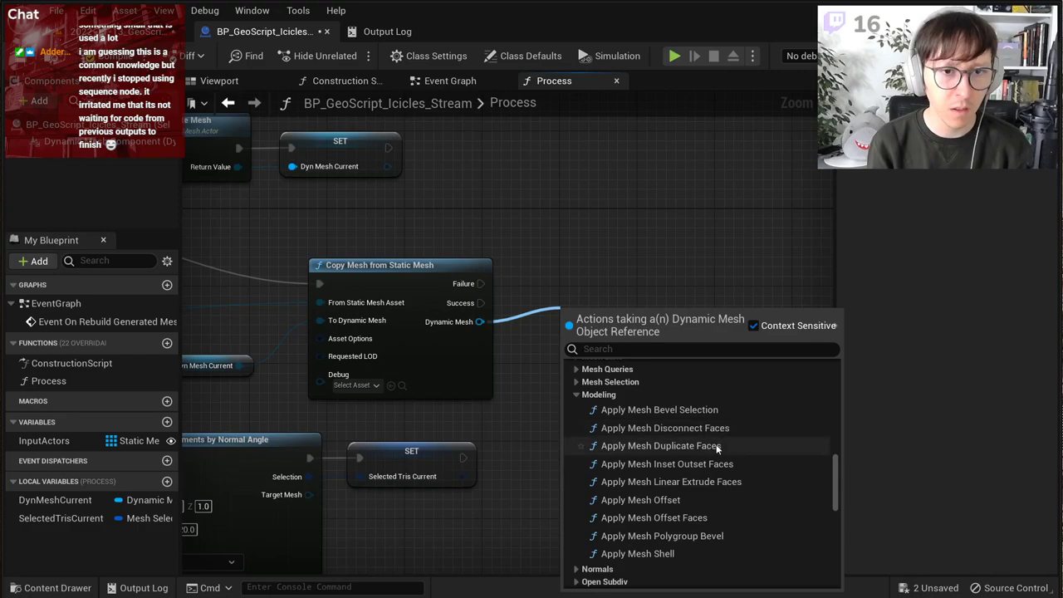
left_click(706, 496)
Step: Connect both the Failure and Success outputs of Copy Mesh from Static Mesh to Apply Mesh Offset's execution input, and reposition the new node
left_click_drag(481, 283, 572, 332)
left_click_drag(481, 303, 574, 333)
left_click_drag(621, 315, 645, 306)
Step: Open the pin actions for the Options input of the Apply Mesh Offset node
scroll(597, 343, "up", 1)
right_click(628, 324)
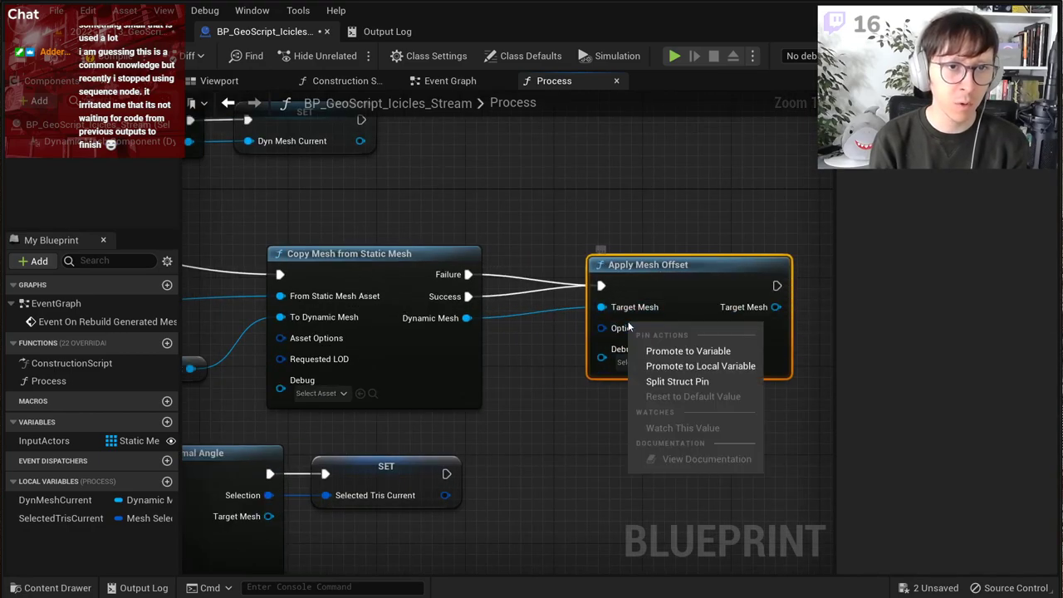
Step: Split the Options struct pin on the Apply Mesh Offset node into its individual parameters and save the blueprint
left_click(675, 383)
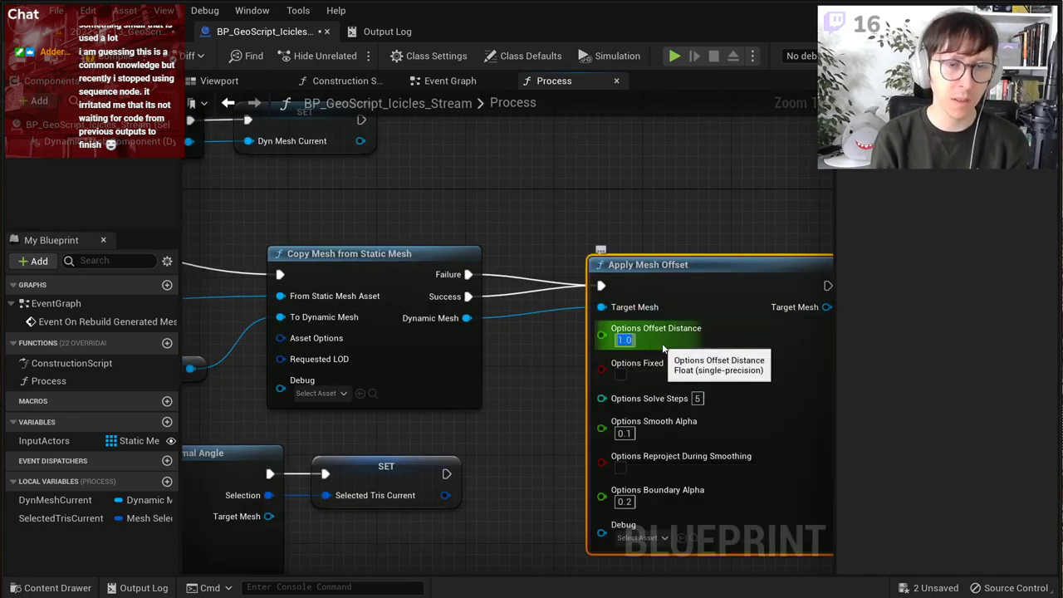
left_click(671, 217)
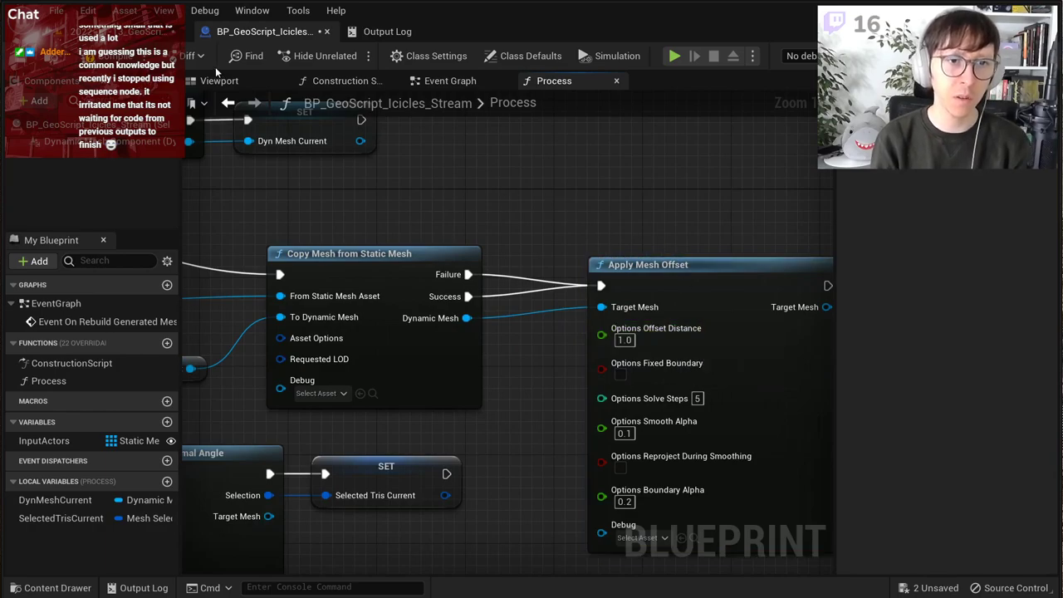
left_click(20, 58)
Step: In the level, add a second Input Actors element to BP_GeoScript_Icicles_Stream and pick the S_Fortress roof mesh below the test sphere
left_click(99, 31)
right_click_drag(514, 332, 573, 378)
key("w")
key("s")
key("w")
key("s")
key("s")
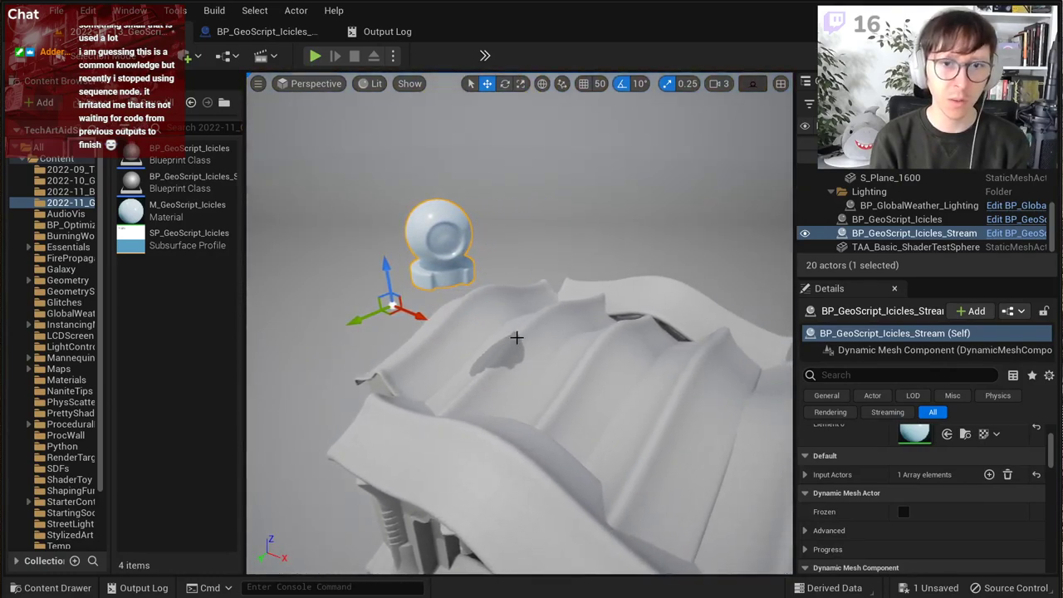
left_click(804, 475)
left_click(989, 474)
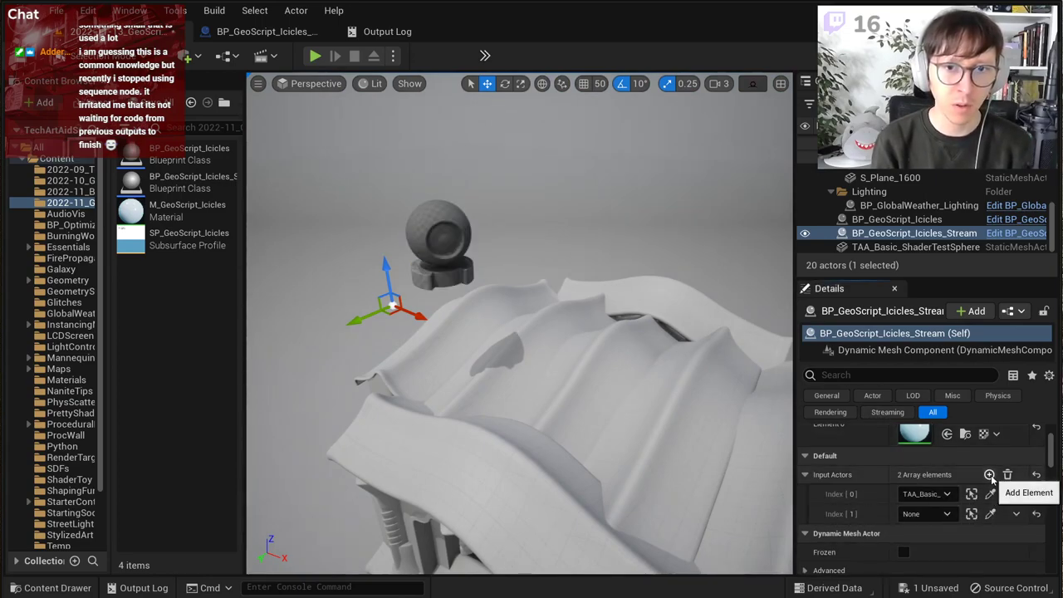
left_click(990, 514)
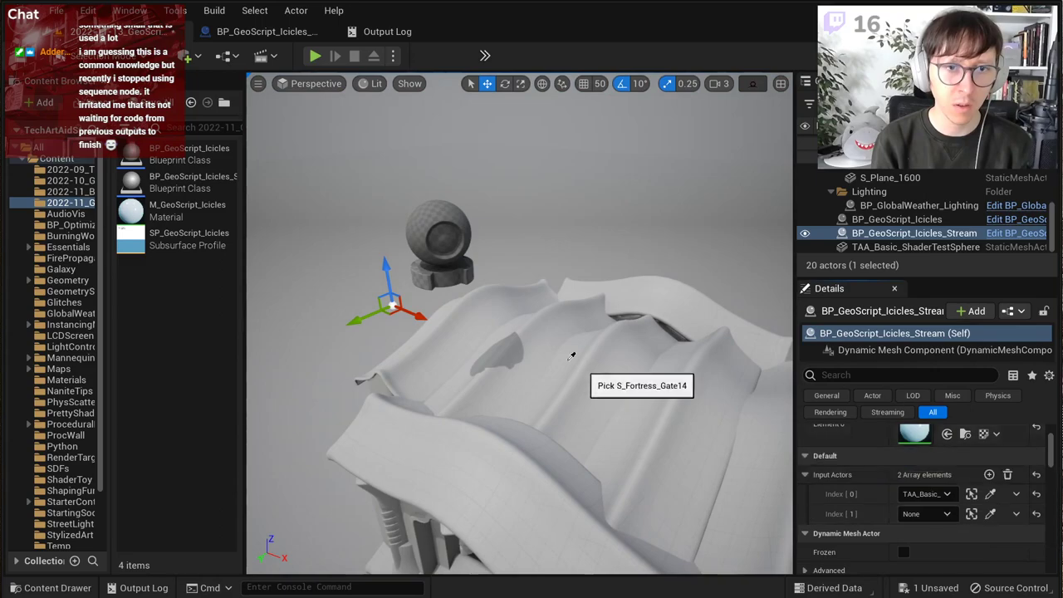
left_click(533, 331)
Step: Move the BP_GeoScript_Icicles_Stream actor along its Y axis to beneath the TAA_Basic_ShaderTestSphere mesh
right_click_drag(536, 279, 407, 282)
right_click_drag(482, 291, 473, 290)
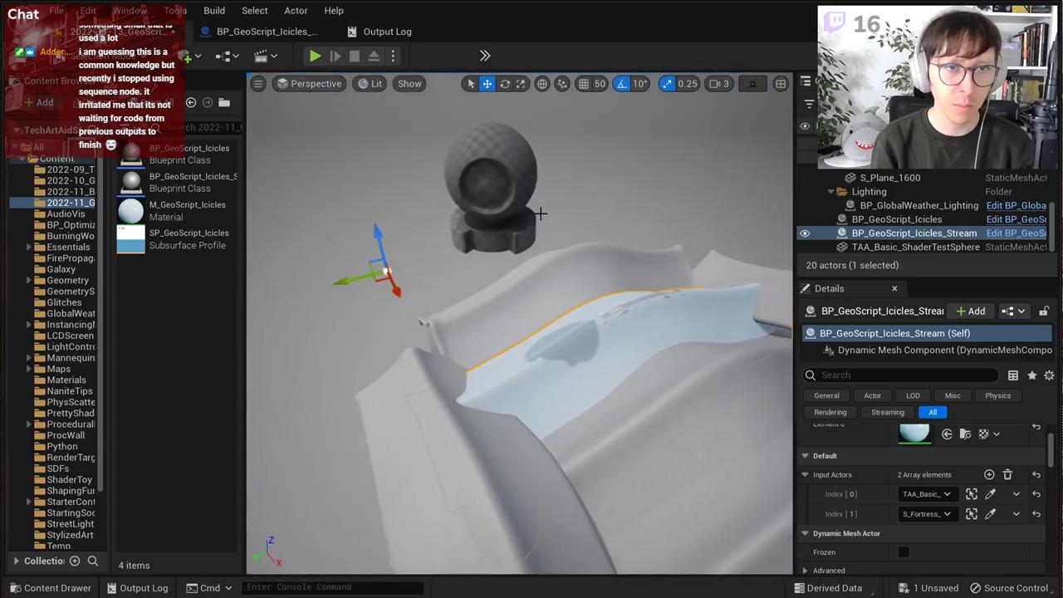
left_click(515, 186)
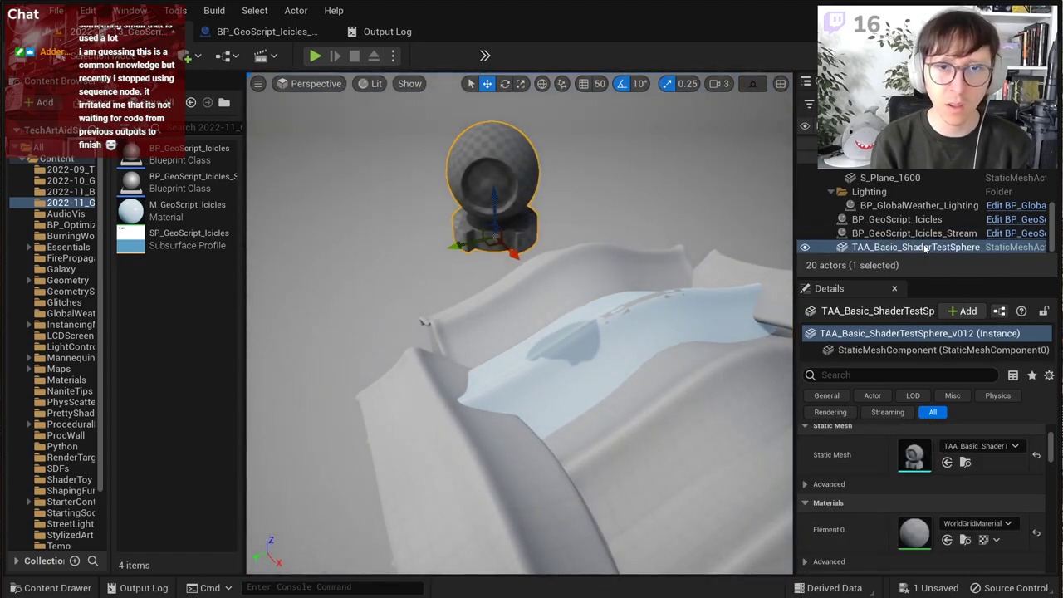
left_click(837, 233)
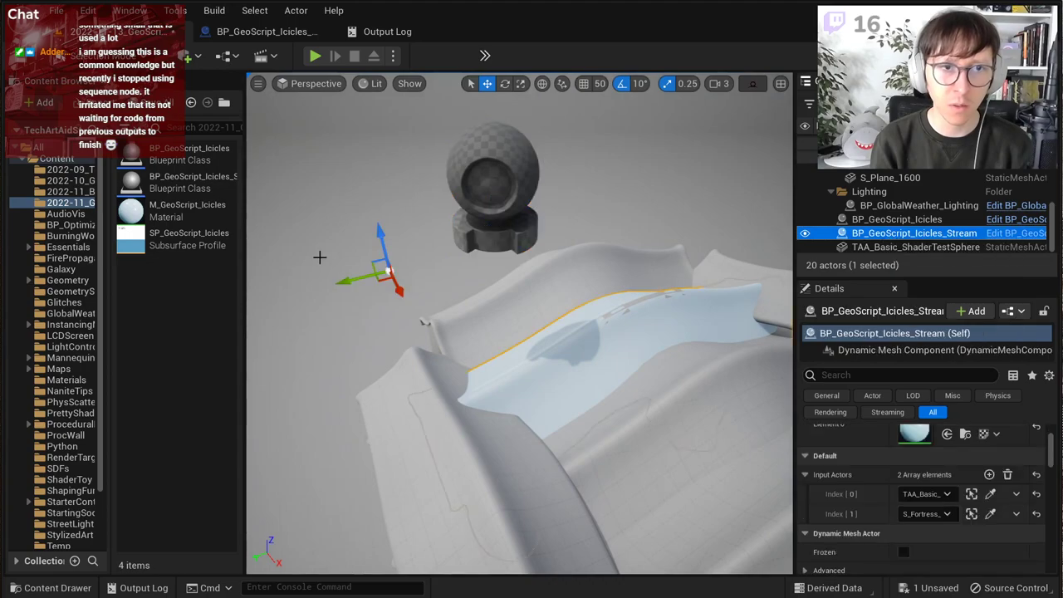
left_click_drag(338, 284, 425, 271)
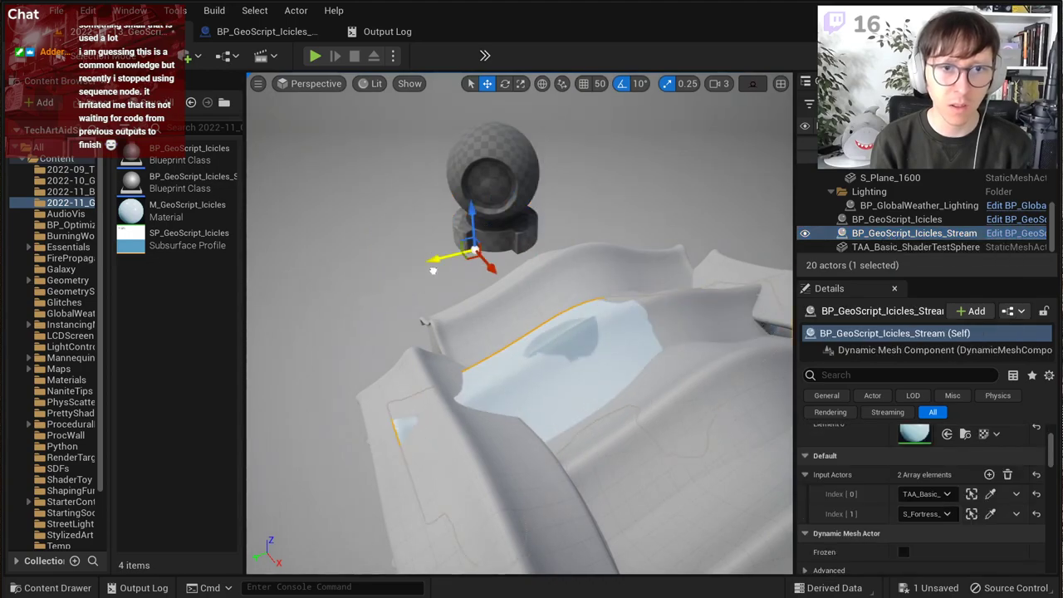
right_click_drag(426, 271, 448, 273)
right_click_drag(331, 287, 331, 286)
Step: Examine the Process graph's For Each Loop, Sequence branches, mesh copy and Append Mesh nodes to see when each input mesh is appended
left_click(255, 32)
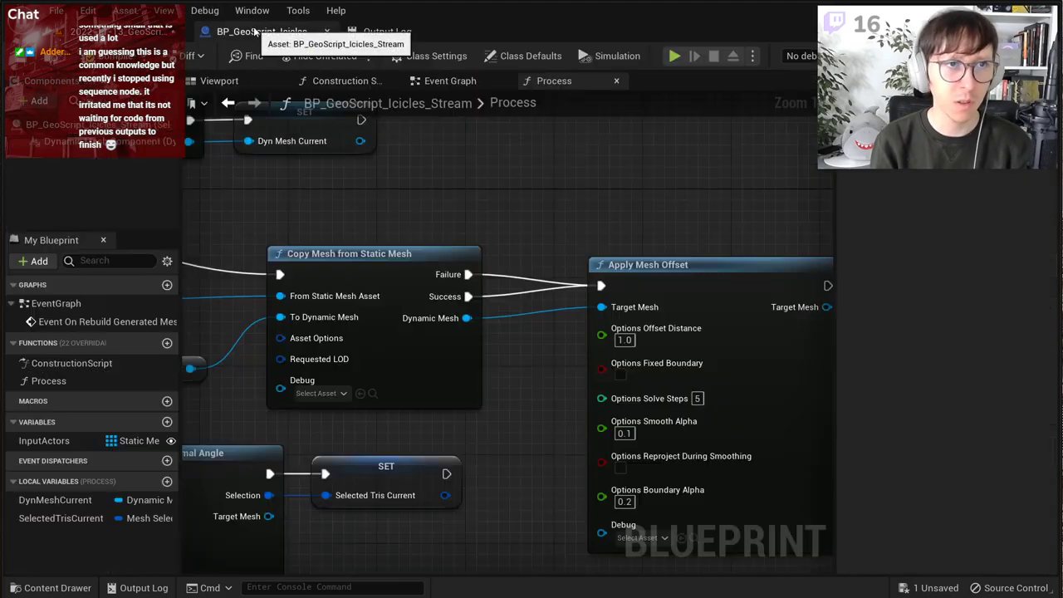
scroll(517, 217, "down", 4)
right_click_drag(427, 182, 788, 232)
right_click_drag(432, 250, 724, 246)
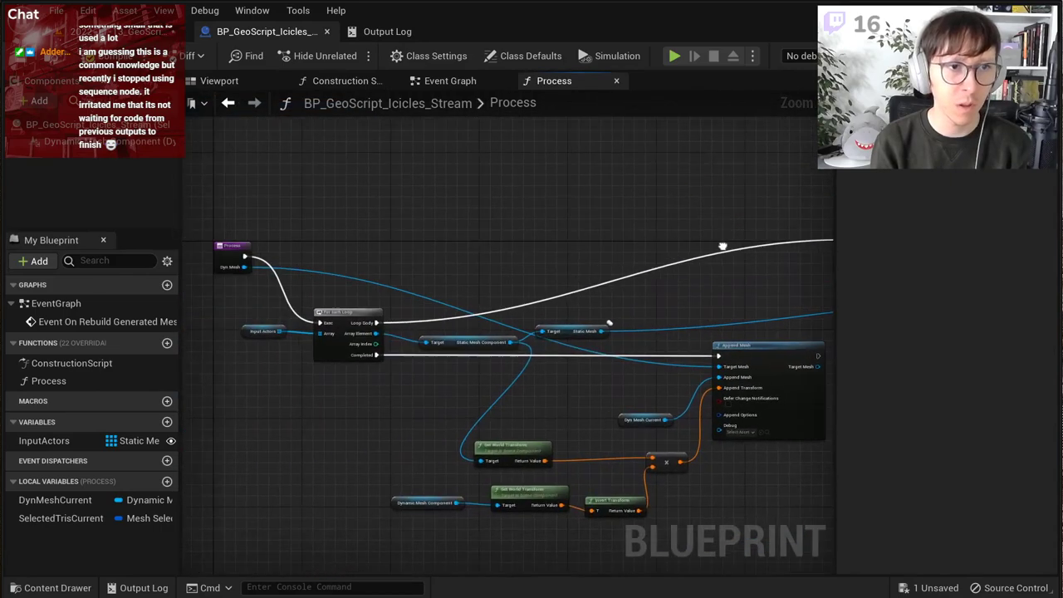
scroll(406, 280, "up", 2)
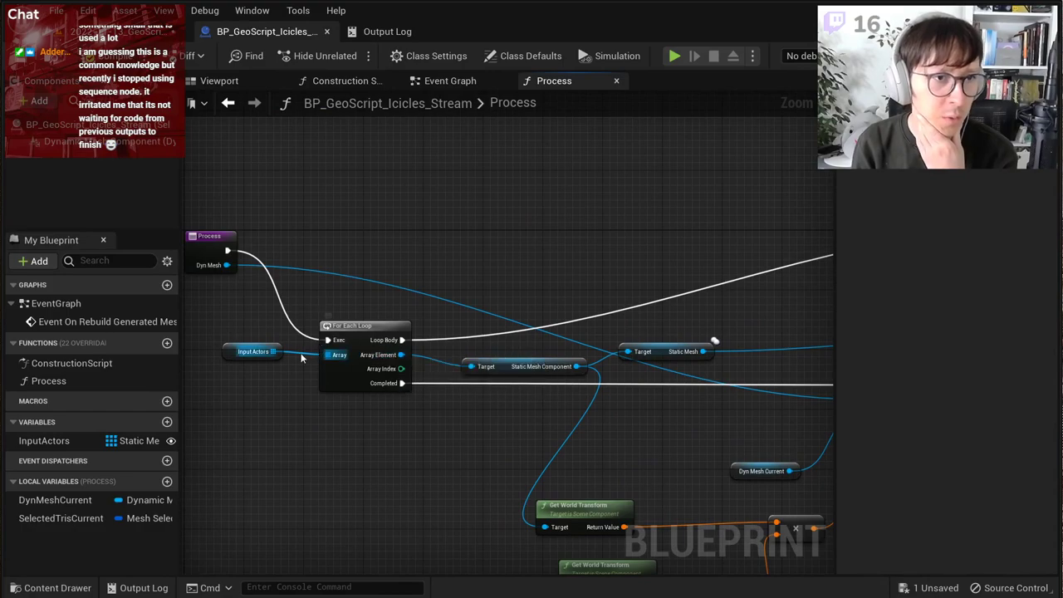
right_click_drag(523, 416, 363, 372)
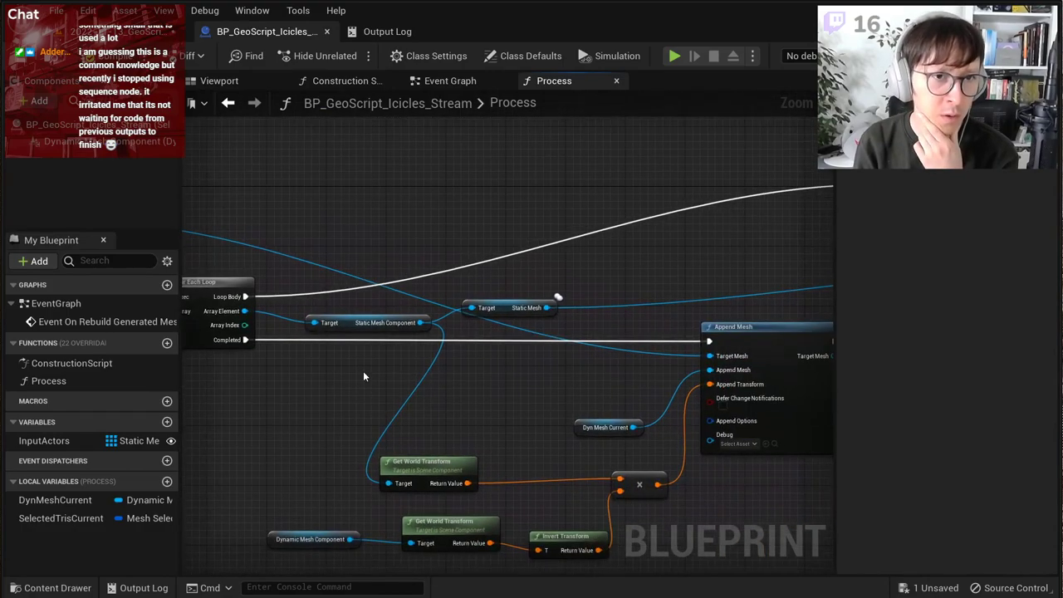
scroll(363, 372, "down", 1)
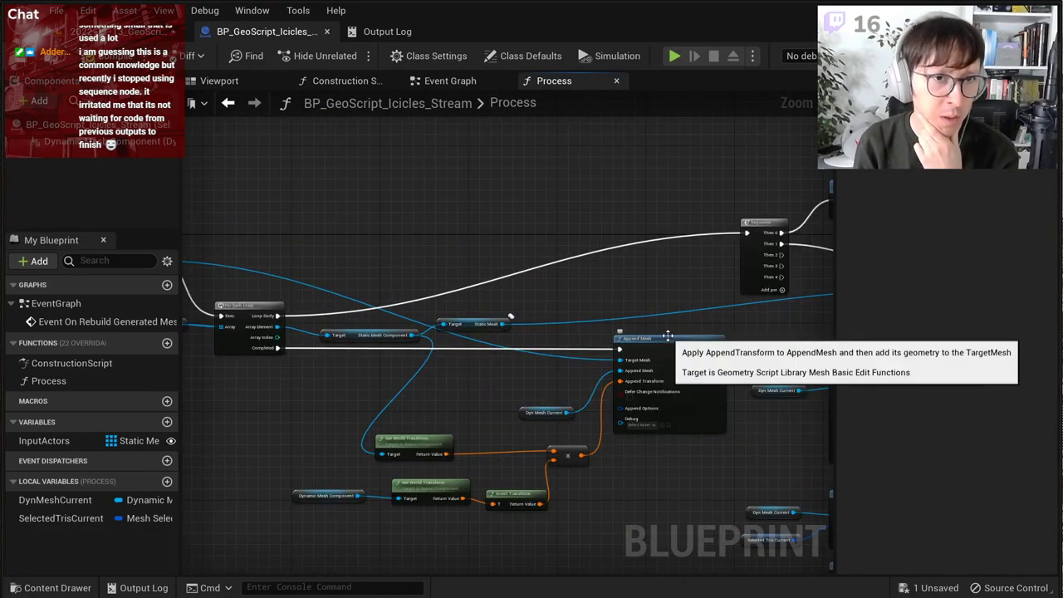
right_click_drag(350, 318, 397, 328)
right_click_drag(481, 287, 341, 333)
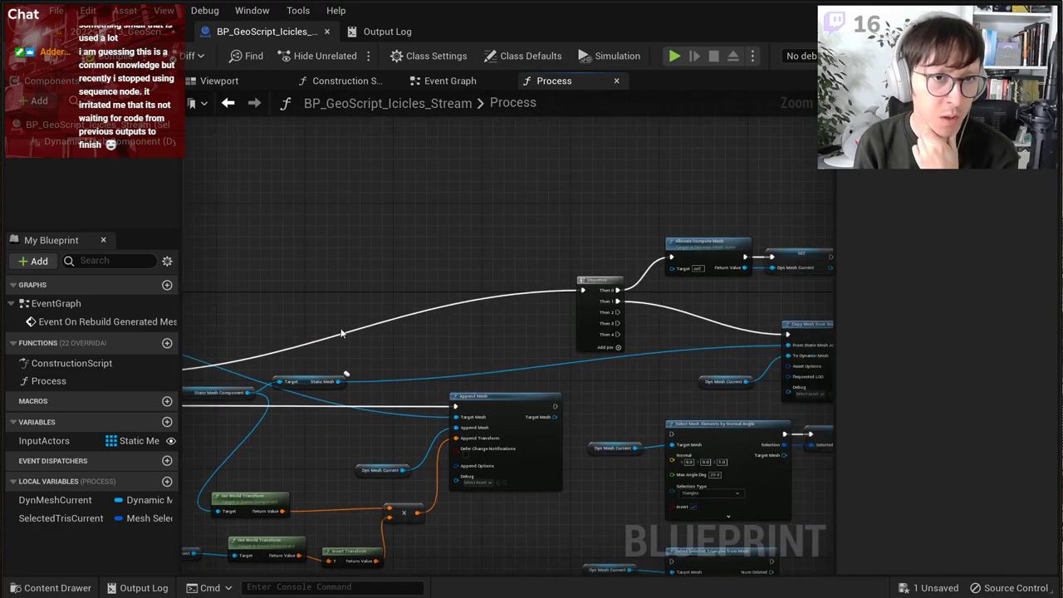
right_click_drag(508, 319, 253, 303)
right_click_drag(322, 361, 273, 306)
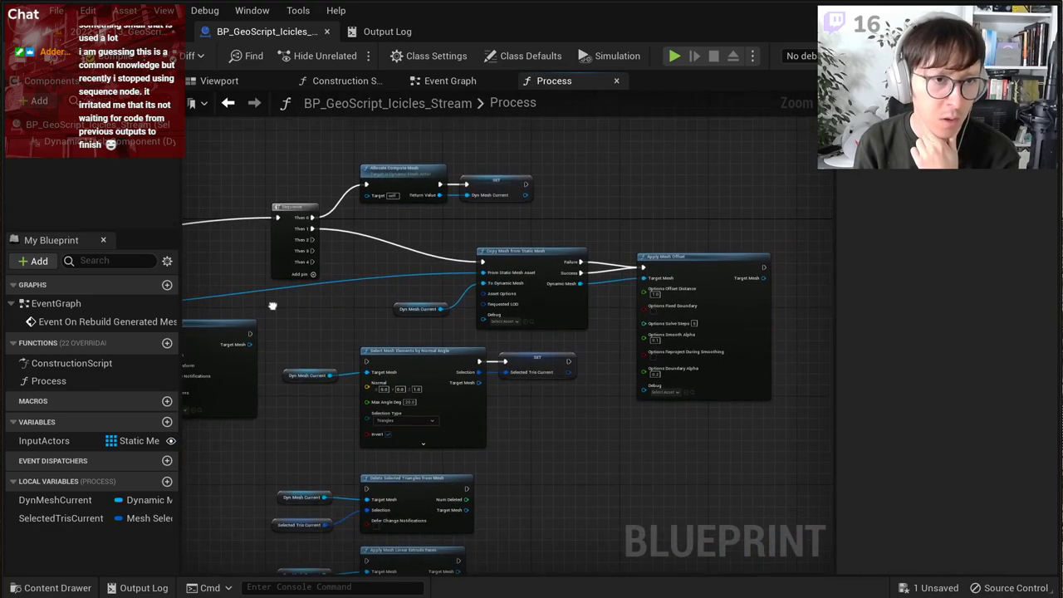
scroll(646, 268, "up", 2)
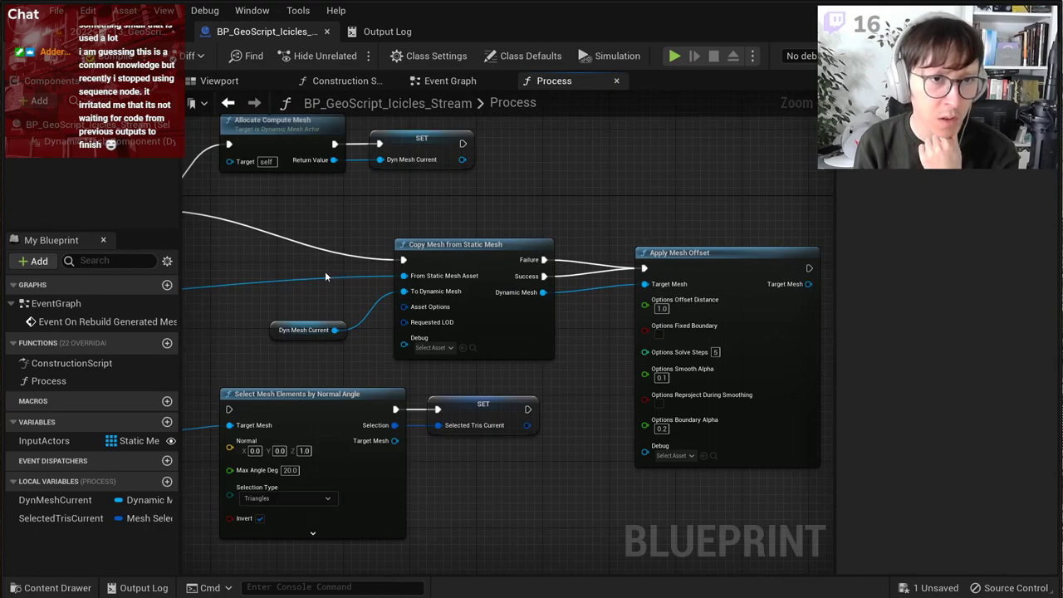
right_click_drag(324, 272, 781, 342)
right_click_drag(204, 384, 395, 376)
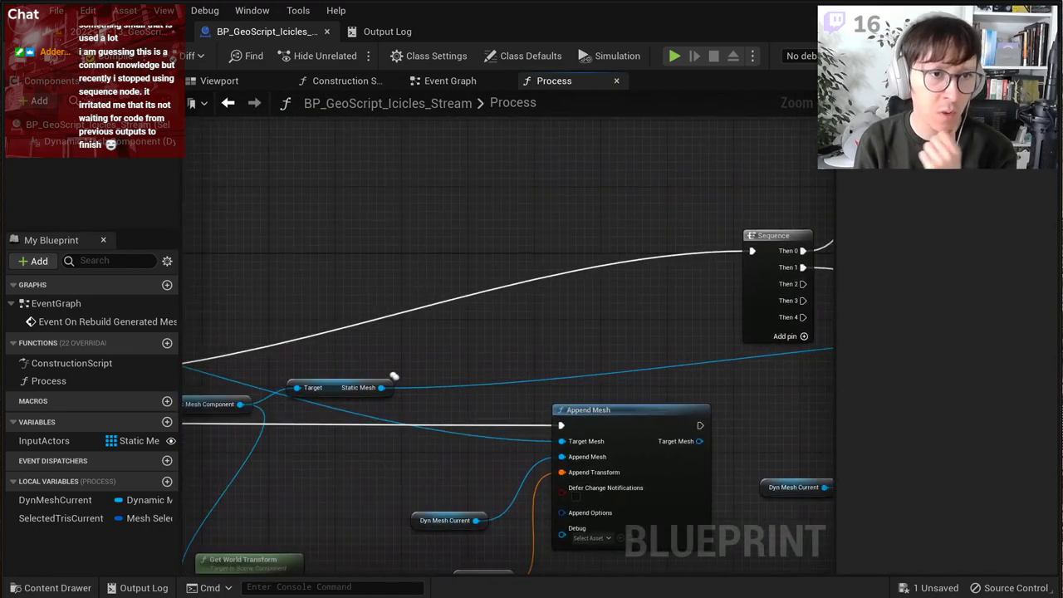
right_click_drag(458, 334, 613, 225)
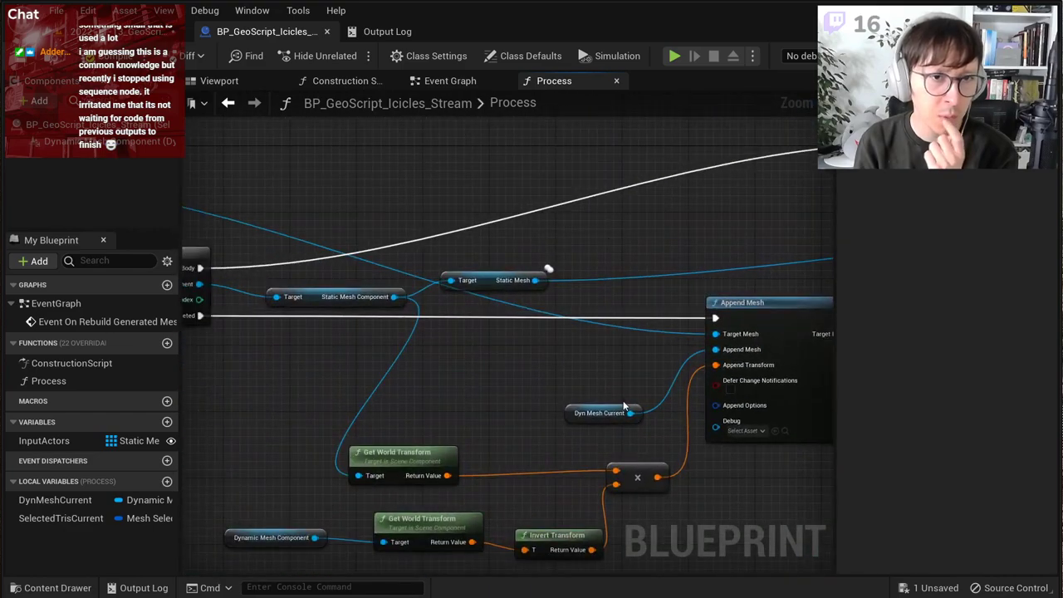
right_click_drag(631, 342, 402, 306)
Step: Disconnect the For Each Loop's Completed output and connect the Sequence's Then 2 output to Append Mesh's execution input
right_click_drag(284, 281, 728, 332)
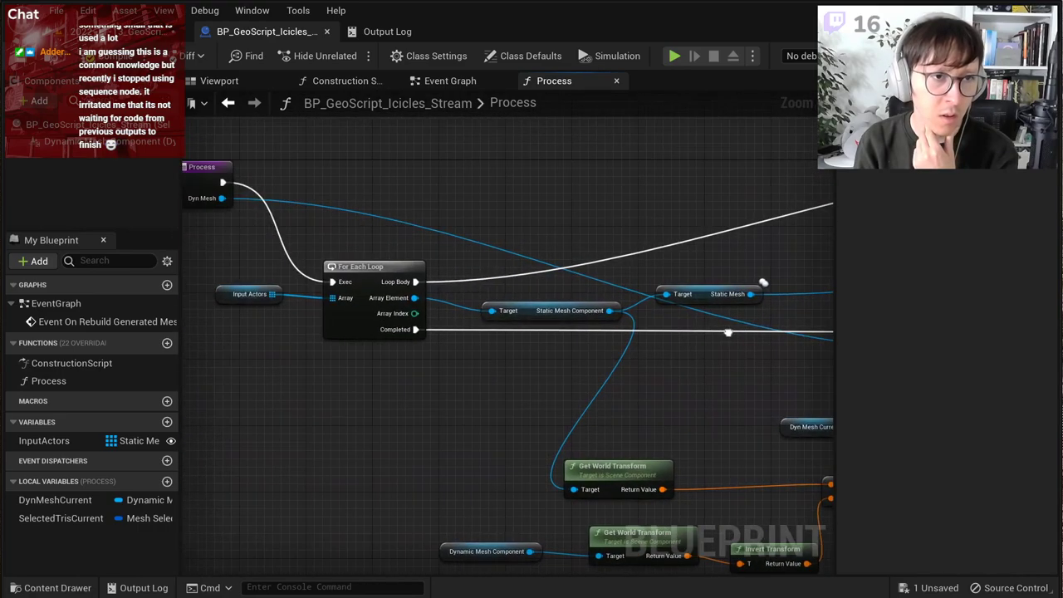
left_click(421, 330, "alt")
scroll(727, 302, "down", 3)
right_click_drag(727, 301, 371, 288)
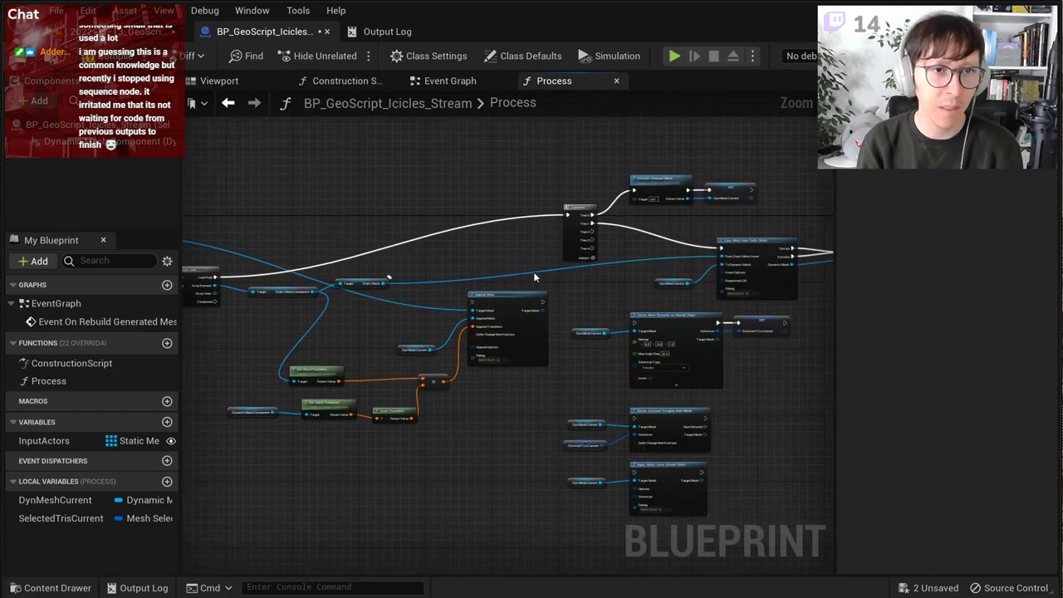
scroll(545, 272, "up", 3)
right_click_drag(448, 284, 847, 294)
right_click_drag(664, 295, 493, 296)
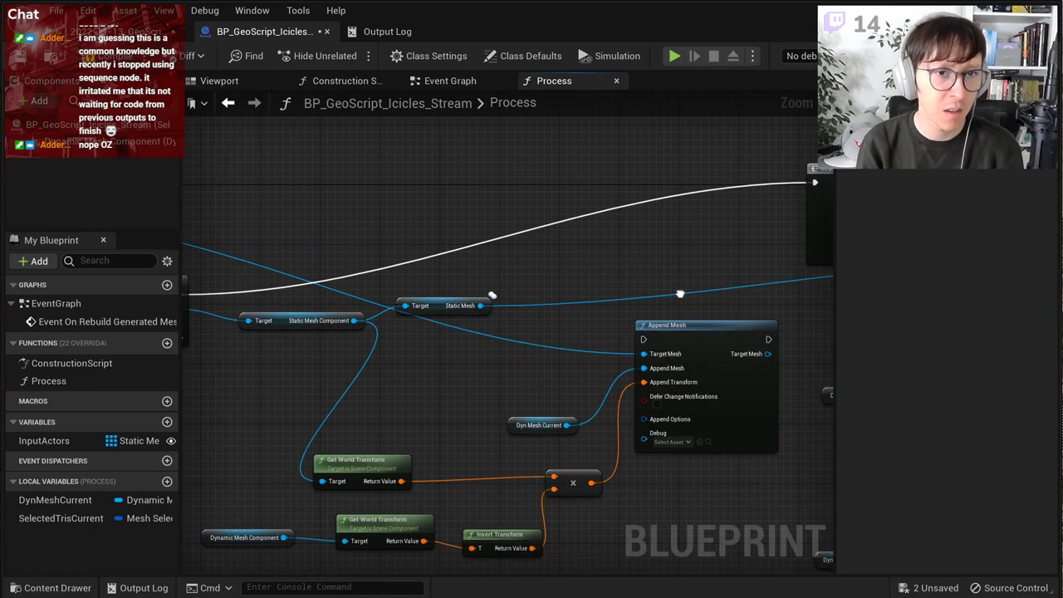
right_click_drag(680, 294, 329, 361)
left_click_drag(509, 280, 293, 407)
Step: Move the Sequence node close to the For Each Loop and save the blueprint
scroll(341, 342, "down", 4)
right_click_drag(342, 339, 507, 319)
left_click_drag(549, 304, 372, 305)
scroll(438, 382, "up", 3)
left_click(23, 57)
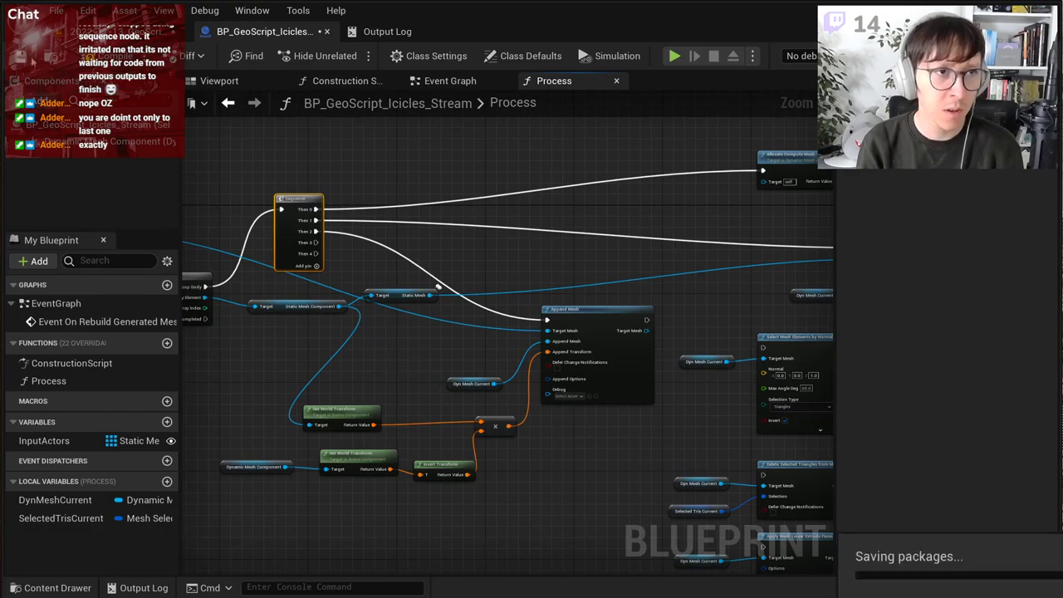
Step: In the level, add a third Input Actors element and pick the roof mesh adjacent to the one already assigned
left_click(106, 30)
left_click_drag(531, 218, 565, 203, "alt")
right_click_drag(598, 266, 665, 266)
left_click(989, 475)
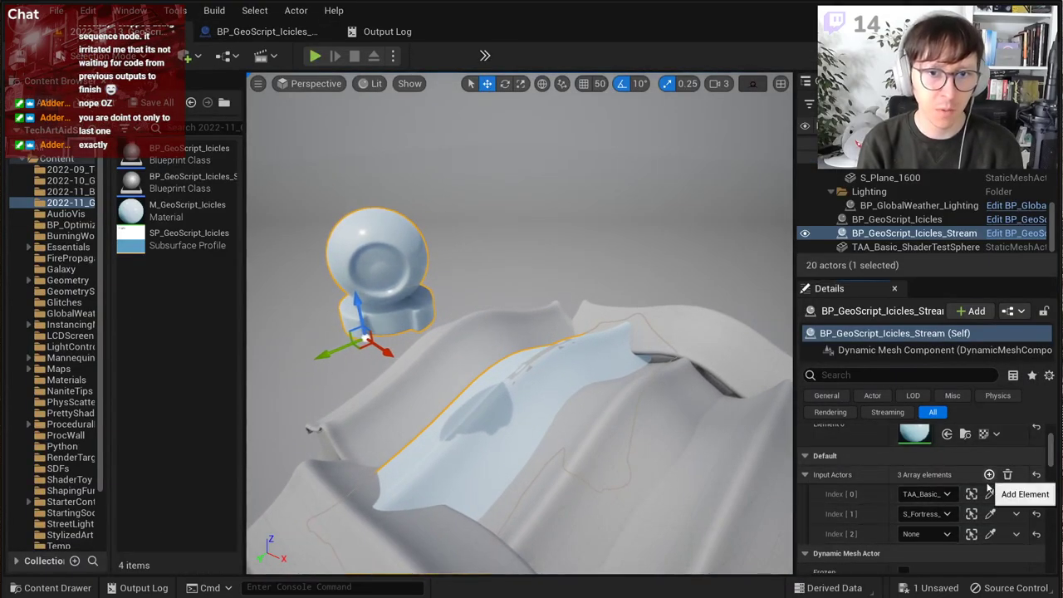
left_click(990, 534)
left_click(445, 340)
right_click_drag(465, 341, 499, 348)
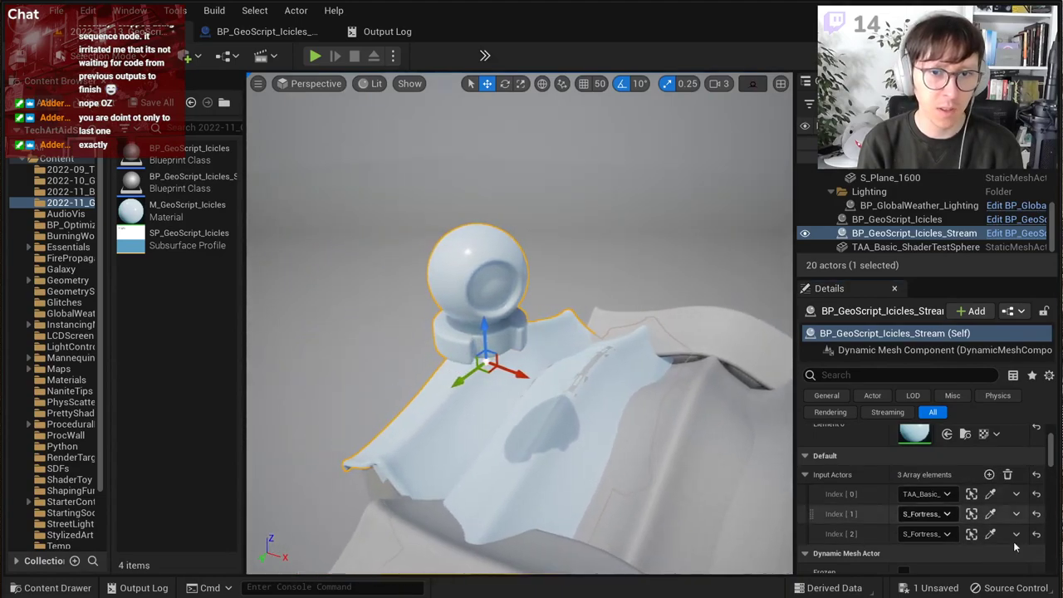
Step: Delete the Index 2 element from the Input Actors array
left_click(1018, 535)
left_click(1028, 573)
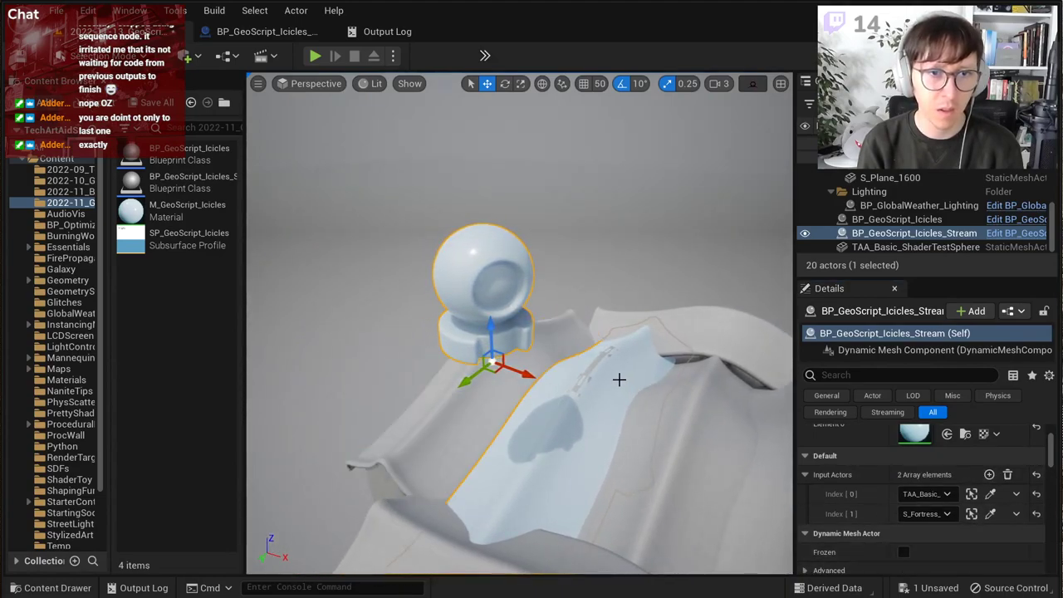
right_click_drag(620, 379, 665, 380)
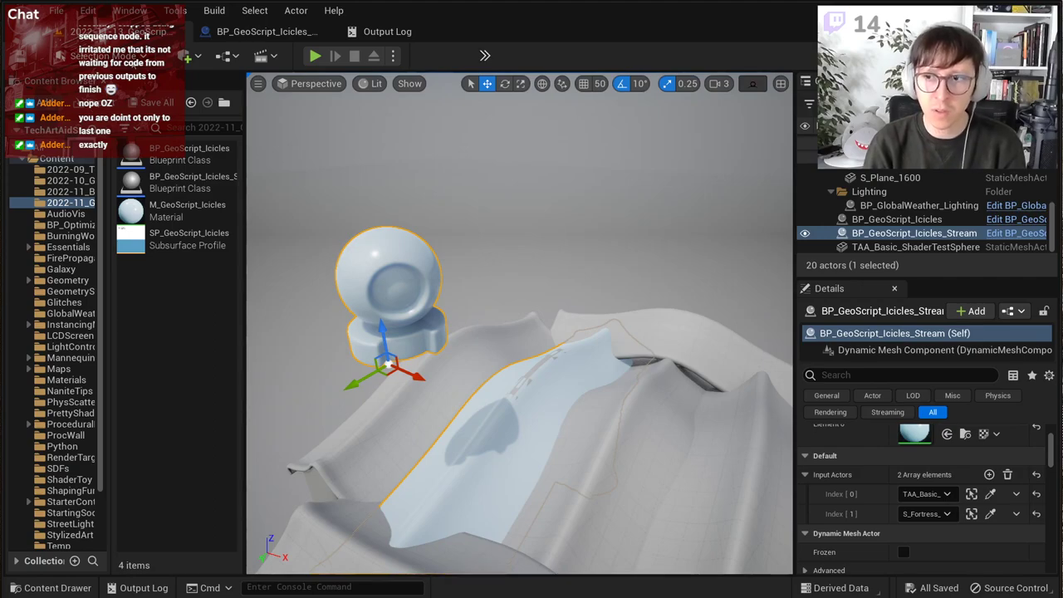
Step: Review the Process graph's loop, Sequence outputs and Append Mesh connections, and compare them with the generated mesh in the level
left_click(278, 31)
right_click_drag(397, 231, 355, 322)
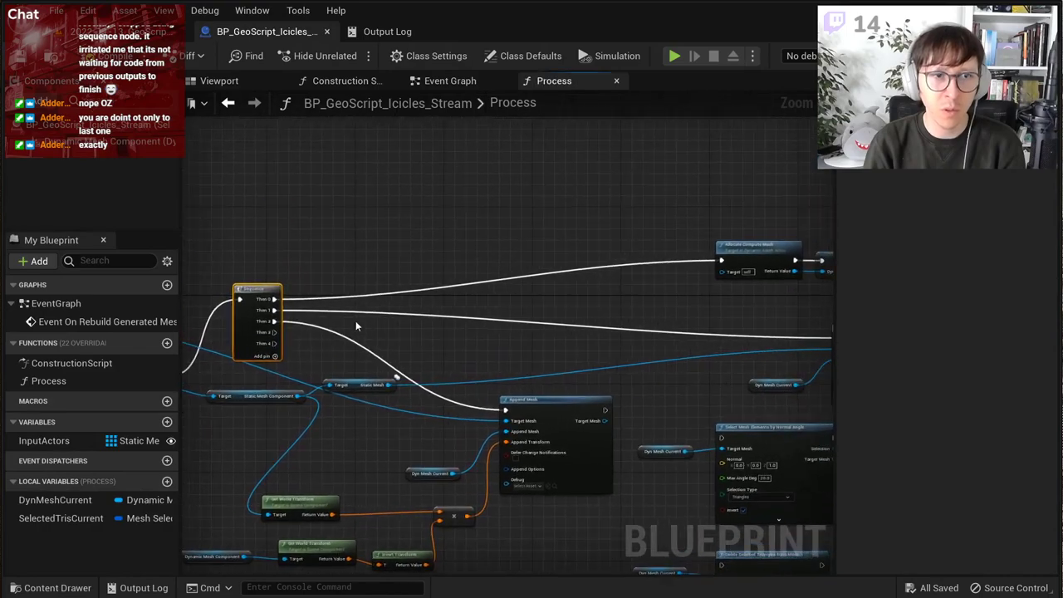
right_click_drag(283, 304, 635, 300)
scroll(534, 326, "up", 3)
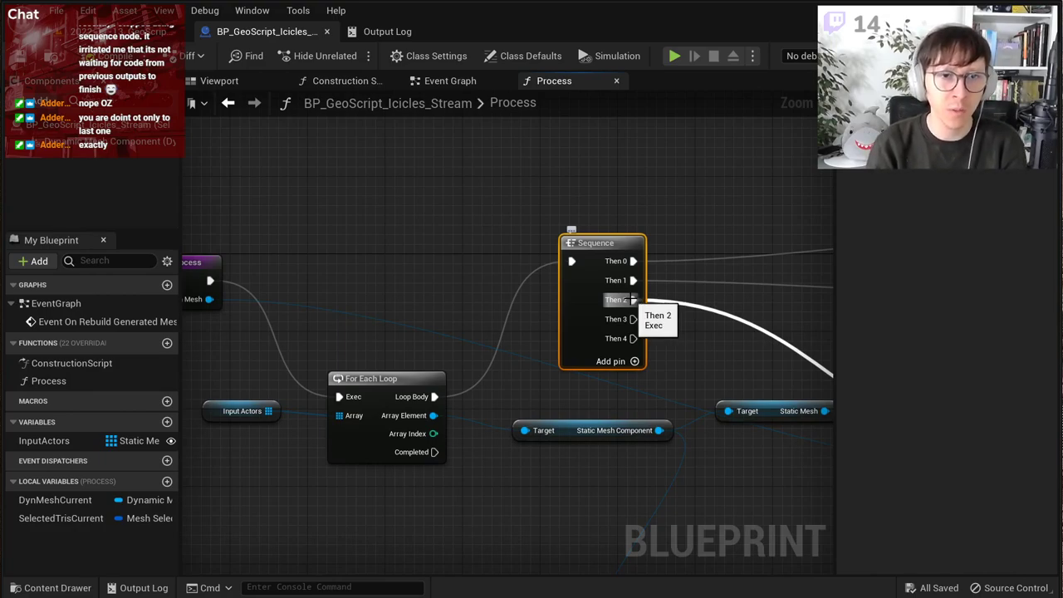
scroll(597, 302, "down", 8)
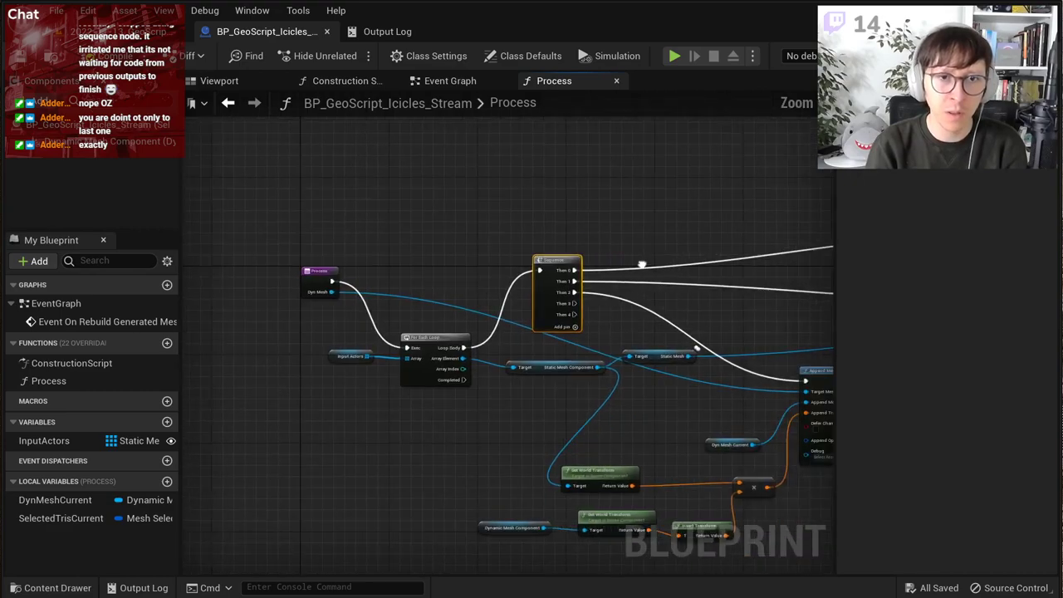
scroll(496, 283, "up", 5)
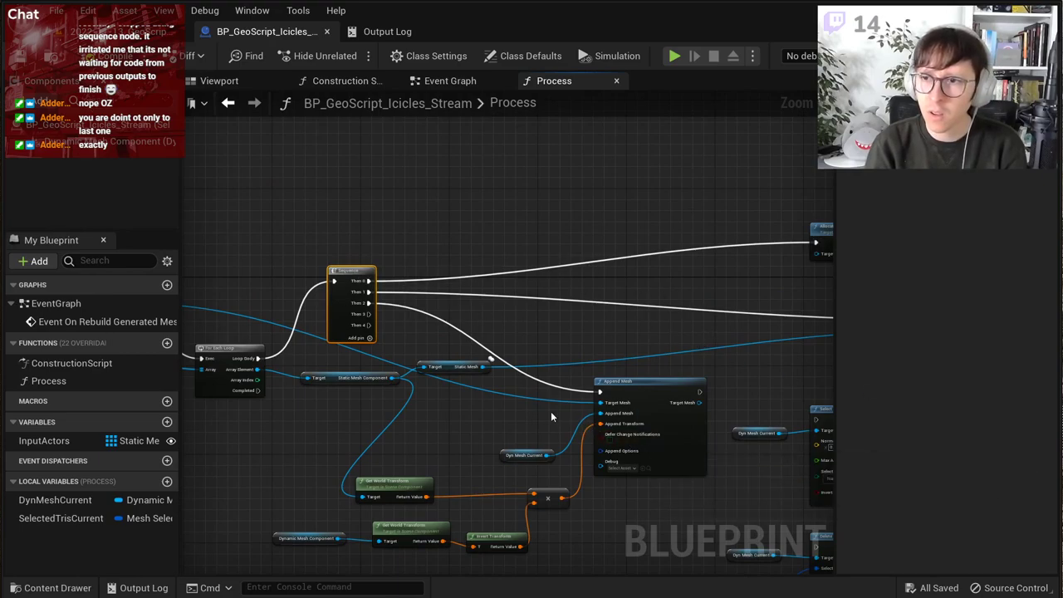
right_click_drag(552, 417, 373, 352)
right_click_drag(255, 288, 401, 292)
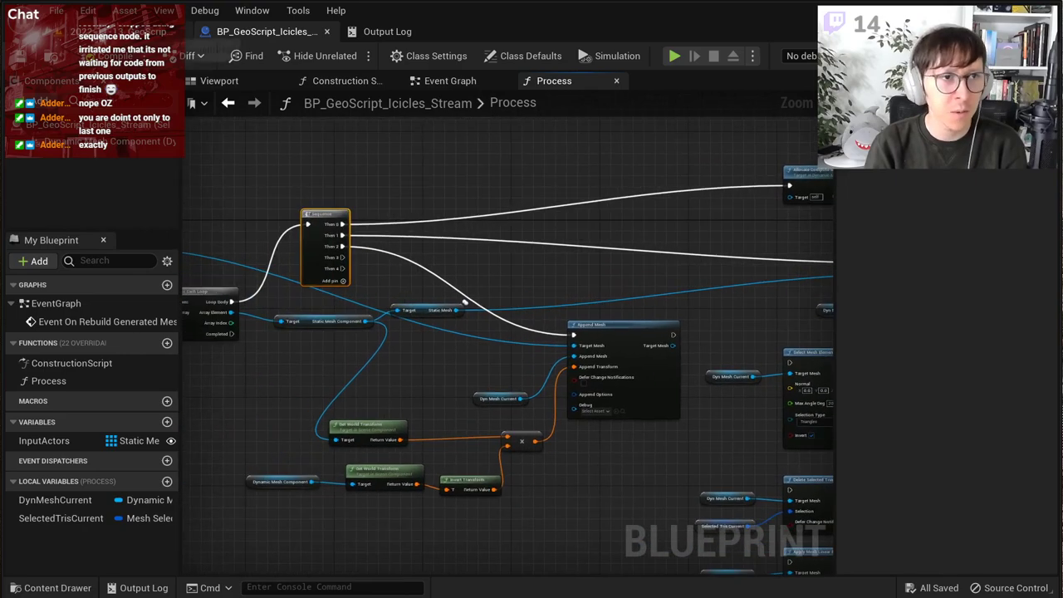
left_click(124, 32)
right_click_drag(572, 387, 535, 401)
left_click(265, 31)
Step: Move the unconnected normal-angle selection, triangle deletion and linear extrusion node groups together, slightly down and right in the Process graph
right_click_drag(822, 356, 470, 319)
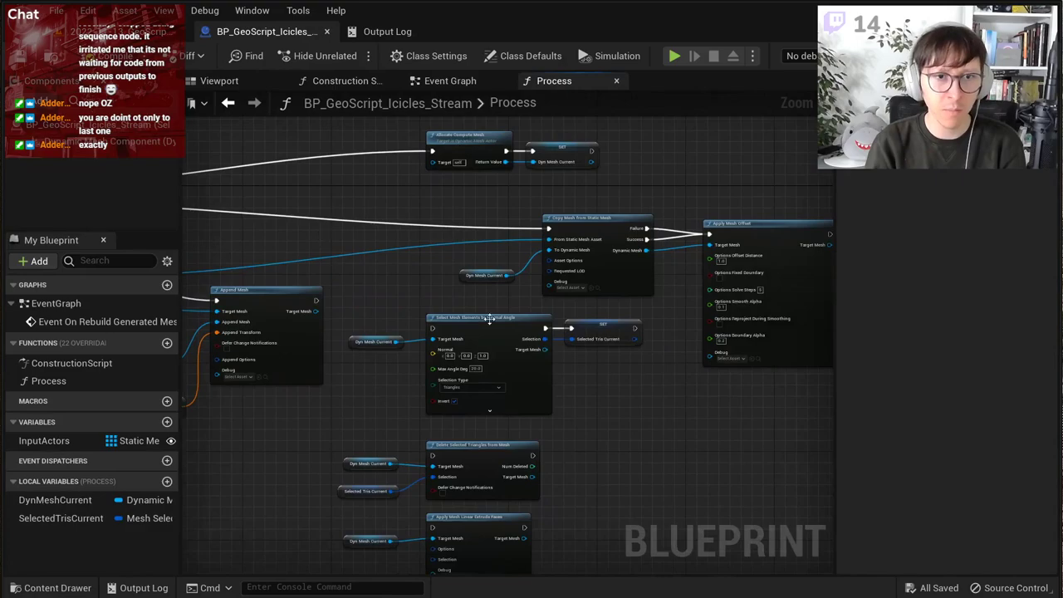
scroll(490, 319, "up", 3)
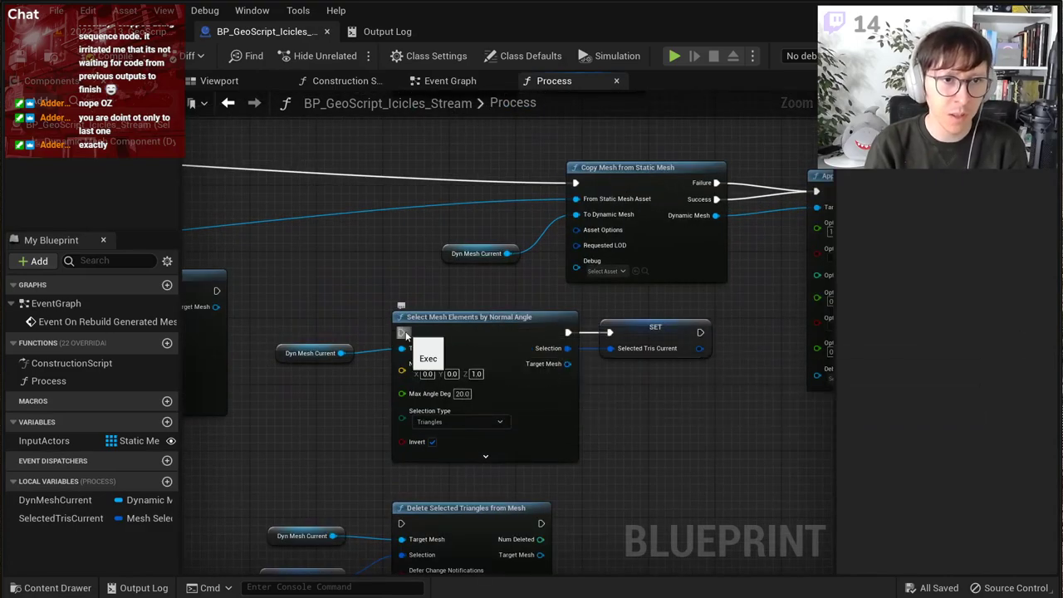
scroll(405, 334, "down", 4)
left_click_drag(604, 514, 371, 328)
left_click_drag(453, 330, 487, 368)
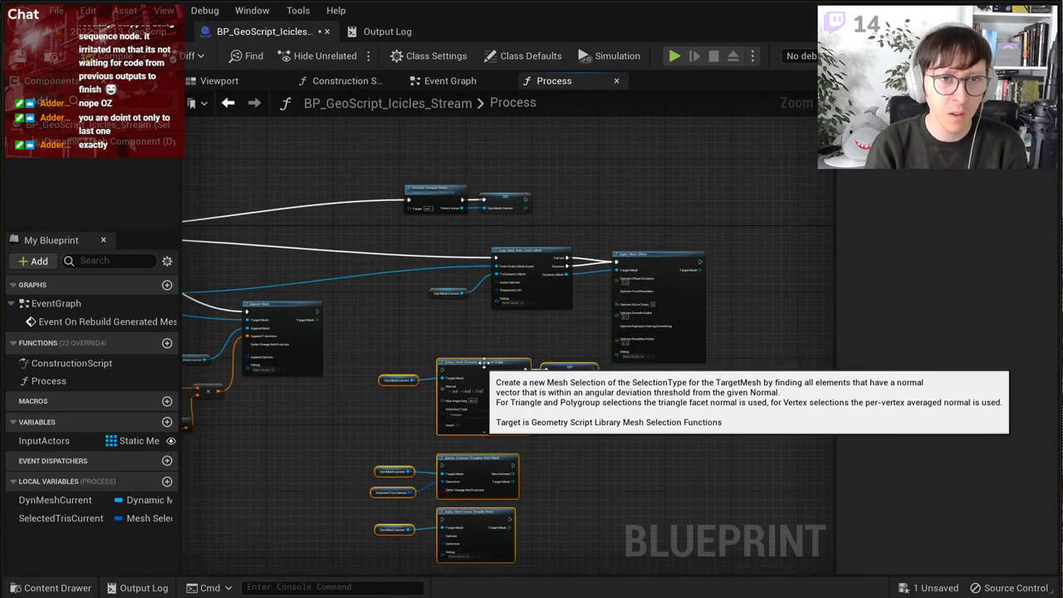
Step: Connect the Sequence node's Then 3 output to the Select Mesh Elements by Normal Angle node
left_click(591, 330)
scroll(607, 287, "up", 2)
right_click_drag(443, 276, 978, 275)
right_click_drag(330, 232, 422, 254)
left_click_drag(281, 250, 376, 465)
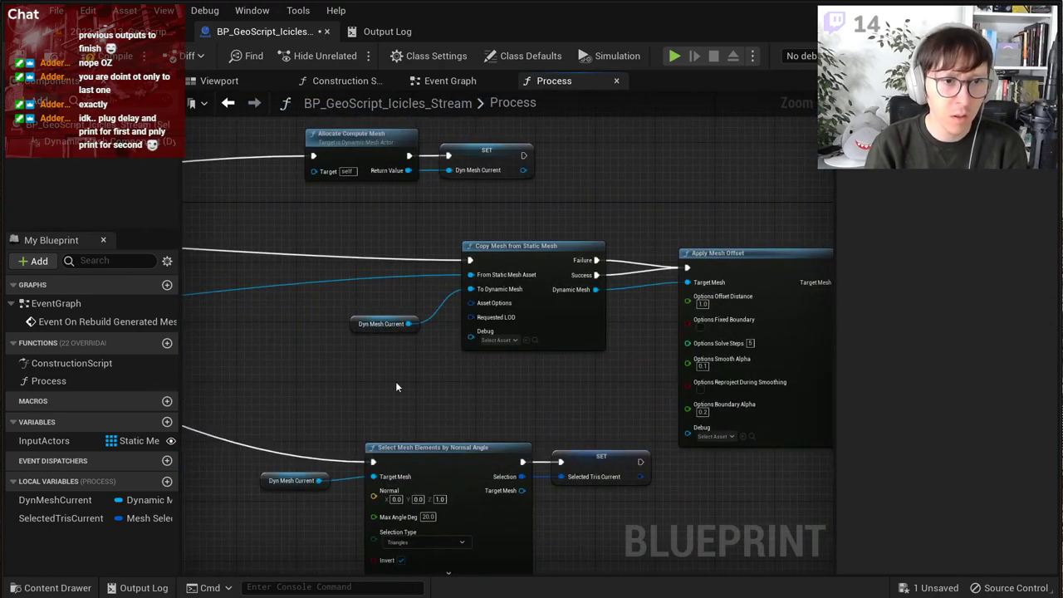
Step: Connect the Sequence node's Then 4 output to the Delete Selected Triangles from Mesh node
scroll(393, 398, "down", 2)
right_click_drag(374, 491, 580, 297)
scroll(580, 299, "up", 3)
left_click_drag(597, 357, 600, 269)
right_click_drag(548, 372, 300, 305)
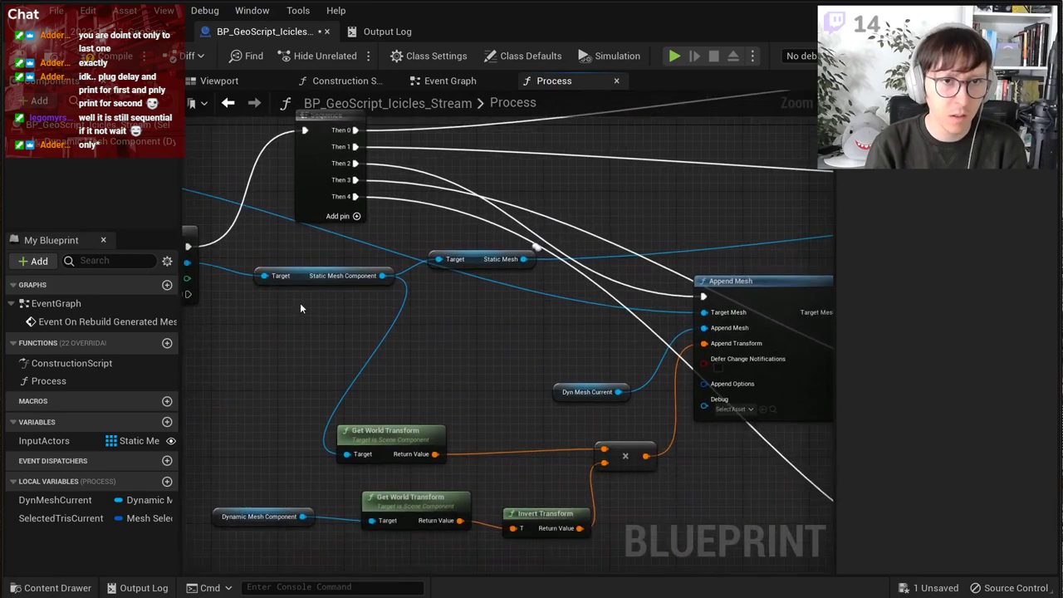
Step: Run Append Mesh from a newly added last Sequence output and remove the unused Then 2 execution pin
scroll(299, 302, "up", 1)
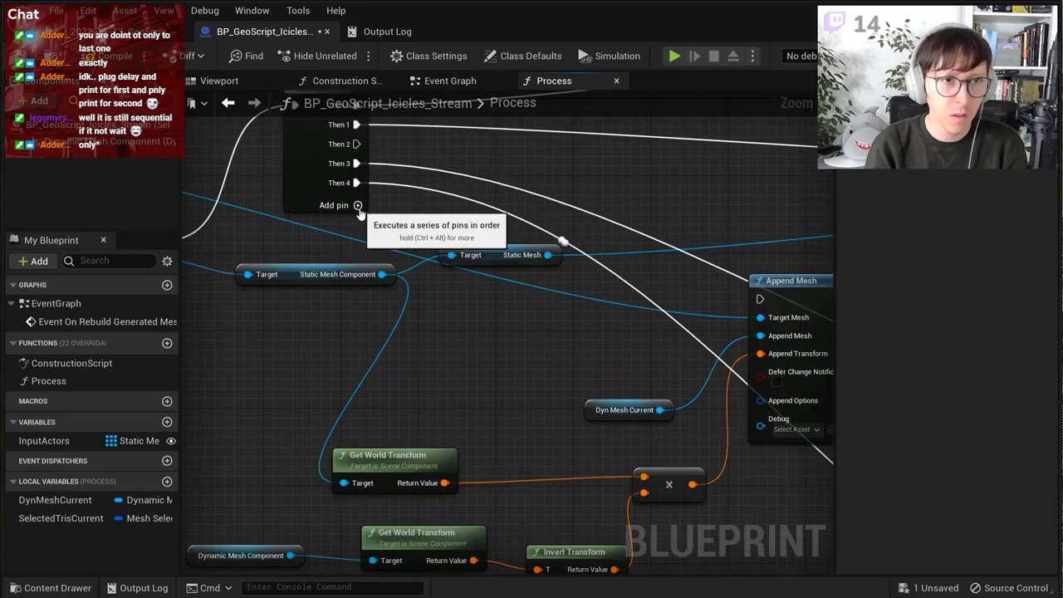
left_click(357, 205)
left_click_drag(357, 202, 759, 299)
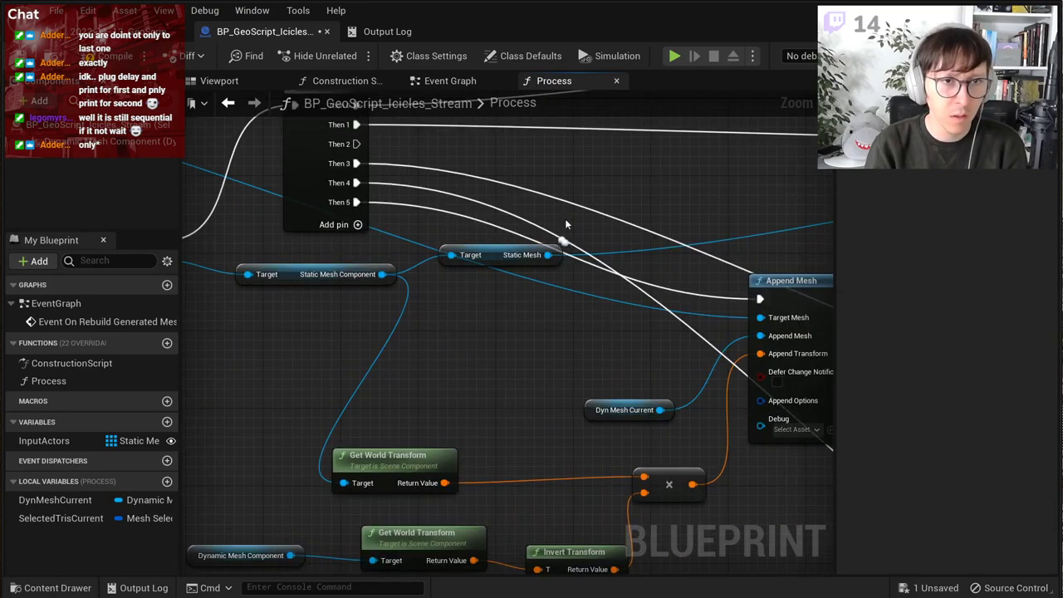
right_click(356, 147)
left_click(404, 207)
scroll(414, 232, "down", 4)
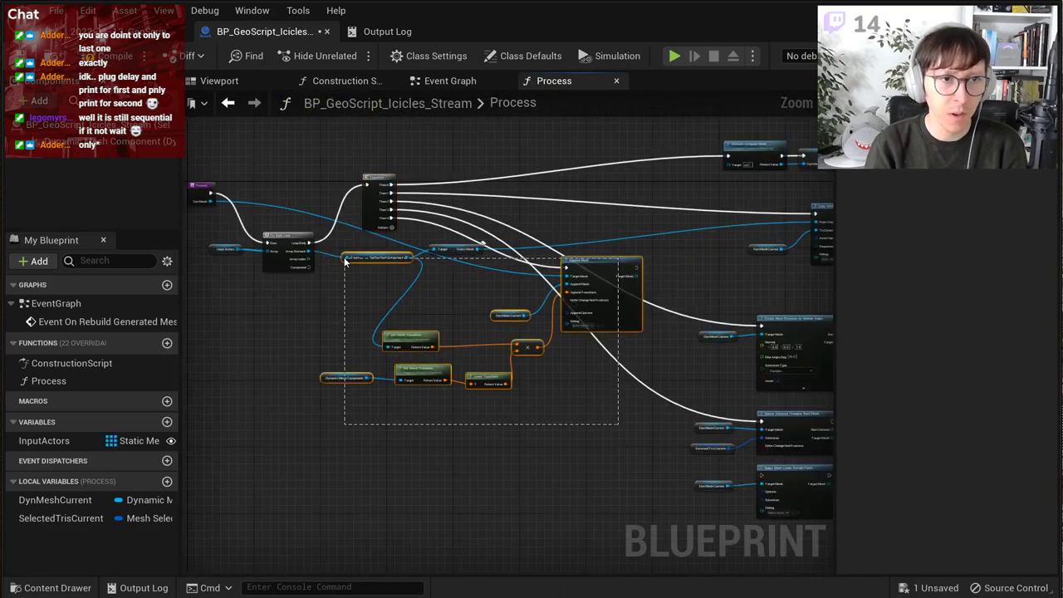
Step: Move the Append Mesh node with its transform nodes and mesh variable to below and beyond the linear extrusion group
left_click(613, 407)
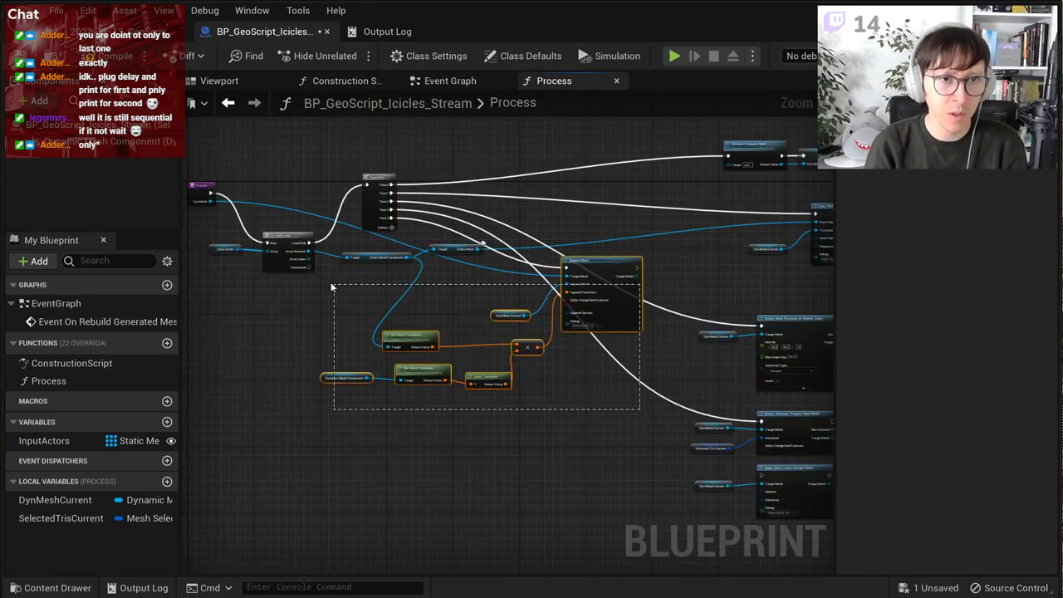
left_click_drag(290, 268, 334, 269)
right_click_drag(470, 324, 318, 249)
scroll(315, 242, "down", 2)
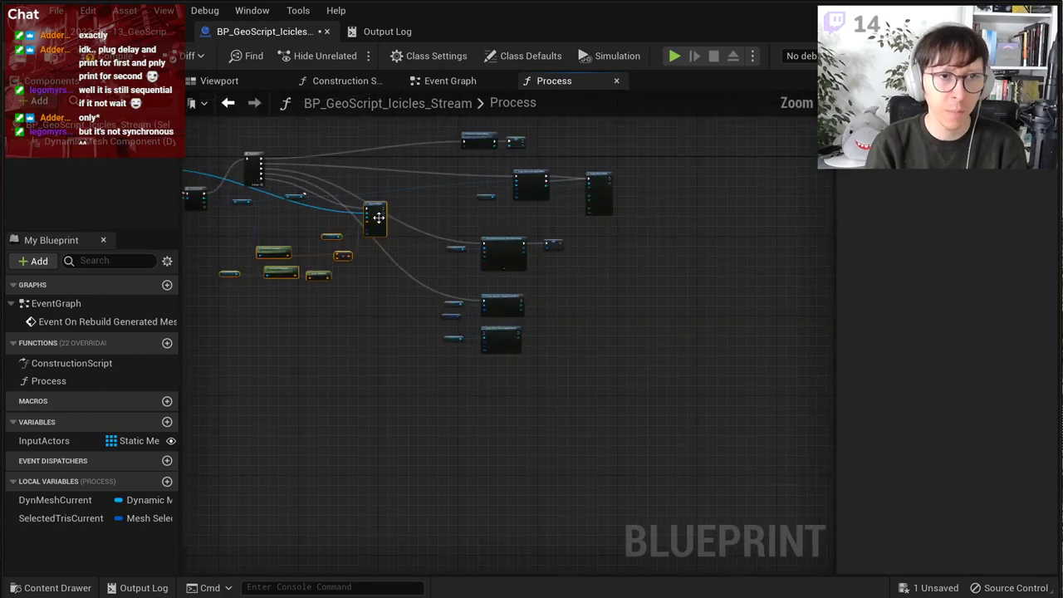
left_click_drag(381, 213, 582, 378)
left_click(583, 407)
scroll(580, 397, "up", 3)
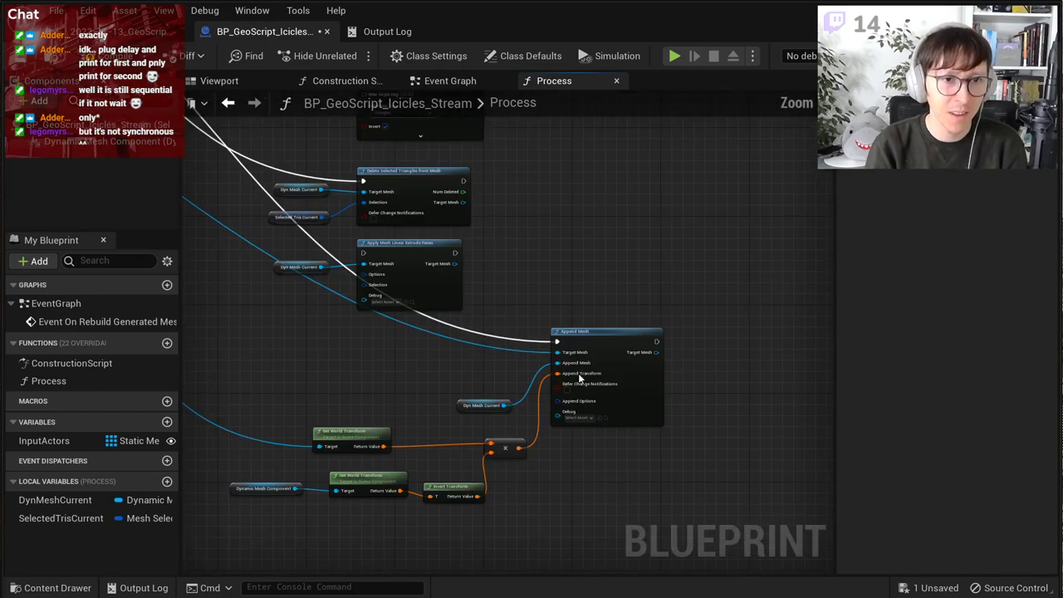
Step: Tidy the Append Mesh group by lowering the Append Mesh and multiply nodes and shifting its Dyn Mesh Current getter clear
left_click_drag(591, 338, 601, 407)
left_click_drag(509, 444, 514, 460)
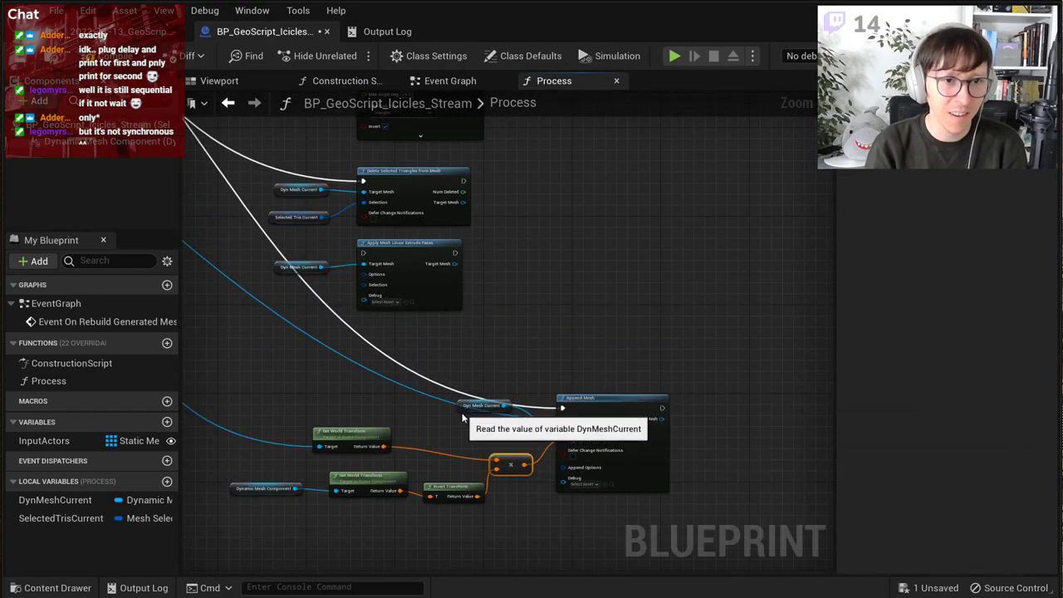
left_click_drag(460, 406, 438, 434)
left_click(482, 323)
scroll(481, 328, "down", 6)
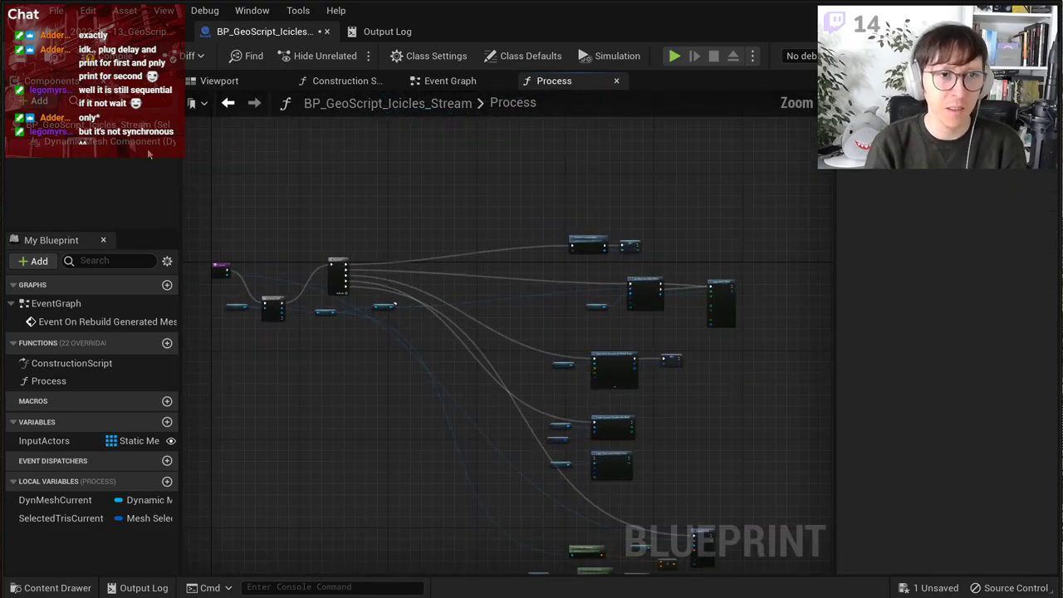
Step: Compile the blueprint and inspect the generated mesh on the test sphere's base in the level
left_click(96, 58)
left_click(114, 36)
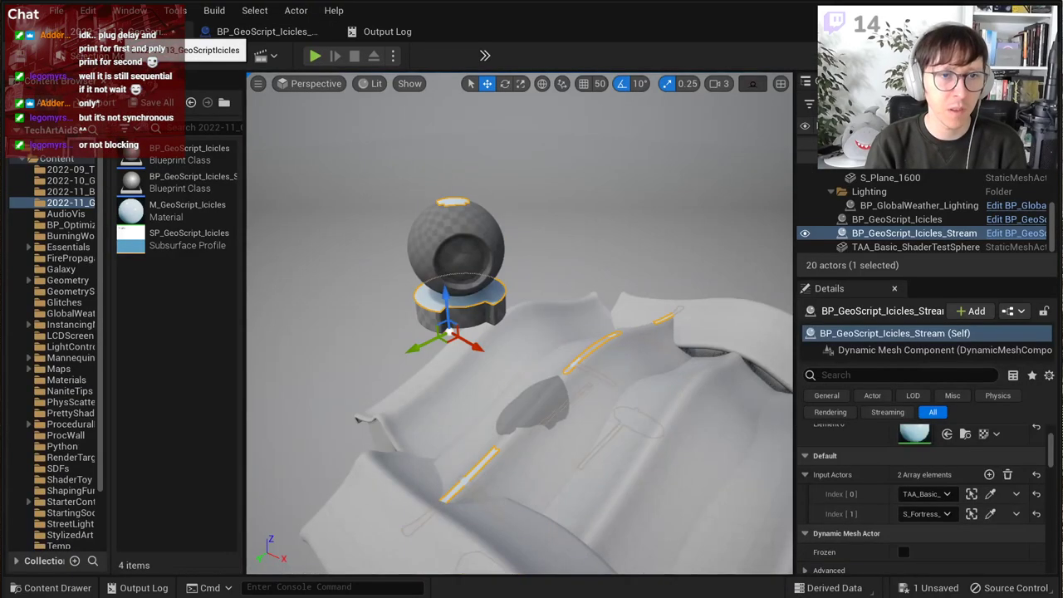
right_click_drag(334, 174, 353, 192)
key("w")
mouse_move(538, 318)
right_mouse_down()
mouse_move(490, 303)
mouse_move(538, 318)
right_mouse_up()
scroll(538, 318, "up", 2)
scroll(538, 318, "up", 5)
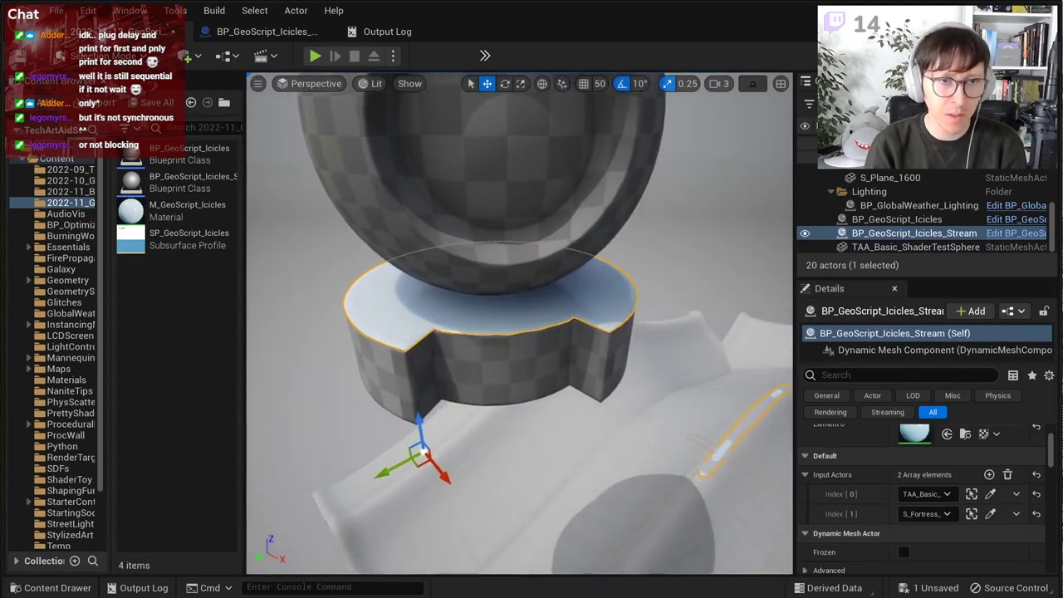
scroll(538, 318, "down", 8)
Step: Set Max Angle Deg to 80 on the Select Mesh Elements by Normal Angle node and compile the blueprint
left_click(235, 33)
scroll(638, 404, "up", 5)
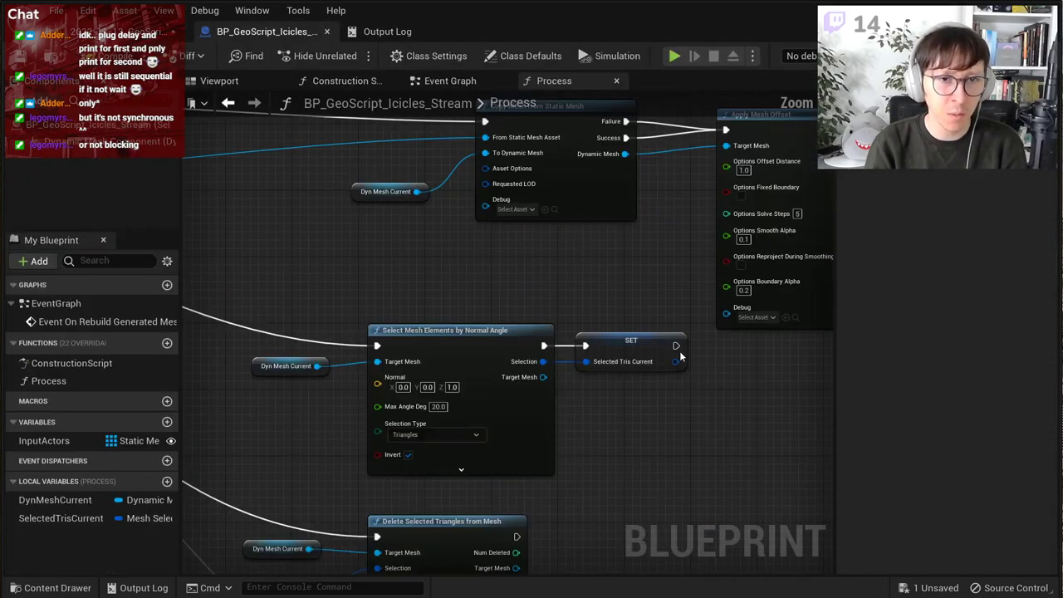
scroll(421, 429, "up", 2)
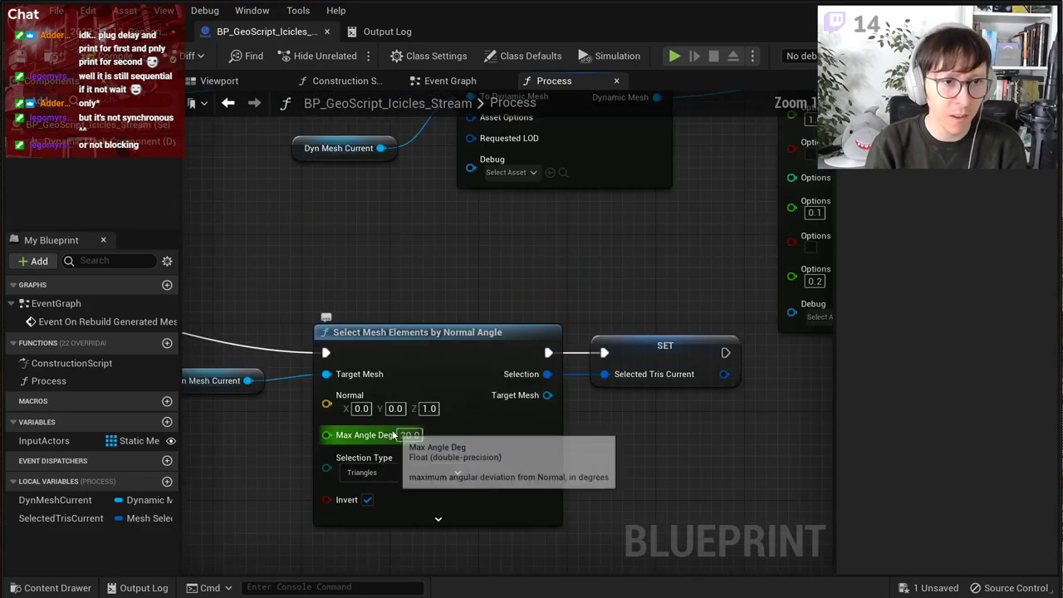
left_click(405, 434)
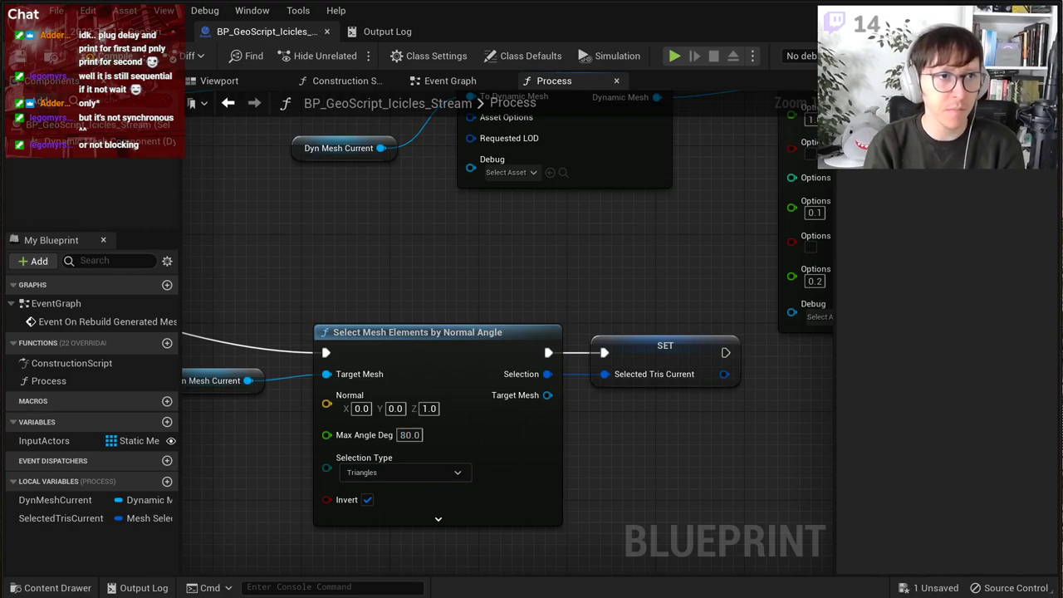
left_click(93, 56)
Step: In the level, move the BP_GeoScript_Icicles_Stream actor from beneath the test sphere to beside the snow-covered roof section
left_click(117, 28)
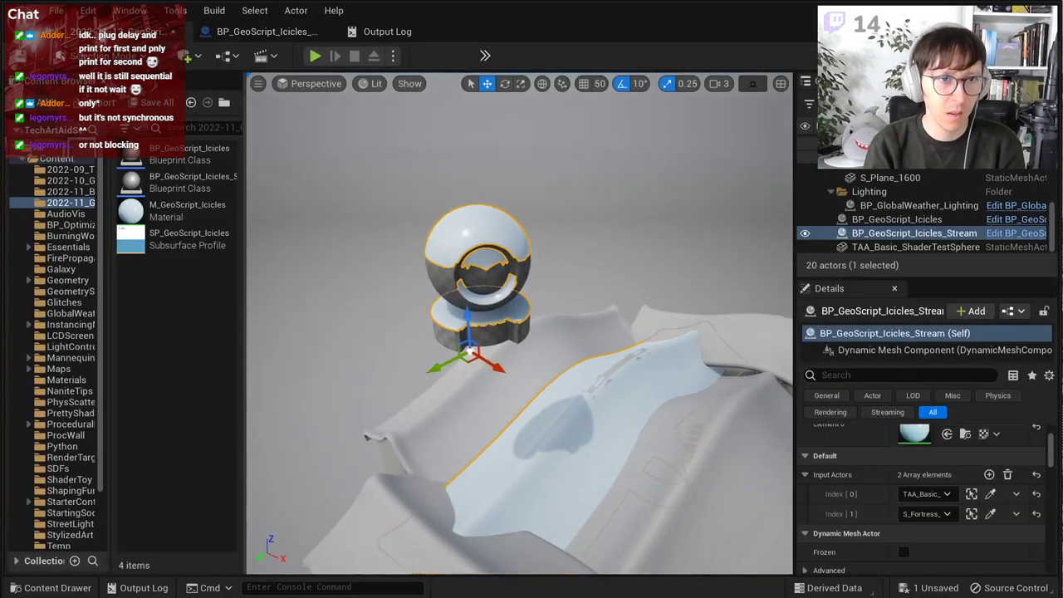
mouse_move(603, 298)
right_mouse_down()
mouse_move(616, 301)
mouse_move(603, 298)
right_mouse_up()
left_click_drag(507, 349, 662, 389)
right_click_drag(614, 327, 573, 349)
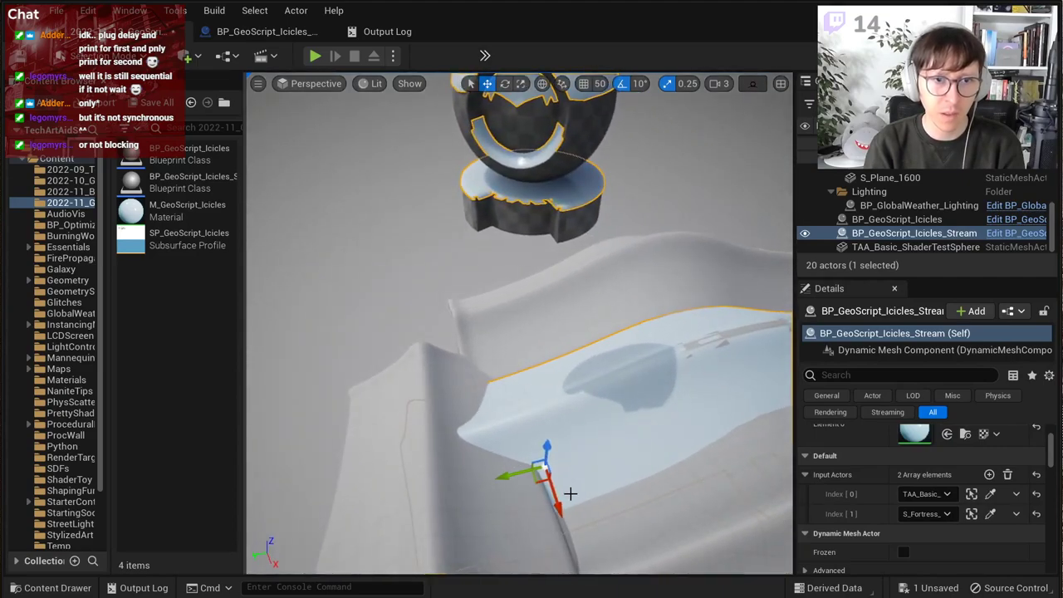
left_click_drag(557, 500, 607, 303)
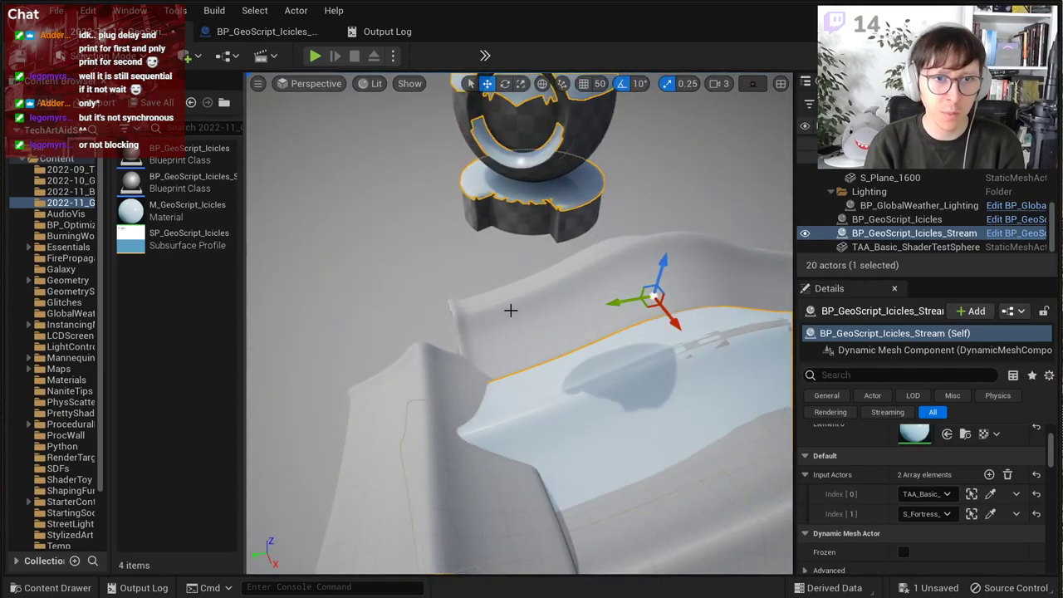
right_click_drag(510, 311, 615, 300)
left_click(432, 307)
right_click_drag(431, 307, 509, 308)
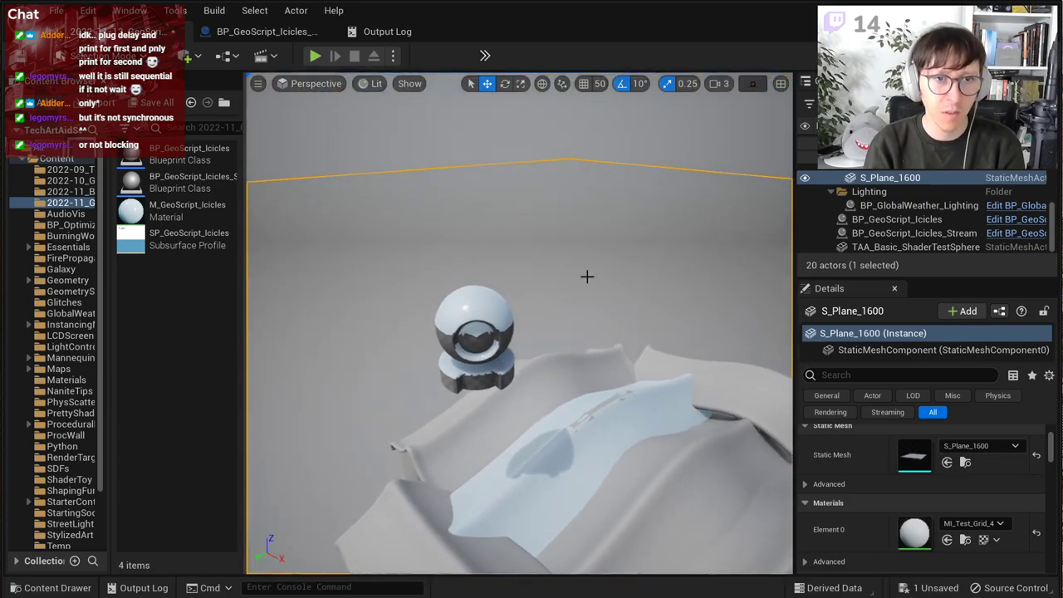
Step: Add a third Input Actors element to BP_GeoScript_Icicles_Stream and pick the roof mesh in front of the covered section
left_click(590, 412)
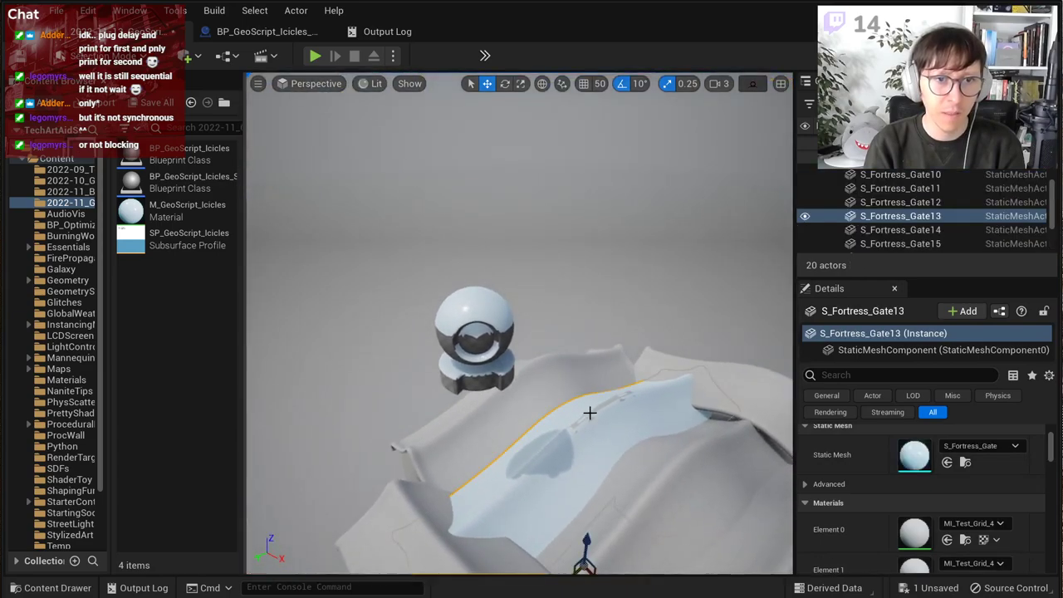
scroll(901, 238, "down", 3)
left_click(914, 234)
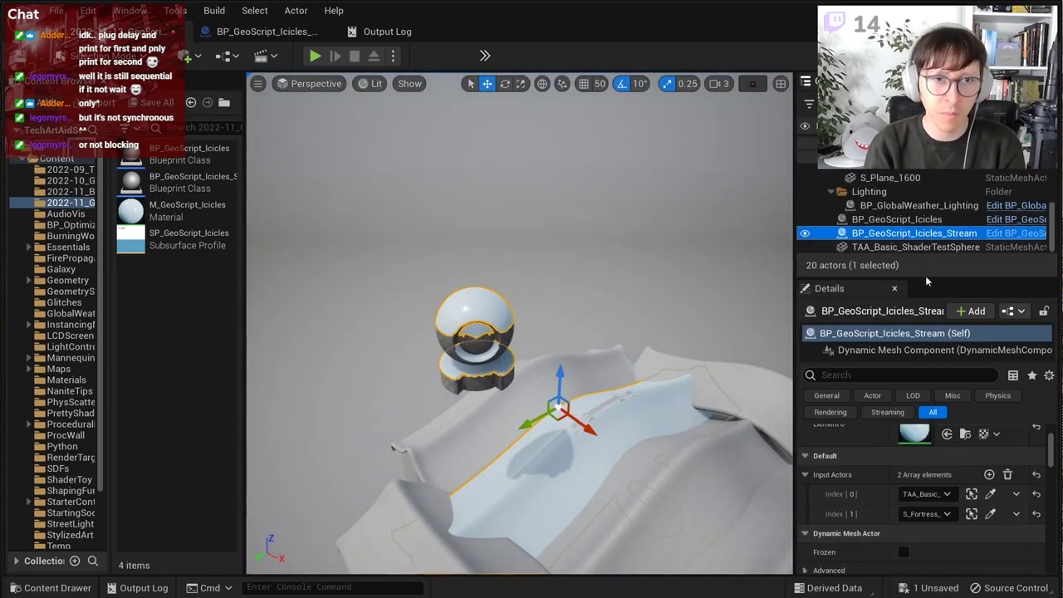
left_click(991, 475)
left_click(990, 534)
left_click(385, 499)
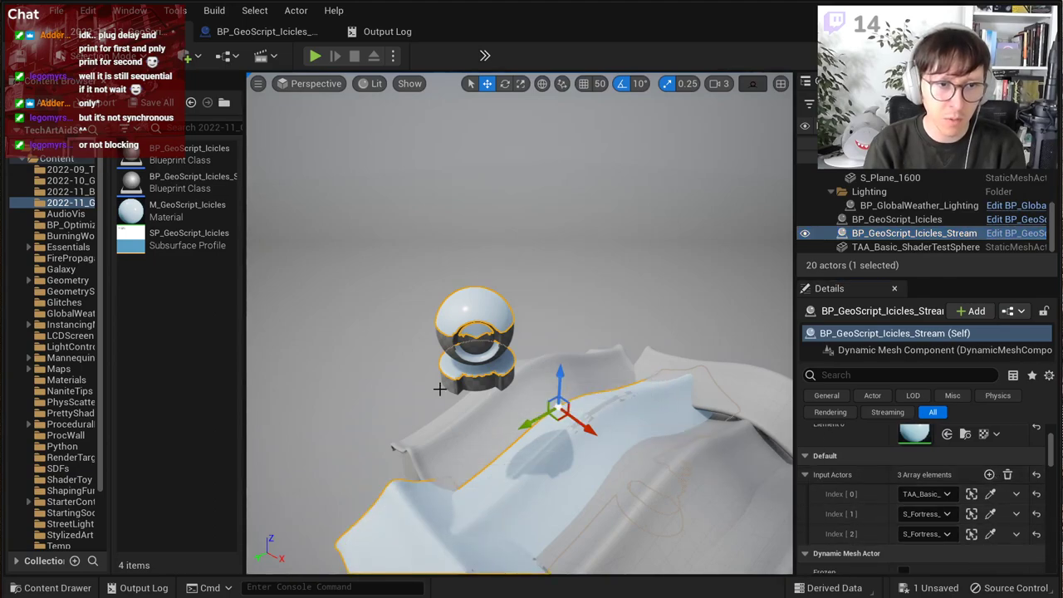
Step: Remove the newly added third element from the icicle actor's Input Actors array
right_click_drag(490, 324, 501, 316)
left_click(1016, 534)
left_click(1032, 571)
right_click_drag(615, 366, 614, 365)
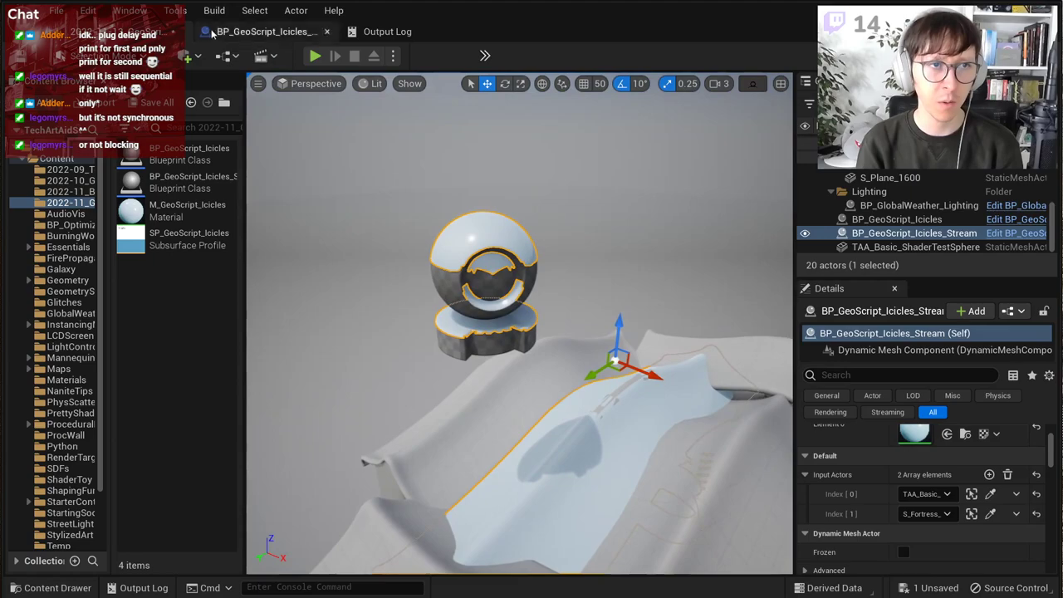
Step: Save the level and insert an execution pin before the last output of the Process graph's Sequence node
left_click(20, 57)
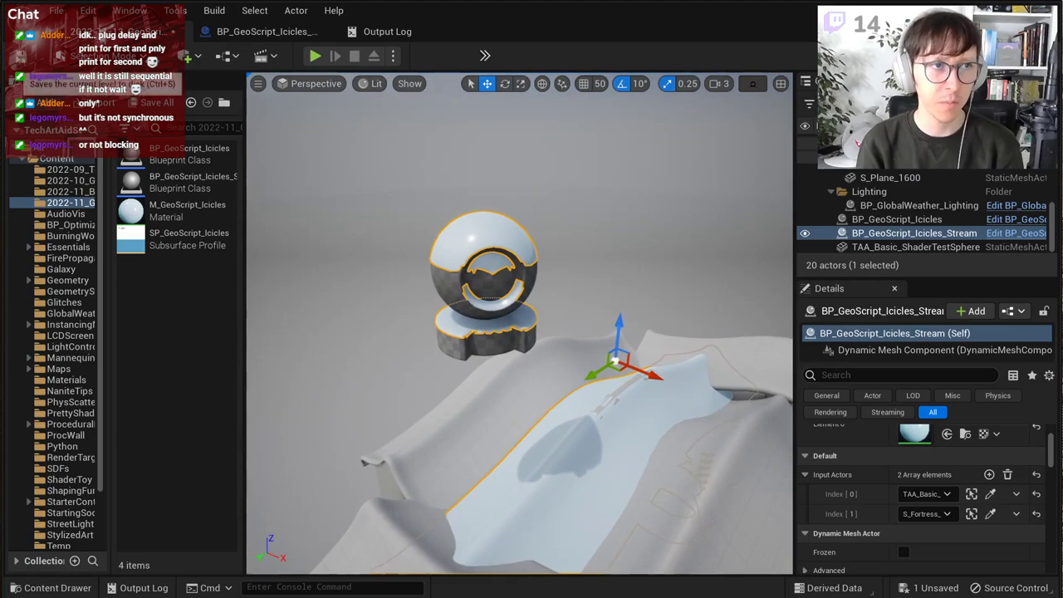
left_click(262, 31)
scroll(625, 277, "down", 2)
right_click_drag(625, 278, 761, 164)
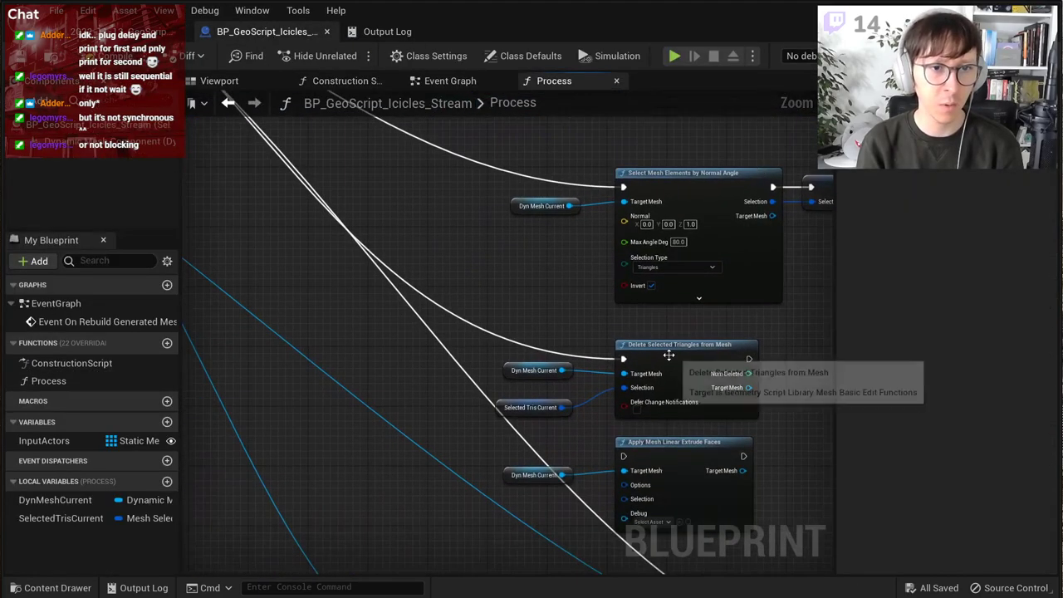
scroll(667, 354, "down", 4)
right_click_drag(667, 353, 578, 251)
scroll(565, 285, "up", 4)
right_click_drag(346, 226, 439, 441)
mouse_move(325, 254)
right_mouse_down()
mouse_move(363, 327)
mouse_move(550, 410)
right_mouse_up()
right_click_drag(324, 214, 465, 299)
right_click(344, 276)
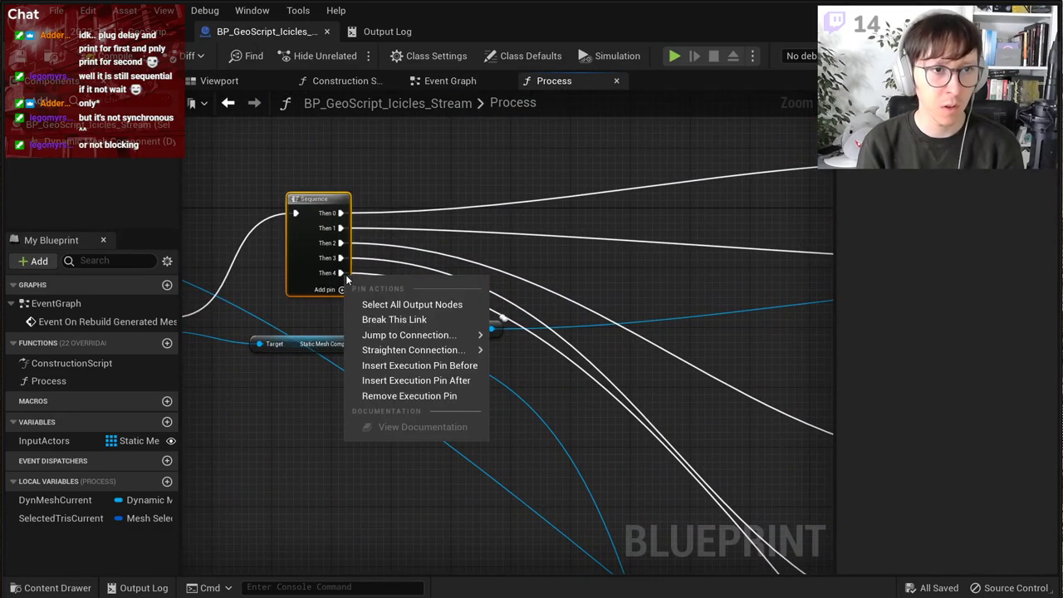
left_click(407, 367)
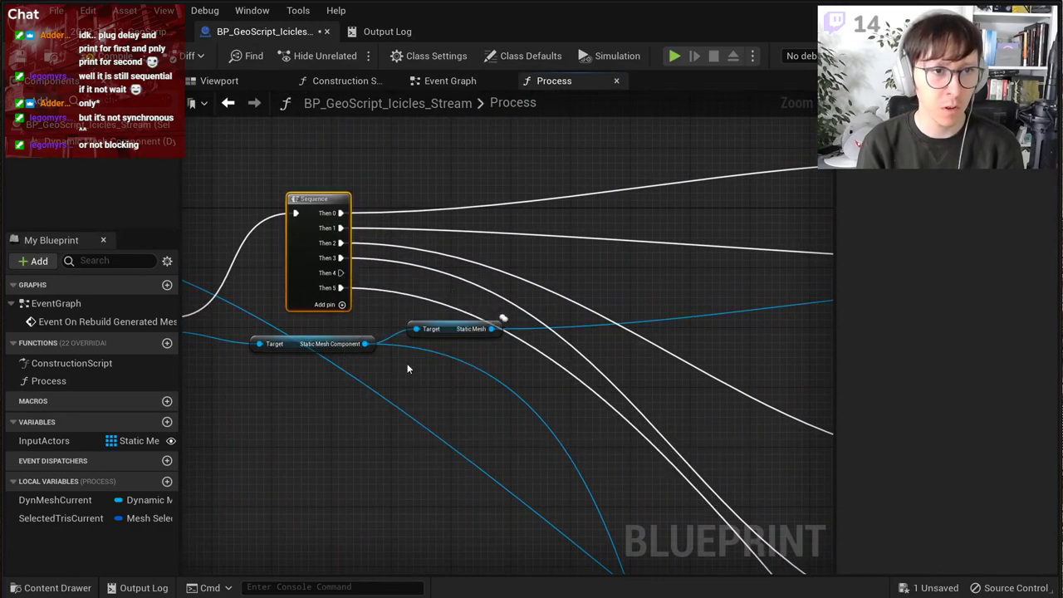
Step: Connect the Sequence node's free Then 4 output to the Apply Mesh Linear Extrude Faces node
left_click_drag(343, 275, 383, 269)
right_click_drag(385, 216, 583, 274)
scroll(629, 382, "up", 2)
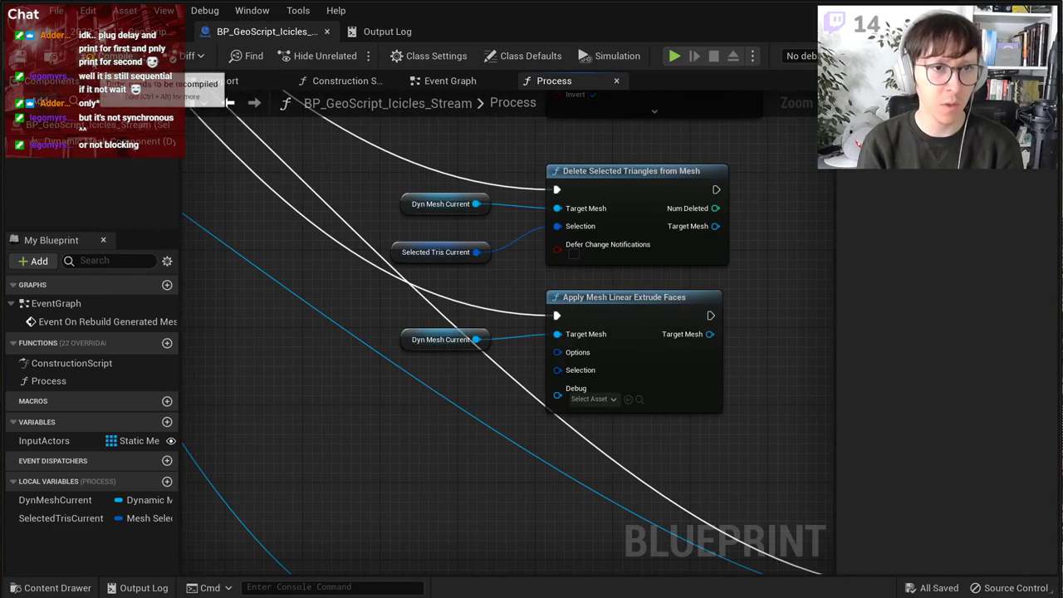
right_click(585, 359)
left_click(620, 387)
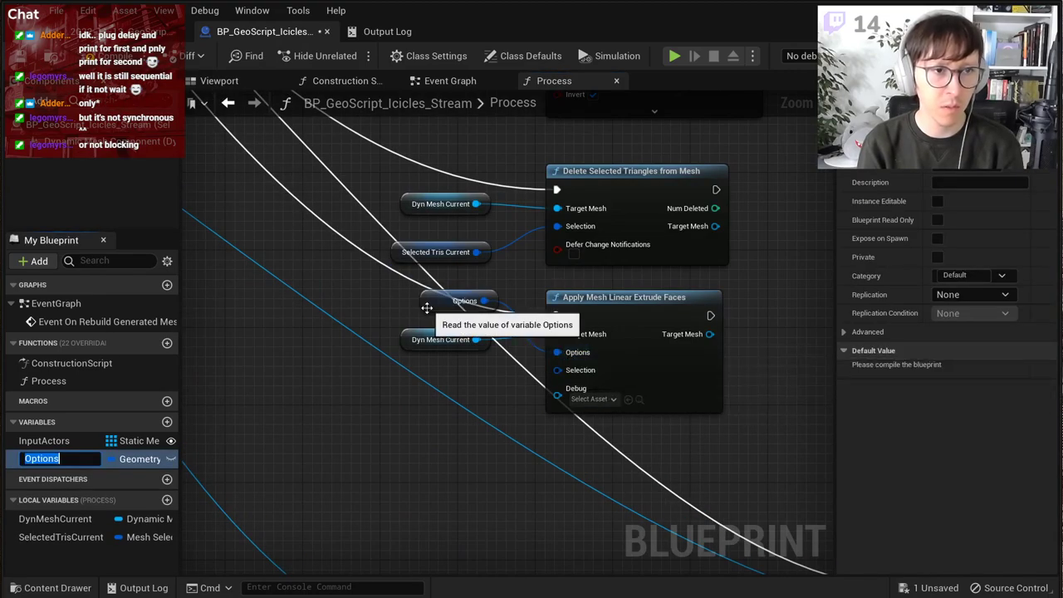
left_click(372, 319)
key("ctrl+z")
Step: Split the Options struct pin of Apply Mesh Linear Extrude Faces and set Options Distance to 10
right_click(570, 355)
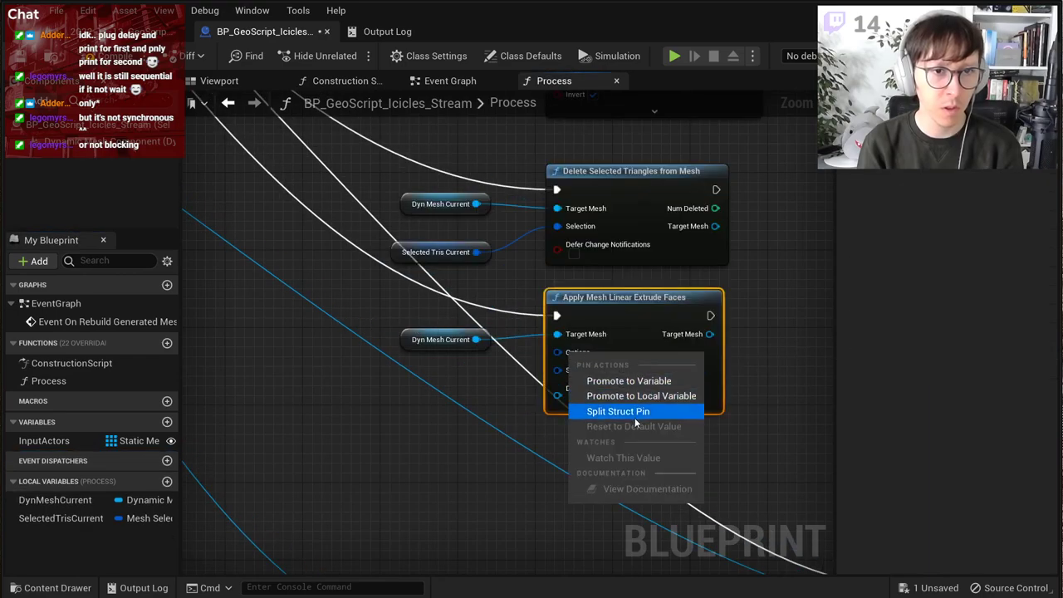
left_click(634, 419)
right_click_drag(707, 369, 728, 260)
left_click(653, 244)
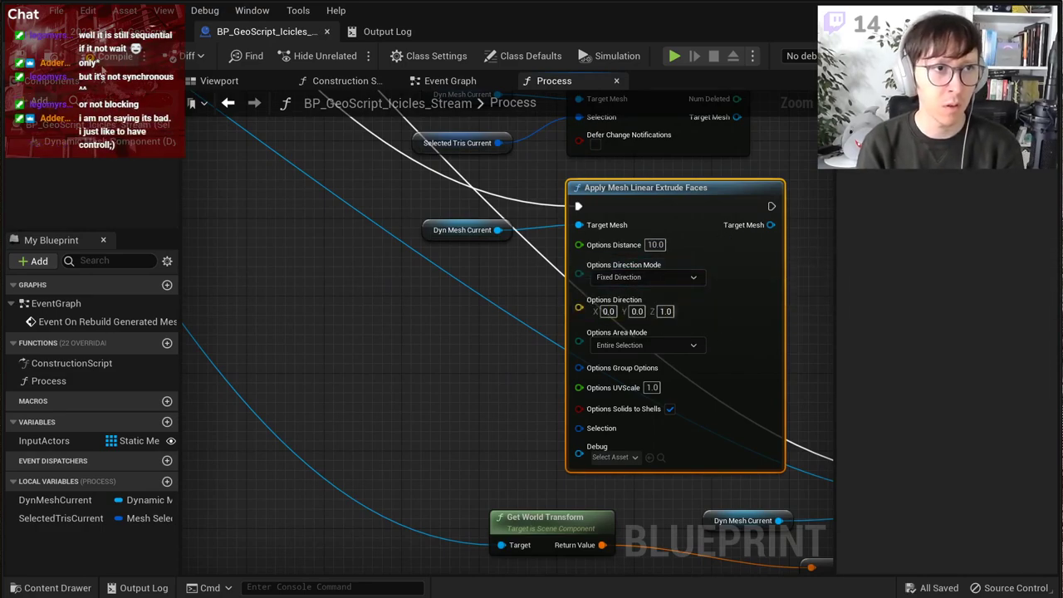
Step: Compile the blueprint and check the extruded snow on the test sphere in the level
left_click(113, 55)
left_click(108, 32)
key("w")
right_click_drag(474, 299, 440, 241)
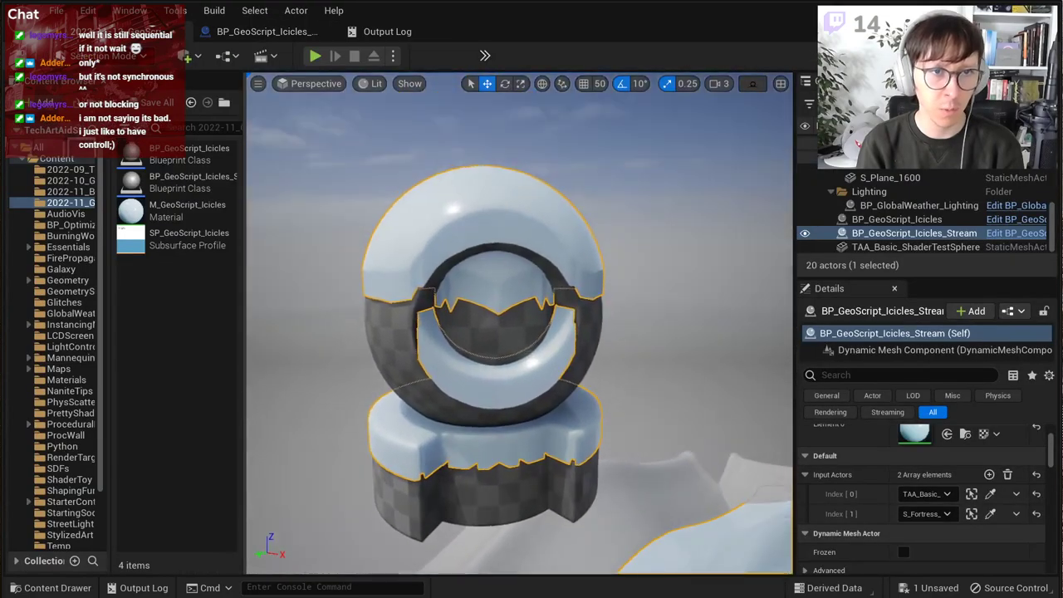
key("s")
right_click_drag(499, 274, 564, 280)
Step: Select TAA_Basic_ShaderTestSphere and examine the snow layer on it and on the roof from several angles
left_click(408, 263)
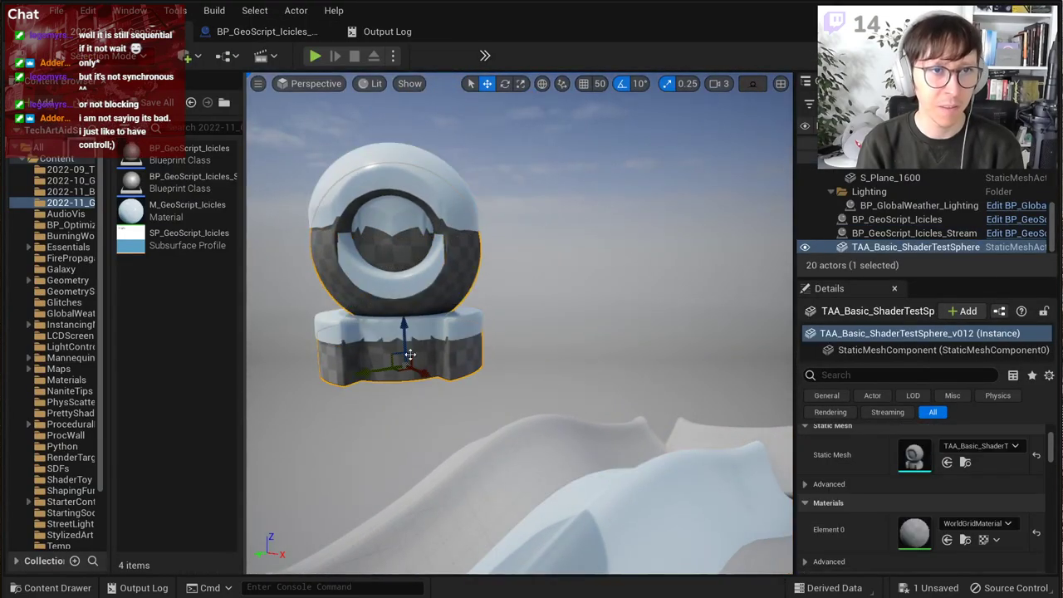
key("a")
key("w")
right_click_drag(372, 373, 359, 309)
key("w")
right_click_drag(476, 321, 519, 340)
key("s")
key("d")
key("a")
key("a")
key("w")
key("s")
Step: Set Options Direction Mode of Apply Mesh Linear Extrude Faces to Average Face Normal
left_click(243, 34)
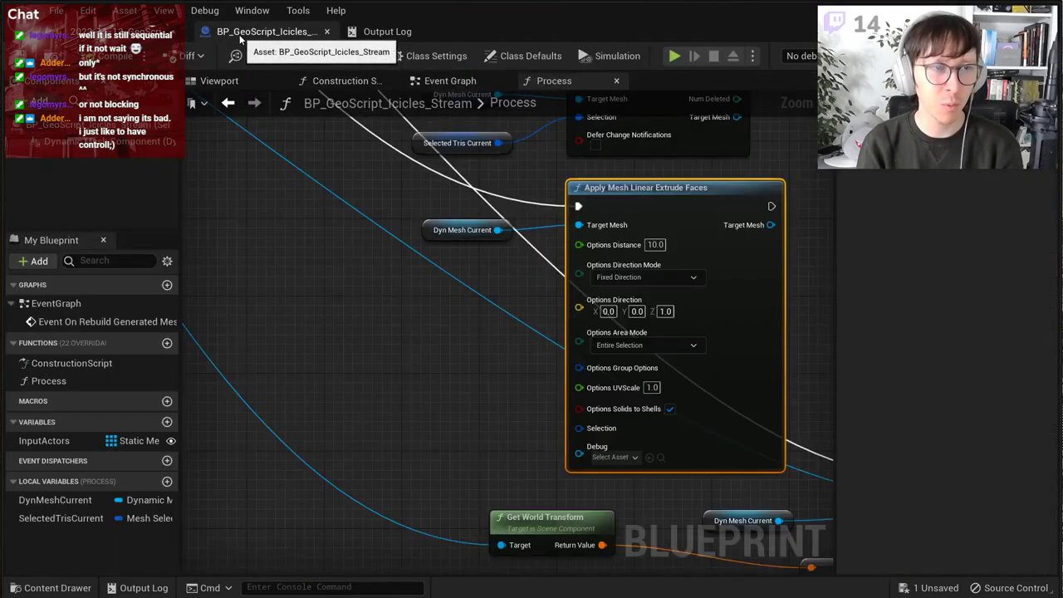
left_click(680, 279)
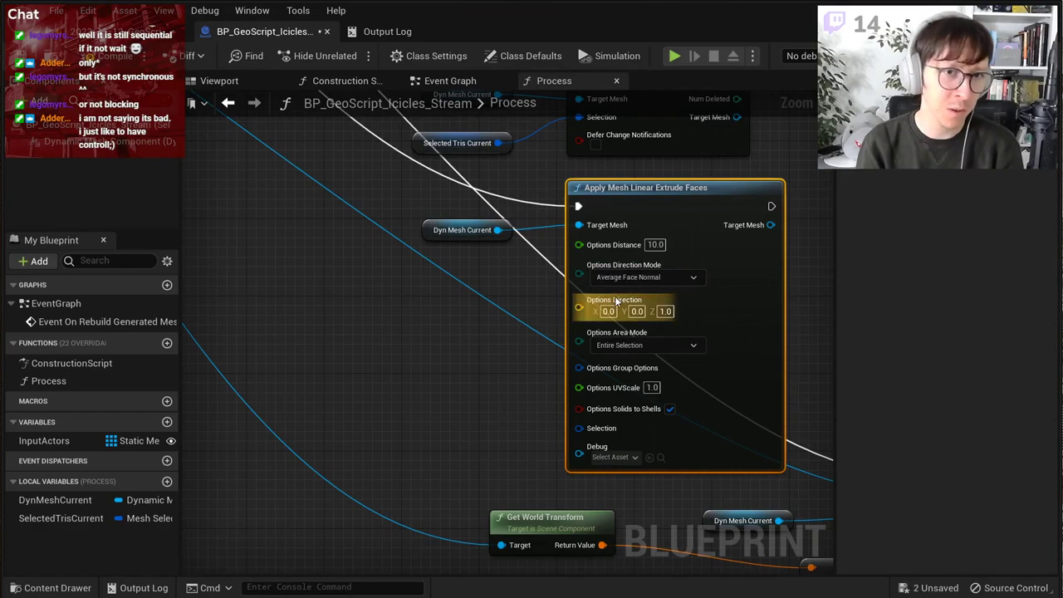
Step: Save the blueprint, then nudge BP_GeoScript_Icicles_Stream in the level to rebuild and check the snow on the test sphere
key("ctrl+s")
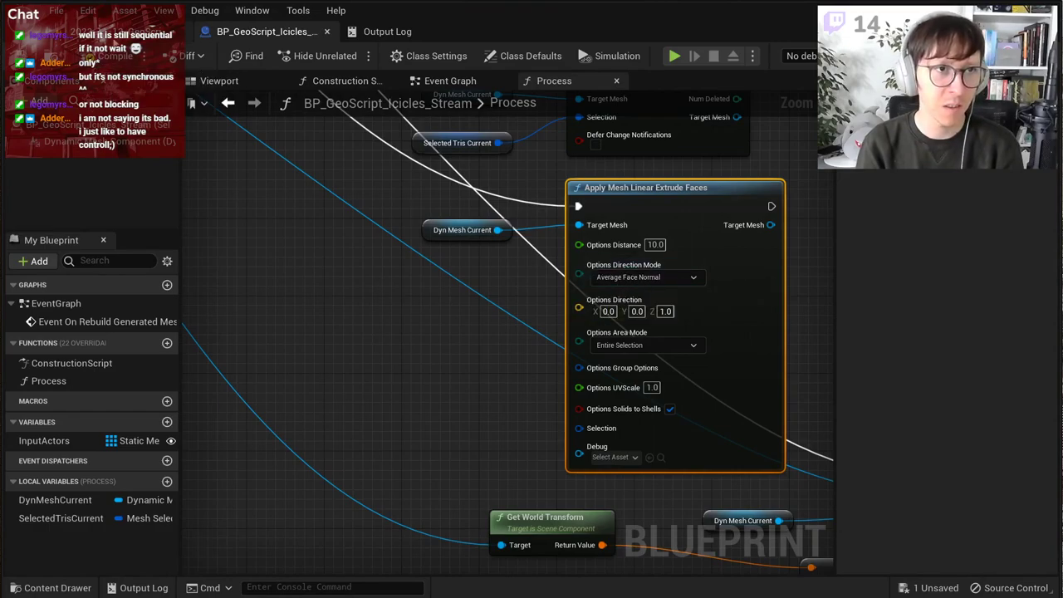
left_click(105, 31)
key("f")
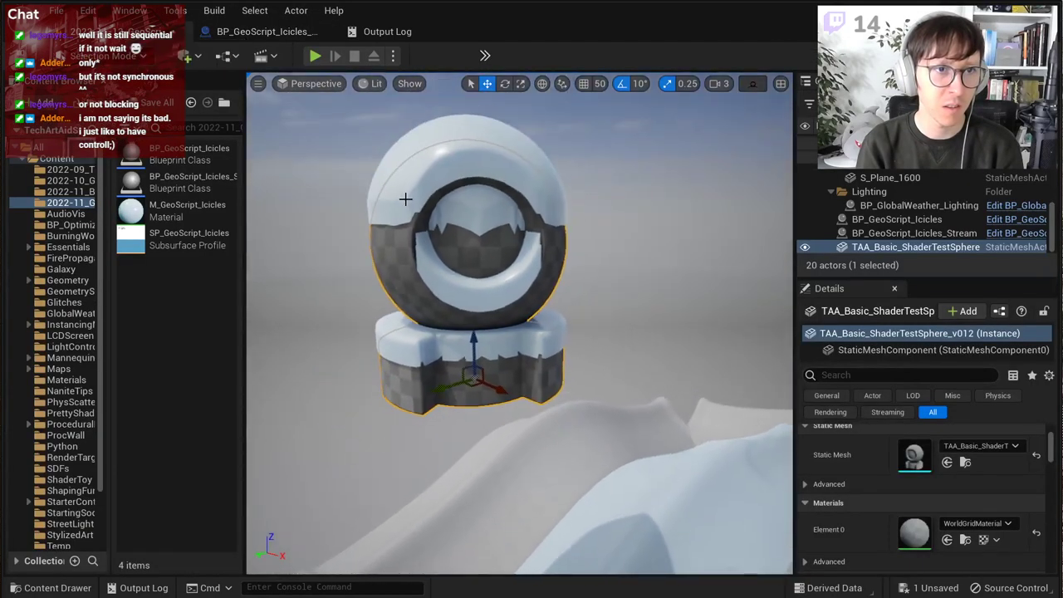
left_click(413, 176)
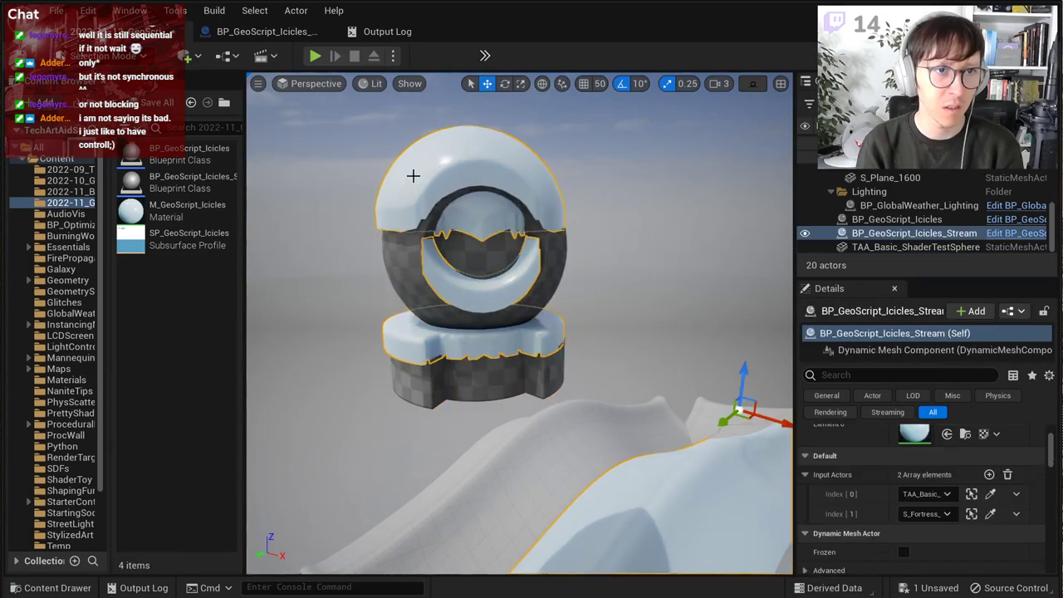
left_click_drag(723, 418, 721, 419)
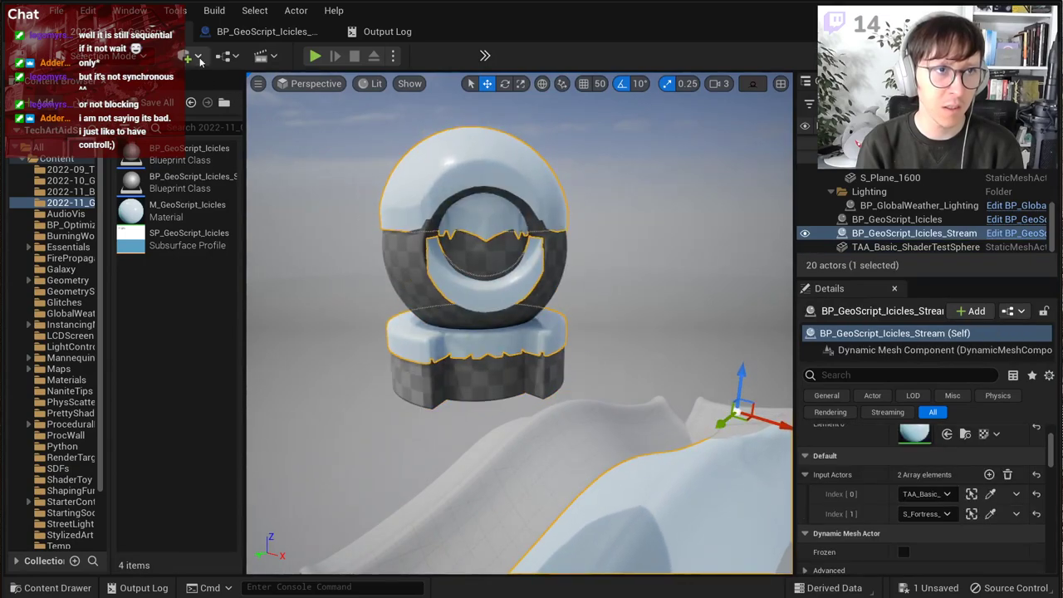
left_click(268, 30)
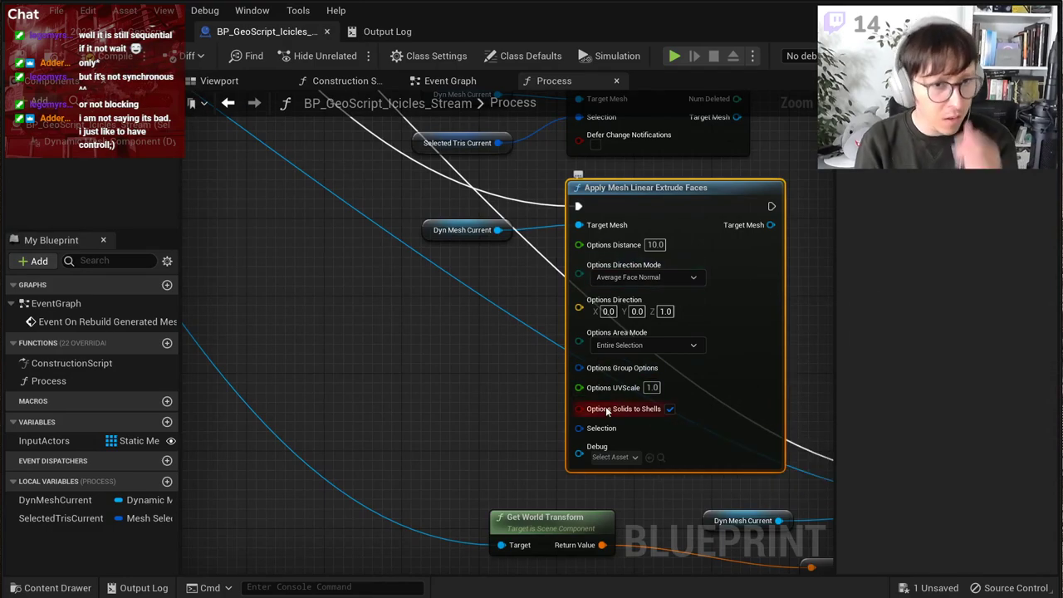
left_click(109, 32)
scroll(619, 264, "down", 6)
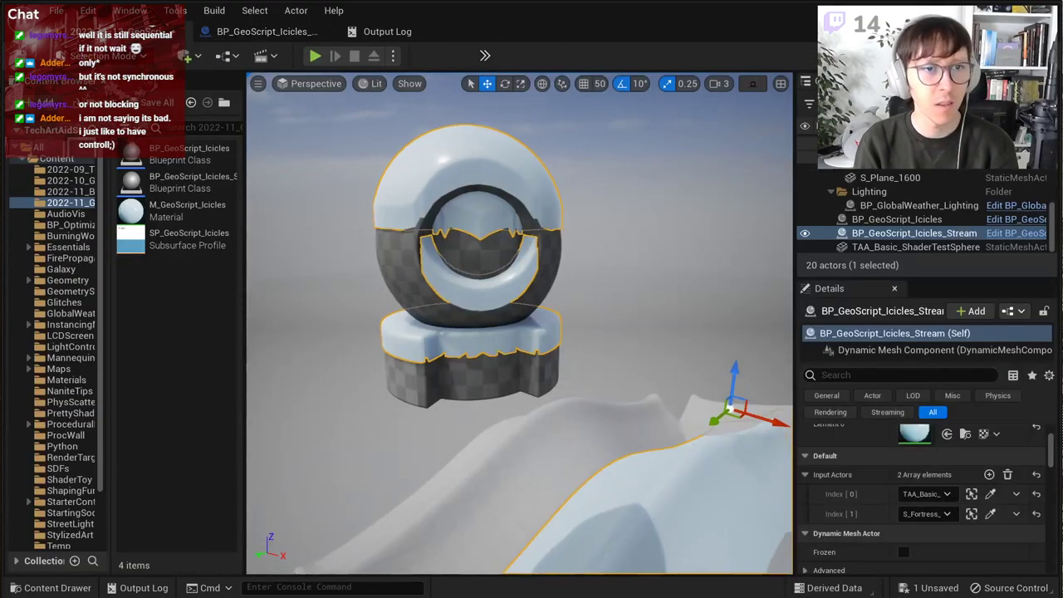
left_click(202, 30)
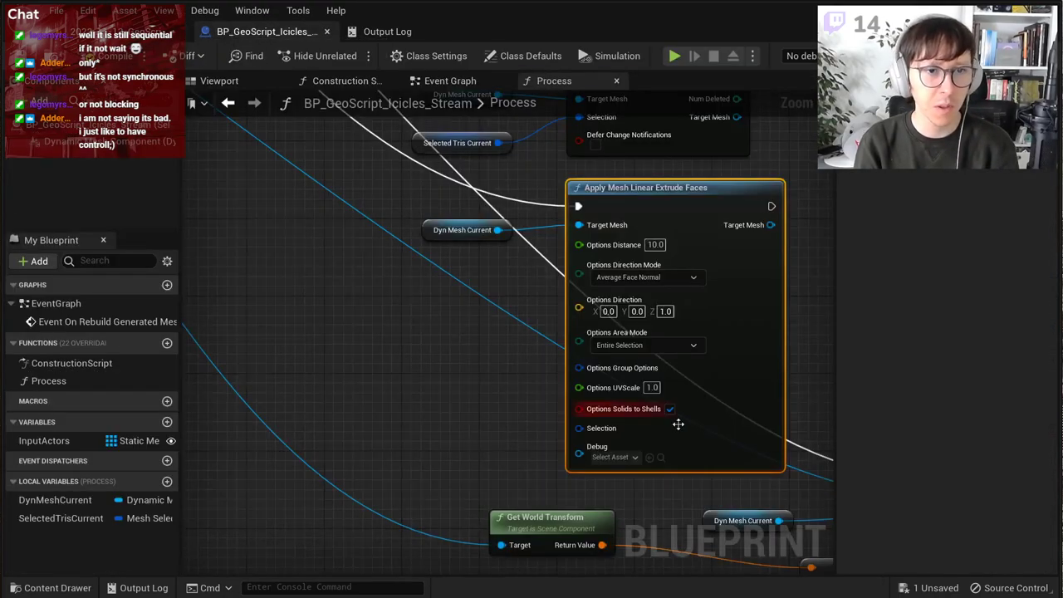
Step: Set Options Distance of Apply Mesh Linear Extrude Faces to 30 and save the blueprint
left_click(659, 244)
type("30")
key("Return")
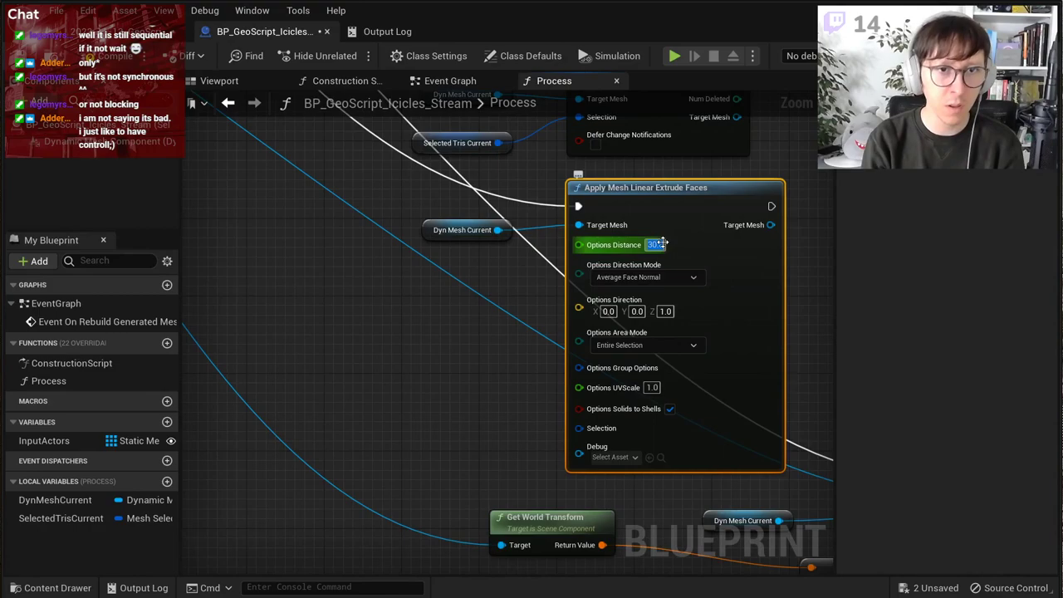
left_click(93, 62)
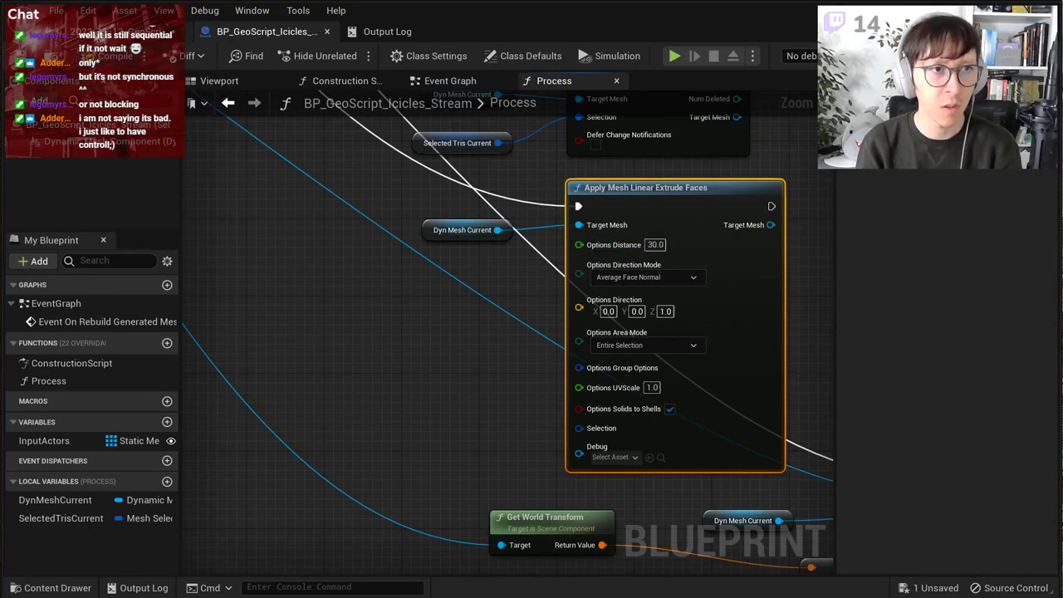
Step: Examine the thicker snow extrusion on the test sphere in the level from several angles
left_click(102, 31)
key("w")
right_click_drag(321, 195, 416, 223)
key("s")
key("a")
key("w")
key("d")
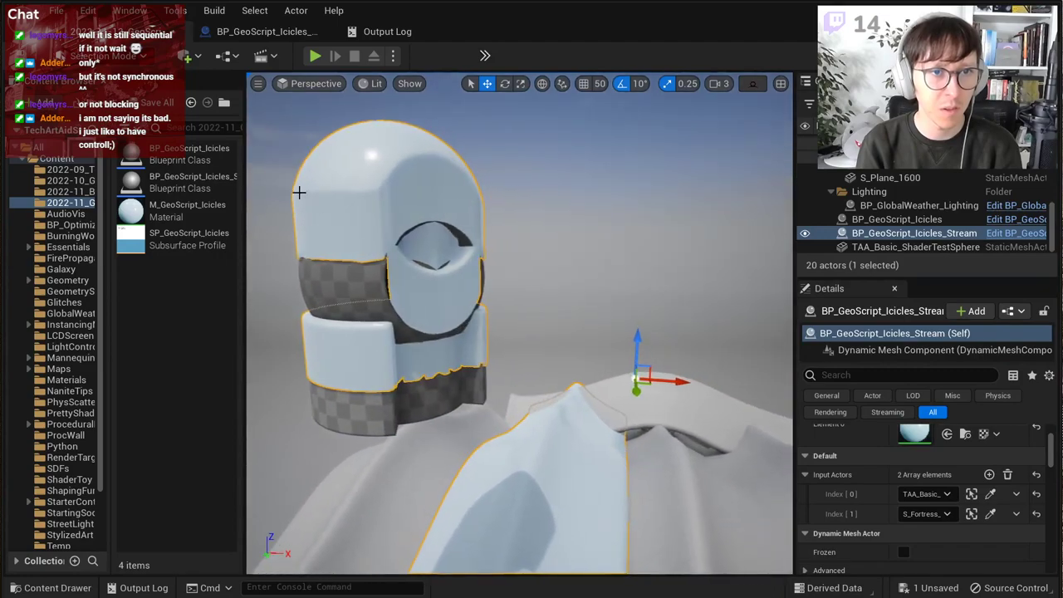
Step: Set Options Distance of Apply Mesh Linear Extrude Faces to 10, then compile and save the blueprint
left_click(247, 31)
left_click(655, 245)
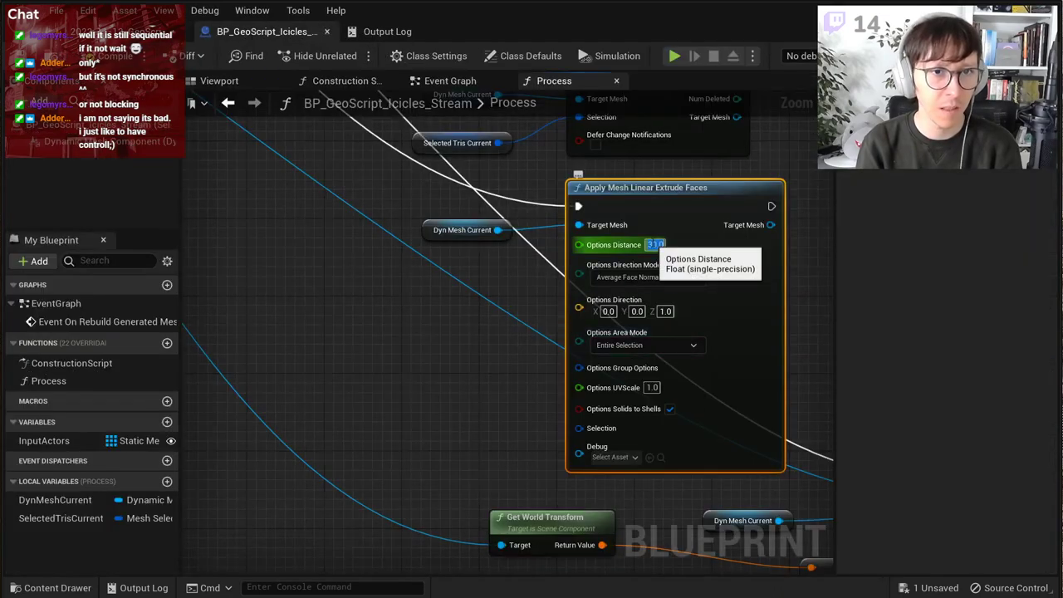
type("10")
key("Return")
left_click(18, 55)
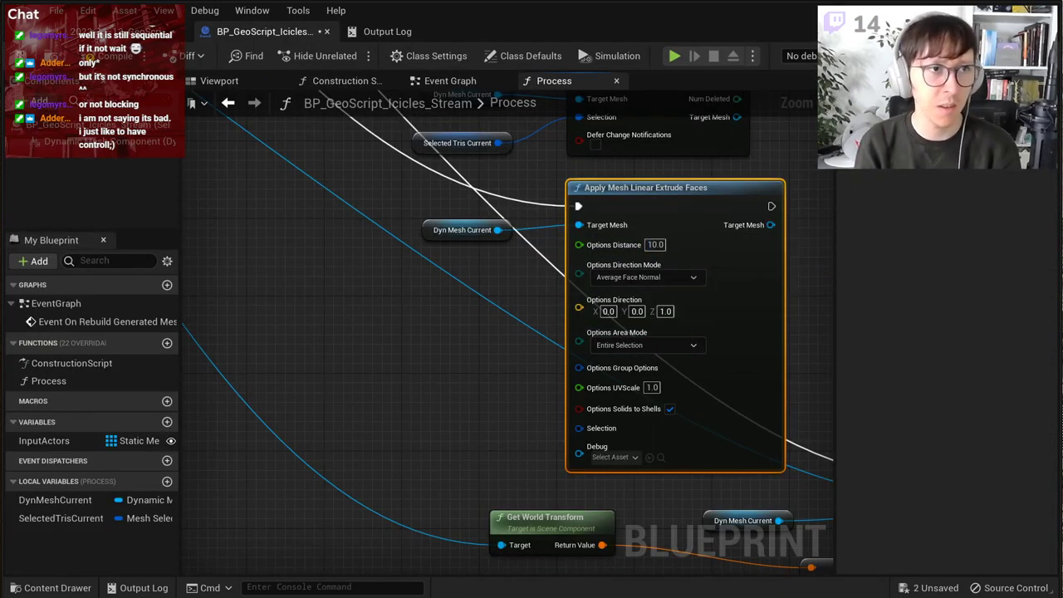
left_click(118, 56)
Step: Set Options Distance of Apply Mesh Linear Extrude Faces to 5
scroll(609, 306, "down", 3)
scroll(669, 321, "up", 2)
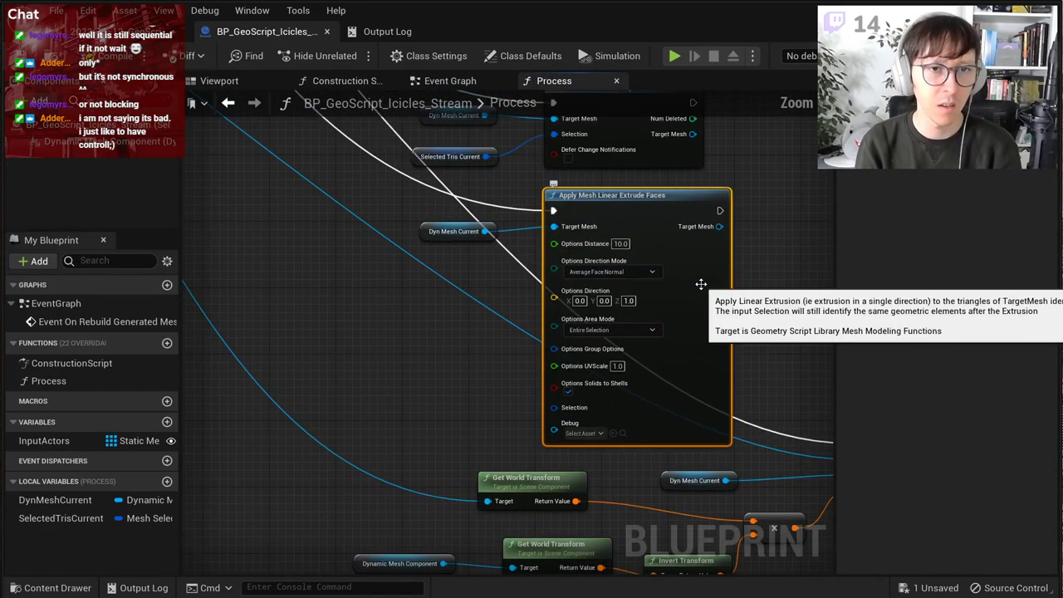
right_click_drag(703, 285, 570, 378)
scroll(570, 377, "up", 2)
left_click(464, 324)
type("5")
key("Return")
scroll(644, 291, "down", 4)
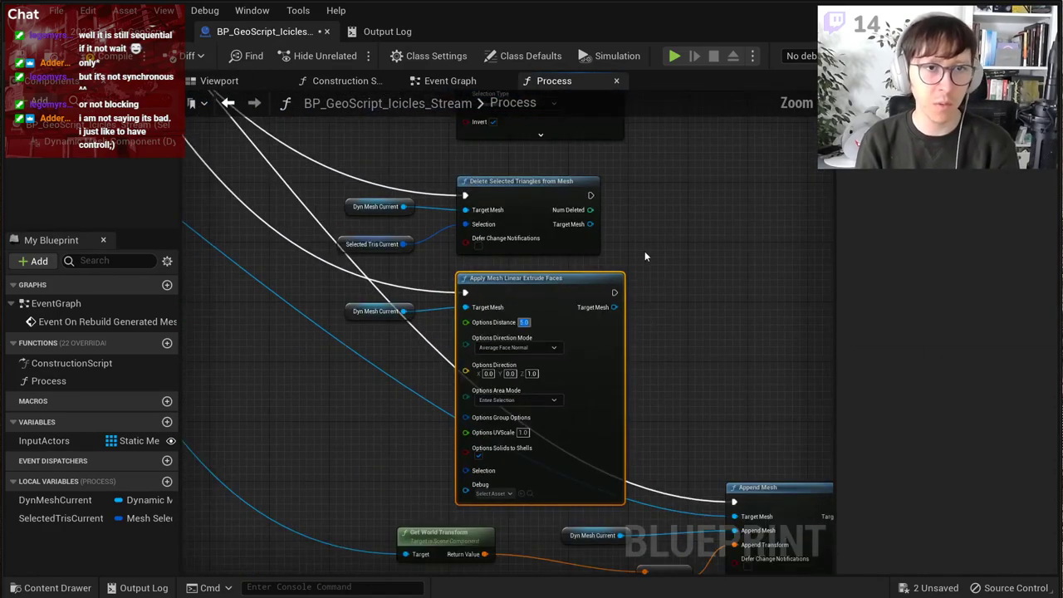
Step: Cut the Apply Mesh Offset node that follows Copy Mesh from Static Mesh and paste it further down the graph
right_click_drag(652, 196, 608, 480)
right_click_drag(671, 386, 538, 460)
left_click_drag(563, 271, 612, 327)
key("ctrl+x")
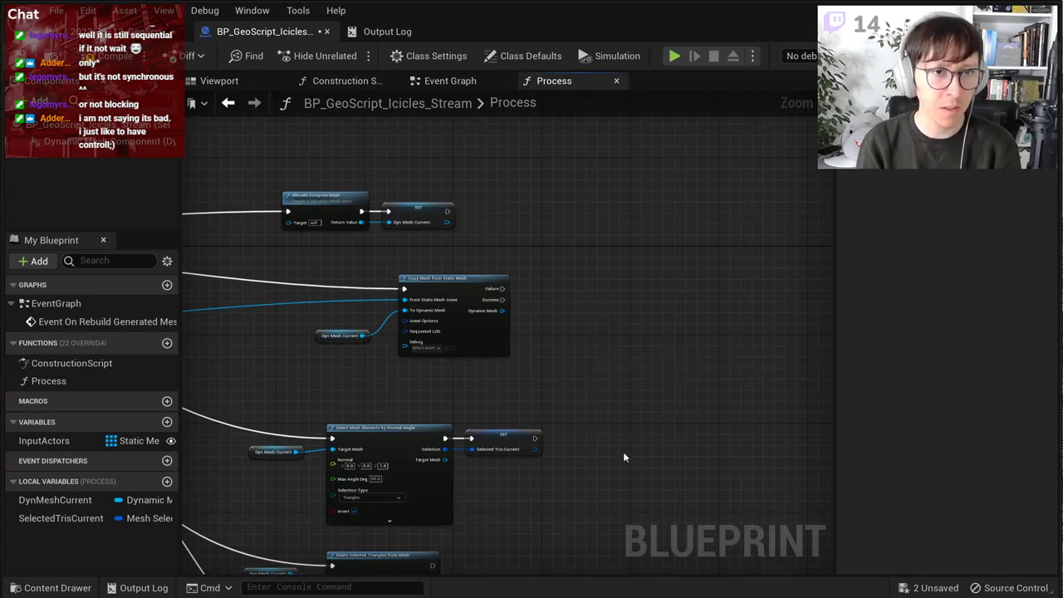
right_click_drag(623, 452, 566, 237)
scroll(566, 237, "up", 2)
key("ctrl+v")
Step: Place the pasted Apply Mesh Offset node beside Apply Mesh Linear Extrude Faces
scroll(573, 322, "up", 1)
left_click_drag(609, 323, 543, 268)
right_click_drag(615, 351, 666, 109)
left_click_drag(735, 479, 289, 317)
right_click_drag(664, 299, 482, 351)
left_click_drag(722, 348, 688, 415)
left_click(638, 352)
Step: Connect the execution and Target Mesh outputs of Apply Mesh Linear Extrude Faces to Apply Mesh Offset
right_click_drag(631, 352, 569, 518)
scroll(451, 288, "up", 2)
left_click_drag(470, 282, 578, 253)
left_click_drag(613, 229, 590, 251)
left_click_drag(469, 303, 548, 298)
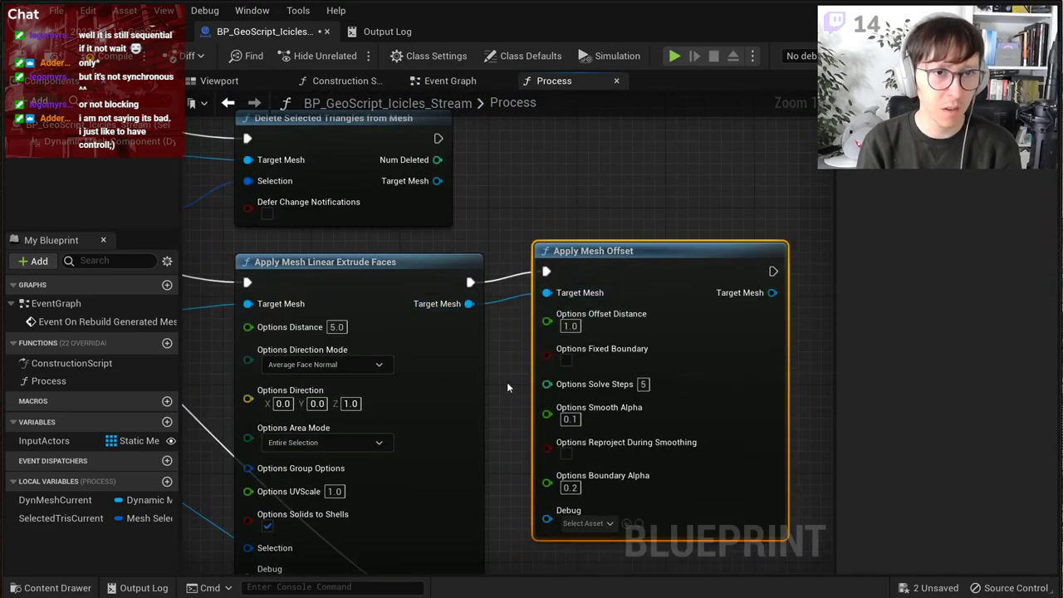
Step: Set Options Offset Distance of Apply Mesh Offset to 5, then compile and save the blueprint
left_click(570, 329)
type("5")
key("Return")
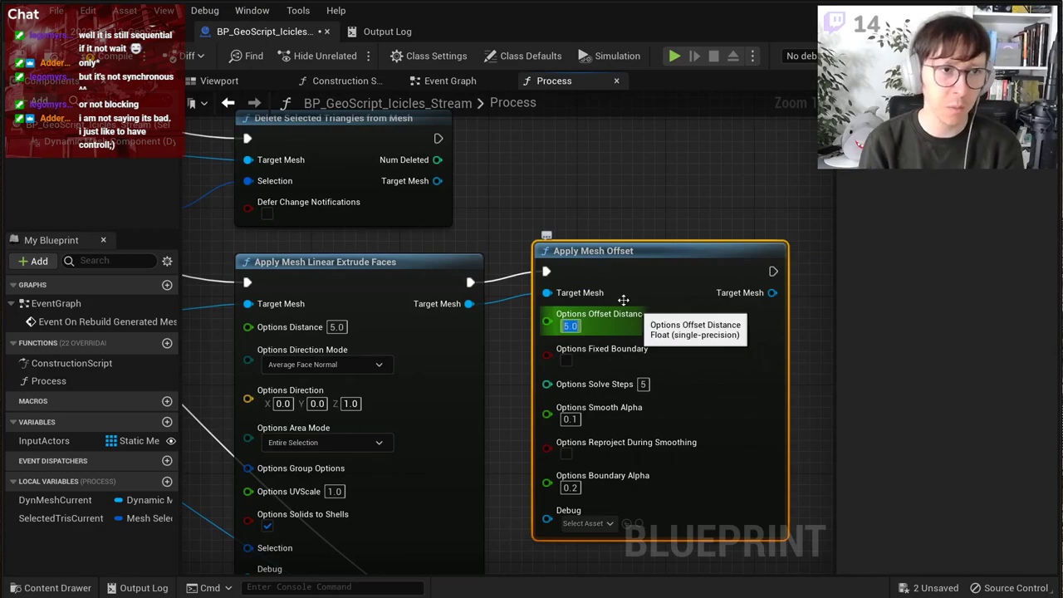
left_click(21, 56)
left_click(113, 56)
Step: Examine the offset snow on the test sphere and the roof in the level from several angles
left_click(115, 32)
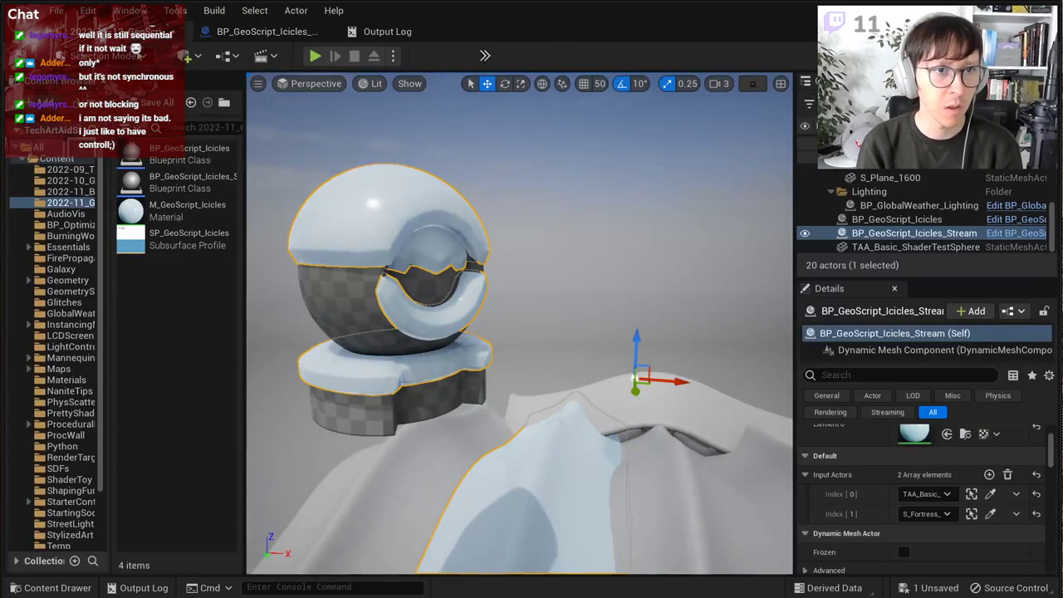
right_click_drag(582, 299, 564, 241)
left_click(582, 299)
mouse_move(519, 324)
right_mouse_down()
mouse_move(482, 357)
mouse_move(507, 365)
mouse_move(523, 353)
mouse_move(514, 312)
right_mouse_up()
mouse_move(593, 246)
right_mouse_down()
mouse_move(602, 241)
mouse_move(619, 290)
mouse_move(593, 245)
right_mouse_up()
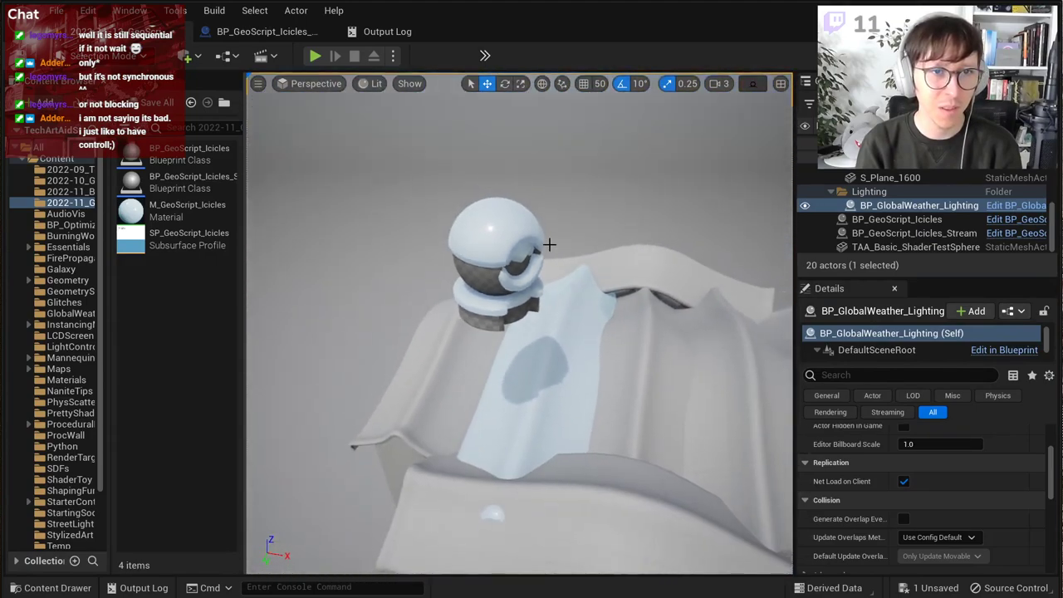
right_click_drag(488, 284, 465, 287)
Step: Tilt TAA_Basic_ShaderTestSphere, then nudge BP_GeoScript_Icicles_Stream to rebuild the snow and check it on the rotated sphere
key("e")
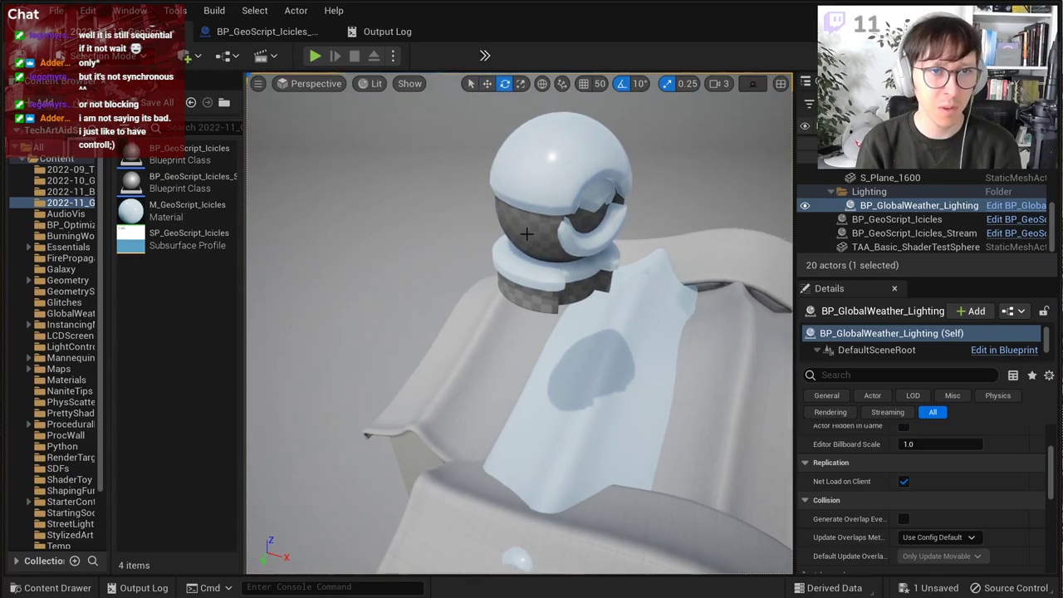
left_click(527, 225)
left_click_drag(551, 234, 533, 276)
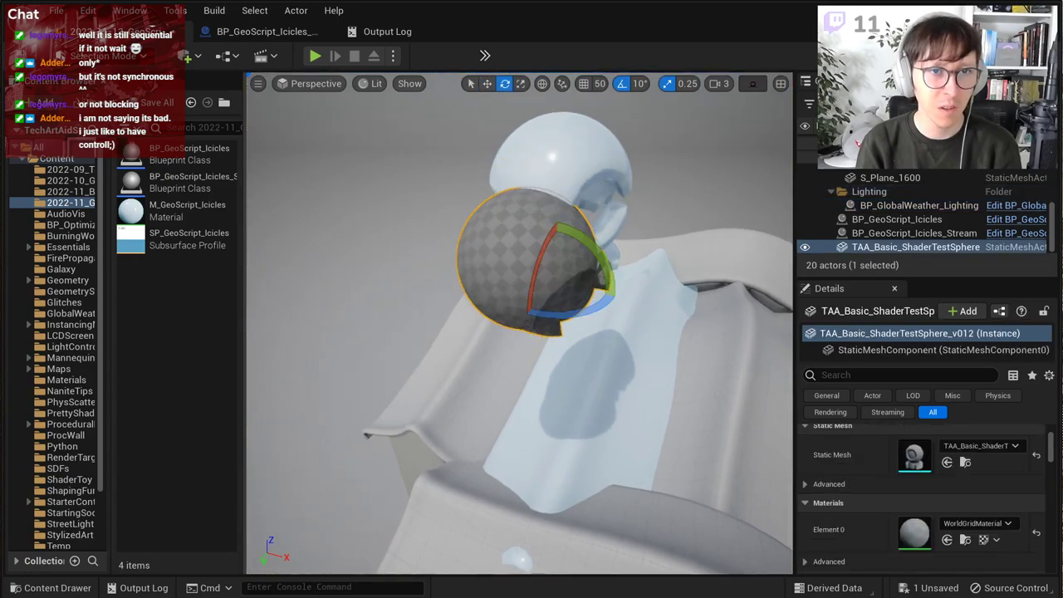
left_click(584, 189)
left_click_drag(653, 210, 654, 254, "alt")
key("w")
left_click_drag(641, 321, 641, 325)
right_click_drag(584, 254, 557, 256)
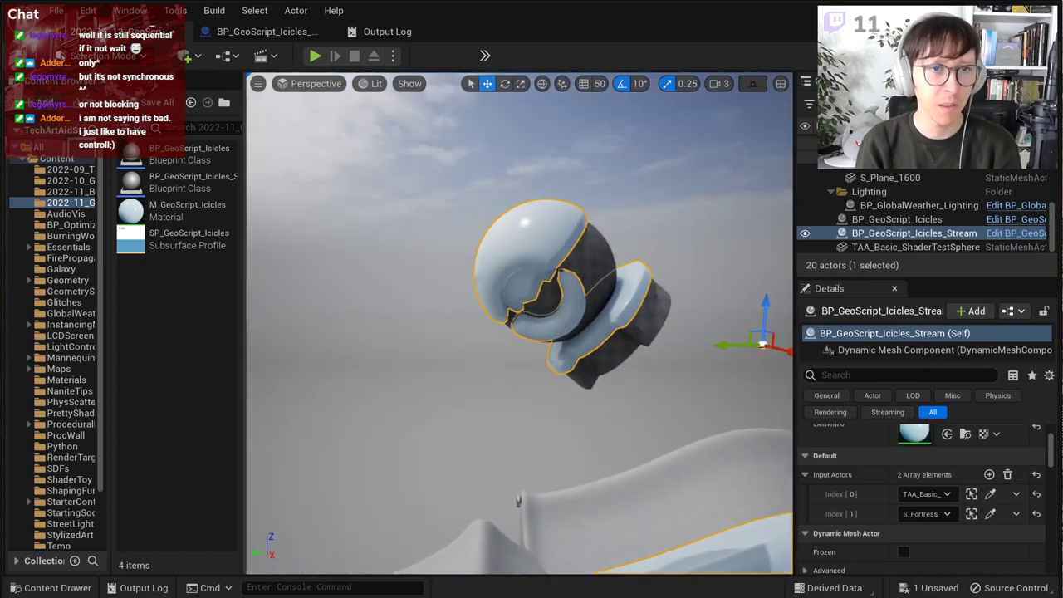
scroll(558, 256, "down", 4)
scroll(557, 257, "down", 1)
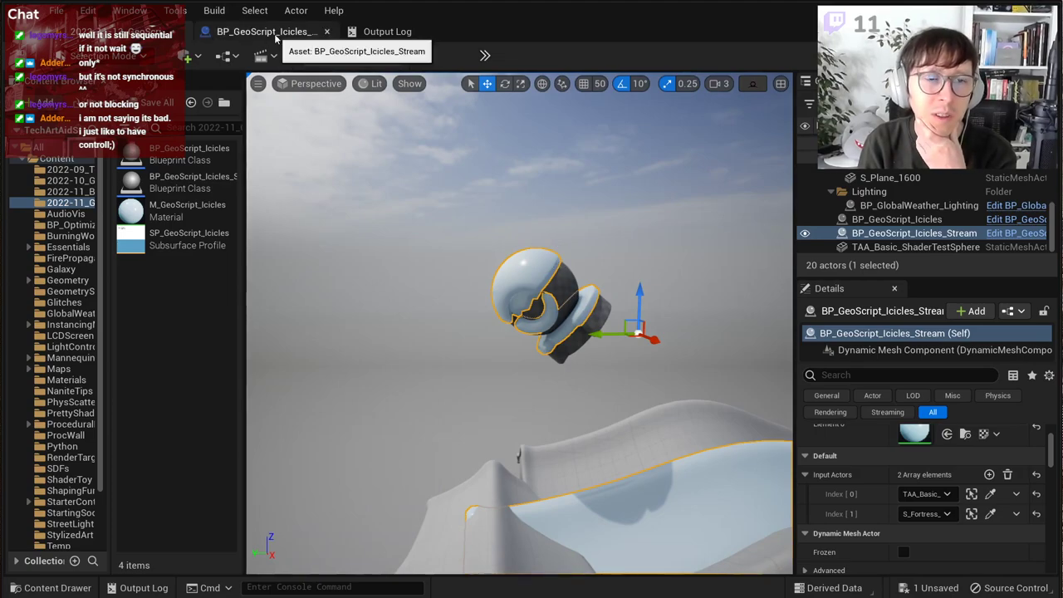
Step: Split the Asset Options pin of Copy Mesh from Static Mesh to look at its settings, then undo the split
left_click(275, 38)
scroll(639, 382, "down", 4)
right_click_drag(580, 267, 637, 508)
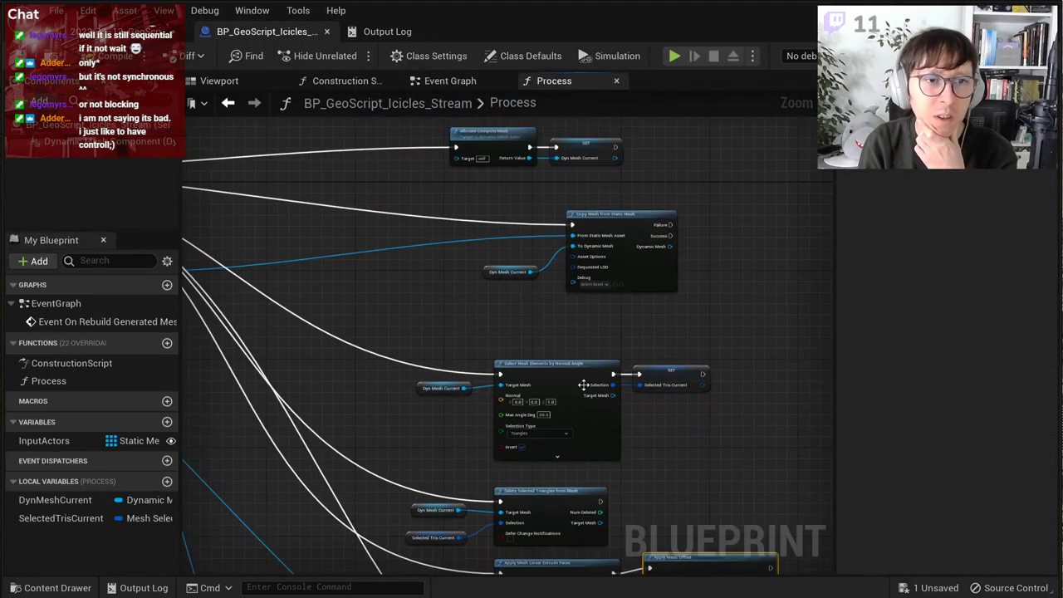
scroll(520, 304, "up", 2)
scroll(520, 303, "down", 4)
scroll(512, 277, "up", 3)
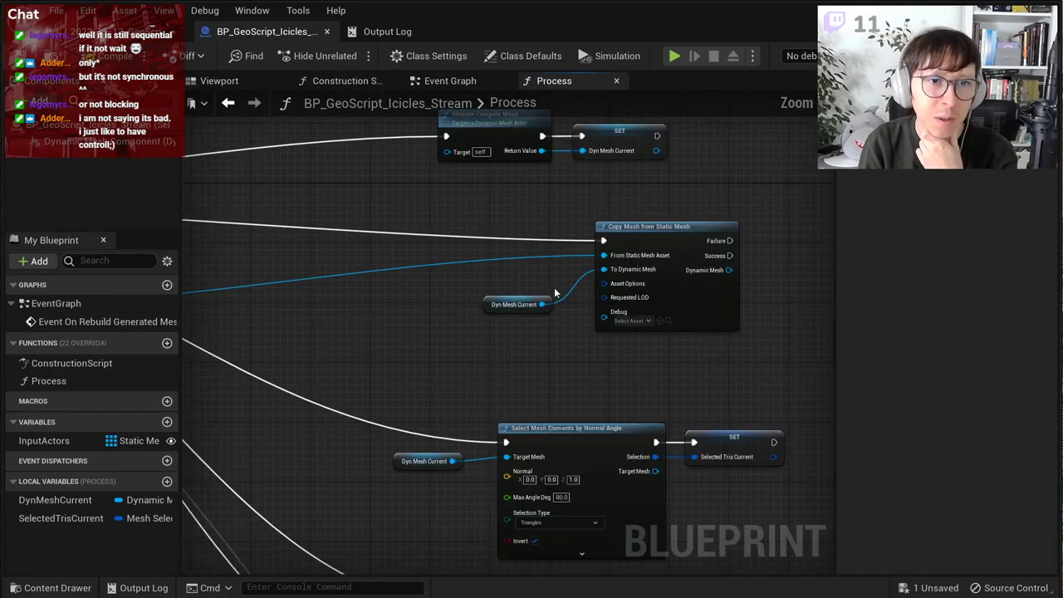
scroll(637, 310, "up", 3)
right_click(626, 278)
left_click(671, 338)
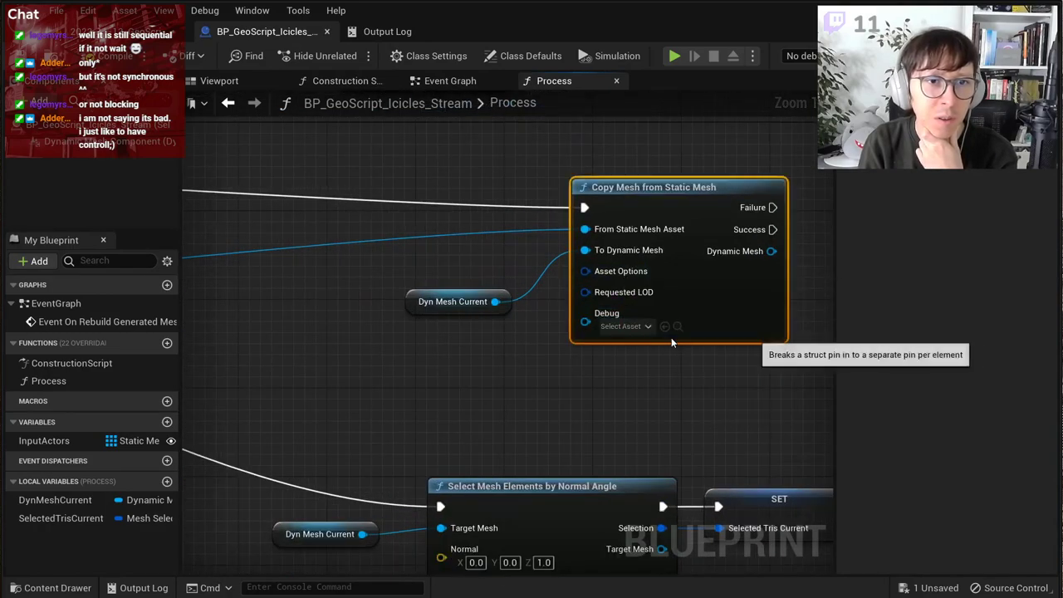
right_click(650, 253)
left_click(526, 361)
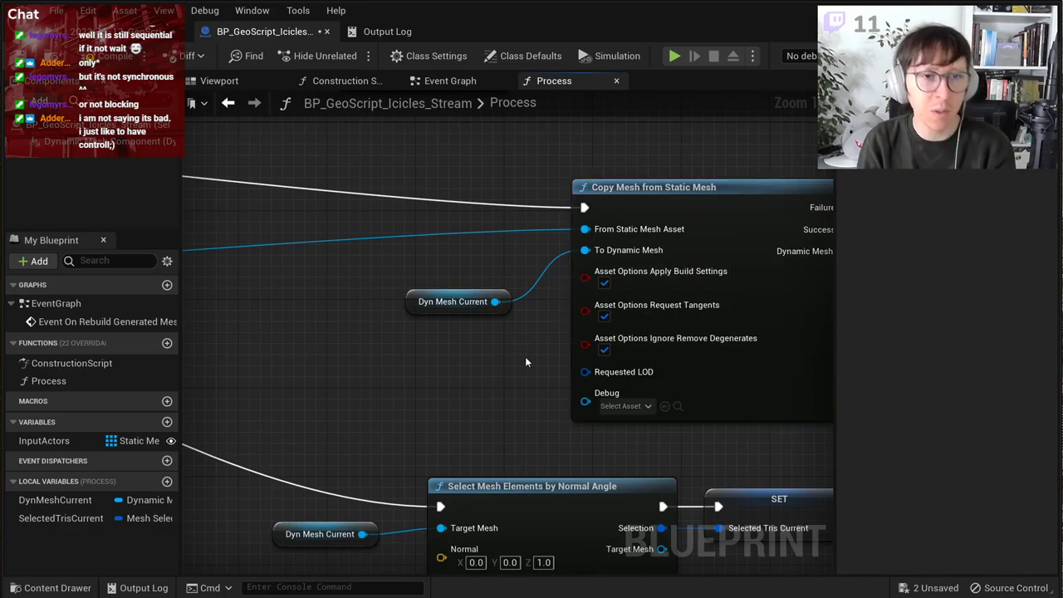
key("ctrl+z")
Step: Delete the Get World Transform node that feeds the first input of the transform multiplication before Append Mesh
scroll(525, 361, "down", 3)
right_click_drag(449, 352, 797, 291)
scroll(510, 324, "down", 4)
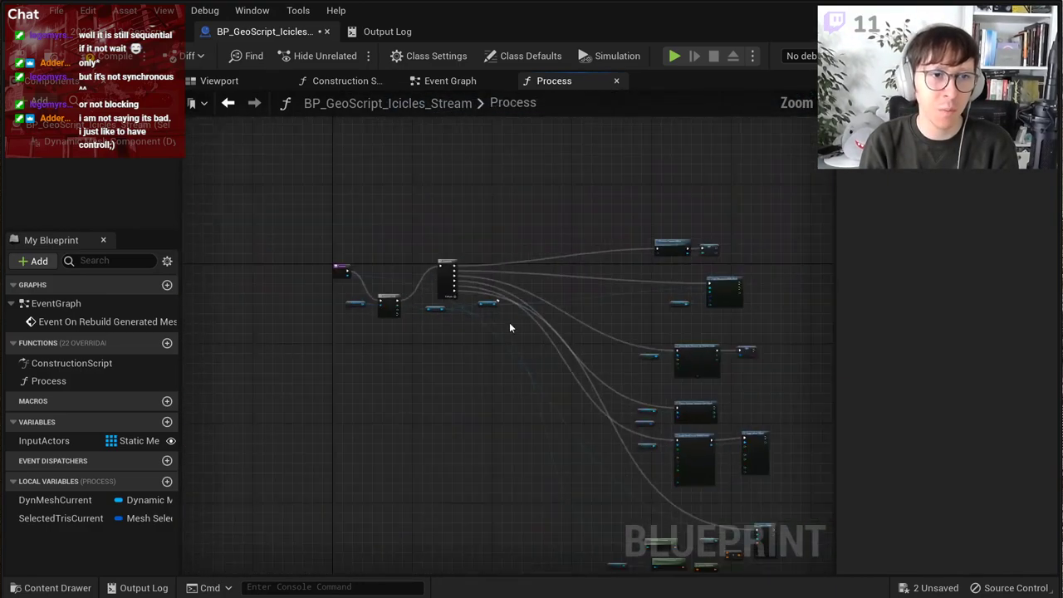
scroll(509, 322, "up", 2)
right_click_drag(509, 322, 561, 192)
right_click_drag(706, 405, 289, 178)
scroll(289, 178, "up", 2)
right_click_drag(571, 394, 428, 311)
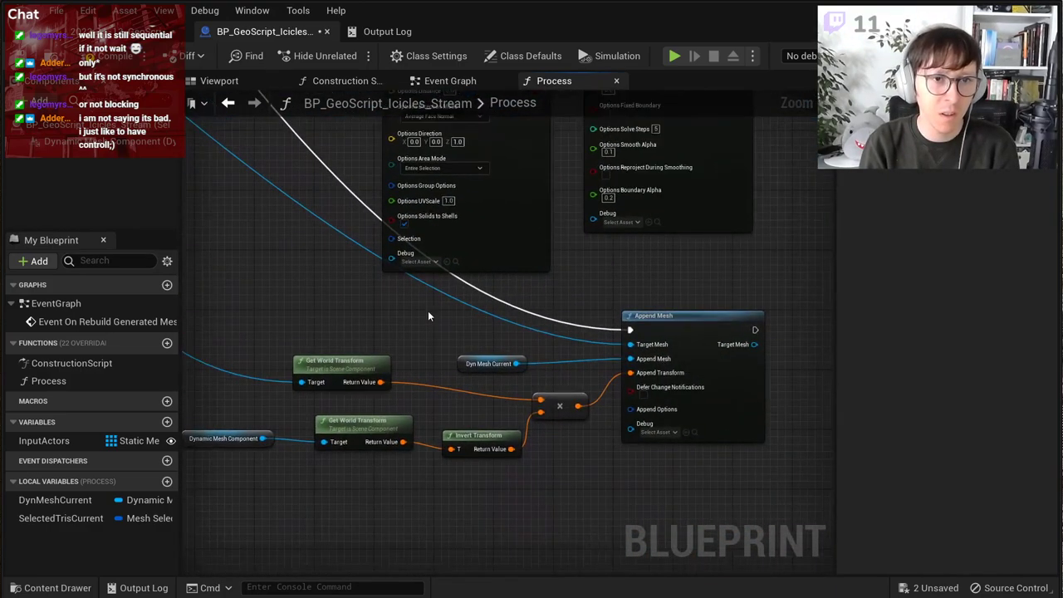
left_click_drag(275, 312, 376, 387)
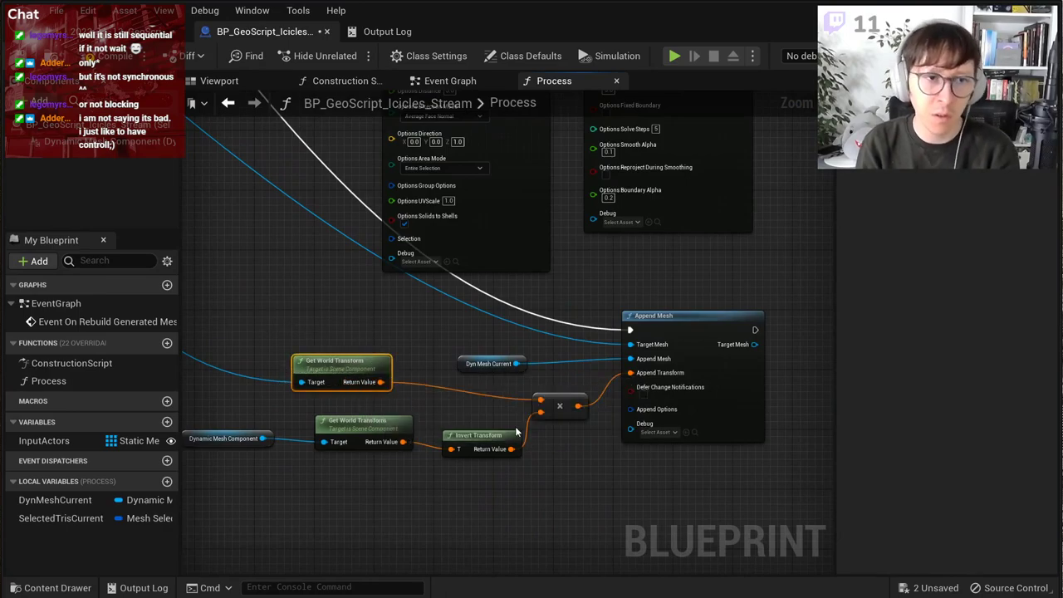
key("Delete")
Step: Connect Invert Transform's Return Value directly to Append Transform of Append Mesh and delete the multiply node
left_click_drag(511, 449, 628, 373)
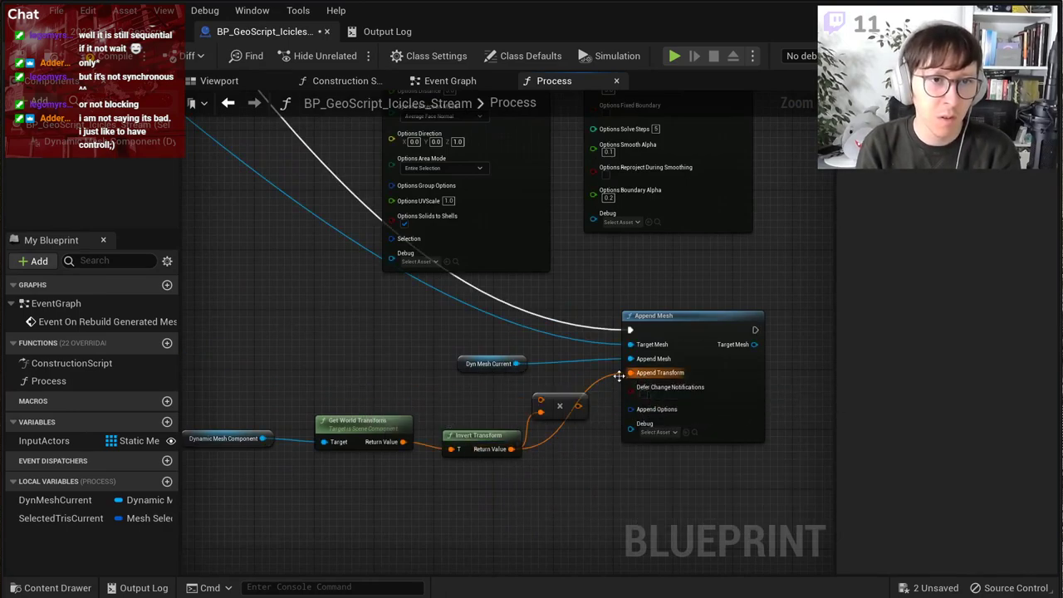
left_click(563, 405)
key("Delete")
Step: Move Copy Mesh from Static Mesh and its Dyn Mesh Current node back toward the Sequence to free space after it
scroll(530, 316, "down", 4)
right_click_drag(529, 311, 581, 506)
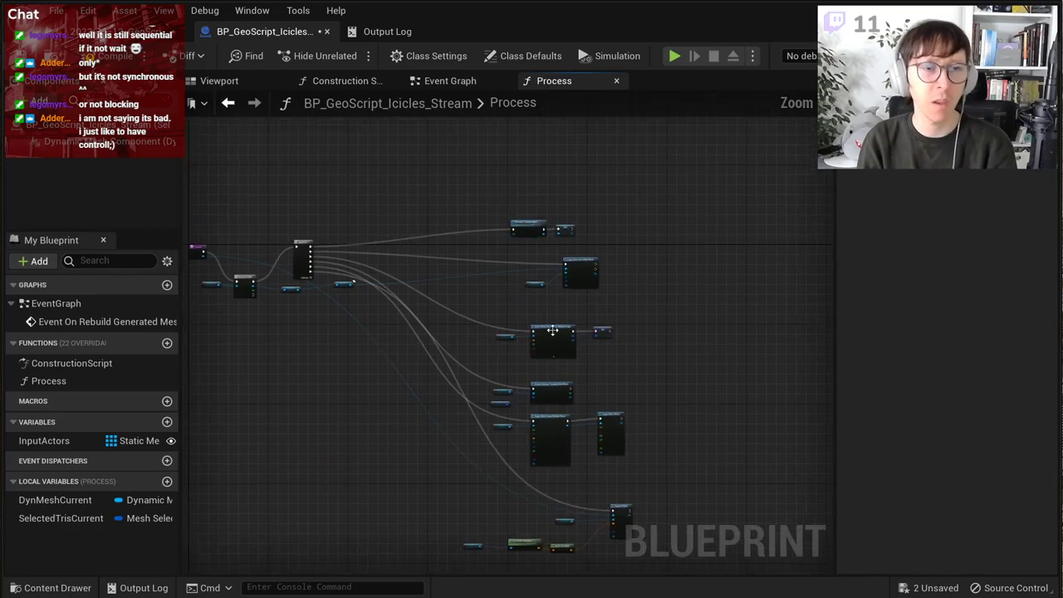
scroll(500, 288, "up", 3)
right_click_drag(499, 287, 611, 427)
right_click_drag(536, 341, 835, 329)
scroll(576, 356, "up", 2)
right_click_drag(652, 359, 362, 366)
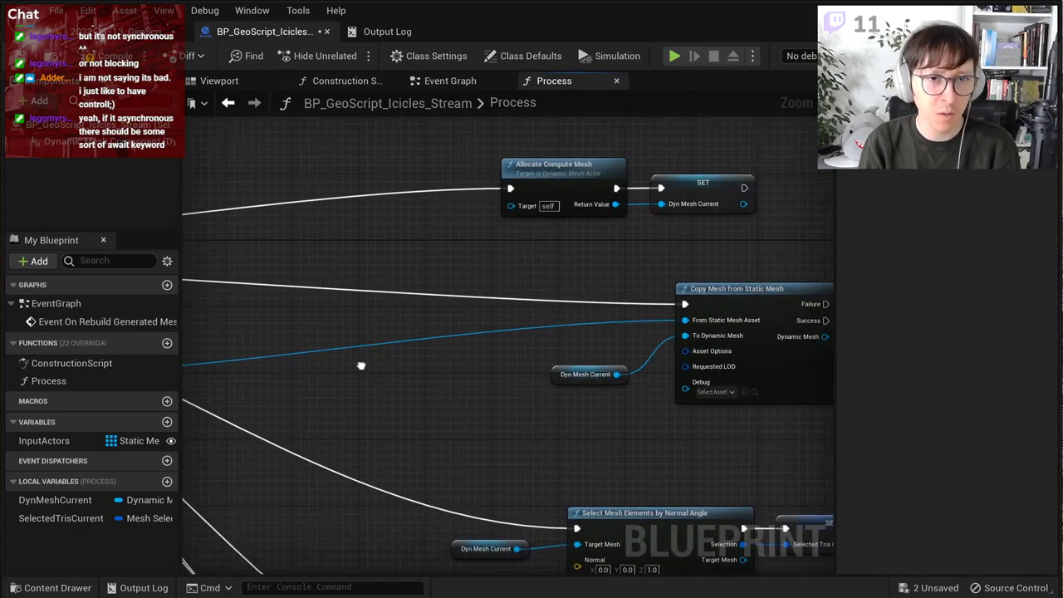
left_click_drag(519, 424, 507, 288)
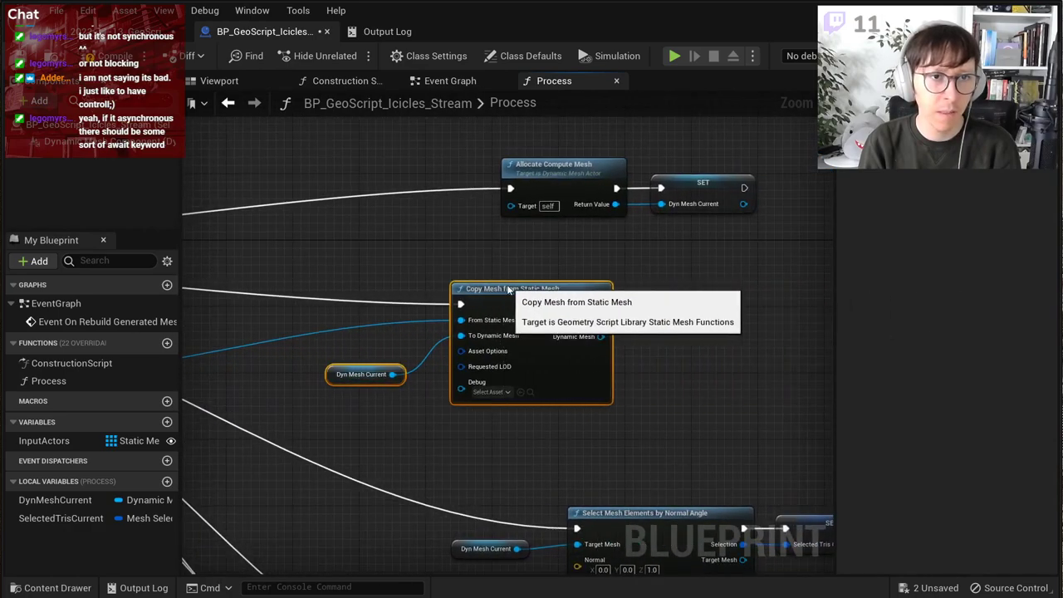
Step: Add a Transform Mesh node fed by the Dynamic Mesh output of Copy Mesh from Static Mesh
left_click(532, 263)
scroll(594, 337, "up", 2)
left_click_drag(603, 337, 721, 338)
type("t")
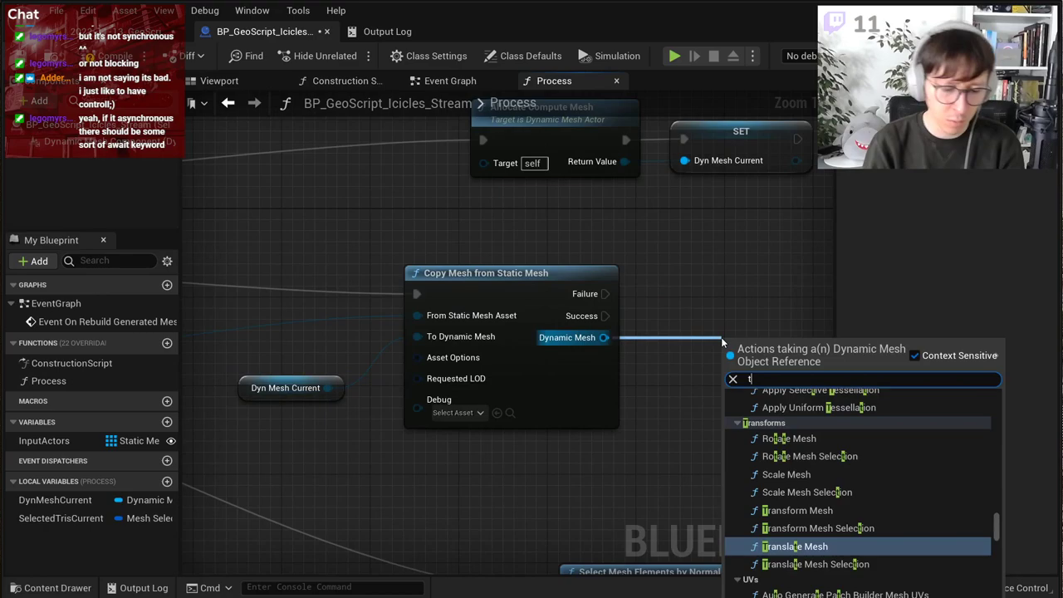
type("ransform me")
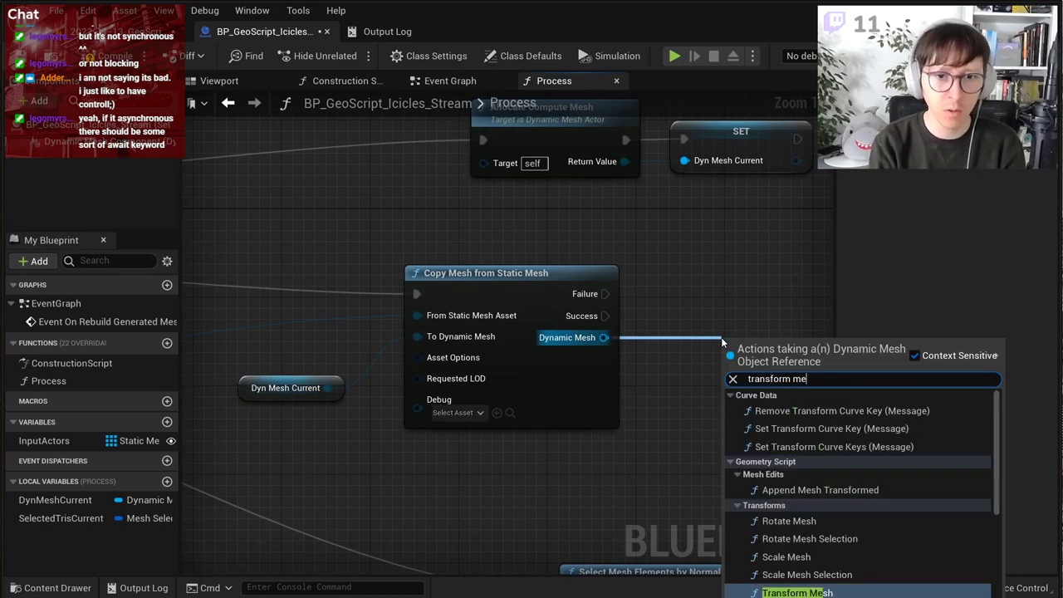
key("Return")
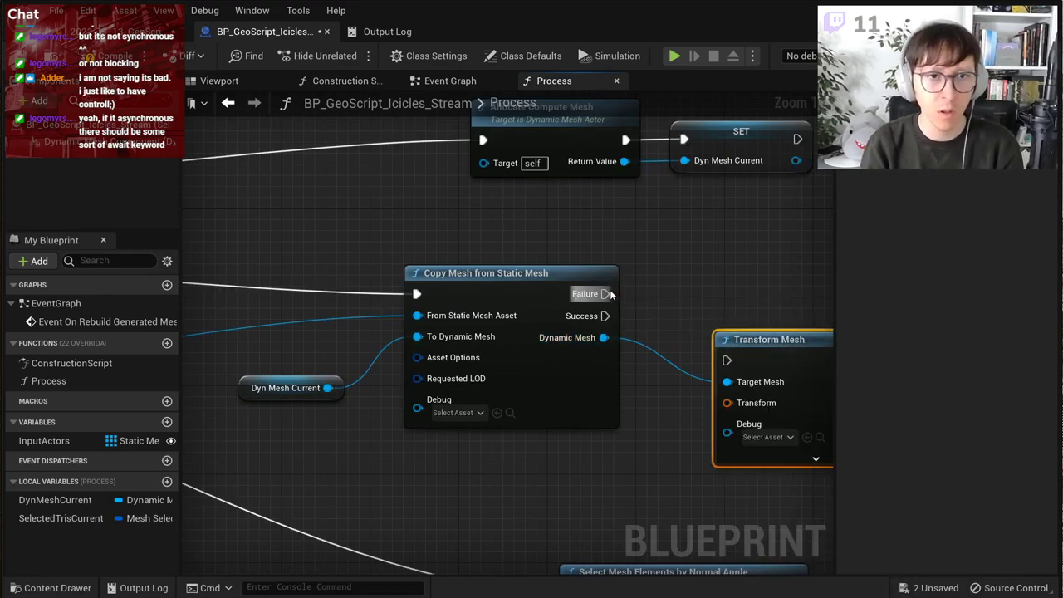
Step: Wire both the Failure and Success outputs of Copy Mesh from Static Mesh into Transform Mesh and space the node farther away
left_click_drag(605, 294, 728, 361)
left_click_drag(605, 316, 729, 360)
left_click_drag(757, 340, 801, 285)
right_click_drag(753, 358, 529, 357)
left_click_drag(595, 284, 762, 273)
left_click(433, 343)
right_click_drag(431, 343, 603, 354)
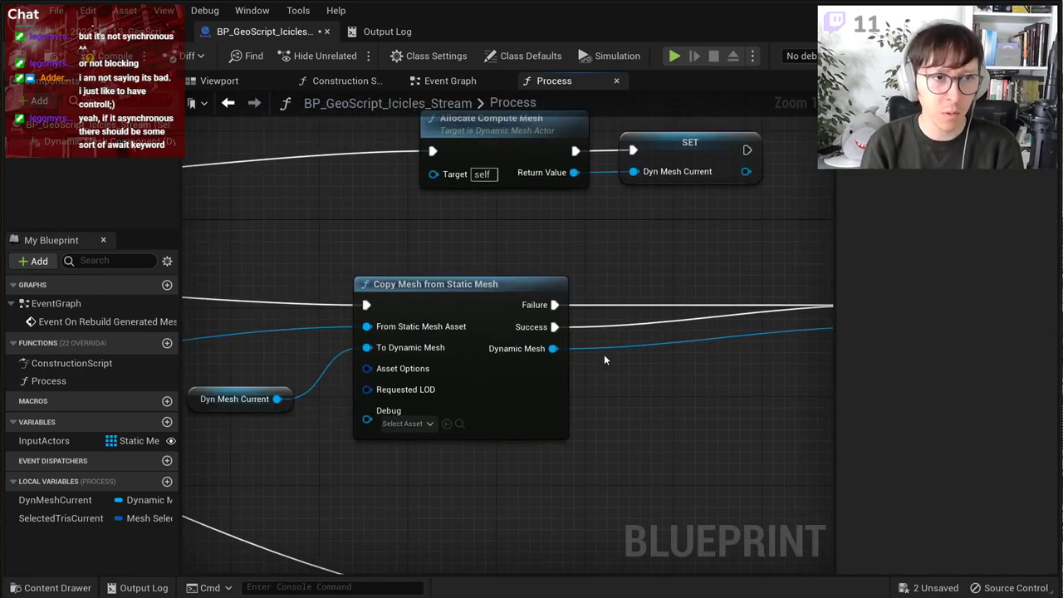
scroll(604, 355, "down", 3)
right_click_drag(349, 398, 541, 378)
right_click_drag(355, 374, 483, 375)
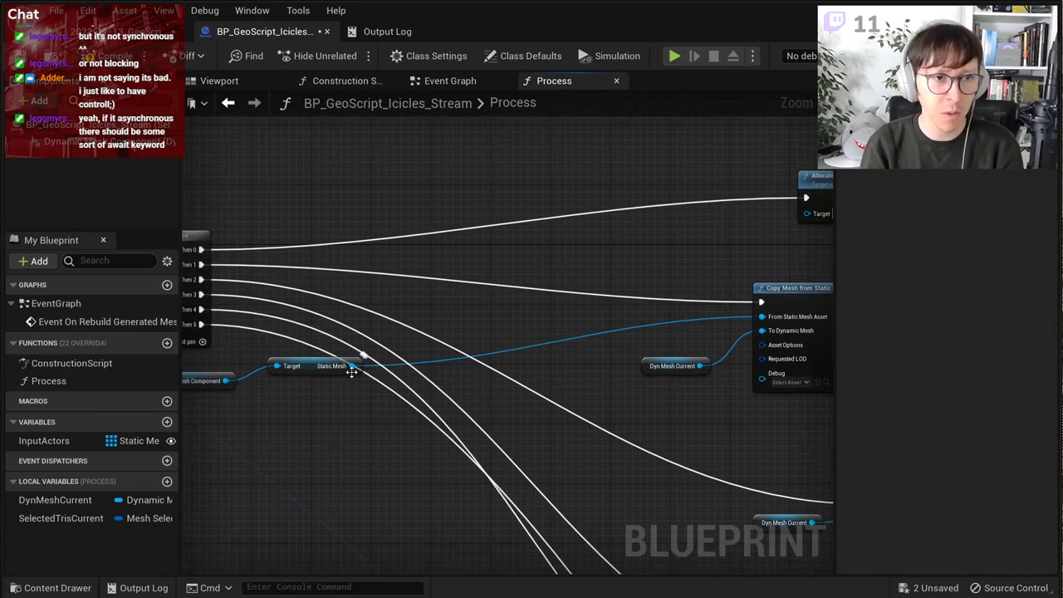
left_click_drag(352, 367, 678, 379)
type("get")
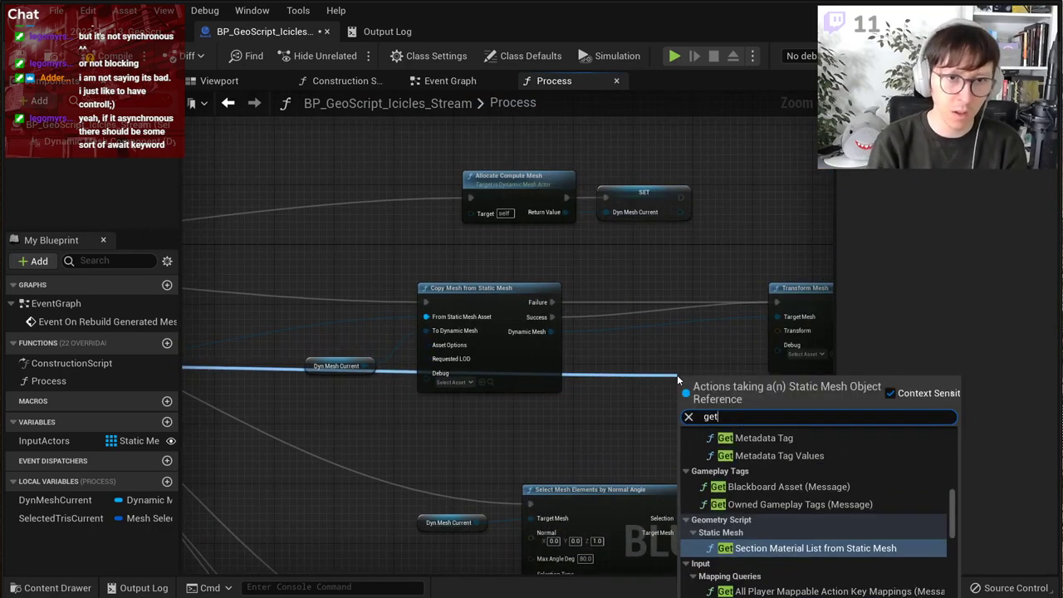
type(" world tr")
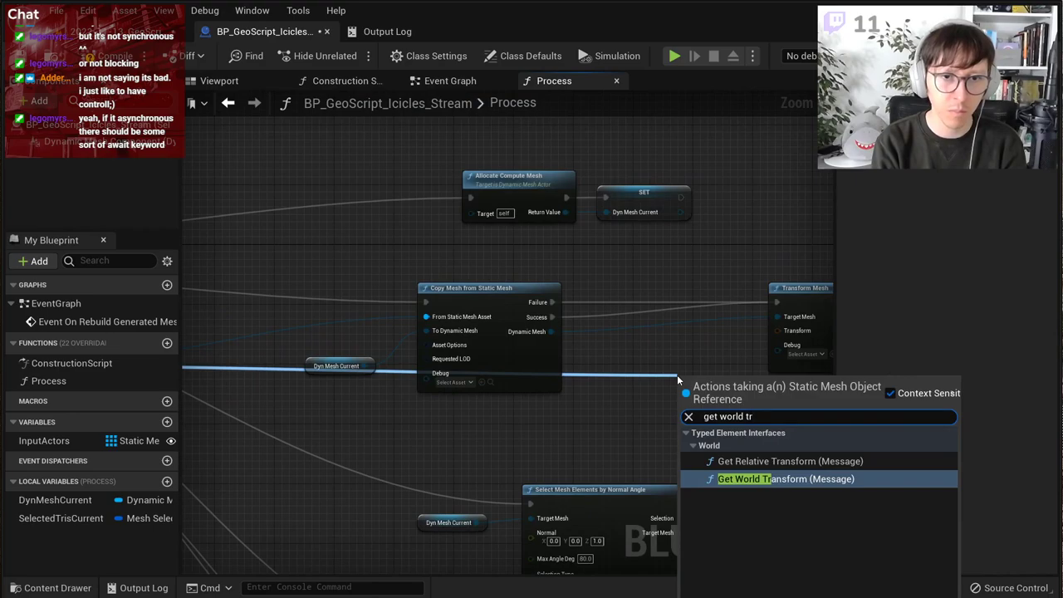
Step: Feed Transform Mesh's Transform input from a Get World Transform node on the static mesh component and compile the blueprint
right_click_drag(449, 408, 833, 377)
left_click_drag(279, 348, 459, 339)
type("get world tr")
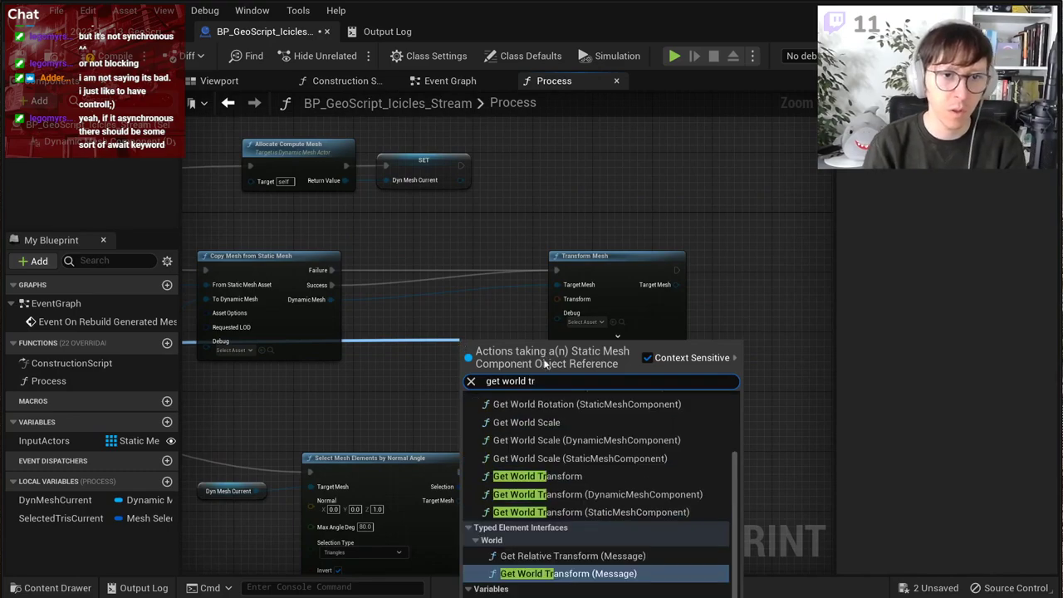
left_click(537, 475)
left_click_drag(512, 342, 557, 298)
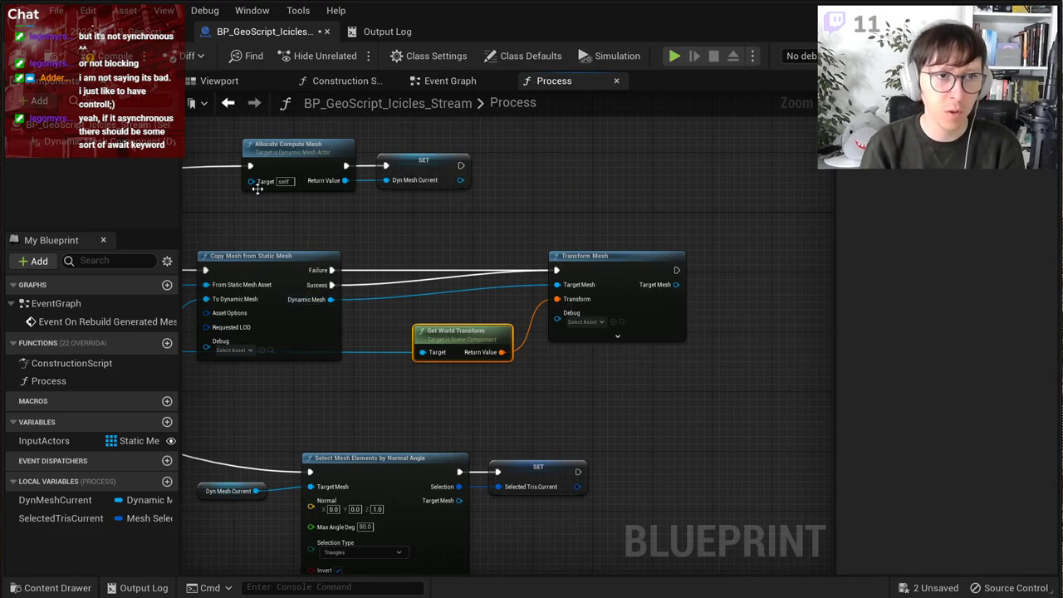
left_click(89, 56)
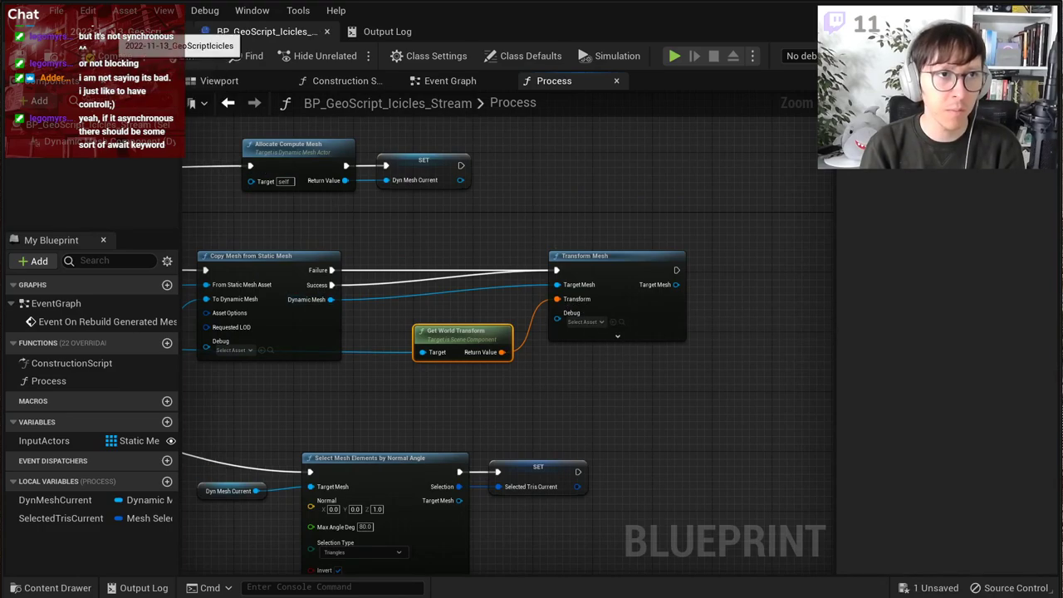
Step: Return to the level and rotate the shader test sphere
left_click(109, 30)
key("w")
right_click_drag(565, 326, 548, 310)
left_click(559, 263)
key("s")
key("e")
left_click_drag(542, 305, 578, 300)
Step: Nudge the BP_GeoScript_Icicles_Stream actor along its Y axis to rebuild the snow, and save the level
right_click_drag(578, 300, 652, 313)
left_click(304, 230)
key("w")
left_click_drag(479, 293, 487, 293)
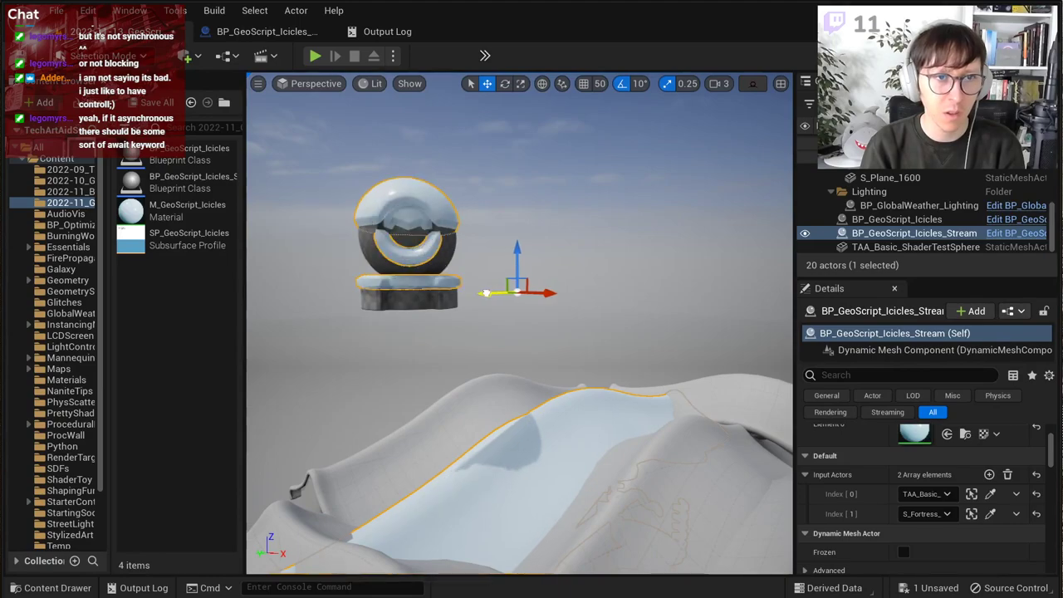
right_click_drag(397, 286, 357, 291)
left_click(353, 283)
right_click_drag(520, 185, 513, 185)
key("ctrl+s")
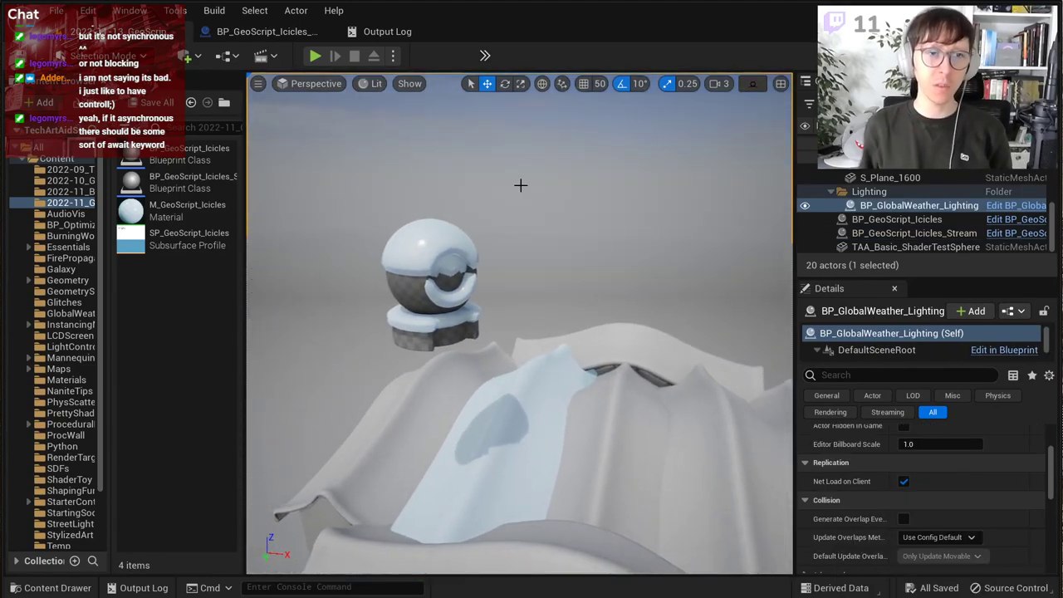
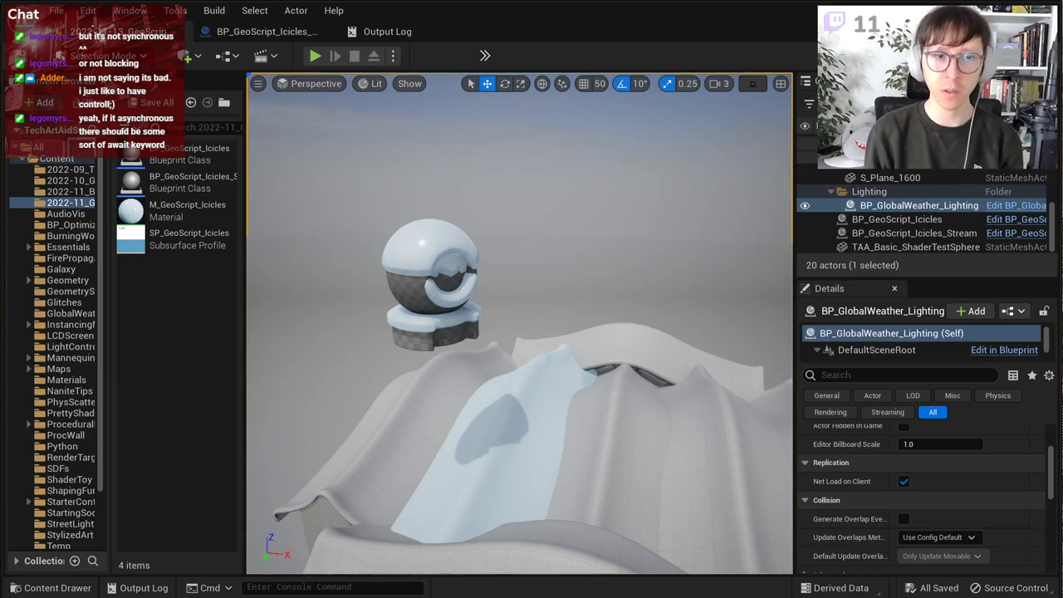
Step: Tilt the shader test sphere to a new orientation above the fortress roof
mouse_move(521, 316)
right_mouse_down()
mouse_move(489, 301)
mouse_move(531, 298)
right_mouse_up()
scroll(520, 315, "up", 3)
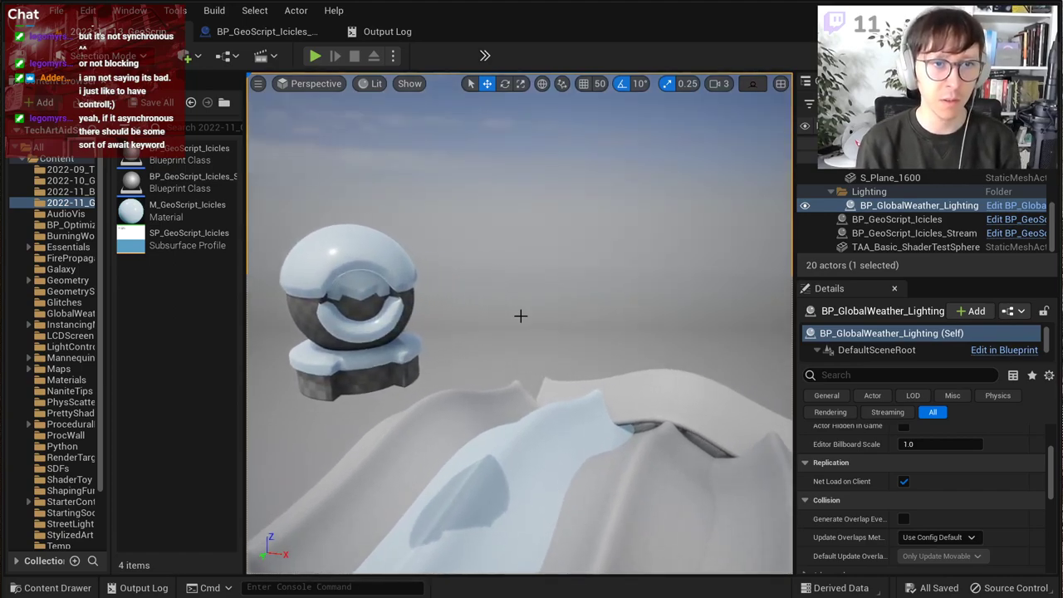
middle_click_drag(519, 315, 509, 316)
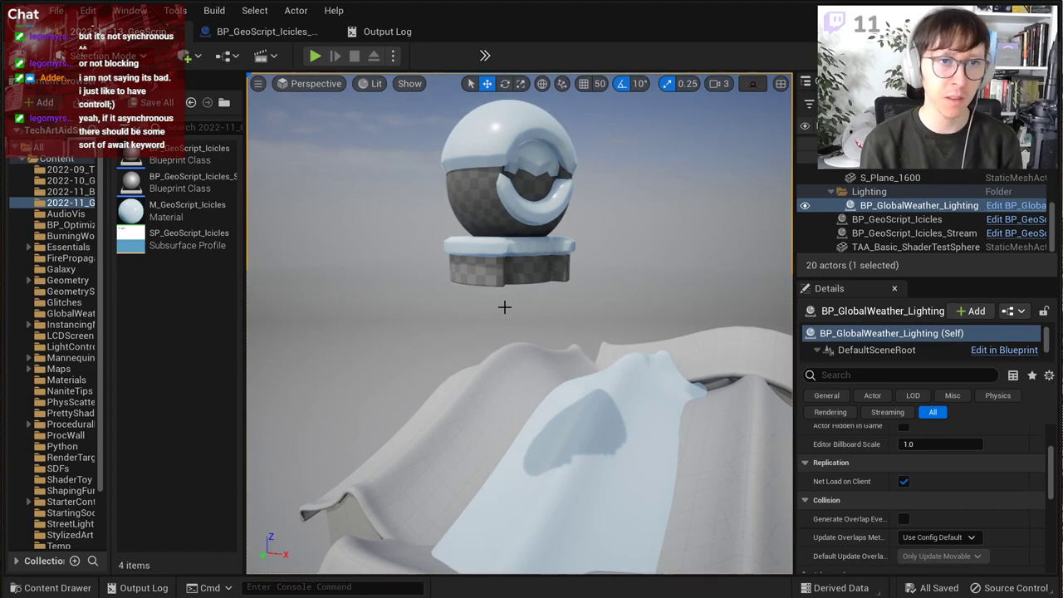
scroll(517, 317, "down", 8)
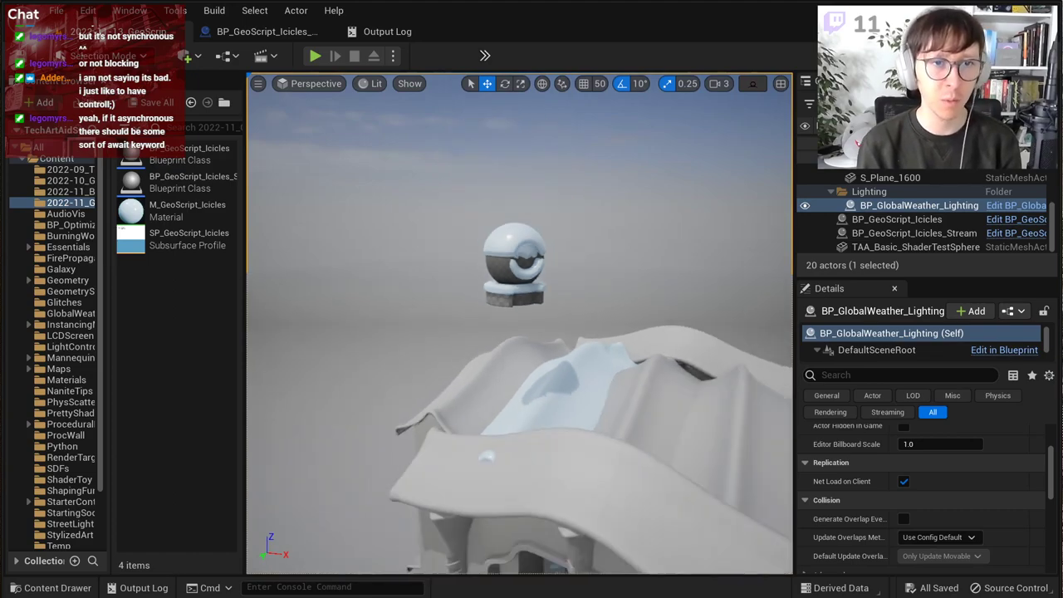
scroll(517, 317, "up", 5)
scroll(516, 315, "up", 3)
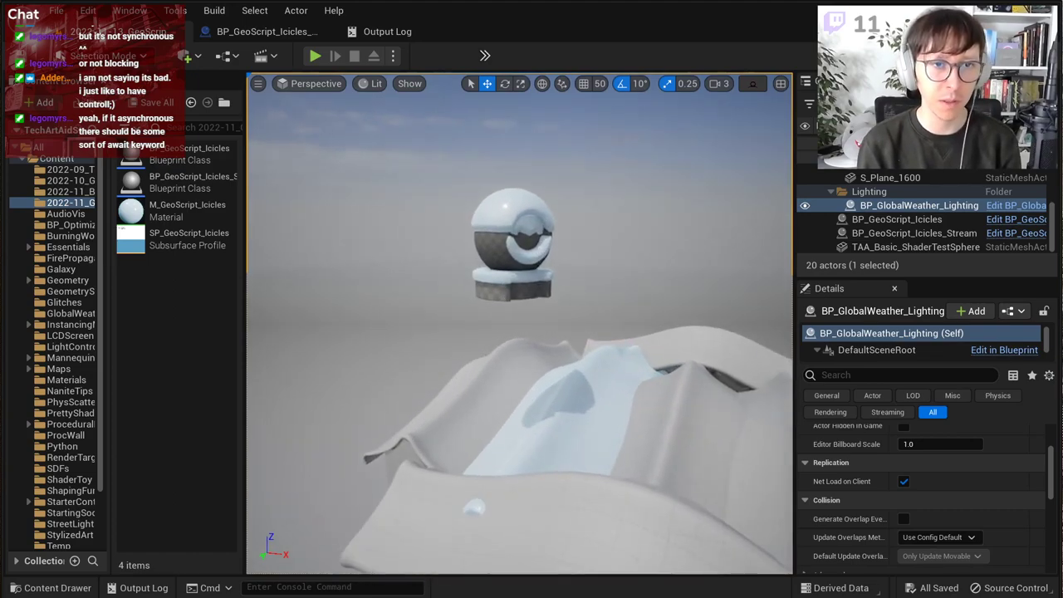
left_click(508, 276)
left_click(510, 295)
left_click_drag(491, 256, 479, 290)
Step: Regenerate the snow for the tilted sphere by nudging BP_GeoScript_Icicles_Stream slightly along Y, and save
left_click(575, 360)
key("w")
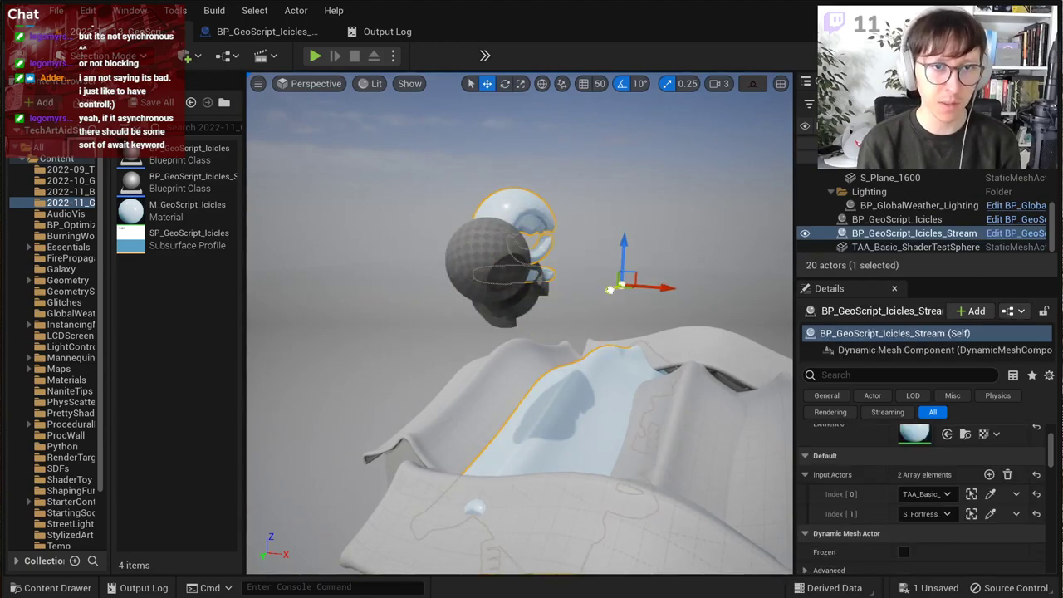
left_click_drag(611, 290, 606, 289)
left_click(579, 214)
mouse_move(579, 213)
right_mouse_down()
mouse_move(448, 203)
mouse_move(579, 214)
right_mouse_up()
key("ctrl+s")
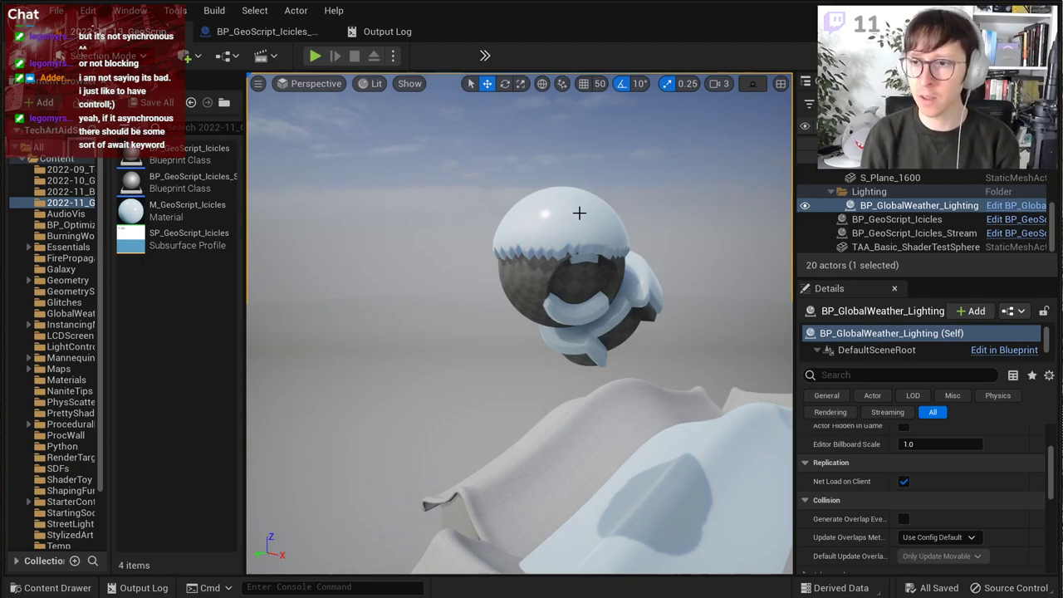
Step: Examine the snow mesh around the sphere in Wireframe view, return to Lit view and select the test sphere
right_click_drag(642, 133, 636, 143)
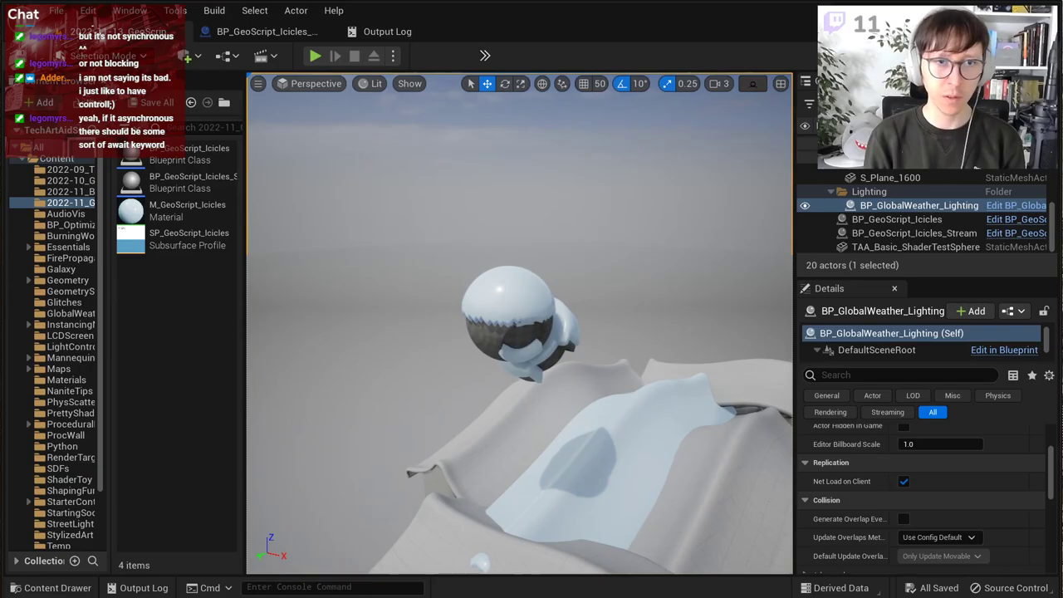
left_click(369, 83)
left_click(409, 154)
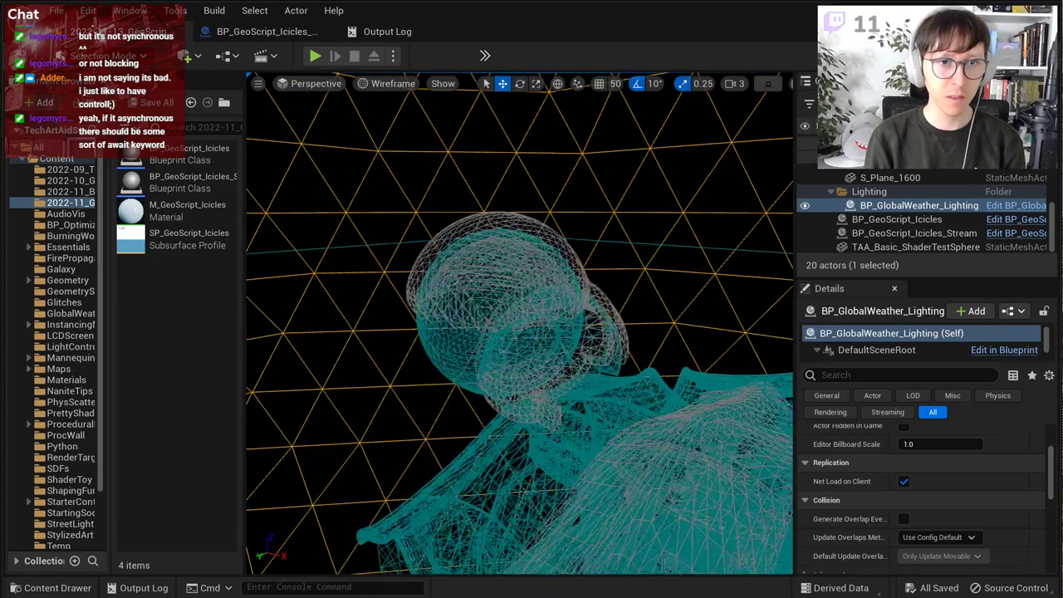
right_click_drag(513, 201, 513, 201)
left_click(369, 86)
left_click(406, 122)
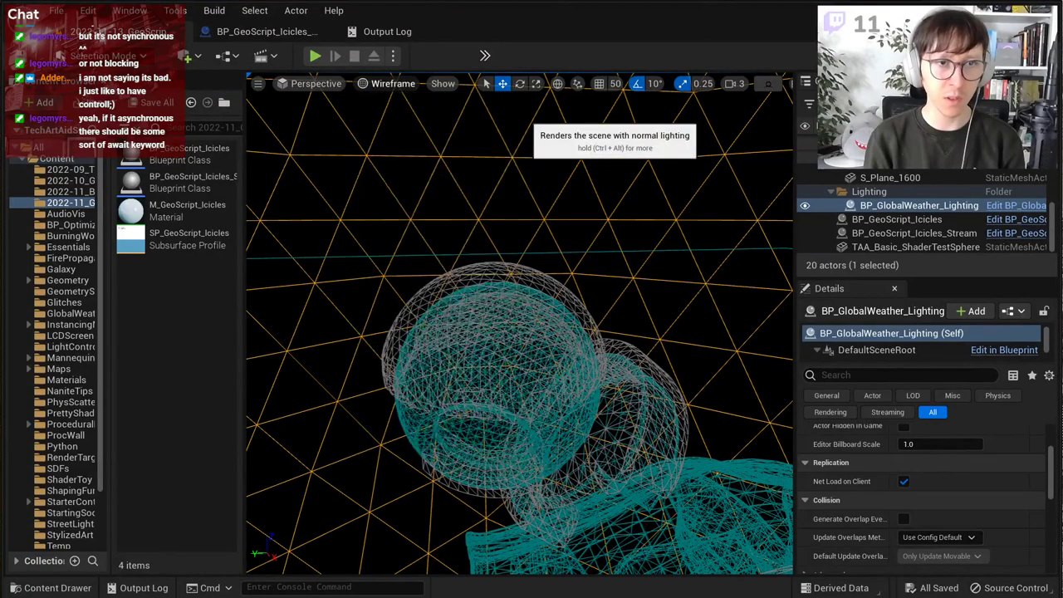
left_click(485, 432)
right_click_drag(549, 295, 548, 294)
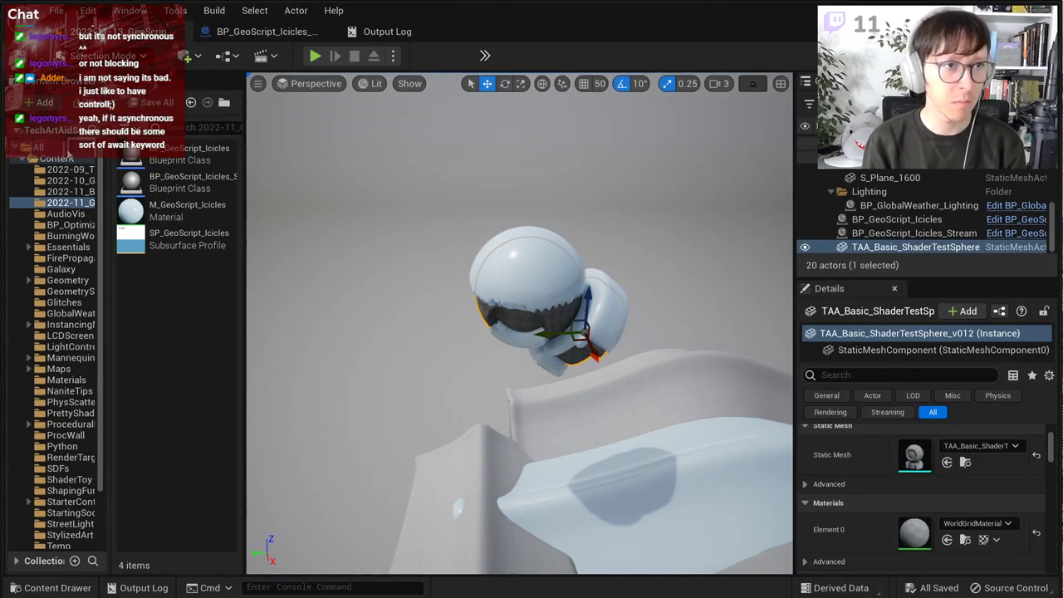
Step: Search the whole Content folder for "cube" and place the 1M_Cube static mesh beside the test sphere
left_click(85, 158)
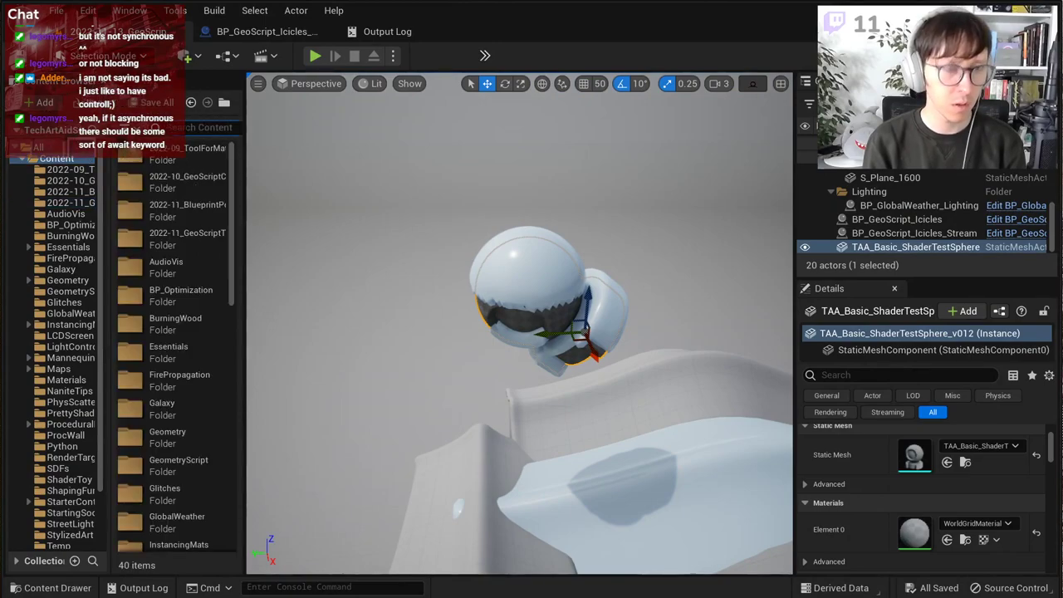
type("cube")
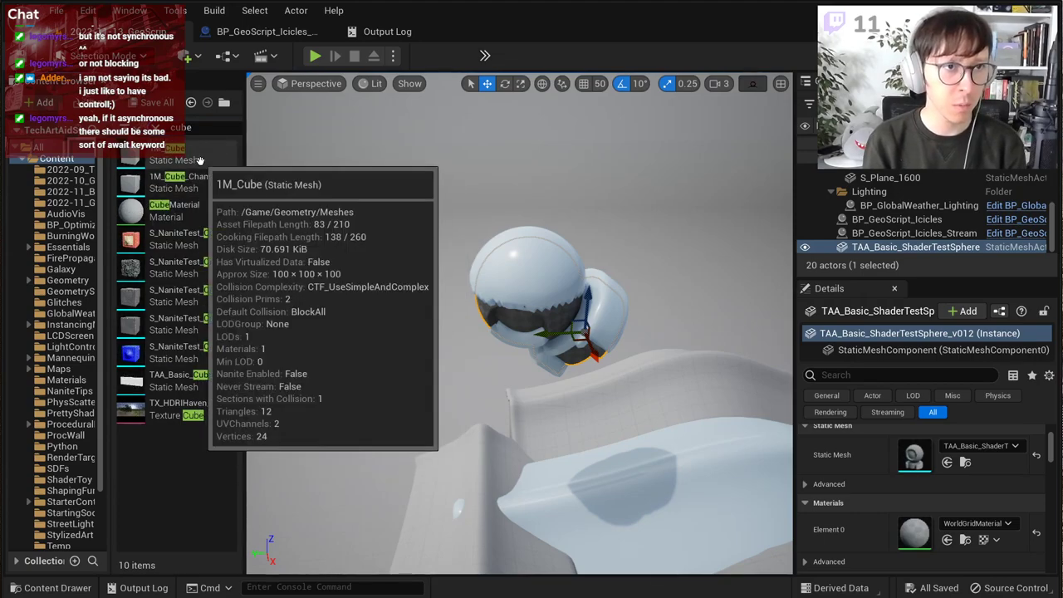
left_click_drag(200, 160, 413, 309)
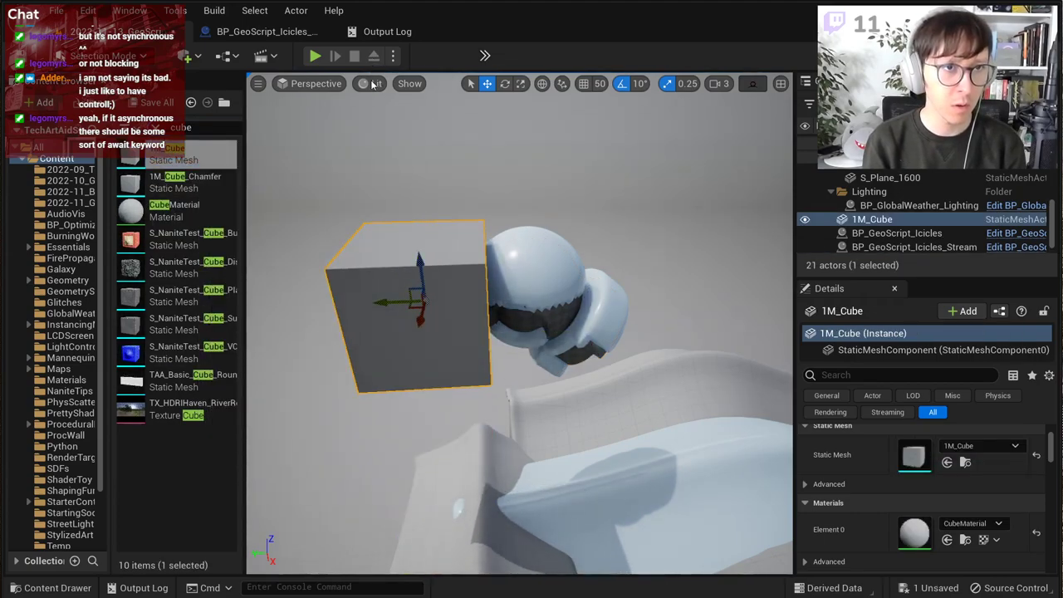
Step: Check the placed cube in Wireframe view and return to Lit view
left_click(372, 84)
left_click(407, 154)
left_click(370, 84)
left_click(407, 118)
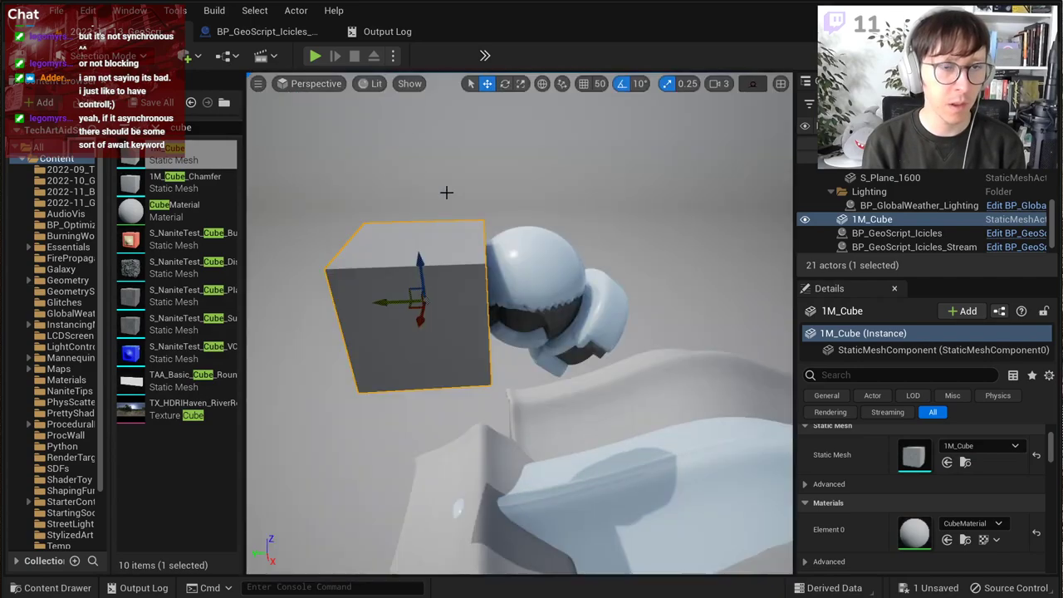
Step: Add a third Input Actors element to BP_GeoScript_Icicles_Stream and assign 1M_Cube to it
left_click(530, 281)
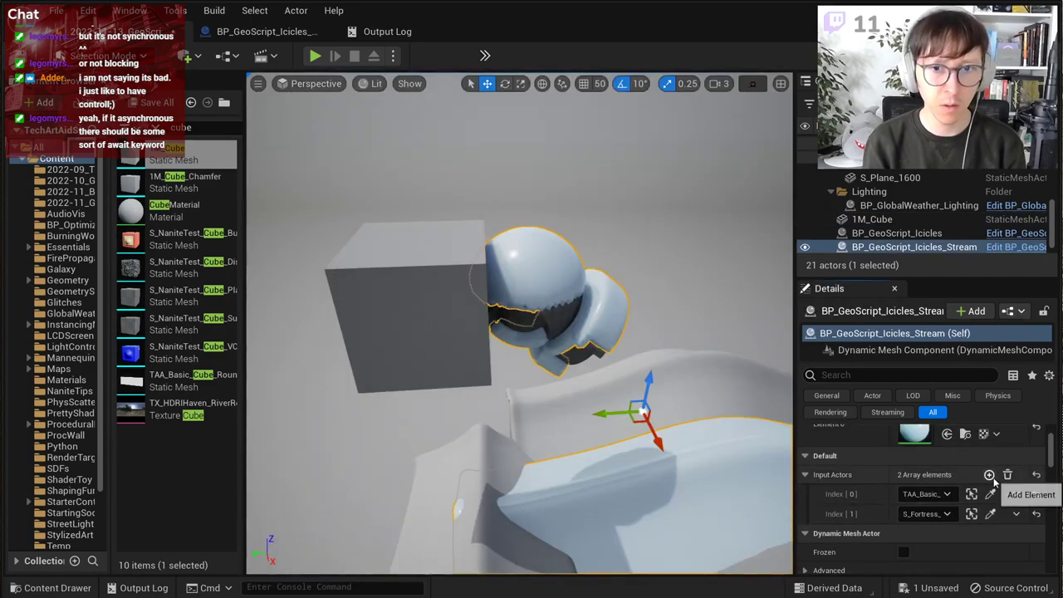
left_click(990, 536)
left_click(408, 229)
Step: Inspect the snow slab on top of the cube up close, comparing Wireframe and Lit views
mouse_move(404, 265)
right_mouse_down()
mouse_move(366, 259)
mouse_move(389, 258)
mouse_move(383, 248)
mouse_move(385, 265)
right_mouse_up()
left_click(436, 392)
scroll(436, 392, "up", 6)
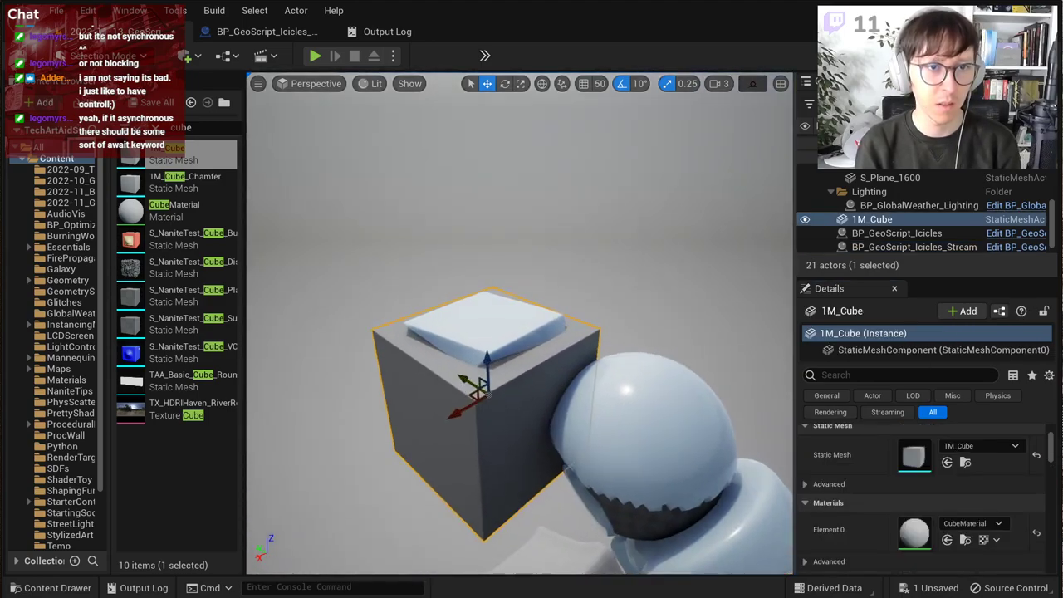
left_click(368, 85)
left_click(397, 154)
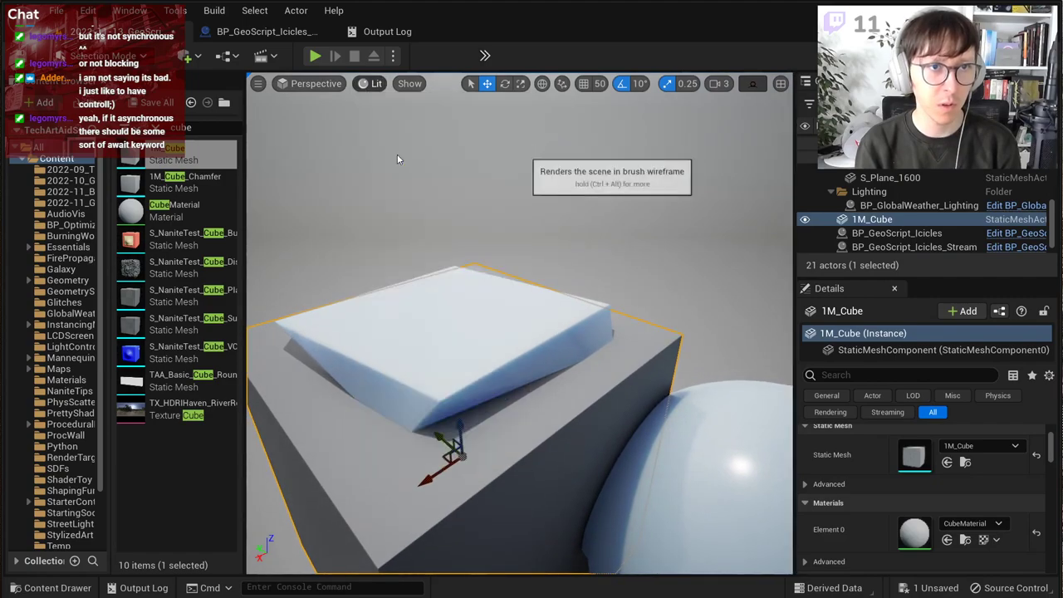
left_click(380, 83)
left_click(408, 124)
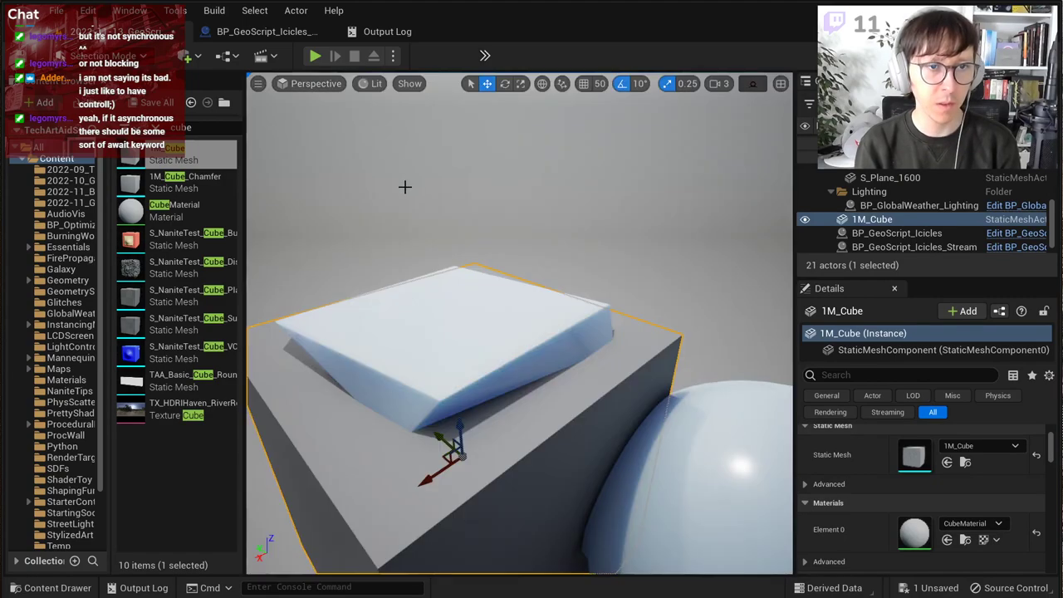
Step: Tilt the 1M_Cube and nudge BP_GeoScript_Icicles_Stream to rebuild the snow on it
right_click_drag(403, 185, 503, 199)
left_click_drag(302, 308, 324, 286)
left_click(322, 242)
key("w")
left_click_drag(613, 407, 610, 408)
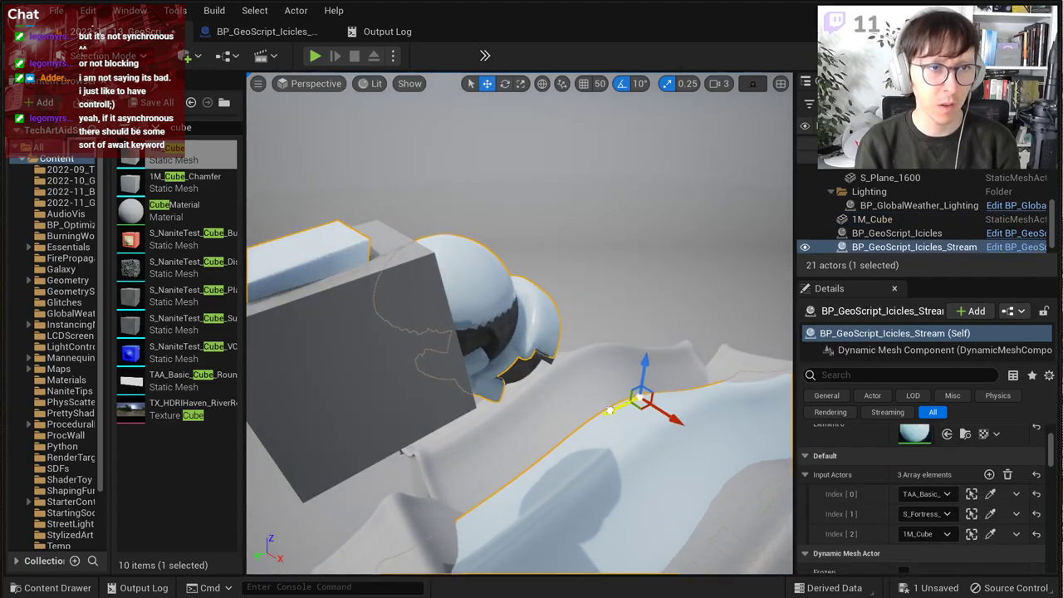
right_click_drag(590, 397, 461, 388)
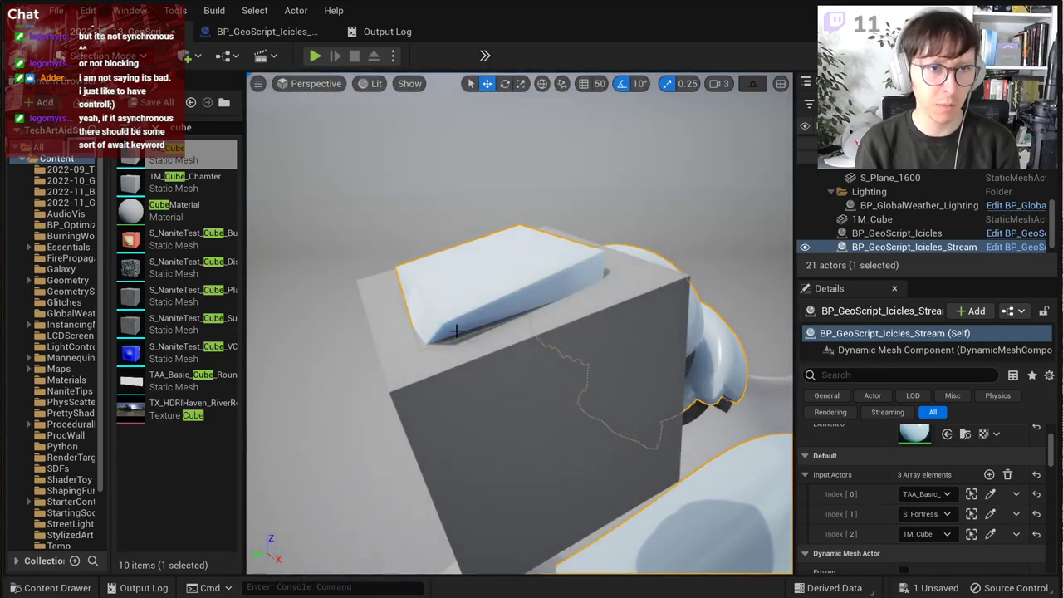
Step: Place the 1M_Cube_Chamfer static mesh in the level near the plain cube
left_click(409, 371)
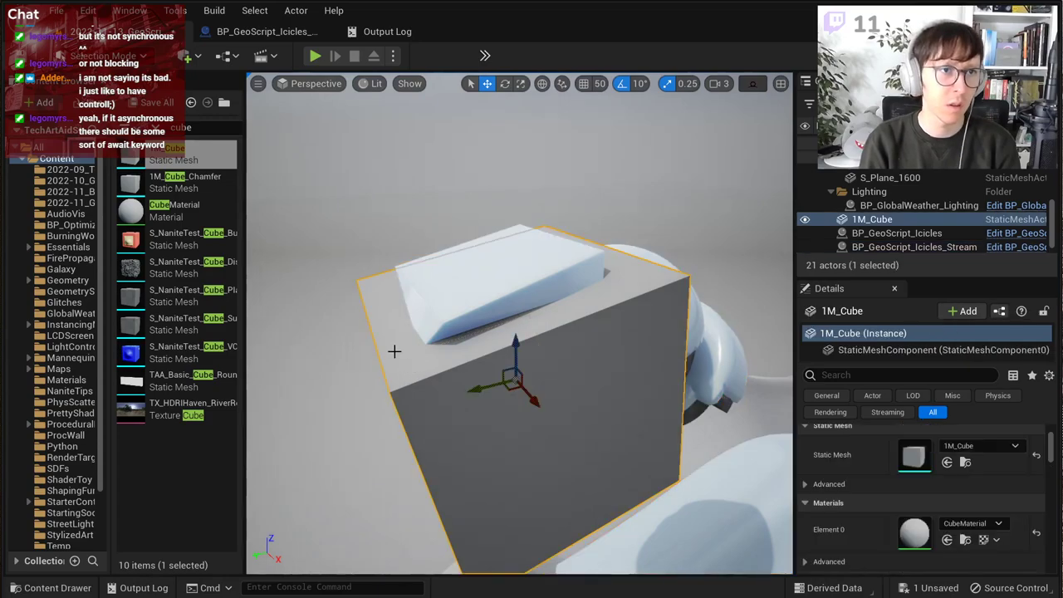
left_click_drag(199, 179, 478, 292)
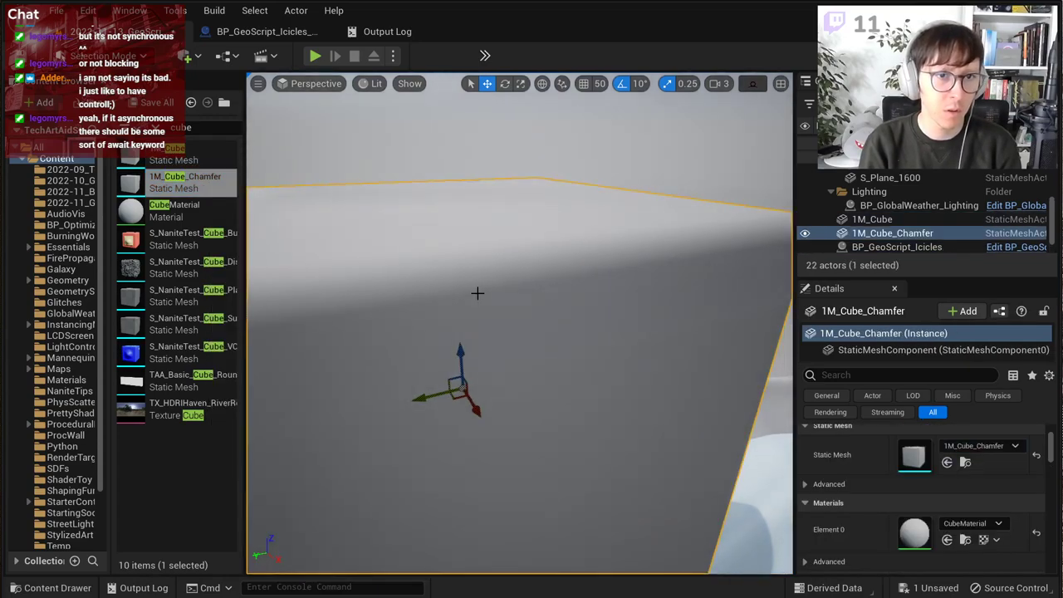
Step: Lower the 1M_Cube_Chamfer actor so it sits beneath the tilted plain cube
left_click_drag(460, 340, 470, 505)
left_click(465, 381)
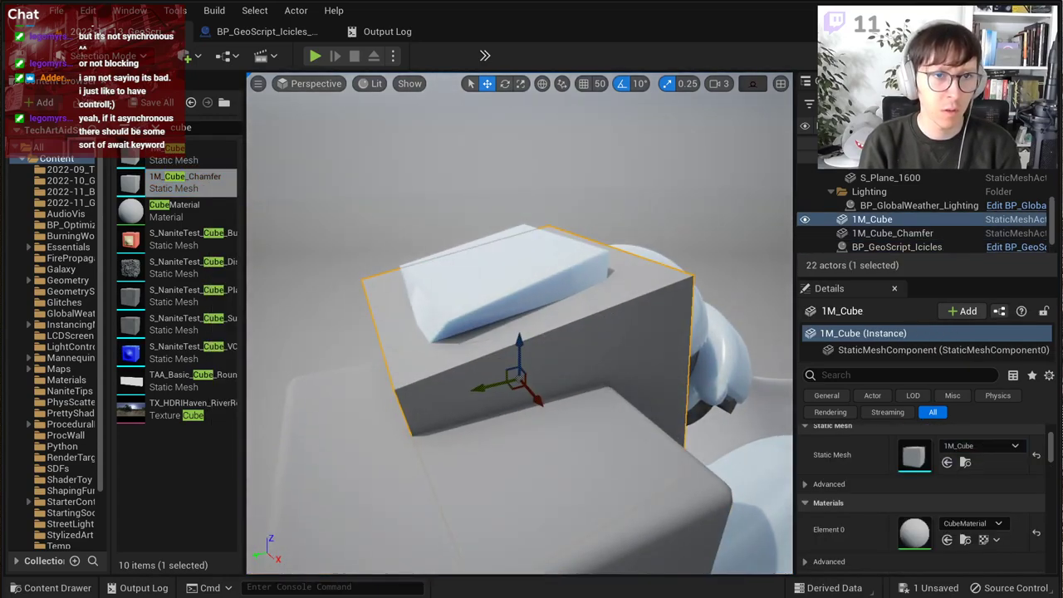
right_click_drag(465, 380, 465, 404)
Step: Reassign the third Input Actors element of BP_GeoScript_Icicles_Stream to 1M_Cube_Chamfer and delete the plain 1M_Cube from the level
left_click(515, 257)
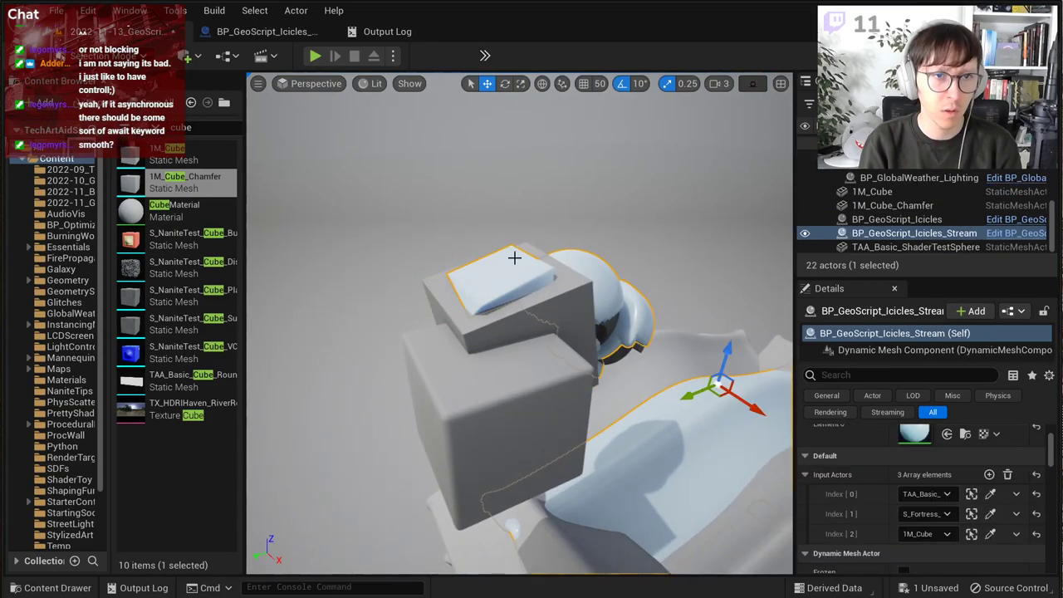
left_click(990, 534)
left_click(503, 387)
left_click(513, 301)
key("Delete")
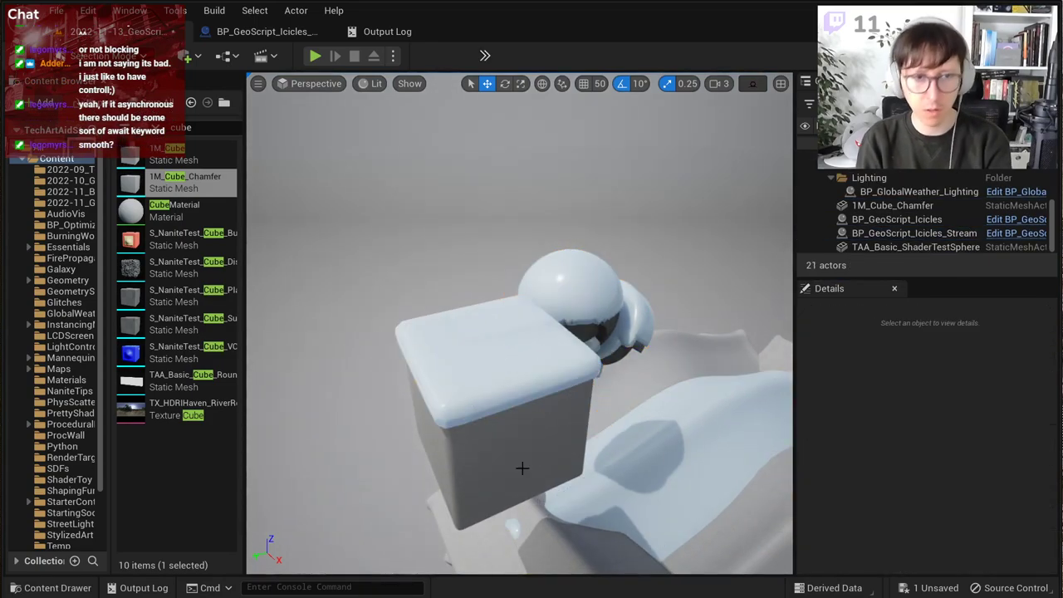
Step: Shift the 1M_Cube_Chamfer slightly and rebuild the BP_GeoScript_Icicles_Stream snow at its new position
left_click(516, 422)
left_click_drag(515, 424, 485, 394)
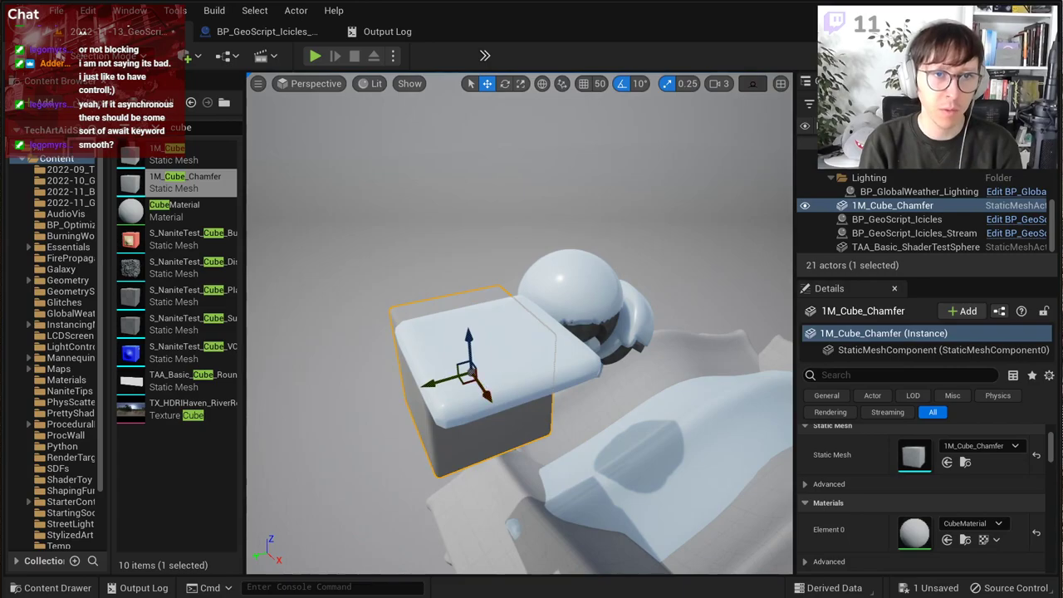
left_click(584, 326)
left_click(692, 394)
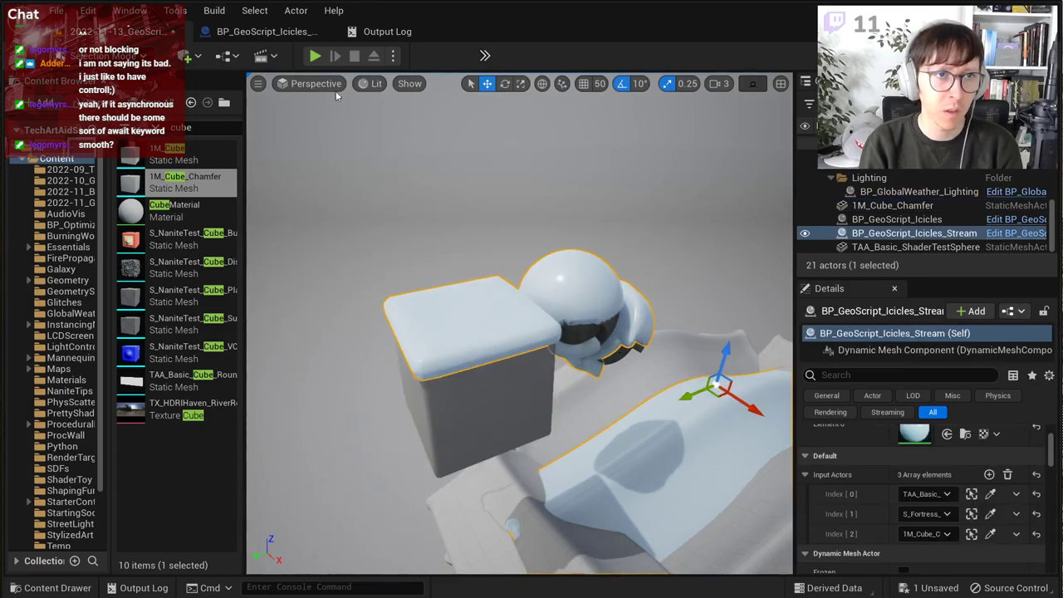
Step: Inspect the snow on the chamfered cube in Wireframe and Lit views, and save the level
left_click(371, 84)
left_click(406, 155)
right_click_drag(424, 241, 415, 156)
left_click(391, 86)
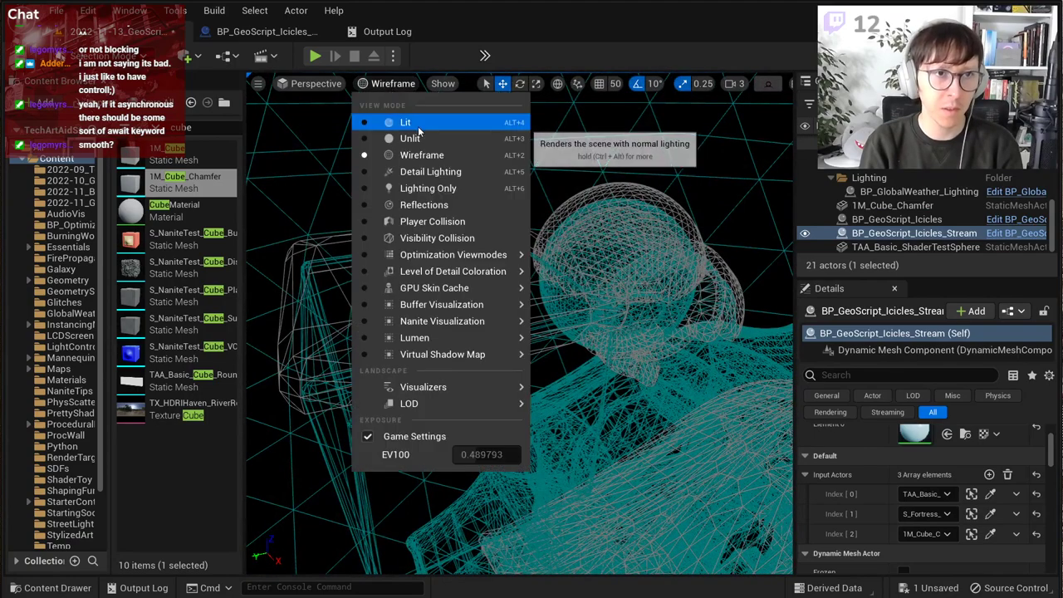
left_click(419, 129)
right_click_drag(480, 264, 448, 264)
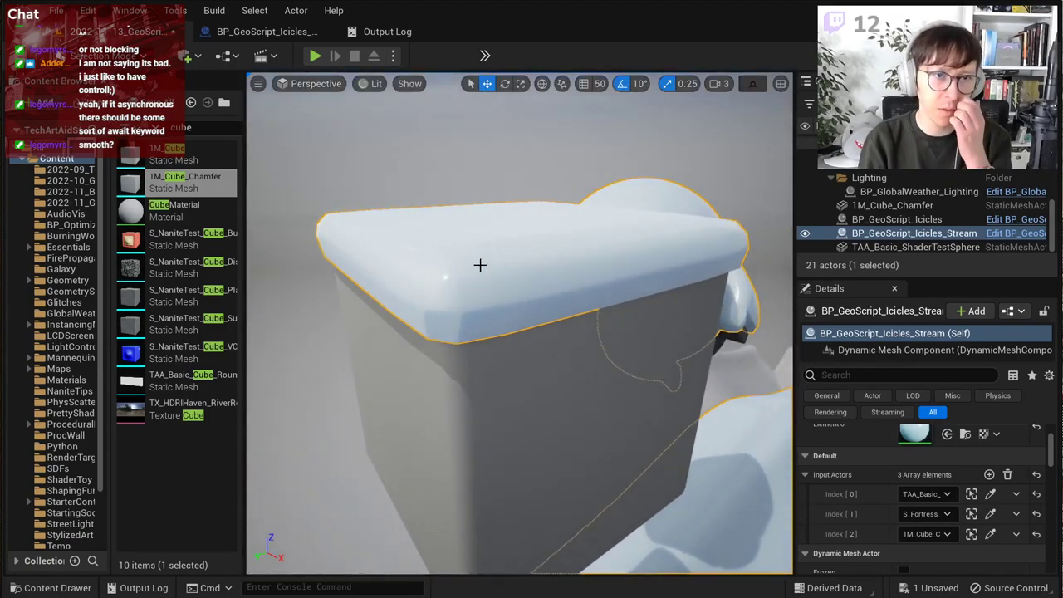
key("ctrl+s")
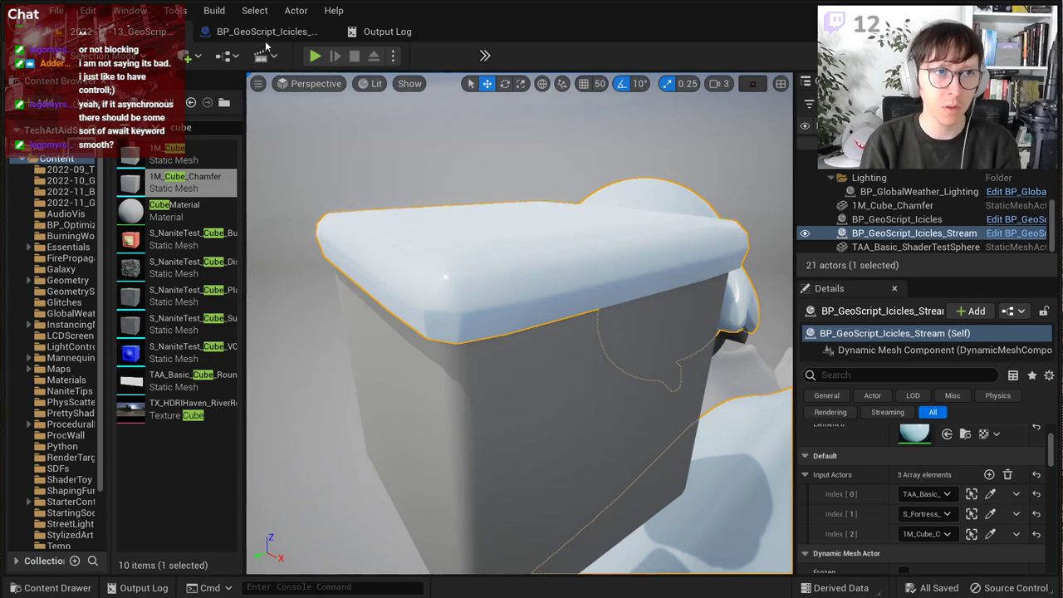
right_click_drag(448, 191, 520, 206)
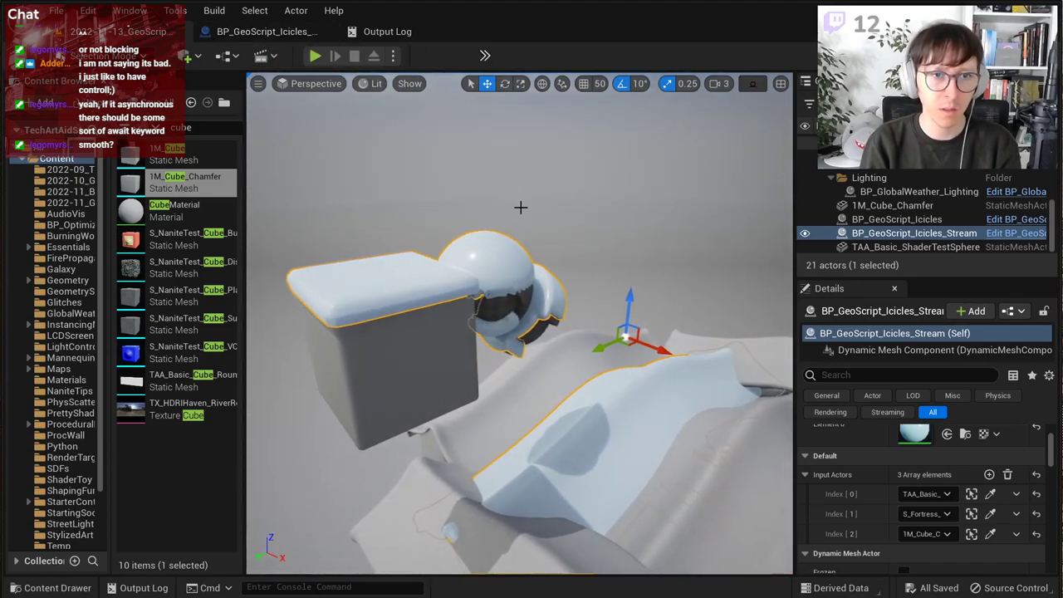
Step: Move the Append Mesh node and its input nodes left in the blueprint's Process graph, then save and compile
left_click(258, 32)
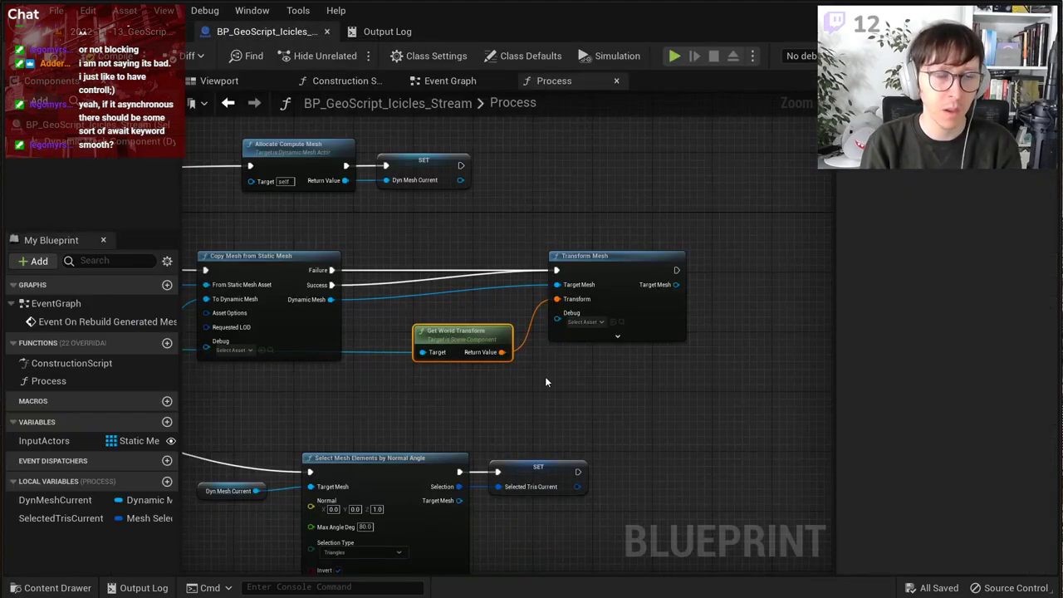
scroll(536, 382, "up", 2)
scroll(537, 381, "down", 1)
right_click_drag(536, 381, 723, 205)
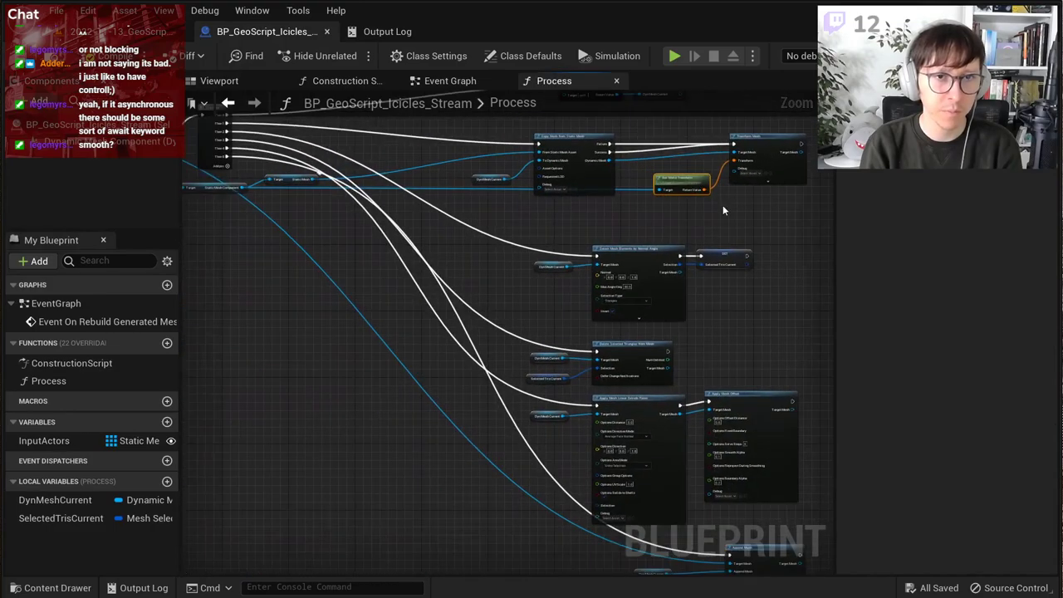
scroll(723, 205, "down", 1)
right_click_drag(718, 434, 684, 308)
scroll(685, 312, "up", 6)
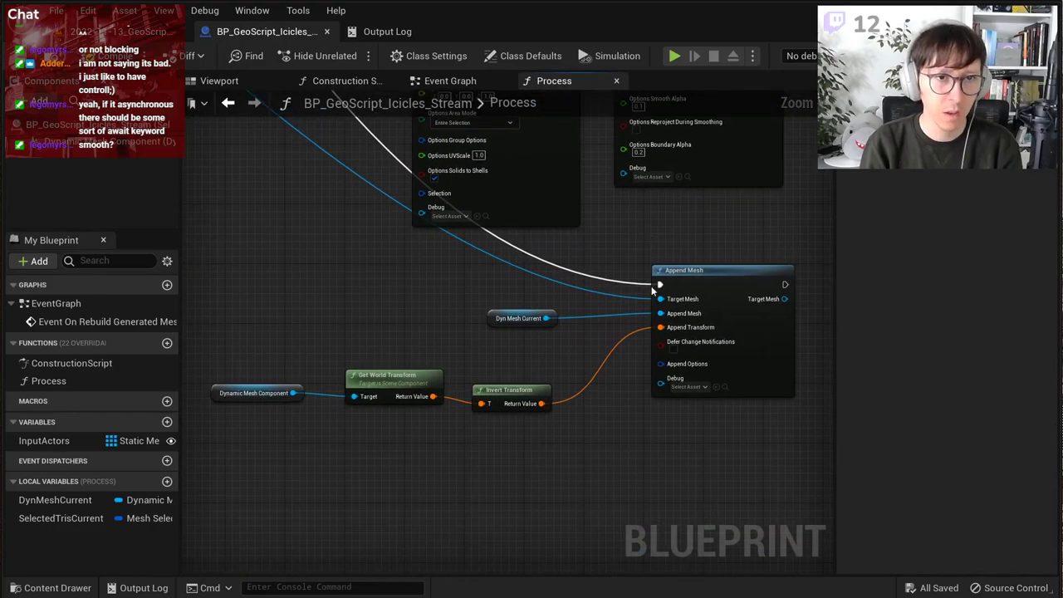
left_click_drag(706, 412, 336, 264)
left_click_drag(667, 275, 517, 275)
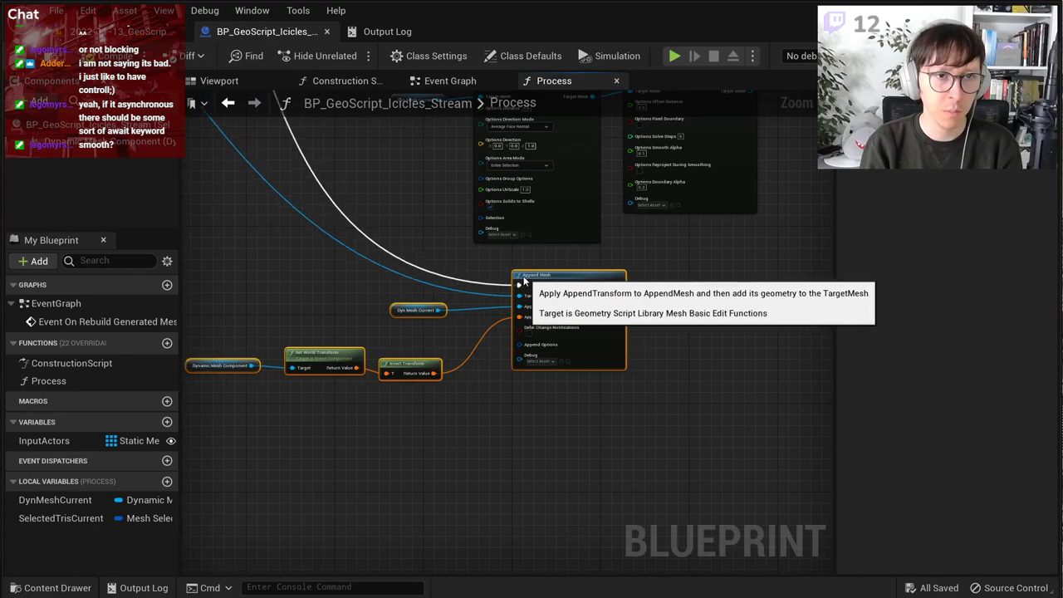
left_click(24, 58)
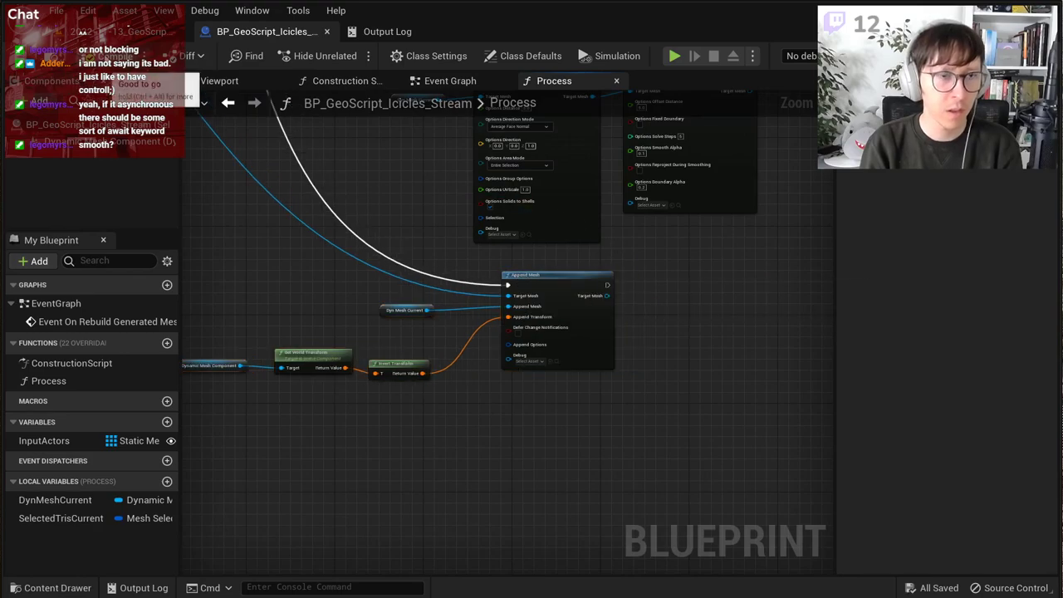
left_click(103, 58)
Step: Add an Apply Uniform Remesh node targeting the Process function's Dyn Mesh and run it from the For Each Loop's Completed output
right_click_drag(392, 195, 523, 329)
scroll(709, 358, "up", 3)
scroll(486, 276, "down", 6)
scroll(611, 304, "up", 3)
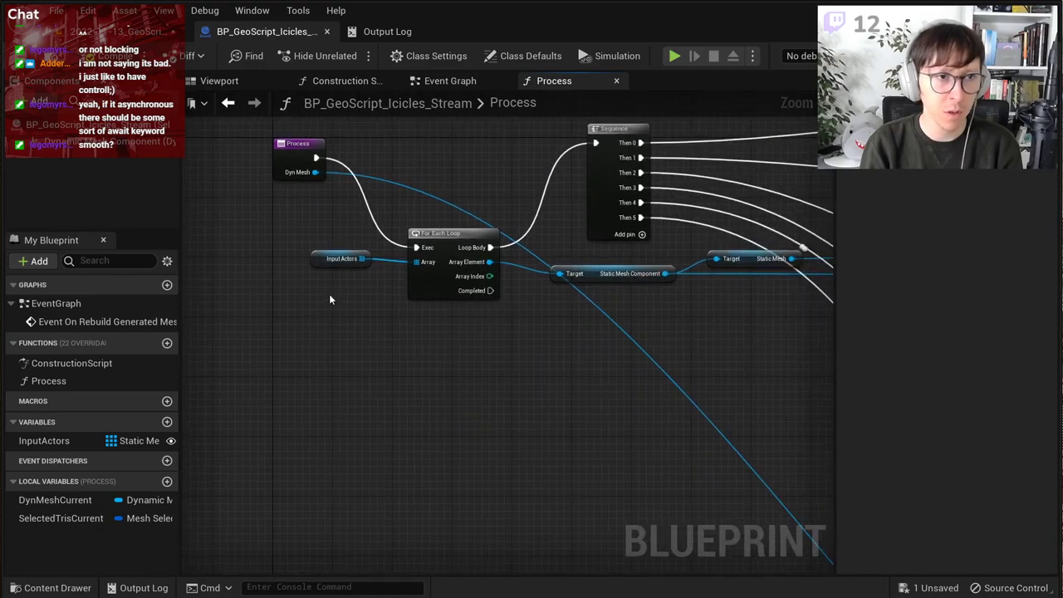
left_click_drag(50, 502, 356, 480)
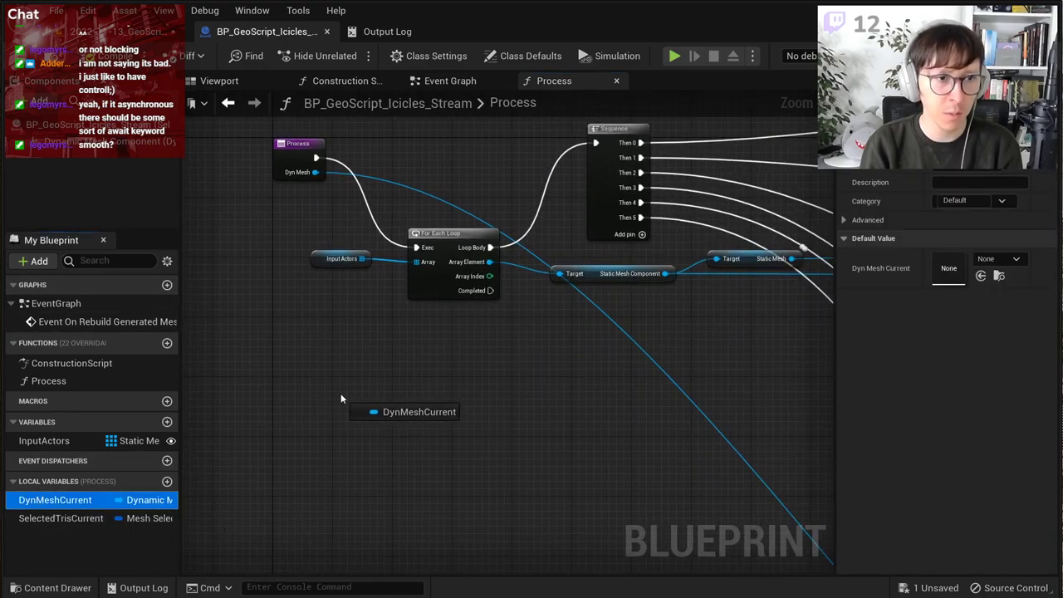
left_click_drag(340, 397, 56, 501)
left_click_drag(315, 172, 453, 431)
type("remnes")
key("BackSpace")
key("BackSpace")
key("BackSpace")
type("e")
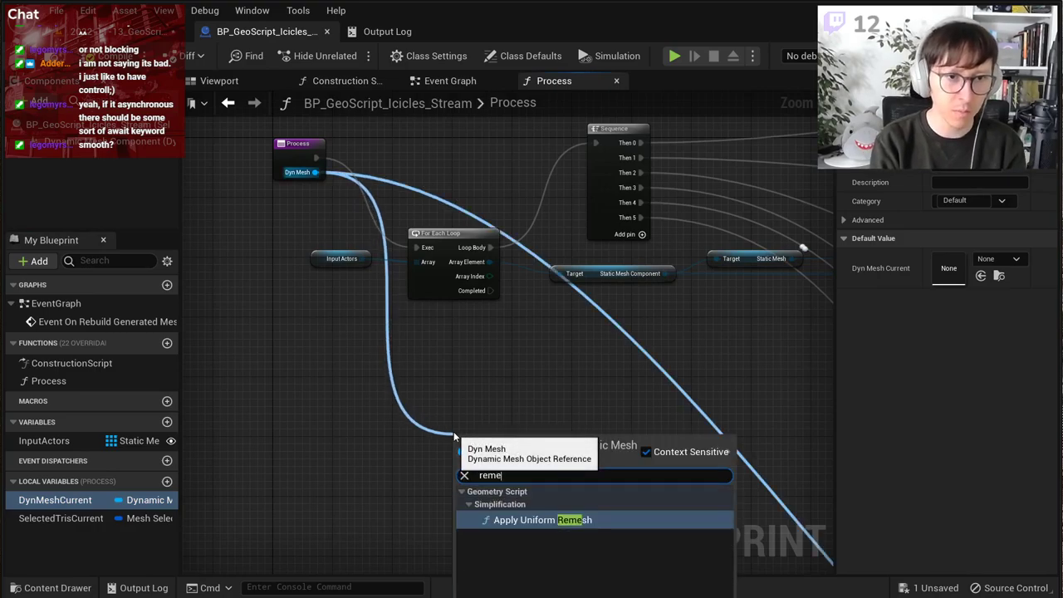
type("sh")
key("Return")
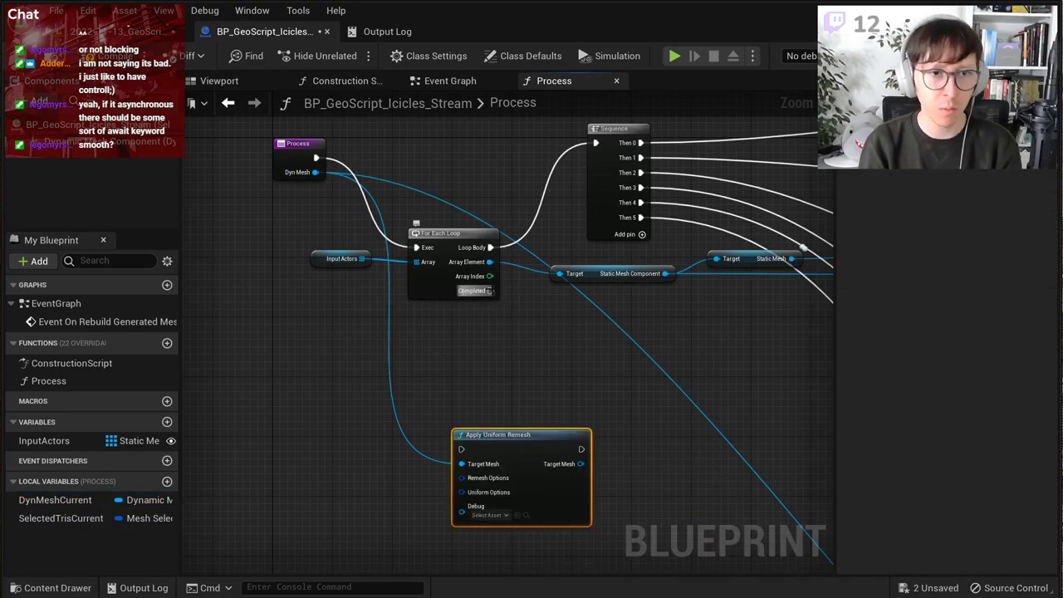
left_click_drag(490, 290, 461, 450)
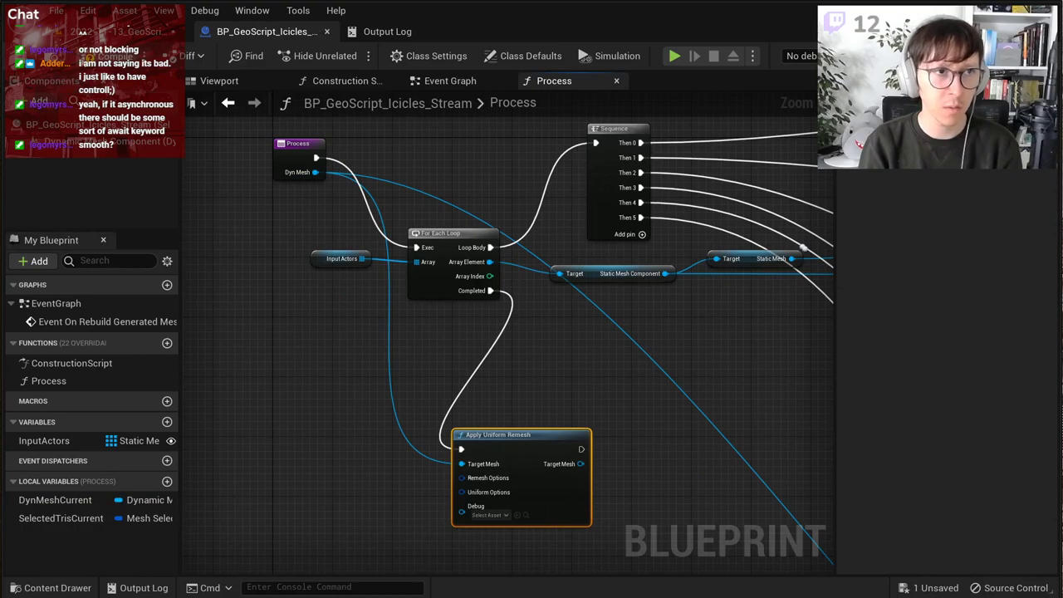
Step: Try splitting the Remesh Options pin on Apply Uniform Remesh to view its settings, and undo the split
scroll(456, 412, "up", 2)
right_click(488, 477)
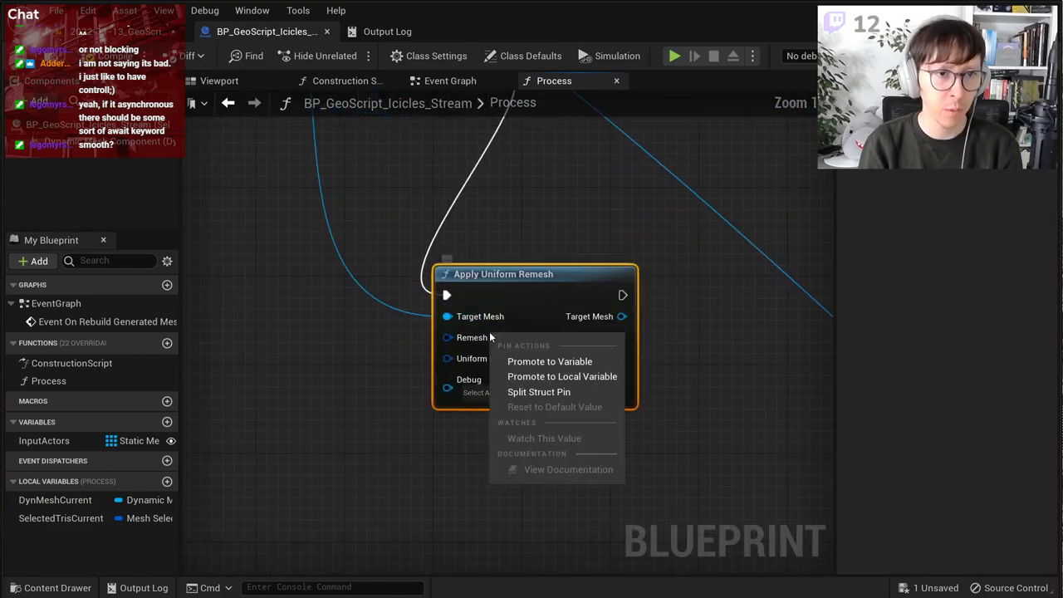
left_click(537, 393)
right_click_drag(615, 335, 634, 183)
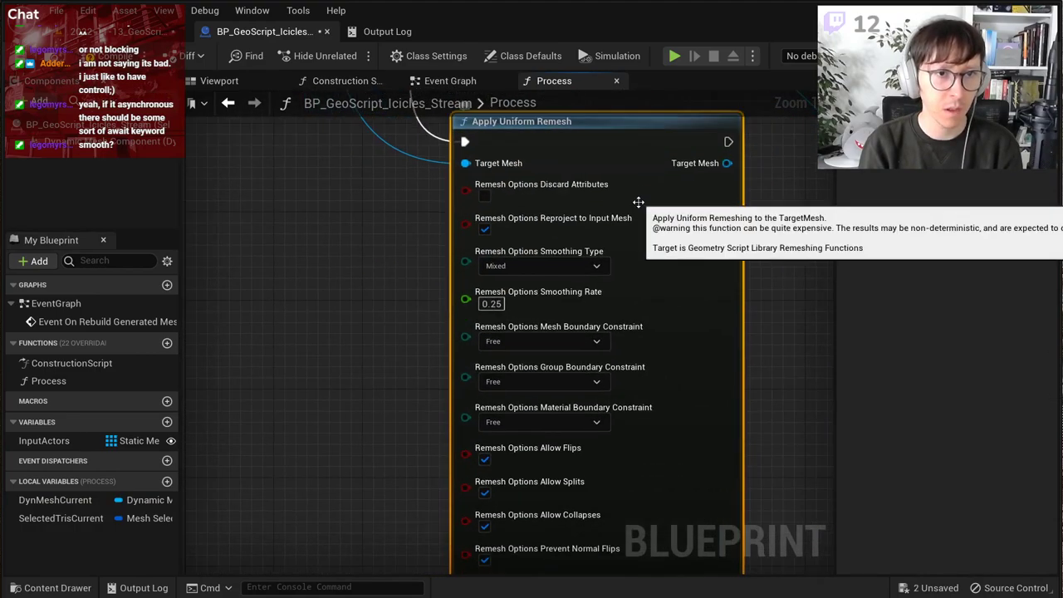
right_click_drag(662, 216, 603, 240)
key("ctrl+z")
Step: Split the Uniform Options pin, set Target Type to Target Edge Length and Target Edge Length to 10.0, then save and compile
right_click(538, 206)
left_click(600, 266)
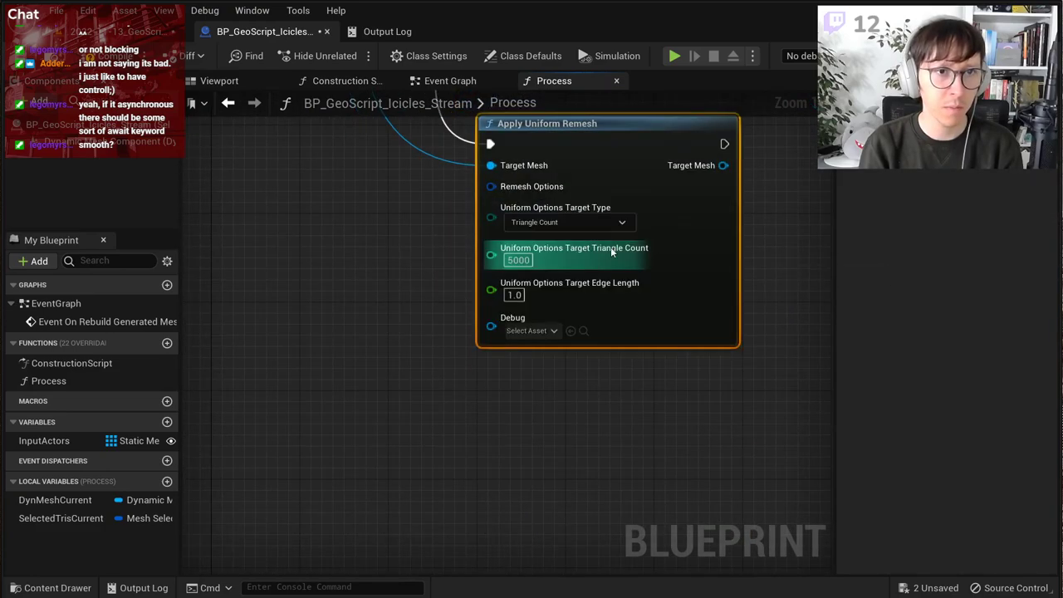
left_click(584, 225)
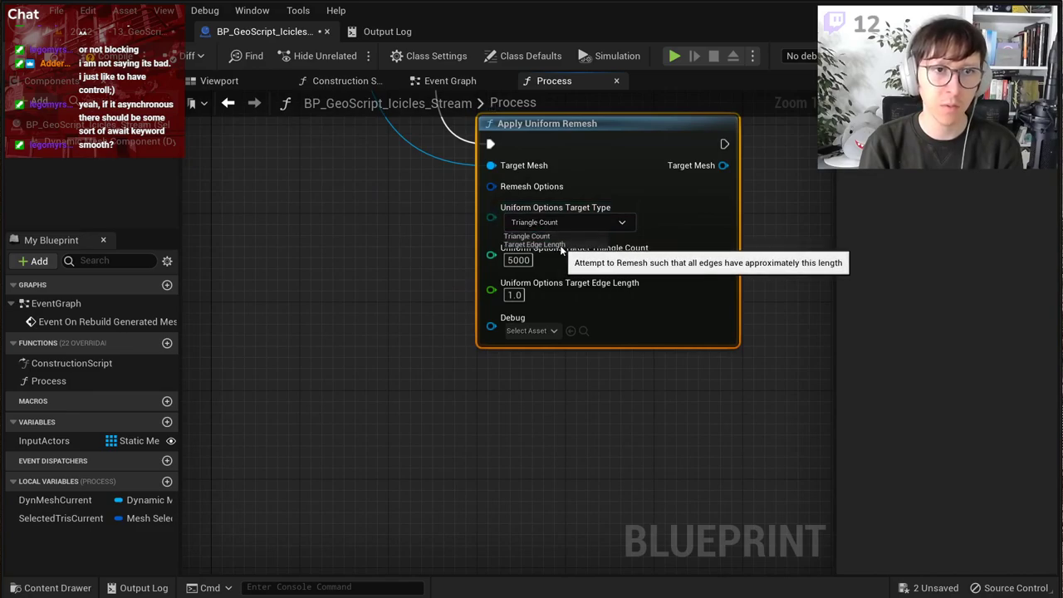
left_click(558, 246)
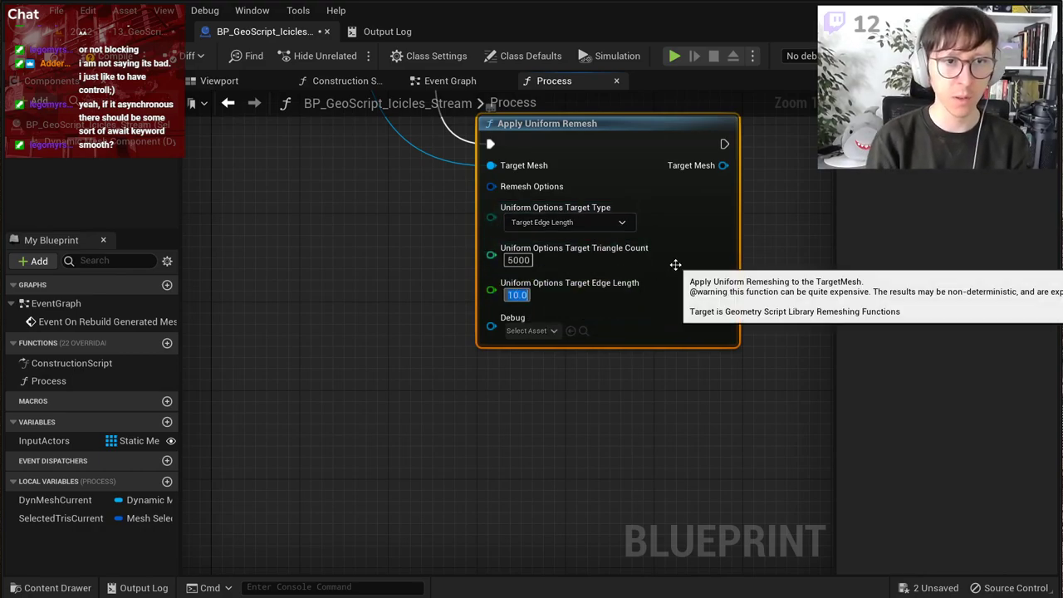
key("ctrl+s")
left_click(115, 55)
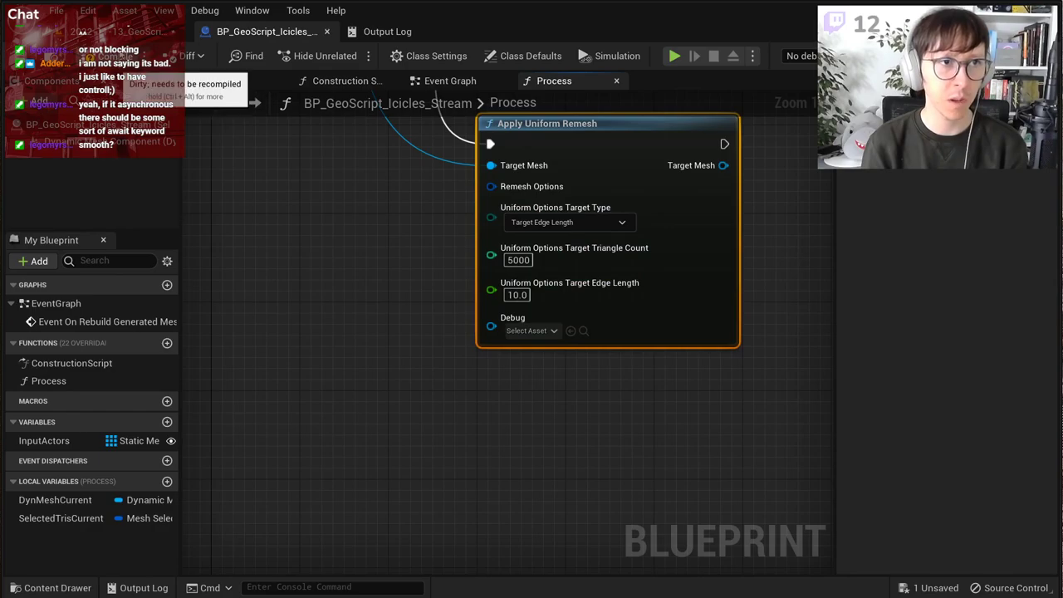
Step: Inspect the remeshed snow on the chamfered cube in the level's Wireframe view
left_click(115, 30)
mouse_move(385, 216)
right_mouse_down()
mouse_move(384, 166)
mouse_move(384, 215)
right_mouse_up()
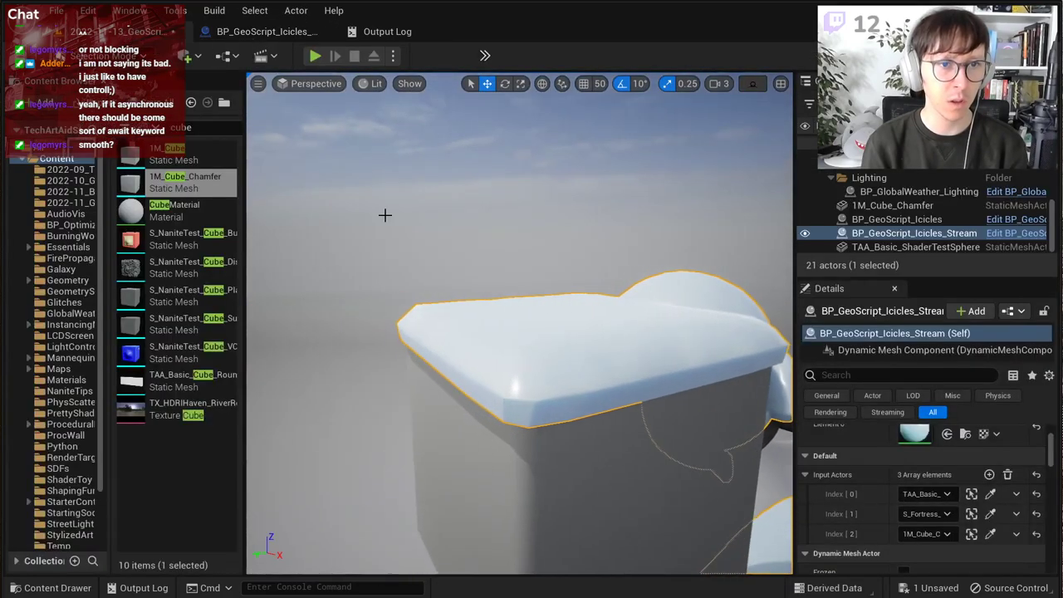
left_click(375, 85)
left_click(415, 155)
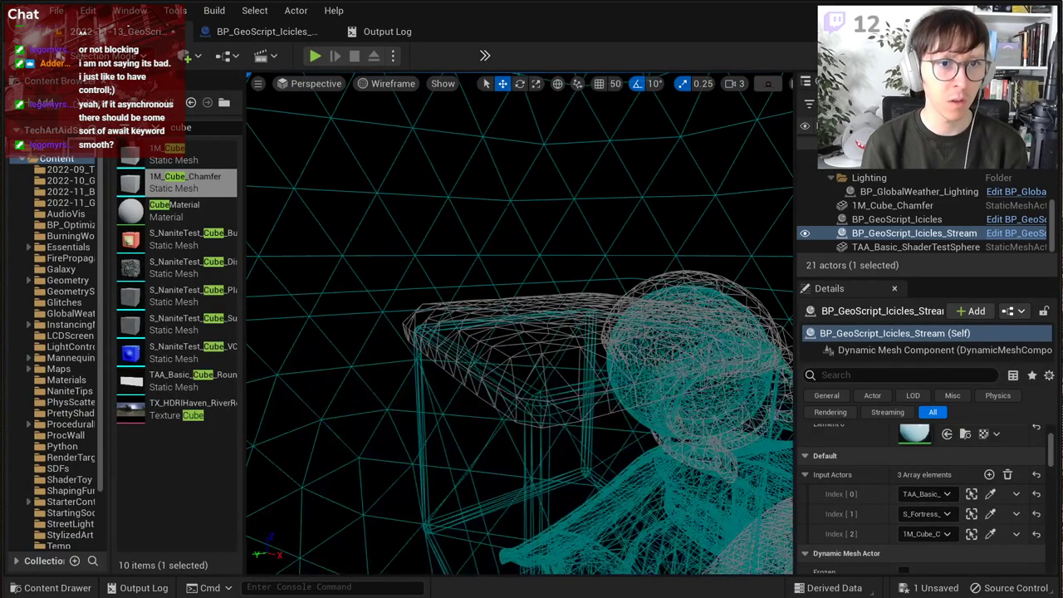
right_click_drag(448, 241, 424, 282)
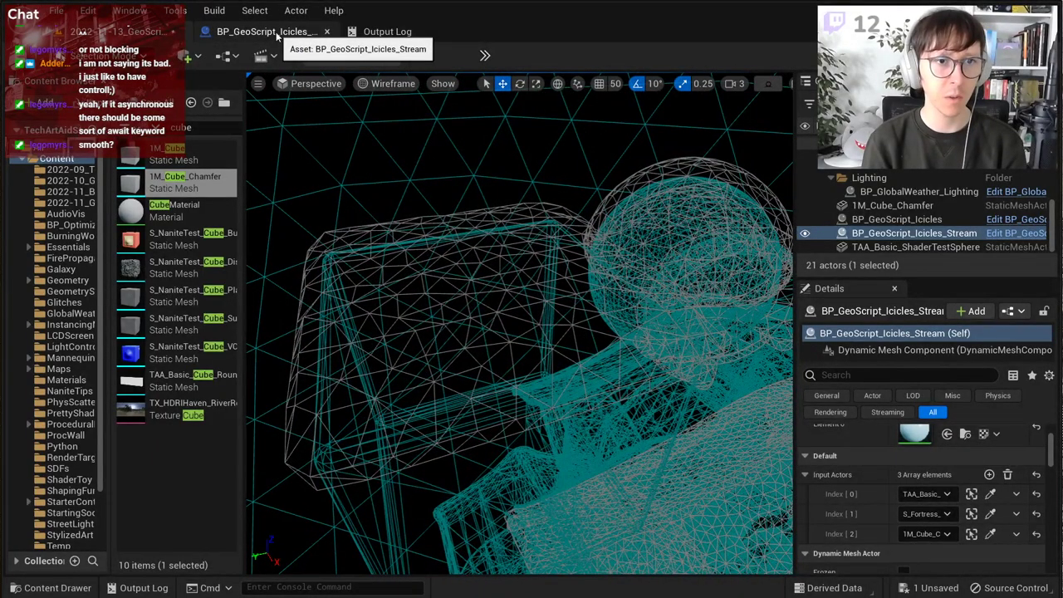
Step: Undock the BP_GeoScript_Icicles_Stream editor into a floating window beside the wireframe view, with Apply Uniform Remesh in view
left_click_drag(283, 40, 636, 191)
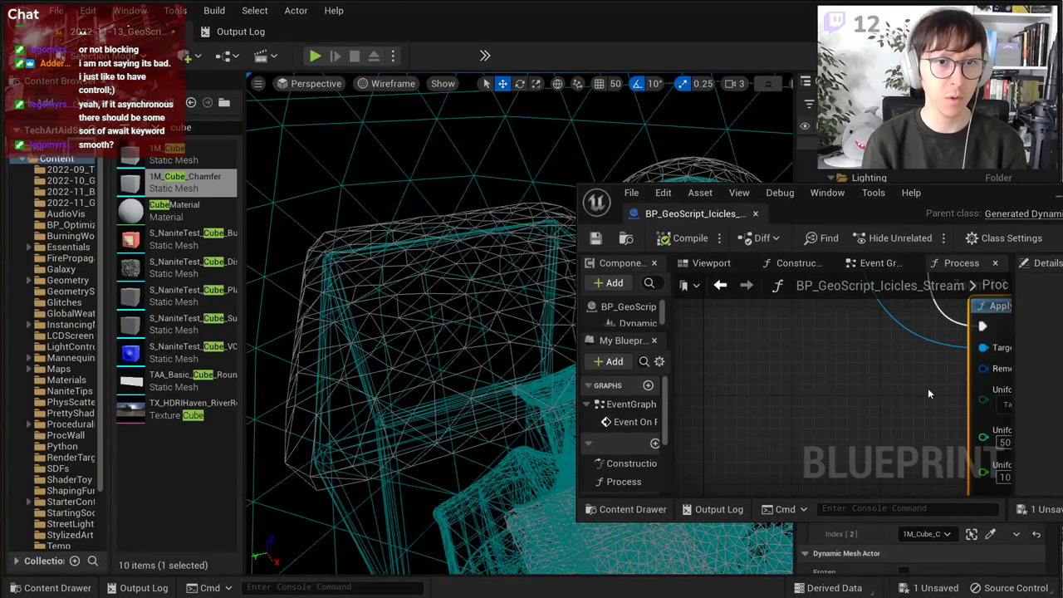
right_click_drag(928, 393, 816, 422)
Step: Disconnect Apply Uniform Remesh's execution input and compile to compare the wireframe, then restore the connection and recompile
left_click(759, 392)
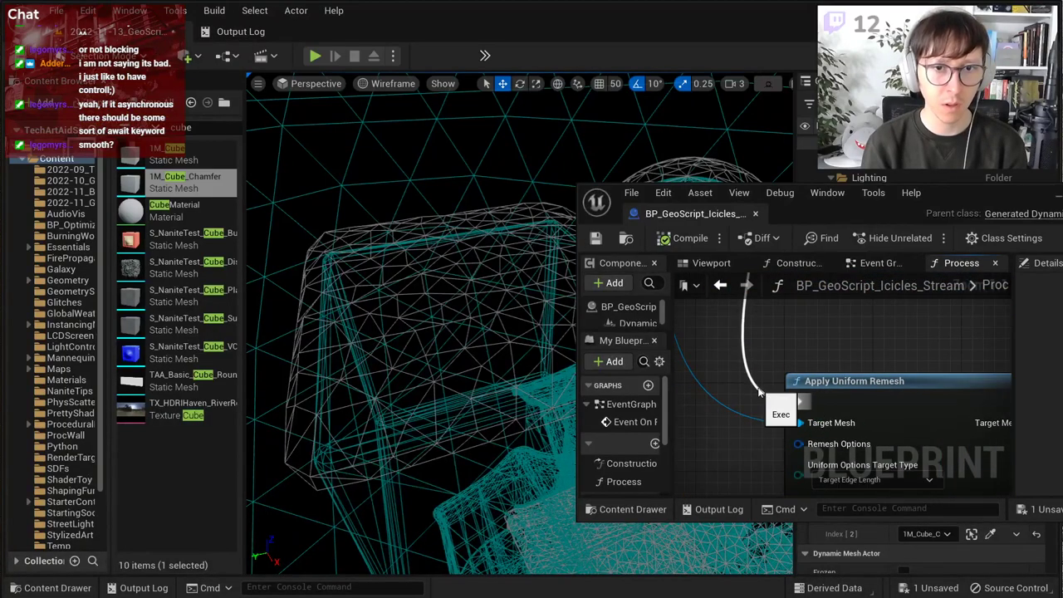
left_click(683, 238)
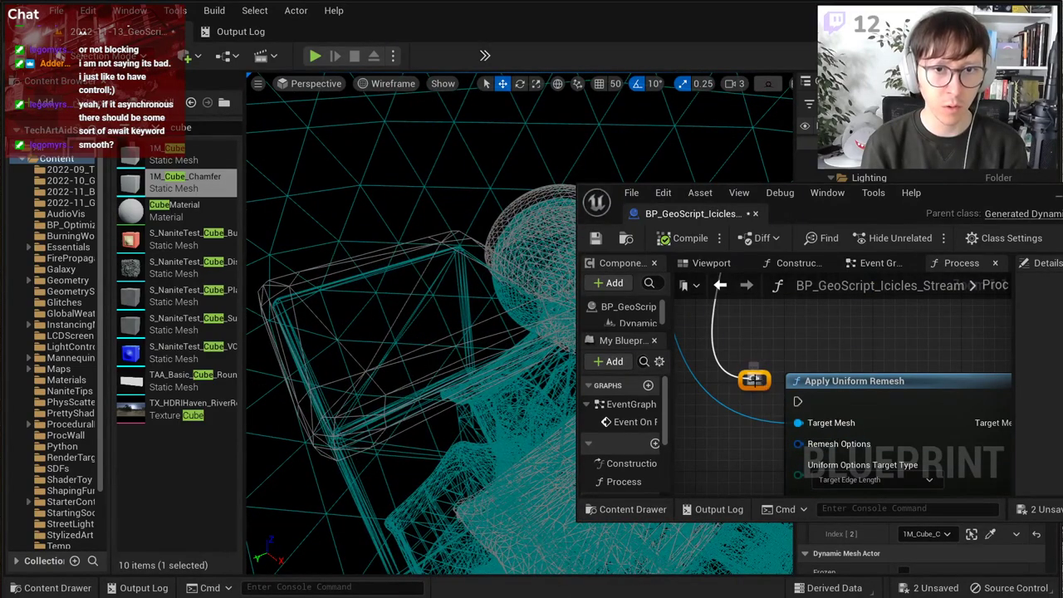
key("ctrl+z")
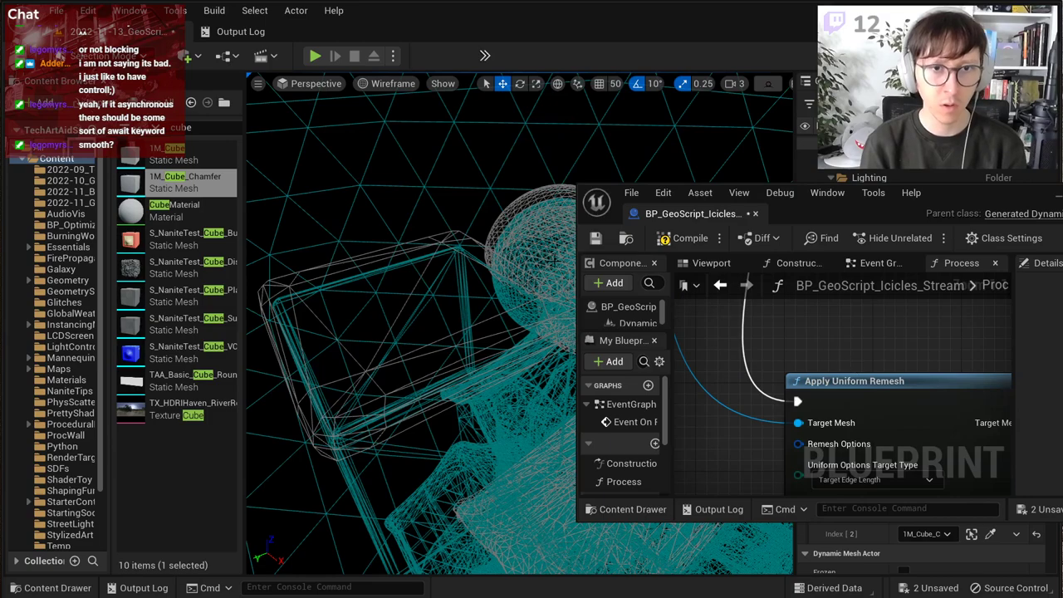
left_click(679, 240)
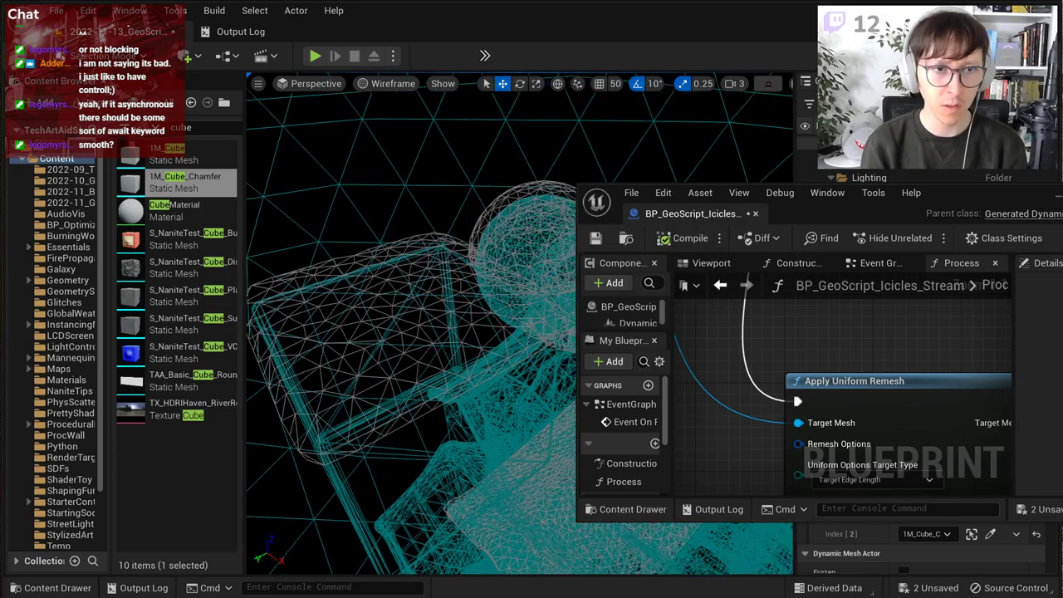
Step: Set the Uniform Options Target Edge Length on Apply Uniform Remesh to 6.0
right_click_drag(900, 427, 853, 296)
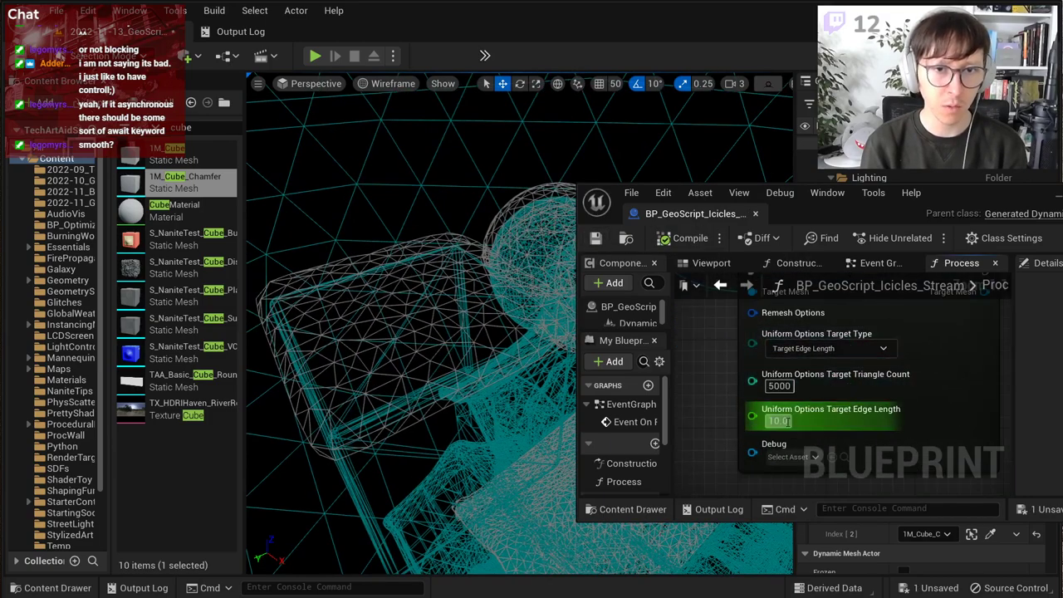
left_click(779, 421)
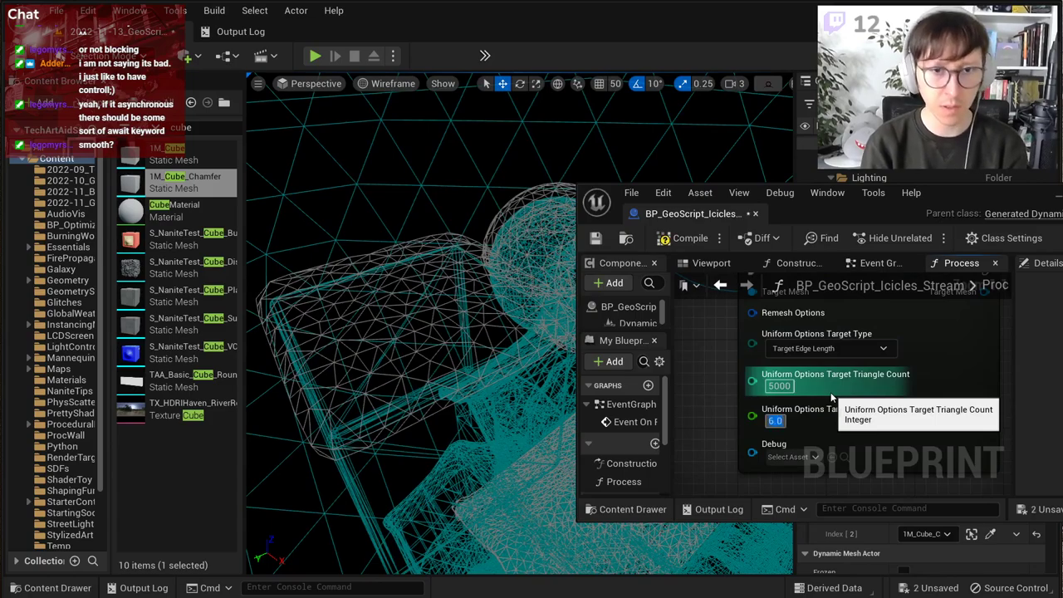
Step: Compile and save the blueprint, then nudge the snow actor in the level so its mesh regenerates
left_click(601, 239)
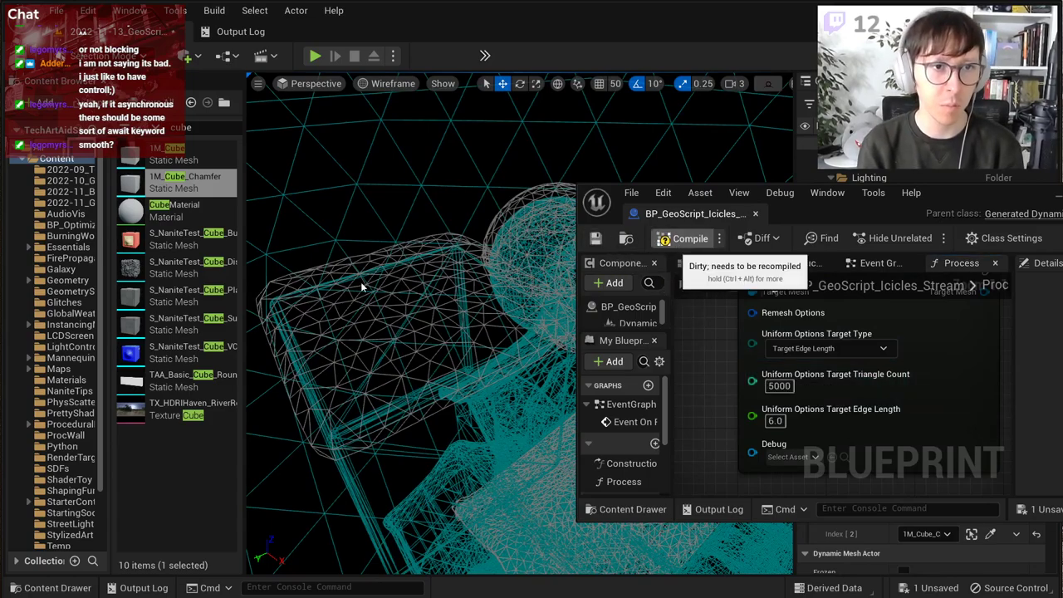
key("s")
right_click_drag(373, 285, 403, 289)
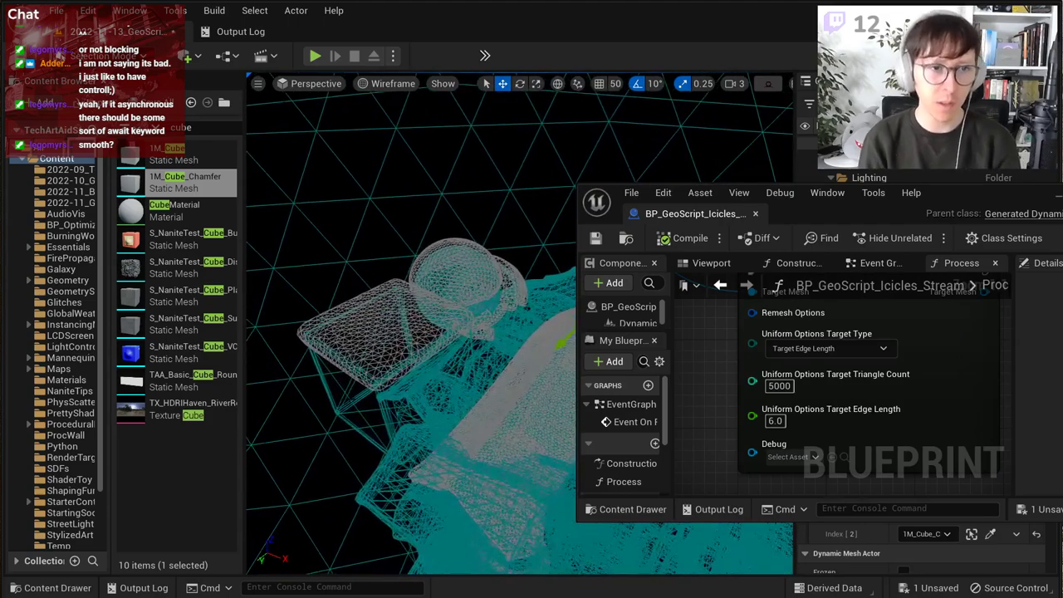
right_click_drag(402, 289, 452, 267)
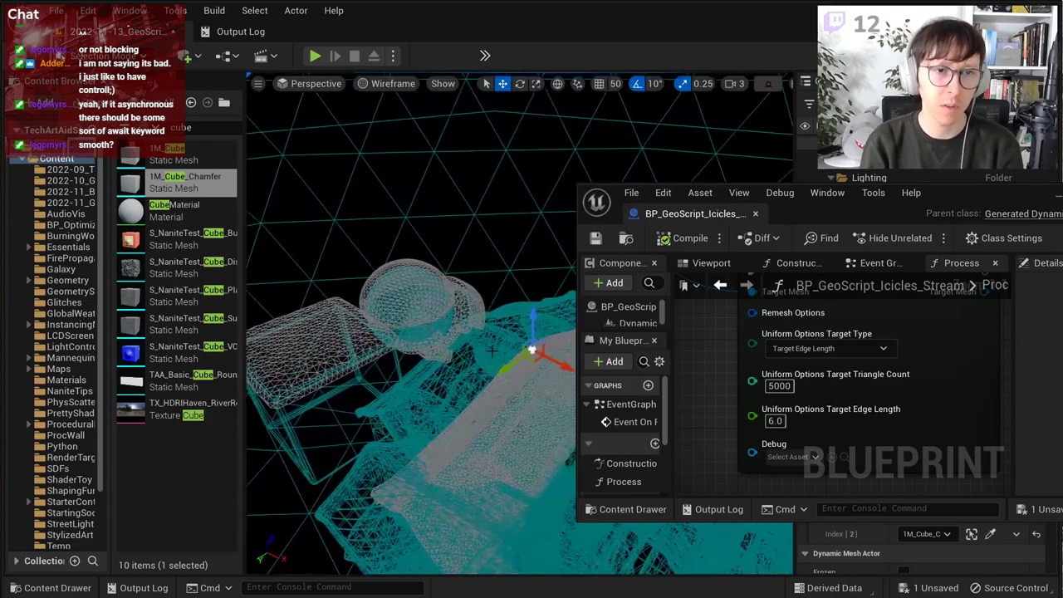
left_click_drag(507, 364, 466, 375)
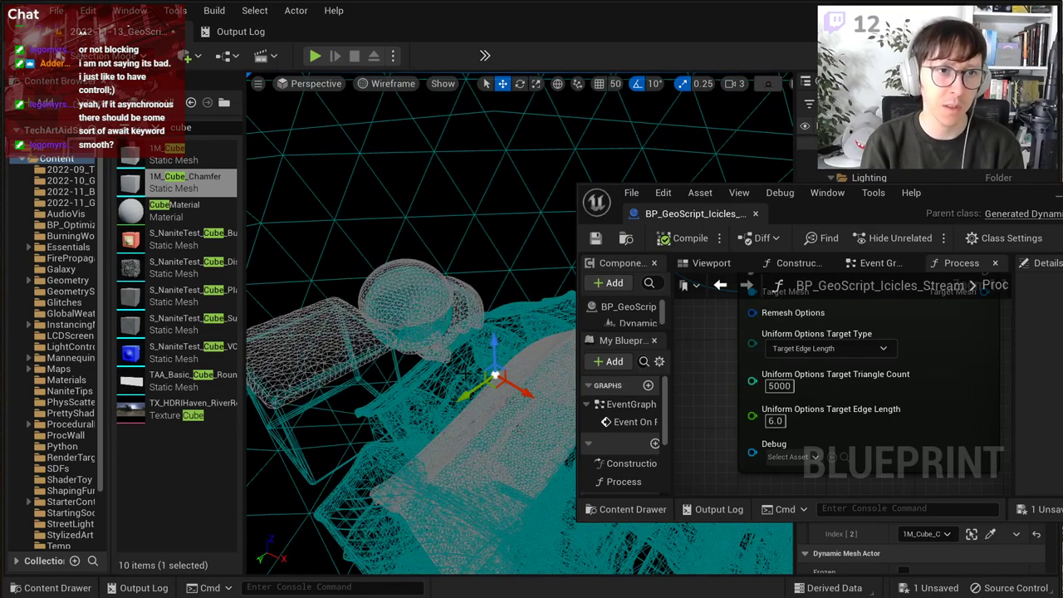
right_click_drag(444, 336, 378, 332)
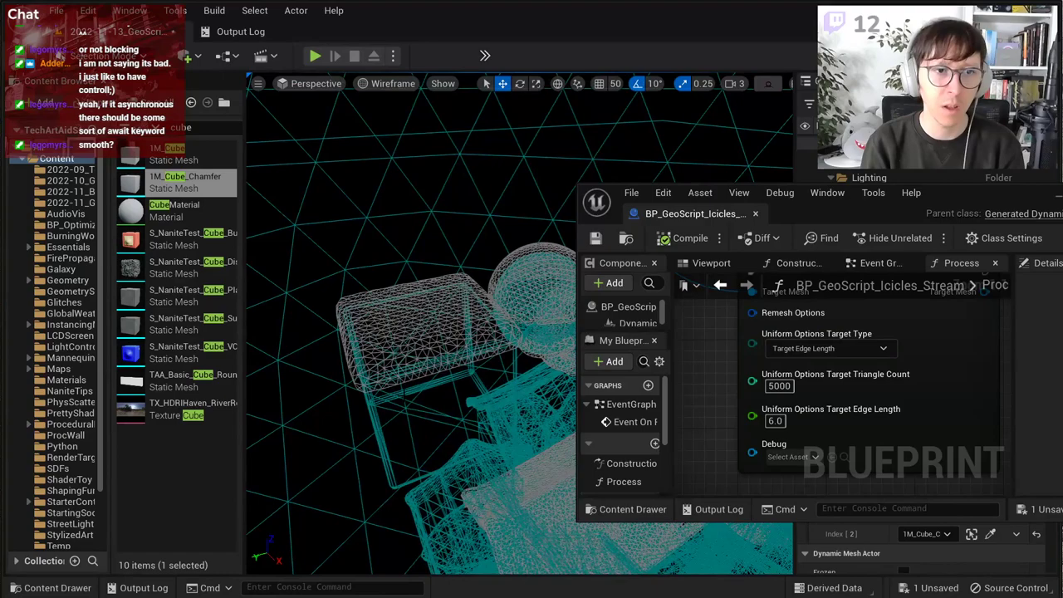
Step: Stretch the chamfered cube along its X axis into a long block and reselect the snow actor to refresh its mesh
left_click(401, 394)
right_click_drag(402, 395, 448, 374)
key("e")
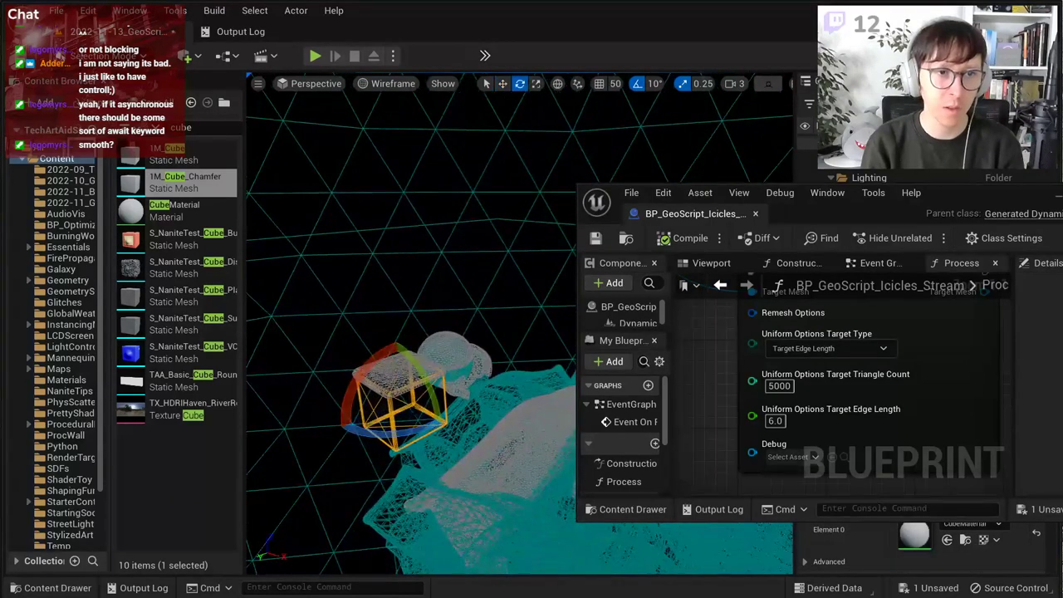
key("r")
left_click_drag(424, 412, 314, 255)
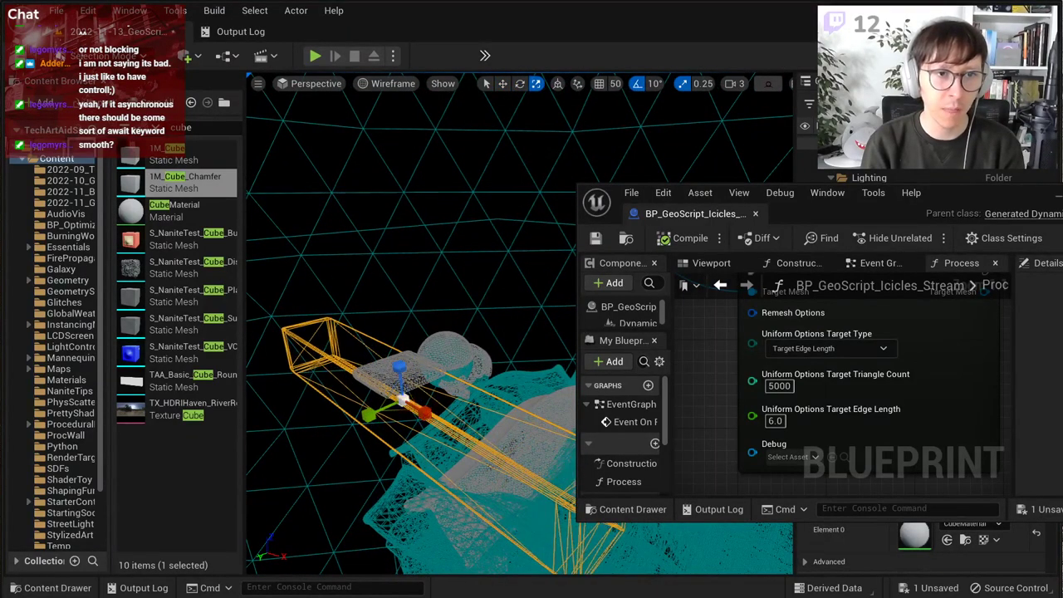
left_click(444, 337)
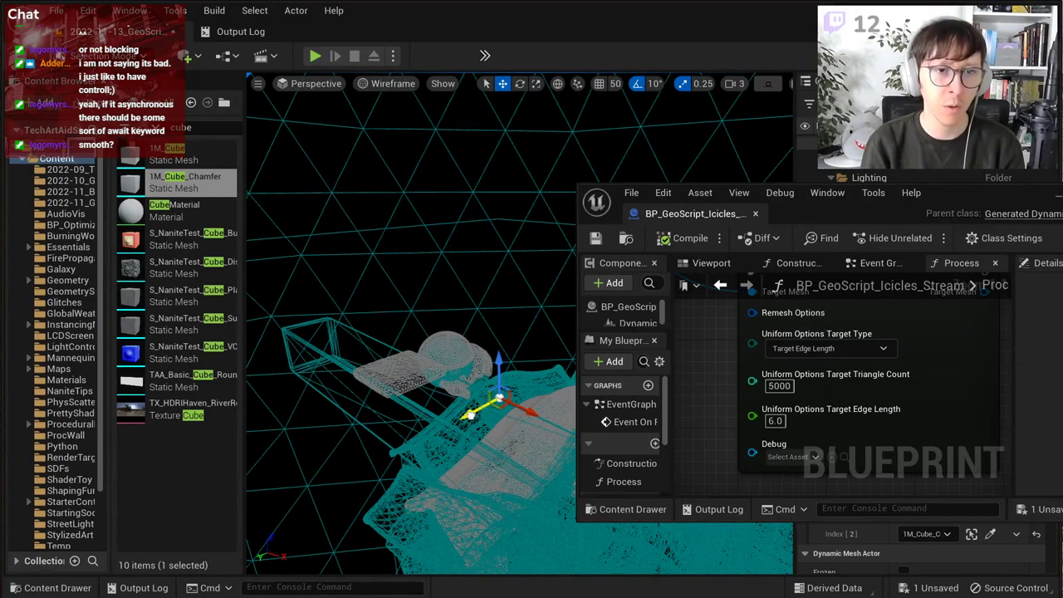
mouse_move(479, 362)
right_mouse_down()
mouse_move(505, 379)
mouse_move(478, 348)
mouse_move(465, 378)
mouse_move(477, 362)
right_mouse_up()
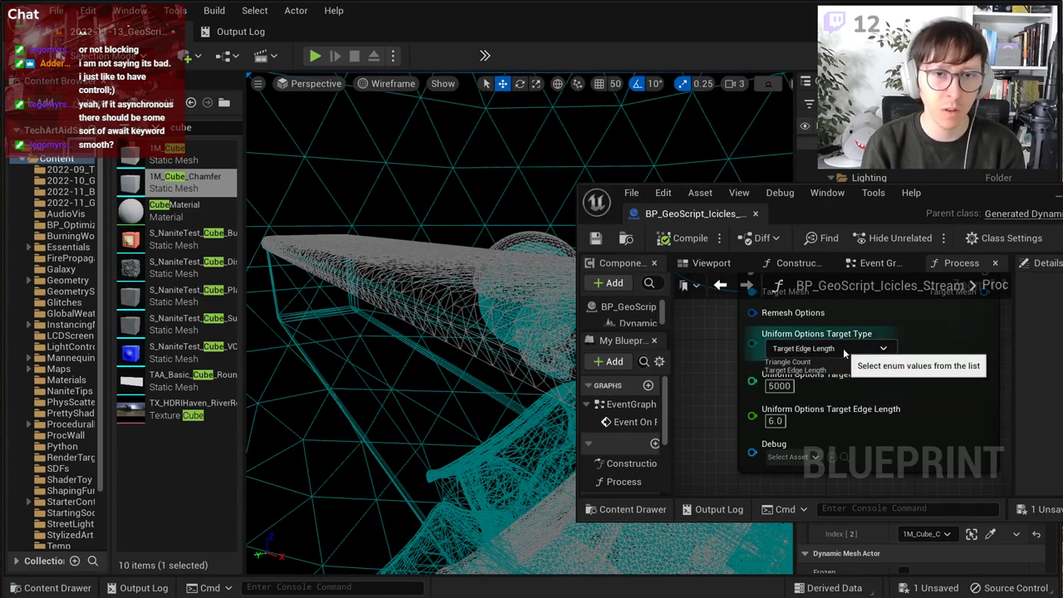
Step: Set the Uniform Options Target Type on Apply Uniform Remesh to Triangle Count and recompile the blueprint
left_click(793, 362)
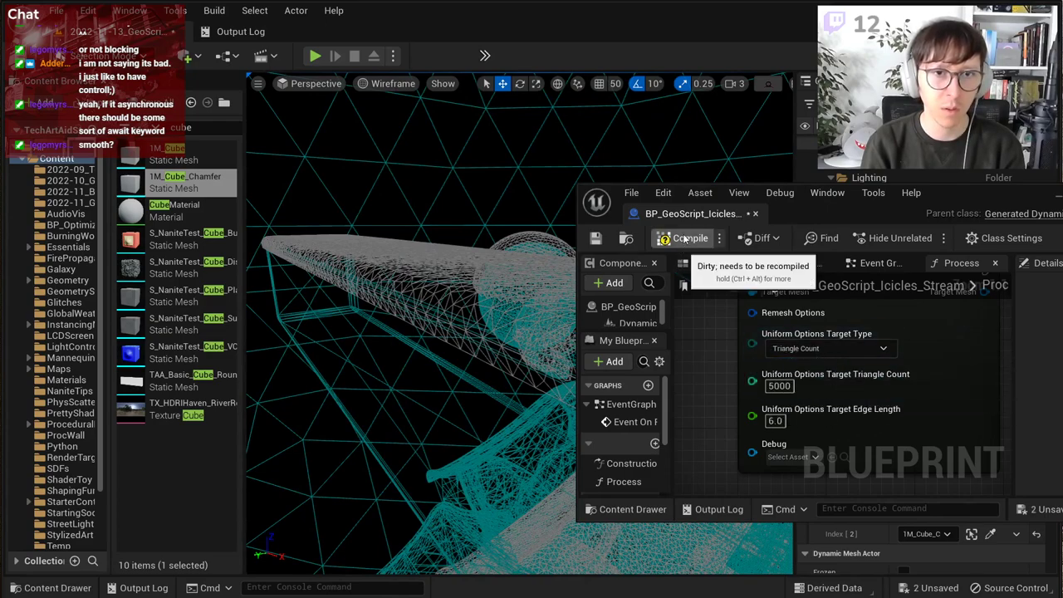
right_click_drag(544, 244, 580, 259)
right_click_drag(465, 258, 452, 251)
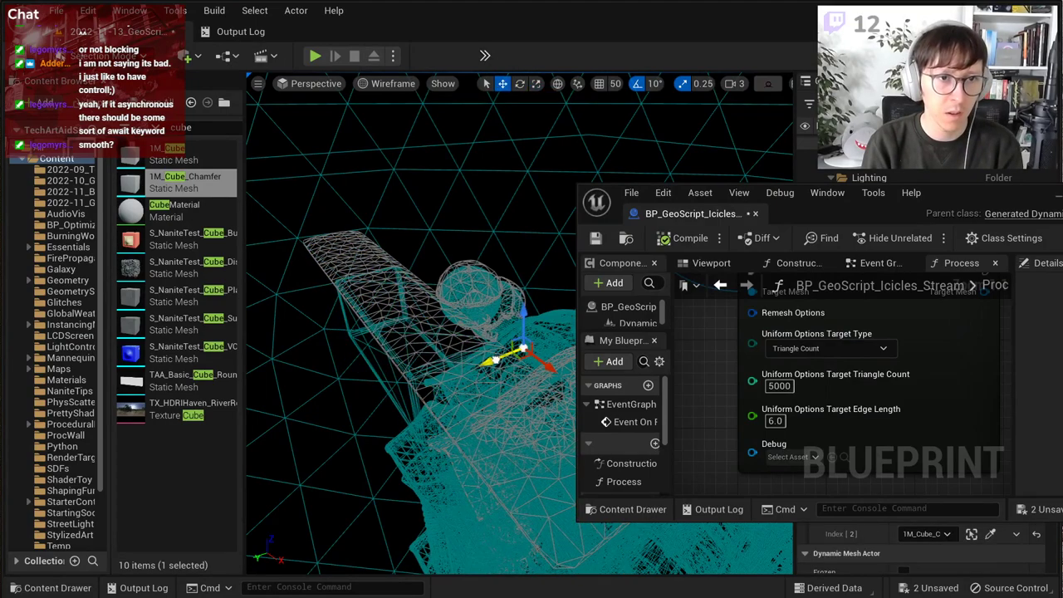
right_click_drag(445, 394, 415, 357)
Step: Switch the level view from Wireframe to Lit shading and frame the snow on the stretched block
left_click(362, 86)
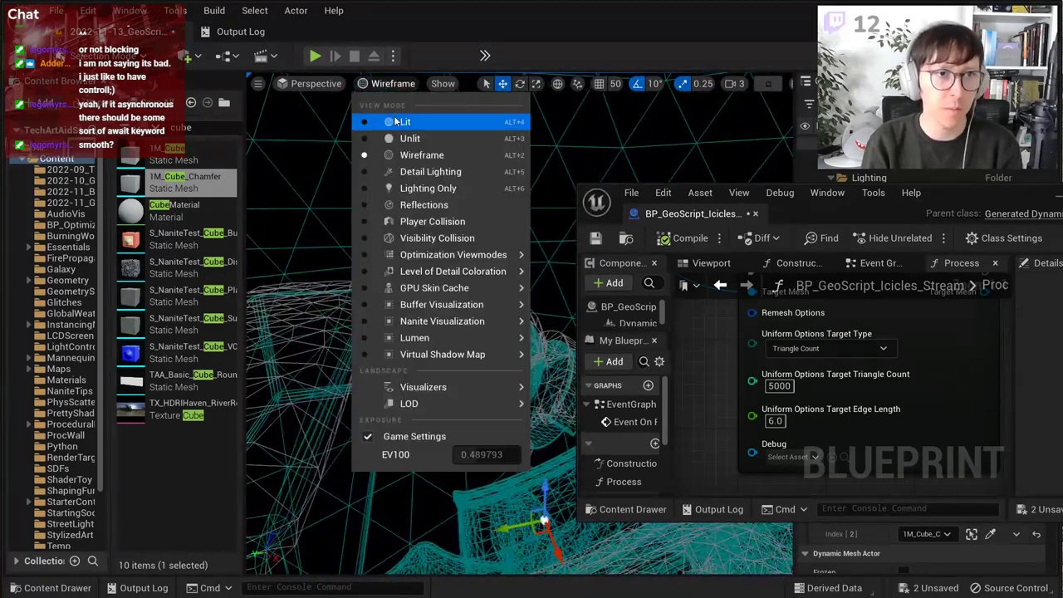
left_click(395, 121)
right_click_drag(444, 220, 271, 106)
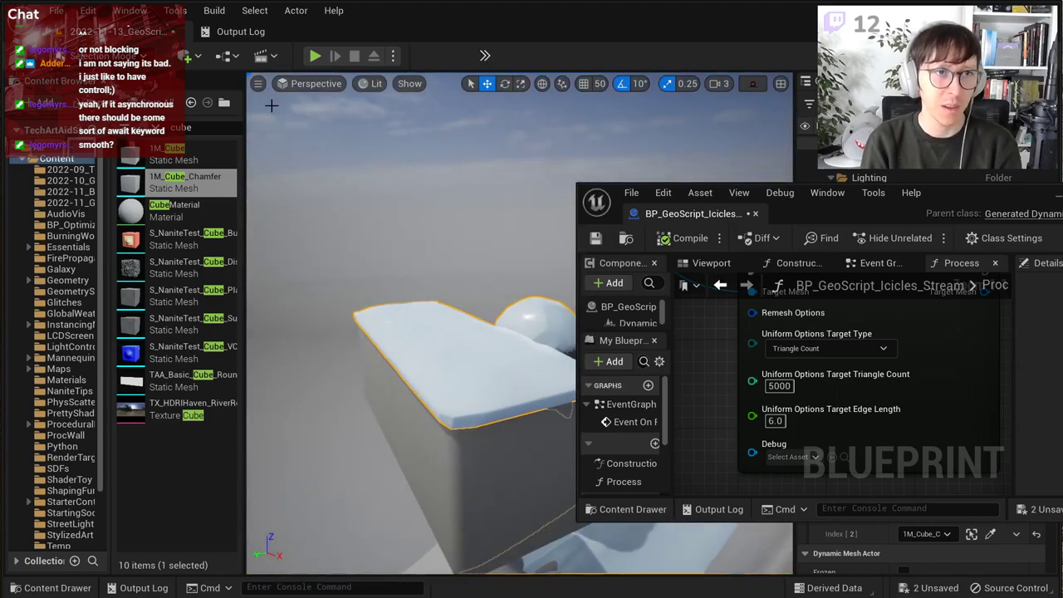
left_click(330, 83)
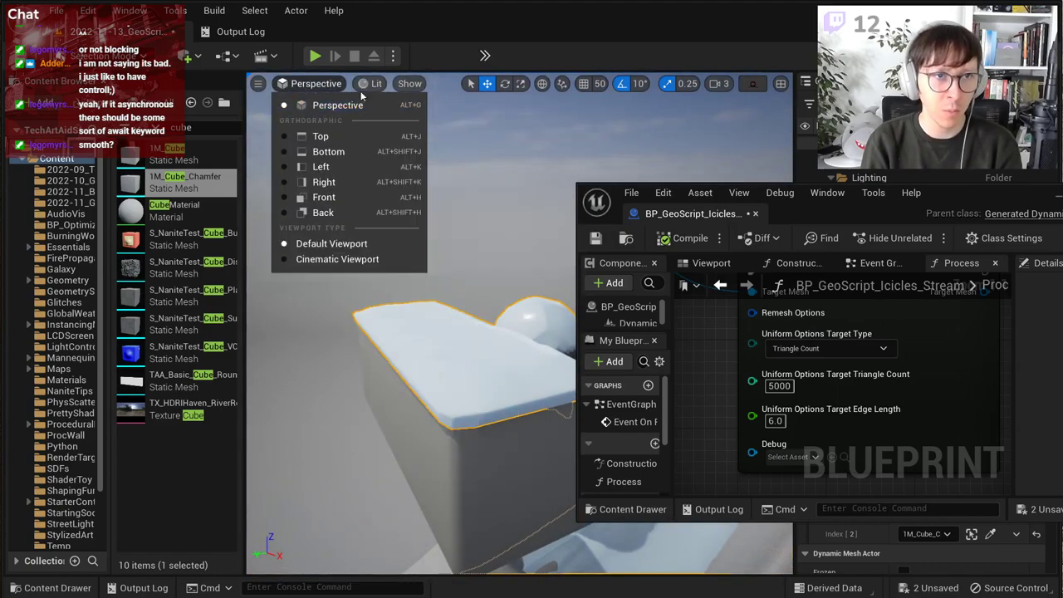
Step: Make the level viewport fullscreen and move and enlarge the floating blueprint window beside the snow
right_click_drag(925, 396, 925, 496)
scroll(855, 401, "down", 5)
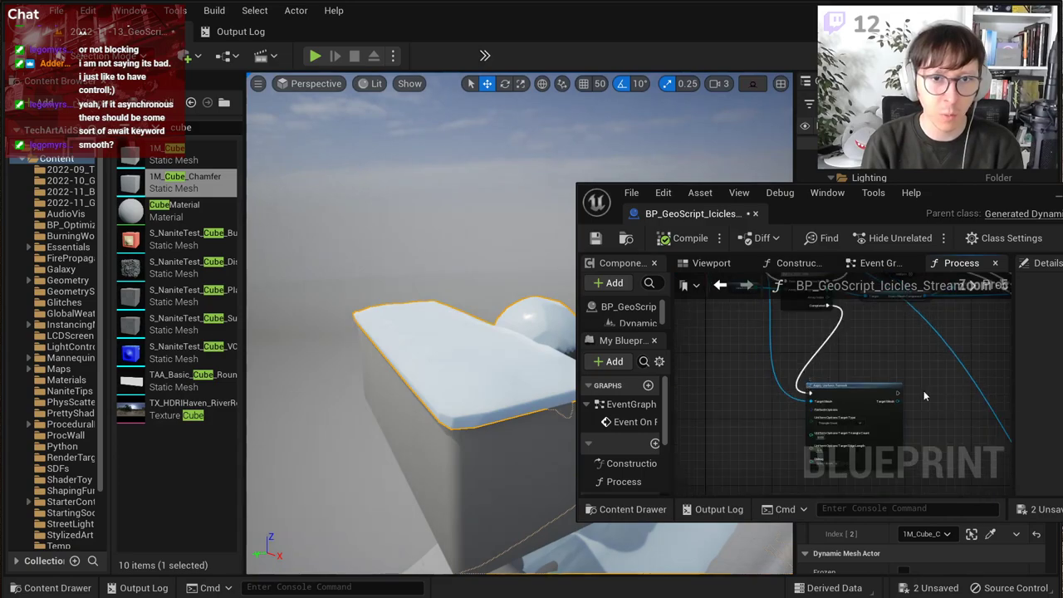
scroll(922, 406, "up", 2)
right_click_drag(920, 420, 721, 316)
left_click_drag(913, 193, 713, 98)
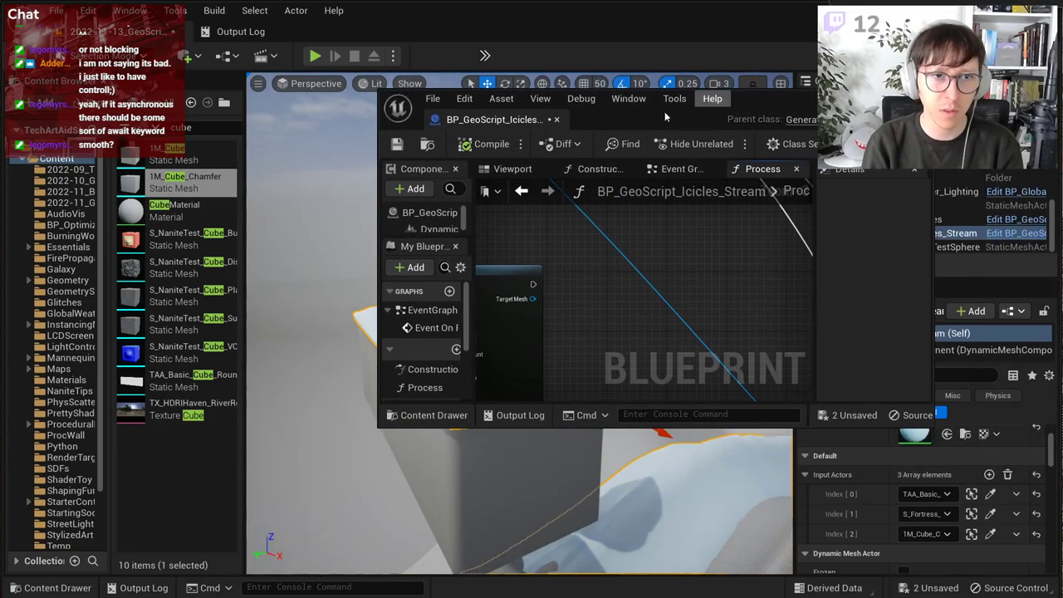
right_click_drag(581, 490, 698, 511)
key("F11")
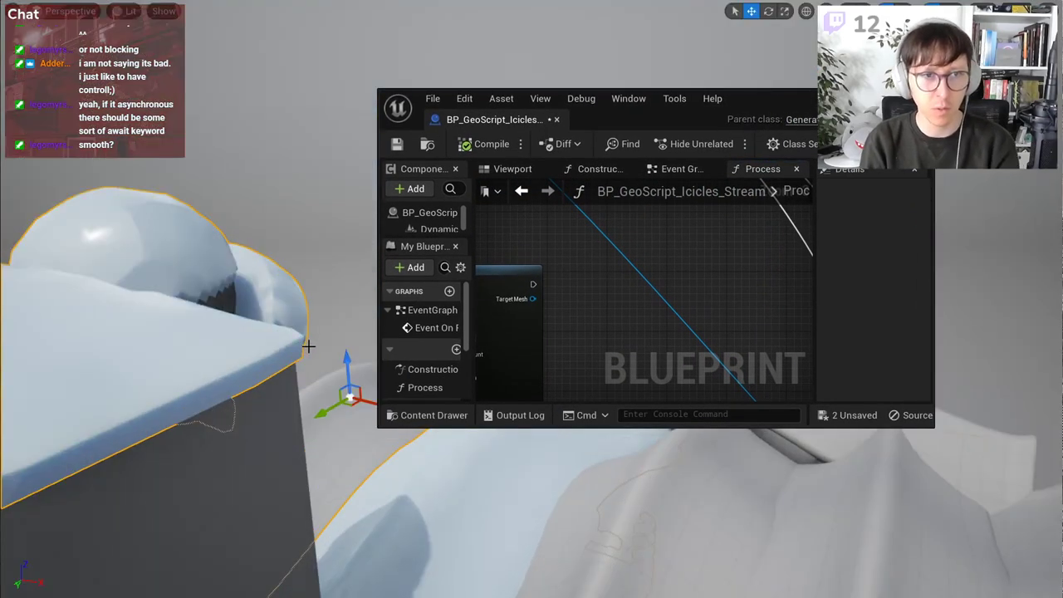
right_click_drag(308, 346, 274, 307)
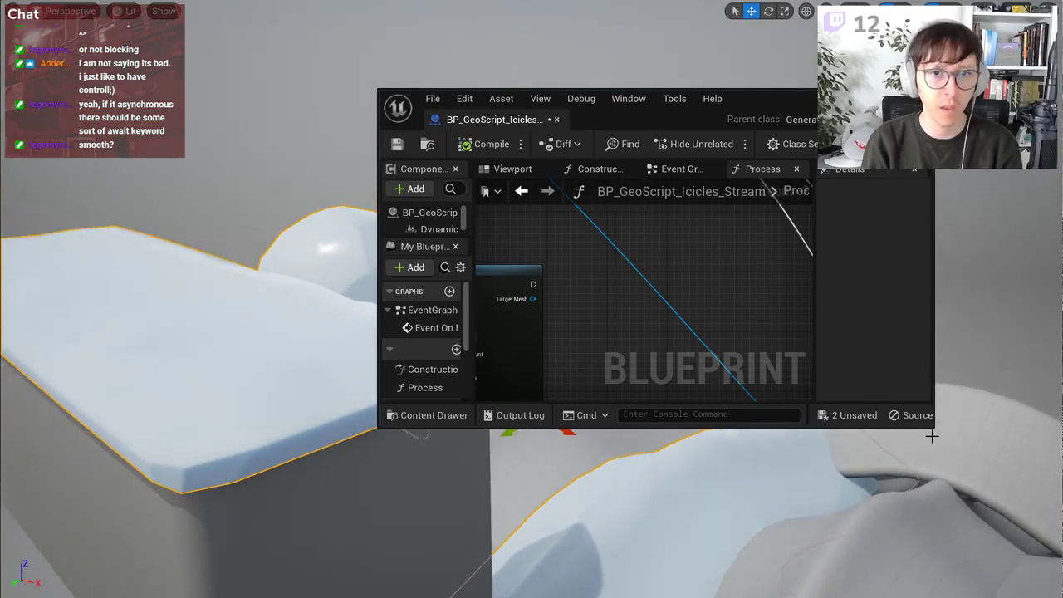
left_click_drag(933, 424, 1061, 558)
Step: Add an Apply Perlin Noise to Mesh node fed by the Target Mesh output of Apply Uniform Remesh
right_click_drag(613, 306, 739, 348)
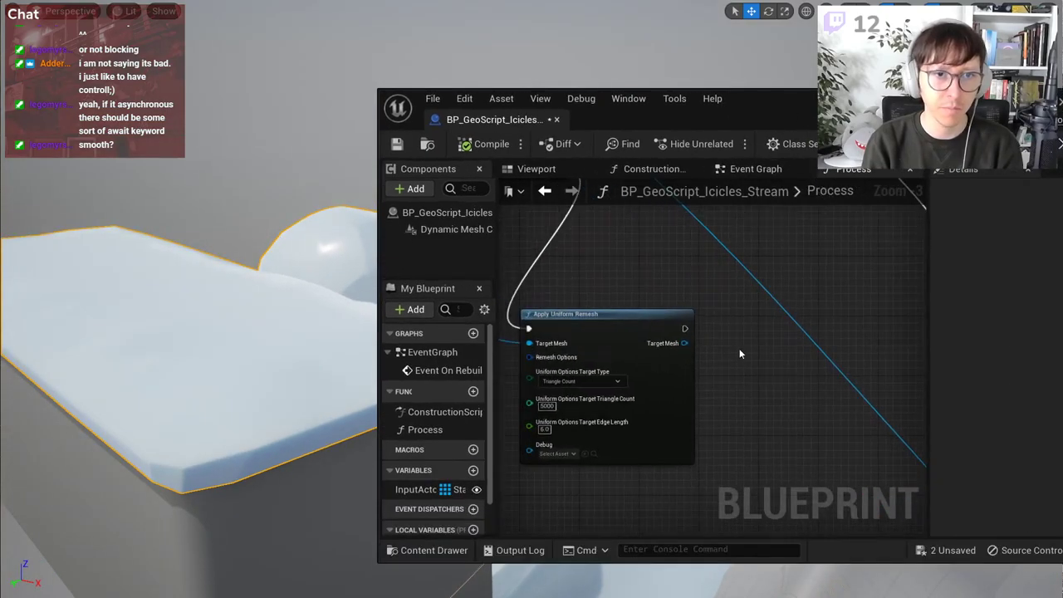
scroll(739, 348, "up", 3)
left_click_drag(661, 342, 758, 360)
type("perl")
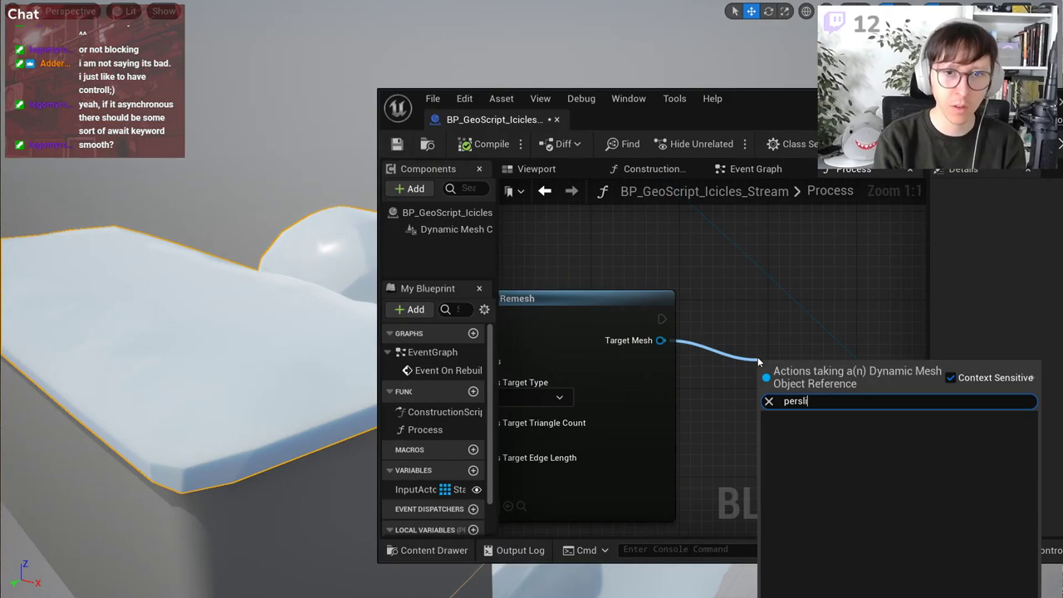
type("in")
key("Return")
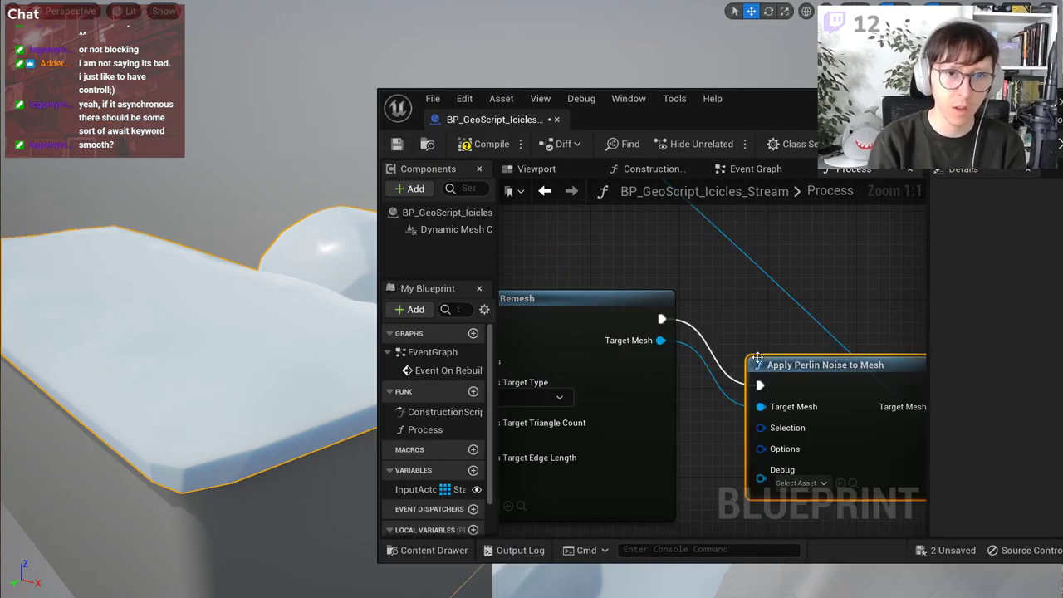
Step: Split the Options pin and its Base Layer pin on Apply Perlin Noise to Mesh into individual settings
right_click(764, 398)
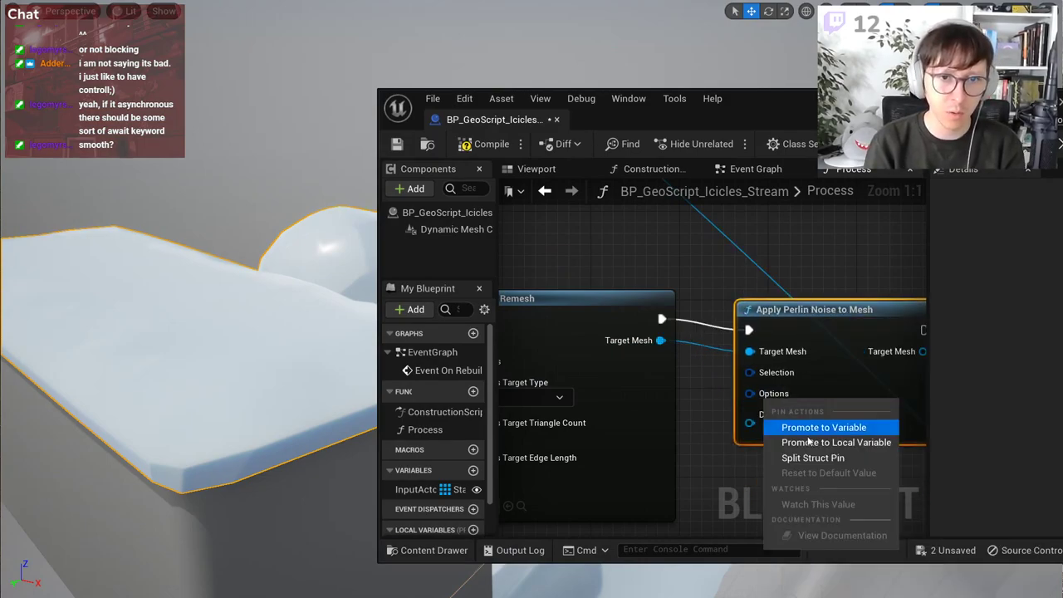
left_click(814, 457)
right_click_drag(837, 412, 785, 332)
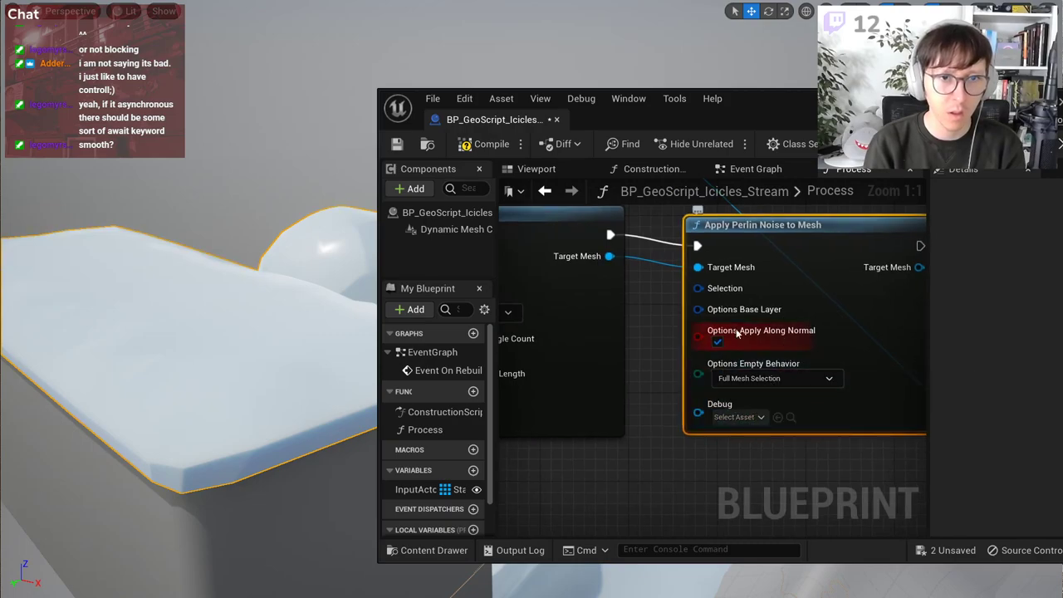
right_click(751, 308)
left_click(793, 366)
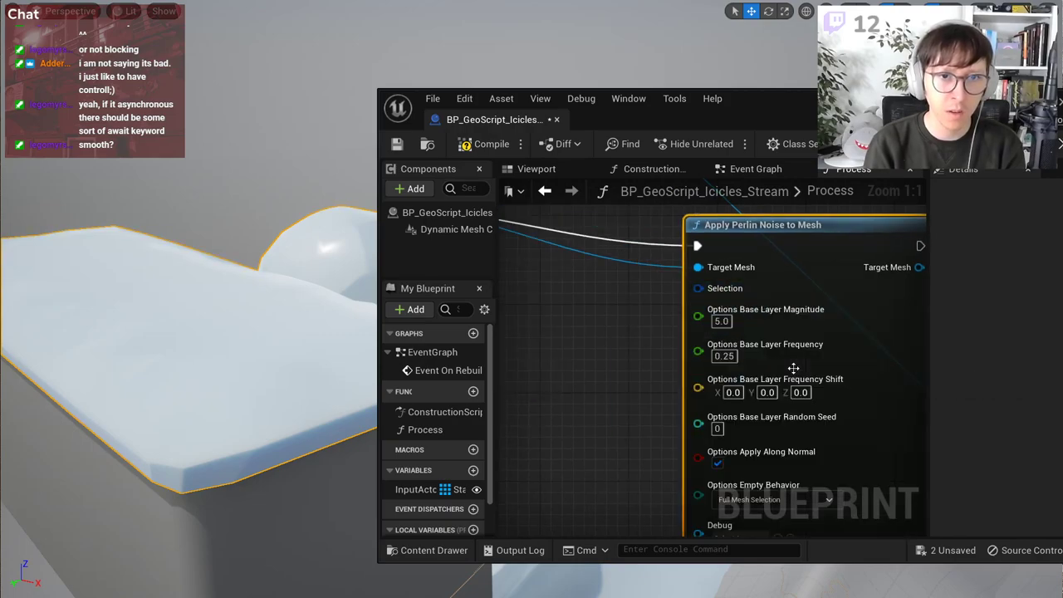
scroll(755, 346, "down", 2)
right_click_drag(754, 346, 789, 383)
scroll(791, 390, "up", 2)
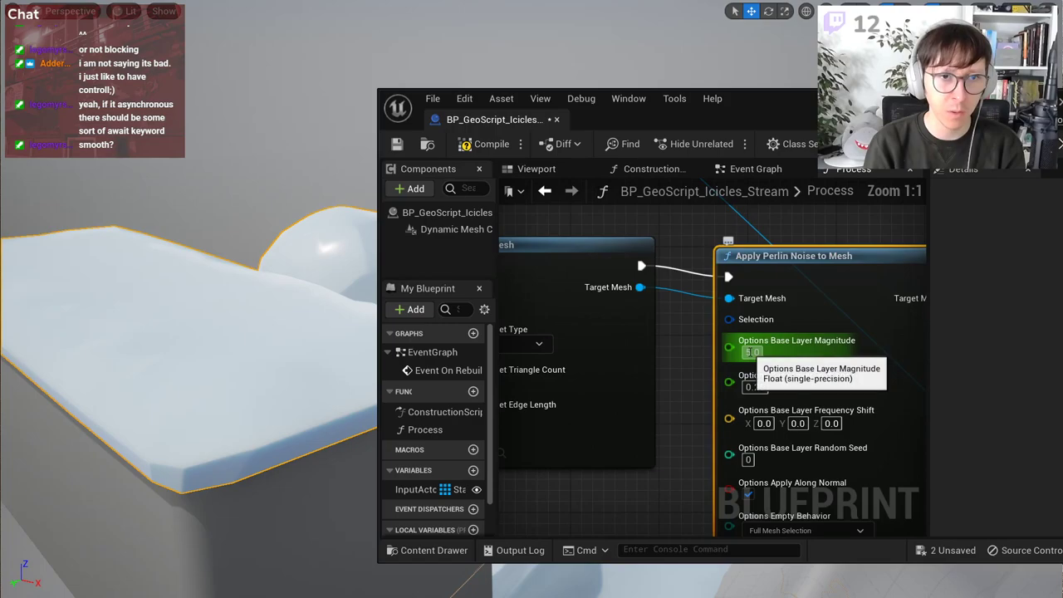
Step: Set the Perlin noise Base Layer Magnitude to 15.0, compile, and inspect the snow on the block and sphere
left_click(752, 352)
type("15")
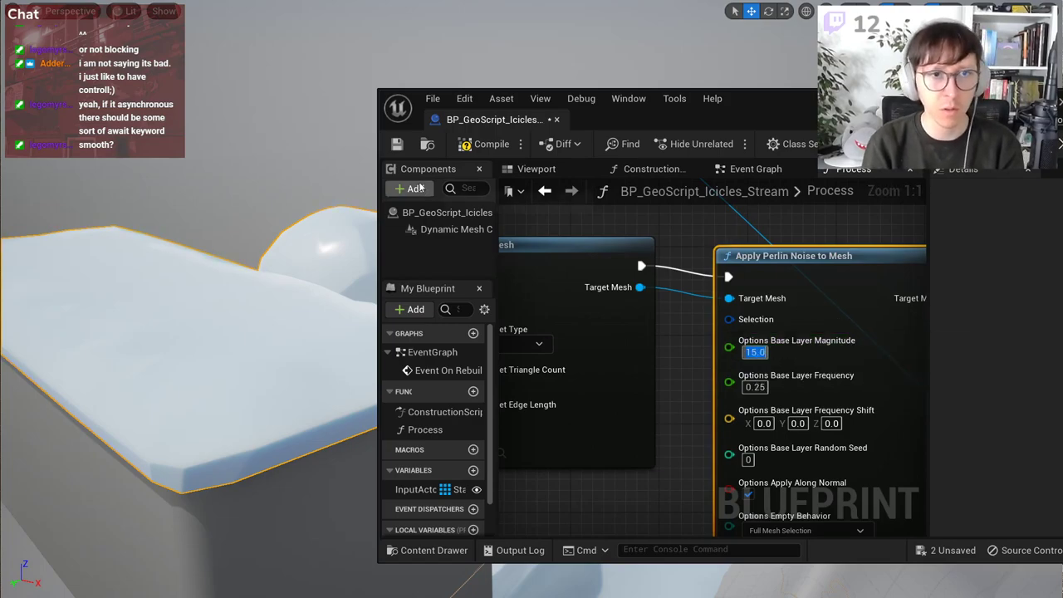
left_click(477, 145)
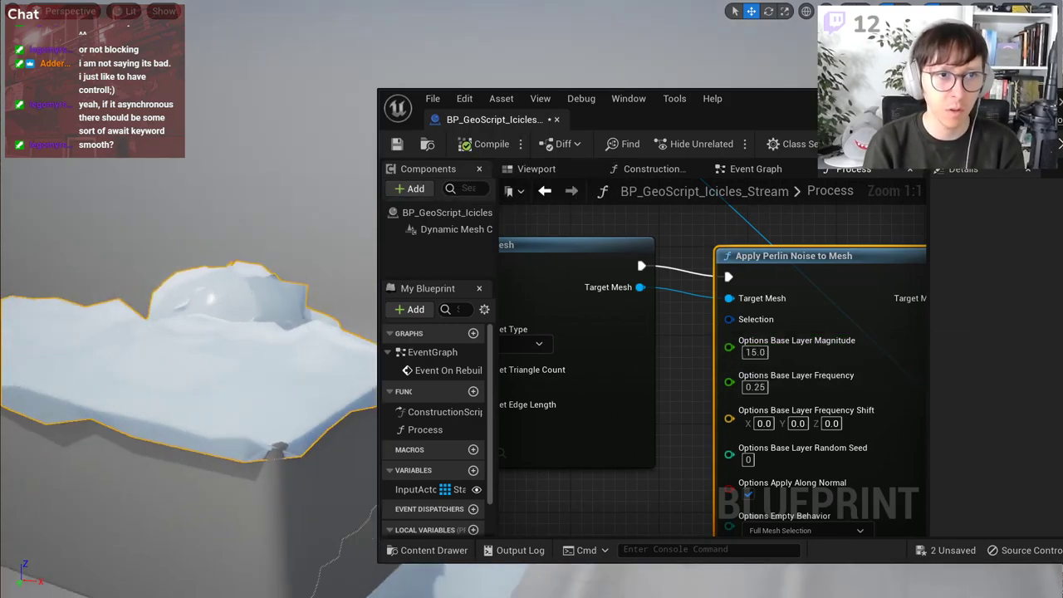
right_click_drag(273, 286, 301, 329)
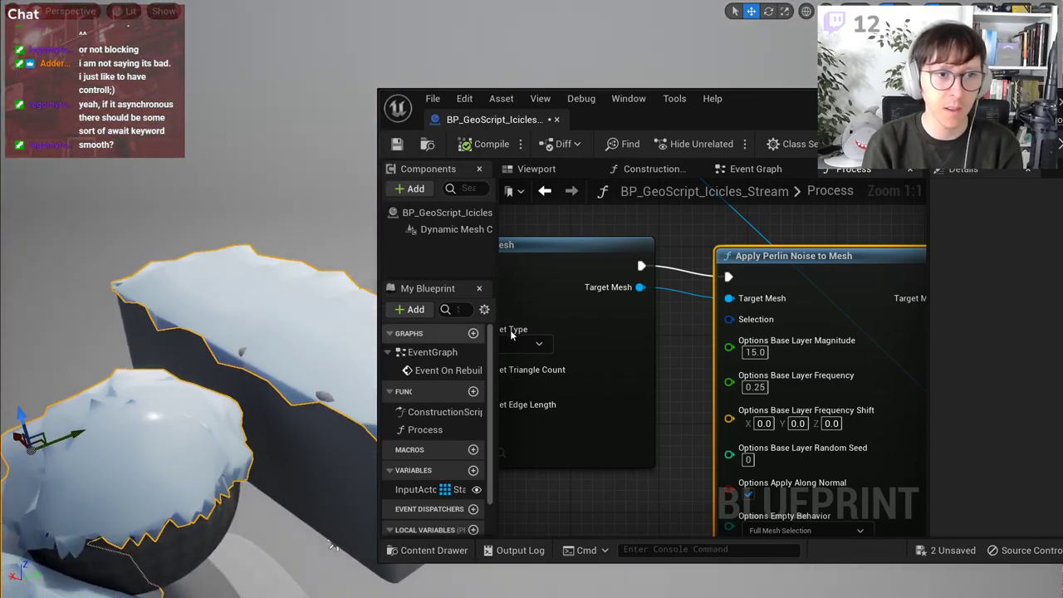
Step: Raise the Uniform Options Target Triangle Count on Apply Uniform Remesh to 30000 and recompile
right_click_drag(630, 326, 792, 357)
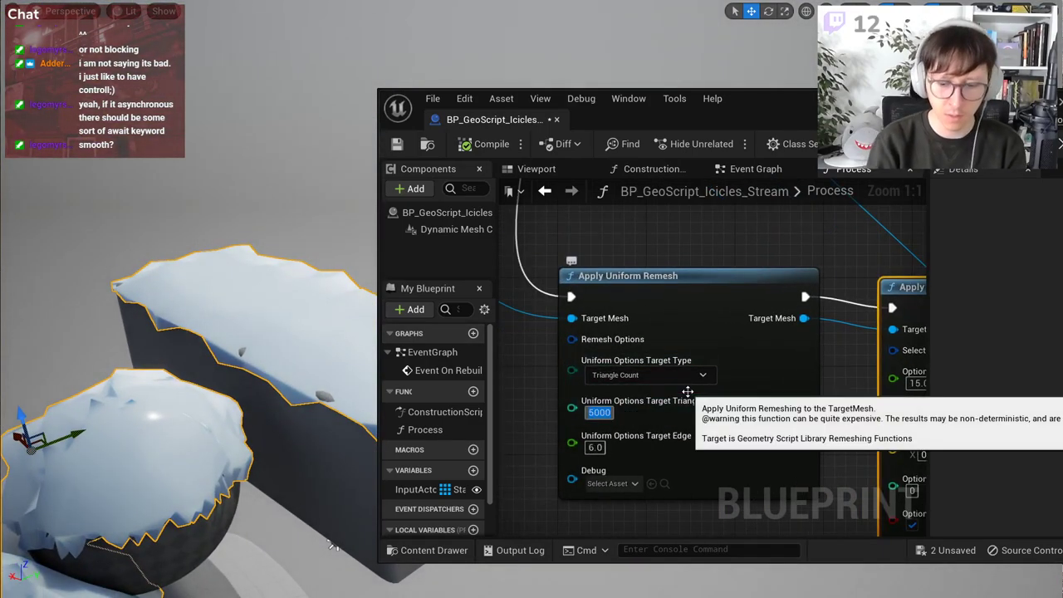
left_click(465, 145)
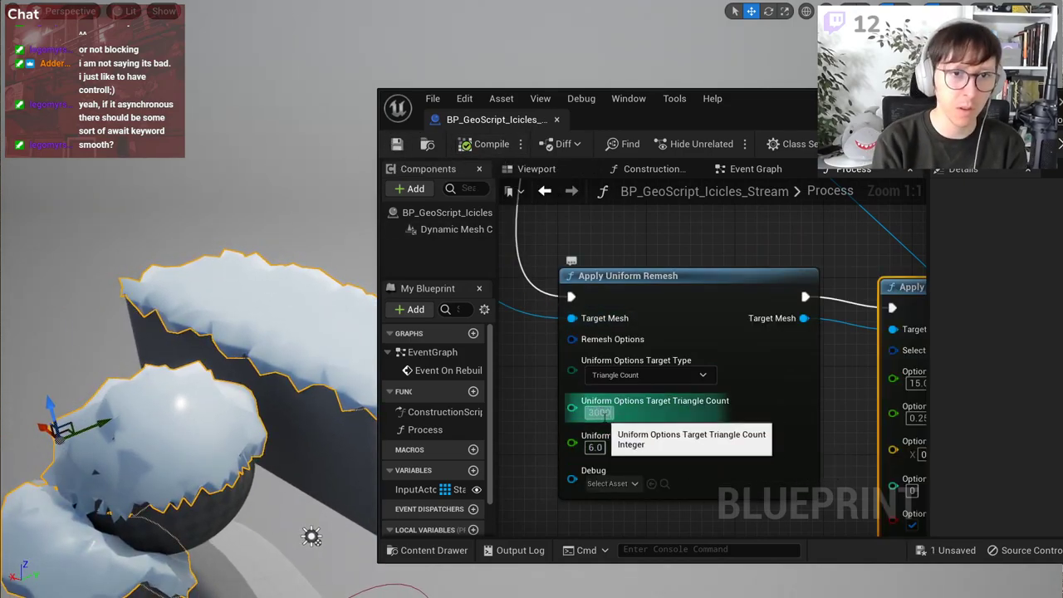
left_click(483, 147)
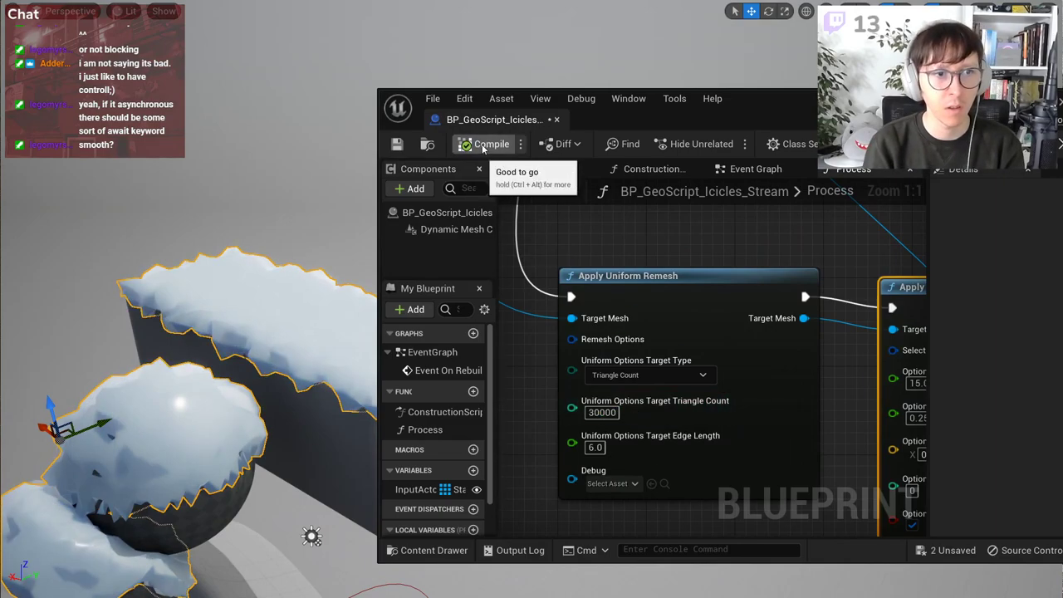
Step: Set the Perlin noise Base Layer Frequency to 0.1, compile and save the blueprint, and inspect the snow's edge
right_click_drag(847, 415, 660, 408)
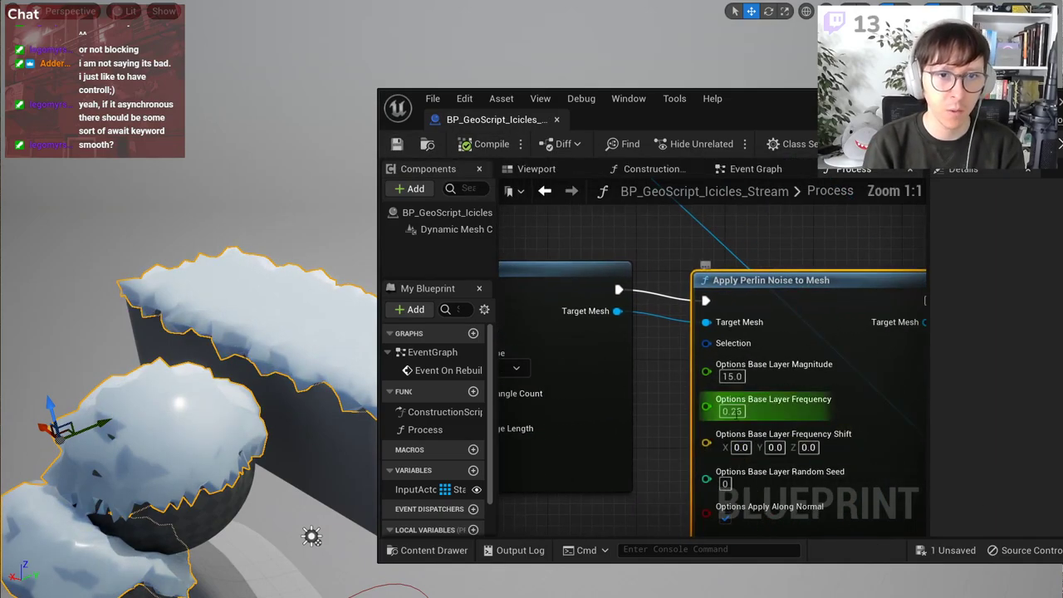
left_click(732, 411)
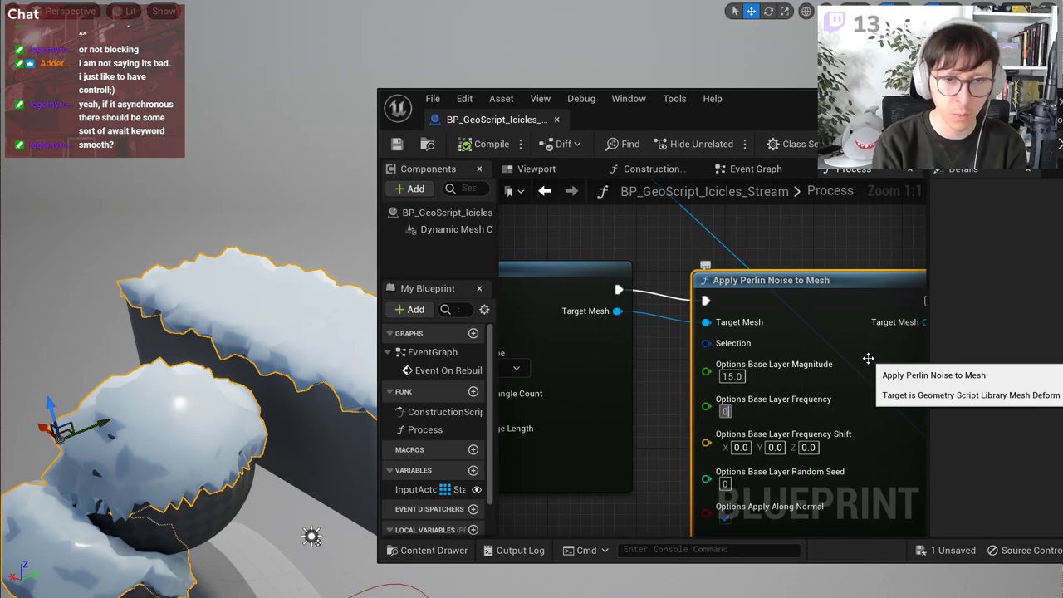
left_click(468, 139)
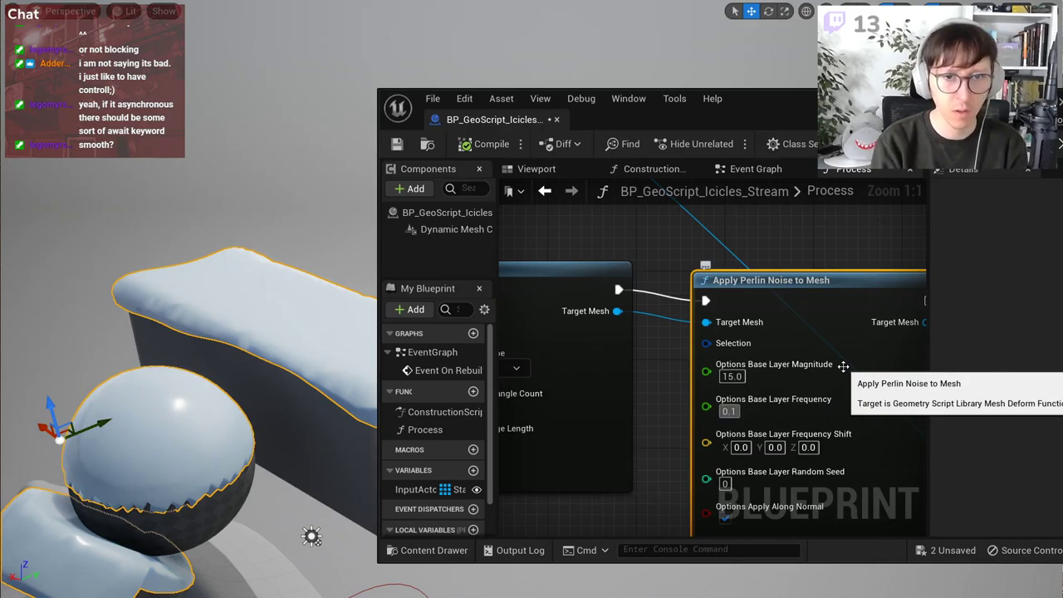
left_click(400, 145)
right_click_drag(332, 225, 283, 233)
right_click_drag(838, 296, 507, 325)
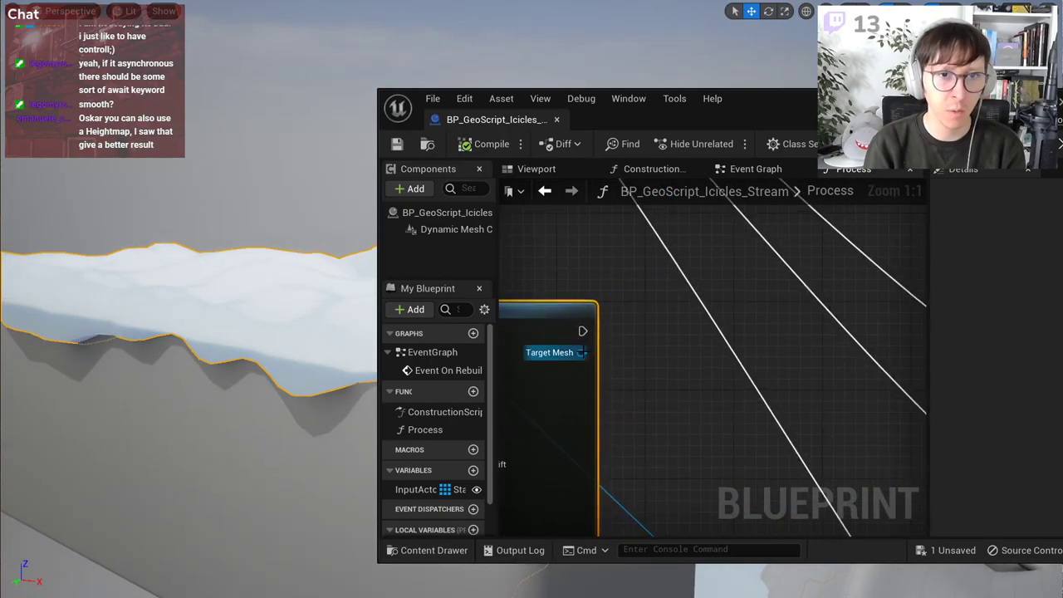
Step: Add a Recompute Normals node fed by the Target Mesh of Apply Perlin Noise to Mesh and compile the blueprint
scroll(582, 352, "down", 8)
scroll(700, 306, "up", 3)
left_click_drag(680, 302, 639, 340)
left_click(674, 322)
right_click_drag(673, 324, 505, 322)
scroll(585, 338, "up", 3)
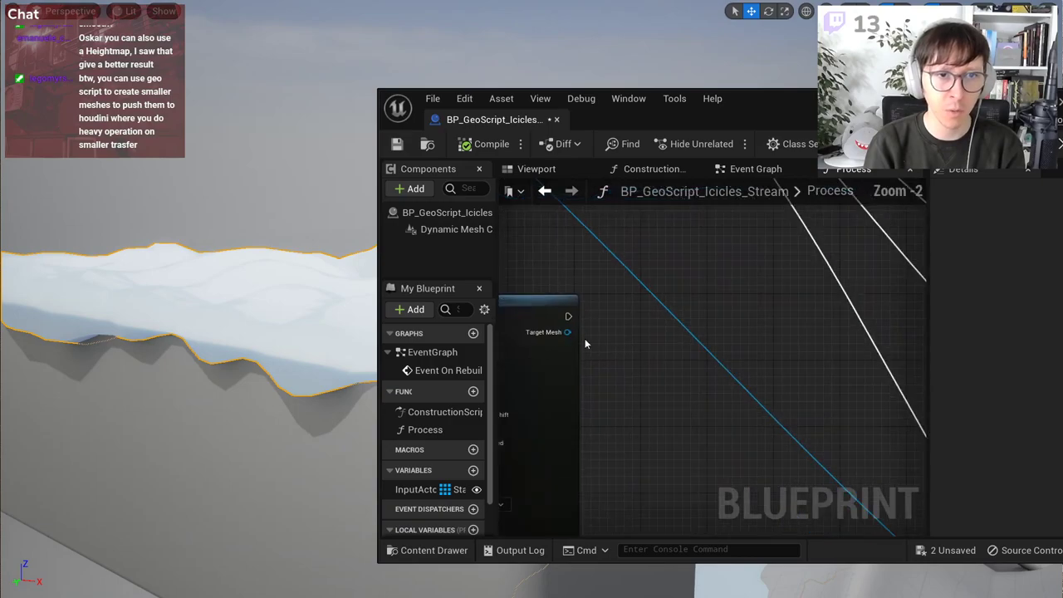
left_click_drag(707, 347, 763, 347)
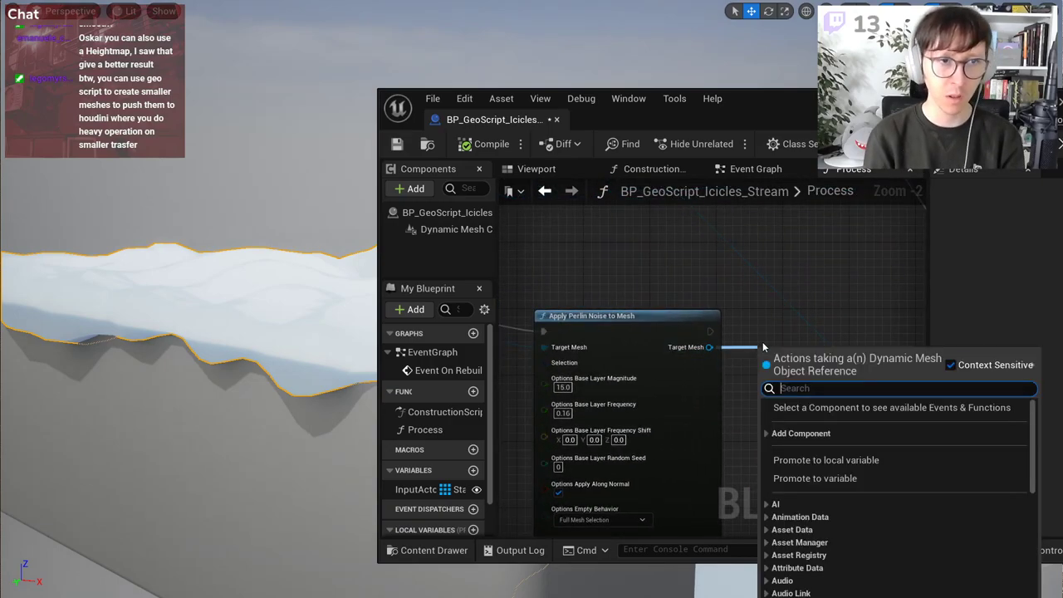
type("recomp")
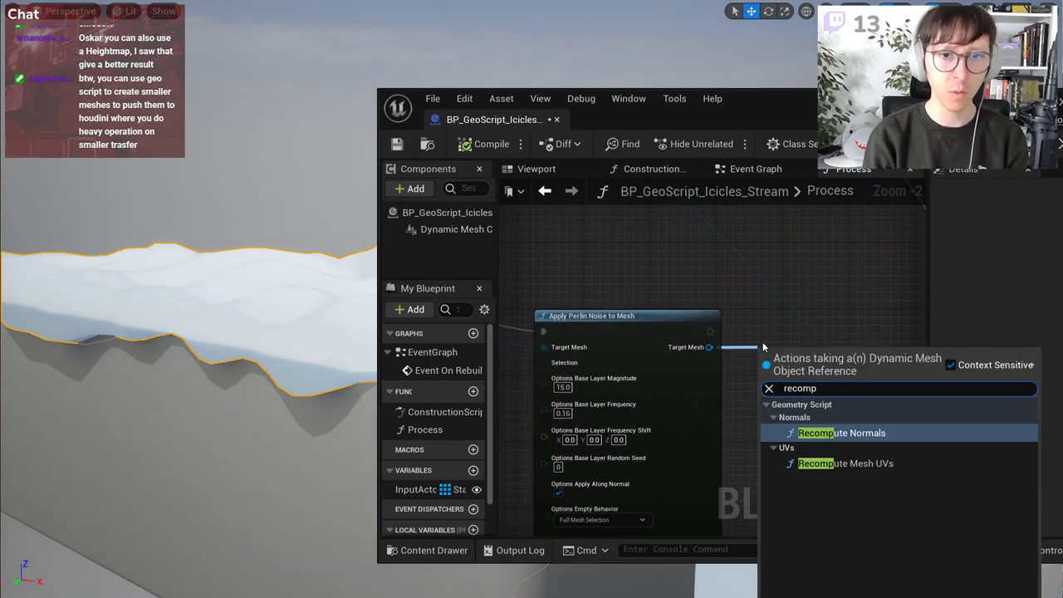
key("Return")
left_click_drag(786, 350, 787, 318)
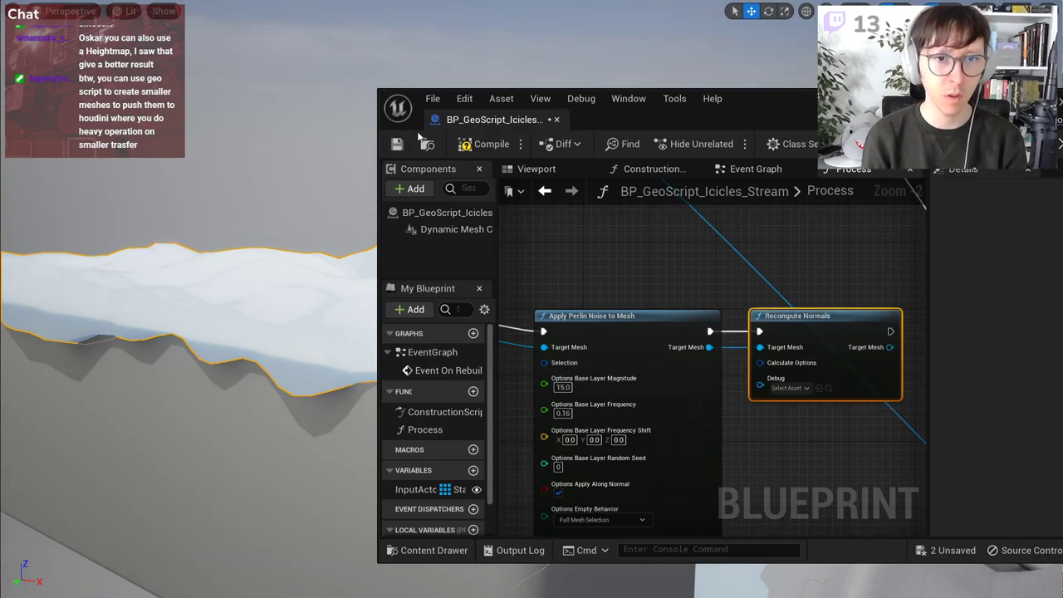
left_click(466, 148)
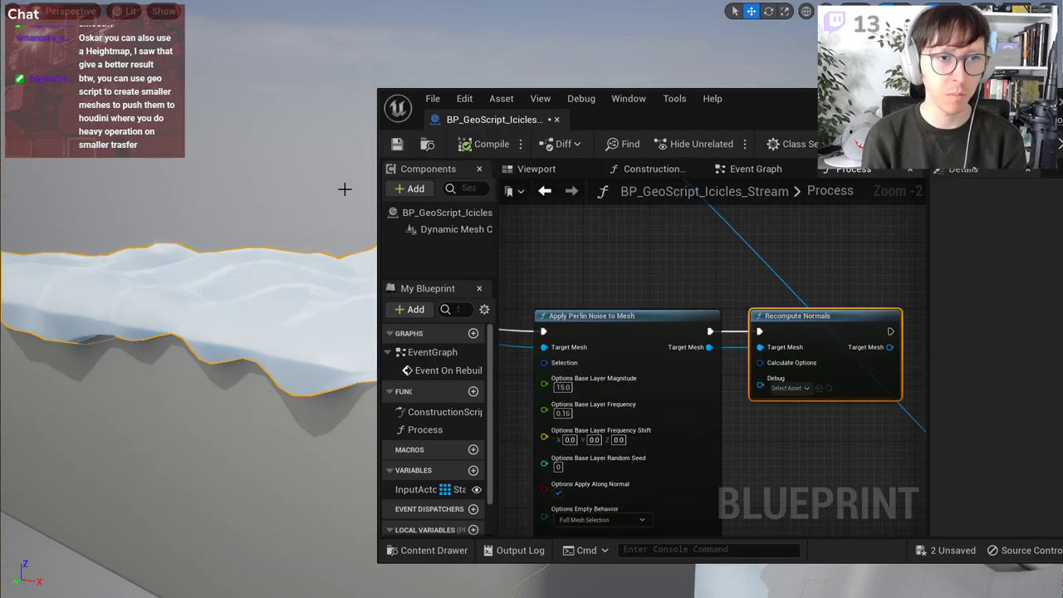
Step: Inspect the snow on the block and sphere from several angles and save the blueprint
left_click_drag(752, 99, 901, 94)
right_click_drag(398, 266, 548, 270)
right_click_drag(283, 299, 490, 311)
right_click_drag(333, 308, 287, 171)
left_click(287, 171)
right_click_drag(287, 249, 374, 290)
left_click_drag(764, 114, 961, 117)
left_click_drag(1062, 100, 688, 83)
scroll(667, 299, "down", 6)
right_click_drag(666, 299, 579, 335)
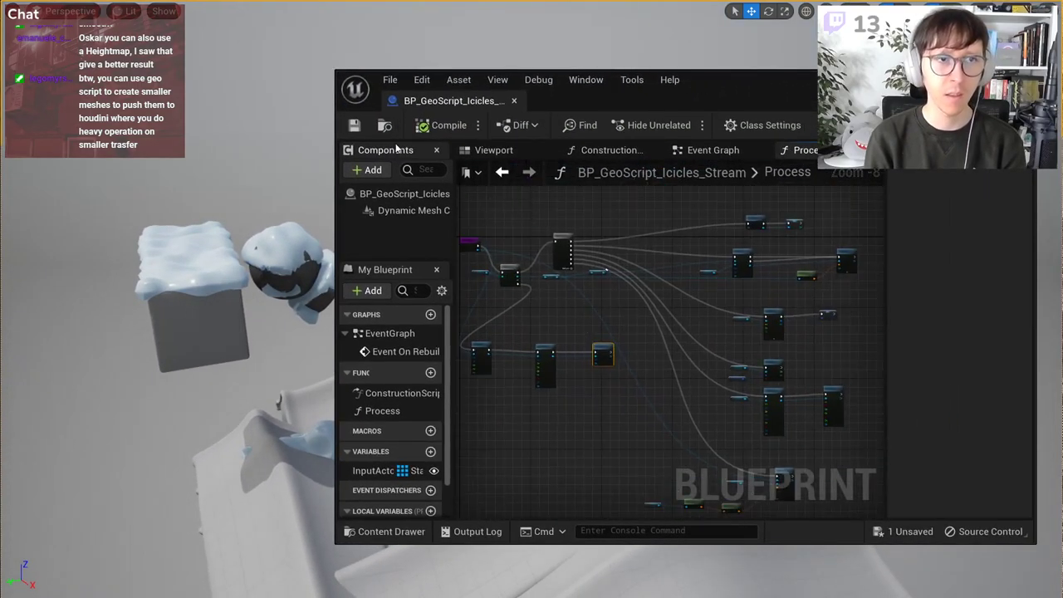
left_click_drag(776, 87, 864, 83)
key("ctrl+s")
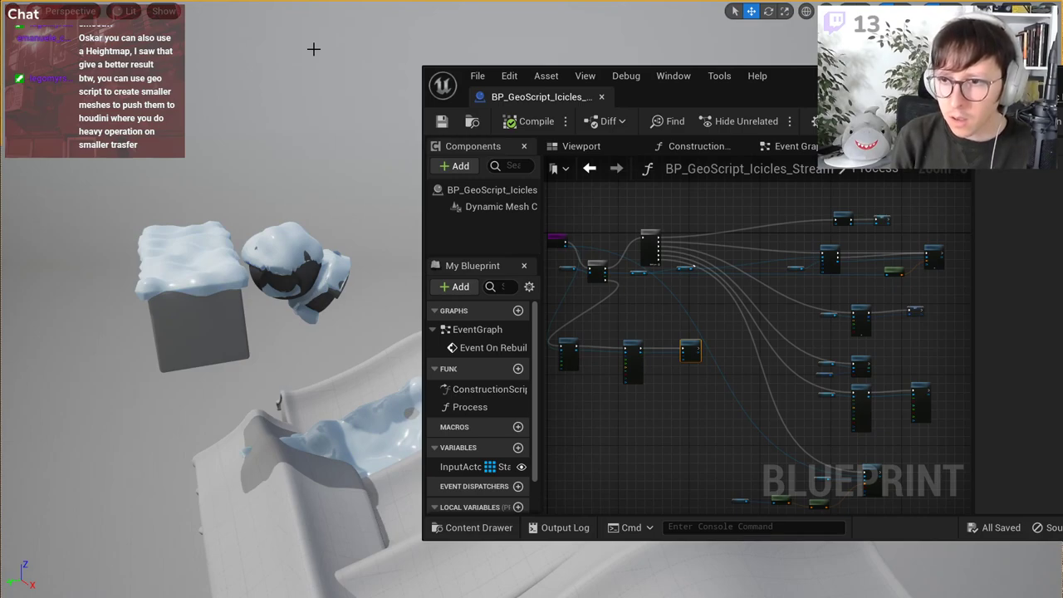
Step: Examine the snow on the sphere up close and review the mesh operation nodes in the Process graph
mouse_move(203, 181)
right_mouse_down()
mouse_move(184, 180)
mouse_move(203, 164)
right_mouse_up()
key("w")
scroll(797, 348, "up", 4)
right_click_drag(810, 350, 557, 286)
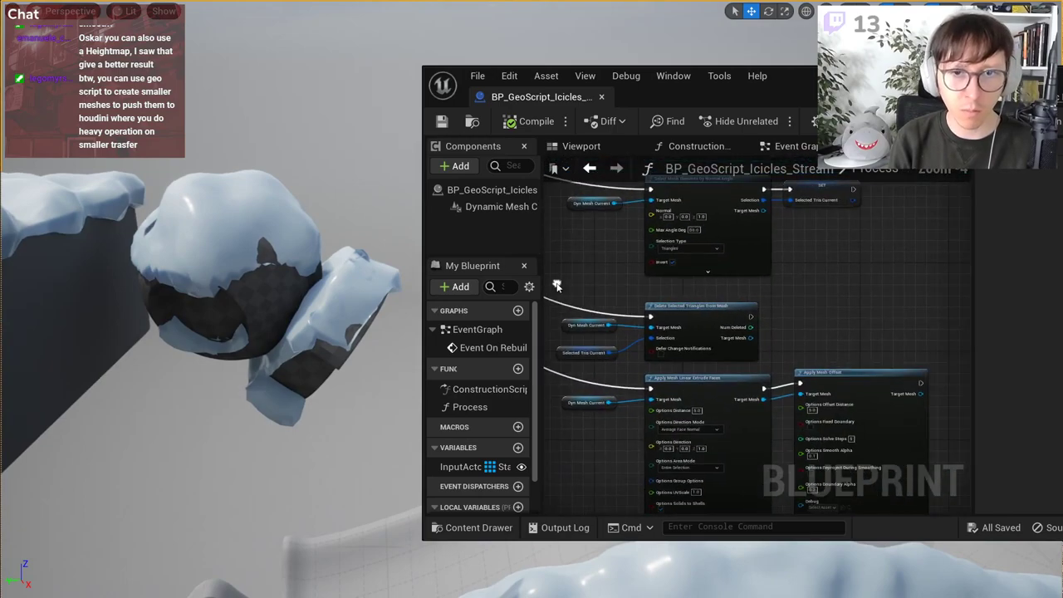
right_click_drag(827, 251, 798, 398)
scroll(798, 398, "up", 1)
right_click_drag(781, 359, 823, 491)
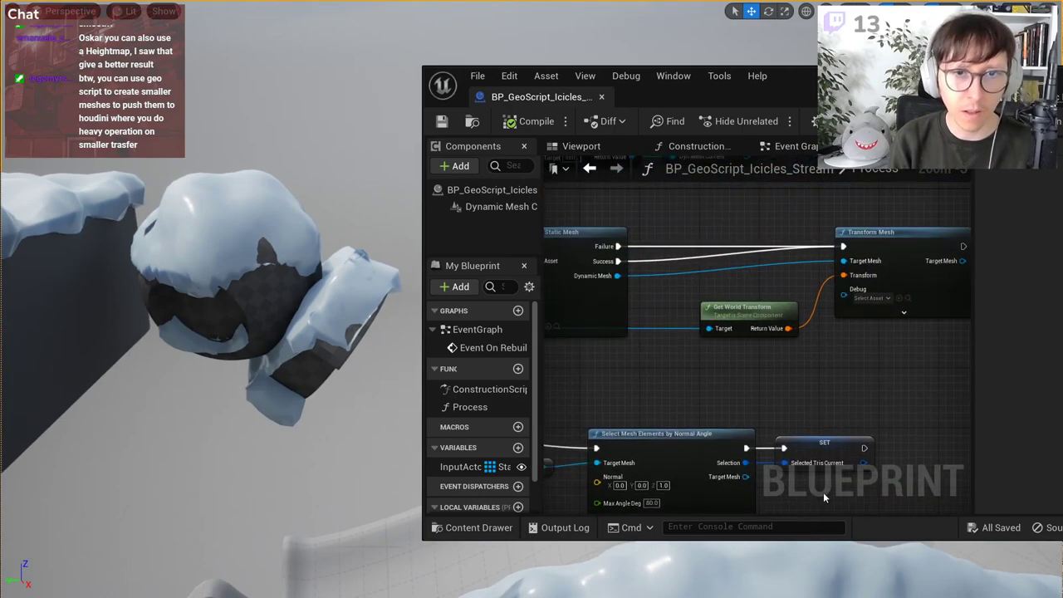
scroll(844, 425, "down", 3)
right_click_drag(784, 330, 764, 401)
scroll(763, 401, "up", 3)
right_click_drag(754, 480, 793, 199)
right_click_drag(731, 504, 871, 274)
right_click_drag(769, 474, 926, 241)
scroll(864, 456, "down", 2)
right_click_drag(766, 386, 923, 268)
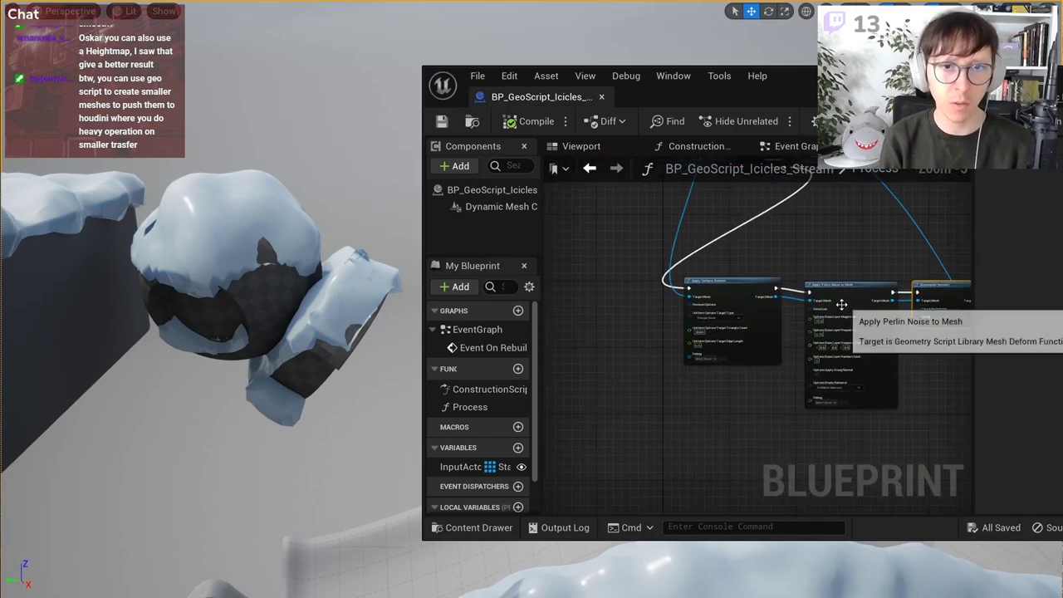
Step: Make room before Recompute Normals and add an Apply Iterative Smoothing to Mesh node after the Perlin noise node
left_click_drag(669, 269, 766, 306)
scroll(809, 314, "up", 3)
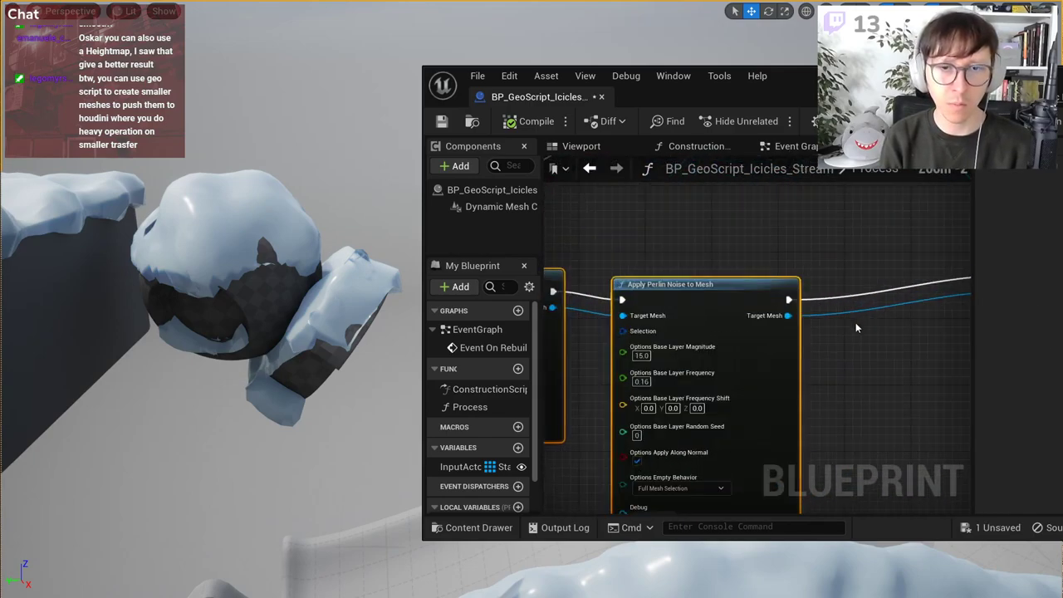
right_click_drag(855, 322, 660, 338)
left_click(859, 288)
left_click_drag(858, 284, 916, 293)
left_click_drag(594, 330, 659, 336)
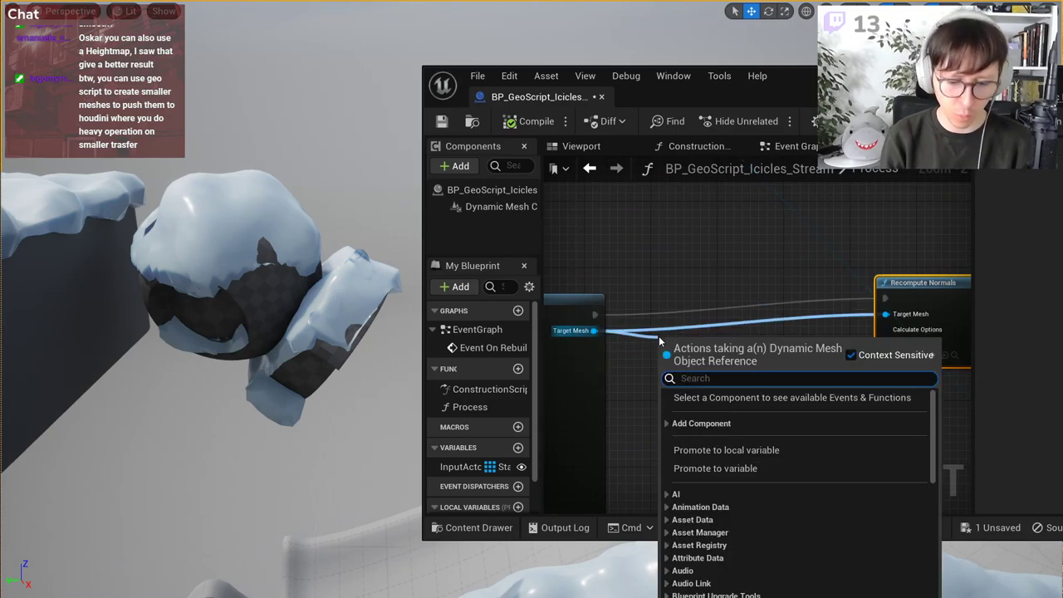
type("iter")
key("Return")
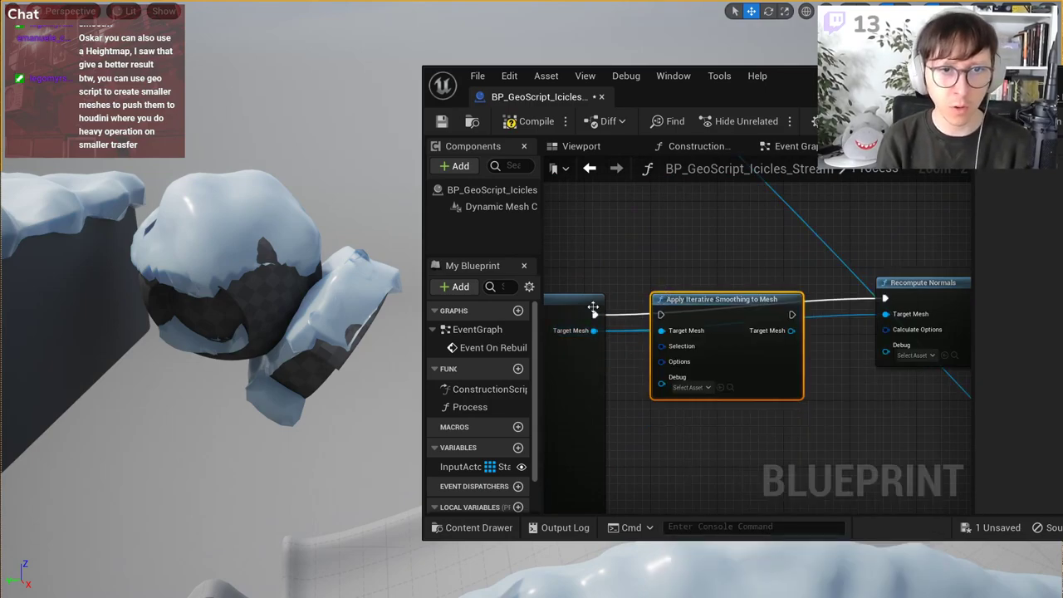
Step: Split the smoothing node's Options pin, set Num Iterations to 4 and Alpha to 0.1, connect it to Recompute Normals and compile
right_click(662, 363)
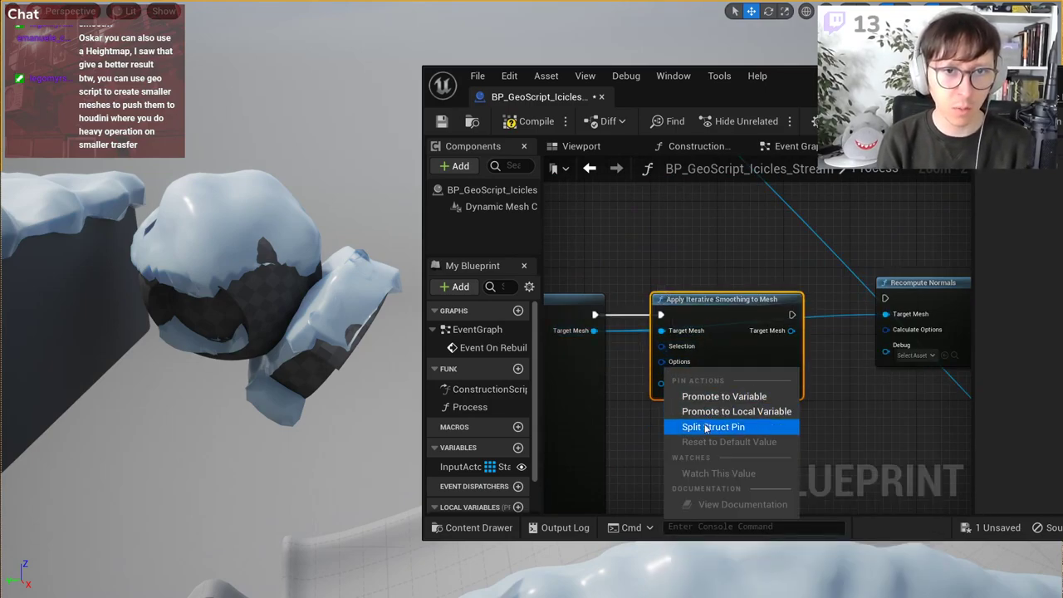
left_click(712, 427)
scroll(711, 419, "up", 2)
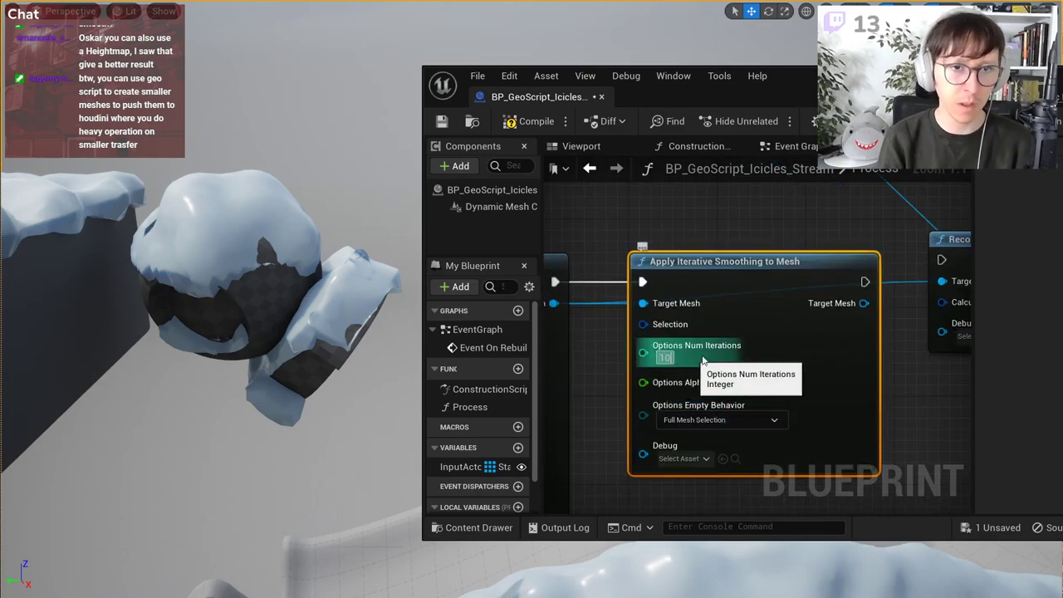
right_click_drag(865, 283, 631, 334)
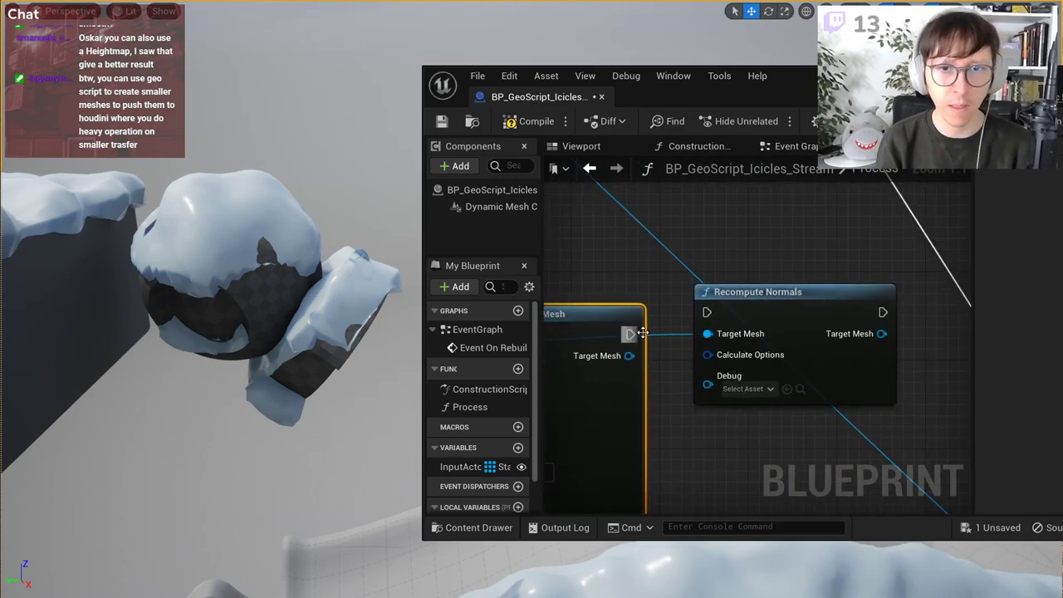
left_click_drag(685, 316, 705, 330)
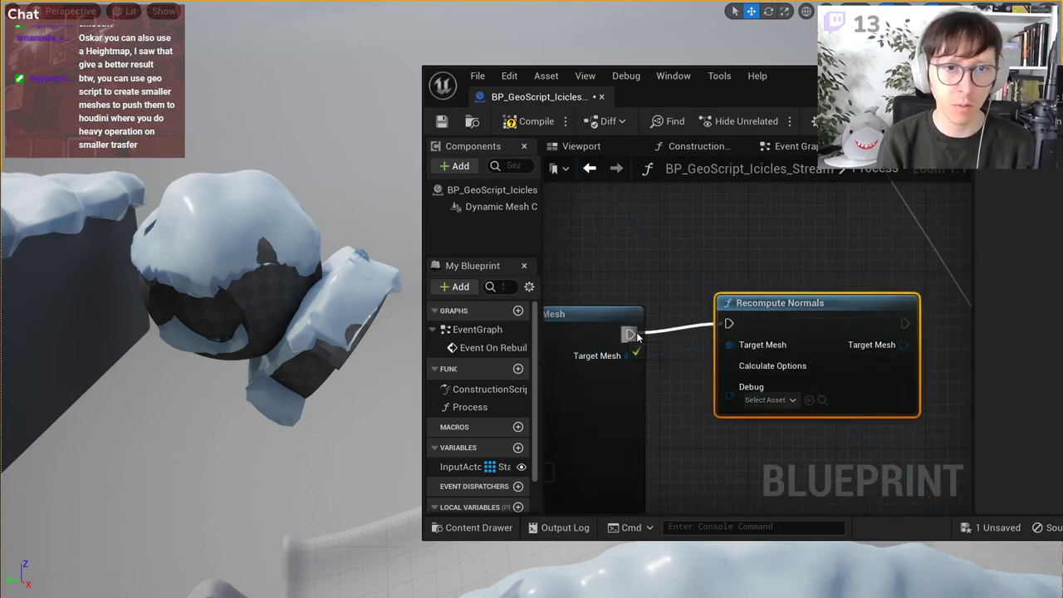
left_click(535, 126)
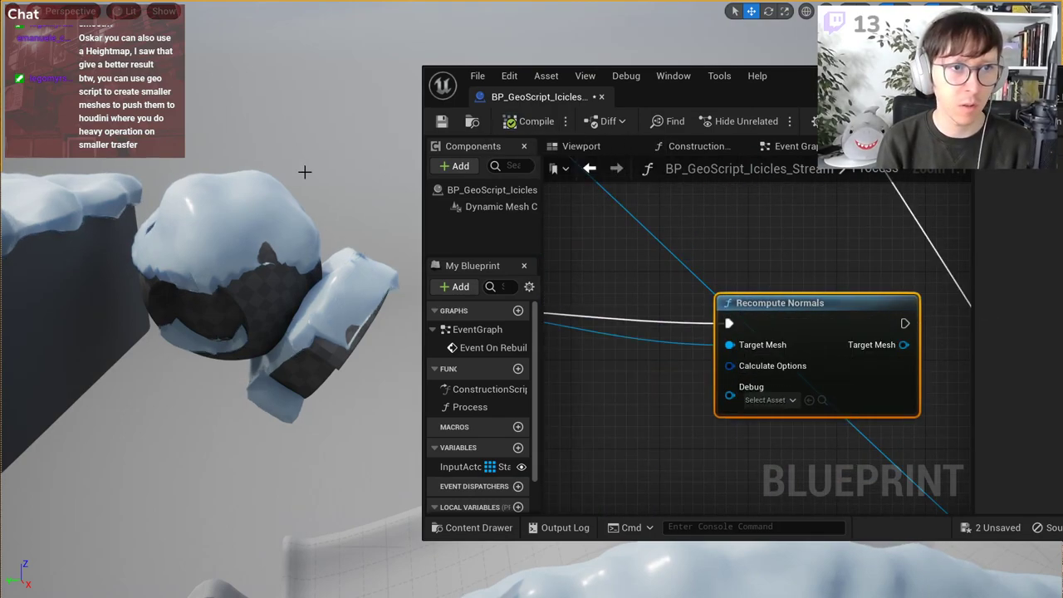
Step: Check the snow mesh density in Wireframe view, return to Lit view and inspect the block's snow edge
right_click_drag(304, 171, 228, 171)
left_click(124, 10)
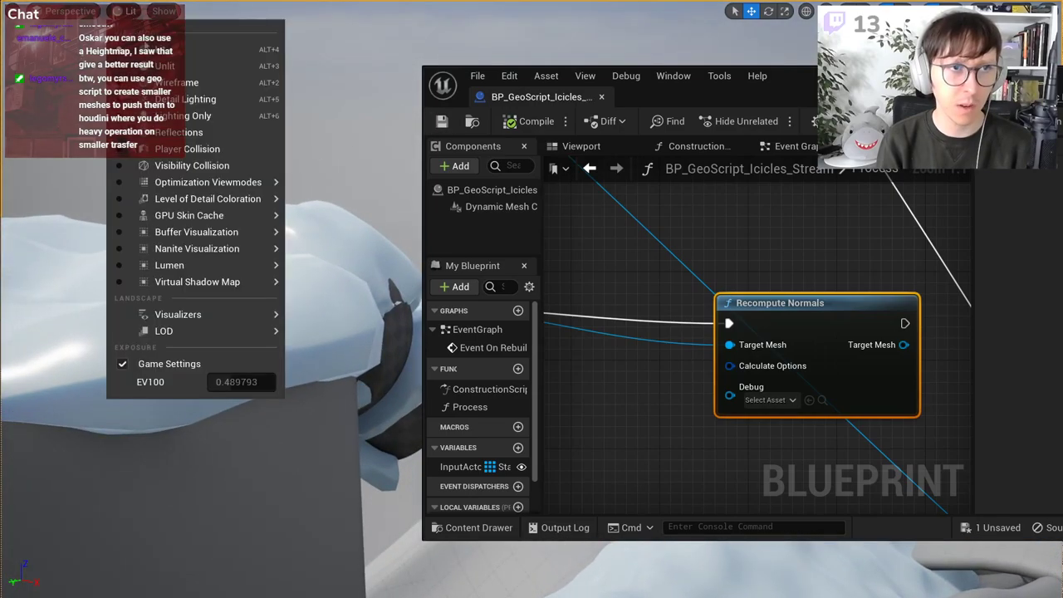
left_click(166, 84)
right_click_drag(199, 141, 187, 150)
left_click(135, 12)
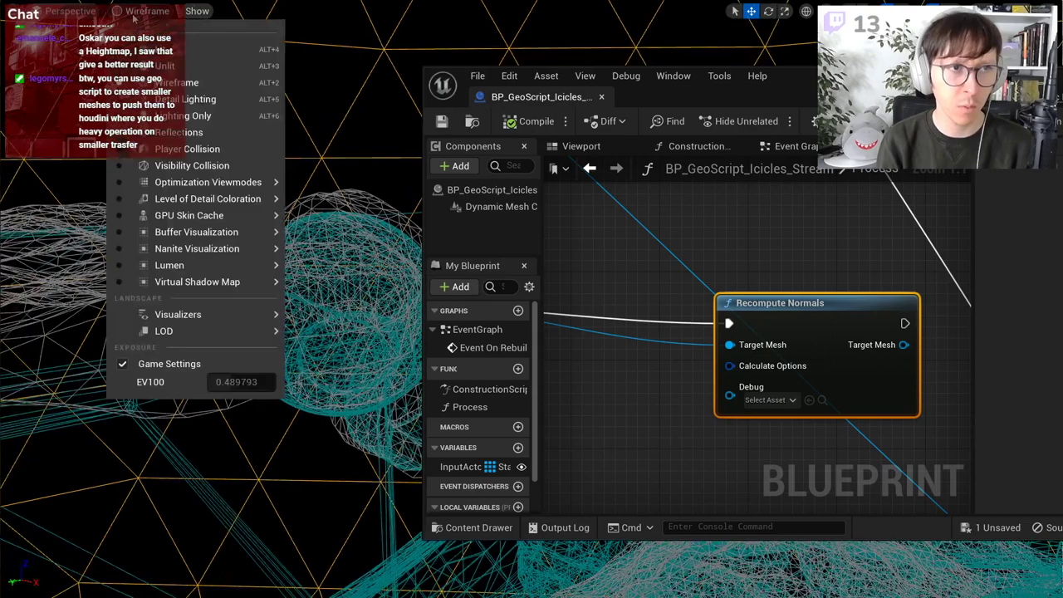
left_click(154, 52)
right_click_drag(206, 215, 241, 214)
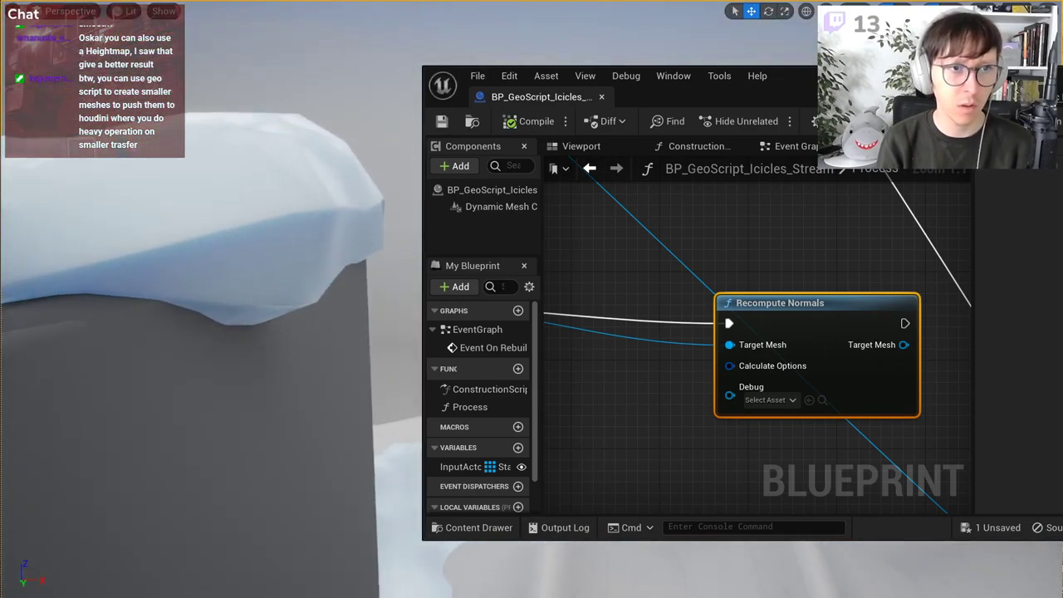
right_click(745, 378)
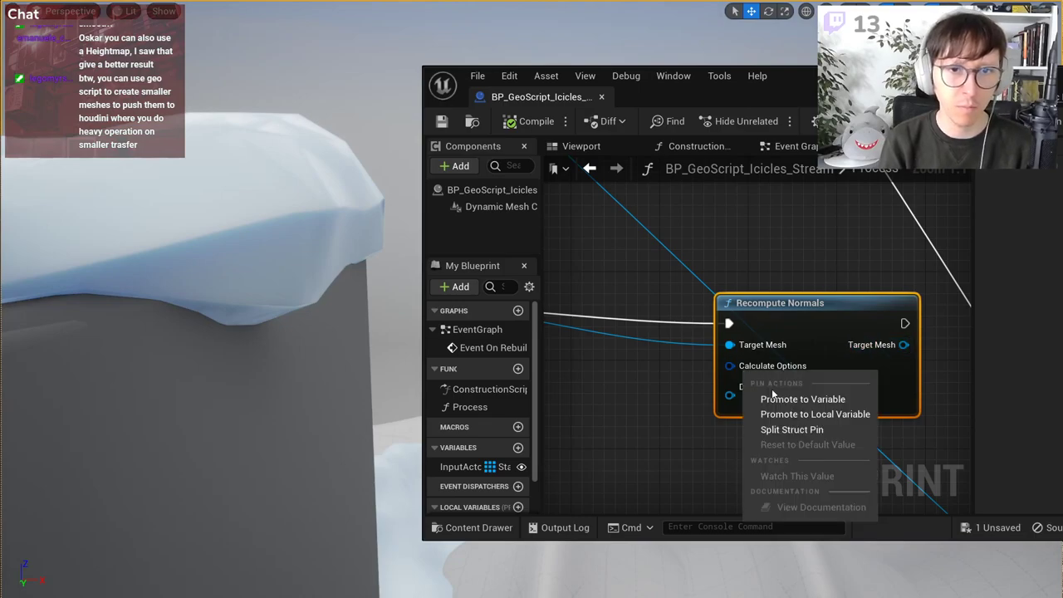
left_click(777, 429)
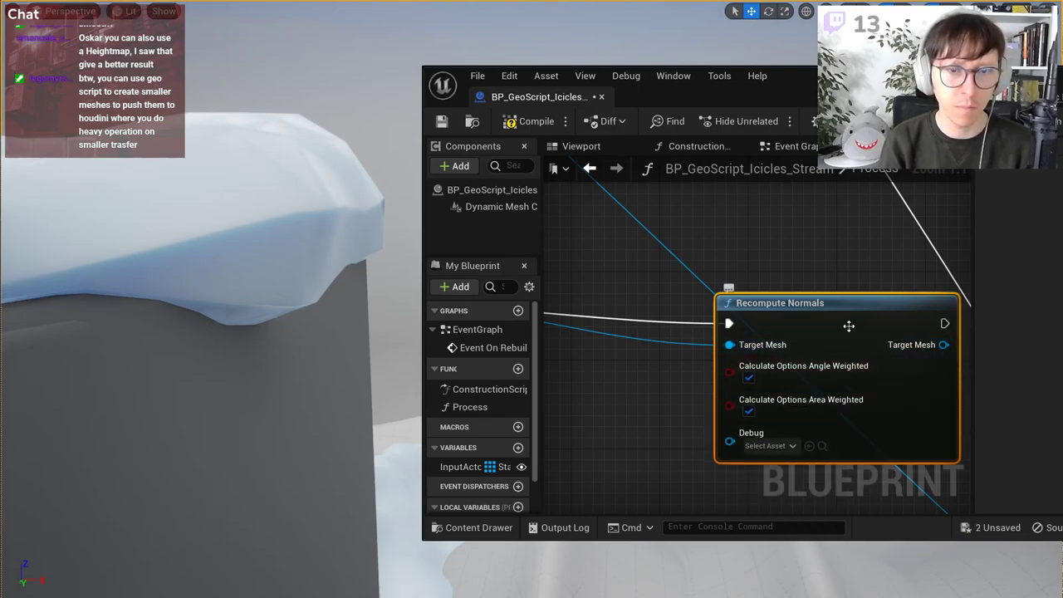
key("ctrl+z")
scroll(750, 266, "down", 3)
key("ctrl+z")
Step: Tidy the Recompute Normals node's placement and split the Remesh Options pin on Apply Uniform Remesh into individual settings
left_click_drag(775, 291, 766, 302)
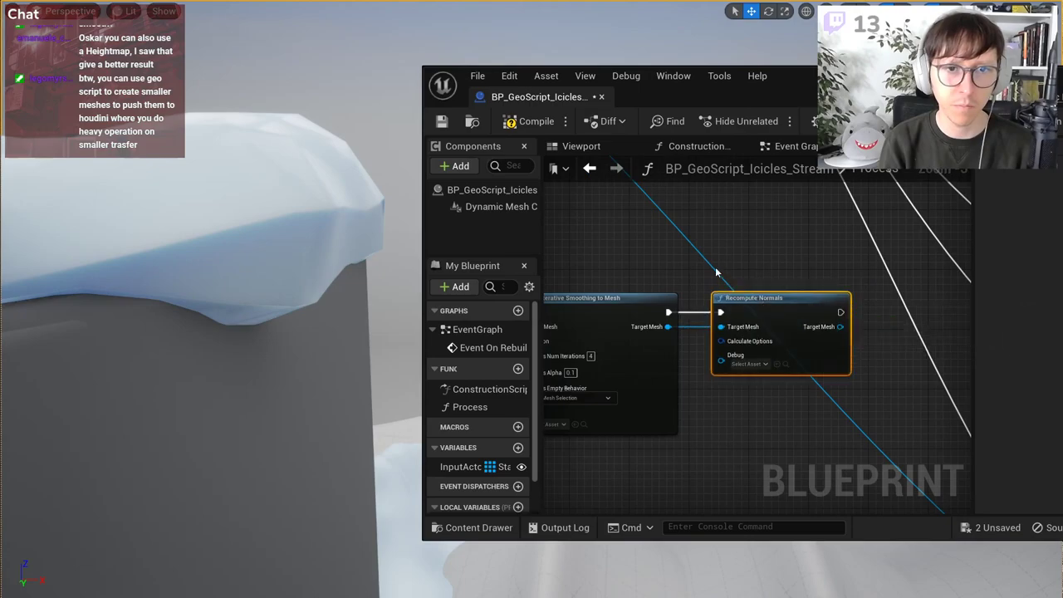
right_click_drag(715, 272, 940, 289)
scroll(706, 342, "down", 1)
right_click_drag(706, 342, 866, 334)
scroll(729, 360, "up", 1)
right_click_drag(729, 360, 791, 353)
scroll(708, 401, "up", 1)
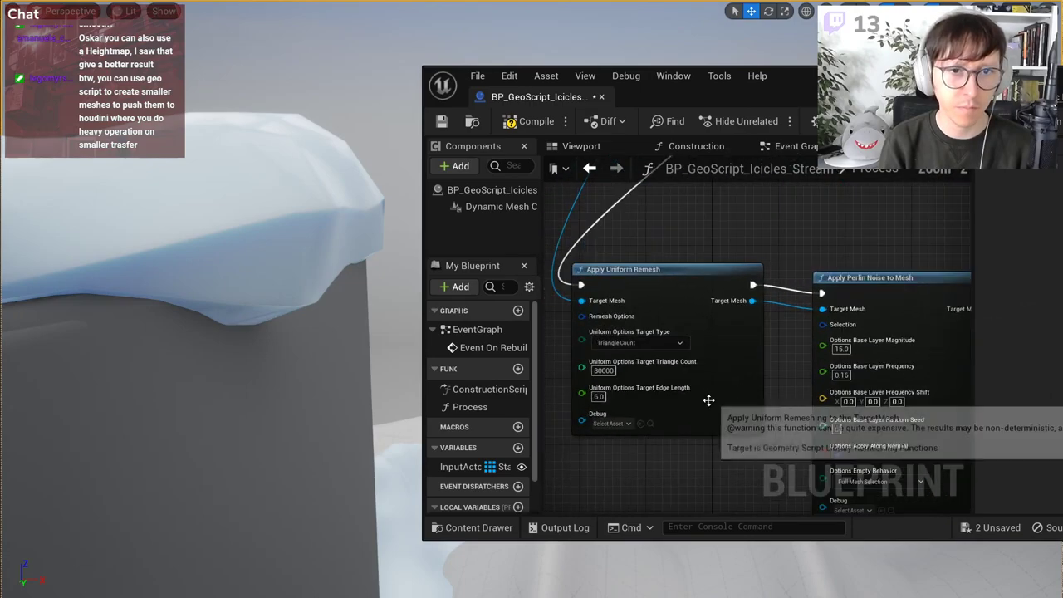
right_click_drag(645, 445, 663, 454)
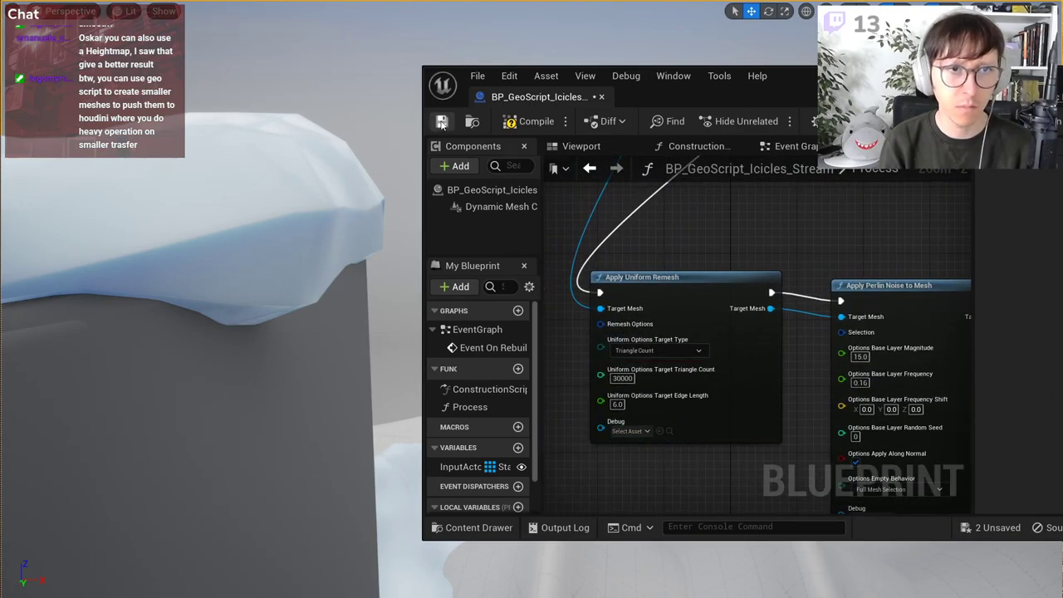
right_click(621, 330)
left_click(640, 384)
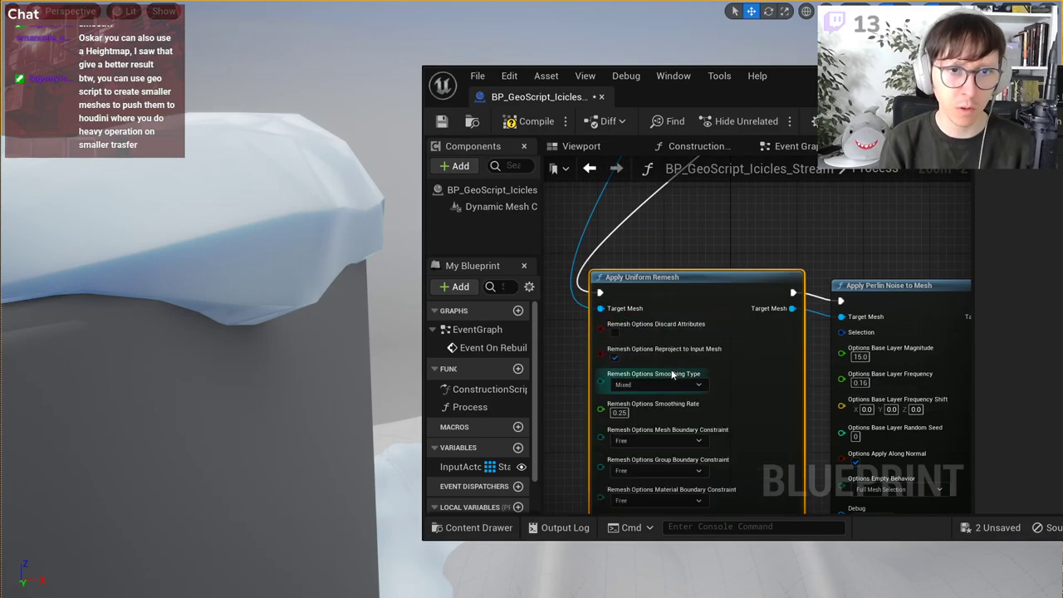
Step: On Apply Uniform Remesh, enable Discard Attributes, disable Reproject to Input Mesh and set Smoothing Type to Uniform
scroll(738, 295, "up", 2)
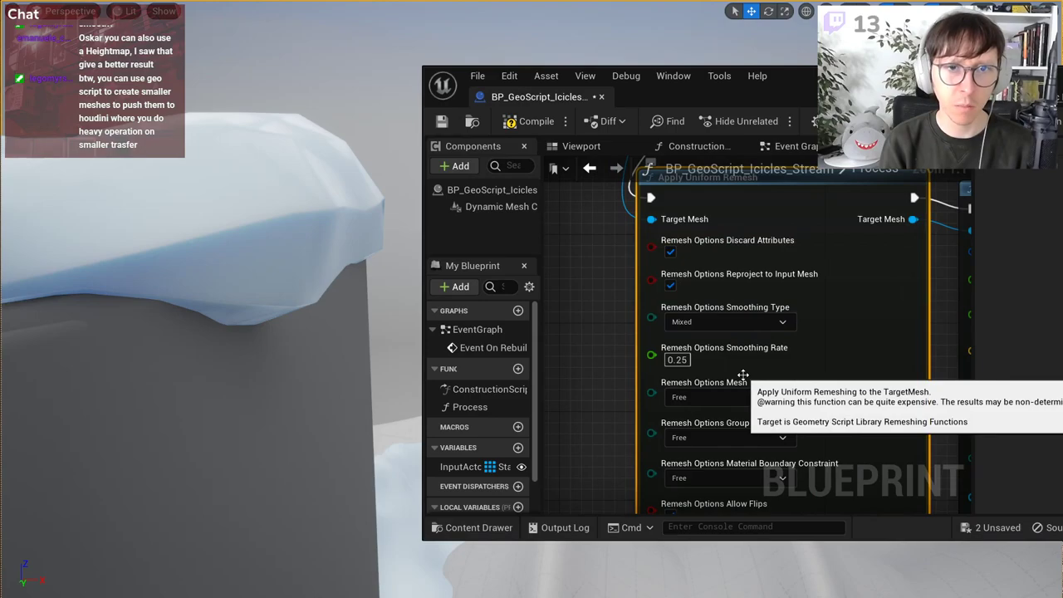
left_click(671, 286)
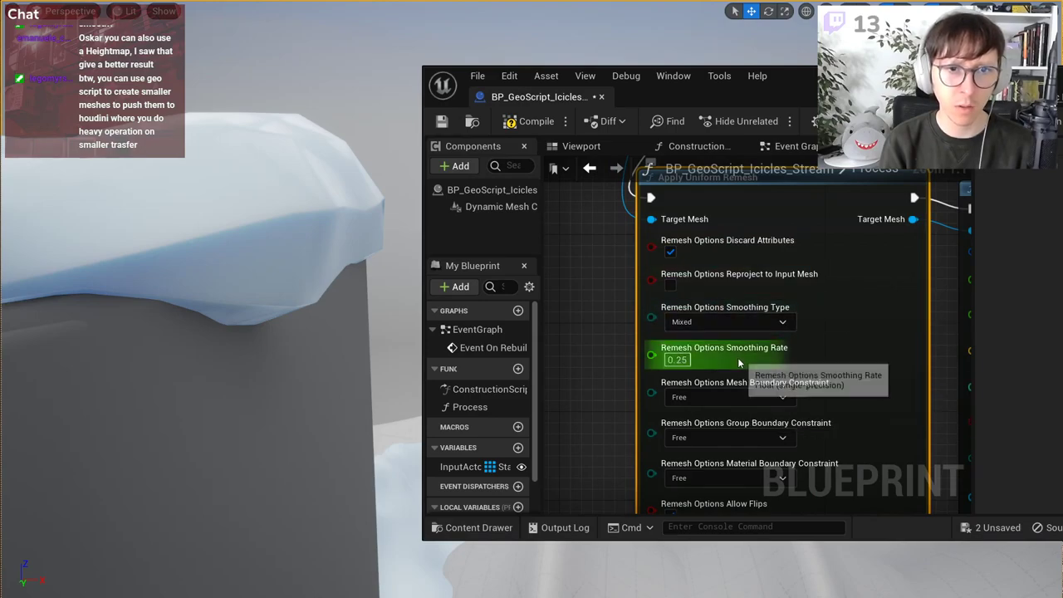
left_click(766, 323)
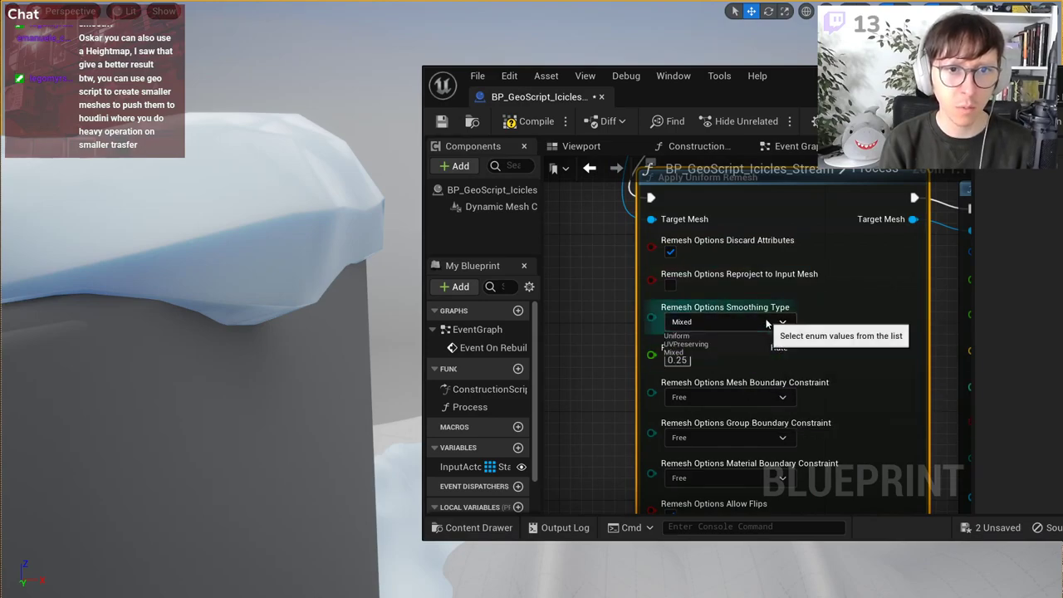
left_click(710, 338)
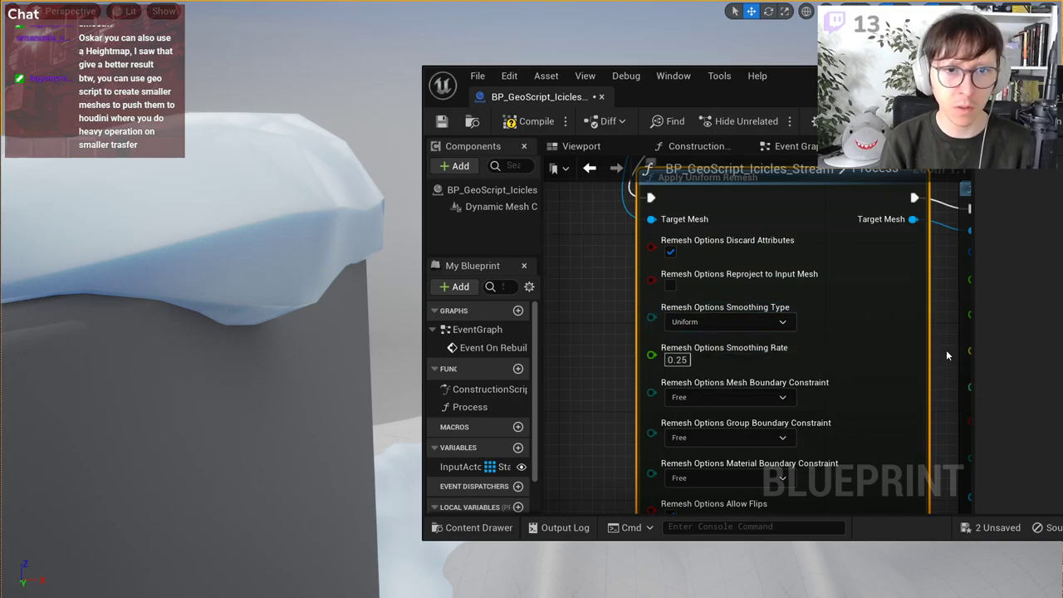
Step: Set Remesh Iterations on Apply Uniform Remesh to 10 and compile the blueprint
right_click_drag(860, 379, 858, 282)
right_click_drag(817, 363, 835, 219)
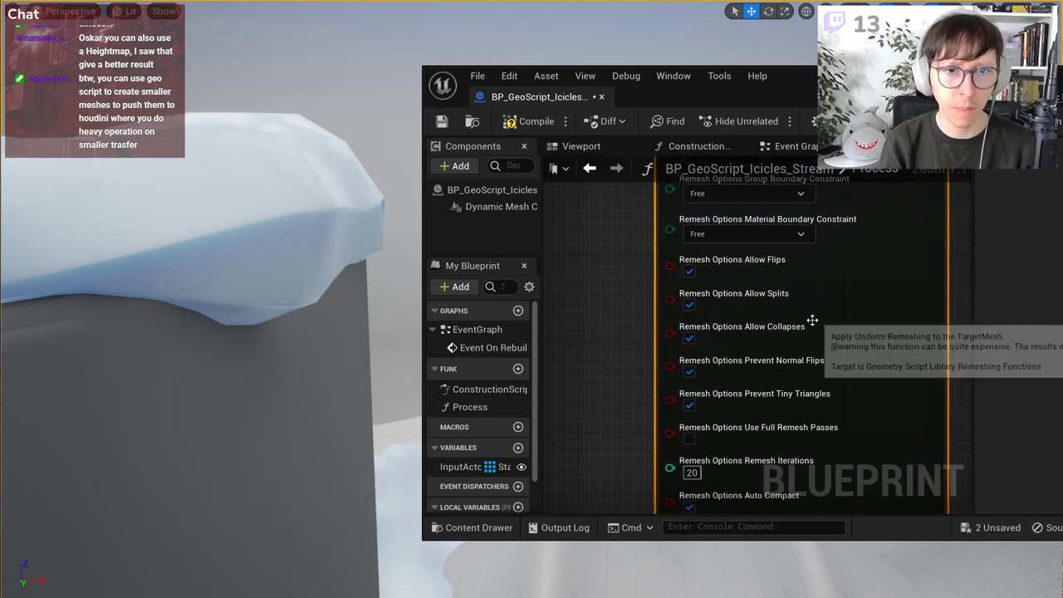
right_click_drag(860, 338, 813, 290)
right_click_drag(804, 373, 806, 307)
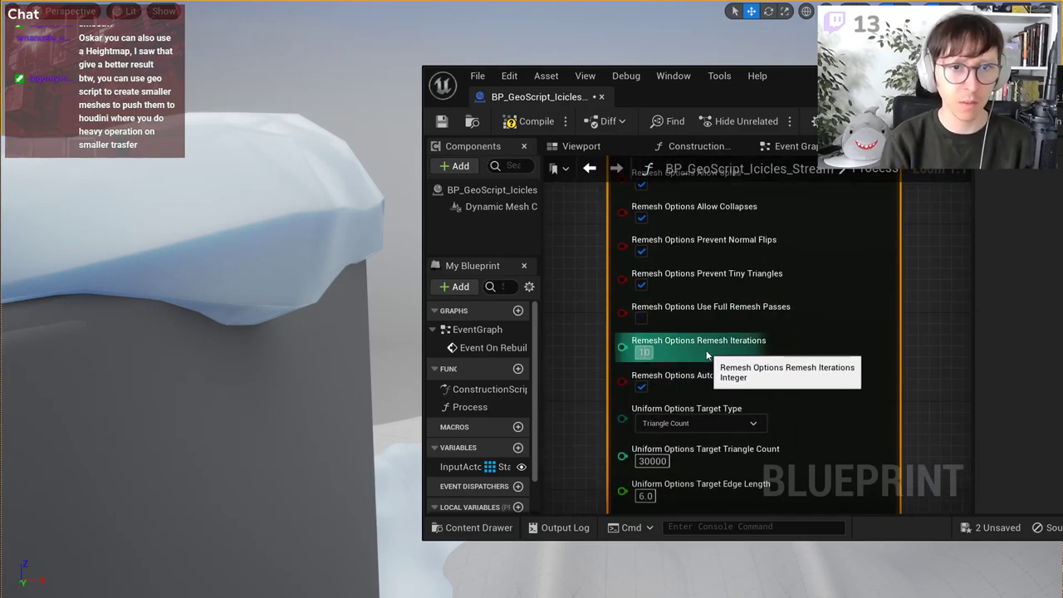
key("Return")
left_click(512, 125)
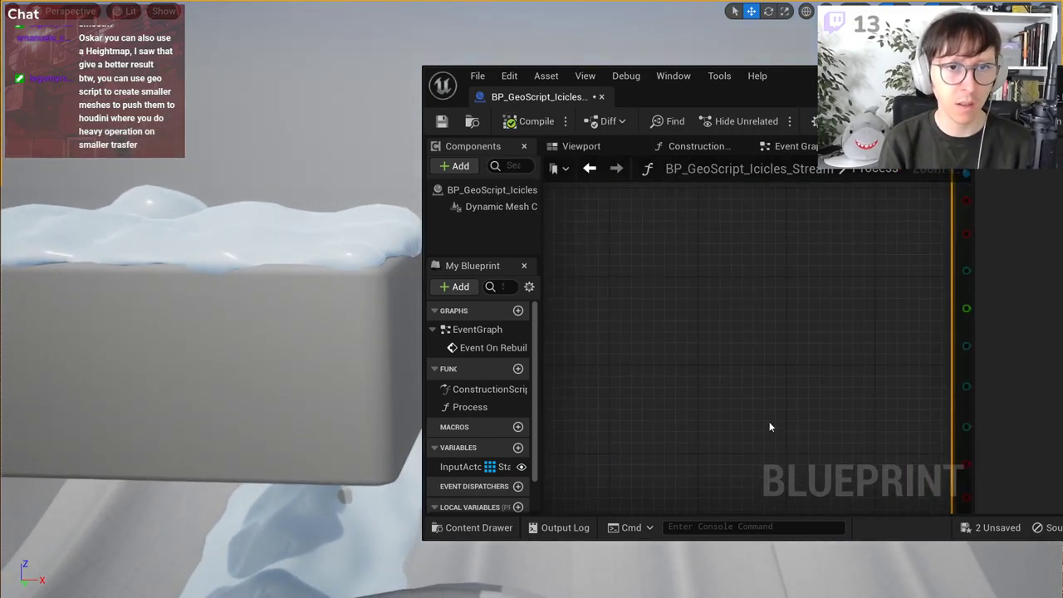
Step: Enable Reproject to Input Mesh on Apply Uniform Remesh, compile the blueprint and save it
scroll(769, 427, "down", 4)
right_click_drag(801, 386, 579, 371)
scroll(647, 420, "up", 3)
right_click_drag(652, 421, 675, 269)
right_click_drag(680, 416, 663, 348)
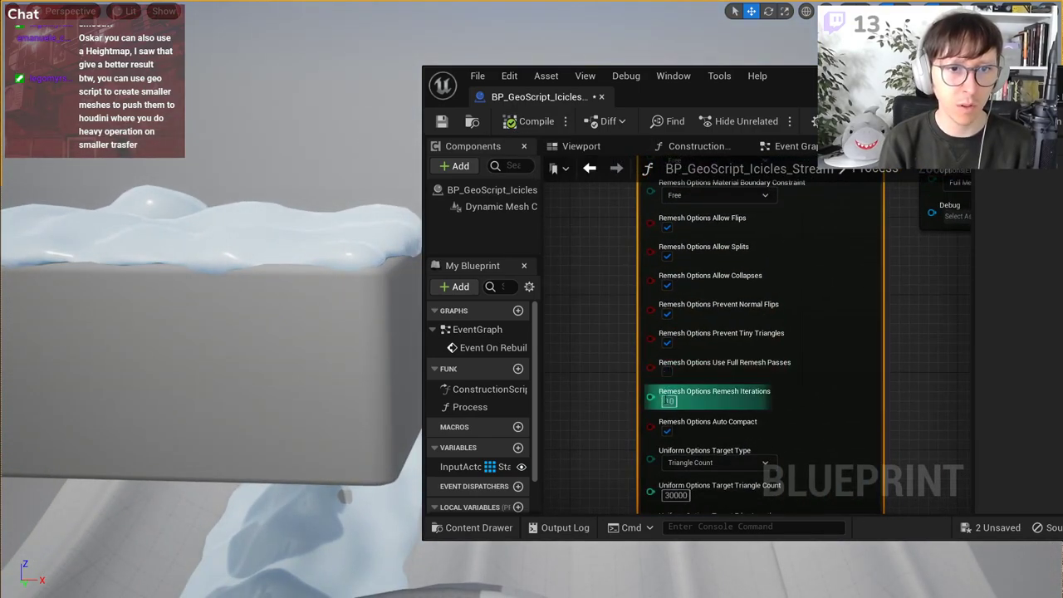
left_click(669, 401)
right_click_drag(725, 294, 726, 410)
scroll(679, 295, "up", 1)
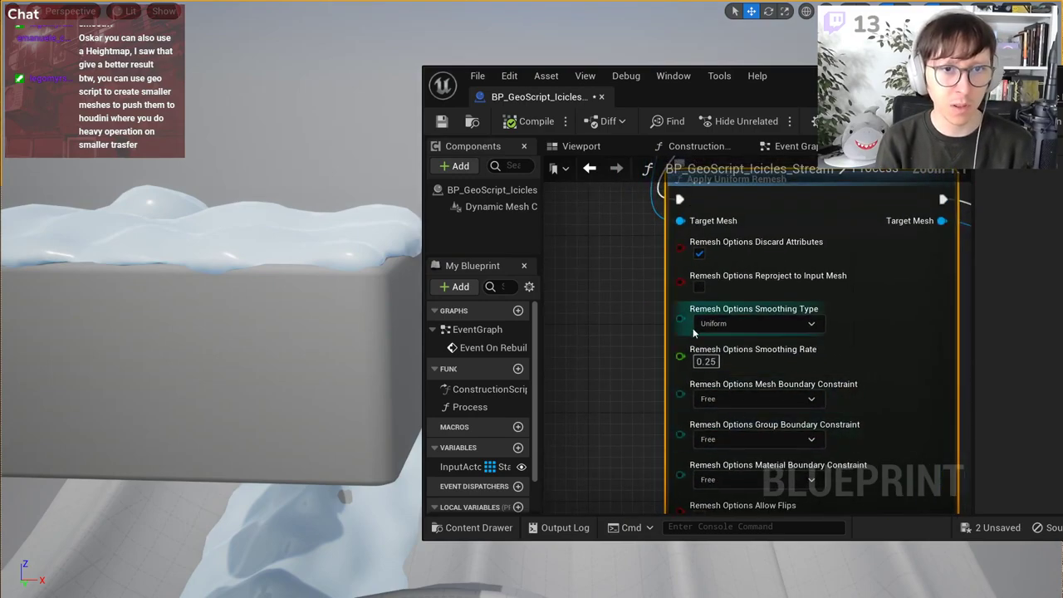
left_click(698, 286)
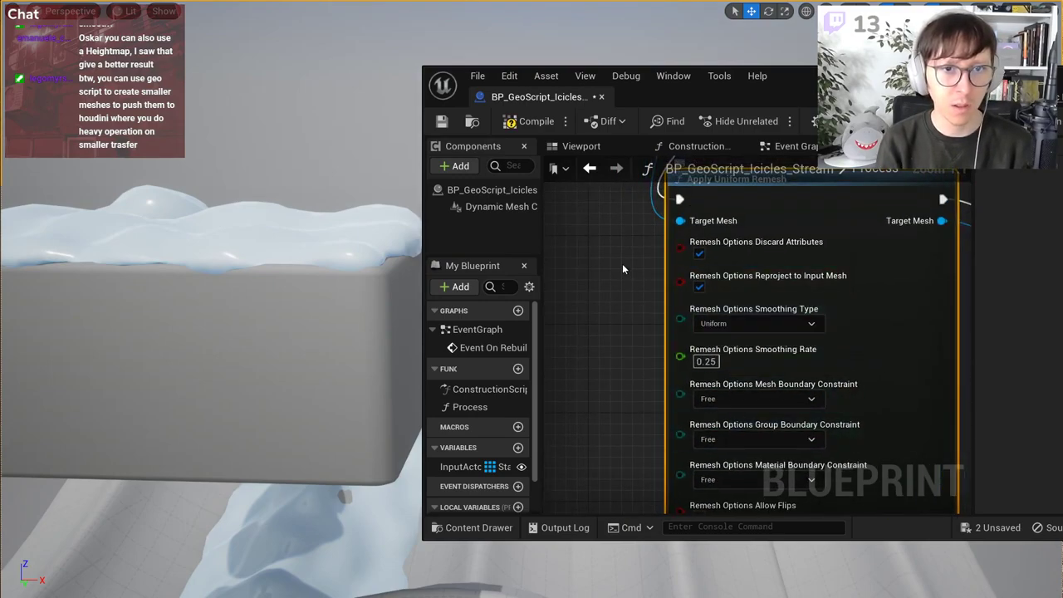
left_click(518, 125)
left_click(442, 122)
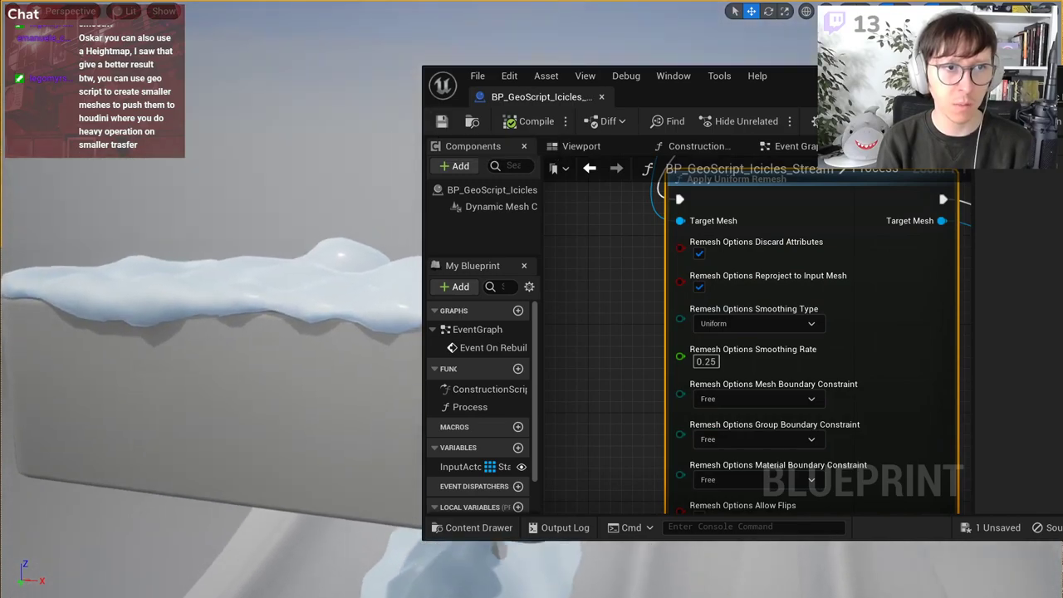
Step: Turn off Game View in the level viewport and move the snow actor slightly along its Y axis to regenerate the snow
right_click_drag(237, 207, 287, 270)
key("g")
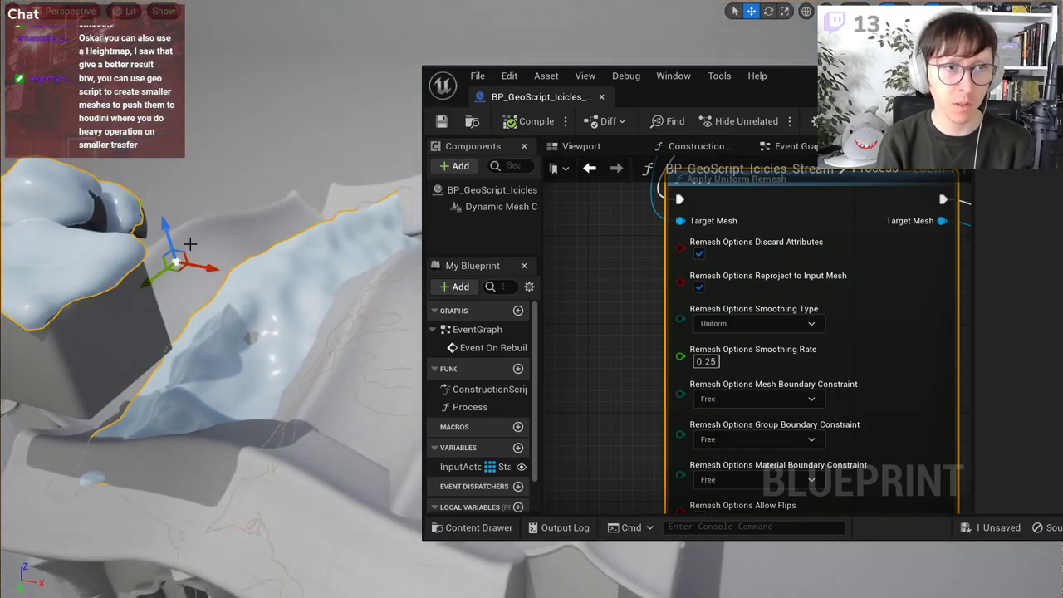
right_click_drag(191, 244, 245, 276)
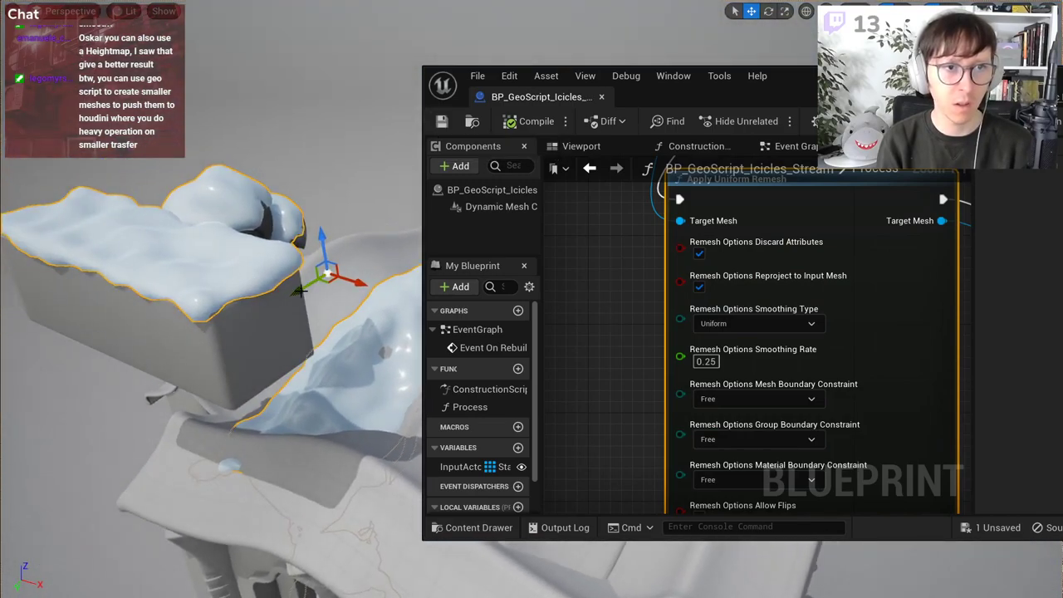
left_click_drag(294, 291, 315, 280)
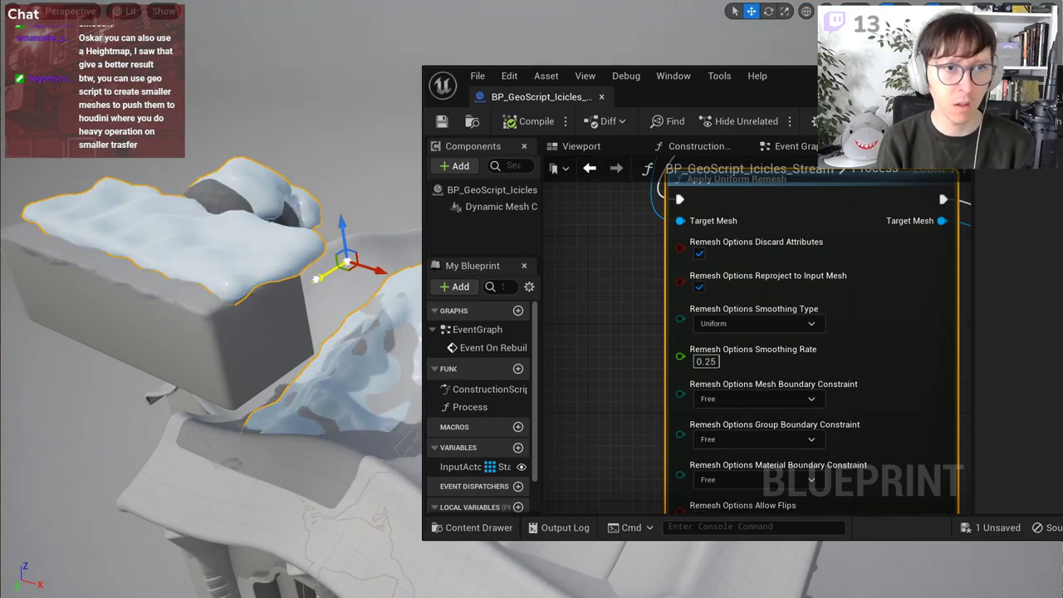
mouse_move(316, 280)
right_mouse_down()
mouse_move(287, 274)
mouse_move(394, 287)
mouse_move(299, 287)
right_mouse_up()
Step: Set Base Layer Magnitude on Apply Perlin Noise to Mesh to 10, compile the blueprint and save it
scroll(707, 323, "down", 3)
right_click_drag(942, 346, 702, 340)
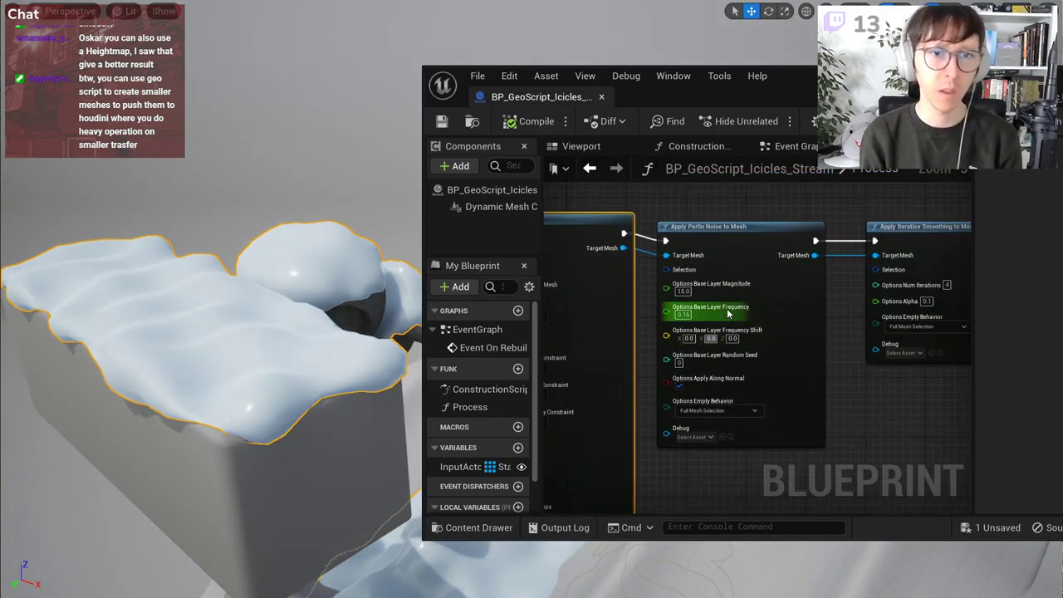
scroll(728, 313, "up", 2)
left_click(669, 286)
type("10")
key("Return")
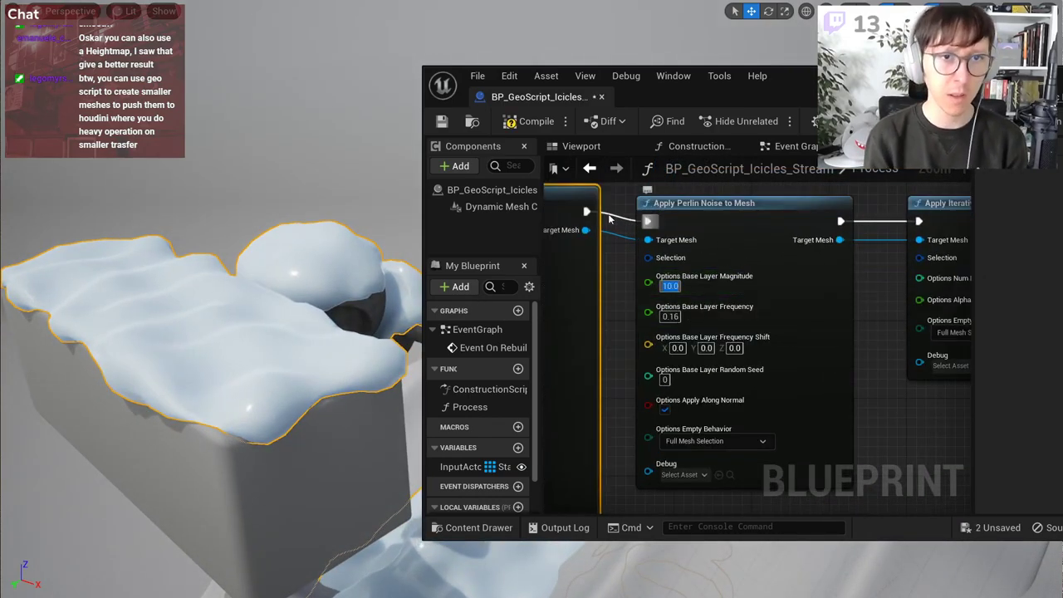
left_click(442, 122)
left_click(519, 131)
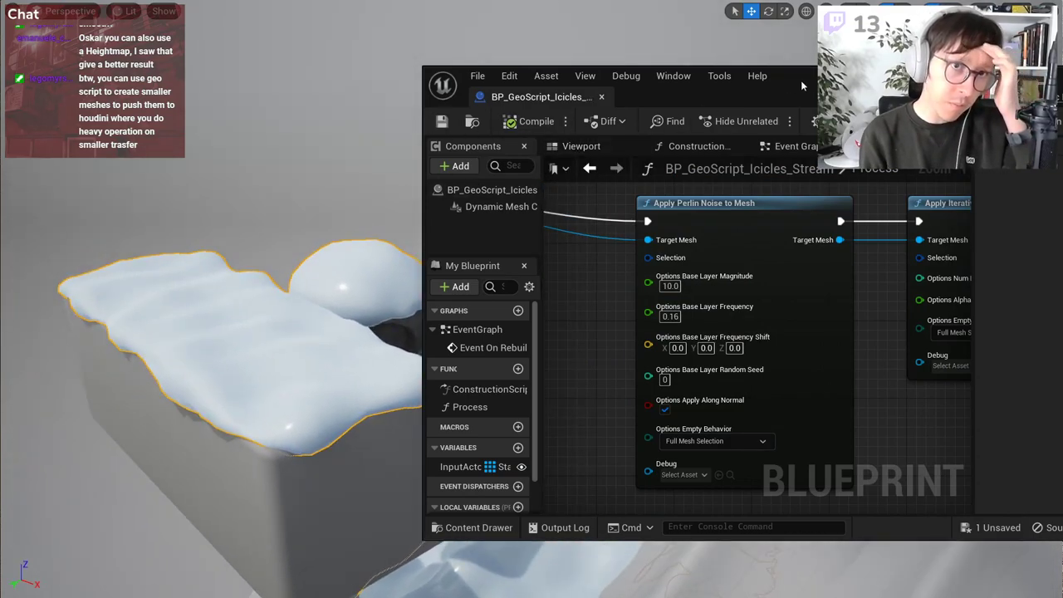
Step: Shift the blueprint window out of the way and inspect the snow on the block and the neighbouring spheres
left_click_drag(802, 86, 1056, 61)
right_click_drag(486, 265, 381, 276)
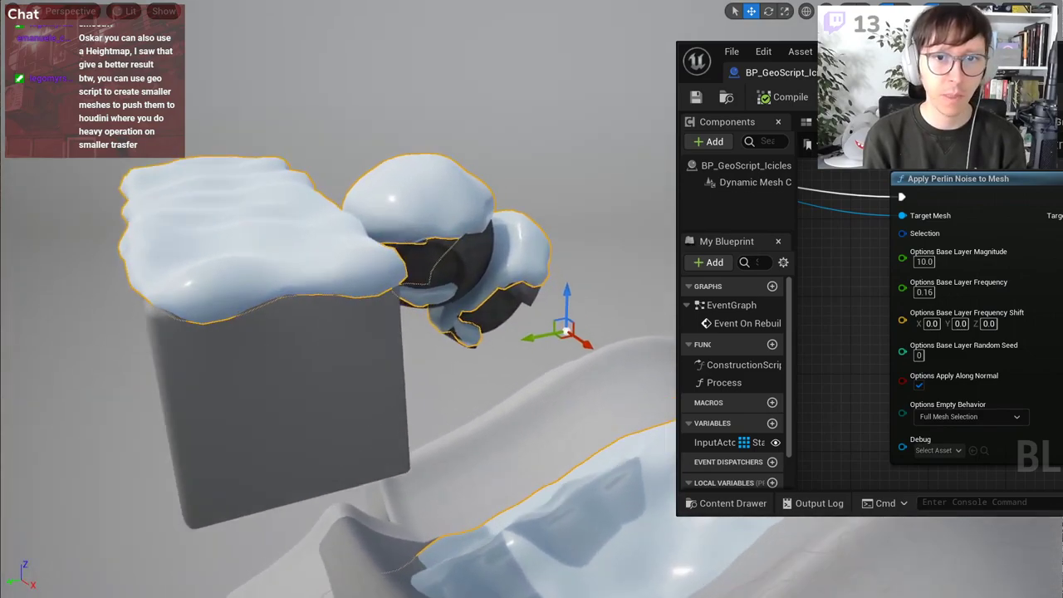
right_click_drag(587, 275, 587, 275)
left_click_drag(838, 67, 859, 141)
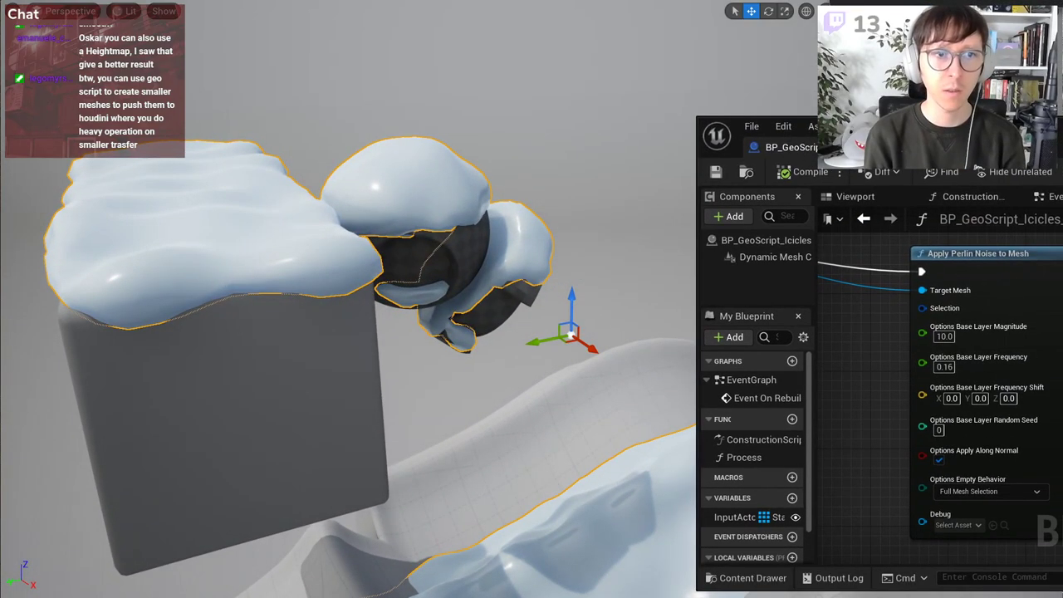
Step: Enlarge the blueprint window, exit the immersive viewport and dock the blueprint as a tab in the main editor window
left_click_drag(1062, 129, 441, 12)
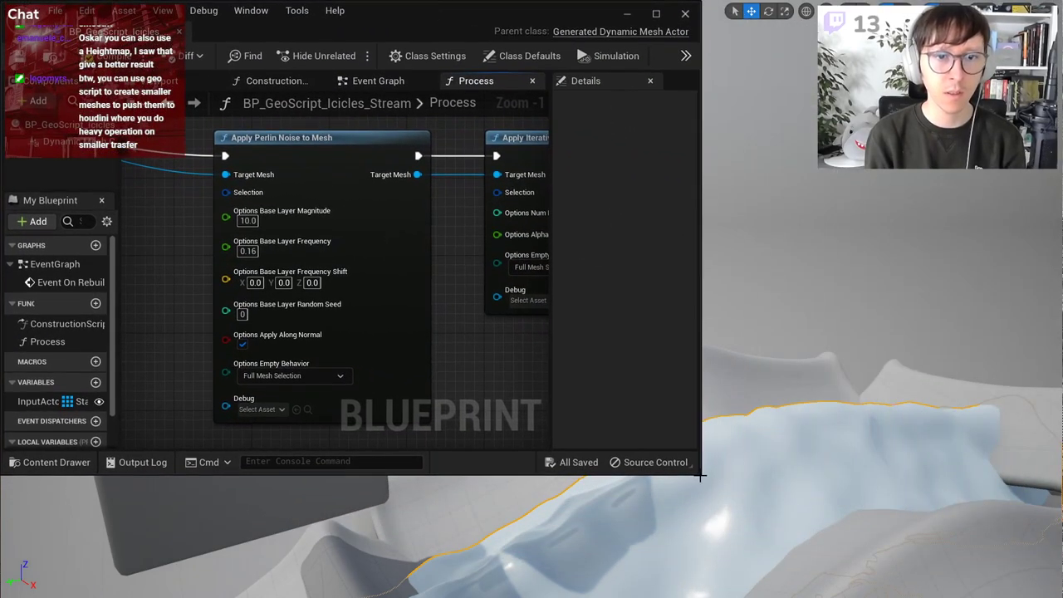
left_click_drag(699, 473, 1060, 595)
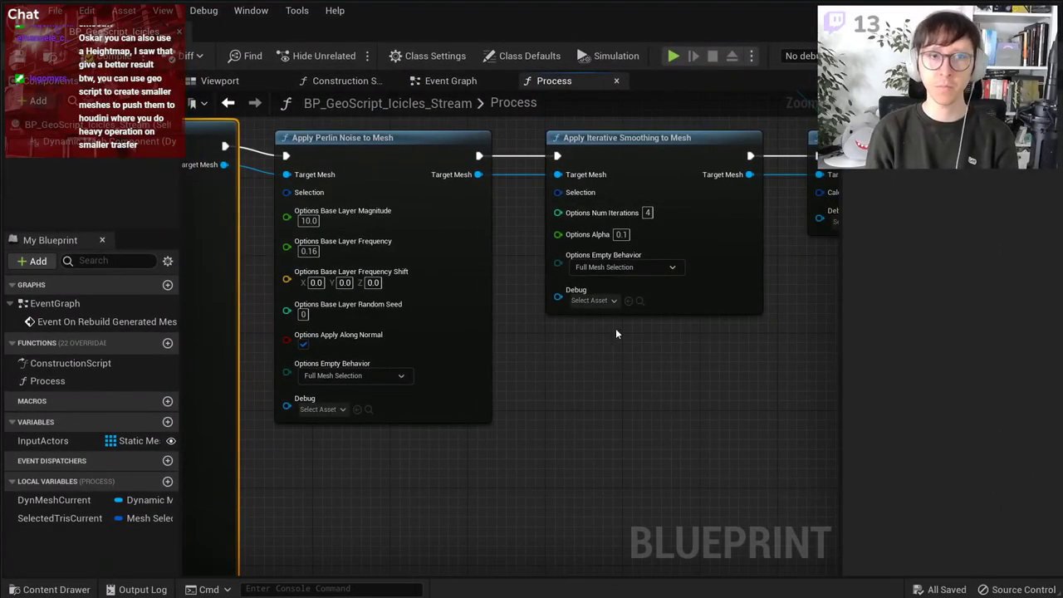
left_click_drag(442, 11, 764, 197)
scroll(557, 72, "up", 3)
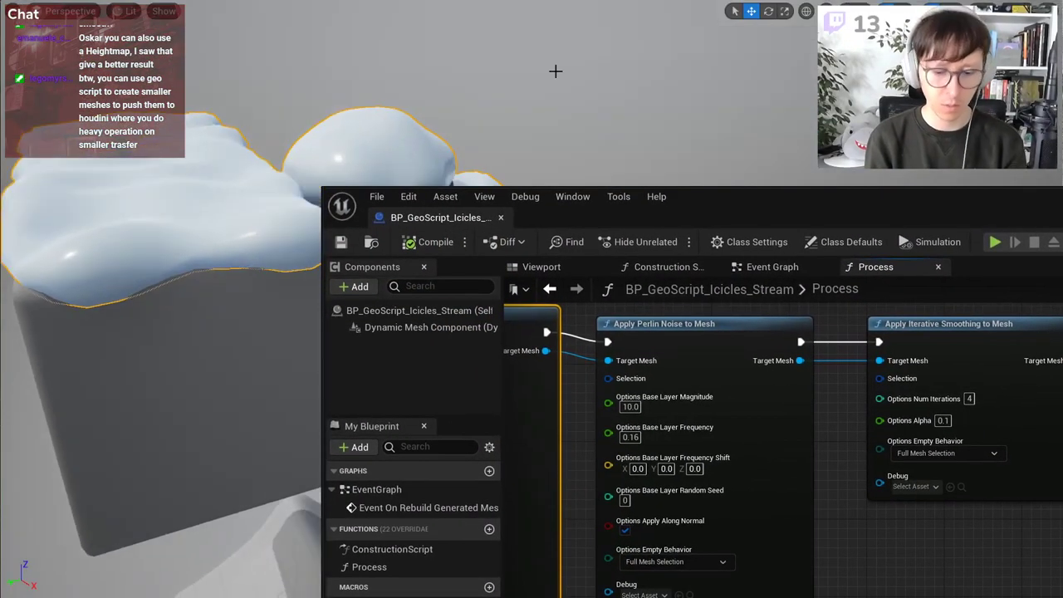
key("F11")
left_click_drag(407, 217, 285, 32)
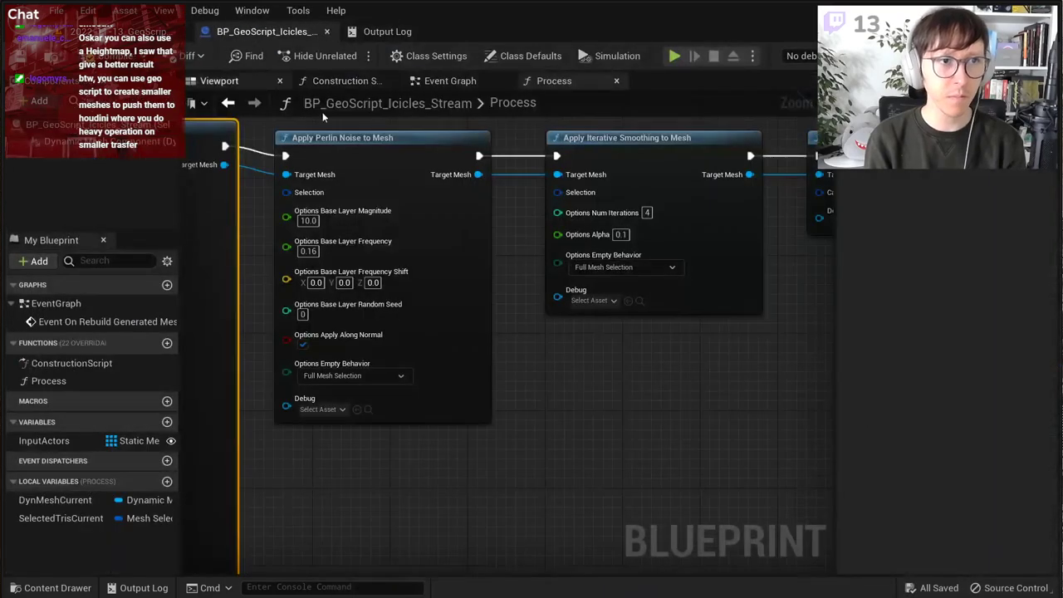
Step: Move the remesh, Perlin noise, smoothing and normals chain below all the Sequence branches in the Process graph
scroll(568, 339, "down", 6)
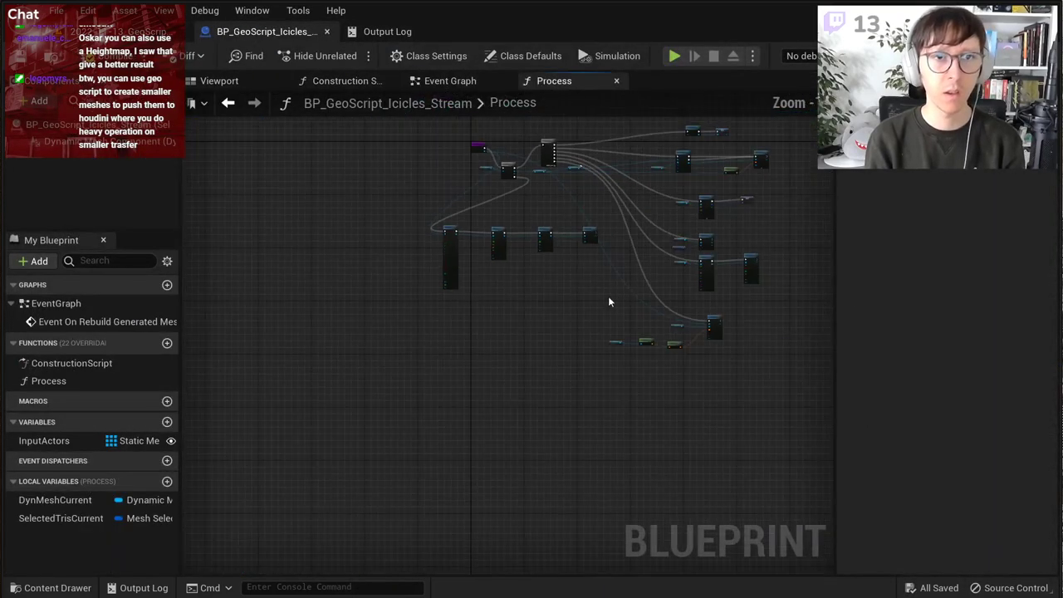
right_click_drag(637, 291, 503, 330)
left_click_drag(678, 427, 471, 121)
left_click_drag(582, 363, 654, 365)
left_click_drag(516, 367, 534, 440)
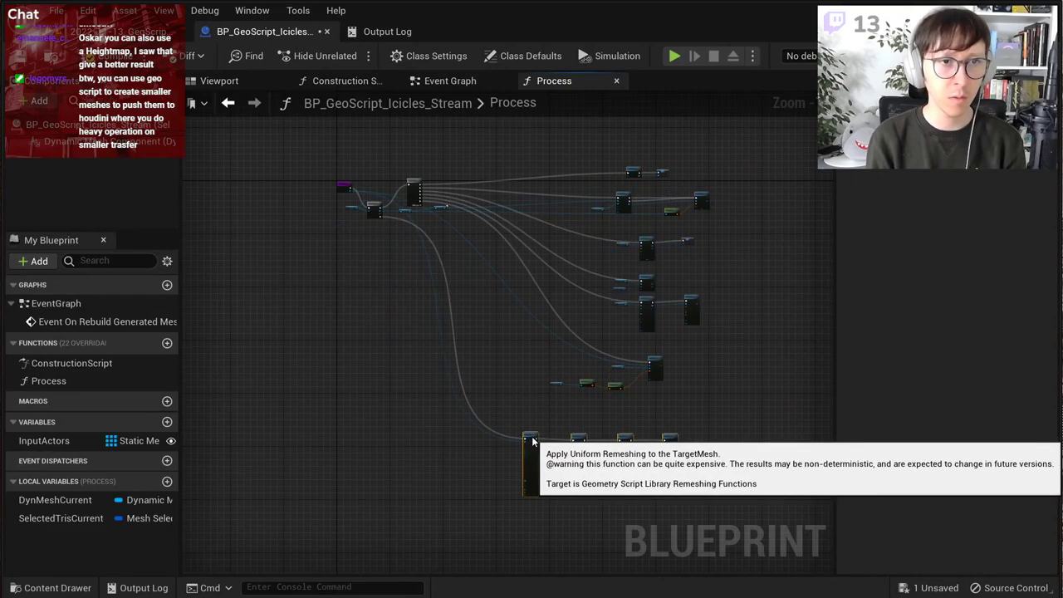
left_click(473, 258)
Step: Review the Sequence branches in the Process graph, from the loop to the Allocate Compute Mesh and Copy Mesh from Static Mesh nodes
right_click_drag(474, 258, 434, 450)
scroll(434, 449, "up", 2)
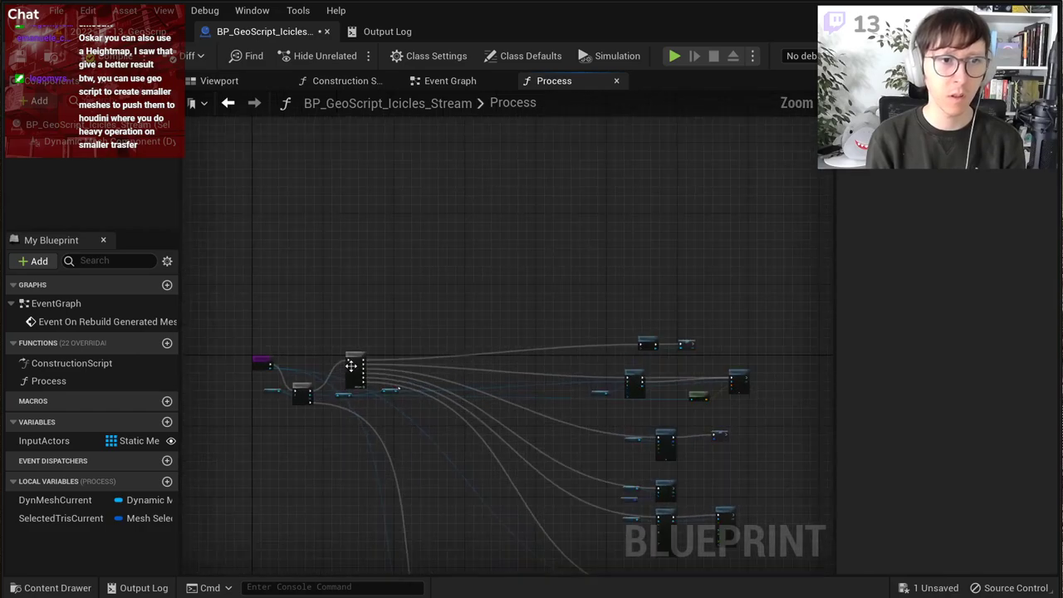
scroll(351, 366, "up", 2)
scroll(491, 414, "up", 4)
right_click_drag(525, 415, 181, 345)
scroll(368, 330, "up", 3)
right_click_drag(370, 330, 768, 360)
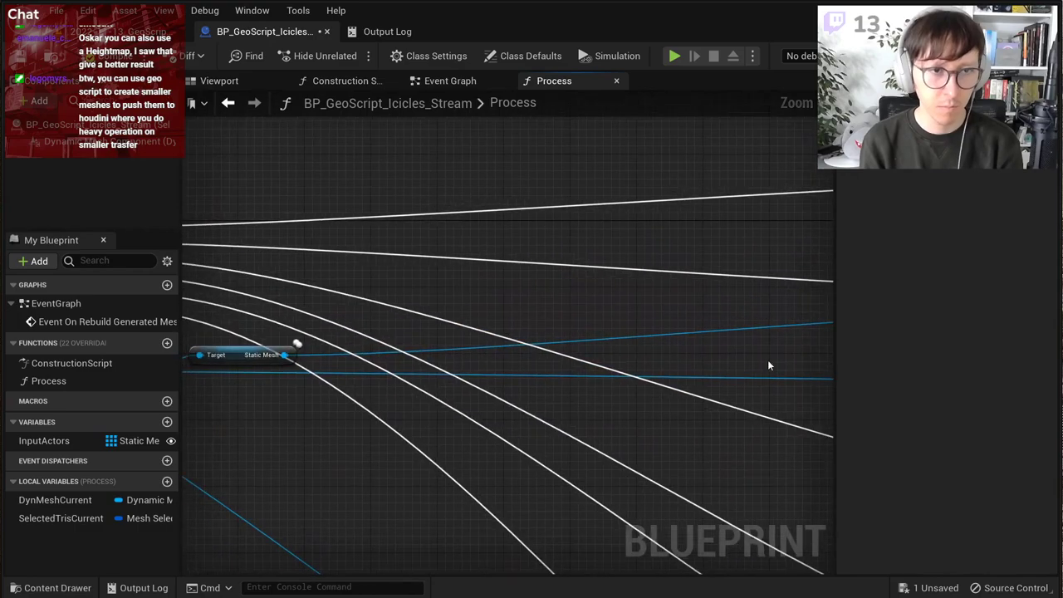
right_click_drag(384, 364, 182, 395)
scroll(593, 388, "down", 2)
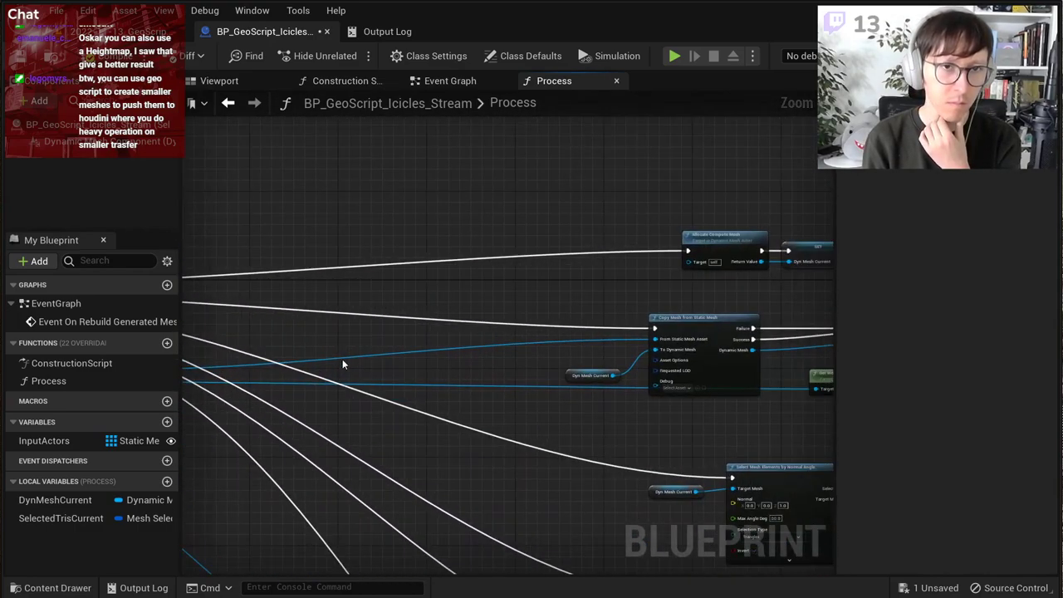
right_click_drag(395, 349, 279, 409)
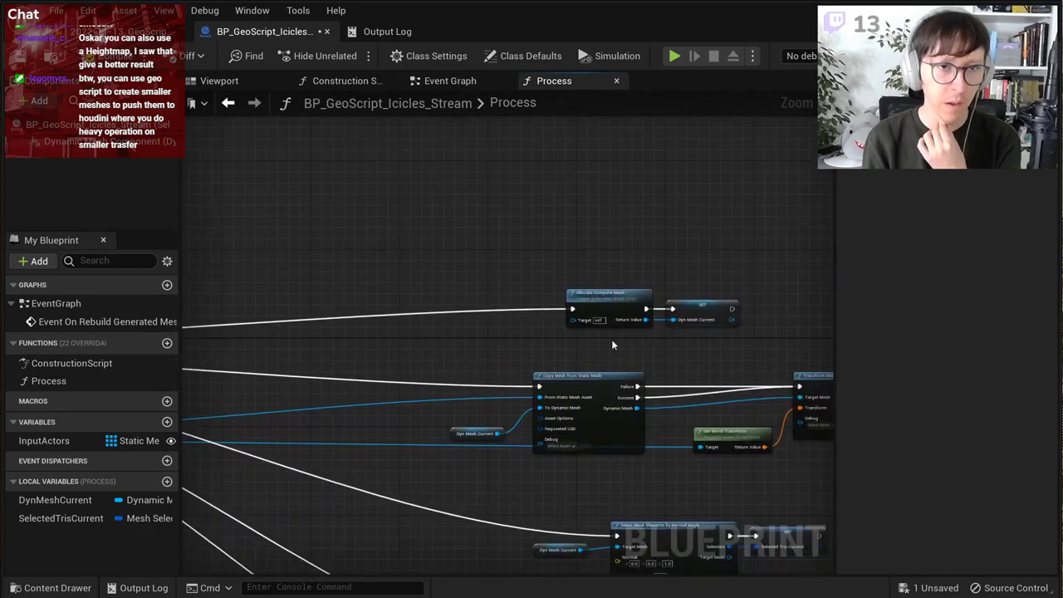
Step: Wrap Allocate Compute Mesh and its Set node in the comment "Allocate a temporary dynamic mesh to work on" and shift the group upward
left_click_drag(510, 245, 752, 325)
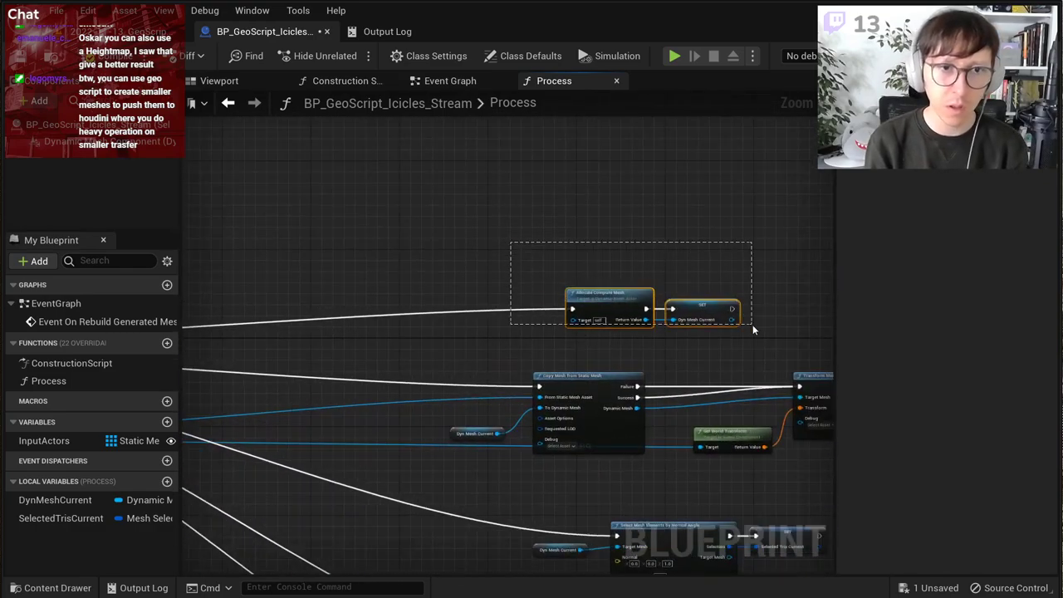
scroll(611, 281, "up", 3)
left_click_drag(600, 301, 580, 263)
right_click(581, 262)
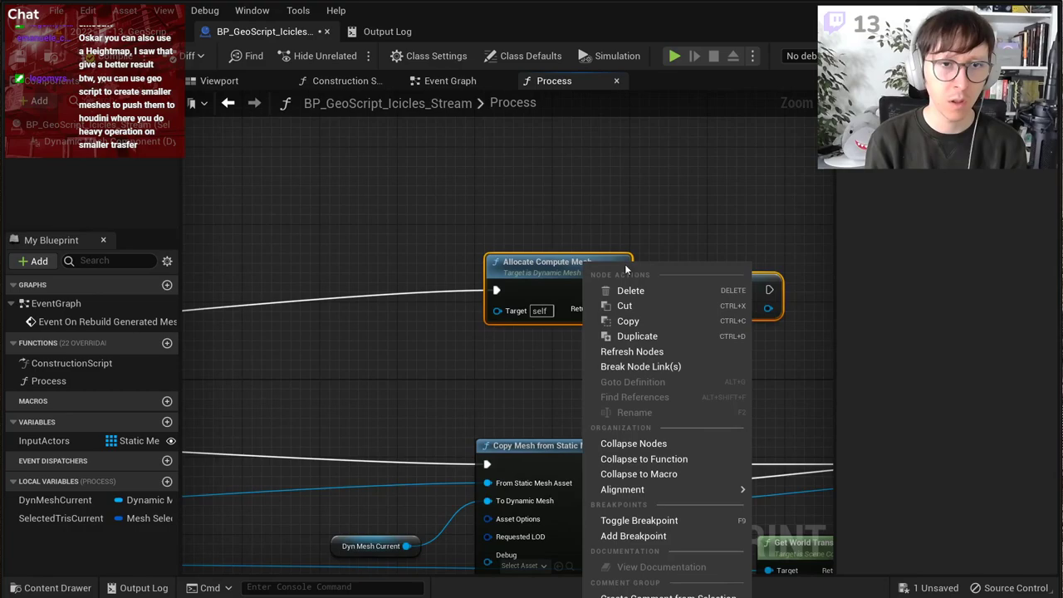
left_click(668, 595)
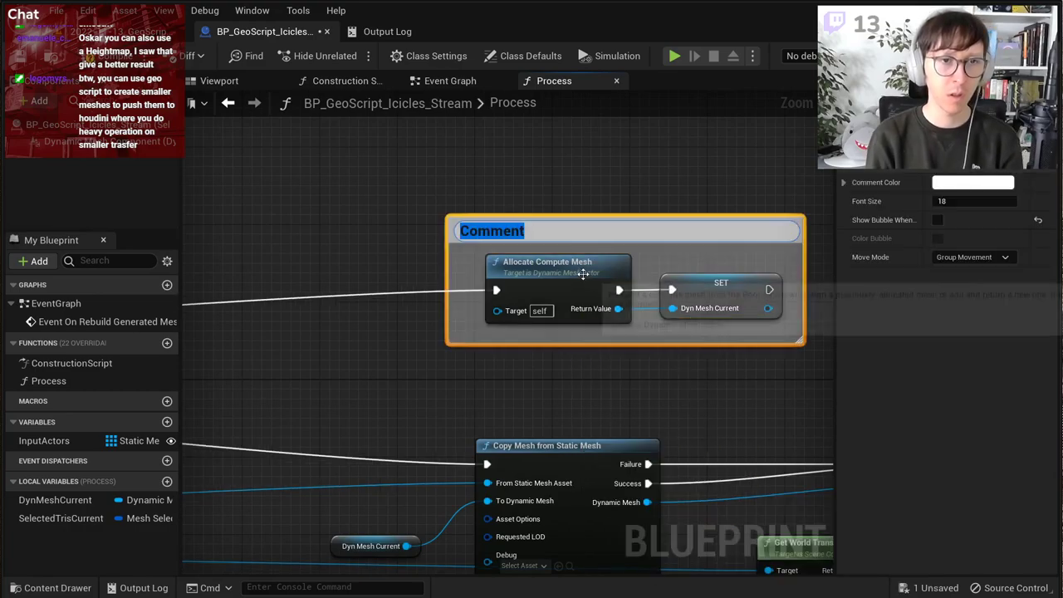
type("Al")
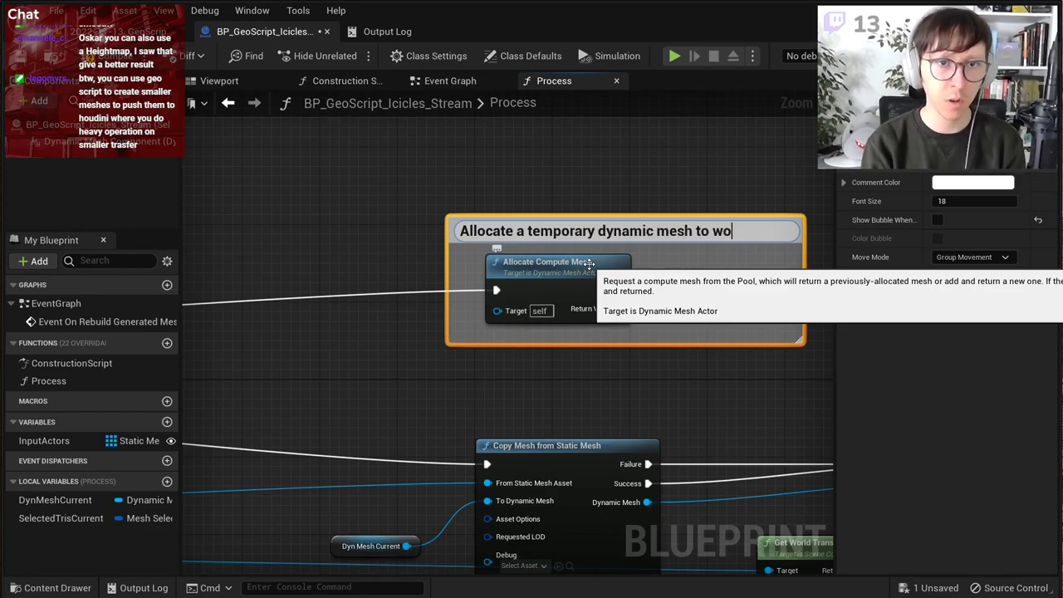
type("n")
key("Return")
left_click_drag(606, 233, 616, 147)
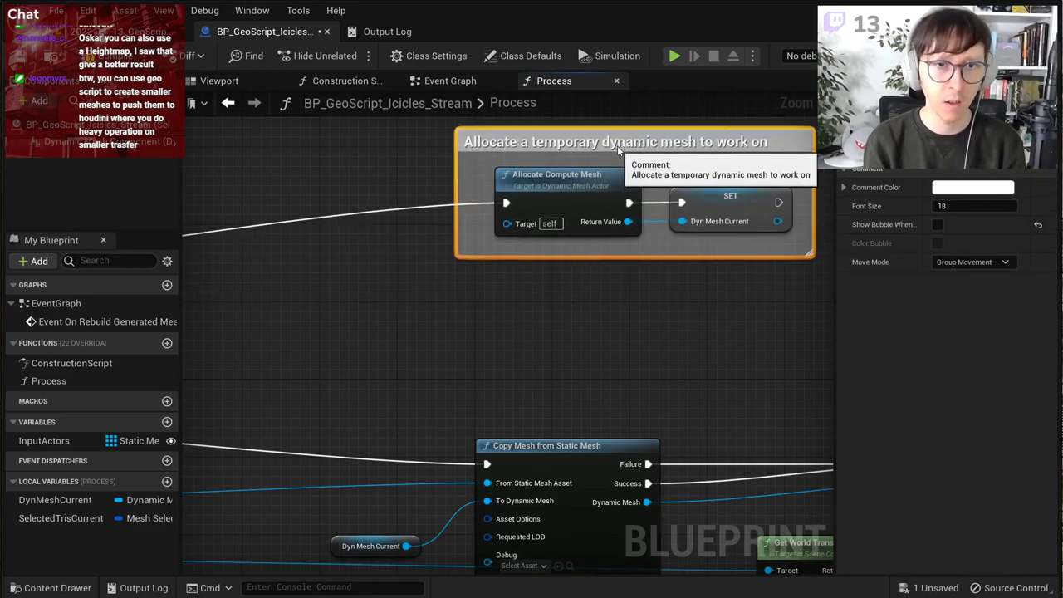
left_click(548, 349)
Step: Wrap the Copy Mesh from Static Mesh and Transform Mesh nodes in the comment "Copy the geometry from the static mesh actor, in world space"
scroll(547, 350, "down", 1)
right_click_drag(546, 353, 405, 129)
left_click_drag(258, 130, 794, 338)
right_click(747, 203)
left_click(811, 540)
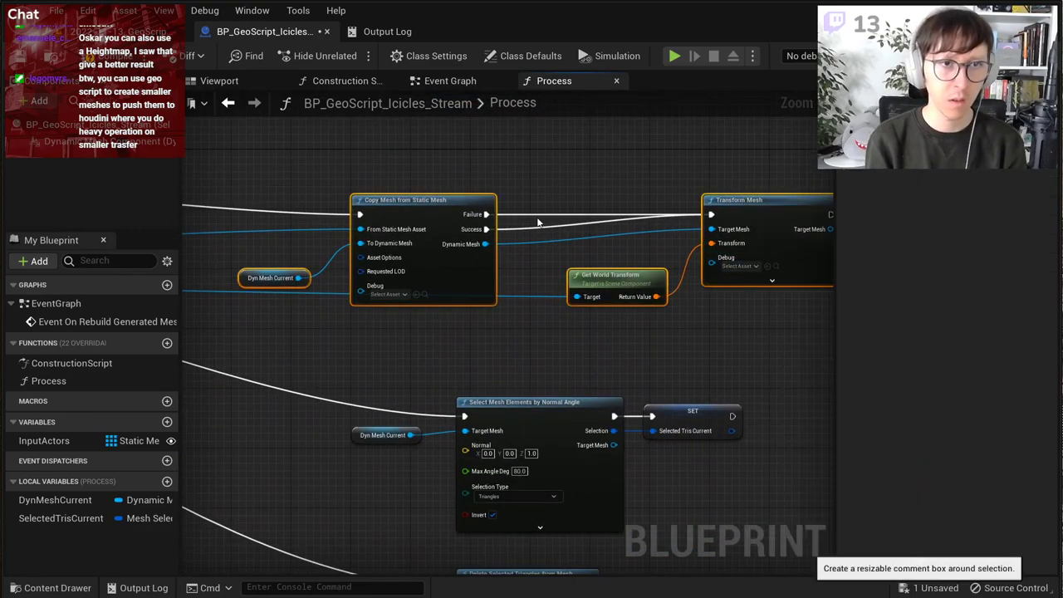
type("C")
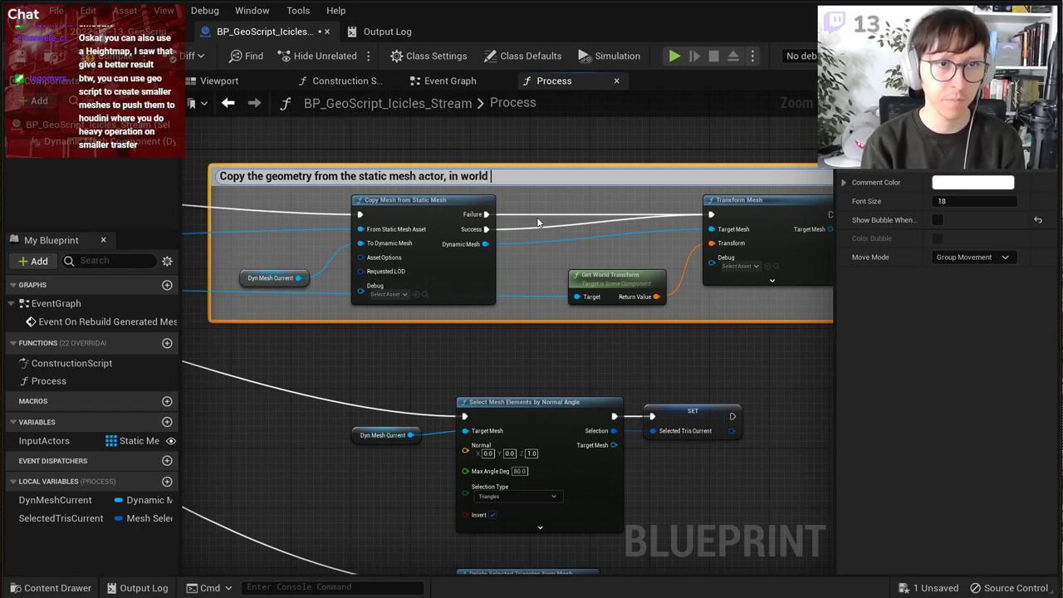
type("e")
key("Return")
left_click(511, 161)
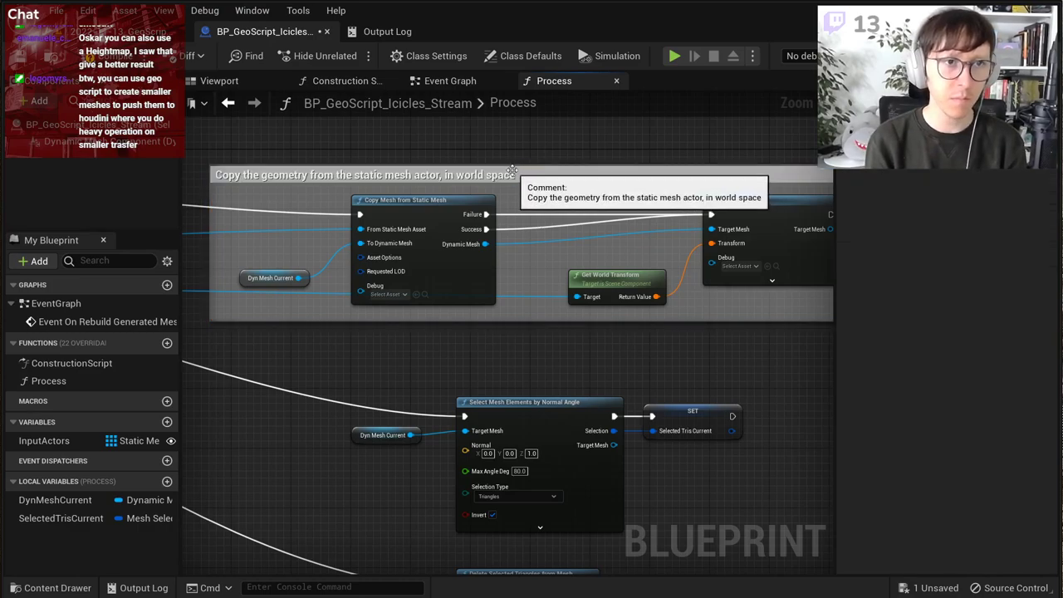
Step: Move the geometry copy comment group up, close beneath the mesh allocation comment
scroll(509, 170, "down", 2)
right_click_drag(436, 175, 502, 298)
left_click_drag(501, 297, 588, 243)
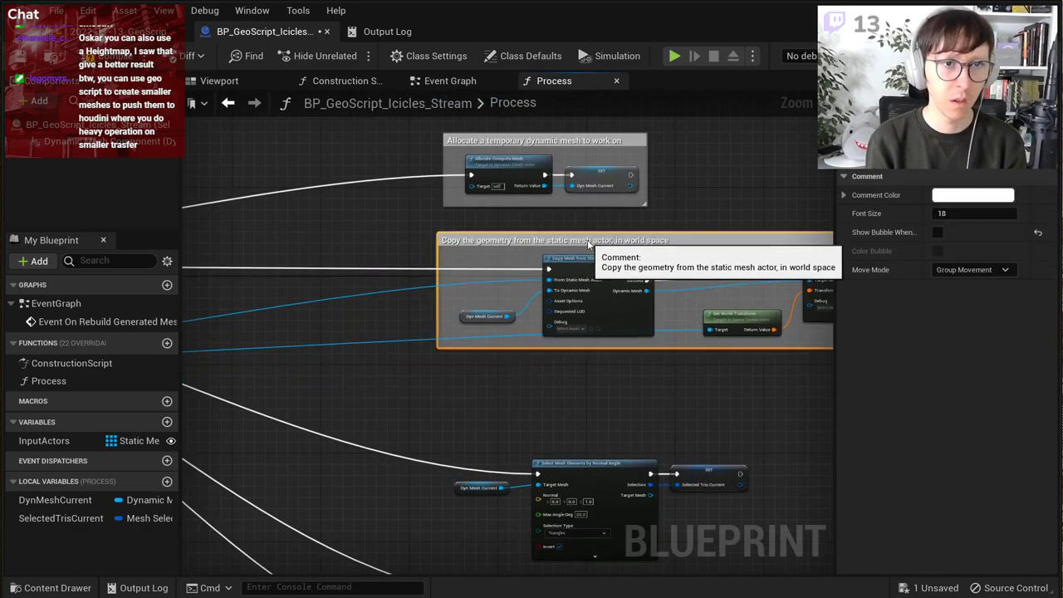
Step: Move the Select Mesh Elements by Normal Angle and Delete Selected Triangles from Mesh nodes up into a compact stack below the copy comment
right_click_drag(594, 397, 569, 213)
scroll(568, 213, "up", 2)
left_click_drag(376, 265, 706, 241)
scroll(414, 420, "down", 1)
left_click_drag(366, 420, 576, 521)
right_click_drag(573, 425, 539, 278)
left_click_drag(592, 387, 591, 389)
left_click_drag(271, 273, 526, 412)
left_click_drag(489, 347, 475, 250)
left_click(630, 297)
right_click_drag(642, 284, 653, 363)
scroll(653, 364, "down", 2)
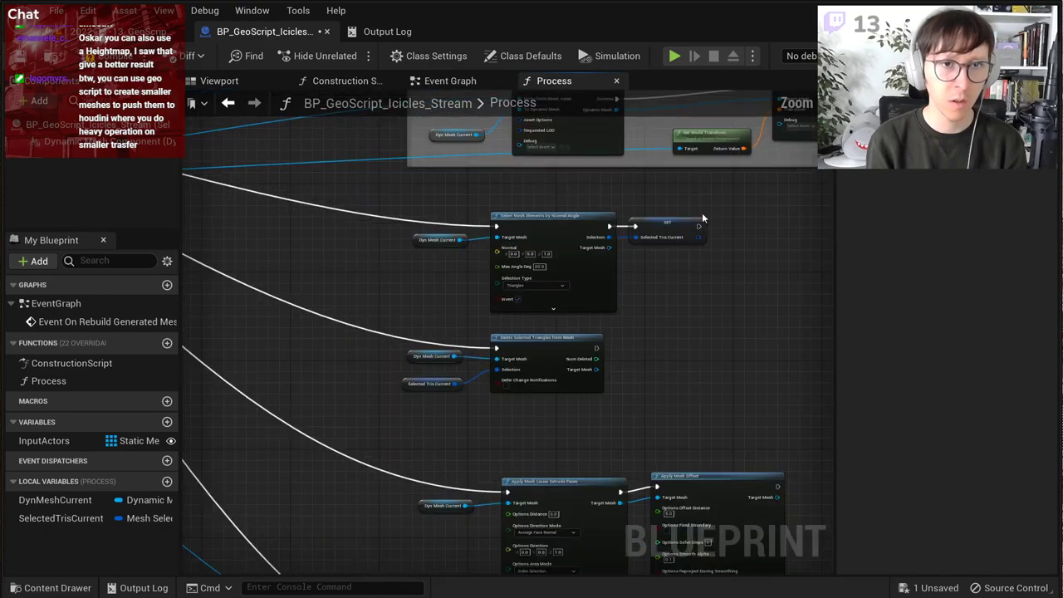
Step: Wrap the triangle selection and deletion nodes in the comment "Select the triangles that don't point upwards and delete them"
left_click_drag(713, 204, 413, 426)
scroll(543, 237, "up", 3)
right_click(554, 211)
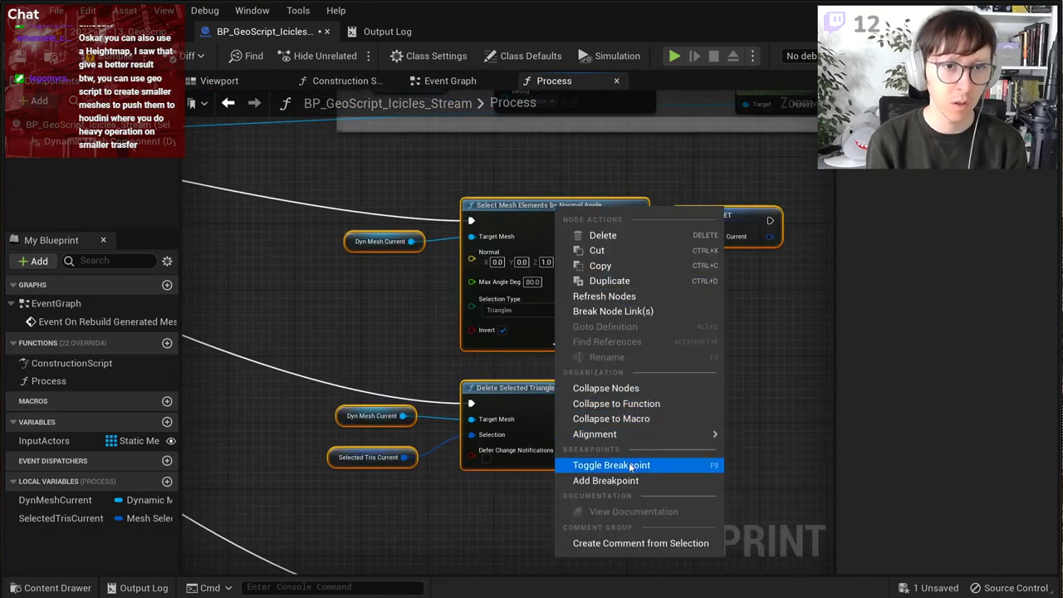
left_click(623, 543)
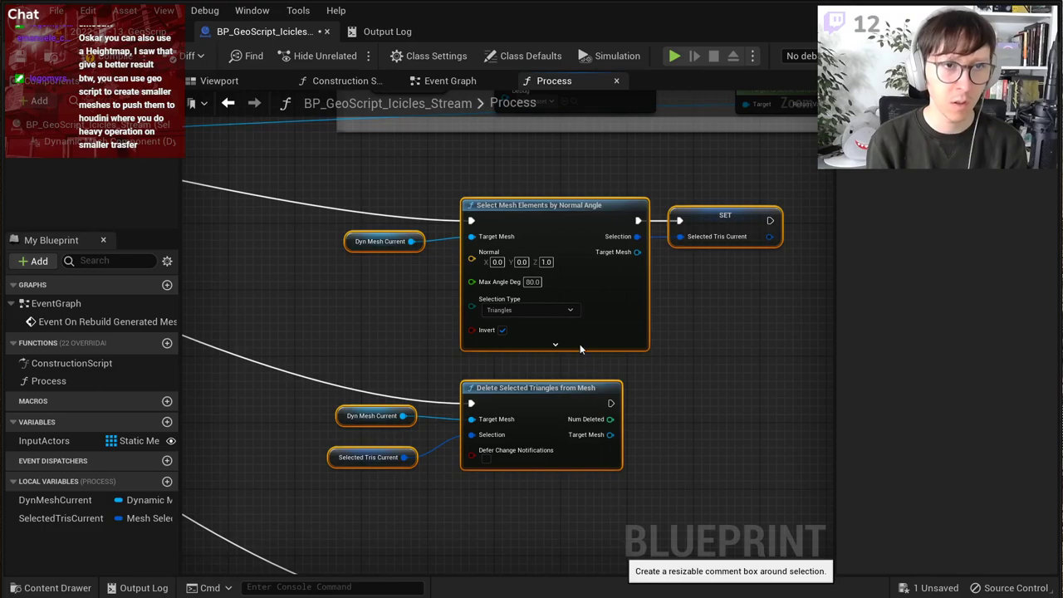
type("Select")
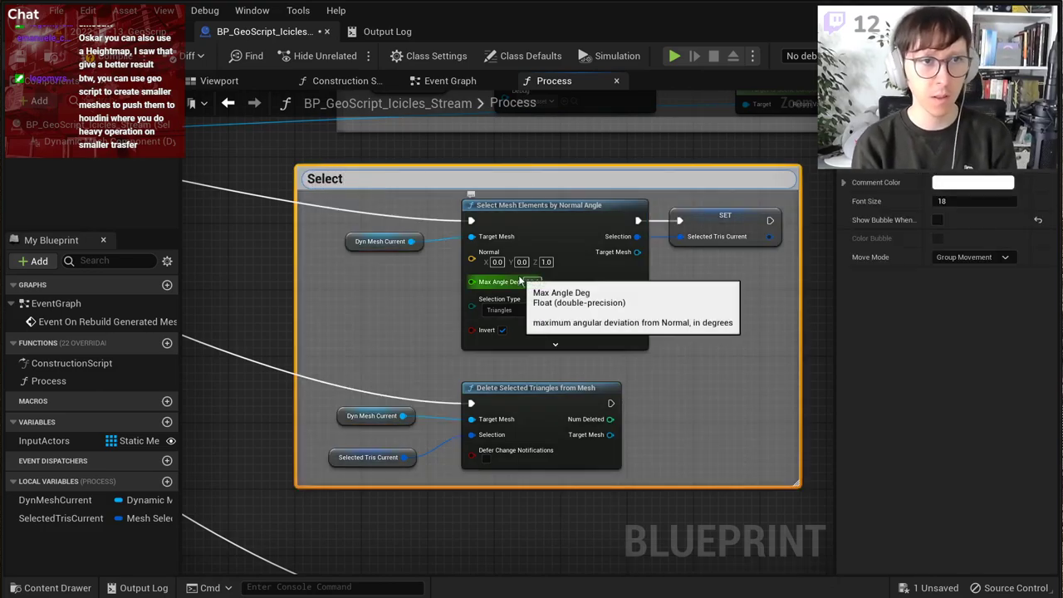
type(" the geome")
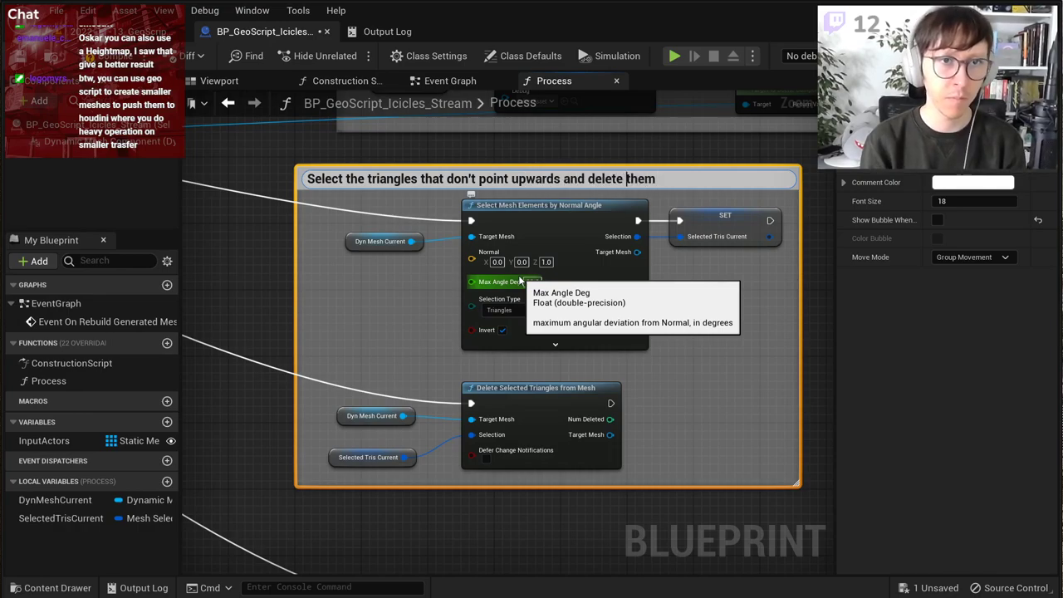
Step: Reword the comment to "Select the triangles that don't point upwards. Delete them" and shift its group slightly right and up
key("BackSpace")
key("BackSpace")
key("BackSpace")
key("BackSpace")
key("BackSpace")
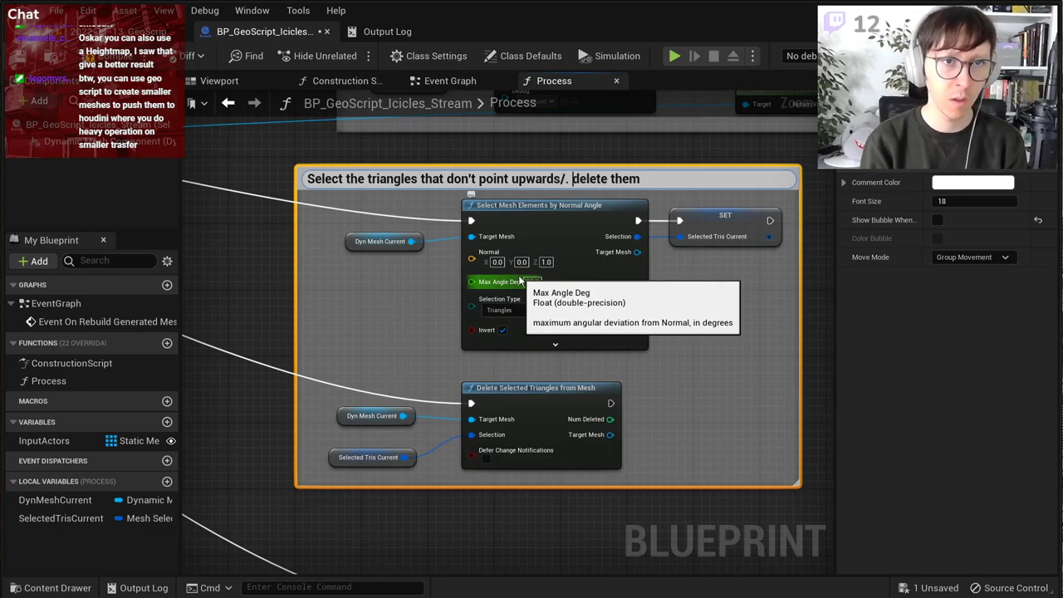
type(". D")
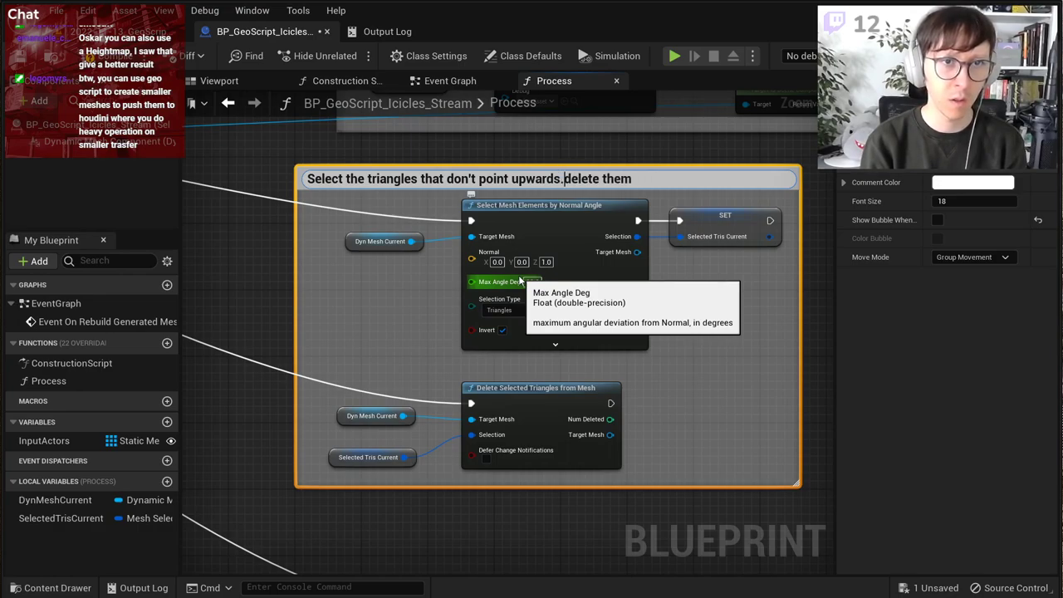
key("Delete")
key("Return")
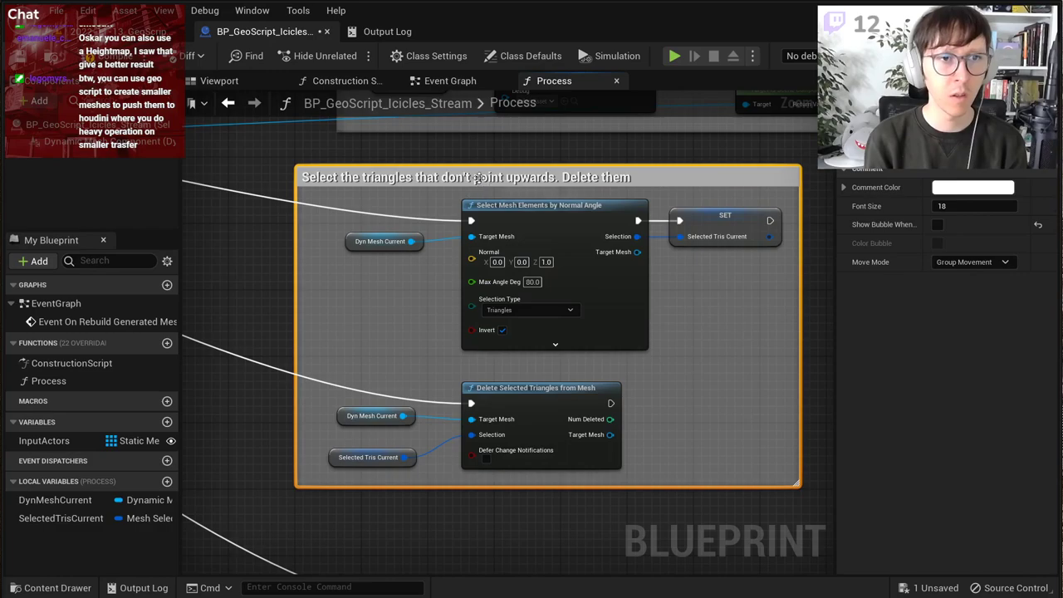
left_click_drag(477, 177, 517, 169)
left_click(312, 214)
Step: Move the Apply Mesh Linear Extrude Faces and Apply Mesh Offset nodes up beneath the triangle deletion comment and line them up
scroll(396, 220, "down", 2)
right_click_drag(501, 296, 532, 138)
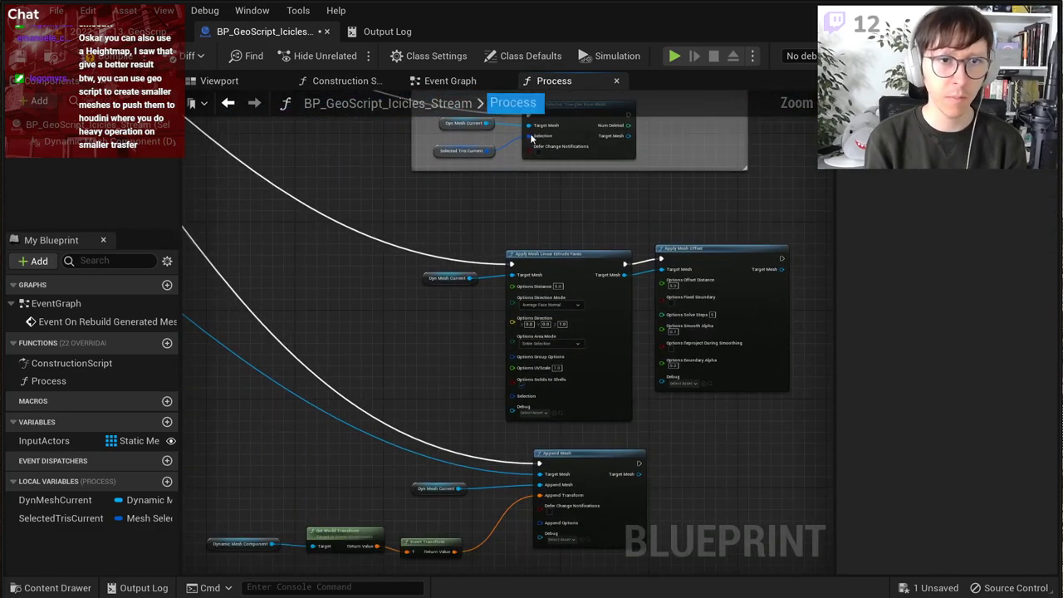
left_click_drag(445, 221, 724, 337)
left_click_drag(706, 250, 657, 206)
left_click(674, 365)
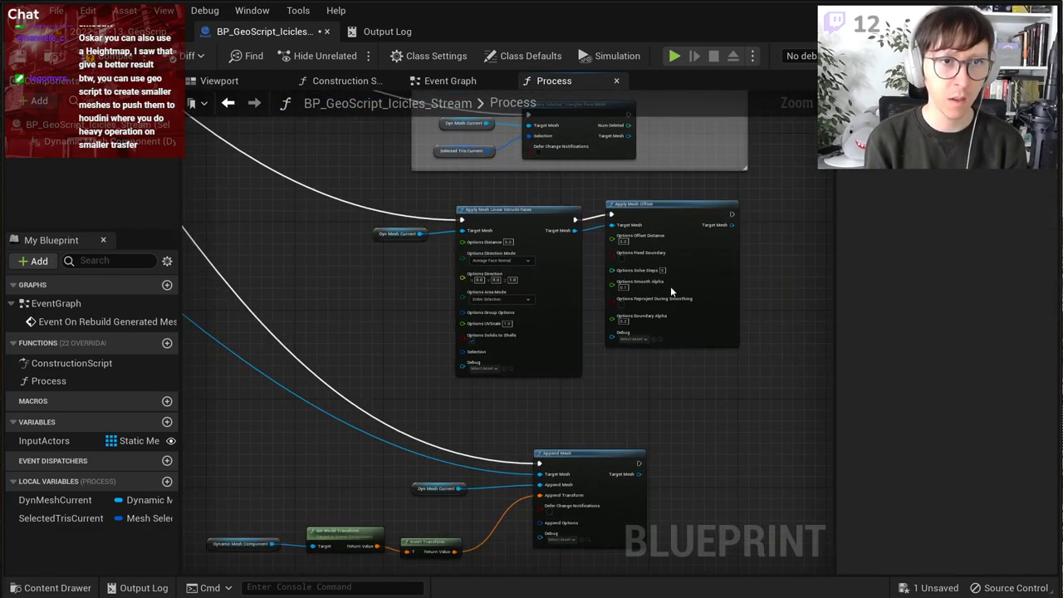
Step: Wrap the extrude and offset nodes in the comment "Extrude the remaining geometry upwards. Inflate it slightly by normal" and shift the group right
left_click_drag(764, 378, 367, 190)
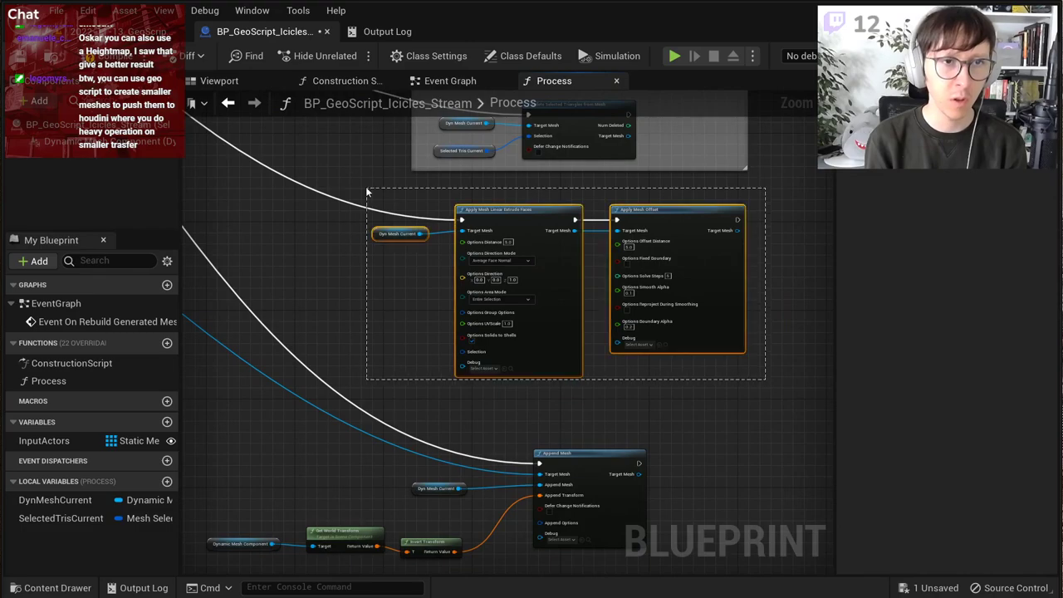
right_click(516, 217)
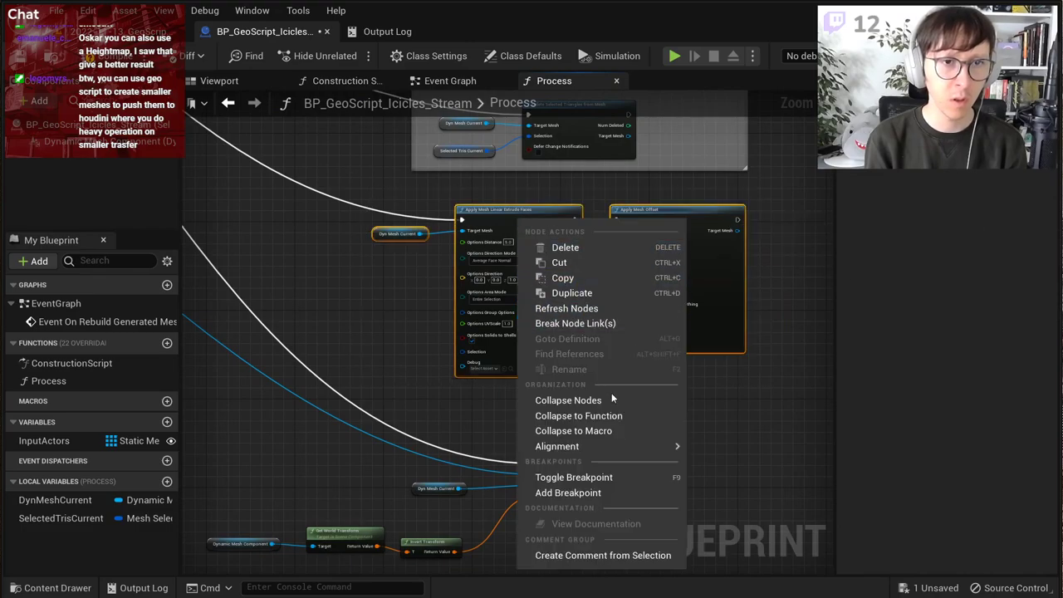
left_click(610, 556)
scroll(394, 134, "up", 3)
type("E")
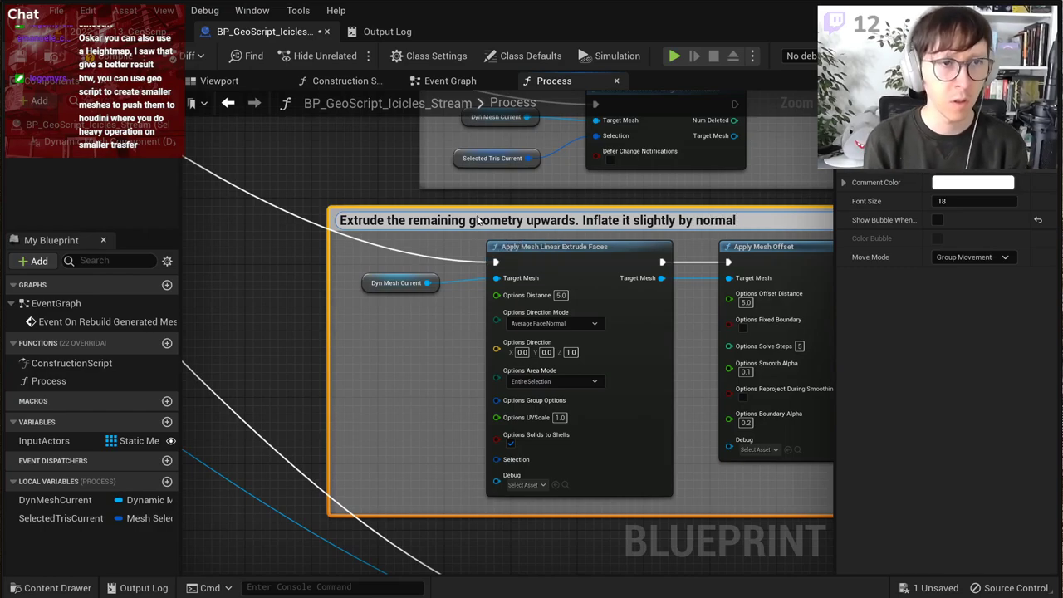
left_click(442, 196)
left_click_drag(397, 215, 480, 215)
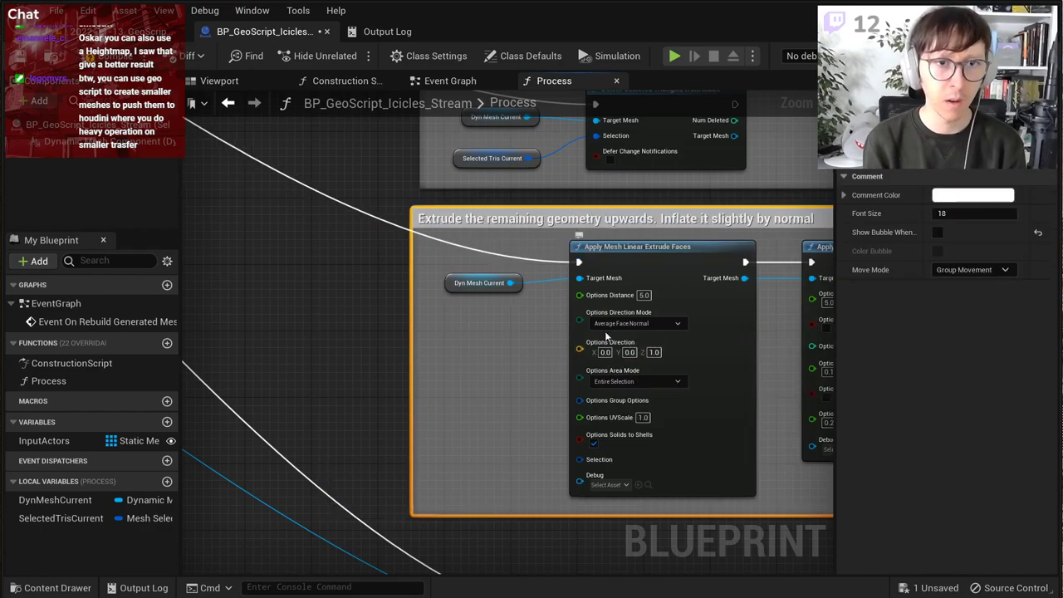
Step: Promote the Options Distance input of Apply Mesh Linear Extrude Faces to a variable and place its node below Dyn Mesh Current
scroll(606, 335, "up", 2)
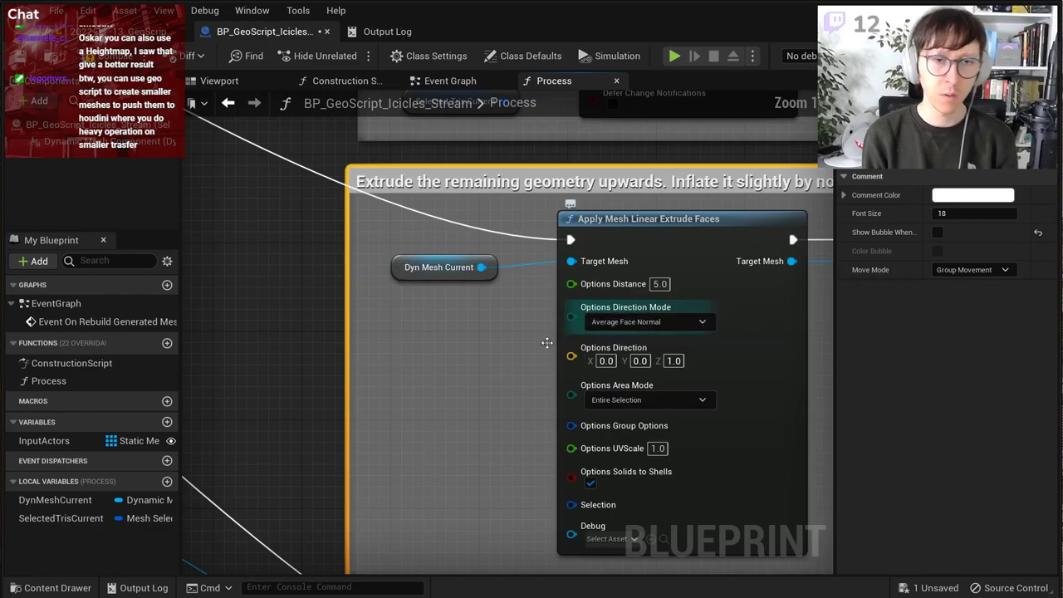
right_click(571, 284)
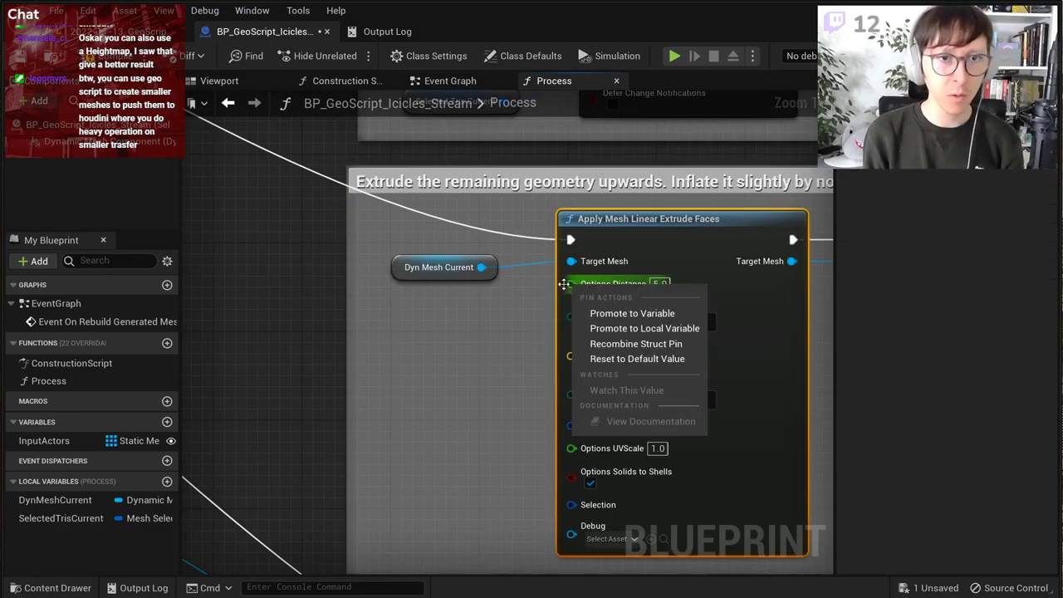
left_click(614, 313)
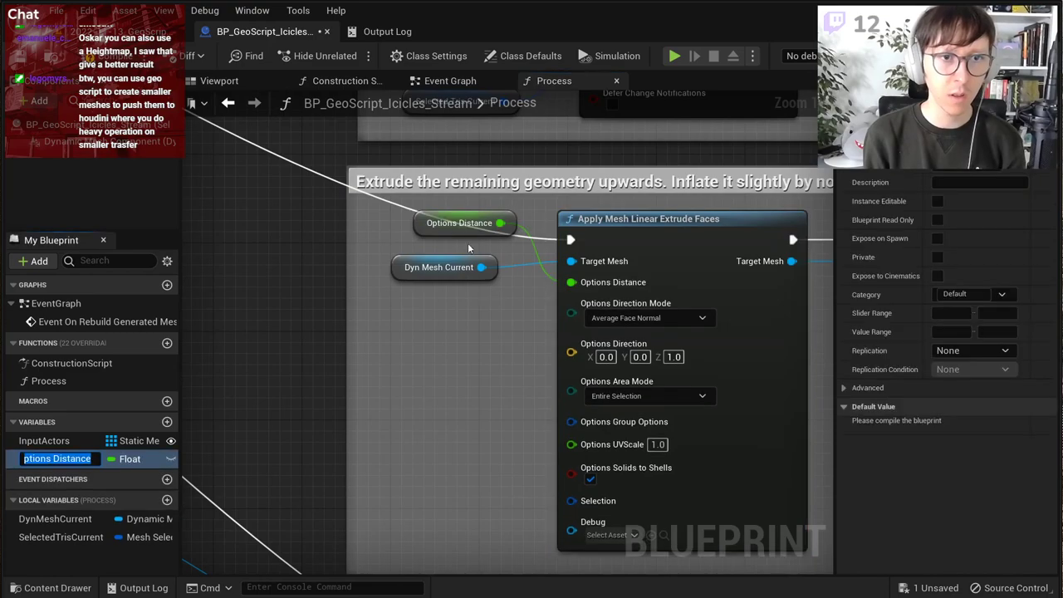
left_click_drag(461, 224, 428, 357)
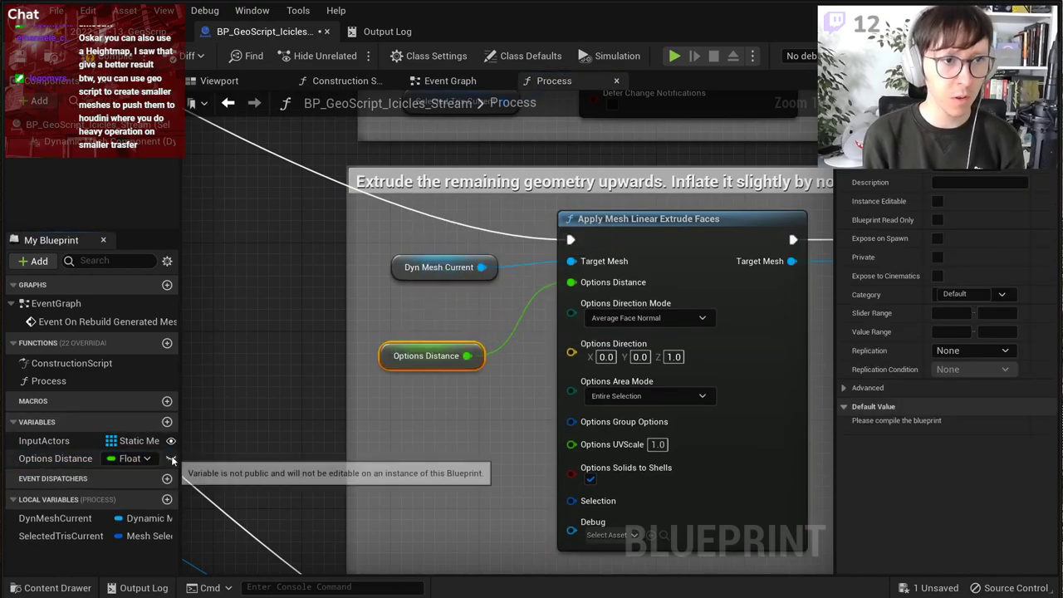
Step: Make the promoted distance variable instance editable, rename it SnowThicknessCm and save the blueprint
left_click(171, 459)
left_click(113, 57)
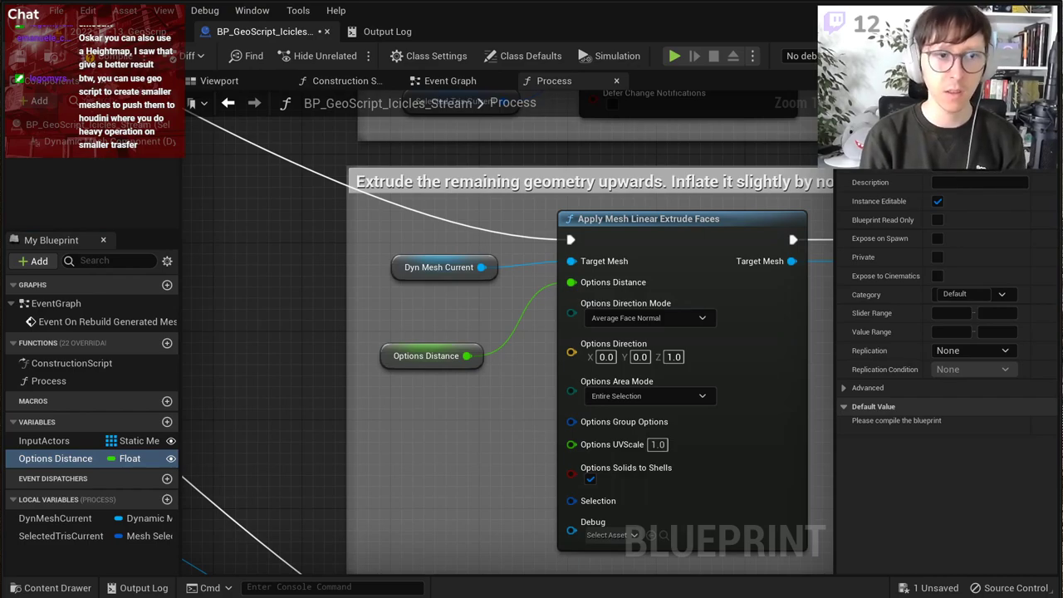
key("Return")
key("ctrl+s")
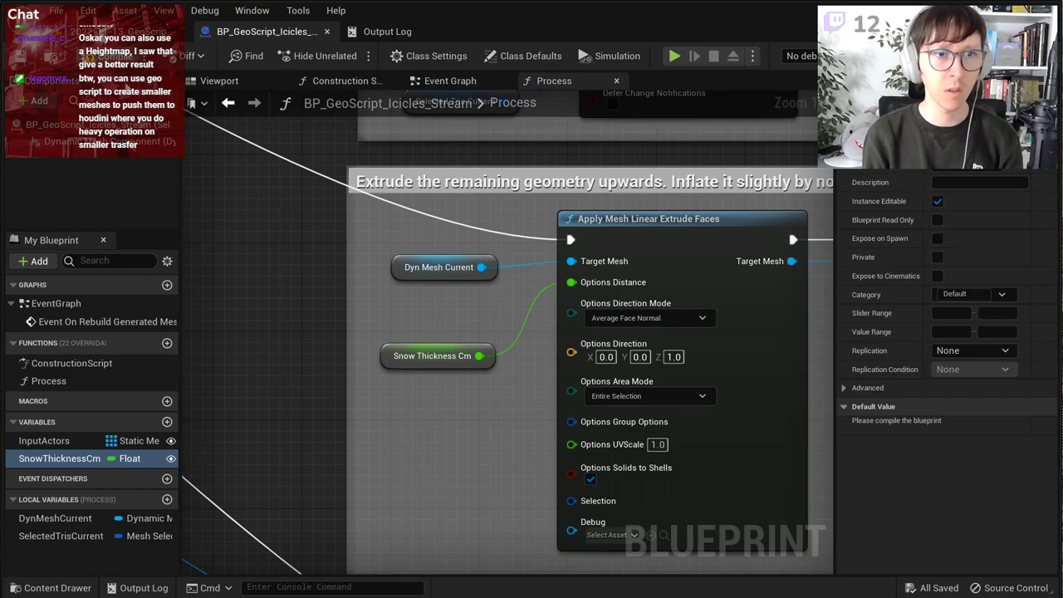
Step: Widen the extrude comment box and move the Apply Mesh Offset node right to make room for another input
right_click_drag(620, 261, 207, 270)
scroll(645, 218, "down", 2)
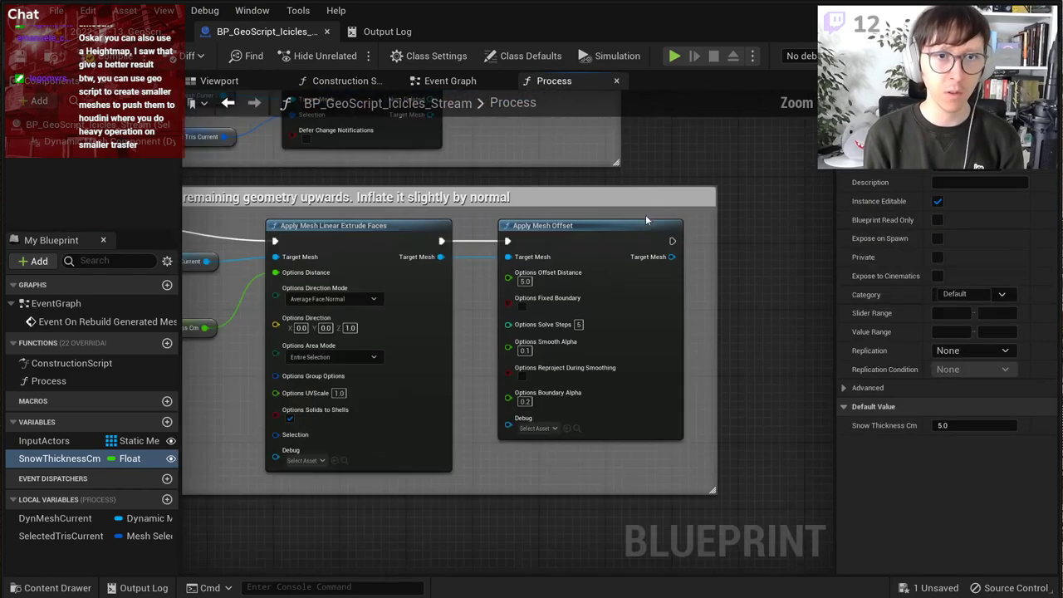
left_click_drag(714, 234, 810, 233)
left_click_drag(653, 224, 771, 226)
Step: Connect SnowThicknessCm to the Options Offset Distance of Apply Mesh Offset and place its node neatly beside it
left_click_drag(62, 459, 501, 275)
left_click(552, 301)
left_click_drag(570, 277, 624, 272)
left_click(544, 356)
Step: Move the Dynamic Mesh Component, Get World Transform and Invert Transform nodes closer to the Append Mesh node
right_click_drag(527, 355, 667, 307)
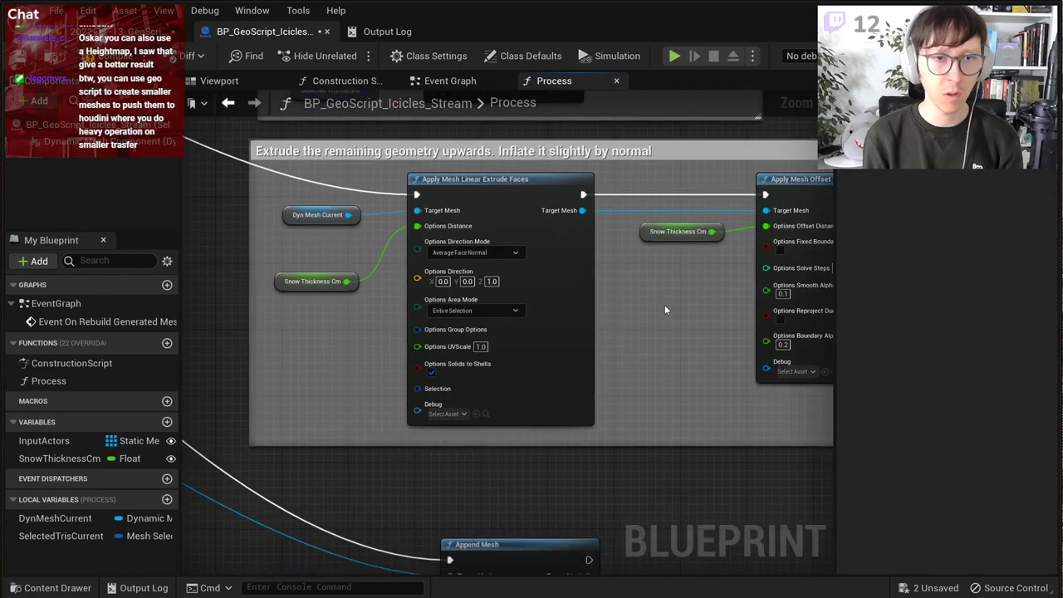
scroll(666, 306, "down", 2)
right_click_drag(583, 355, 701, 140)
left_click_drag(738, 378, 358, 244)
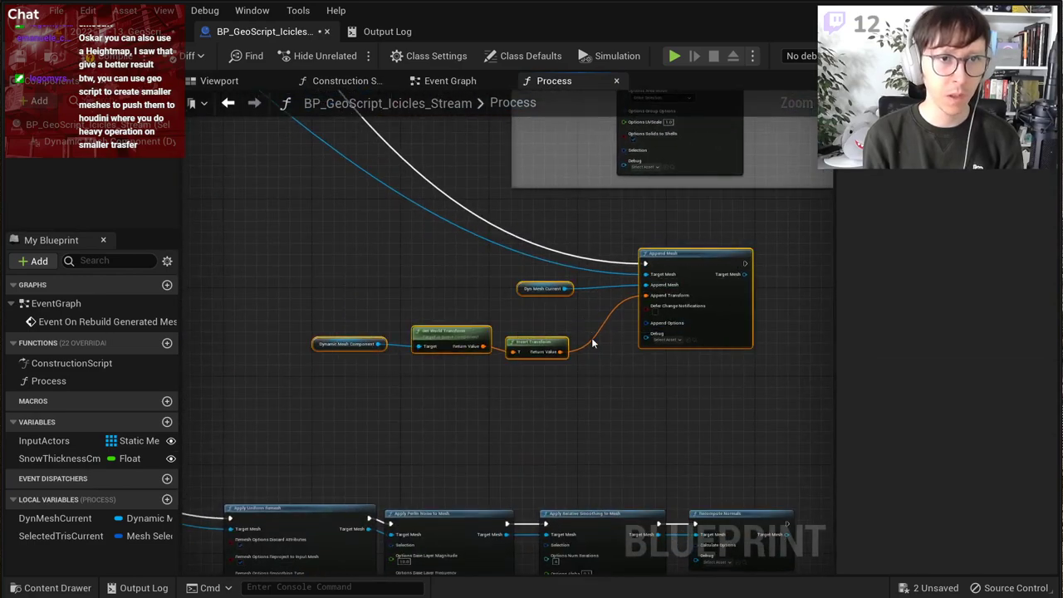
left_click_drag(584, 385, 323, 318)
left_click_drag(516, 337, 546, 324)
left_click(543, 370)
Step: Move the whole Append Mesh node group right so it sits under the extrude comment
left_click_drag(720, 397, 287, 210)
right_click_drag(628, 259, 449, 307)
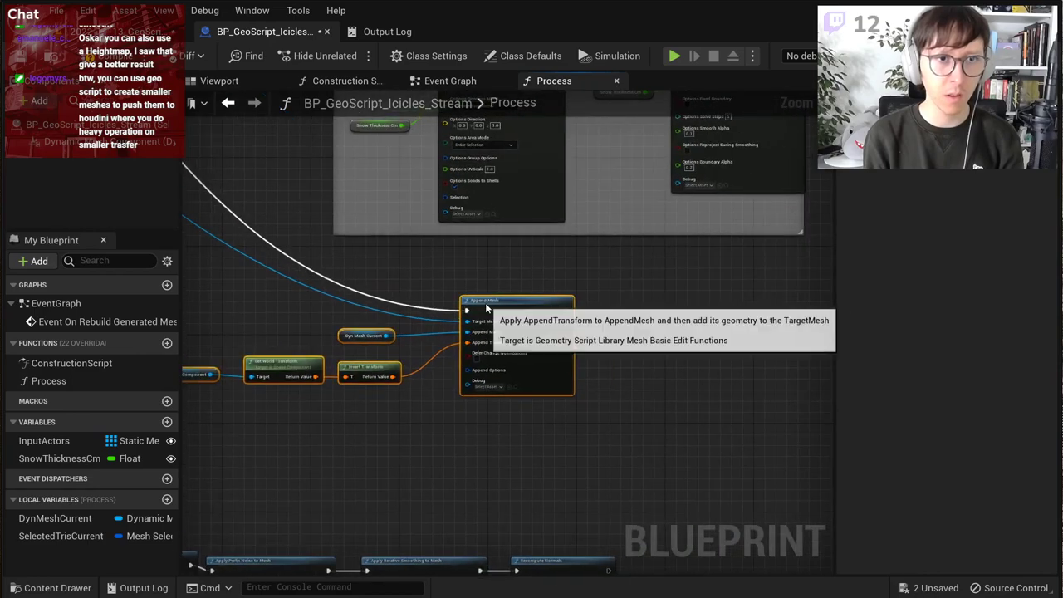
left_click_drag(486, 308, 637, 323)
left_click(581, 329)
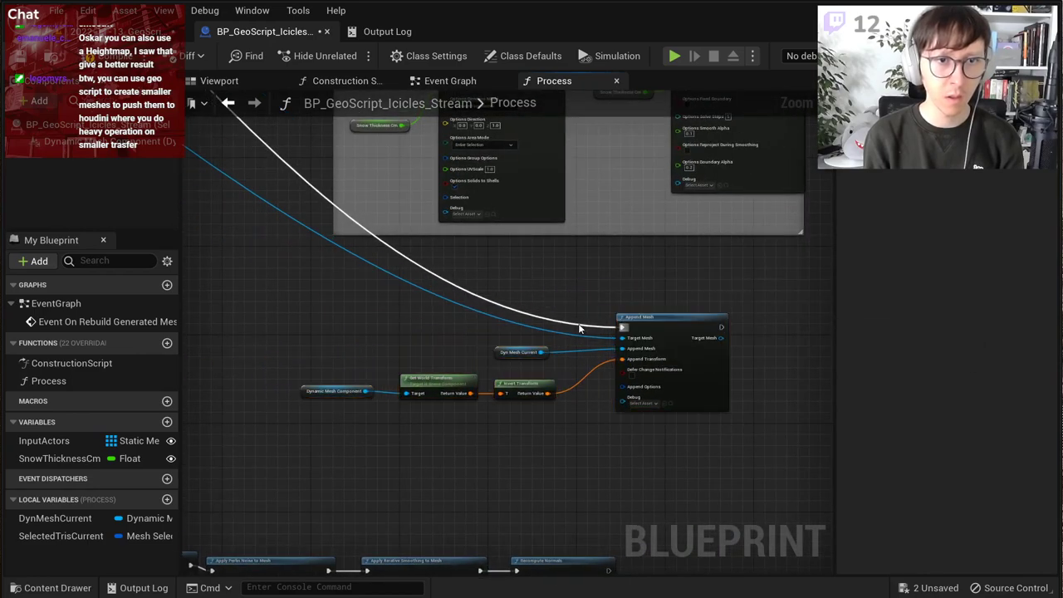
Step: Add reroute points to the execution and Target Mesh wires of Append Mesh and stack them left of the group
double_click(356, 324)
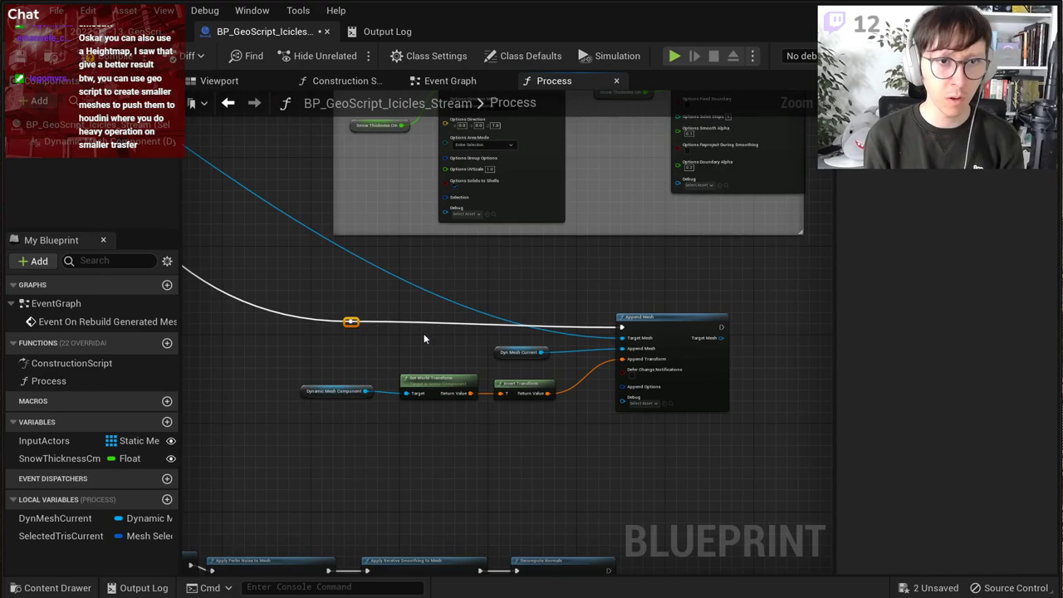
left_click(593, 337)
double_click(593, 337)
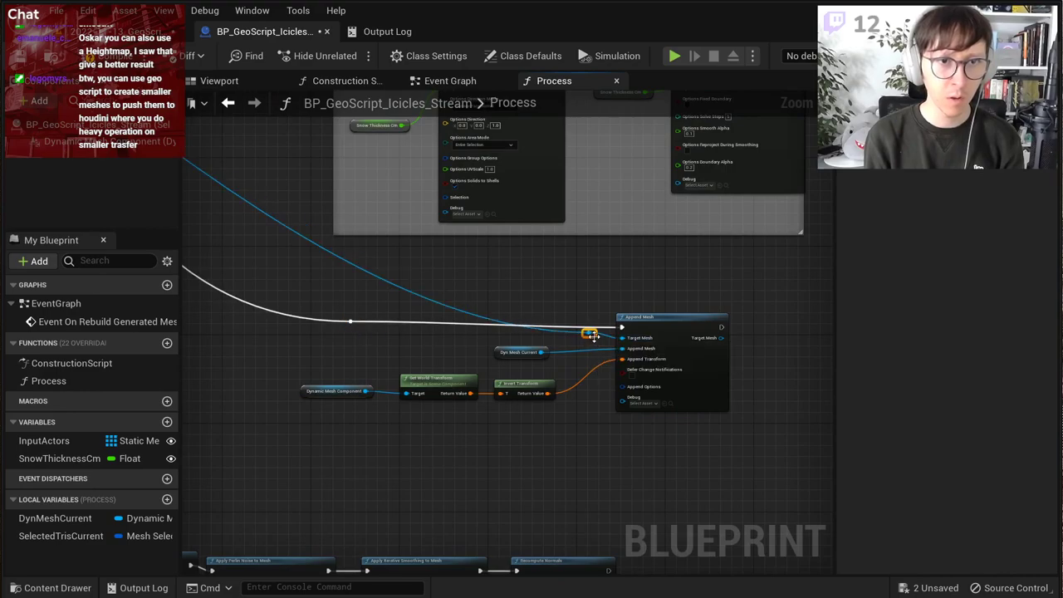
left_click_drag(592, 336, 354, 347)
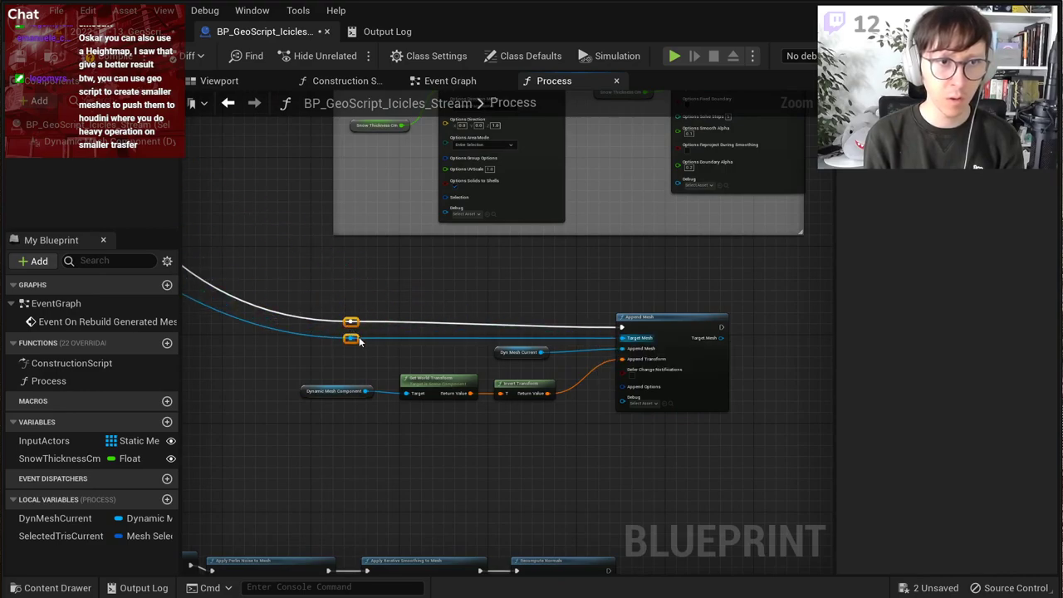
left_click_drag(356, 344, 312, 342)
Step: Wrap the Append Mesh group and its reroutes in the comment "Append the result to the main dynamic mesh" and move it up
left_click_drag(238, 427, 790, 228)
left_click_drag(655, 317, 705, 318)
right_click(704, 318)
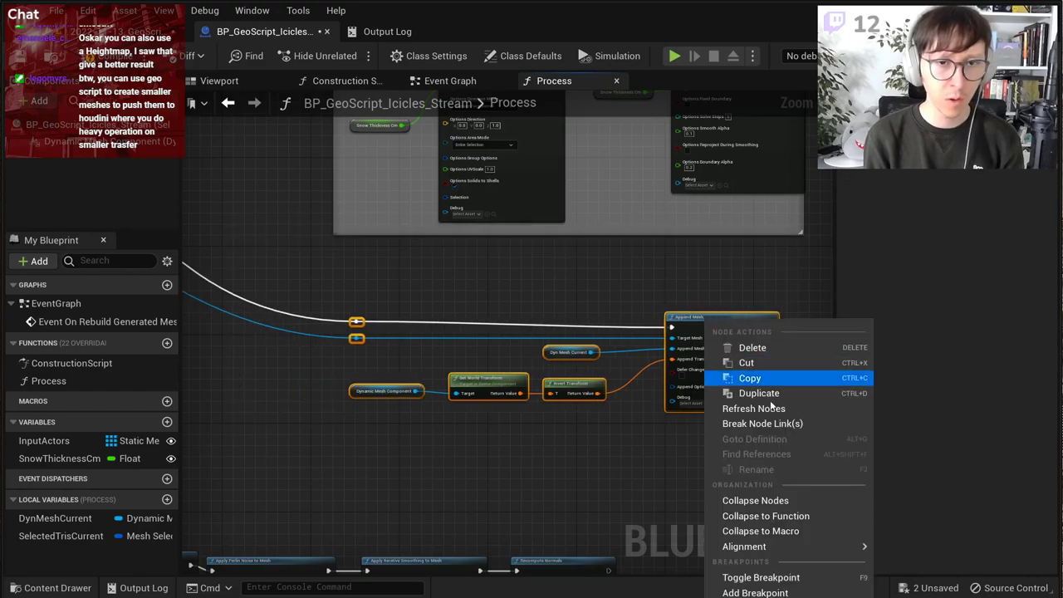
left_click(663, 487)
key("c")
scroll(423, 291, "up", 2)
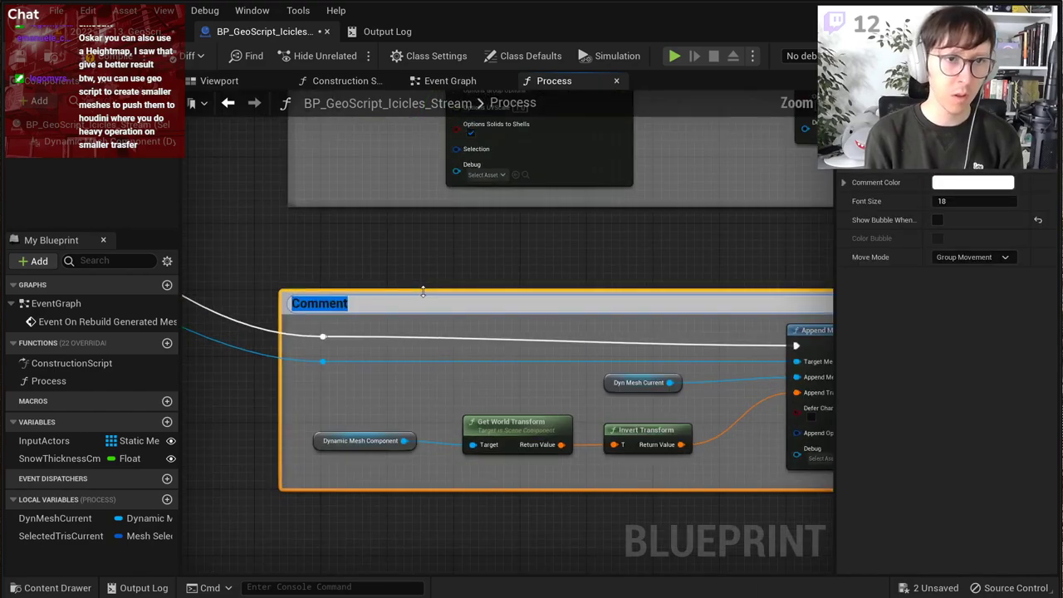
type("Ao")
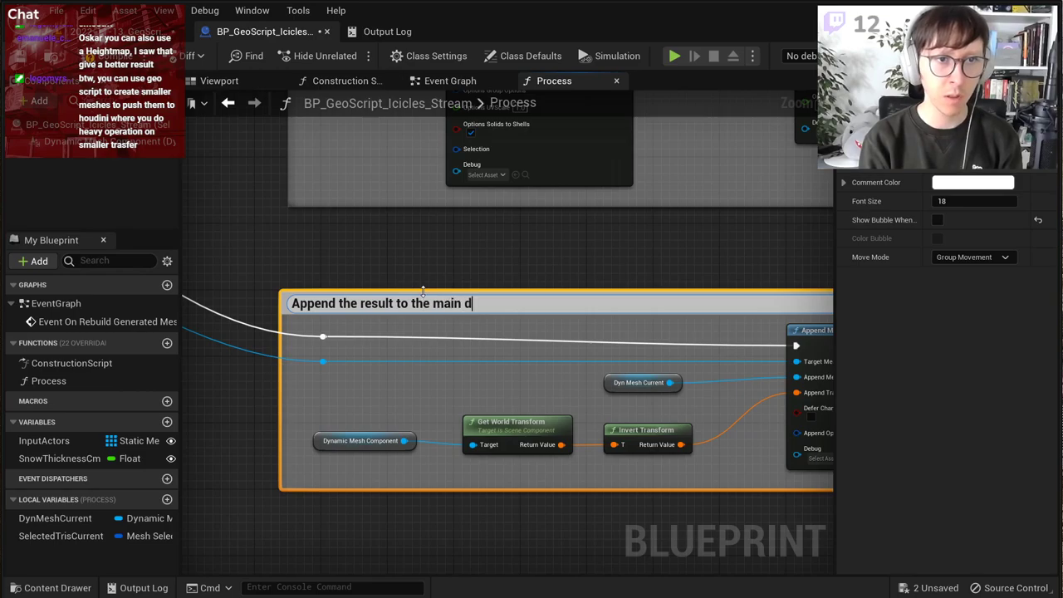
left_click(452, 272)
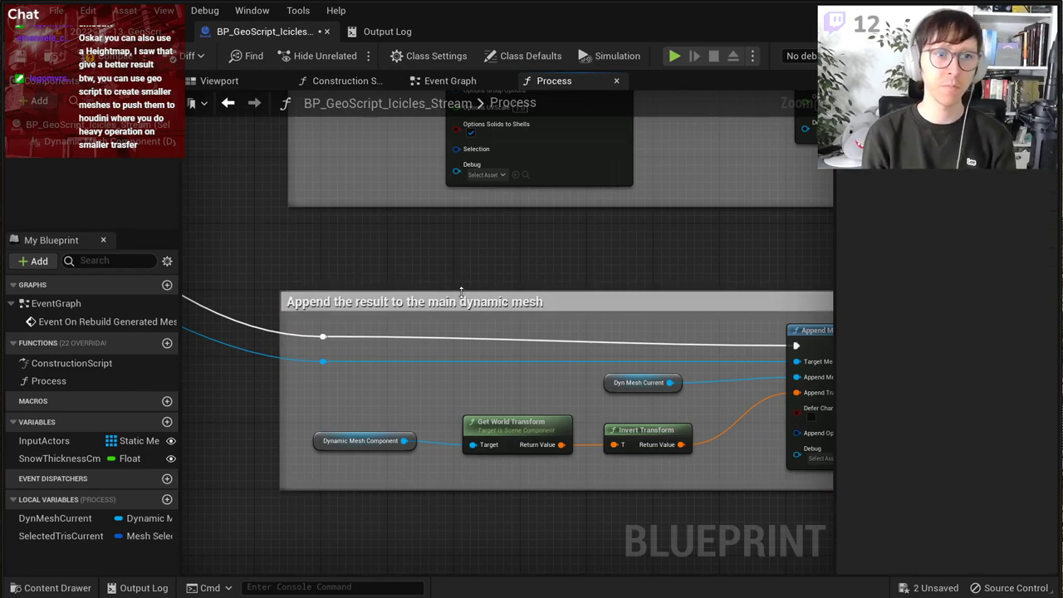
left_click_drag(473, 302, 480, 260)
left_click(481, 464)
Step: Move the chain of Uniform Remesh, Perlin Noise, Iterative Smoothing and Recompute Normals nodes up and to the left
scroll(482, 465, "down", 3)
right_click_drag(483, 463, 525, 196)
scroll(455, 249, "down", 3)
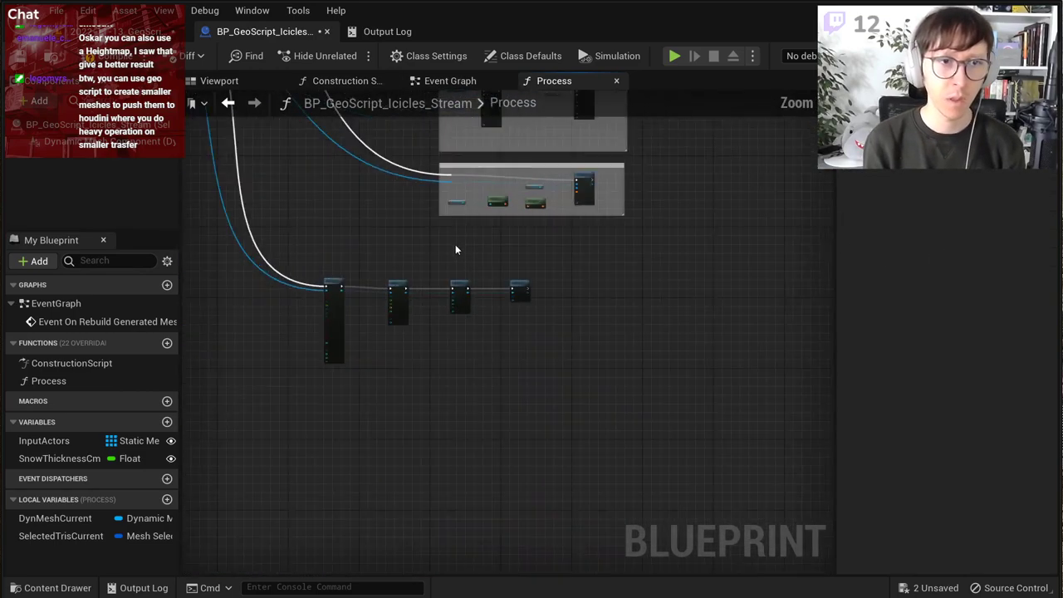
left_click_drag(318, 261, 511, 300)
right_click_drag(511, 301, 775, 480)
left_click_drag(600, 466, 521, 433)
Step: Wrap the remesh, noise, smoothing and normals nodes in the comment "Apply post processes to the final result"
scroll(521, 431, "up", 5)
right_click(513, 440)
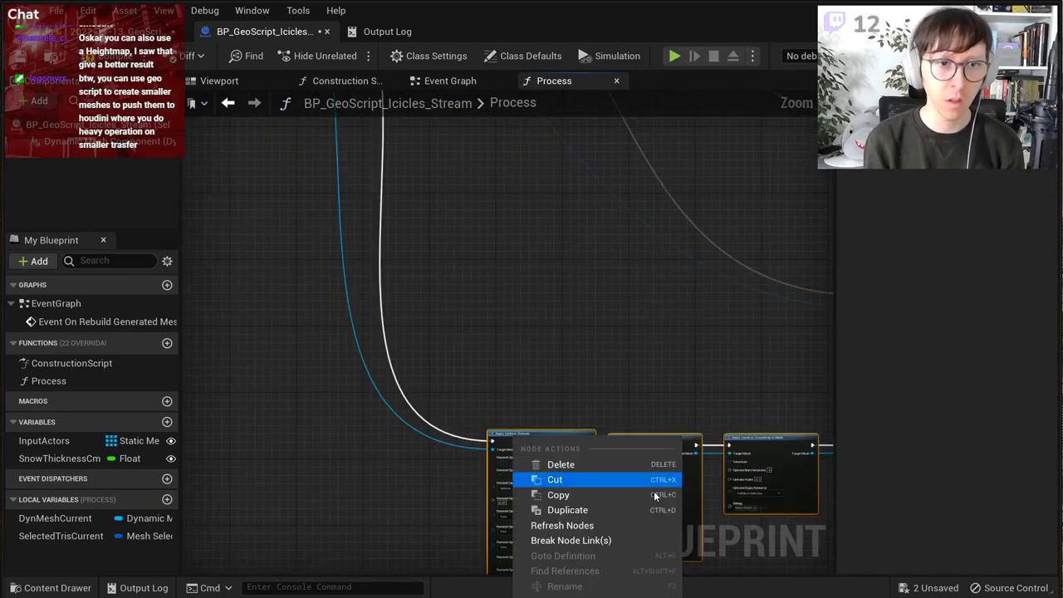
right_click_drag(555, 398, 420, 304)
scroll(535, 323, "up", 2)
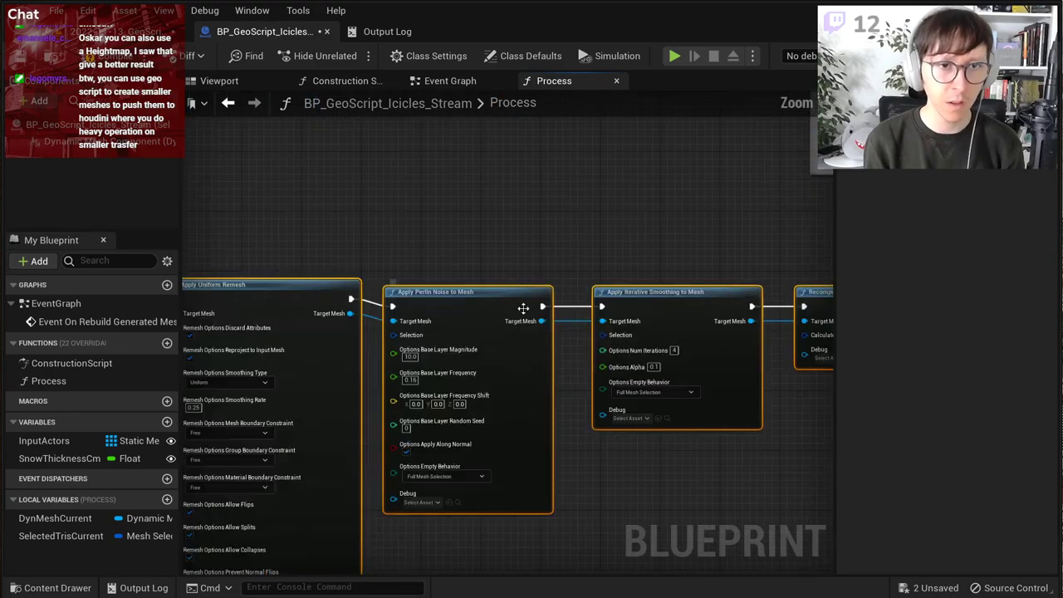
right_click(479, 300)
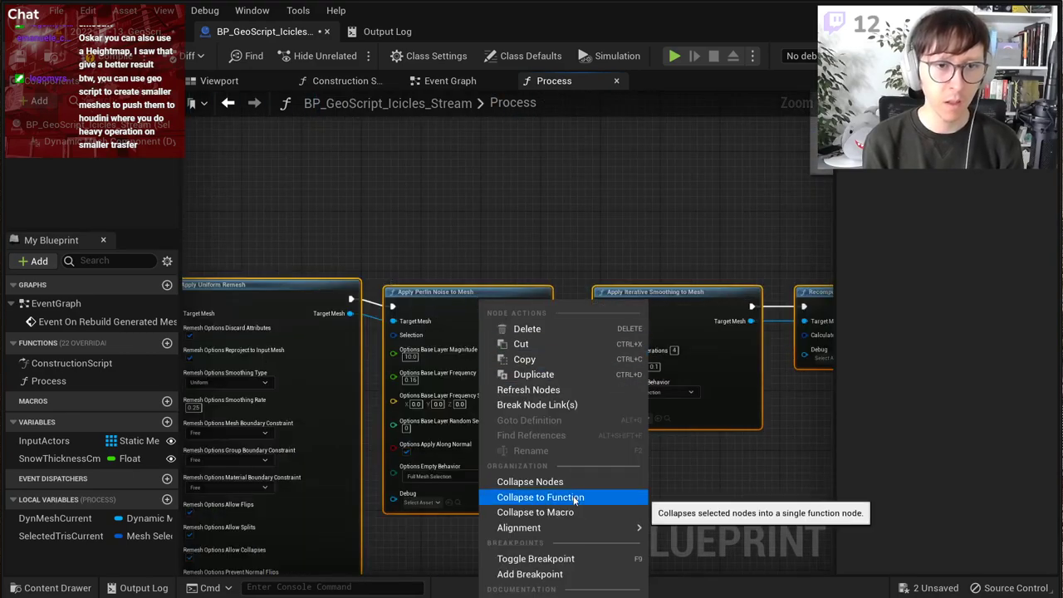
key("Escape")
key("c")
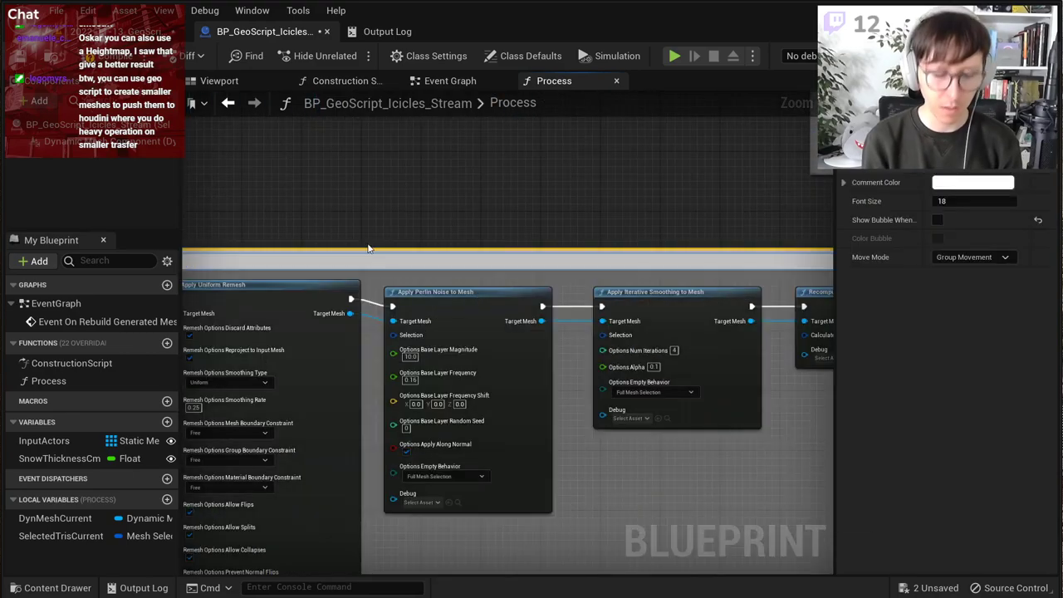
right_click_drag(405, 228, 645, 244)
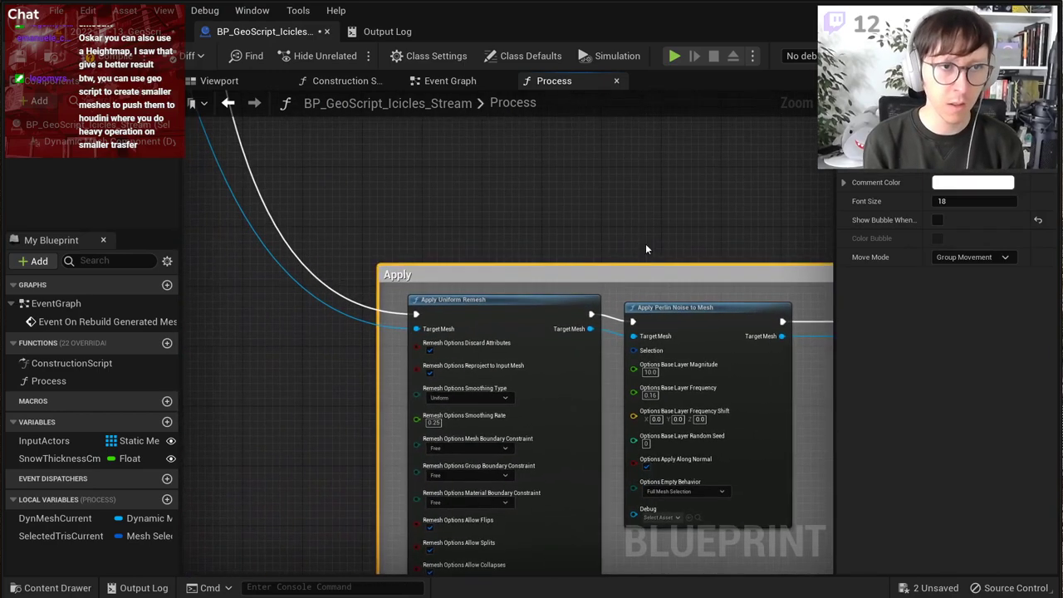
double_click(444, 274)
left_click(443, 274)
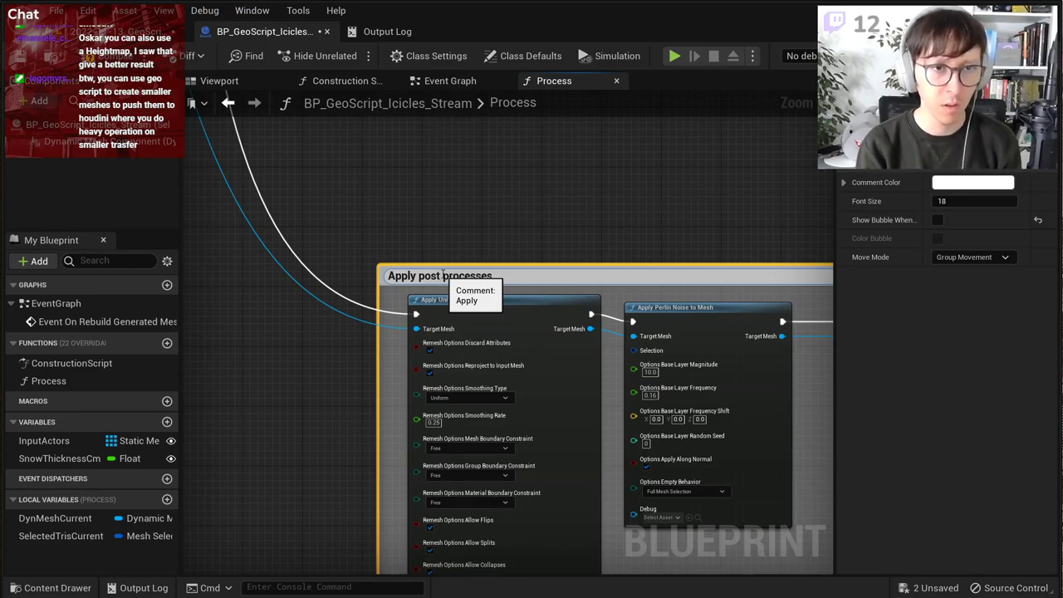
type("fi")
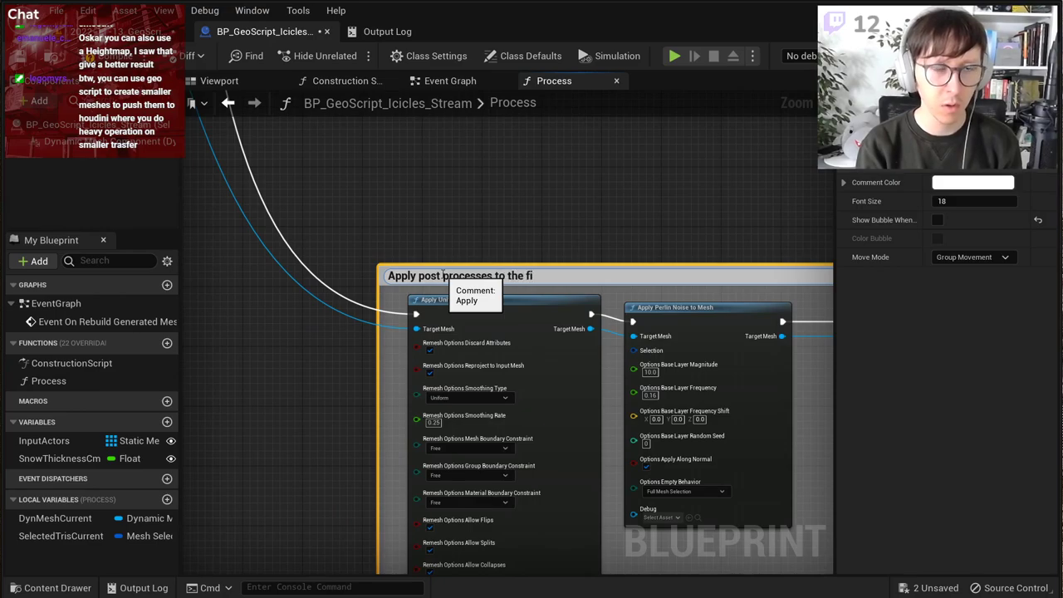
type("nal result")
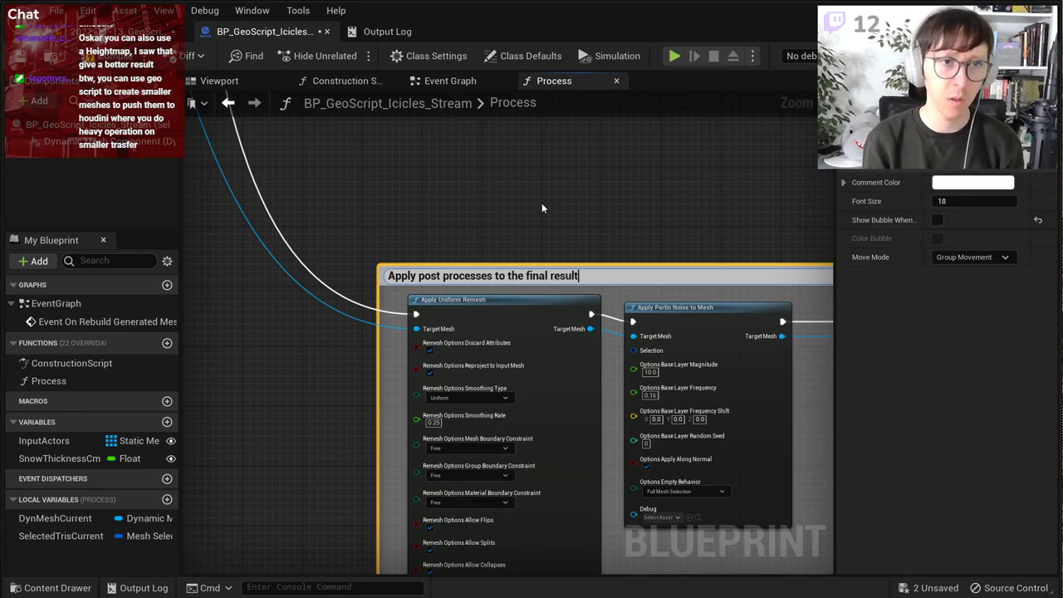
left_click(563, 210)
Step: Shorten the post-process comment box by raising its lower edge
scroll(331, 219, "down", 5)
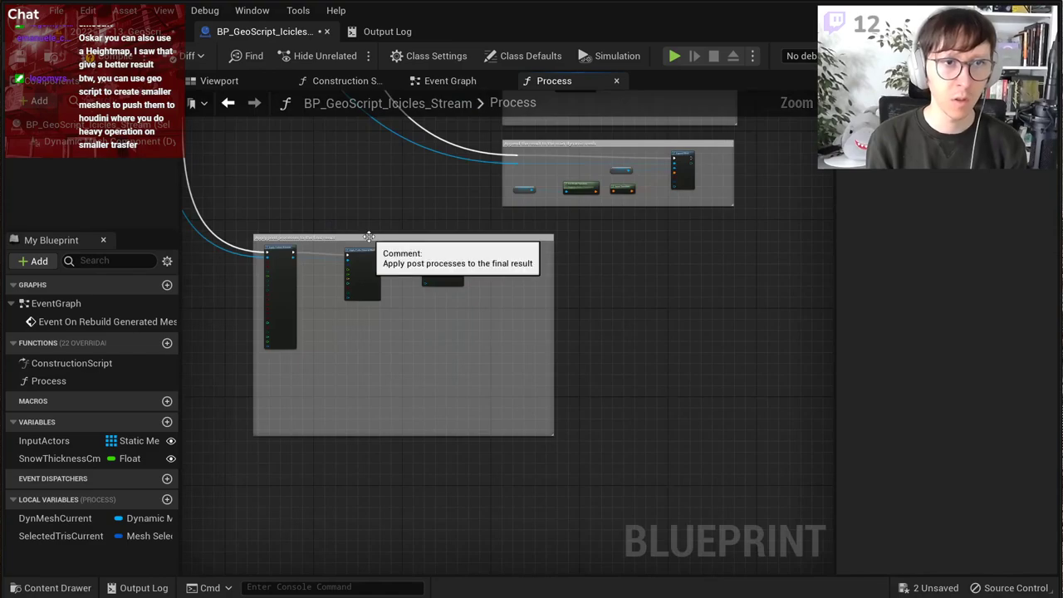
left_click_drag(391, 436, 373, 367)
right_click_drag(403, 387, 538, 443)
scroll(510, 312, "up", 2)
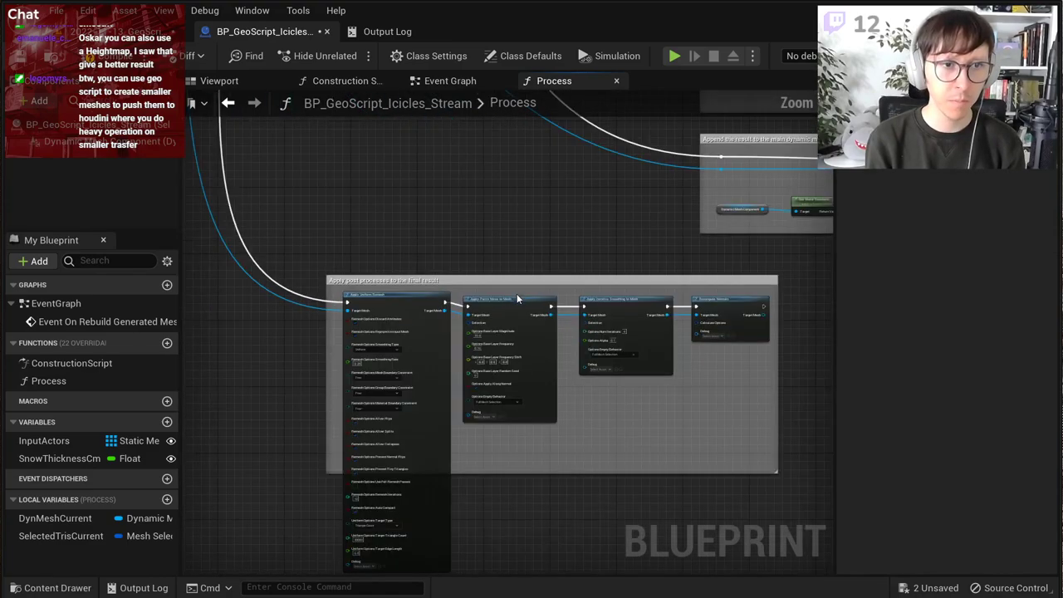
Step: Recombine the split Remesh Options struct pins on the Apply Uniform Remesh node
right_click_drag(511, 477, 595, 376)
scroll(503, 450, "up", 2)
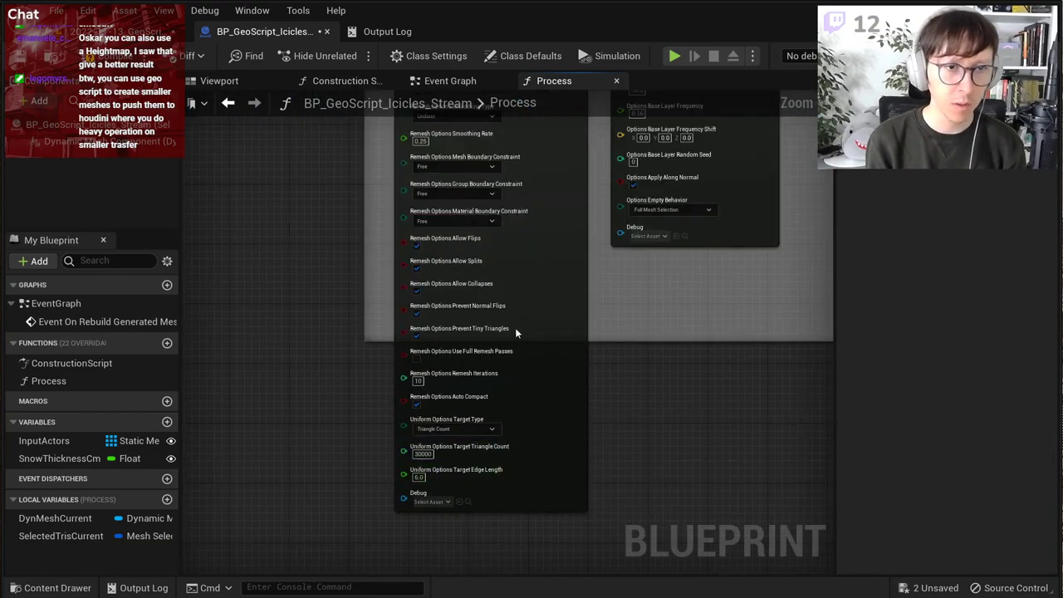
right_click_drag(517, 331, 565, 385)
scroll(609, 288, "up", 1)
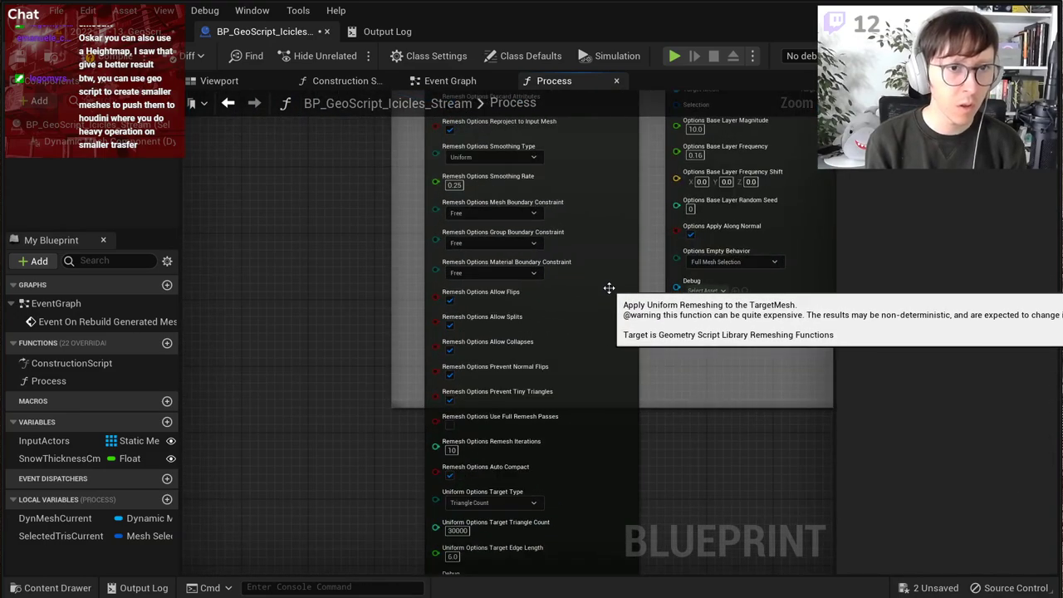
right_click_drag(607, 288, 742, 365)
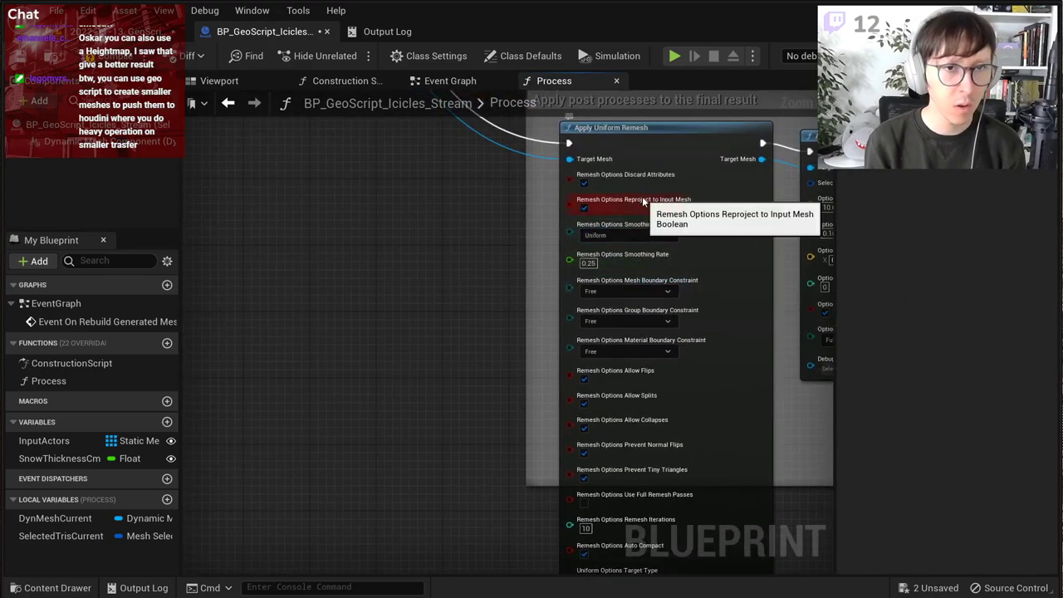
right_click(609, 200)
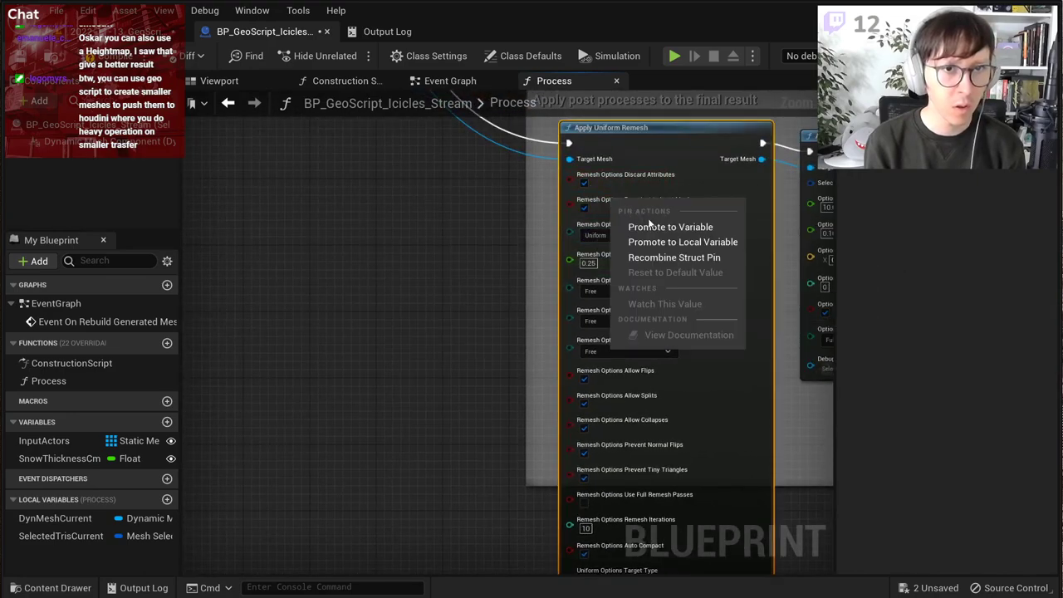
left_click(671, 261)
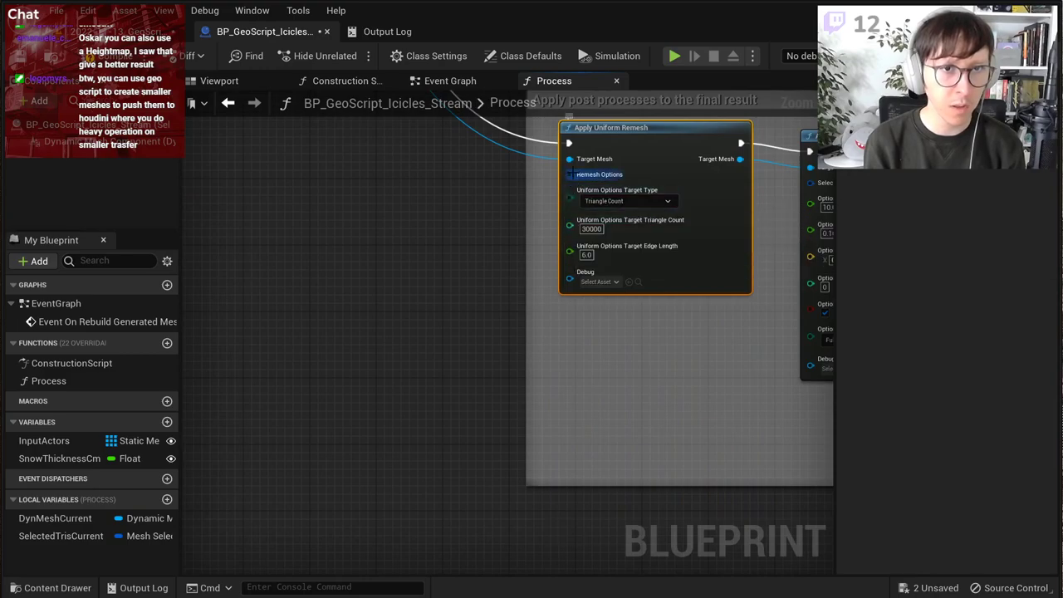
Step: Add an expanded Make GeometryScriptRemeshOptions node connected to the Remesh Options pin and place it left of Apply Uniform Remesh
left_click_drag(569, 175, 425, 249)
type("make")
key("Return")
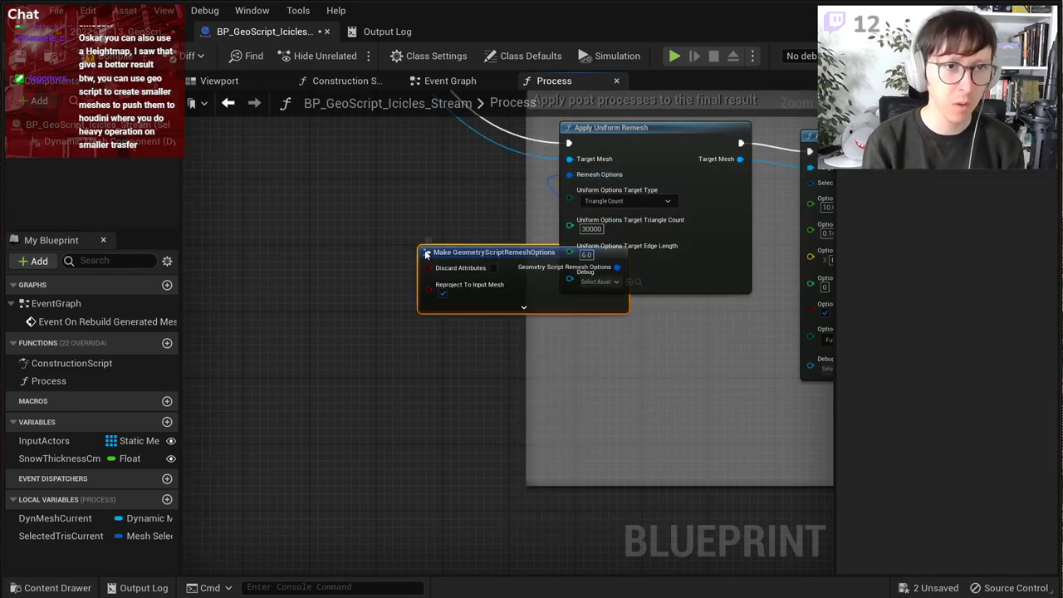
left_click_drag(504, 253, 312, 221)
left_click(331, 275)
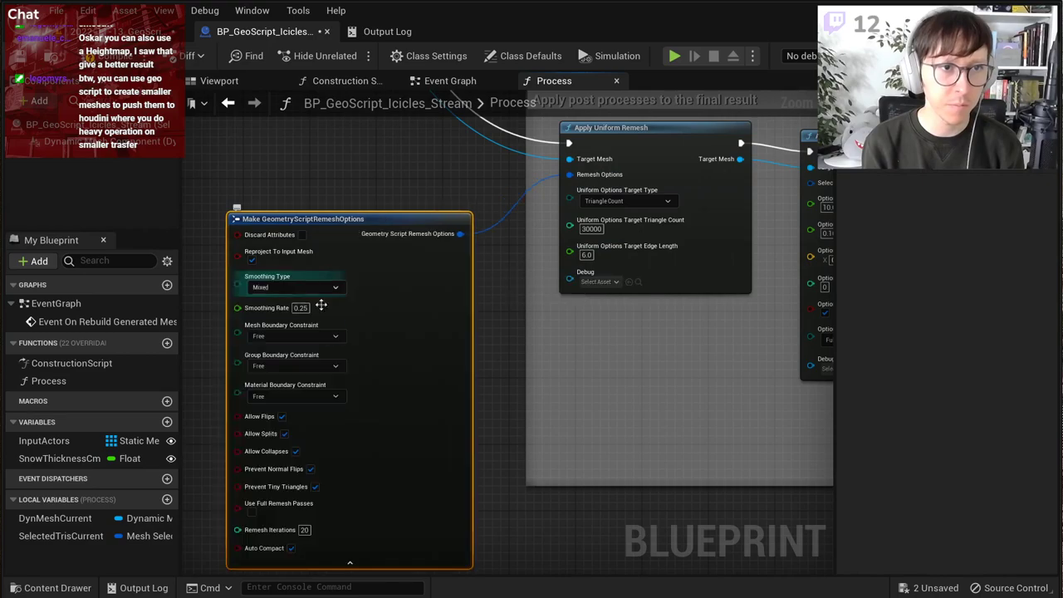
Step: Collapse the Make GeometryScriptRemeshOptions node and hide all its unconnected pins
right_click_drag(319, 307, 498, 291)
scroll(498, 290, "up", 2)
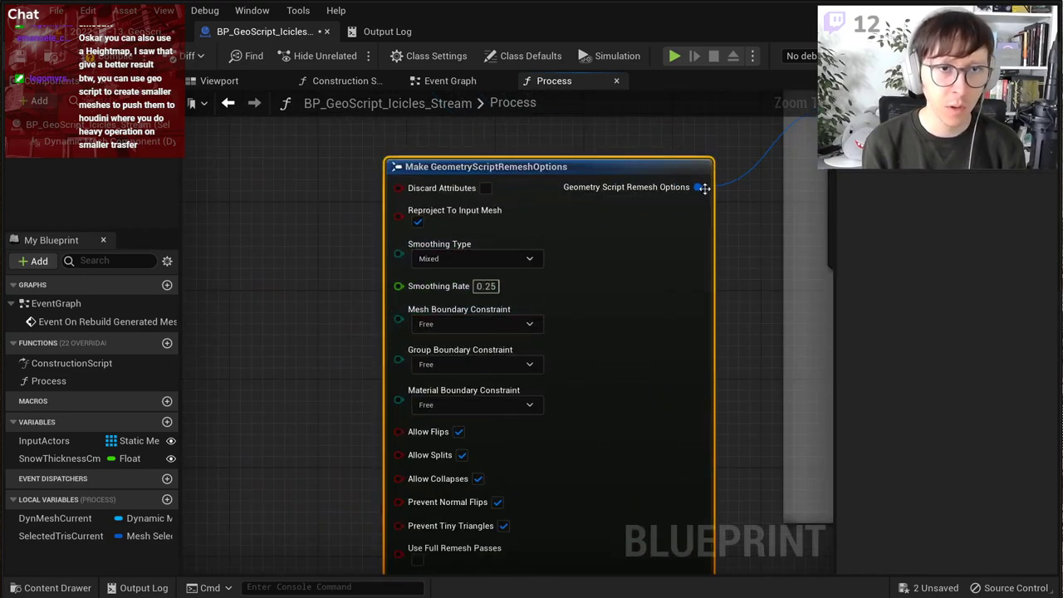
scroll(648, 233, "down", 2)
left_click(590, 530)
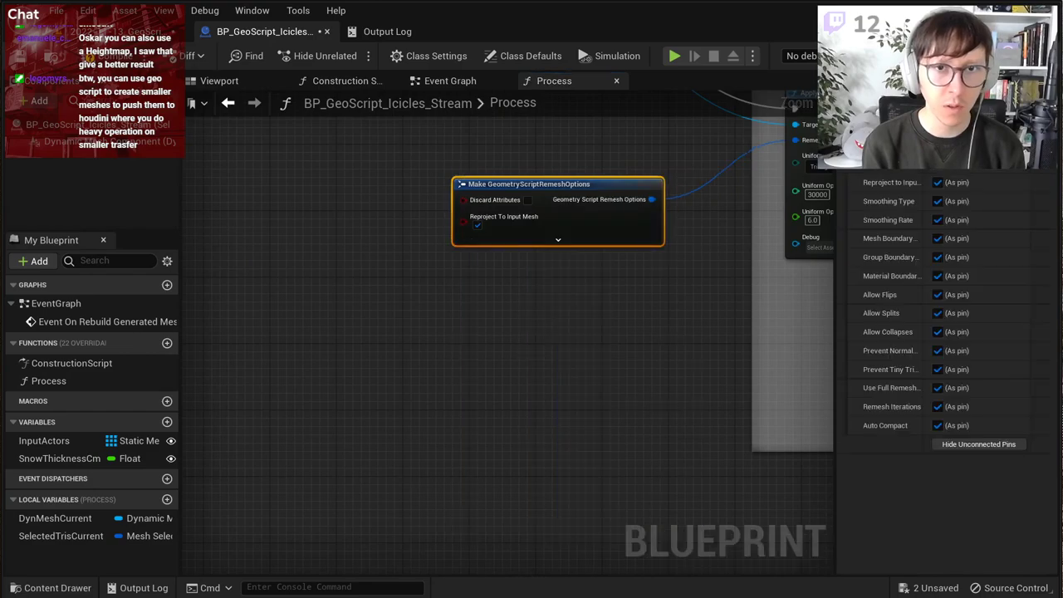
left_click(964, 447)
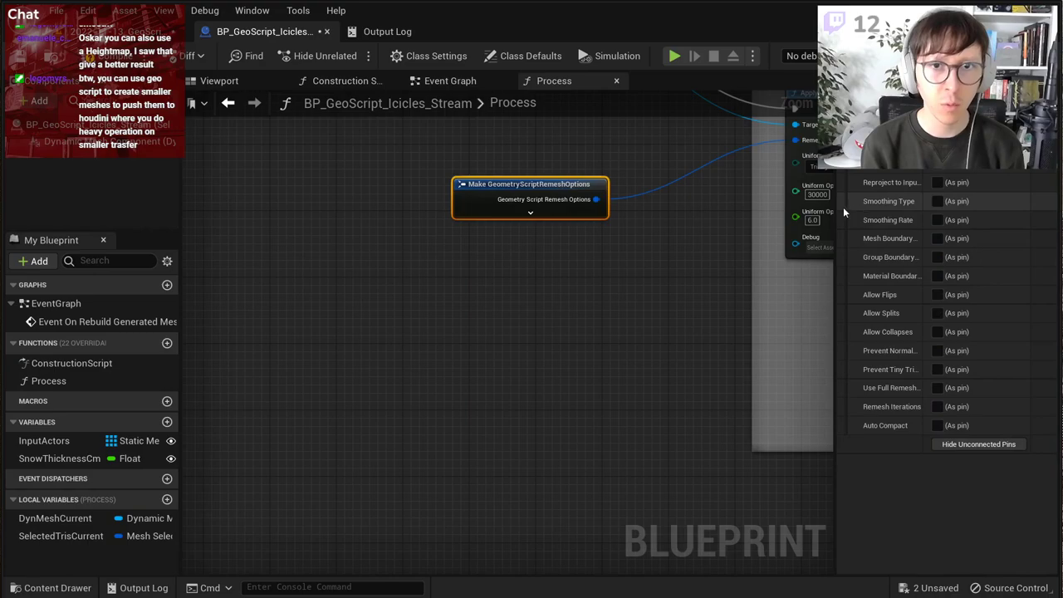
Step: Expose Discard Attributes and Smoothing Type on the remesh options node, enable Discard Attributes and set Smoothing Type to Uniform
left_click_drag(835, 206, 757, 206)
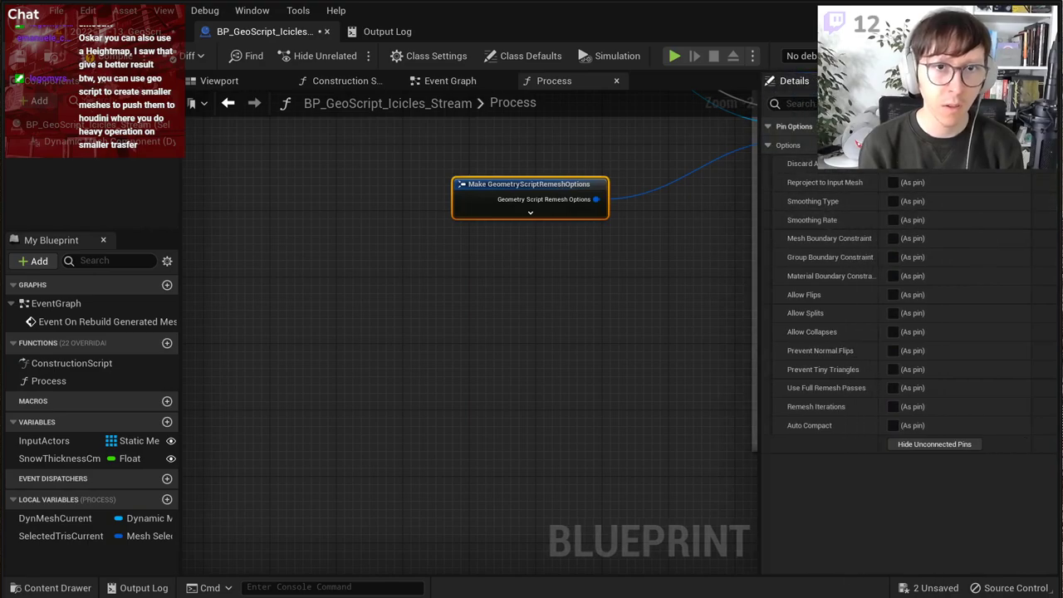
scroll(559, 209, "up", 2)
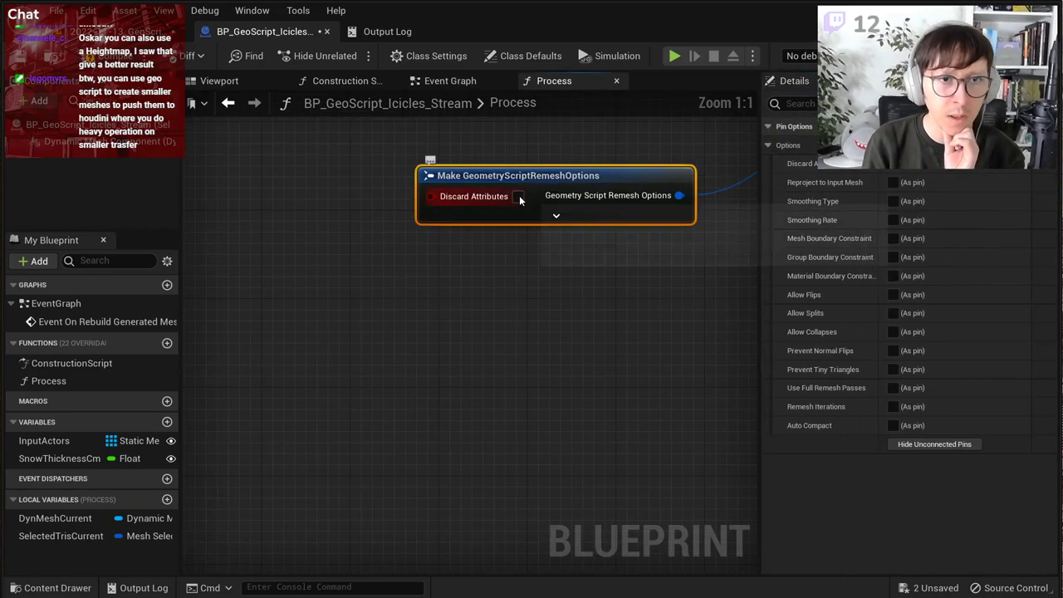
left_click(518, 196)
left_click(893, 201)
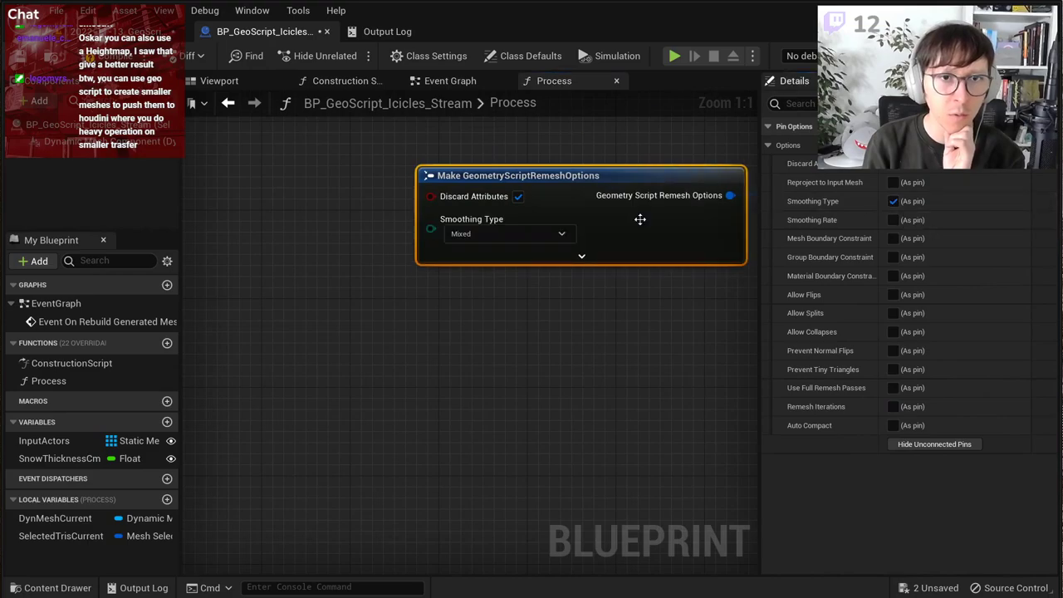
left_click(503, 233)
left_click(463, 247)
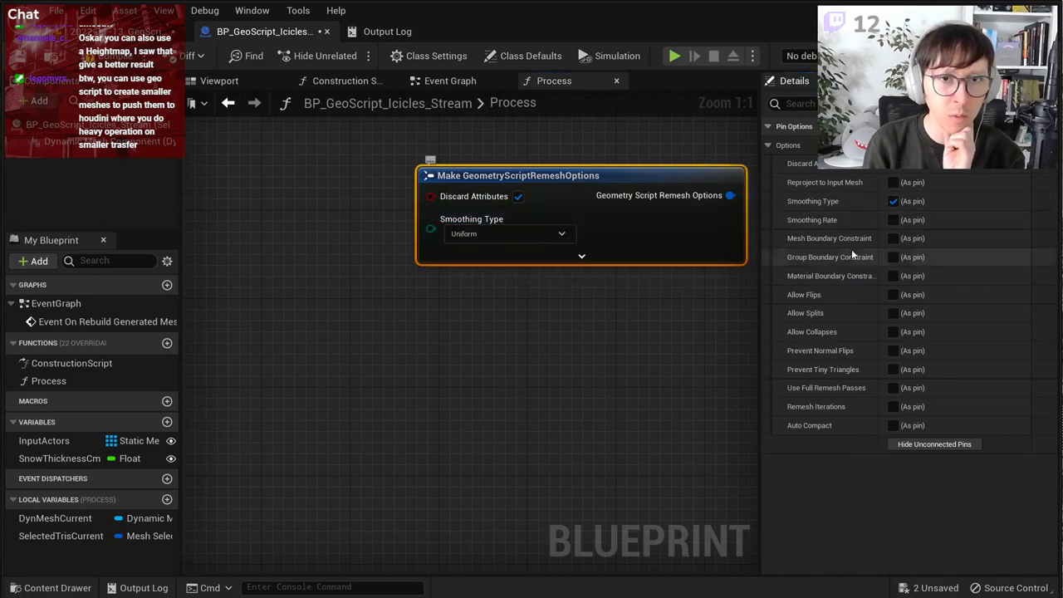
Step: Expose the Remesh Iterations pin on the Make GeometryScriptRemeshOptions node and set its value to 8
left_click(895, 223)
left_click(894, 223)
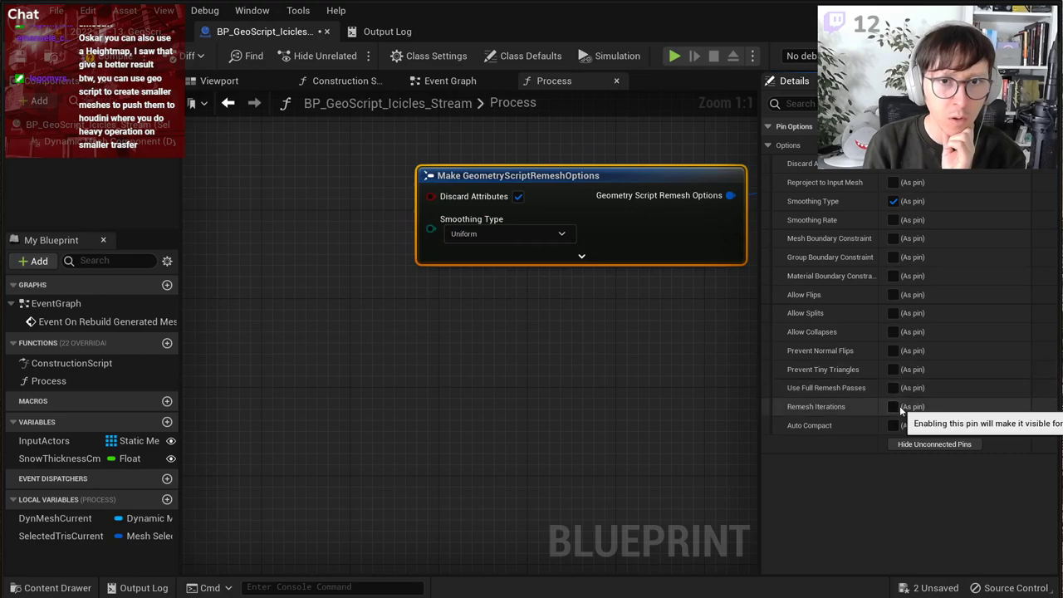
left_click_drag(530, 262, 480, 262)
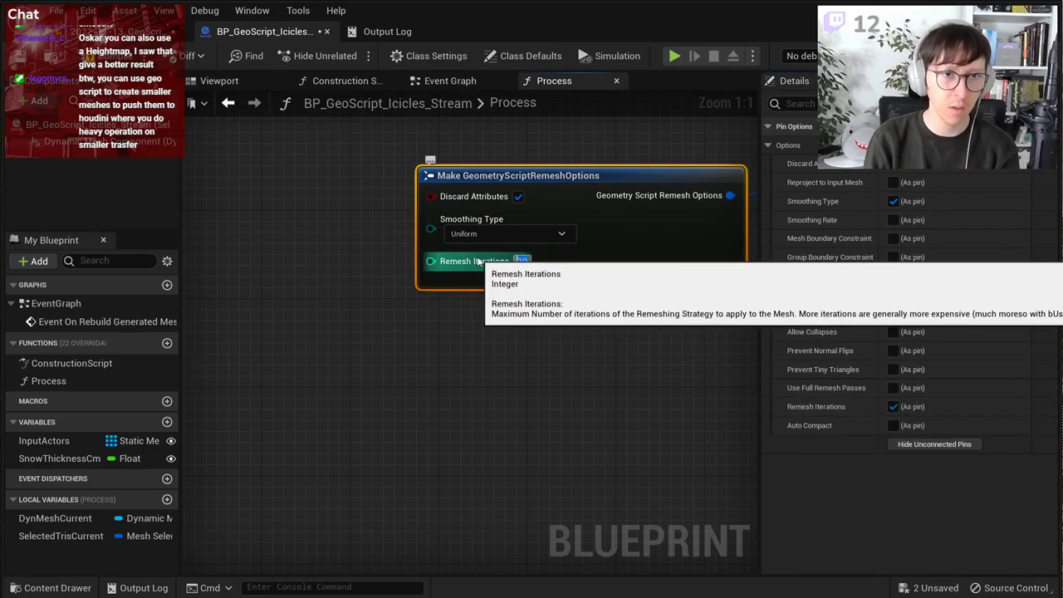
type("8")
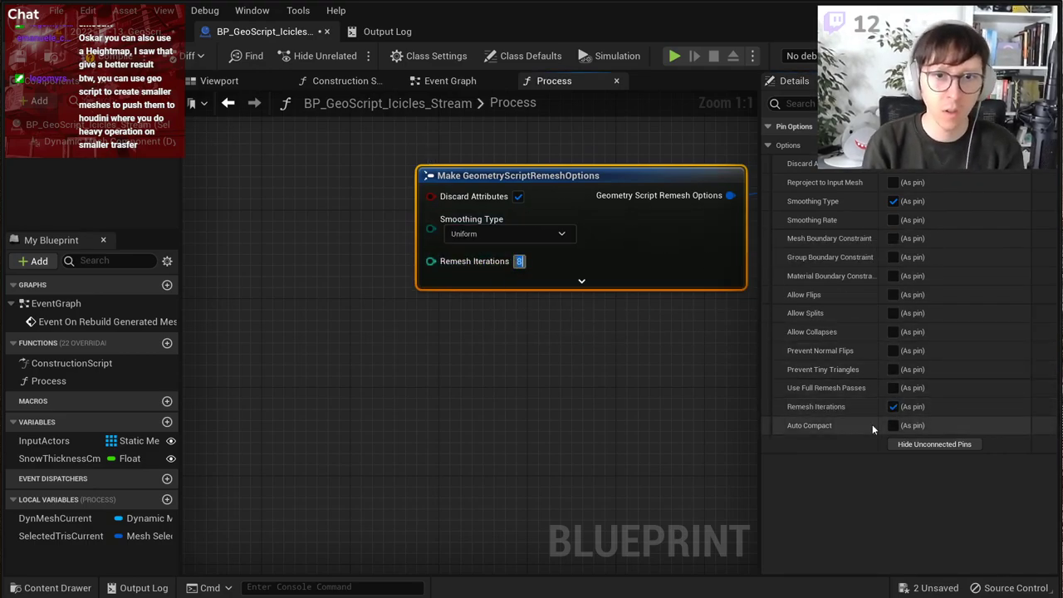
Step: Extend the post-process comment box leftward so it encloses the Make GeometryScriptRemeshOptions node
scroll(440, 449, "down", 2)
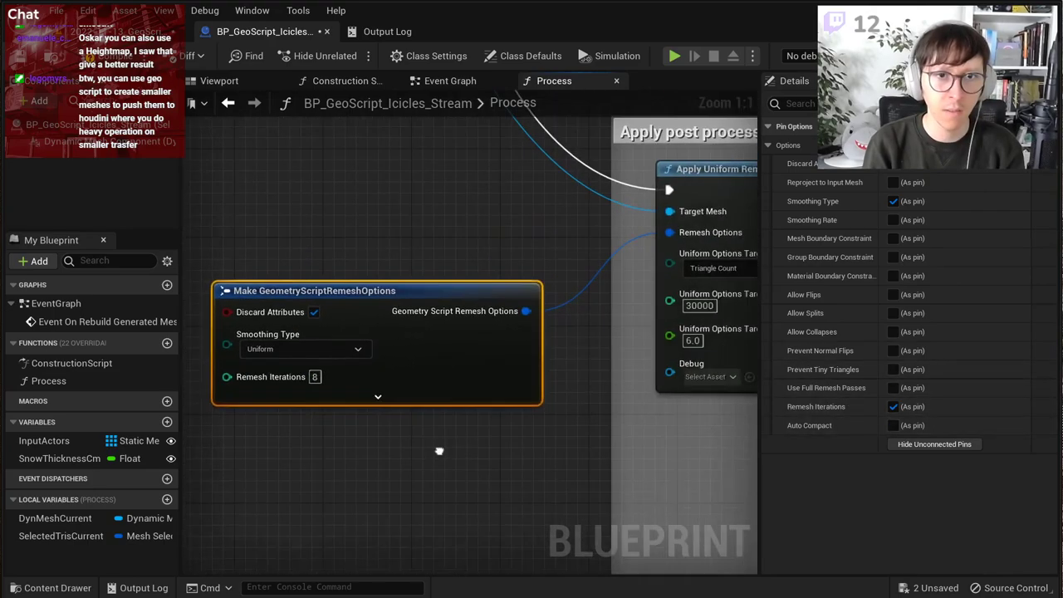
scroll(471, 385, "down", 2)
right_click_drag(501, 363, 365, 356)
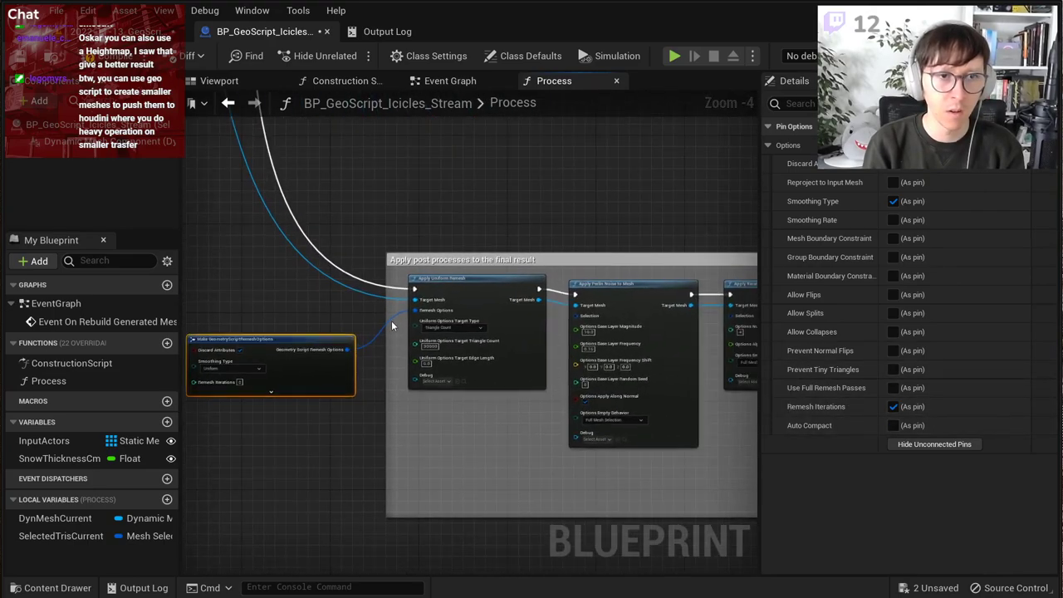
left_click_drag(387, 317, 176, 320)
right_click_drag(389, 299, 599, 288)
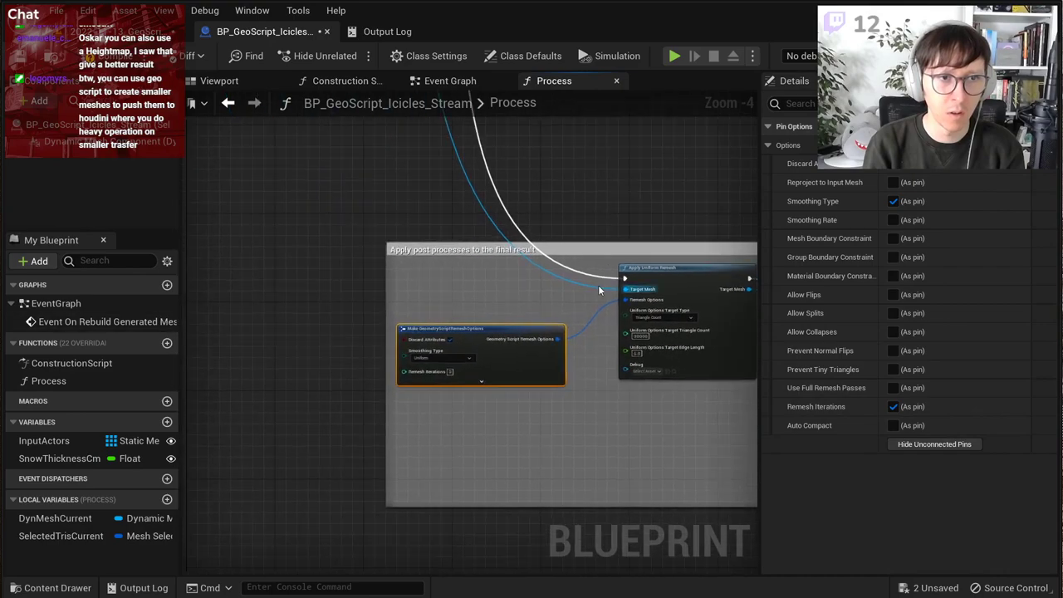
left_click_drag(381, 307, 364, 307)
left_click(586, 284)
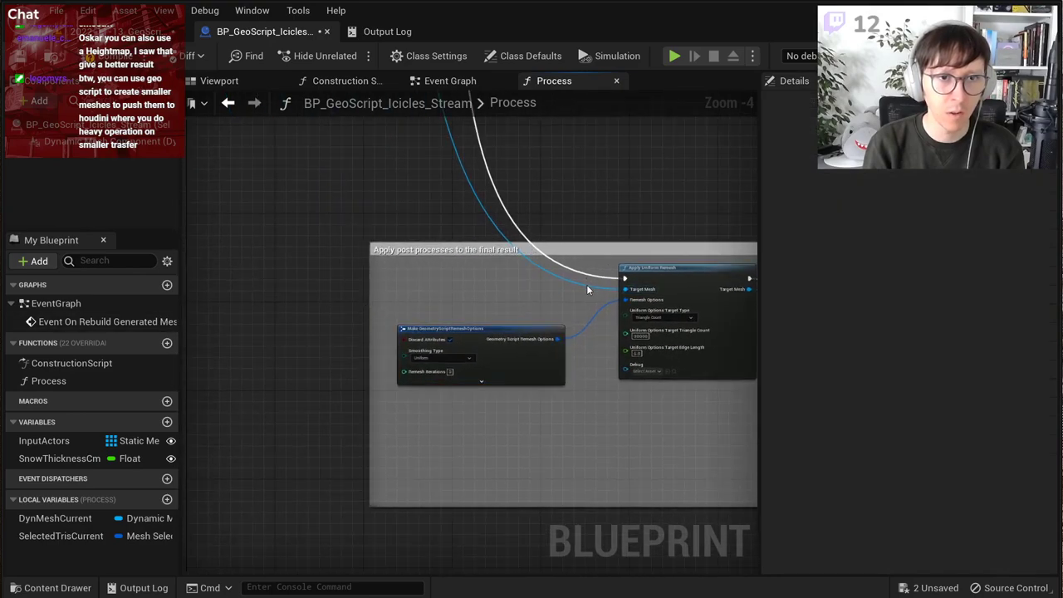
Step: Add reroute points to the Target Mesh and execution wires entering Apply Uniform Remesh, and place them near the comment box's left edge
double_click(580, 282)
scroll(578, 282, "up", 2)
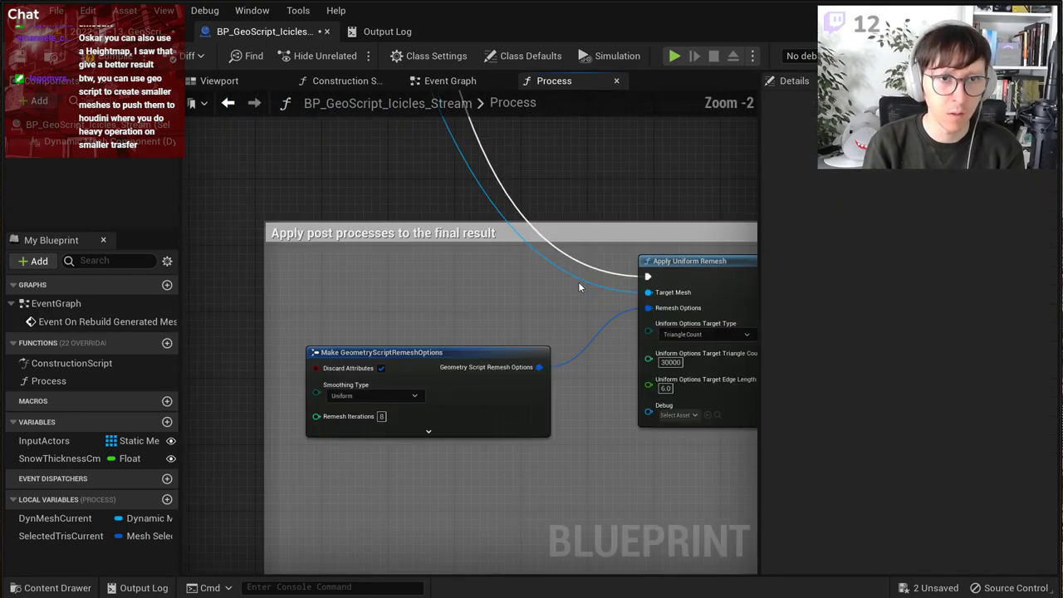
left_click_drag(573, 277, 309, 301)
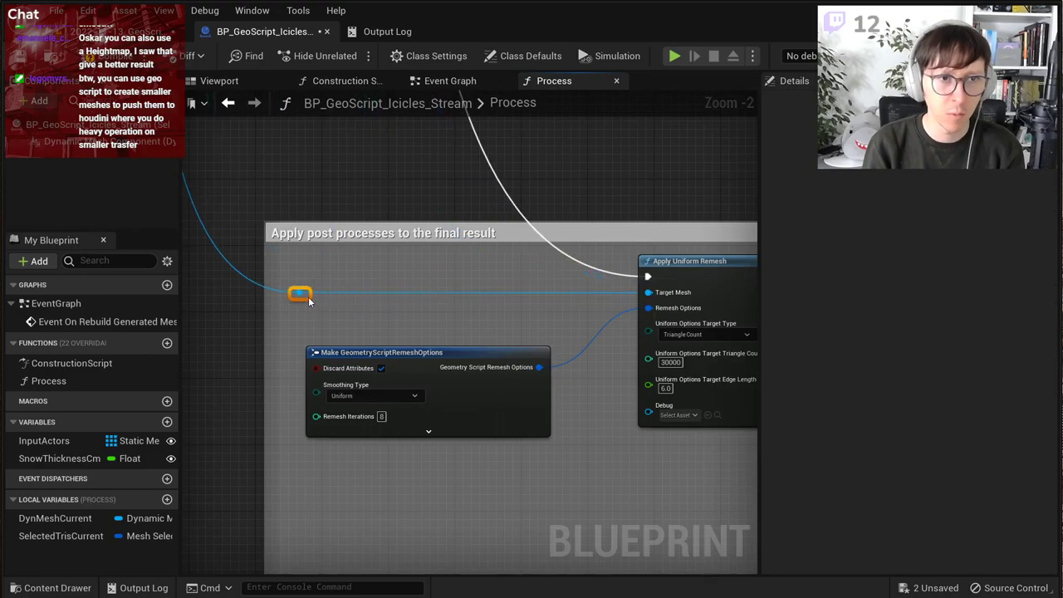
double_click(588, 266)
left_click_drag(588, 266, 308, 282)
Step: Adjust the bottom and right edges of the post-process comment box to fit closely around its nodes
scroll(396, 196, "down", 4)
right_click_drag(396, 201, 230, 252)
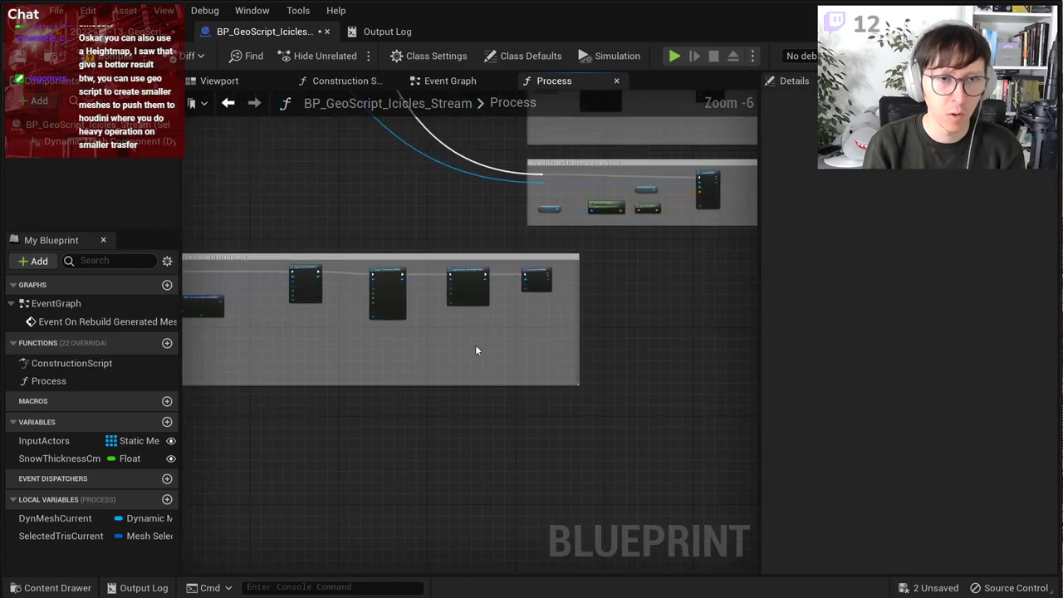
left_click_drag(504, 385, 493, 330)
right_click_drag(493, 342, 733, 399)
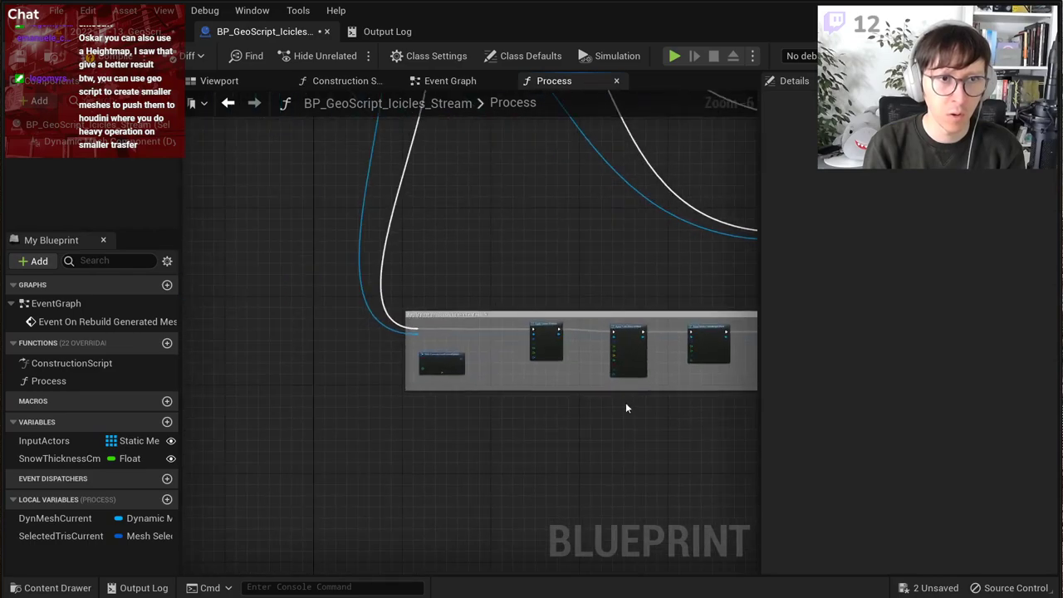
scroll(532, 370, "up", 2)
right_click_drag(572, 360, 356, 359)
left_click_drag(428, 409, 422, 468)
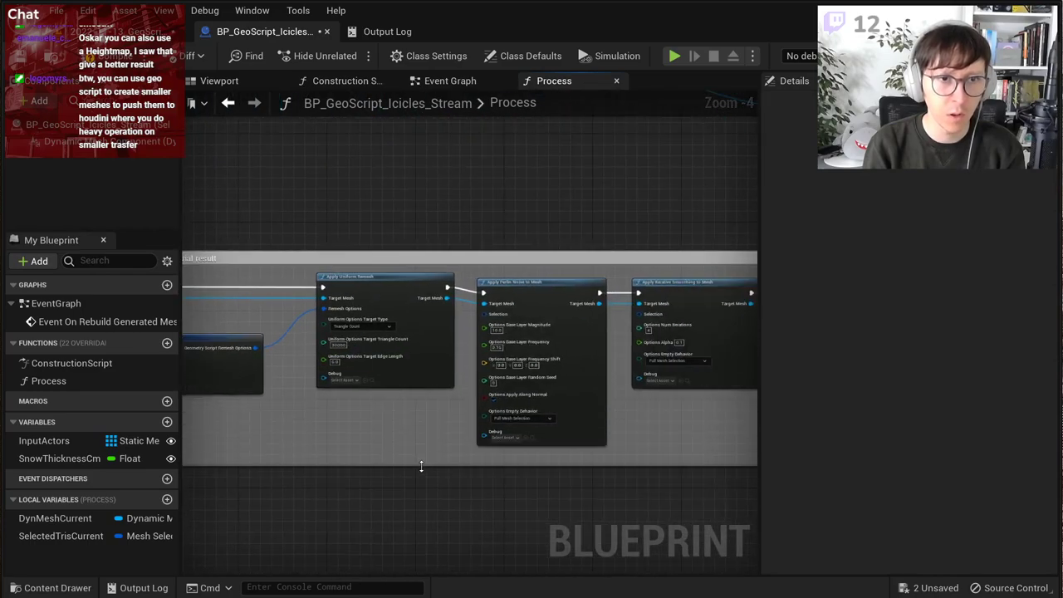
right_click_drag(487, 360, 223, 358)
scroll(223, 358, "down", 1)
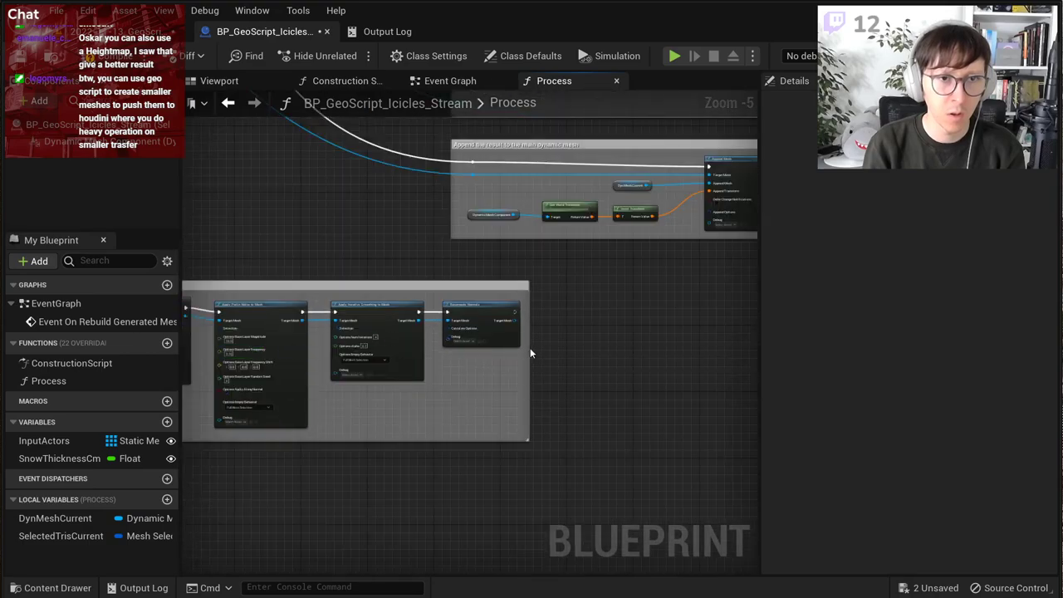
left_click_drag(530, 347, 536, 343)
Step: Save the BP_GeoScript_Icicles_Stream blueprint
scroll(536, 340, "down", 3)
right_click_drag(535, 307, 650, 493)
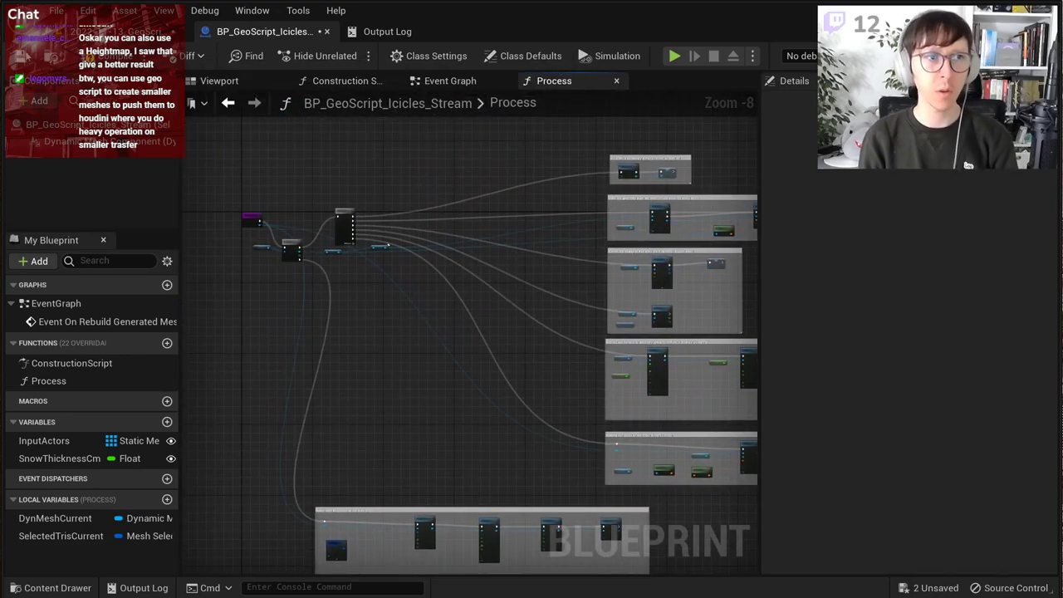
left_click(26, 58)
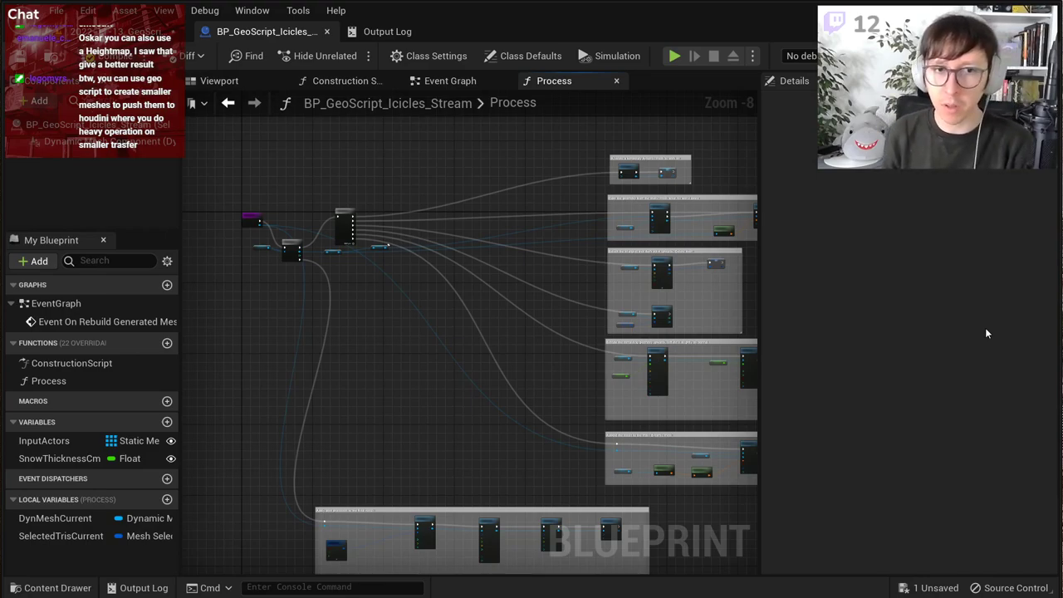
right_click_drag(607, 444, 530, 240)
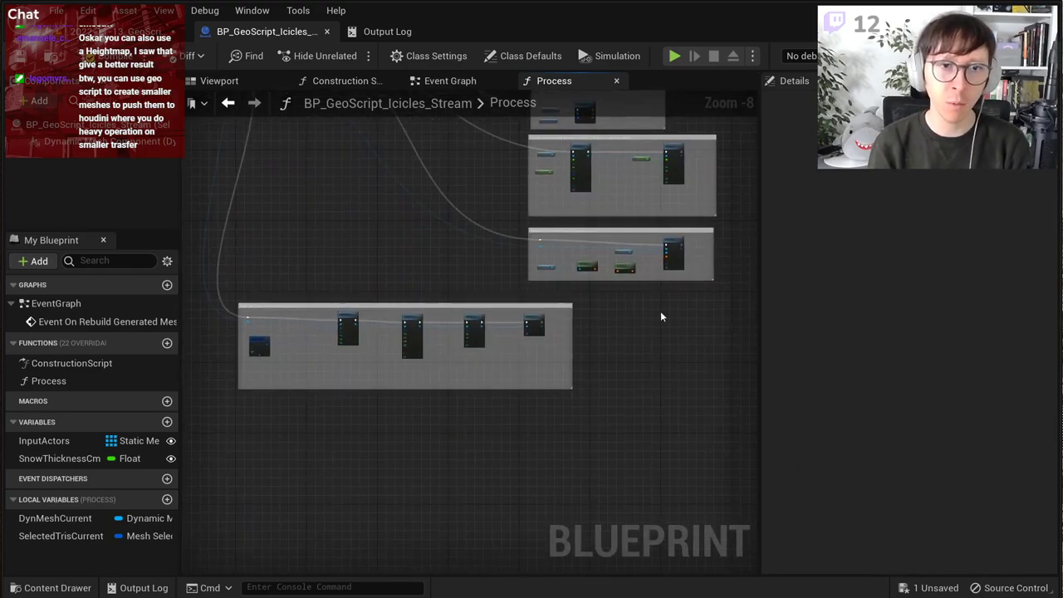
scroll(618, 439, "up", 2)
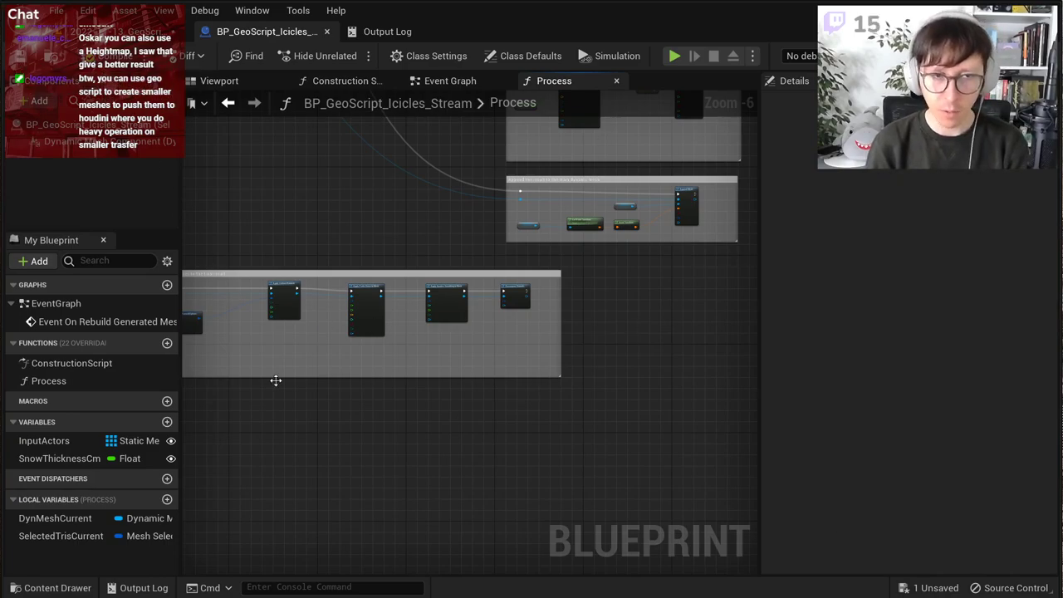
Step: Return to the level, nudge the selected snow actor along its X axis and view the generated snow on the cube and spheres
left_click(136, 32)
right_click_drag(501, 262, 445, 269)
left_click_drag(619, 332, 624, 335)
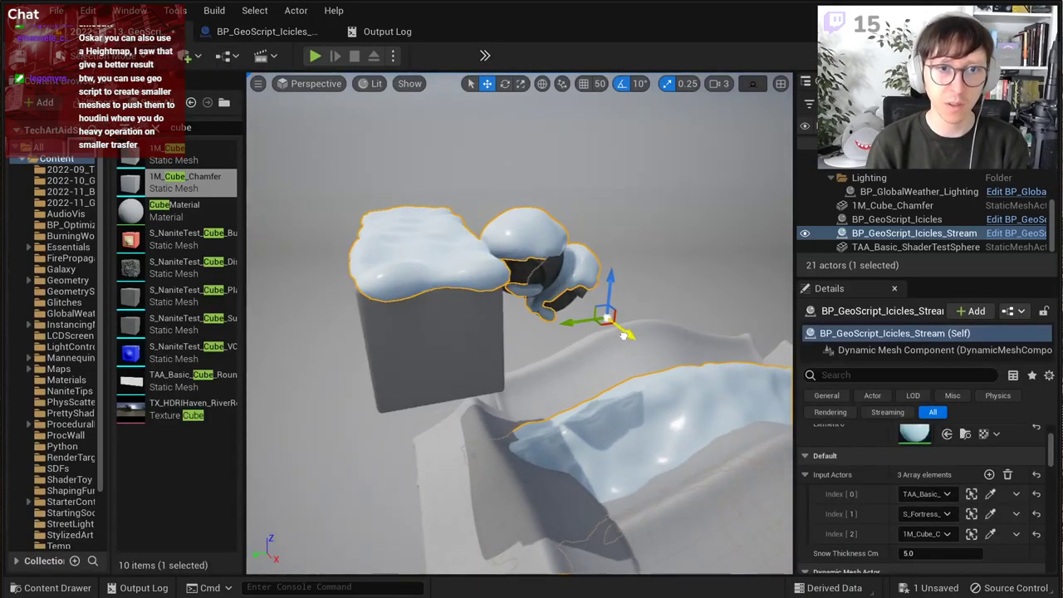
left_click(621, 191)
mouse_move(627, 274)
right_mouse_down()
mouse_move(640, 281)
mouse_move(628, 274)
right_mouse_up()
left_click(487, 289)
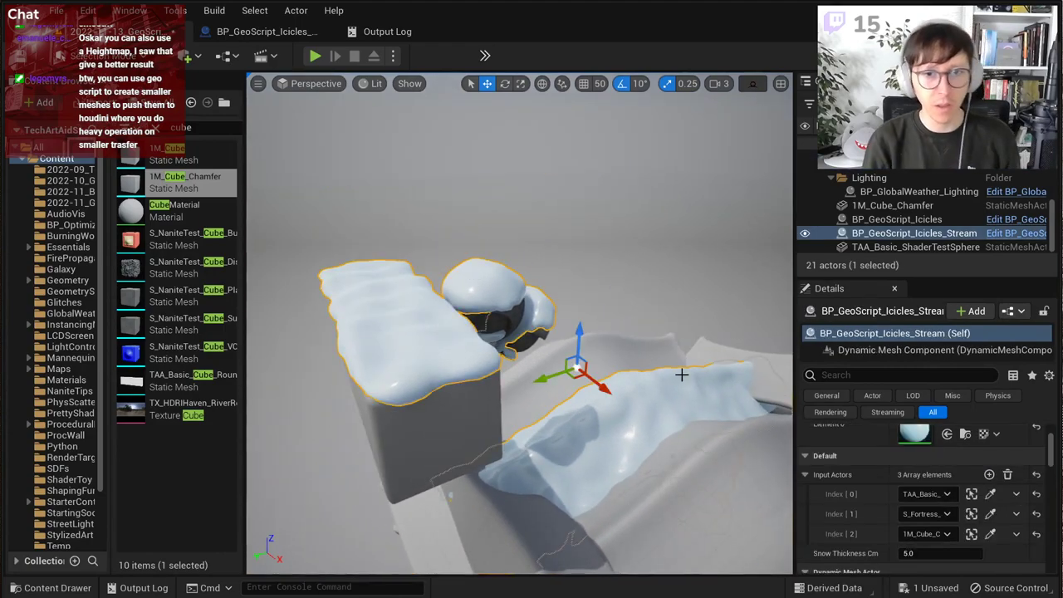
Step: Try Snow Thickness Cm values of 15, 5 and 40 on the snow actor, and restore the value to 5
left_click(930, 553)
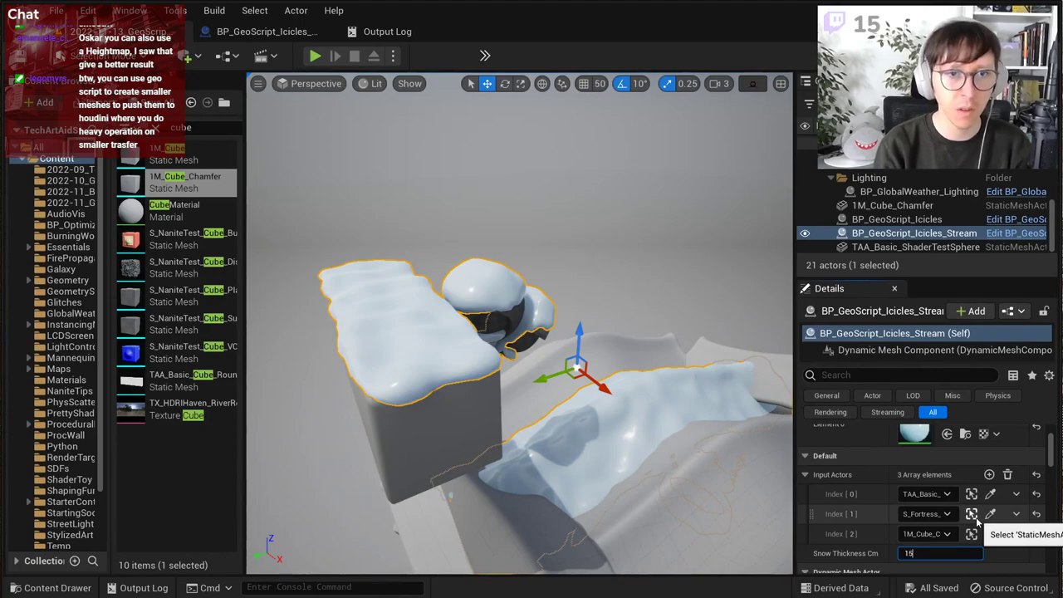
type("15")
key("Return")
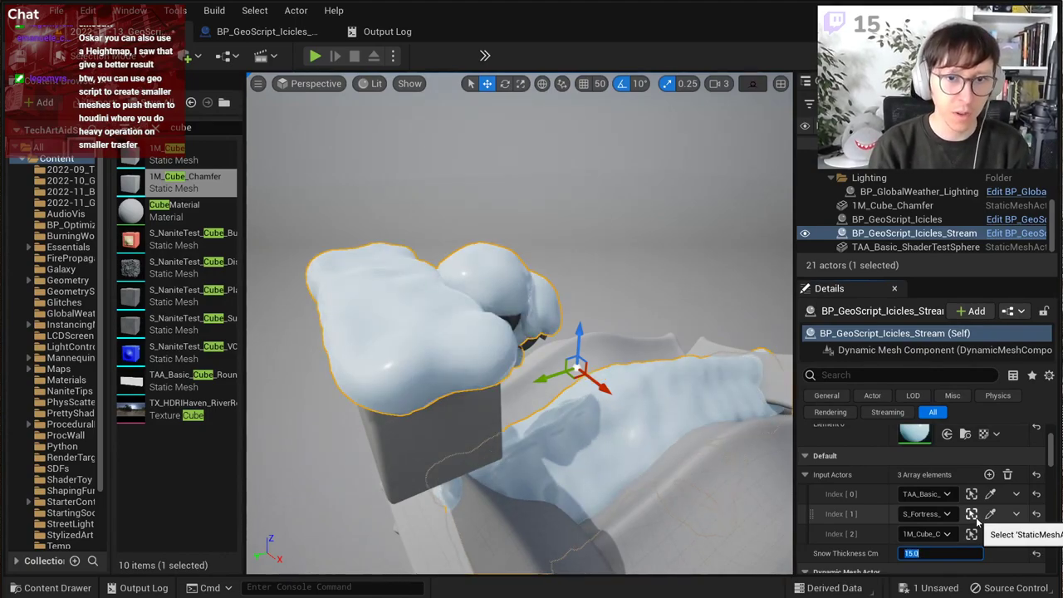
type("5")
key("Return")
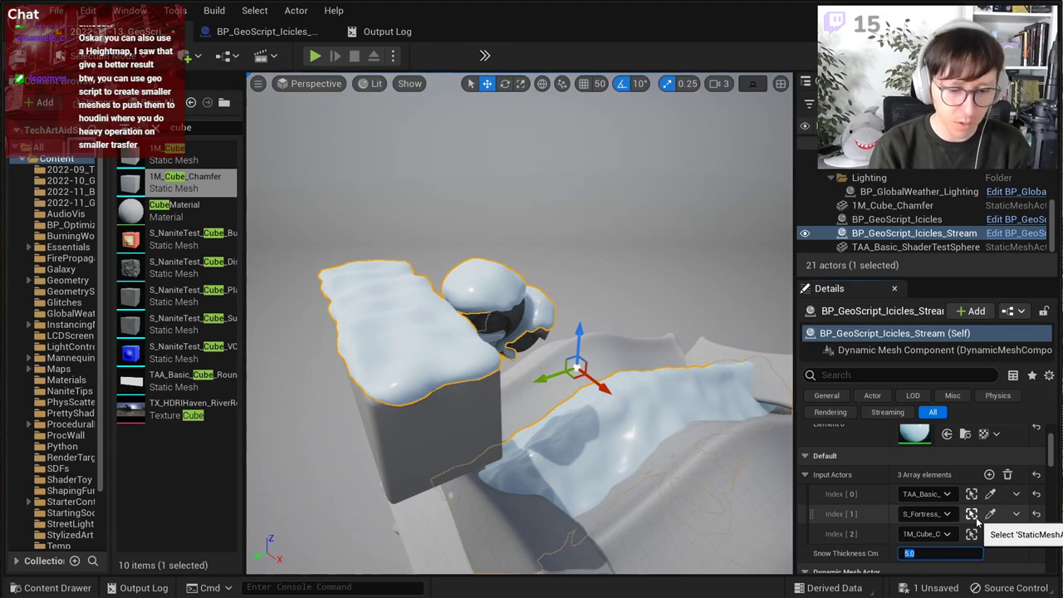
type("40")
key("Return")
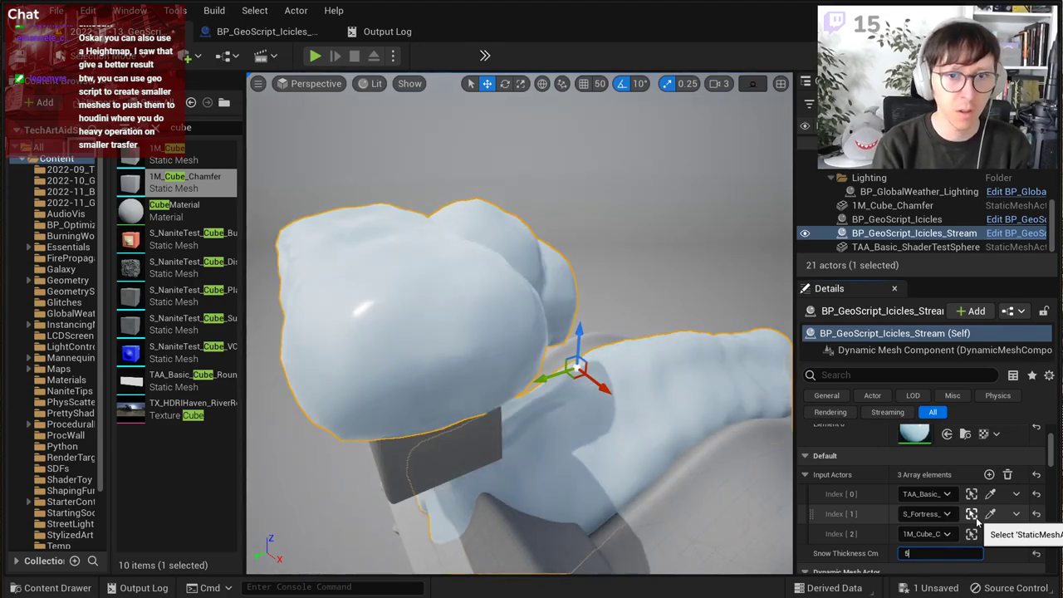
key("Return")
Step: Deselect the snow actor and save the level
left_click(619, 233)
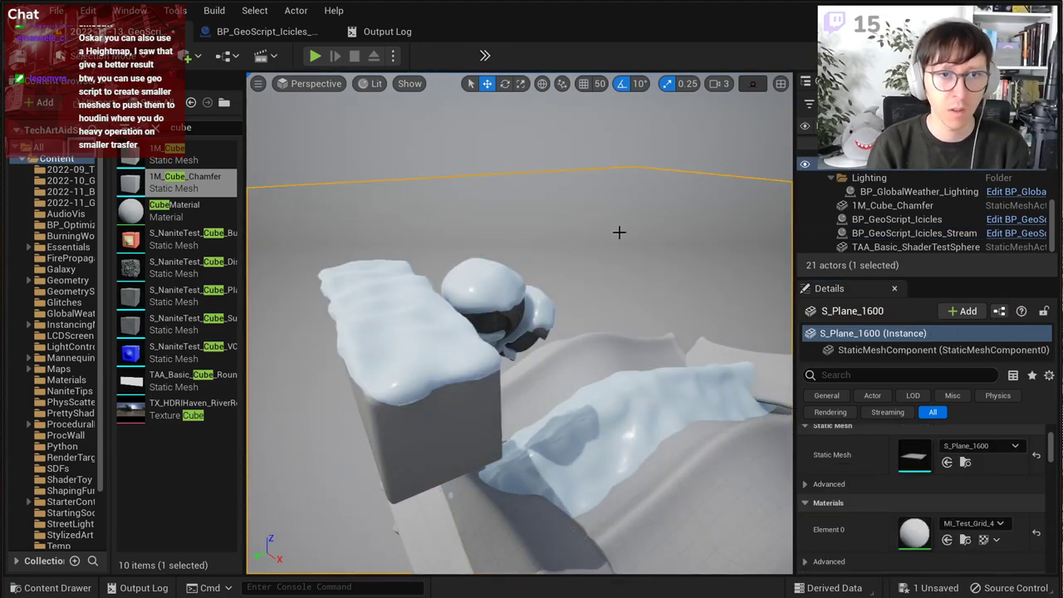
right_click_drag(618, 232, 619, 232)
key("ctrl+s")
key("a")
Step: Locate the BP_GeoScript_Icicles_Stream blueprint asset in the content browser
left_click(264, 35)
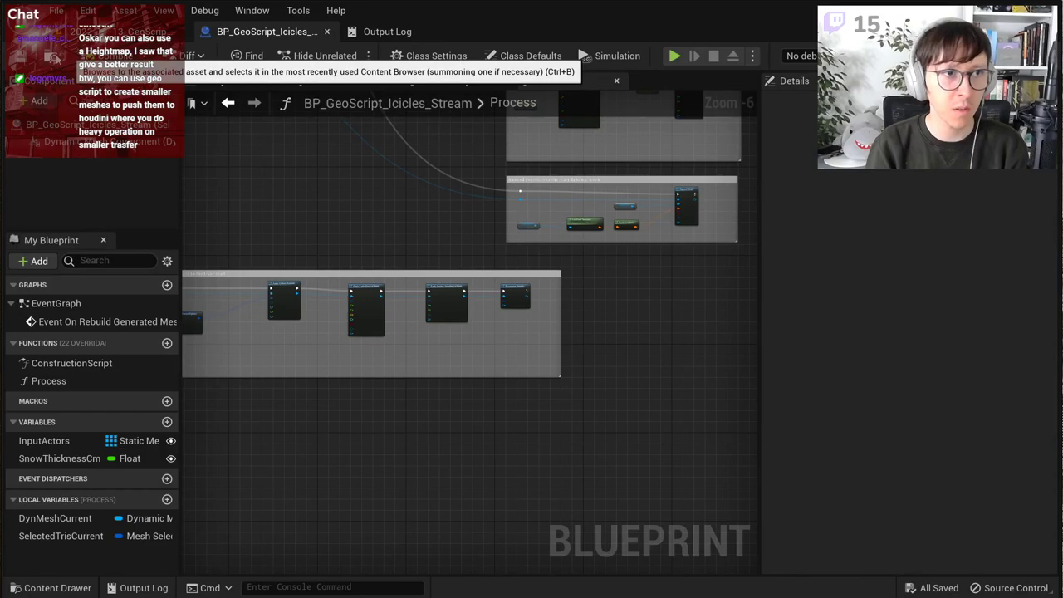
left_click(141, 56)
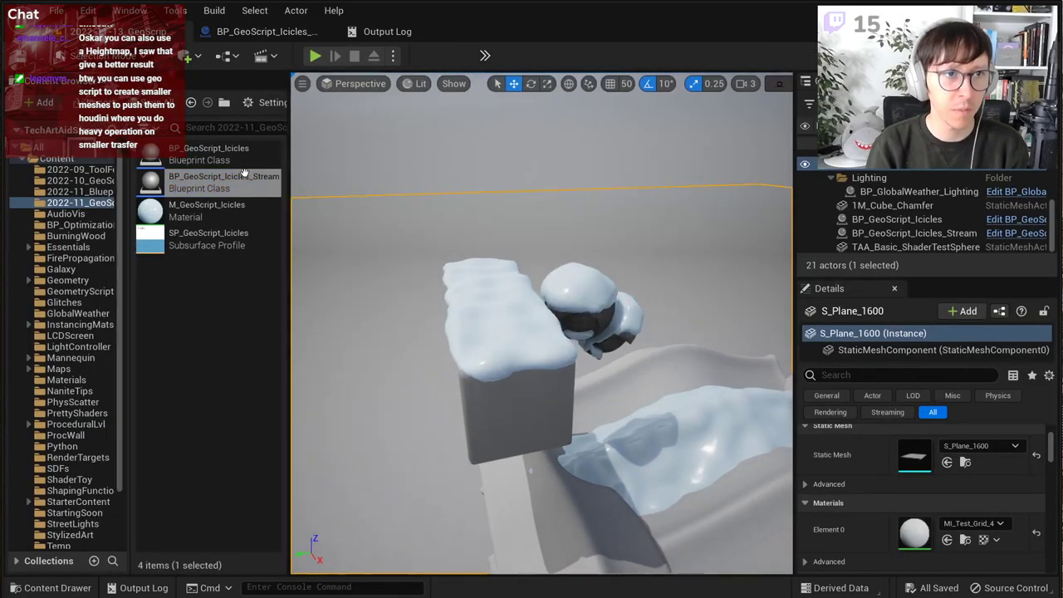
right_click(244, 172)
left_click(312, 247)
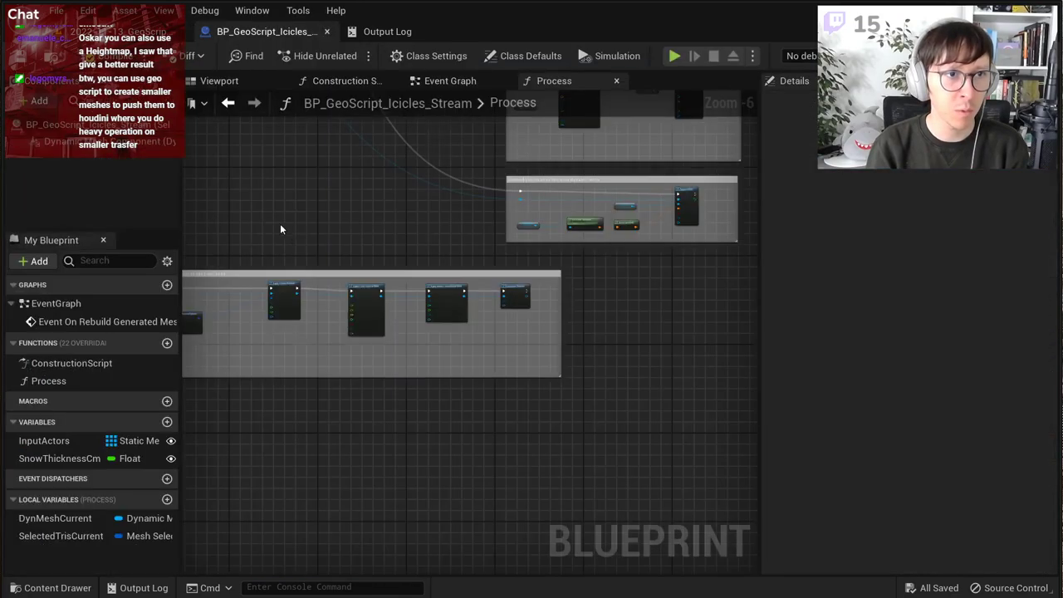
left_click(157, 33)
Step: Rename the BP_GeoScript_Icicles_Stream asset to BP_GeoScript_Snow and save the change
key("F2")
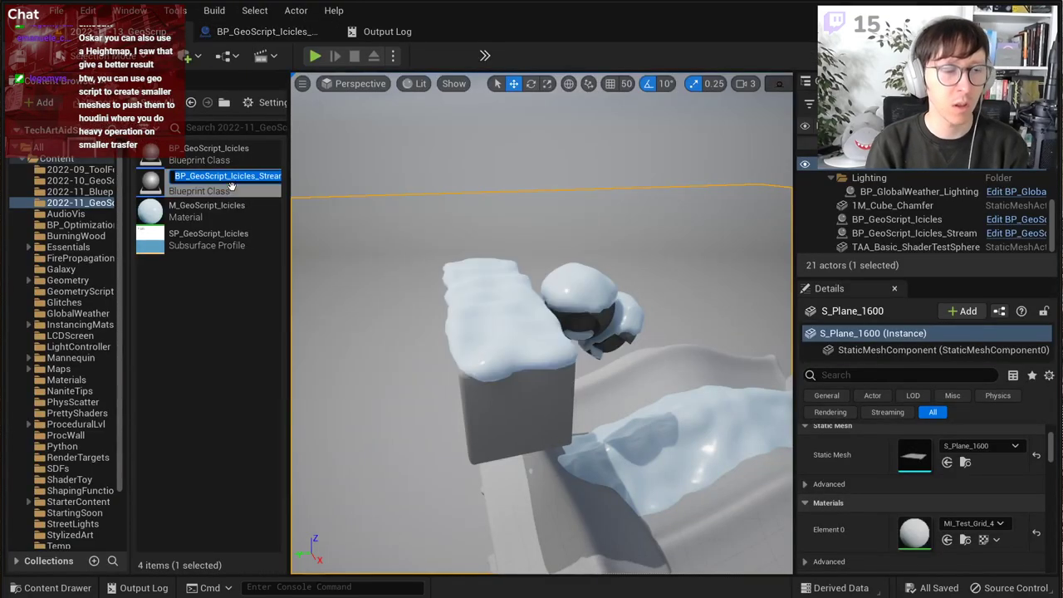
left_click_drag(232, 176, 358, 167)
type("Sb")
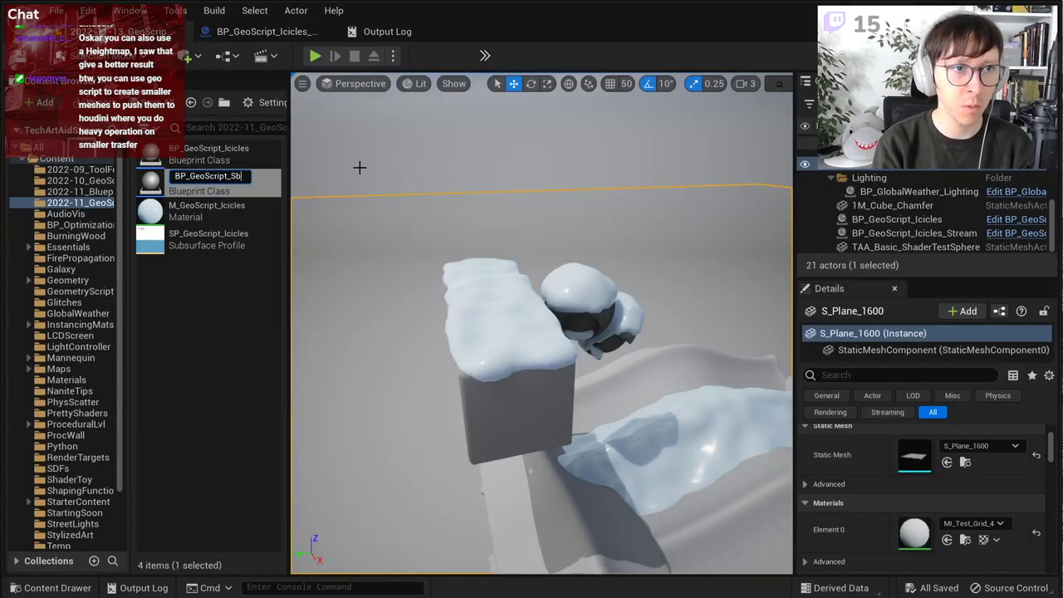
type("i")
type("w")
key("Return")
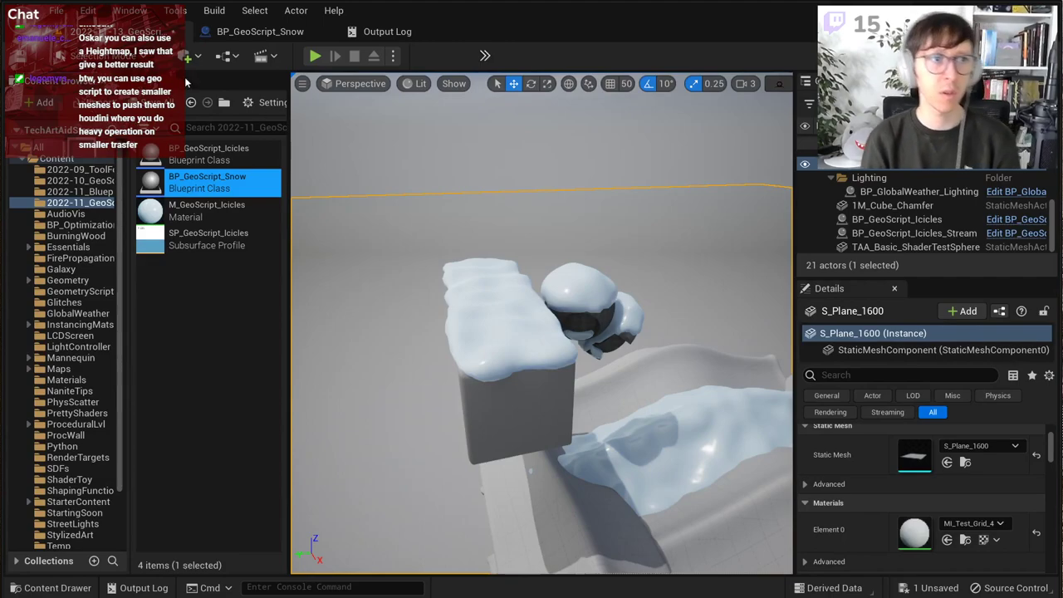
left_click(21, 61)
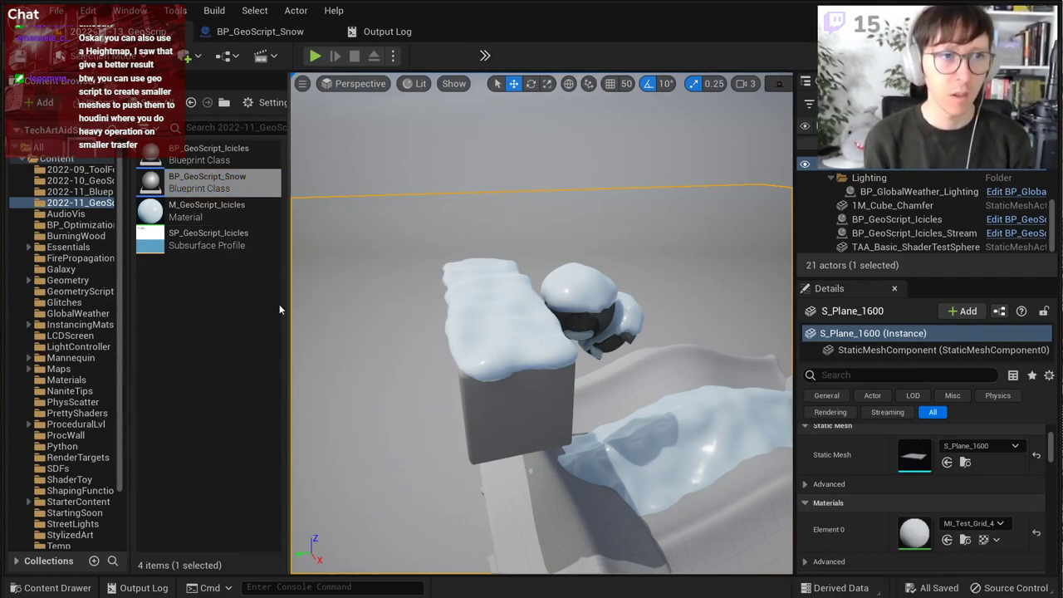
left_click(238, 306)
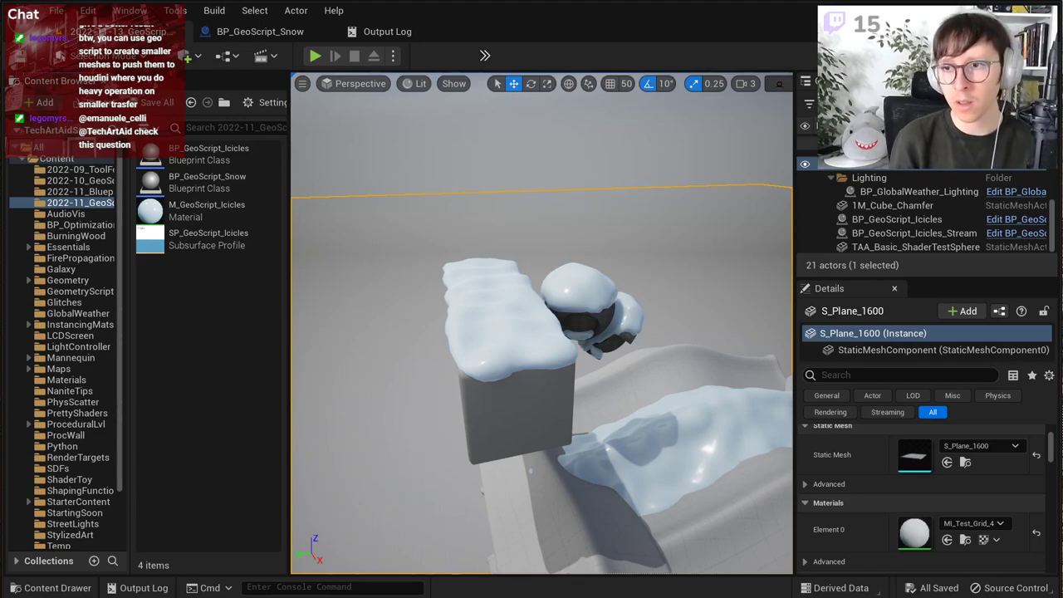
right_click_drag(588, 348, 639, 362)
right_click_drag(540, 290, 576, 293)
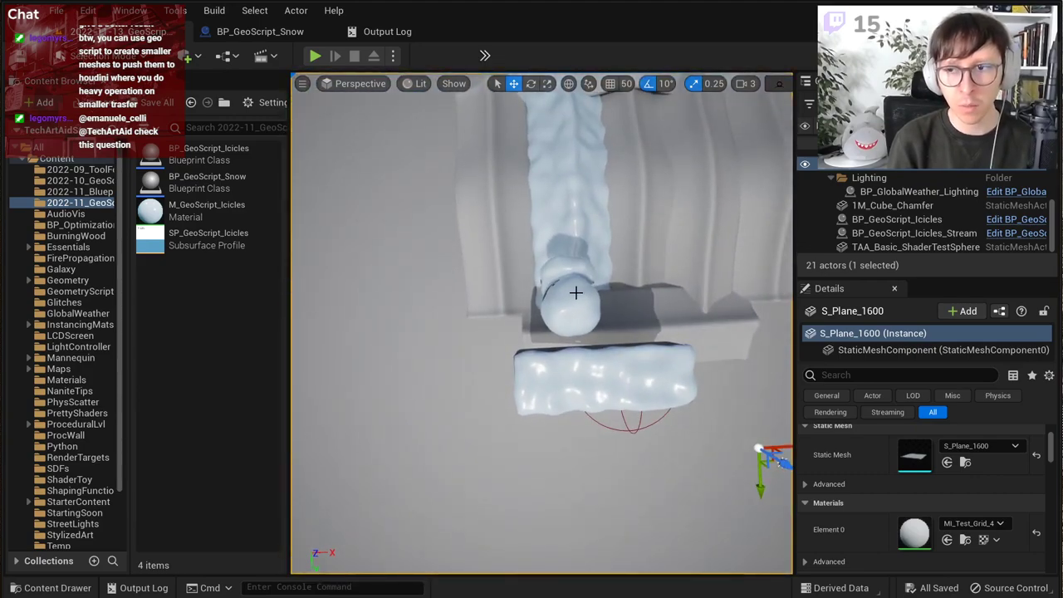
right_click_drag(550, 323, 623, 383)
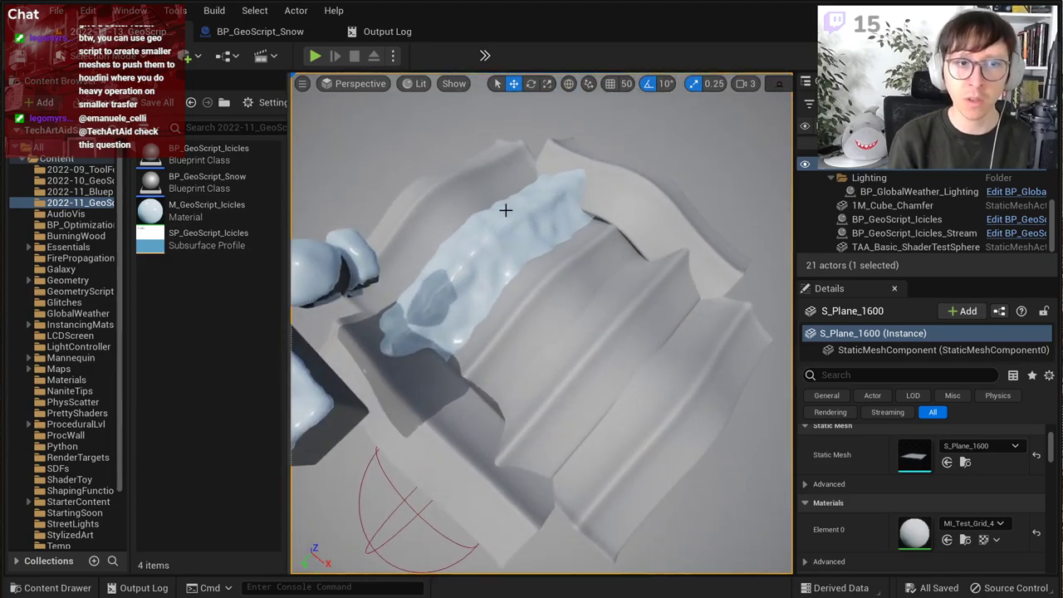
right_click_drag(506, 208, 557, 232)
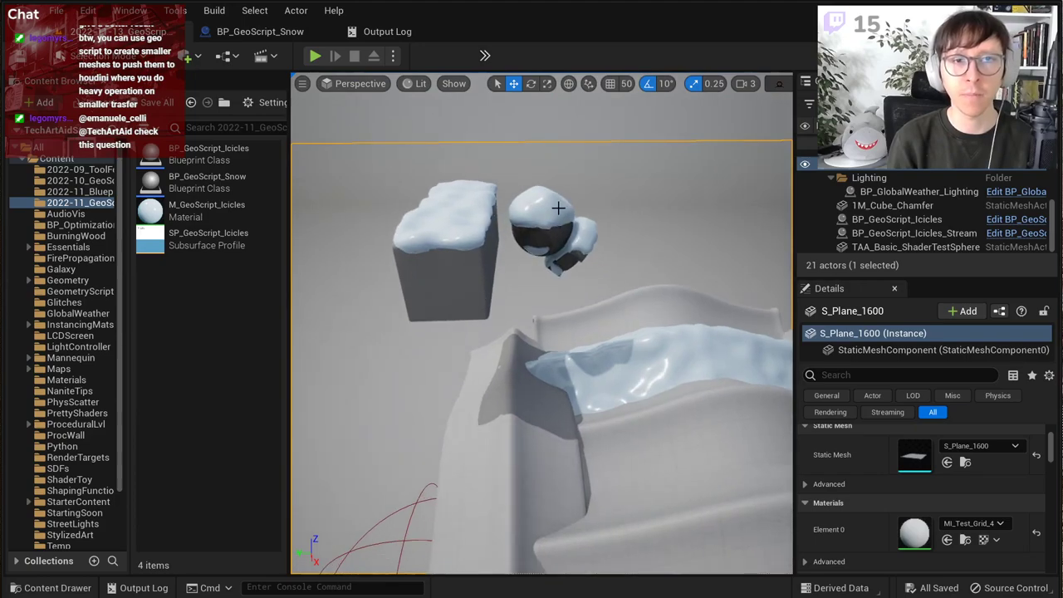
right_click_drag(558, 208, 540, 239)
right_click_drag(390, 213, 540, 216)
right_click_drag(436, 221, 388, 189)
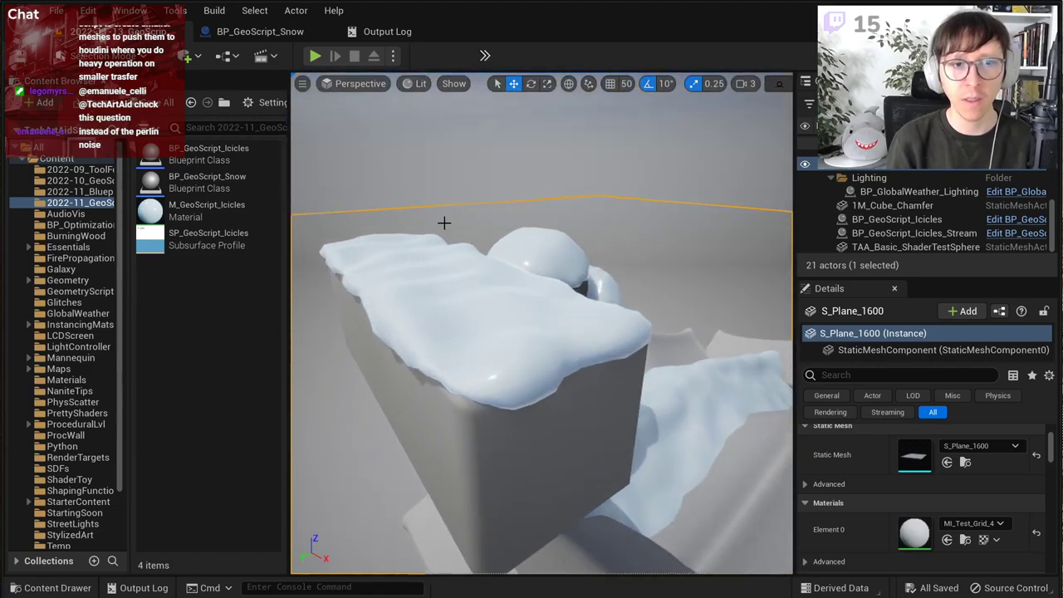
Step: In the snow blueprint's Process function, add an Apply Displace from Texture Map node fed by the Apply Perlin Noise to Mesh Target Mesh output
left_click(264, 33)
scroll(511, 375, "down", 2)
right_click_drag(512, 323, 603, 418)
scroll(521, 428, "up", 3)
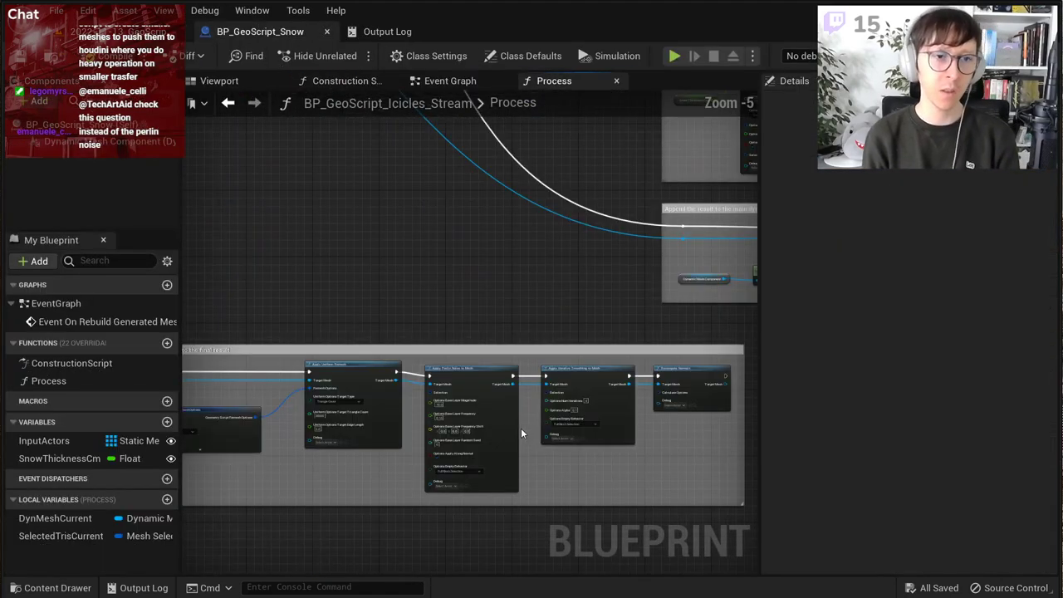
scroll(520, 433, "up", 2)
right_click_drag(503, 396, 425, 371)
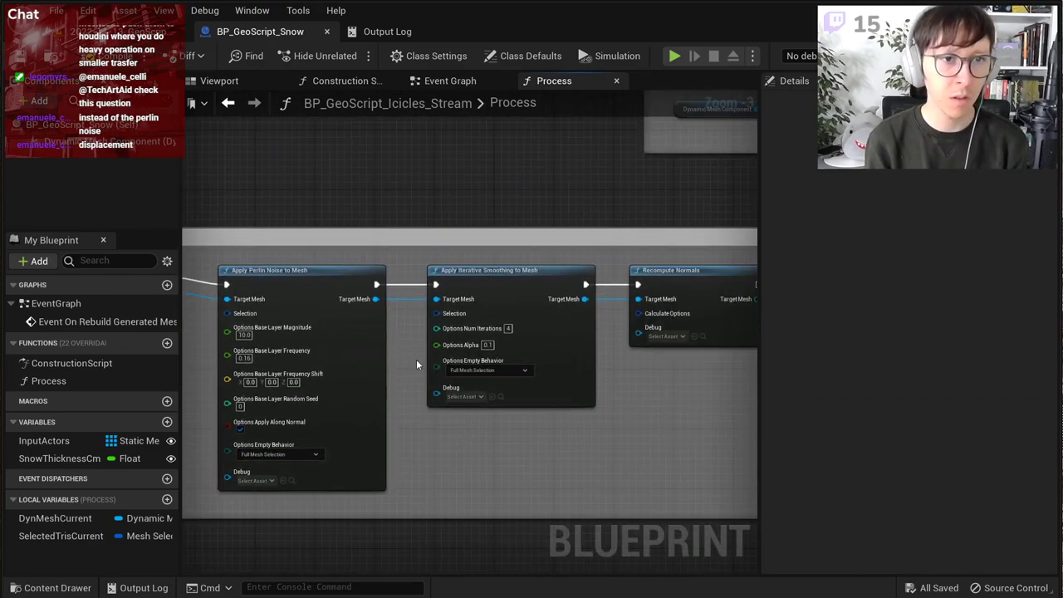
left_click_drag(377, 299, 448, 481)
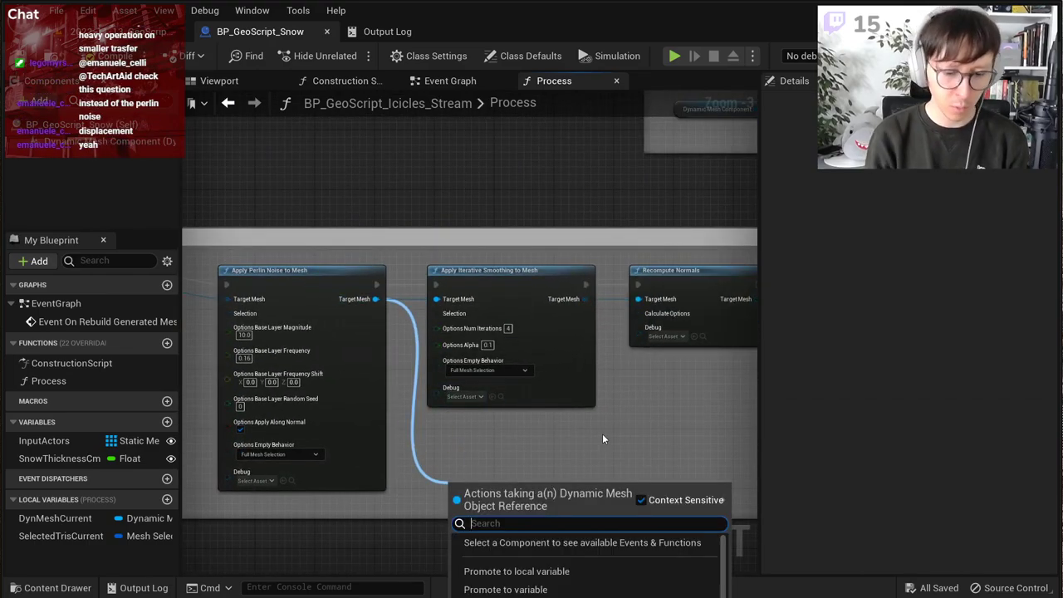
type("displace")
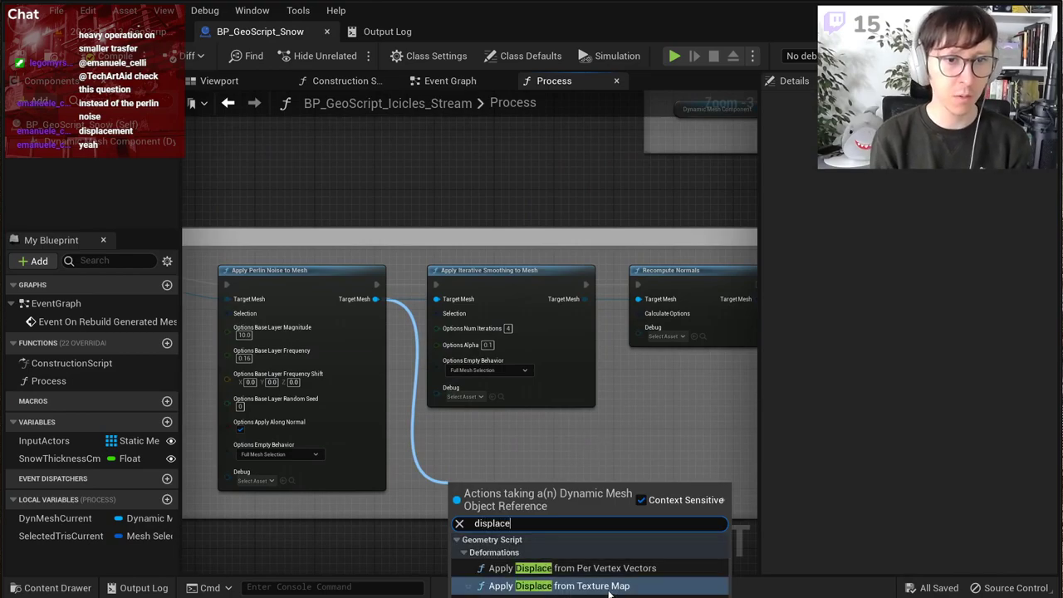
left_click(608, 590)
right_click_drag(521, 502, 537, 310)
scroll(538, 311, "up", 3)
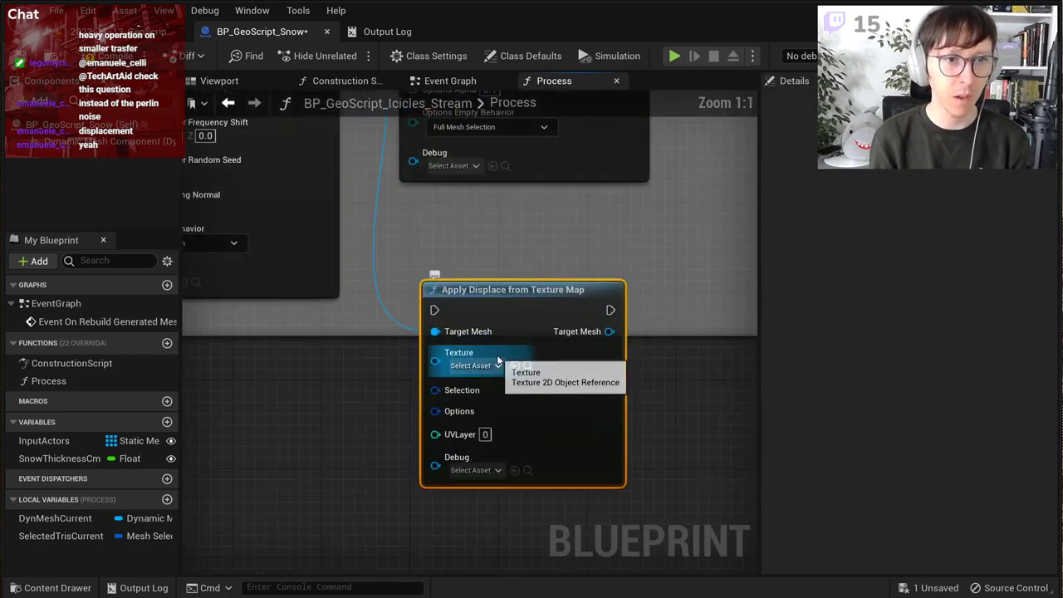
Step: View the texture assets offered for the displacement node's Texture input and check the snow in the level
left_click(475, 366)
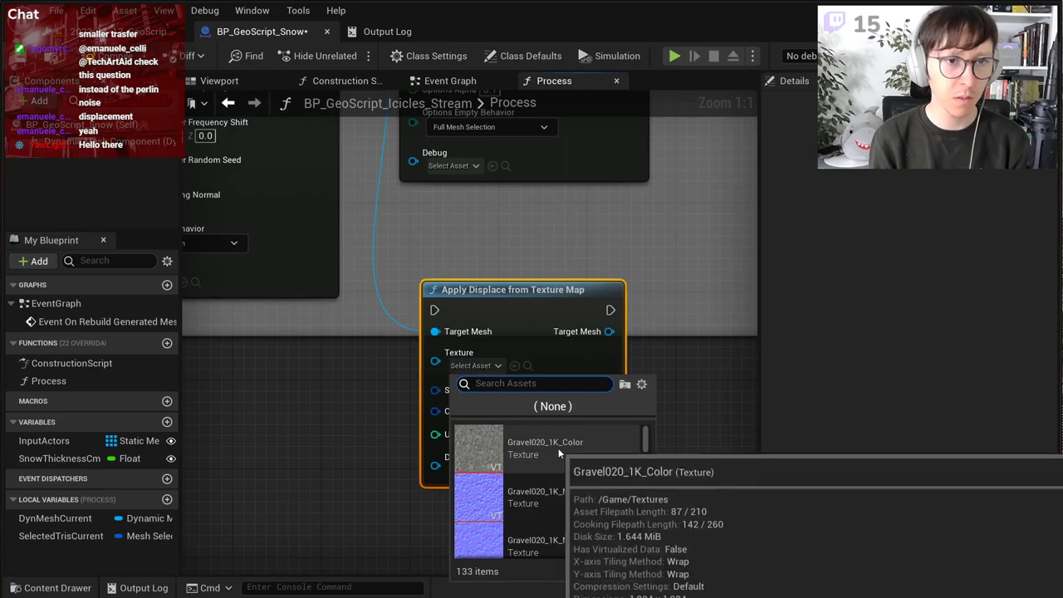
left_click(525, 290)
left_click(112, 33)
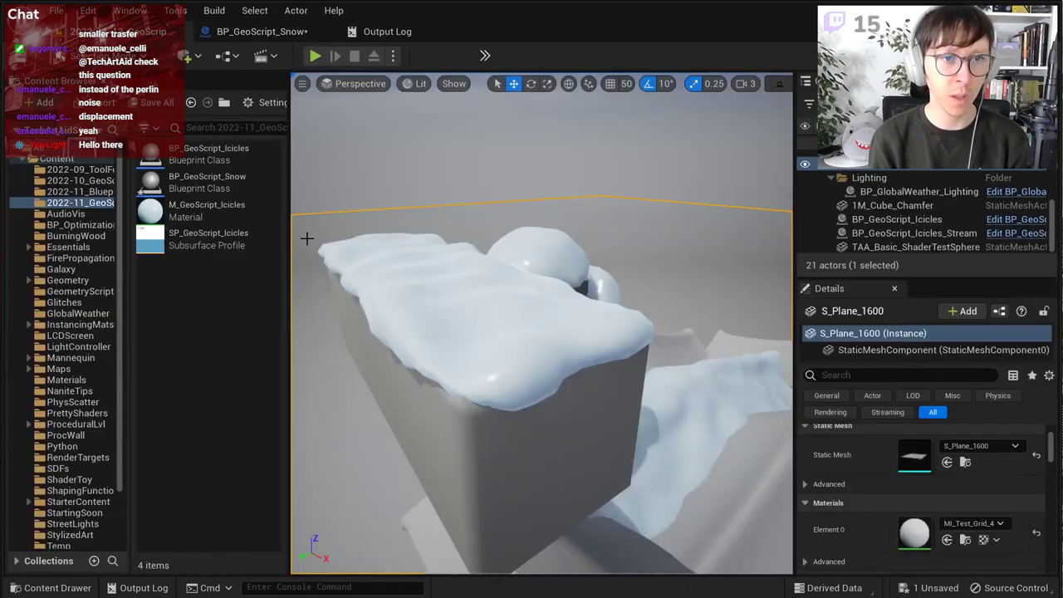
left_click(261, 32)
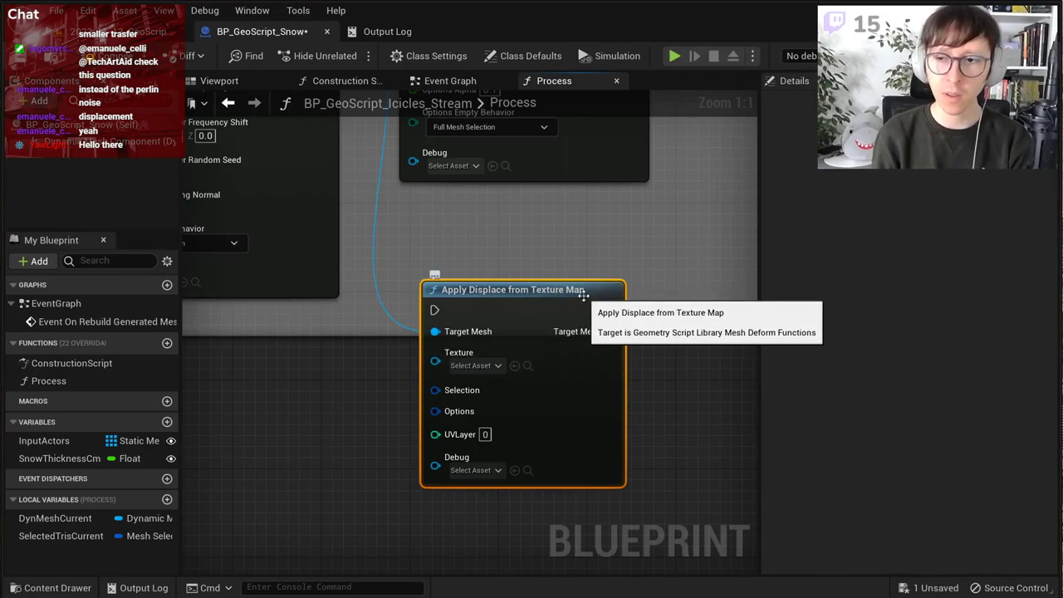
Step: Remove the Apply Displace from Texture Map node from the Process graph and save the blueprint
key("Delete")
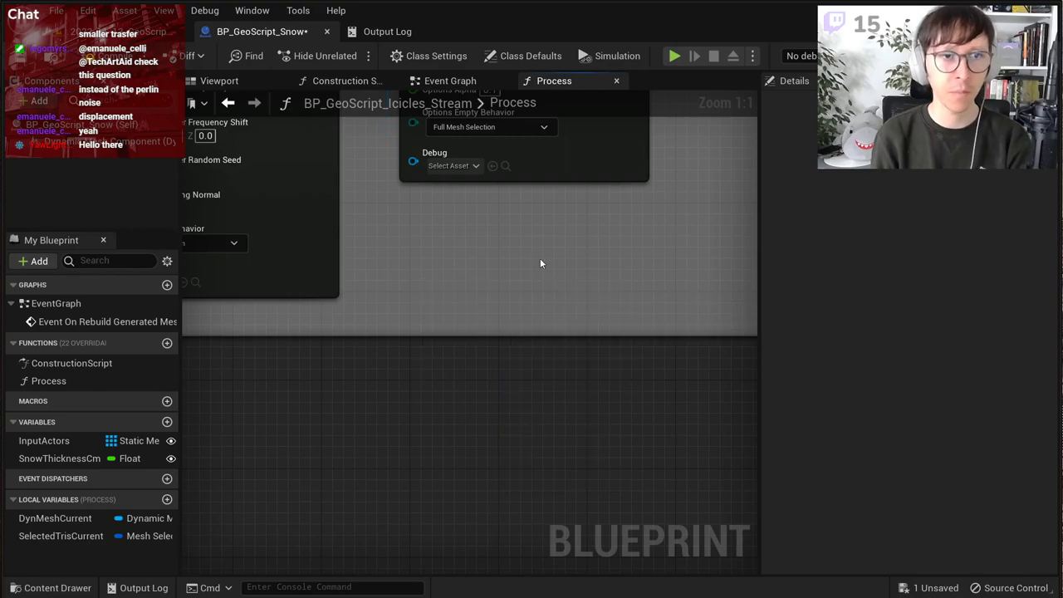
scroll(538, 256, "down", 2)
right_click_drag(538, 255, 609, 438)
key("ctrl+s")
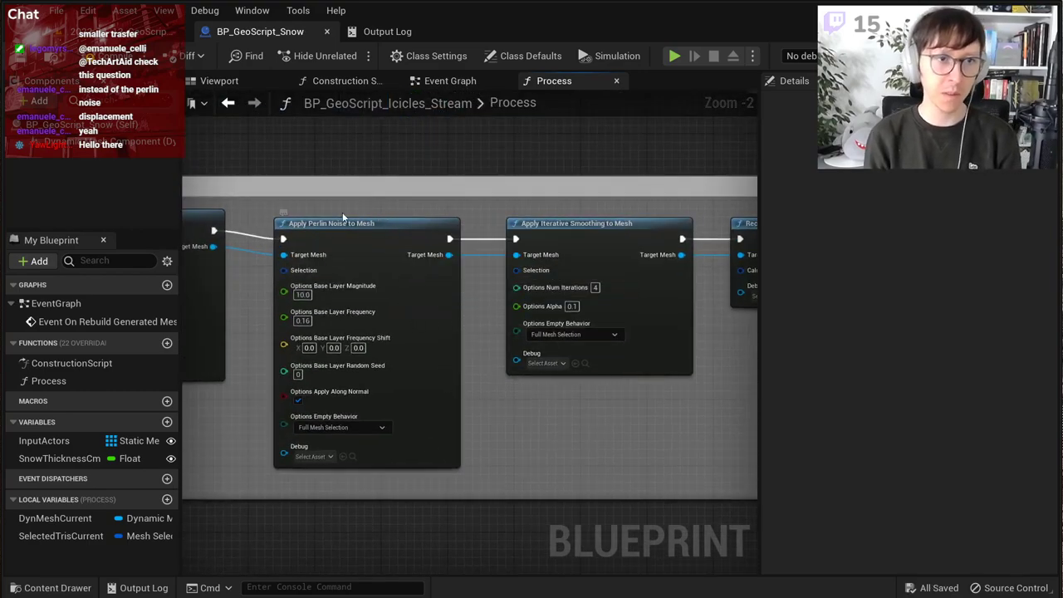
Step: Undo the deletion of the Apply Displace from Texture Map node
key("ctrl+z")
right_click(582, 420)
scroll(545, 452, "up", 1)
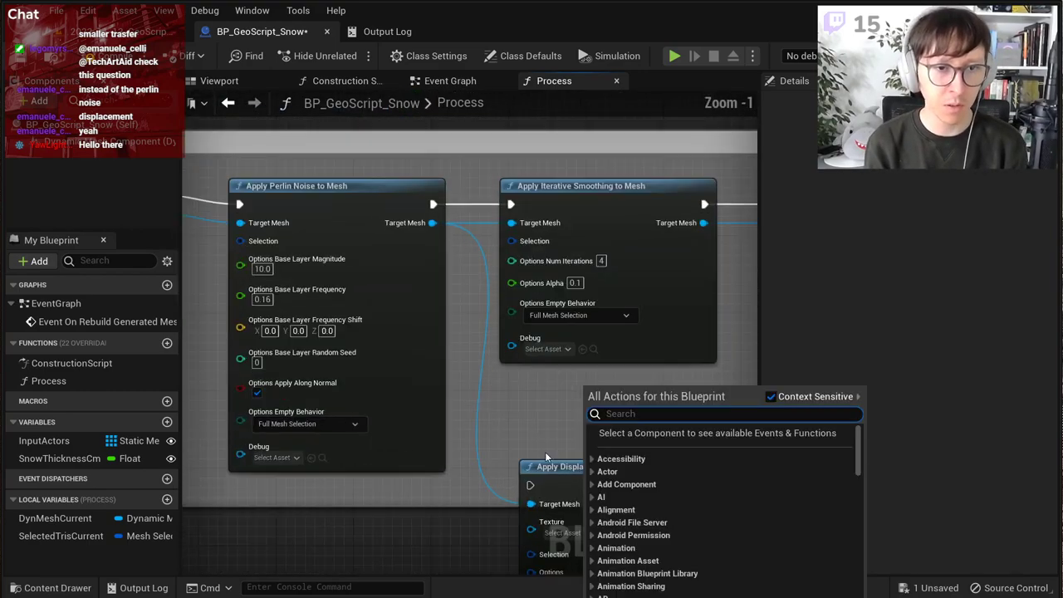
right_click_drag(576, 454, 509, 356)
Step: Delete the restored Apply Displace from Texture Map node, and save and compile the blueprint
left_click(523, 402)
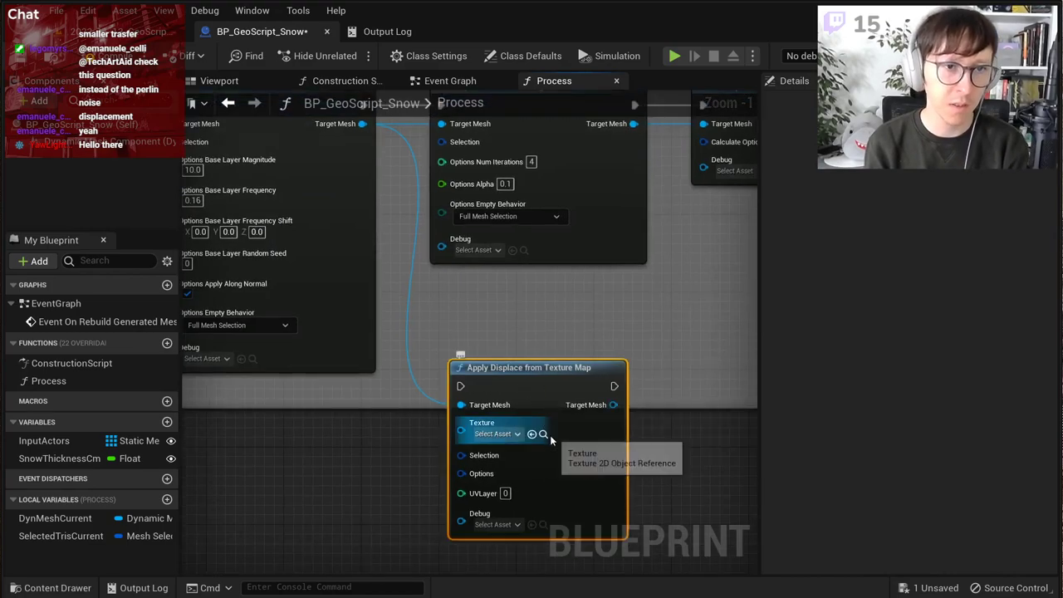
key("Delete")
left_click(30, 63)
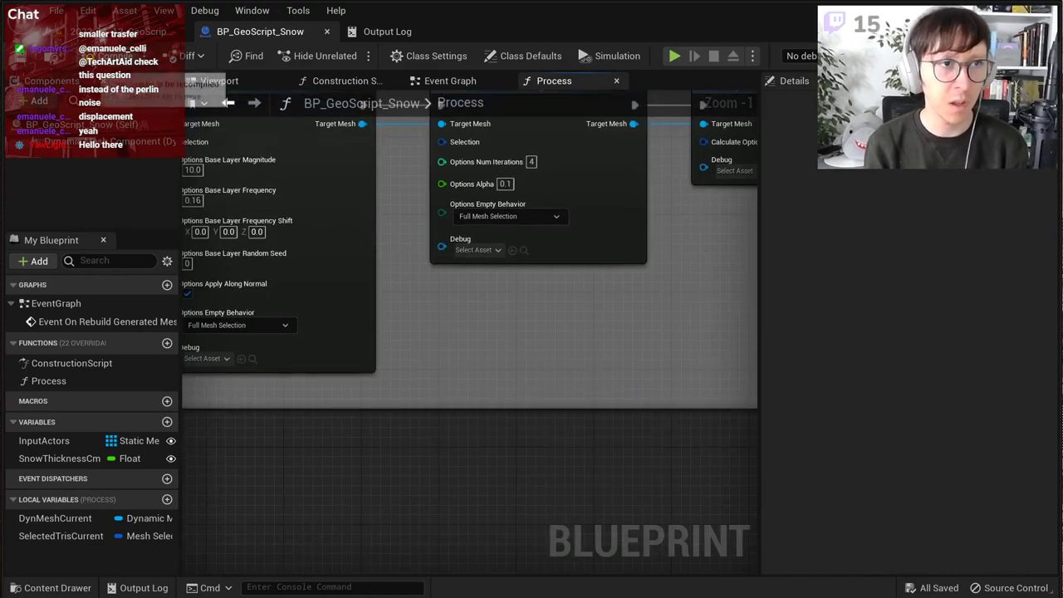
left_click(94, 63)
Step: Search for "project" among the nodes available from the Recompute Normals Target Mesh output, without adding one
scroll(410, 252, "down", 3)
scroll(515, 216, "up", 3)
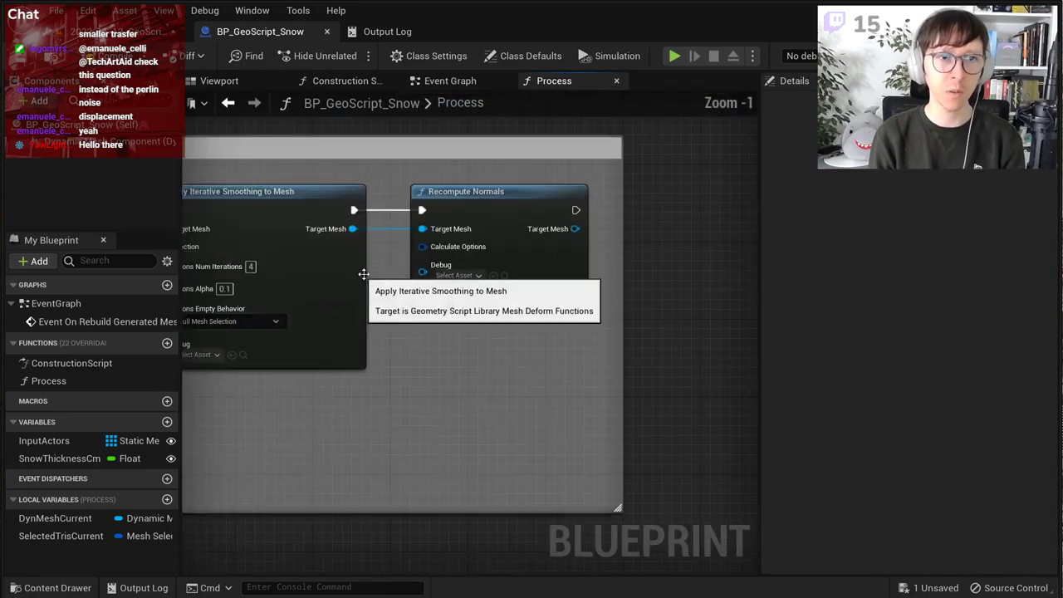
left_click_drag(575, 229, 575, 369)
type("project")
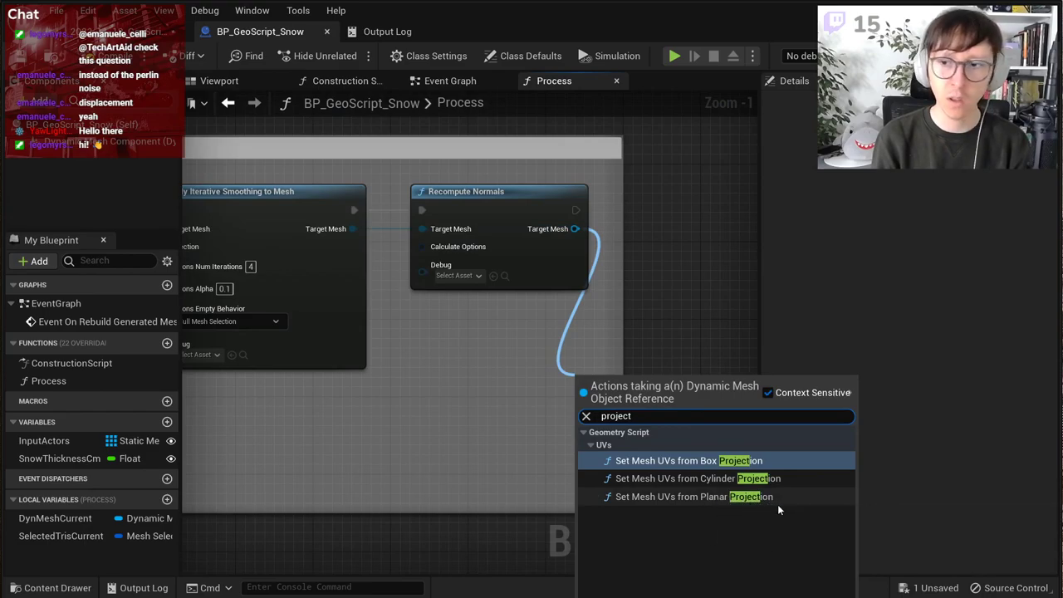
left_click(710, 278)
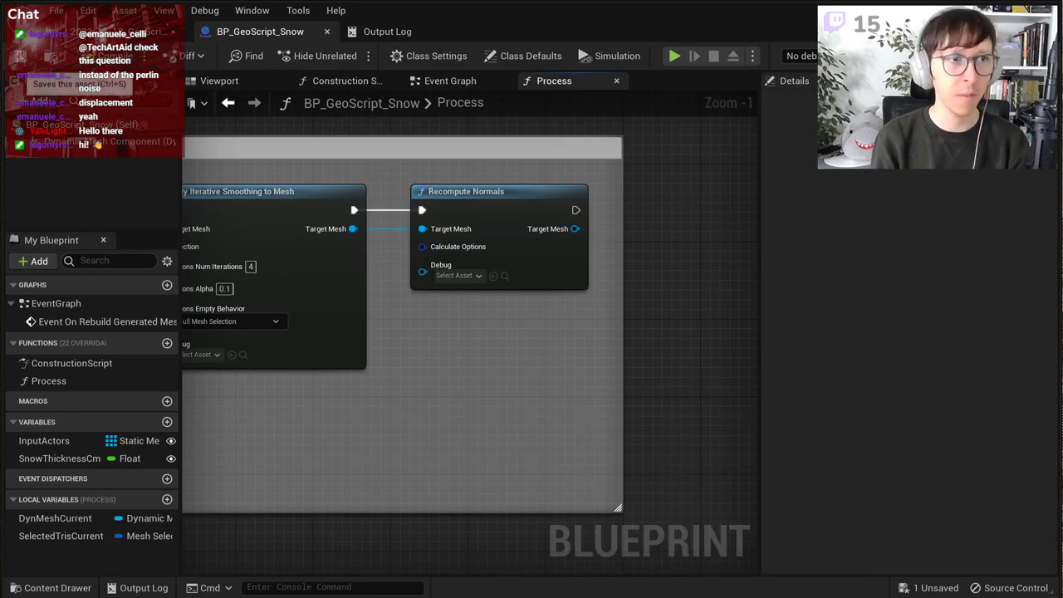
Step: Save the compiled snow blueprint and return to the level
left_click(120, 33)
left_click(22, 57)
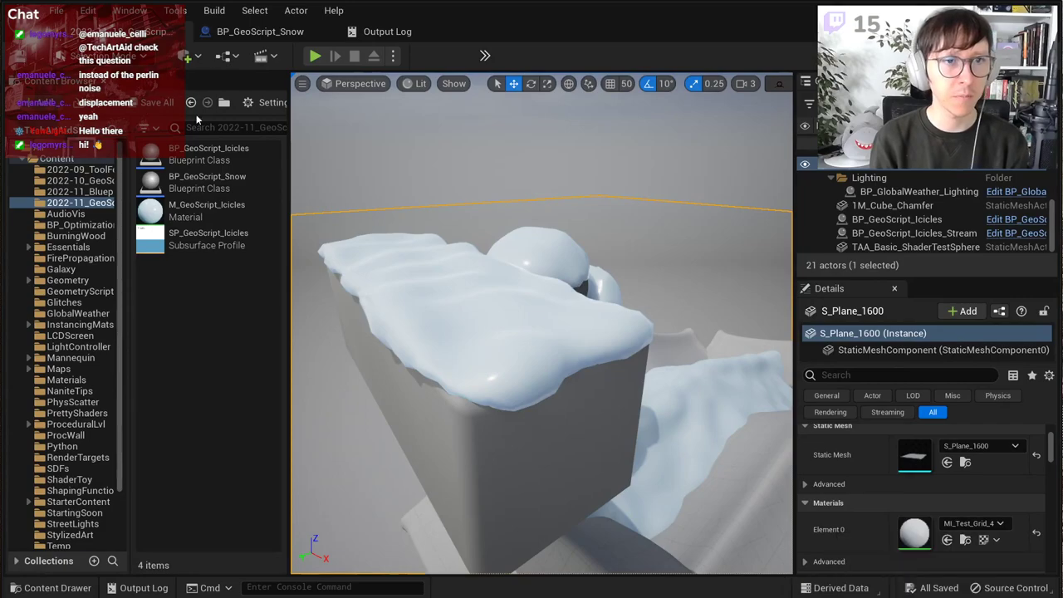
Step: Examine the generated snow on the cube, the spheres and the building's roof from several angles and distances
key("s")
right_click_drag(498, 316, 523, 345)
key("w")
key("w")
mouse_move(468, 223)
right_mouse_down()
mouse_move(490, 241)
mouse_move(467, 223)
right_mouse_up()
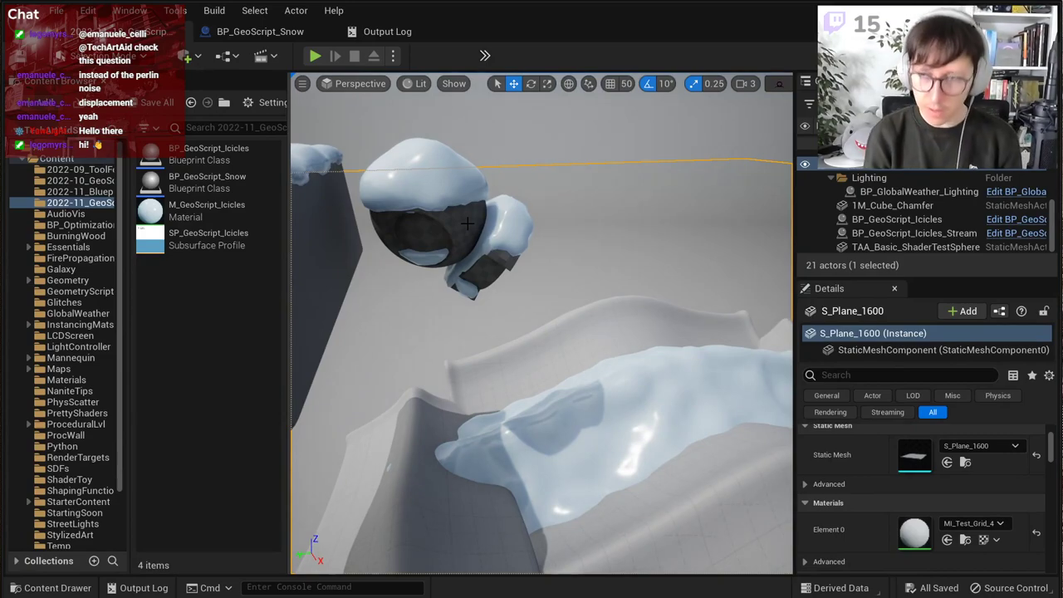
scroll(467, 224, "down", 5)
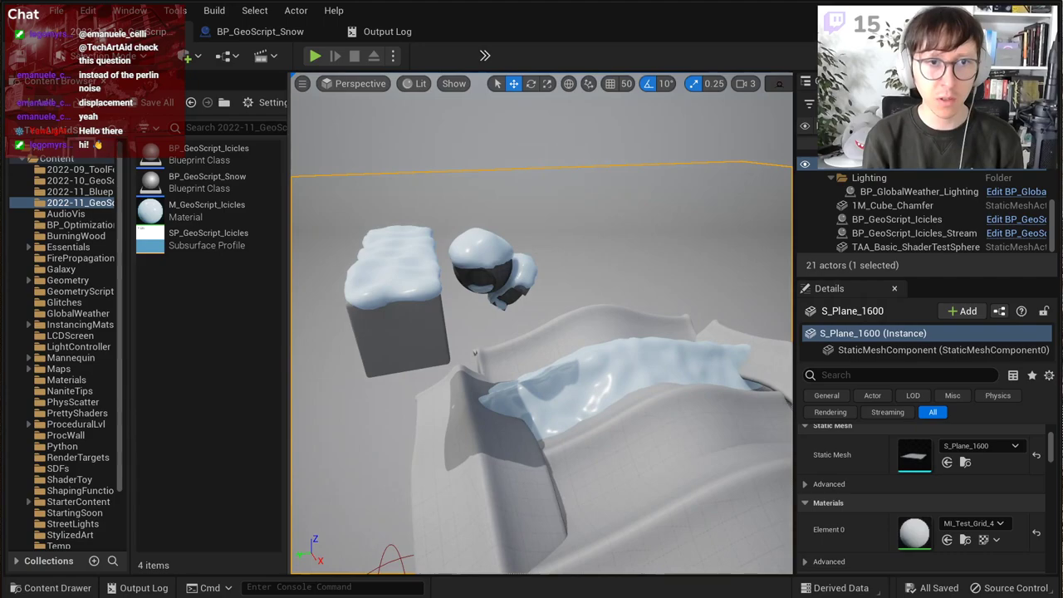
left_click(593, 147)
left_click_drag(593, 147, 664, 145, "alt")
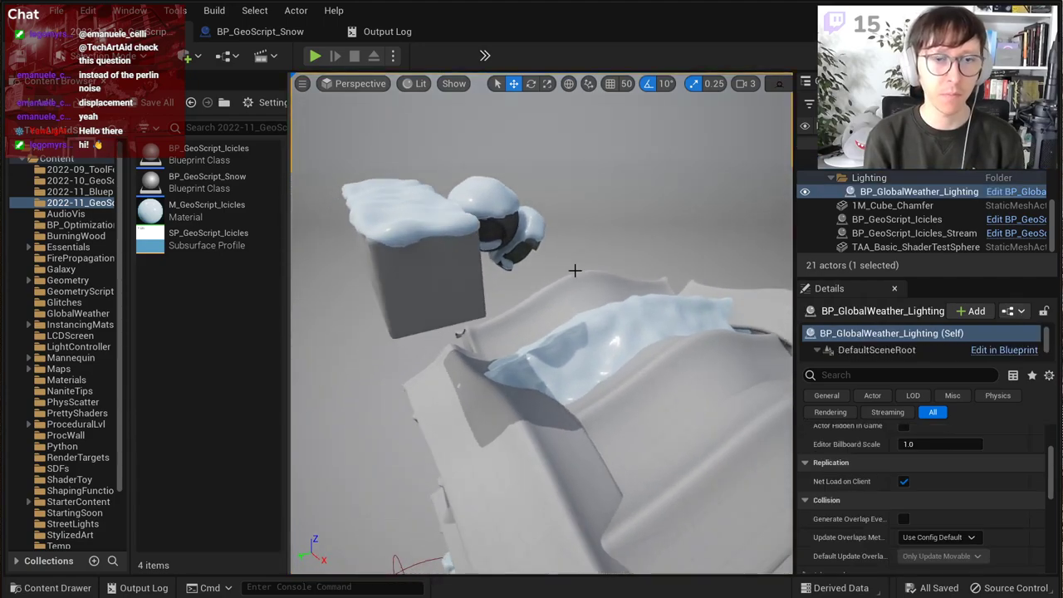
scroll(575, 271, "down", 5)
scroll(500, 494, "down", 1)
middle_click_drag(505, 503, 545, 456, "alt")
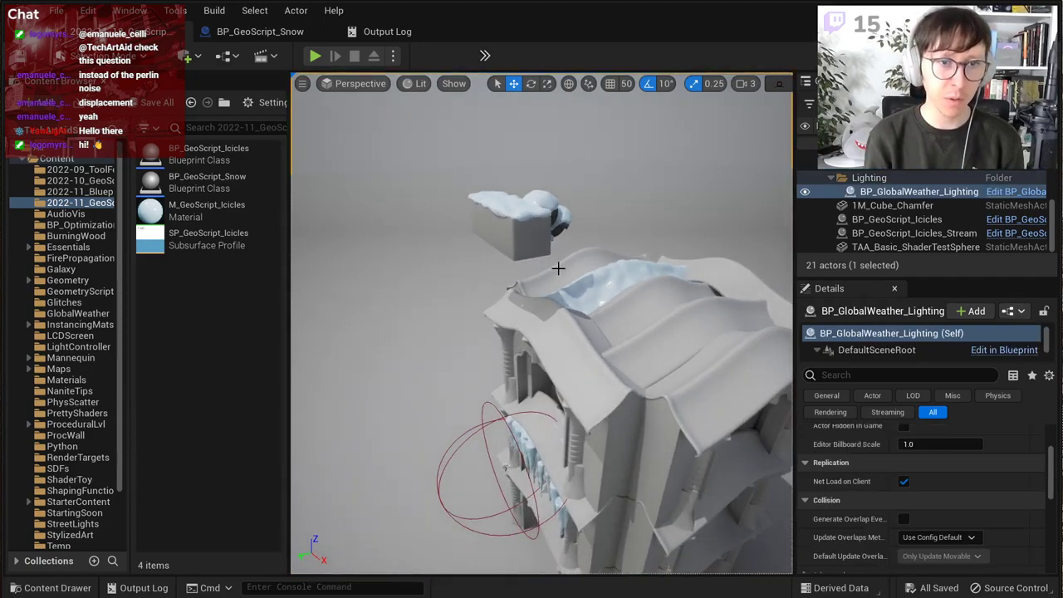
scroll(559, 257, "up", 5)
middle_click_drag(560, 242, 568, 323, "alt")
scroll(570, 232, "up", 3)
scroll(570, 232, "down", 1)
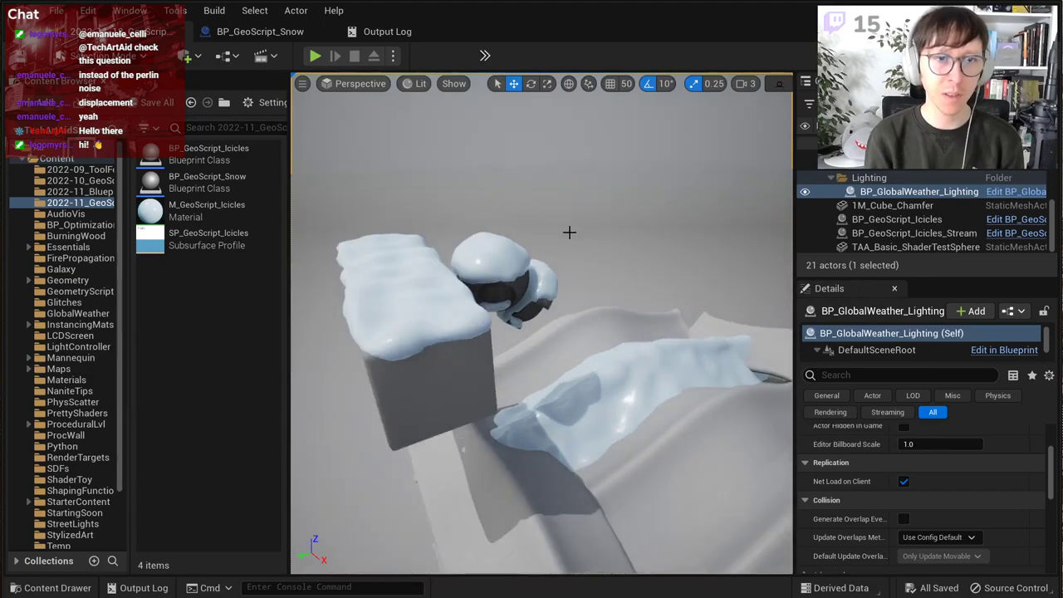
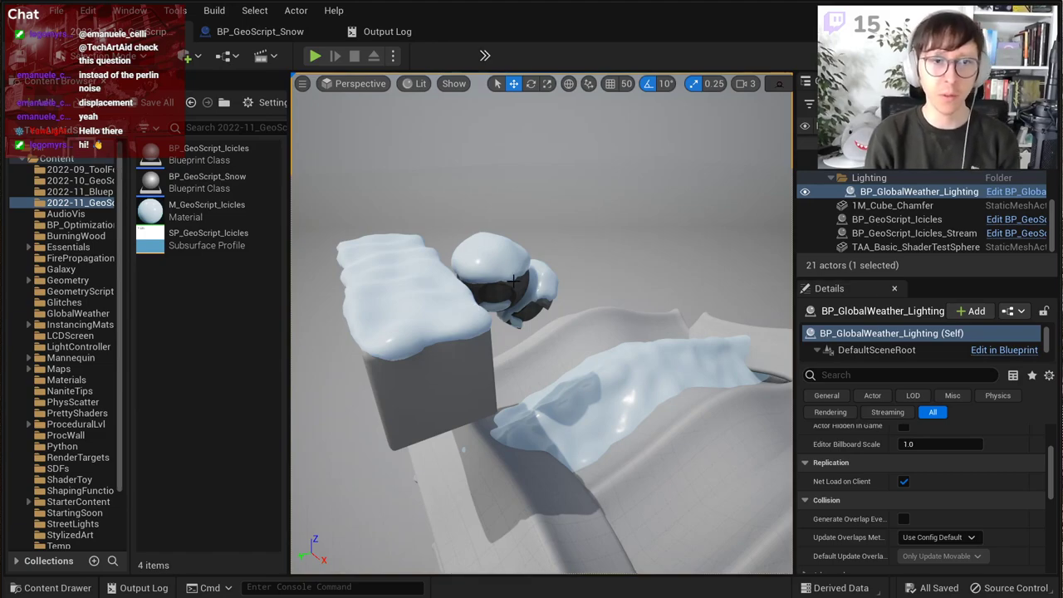
right_click_drag(601, 203, 623, 193)
scroll(614, 192, "down", 6)
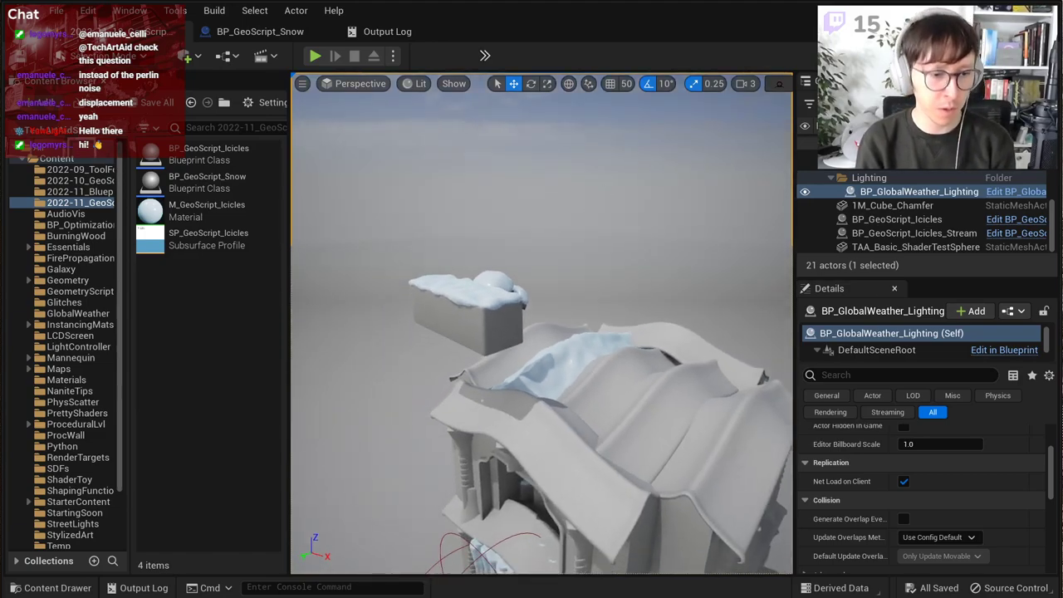
Step: Switch to the browser's Patreon page, review the membership levels, highlight "Twitch project files" in the Thanks a bunch tier, and return to Unreal Editor
key("alt+Tab")
left_click(148, 17)
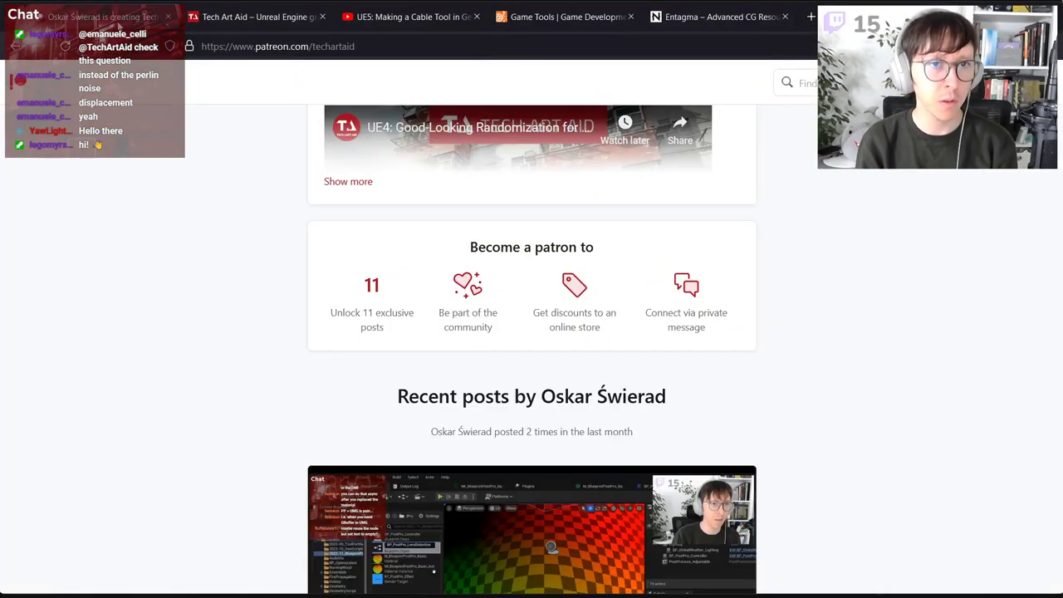
scroll(567, 296, "up", 15)
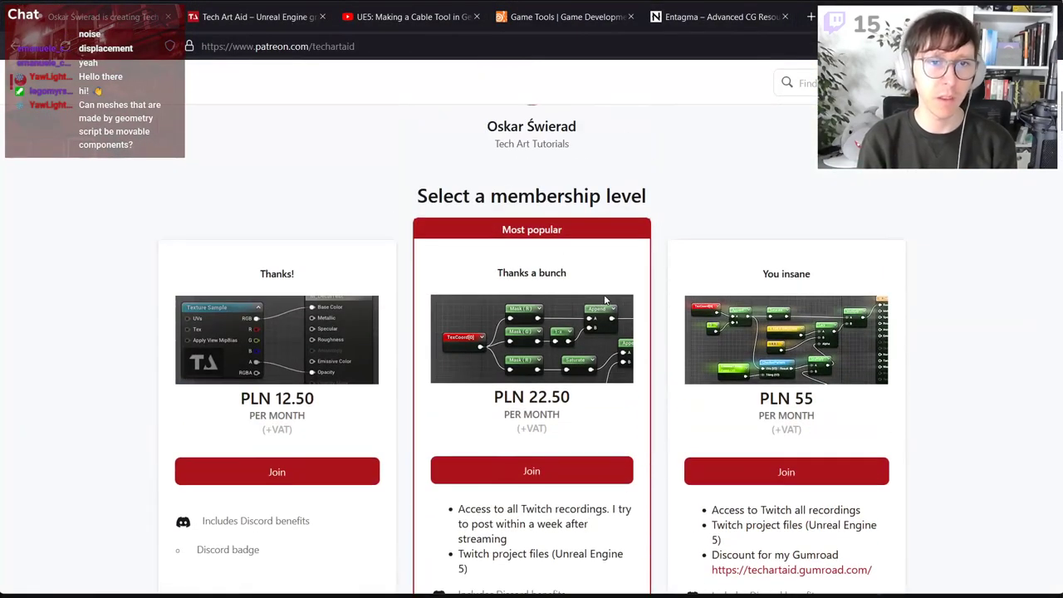
scroll(604, 301, "down", 1)
key("alt+Tab")
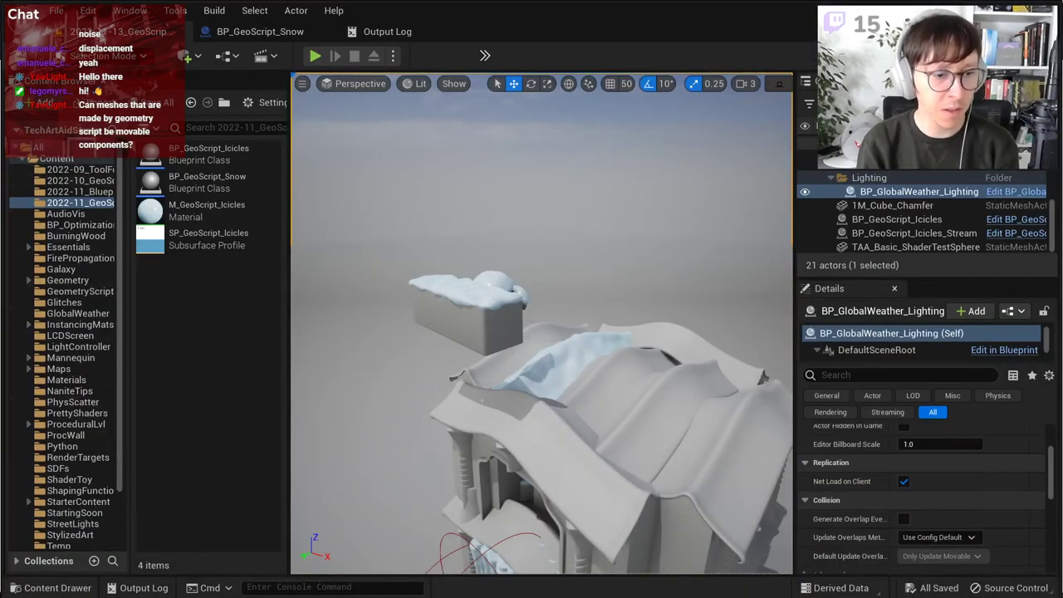
key("alt+Tab")
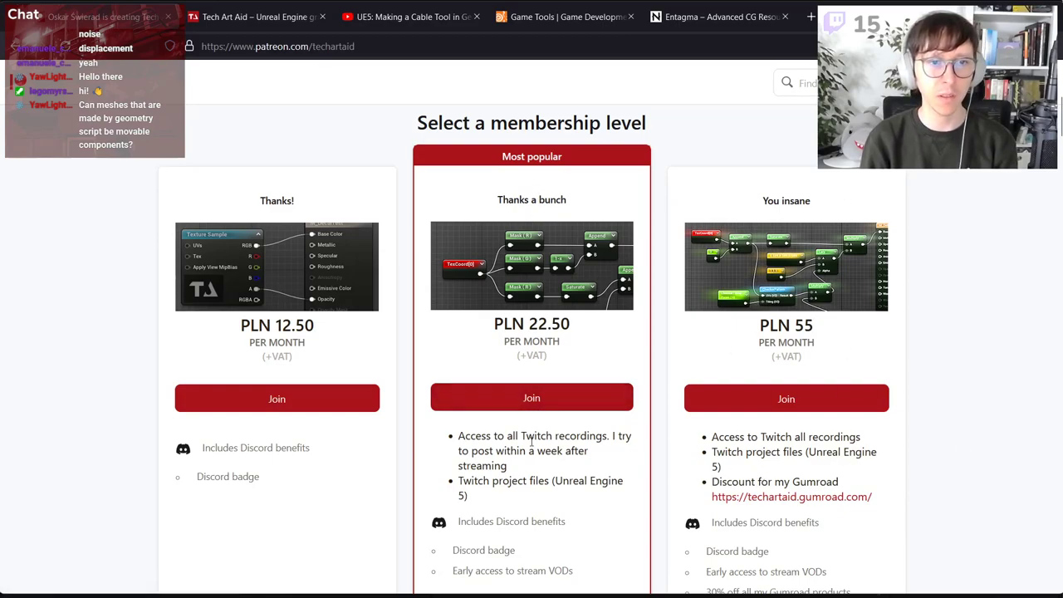
left_click_drag(460, 480, 547, 483)
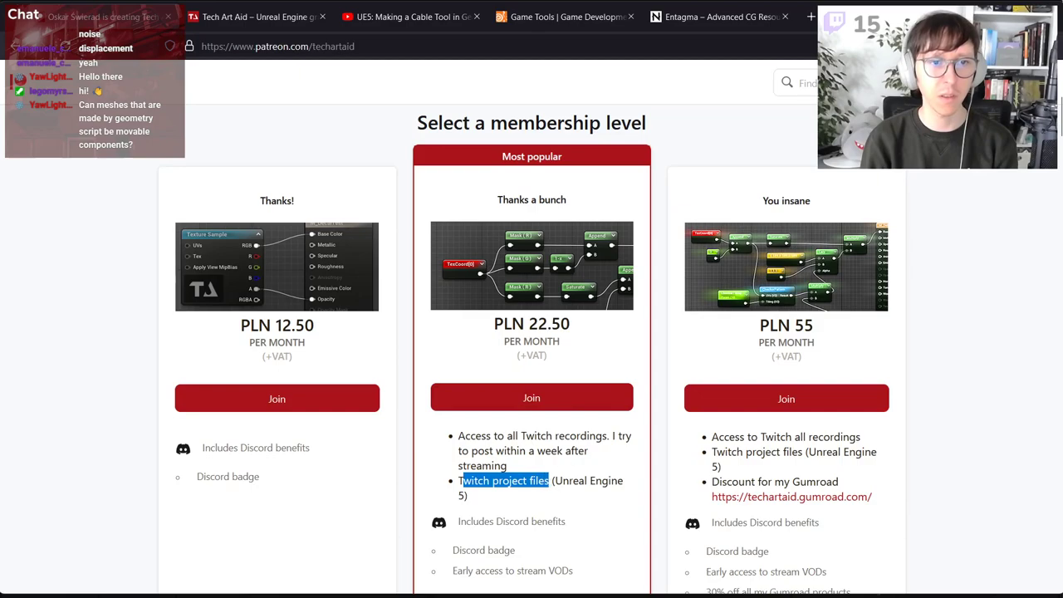
key("alt+Tab")
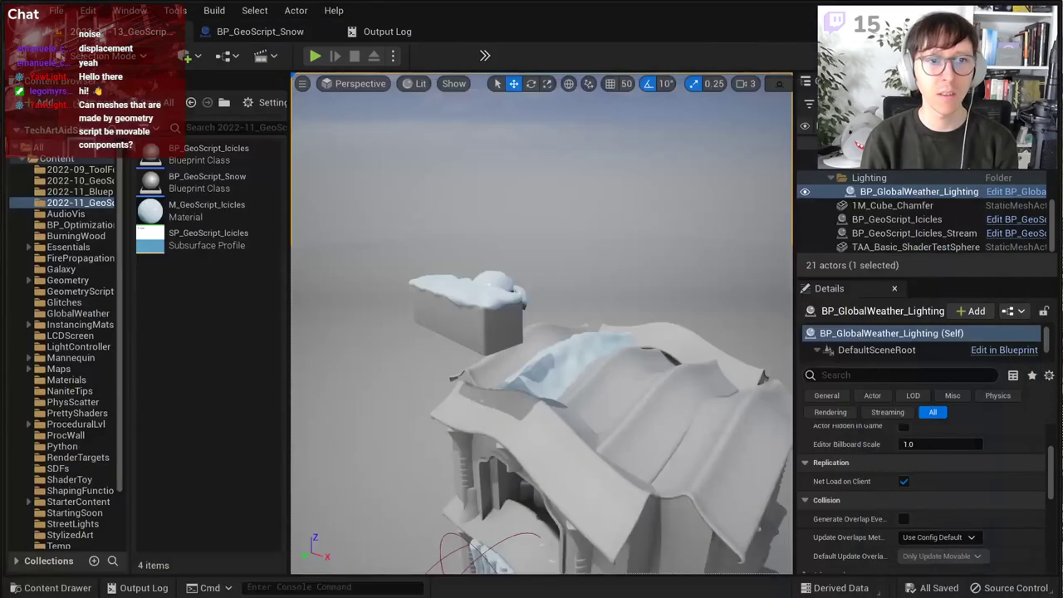
right_click_drag(699, 261, 699, 249)
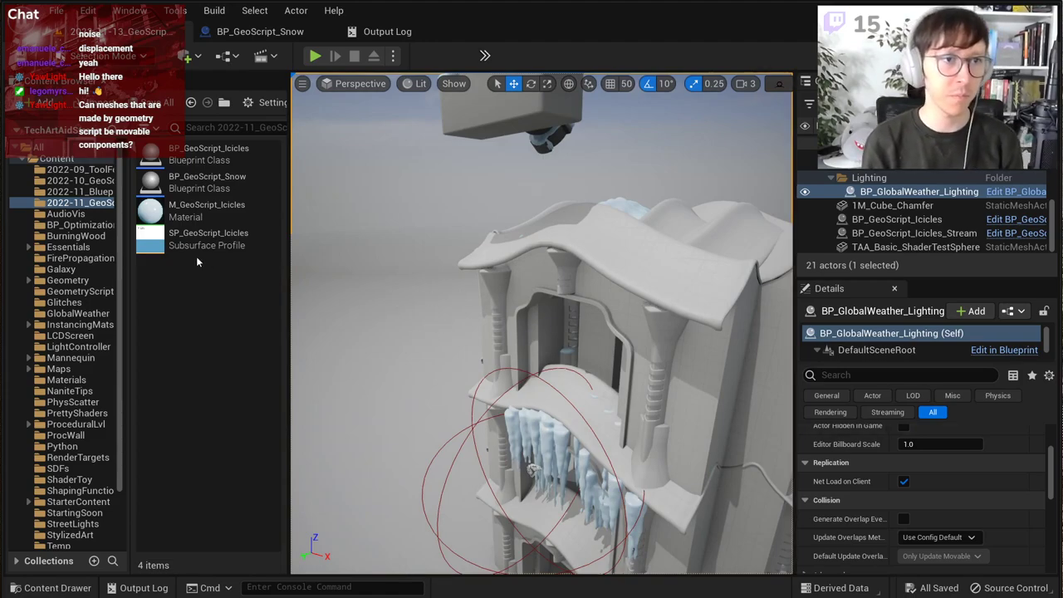
right_click_drag(539, 332, 529, 270)
key("e")
key("w")
key("d")
right_click_drag(576, 347, 509, 392)
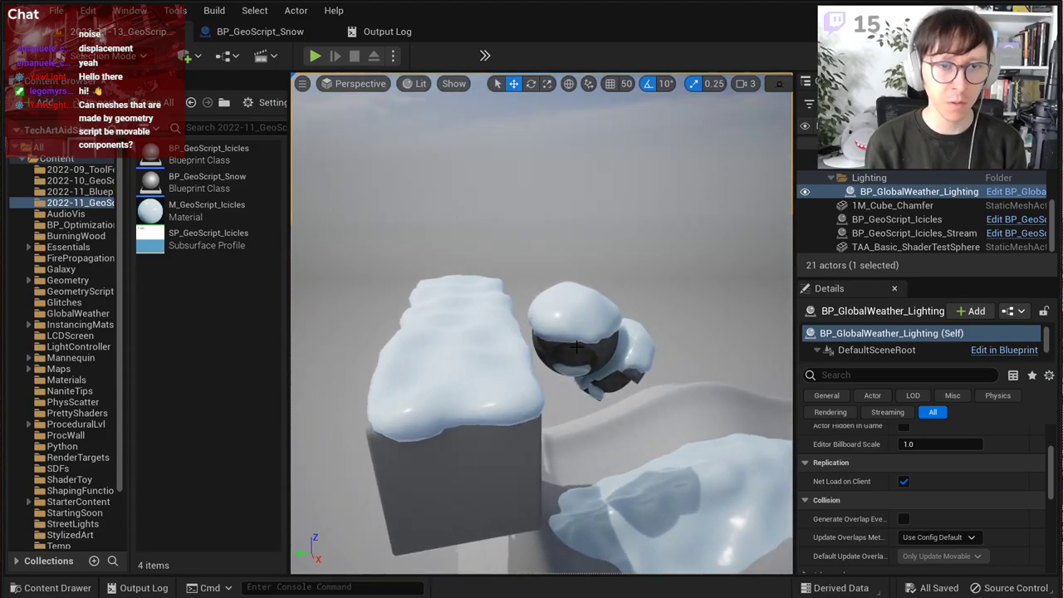
Step: Search the parent classes for "dynamic mesh" in a new Blueprint Class, compare GeneratedDynamicMeshActor with DynamicMeshActor, and cancel without creating one
right_click(169, 267)
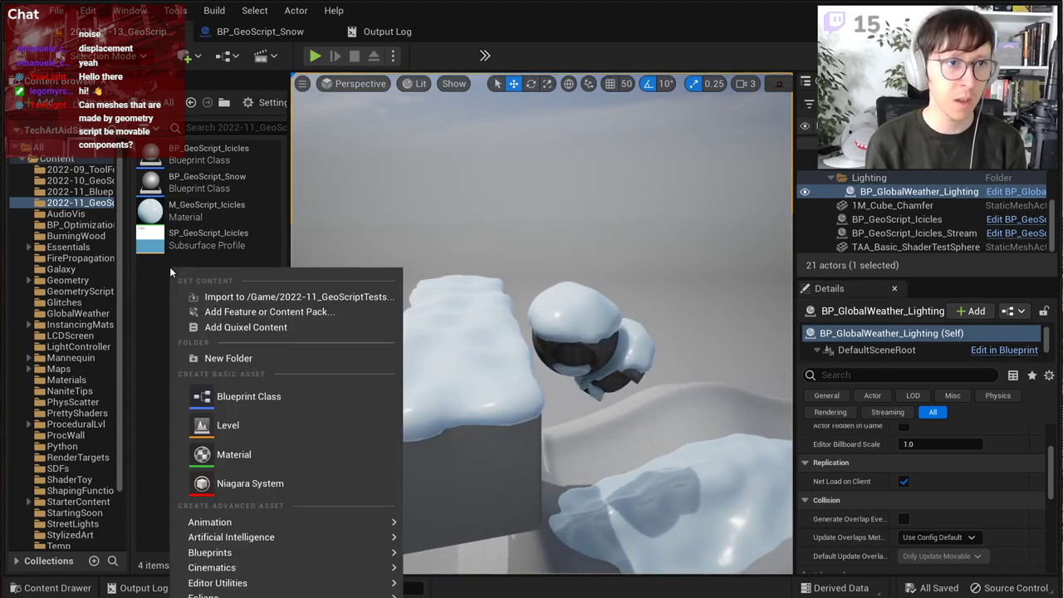
left_click(268, 392)
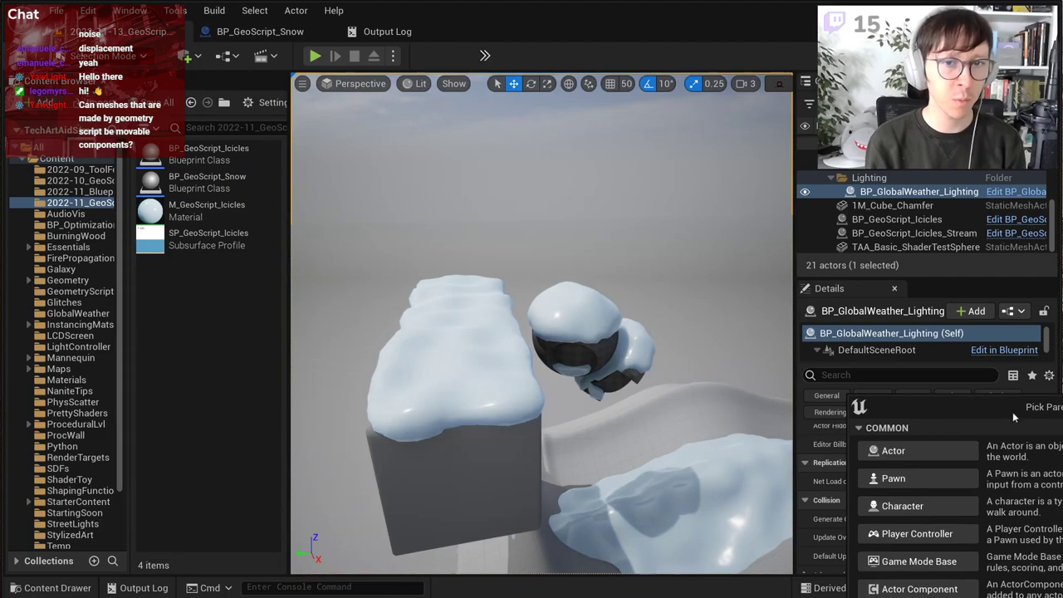
type("dynam")
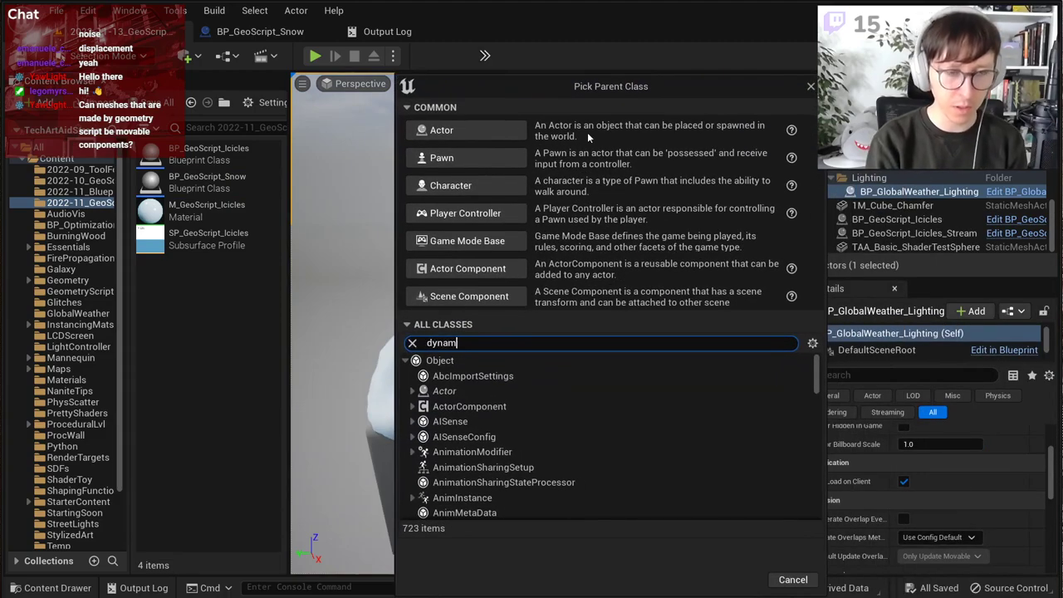
type("ic mesh")
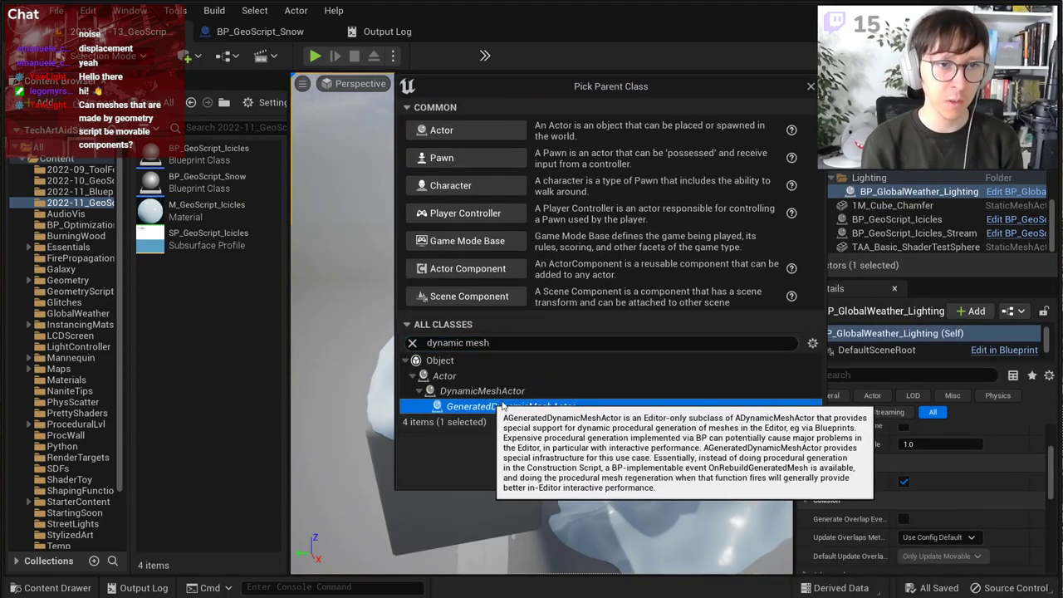
left_click(518, 406)
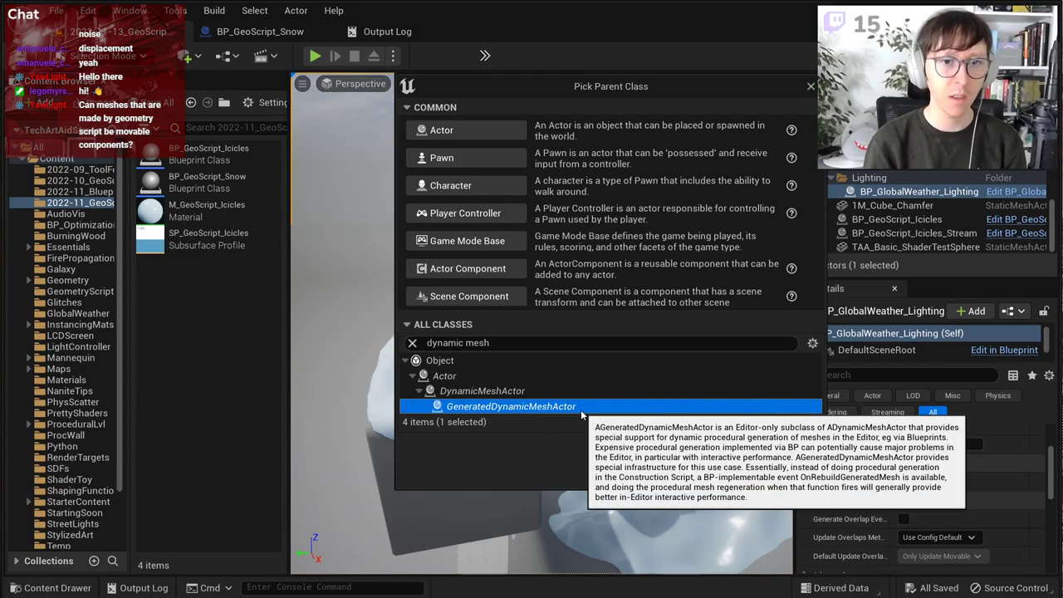
left_click(568, 392)
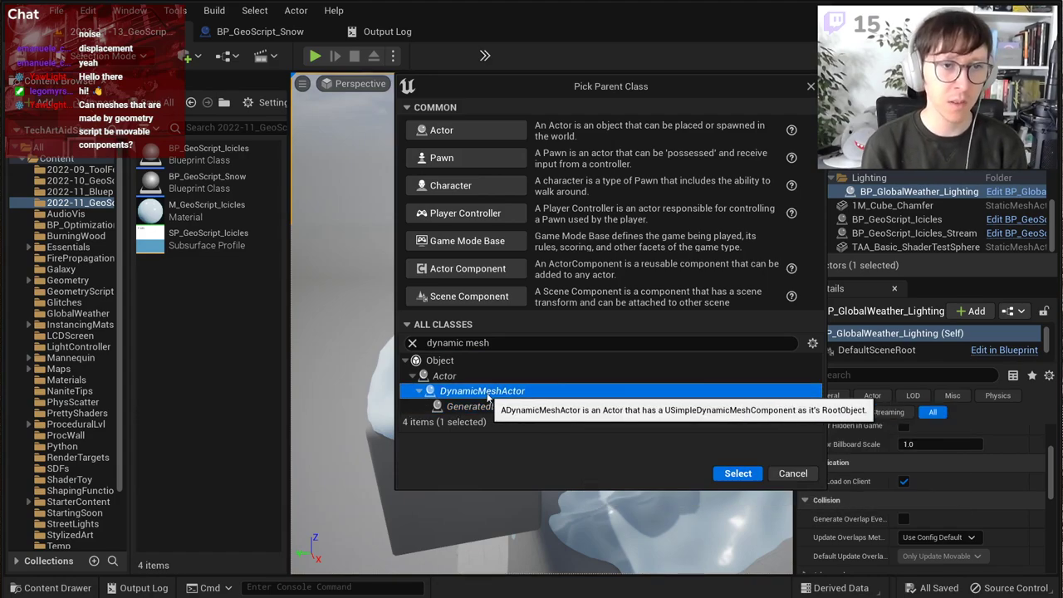
left_click(791, 474)
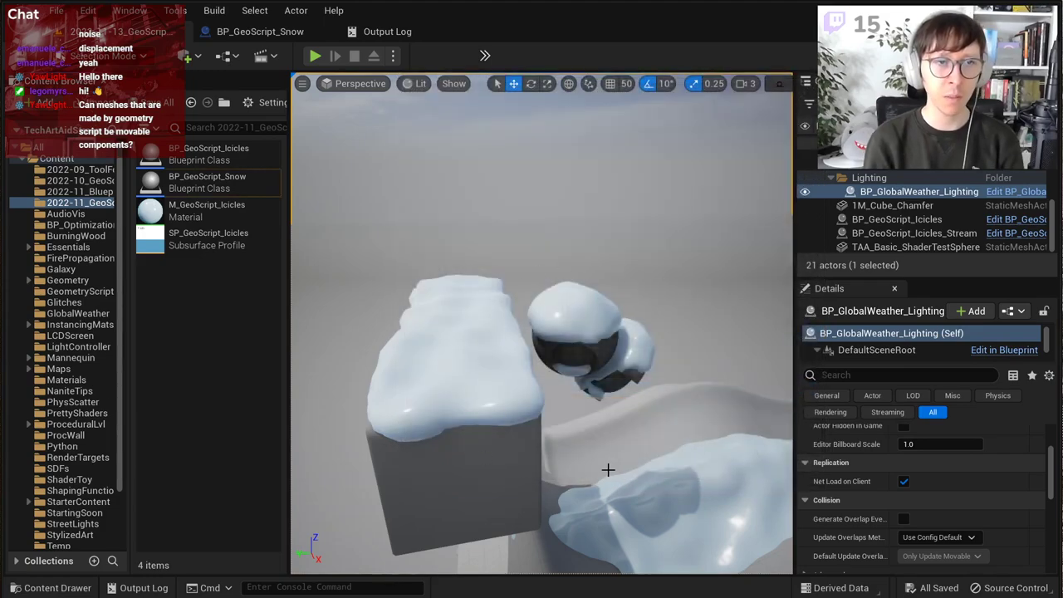
Step: Open BP_GeoScript_Snow and examine how Event On Rebuild Generated Mesh calls Process, viewing both the Event Graph and the Process function
left_click(284, 34)
right_click_drag(310, 160, 520, 278)
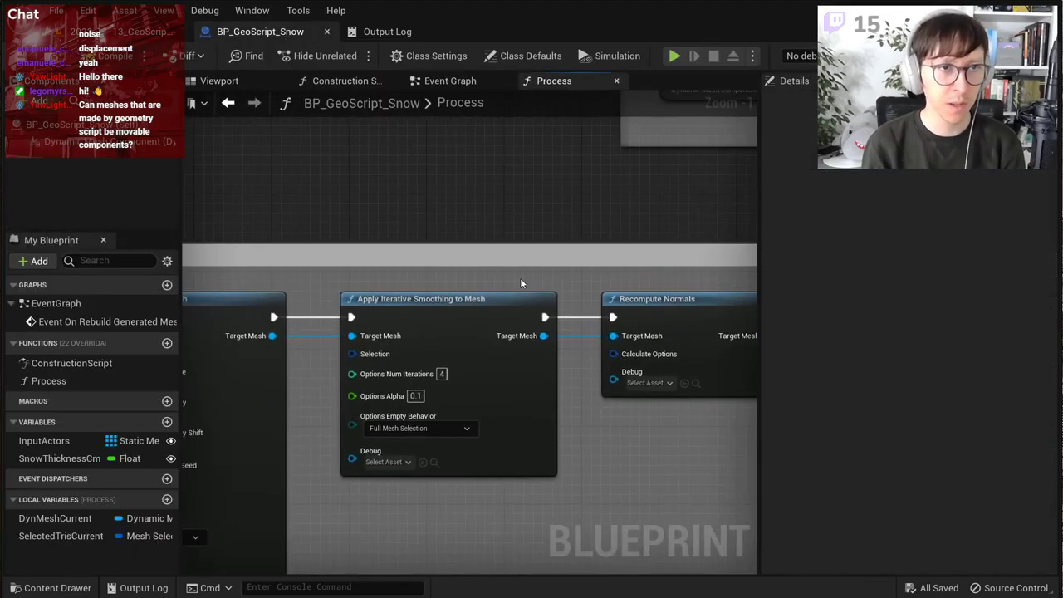
scroll(520, 277, "down", 4)
scroll(367, 185, "down", 4)
left_click(450, 83)
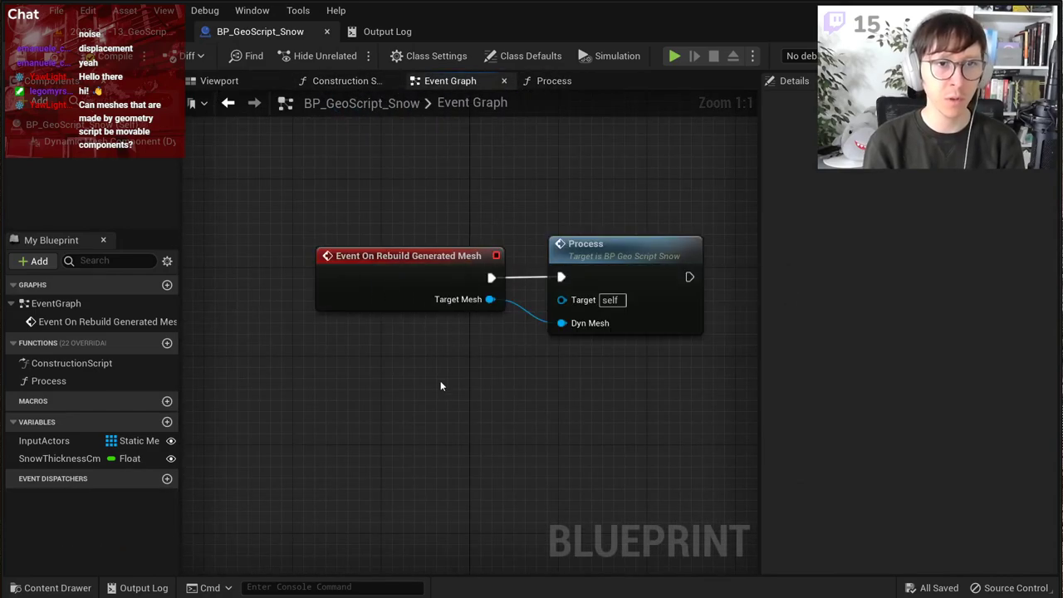
left_click(586, 249)
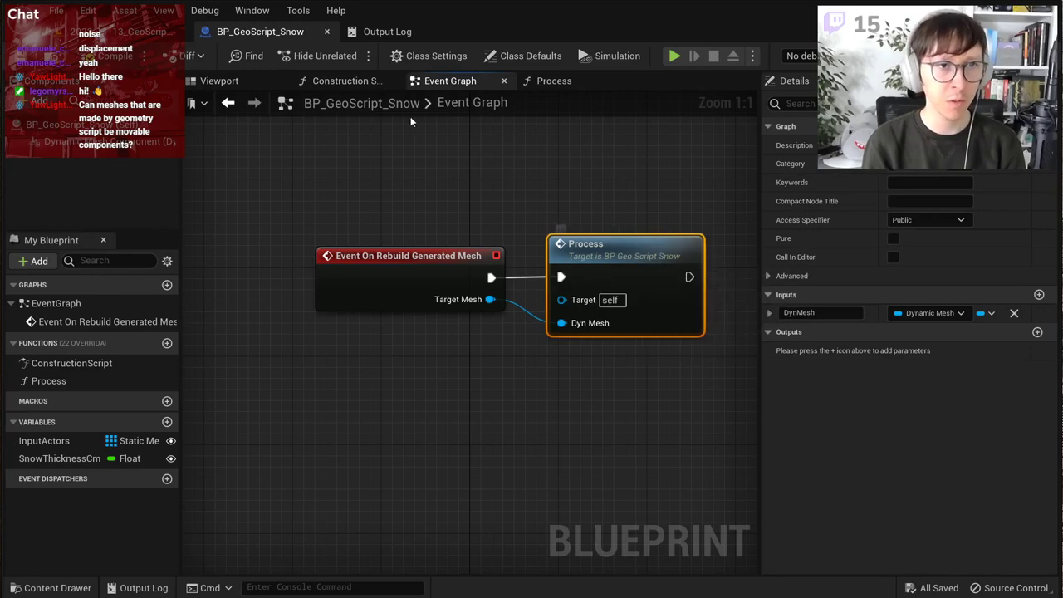
left_click(548, 81)
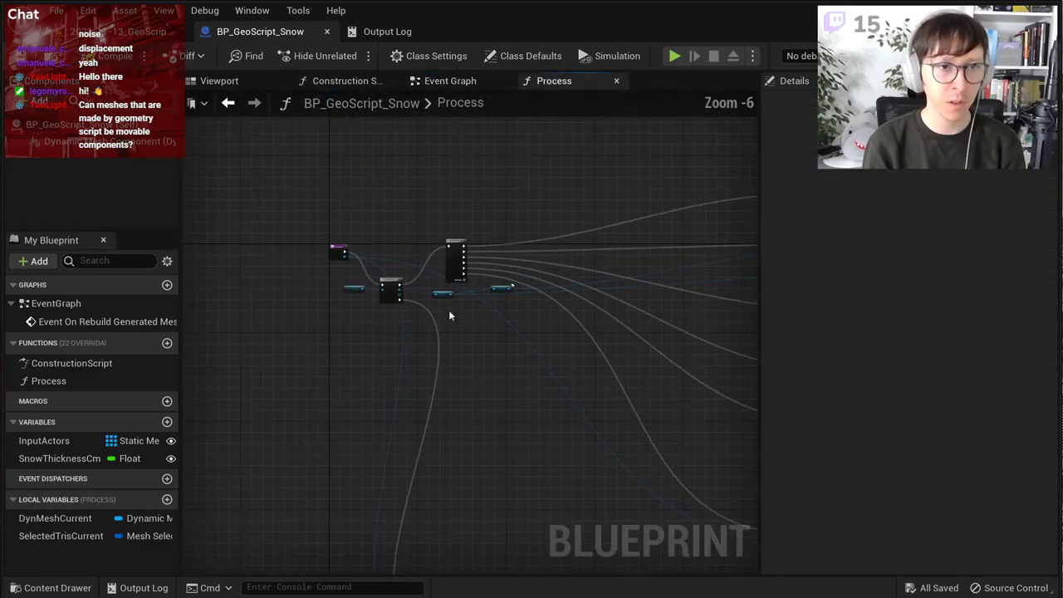
left_click(435, 84)
right_click_drag(443, 156, 467, 292)
left_click(464, 288)
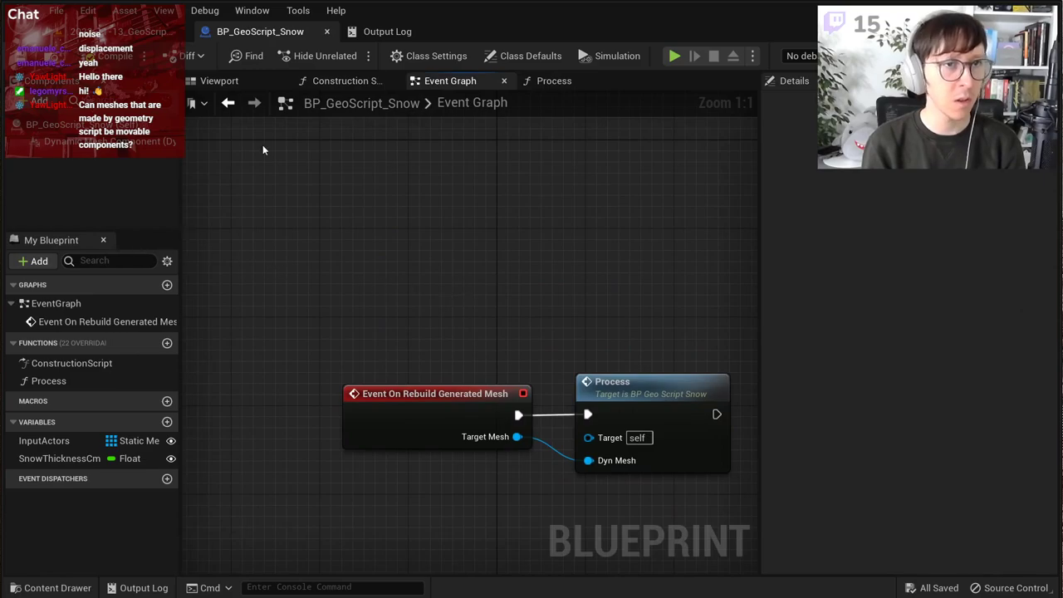
scroll(374, 215, "down", 1)
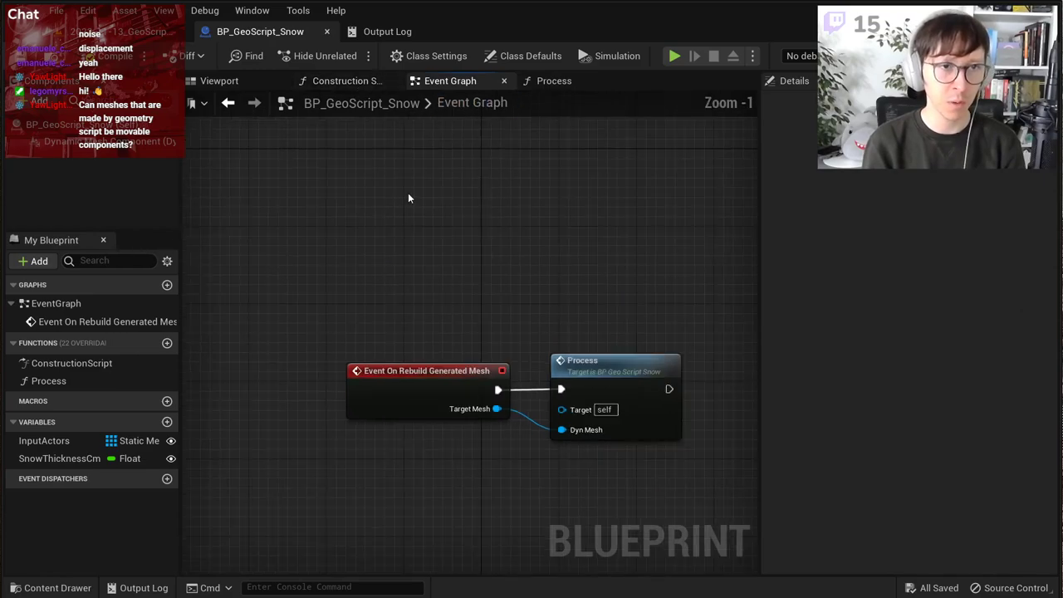
Step: Search the Event Graph's available nodes for "on collision" and "collision event", without adding one
right_click(408, 192)
type("on c")
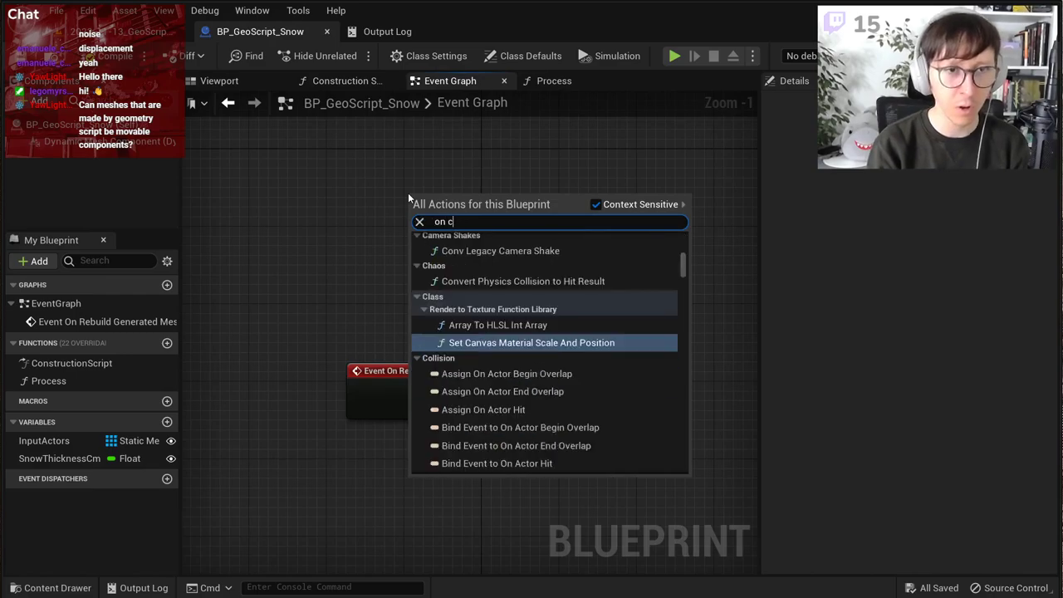
type("ollisio")
key("ctrl+a")
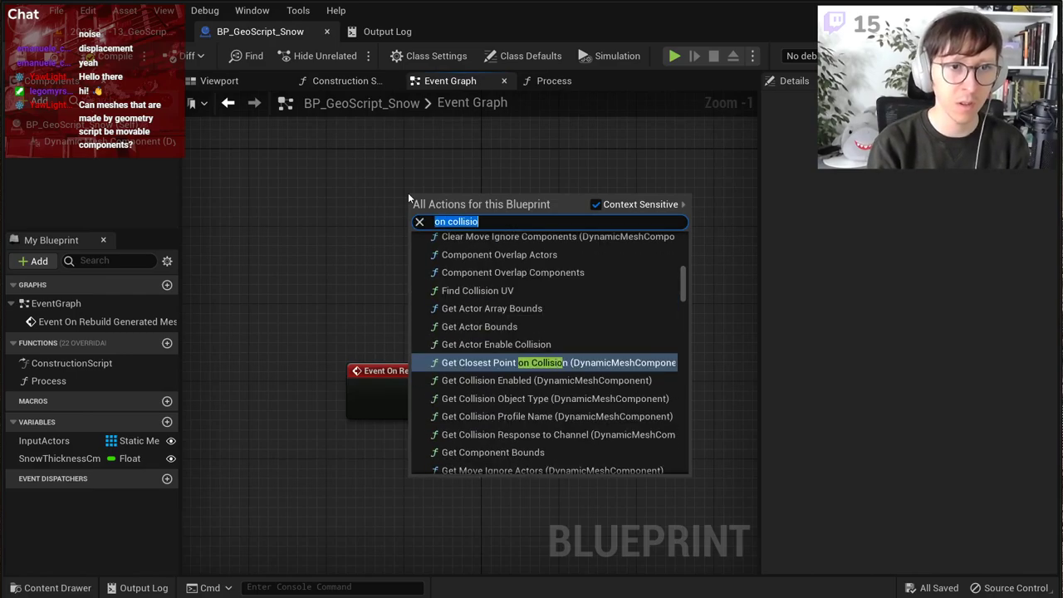
type("collisio nevent")
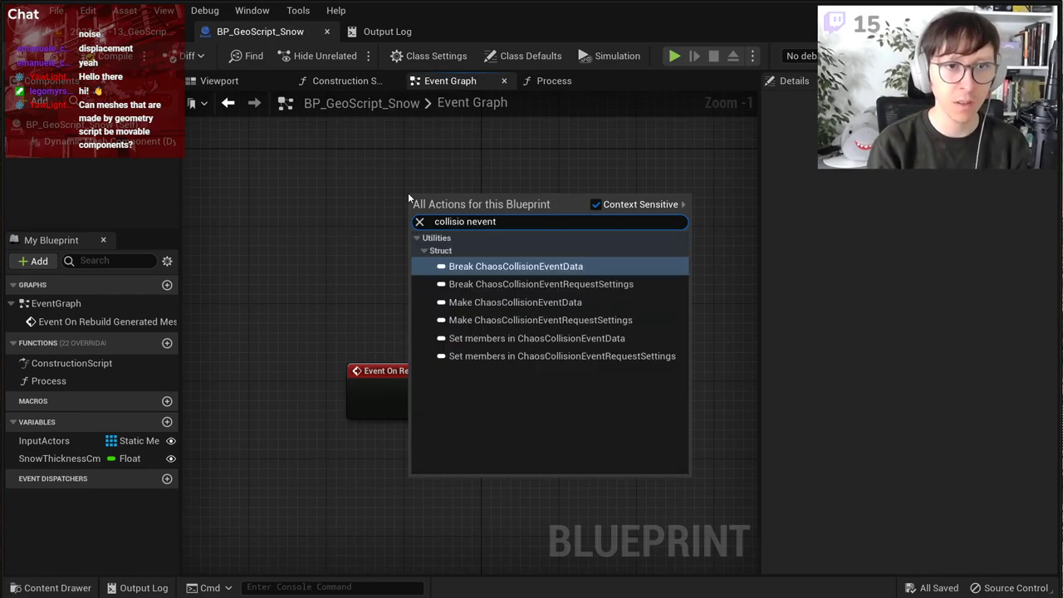
left_click(366, 182)
Step: Add an Event ActorBeginOverlap node to the Event Graph above the rebuild event
right_click(367, 186)
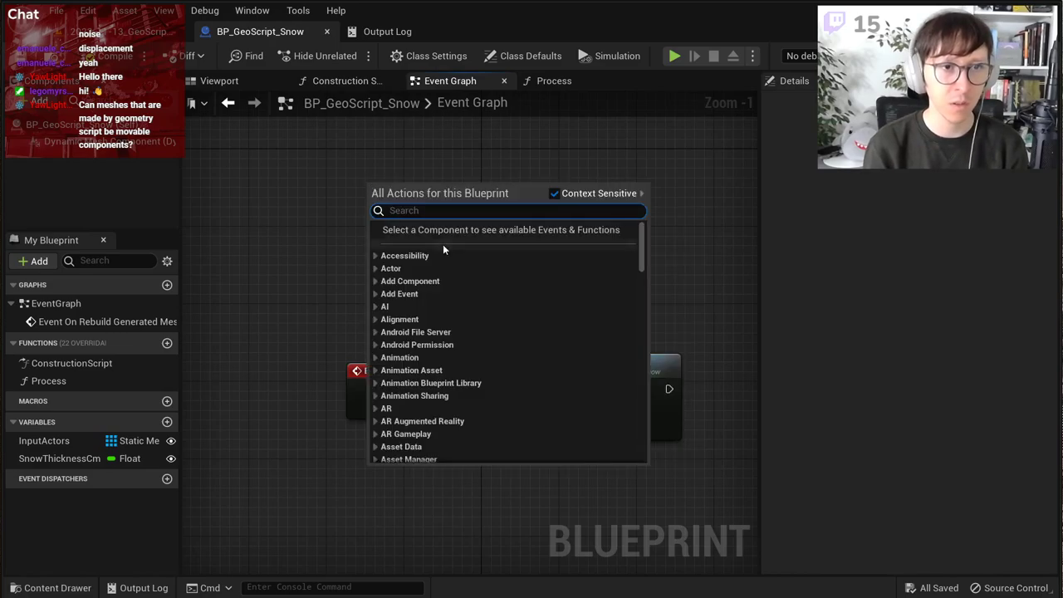
left_click(375, 293)
left_click(390, 323)
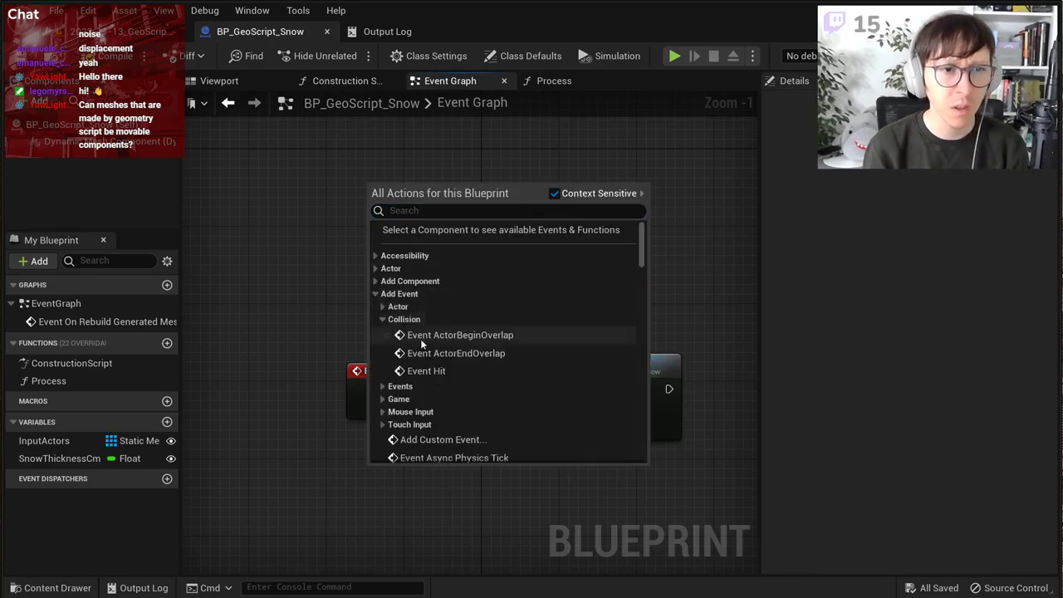
left_click(478, 336)
scroll(500, 202, "up", 1)
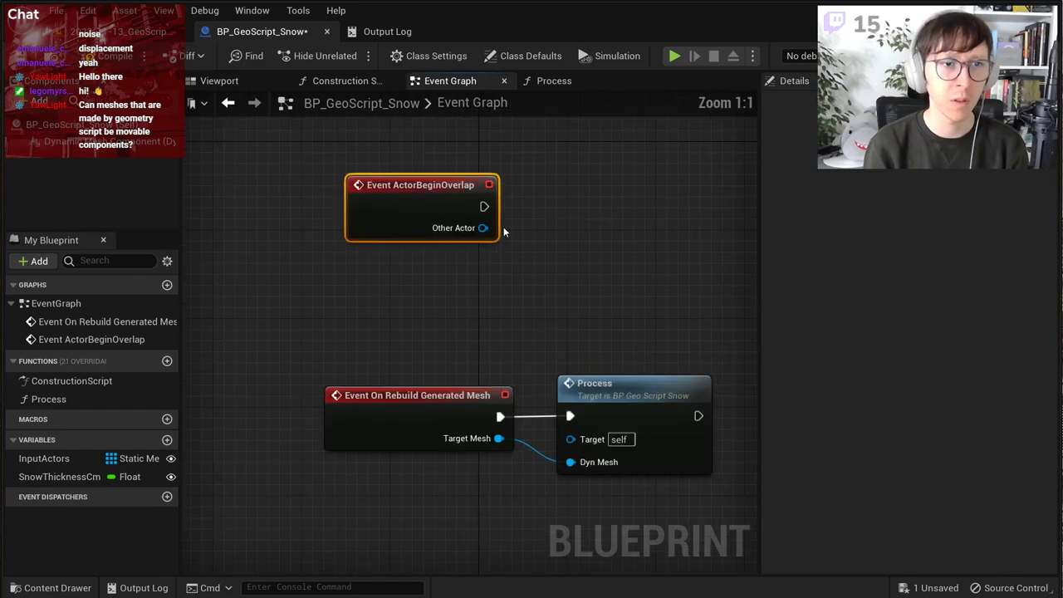
Step: Paste a second Process call, wire it to run from Event ActorBeginOverlap, and move it away from the event
key("ctrl+v")
mouse_move(484, 228)
left_mouse_down()
mouse_move(599, 291)
mouse_move(591, 297)
mouse_move(599, 291)
mouse_move(560, 238)
mouse_move(485, 213)
left_mouse_up()
left_click_drag(484, 206, 617, 196)
right_click_drag(482, 191, 323, 228)
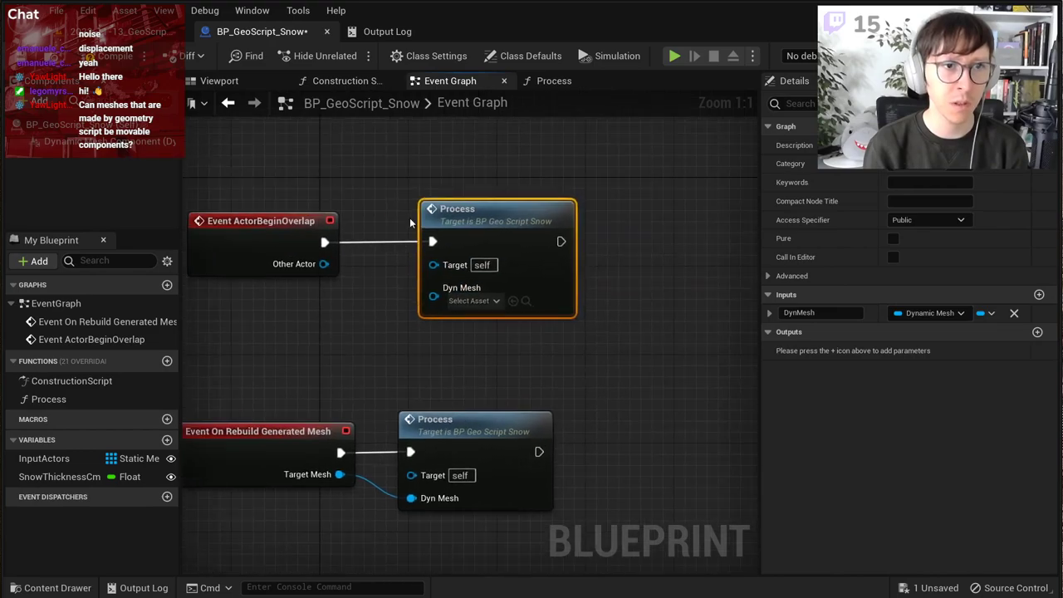
left_click_drag(439, 219, 604, 230)
Step: Add a Dynamic Mesh Component reference with a Get Dynamic Mesh node and feed its return value into the new Process call's Dyn Mesh input
left_click_drag(60, 146, 270, 326)
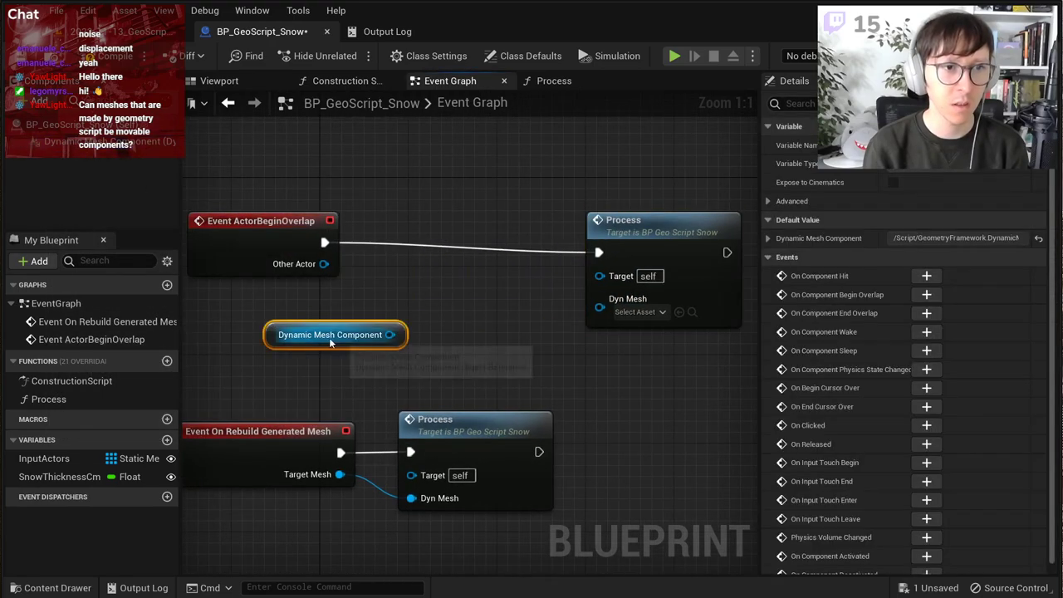
left_click_drag(389, 335, 426, 331)
type("get m")
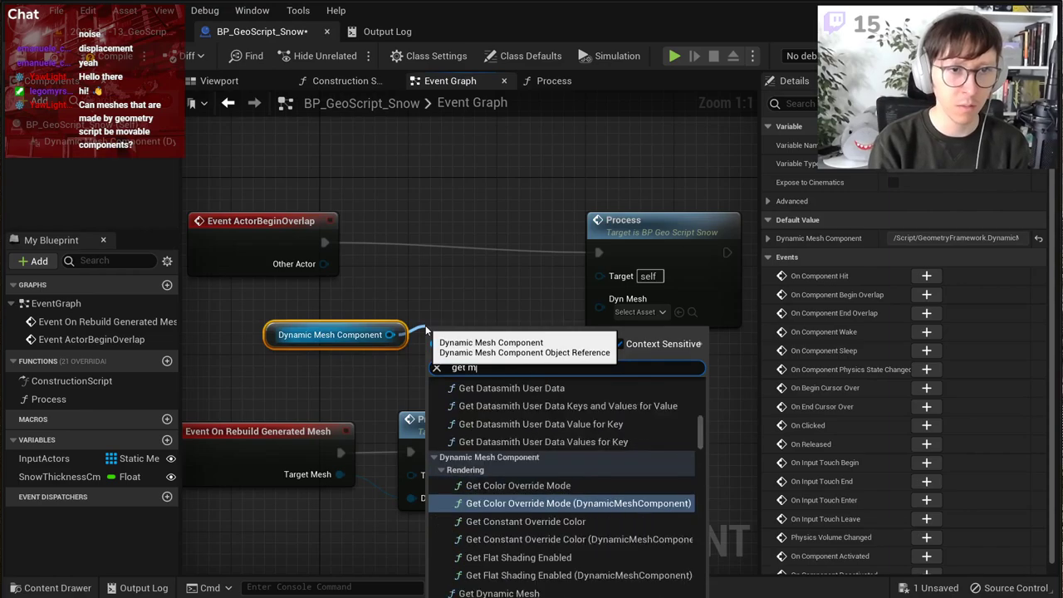
type("esh")
left_click(498, 485)
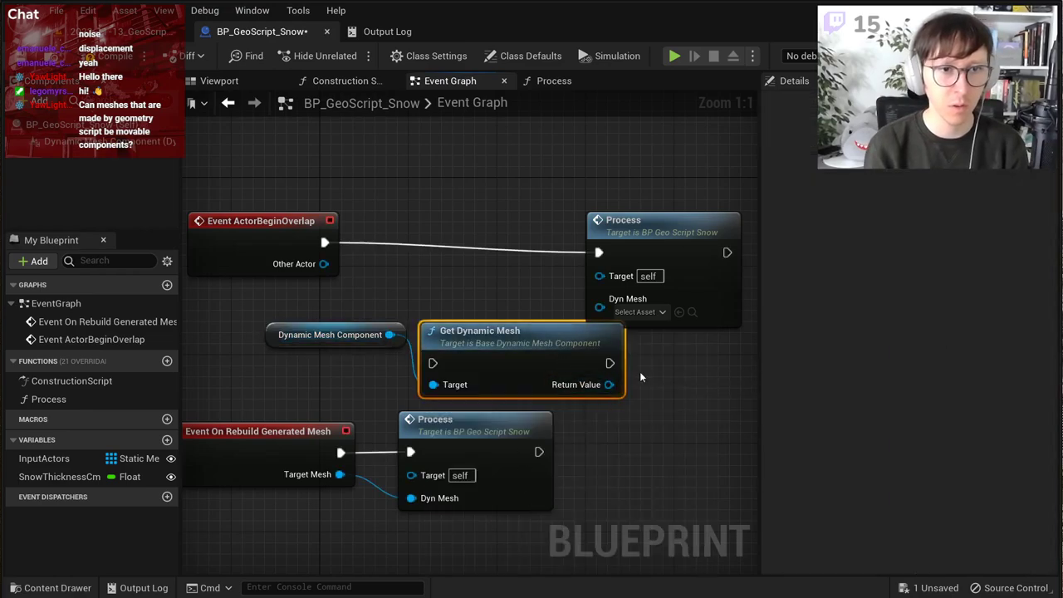
left_click_drag(609, 385, 600, 306)
left_click_drag(656, 251, 655, 225)
left_click(685, 253)
Step: Delete Event ActorBeginOverlap together with its Process call and the dynamic mesh nodes
scroll(496, 239, "down", 2)
right_click_drag(497, 239, 599, 233)
left_click_drag(706, 170, 372, 320)
key("Delete")
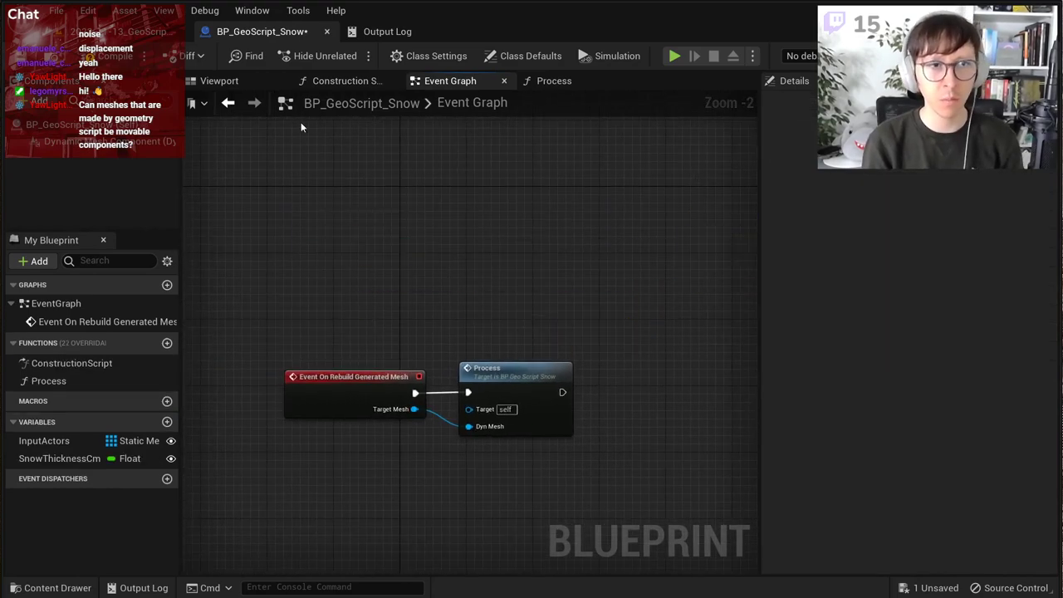
Step: Save and compile the snow blueprint, and return to the level
left_click(16, 57)
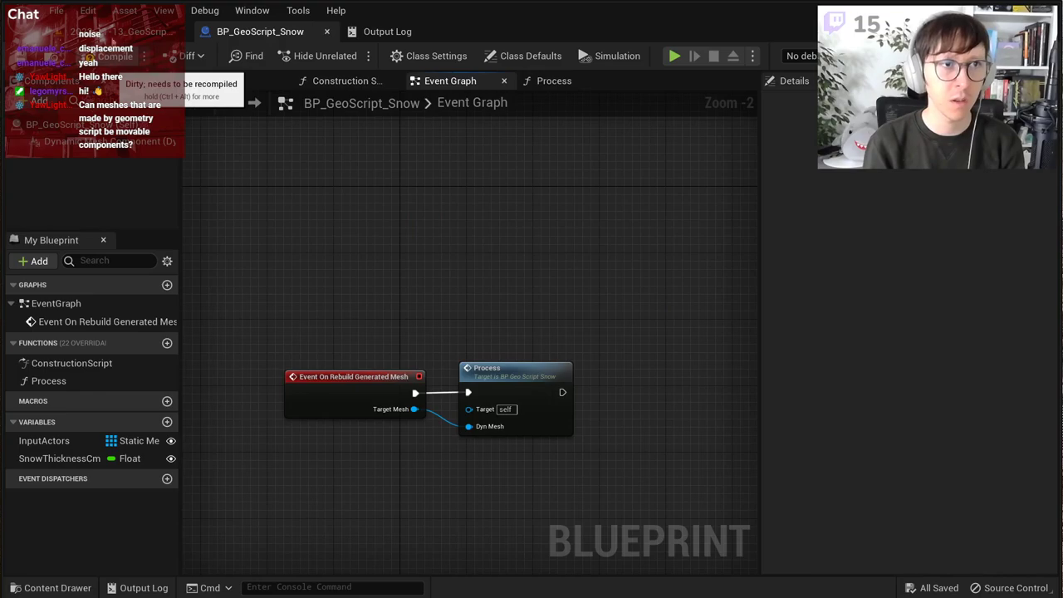
left_click(111, 56)
left_click(116, 32)
Step: Examine the generated snow on the cube, the spheres and the roof at close range
left_click(446, 322)
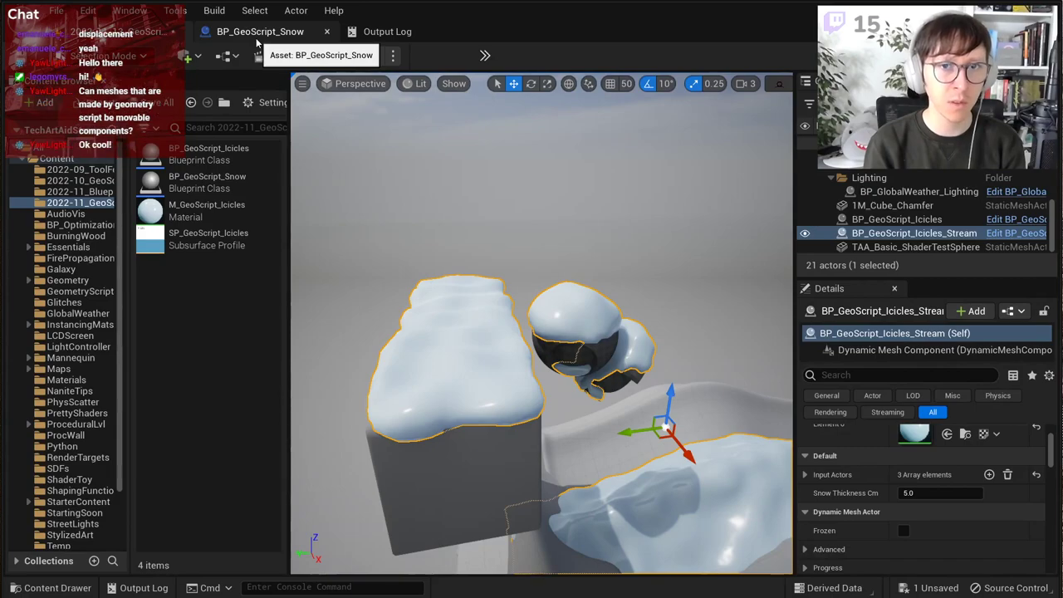
right_click_drag(444, 274, 490, 273)
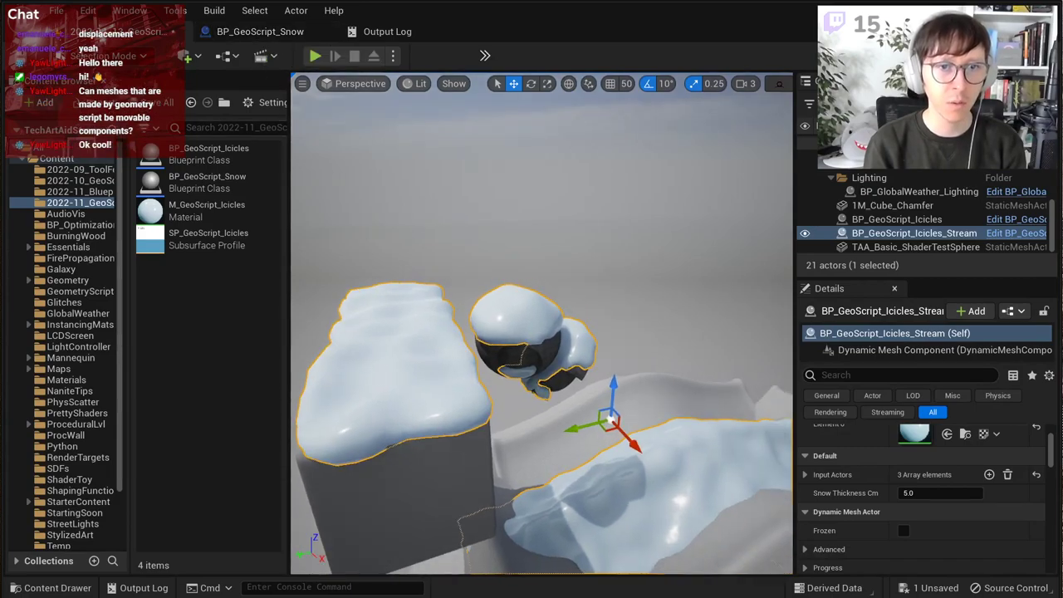
left_click(669, 237)
right_click_drag(670, 238, 703, 235)
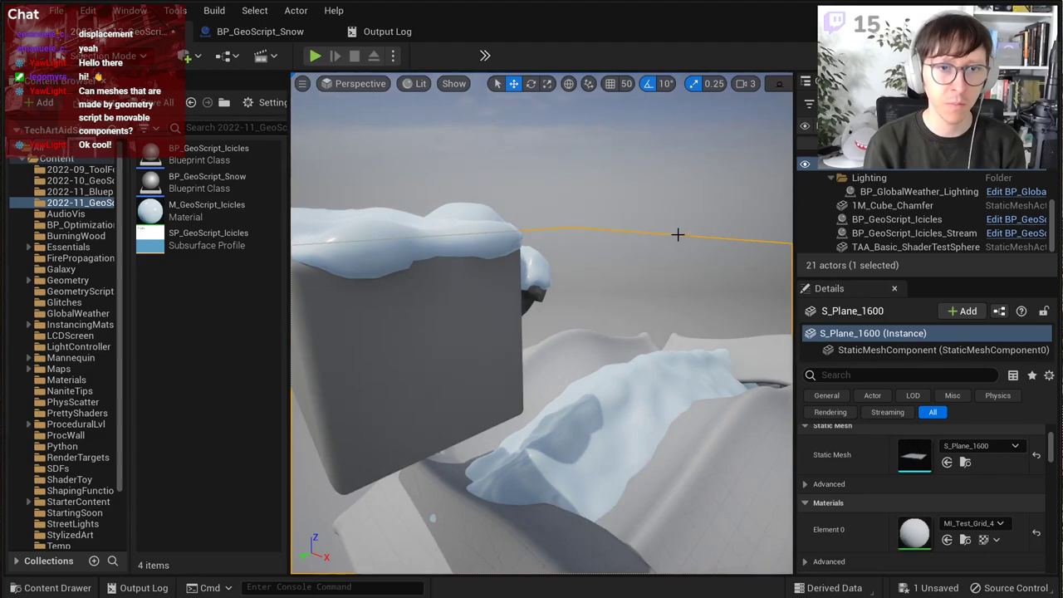
scroll(675, 235, "down", 5)
scroll(674, 234, "up", 4)
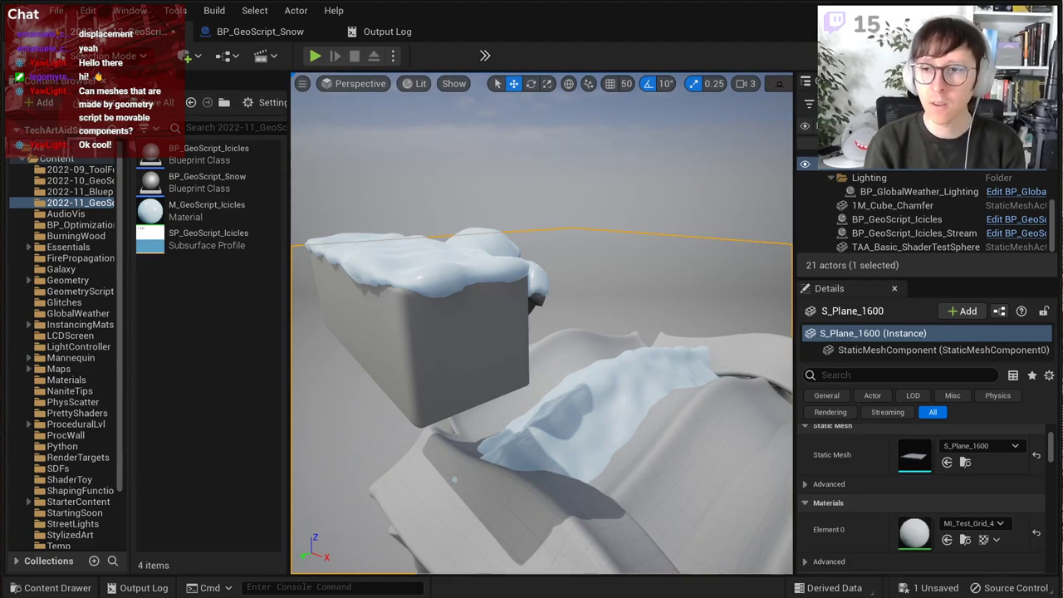
Step: Examine the whole building from farther away and from the side, including the roof snow and the icicles on its facade
scroll(575, 291, "down", 5)
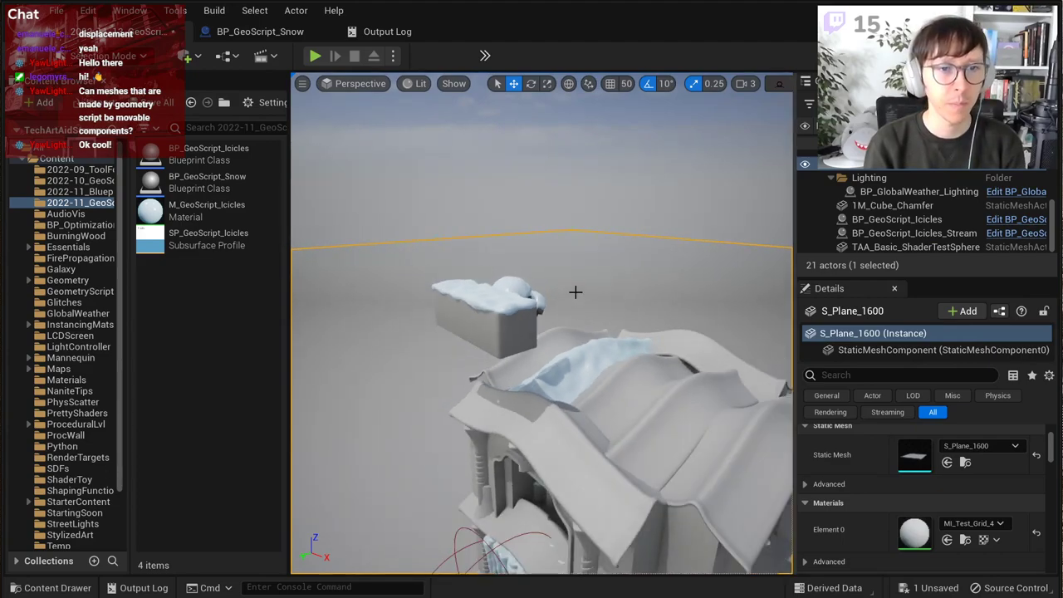
right_click_drag(576, 292, 622, 252)
scroll(622, 253, "up", 3)
right_click_drag(632, 211, 485, 342)
middle_click_drag(486, 342, 484, 312)
right_click_drag(484, 349, 503, 379)
scroll(504, 380, "down", 3)
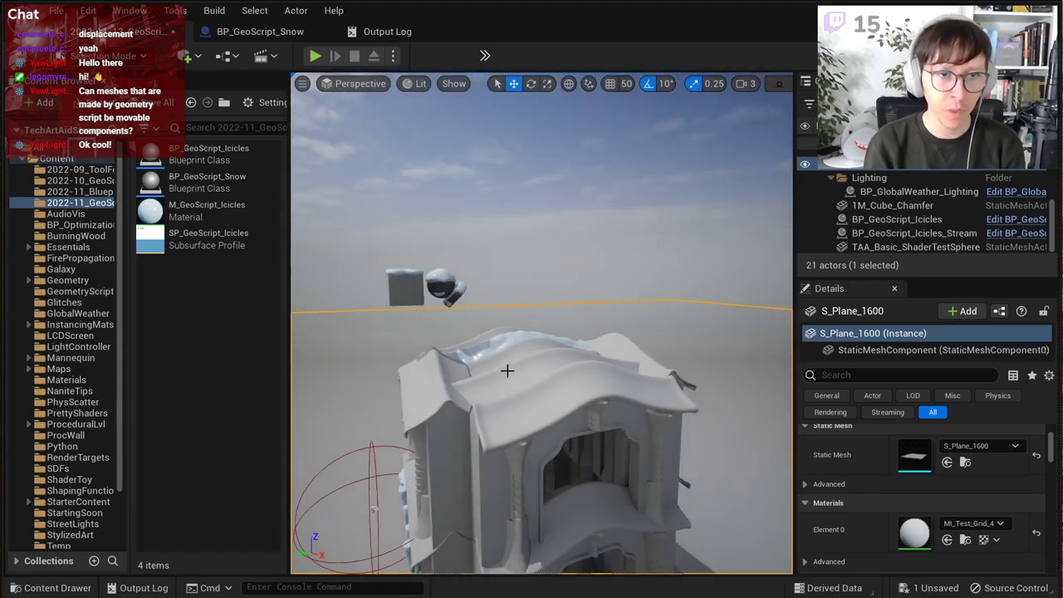
middle_click_drag(507, 371, 509, 378)
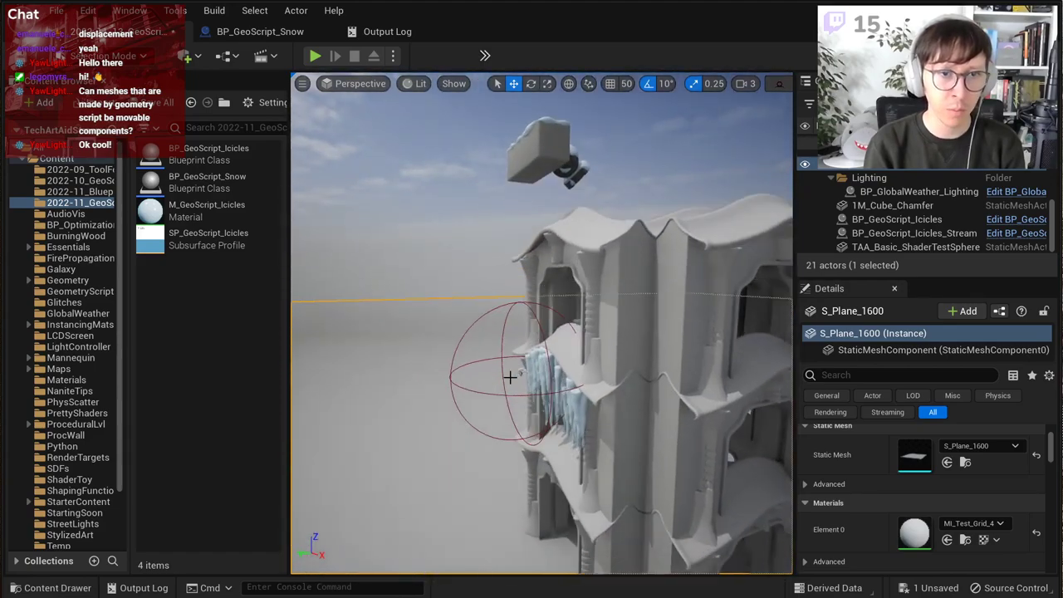
right_click_drag(545, 385, 542, 443)
Step: Select the snow actor, switch the viewport to Wireframe, and examine the snow mesh's triangle density and the actor's details
left_click(472, 207)
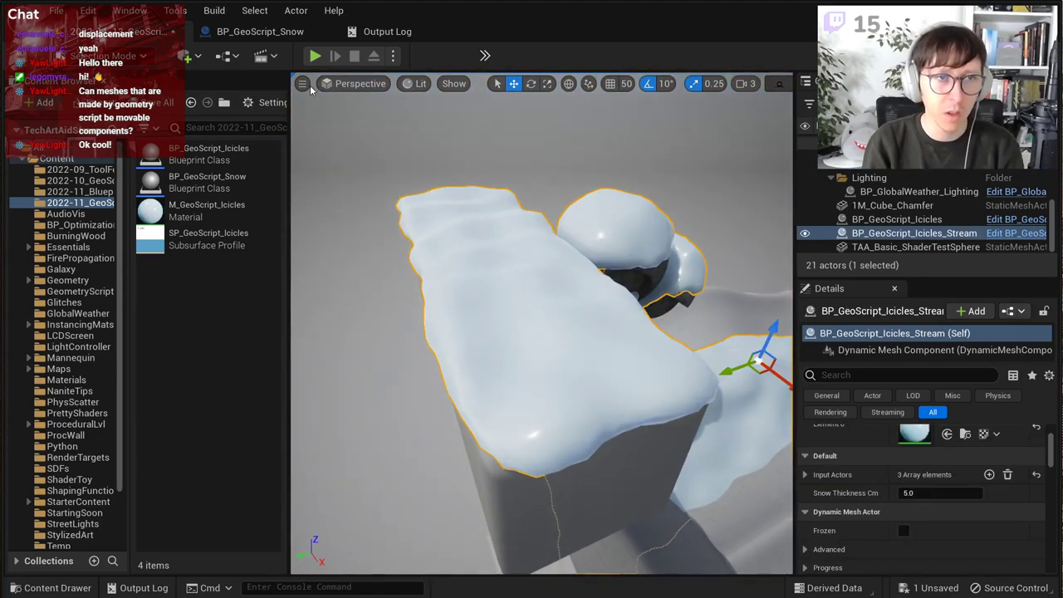
left_click(416, 87)
left_click(452, 155)
right_click_drag(524, 305, 611, 294)
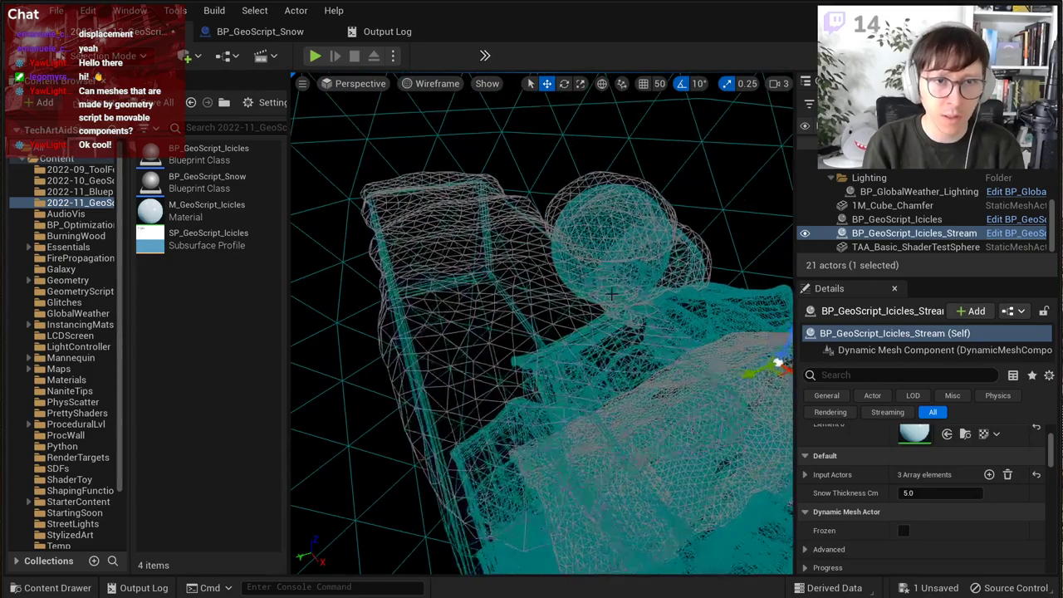
scroll(916, 467, "up", 5)
scroll(922, 475, "down", 3)
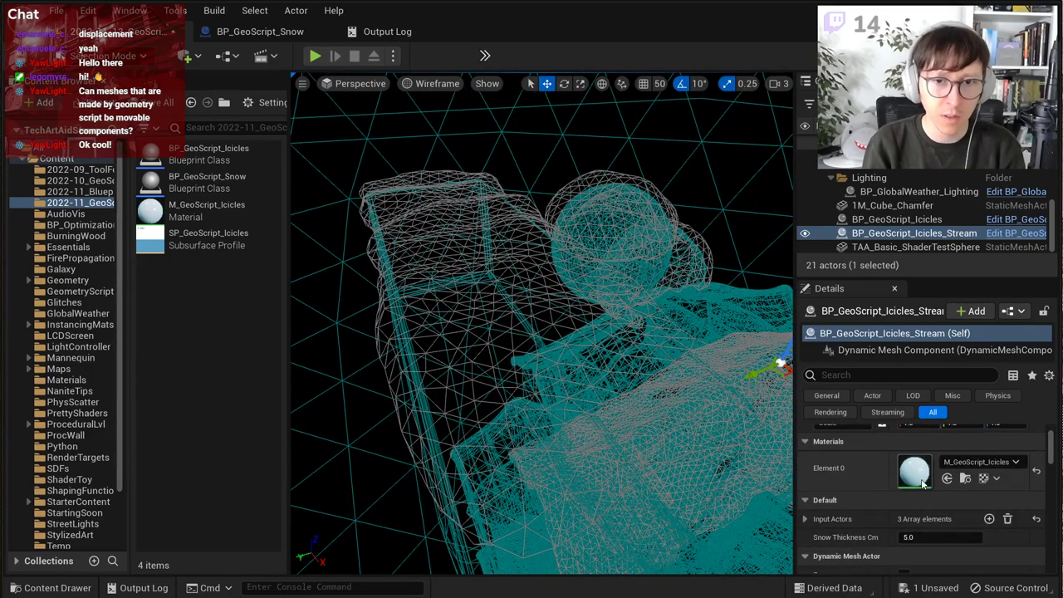
Step: In the snow blueprint's Process function, set the Apply Uniform Remesh node's target type to Target Edge Length
scroll(922, 482, "up", 1)
right_click_drag(653, 356, 706, 357)
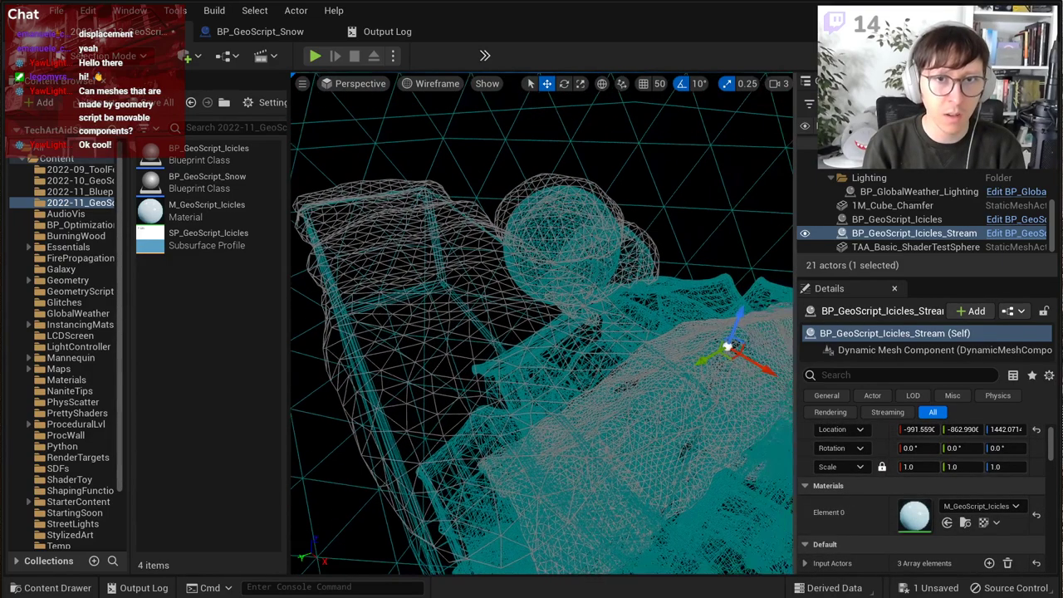
left_click(1014, 237)
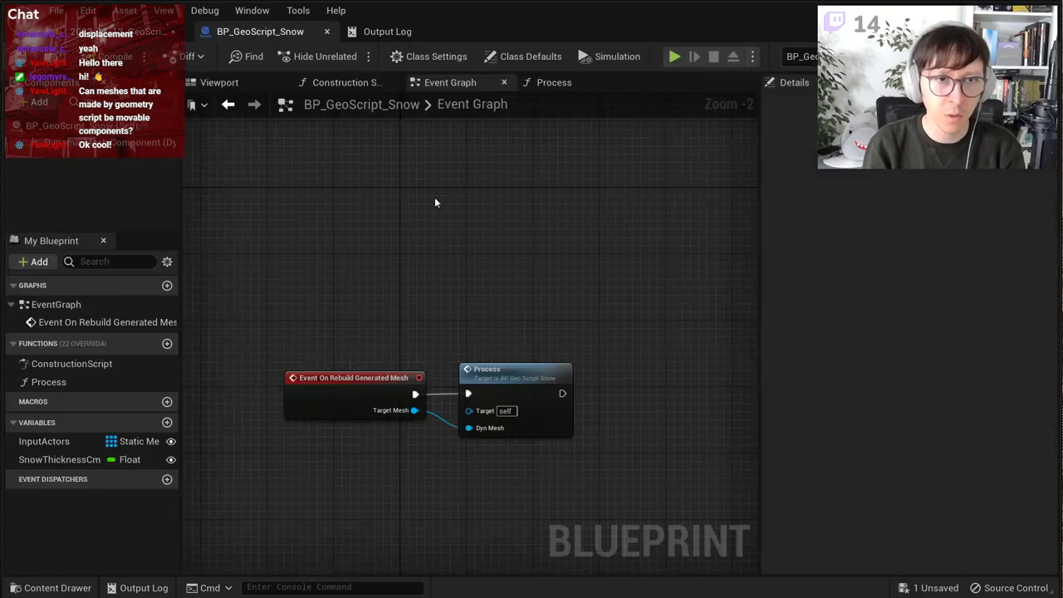
left_click(560, 85)
scroll(446, 252, "down", 4)
right_click_drag(471, 419, 470, 249)
scroll(468, 252, "up", 5)
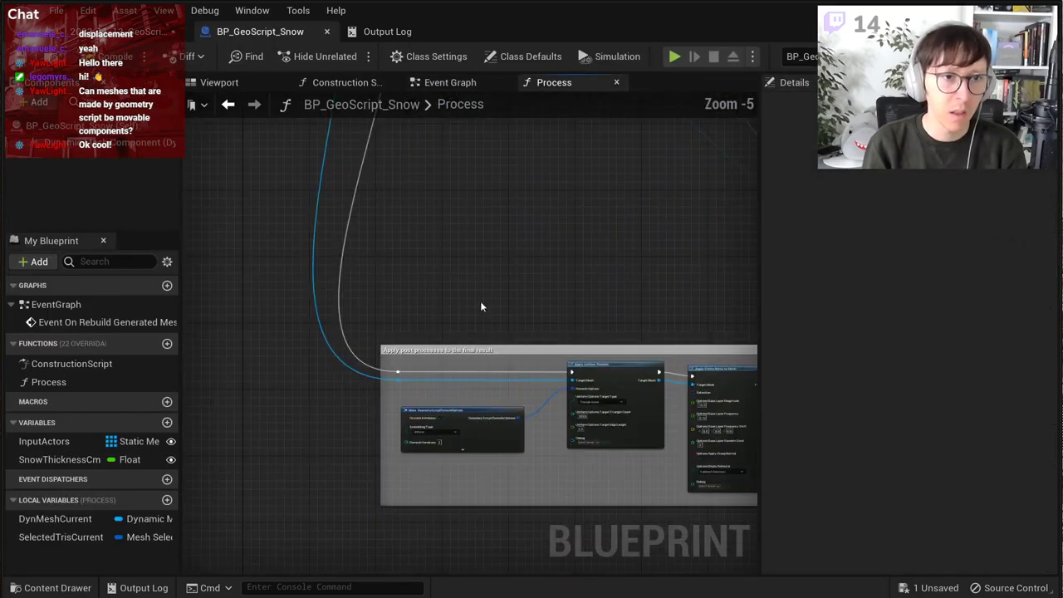
scroll(525, 321, "up", 2)
right_click_drag(593, 315, 559, 157)
scroll(618, 325, "up", 3)
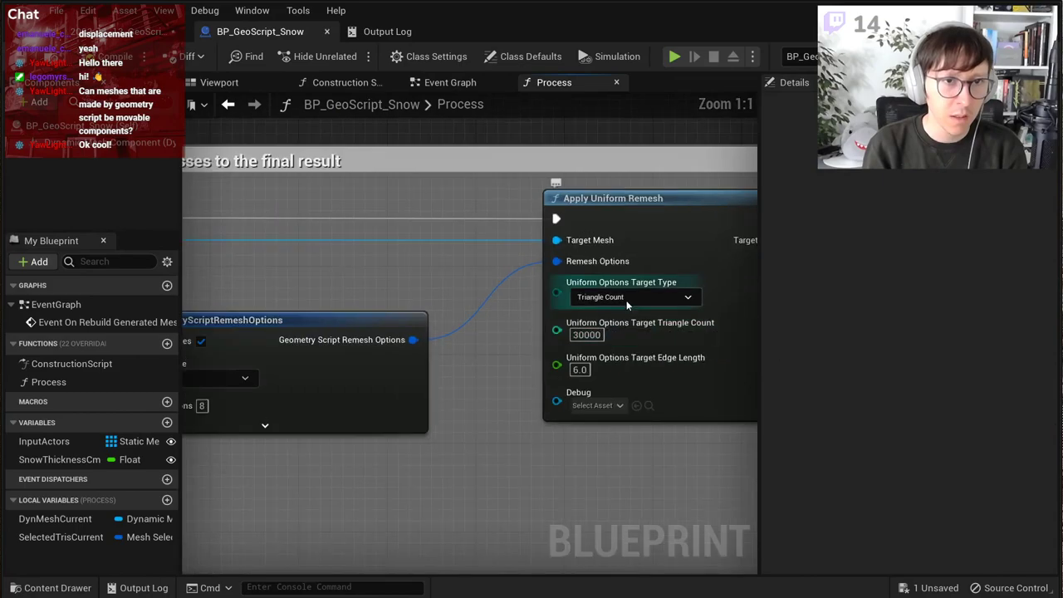
left_click(627, 301)
left_click(627, 319)
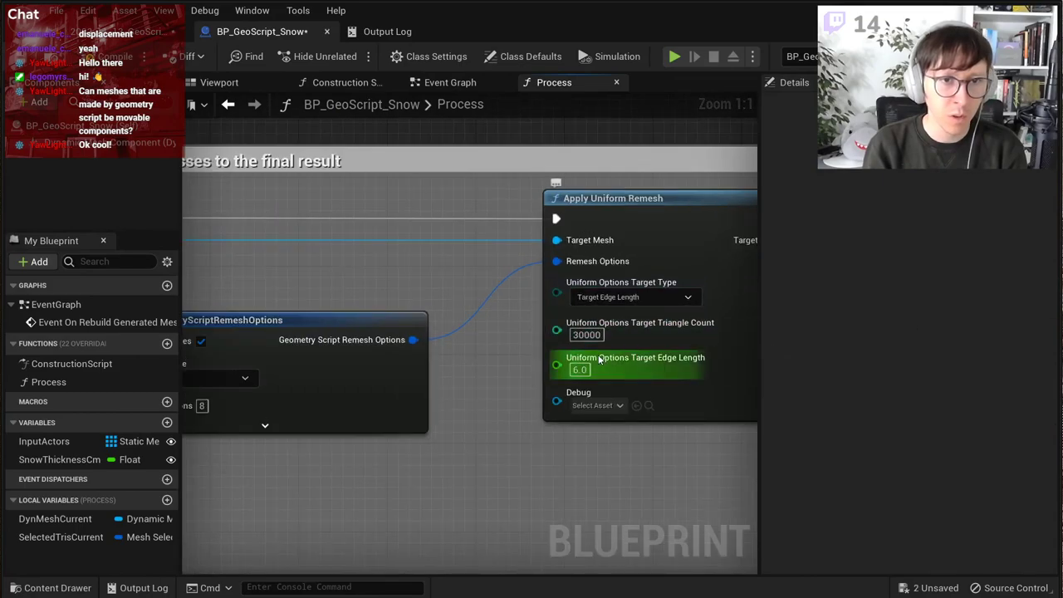
Step: Promote the remesh node's Target Edge Length input to a variable named SnowMeshEdgeLengthCm and place its getter below the remesh options node
right_click(558, 369)
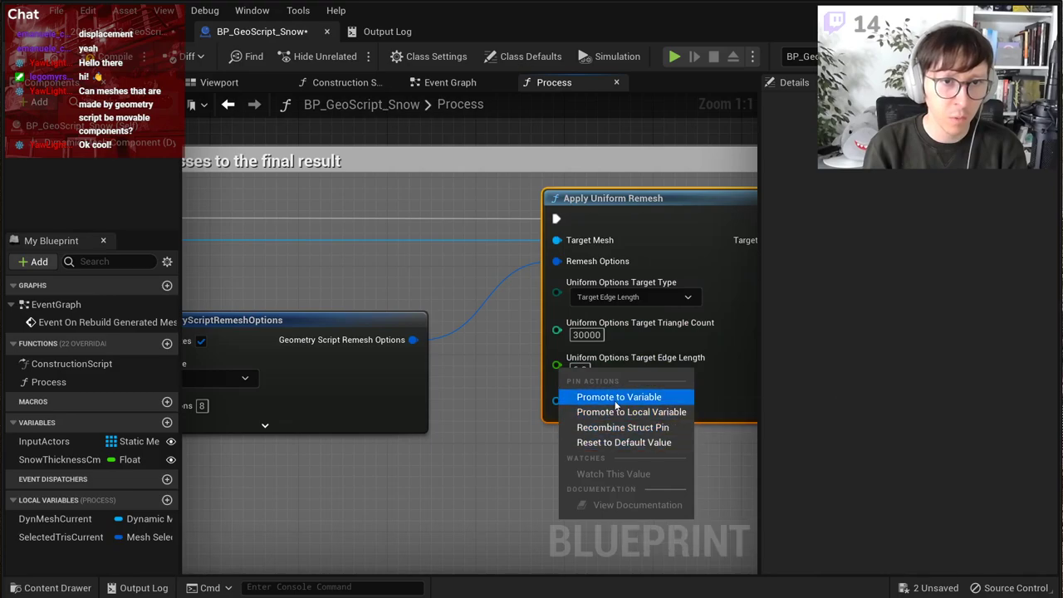
left_click(616, 397)
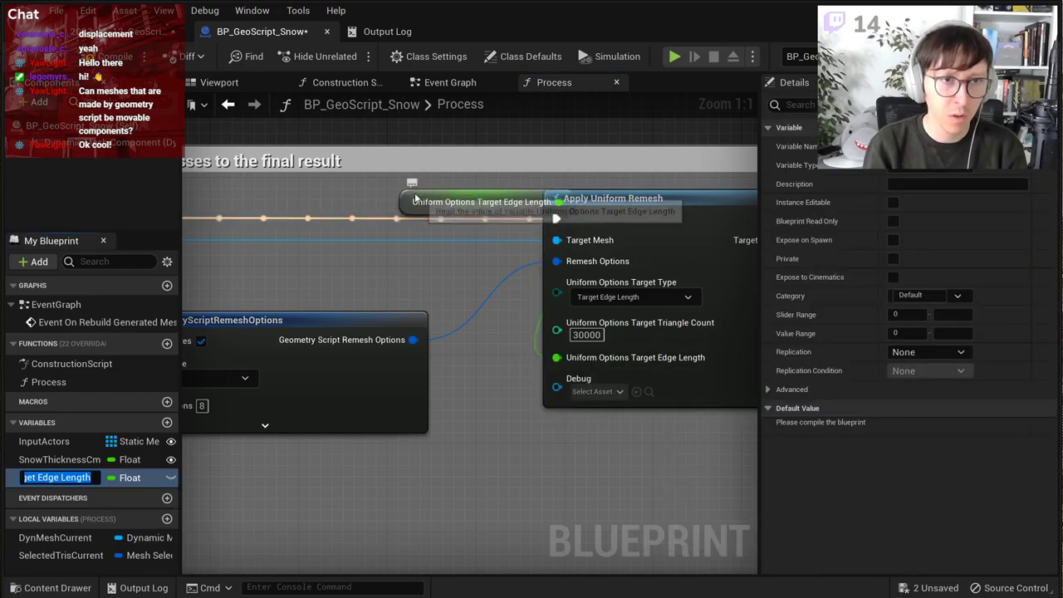
left_click_drag(415, 199, 293, 499)
left_click(89, 479)
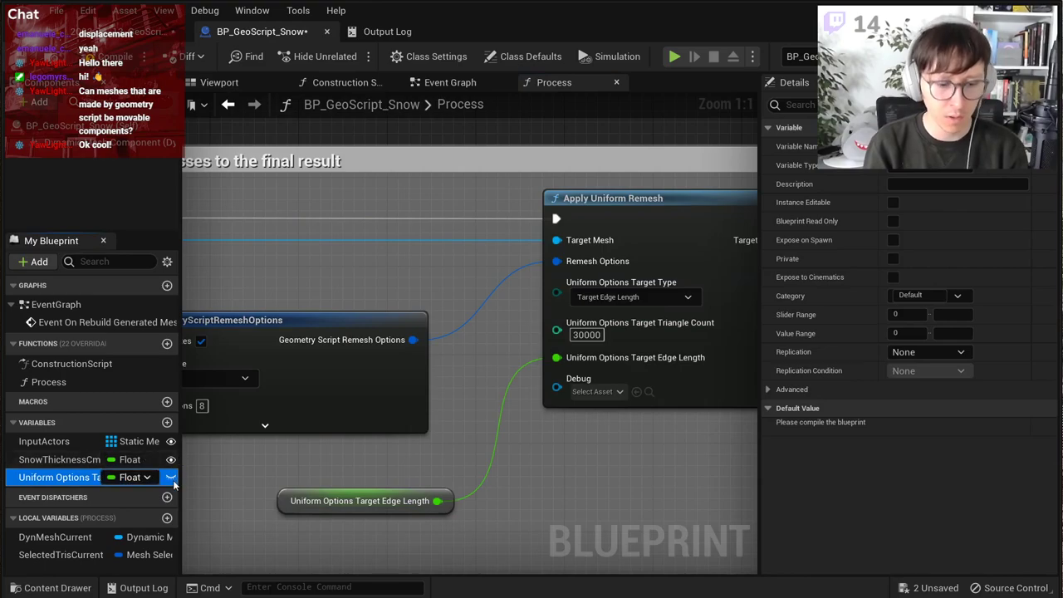
key("F2")
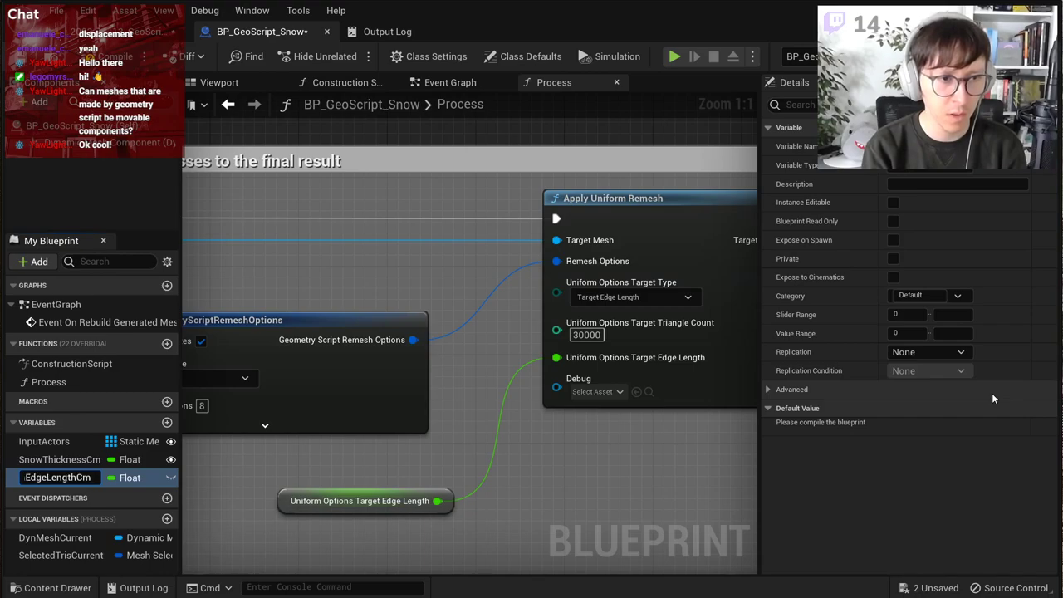
key("Return")
Step: Rename the edge length variable as SnowRemeshEdgeLengthCm
key("F2")
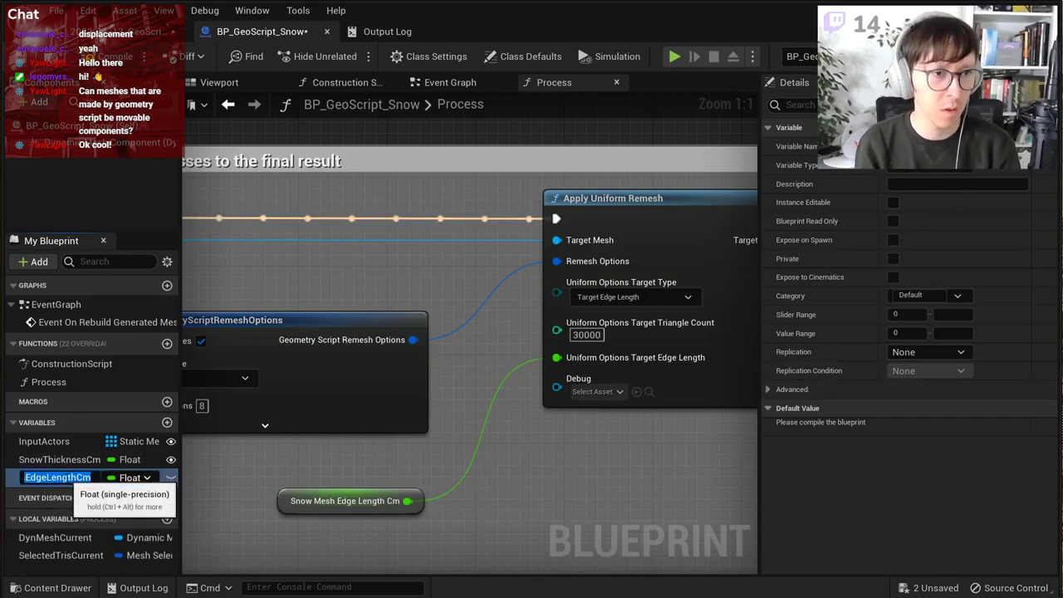
left_click(58, 478)
left_click_drag(60, 478, 51, 478)
type("RemesEd")
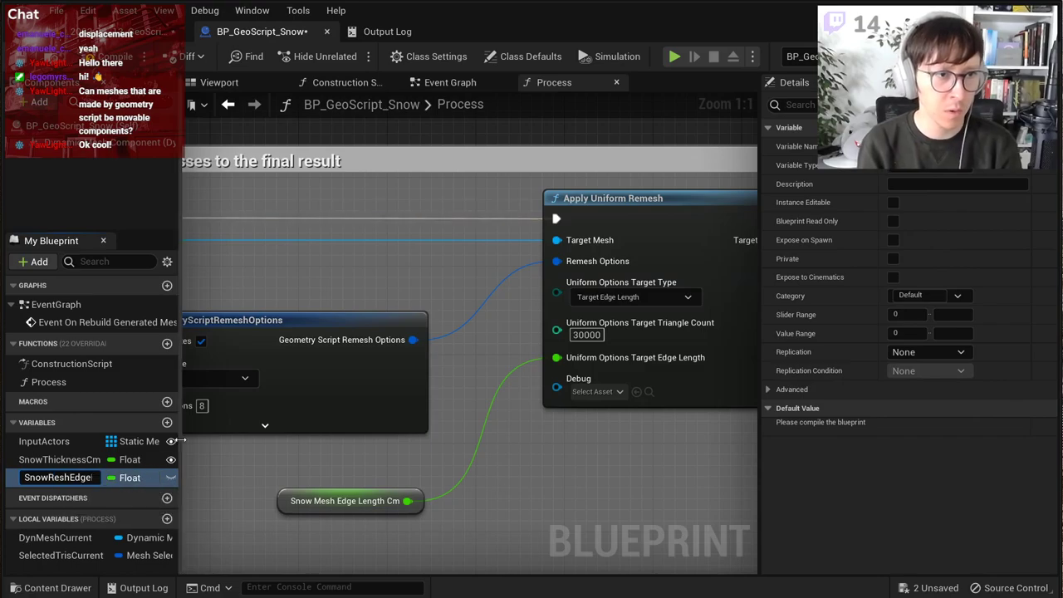
key("Return")
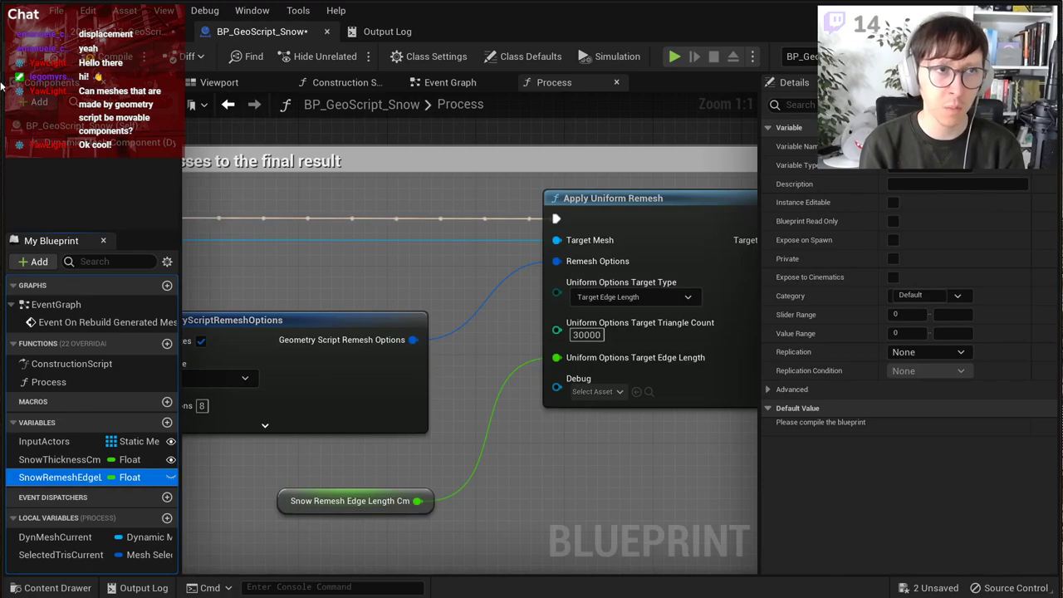
Step: Compile the blueprint, set the SnowRemeshEdgeLengthCm default to 15, save, and check the snow wireframe in the level
left_click(20, 61)
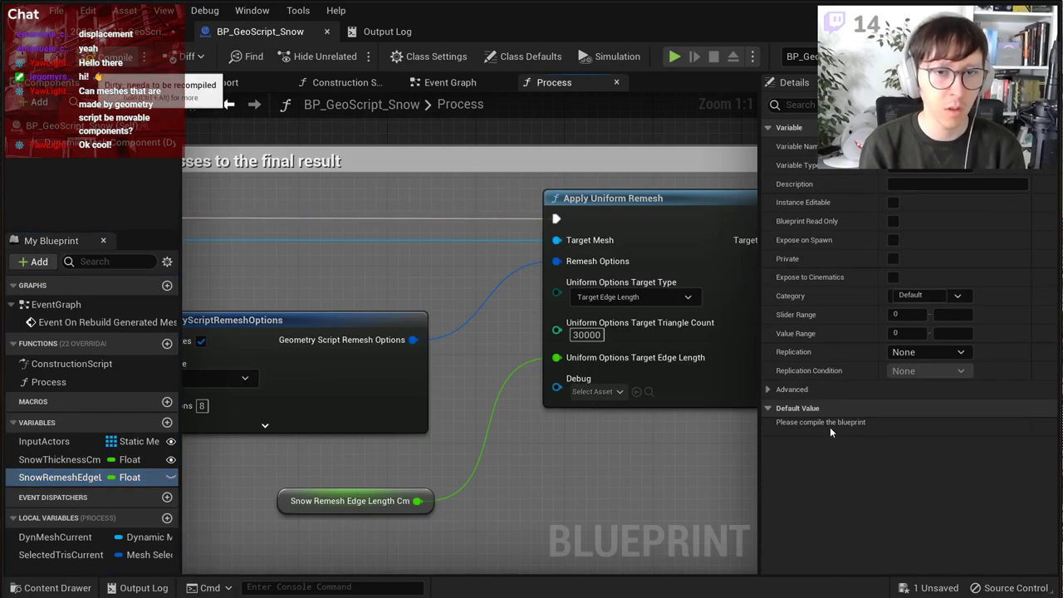
left_click(916, 428)
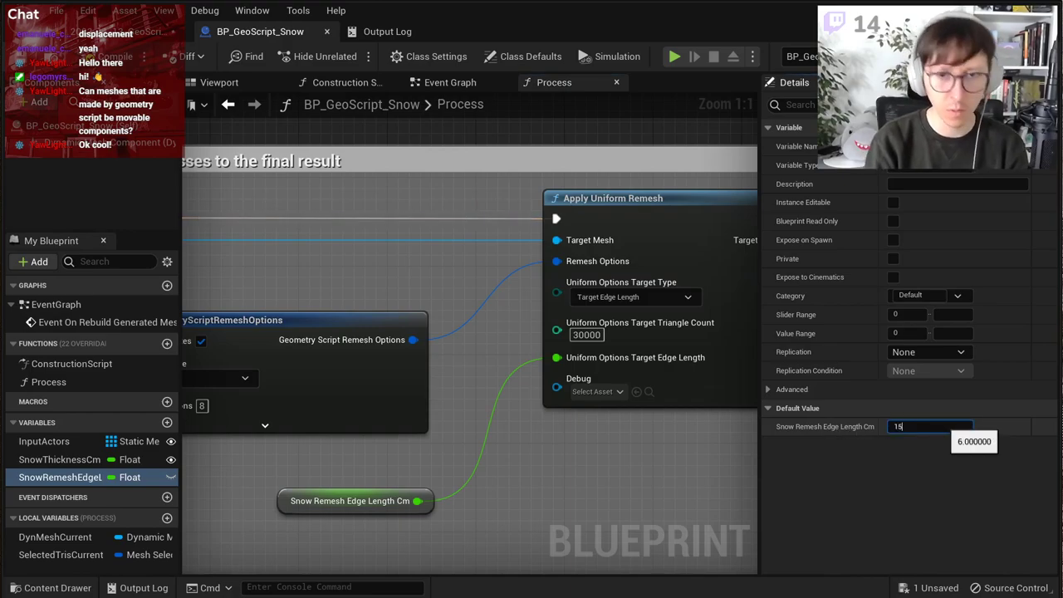
key("Return")
key("ctrl+s")
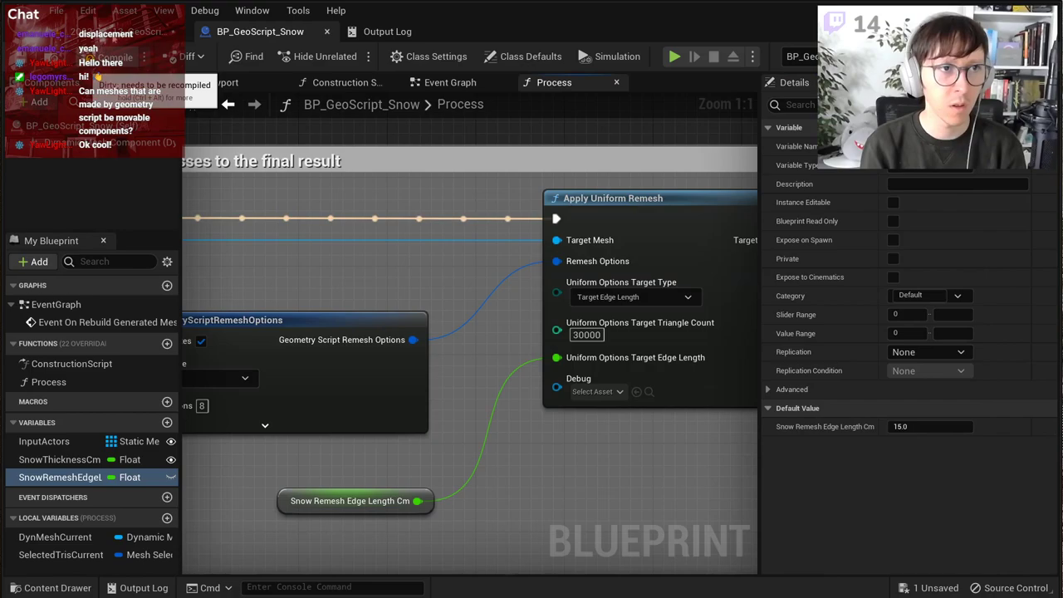
left_click(120, 33)
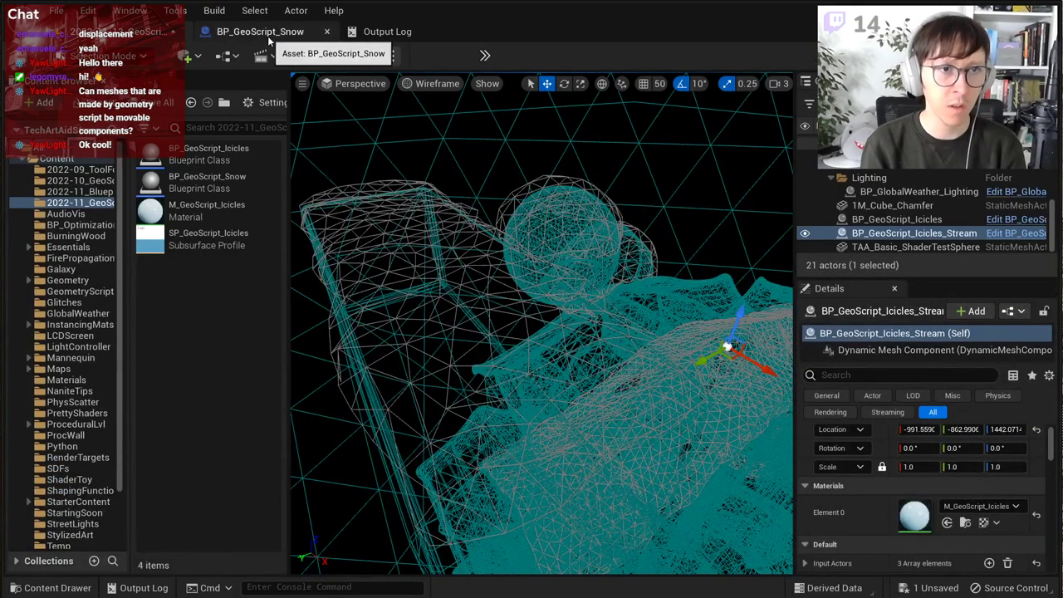
Step: Change the SnowRemeshEdgeLengthCm default value to 10, recompile the snow blueprint, and return to the level
left_click(269, 37)
left_click(921, 426)
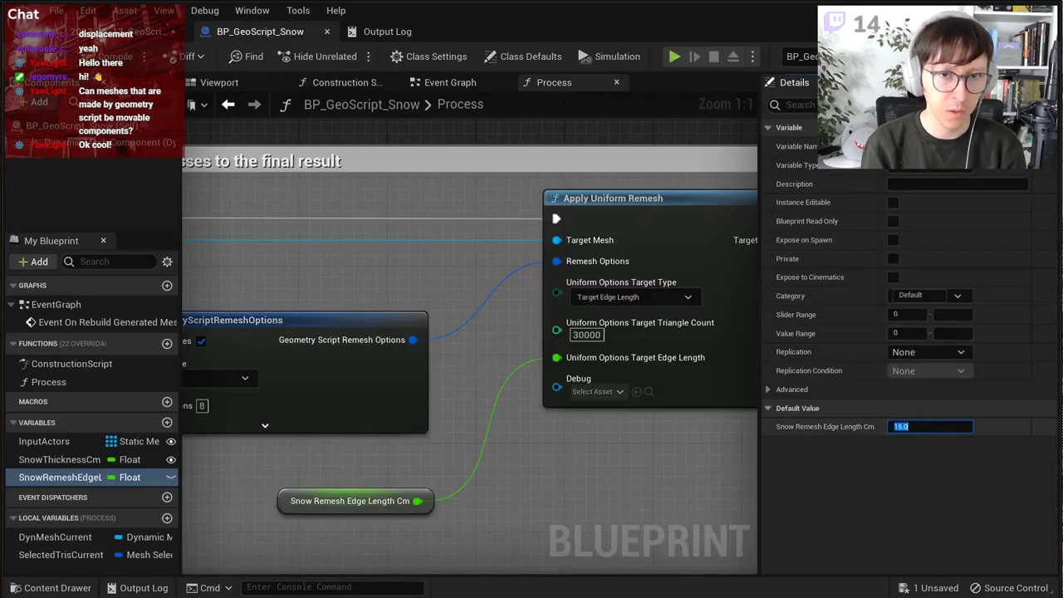
key("Return")
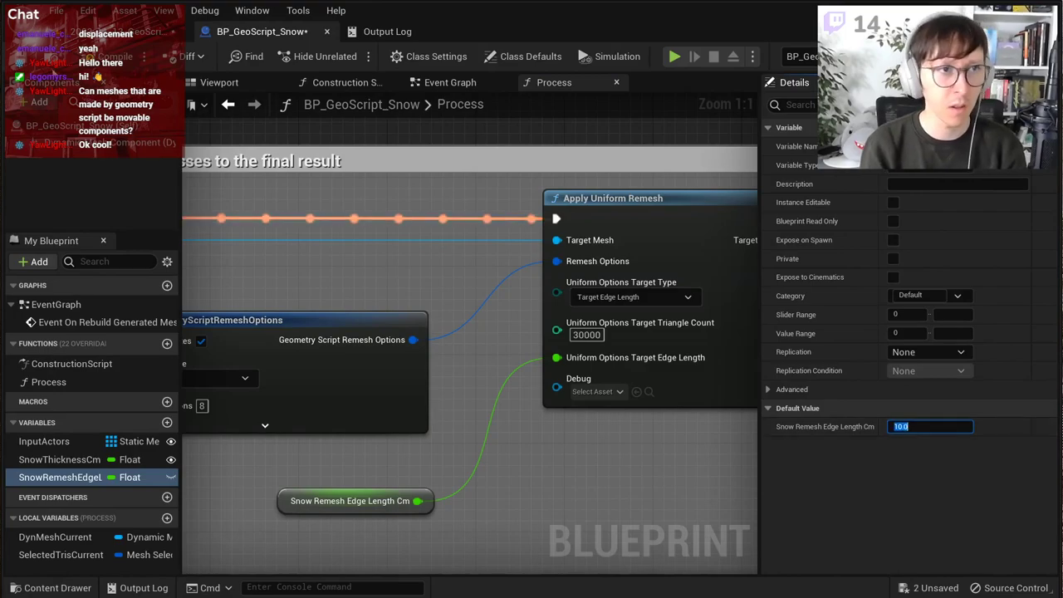
left_click(22, 60)
left_click(133, 38)
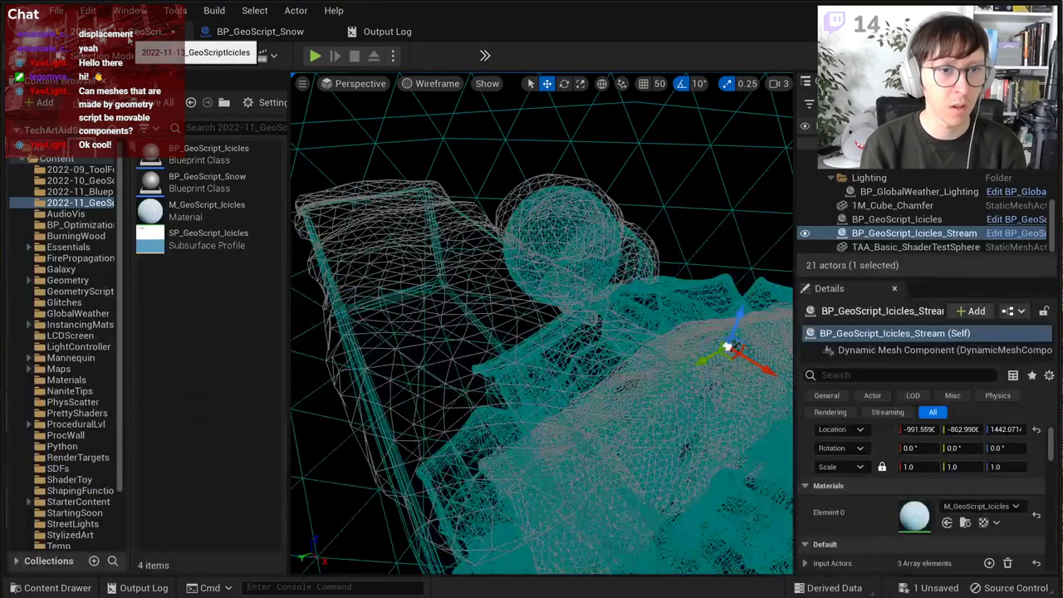
Step: Switch the viewport to Lit and view the snow on the cube, spheres and roof
left_click(437, 83)
left_click(440, 106)
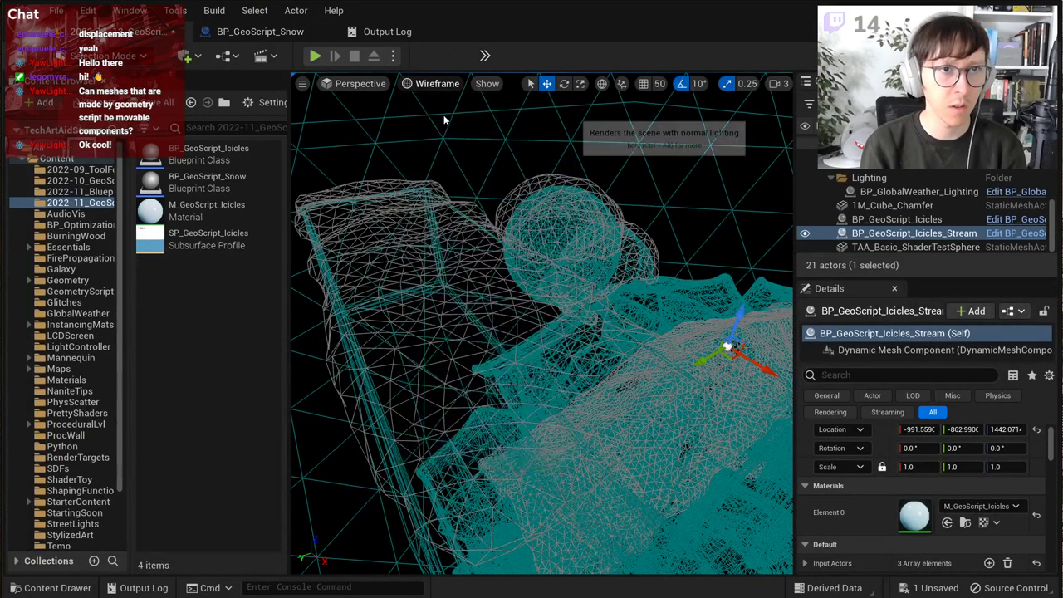
right_click_drag(507, 174, 588, 312)
Step: Add a fourth Input Actors element to the snow actor and pick the gate piece under the front roof, S_Fortress_Gate9
scroll(863, 498, "down", 3)
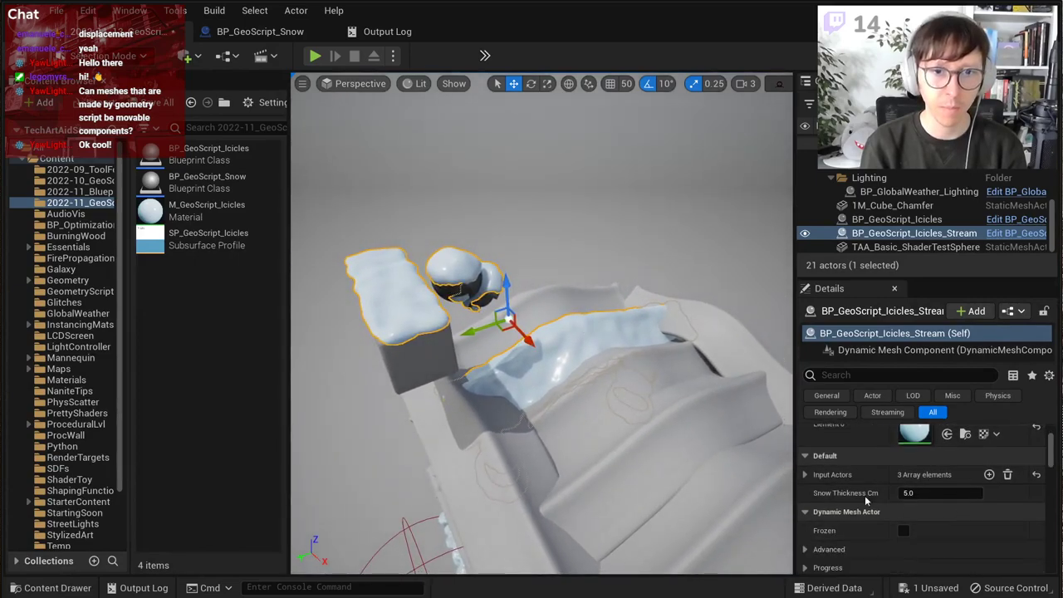
left_click(804, 474)
scroll(881, 493, "down", 2)
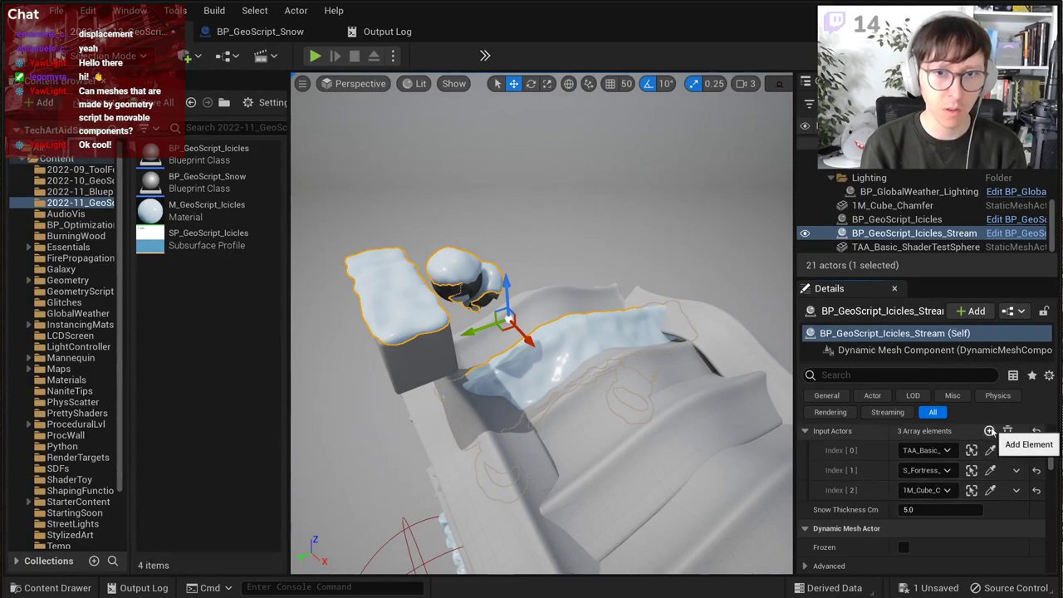
left_click(989, 431)
left_click(989, 510)
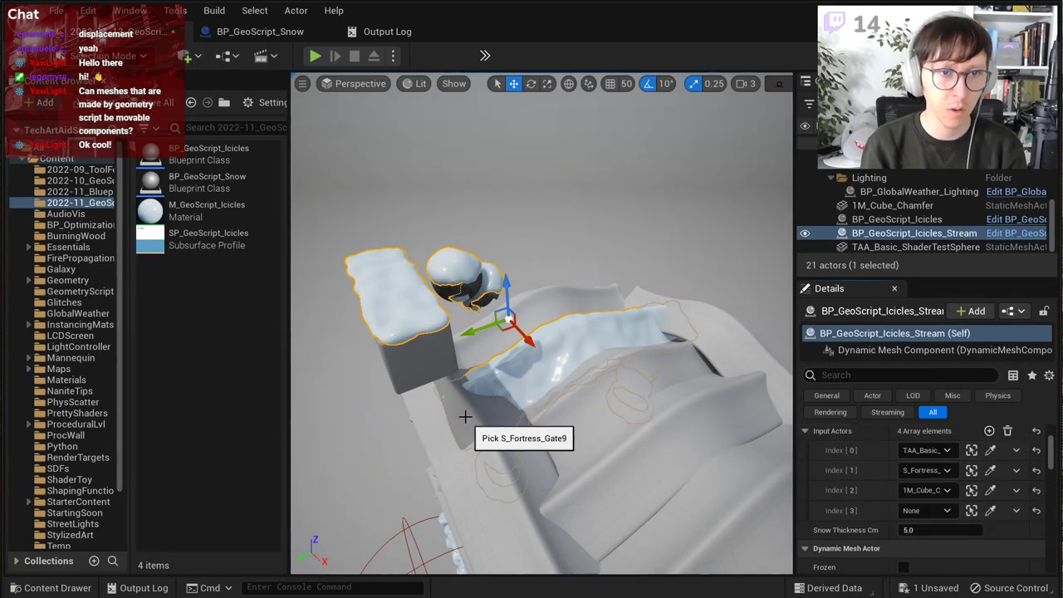
right_click_drag(592, 261, 591, 262)
Step: Add a fifth Input Actors element and pick S_Fortress_Gate5, the gate piece below the front roof, from the scene
left_click(989, 430)
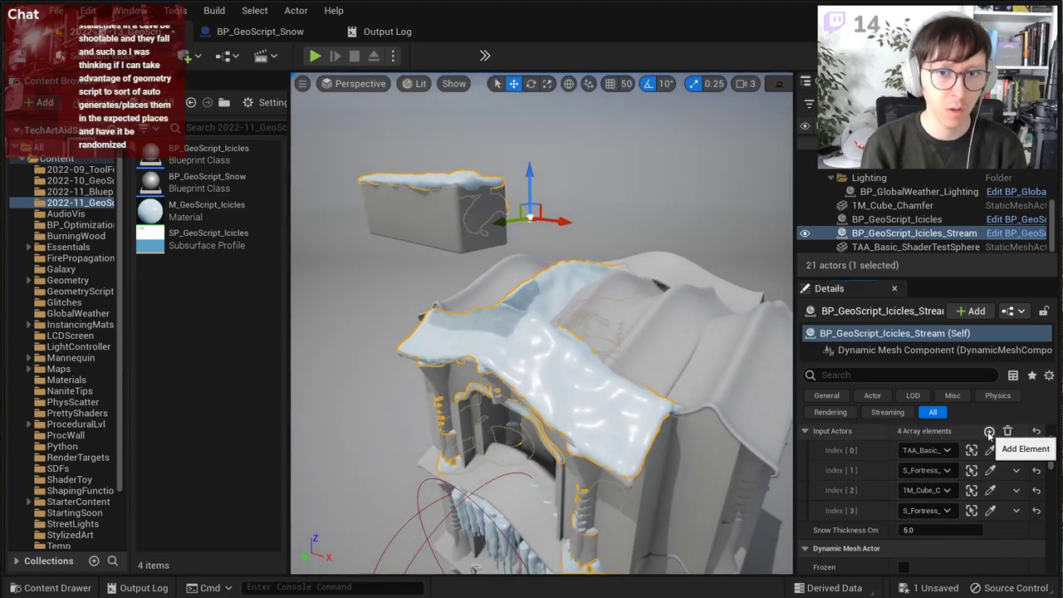
left_click(991, 530)
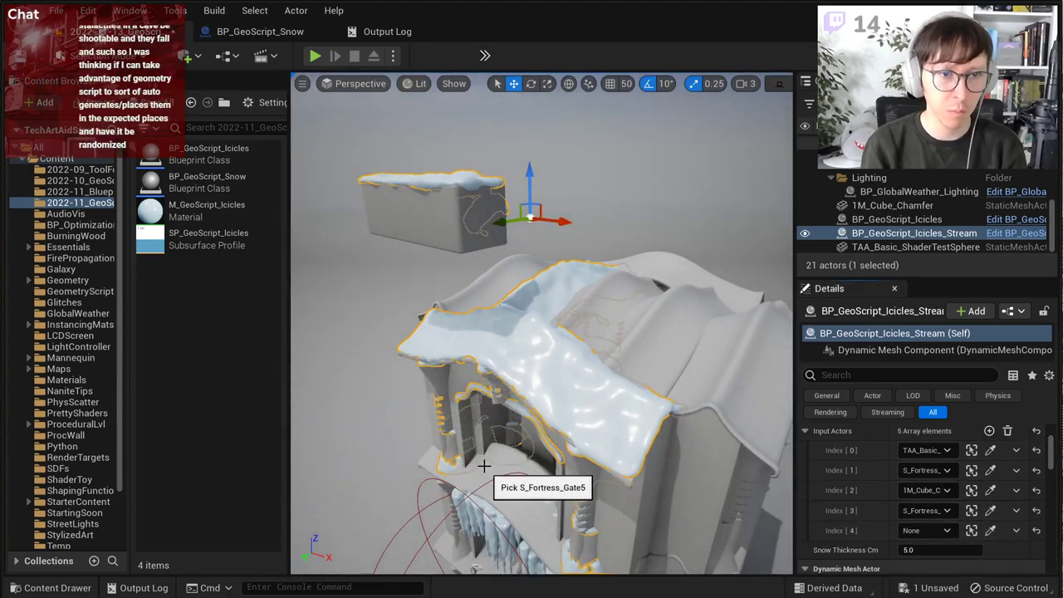
left_click(484, 466)
right_click_drag(502, 393, 501, 394)
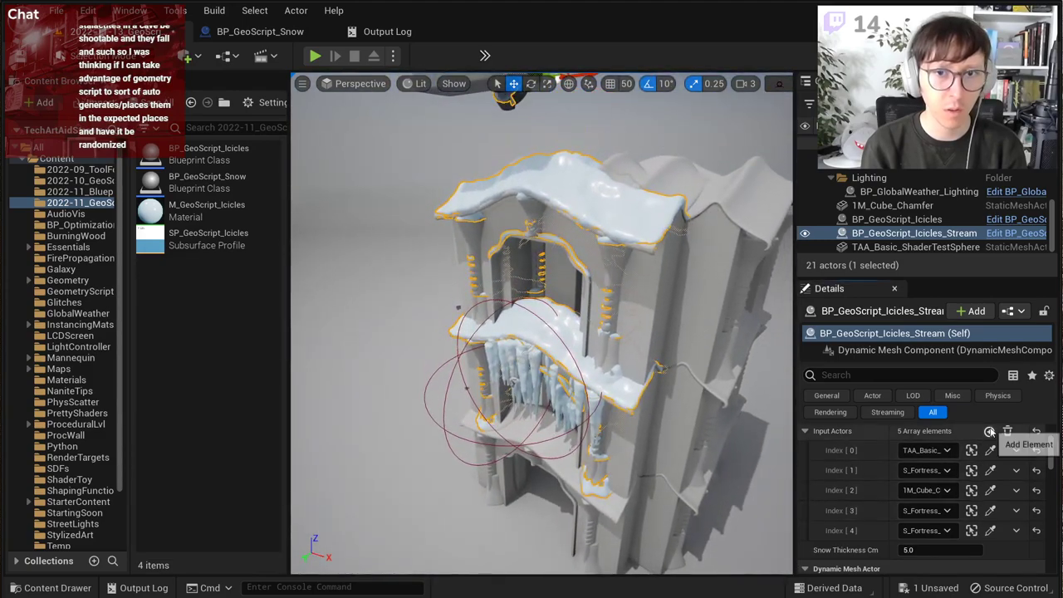
Step: Add a sixth Input Actors element and pick the fortress gate piece of the tier below the icicles
left_click(989, 431)
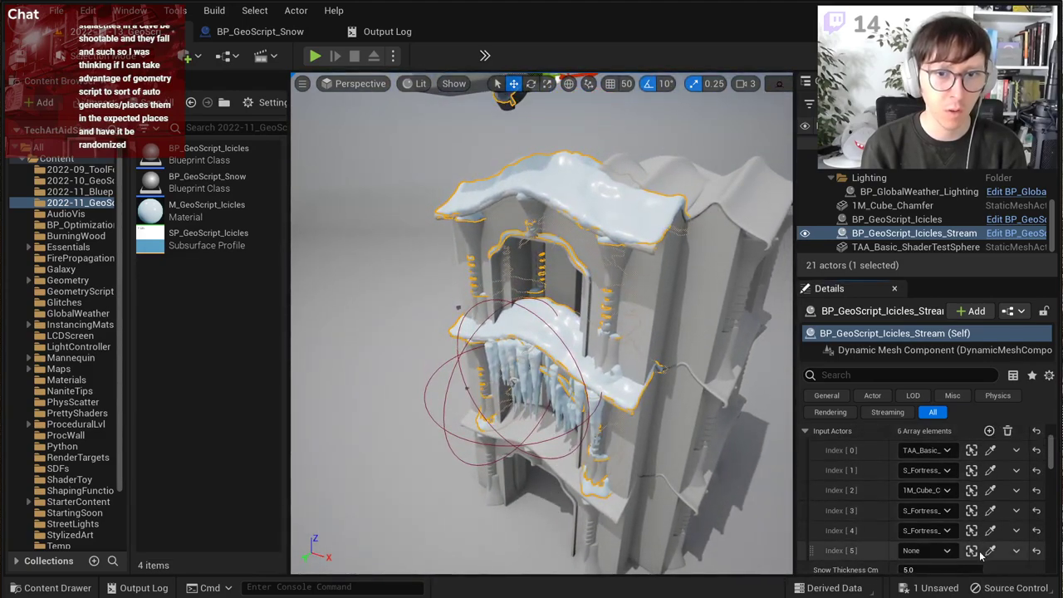
left_click(990, 549)
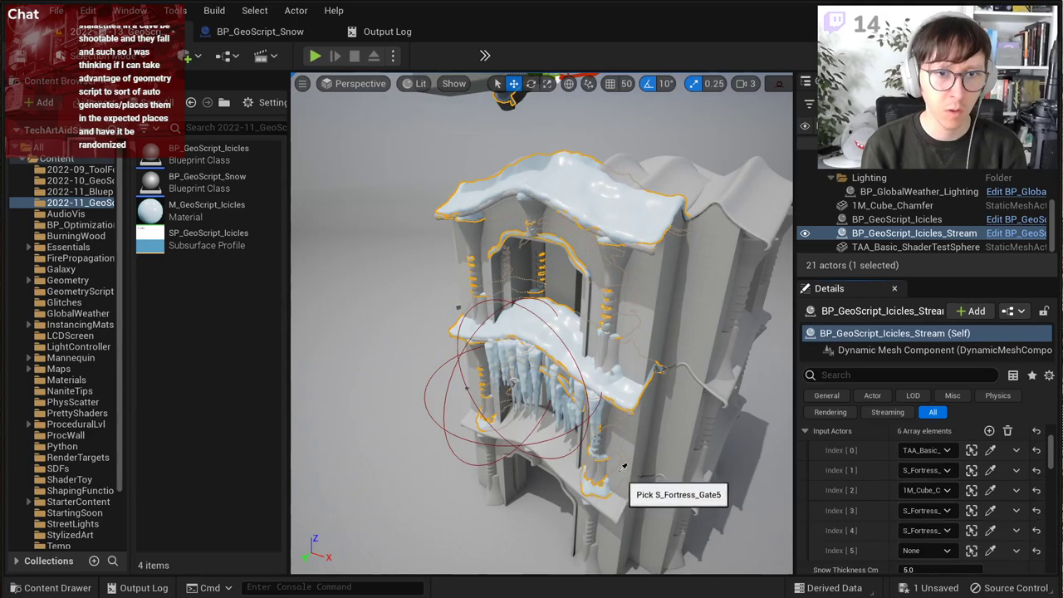
left_click(607, 344)
right_click_drag(607, 344, 608, 345)
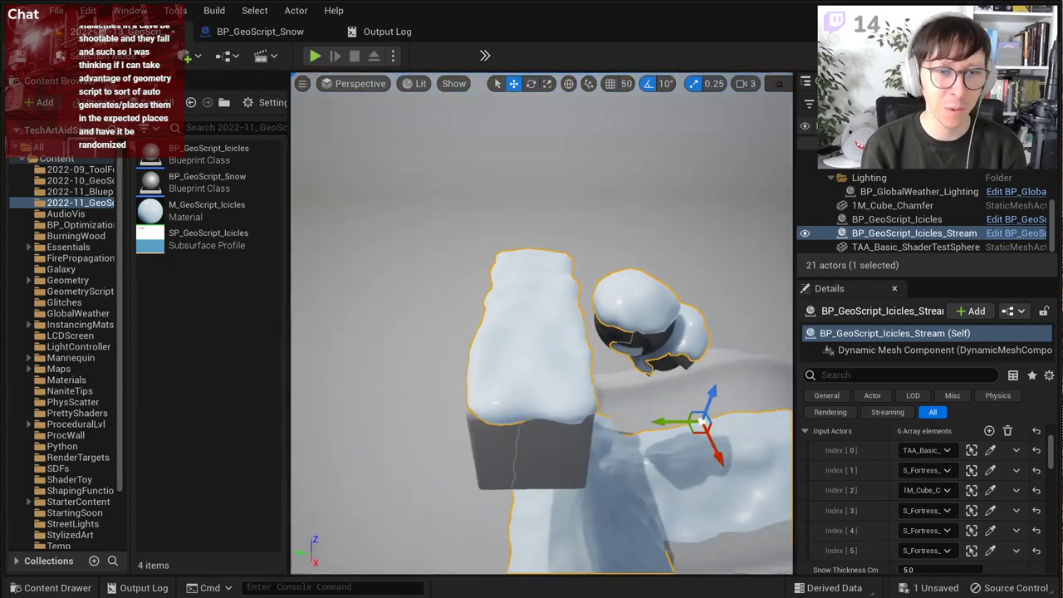
Step: Select the background plane instead of the snow actor and save the level
right_click_drag(458, 368, 458, 368)
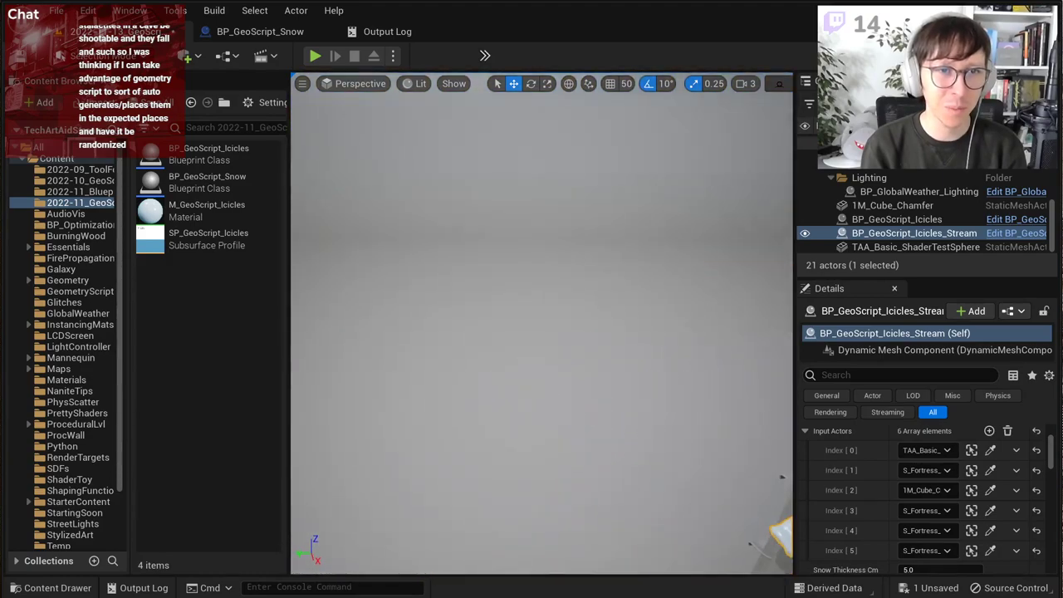
left_click(506, 319)
right_click_drag(506, 319, 506, 318)
key("ctrl+s")
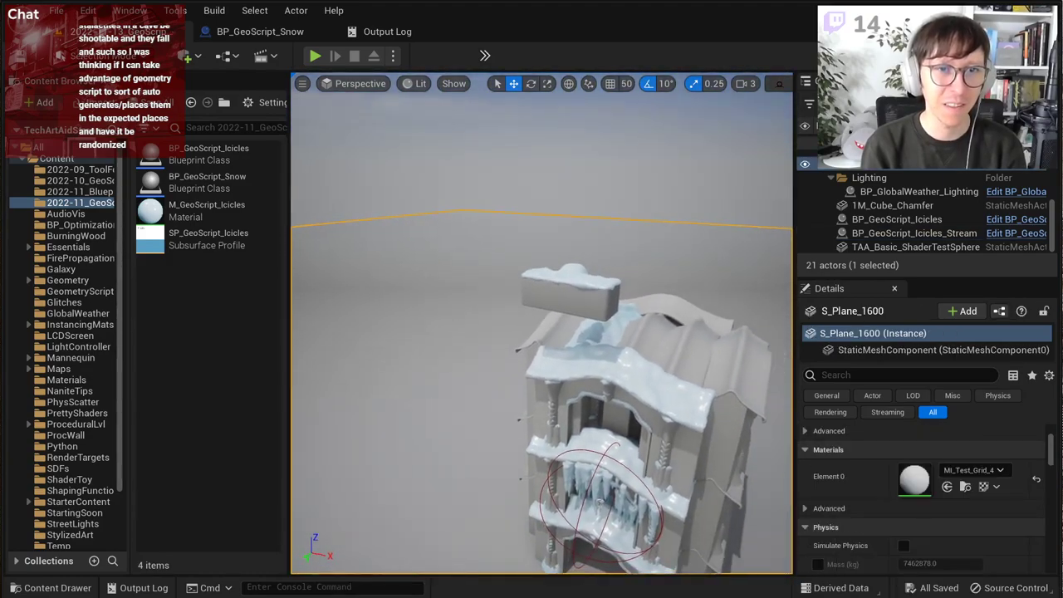
Step: Add a seventh Input Actors element to the snow actor, pick the roof piece S_Fortress_Gate12 from the scene and save the level
right_click_drag(644, 252, 643, 251)
left_click(646, 215)
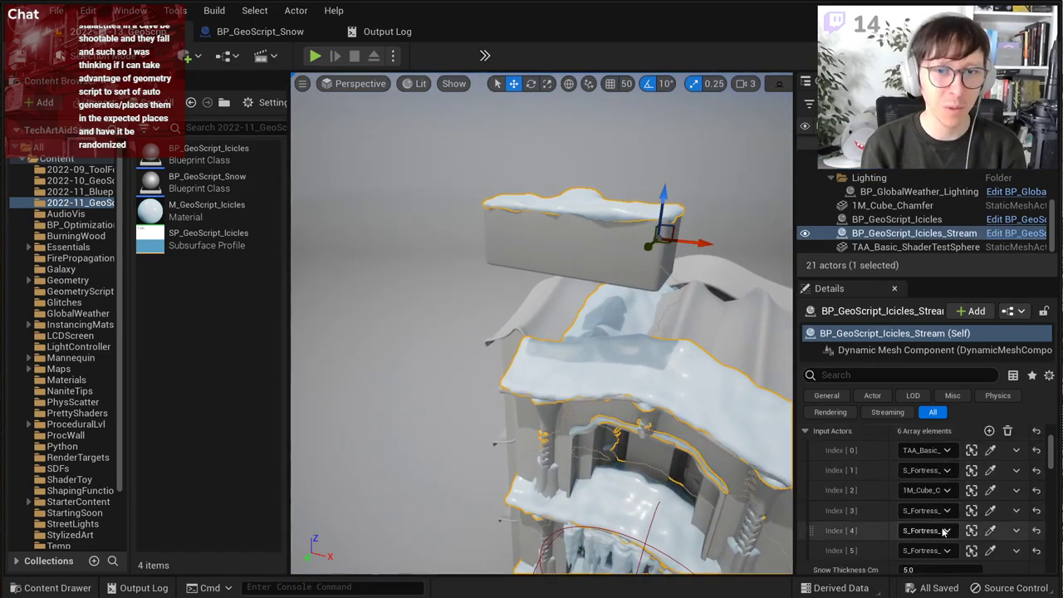
left_click(989, 431)
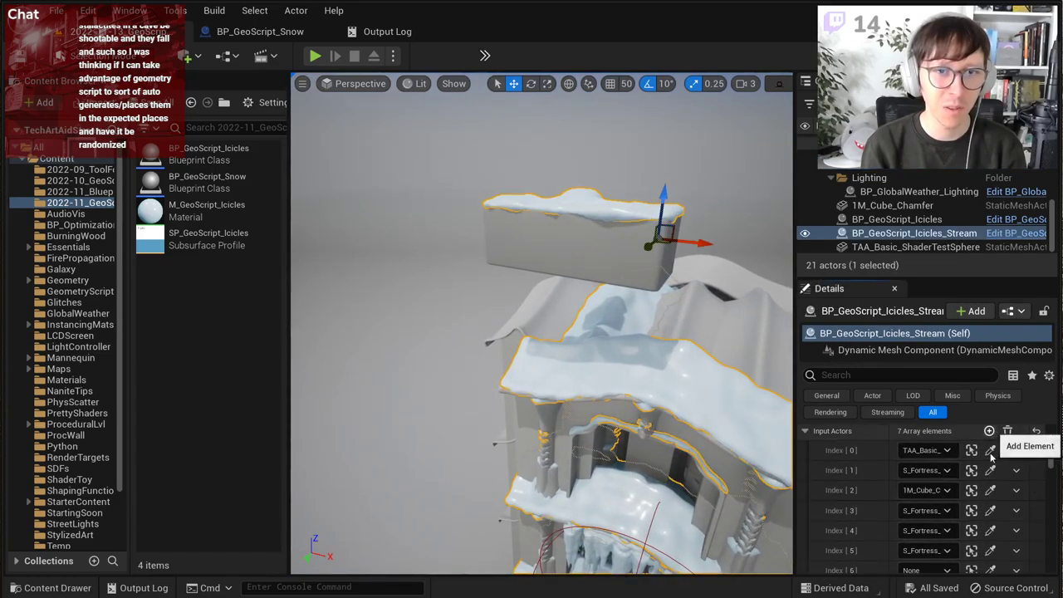
scroll(970, 516, "down", 1)
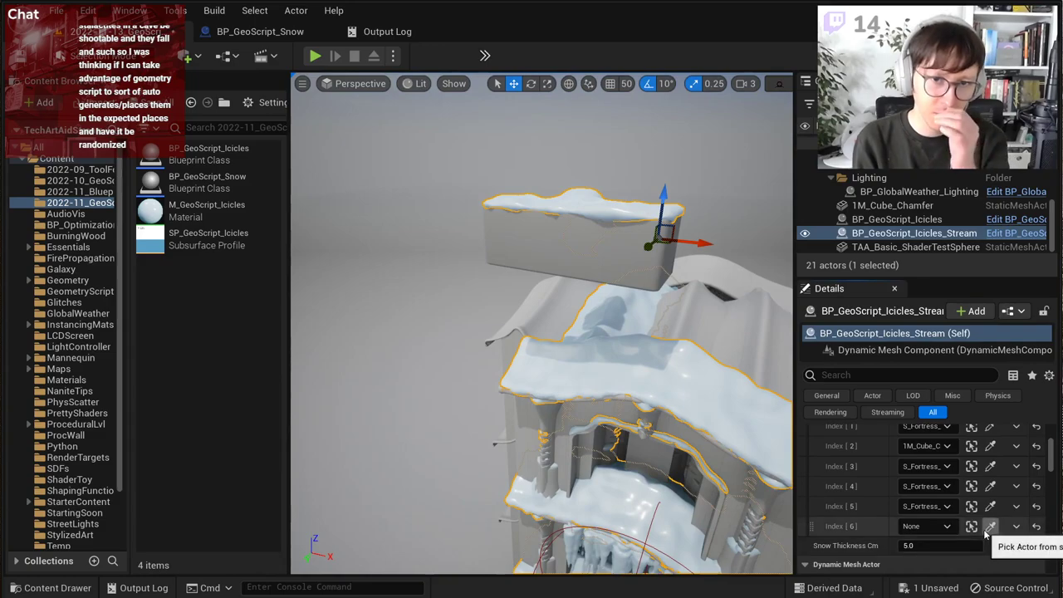
left_click(989, 526)
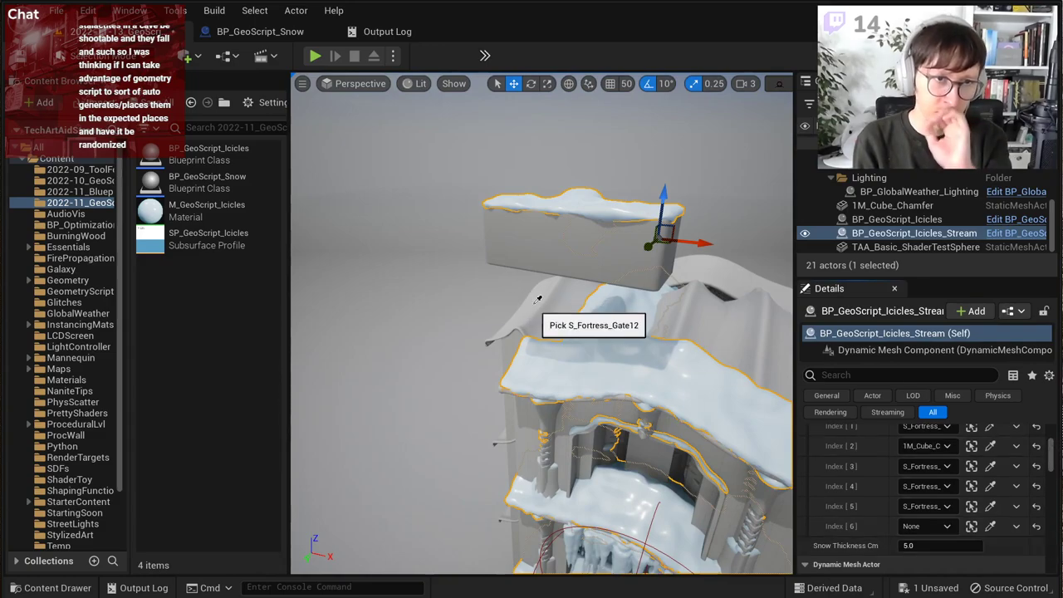
left_click(624, 150)
right_click_drag(615, 181, 642, 212)
key("ctrl+s")
Step: Reselect the BP_GeoScript_Icicles_Stream snow actor in the level and open its Snow Thickness Cm value for editing
left_click(663, 125)
right_click_drag(602, 286, 600, 270)
key("w")
left_click(613, 309)
scroll(897, 527, "up", 1)
scroll(896, 528, "down", 1)
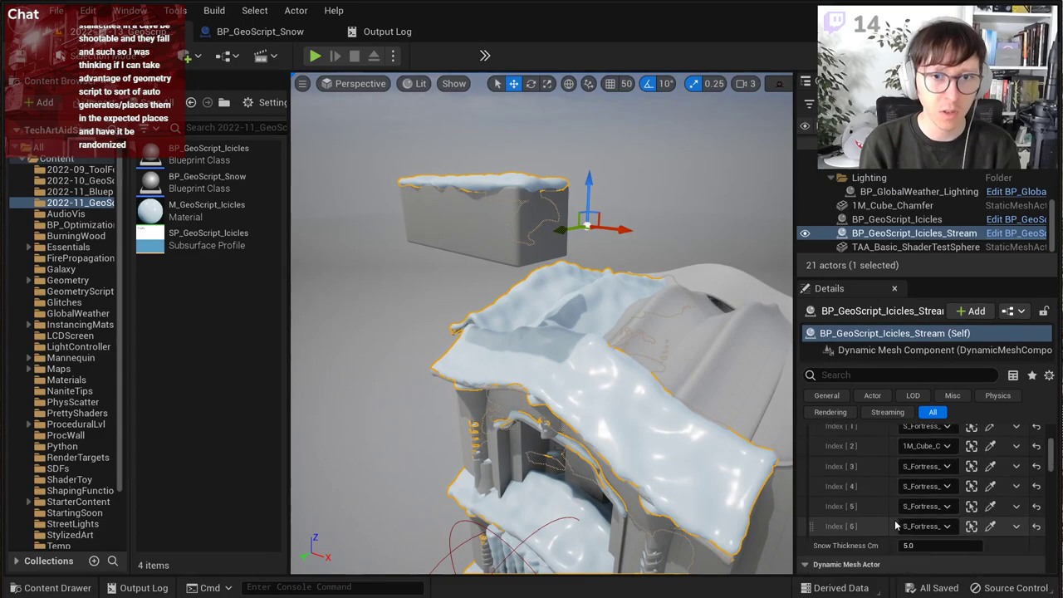
left_click(937, 544)
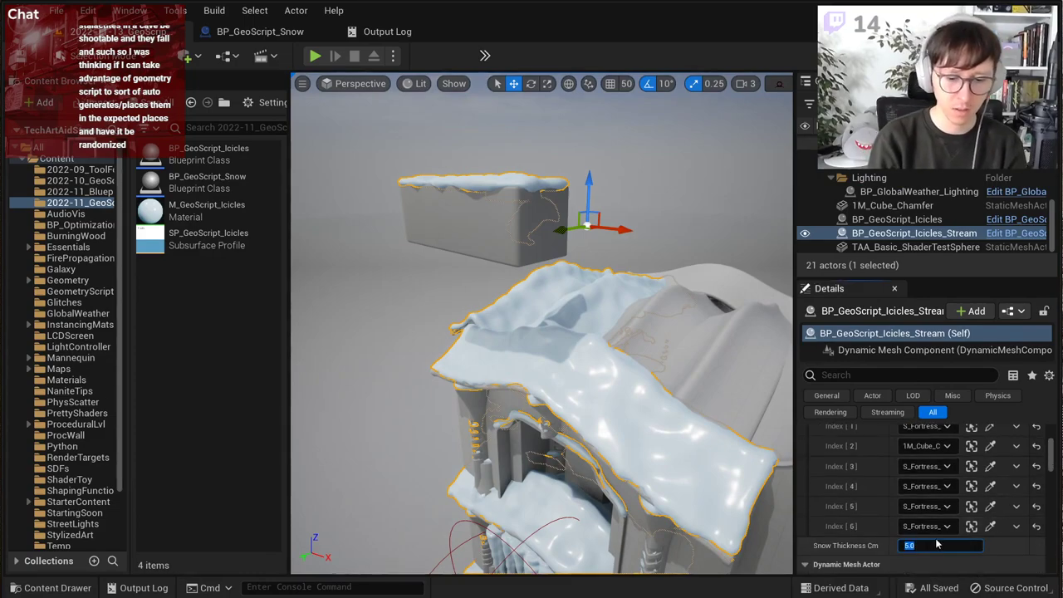
Step: Show the frame timing graph over the viewport with the console command stat unitgraph
right_click_drag(629, 317, 641, 327)
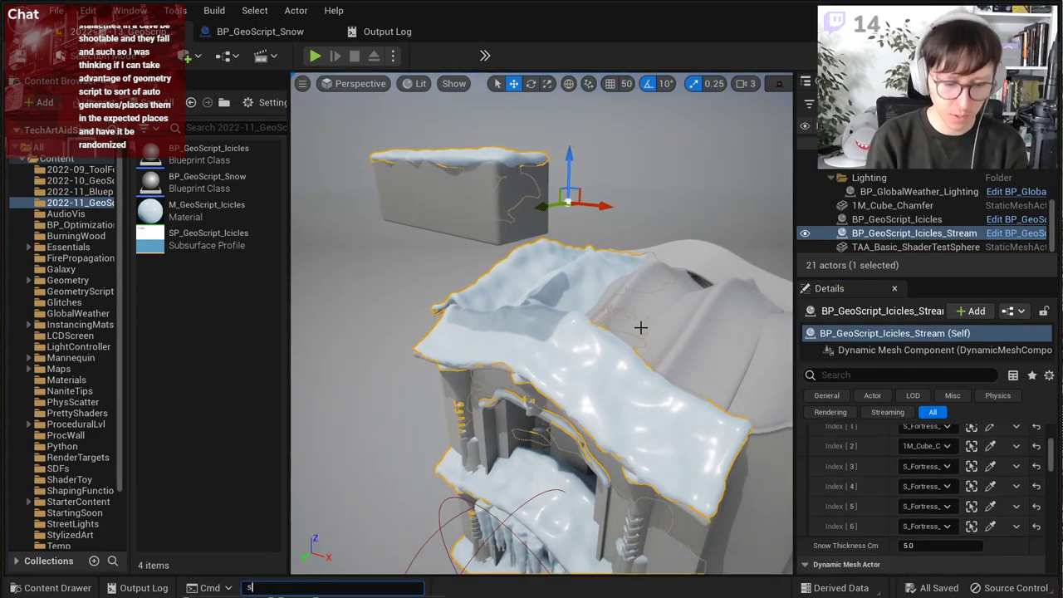
type("stat unitgraph")
key("Return")
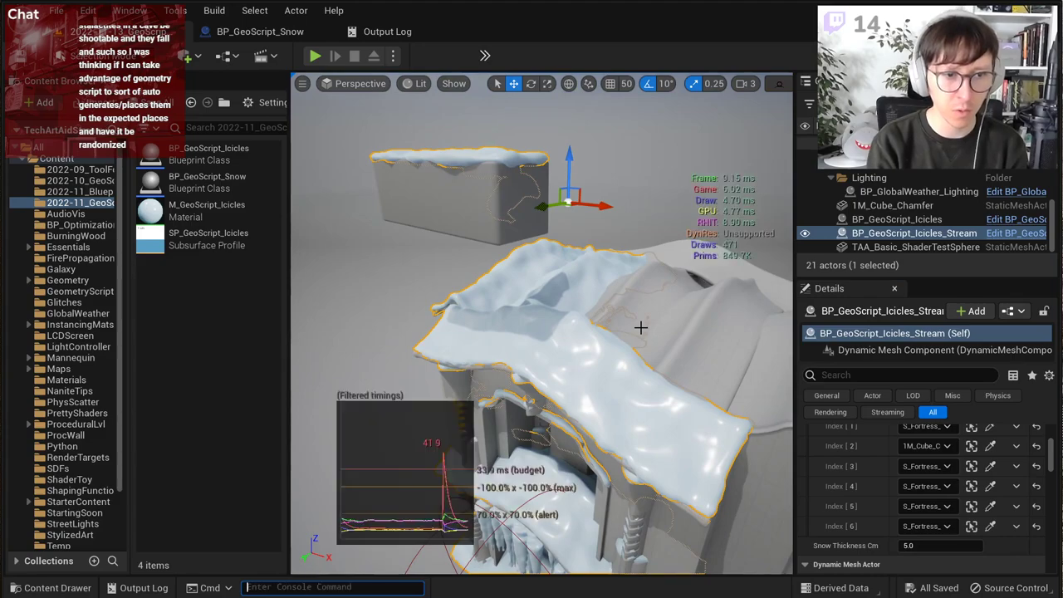
key("grave")
type("s")
key("Escape")
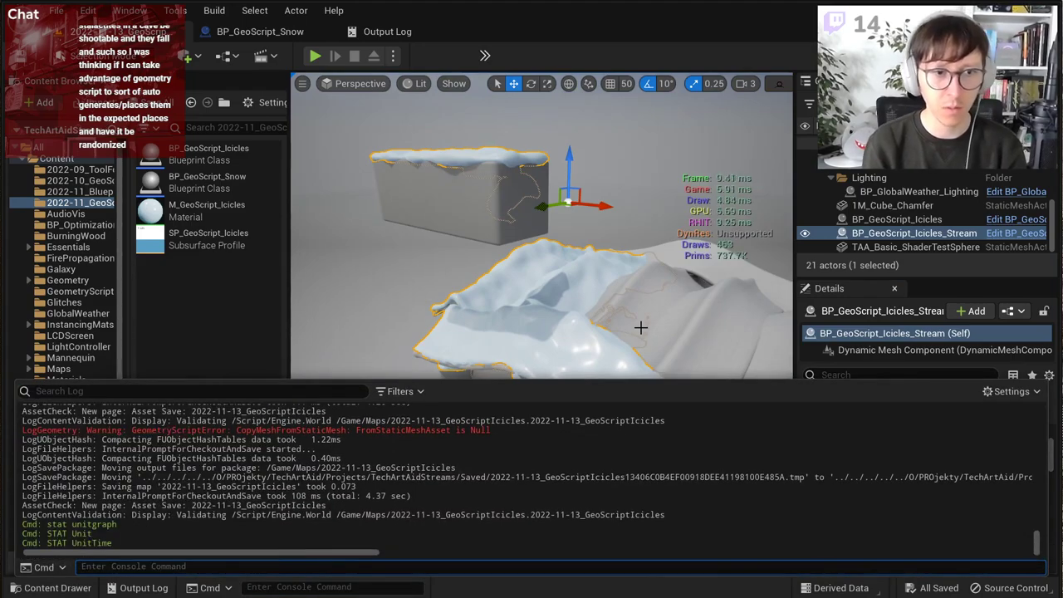
key("Escape")
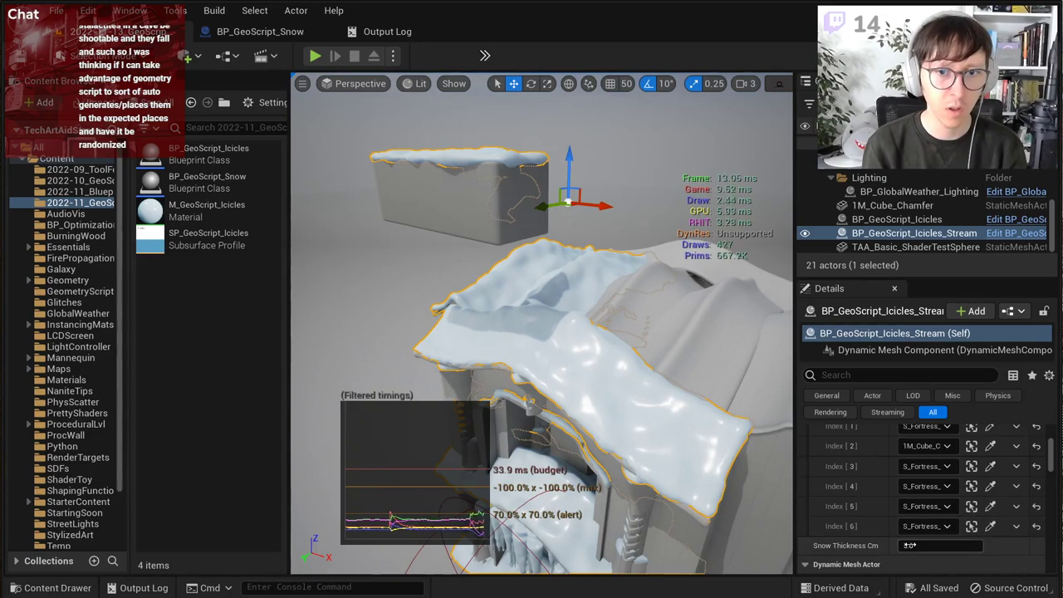
Step: Try a Snow Thickness Cm of 6 on the snow actor and return it to 5
left_click(909, 545)
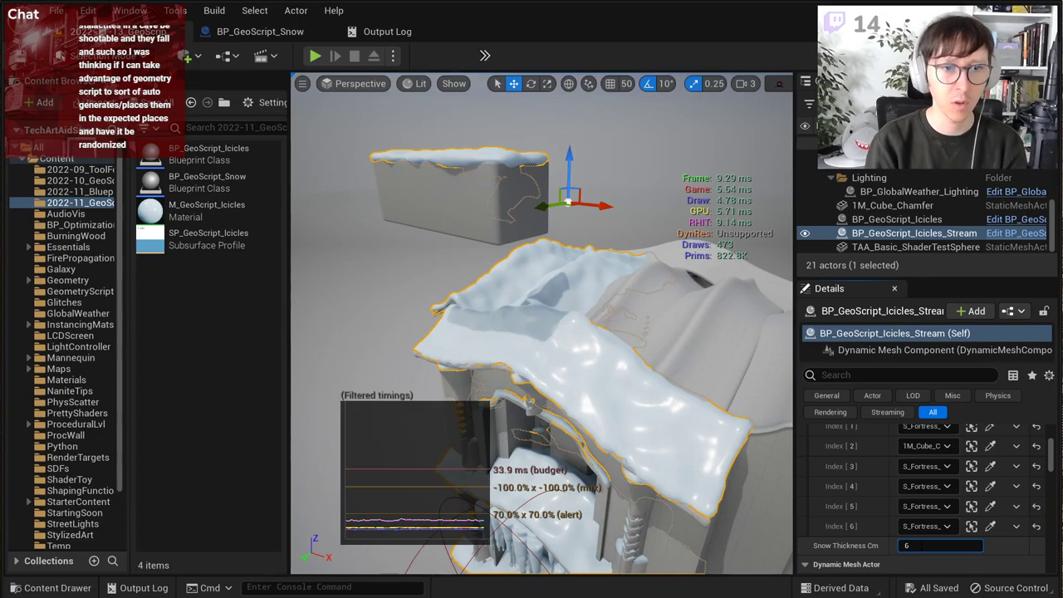
key("Return")
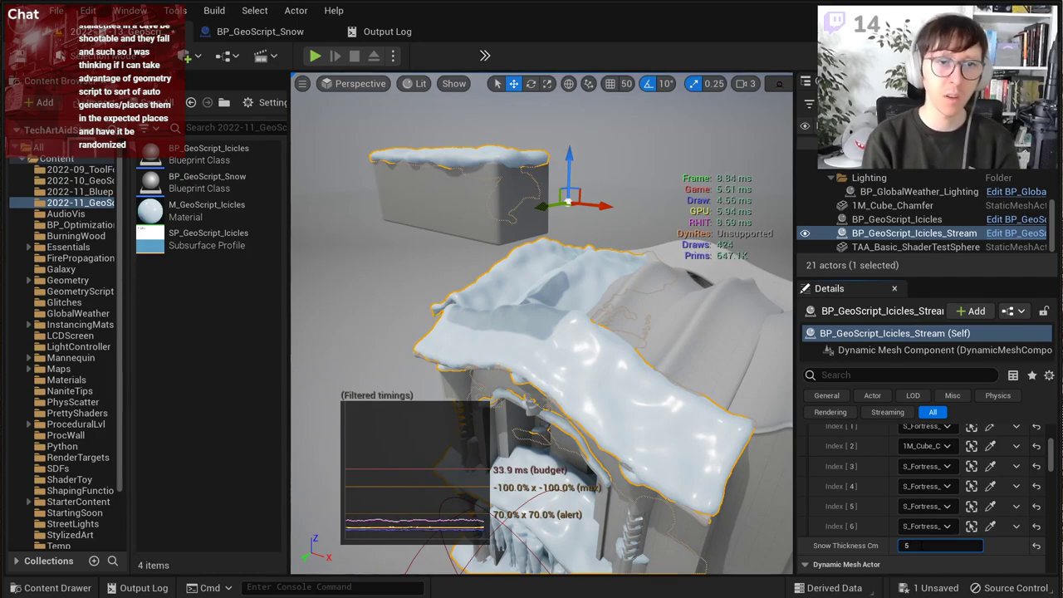
type("5")
key("Return")
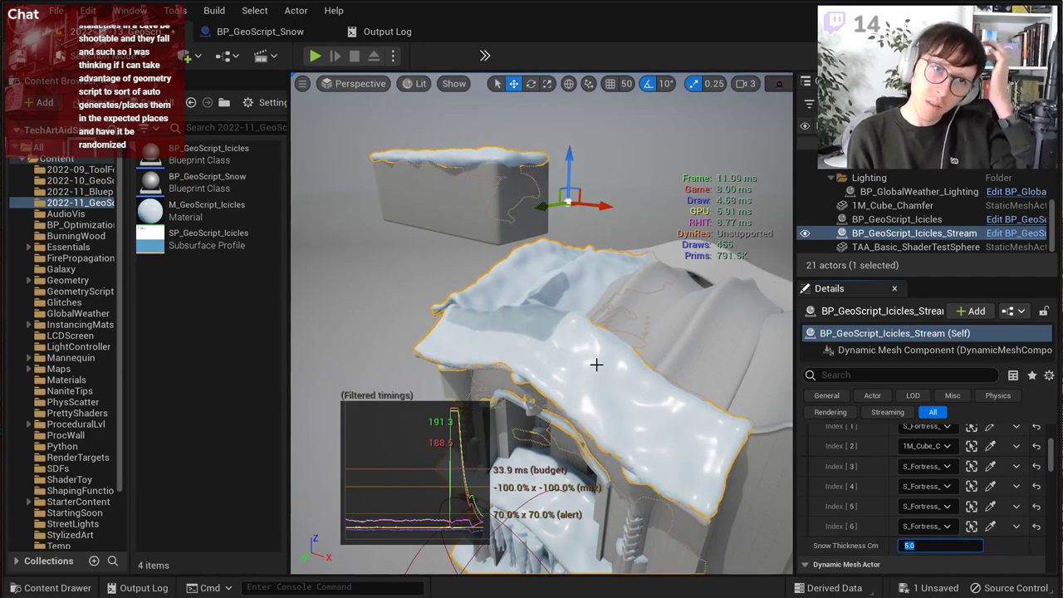
Step: Test the snow actor with a Snow Thickness Cm of 40 and restore the value to 5
type("40")
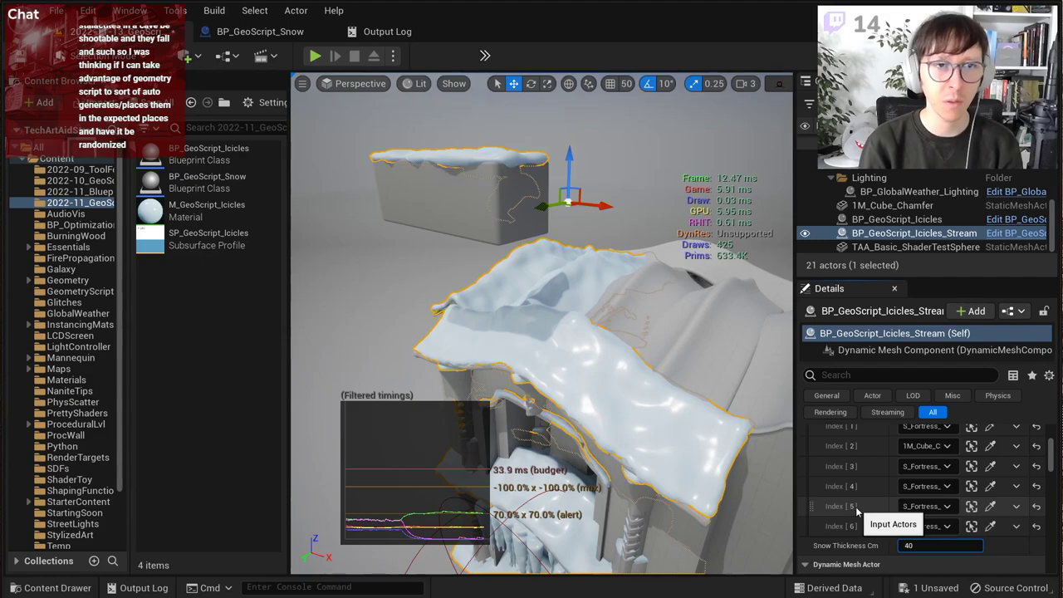
key("Return")
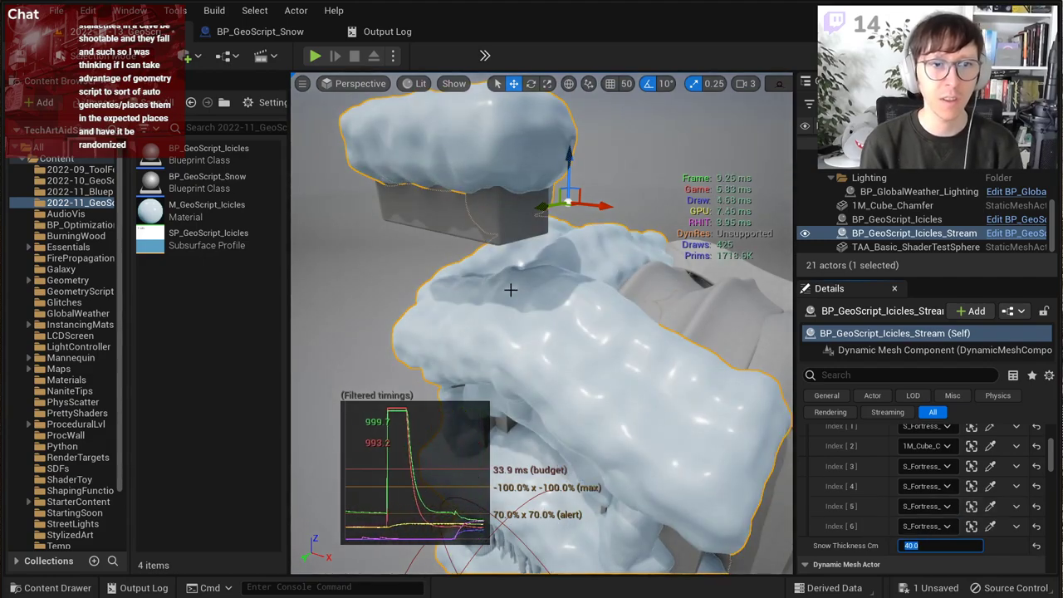
right_click_drag(511, 290, 440, 303)
left_click(937, 546)
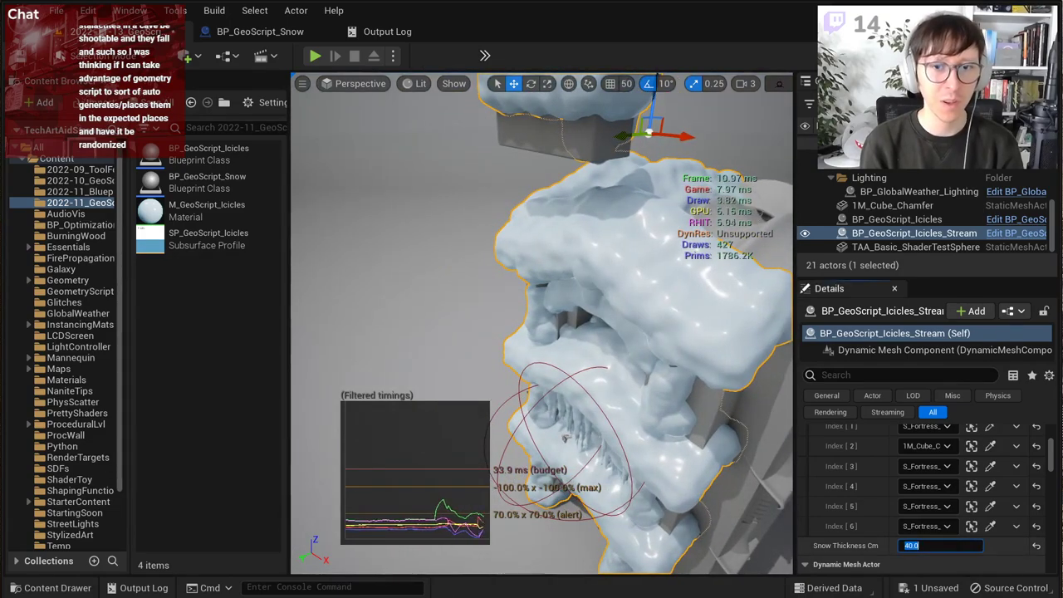
type("5")
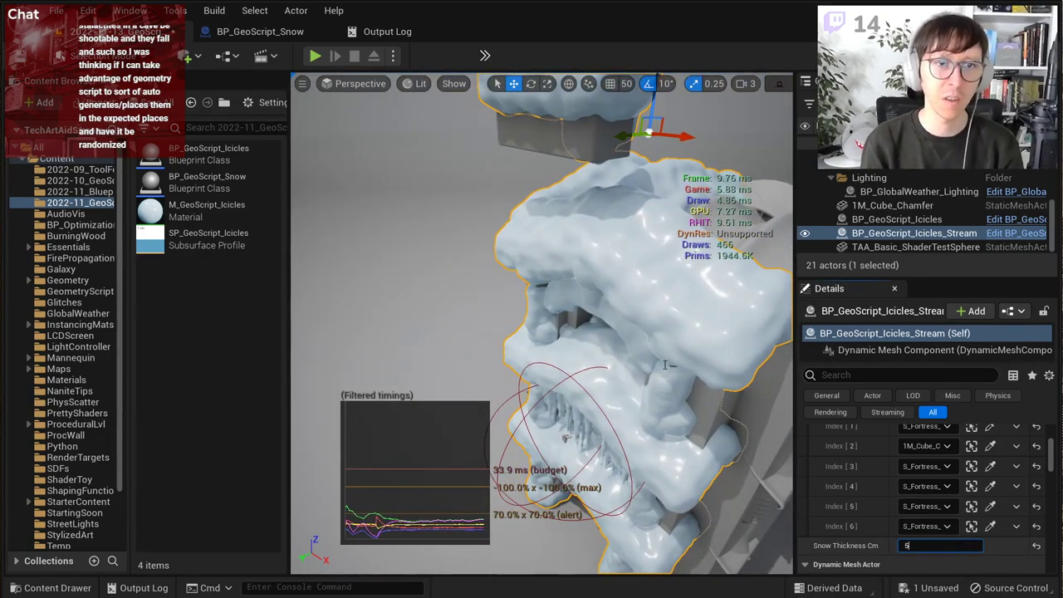
key("Return")
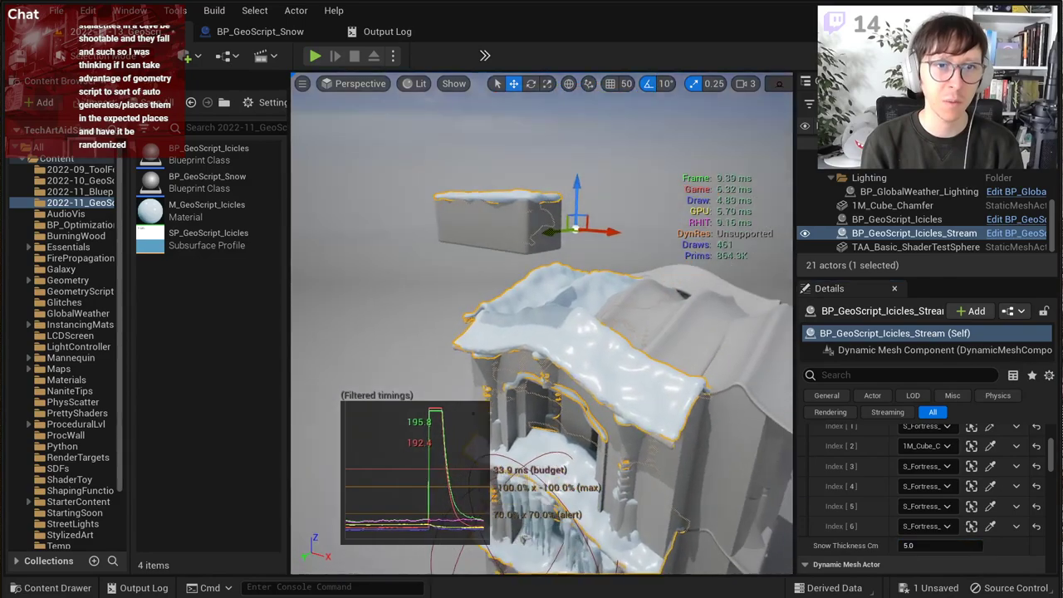
Step: Deselect the snow actor, save the level and inspect the snow on the roof, columns and icicle tier up close
mouse_move(636, 202)
right_mouse_down()
mouse_move(614, 170)
mouse_move(637, 202)
mouse_move(689, 195)
mouse_move(644, 207)
mouse_move(665, 274)
mouse_move(652, 199)
right_mouse_up()
left_click(636, 202)
key("ctrl+s")
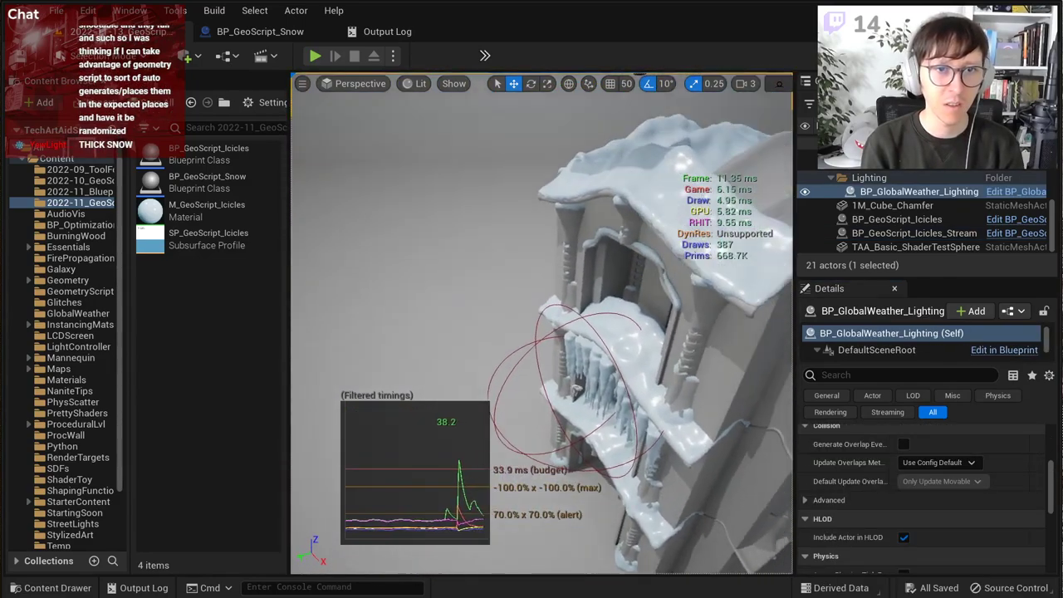
right_click_drag(617, 254, 685, 216)
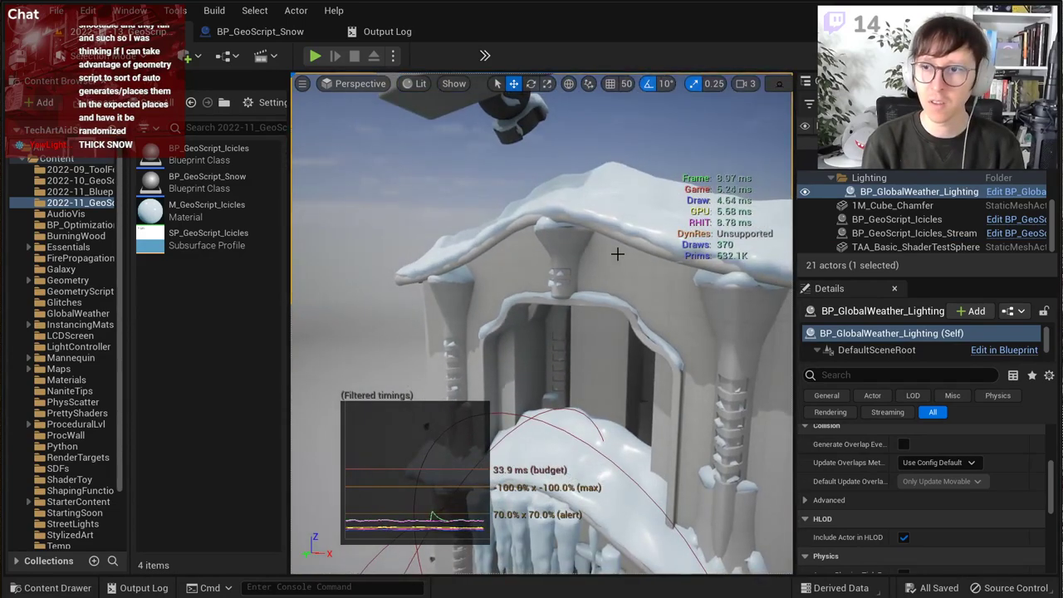
right_click_drag(617, 254, 614, 353)
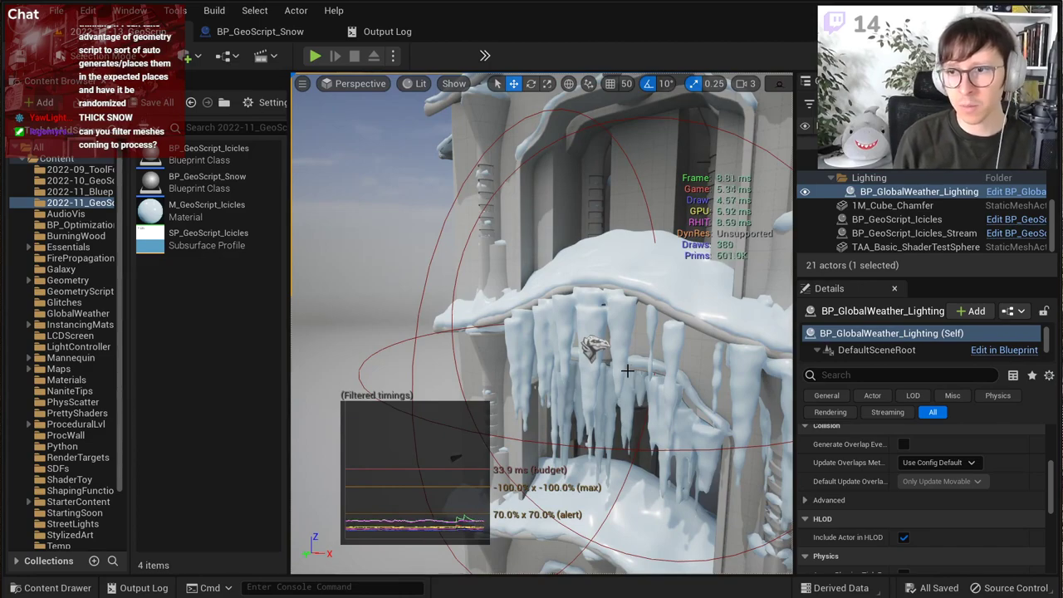
key("s")
right_click_drag(598, 376, 598, 419)
key("w")
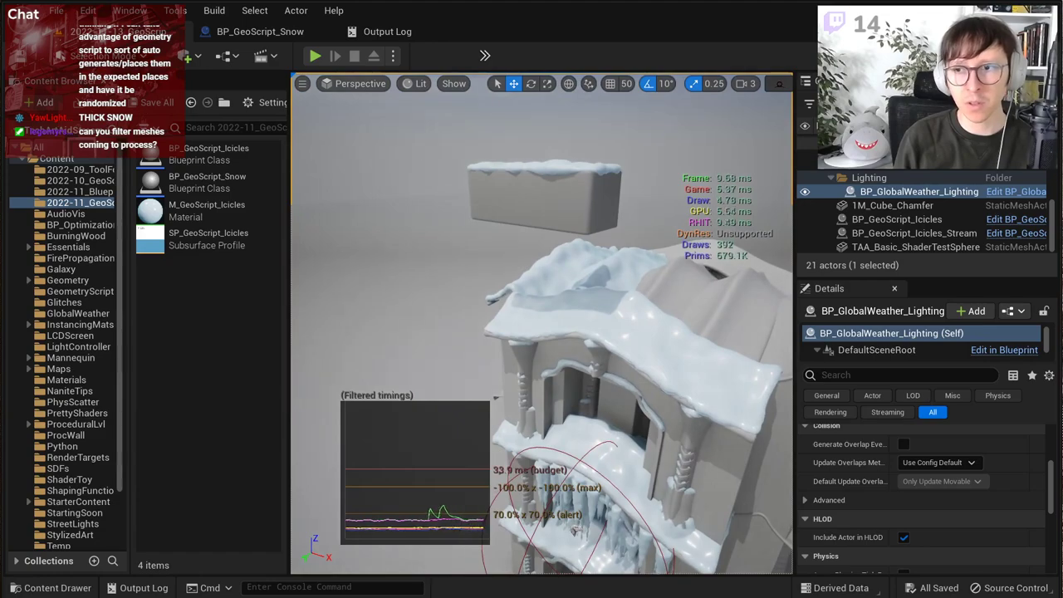
Step: In the BP_GeoScript_Snow Process graph, move the Sequence and static mesh getter nodes farther from the For Each Loop to make room
left_click(277, 37)
scroll(436, 226, "down", 11)
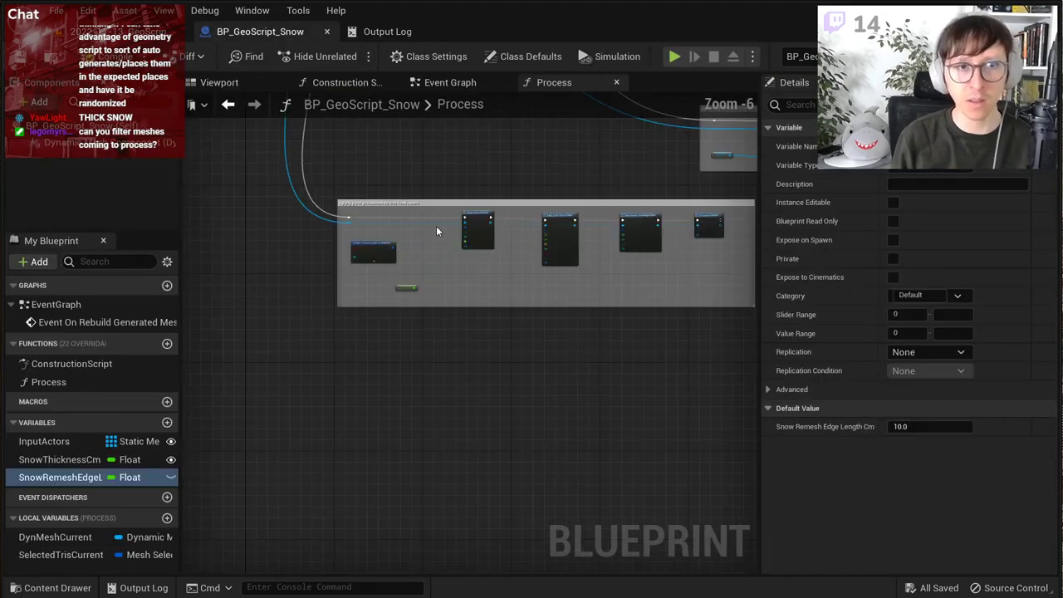
right_click_drag(436, 225, 442, 579)
scroll(470, 492, "up", 4)
scroll(504, 394, "up", 2)
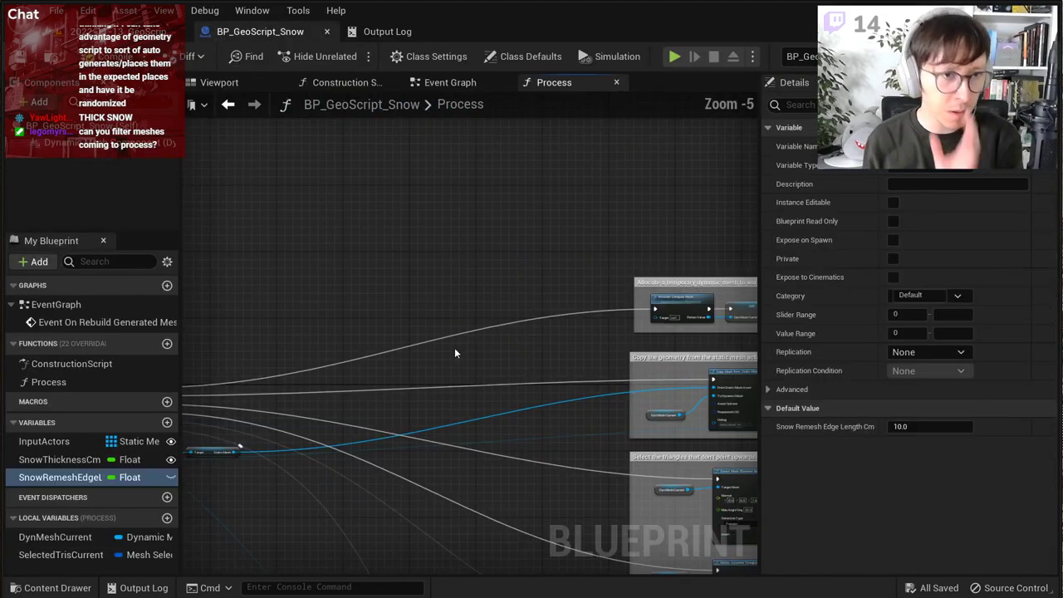
right_click_drag(350, 376, 612, 363)
scroll(613, 366, "up", 2)
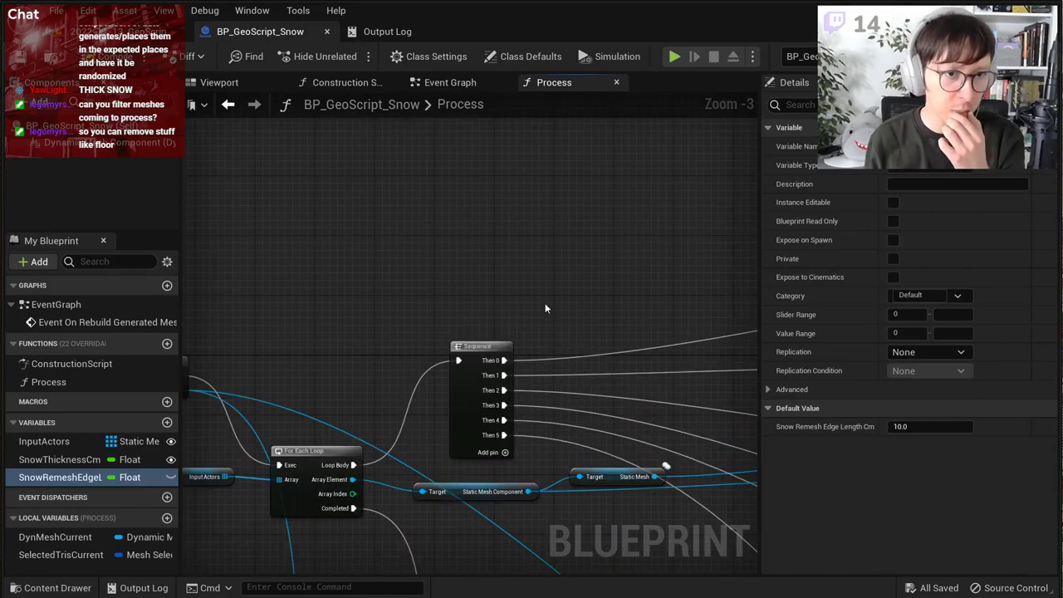
scroll(546, 307, "down", 4)
right_click_drag(546, 307, 345, 274)
left_click_drag(296, 254, 432, 361)
left_click_drag(370, 329, 488, 324)
left_click(377, 249)
Step: Add a new blueprint variable named MeshRejectionMaxSizeCm
scroll(337, 298, "up", 4)
right_click_drag(239, 339, 474, 310)
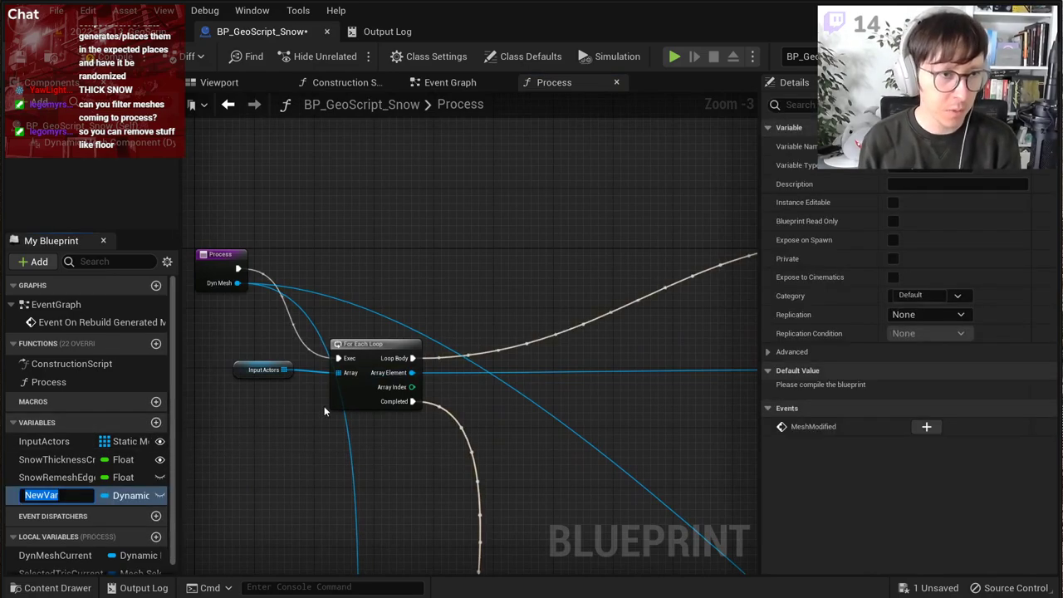
type("Mesh")
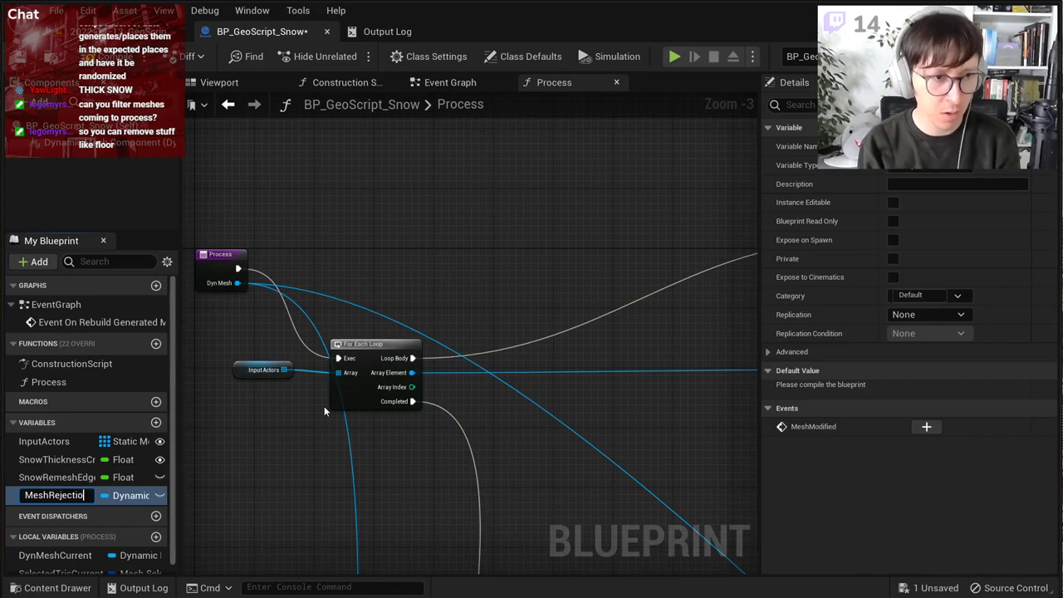
type("Re")
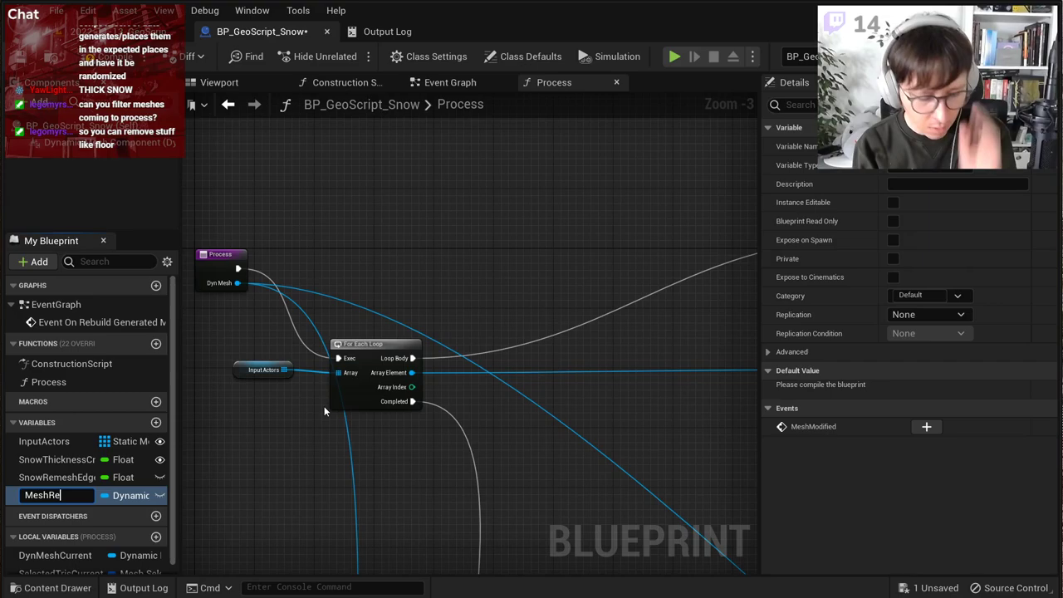
type("jectio")
type("nMaxSizeCm")
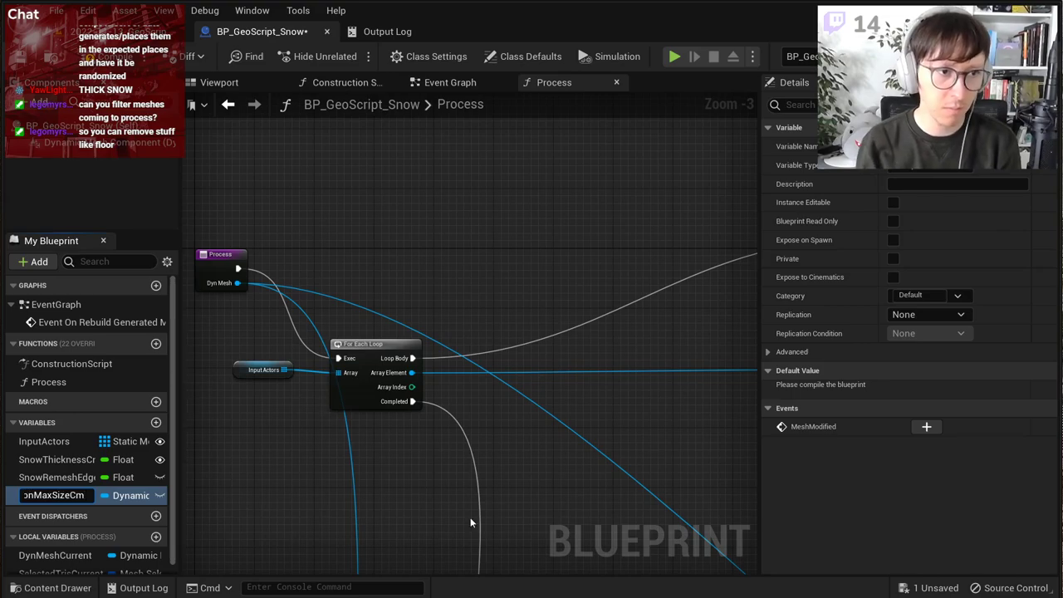
key("Return")
Step: Change the new variable's type to Float, with the name MeshRejectionDiagonalCm, and compile the blueprint
left_click(924, 166)
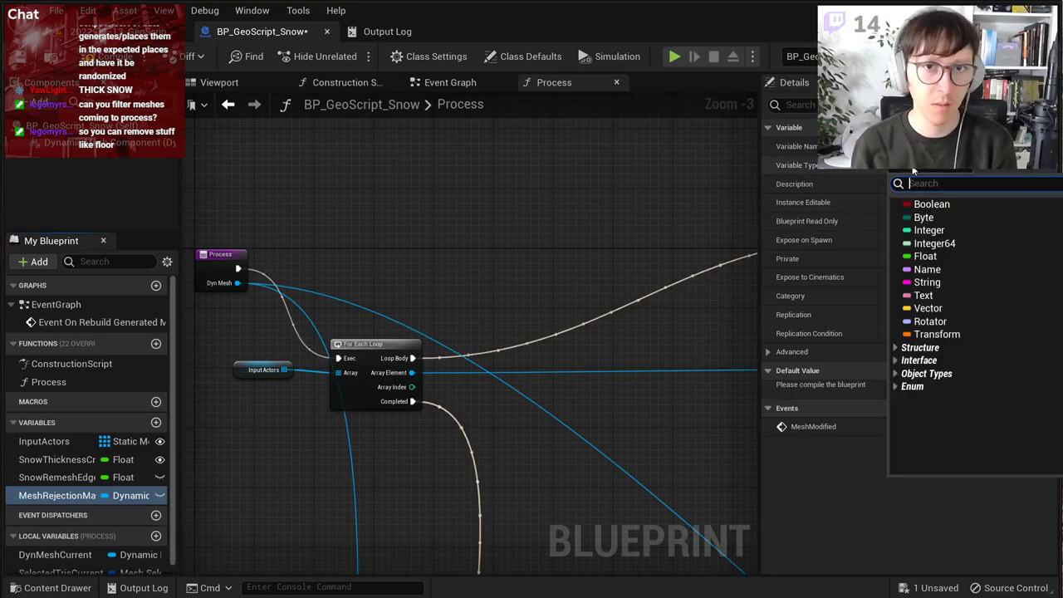
left_click(926, 256)
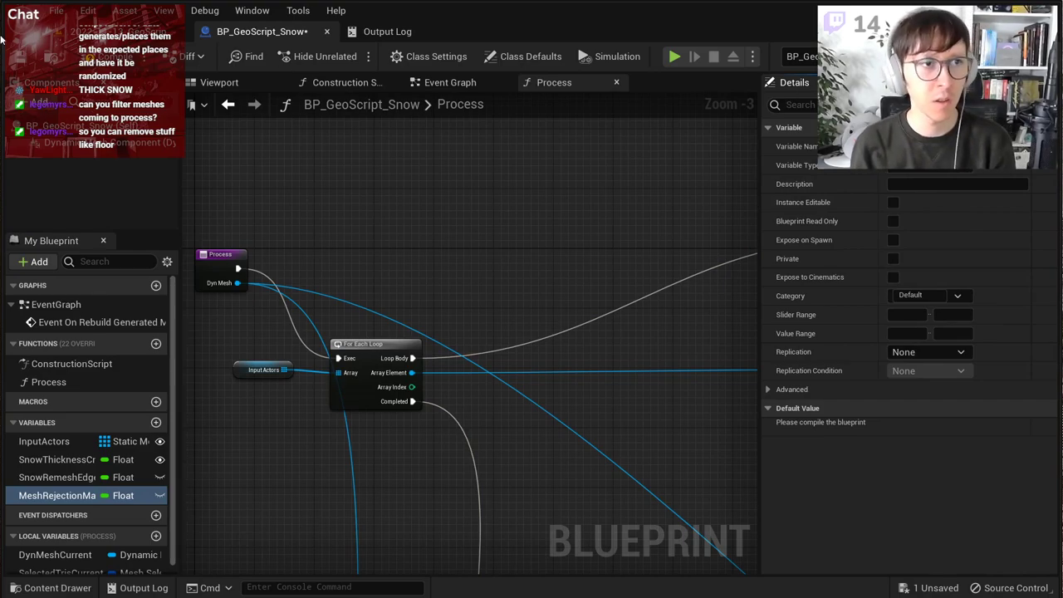
left_click(20, 56)
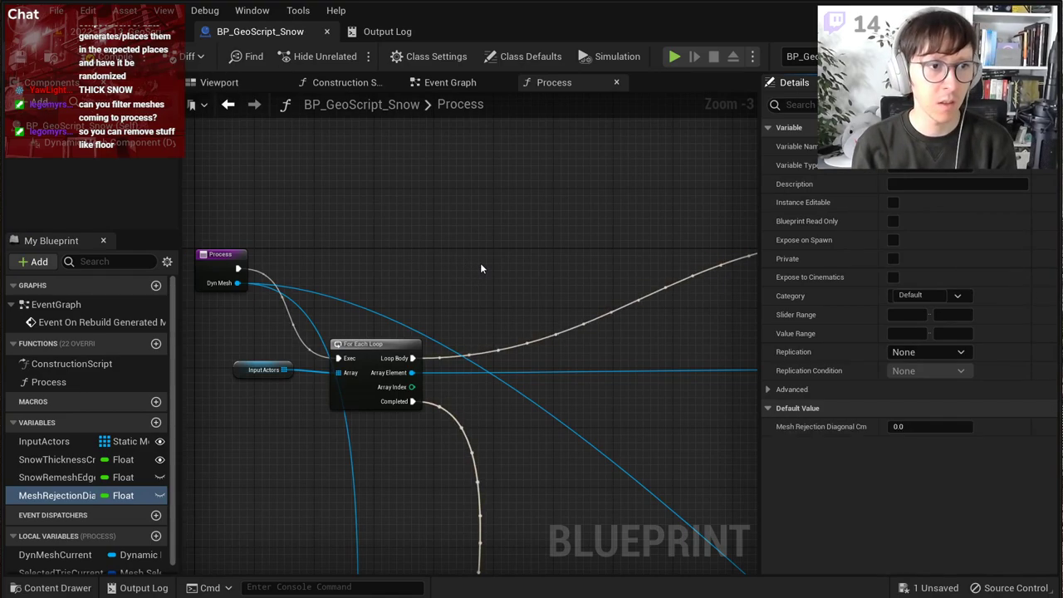
scroll(480, 268, "up", 3)
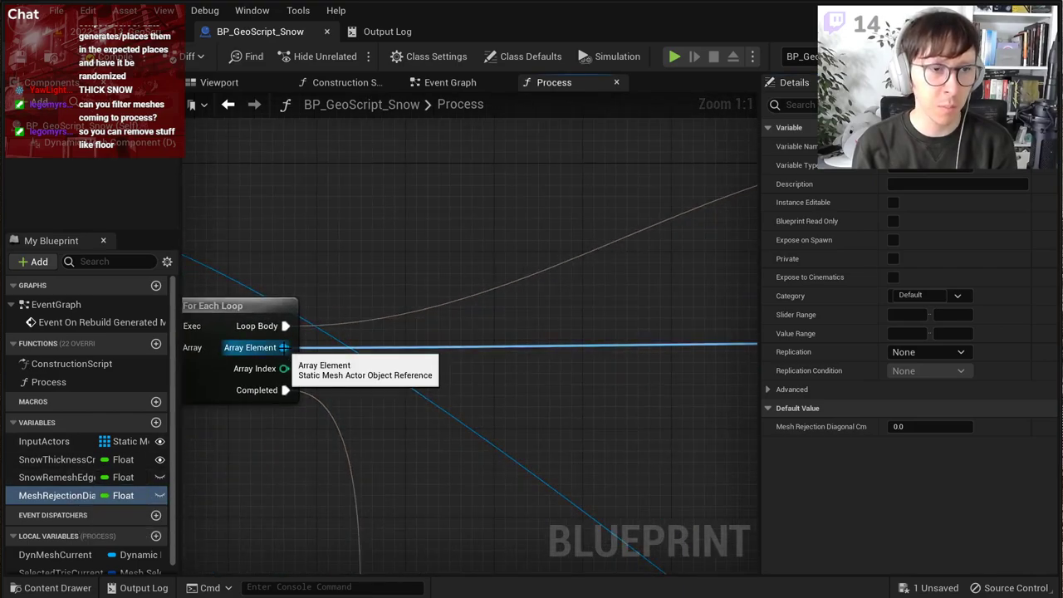
scroll(348, 363, "down", 4)
right_click_drag(651, 371, 520, 347)
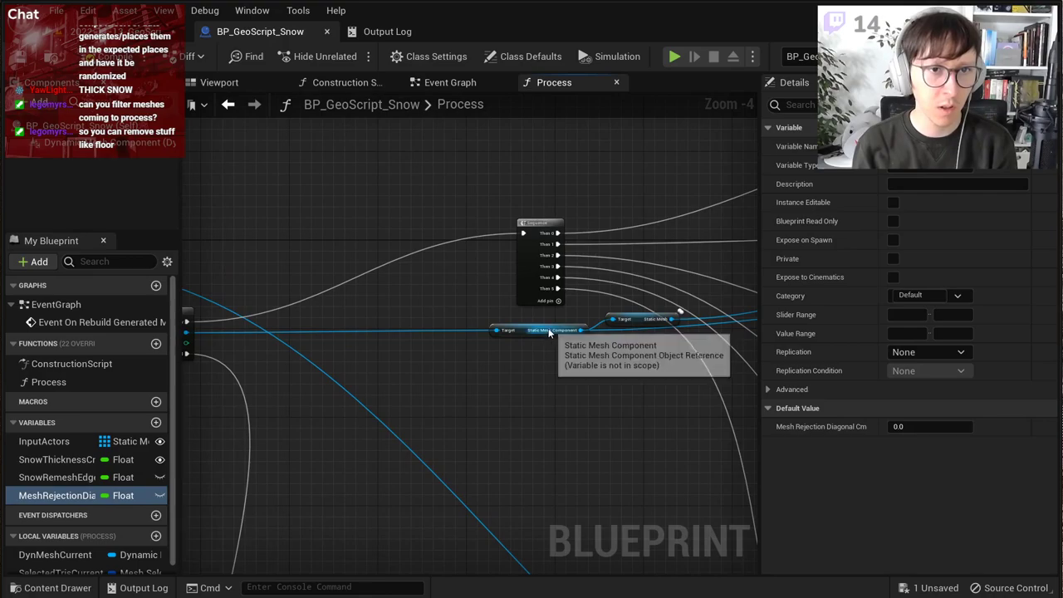
left_click(538, 329)
right_click_drag(287, 355, 428, 371)
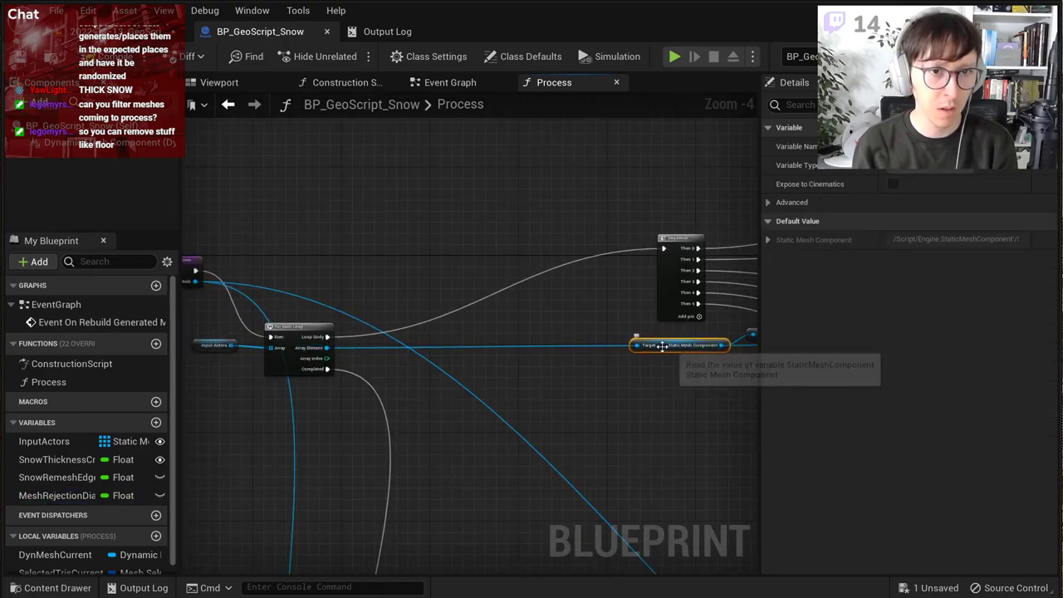
left_click_drag(664, 348, 387, 349)
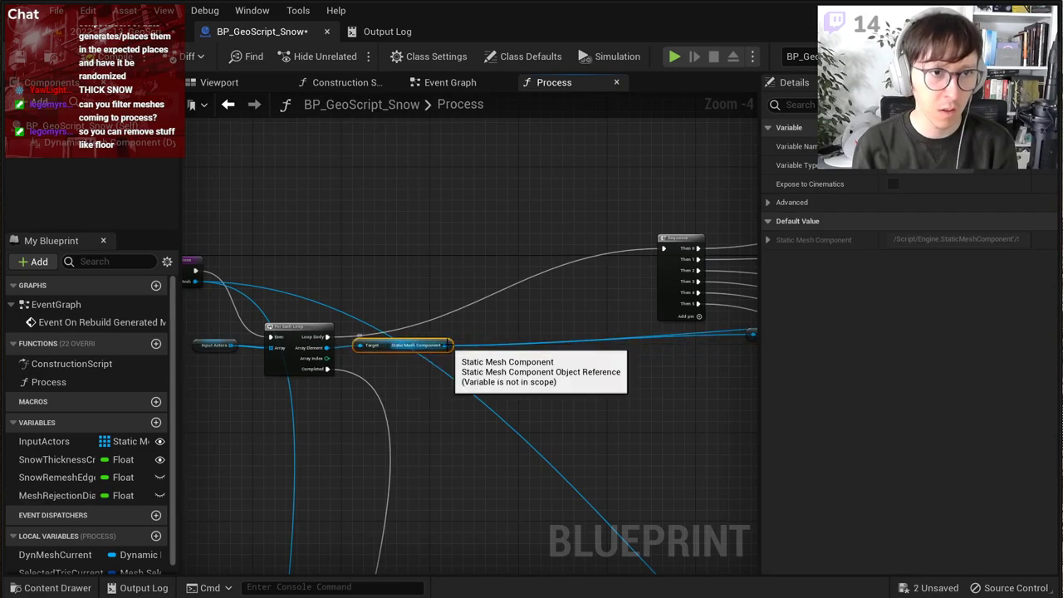
left_click_drag(377, 348, 641, 353)
left_click(385, 352)
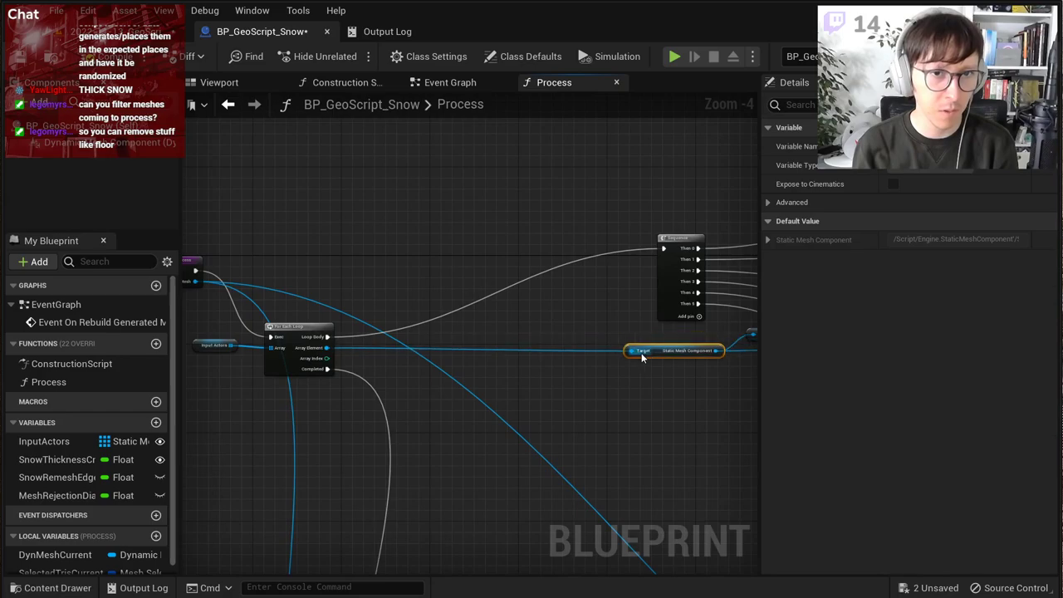
Step: Add a Get Local Bounds node from the For Each Loop's Array Element and place it beside its Static Mesh Component getter
left_click(565, 374)
scroll(324, 359, "up", 3)
left_click_drag(327, 341, 479, 267)
type("get ")
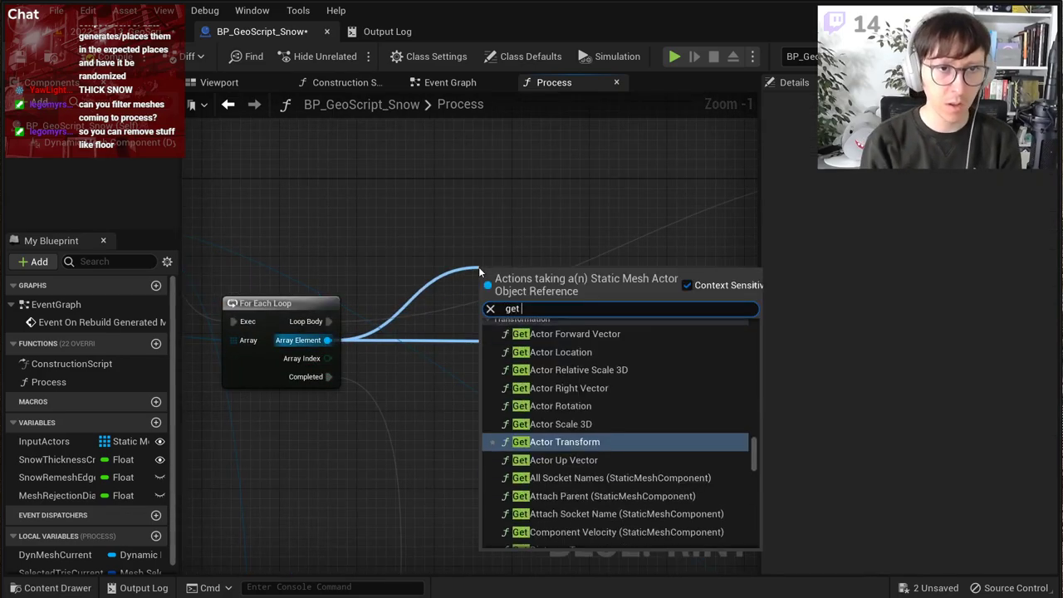
type("world bou")
key("ctrl+a")
type("b")
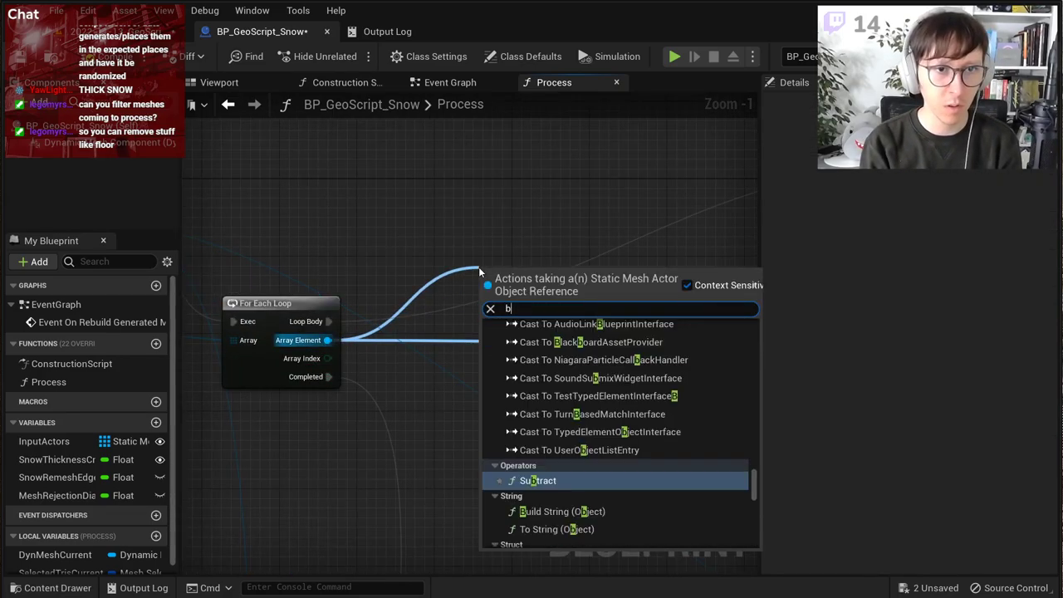
key("BackSpace")
type("get bounds")
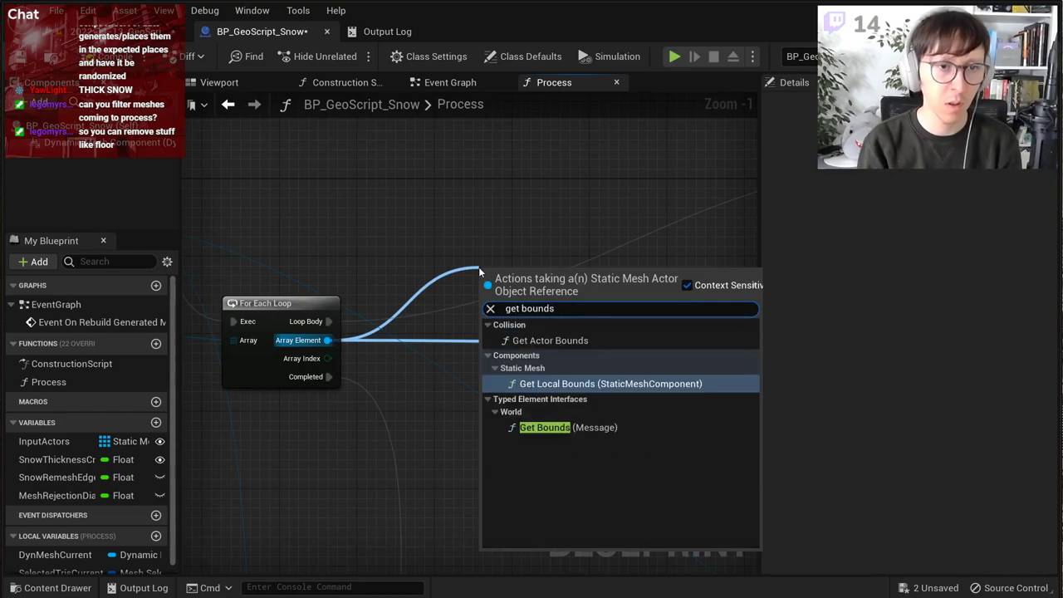
key("Up")
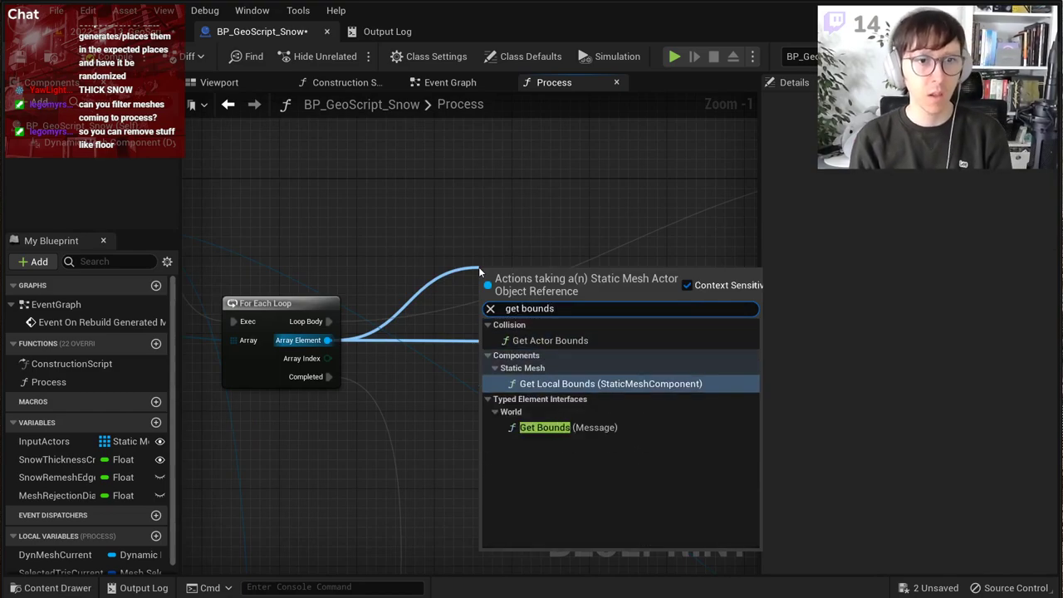
key("Down")
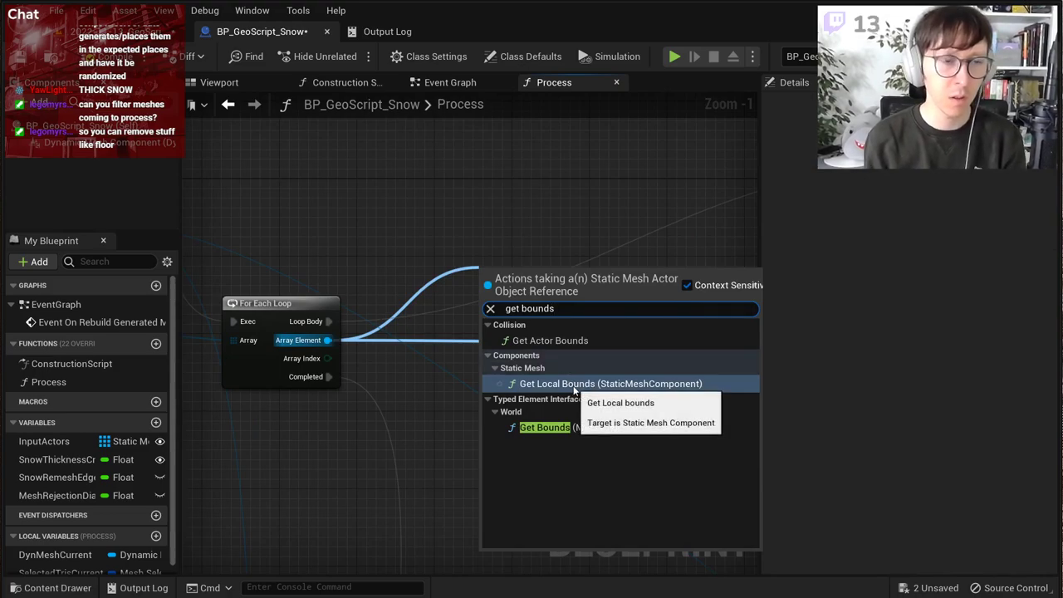
left_click(573, 390)
left_click_drag(533, 272, 648, 255)
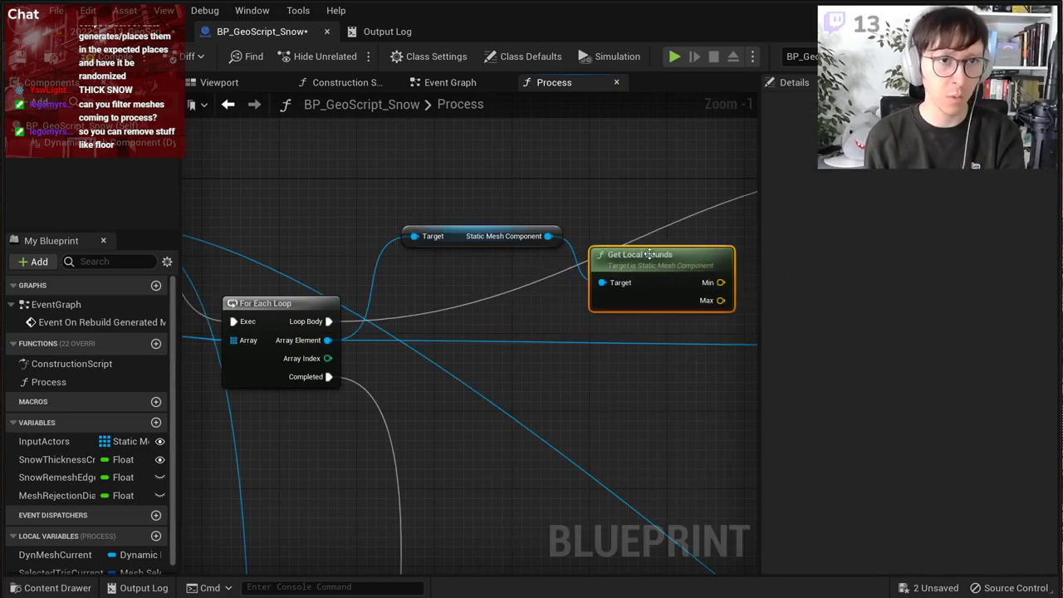
Step: Delete the Get Local Bounds node and the Static Mesh Component getter feeding it
key("Delete")
left_click(473, 237)
key("Delete")
Step: Move the original Static Mesh Component getter beside the For Each Loop and add a Get Component Bounds node from its output
right_click_drag(622, 268, 432, 268)
scroll(432, 268, "down", 2)
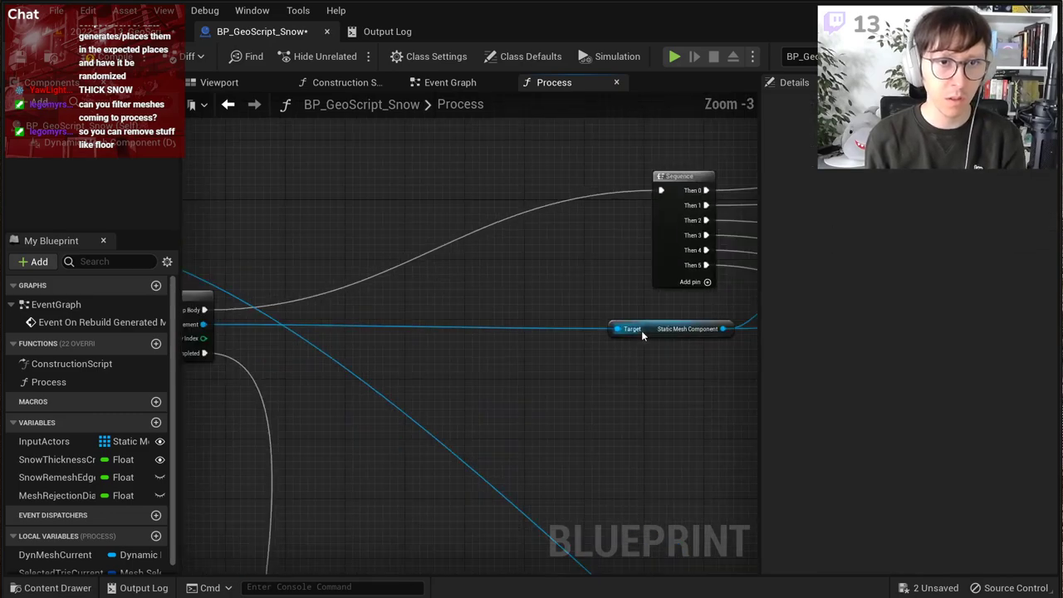
left_click_drag(641, 330, 431, 283)
type("get bound")
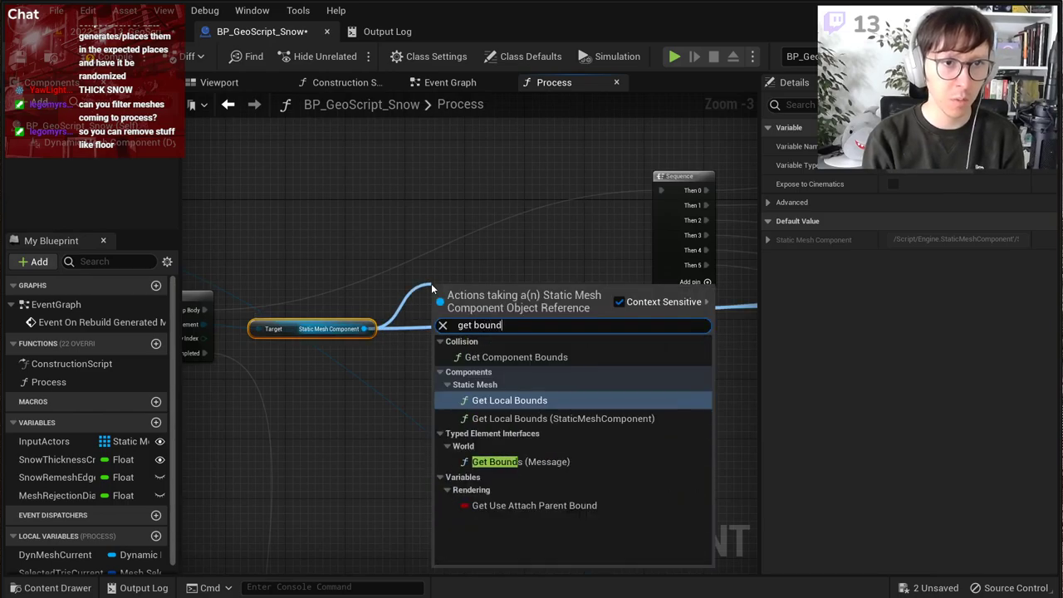
type("s")
left_click(503, 357)
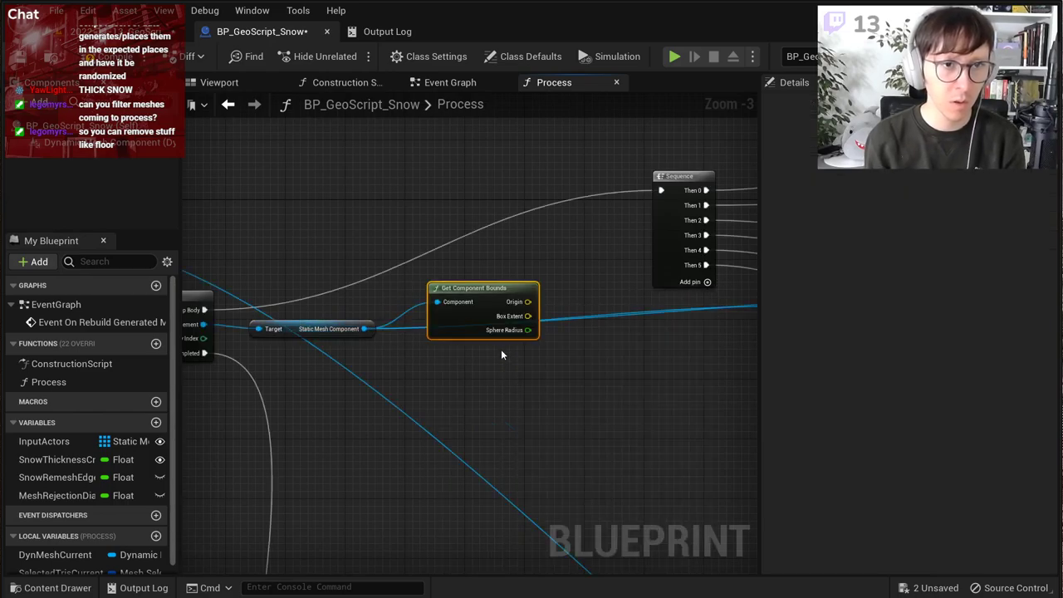
left_click_drag(498, 291, 499, 320)
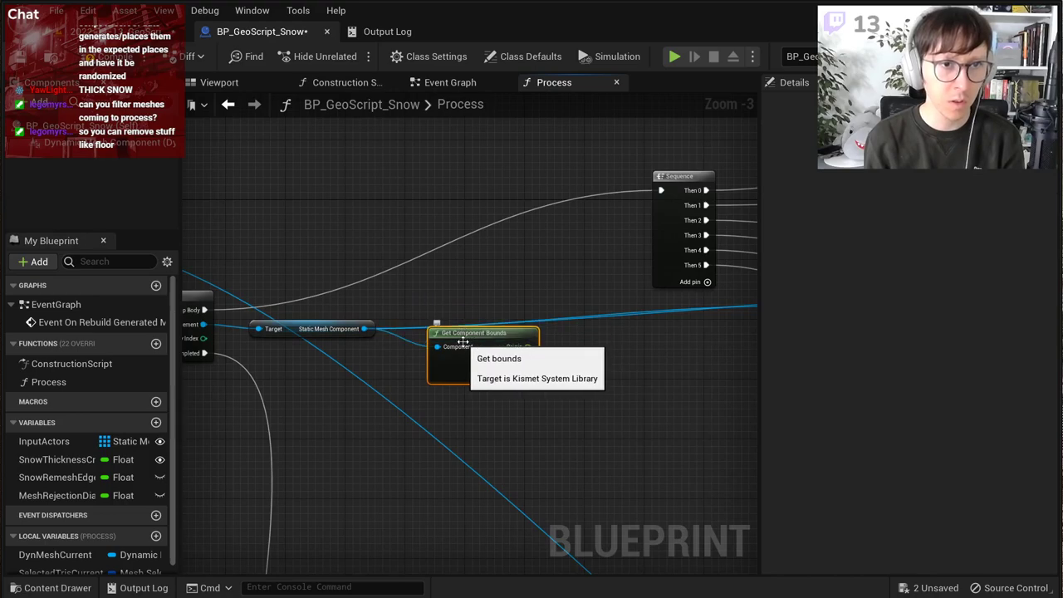
scroll(434, 349, "up", 2)
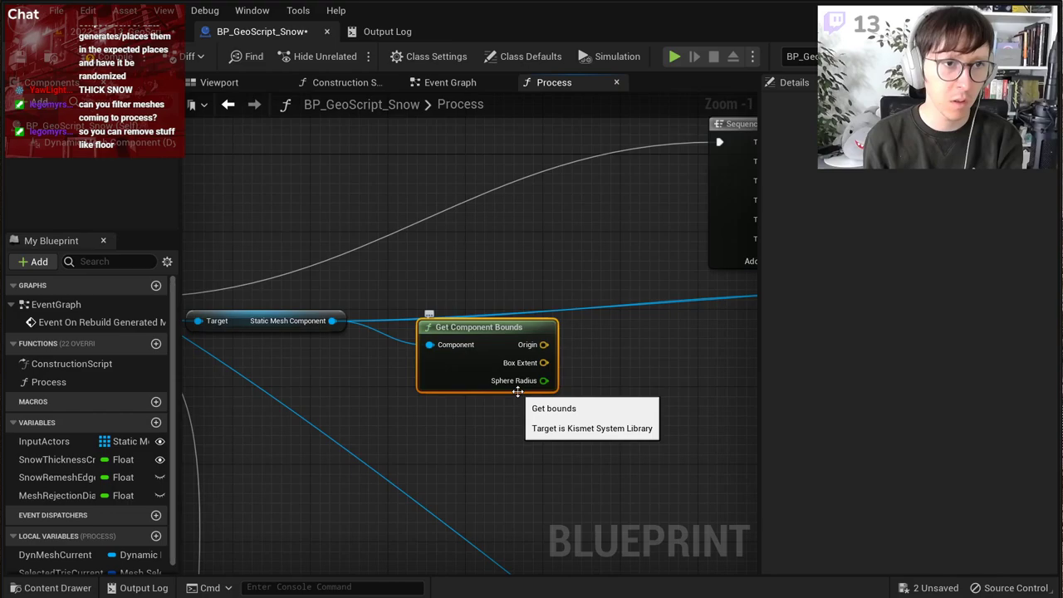
Step: Try to move the commented processing groups farther from the Sequence node
scroll(521, 359, "down", 4)
right_click_drag(583, 336, 282, 292)
scroll(283, 297, "down", 3)
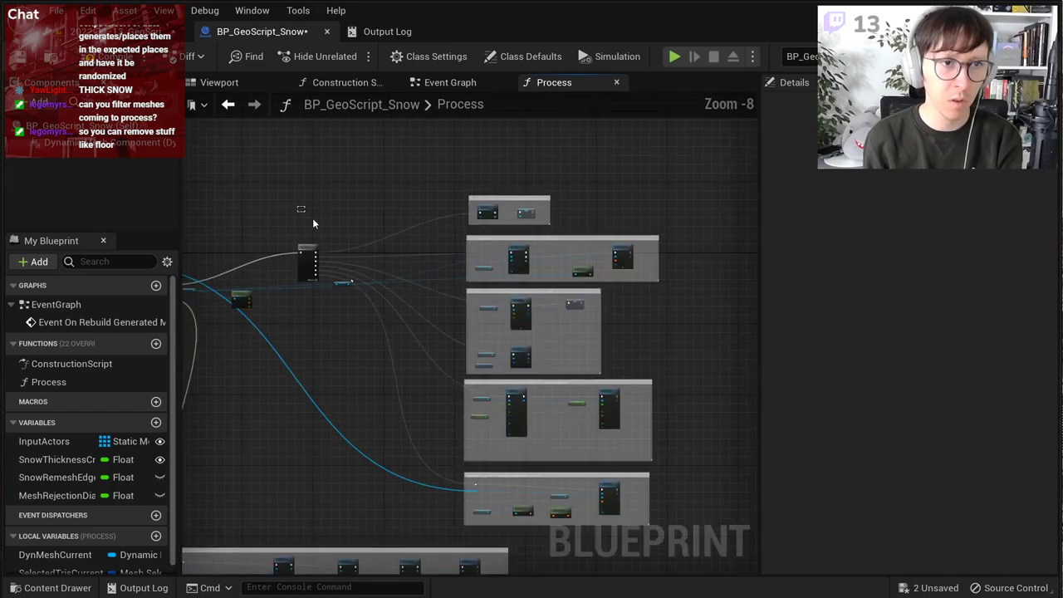
left_click_drag(312, 219, 703, 514)
left_click_drag(383, 480, 458, 479)
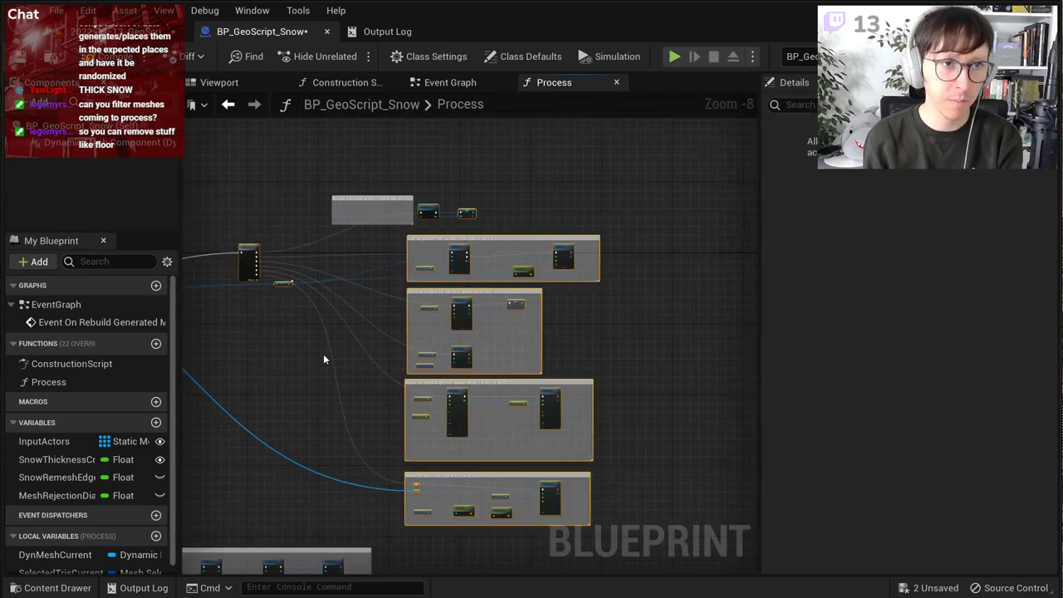
scroll(358, 219, "up", 3)
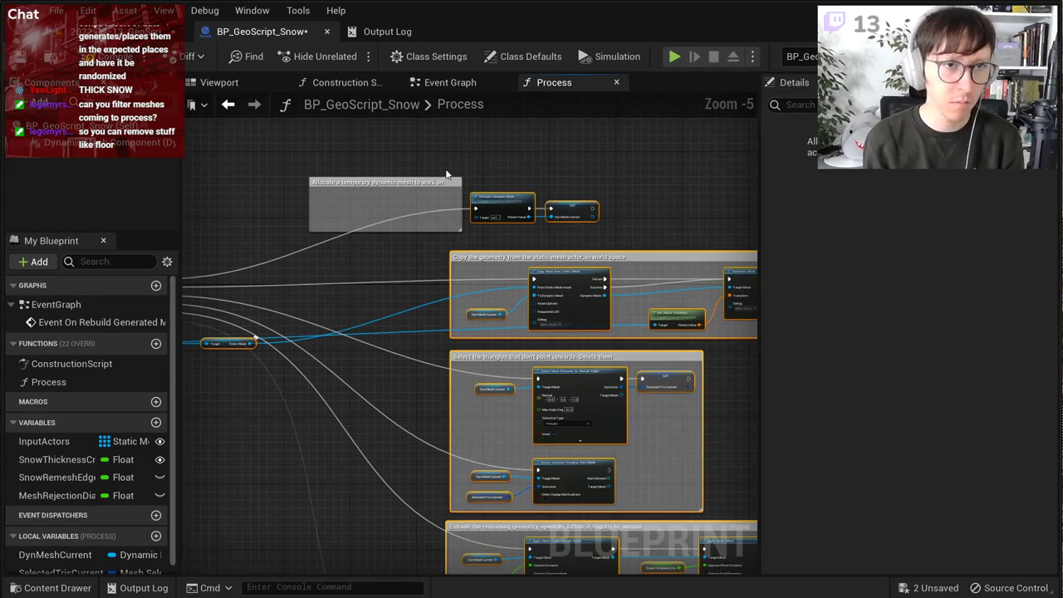
scroll(499, 206, "down", 1)
scroll(499, 205, "up", 2)
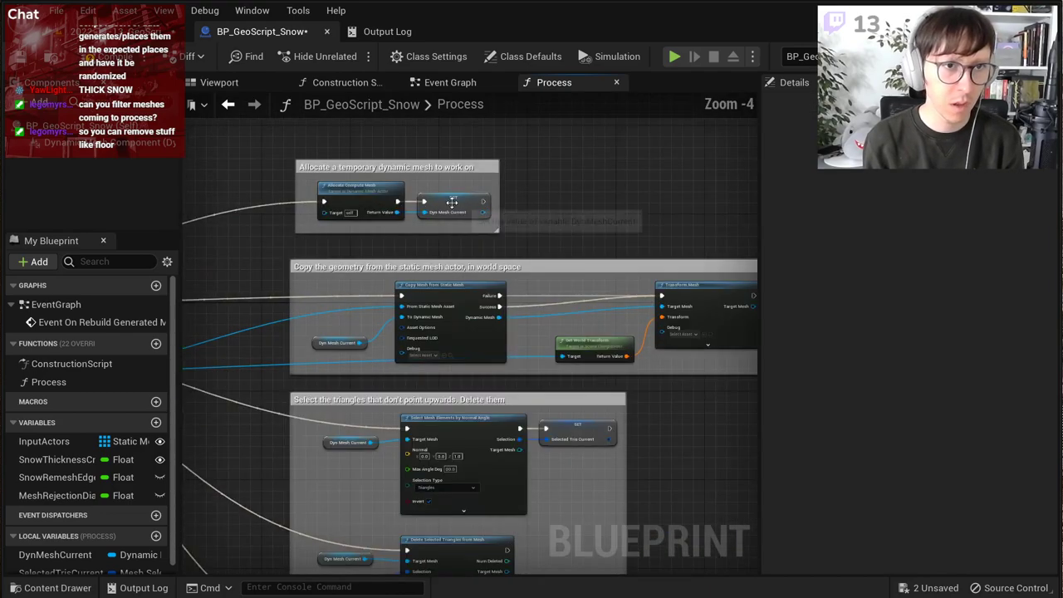
Step: Widen the temporary dynamic mesh comment to enclose its SET node and move all five processing groups farther from the Sequence node
left_click(453, 203)
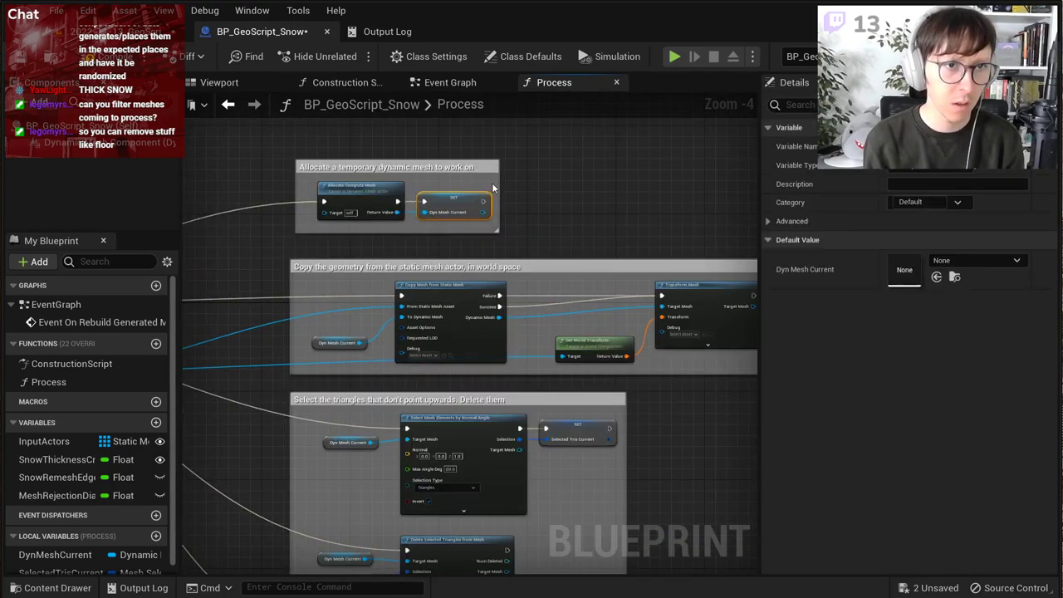
left_click_drag(497, 185, 504, 185)
left_click(534, 187)
scroll(536, 187, "down", 4)
left_click_drag(401, 164, 738, 513)
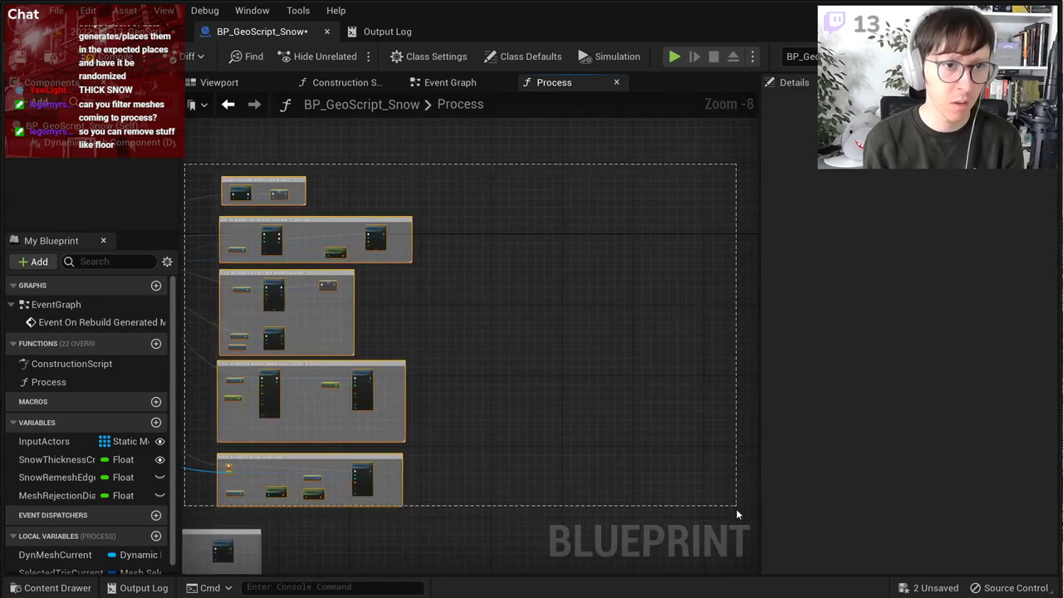
right_click_drag(342, 325, 676, 361)
scroll(581, 249, "up", 2)
left_click_drag(581, 250, 656, 250)
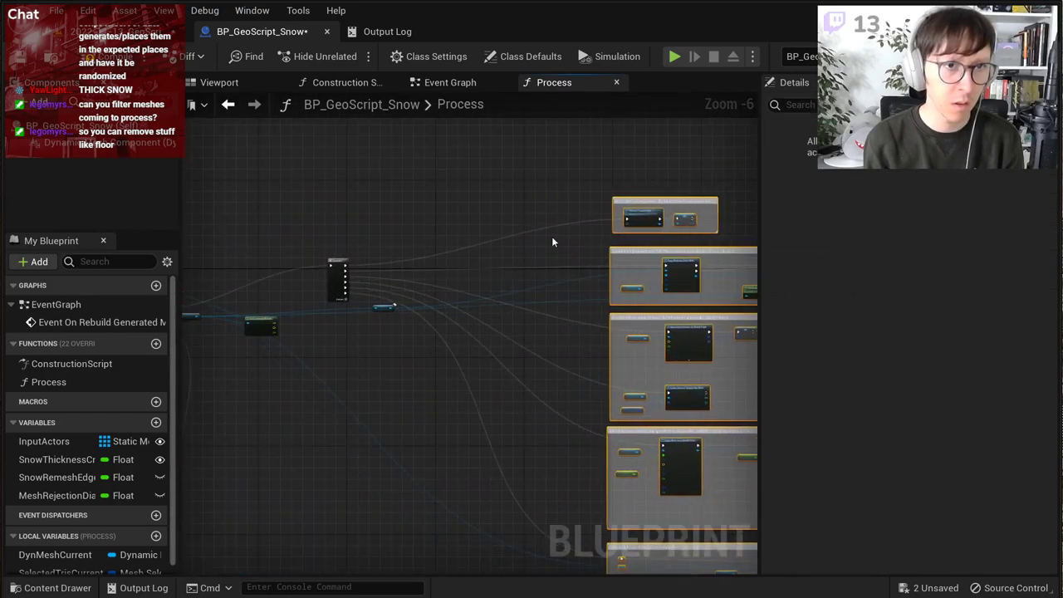
Step: Shift the Sequence node and the Static Mesh getter farther from Get Component Bounds to make room for the size check
scroll(267, 216, "up", 3)
left_click_drag(308, 239, 714, 514)
left_click_drag(542, 472, 716, 472)
left_click_drag(365, 273, 601, 471)
left_click_drag(601, 470, 758, 472)
left_click(341, 291)
Step: Capture a screen snip of the graph around the Get Component Bounds node and close Snipping Tool
right_click_drag(341, 291, 686, 206)
scroll(554, 304, "up", 1)
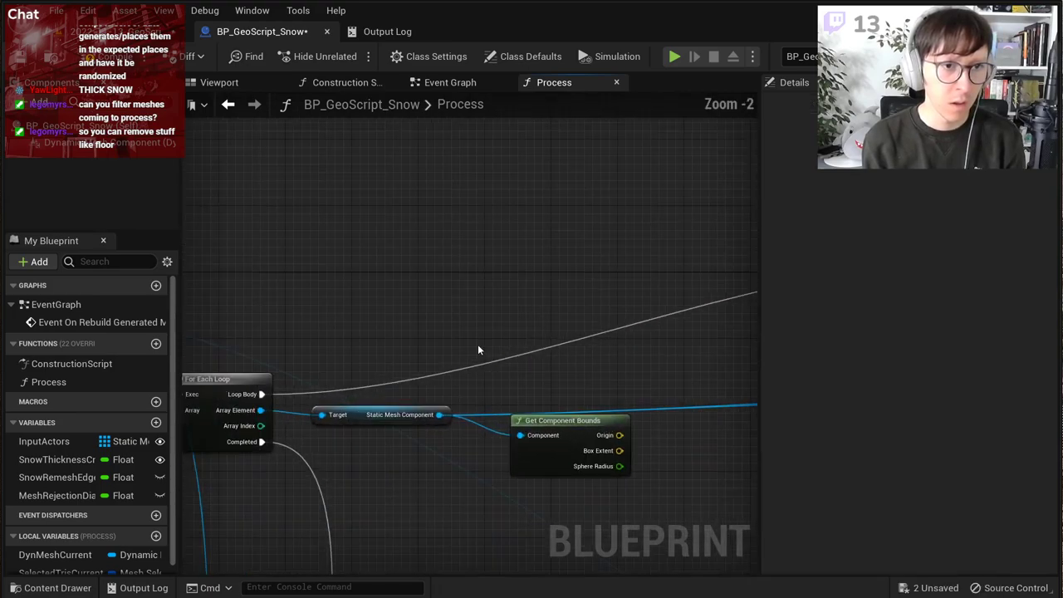
right_click_drag(461, 342, 320, 329)
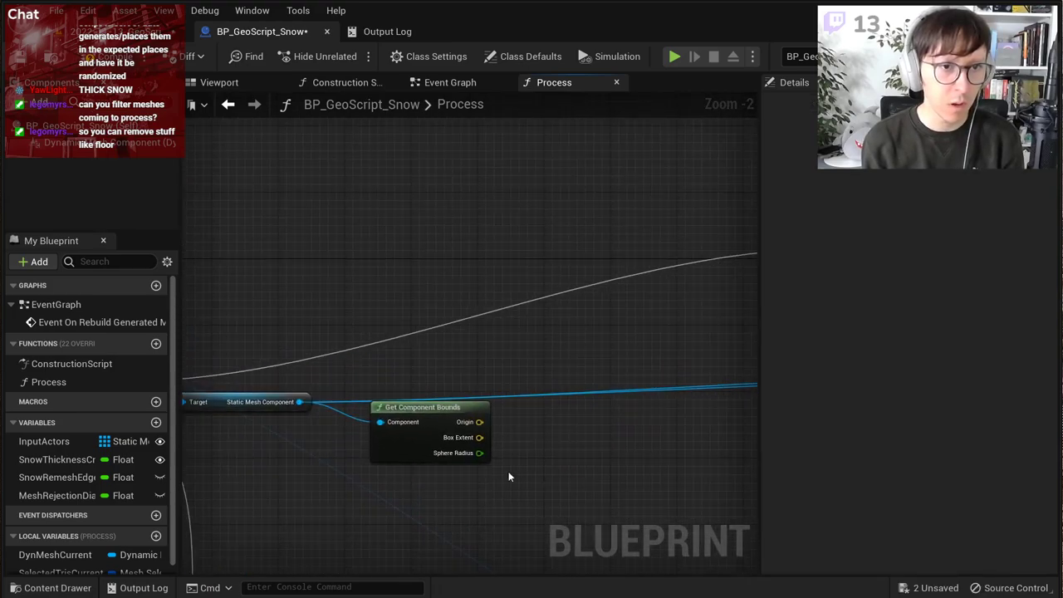
scroll(478, 454, "up", 2)
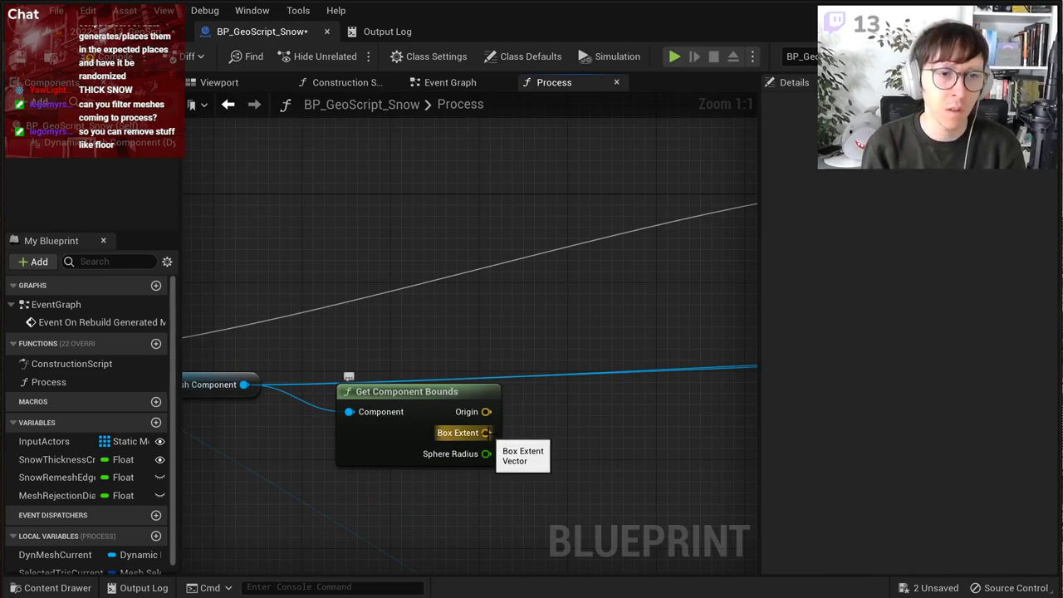
key("super+shift+s")
left_click_drag(98, 97, 780, 554)
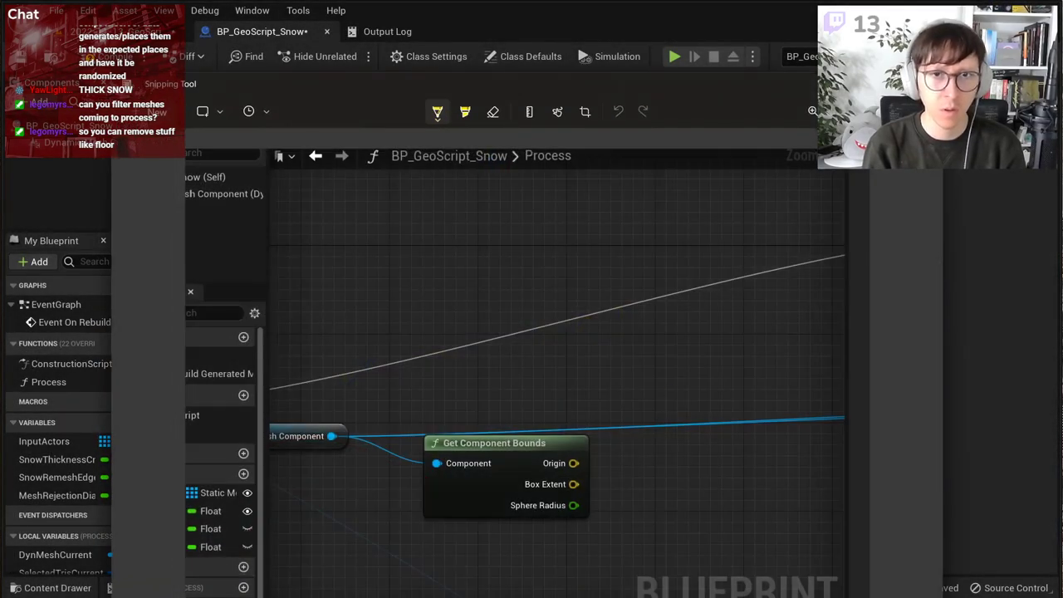
left_click(925, 84)
scroll(488, 459, "down", 2)
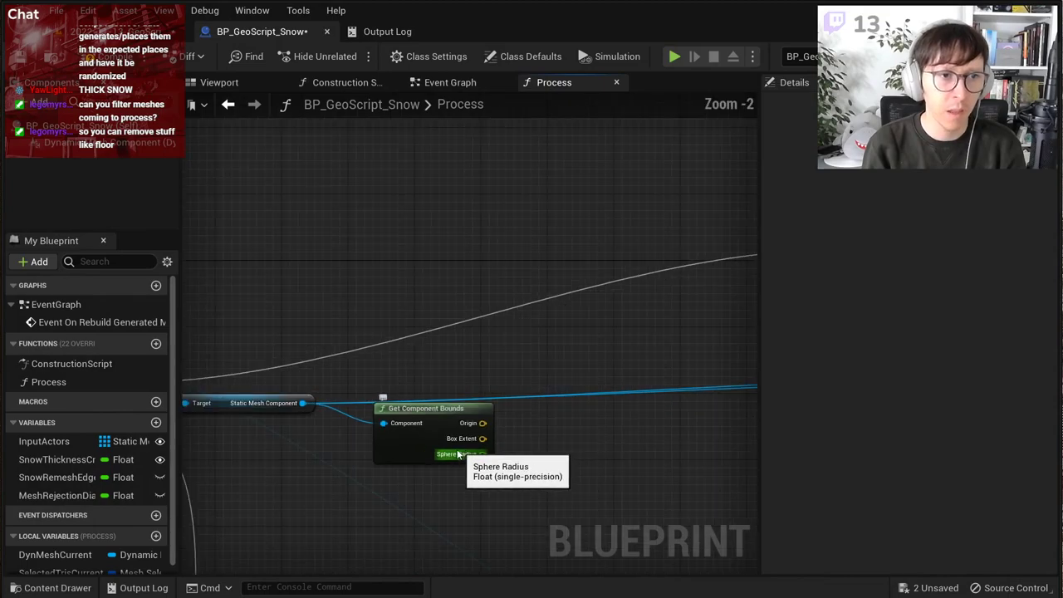
Step: Multiply the Get Component Bounds node's Sphere Radius by 2 and place the multiply node beside it
right_click_drag(458, 453, 583, 444)
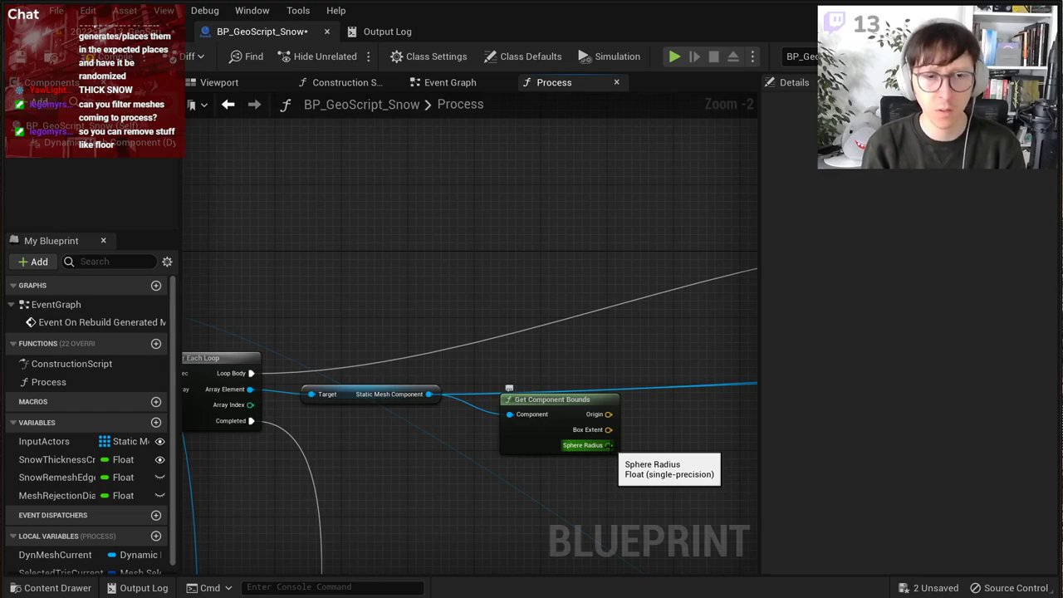
right_click_drag(609, 445, 419, 477)
left_click_drag(424, 476, 505, 446)
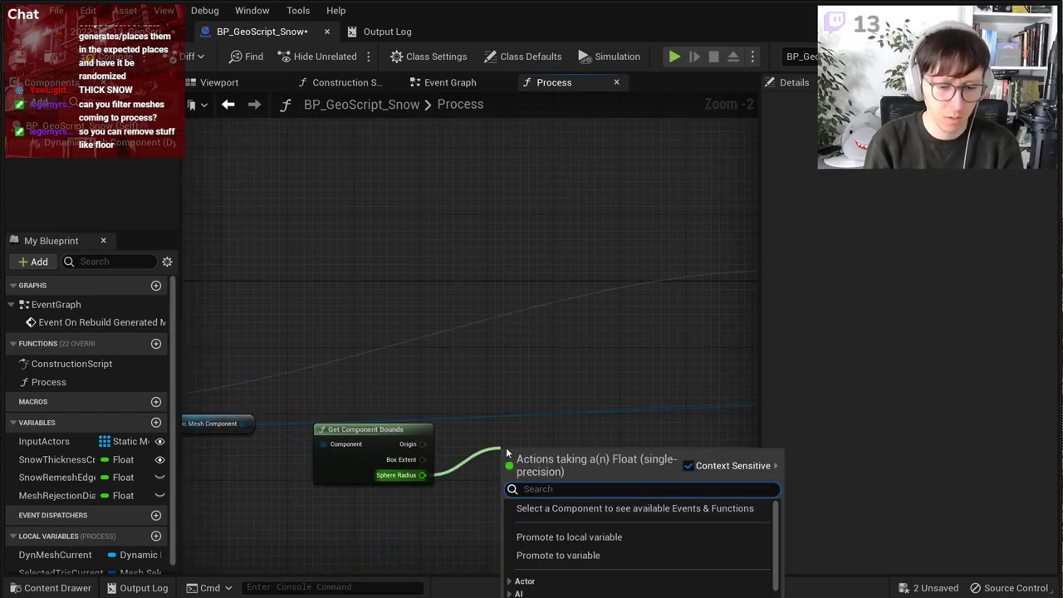
type("*")
key("Return")
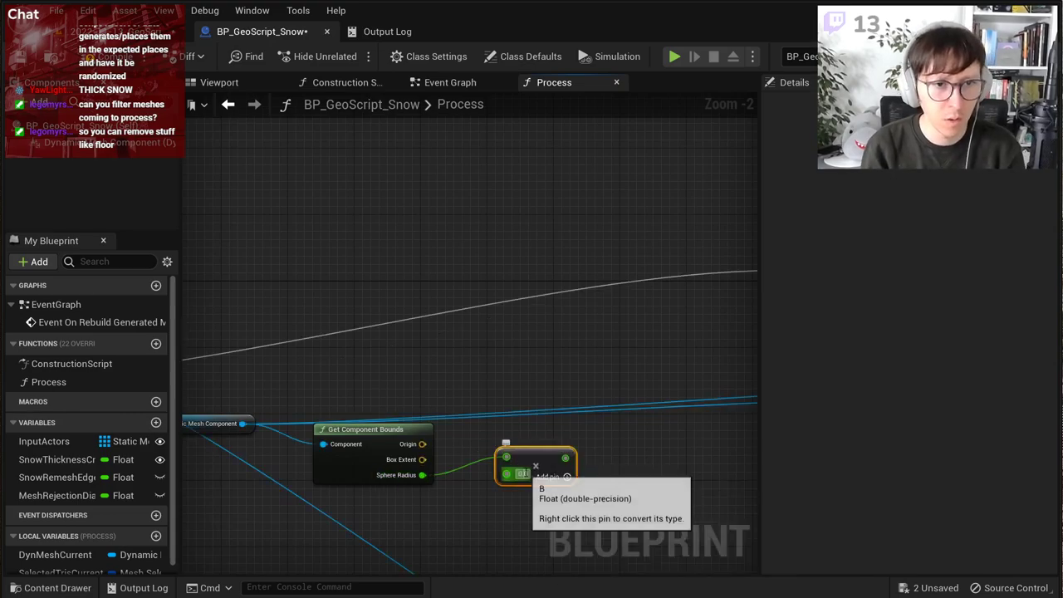
left_click(524, 474)
type("2")
left_click_drag(544, 451, 502, 476)
right_click_drag(440, 380, 490, 379)
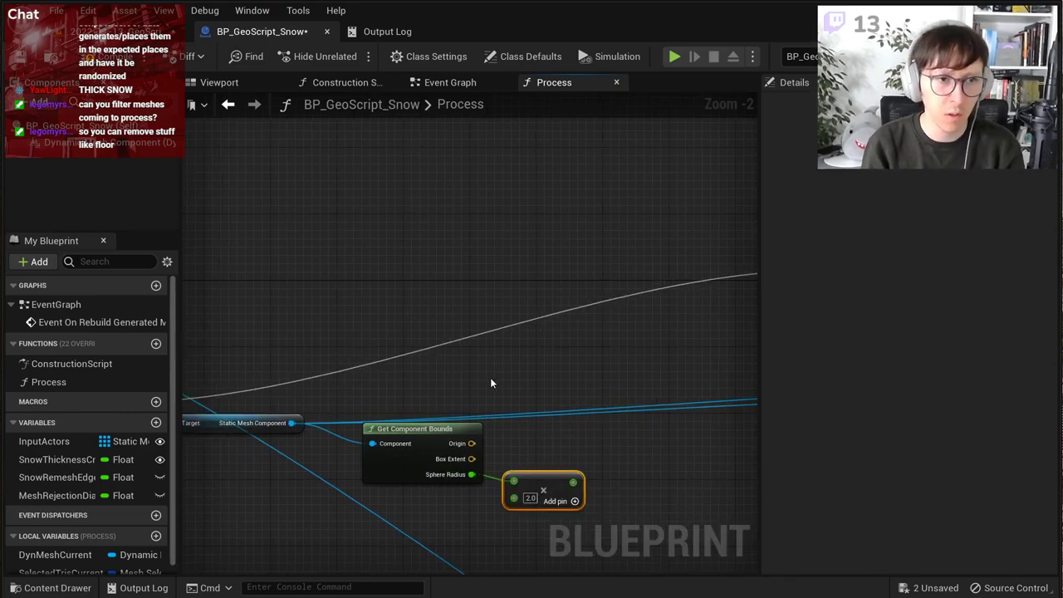
Step: Add a Branch node to the Process graph and place it below the Loop Body wire, clear of the bounds nodes
right_click(607, 336)
type("branchg")
key("Return")
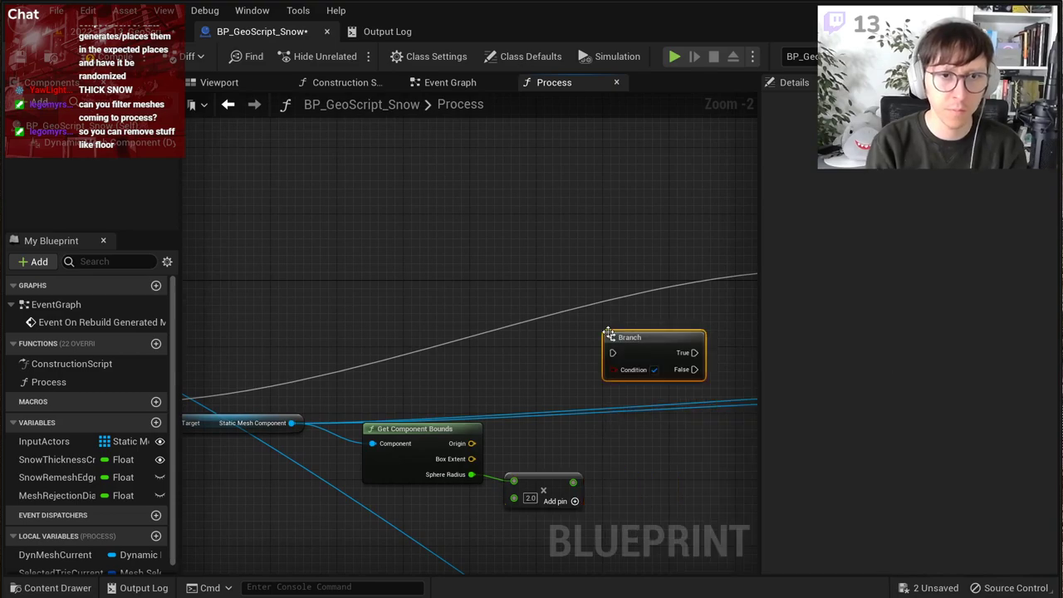
left_click_drag(625, 336, 734, 330)
left_click(572, 341)
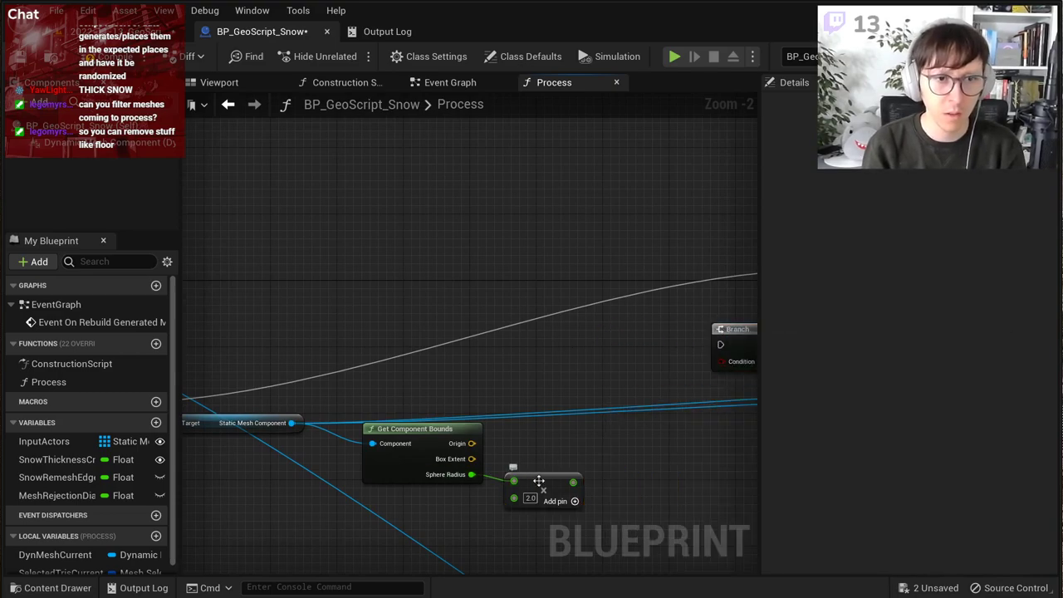
Step: Add a Less (<) node and a MeshRejectionDiagonalCm getter to the Process graph, connecting the getter to the comparison's second input
right_click(549, 352)
type("<")
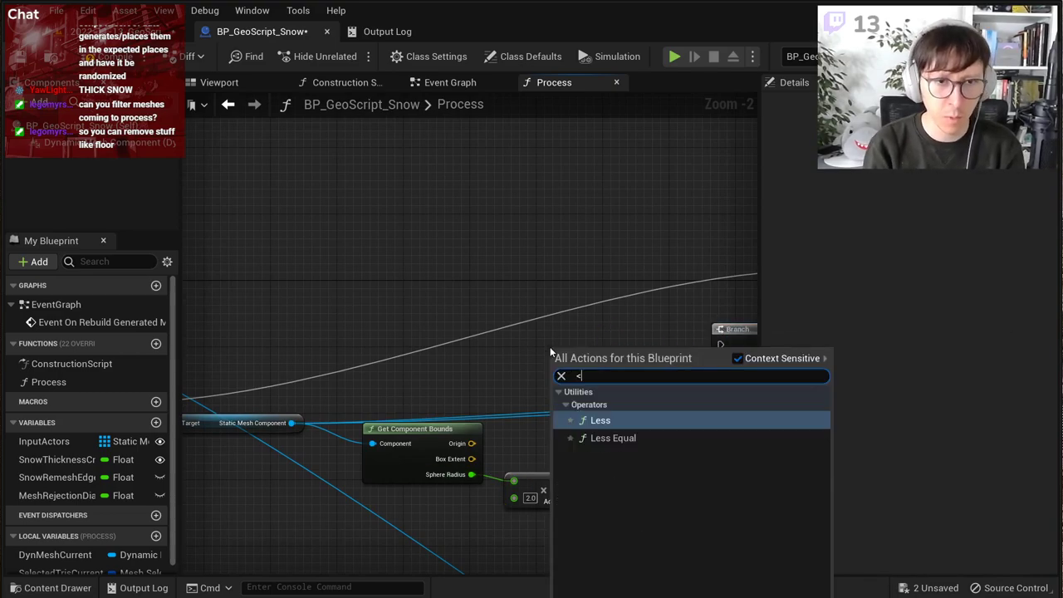
key("Return")
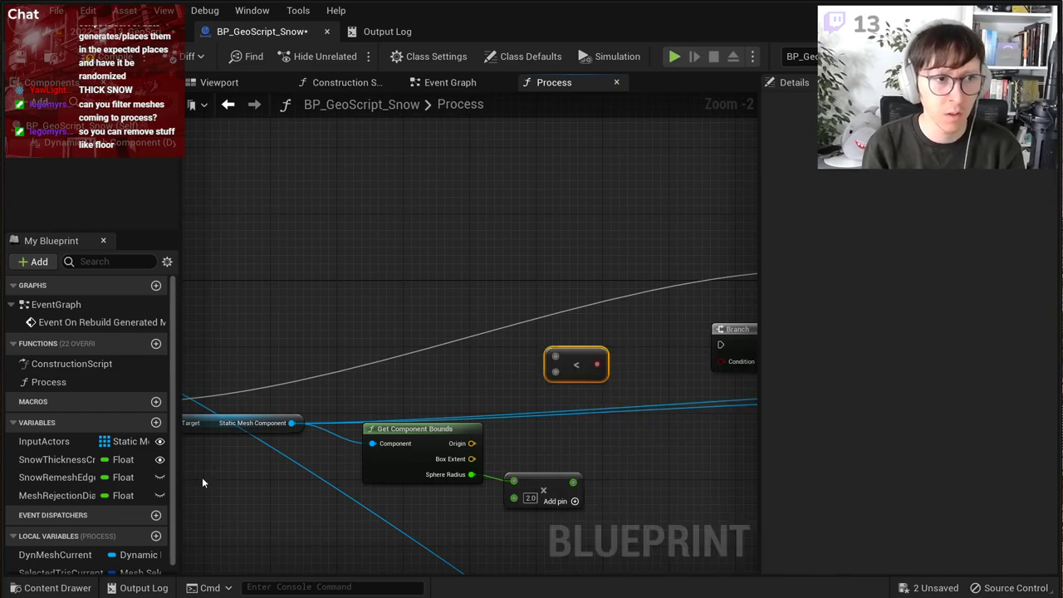
left_click_drag(68, 496, 461, 396)
left_click(494, 401)
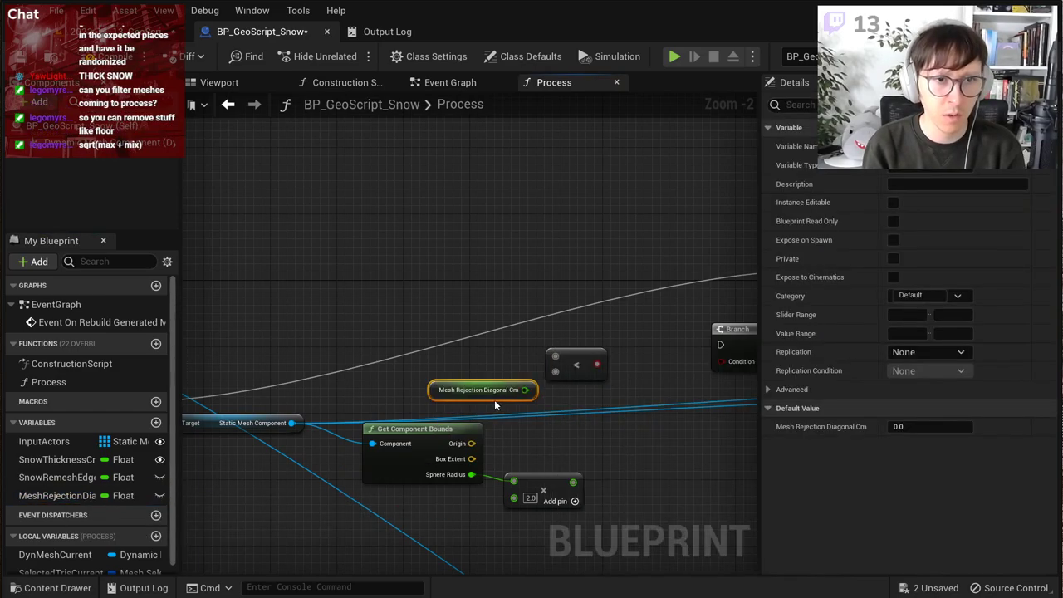
left_click_drag(525, 390, 556, 372)
Step: Rename MeshRejectionDiagonalCm to RejectActorsBiggerThanCm and connect the doubled Sphere Radius to the Less node's first input
left_click(536, 367)
left_click(489, 394)
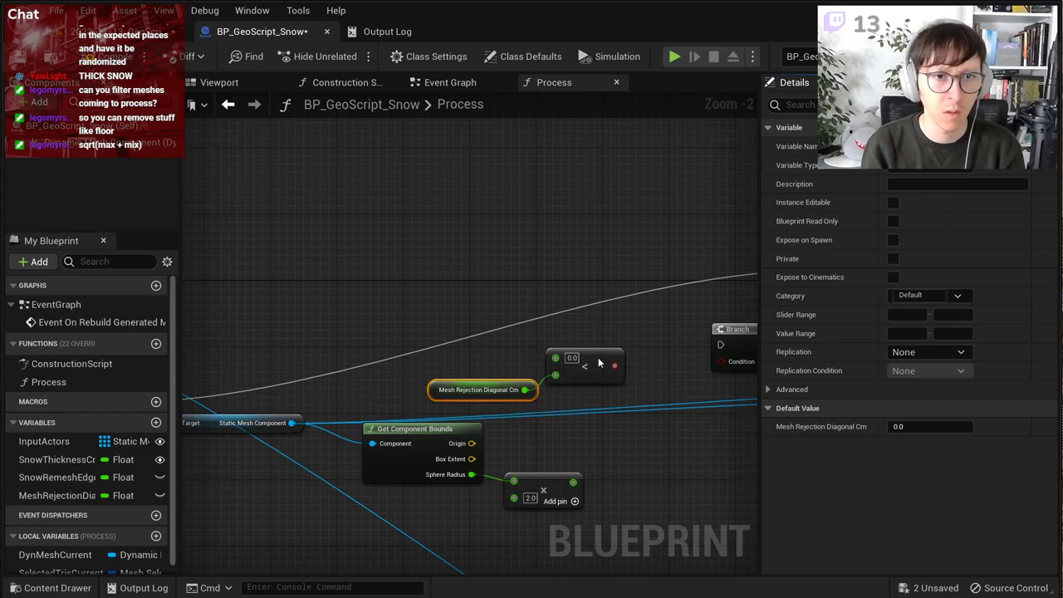
left_click_drag(599, 362, 616, 361)
left_click_drag(573, 482, 572, 358)
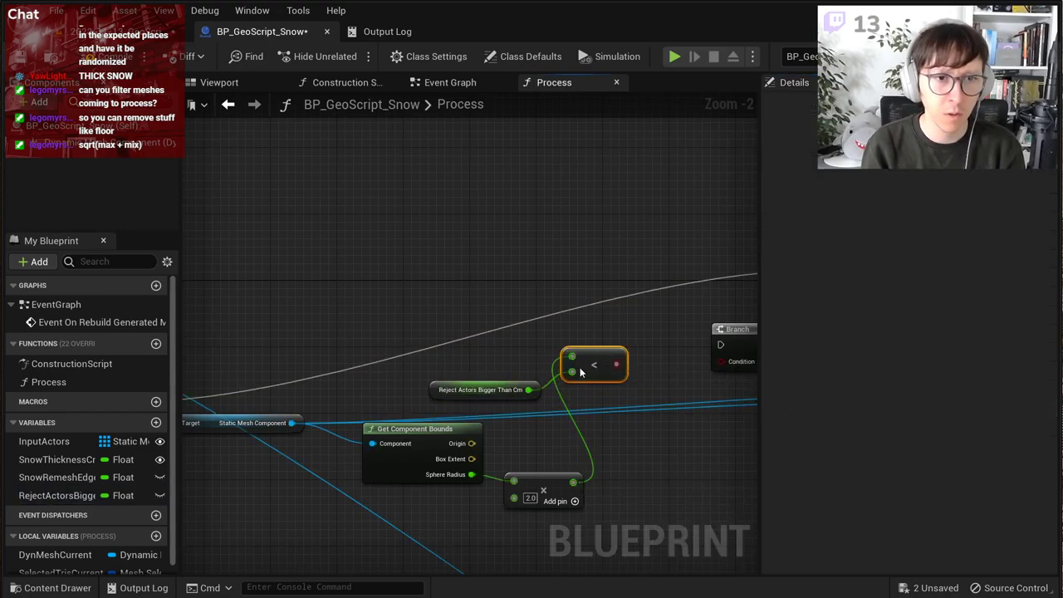
Step: Connect the Less node's result to the Branch's Condition and move the Branch up near the Sequence node
right_click_drag(638, 413, 373, 418)
scroll(374, 398, "down", 1)
left_click_drag(357, 372, 461, 371)
left_click_drag(472, 351, 547, 288)
right_click_drag(293, 332, 371, 293)
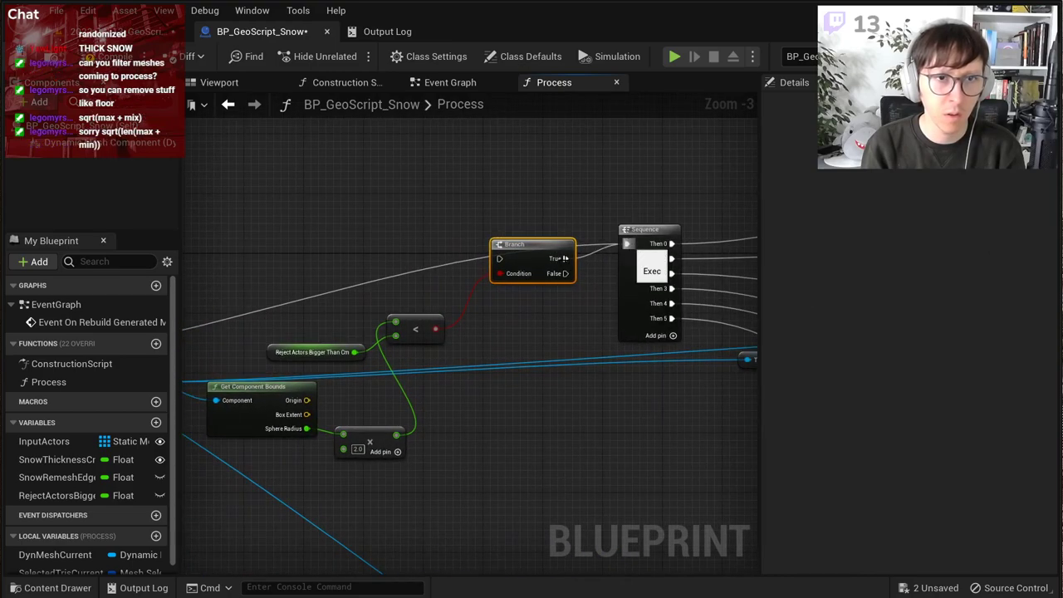
Step: Route the Loop Body execution through the Branch's True output into the Sequence, save the blueprint, and check the snow in the level
left_click(628, 244, "alt")
left_click_drag(567, 258, 629, 244)
right_click_drag(264, 346, 416, 334)
left_click_drag(296, 333, 369, 227)
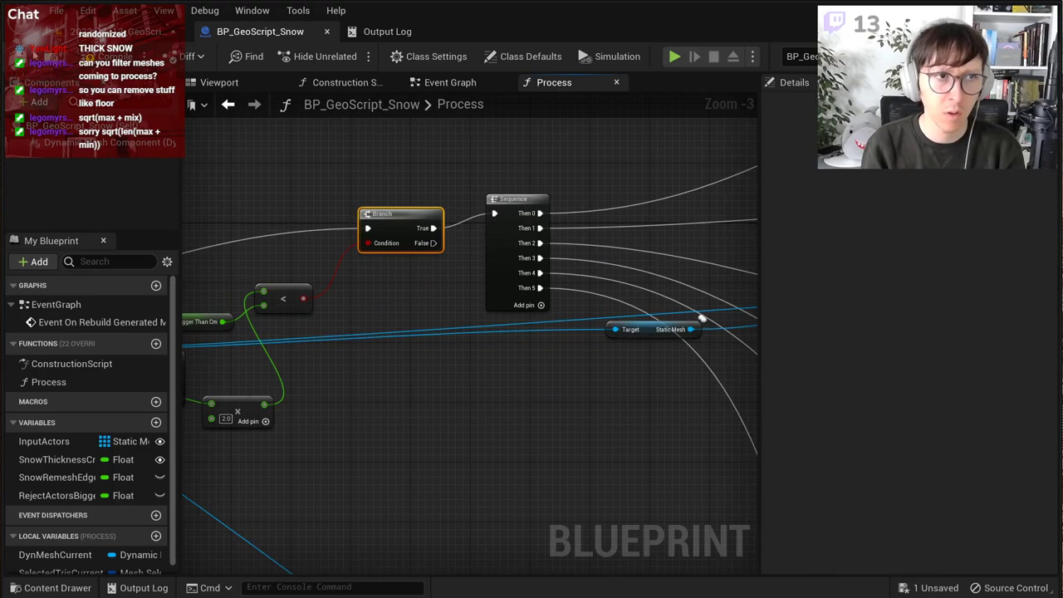
left_click(117, 57)
left_click(120, 32)
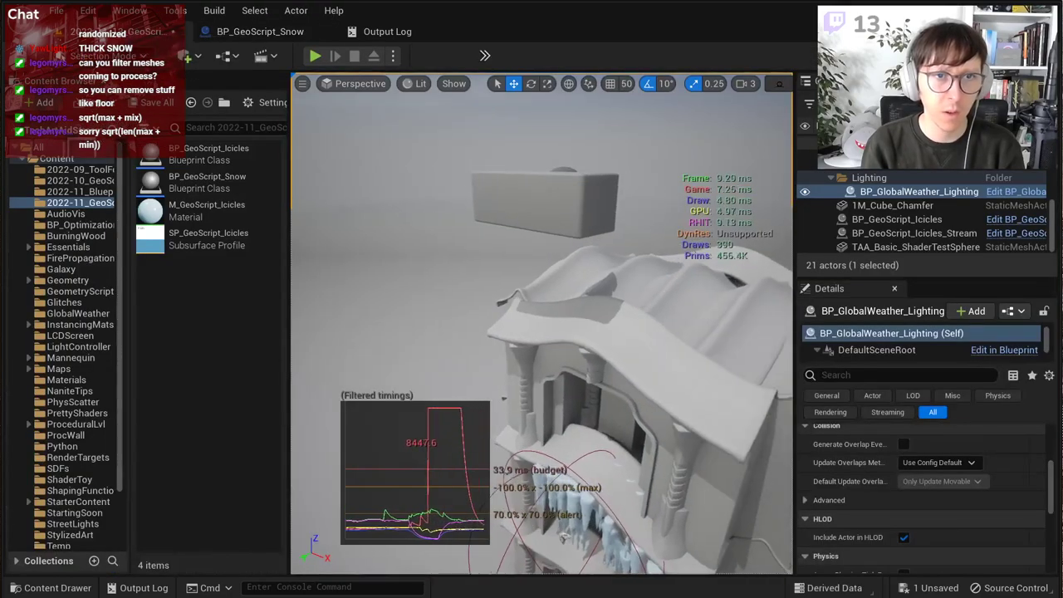
right_click_drag(542, 324, 525, 365)
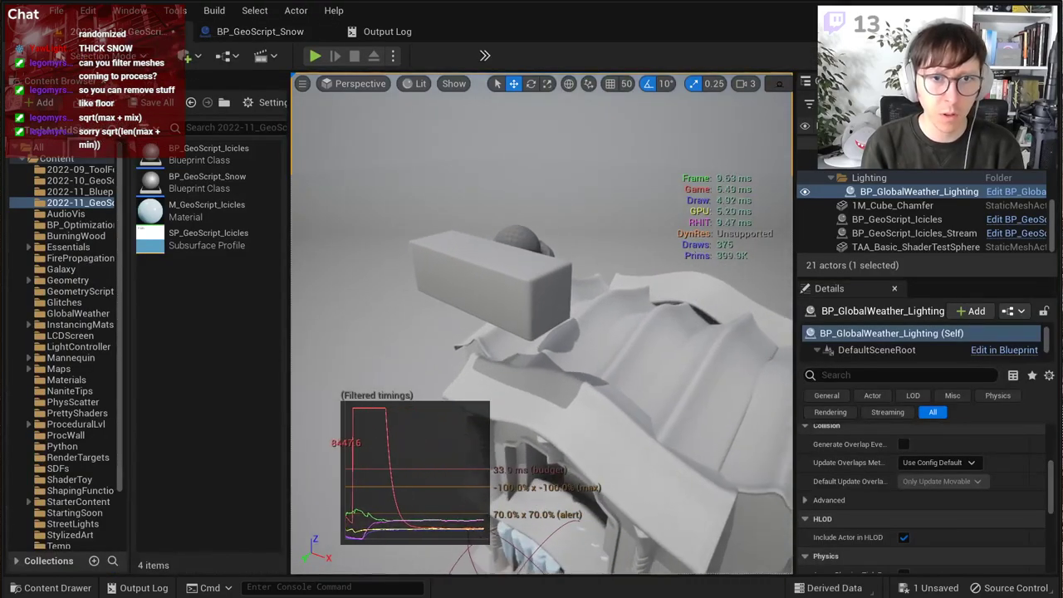
Step: Set the default value of RejectActorsBiggerThanCm to 500, save the blueprint, and inspect the snow in the level
left_click(242, 32)
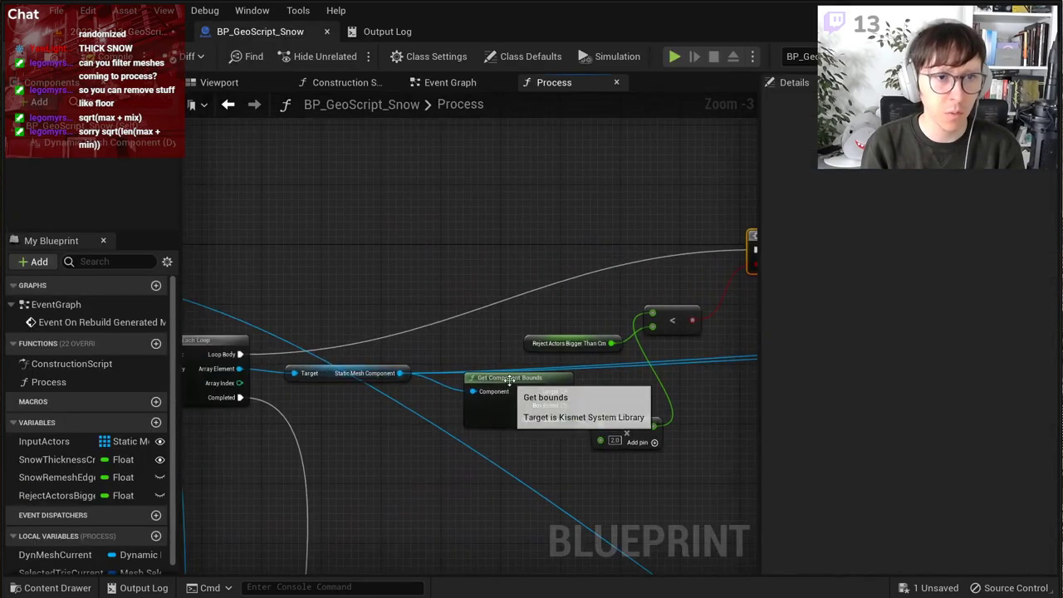
right_click_drag(508, 371, 528, 297)
left_click(72, 500)
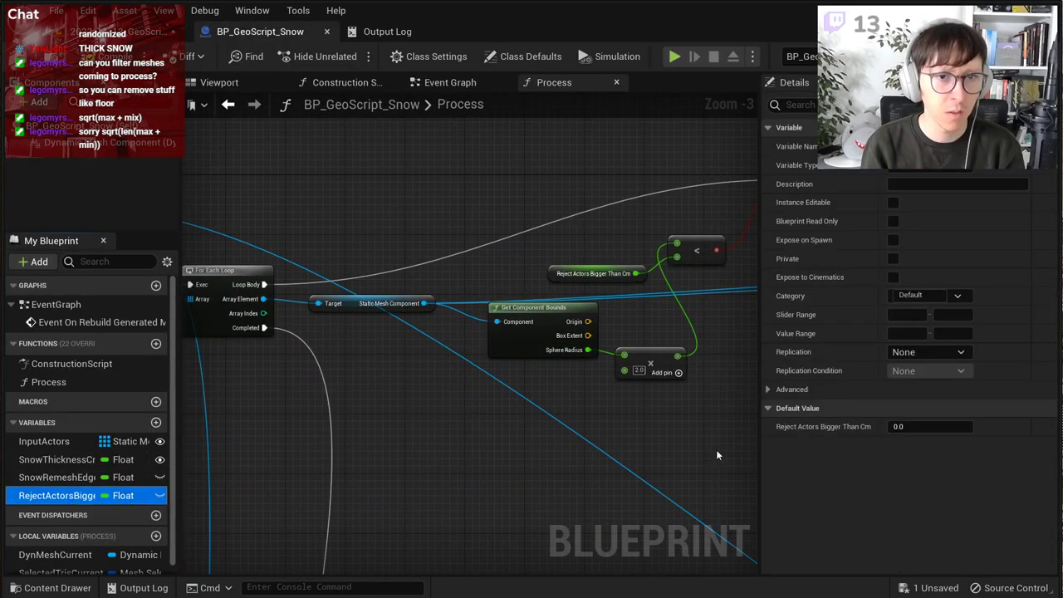
left_click(912, 426)
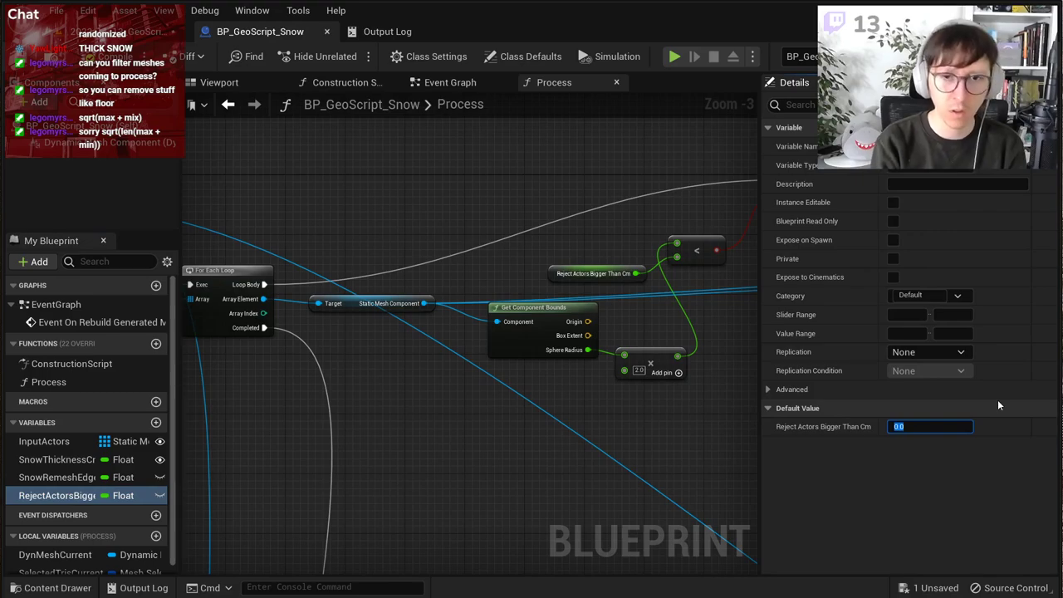
type("500")
key("Return")
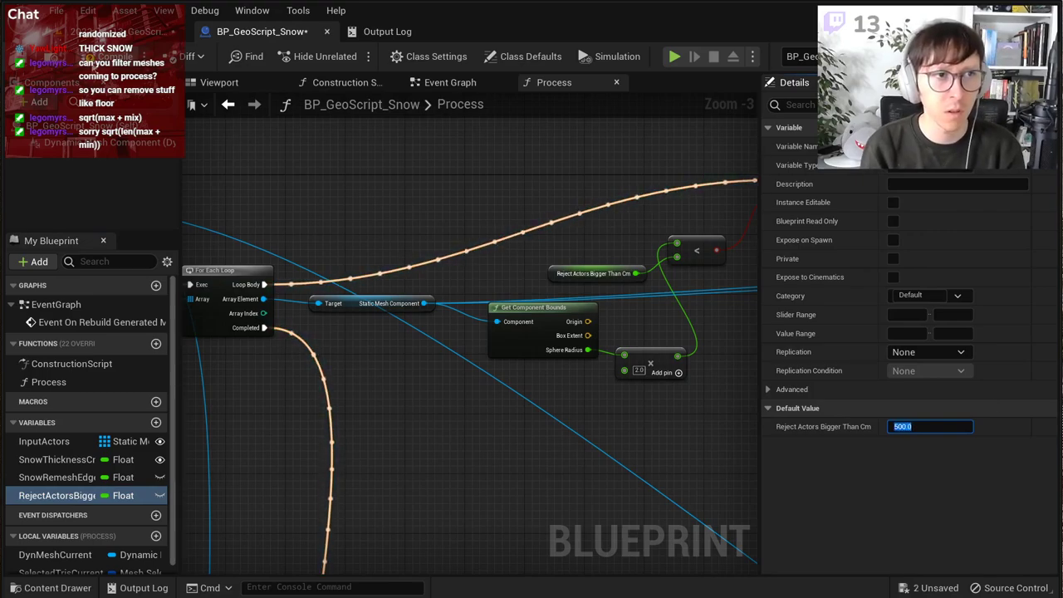
left_click(21, 57)
left_click(126, 31)
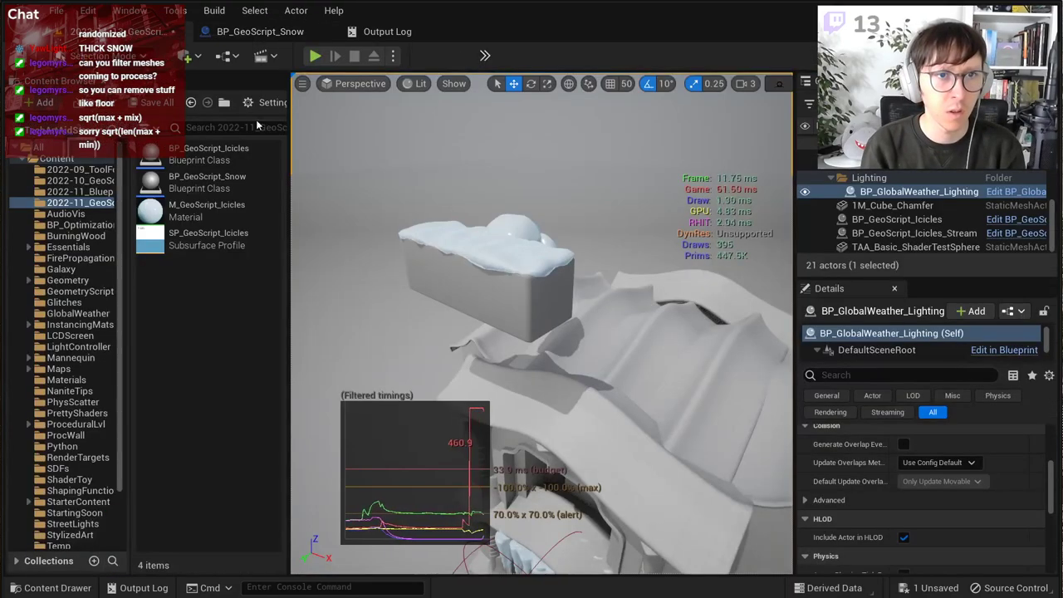
mouse_move(492, 258)
right_mouse_down()
mouse_move(478, 269)
mouse_move(492, 258)
right_mouse_up()
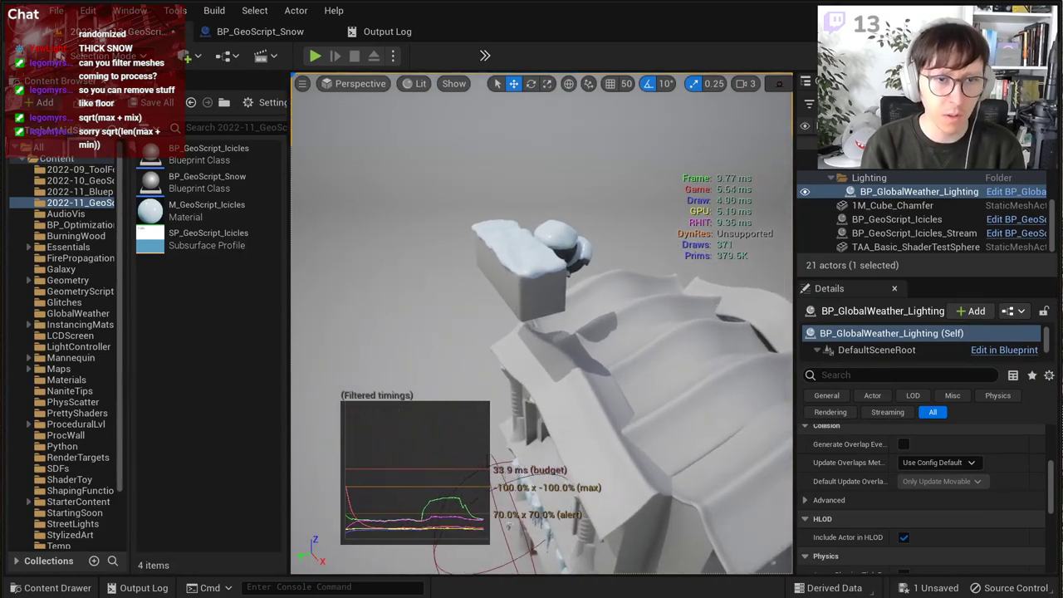
Step: Set the default value of RejectActorsBiggerThanCm to 1000, save the blueprint, and inspect the fortress snow in the level
left_click(260, 31)
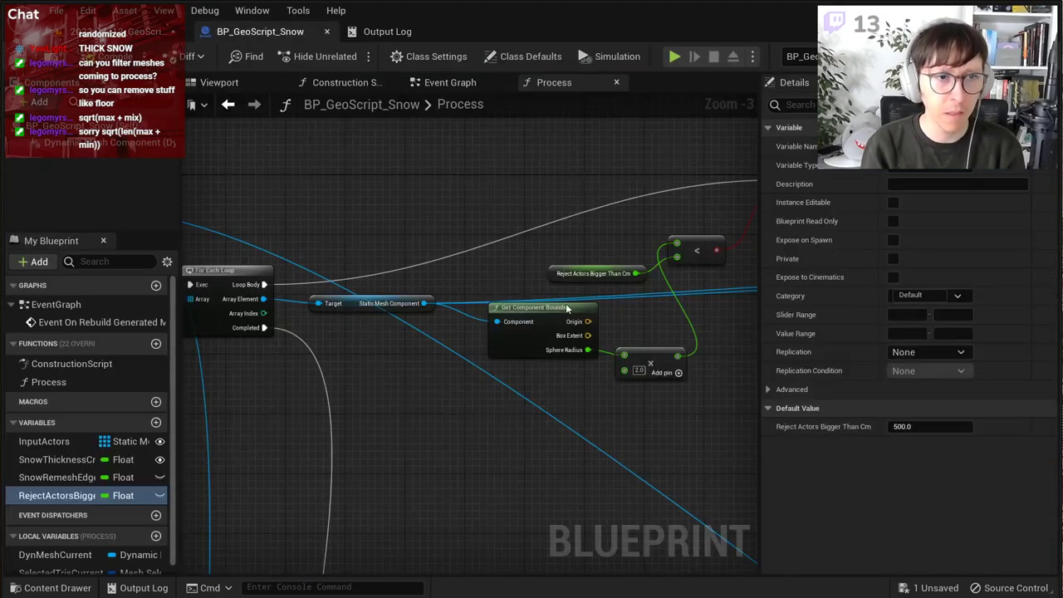
left_click(917, 425)
type("1")
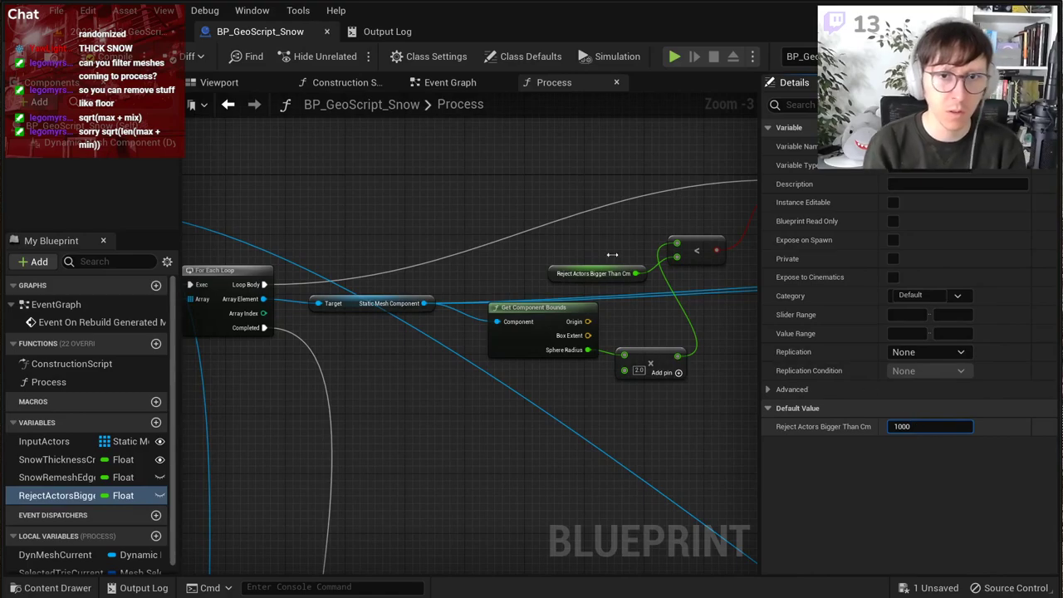
key("Return")
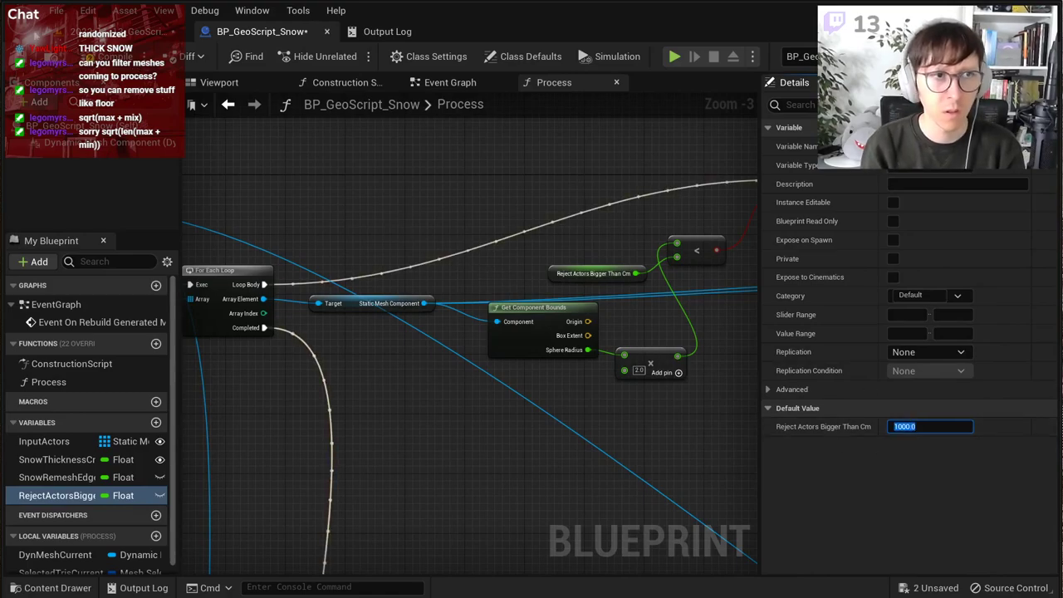
key("ctrl+s")
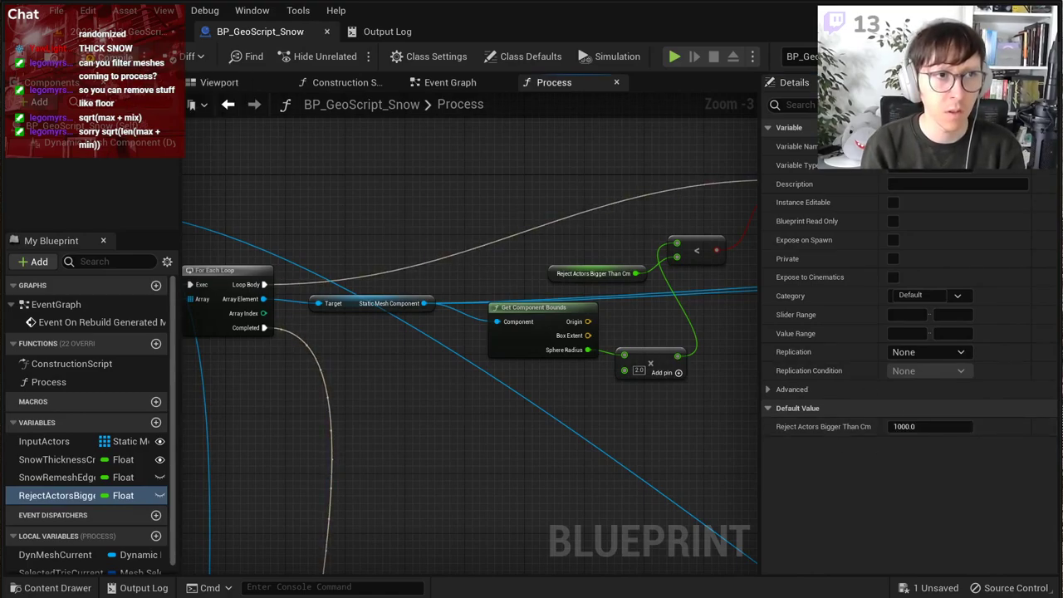
left_click(123, 32)
mouse_move(416, 158)
right_mouse_down()
mouse_move(419, 179)
mouse_move(412, 158)
right_mouse_up()
Step: Select the BP_GeoScript_Icicles_Stream actor that holds the snow mesh, find its Input Actors property, and save the level
left_click(619, 339)
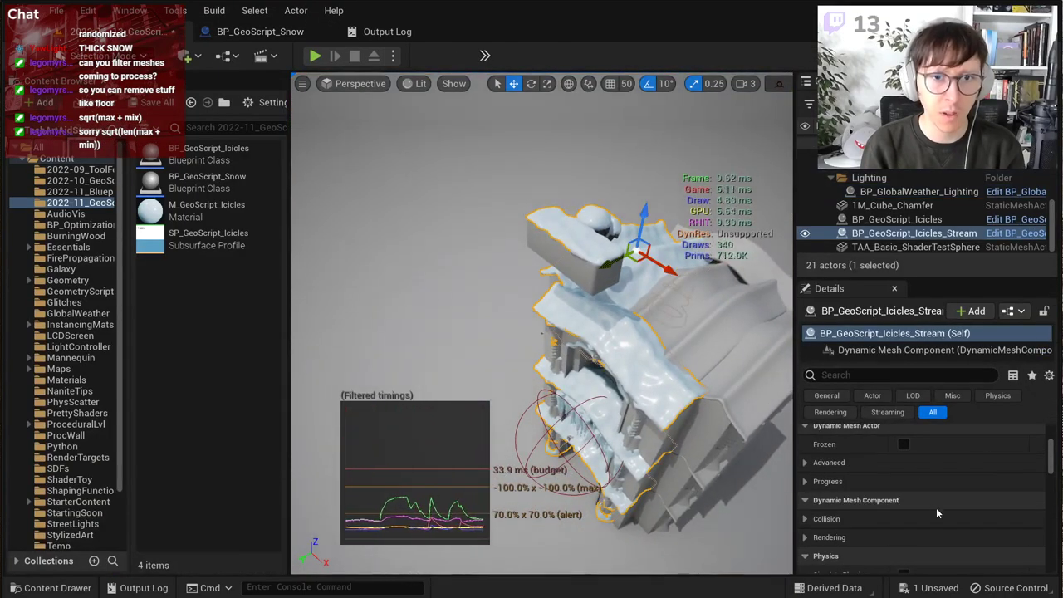
scroll(938, 513, "up", 5)
scroll(938, 513, "up", 4)
scroll(938, 513, "down", 5)
key("ctrl+s")
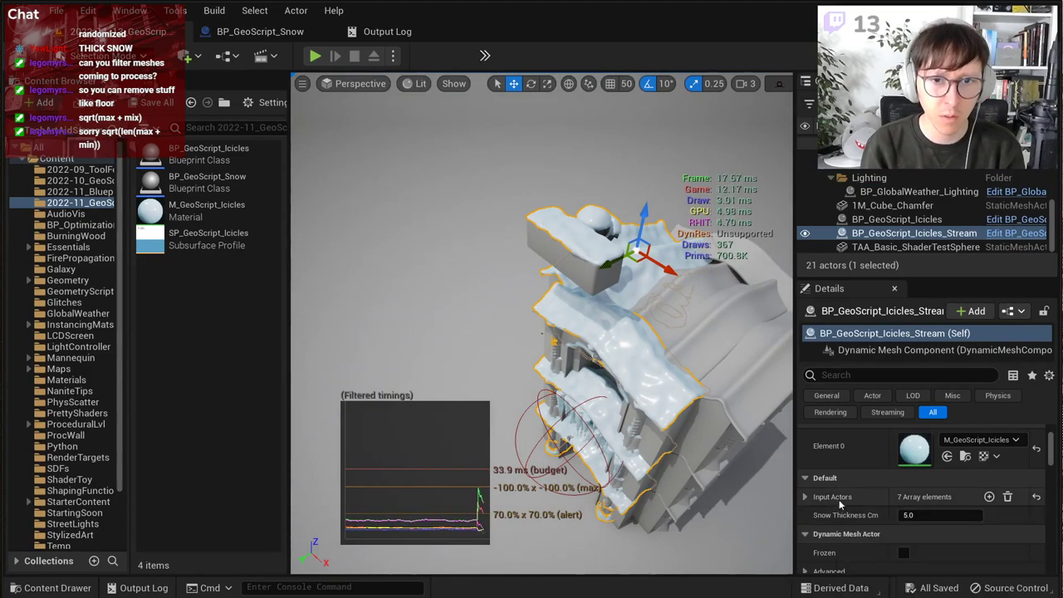
Step: Add an element to the snow actor's Input Actors array and pick the S_Plane_1600 floor from the scene for it
left_click(804, 497)
scroll(868, 490, "down", 4)
scroll(922, 486, "up", 2)
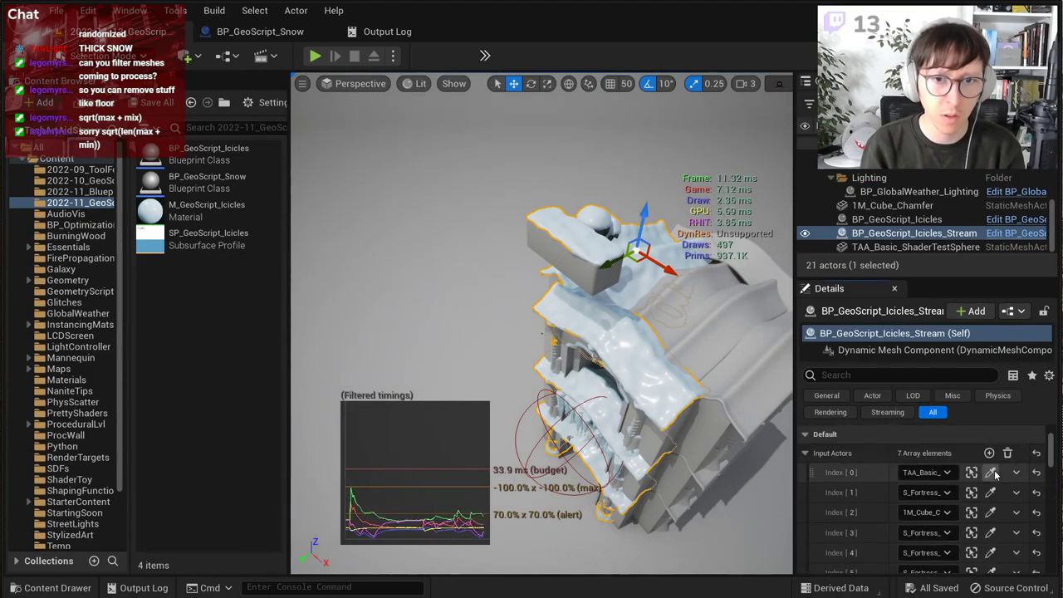
left_click(989, 454)
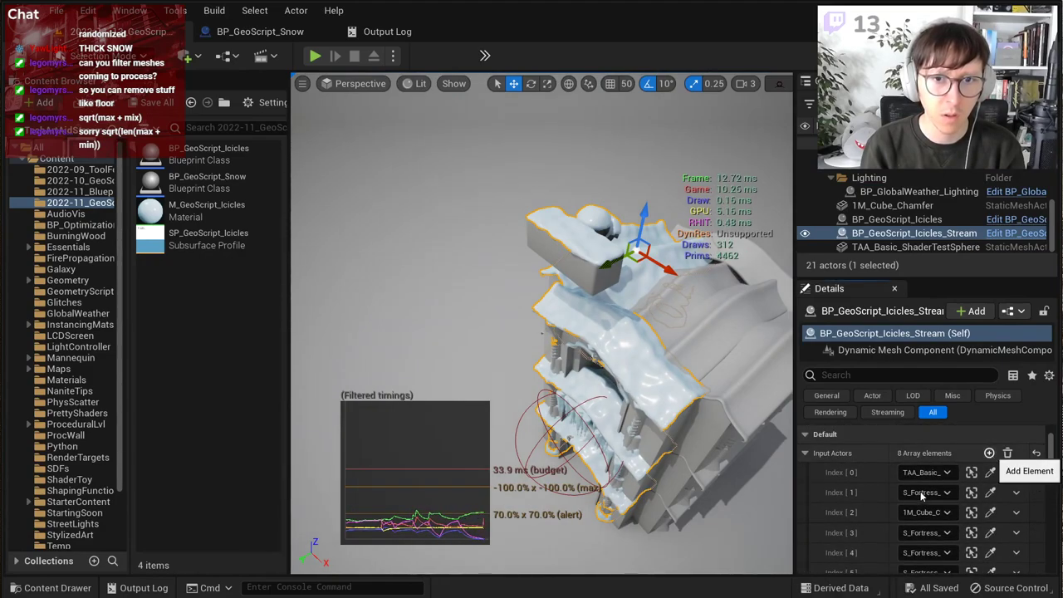
scroll(871, 489, "down", 3)
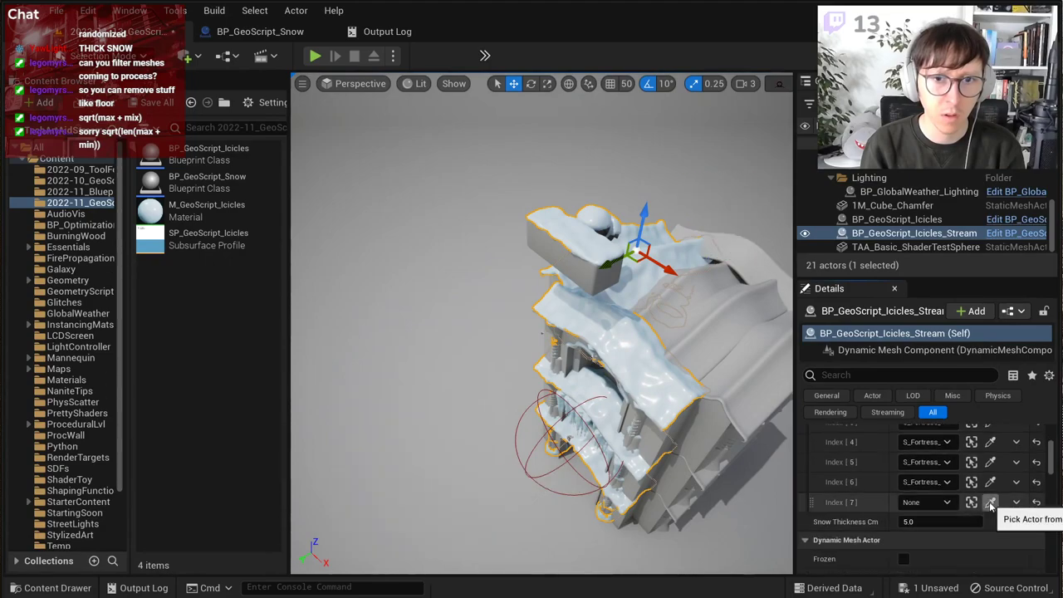
left_click(989, 502)
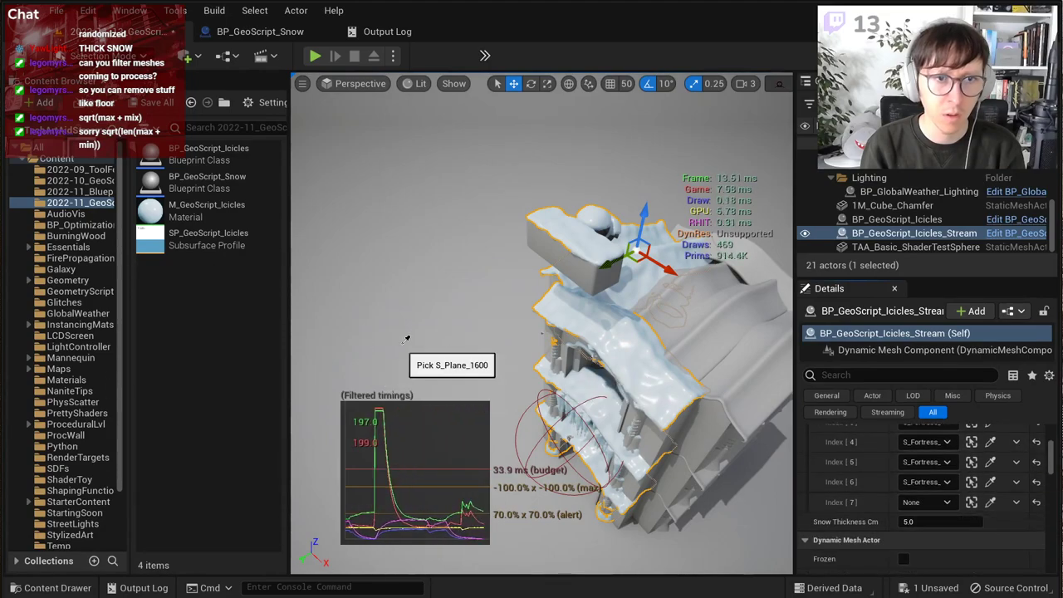
left_click(437, 471)
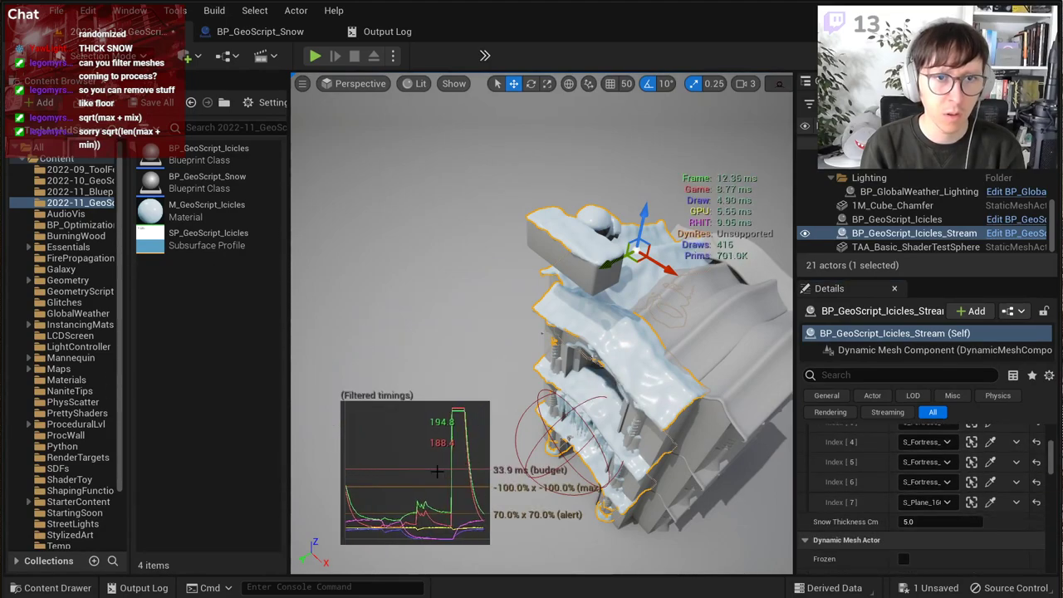
Step: Delete the S_Plane_1600 element from the Input Actors array and collapse the array
left_click(1015, 503)
left_click(1034, 545)
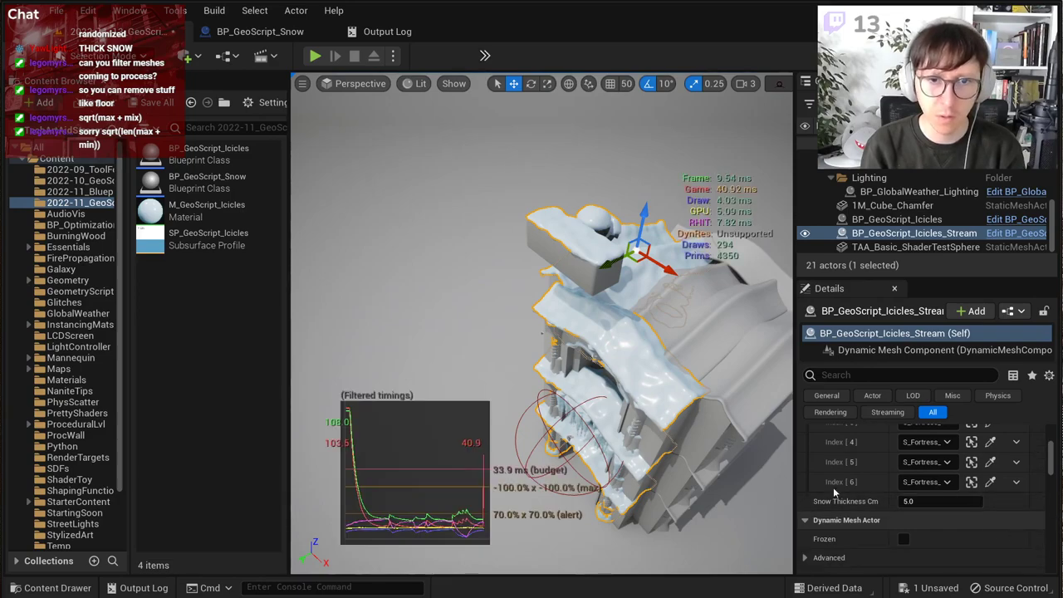
scroll(826, 483, "up", 3)
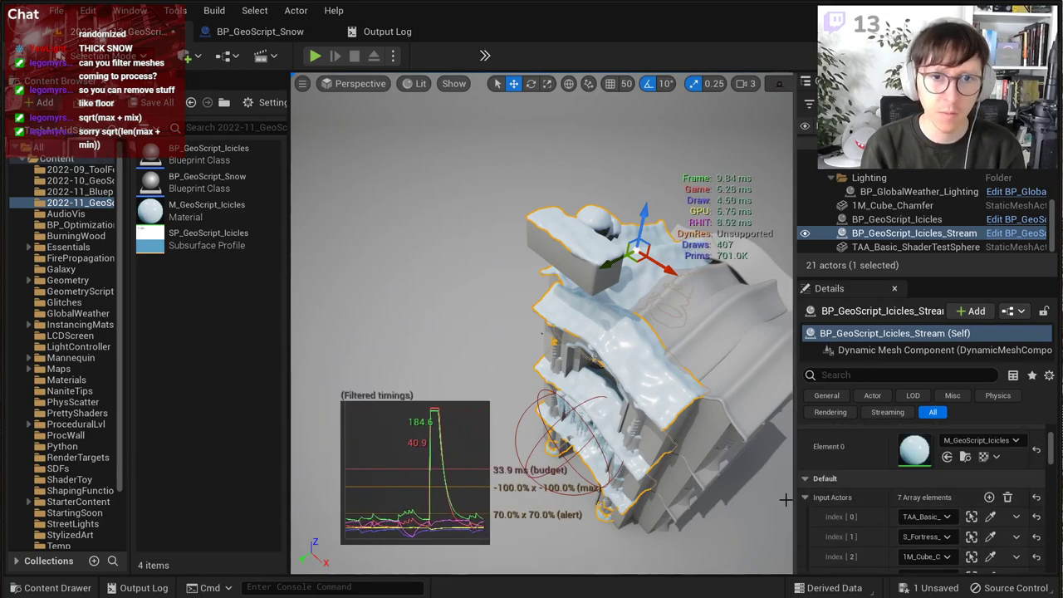
left_click(804, 497)
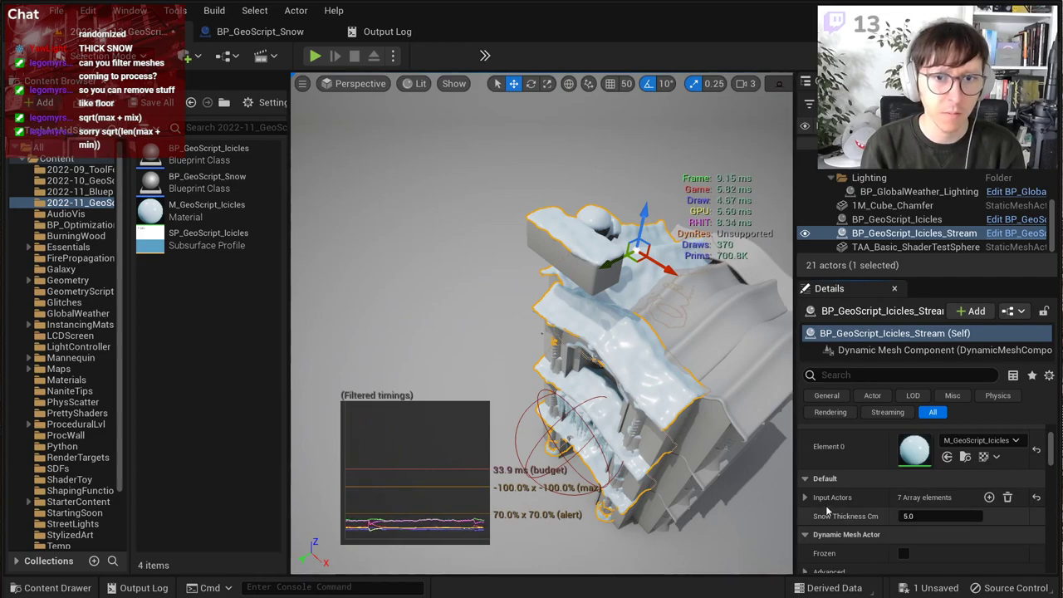
Step: Make the snow remesh edge length and RejectActorsBiggerThanCm variables instance editable, and order RejectActorsBiggerThanCm before the remesh variable
left_click(249, 31)
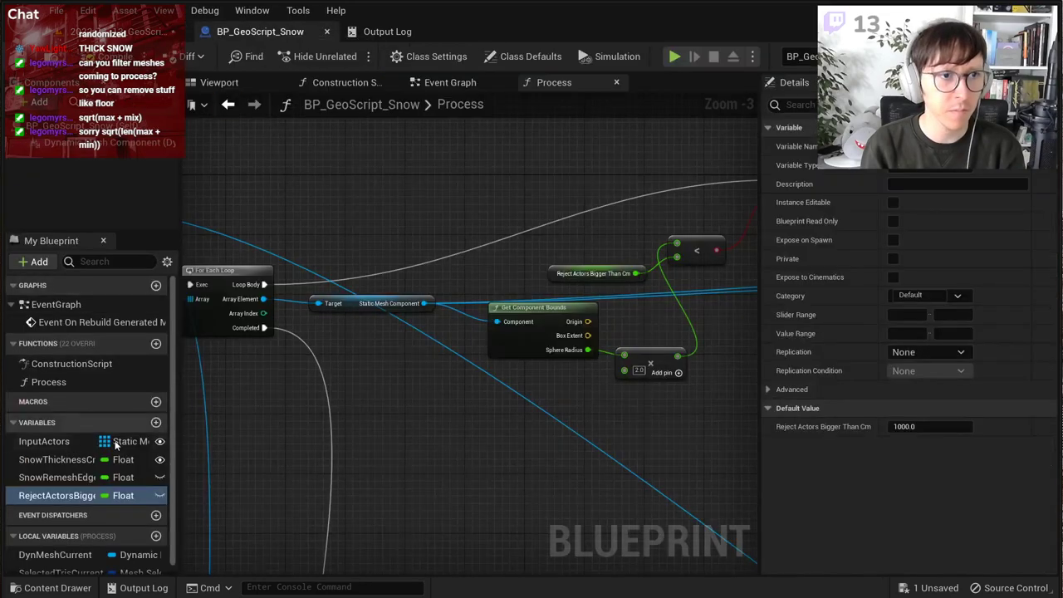
left_click(161, 495)
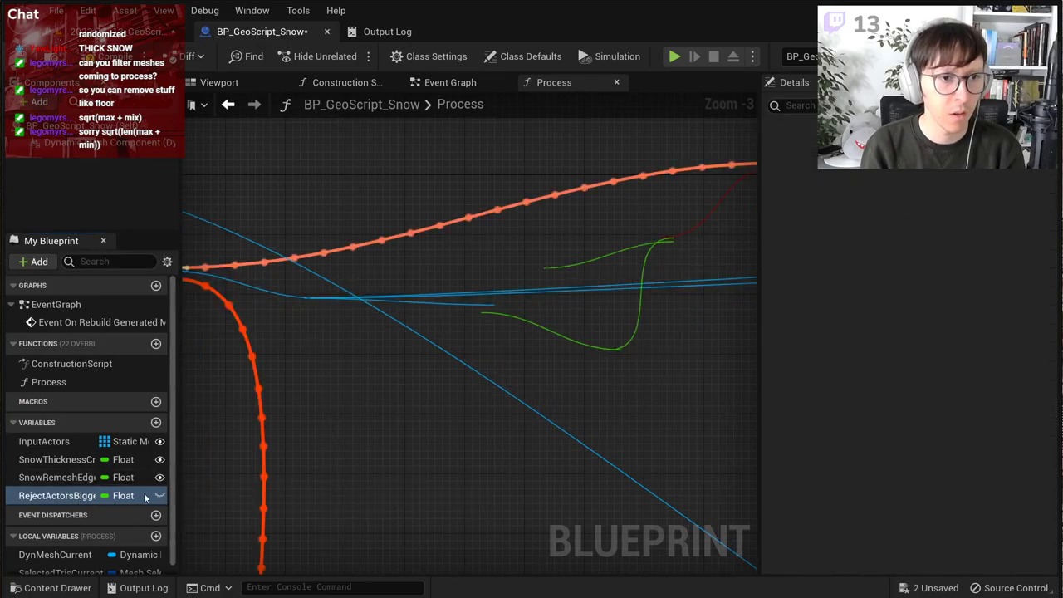
mouse_move(73, 497)
left_mouse_down()
mouse_move(64, 482)
mouse_move(76, 496)
mouse_move(73, 479)
left_mouse_up()
Step: Set the value range of the Snow Remesh Edge Length Cm variable to 5–100 and save the blueprint
left_click(72, 497)
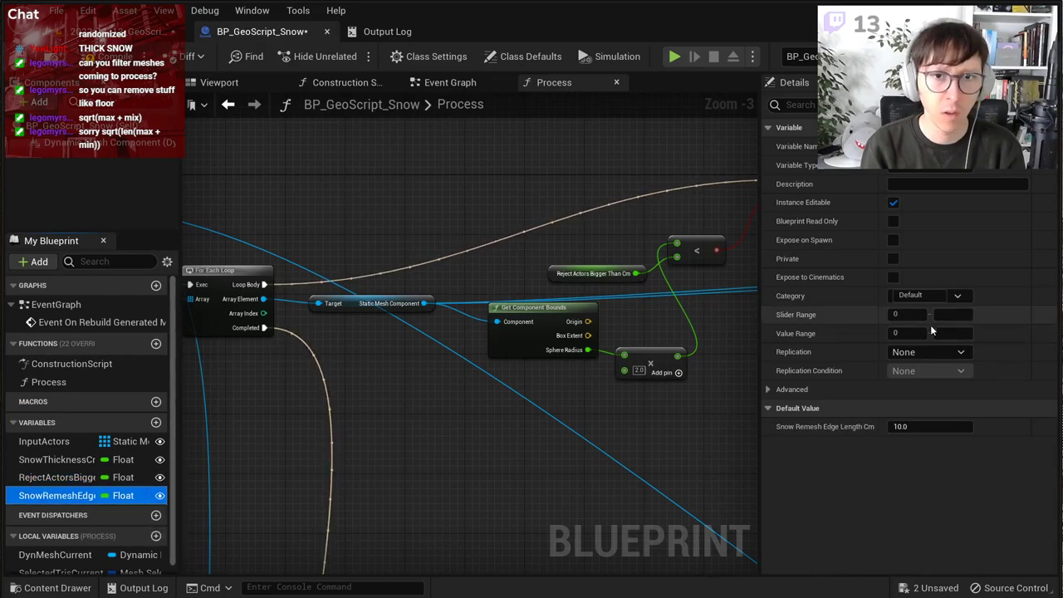
left_click(905, 333)
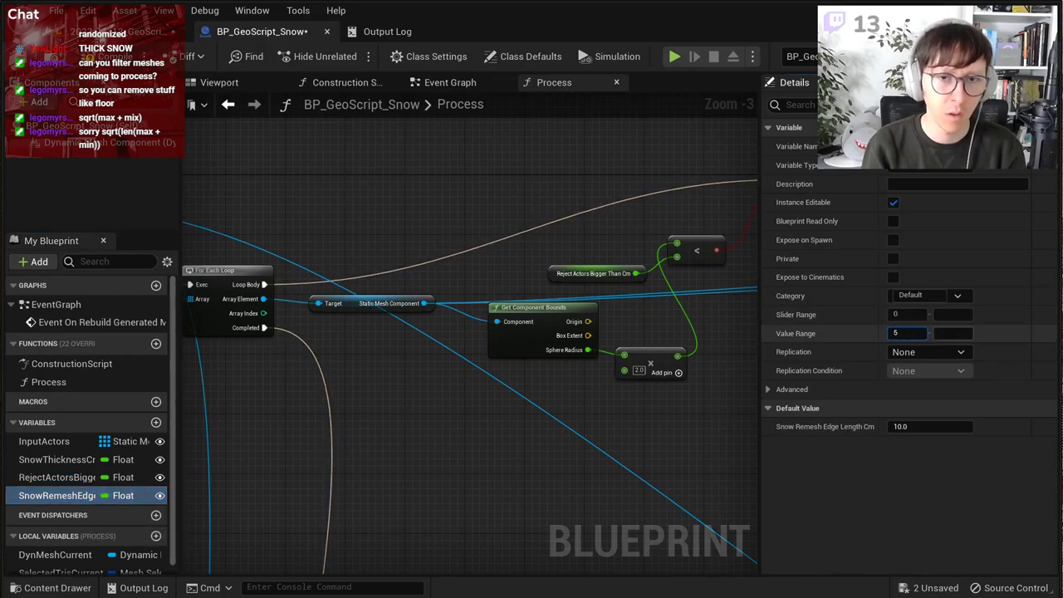
left_click(952, 334)
type("50-")
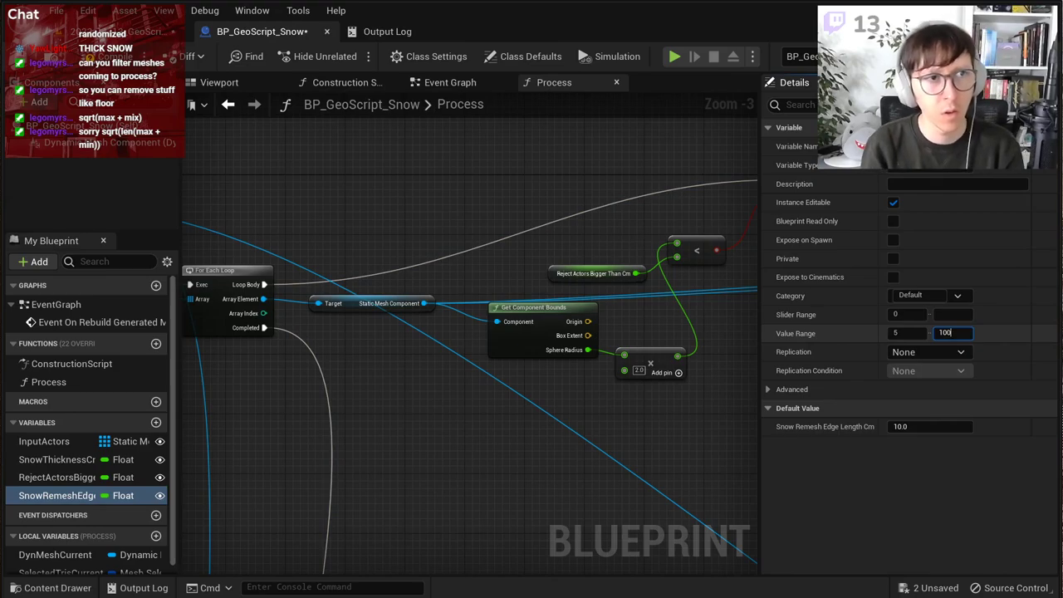
left_click(18, 55)
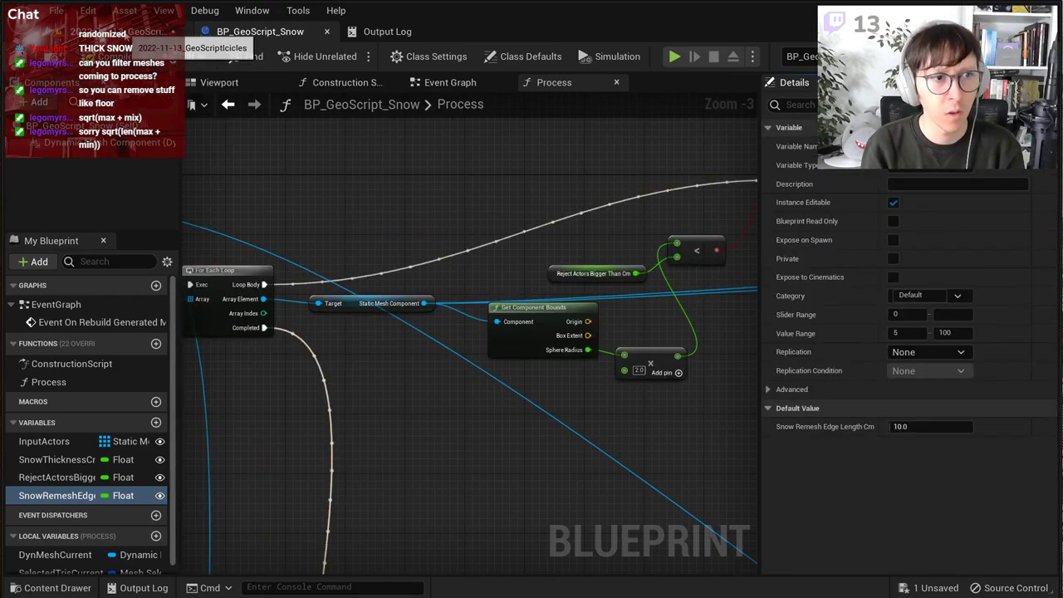
Step: Add a Vector Length node fed by Get Component Bounds' Box Extent and connect its result to the first input of the less-than comparison
left_click(118, 31)
right_click_drag(515, 266, 573, 237)
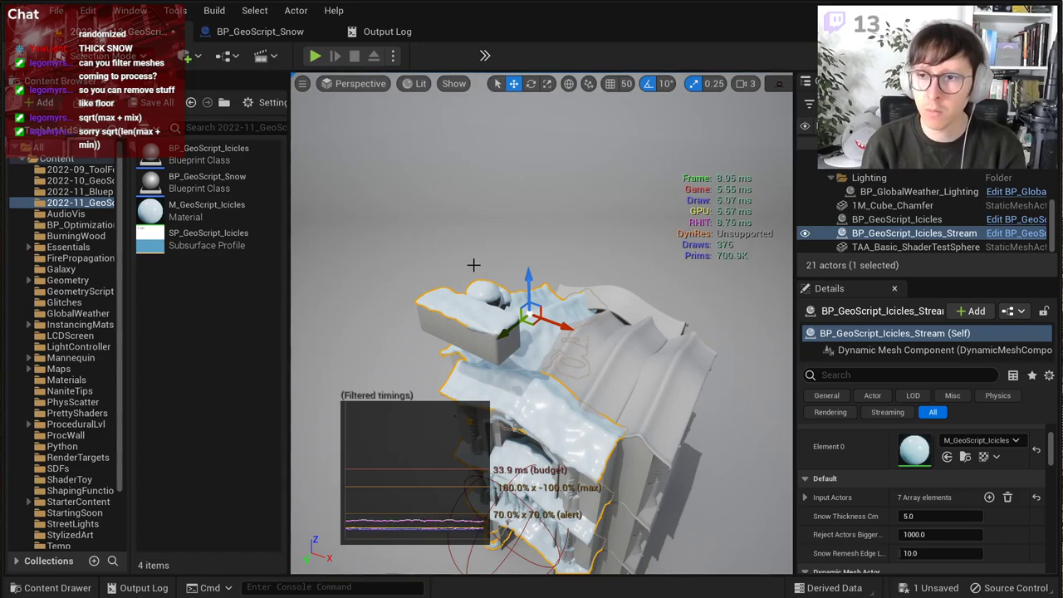
left_click(260, 31)
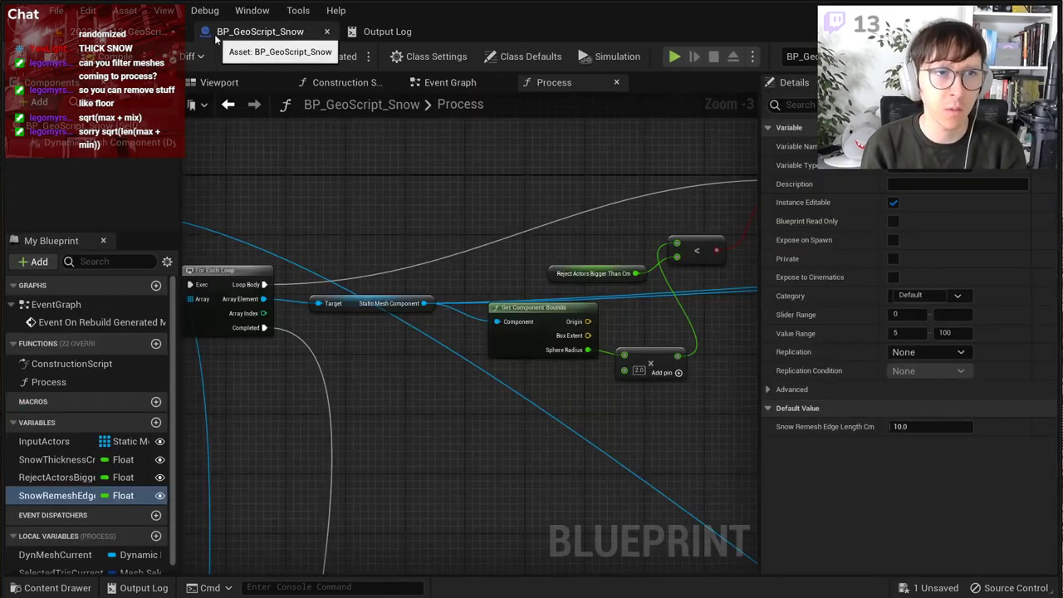
right_click_drag(479, 267, 264, 311)
scroll(393, 378, "up", 2)
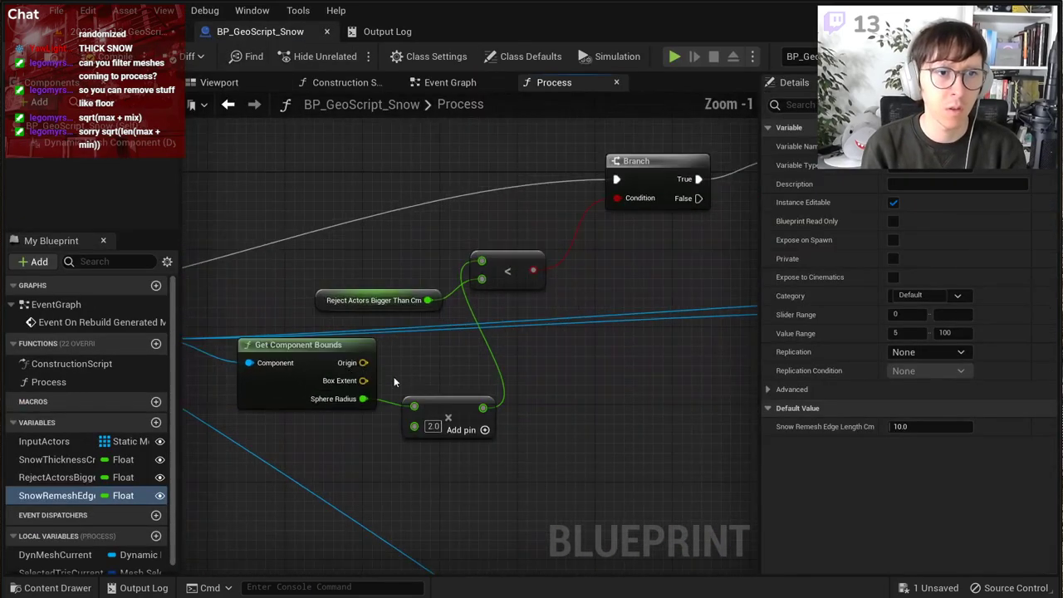
left_click_drag(363, 381, 450, 357)
type("length")
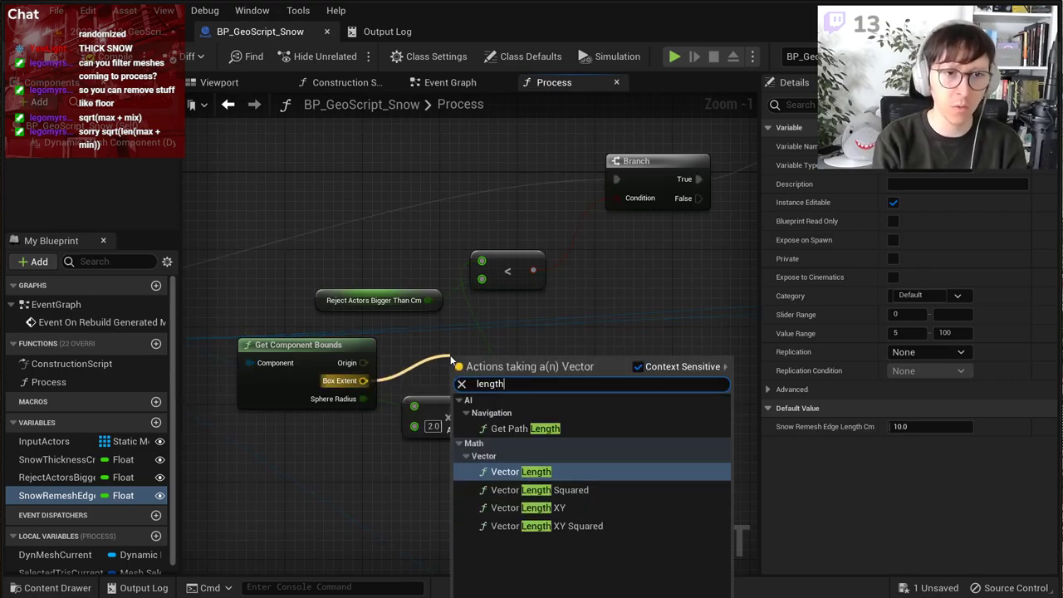
key("Return")
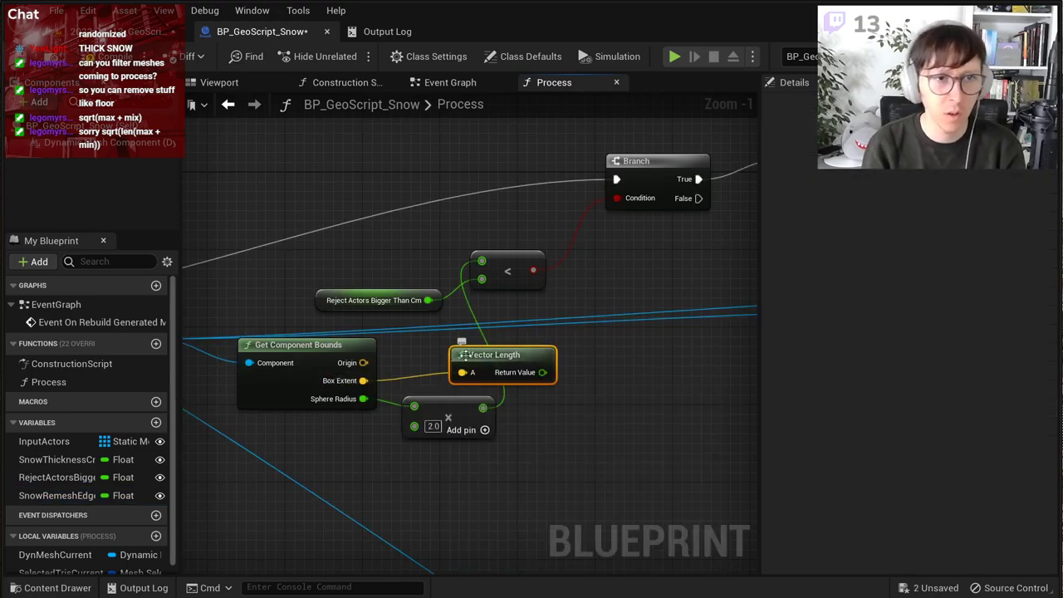
left_click_drag(542, 372, 481, 262)
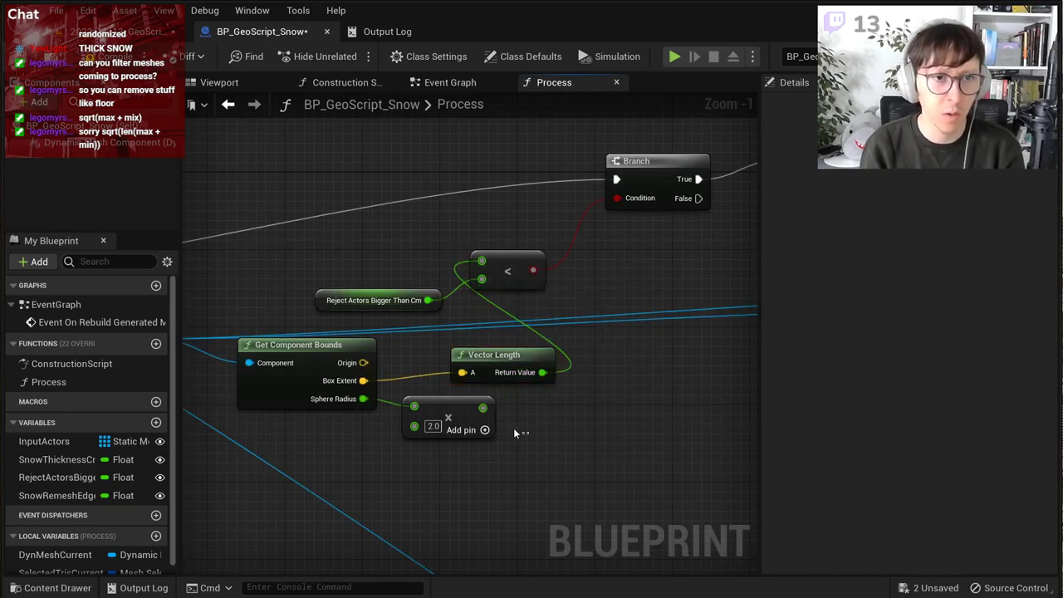
Step: Delete the multiply-by-2.0 node, rearrange the Vector Length and less-than nodes around Reject Actors Bigger Than Cm, and save the blueprint
left_click_drag(513, 429, 470, 415)
key("Delete")
left_click_drag(502, 358, 415, 242)
left_click_drag(496, 265, 534, 265)
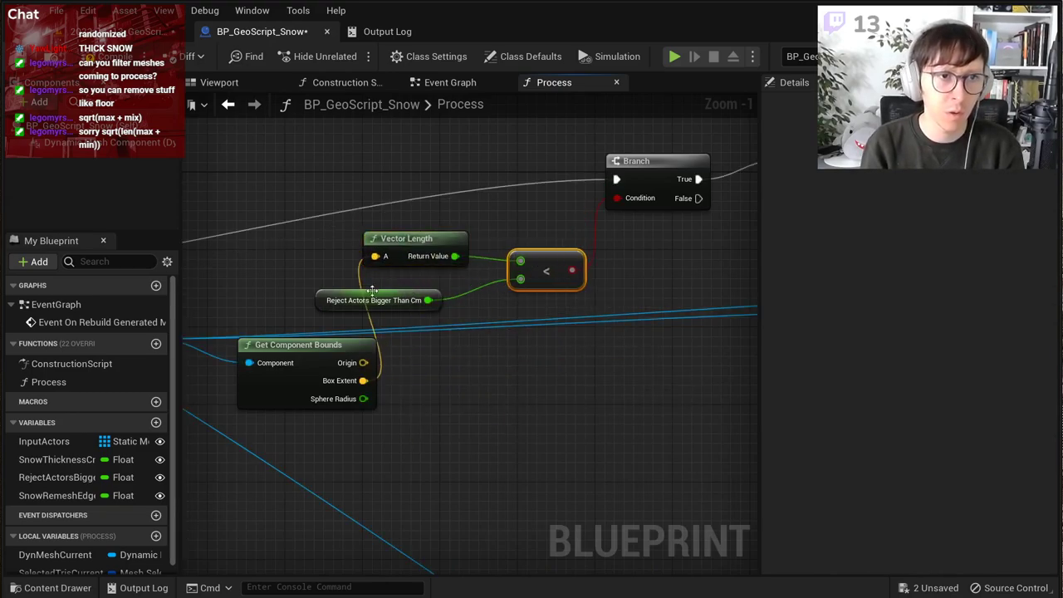
left_click(23, 58)
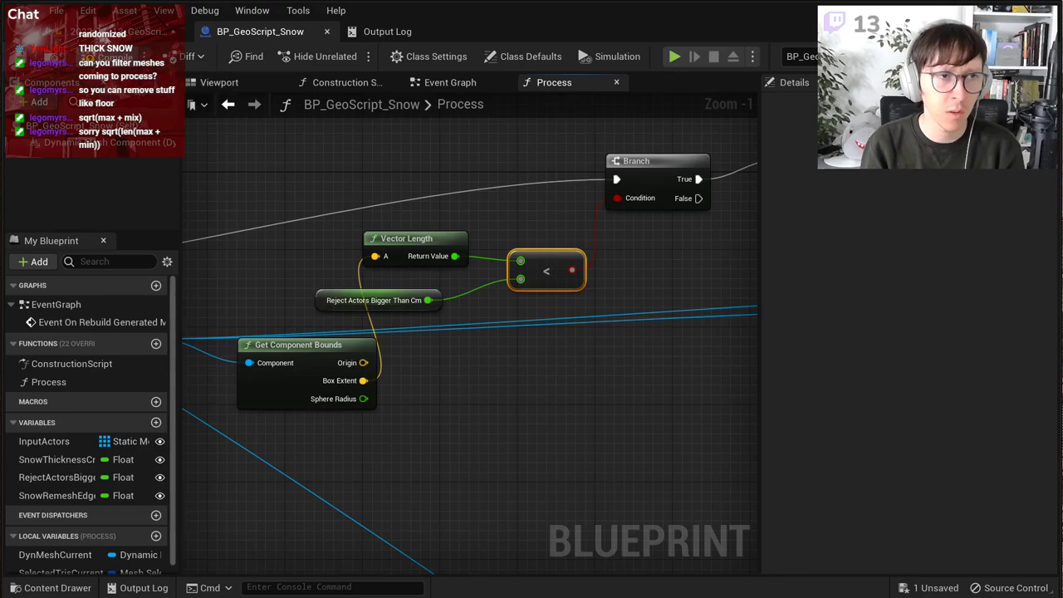
Step: Return to the level, check the snow on the gate, and save the level
left_click(125, 32)
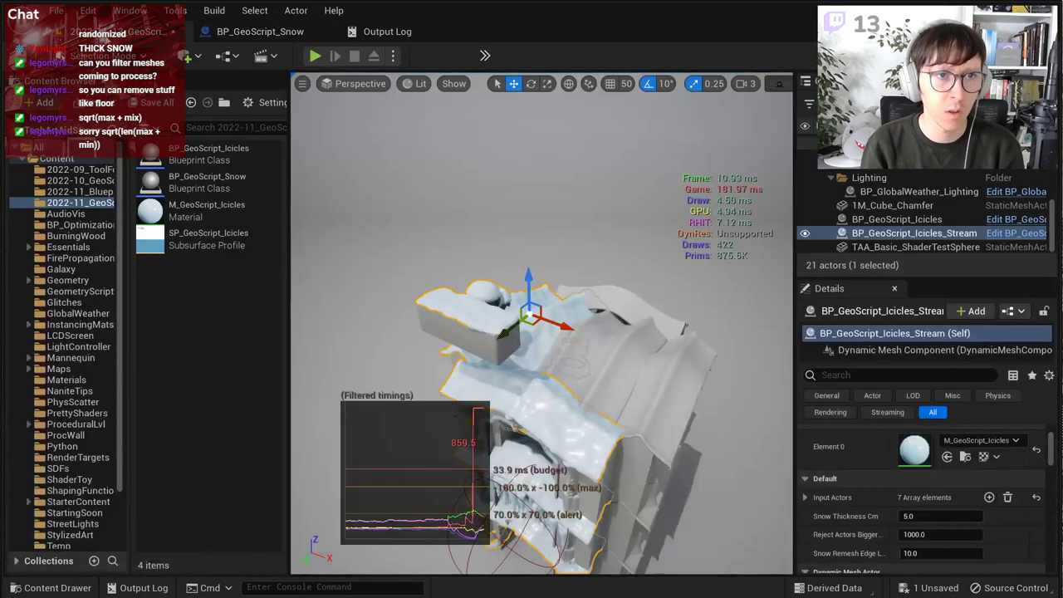
mouse_move(540, 333)
right_mouse_down()
mouse_move(531, 366)
mouse_move(532, 340)
right_mouse_up()
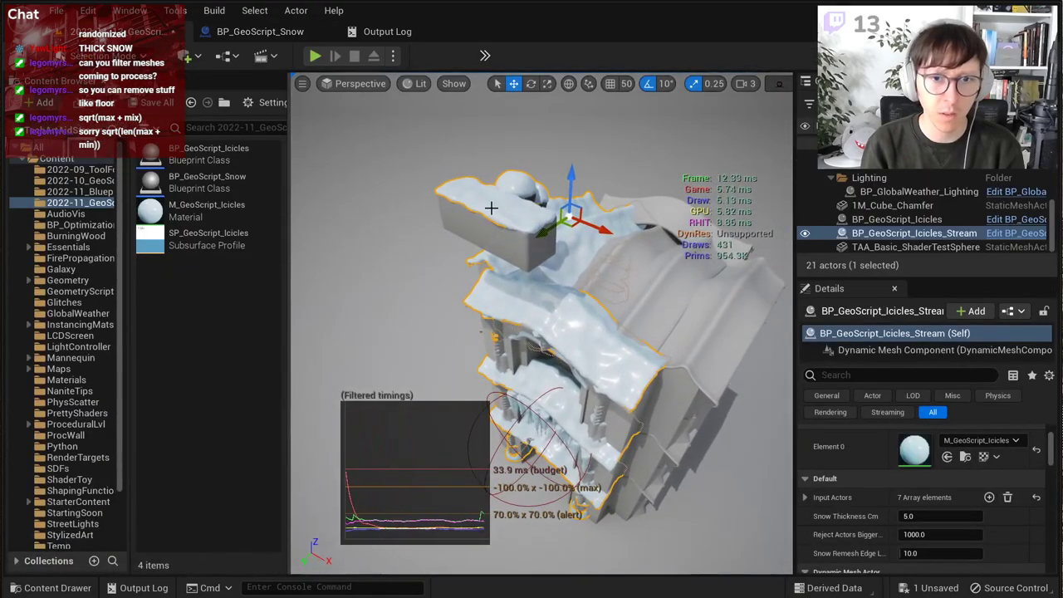
key("ctrl+s")
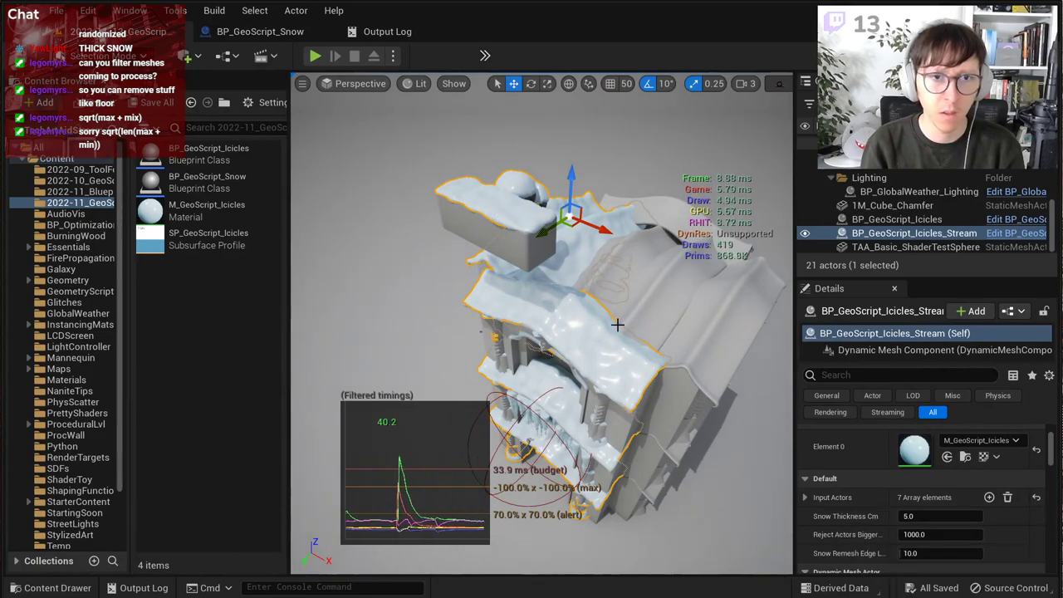
Step: Turn off the frame timing graph and the stat unit read-out in the viewport using console commands
scroll(620, 325, "down", 3)
scroll(646, 279, "up", 1)
right_click_drag(646, 279, 634, 211)
key("grave")
key("Up")
key("Return")
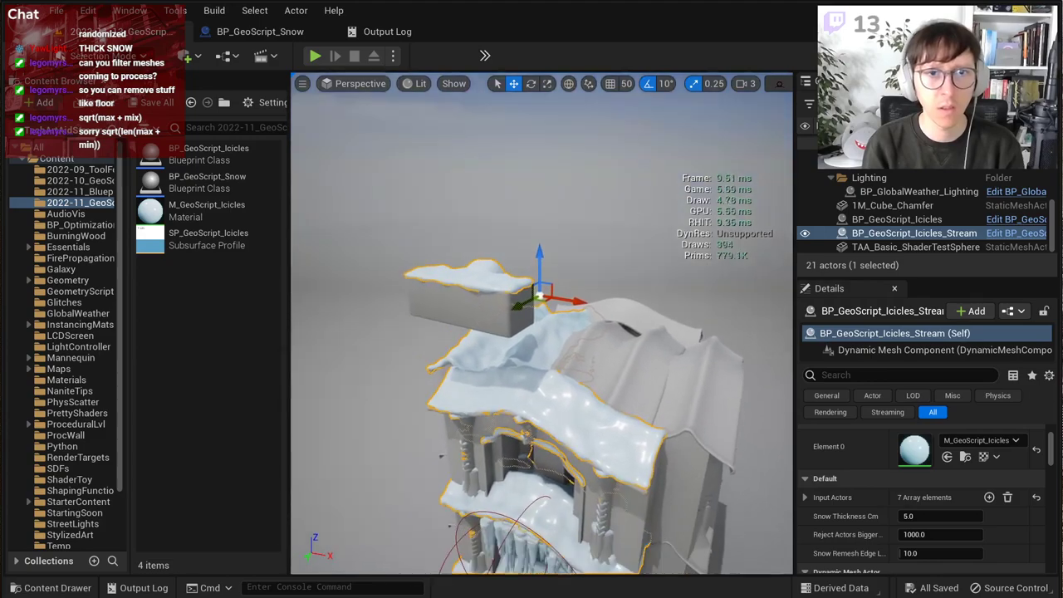
key("grave")
type("stat unit")
key("Return")
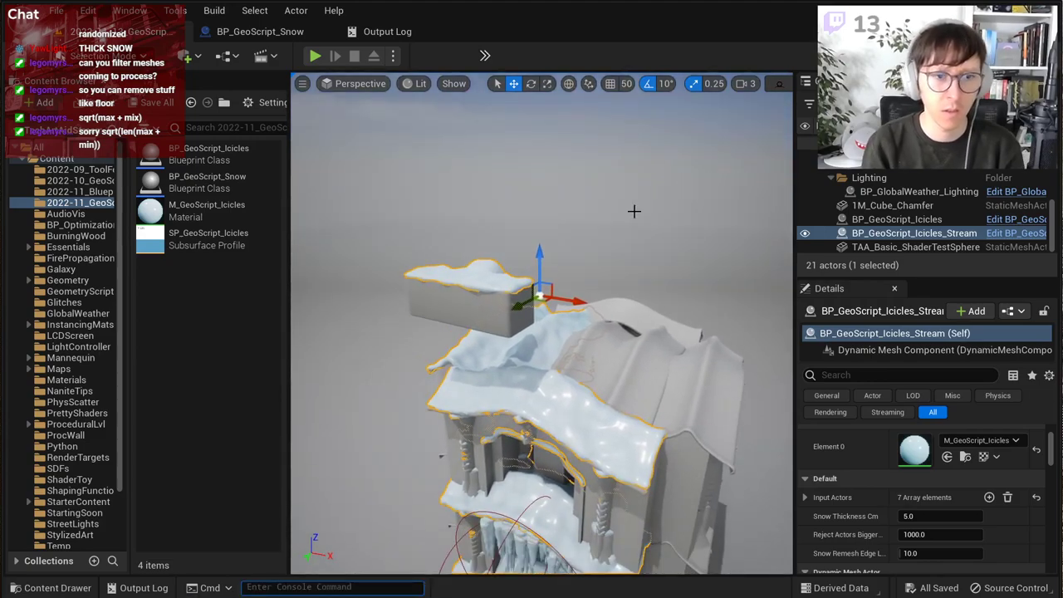
Step: Inspect the generated snow and icicles on the gate from above, below and close up
mouse_move(635, 211)
right_mouse_down()
mouse_move(634, 236)
mouse_move(636, 204)
right_mouse_up()
left_click(634, 235)
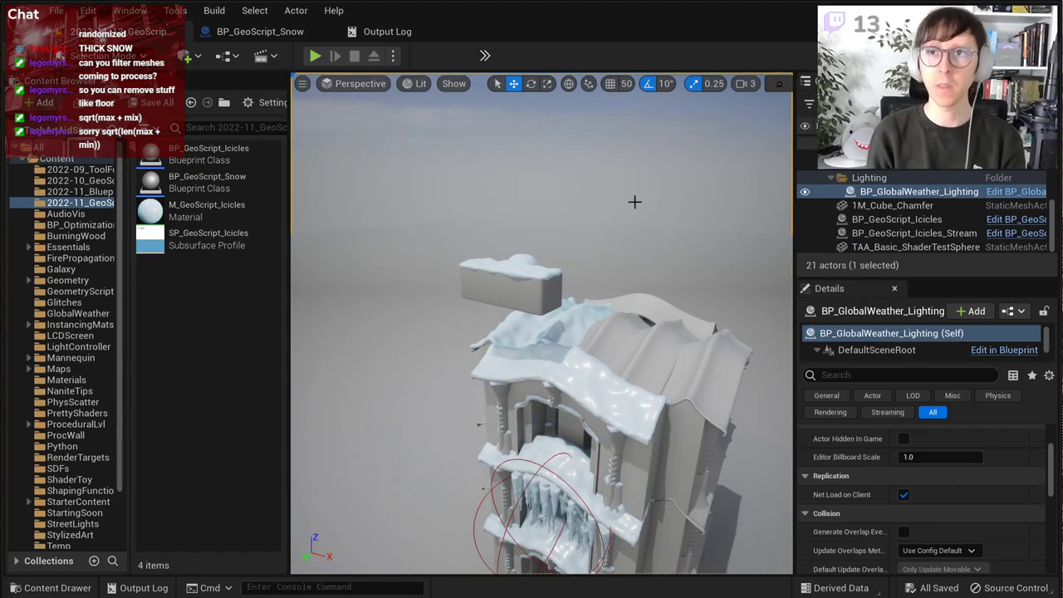
right_click_drag(655, 245, 631, 304)
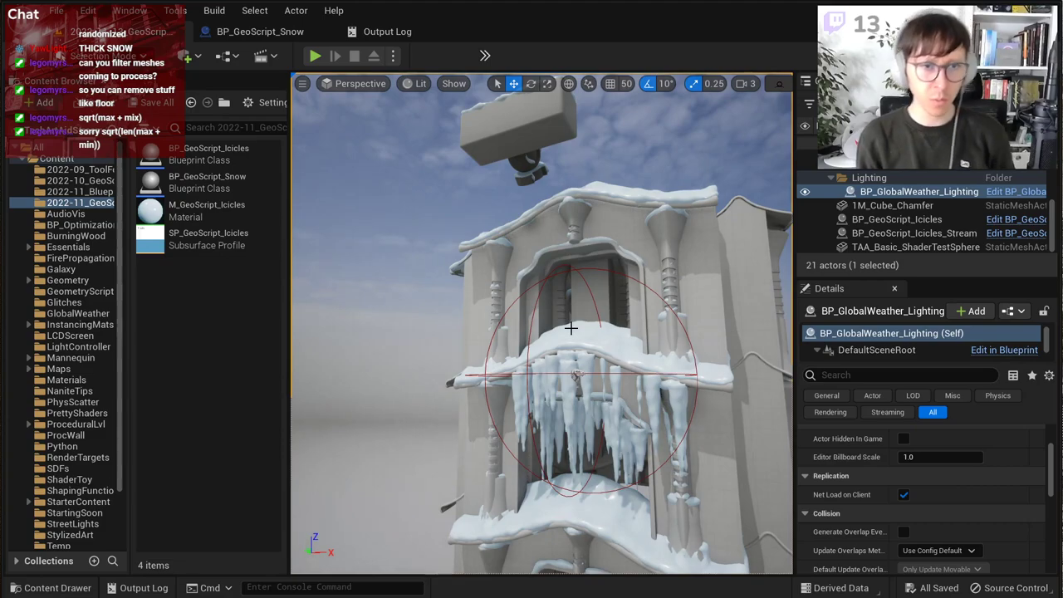
right_click_drag(571, 328, 540, 359)
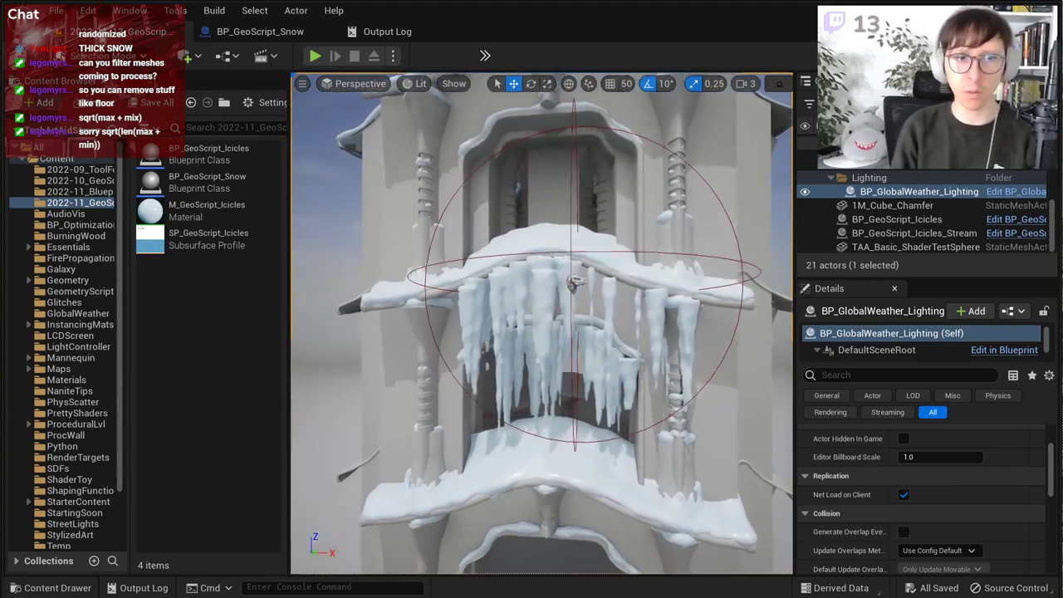
right_click_drag(573, 284, 543, 308)
Step: Select the BP_GeoScript_Icicles actor hanging from the middle ledge and review its exposed properties
left_click(539, 285)
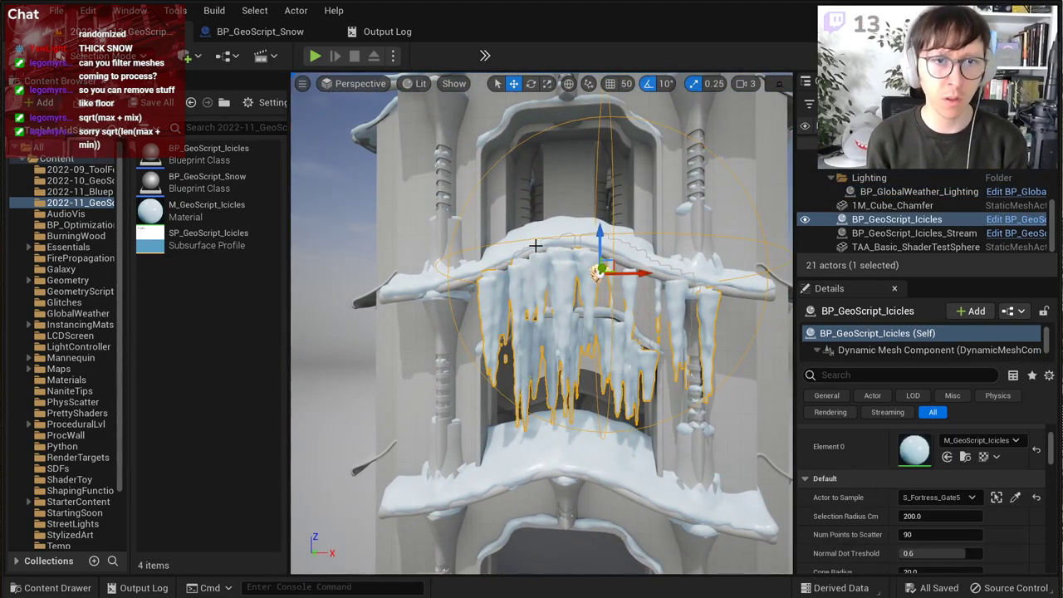
right_click_drag(535, 246, 582, 281)
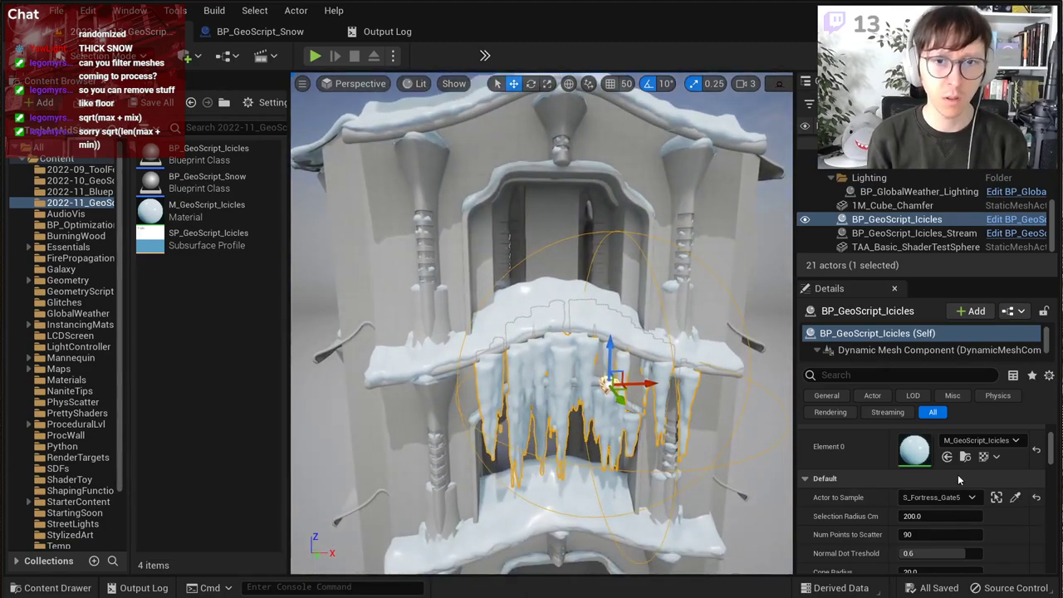
scroll(878, 460, "up", 2)
scroll(877, 457, "down", 5)
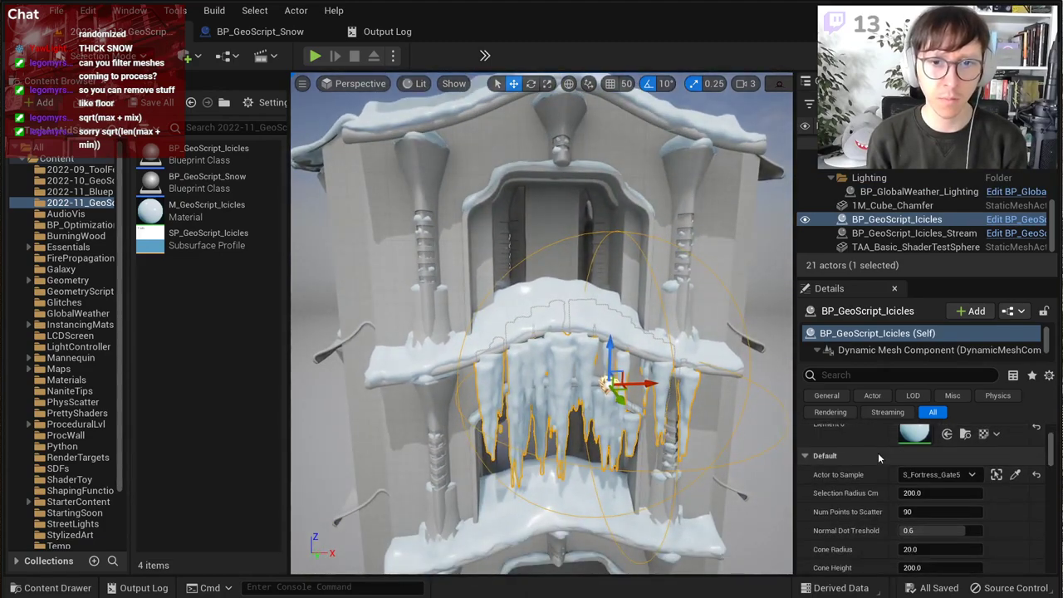
scroll(570, 385, "down", 3)
scroll(844, 464, "down", 5)
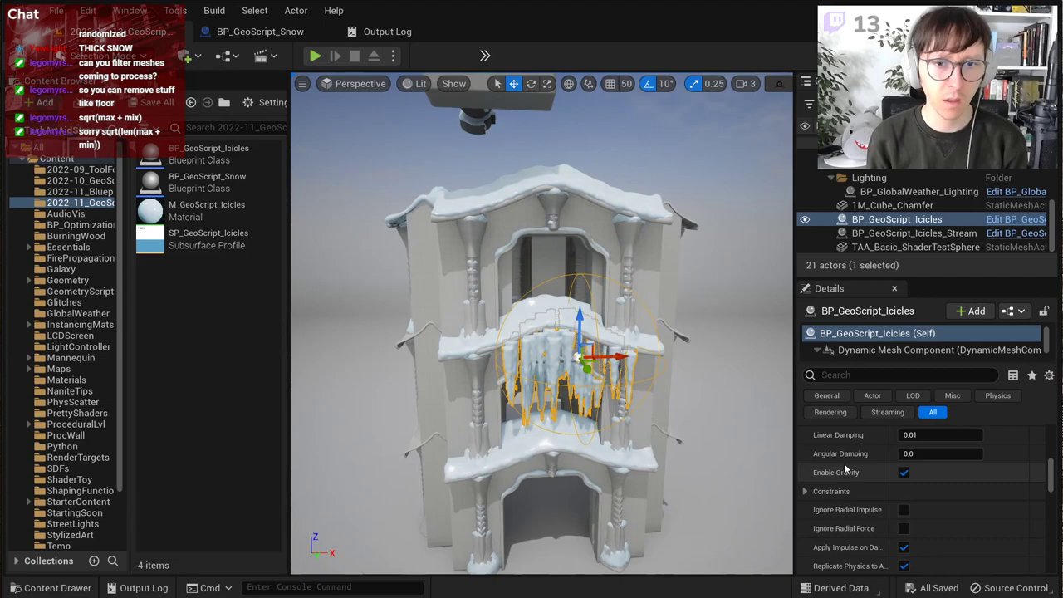
scroll(843, 461, "down", 5)
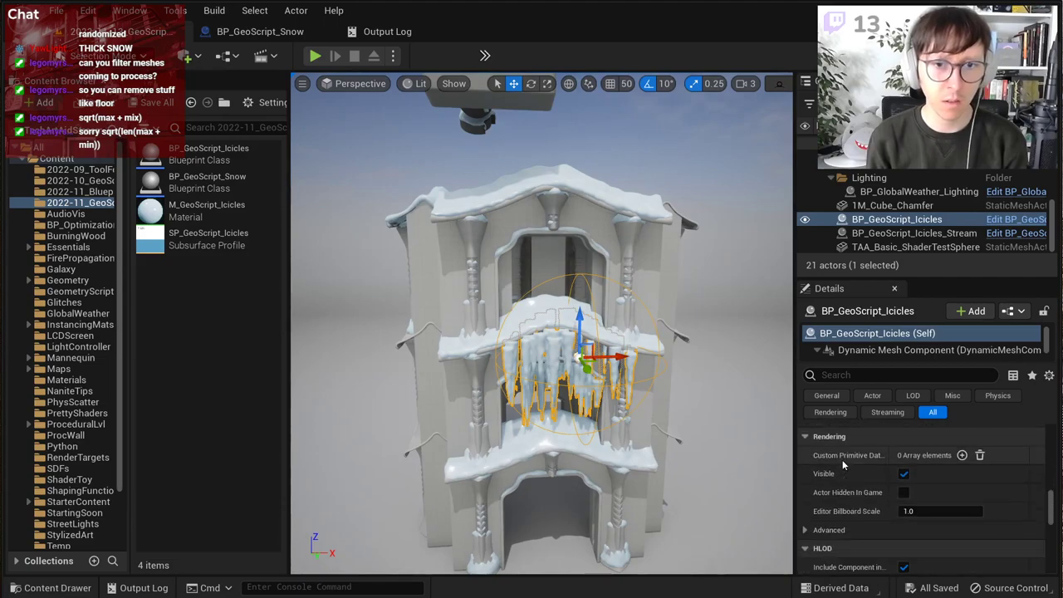
right_click_drag(634, 344, 629, 341)
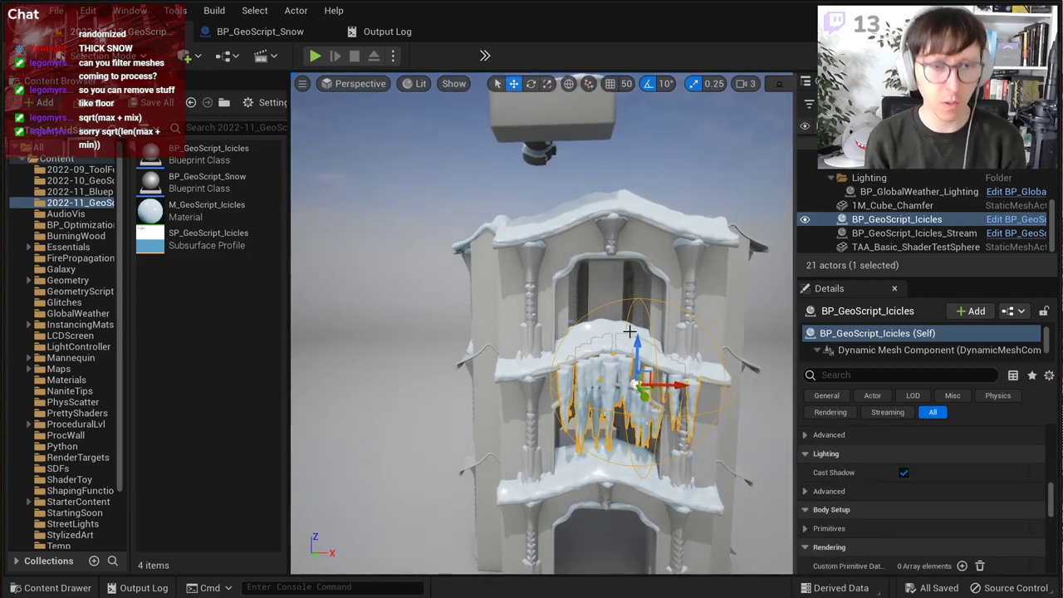
Step: Open the BP_GeoScript_Icicles blueprint, look over its Process graph, and return to the level
key("ctrl+e")
scroll(565, 276, "down", 10)
right_click_drag(639, 230, 560, 387)
scroll(561, 367, "up", 1)
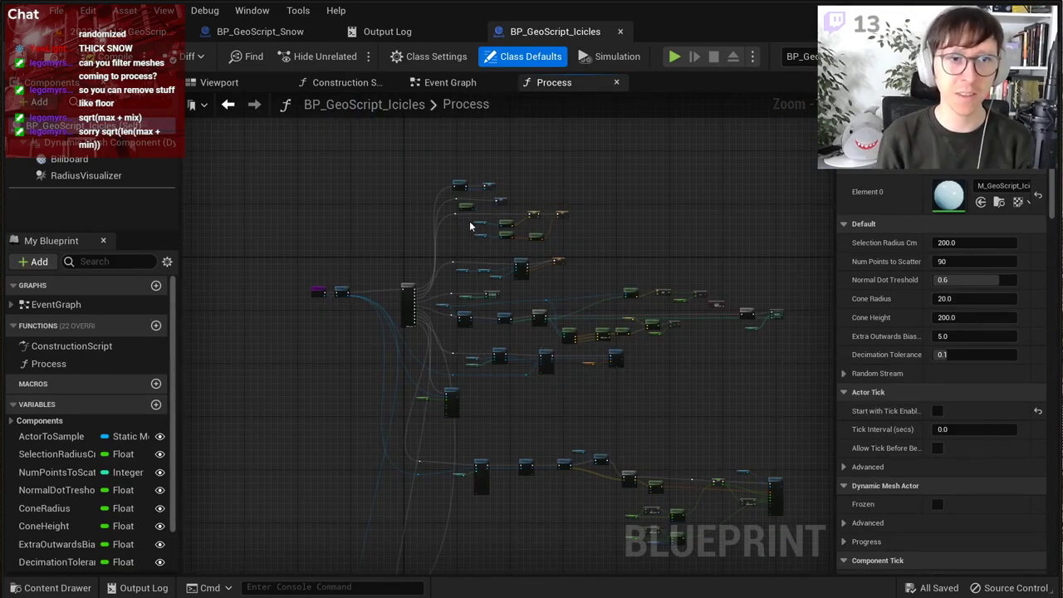
right_click_drag(470, 226, 491, 413)
left_click(157, 31)
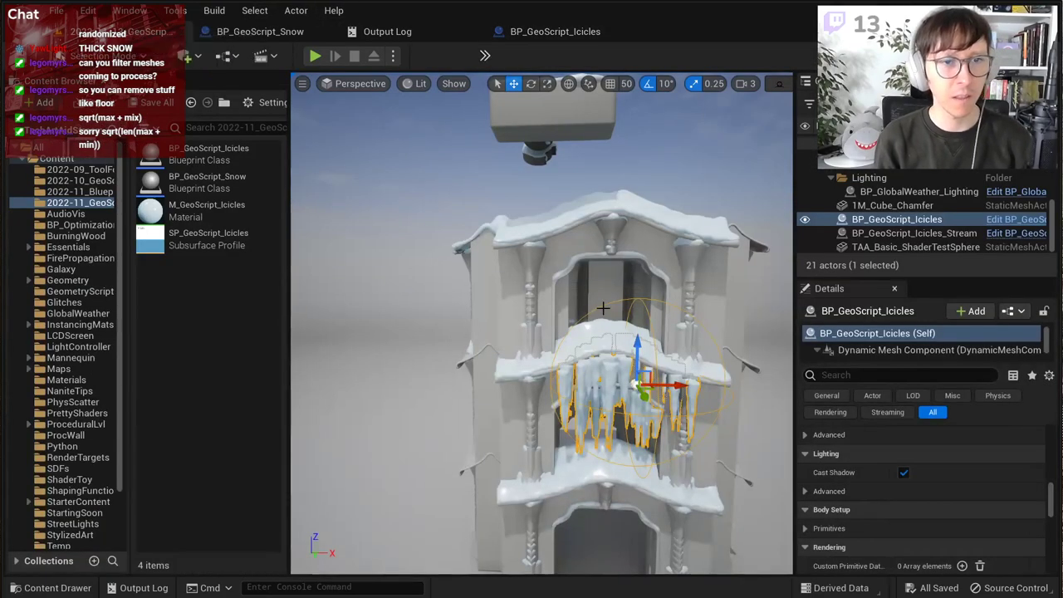
Step: Capture a close view of the icicles with Snipping Tool and outline the ledge's front edge with a red pen
key("w")
right_click_drag(697, 343, 743, 370)
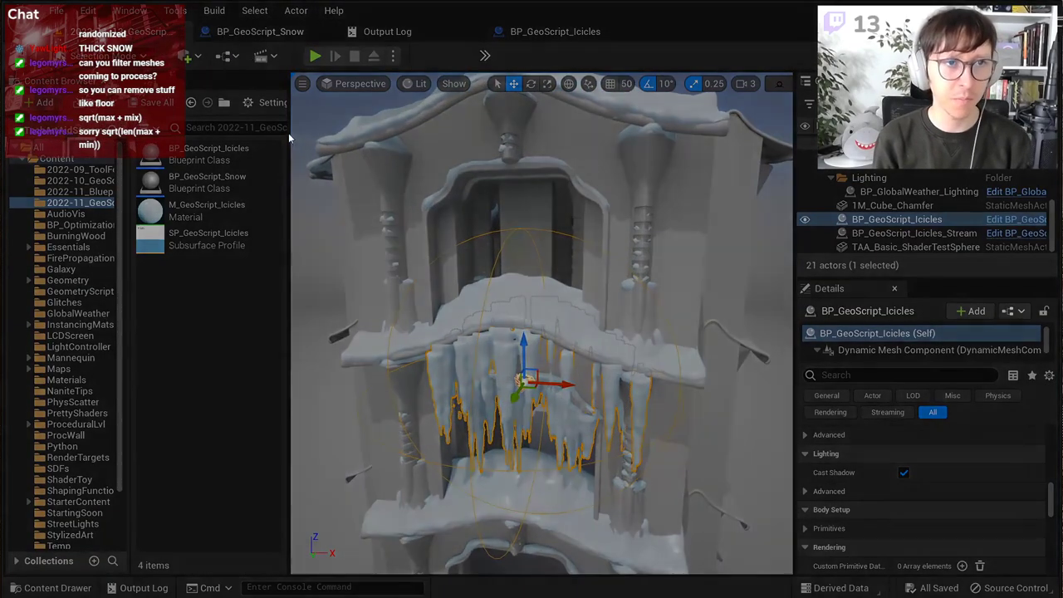
left_click_drag(166, 70, 964, 559)
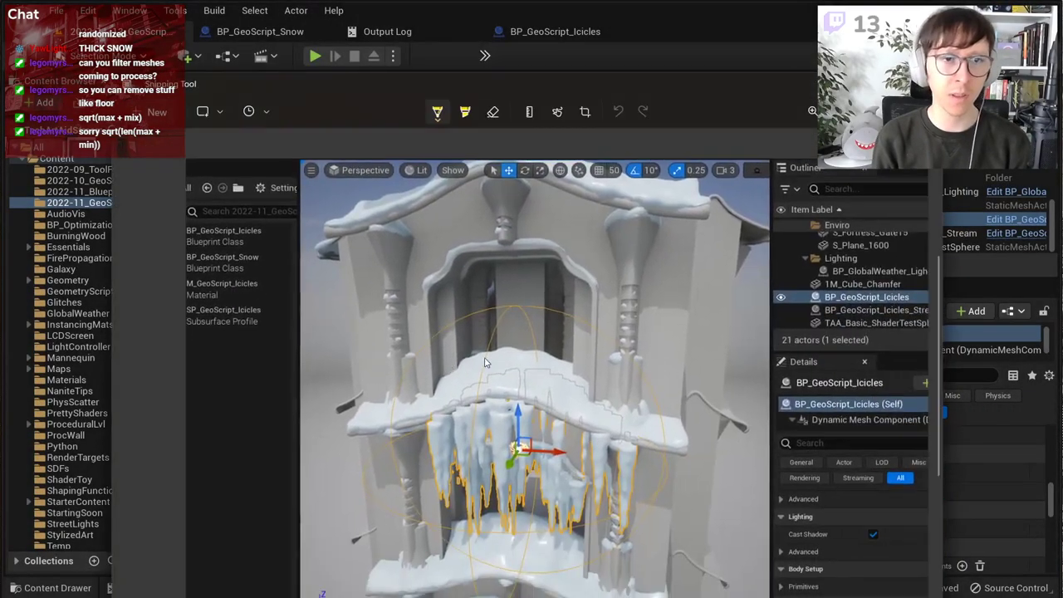
scroll(448, 458, "up", 3, "ctrl")
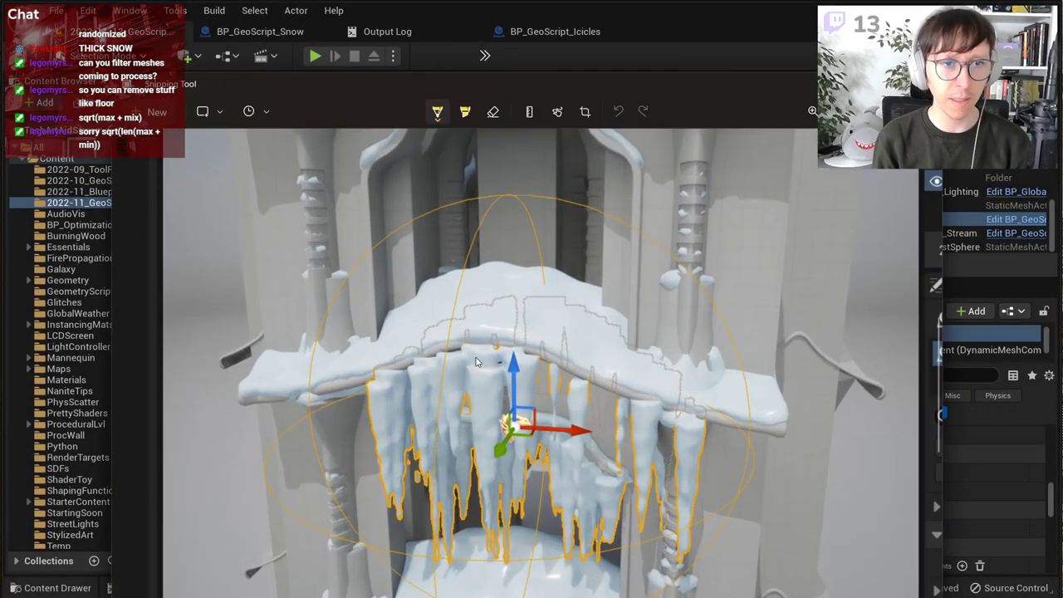
left_click(437, 113)
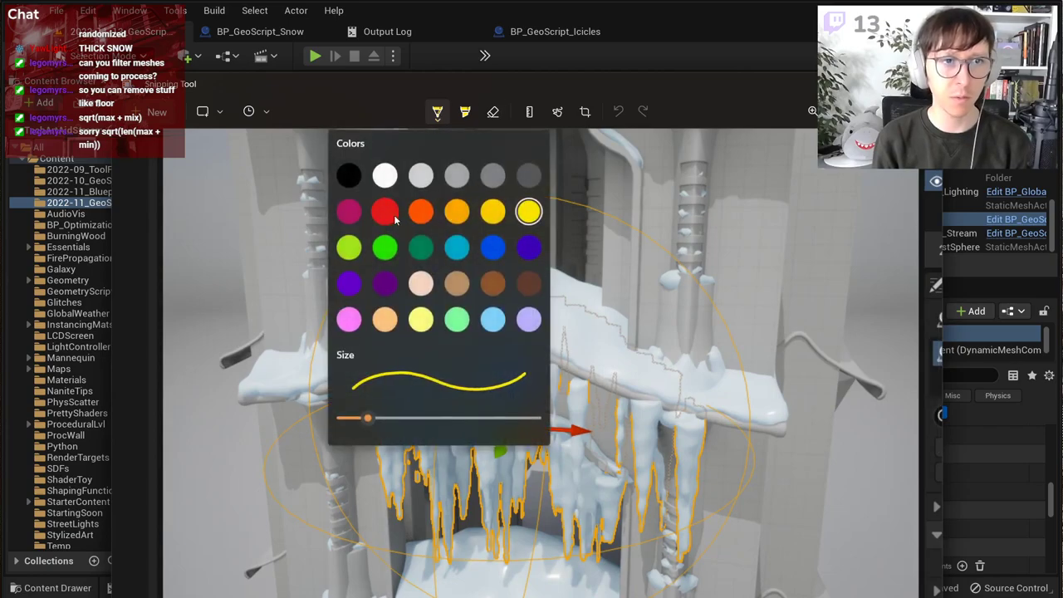
left_click(385, 208)
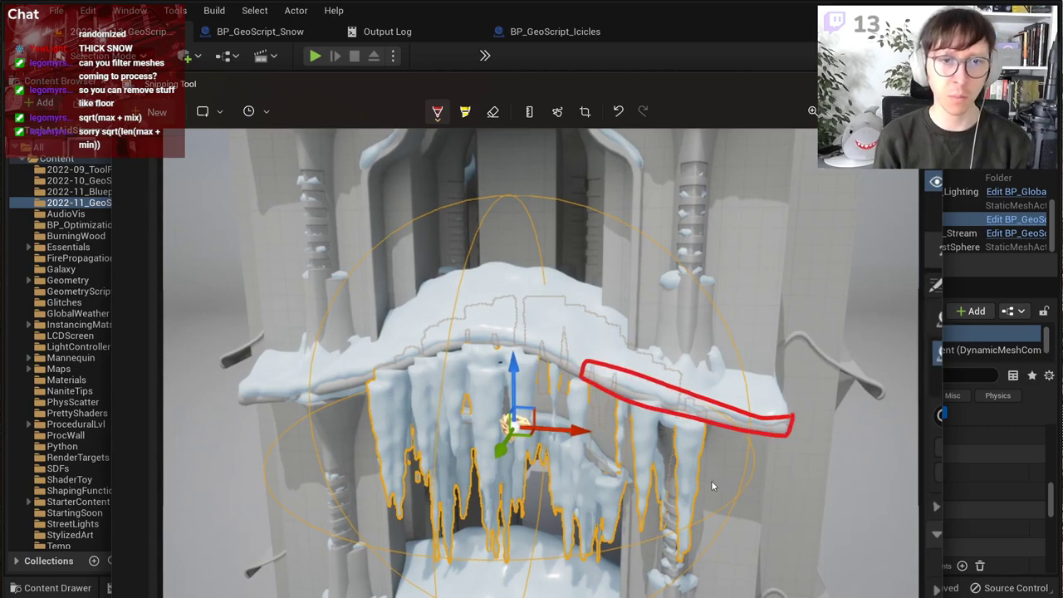
Step: Try marking a dashed red arc around the icicle area on the screenshot, and undo its strokes
left_click_drag(712, 271, 695, 264)
left_click_drag(680, 255, 630, 228)
mouse_move(600, 211)
left_mouse_down()
mouse_move(458, 205)
mouse_move(363, 270)
mouse_move(329, 344)
mouse_move(322, 449)
left_mouse_up()
left_click_drag(322, 466, 323, 485)
left_click_drag(327, 502, 351, 546)
key("ctrl+z")
key("ctrl+z")
key("ctrl+z")
key("ctrl+z")
key("ctrl+z")
key("ctrl+z")
key("ctrl+z")
key("ctrl+z")
key("ctrl+z")
key("ctrl+z")
key("ctrl+z")
key("ctrl+z")
key("ctrl+z")
key("ctrl+z")
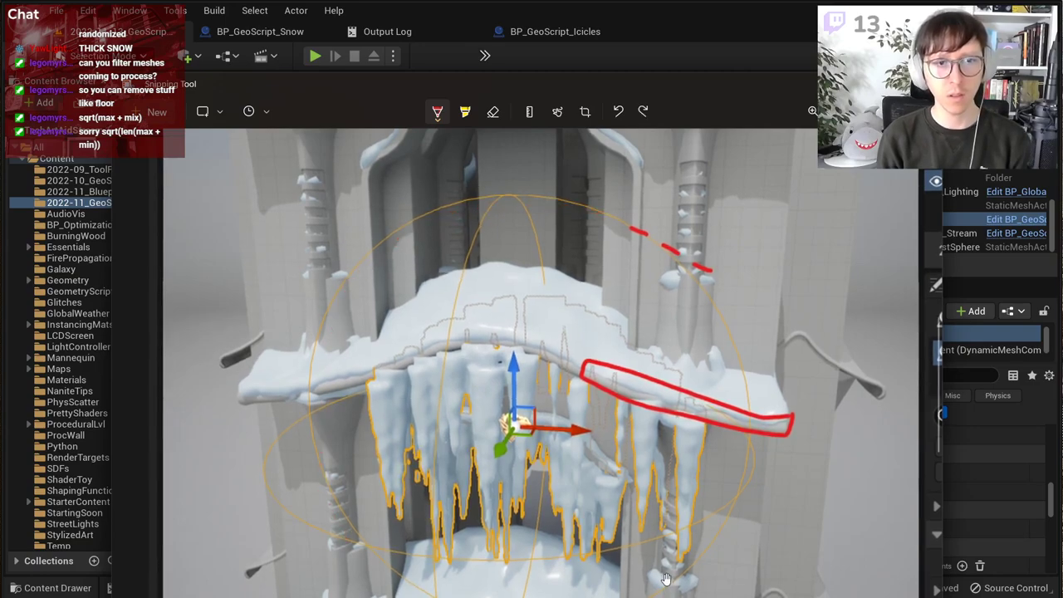
Step: Sketch three red icicle triangles beneath the outlined ledge, undoing the stray stroke and the curved marks inside the outline
scroll(728, 471, "up", 2, "ctrl")
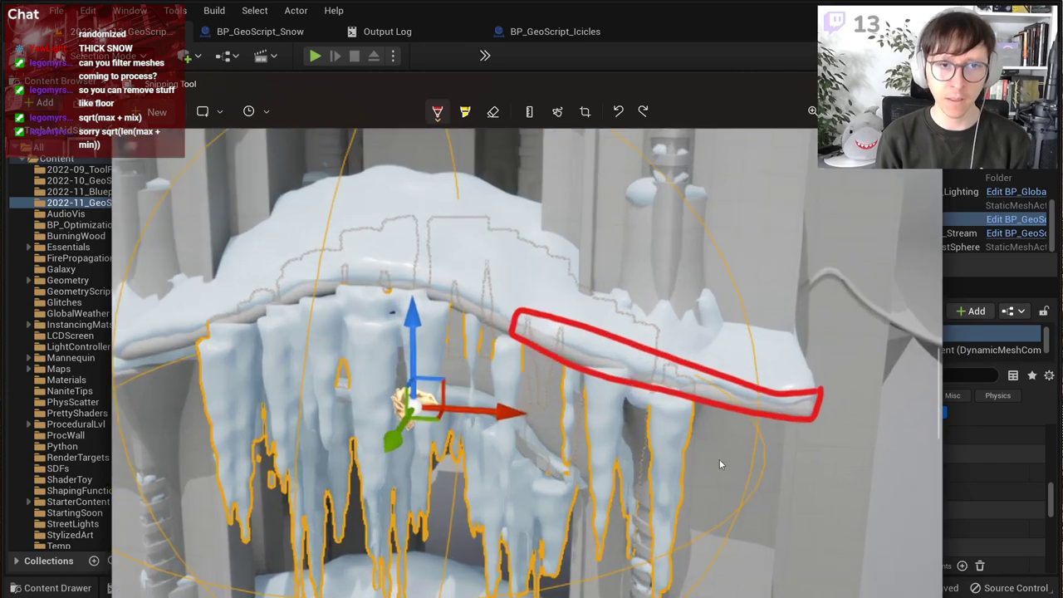
mouse_move(513, 364)
left_mouse_down()
mouse_move(538, 491)
mouse_move(516, 364)
left_mouse_up()
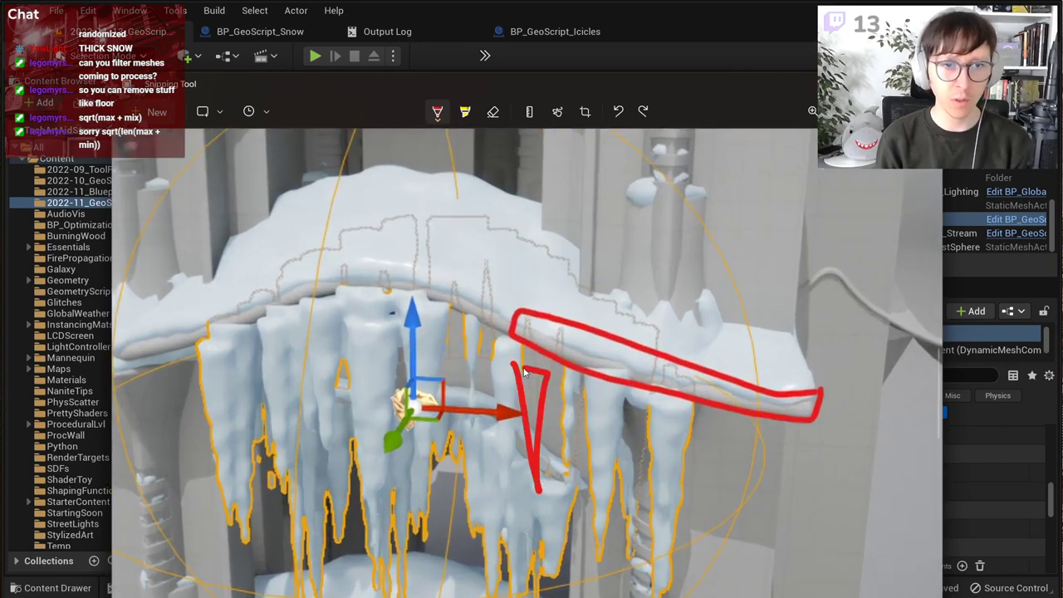
left_click_drag(739, 426, 761, 554)
key("ctrl+z")
mouse_move(714, 429)
left_mouse_down()
mouse_move(742, 575)
mouse_move(722, 419)
left_mouse_up()
left_click_drag(790, 427, 831, 476)
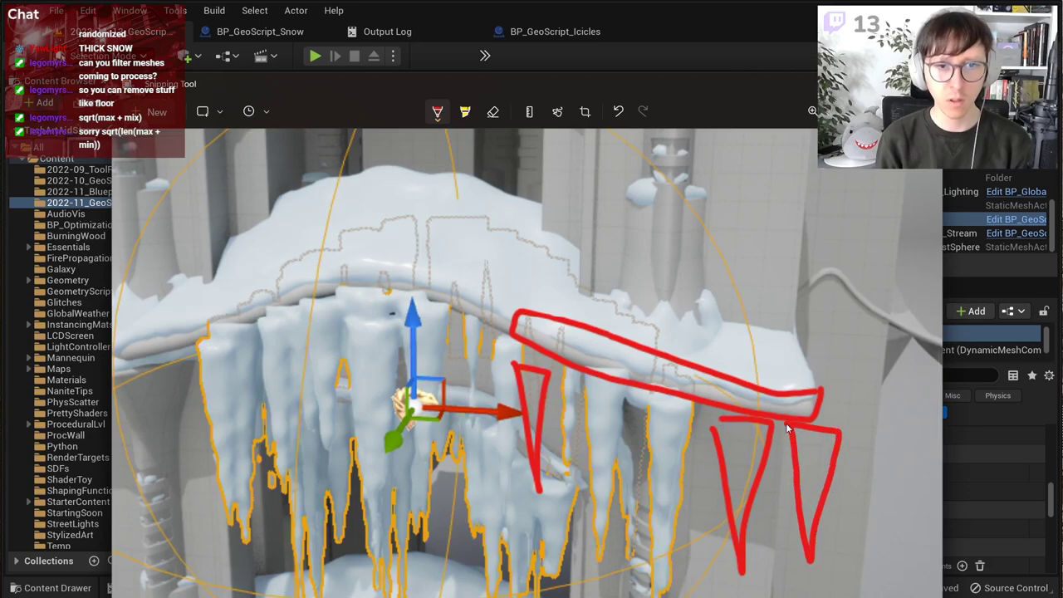
left_click_drag(555, 343, 626, 382)
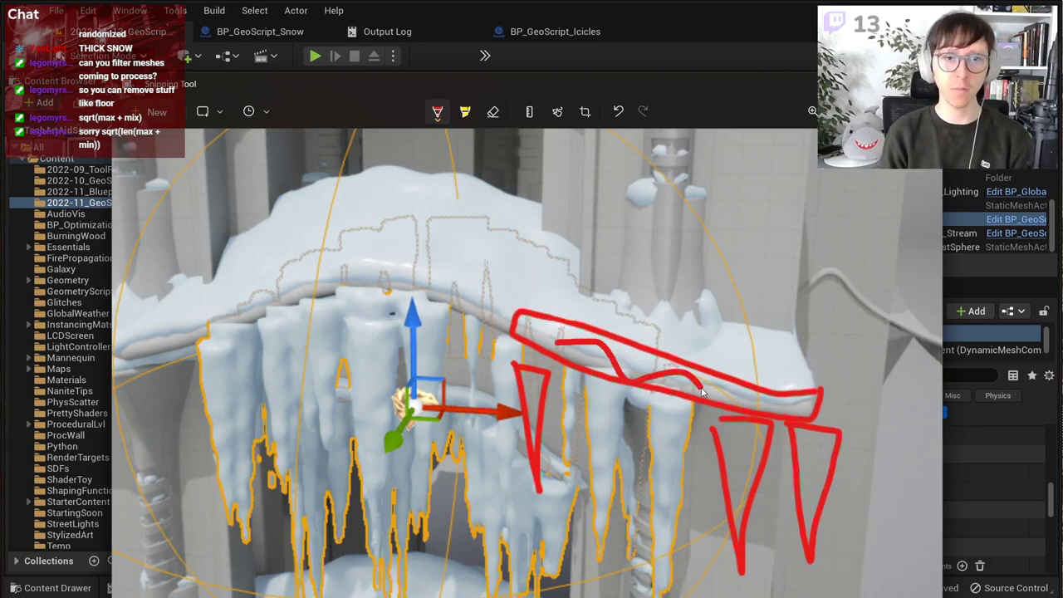
key("ctrl+z")
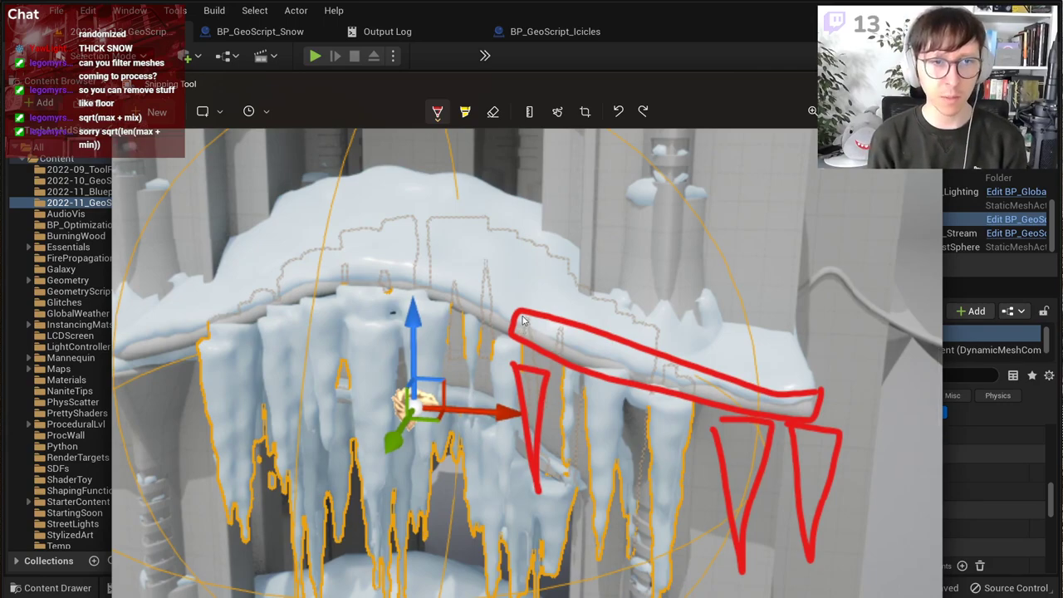
Step: Fill the outlined front edge of the ledge with red zigzag hatching
left_click(437, 112)
left_click(494, 206)
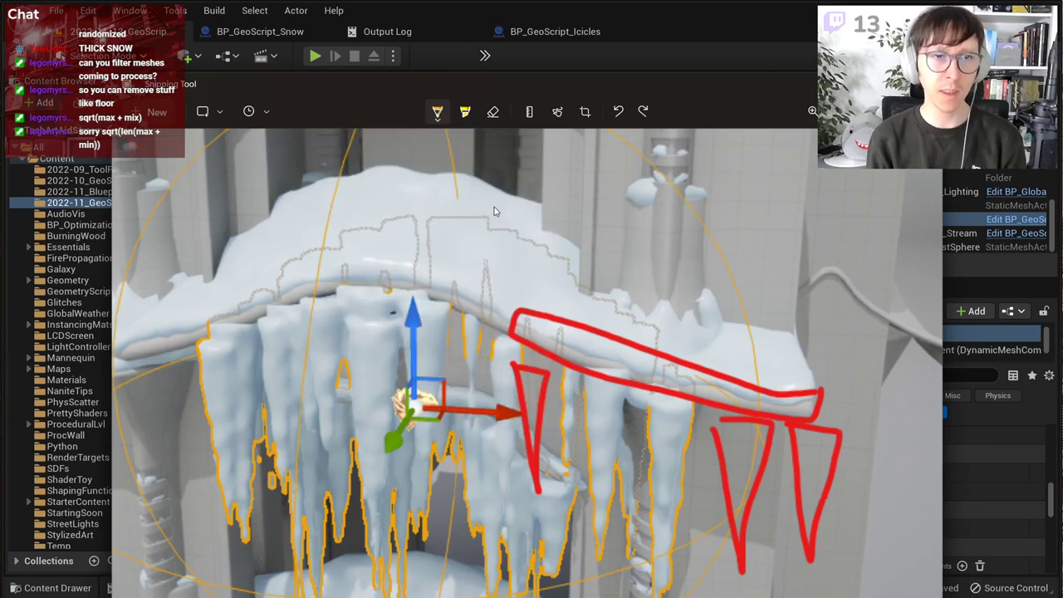
left_click_drag(692, 348, 639, 337)
left_click(439, 114)
left_click(392, 210)
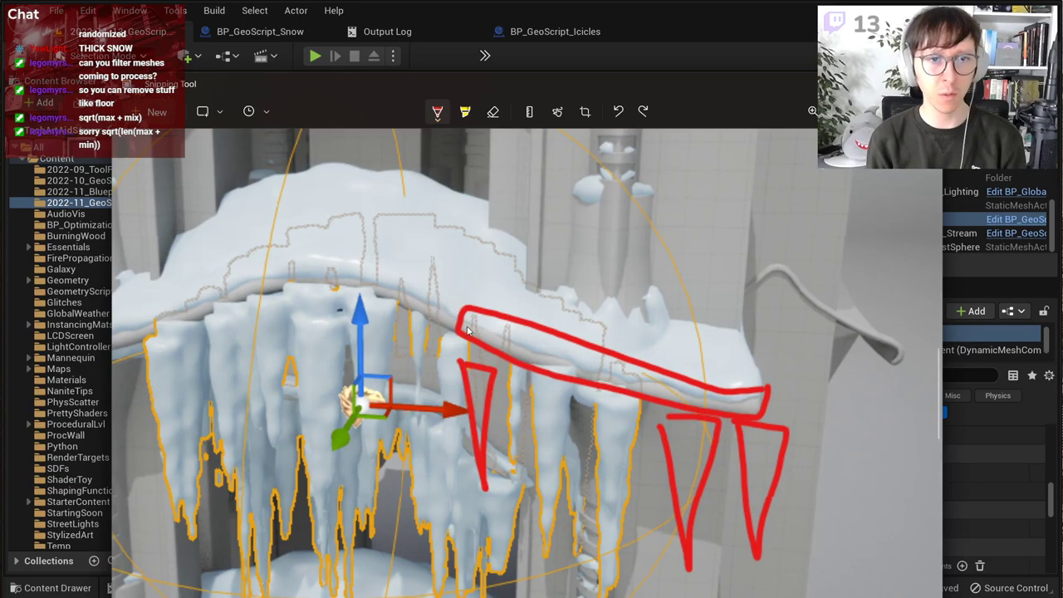
mouse_move(519, 355)
left_mouse_down()
mouse_move(590, 377)
mouse_move(662, 377)
left_mouse_up()
key("ctrl+z")
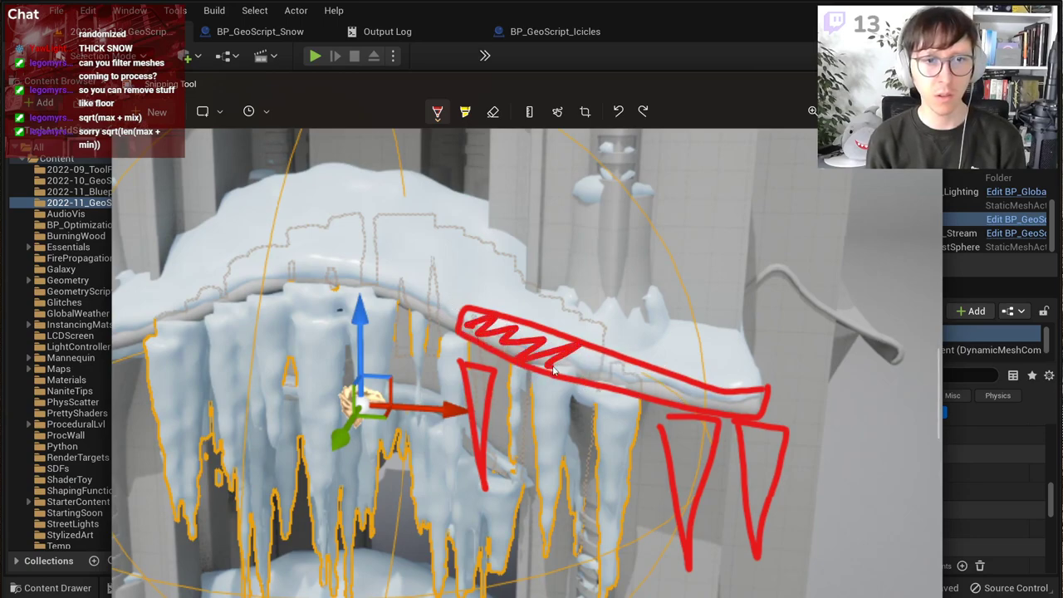
left_click_drag(553, 370, 644, 378)
left_click_drag(741, 411, 759, 399)
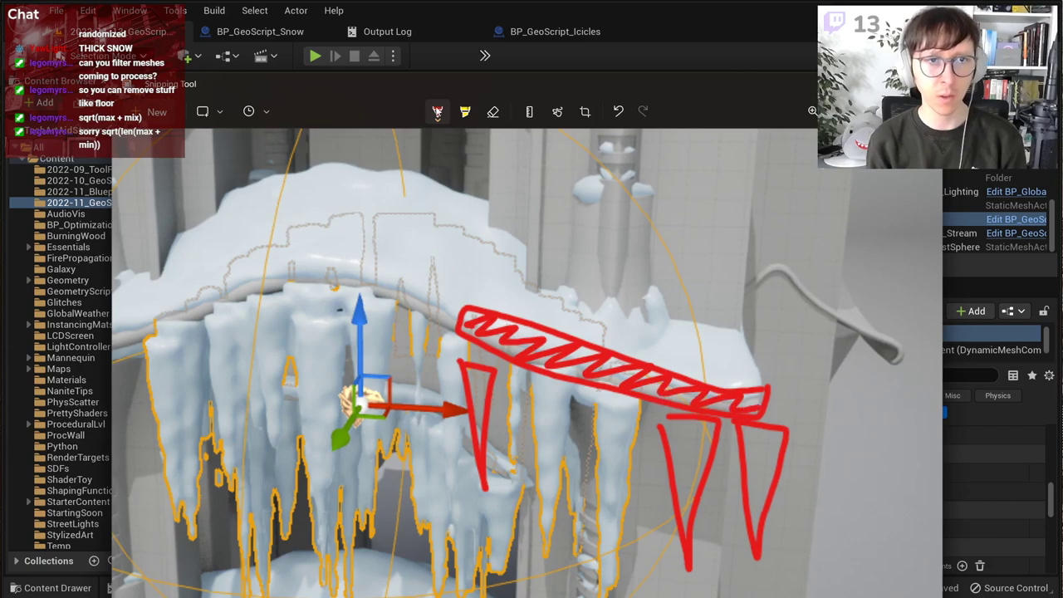
Step: Try marking three yellow scatter points on the hatched ledge, and undo them
left_click(438, 114)
left_click(526, 211)
scroll(539, 383, "up", 3)
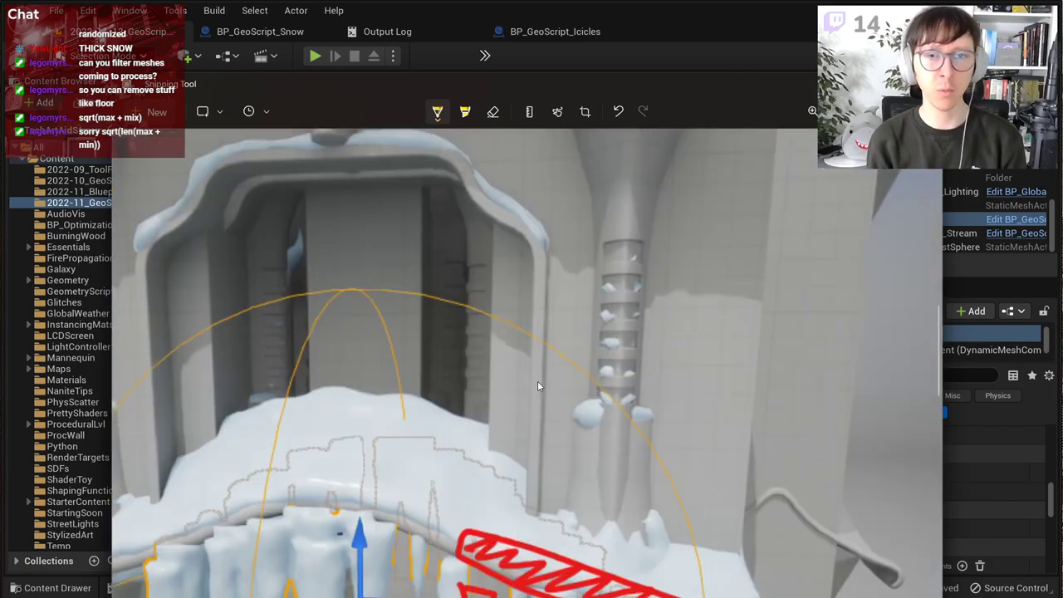
scroll(522, 374, "down", 4)
scroll(521, 372, "up", 3, "ctrl")
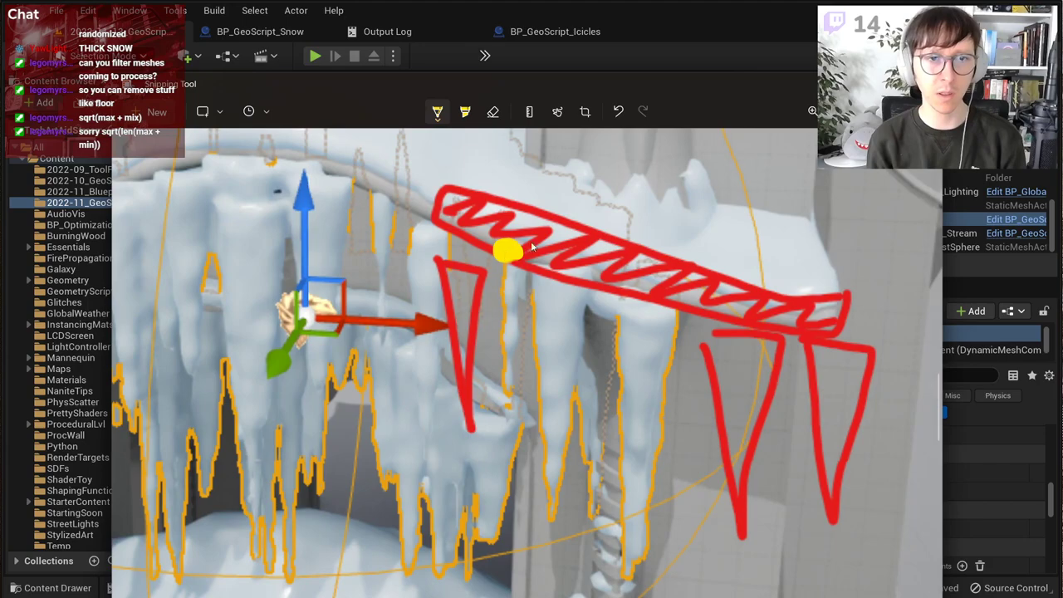
left_click(635, 249)
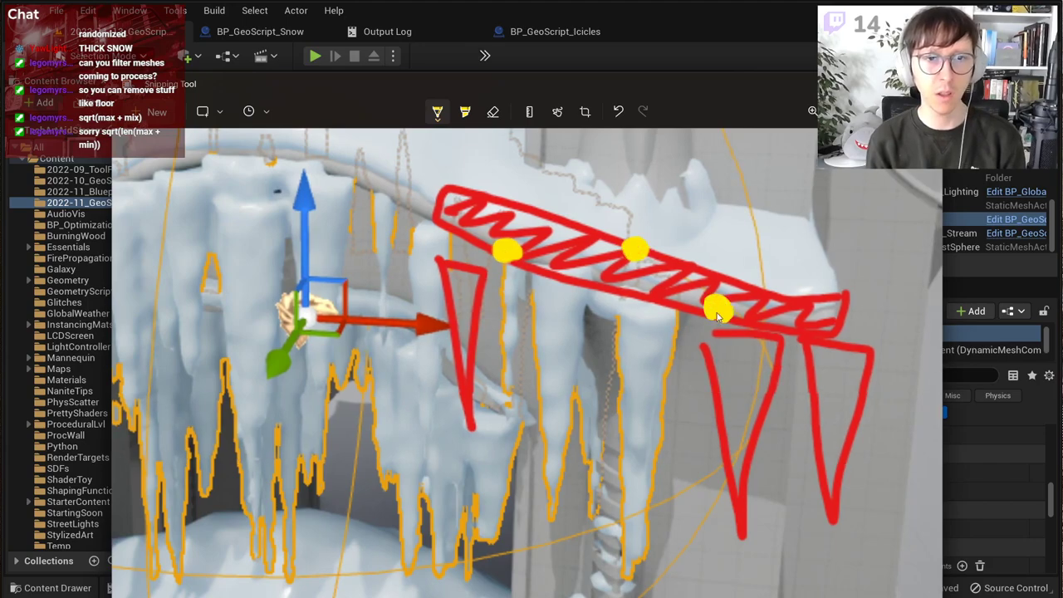
scroll(757, 356, "down", 5, "ctrl")
scroll(577, 313, "up", 4, "ctrl")
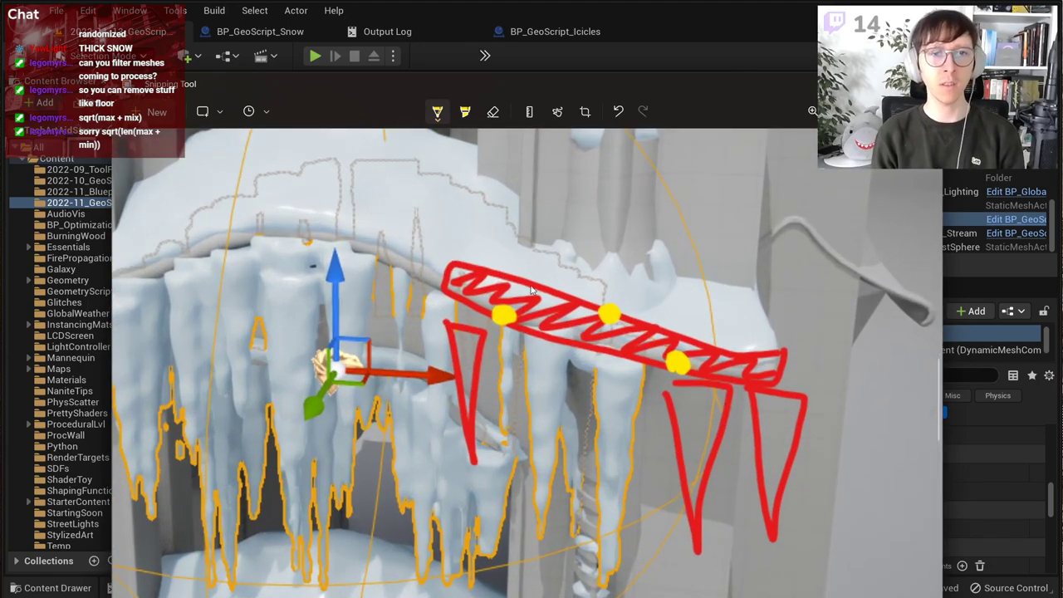
key("ctrl+z")
key("ctrl+z")
key("ctrl+z")
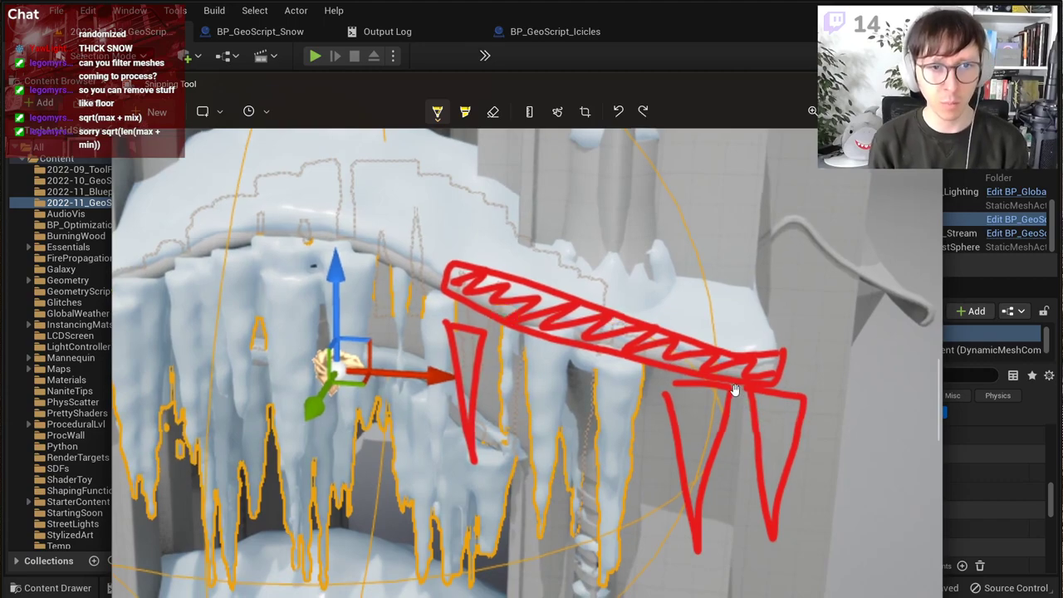
Step: Draw a yellow centre line down each of the three red icicle triangles, undoing the stray stroke above the ledge
middle_click_drag(398, 331, 497, 338)
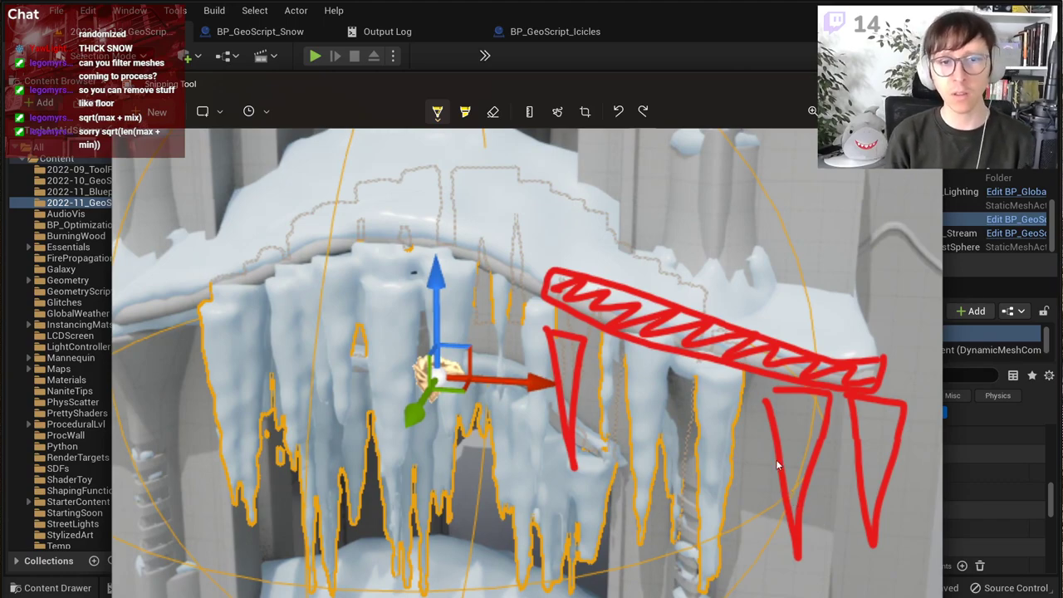
left_click_drag(729, 85, 696, 49)
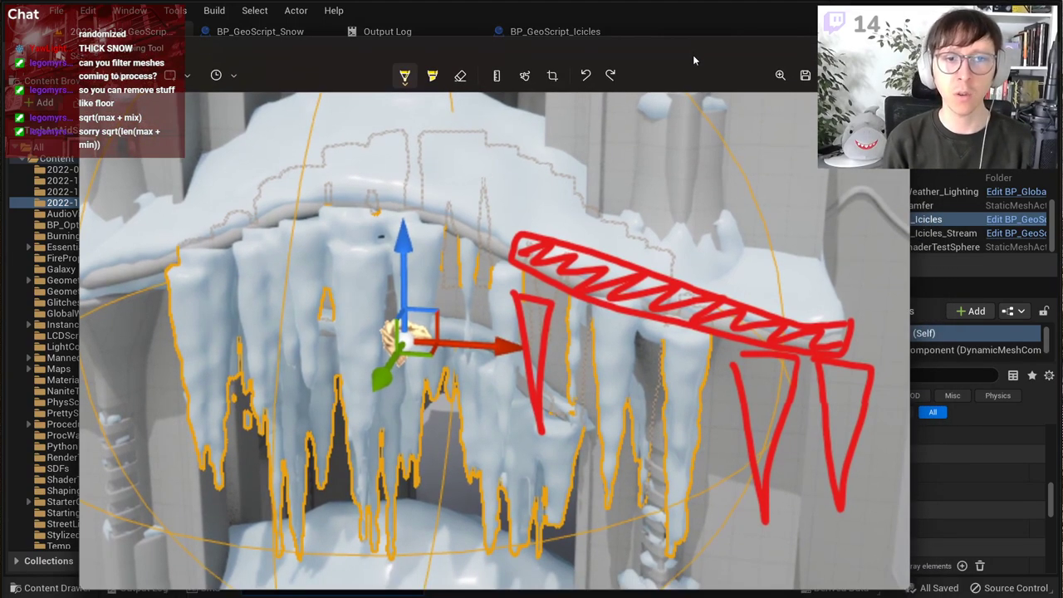
left_click(405, 77)
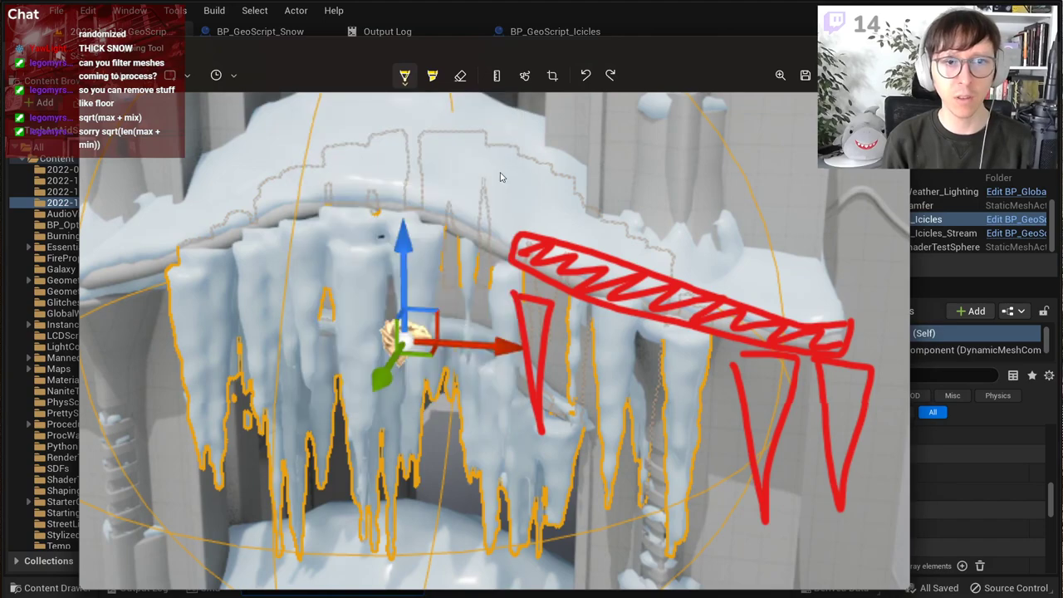
mouse_move(358, 131)
left_mouse_down()
mouse_move(322, 301)
mouse_move(482, 194)
left_mouse_up()
key("ctrl+z")
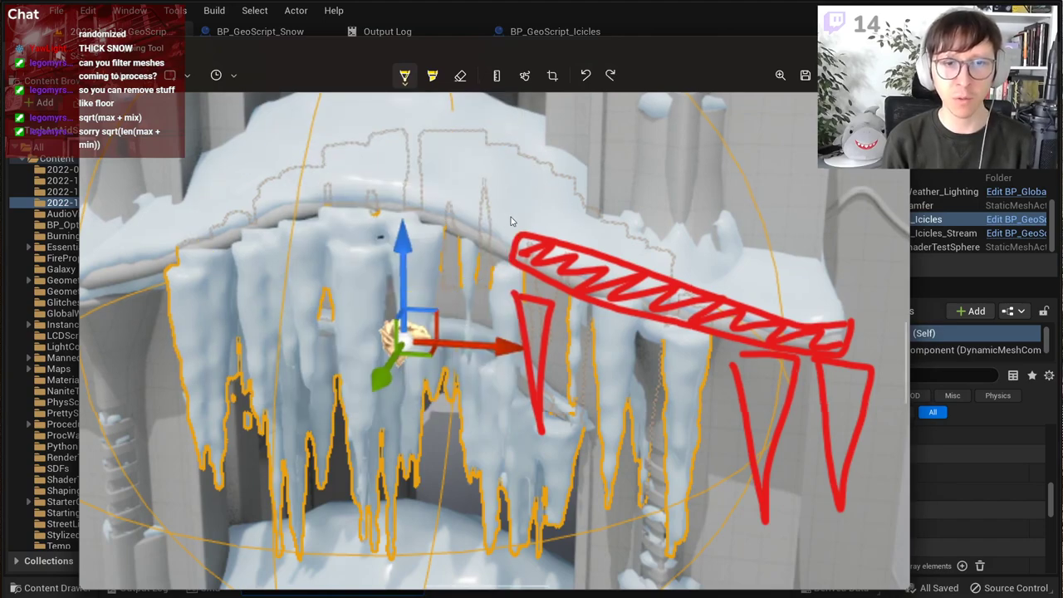
left_click_drag(536, 305, 534, 397)
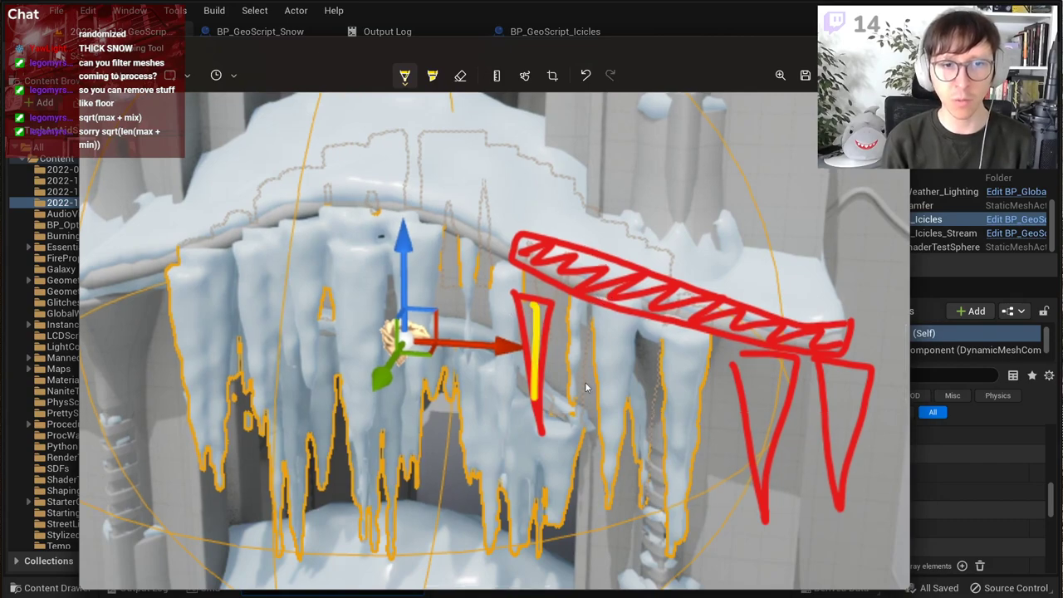
left_click_drag(740, 361, 761, 471)
left_click_drag(837, 374, 840, 500)
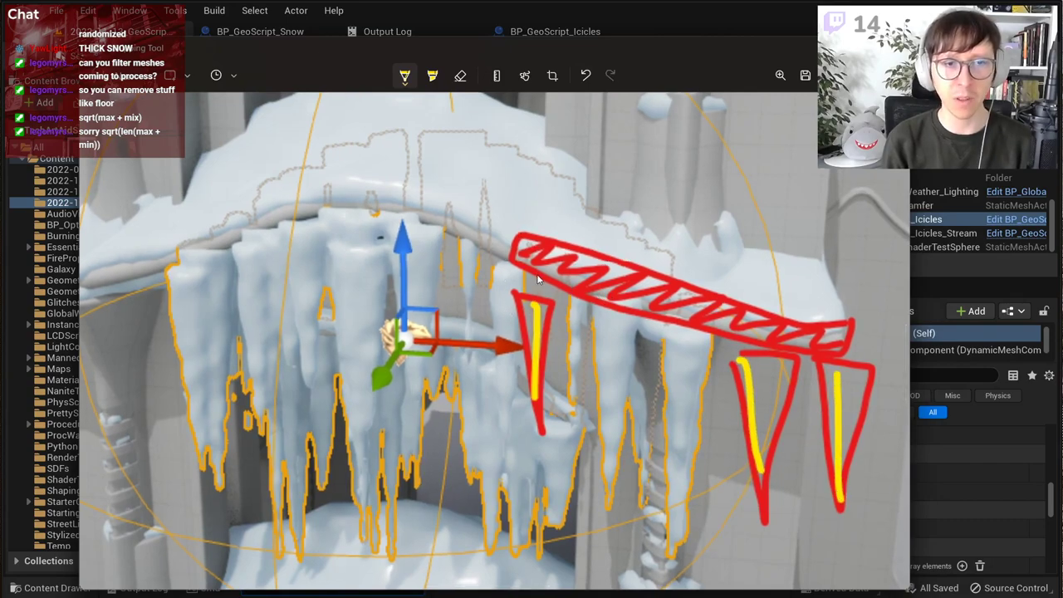
Step: Mark a yellow dot on the hatched ledge above each of the three icicle triangles
left_click_drag(536, 287, 534, 280)
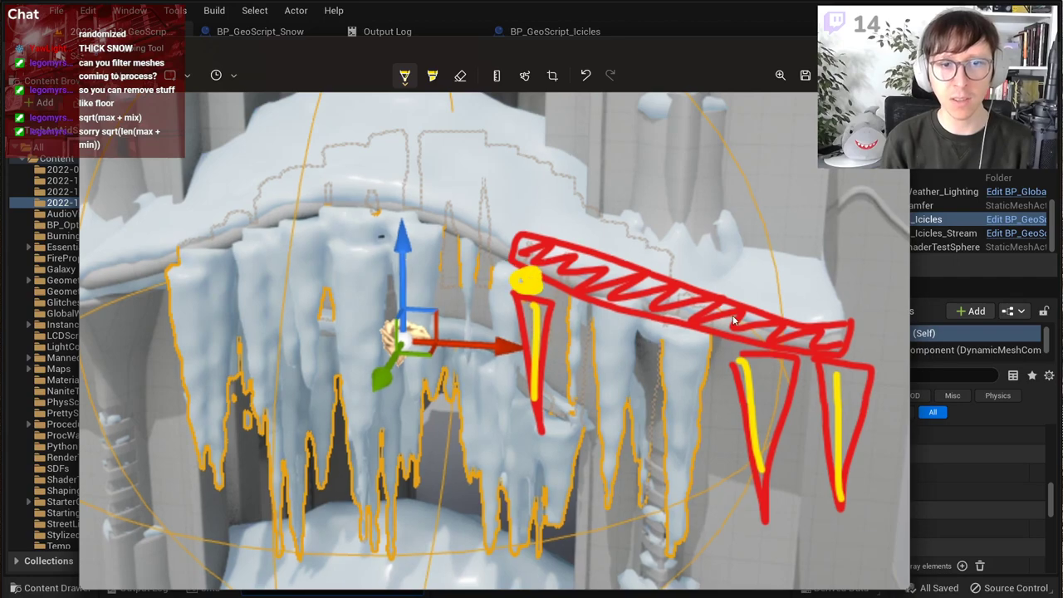
left_click_drag(749, 313, 763, 319)
left_click_drag(820, 343, 832, 362)
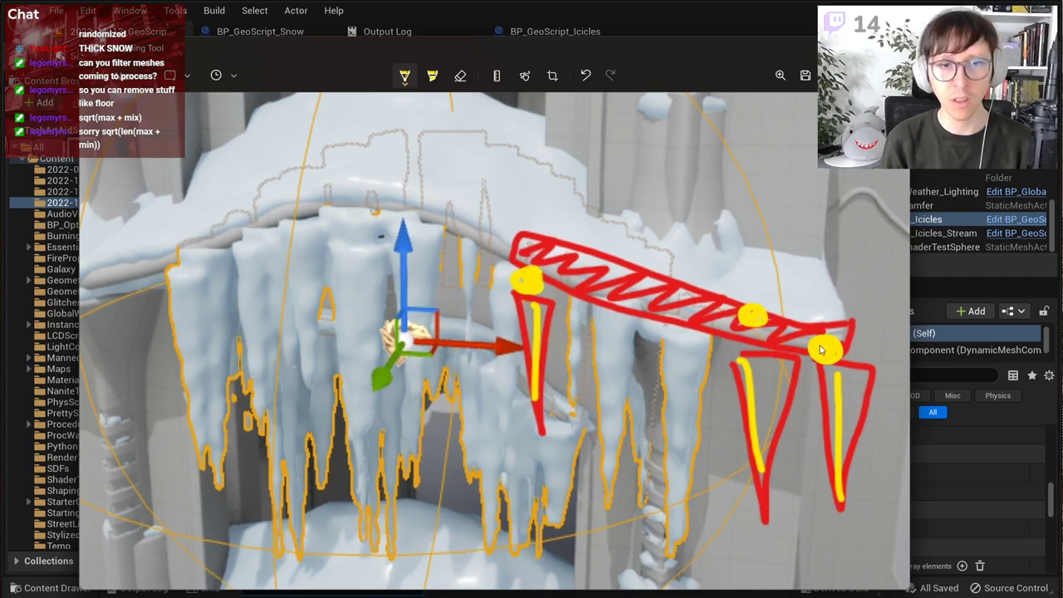
Step: Try linking the yellow dots with green lines, and undo the strokes
left_click(407, 76)
left_click(351, 211)
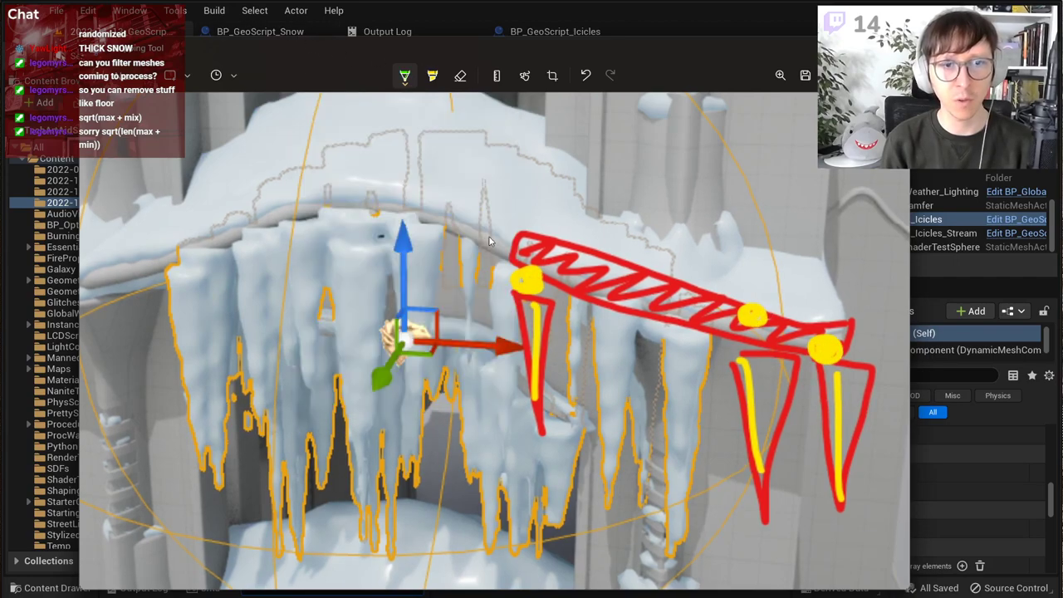
left_click_drag(533, 290, 739, 293)
left_click_drag(527, 284, 756, 345)
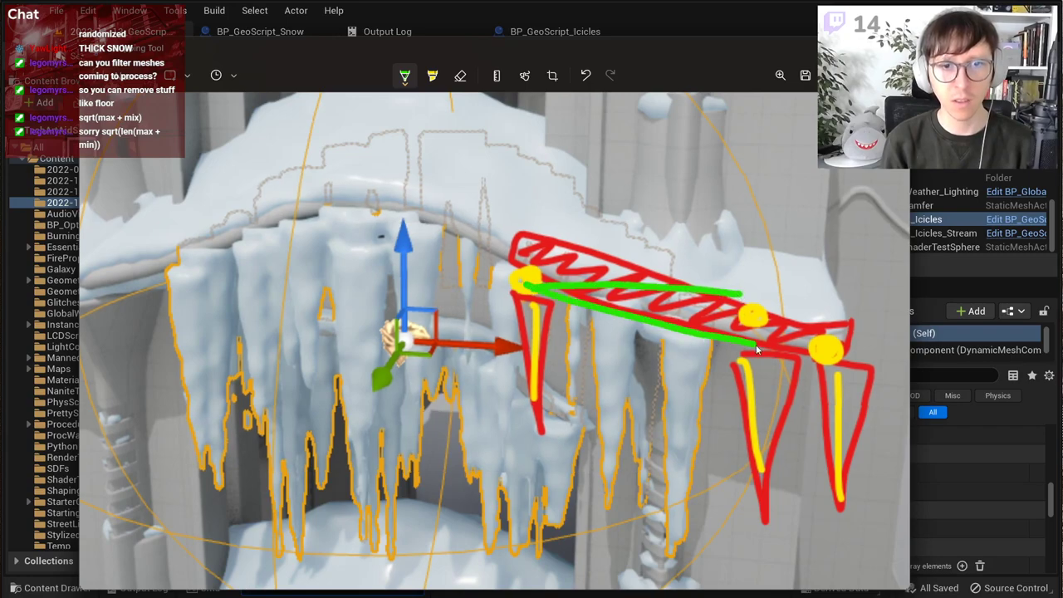
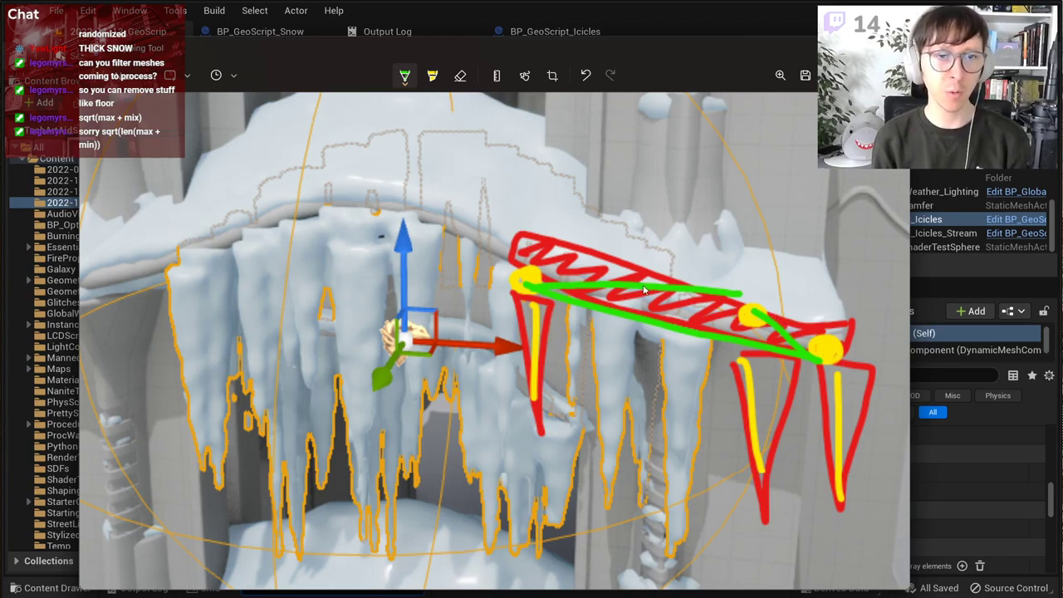
key("ctrl+z")
key("ctrl+z")
key("ctrl+z")
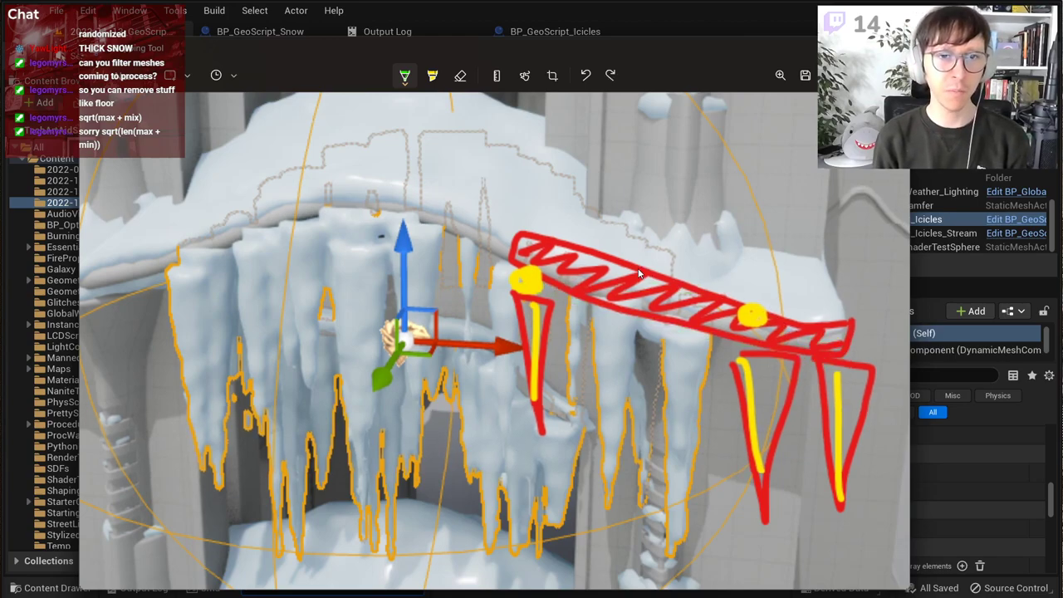
Step: Draw a green loop linking the three icicle points and repaint the dot above the outermost triangle in gold
mouse_move(543, 282)
left_mouse_down()
mouse_move(766, 306)
mouse_move(836, 350)
mouse_move(540, 299)
left_mouse_up()
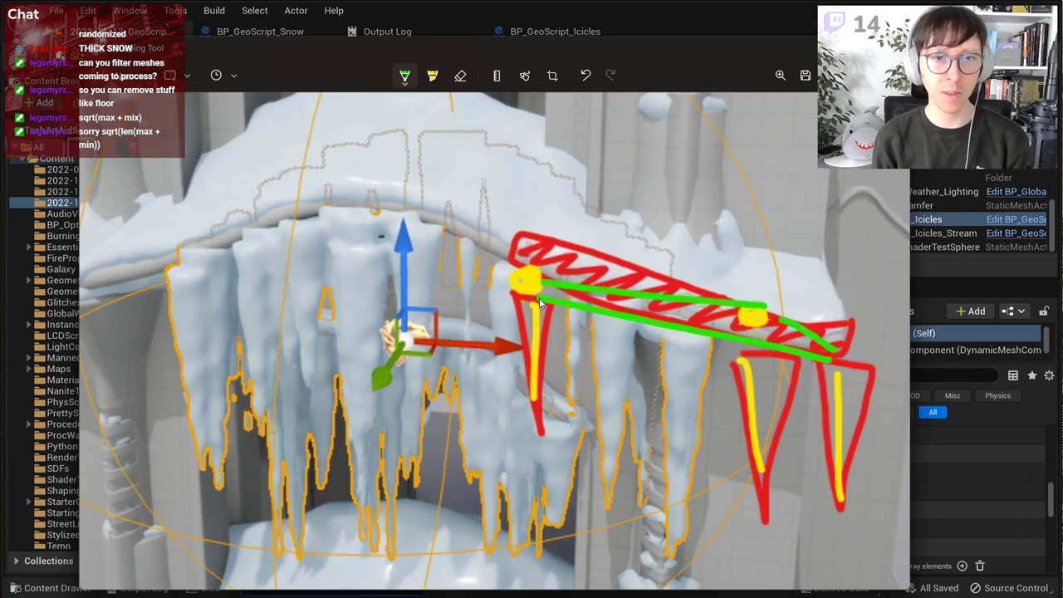
left_click(407, 71)
left_click(461, 176)
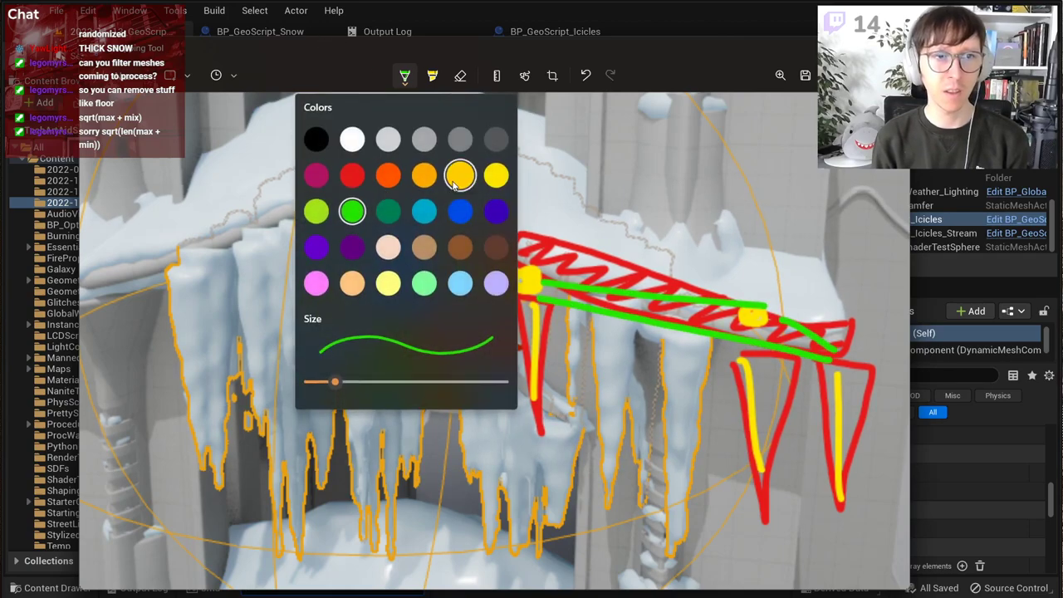
left_click(808, 339)
left_click_drag(824, 355, 834, 351)
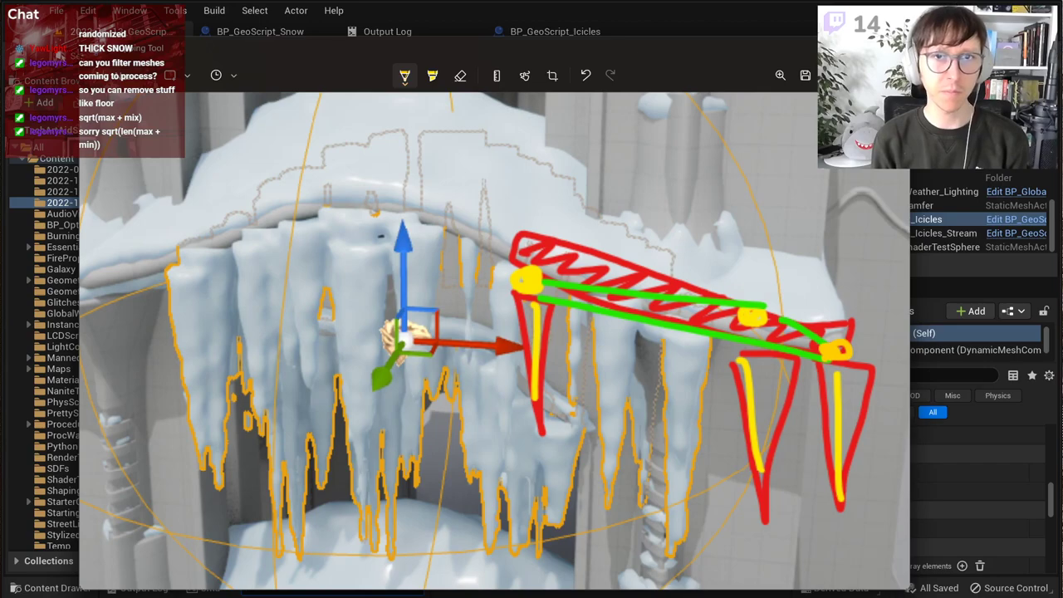
Step: Switch to Unreal Editor and open BP_GeoScript_Icicles at the start of its Process graph
key("alt+Tab")
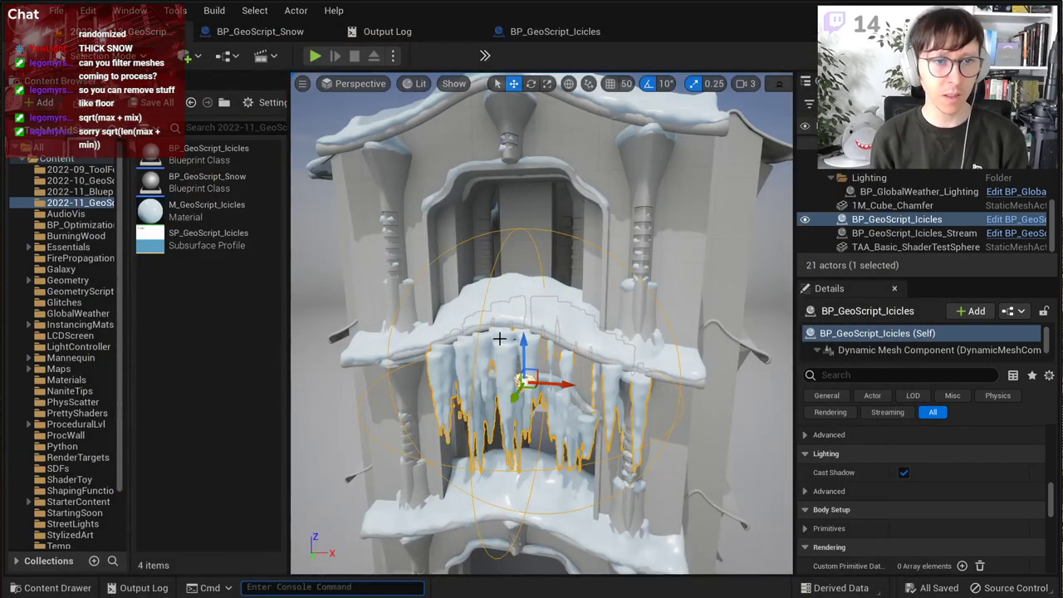
key("ctrl+e")
right_click_drag(512, 343, 540, 238)
scroll(541, 239, "up", 3)
scroll(540, 239, "up", 6)
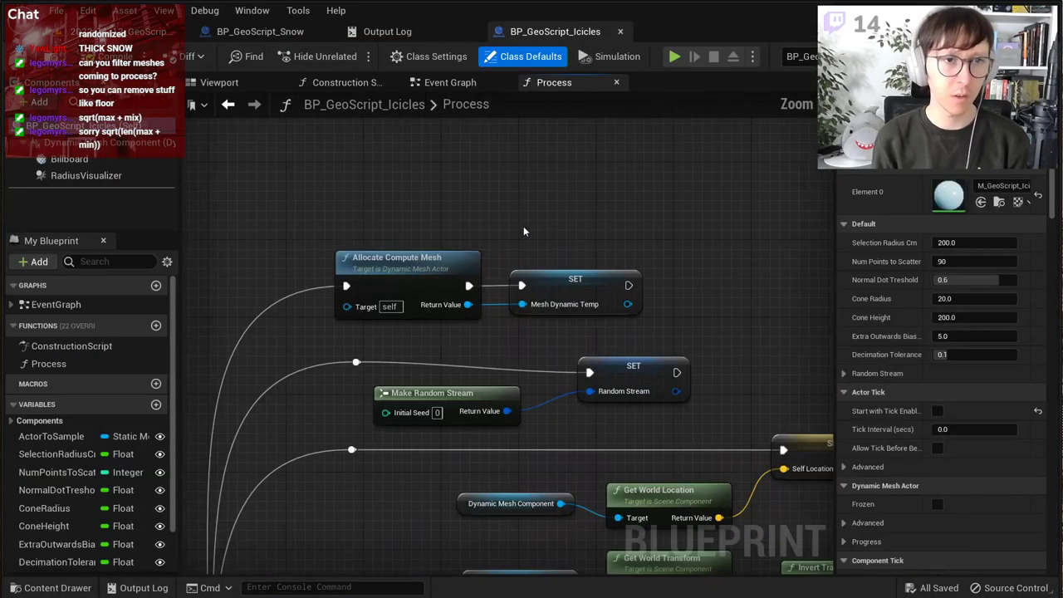
Step: Move the Allocate Compute Mesh and Mesh Dynamic Temp SET nodes up and enclose them in a comment box
left_click_drag(368, 195, 609, 206)
right_click(608, 206)
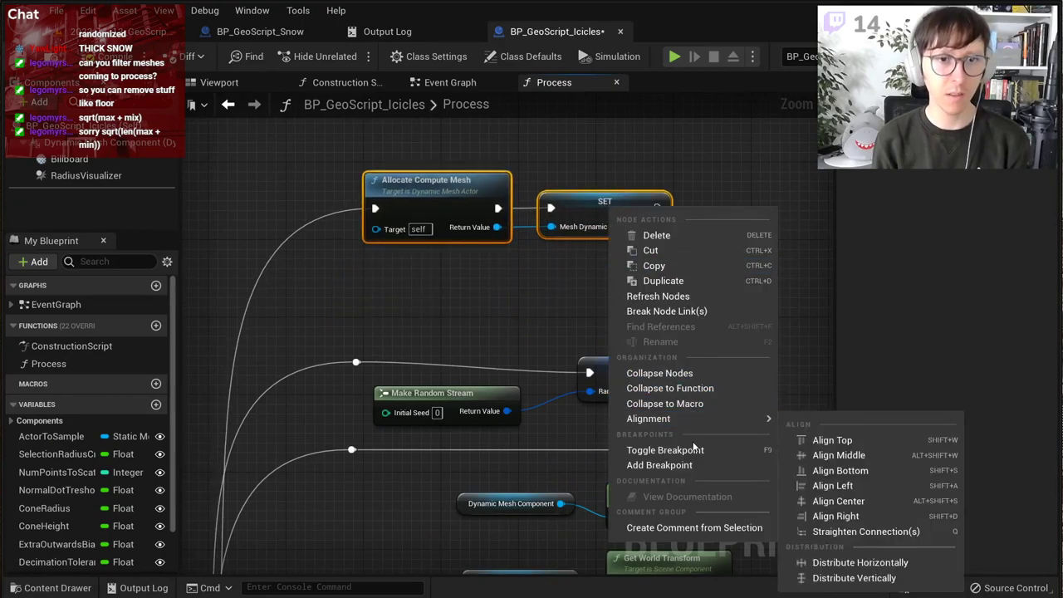
left_click(703, 525)
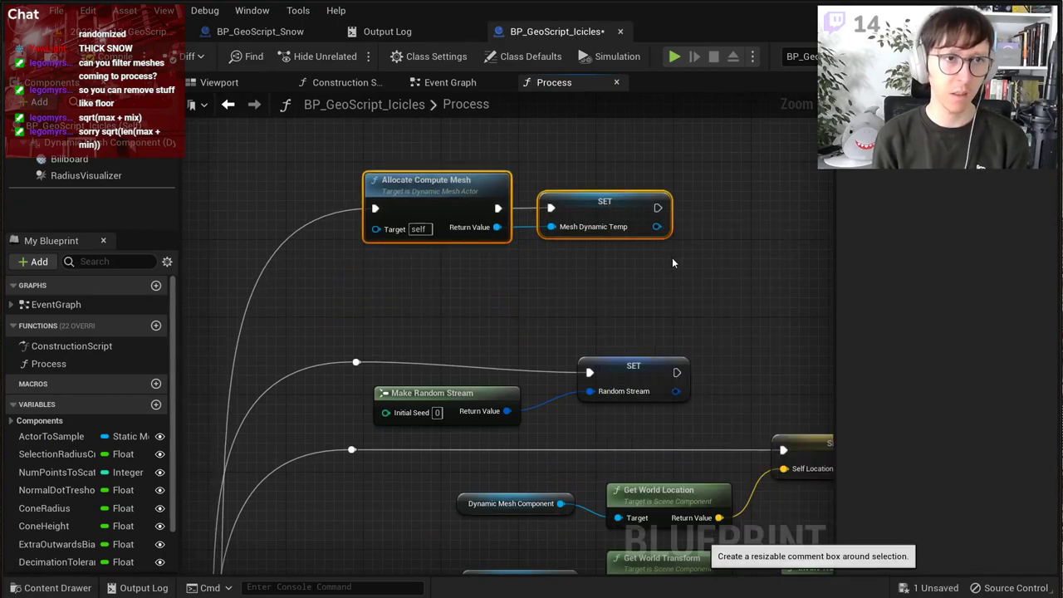
right_click_drag(445, 178, 494, 278)
Step: Title the comment box "Prepare a temporary mesh to be worked on" and move it further up the graph
double_click(423, 250)
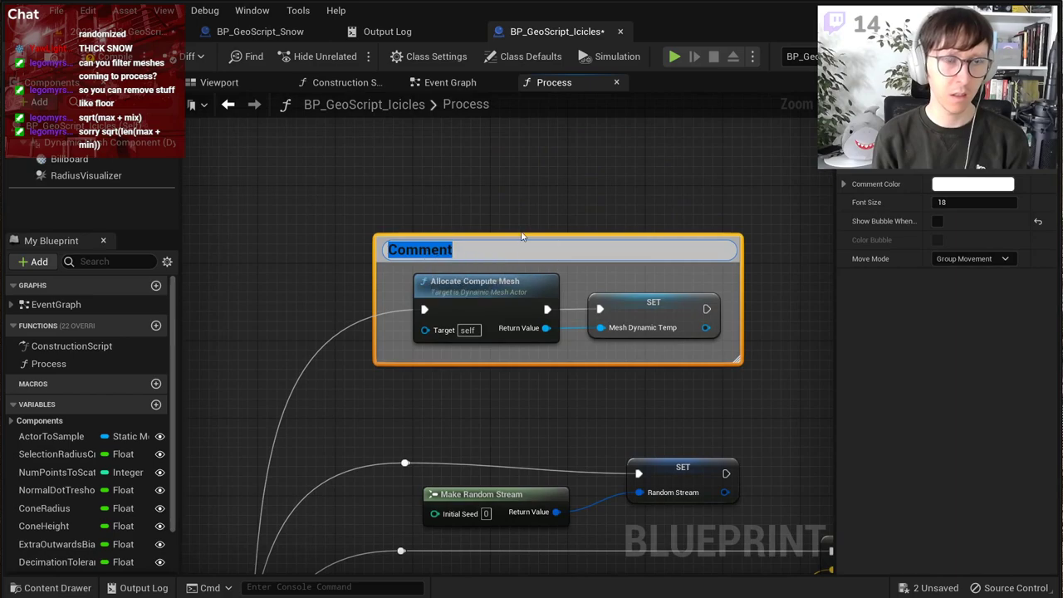
type("Allocat")
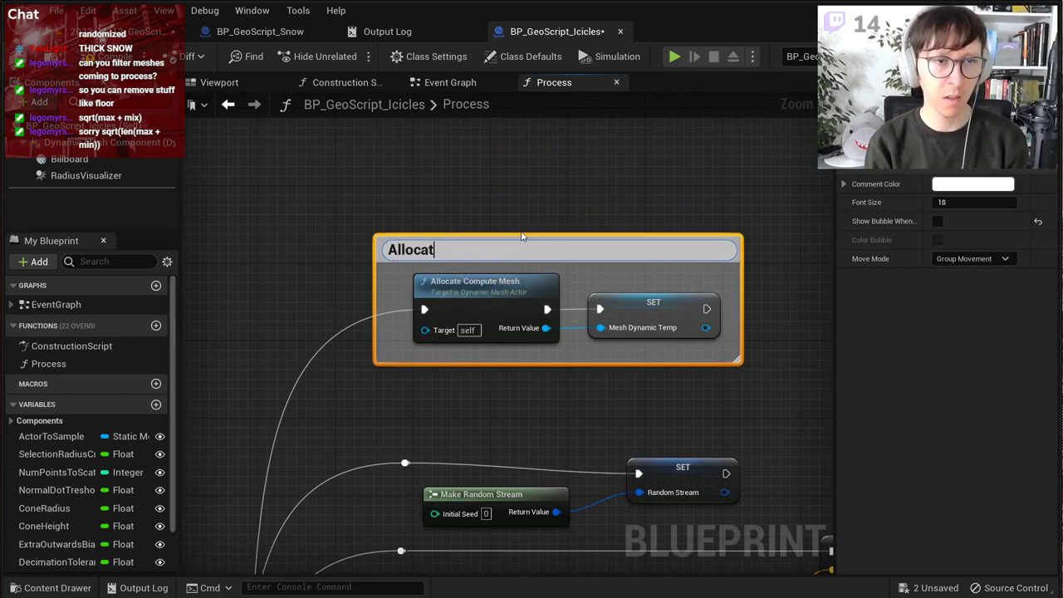
key("ctrl+a")
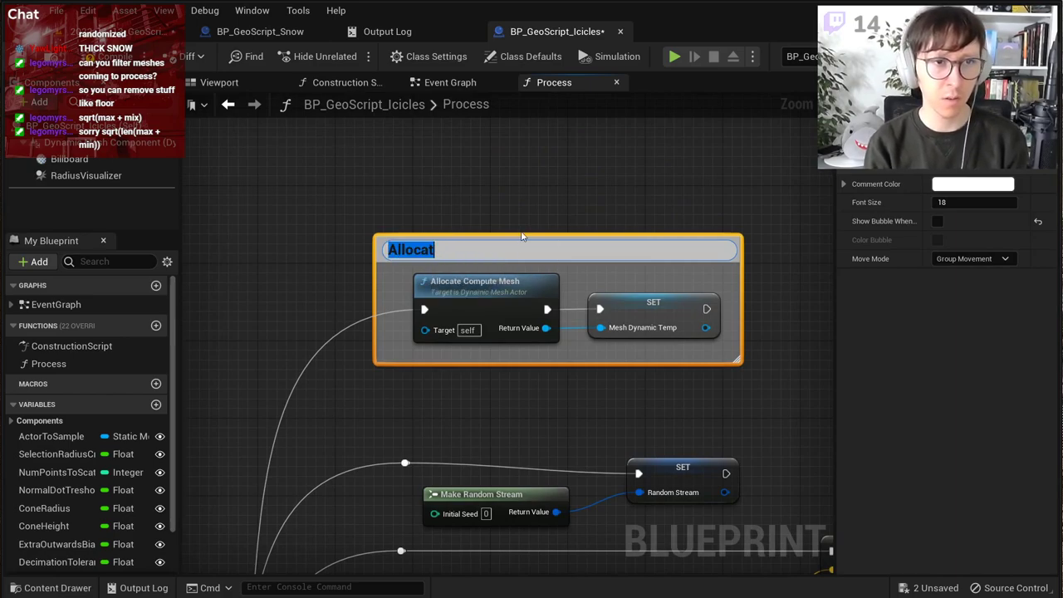
type("Prepare a temporary mesh to be worked on")
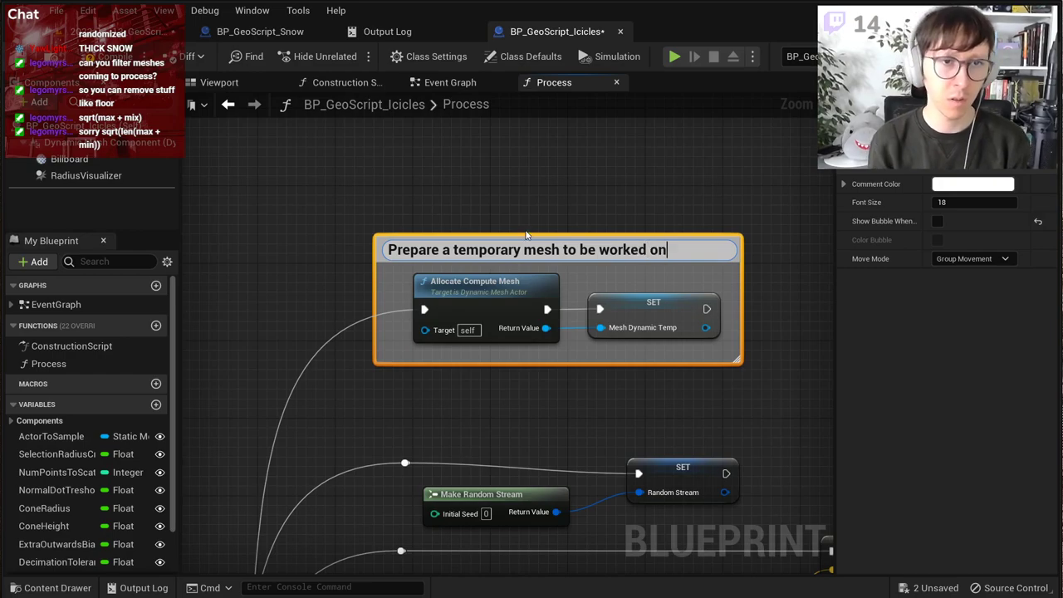
left_click(609, 213)
left_click(616, 241)
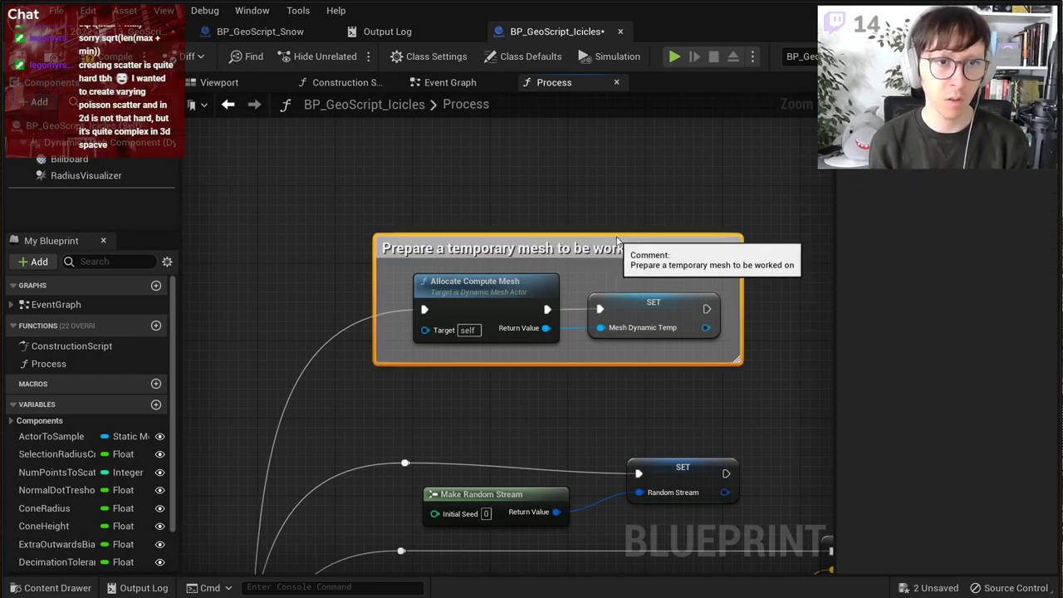
left_click_drag(617, 241, 616, 201)
left_click(606, 342)
Step: Move the Make Random Stream and Random Stream SET nodes up with their reroute node and enclose them in a comment box
right_click_drag(607, 387, 573, 252)
left_click_drag(351, 270, 628, 404)
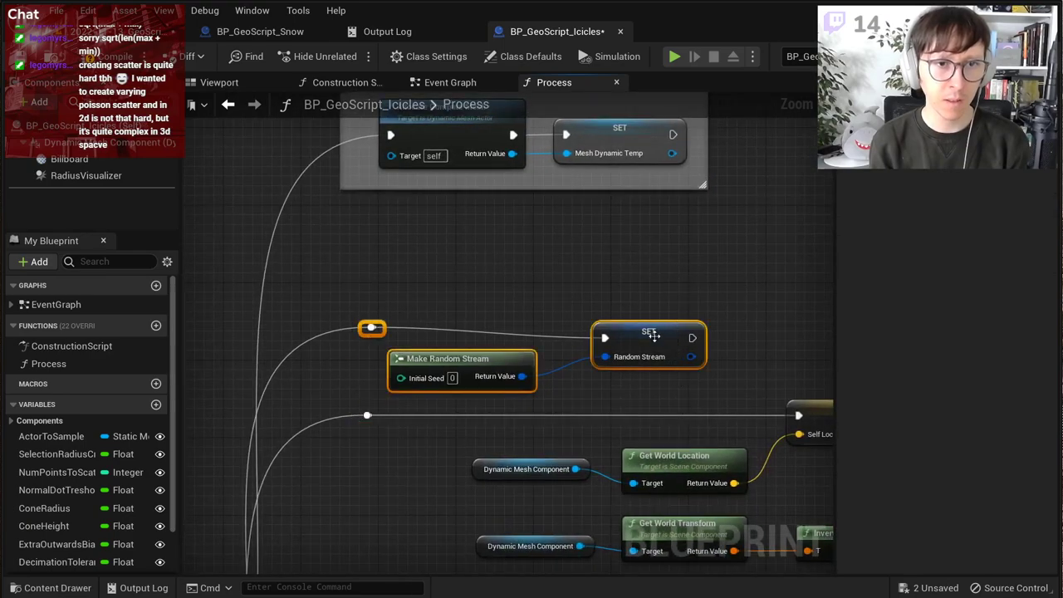
left_click_drag(652, 335, 652, 276)
right_click(655, 279)
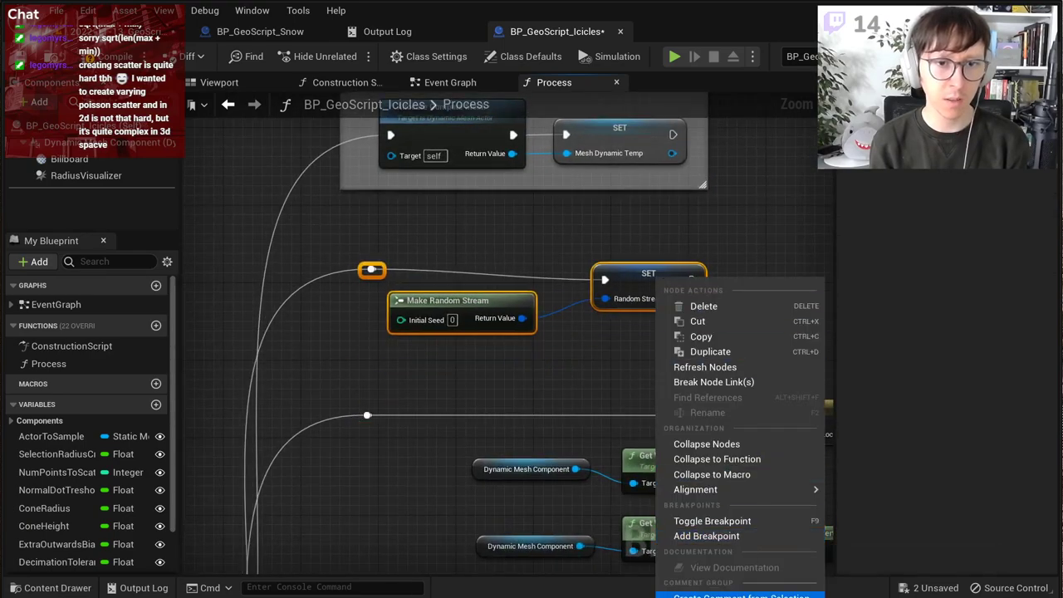
left_click(715, 596)
type("c")
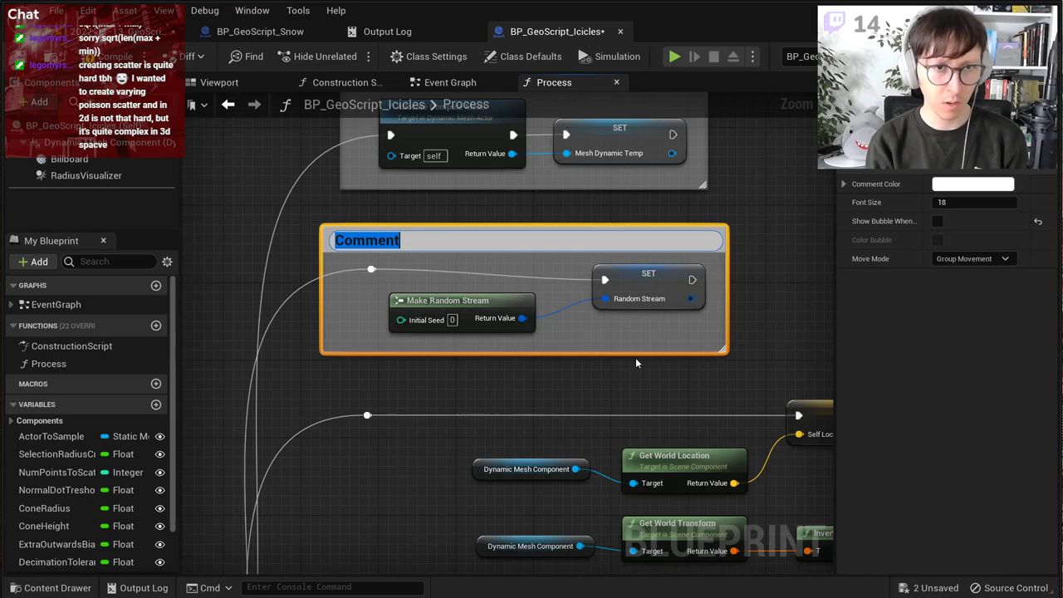
Step: Title the random stream comment box "Initalize a deterministic random number generator"
type("Initalize a stab")
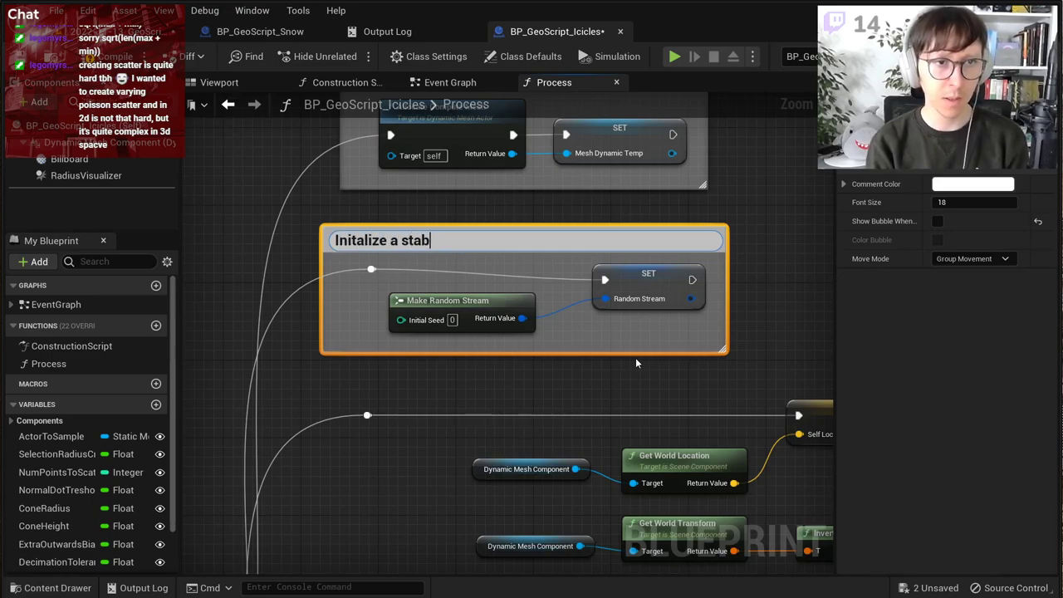
type("le random number generator")
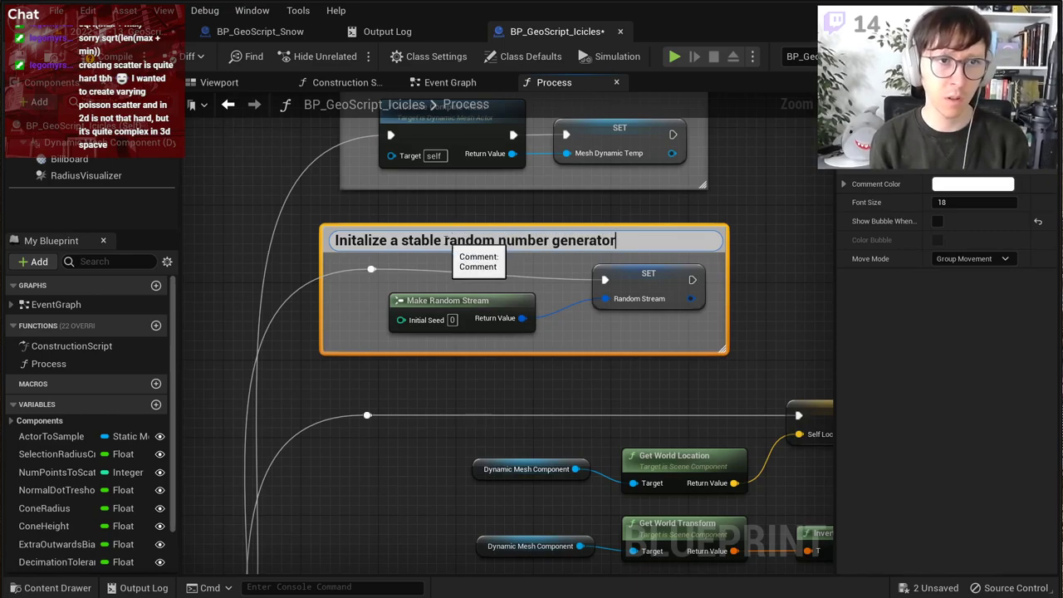
left_click_drag(441, 239, 401, 237)
type("deterministic")
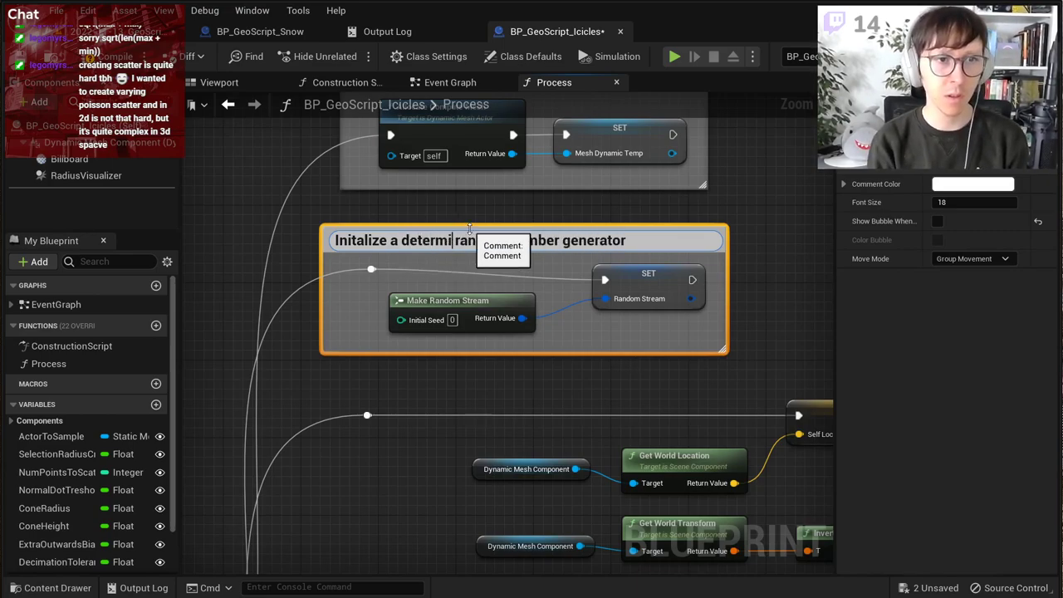
key("Return")
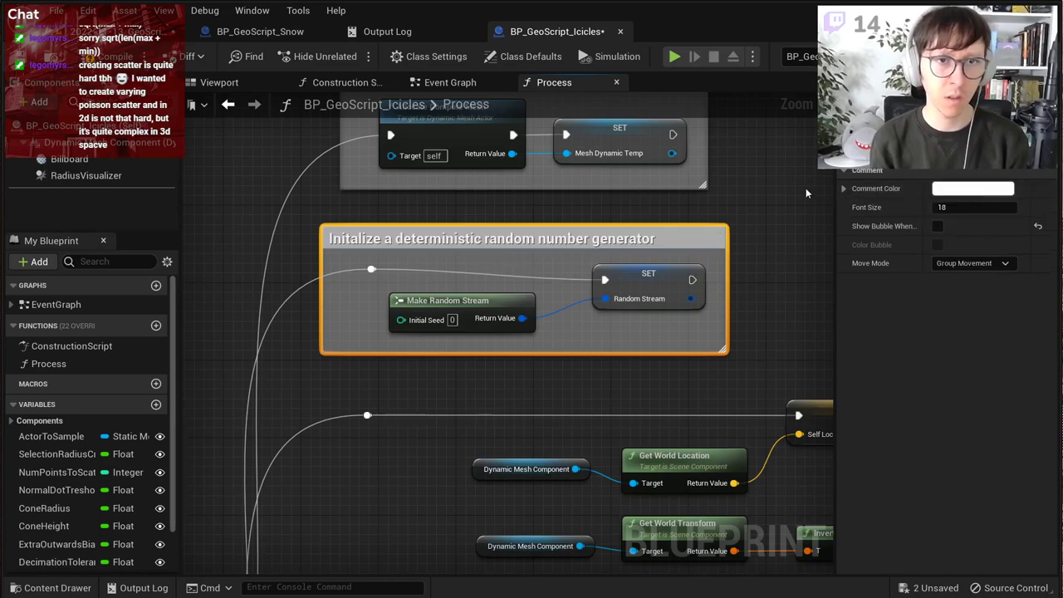
Step: Move the temporary mesh and random number generator comment boxes together further up the graph
left_click_drag(691, 245, 703, 242)
left_click(737, 191)
scroll(736, 194, "down", 2)
right_click_drag(738, 196, 608, 109)
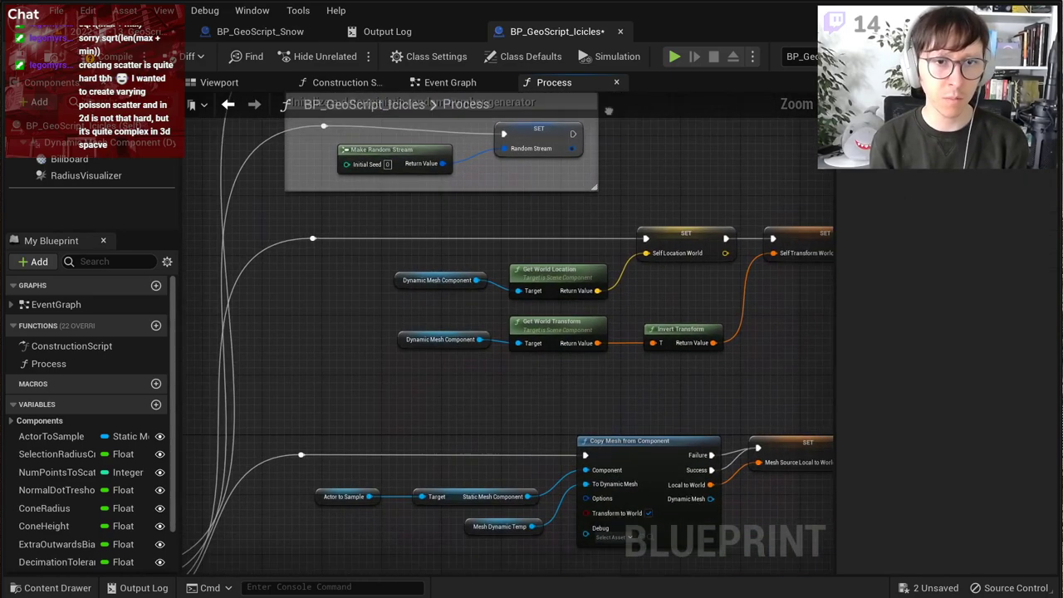
right_click_drag(582, 256, 603, 331)
left_click_drag(259, 161, 516, 349)
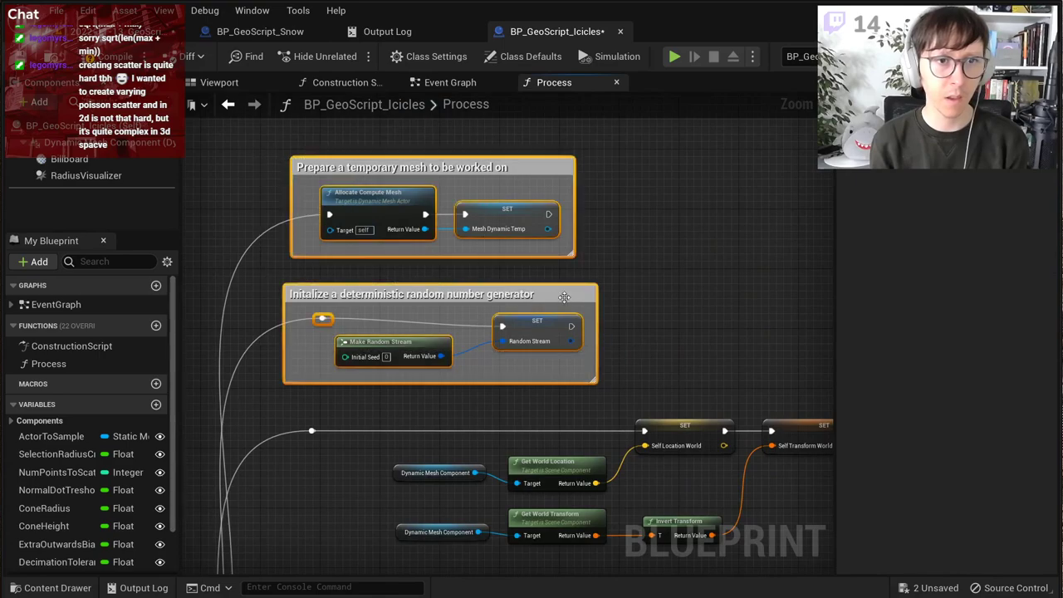
left_click_drag(565, 295, 594, 222)
left_click(703, 332)
Step: Shift the world location and transform nodes closer to their reroute node and enclose the whole group in a comment box
right_click_drag(595, 351, 578, 156)
right_click_drag(606, 196, 573, 191)
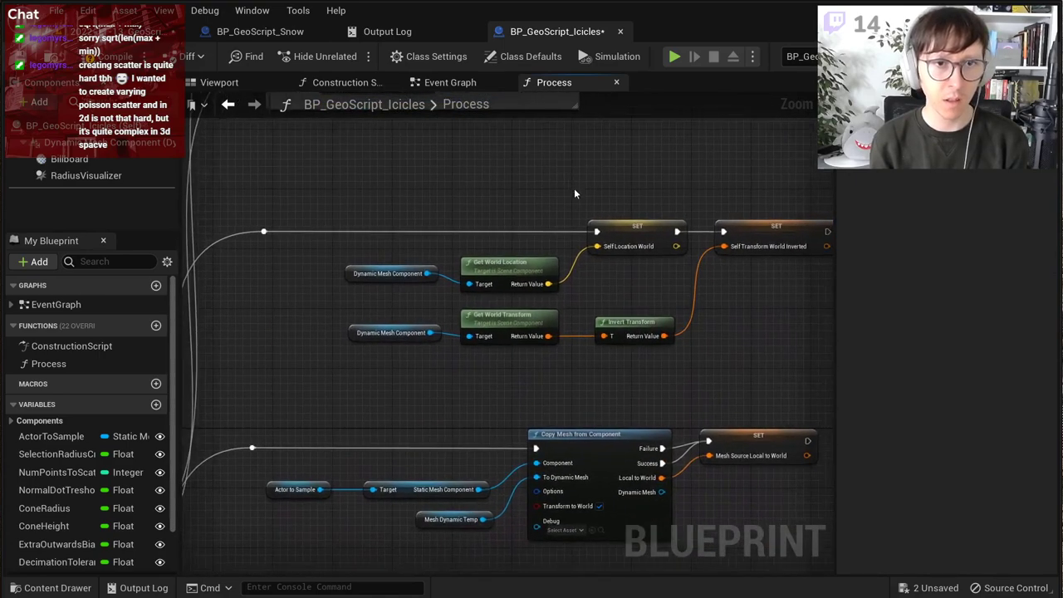
left_click_drag(374, 187, 755, 344)
left_click_drag(784, 239, 736, 231)
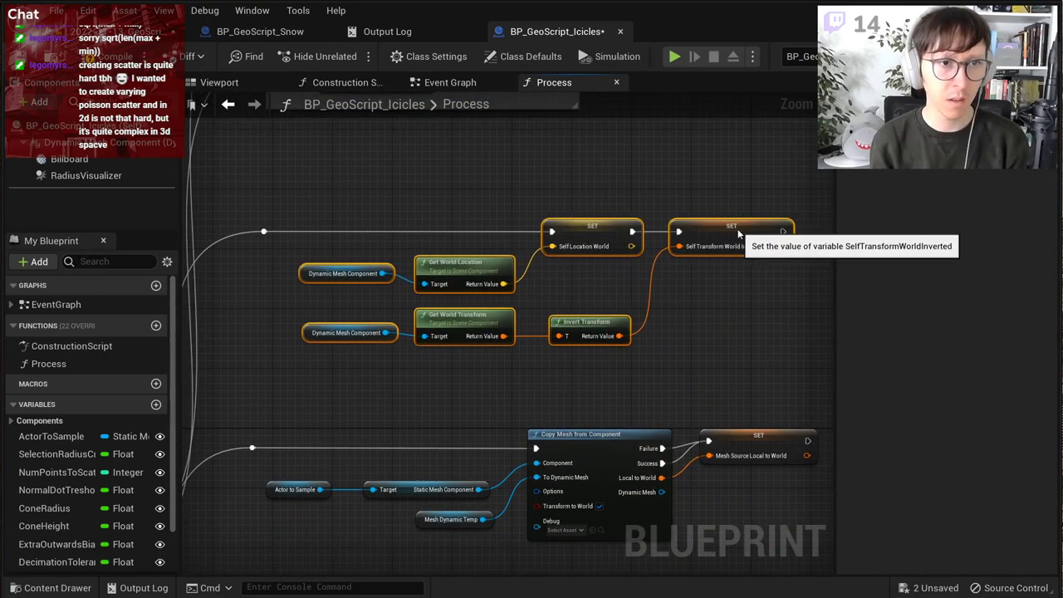
left_click(716, 327)
left_click_drag(786, 169, 272, 374)
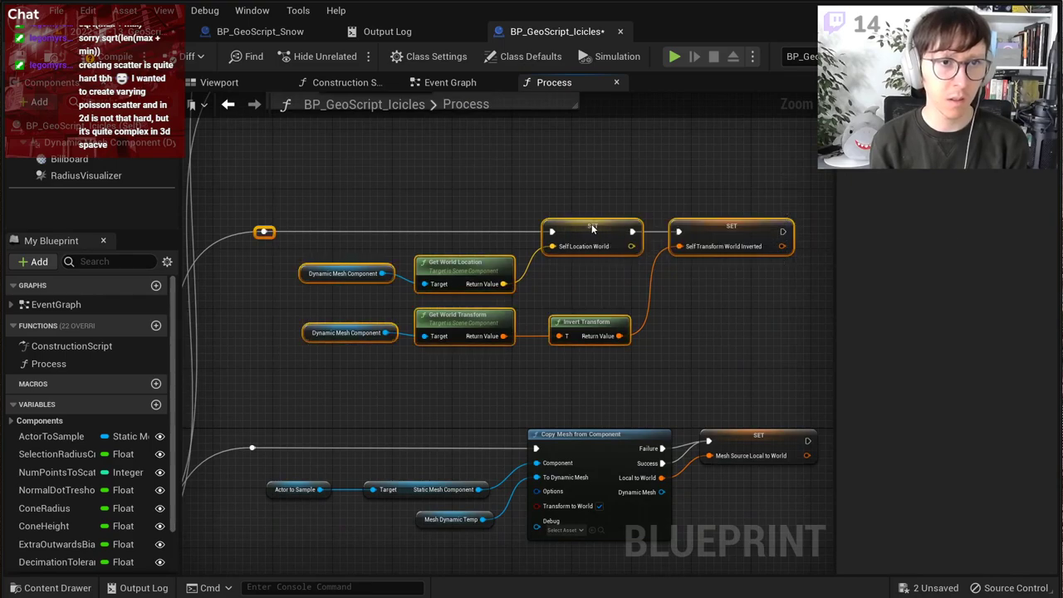
right_click(591, 225)
left_click(667, 548)
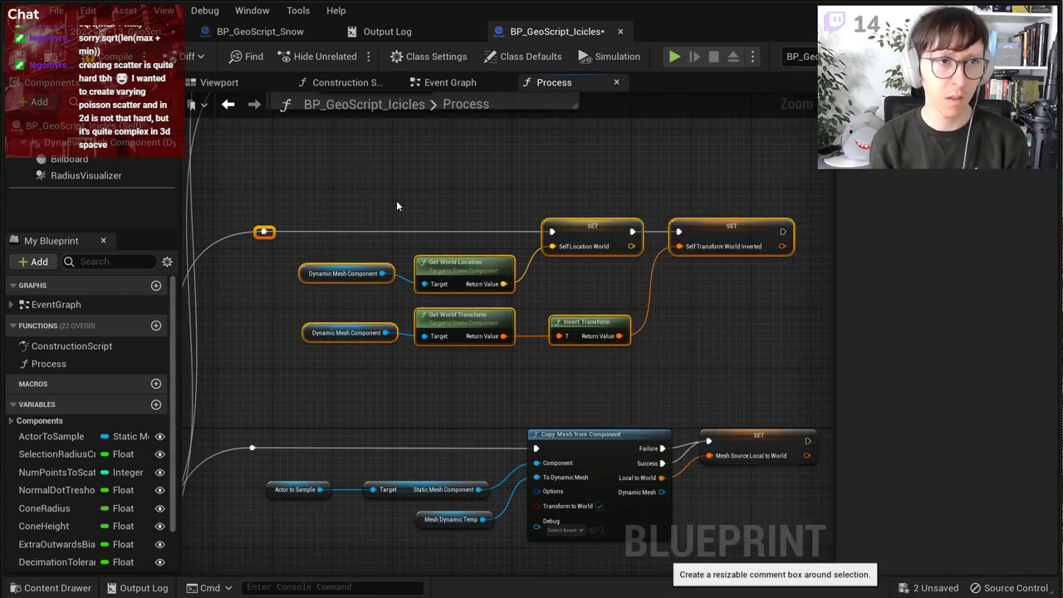
Step: Title the comment box around the world location and transform nodes "Save the transforms for later (optimization)"
type("cAS")
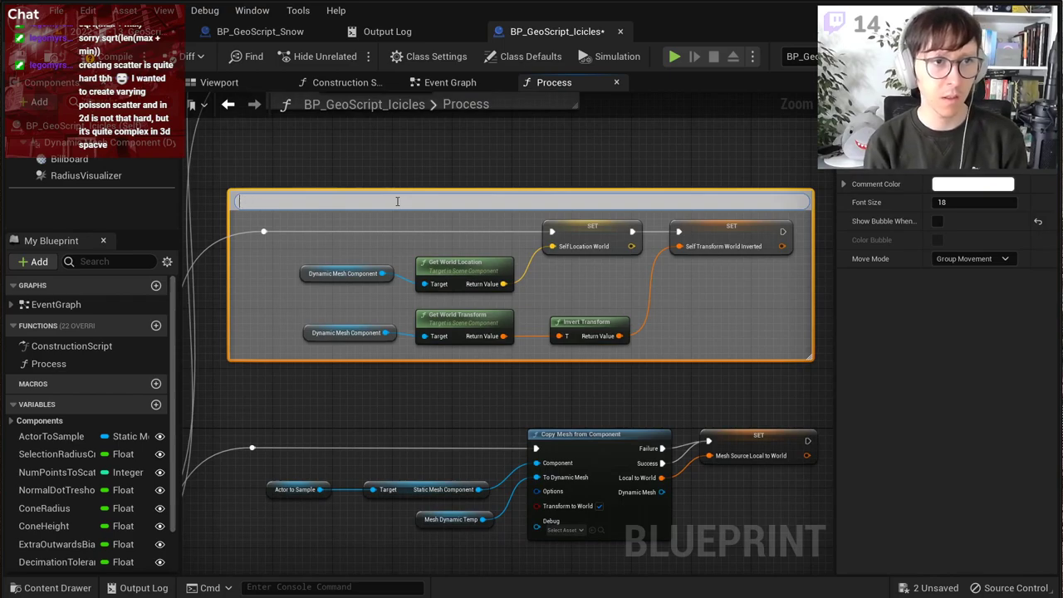
type("ve the")
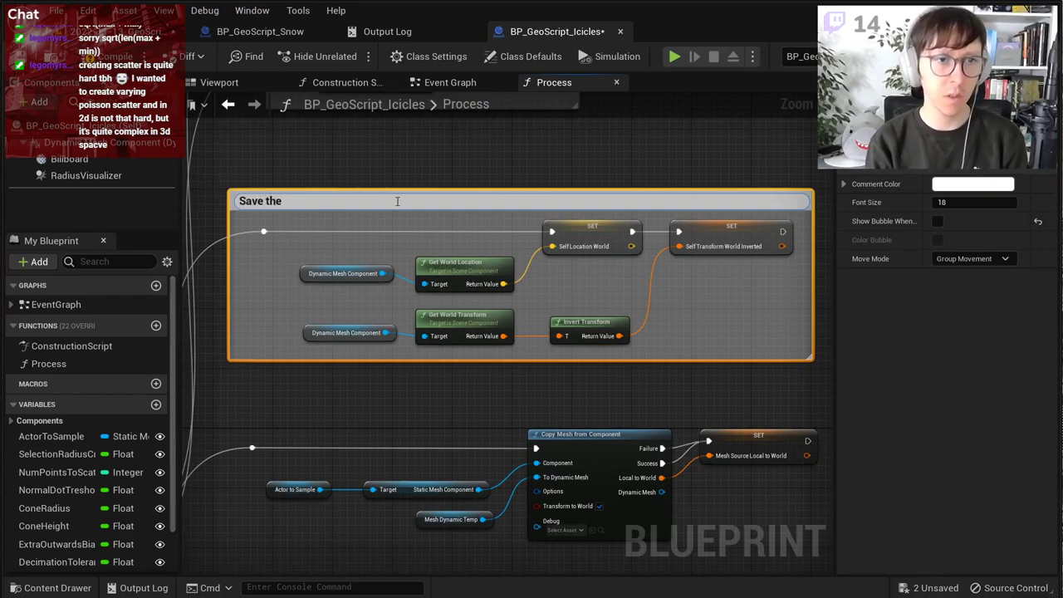
type(" transforms for later")
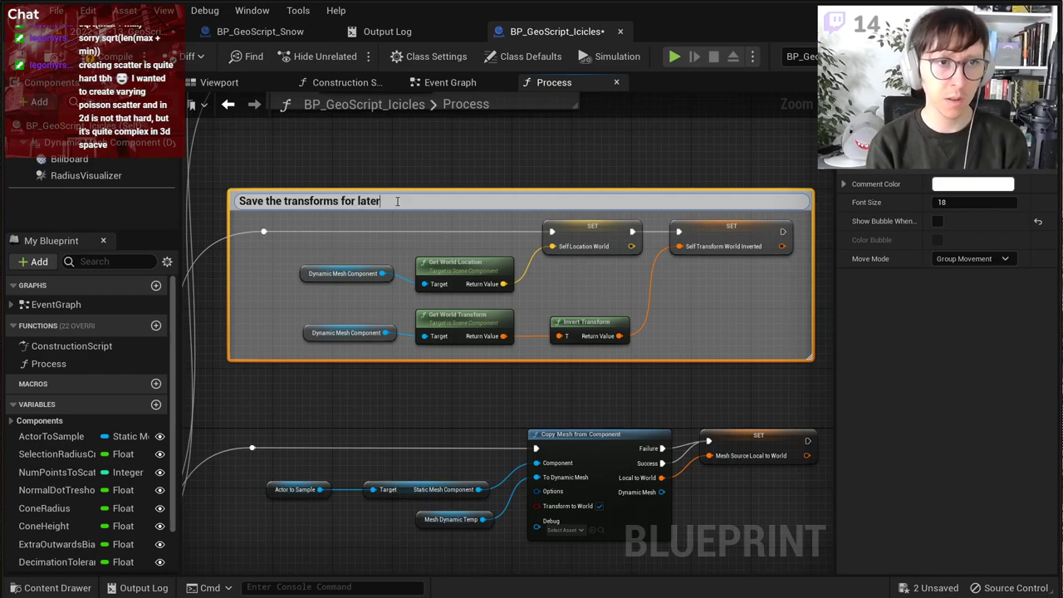
key("Return")
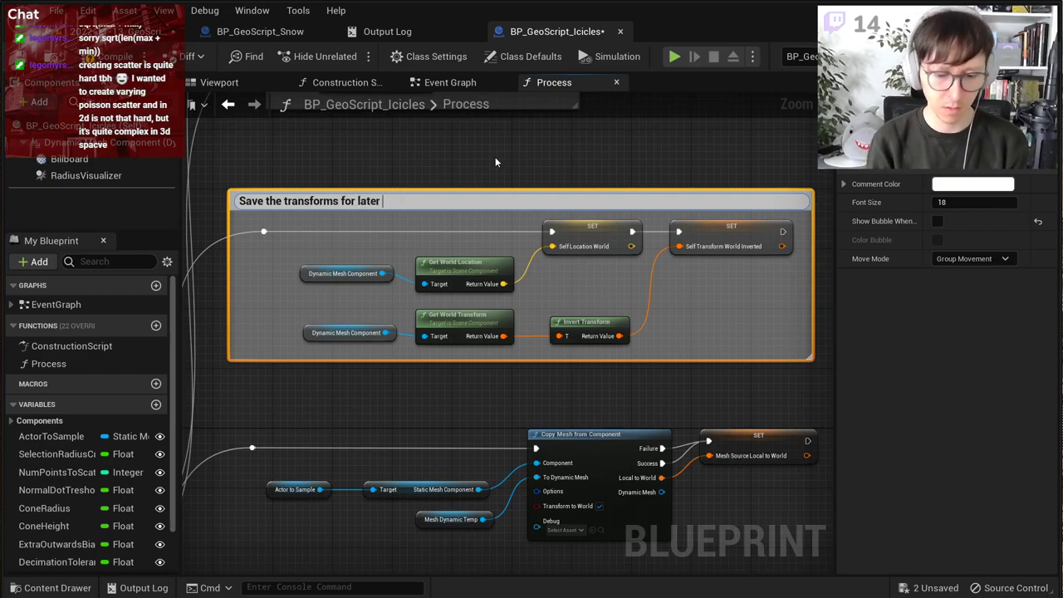
type("(optimiz")
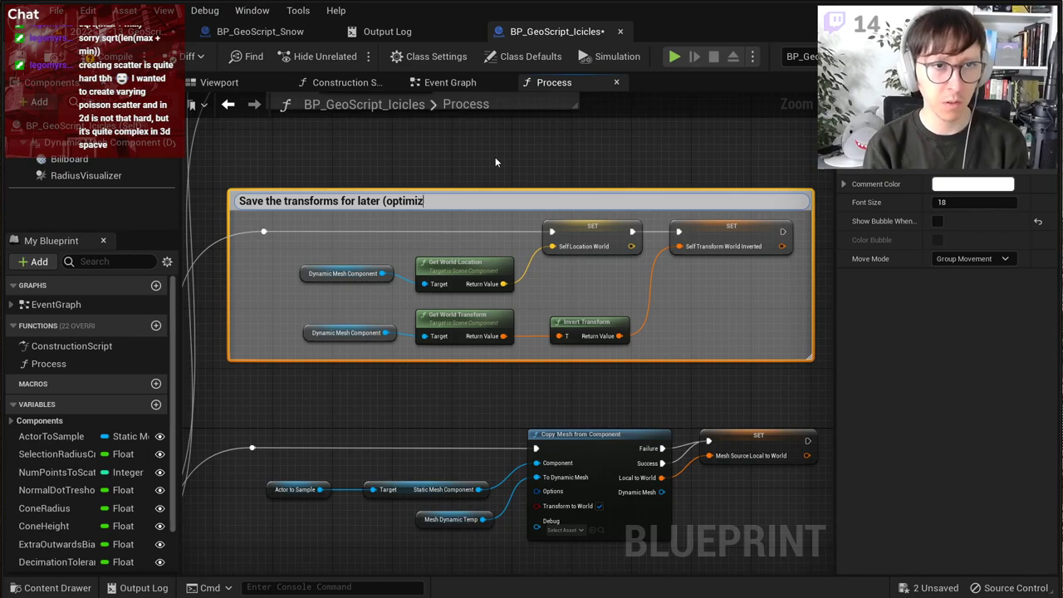
type("ation)")
left_click(495, 157)
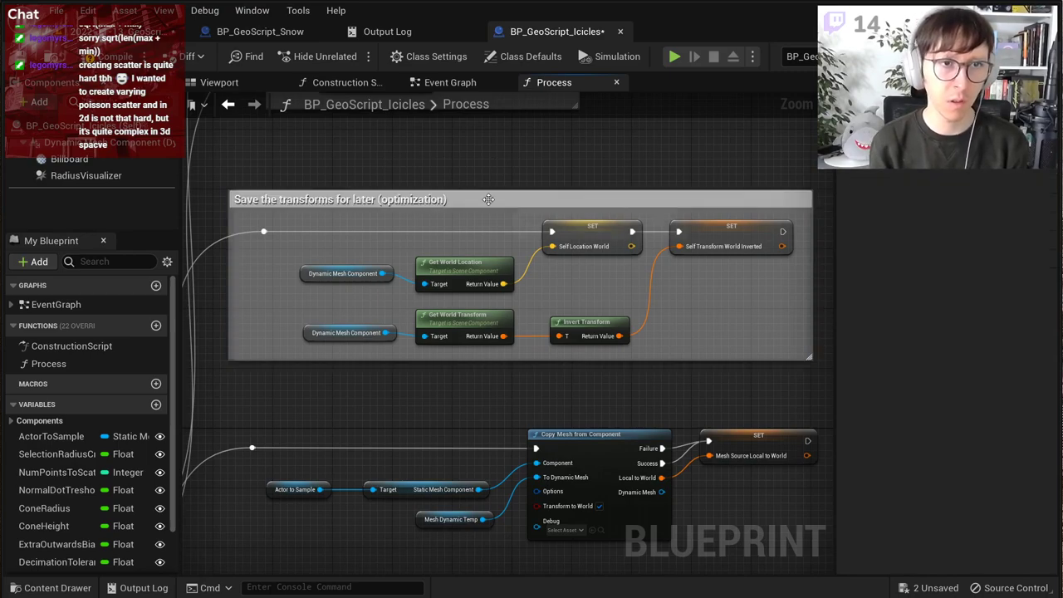
Step: Move the transforms comment box up so it sits just beneath the random number generator box
left_click_drag(488, 200, 490, 162)
right_click_drag(490, 163, 515, 257)
left_click_drag(515, 257, 543, 234)
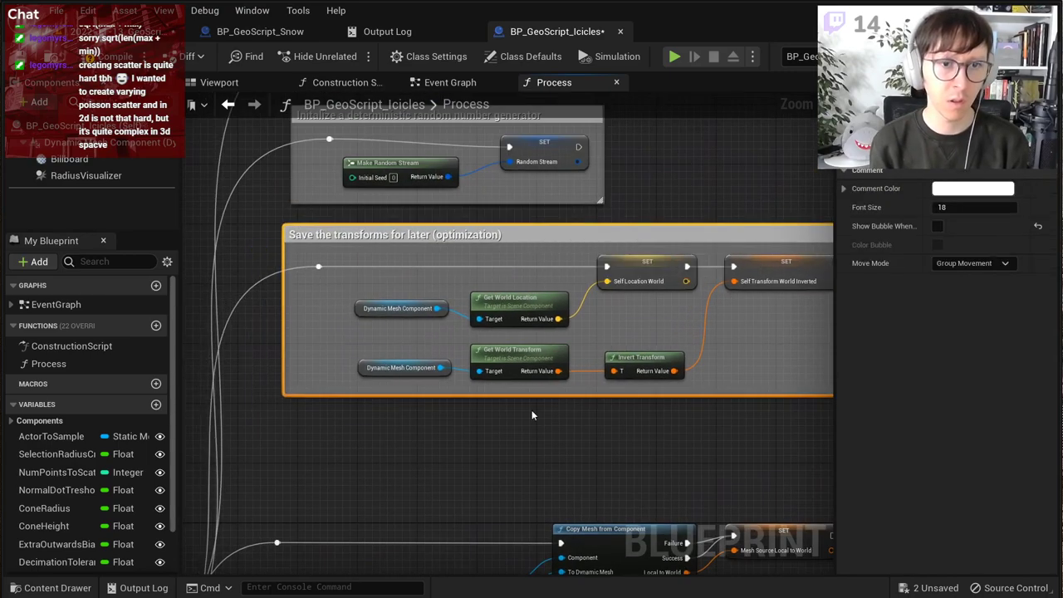
Step: Move the Copy Mesh from Component node group, including its inputs, reroute node and SET node, up beneath the transforms box
right_click_drag(532, 415, 501, 107)
left_click_drag(242, 207, 732, 354)
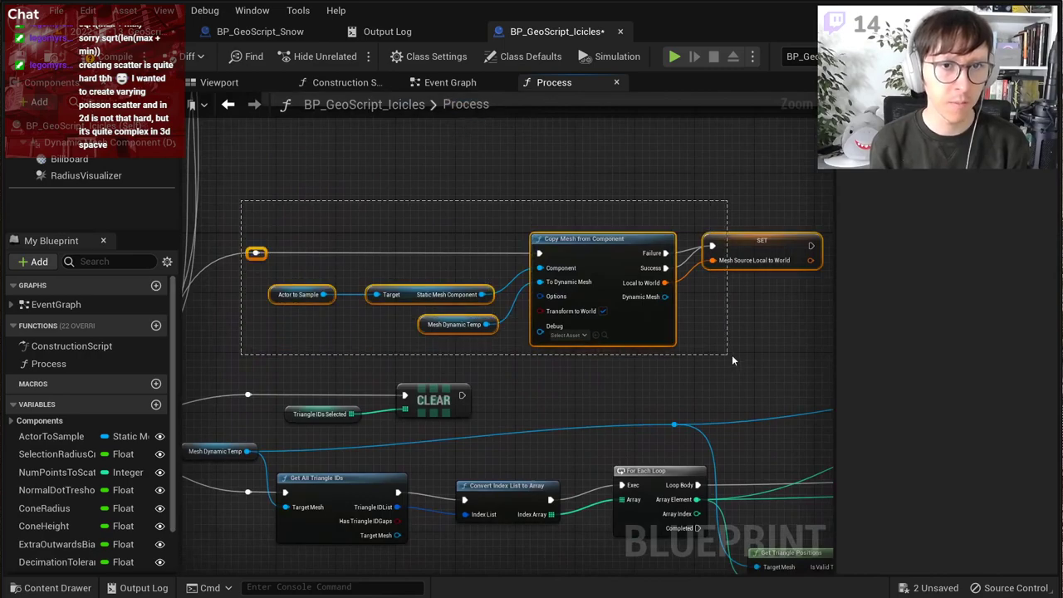
left_click_drag(748, 251, 769, 176)
right_click_drag(706, 215, 705, 277)
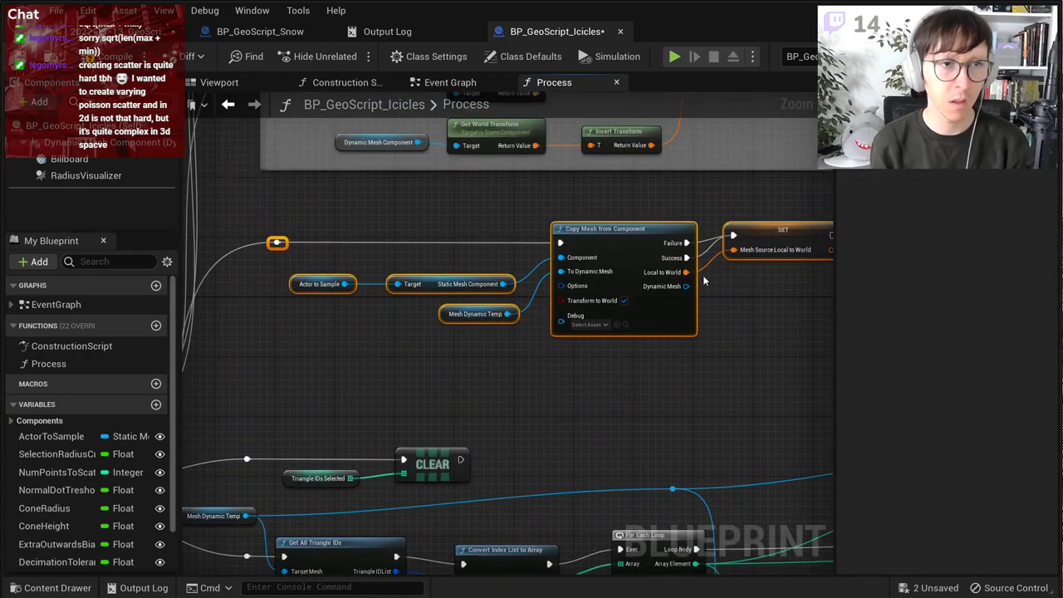
left_click_drag(651, 232, 648, 244)
right_click(648, 240)
right_click(622, 249)
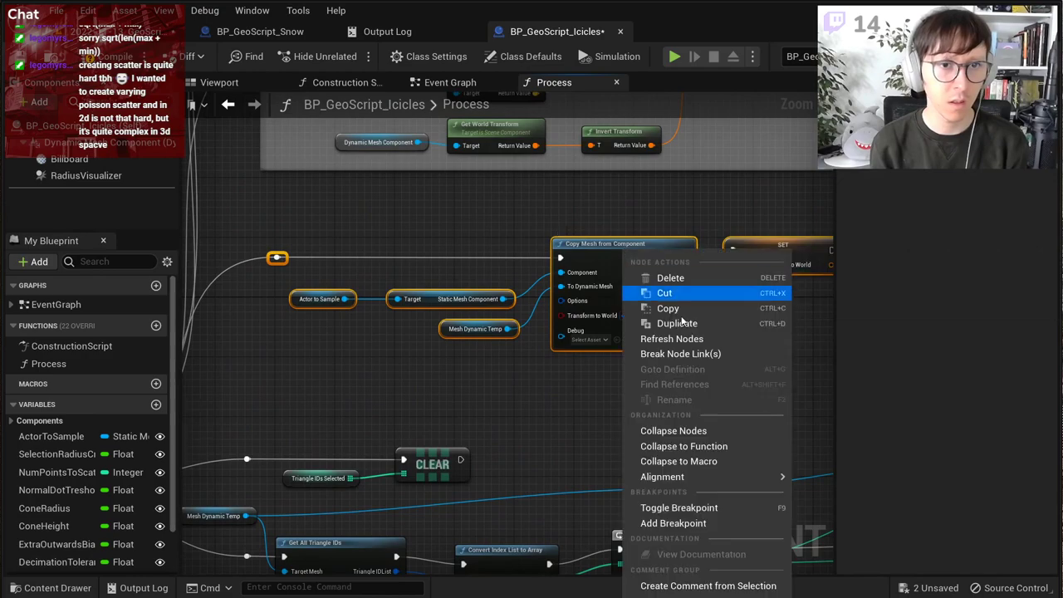
left_click(685, 447)
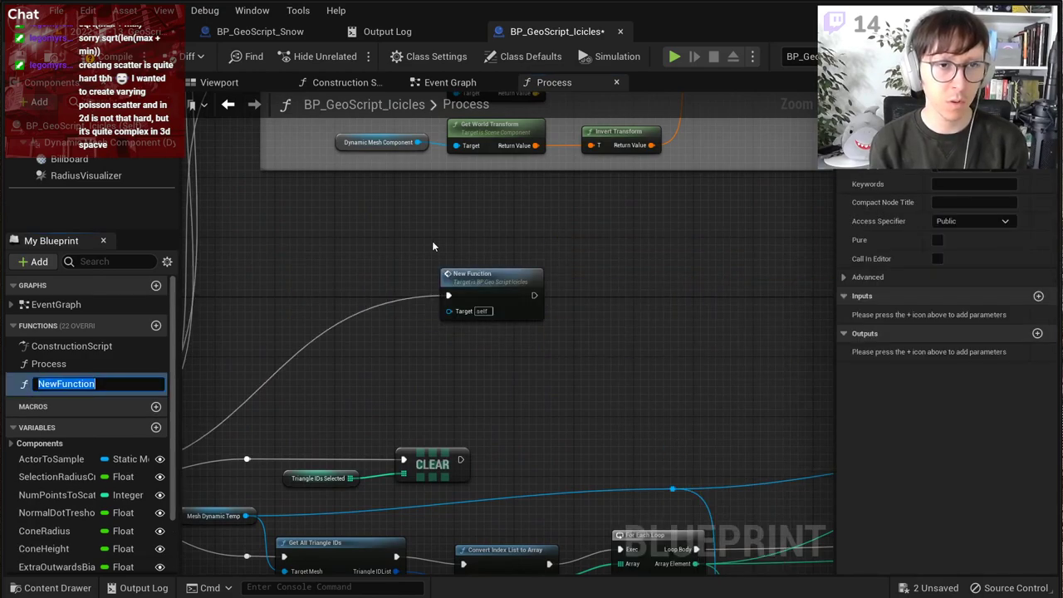
scroll(470, 280, "up", 2)
left_click(538, 205)
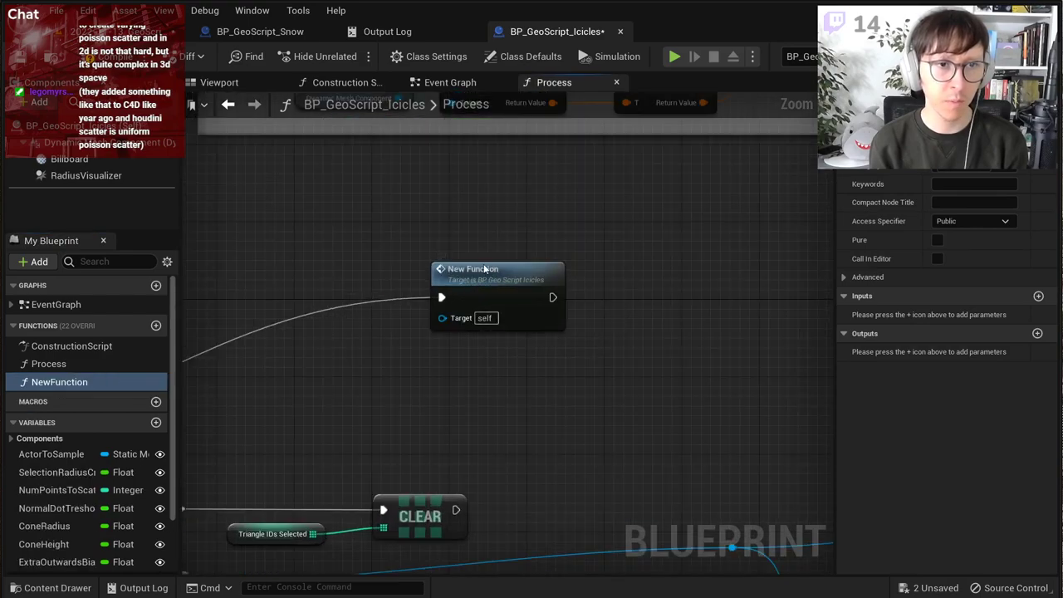
key("ctrl+z")
Step: Enclose the Copy Mesh from Component node group in a comment box and begin its title with "Copy the geometry from the"
left_click_drag(231, 204, 812, 395)
right_click(763, 244)
left_click(840, 577)
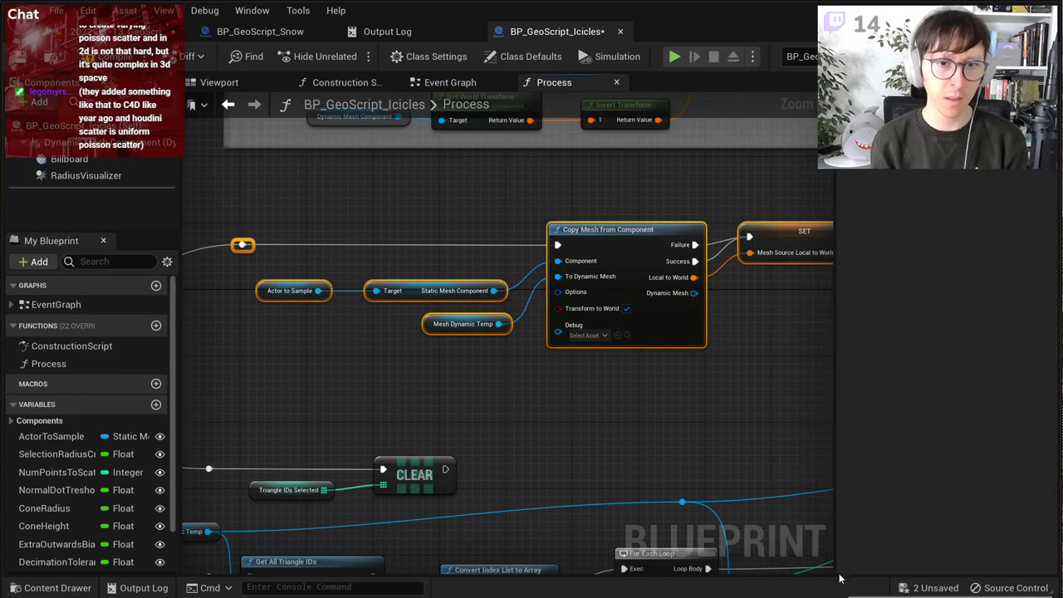
type("c")
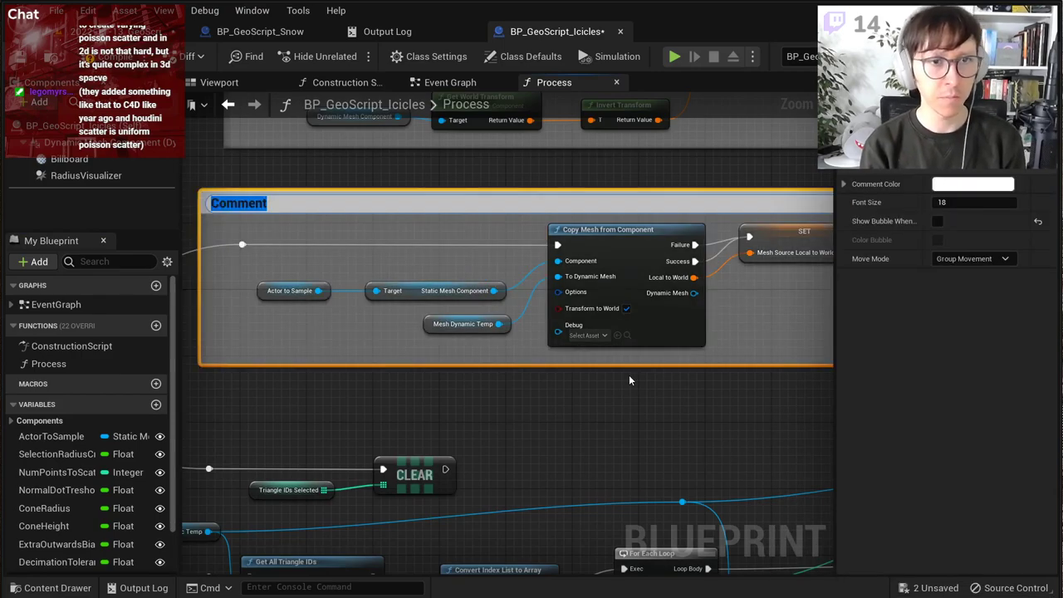
type("C")
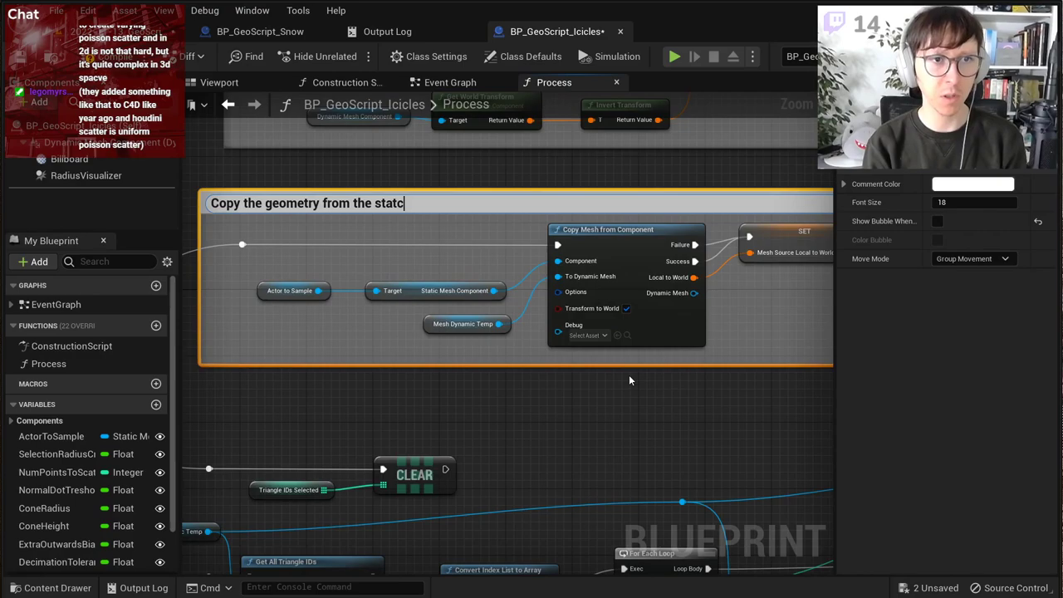
Step: Complete the comment title as "Copy the geometry from the static mesh actor"
key("BackSpace")
type("ic mesh actor")
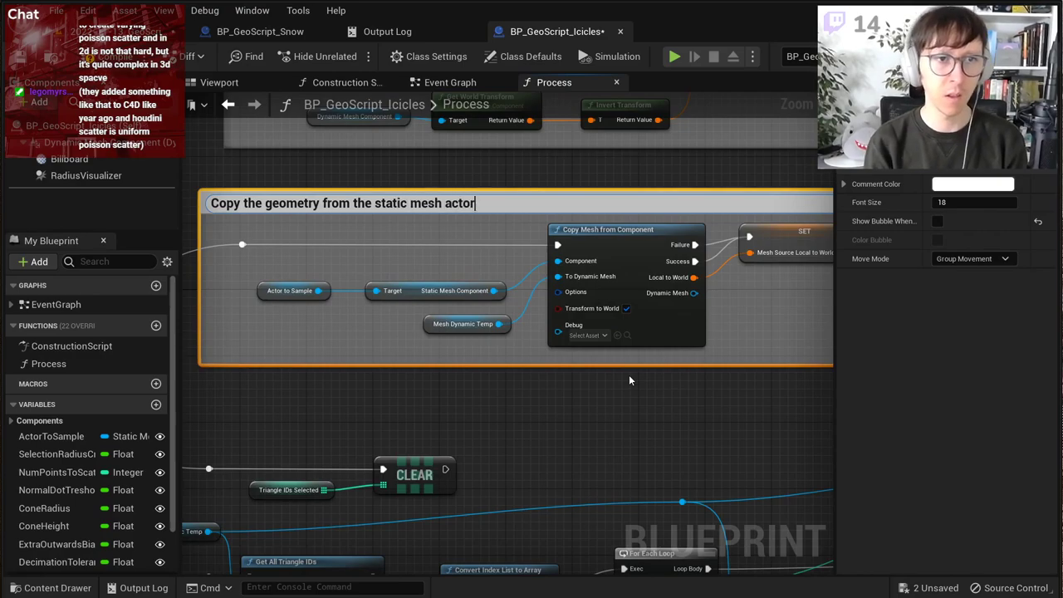
left_click(619, 418)
Step: Examine the triangle-selection logic below the comment, from the Clear node through the loop, face-normal and distance checks to the mesh-selection nodes
scroll(619, 414, "down", 3)
right_click_drag(557, 387, 576, 127)
scroll(570, 279, "up", 2)
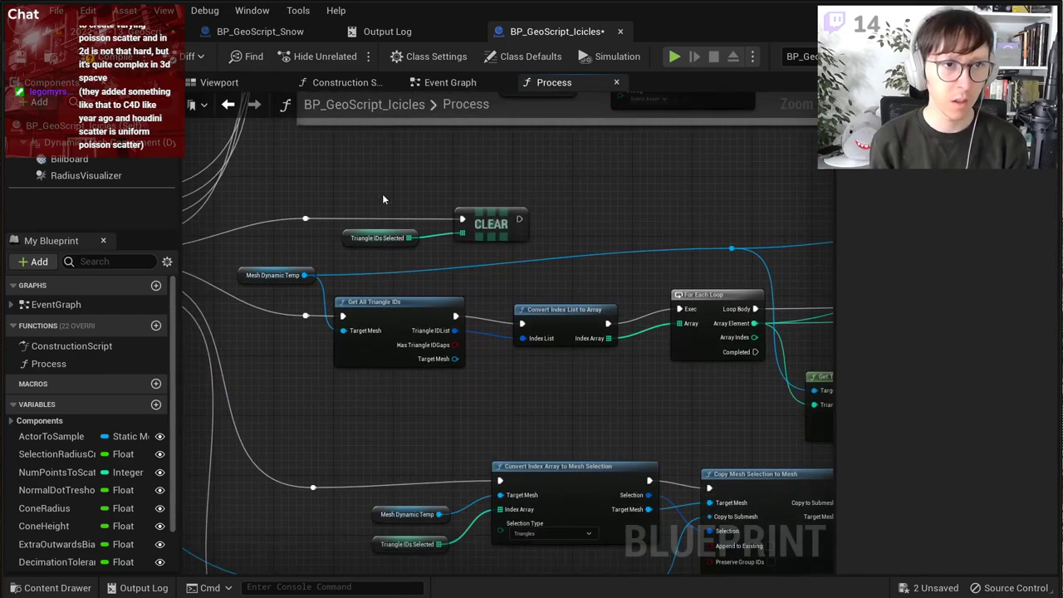
right_click_drag(486, 213, 414, 229)
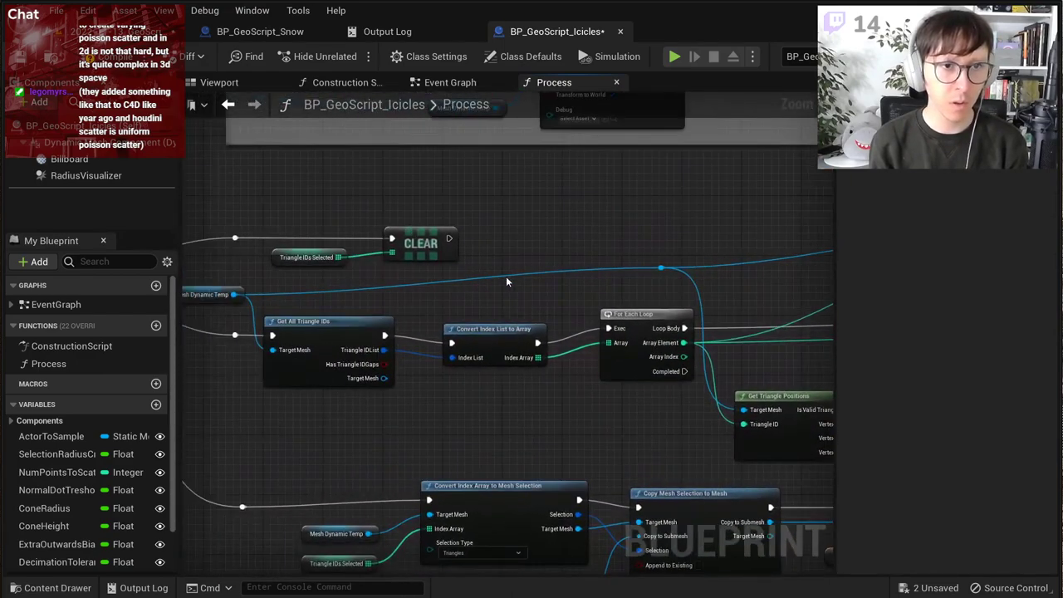
right_click_drag(557, 263, 224, 279)
right_click_drag(399, 278, 193, 237)
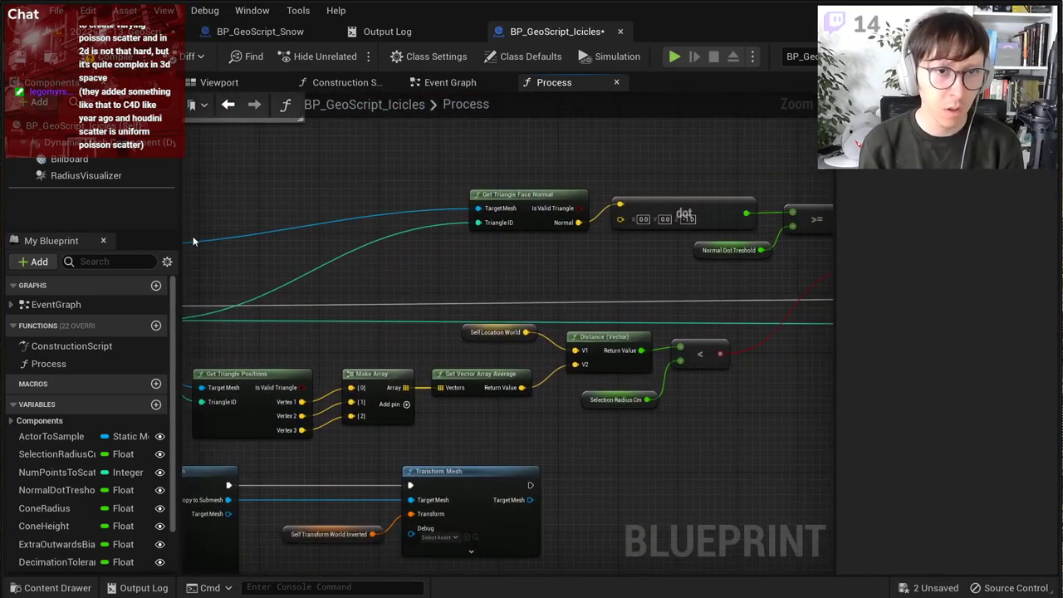
right_click_drag(246, 228, 268, 222)
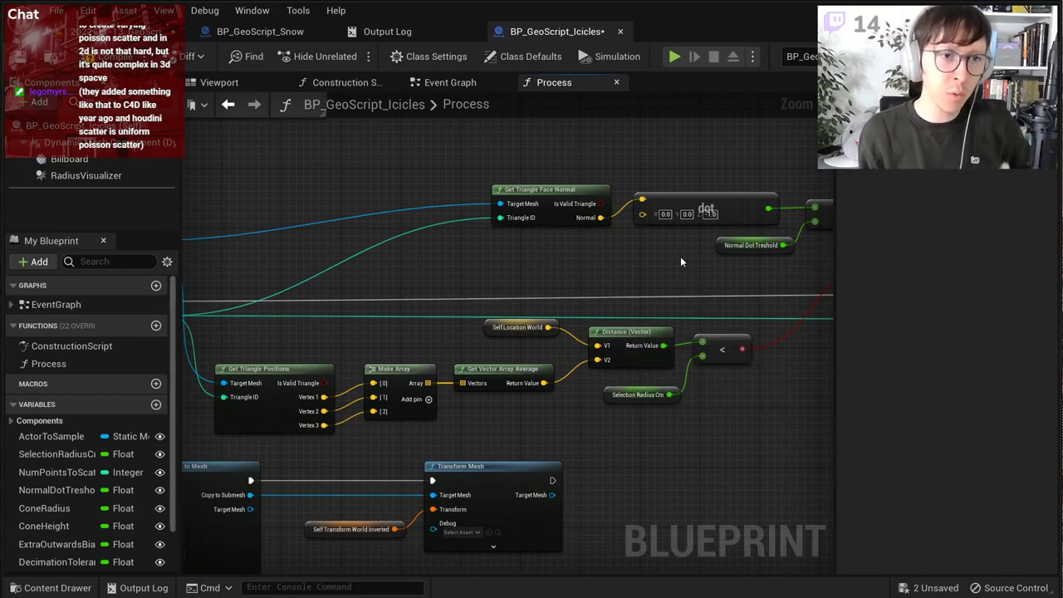
right_click_drag(676, 249, 482, 239)
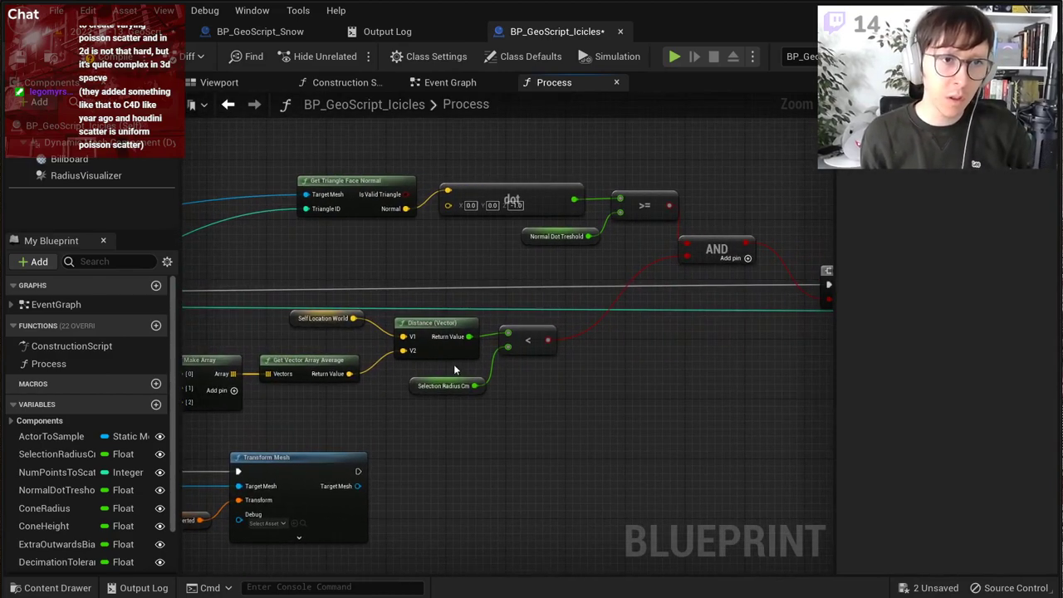
right_click_drag(600, 298, 741, 256)
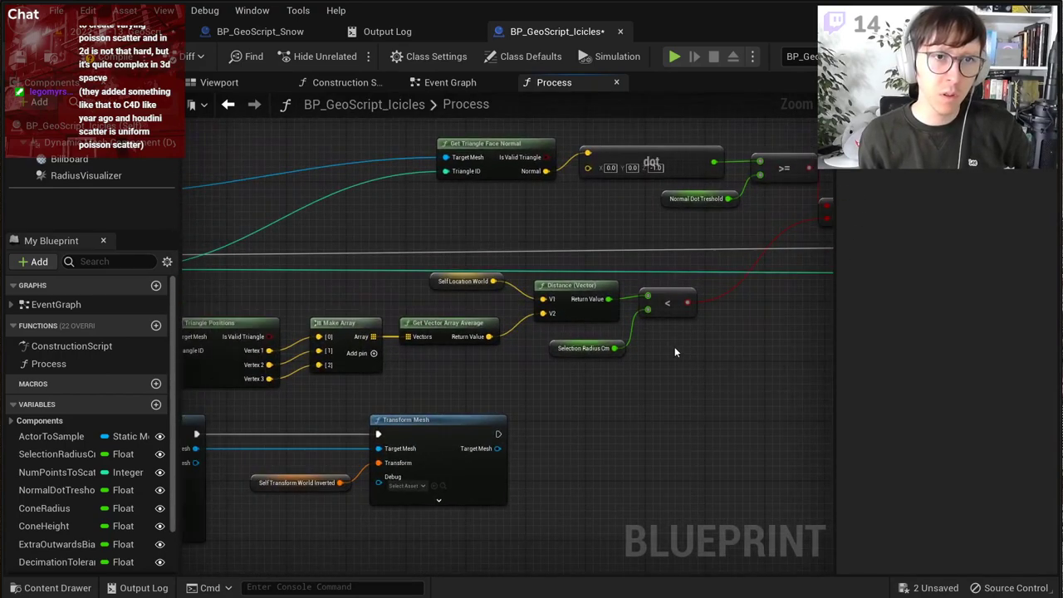
scroll(674, 346, "down", 1)
right_click_drag(462, 259, 662, 198)
scroll(500, 236, "down", 5)
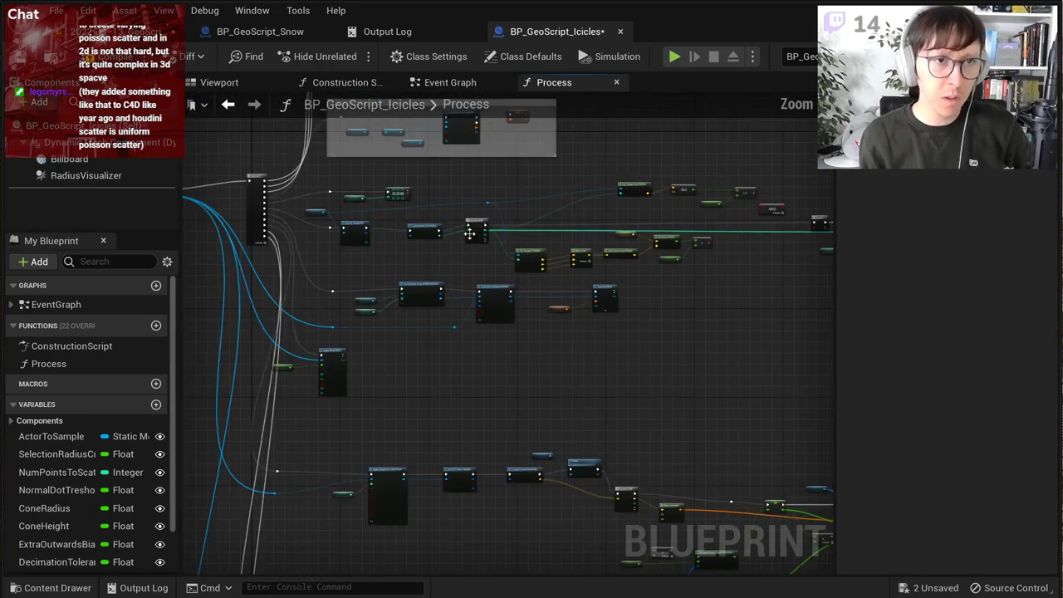
scroll(459, 231, "up", 4)
scroll(429, 230, "up", 1)
scroll(415, 331, "up", 2)
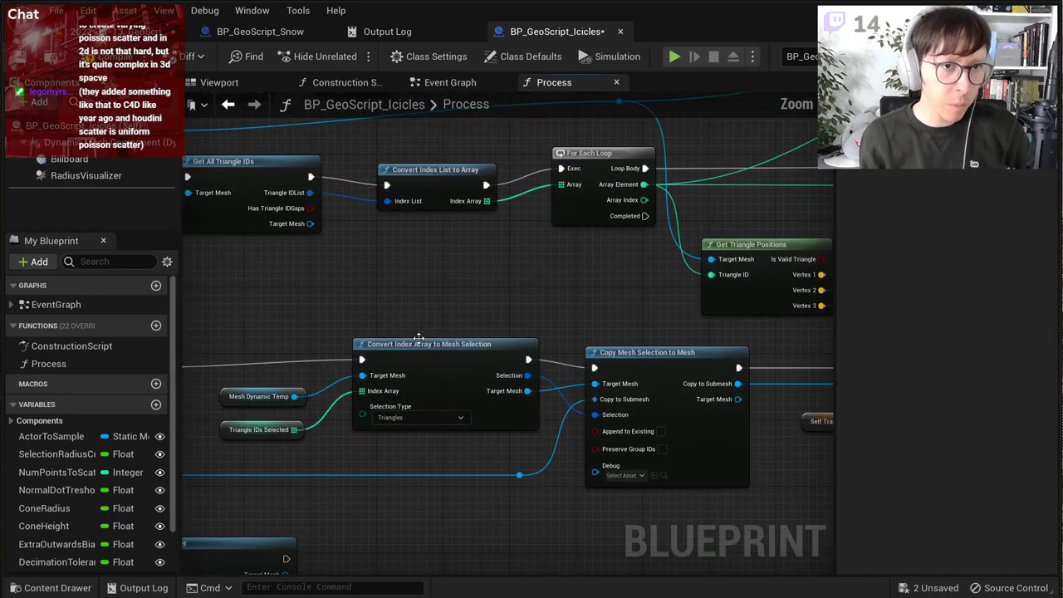
right_click_drag(408, 279, 391, 319)
scroll(387, 322, "down", 3)
scroll(749, 233, "up", 3)
scroll(750, 232, "up", 1)
right_click_drag(739, 231, 833, 197)
right_click_drag(415, 260, 660, 226)
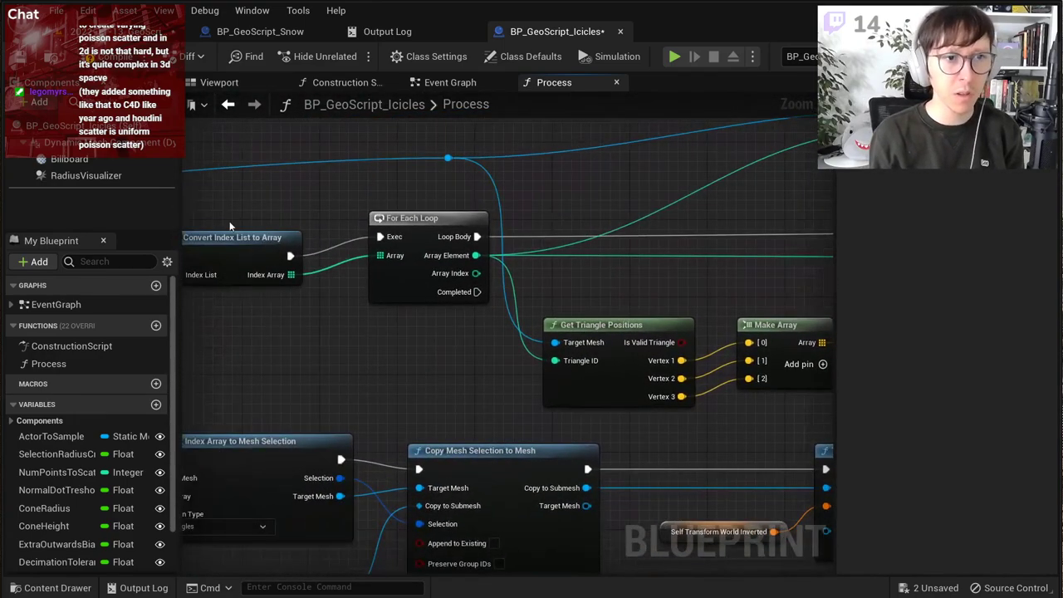
Step: Move the node groups below the triangle loop further down to free space beneath Get All Triangle IDs
scroll(266, 273, "down", 4)
scroll(393, 299, "down", 4)
right_click_drag(386, 302, 643, 134)
scroll(642, 134, "down", 2)
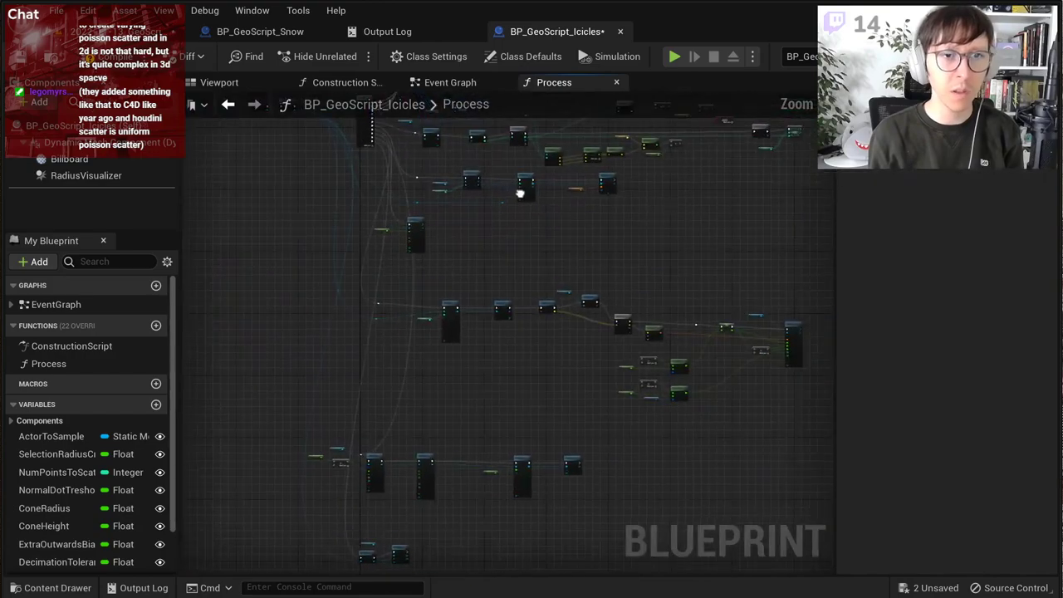
left_click_drag(321, 449, 764, 183)
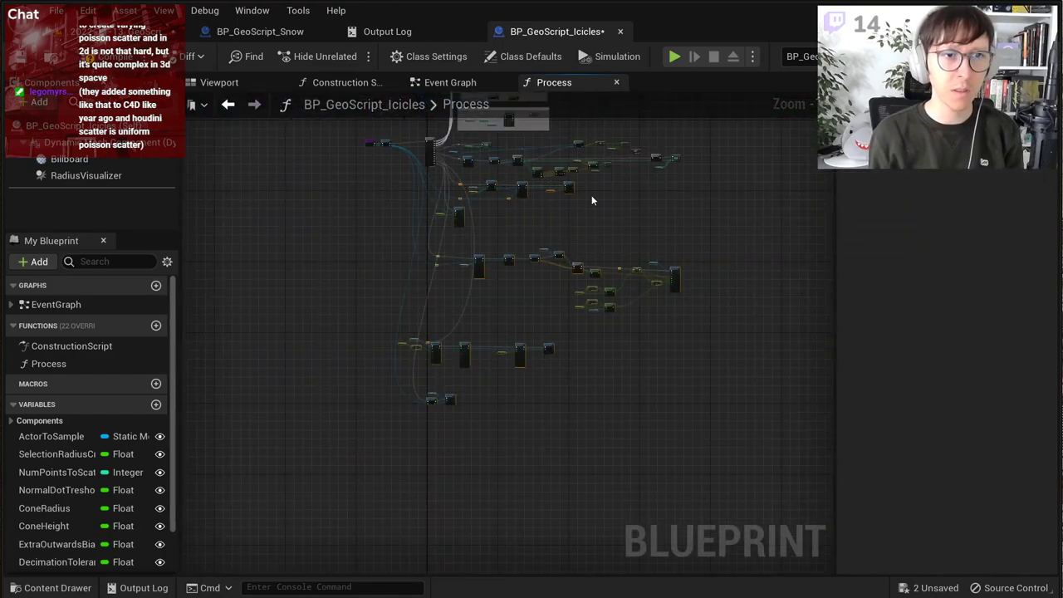
scroll(591, 195, "up", 3)
left_click_drag(557, 175, 550, 260)
left_click(420, 171)
Step: Add a Select Mesh Elements by Normal Angle node fed by Mesh Dynamic Temp and place it below Get All Triangle IDs
scroll(407, 163, "up", 4)
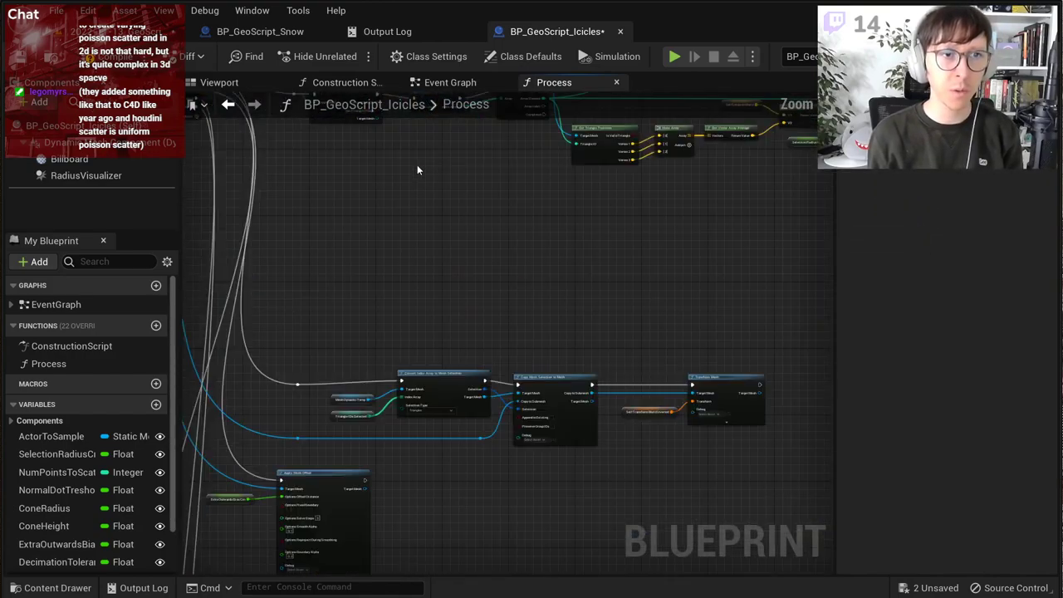
right_click_drag(440, 187, 456, 358)
scroll(458, 357, "up", 3)
right_click_drag(349, 278, 582, 335)
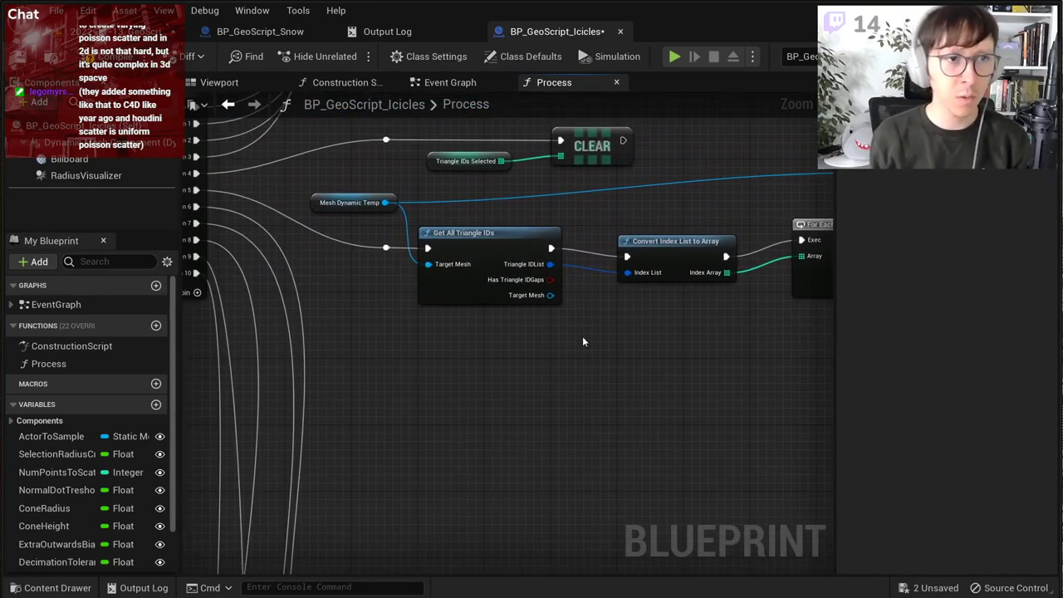
left_click_drag(386, 202, 440, 406)
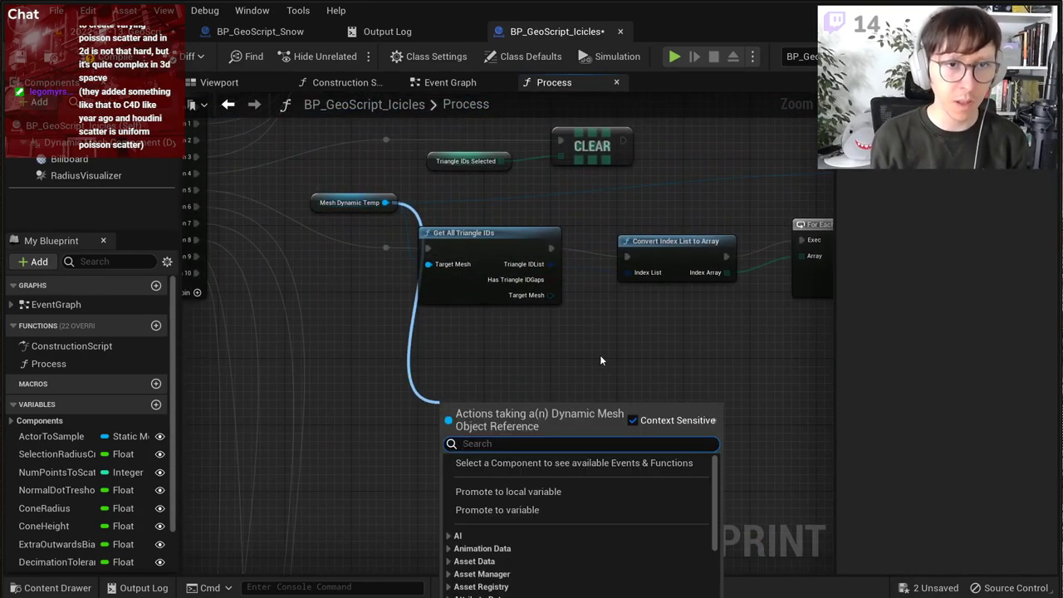
type("selection")
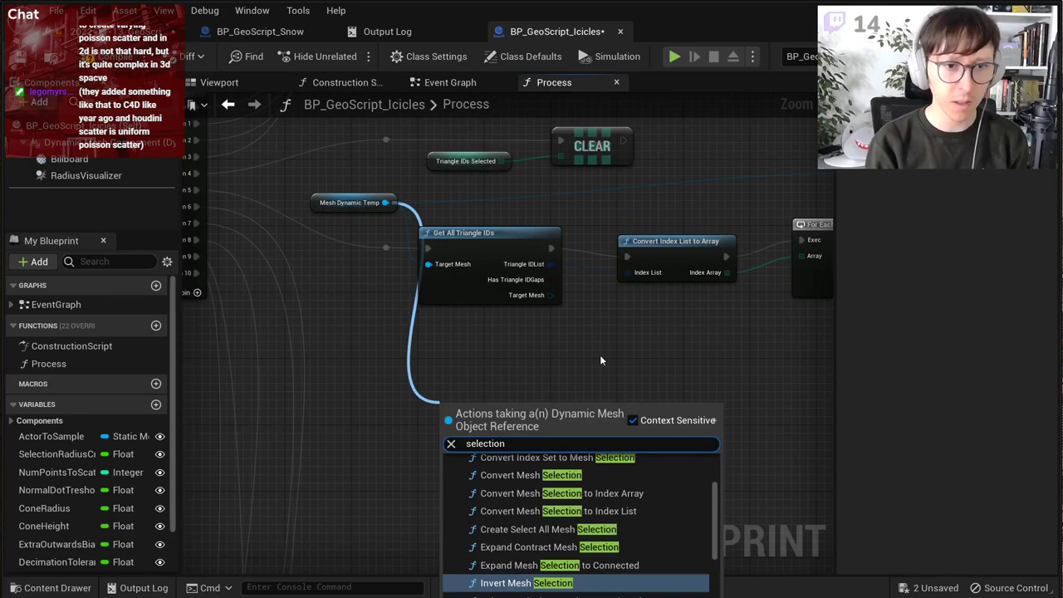
key("BackSpace")
key("BackSpace")
key("BackSpace")
type("by")
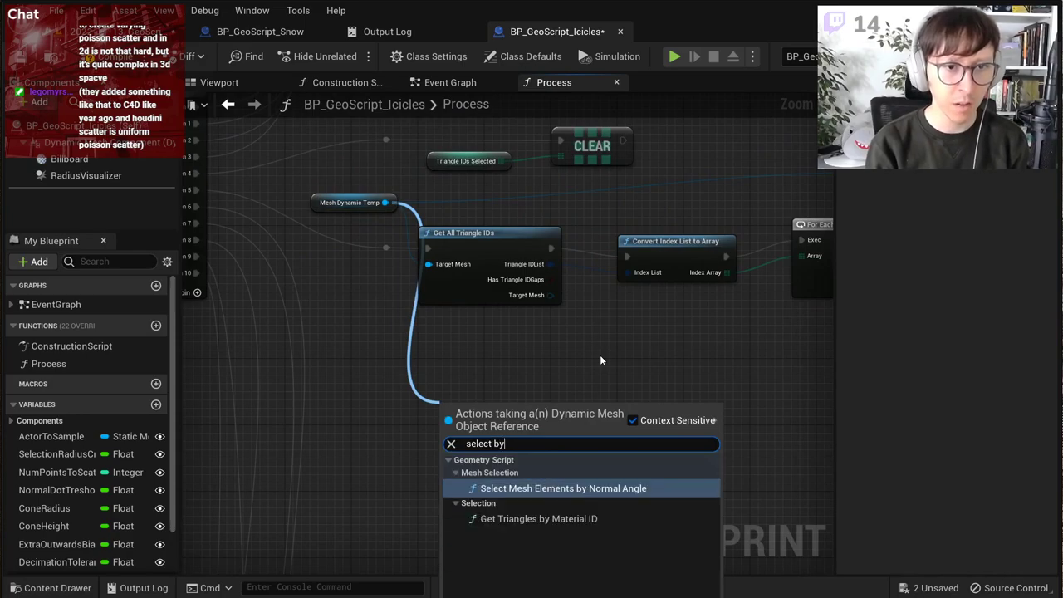
key("Return")
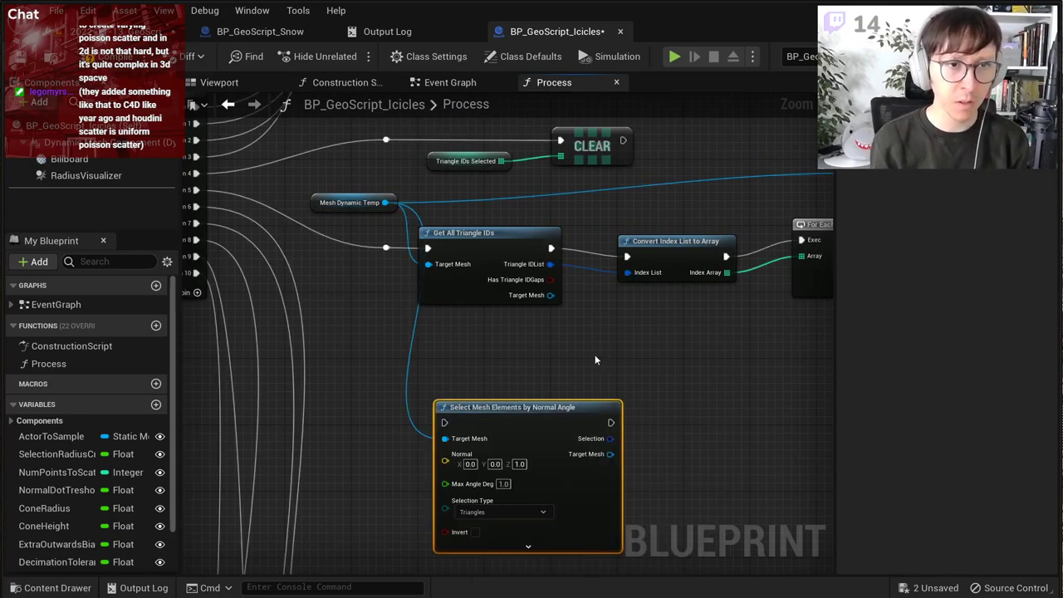
left_click_drag(535, 407, 636, 341)
left_click_drag(385, 203, 470, 508)
left_click(460, 421)
right_click_drag(676, 371, 384, 326)
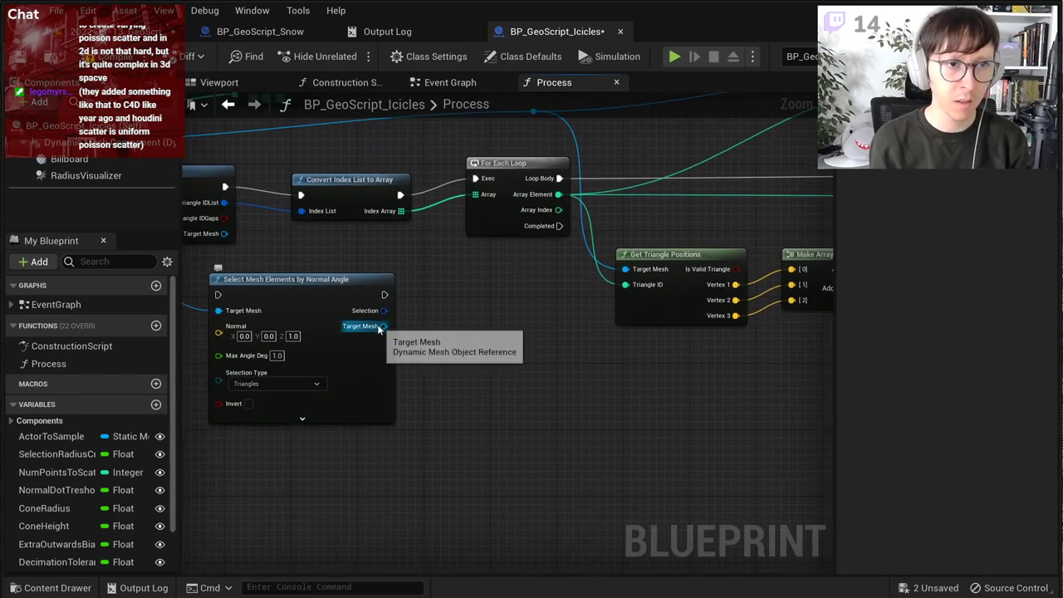
left_click_drag(384, 326, 505, 422)
type("sek")
key("BackSpace")
type("l")
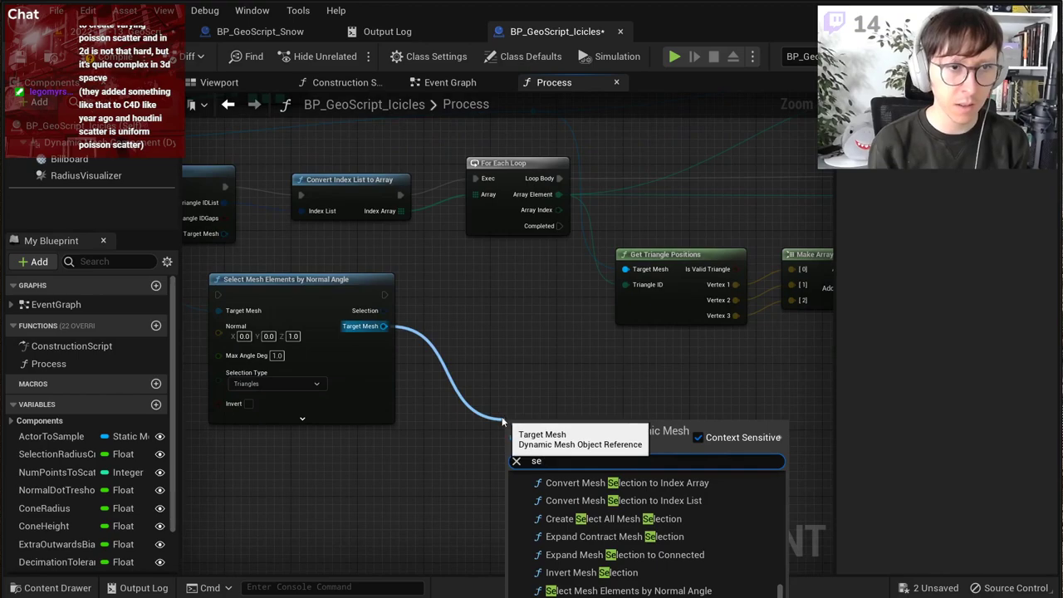
Step: Add a Select Mesh Elements in Sphere node fed by Mesh Dynamic Temp and arrange it below the Normal Angle node
right_click_drag(559, 355, 833, 379)
left_click_drag(353, 163, 413, 529)
type("select in ")
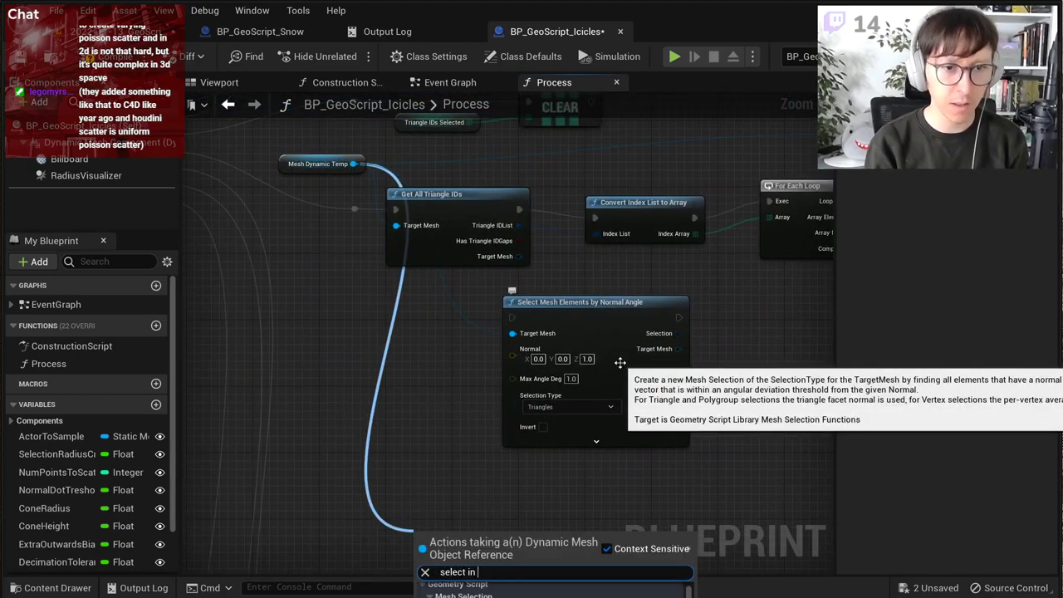
type("ra")
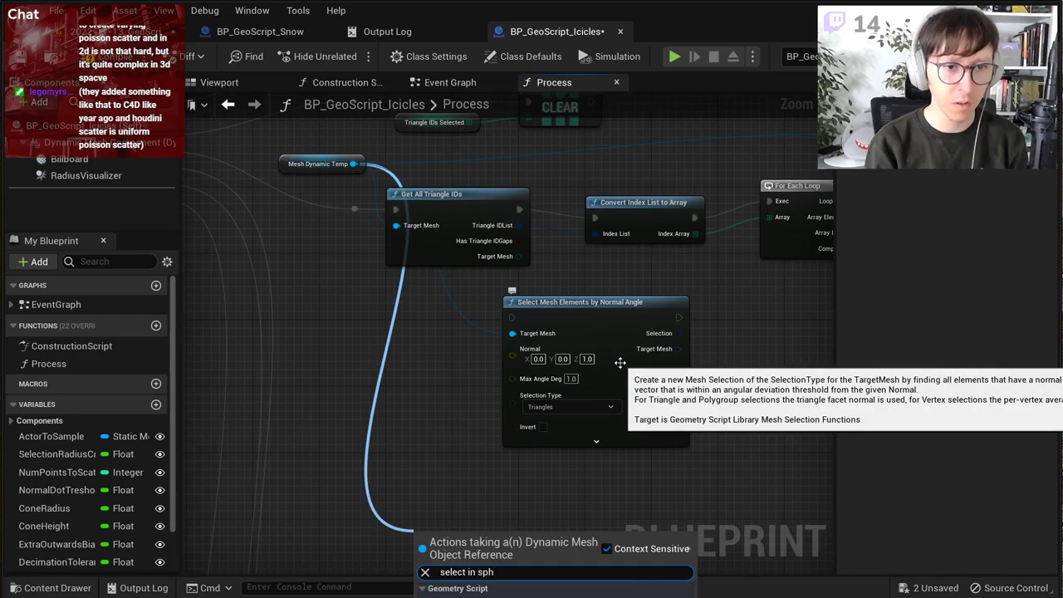
key("Return")
right_click_drag(515, 479, 507, 382)
left_click_drag(490, 444, 524, 418)
left_click_drag(573, 222, 548, 231)
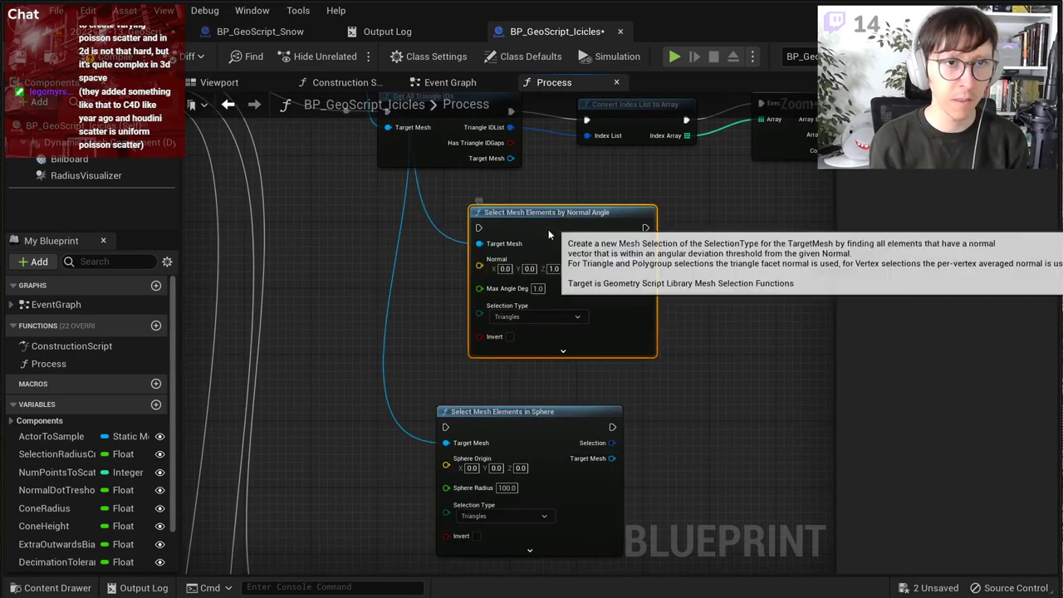
Step: Review the existing face-normal and distance checks, and move the Select Mesh Elements in Sphere node closer beneath the Normal Angle node
right_click_drag(603, 196, 179, 385)
right_click_drag(604, 326, 304, 366)
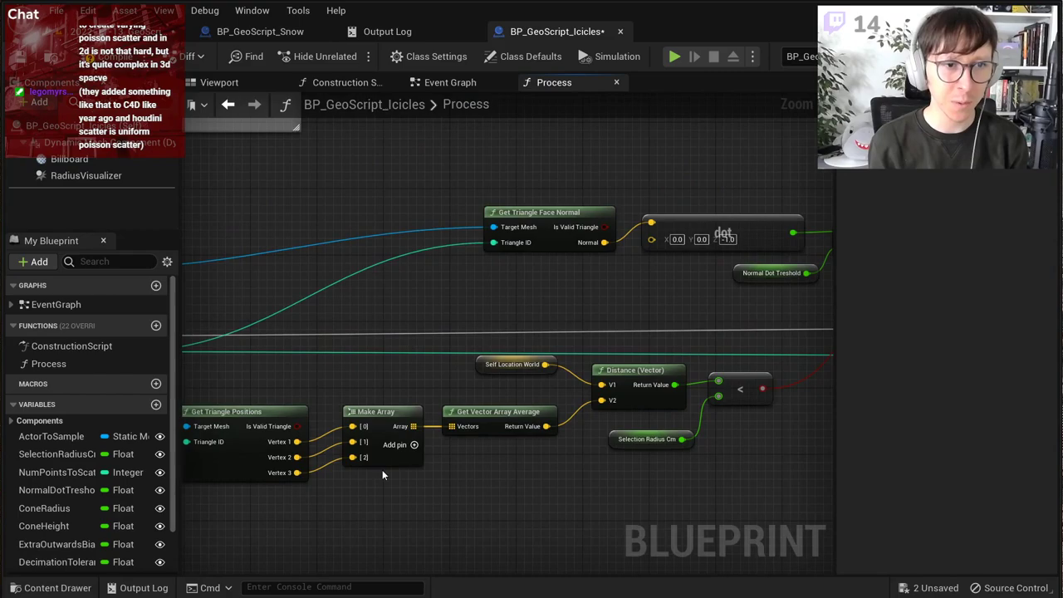
scroll(383, 475, "up", 1)
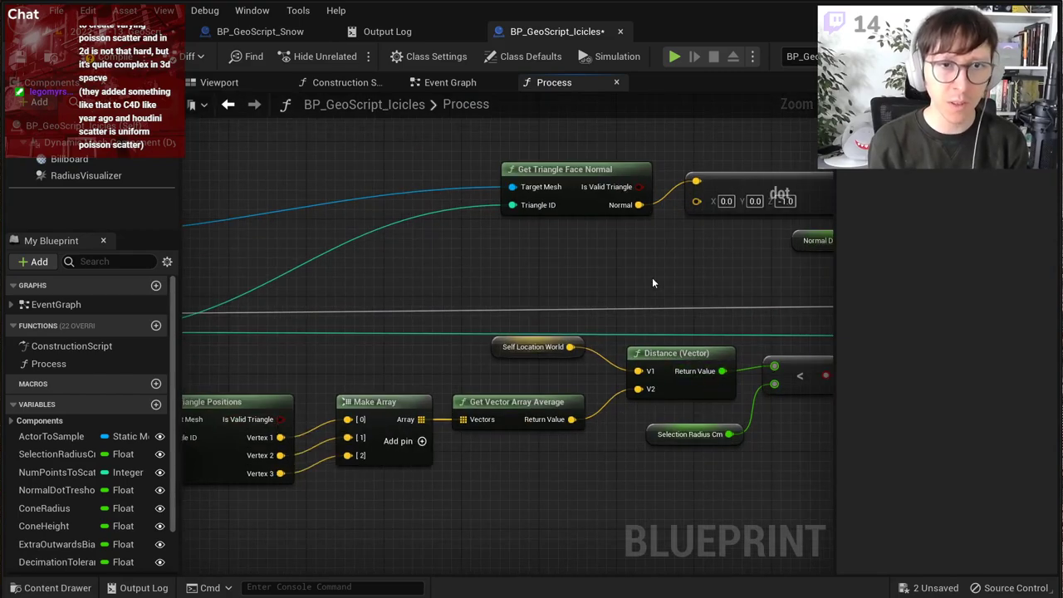
right_click_drag(653, 284, 625, 307)
scroll(318, 382, "down", 3)
right_click_drag(317, 382, 830, 226)
left_click_drag(506, 301, 544, 280)
scroll(500, 343, "up", 2)
left_click(595, 230)
Step: Reroute the Then 5 execution wire to Select Mesh Elements by Normal Angle and move Mesh Dynamic Temp beside the two selection nodes
right_click_drag(524, 191, 565, 267)
right_click_drag(448, 236, 502, 249)
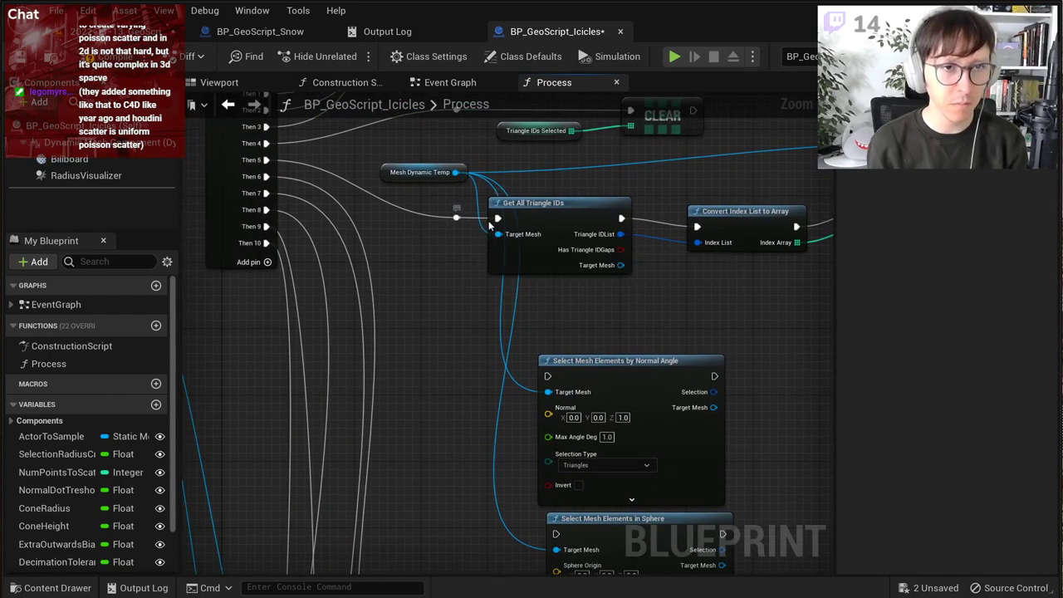
left_click_drag(457, 219, 552, 379)
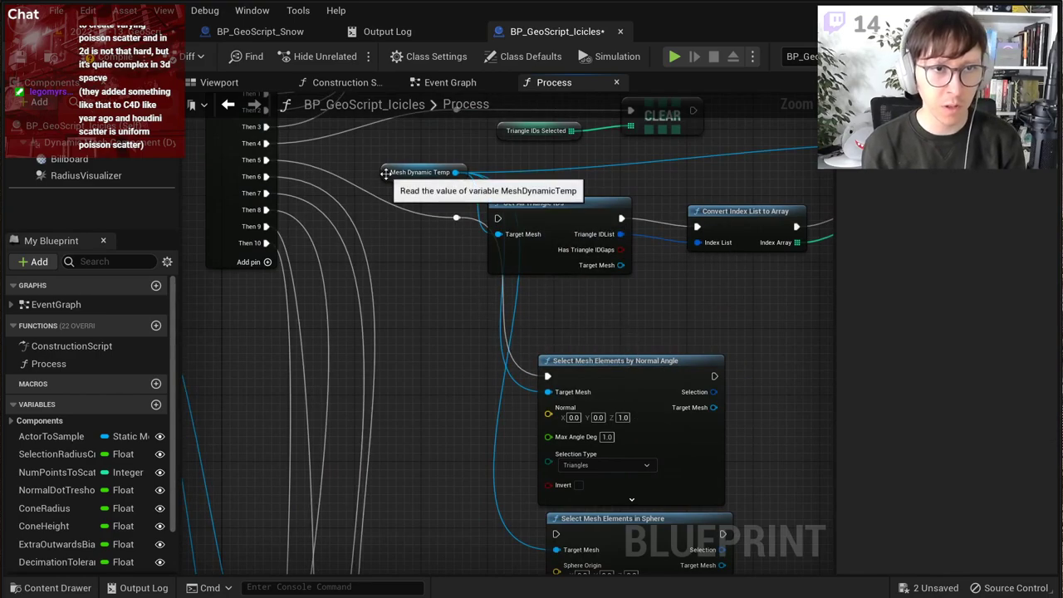
left_click_drag(388, 174, 403, 441)
right_click_drag(624, 313, 596, 191)
scroll(640, 225, "up", 2)
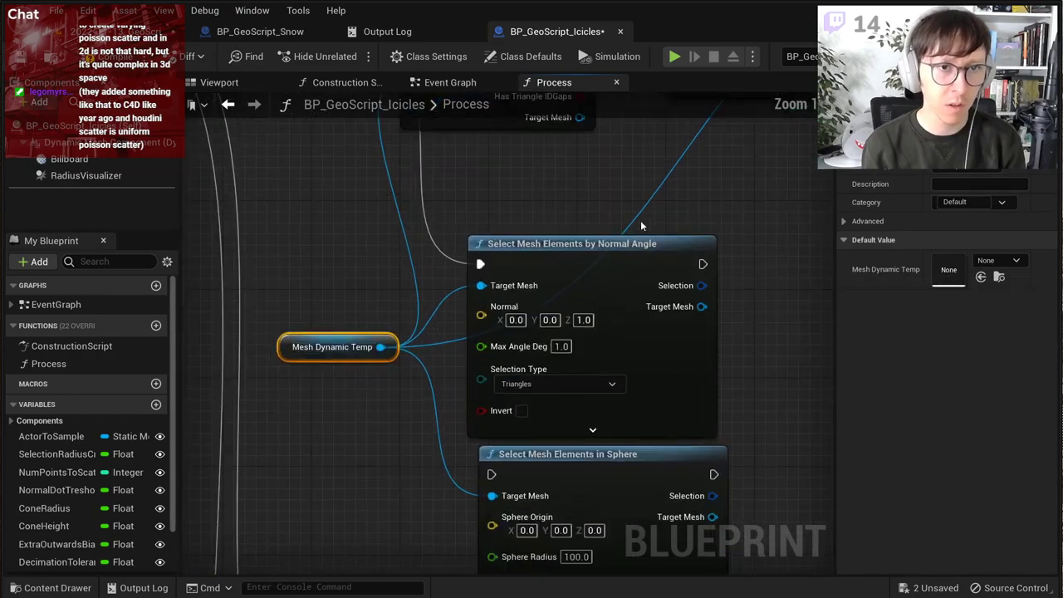
Step: Inspect the reference direction of the face-normal dot product and the properties of the Normal Dot Treshold variable
scroll(641, 225, "down", 2)
right_click_drag(812, 170, 639, 325)
right_click_drag(795, 344, 206, 417)
scroll(206, 417, "down", 1)
scroll(702, 266, "up", 2)
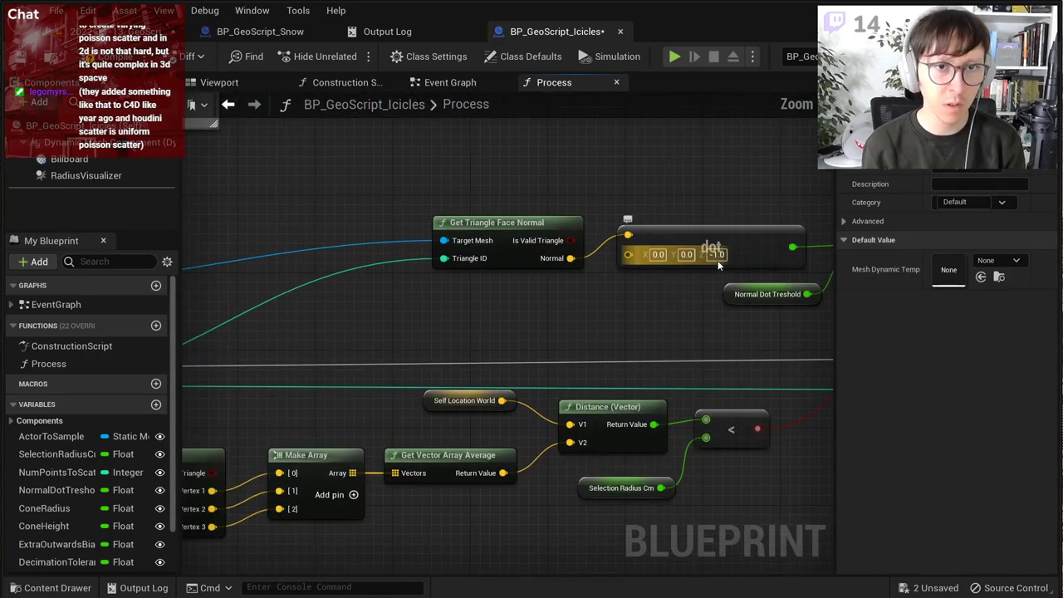
right_click_drag(734, 321, 518, 334)
left_click(514, 309)
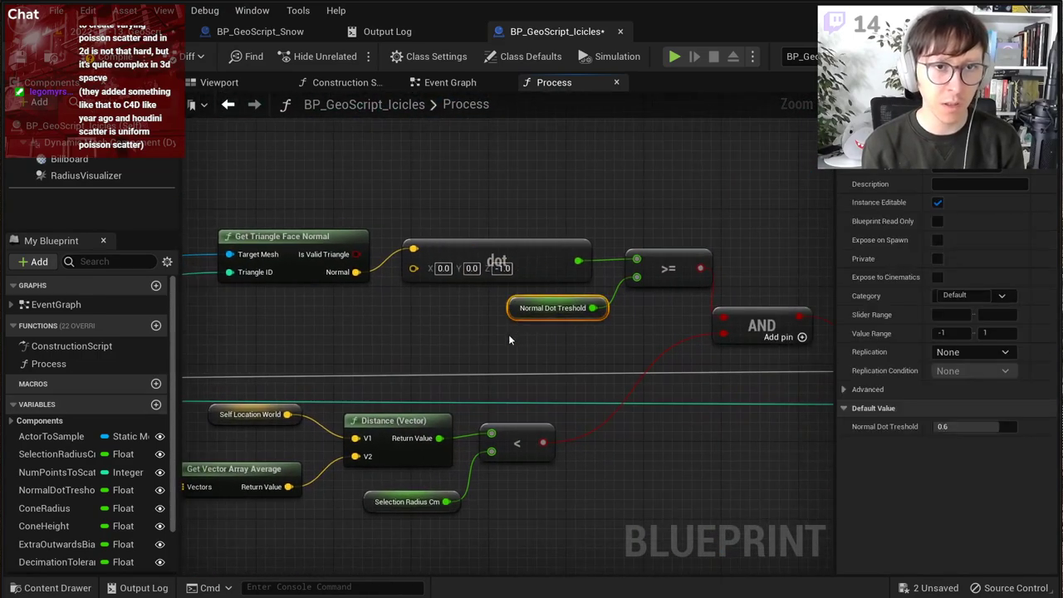
Step: Set Max Angle Deg on the Select Mesh Elements by Normal Angle node to 40
scroll(510, 339, "down", 6)
right_click_drag(428, 364, 780, 290)
scroll(529, 322, "up", 6)
right_click_drag(622, 288, 537, 338)
scroll(529, 336, "up", 2)
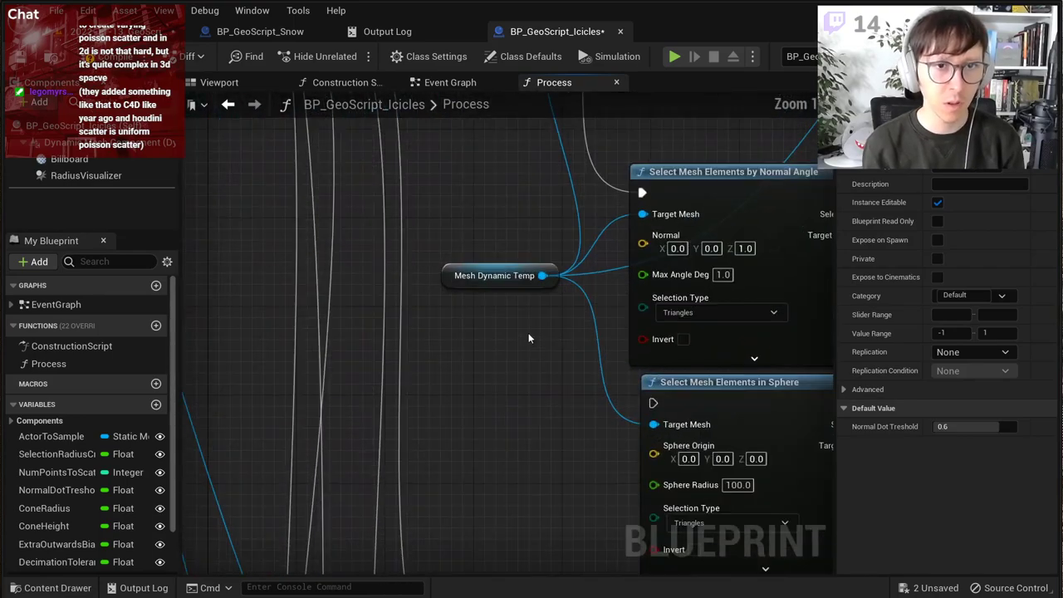
left_click(479, 321)
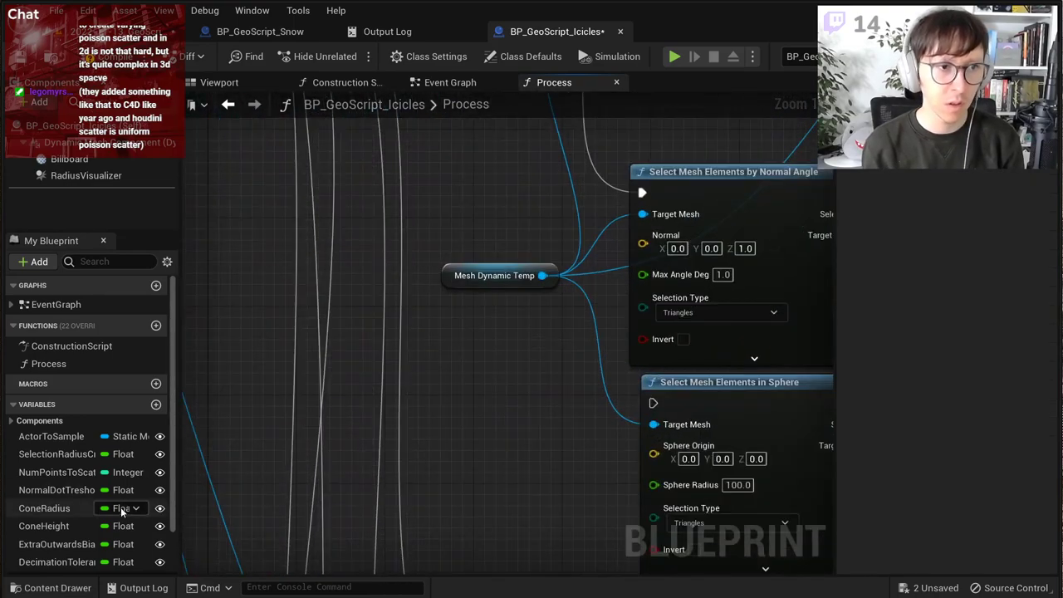
left_click(56, 490)
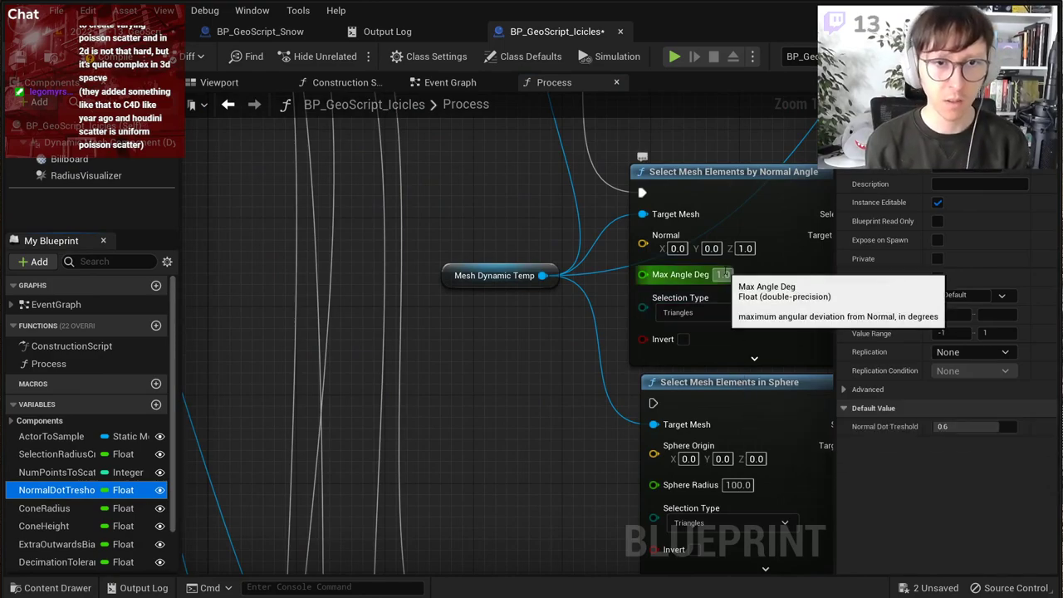
left_click(728, 273)
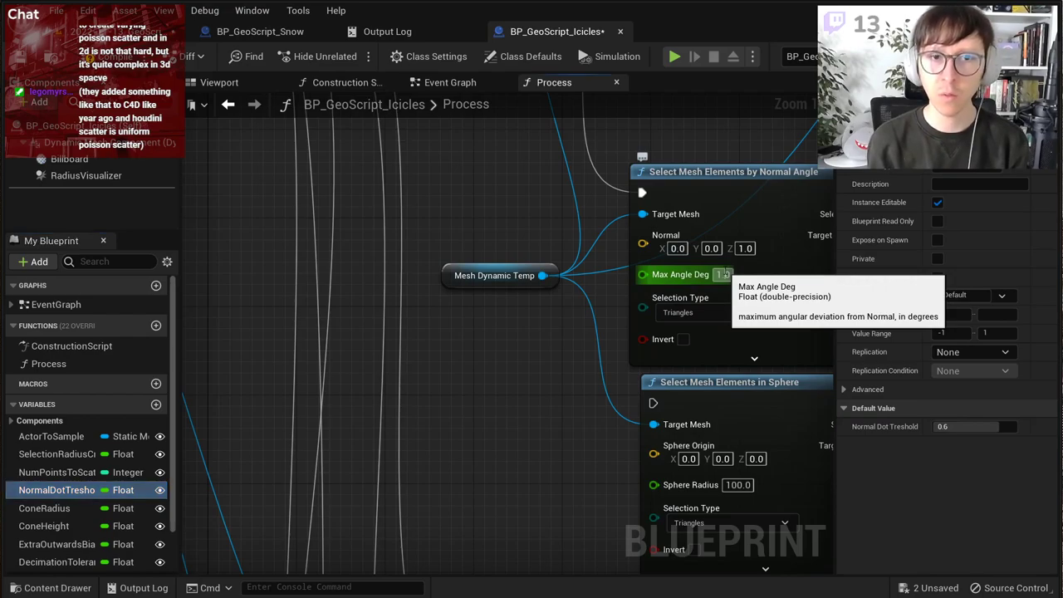
type("40")
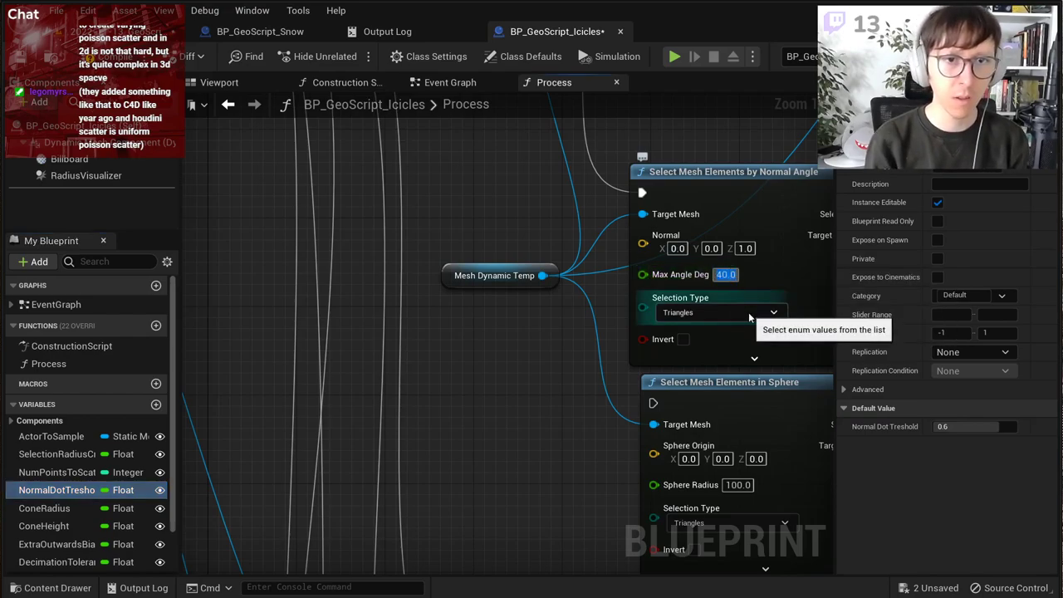
Step: Set the Normal Z value on the Select Mesh Elements by Normal Angle node to -1.0
left_click(746, 247)
type("-1")
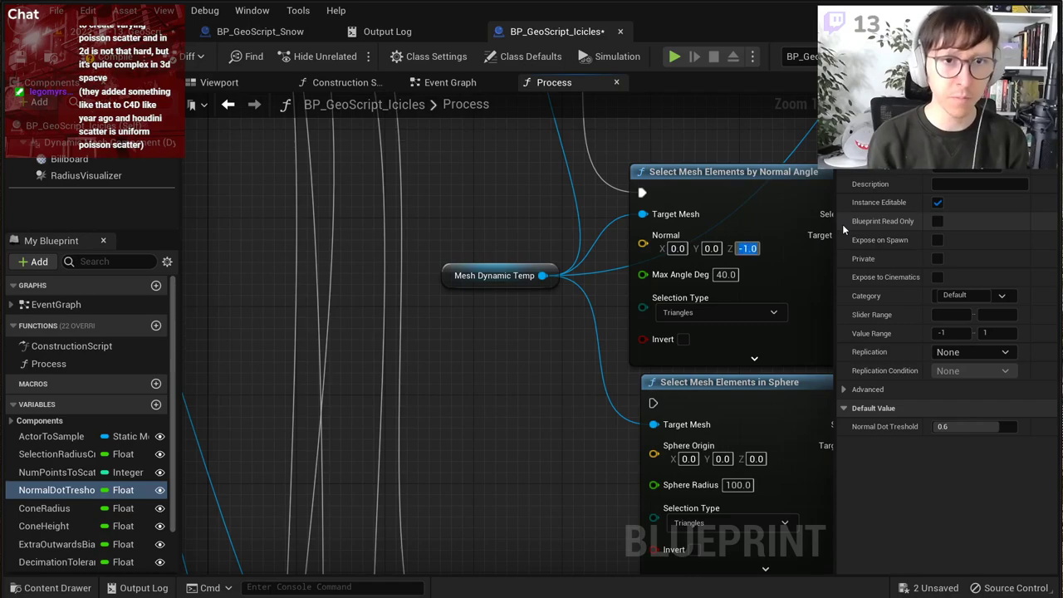
right_click_drag(739, 268, 548, 242)
right_click_drag(546, 295, 489, 291)
right_click_drag(601, 381, 615, 327)
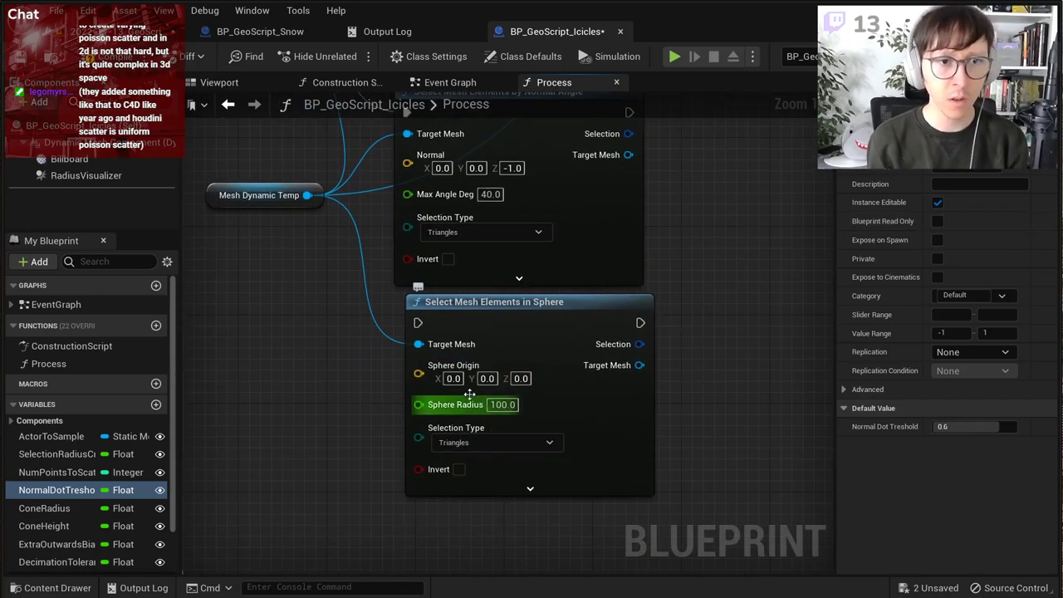
Step: Copy the Self Location World node from the per-triangle distance check for use with the sphere selection
scroll(603, 371, "down", 4)
right_click_drag(687, 316, 448, 456)
scroll(531, 341, "up", 2)
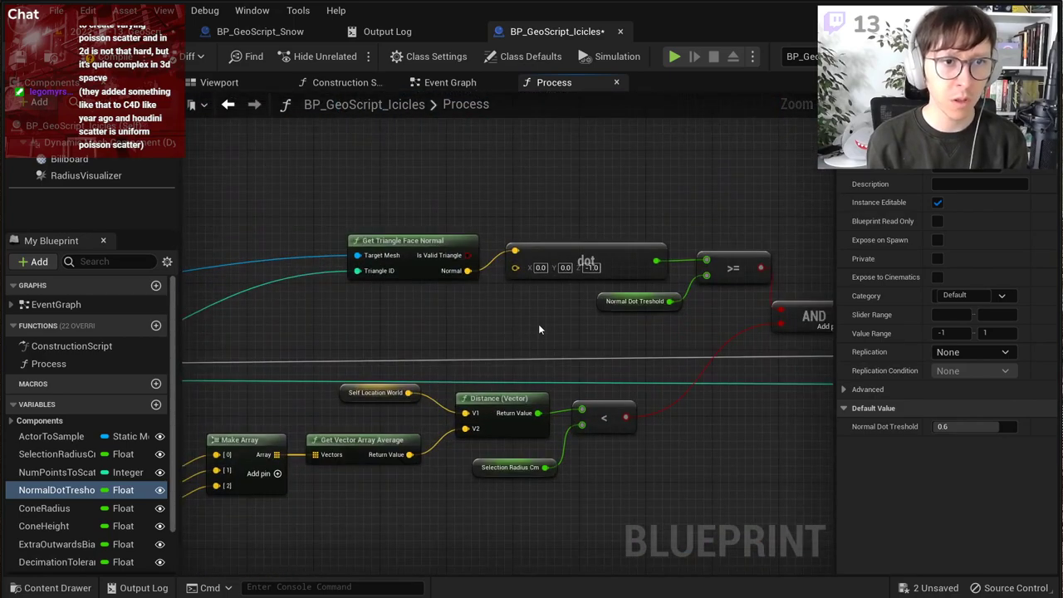
right_click_drag(508, 343, 548, 342)
left_click(568, 333)
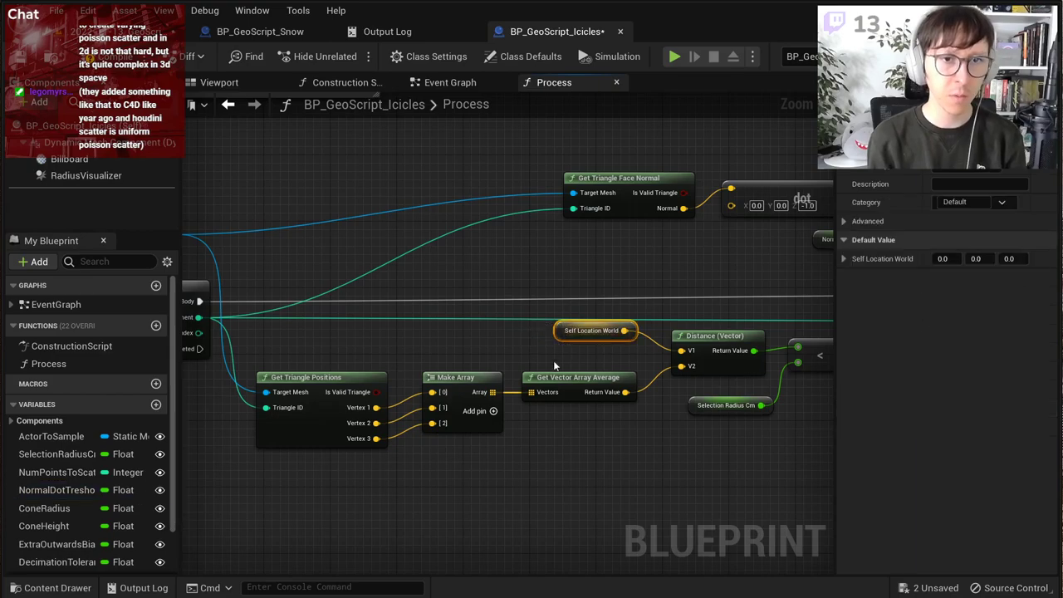
scroll(489, 465, "down", 2)
right_click_drag(490, 465, 722, 270)
scroll(470, 335, "up", 3)
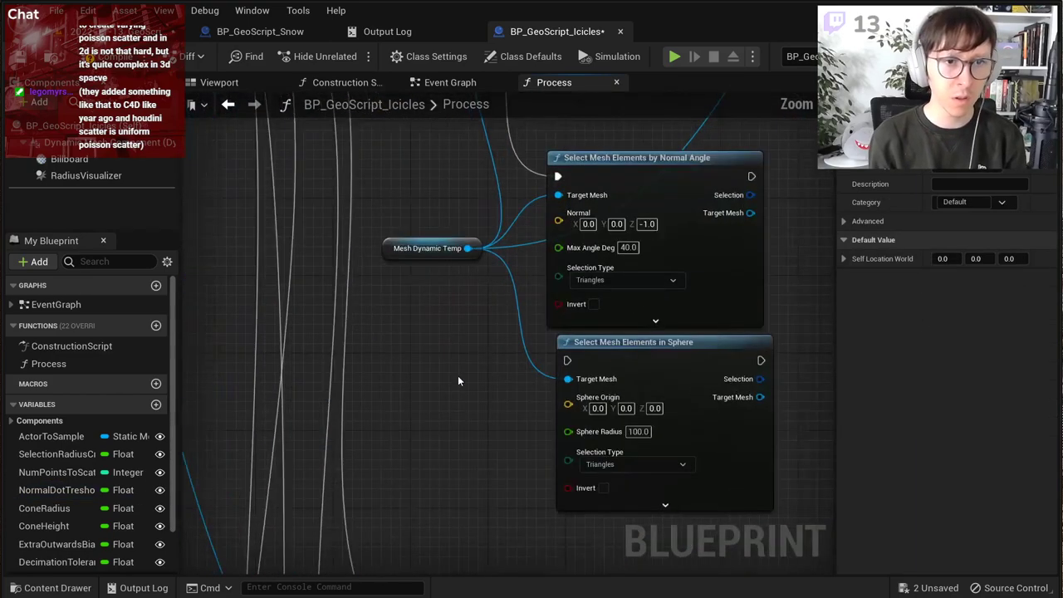
Step: Examine how the existing loop compares the averaged triangle vertex position with Self Location World and Selection Radius Cm
left_click(457, 376)
scroll(609, 432, "down", 3)
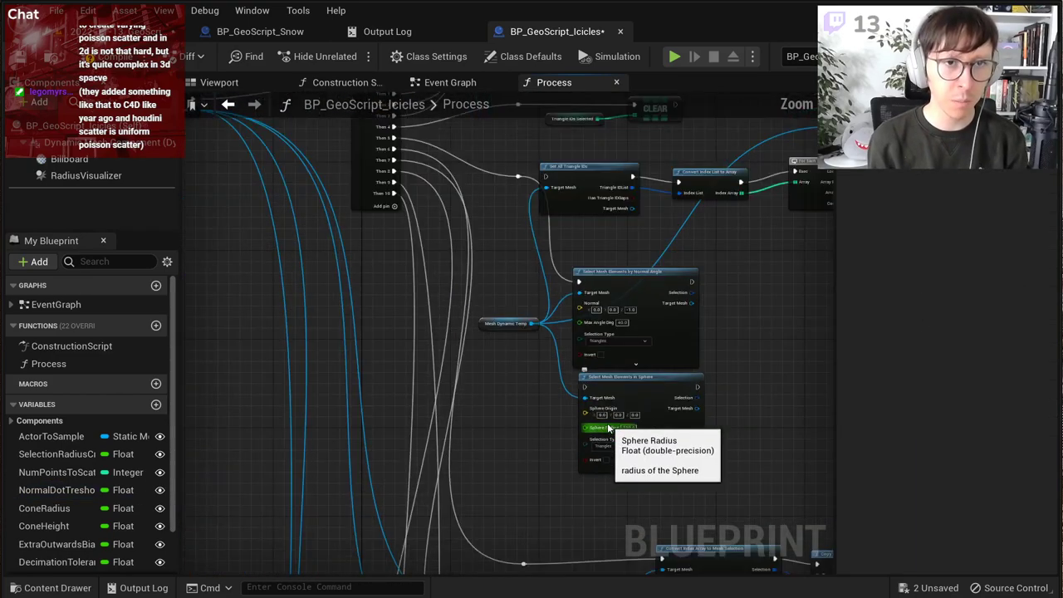
right_click_drag(634, 311, 322, 570)
scroll(557, 271, "up", 2)
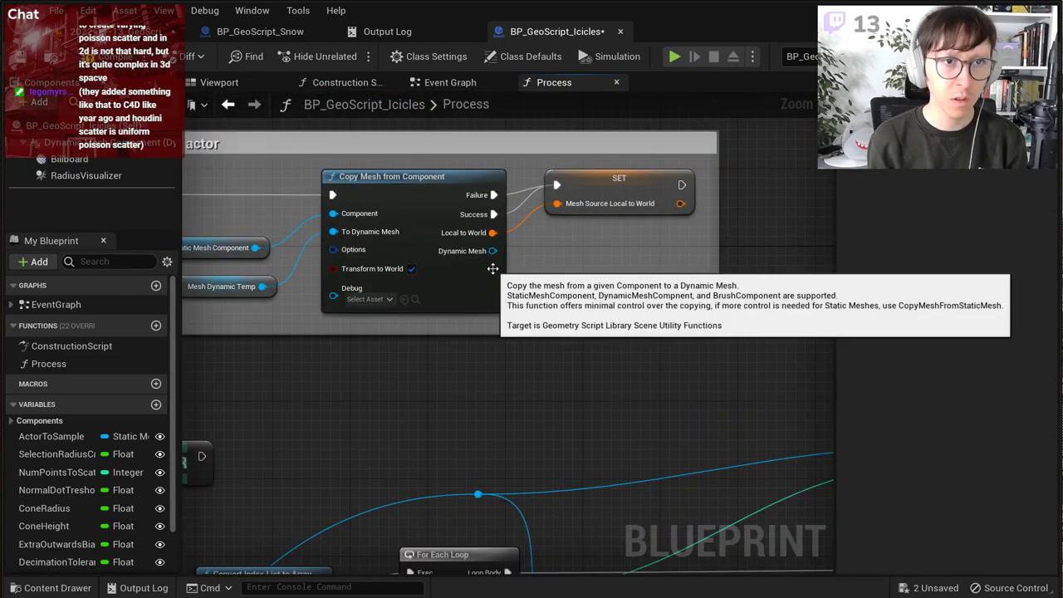
right_click_drag(491, 268, 340, 144)
scroll(506, 259, "down", 2)
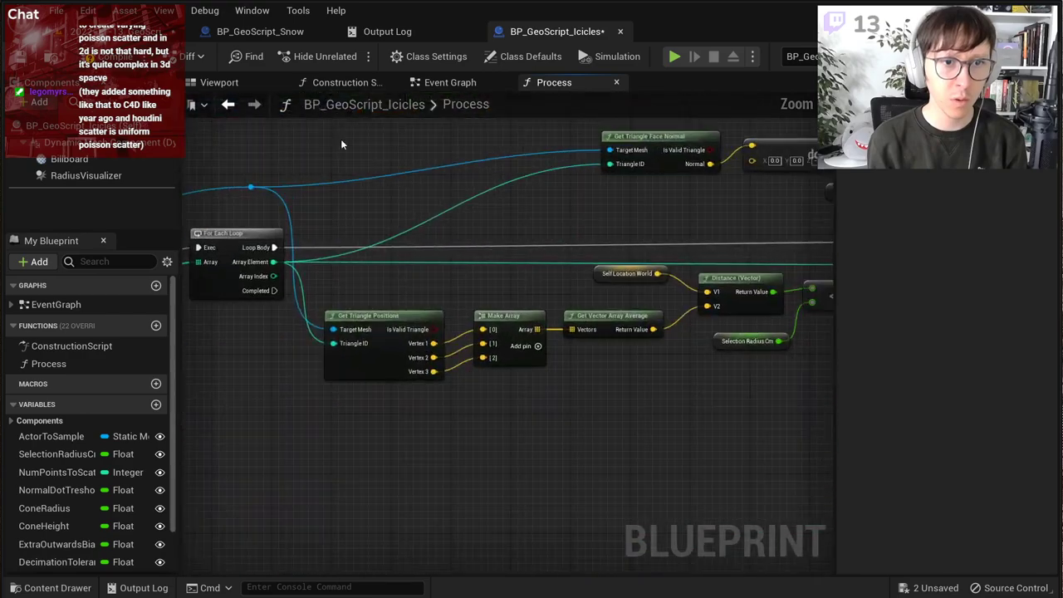
right_click_drag(630, 296, 537, 291)
mouse_move(405, 336)
right_mouse_down()
mouse_move(564, 347)
mouse_move(409, 345)
right_mouse_up()
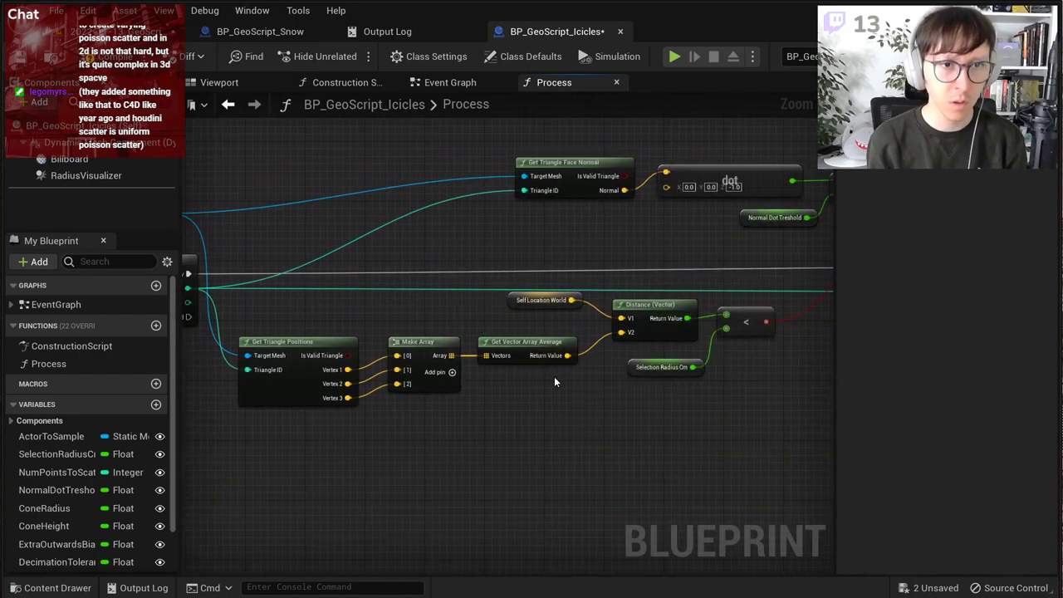
right_click_drag(508, 379, 750, 573)
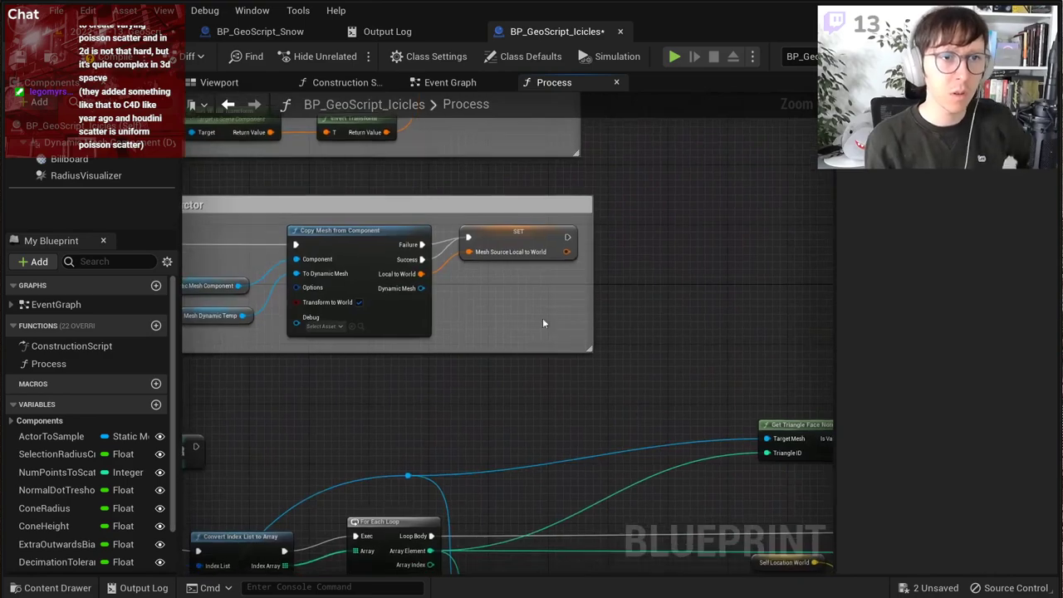
Step: Paste the Self Location World node beside Select Mesh Elements in Sphere and connect it to Sphere Origin
right_click_drag(199, 565, 668, 162)
scroll(667, 162, "down", 3)
scroll(546, 294, "up", 4)
key("ctrl+v")
scroll(573, 307, "up", 2)
left_click_drag(629, 291, 669, 308)
left_click_drag(591, 299, 558, 309)
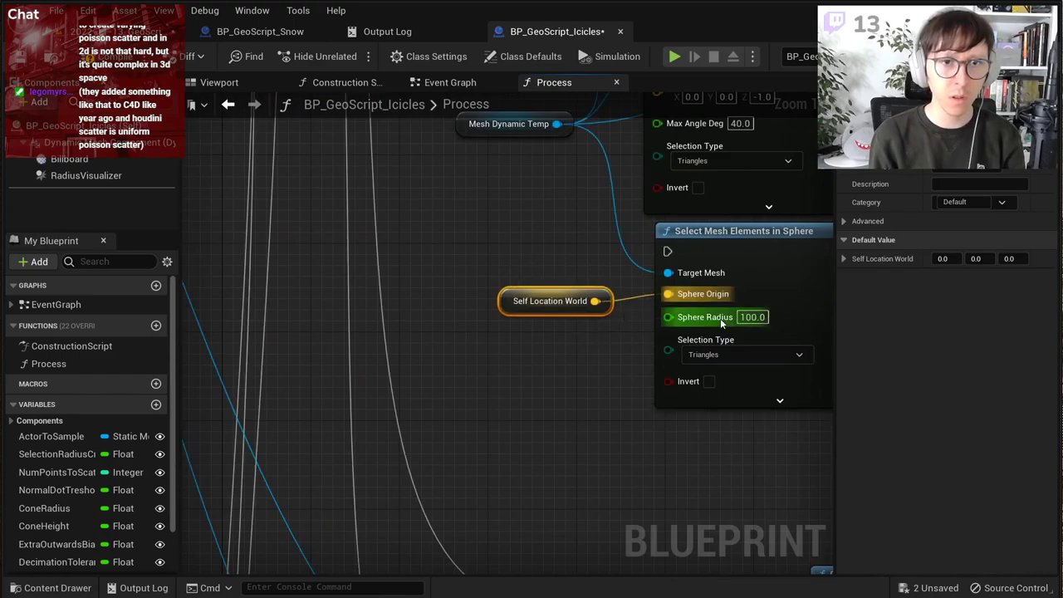
Step: Add a getter for the SelectionRadiusCm variable and connect it to the Sphere Radius input
left_click_drag(75, 455, 485, 340)
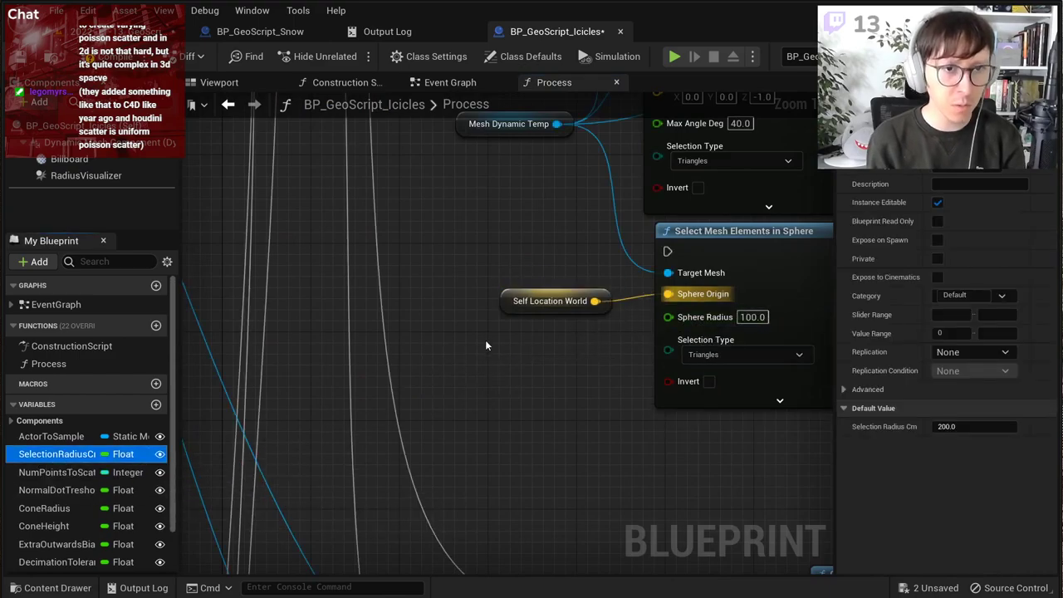
left_click(512, 365)
left_click_drag(578, 346, 671, 317)
Step: Add a Combine Mesh Selections node with the Normal Angle selection as Selection A and the Sphere selection as Selection B
right_click_drag(634, 396, 366, 439)
scroll(695, 289, "down", 2)
right_click_drag(703, 289, 525, 352)
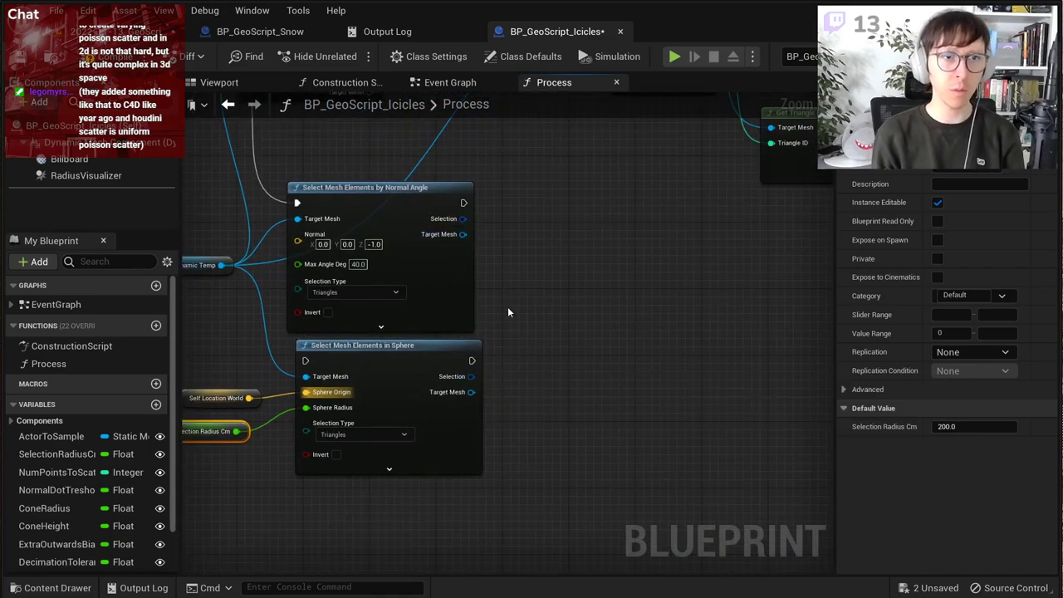
left_click_drag(464, 220, 559, 336)
type("combi")
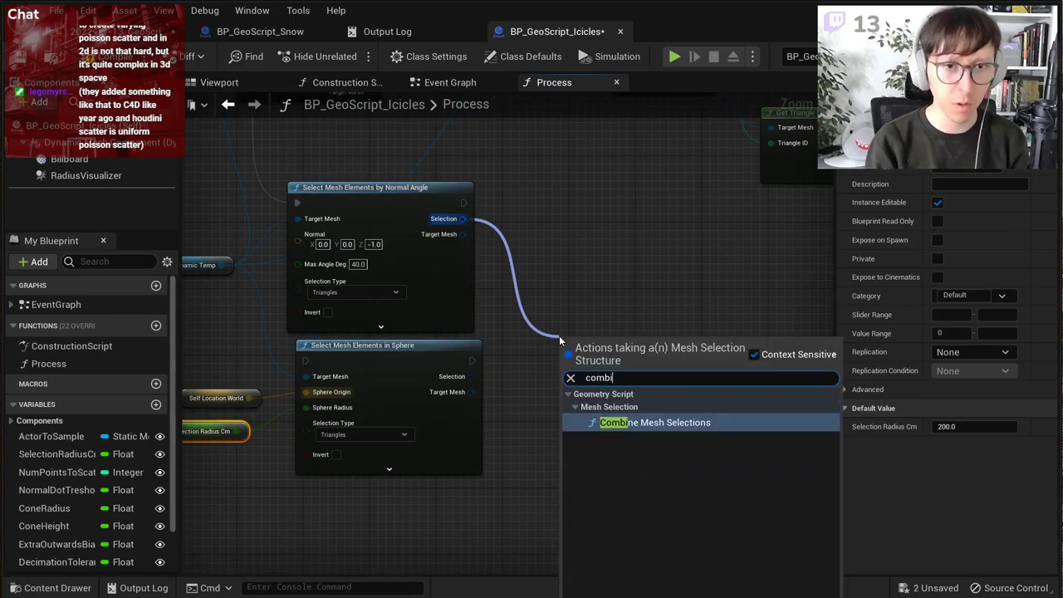
key("Return")
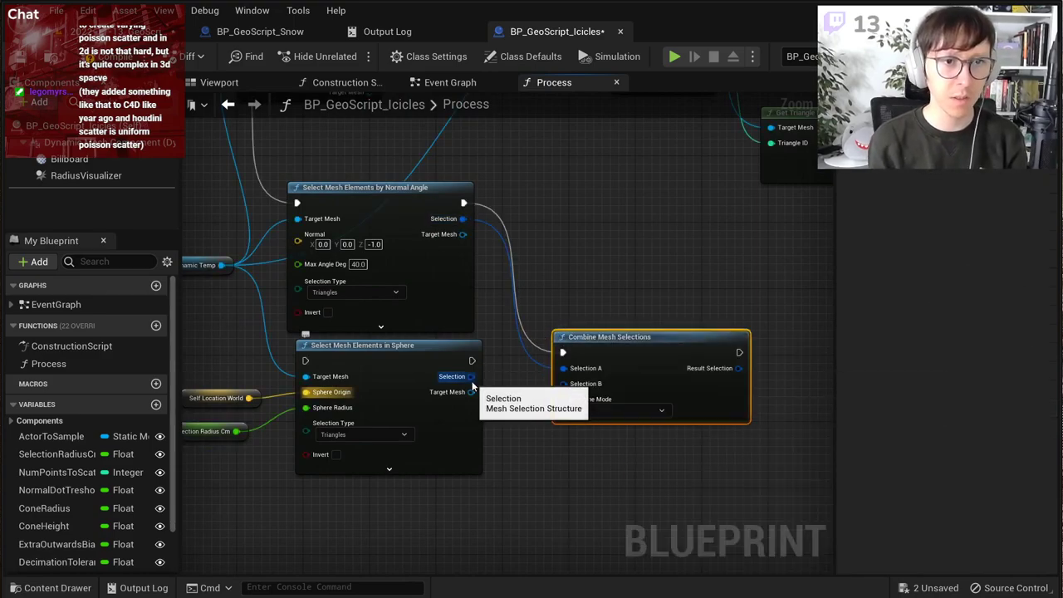
left_click_drag(471, 377, 564, 384)
left_click_drag(593, 352, 568, 318)
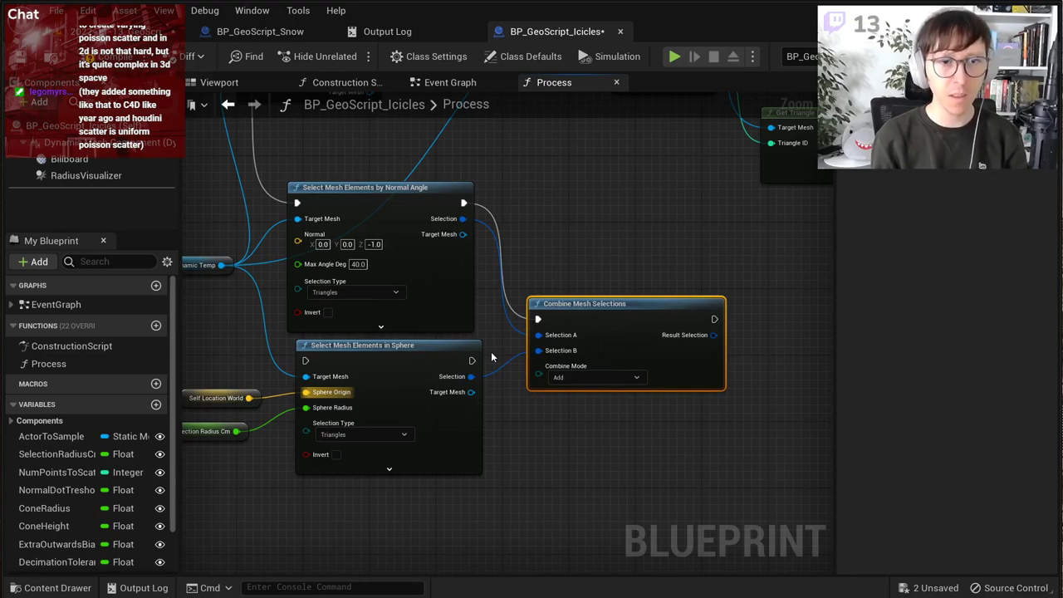
Step: Set the Combine Mode of the Combine Mesh Selections node to Intersection
scroll(591, 380, "up", 2)
left_click(589, 379)
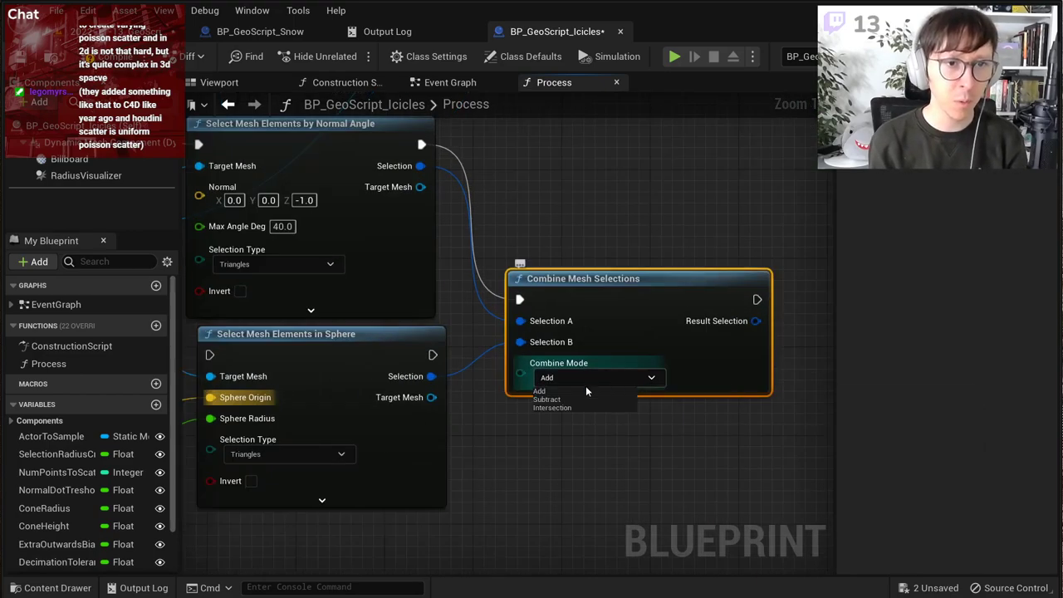
left_click(571, 408)
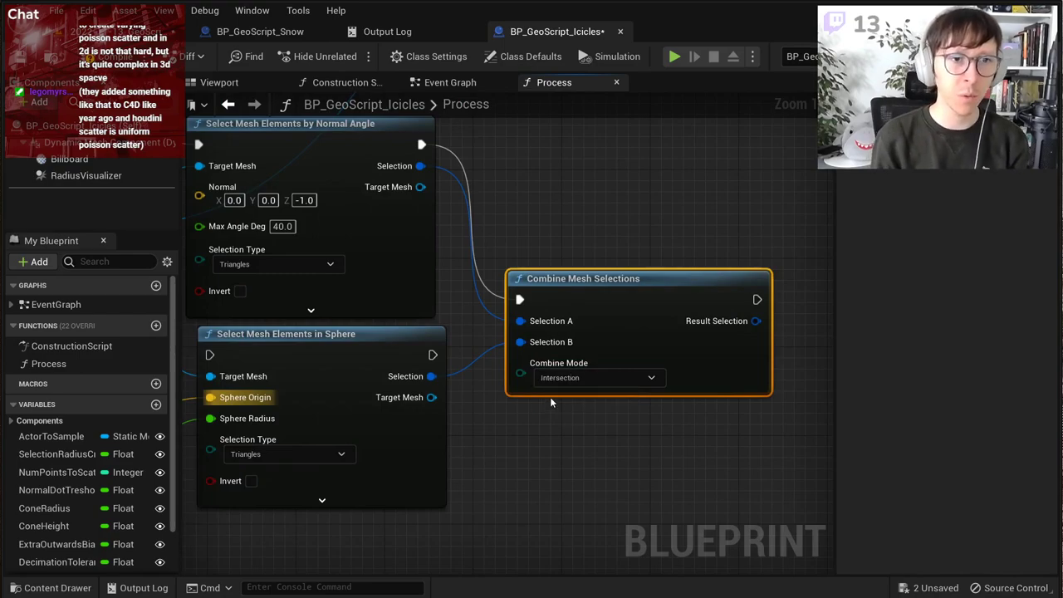
Step: Reroute execution from Select Mesh Elements by Normal Angle through Select Mesh Elements in Sphere into Combine Mesh Selections
right_click_drag(455, 243, 553, 275)
left_click_drag(706, 319, 729, 297)
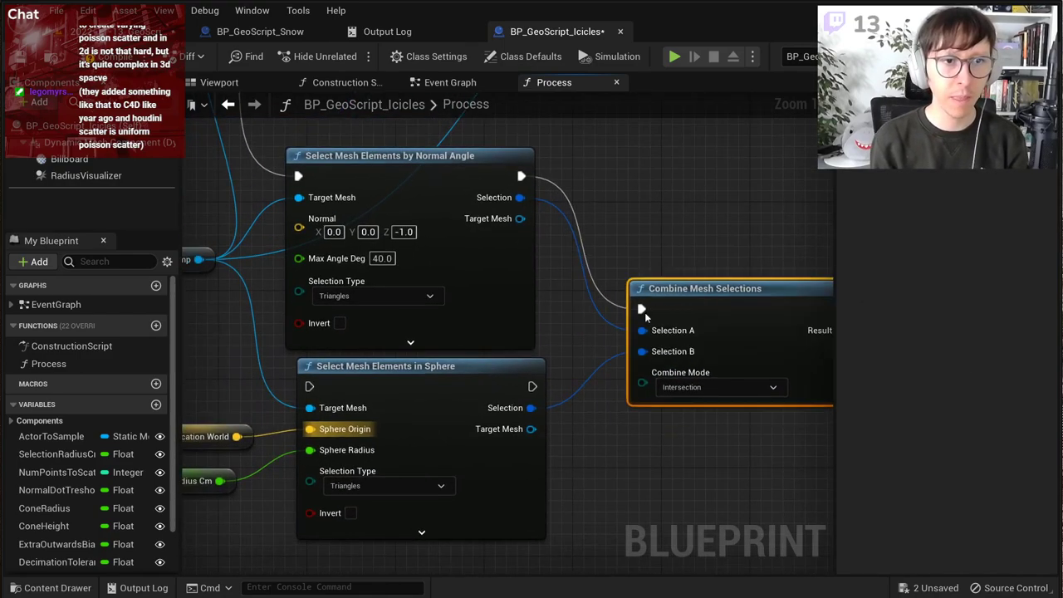
scroll(613, 301, "down", 2)
left_click(635, 308, "alt")
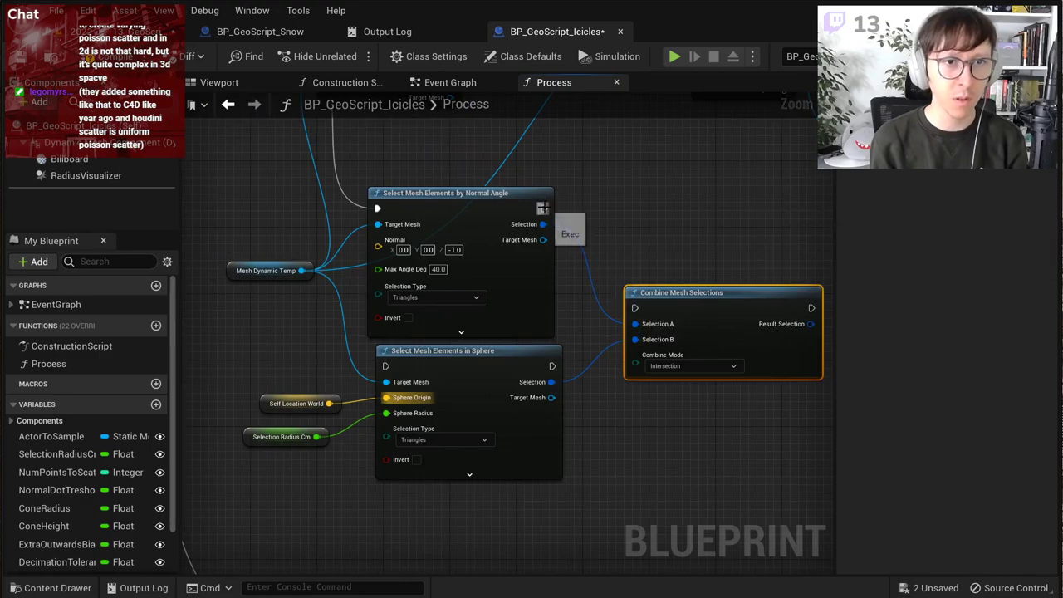
left_click_drag(544, 209, 387, 366)
left_click_drag(551, 366, 666, 309)
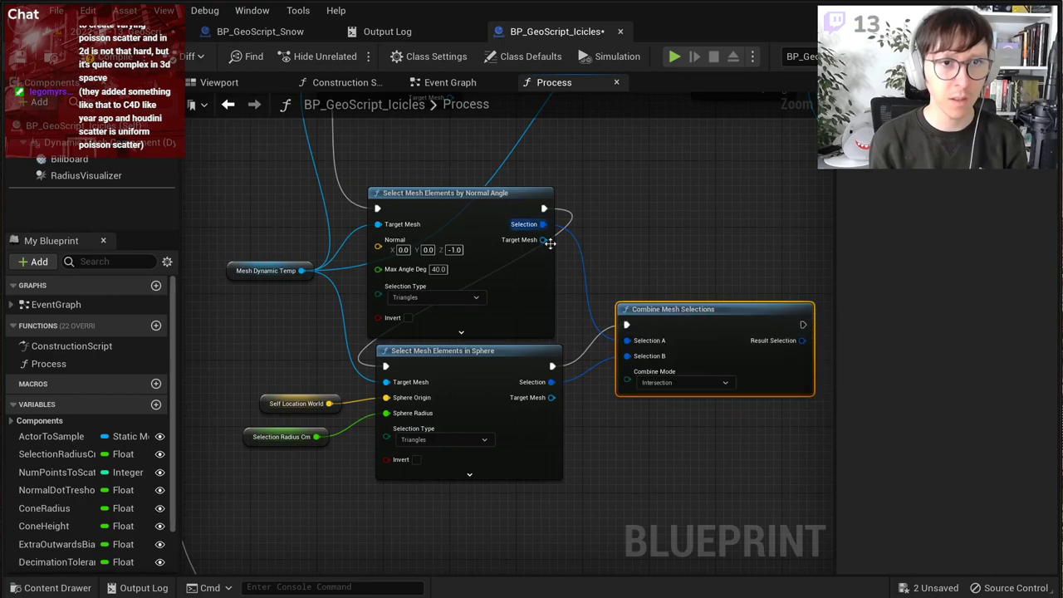
Step: Examine the nodes that consume the selected triangle IDs and the local variables of the Process function
right_click_drag(675, 437, 467, 516)
scroll(664, 357, "down", 3)
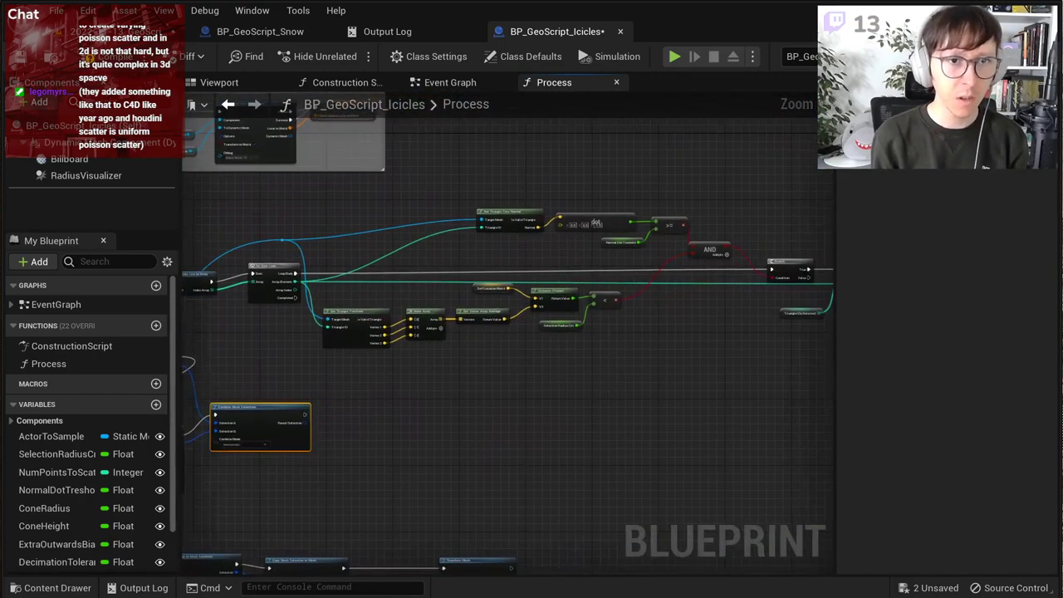
scroll(556, 485, "up", 5)
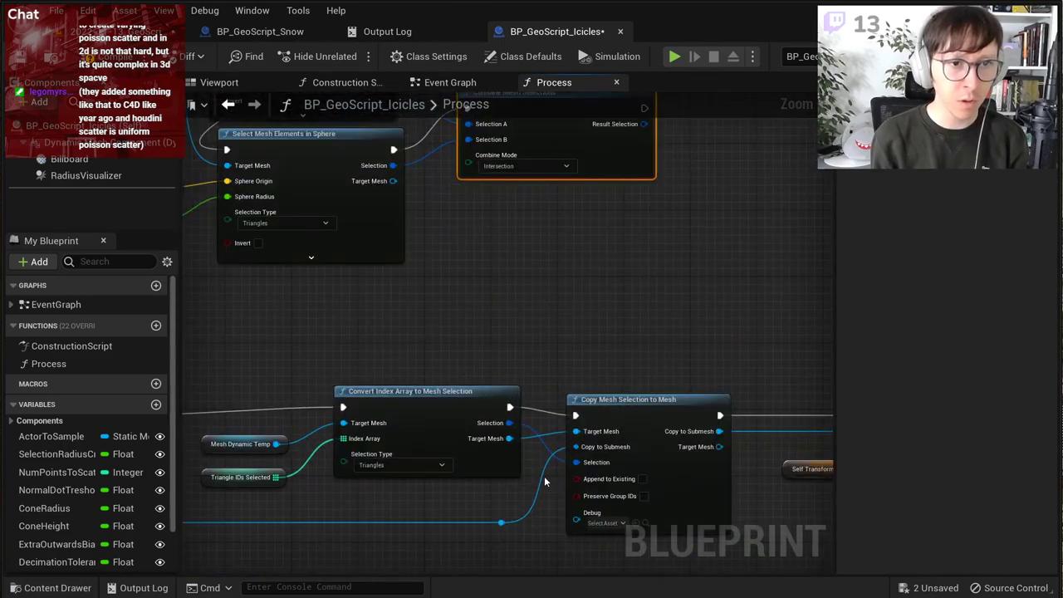
right_click_drag(680, 374, 563, 400)
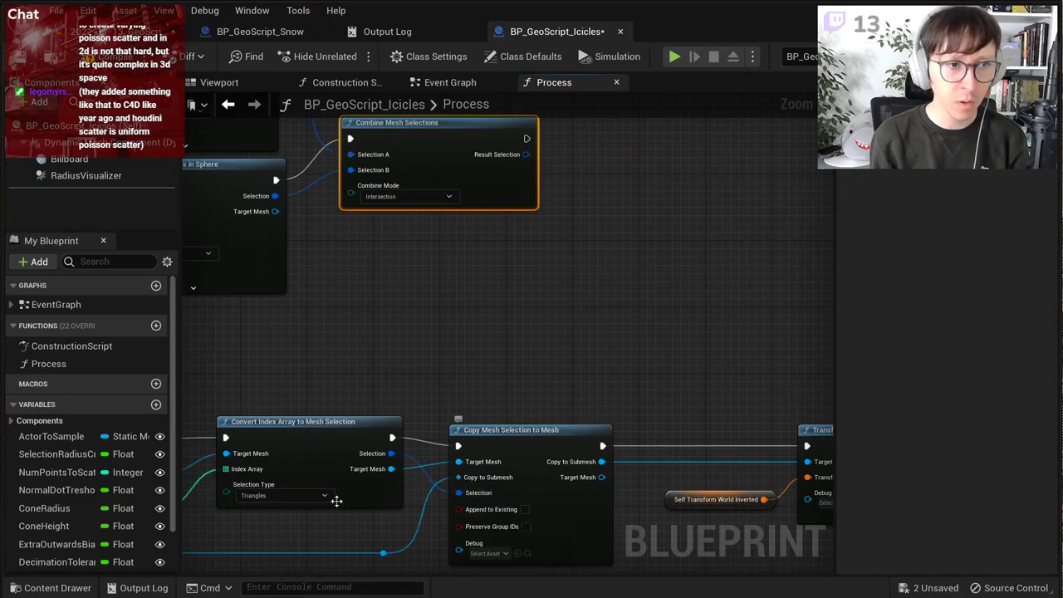
scroll(51, 490, "down", 2)
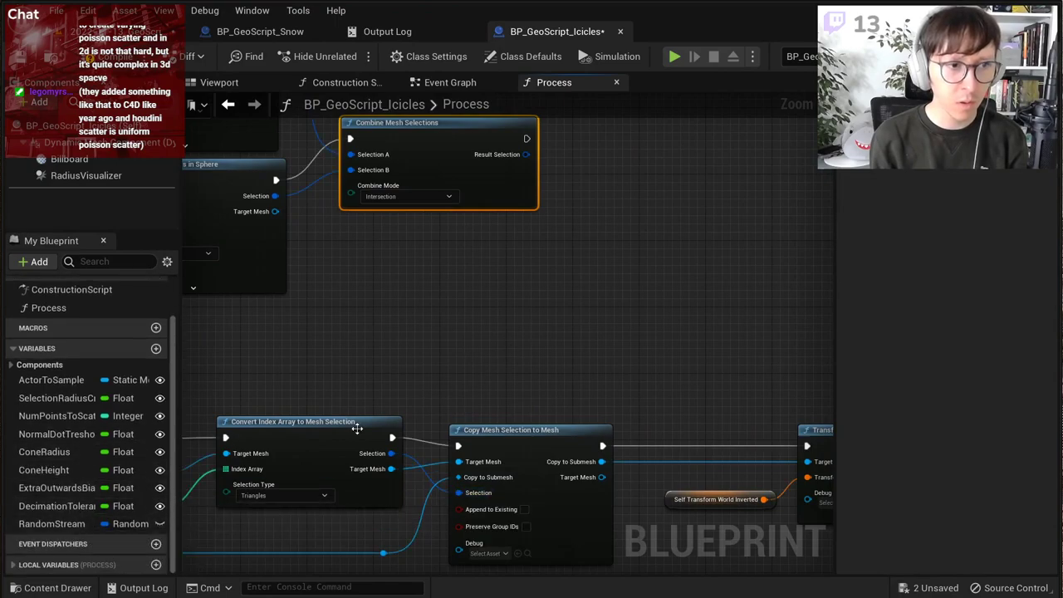
left_click(13, 566)
scroll(64, 548, "down", 4)
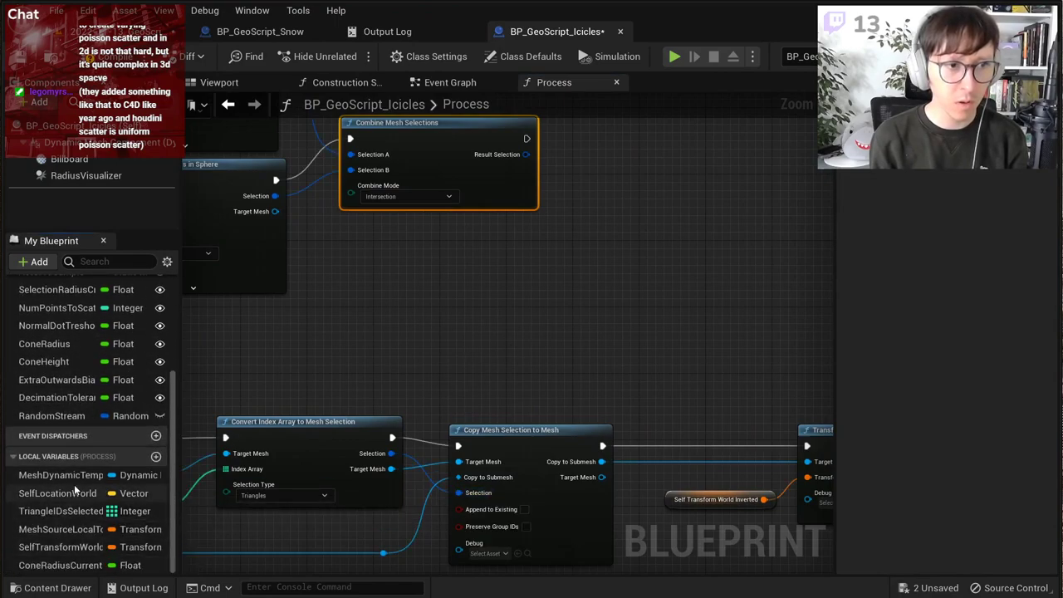
Step: Promote Result Selection to a local variable named Triangles Facing Down Within Radius and align its SET node with Combine Mesh Selections
right_click_drag(610, 183, 534, 321)
scroll(472, 292, "up", 2)
right_click(443, 294)
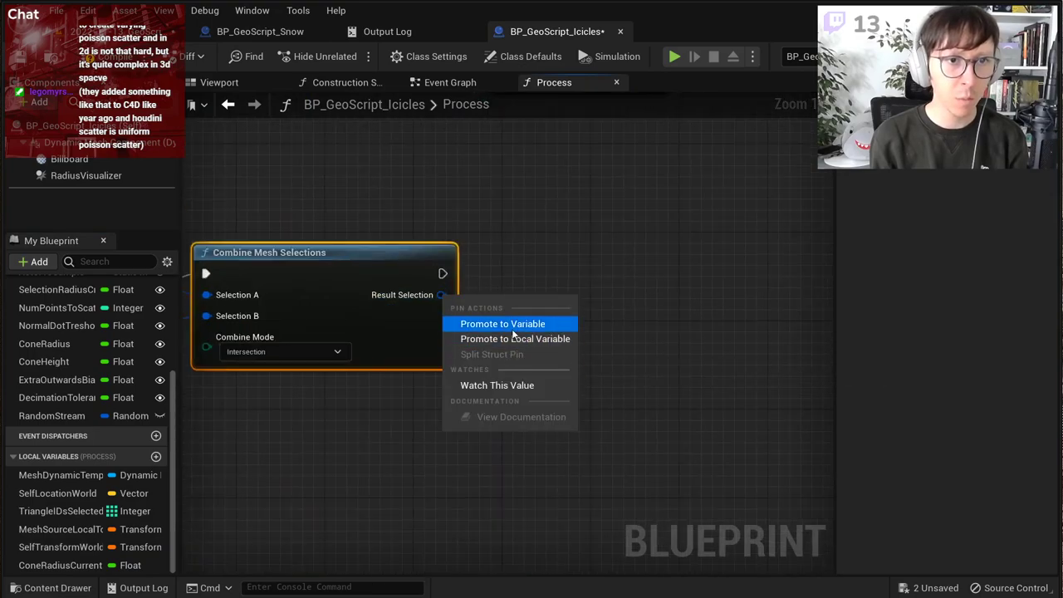
left_click(516, 338)
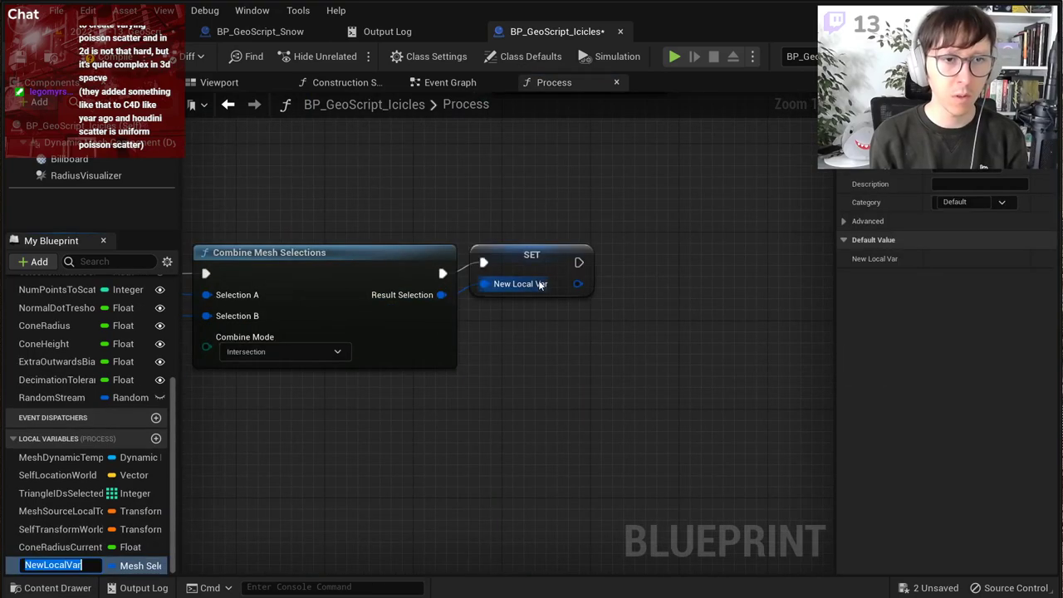
left_click_drag(548, 260, 560, 270)
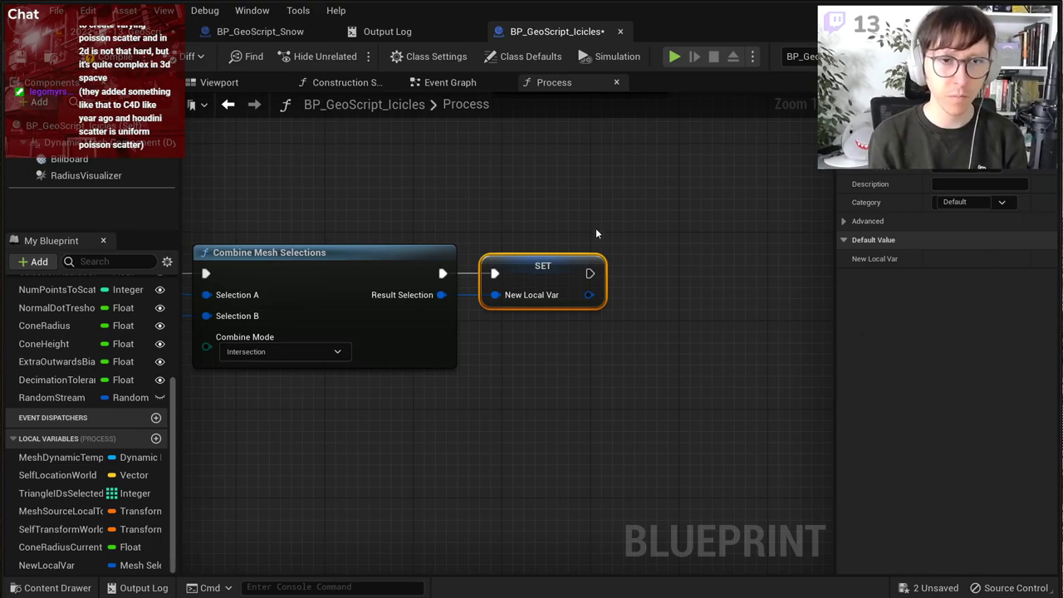
key("Return")
left_click(587, 264)
Step: Delete the Convert Index Array to Mesh Selection node together with its Mesh Dynamic Temp and Triangle IDs Selected inputs
scroll(599, 201, "down", 2)
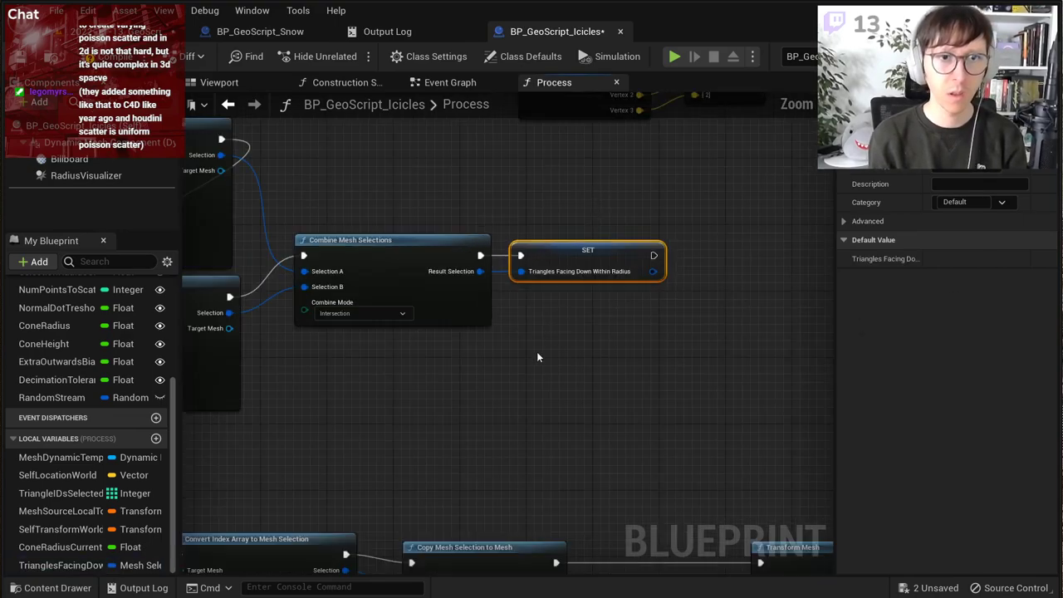
right_click_drag(281, 436, 598, 222)
scroll(597, 221, "down", 2)
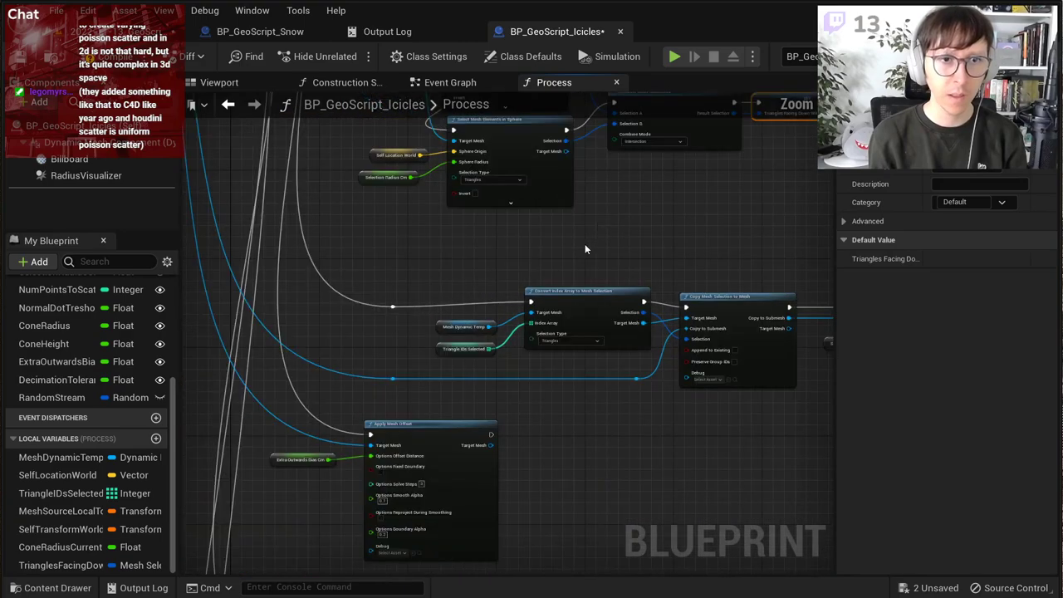
scroll(585, 245, "up", 1)
right_click_drag(666, 276, 562, 265)
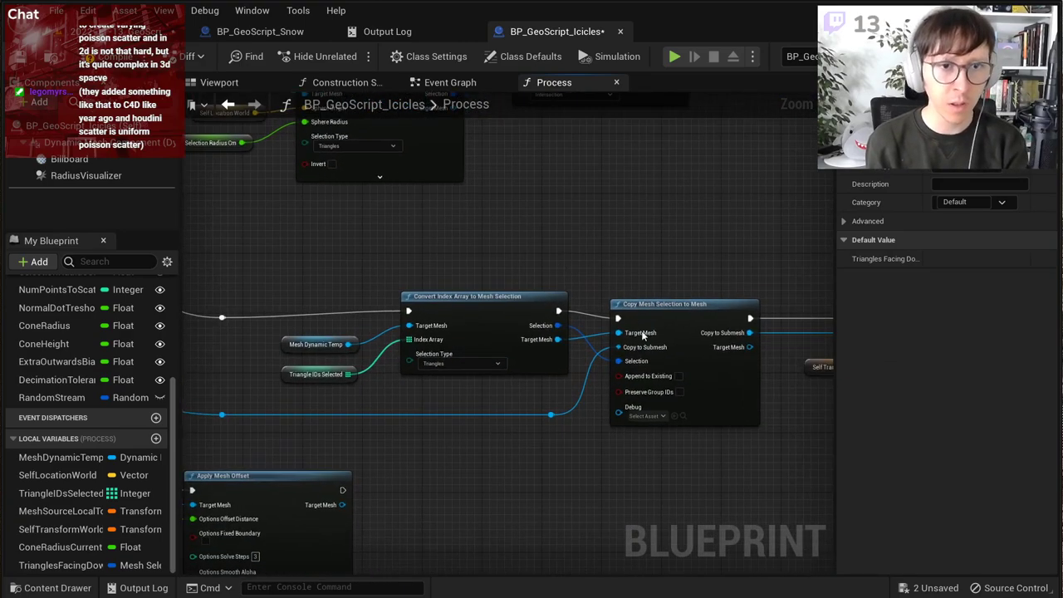
left_click_drag(299, 271, 539, 400)
key("Delete")
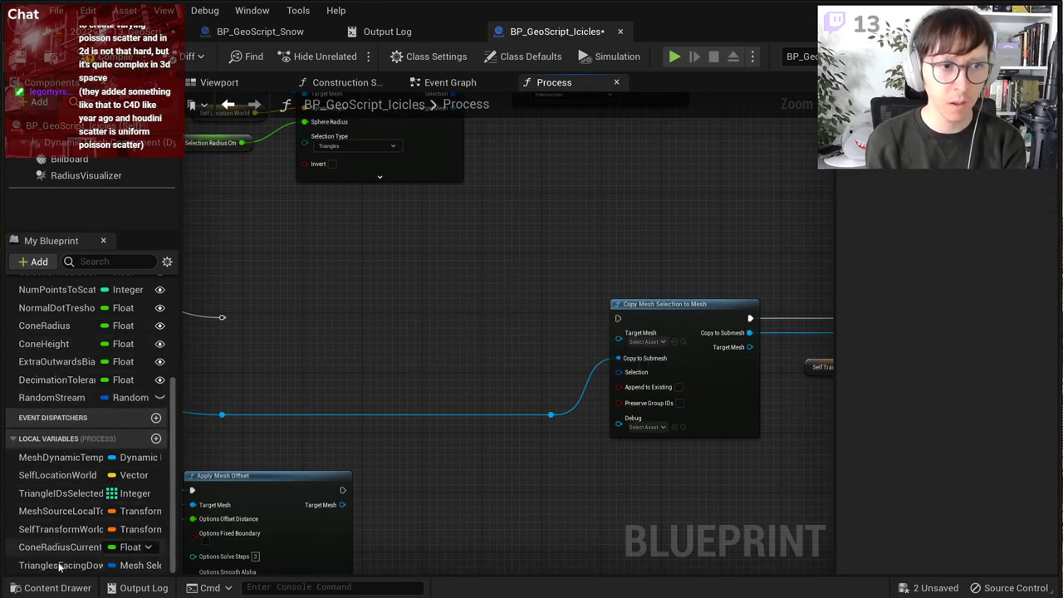
Step: Add a getter for Triangles Facing Down Within Radius and connect it to the Selection input of Copy Mesh Selection to Mesh
left_click_drag(60, 566, 413, 358)
left_click(502, 385)
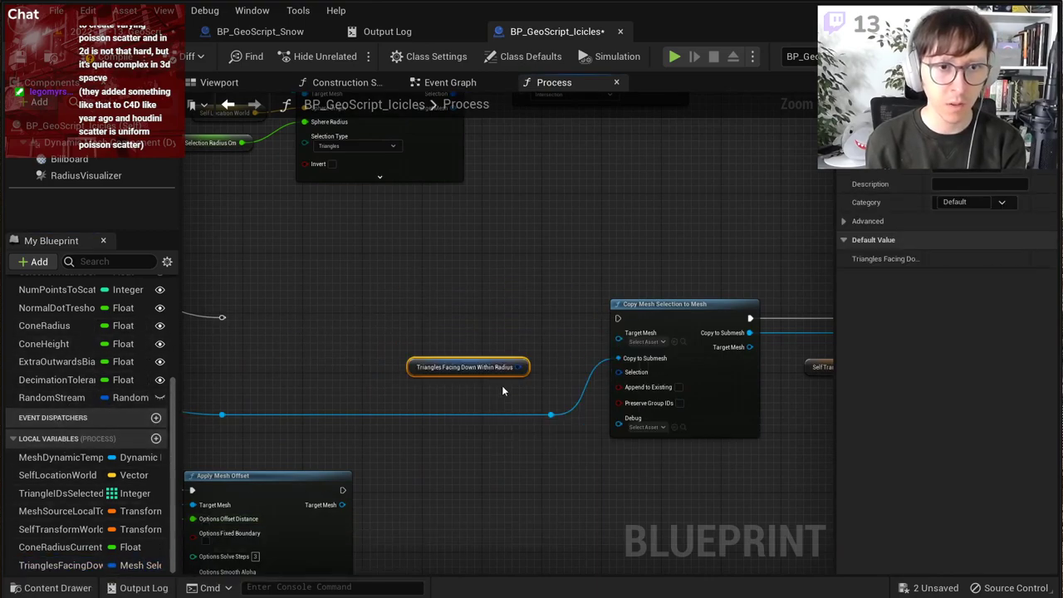
left_click_drag(518, 367, 620, 373)
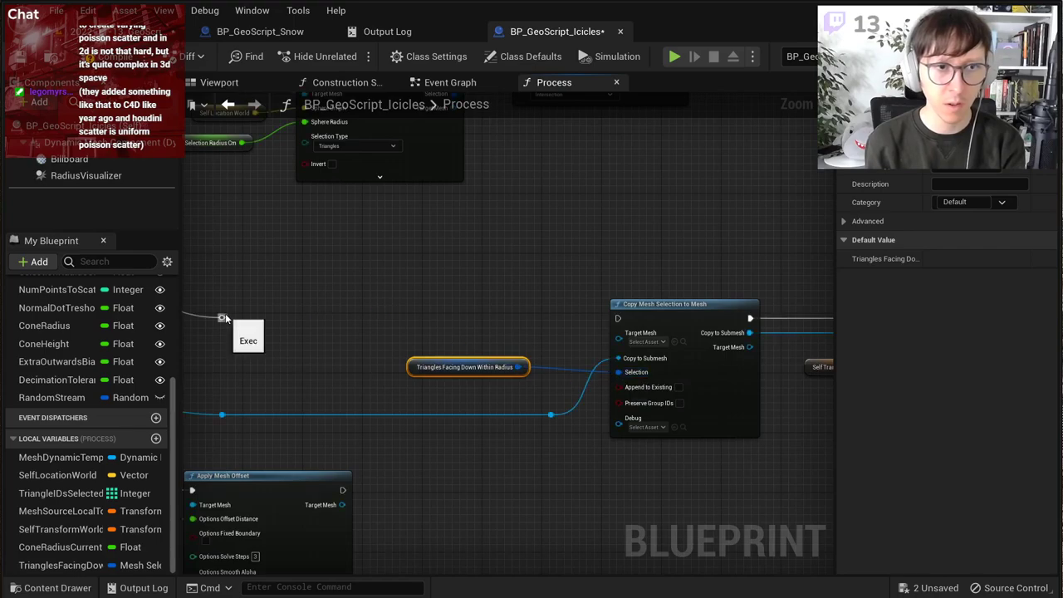
Step: Connect the rerouted execution wire to the execution input of Copy Mesh Selection to Mesh
left_click_drag(222, 317, 623, 320)
scroll(637, 316, "up", 2)
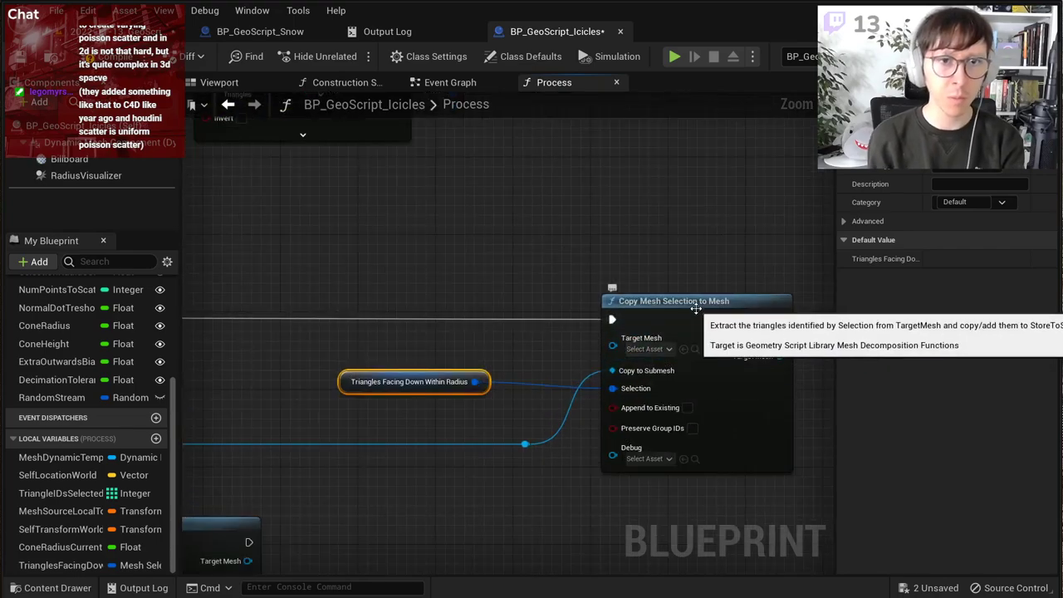
left_click(418, 413)
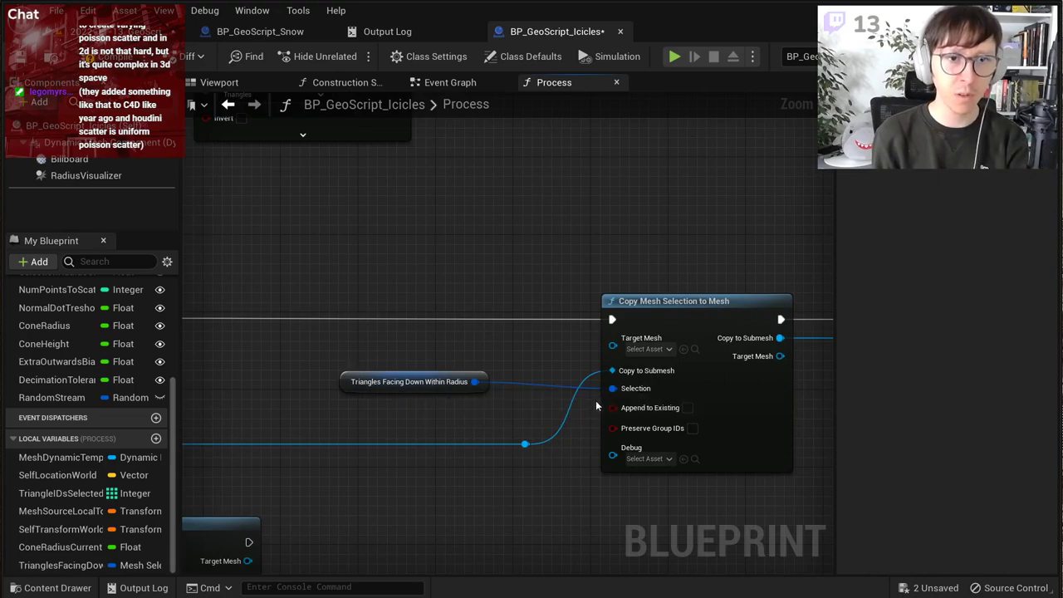
Step: Delete the old per-triangle loop nodes, including Get All Triangle IDs, and the Triangle IDs Selected clear with its reroute
scroll(466, 292, "down", 4)
right_click_drag(524, 236, 553, 396)
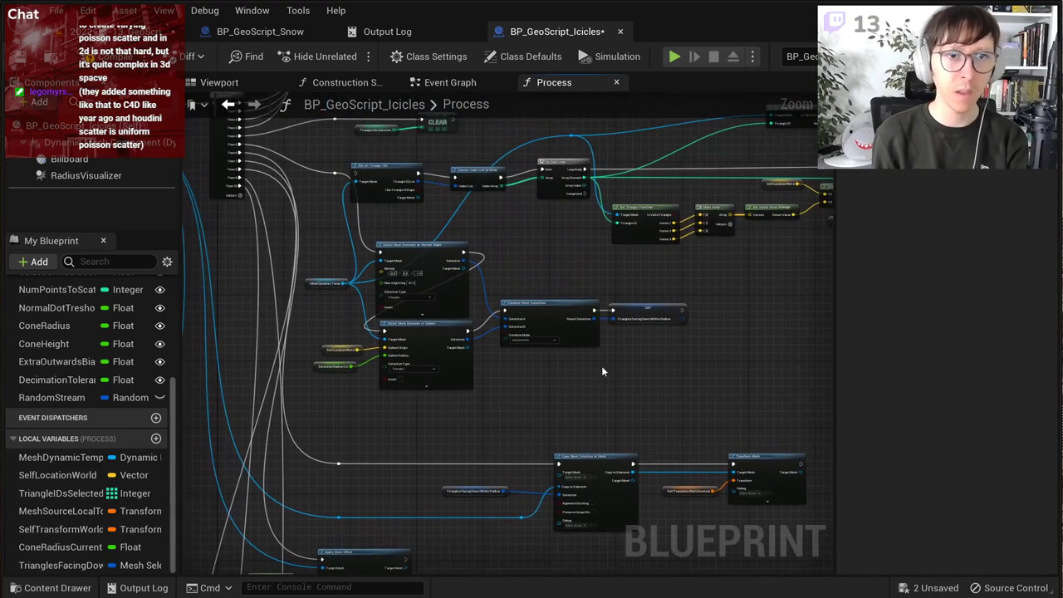
scroll(665, 357, "down", 1)
right_click_drag(776, 308, 470, 426)
left_click_drag(667, 373, 230, 308)
right_click_drag(286, 342, 609, 307)
scroll(528, 307, "up", 4)
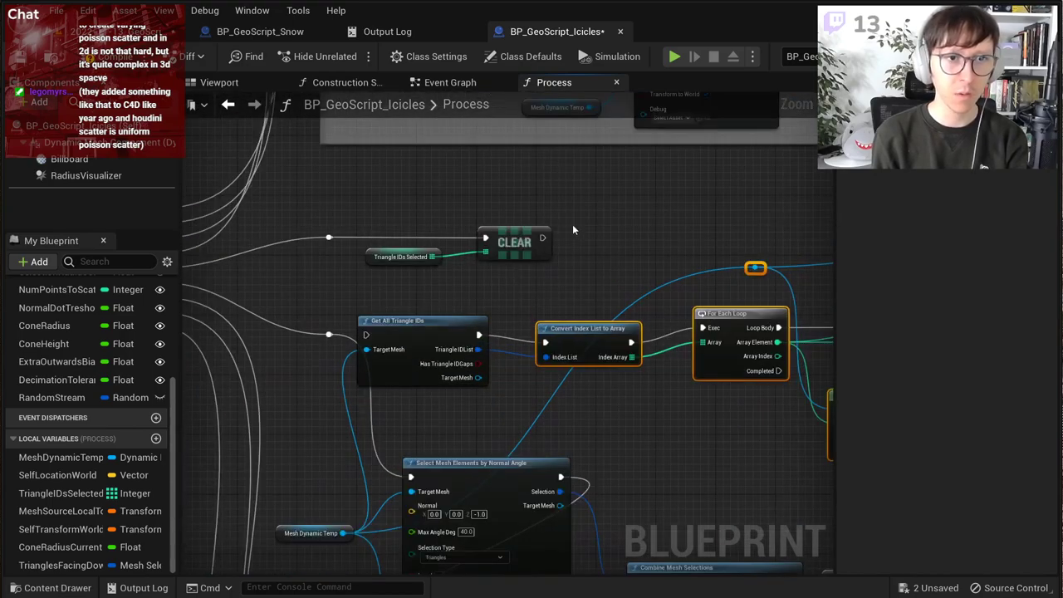
key("Delete")
left_click_drag(581, 207, 434, 349)
key("Delete")
left_click_drag(317, 207, 353, 287)
key("Delete")
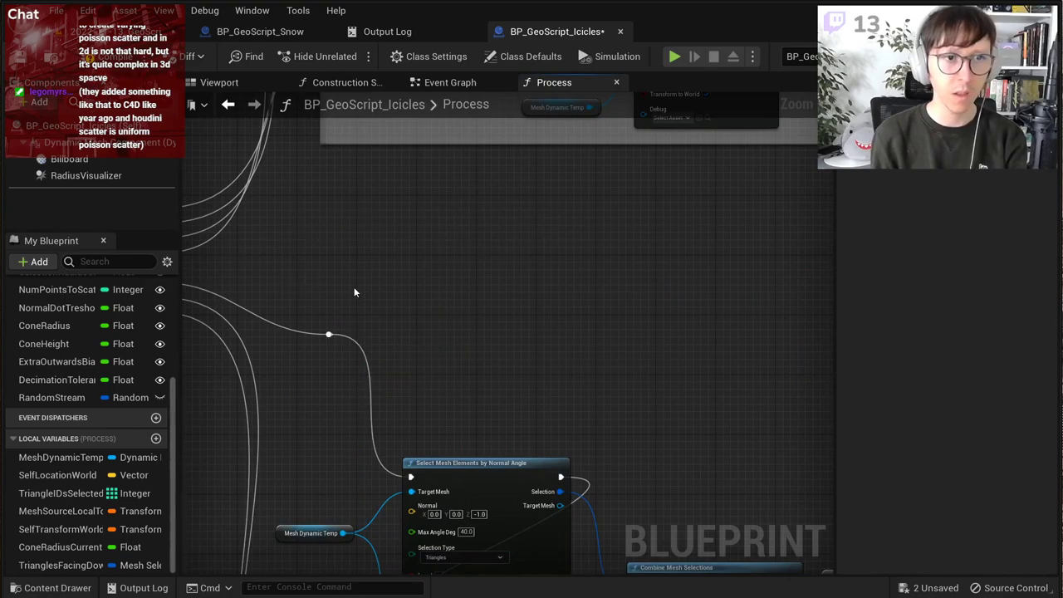
Step: Delete the TriangleIDsSelected local variable from the Process function
right_click_drag(353, 291, 532, 191)
left_click(76, 493)
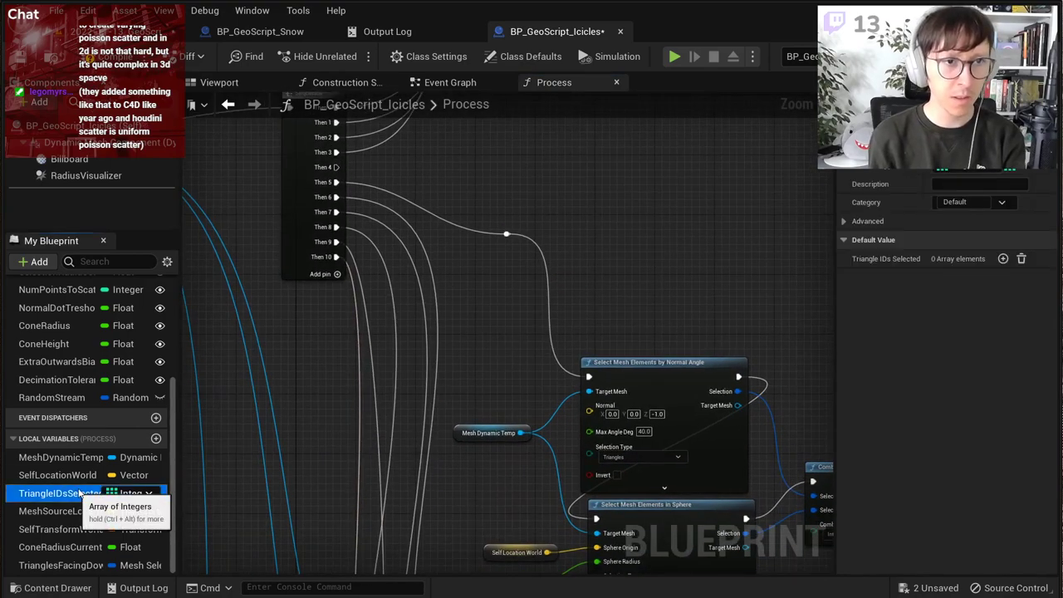
key("Delete")
Step: Move the normal-angle and sphere selection nodes, with Combine Mesh Selections and its SET node, up near the geometry copy comment
scroll(589, 305, "down", 4)
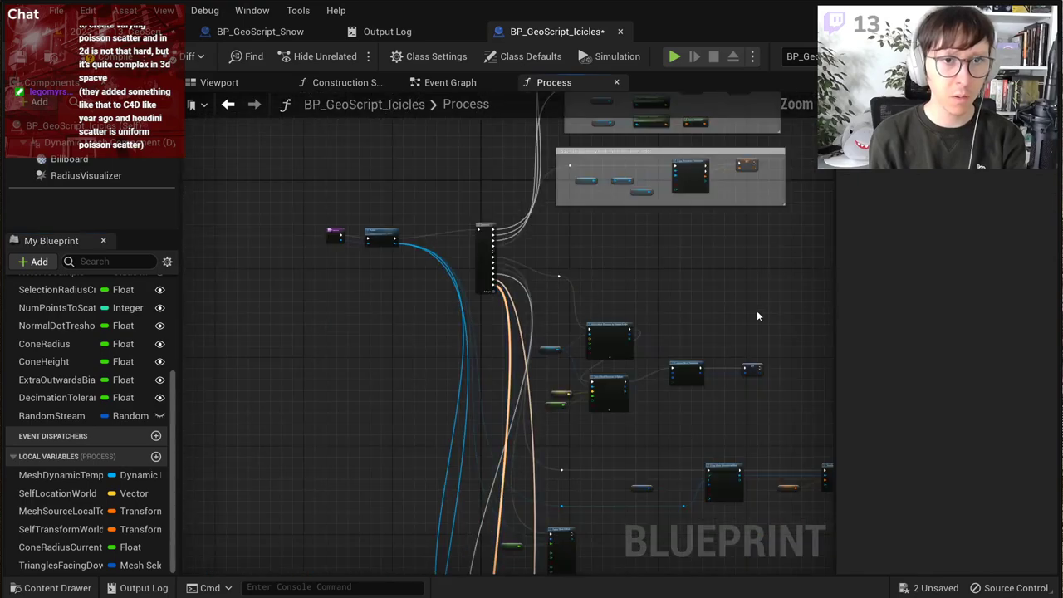
left_click_drag(607, 388, 643, 338)
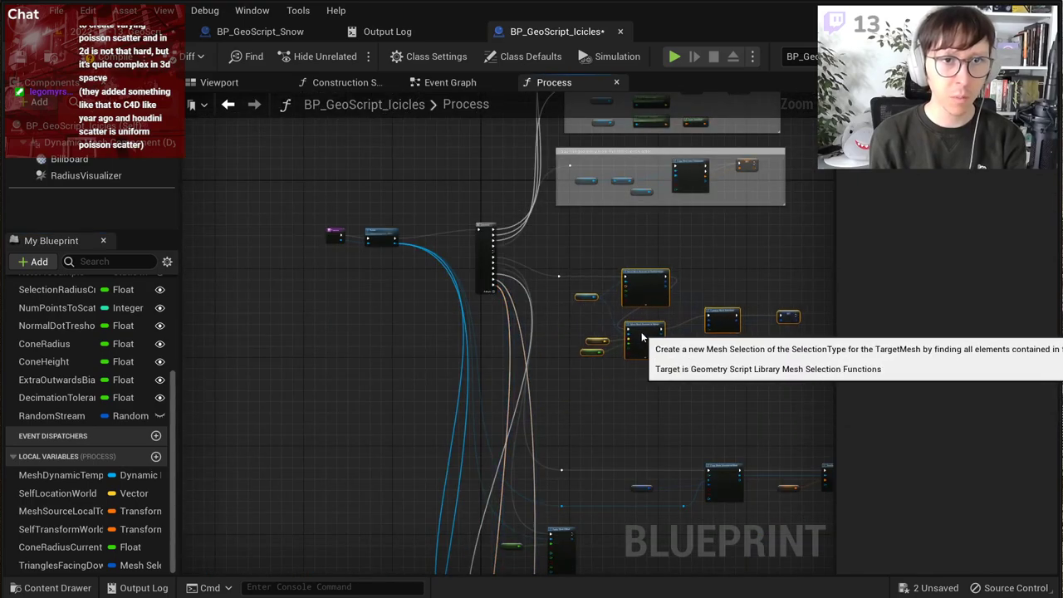
left_click(655, 380)
Step: Wrap the selection nodes and their reroute in a comment titled "Make a selection of triangles which face downward & fit within the defined sphere"
scroll(681, 378, "up", 2)
right_click_drag(700, 375, 484, 451)
scroll(583, 435, "down", 2)
left_click_drag(681, 460, 386, 319)
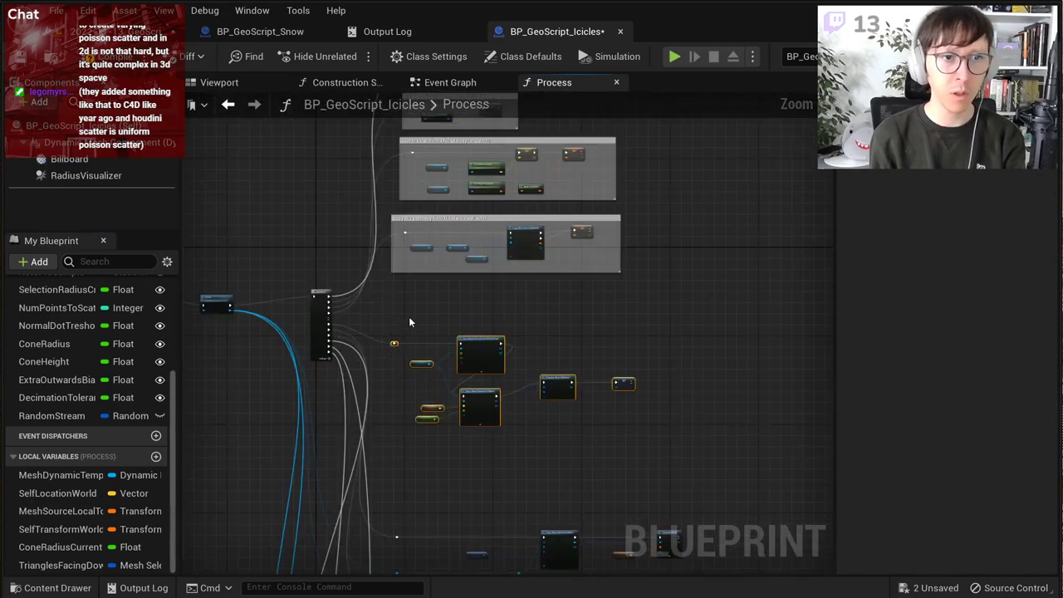
scroll(472, 326, "up", 3)
right_click(511, 361)
left_click(423, 294)
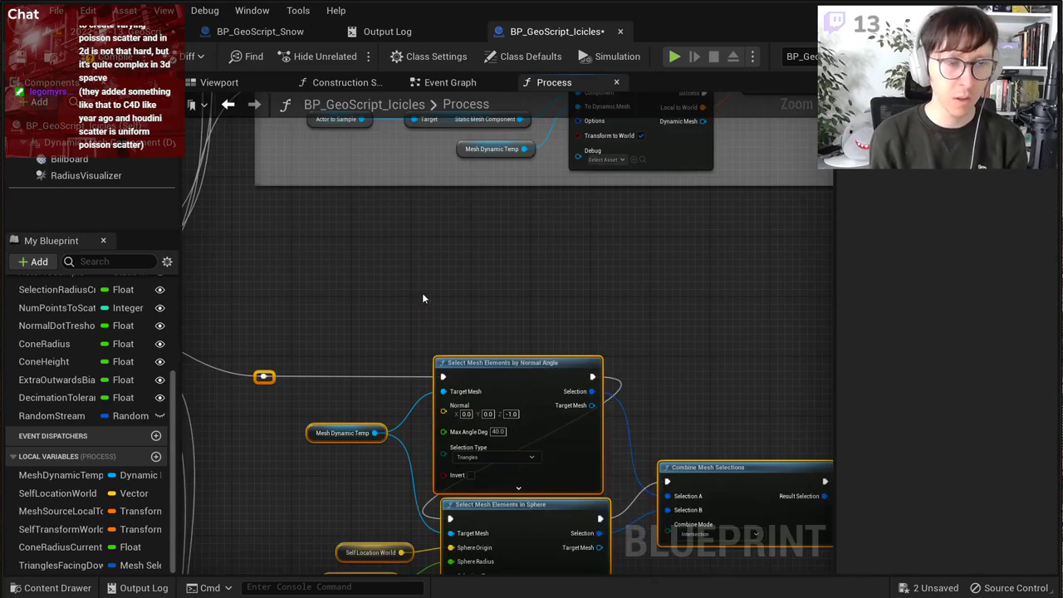
key("c")
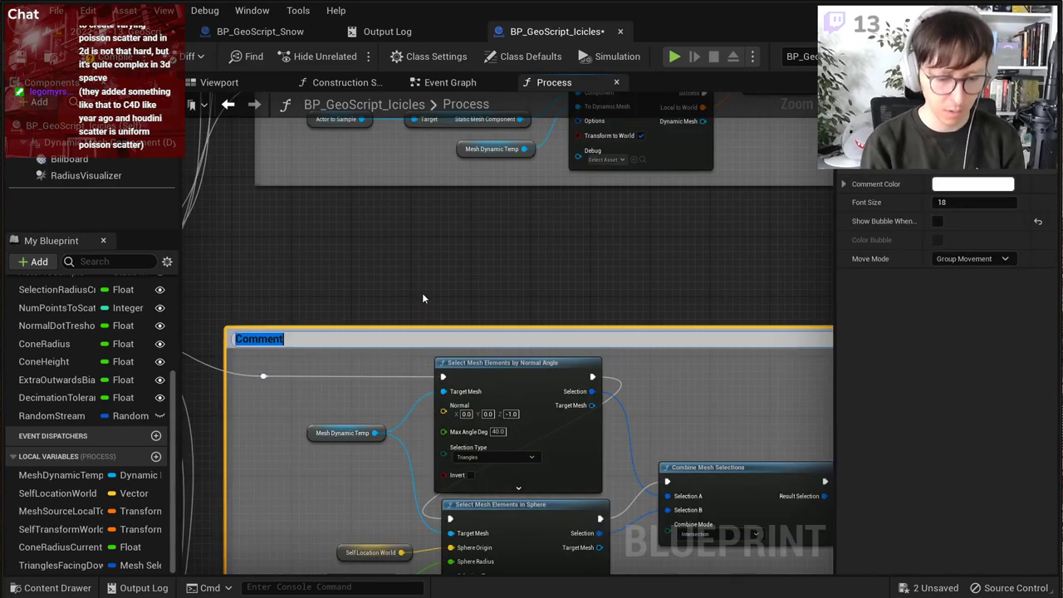
type("Make ")
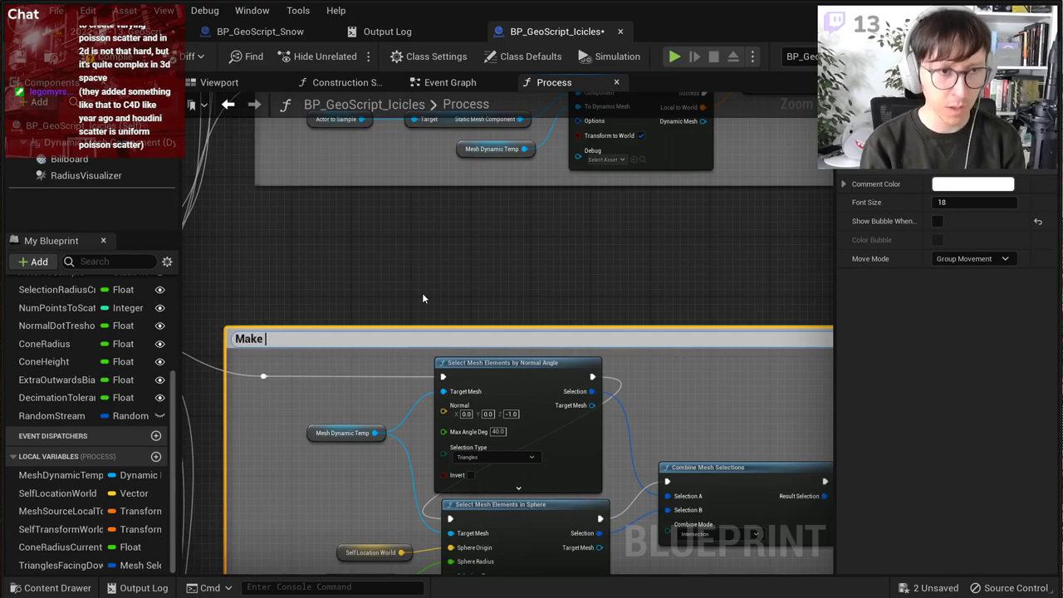
type("a selection of tr")
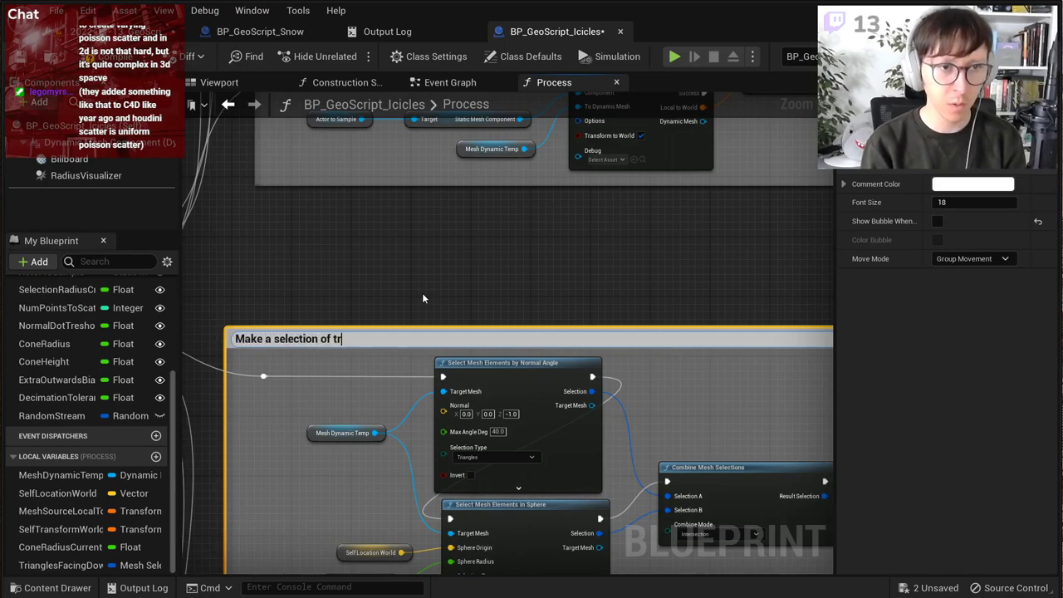
type("iangles wh")
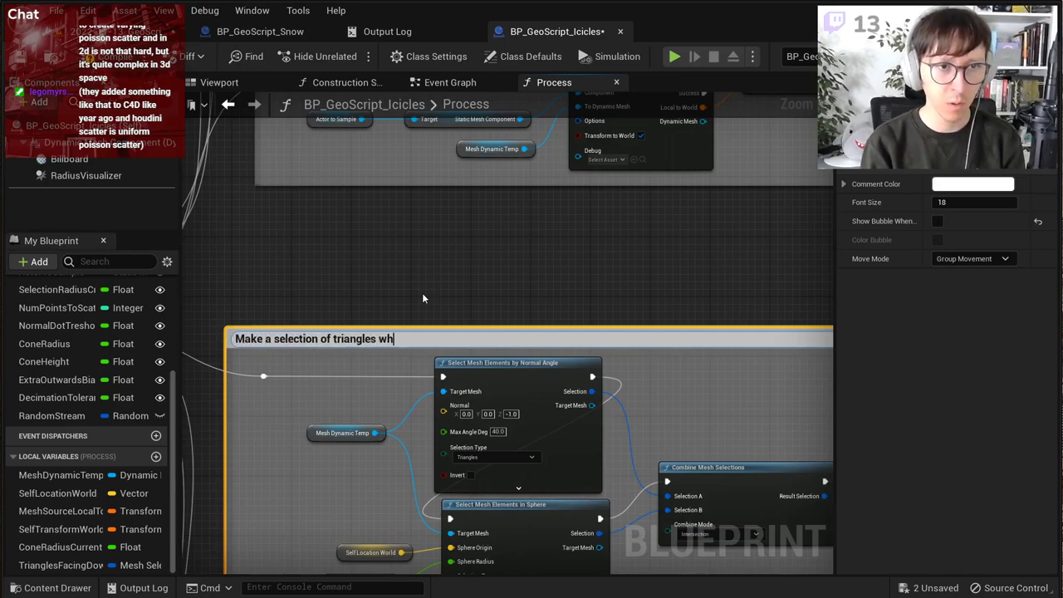
type("ich face down,")
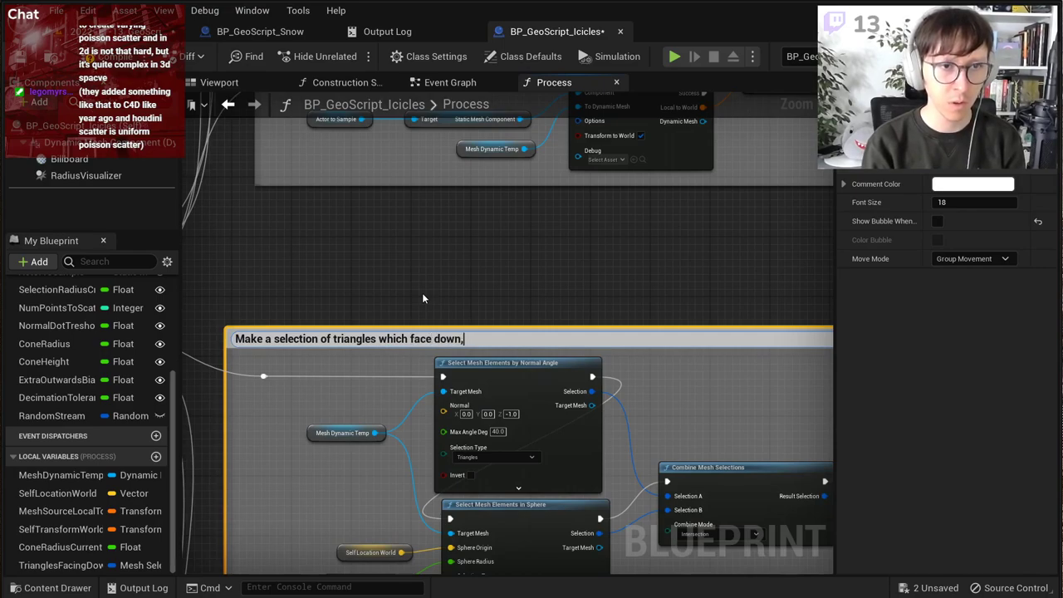
key("Left")
type("ward")
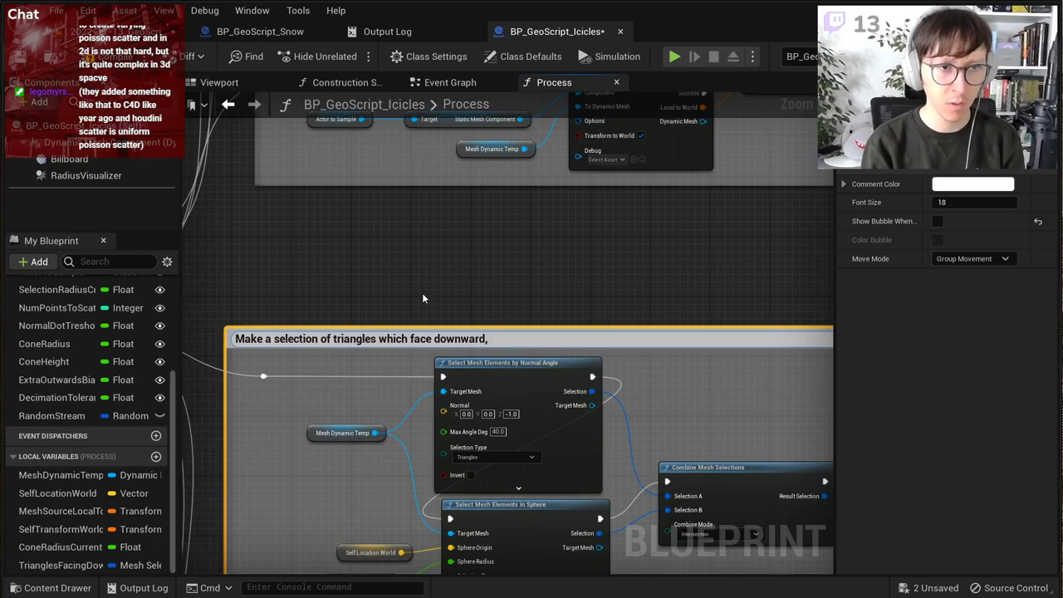
key("Delete")
type("& fit w")
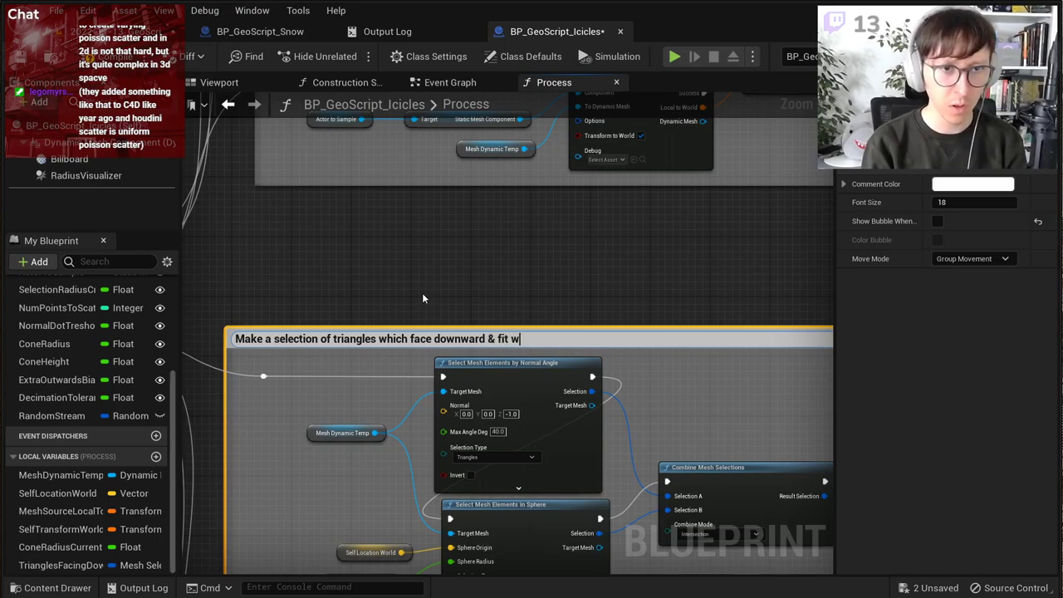
type("ithin the ")
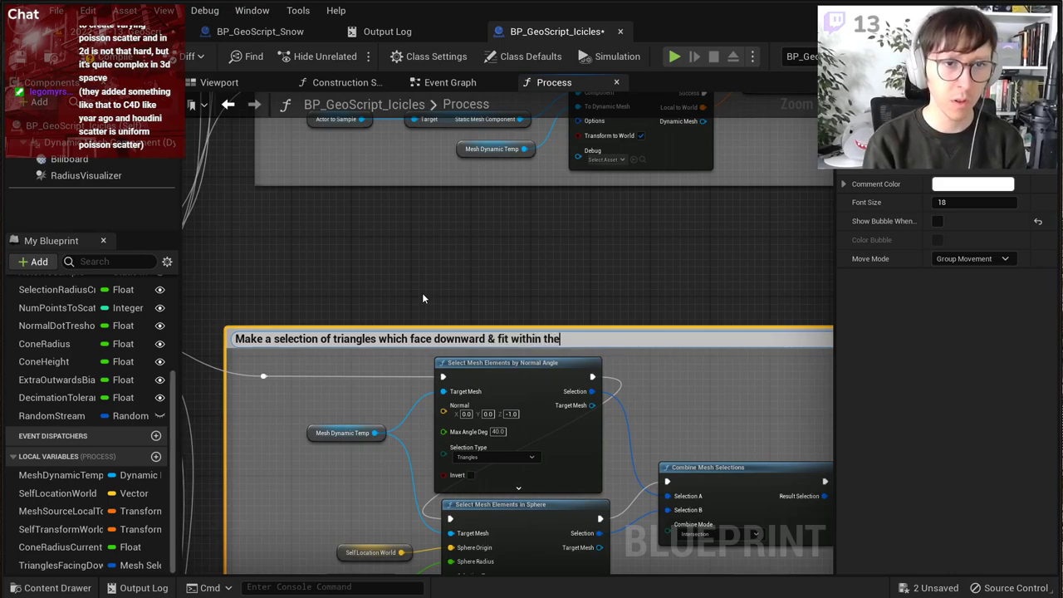
type("def")
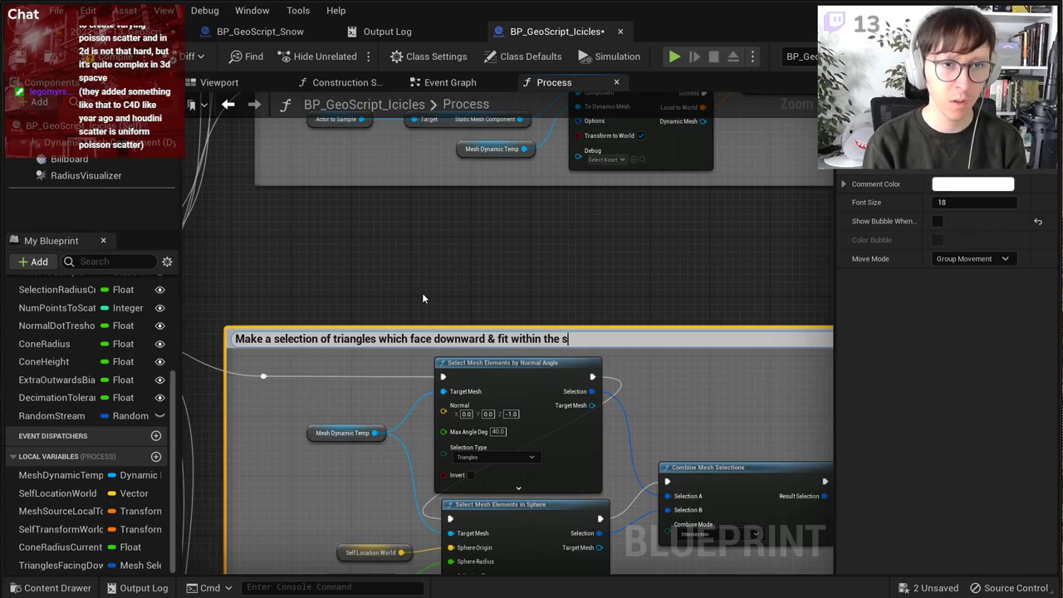
type("ined sphere")
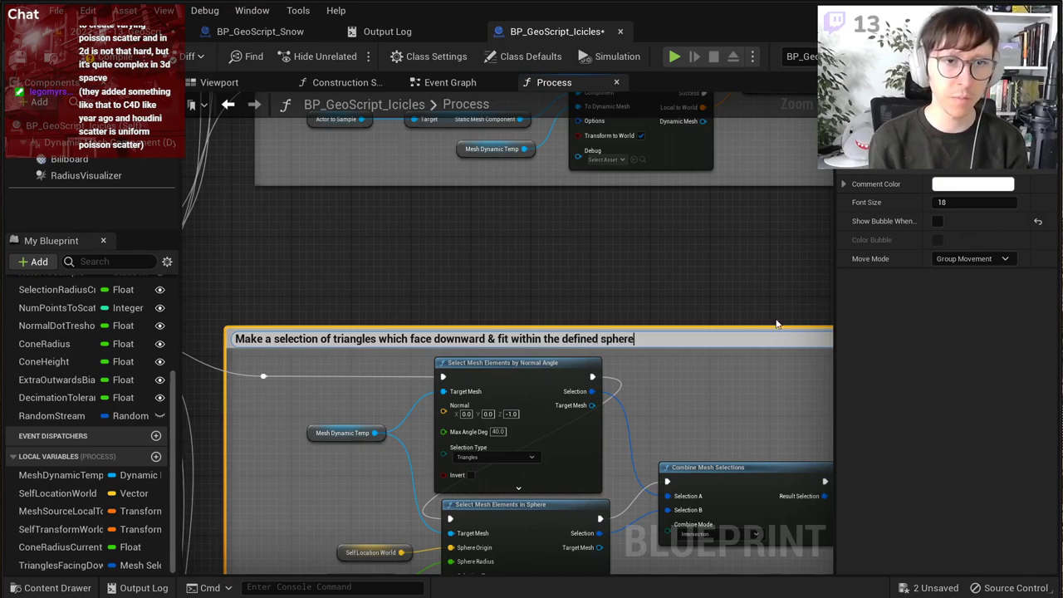
left_click(536, 275)
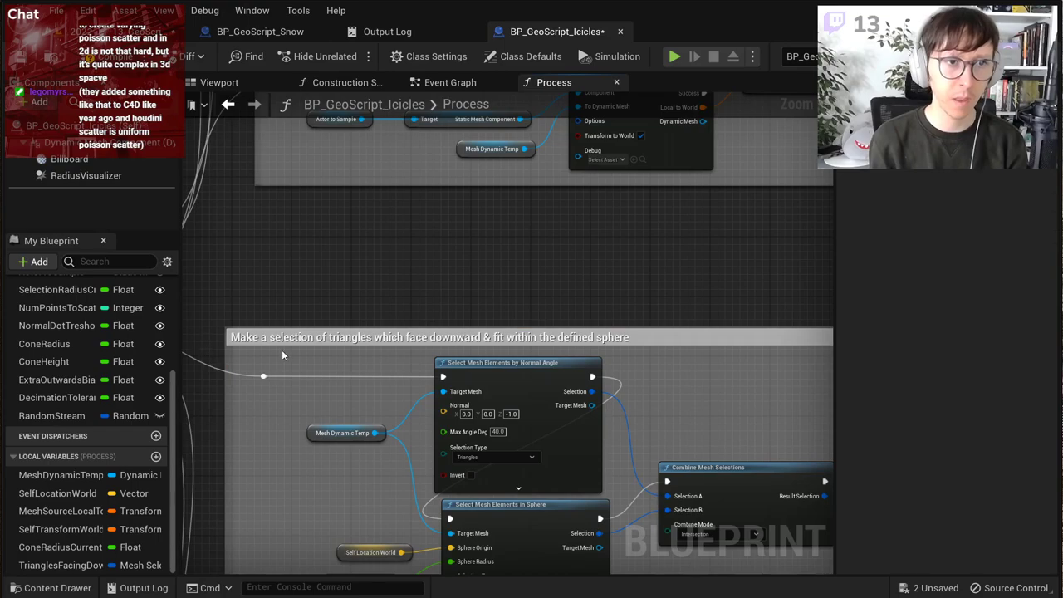
Step: Move the commented triangle selection block up directly beneath the geometry copy comment and save
left_click_drag(283, 342, 304, 230)
left_click(414, 560)
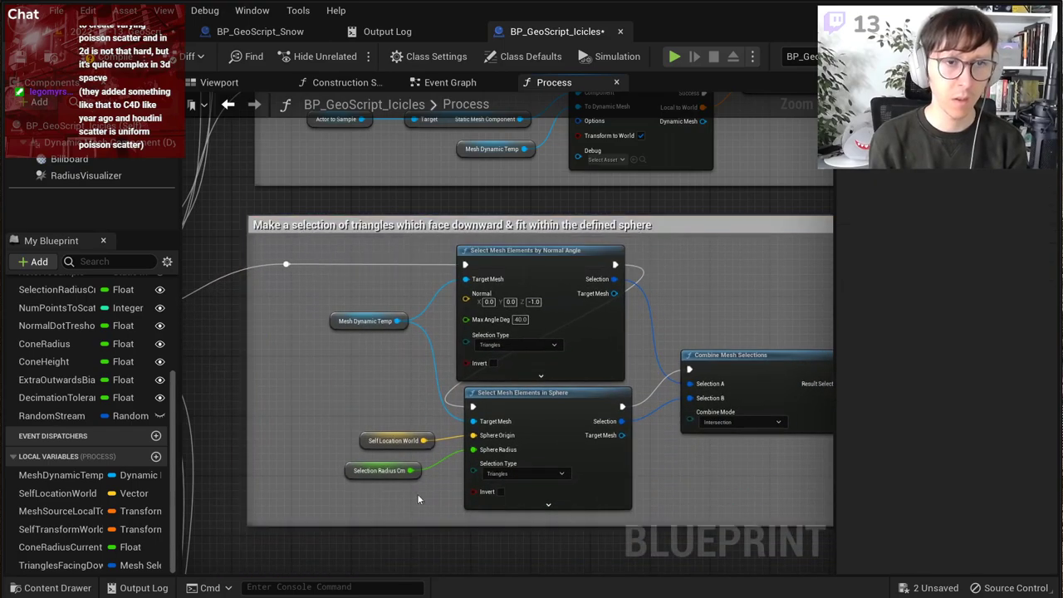
scroll(419, 499, "down", 3)
right_click_drag(430, 473, 610, 250)
right_click_drag(572, 336, 489, 295)
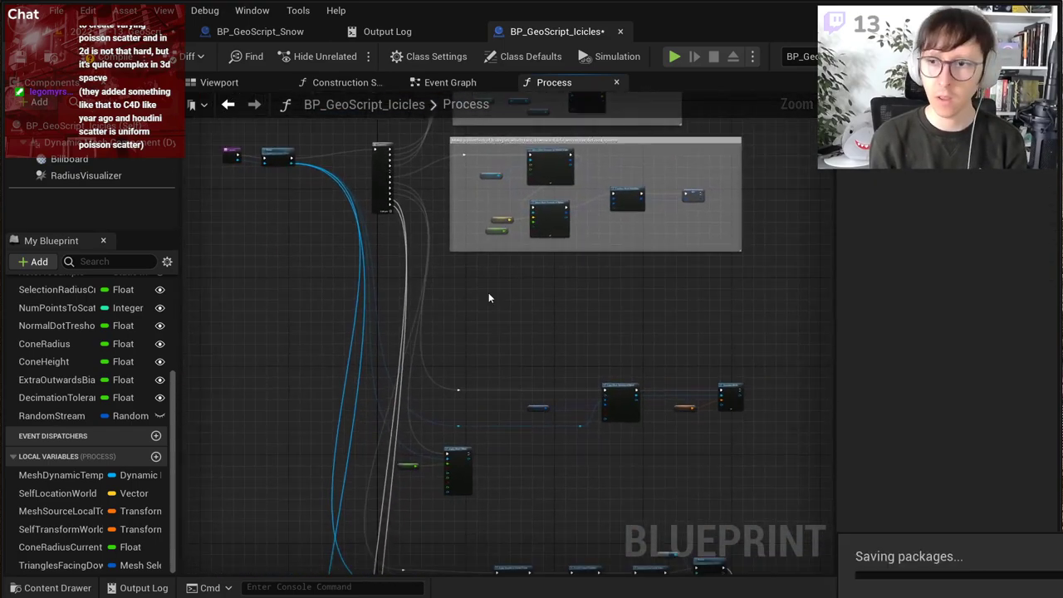
Step: Move the Copy Mesh Selection to Mesh and Transform Mesh nodes, with their inputs and reroutes, up beneath the triangle selection comment
scroll(527, 362, "up", 3)
right_click_drag(523, 358, 374, 314)
scroll(375, 315, "down", 1)
left_click_drag(706, 290, 271, 435)
left_click_drag(505, 363, 519, 198)
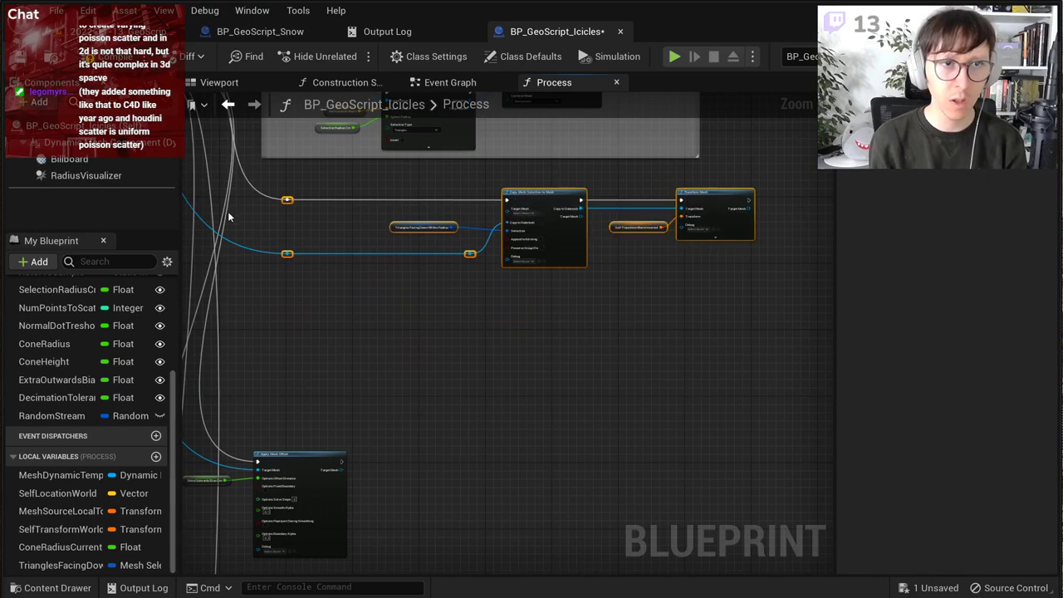
Step: Compile and save the icicles Blueprint
right_click_drag(229, 215, 358, 444)
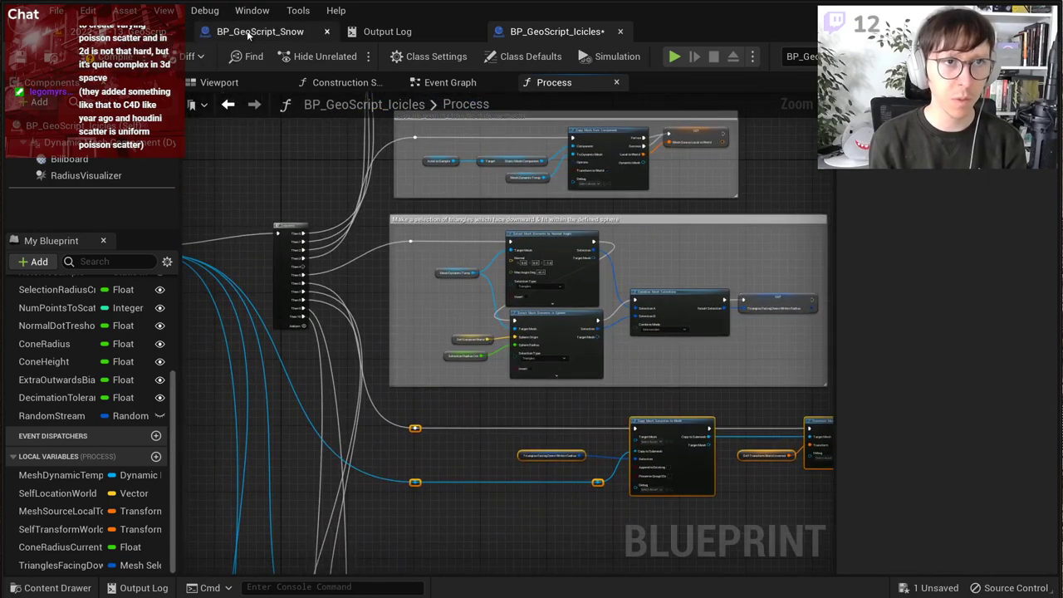
left_click(20, 60)
left_click(110, 58)
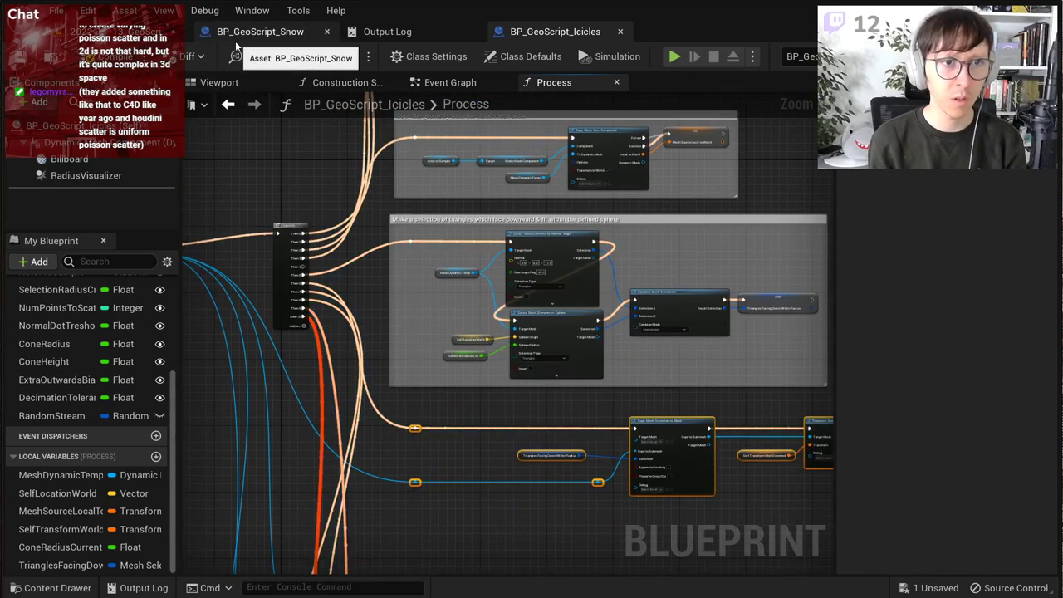
Step: Switch to the level editor and select the BP_GeoScript_Icicles actor to check its icicles on the building
left_click(234, 39)
left_click(125, 33)
right_click_drag(605, 364, 634, 346)
left_click(960, 234)
left_click(924, 221)
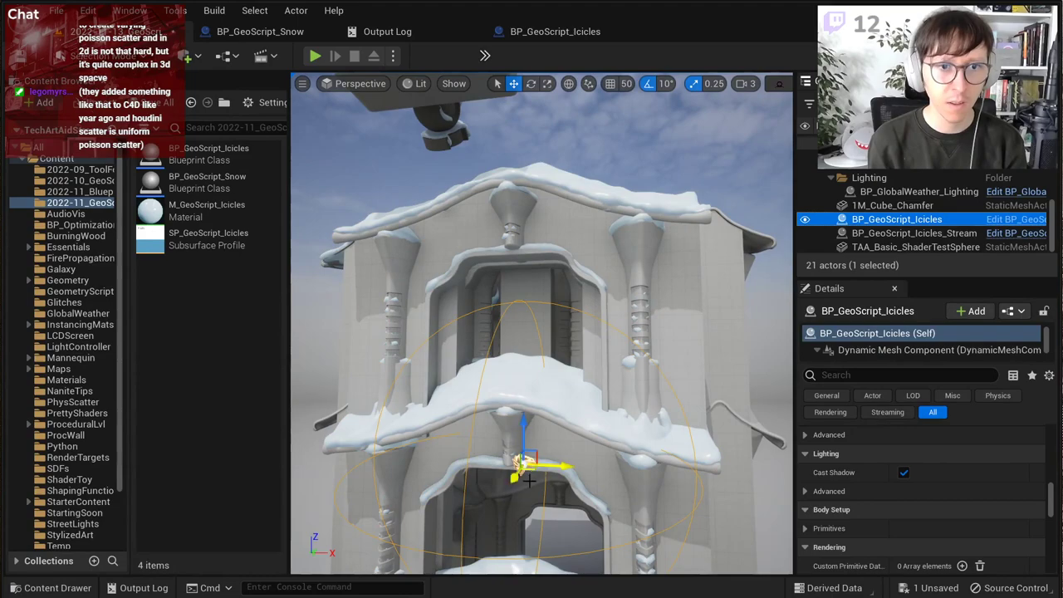
Step: Return to the Process graph and examine the Select Mesh Elements settings and the inputs of Copy Mesh Selection to Mesh
left_click(533, 33)
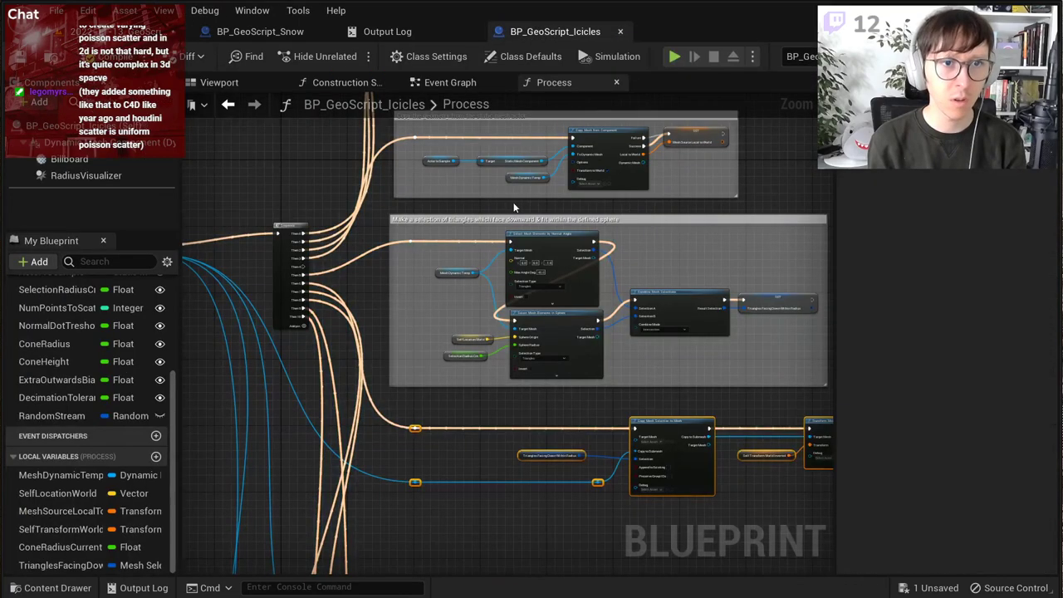
left_click(522, 394)
right_click_drag(536, 396, 410, 332)
scroll(435, 351, "up", 3)
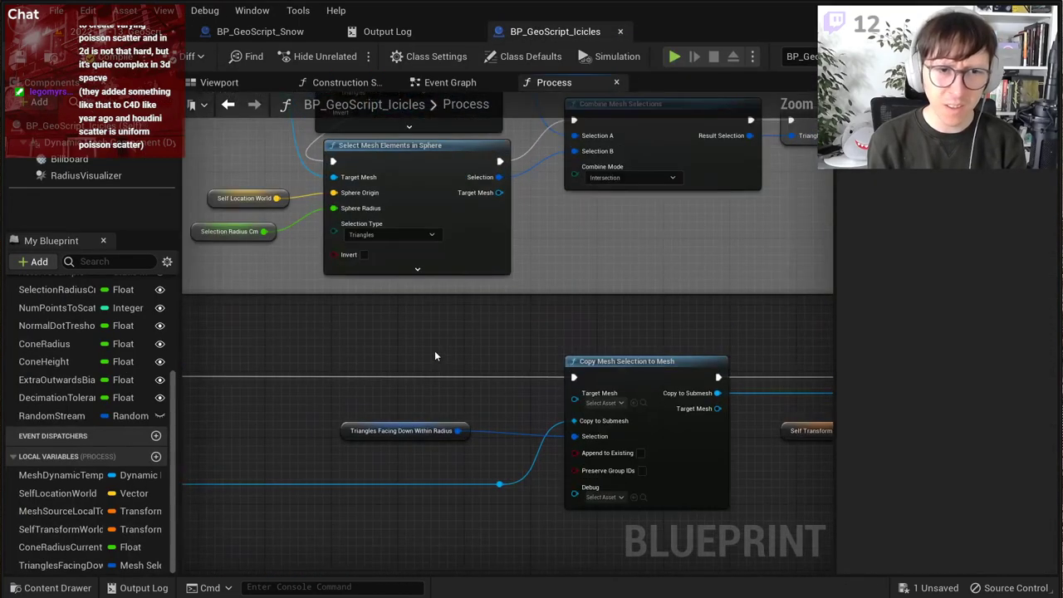
right_click_drag(628, 318, 610, 95)
scroll(513, 301, "down", 4)
scroll(391, 361, "up", 3)
right_click_drag(444, 397, 501, 96)
scroll(629, 247, "down", 2)
right_click_drag(647, 206, 479, 545)
right_click_drag(556, 336, 503, 565)
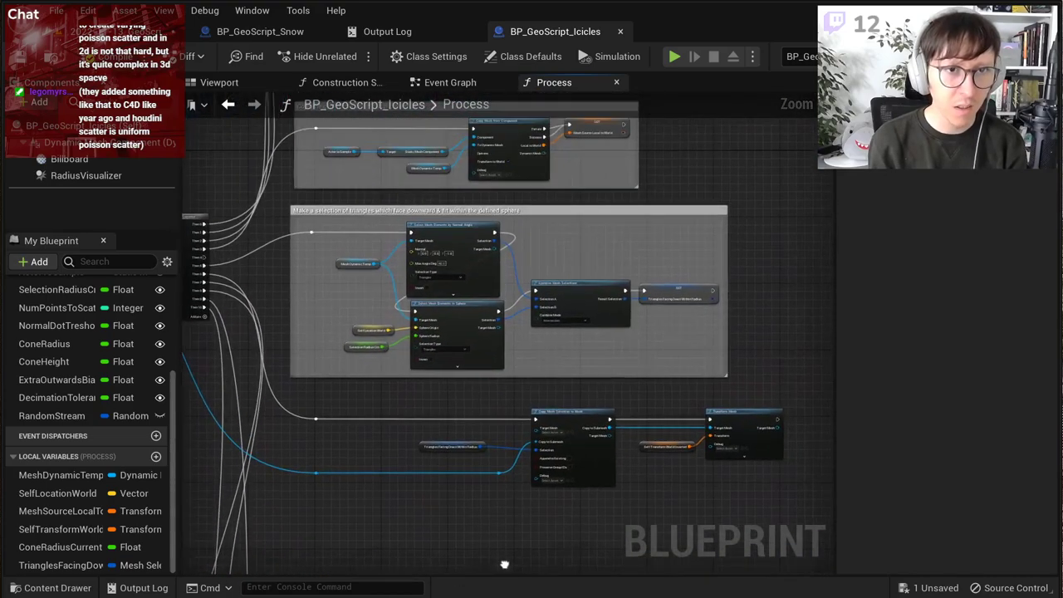
scroll(531, 354, "up", 3)
right_click_drag(530, 311, 500, 452)
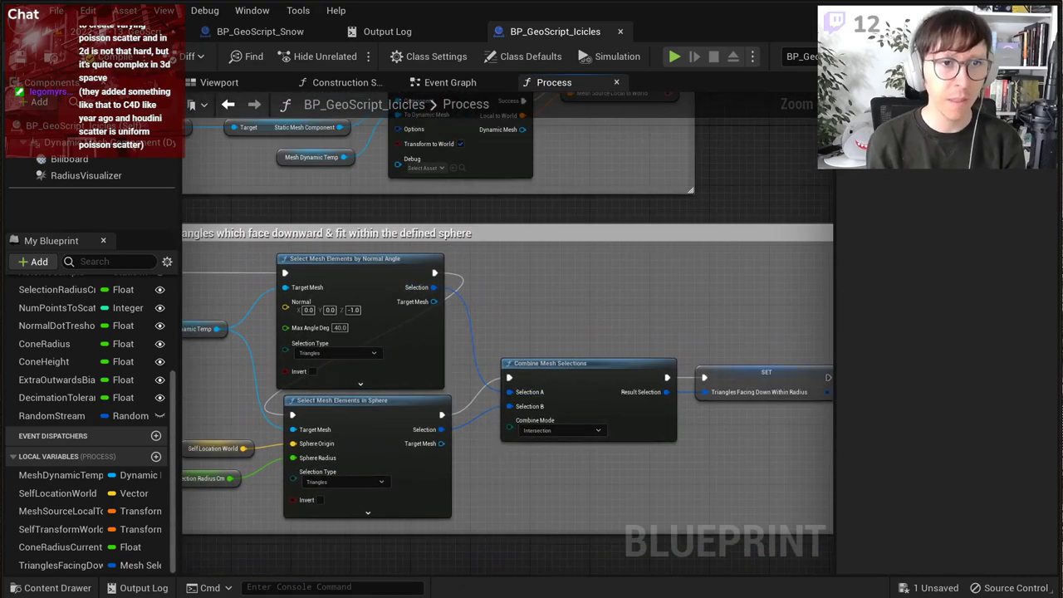
right_click_drag(425, 314, 553, 314)
scroll(505, 319, "up", 2)
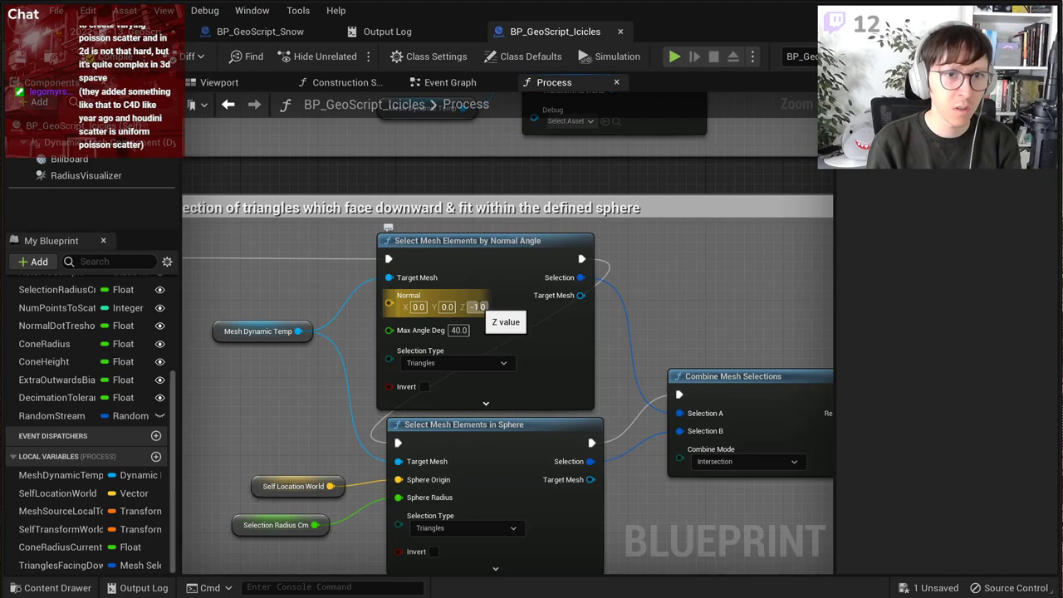
right_click_drag(675, 332, 716, 119)
right_click_drag(600, 355, 581, 103)
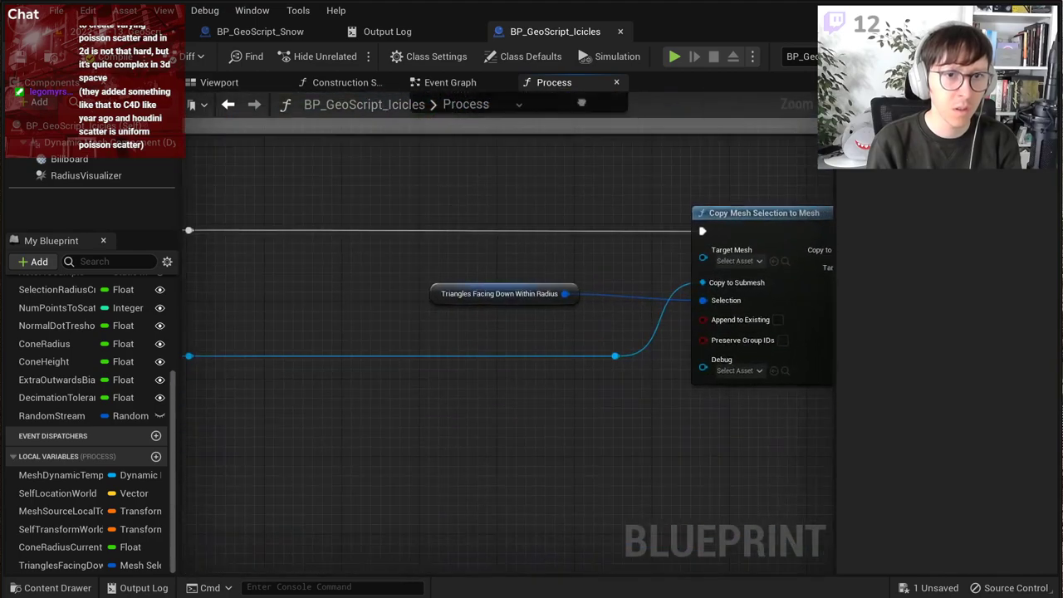
right_click_drag(697, 255, 571, 317)
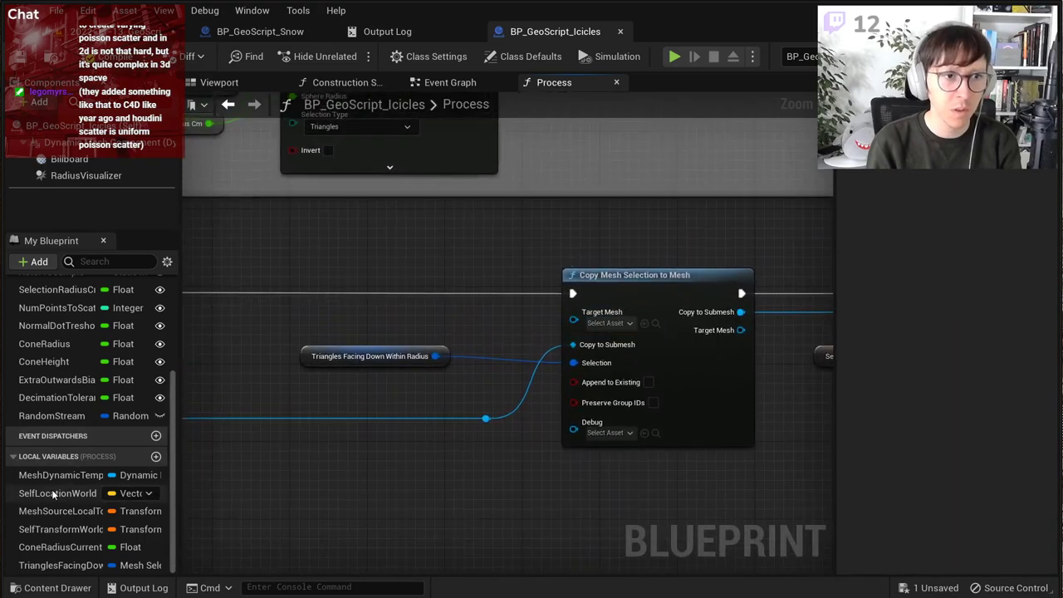
Step: Add a getter for the MeshDynamicTemp local variable above the Triangles Facing Down Within Radius getter
left_click_drag(30, 475, 314, 317)
left_click(347, 344)
right_click_drag(347, 342, 822, 334)
scroll(604, 352, "down", 3)
scroll(604, 352, "down", 1)
right_click_drag(604, 352, 623, 479)
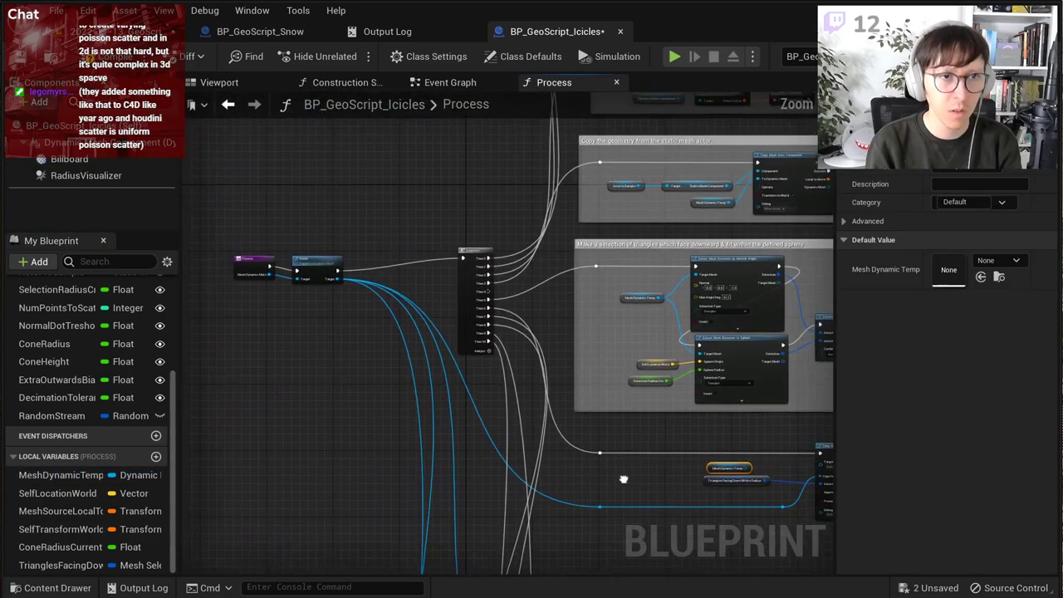
Step: Connect the Mesh Dynamic Temp getter to the Target Mesh of Copy Mesh Selection to Mesh, and compile and save the Blueprint
scroll(716, 483, "up", 4)
right_click_drag(717, 483, 417, 456)
left_click_drag(474, 429, 626, 416)
left_click(28, 59)
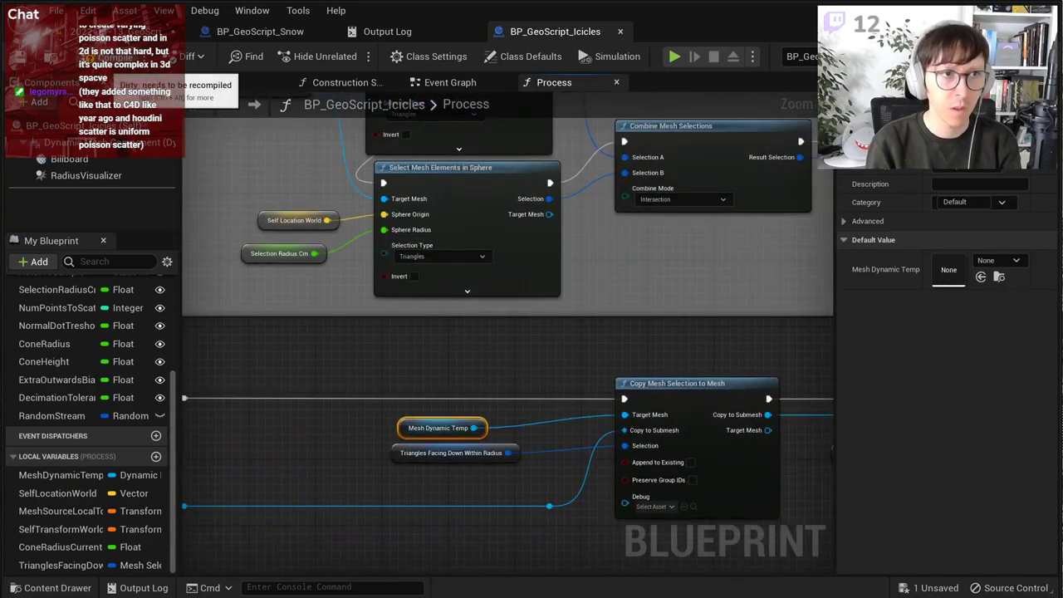
left_click(105, 58)
Step: Check the icicles on the building in the level editor and return to the BP_GeoScript_Icicles Process graph
left_click(122, 30)
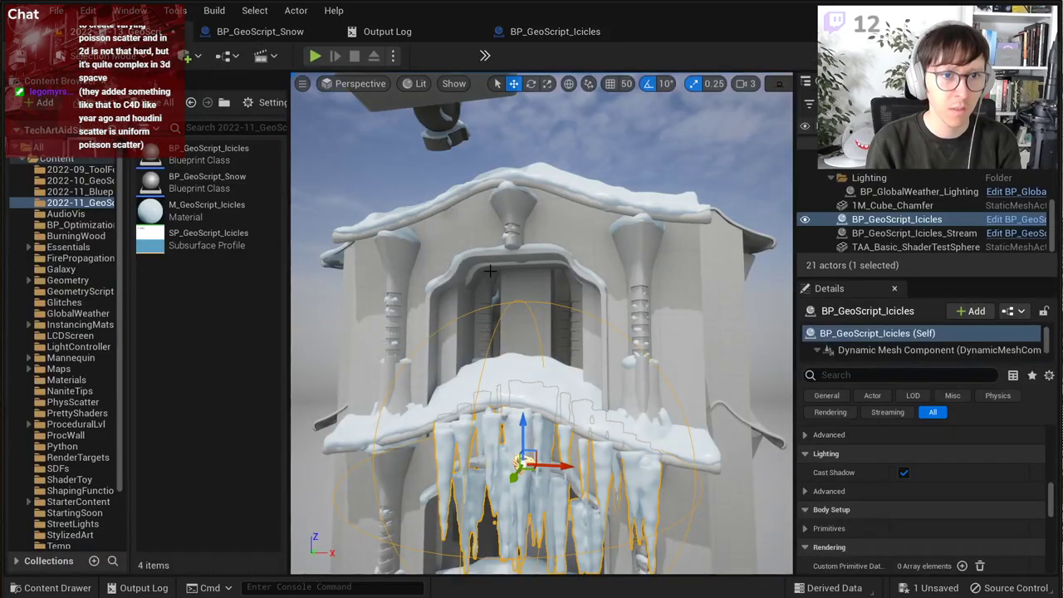
mouse_move(507, 376)
right_mouse_down()
mouse_move(523, 397)
mouse_move(508, 375)
right_mouse_up()
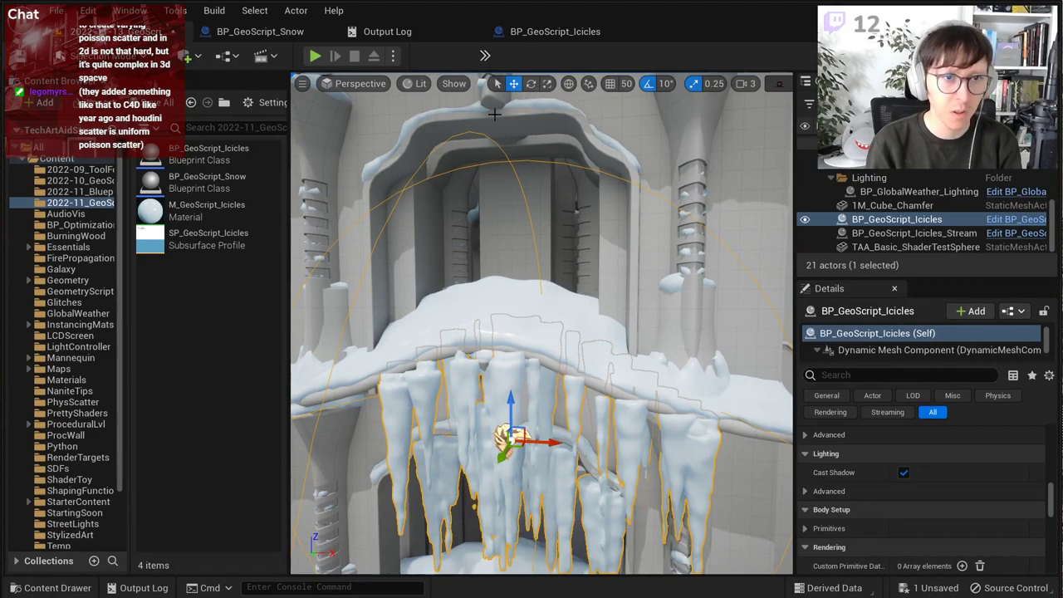
left_click(539, 33)
Step: Tidy the placement of the Mesh Dynamic Temp and Triangles Facing Down Within Radius getters beside Copy Mesh Selection to Mesh
scroll(490, 309, "down", 6)
scroll(463, 344, "up", 6)
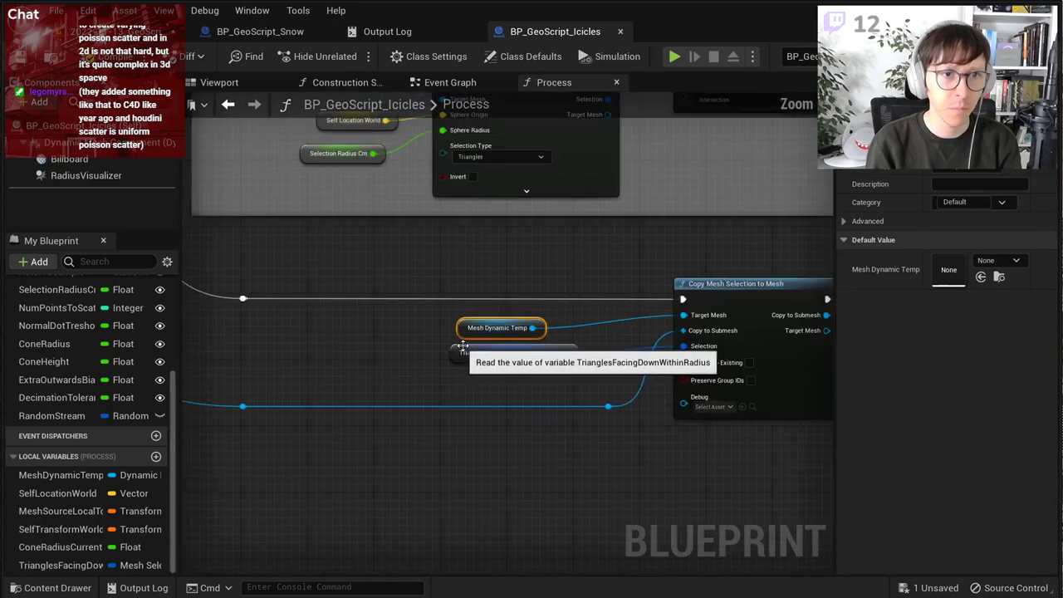
left_click_drag(462, 347, 518, 327)
left_click(510, 342)
scroll(519, 332, "down", 4)
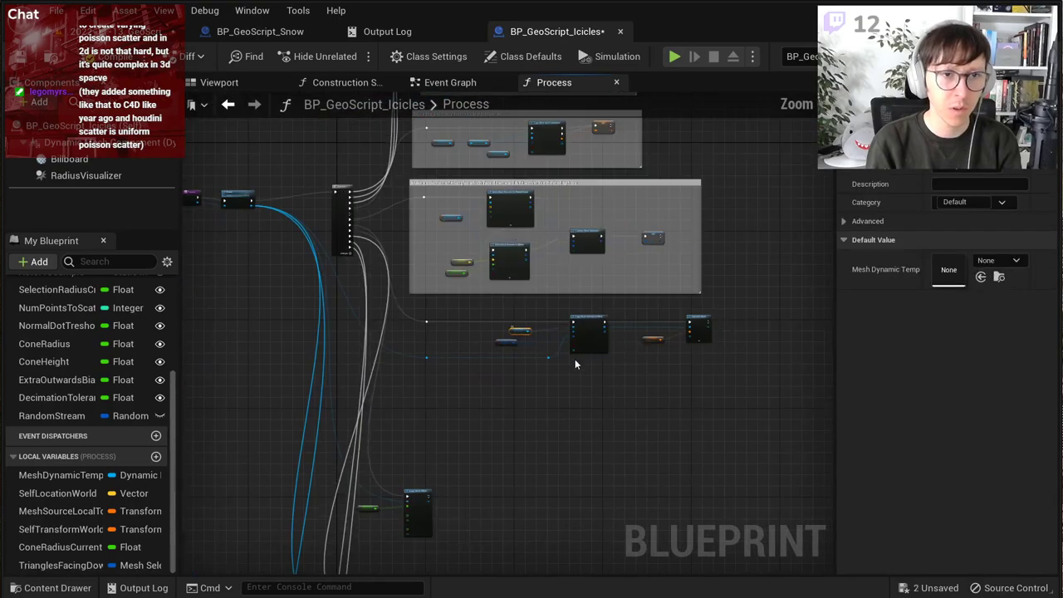
Step: Align the Copy Mesh Selection to Mesh and Transform Mesh nodes, with their getters and reroutes, beneath the triangle selection comment box
left_click_drag(742, 387, 492, 324)
left_click_drag(578, 320, 536, 321)
mouse_move(666, 408)
left_mouse_down()
mouse_move(411, 334)
mouse_move(406, 306)
left_mouse_up()
scroll(484, 320, "up", 3)
left_click_drag(607, 308, 607, 323)
right_click_drag(670, 303, 512, 332)
scroll(655, 302, "down", 2)
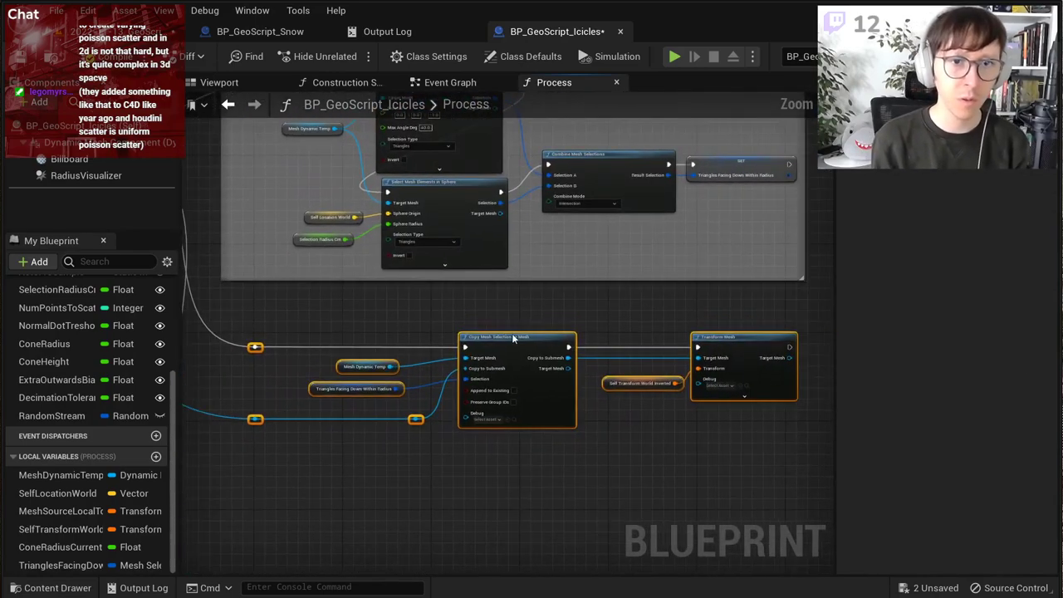
Step: Wrap the Copy Mesh Selection to Mesh node group in a comment titled "Copy only the selected triangles into our final mesh"
scroll(511, 333, "up", 2)
right_click(522, 341)
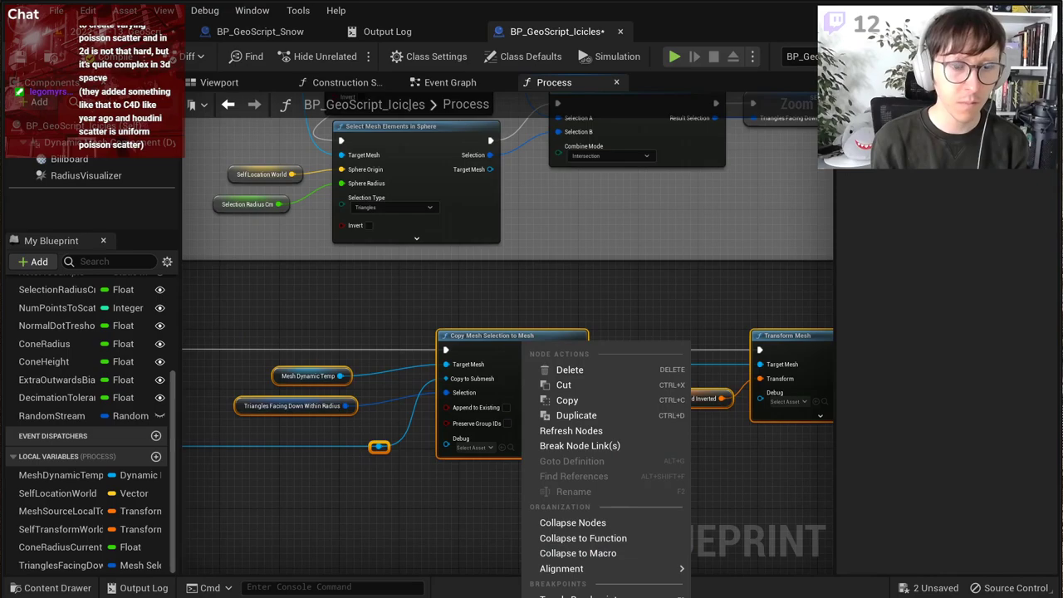
key("Escape")
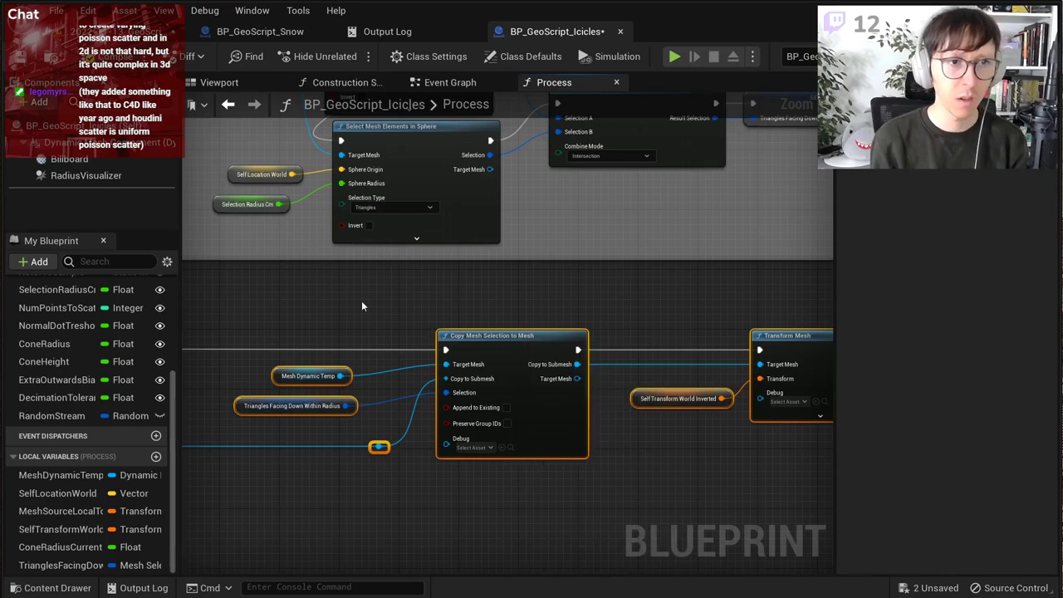
key("c")
right_click_drag(362, 302, 625, 273)
double_click(421, 282)
type("C")
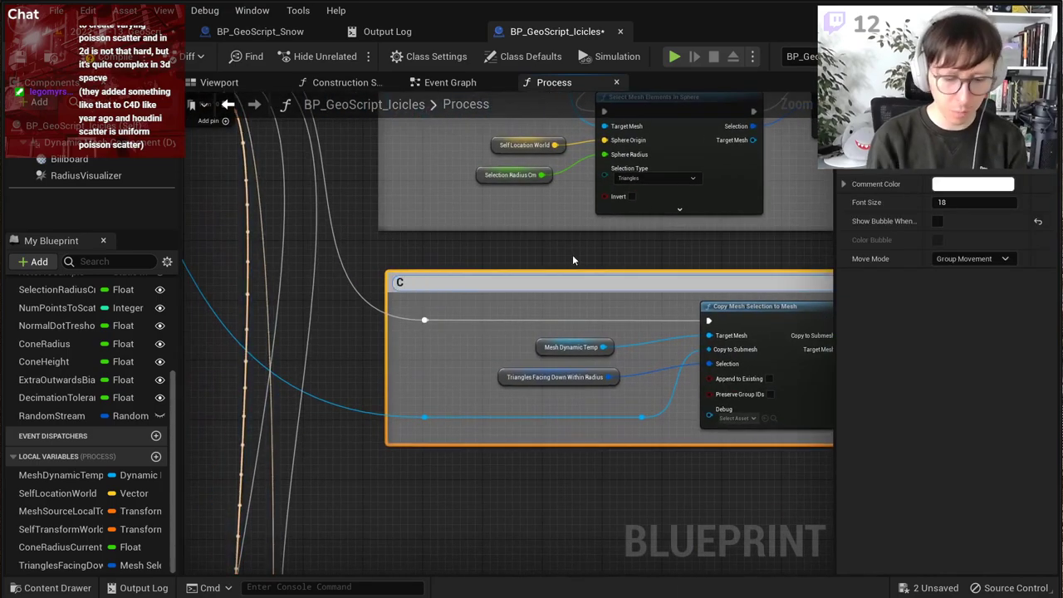
type("opy only rj")
key("BackSpace")
key("BackSpace")
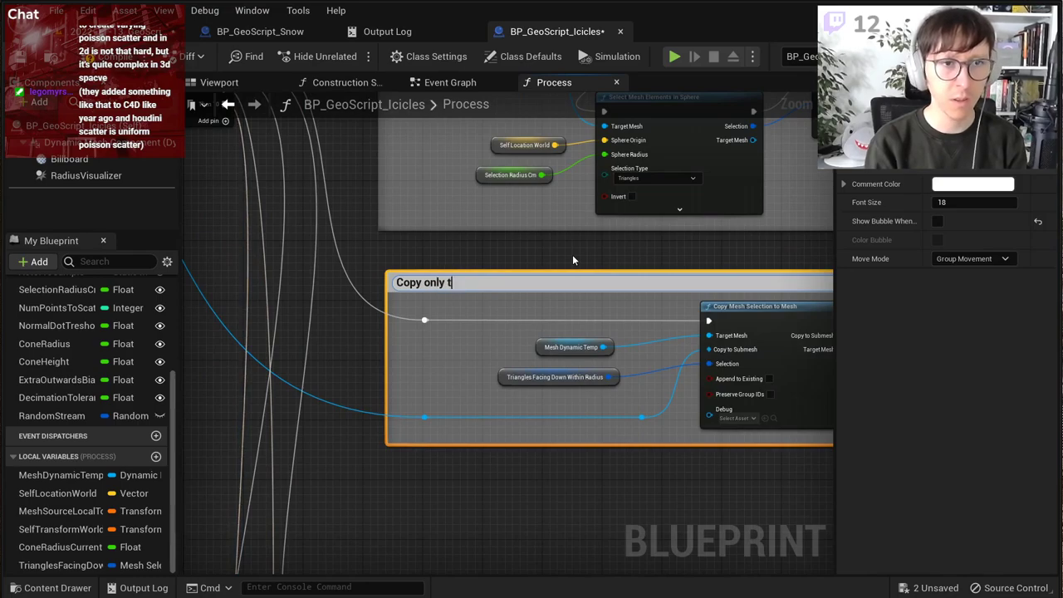
type("the selecte")
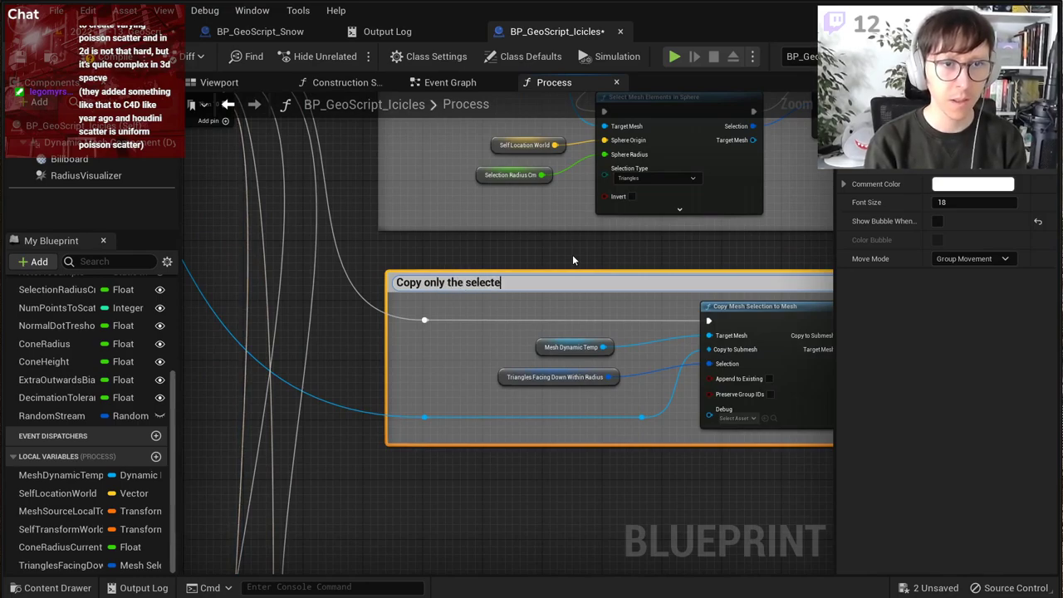
type("d triangles into ")
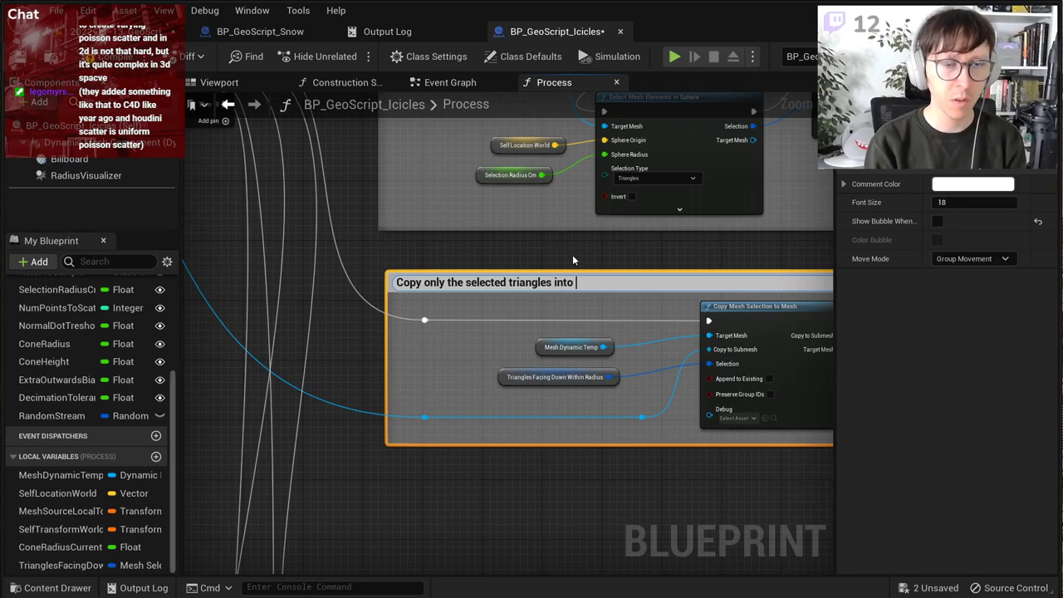
type("our final mesh")
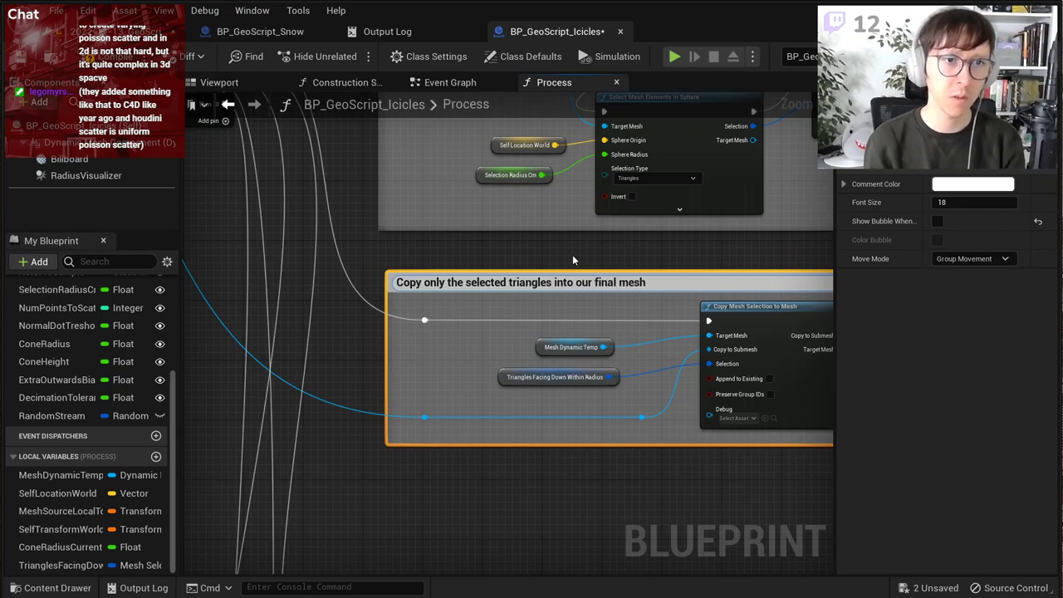
left_click(572, 255)
Step: Move Apply Mesh Offset and its Extra Outwards Bias Cm getter up to just beneath the copy-triangles comment box
scroll(550, 260, "down", 3)
right_click_drag(537, 401, 534, 292)
left_click_drag(534, 294, 445, 358)
scroll(444, 358, "up", 2)
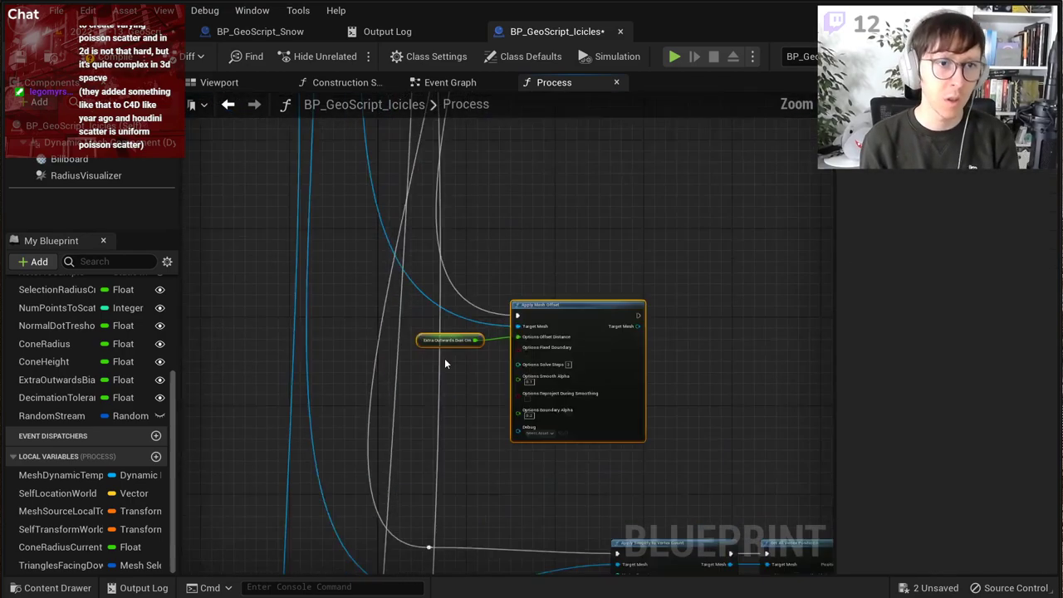
scroll(445, 360, "up", 1)
scroll(573, 294, "down", 2)
right_click_drag(575, 296, 458, 465)
left_click_drag(459, 465, 532, 331)
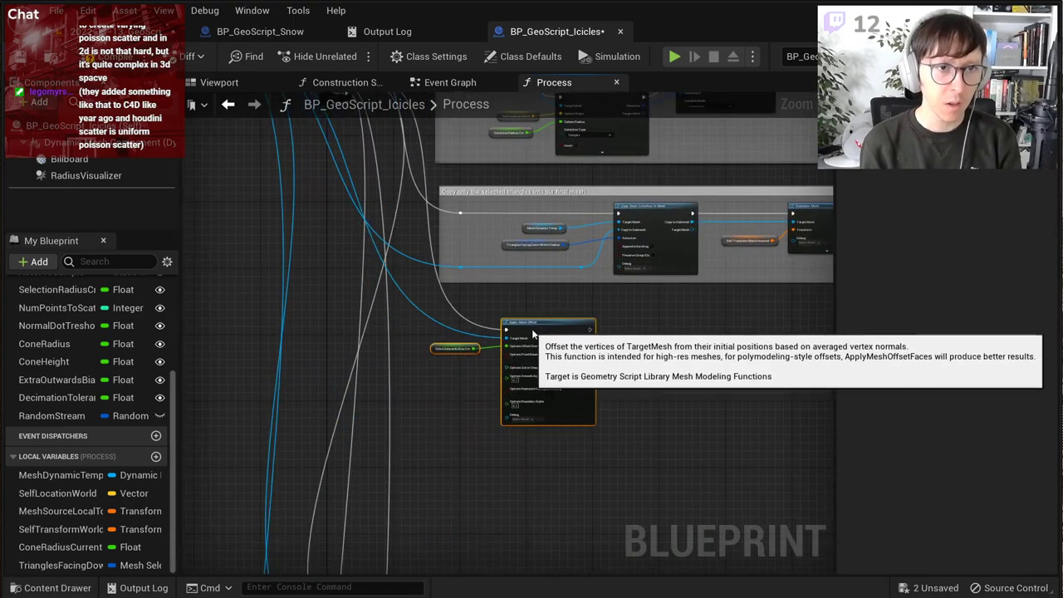
Step: Wrap Apply Mesh Offset and its offset distance getter in a comment titled "Make mesh thicker"
scroll(541, 329, "up", 3)
right_click(545, 341)
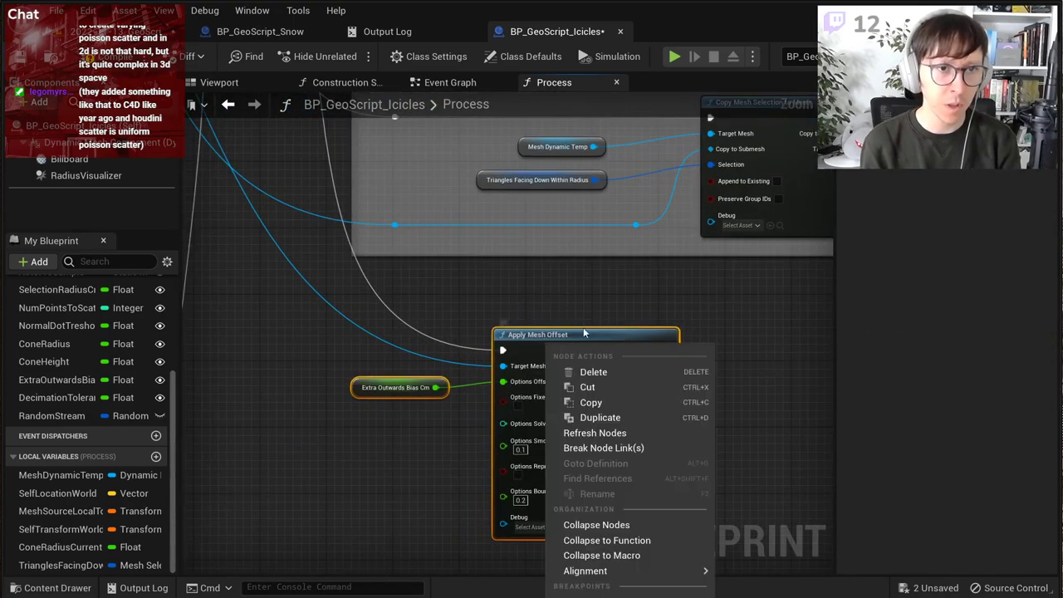
key("Escape")
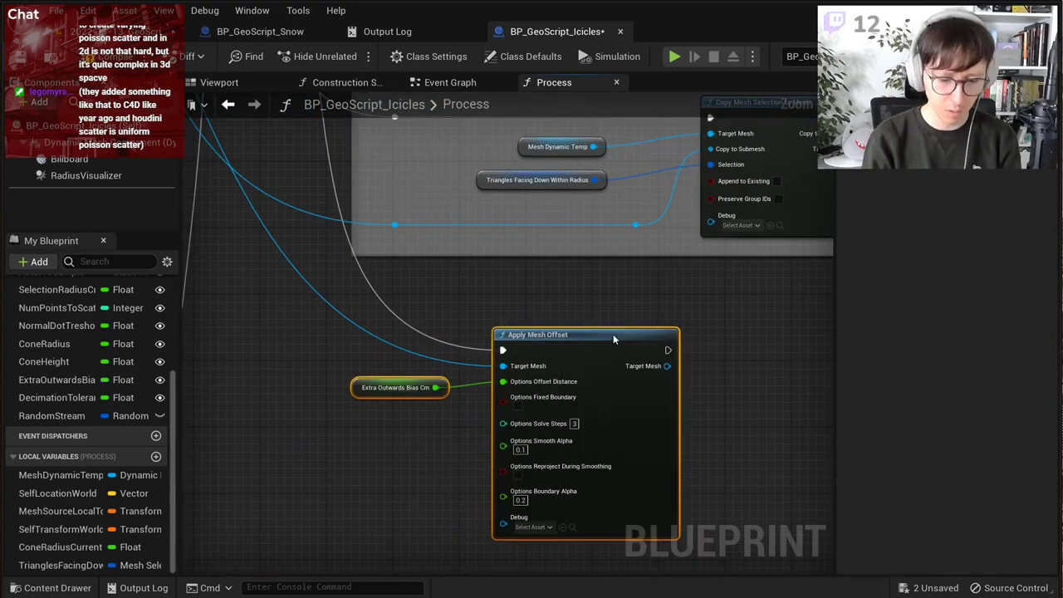
type("cMak")
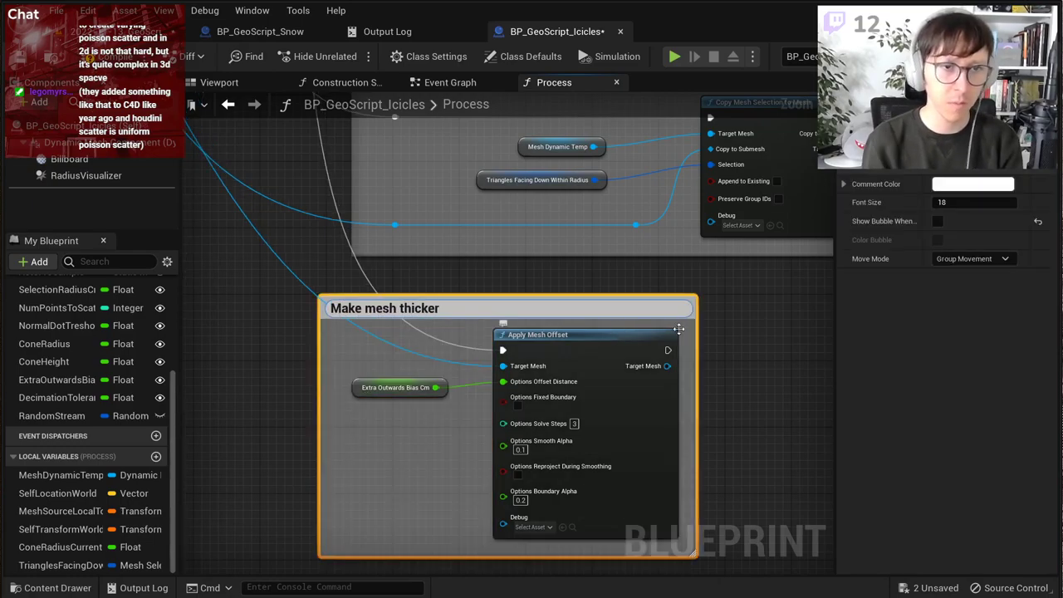
left_click(719, 322)
Step: Position the "Make mesh thicker" box and add aligned reroute points on the execution and Target Mesh wires entering Apply Mesh Offset
left_click_drag(513, 307, 436, 347)
left_click(592, 262)
scroll(592, 259, "down", 3)
scroll(541, 316, "up", 4)
double_click(541, 334)
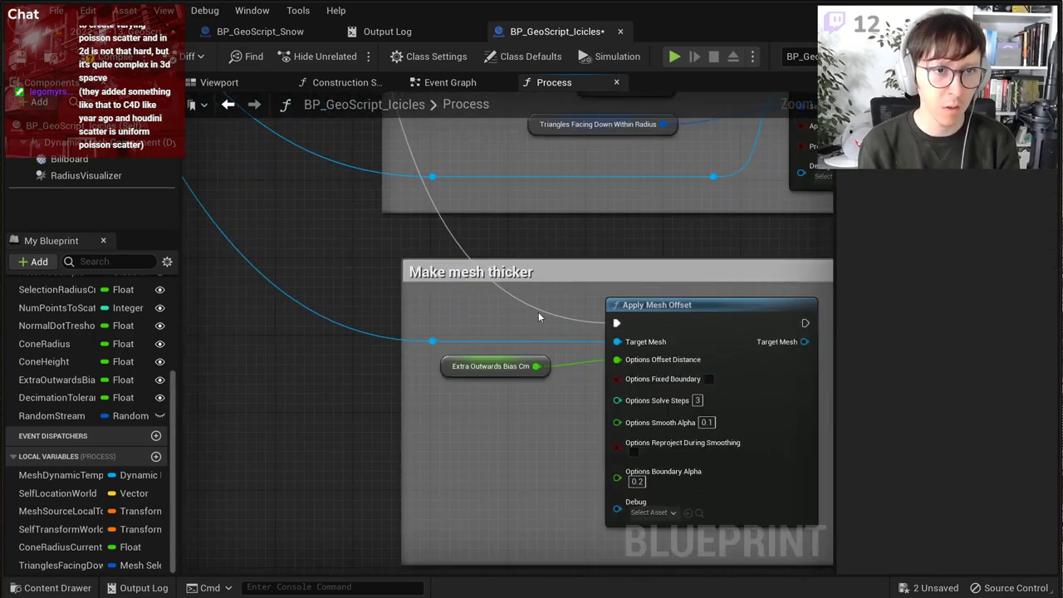
double_click(540, 311)
left_click_drag(540, 310, 446, 321)
Step: Rename the Extra Outwards Bias Cm variable to ExtraThicknessCm
left_click(473, 357)
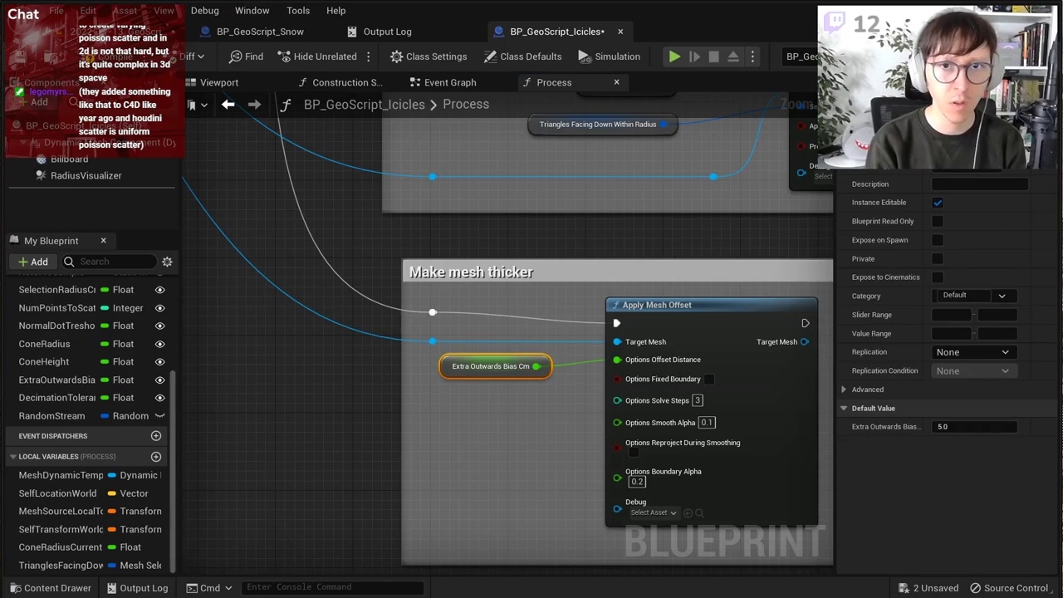
left_click(313, 396)
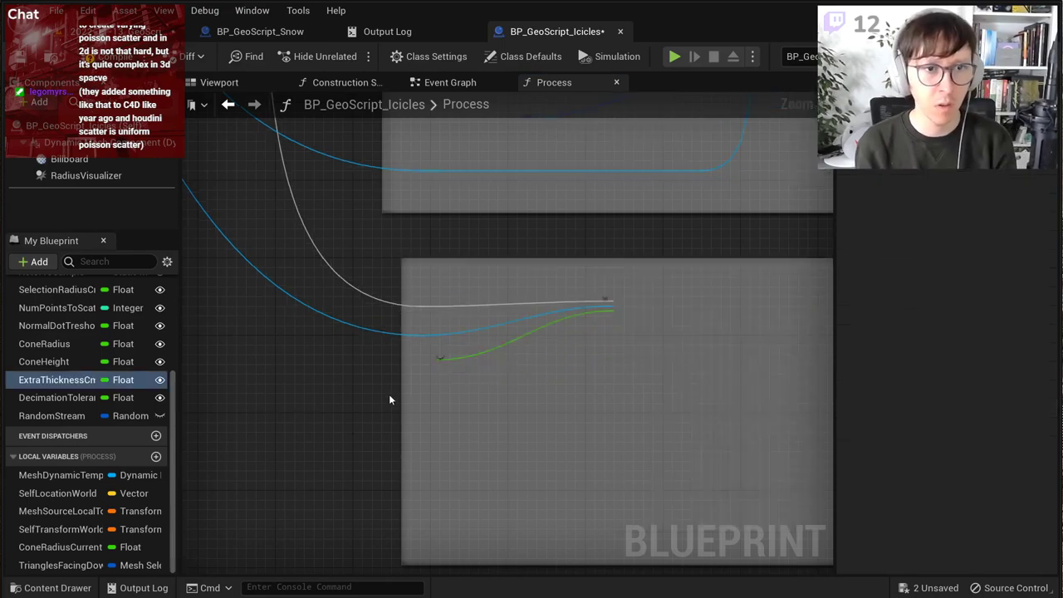
Step: Move the Apply Simplify to Vertex Count node chain and its reroutes up to beneath the "Make mesh thicker" box
scroll(305, 382, "down", 5)
right_click_drag(406, 428, 418, 169)
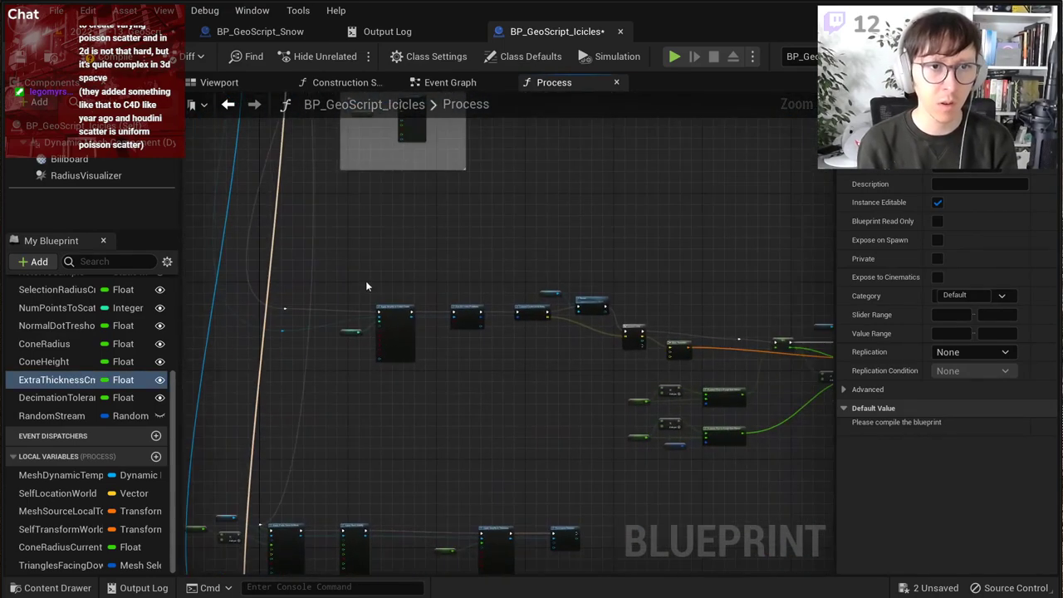
left_click_drag(270, 266, 705, 436)
right_click_drag(411, 355, 646, 447)
scroll(540, 326, "up", 5)
scroll(437, 342, "down", 1)
left_click_drag(646, 446, 755, 381)
scroll(624, 331, "down", 4)
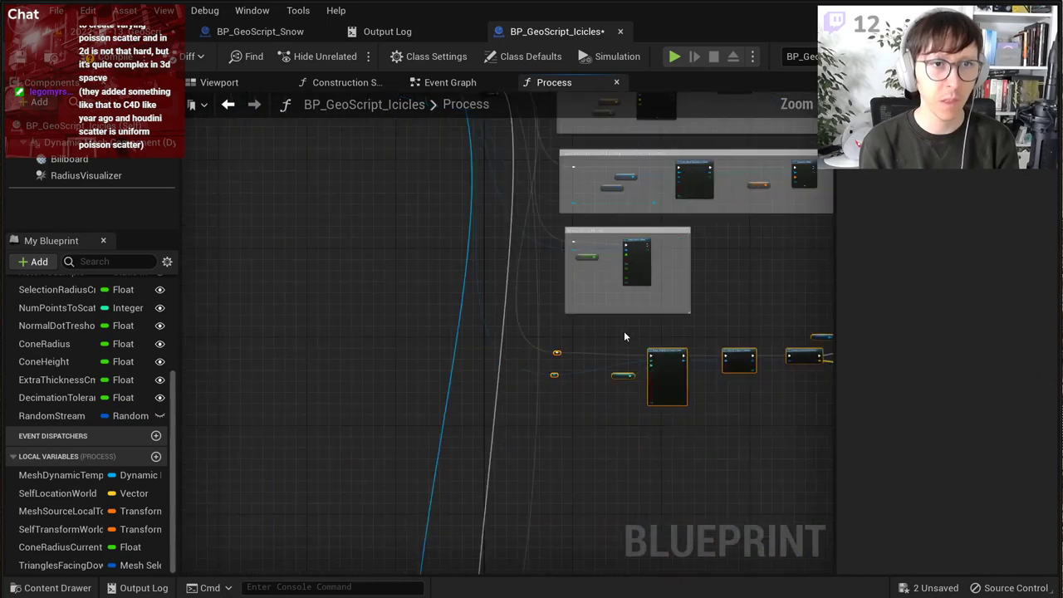
right_click_drag(637, 337, 393, 321)
scroll(397, 324, "up", 2)
left_click_drag(427, 342, 458, 348)
scroll(475, 345, "up", 2)
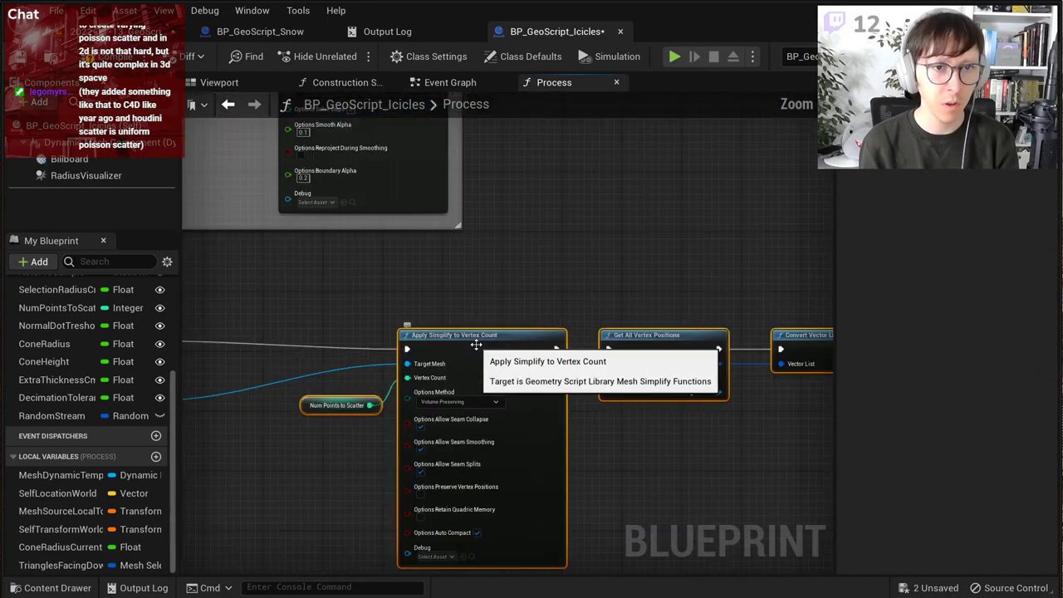
Step: Add the comment "Create 'scattered' points, where the icicle cones will be placed, by decimating the original mesh" around the Apply Simplify to Vertex Count chain
right_click(480, 342)
left_click(507, 342)
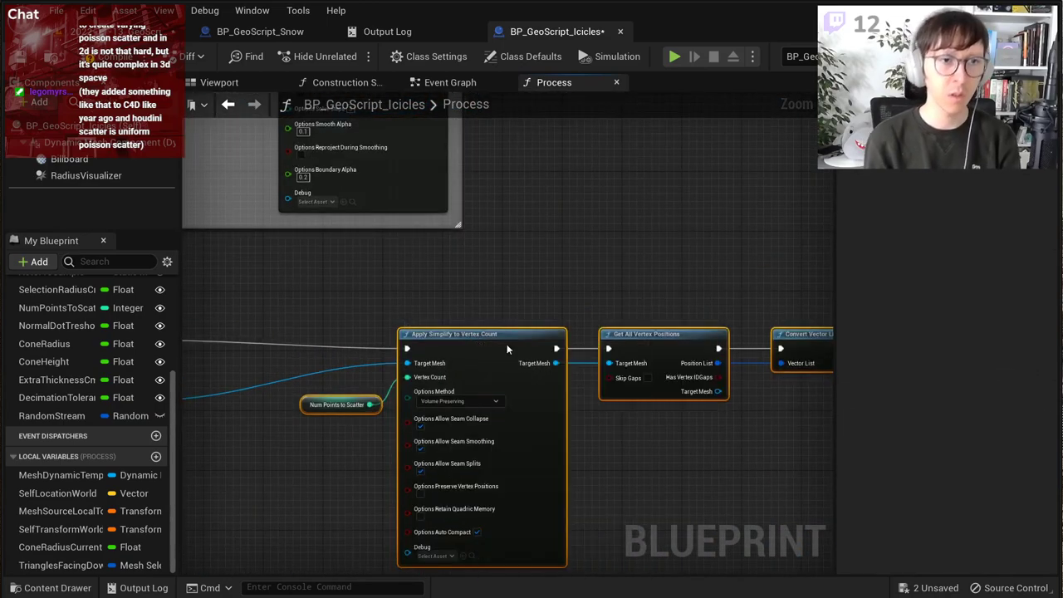
key("c")
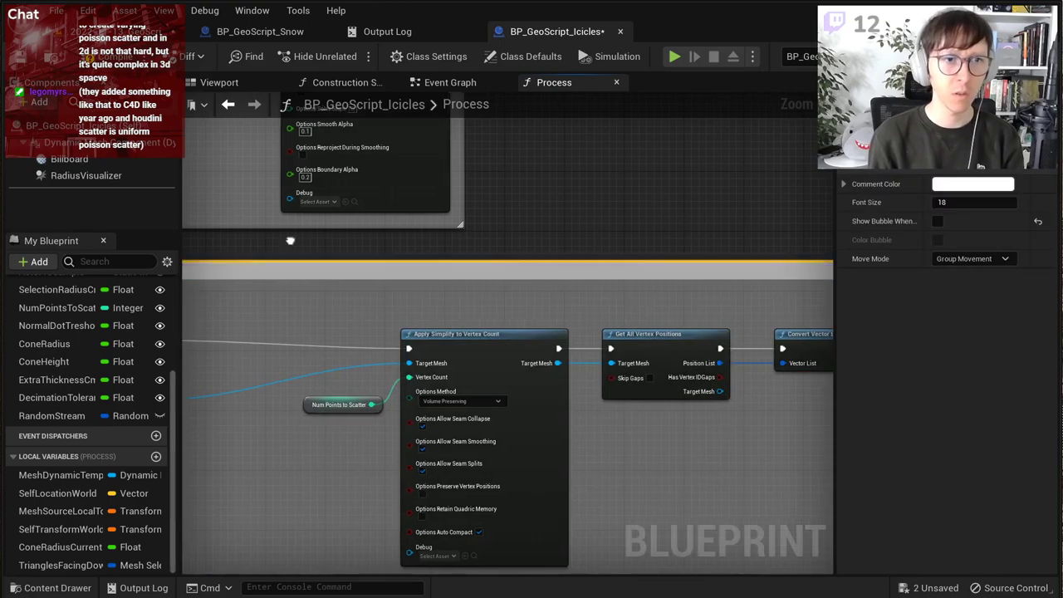
right_click_drag(290, 238, 668, 248)
double_click(536, 287)
type("Create")
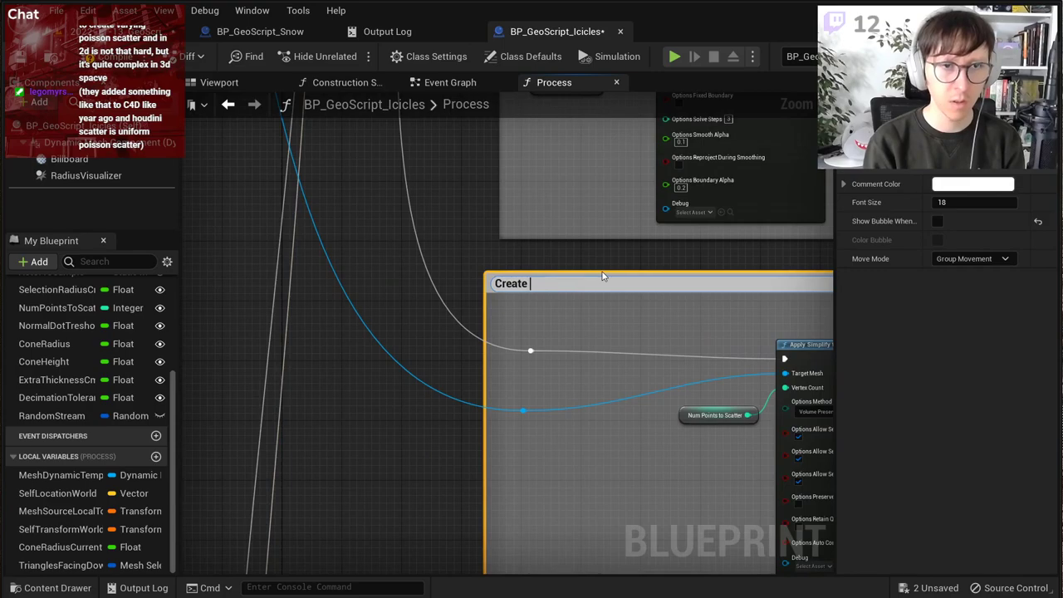
type(" \"scattered\" points, where the icicle cones will be placed, by dec")
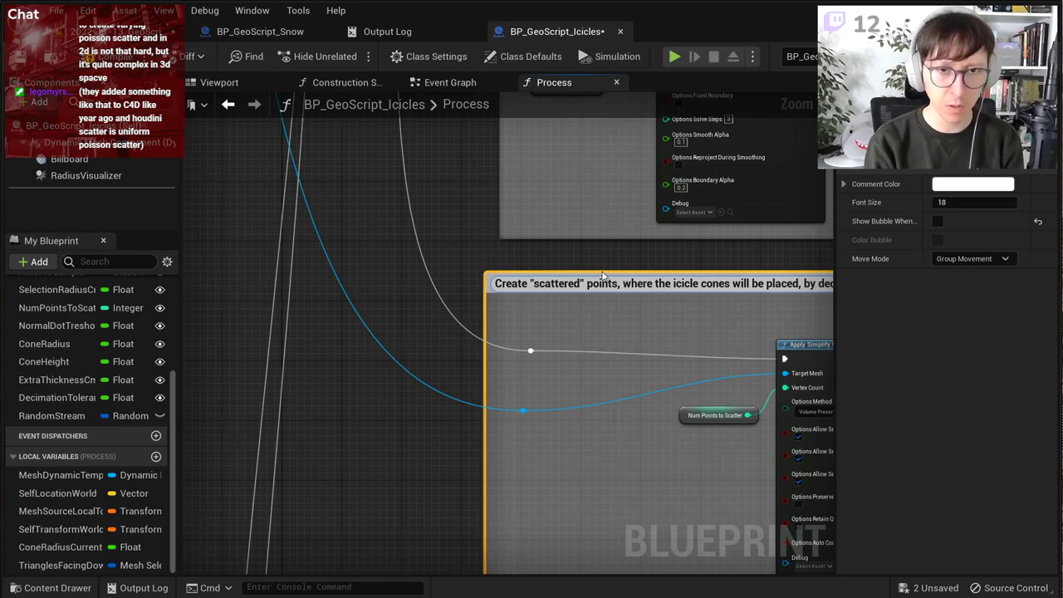
double_click(603, 275)
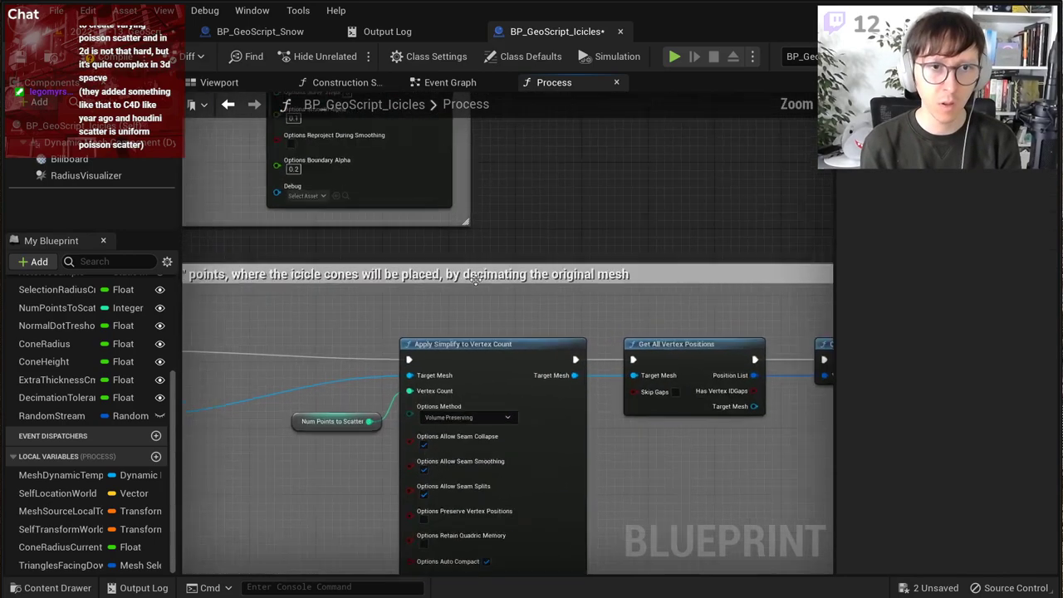
Step: Extend the scattered points comment's title with "to the desired point count" at its end
left_click(655, 270)
type("to th")
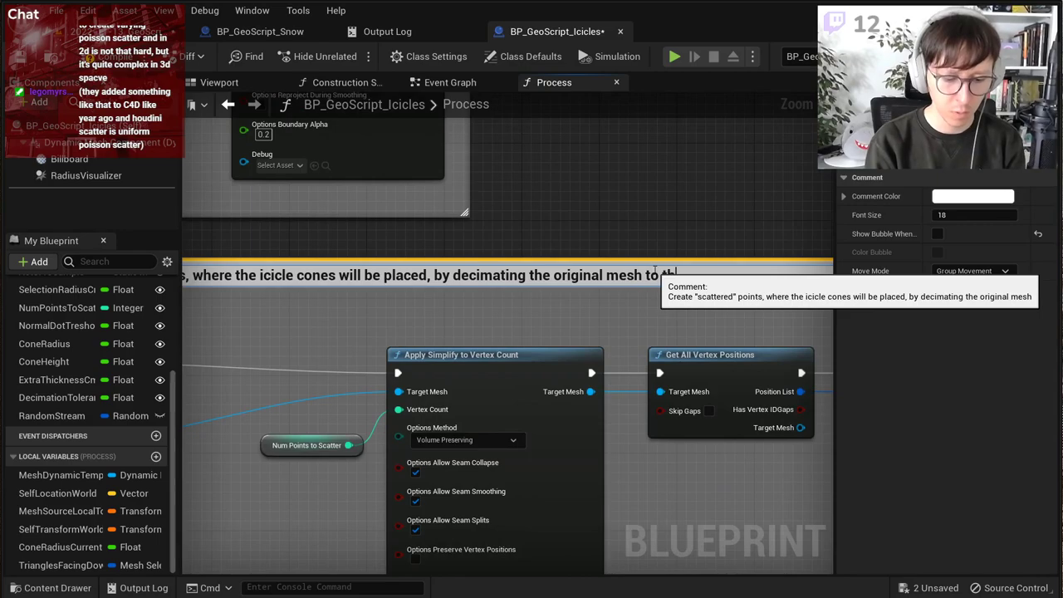
type("e desired poiunt")
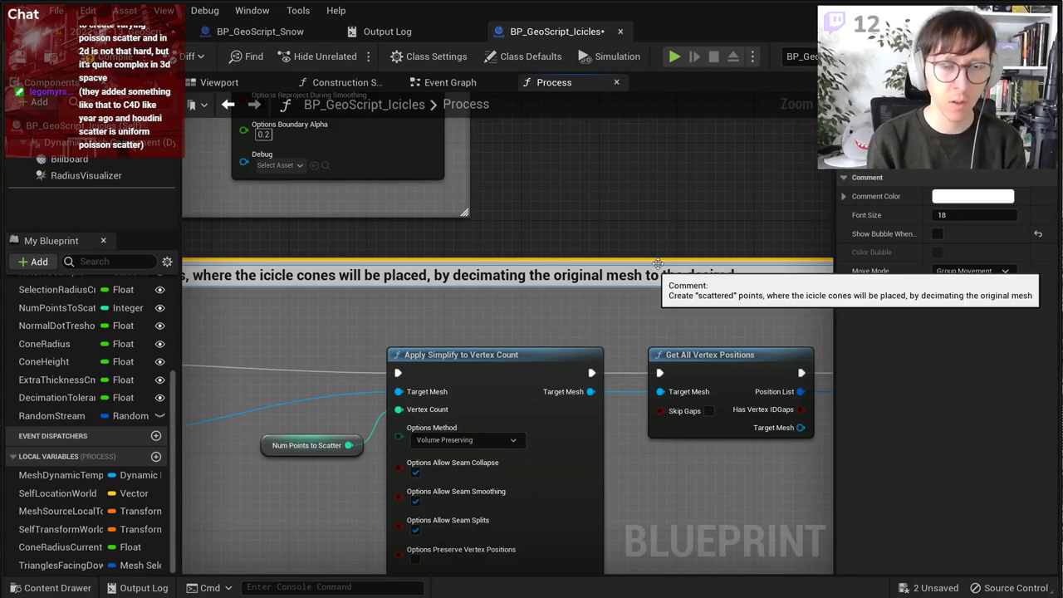
key("BackSpace")
key("BackSpace")
key("BackSpace")
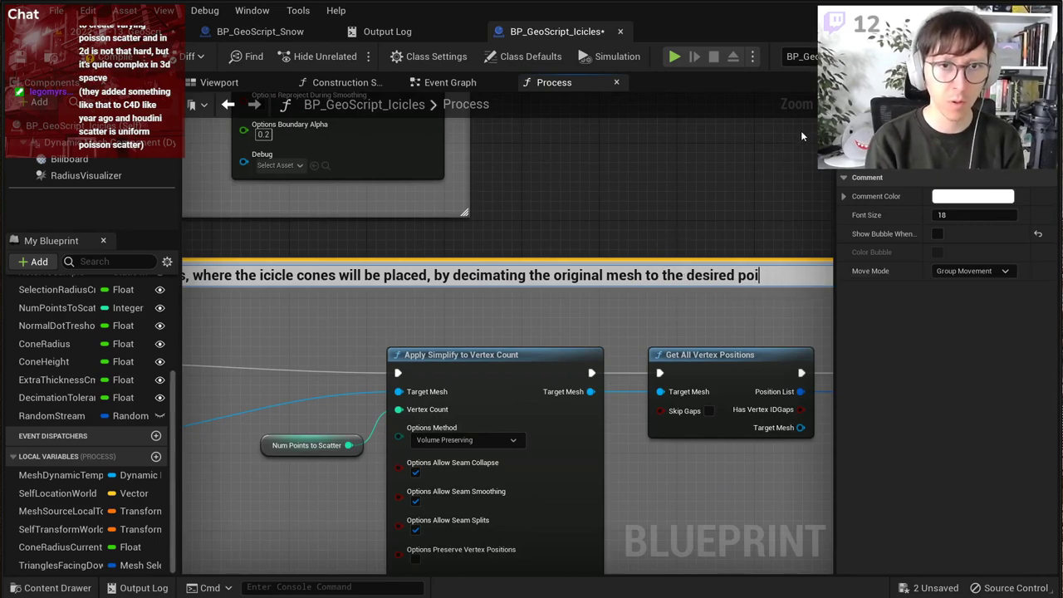
type("nt count")
key("Return")
left_click(708, 182)
Step: Move Apply Simplify to Vertex Count and its Num Points to Scatter getter closer to the incoming reroute points
scroll(684, 218, "down", 4)
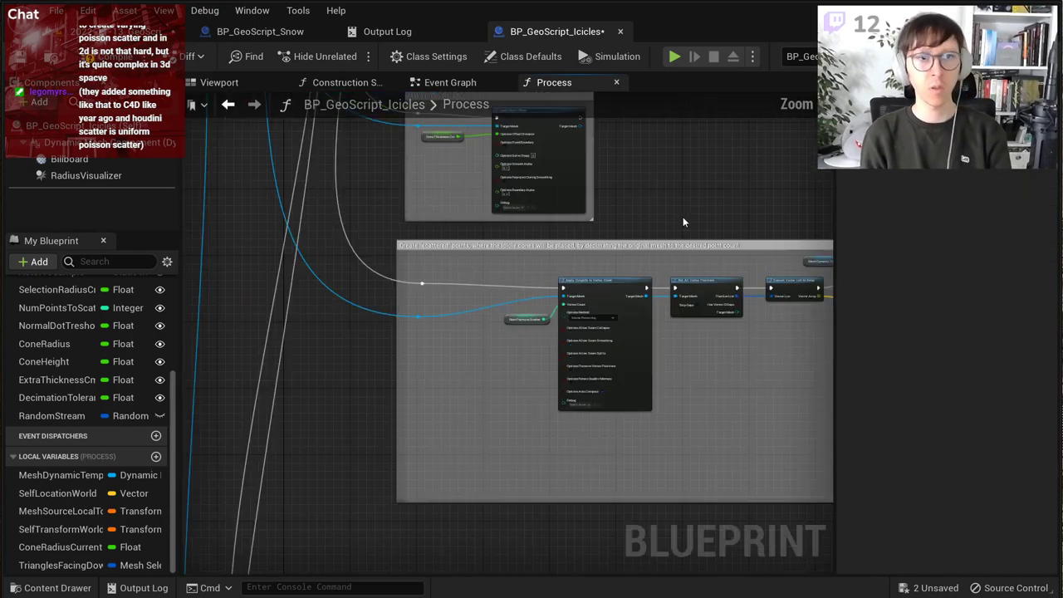
scroll(600, 289, "up", 2)
left_click_drag(450, 277, 558, 359)
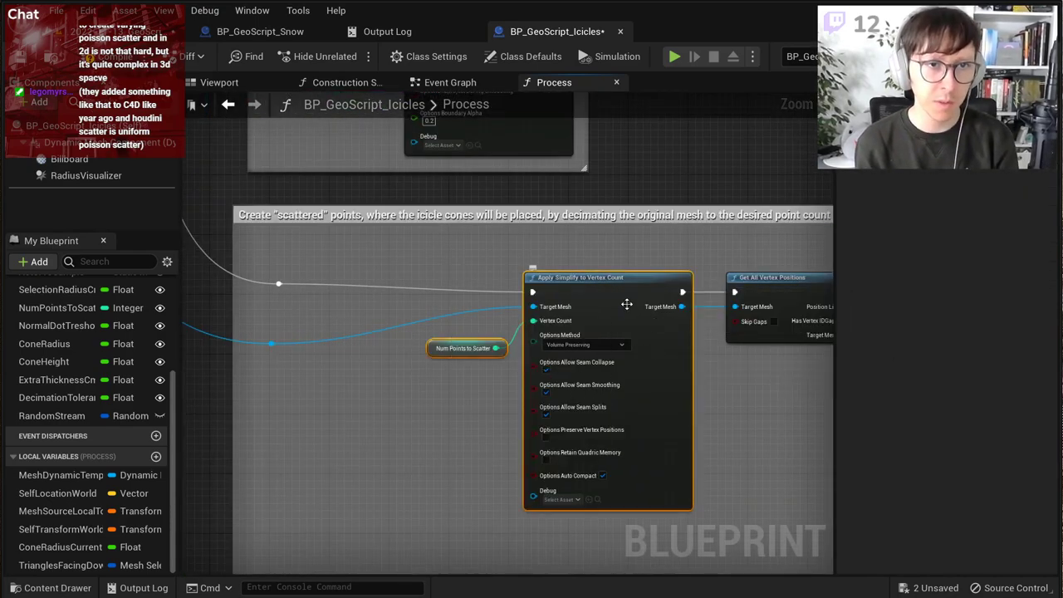
left_click_drag(626, 304, 521, 308)
left_click(362, 385)
scroll(360, 380, "up", 3)
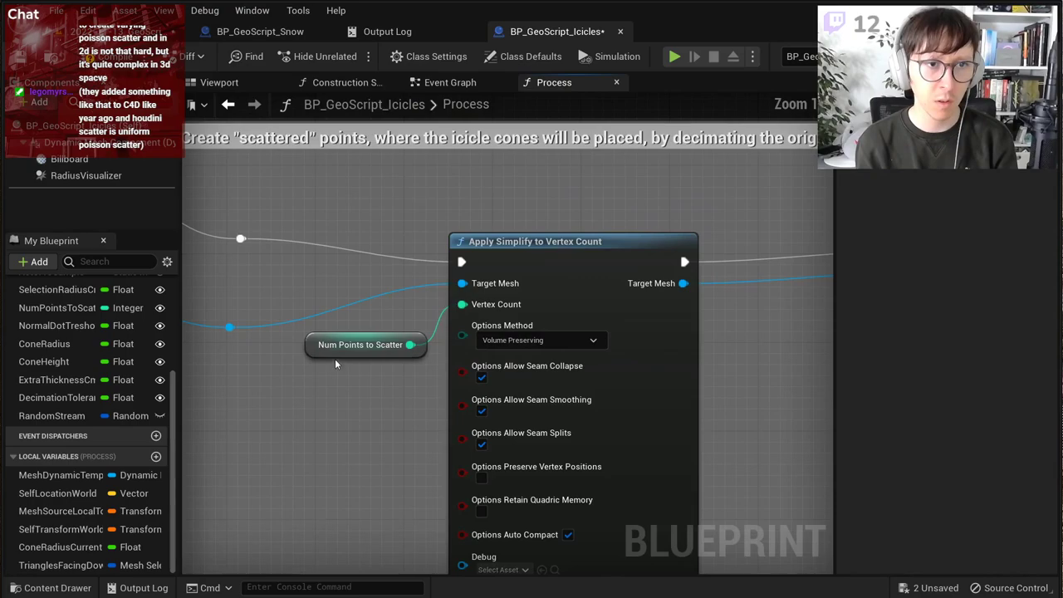
Step: Move Get All Vertex Positions and Convert Vector List to Array closer to Apply Simplify to Vertex Count, level with its execution wire
scroll(596, 329, "down", 2)
scroll(598, 329, "down", 1)
right_click_drag(656, 327, 265, 328)
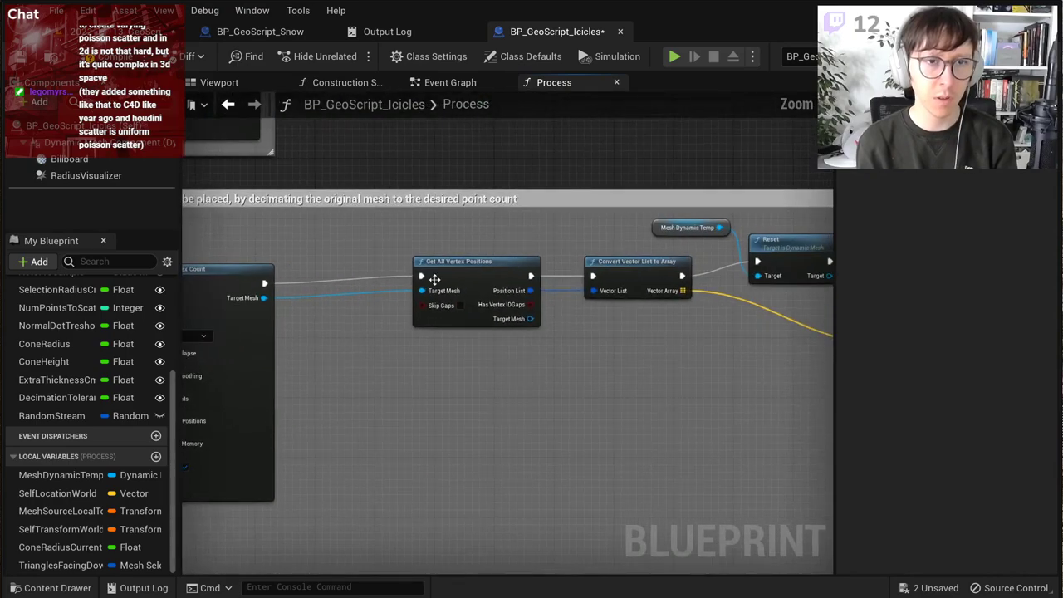
left_click_drag(472, 267, 359, 276)
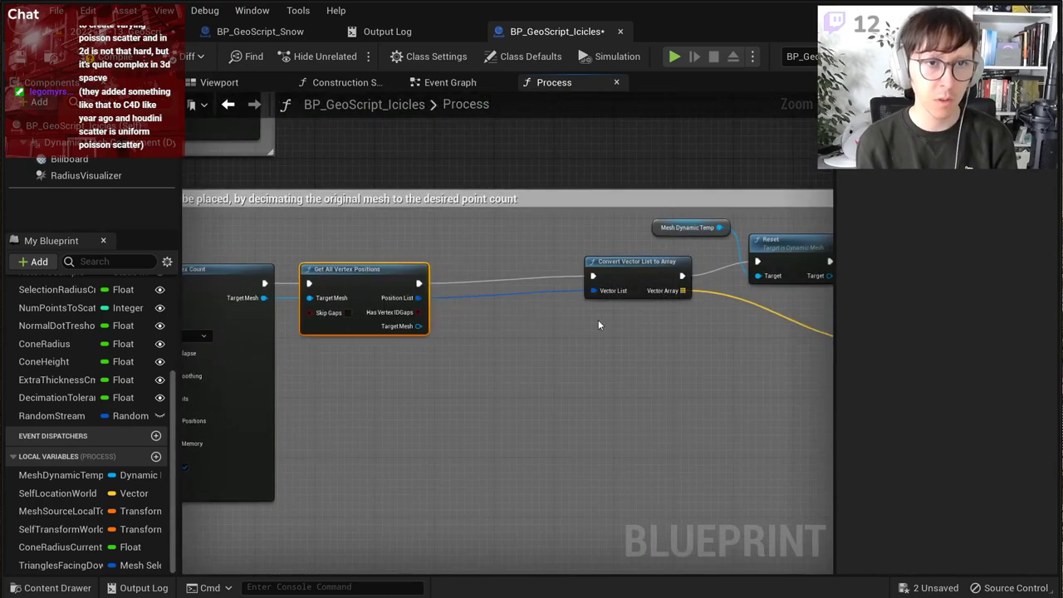
right_click_drag(598, 321, 368, 330)
left_click_drag(424, 280, 297, 287)
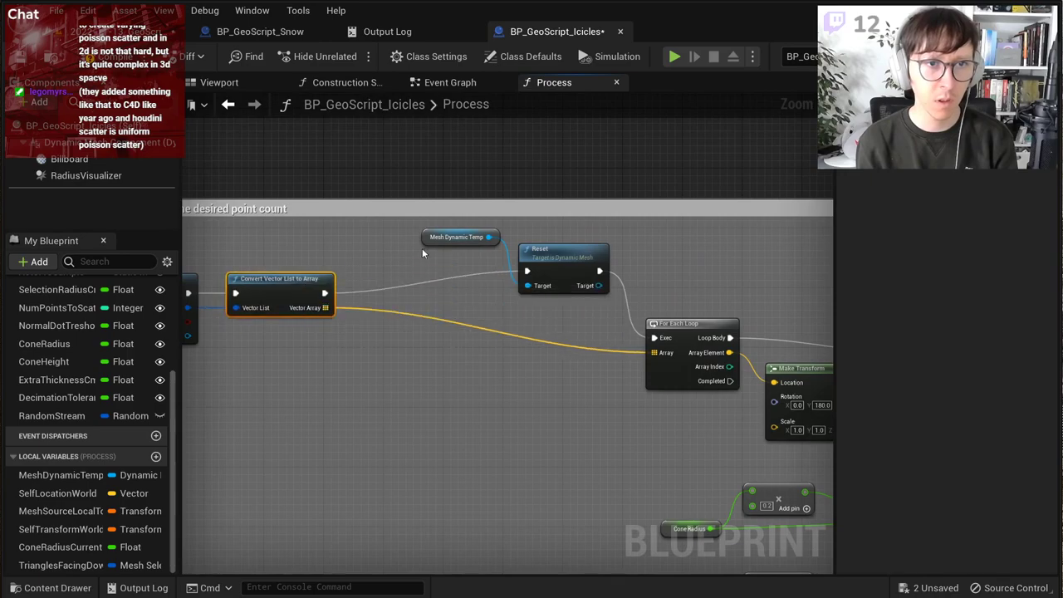
Step: Move the Reset node closer to Convert Vector List to Array and place its Mesh Dynamic Temp getter below the execution wire
left_click_drag(427, 242, 390, 256)
left_click_drag(527, 262, 503, 277)
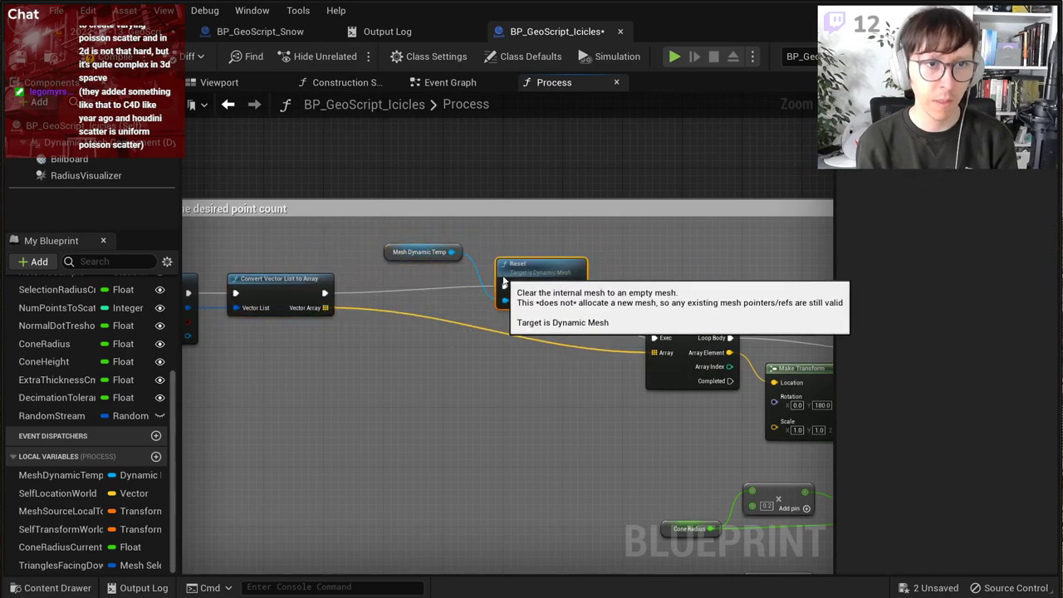
left_click_drag(410, 255, 423, 330)
Step: Narrow the scattered points comment so it ends just after Convert Vector List to Array, leaving out the cone nodes
scroll(507, 331, "down", 2)
right_click_drag(723, 371, 491, 326)
scroll(491, 325, "up", 2)
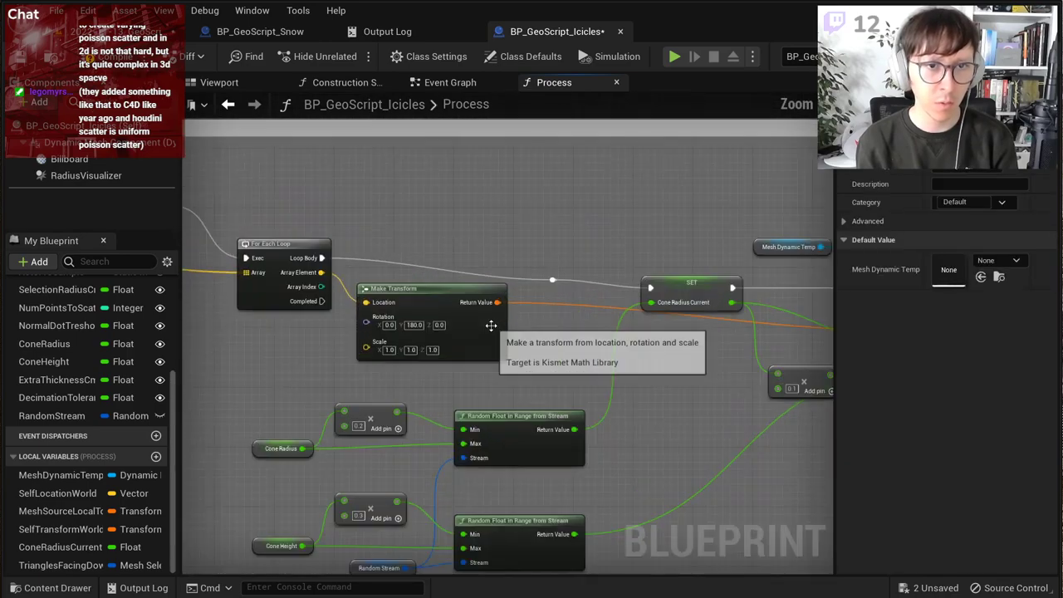
right_click_drag(665, 348, 296, 326)
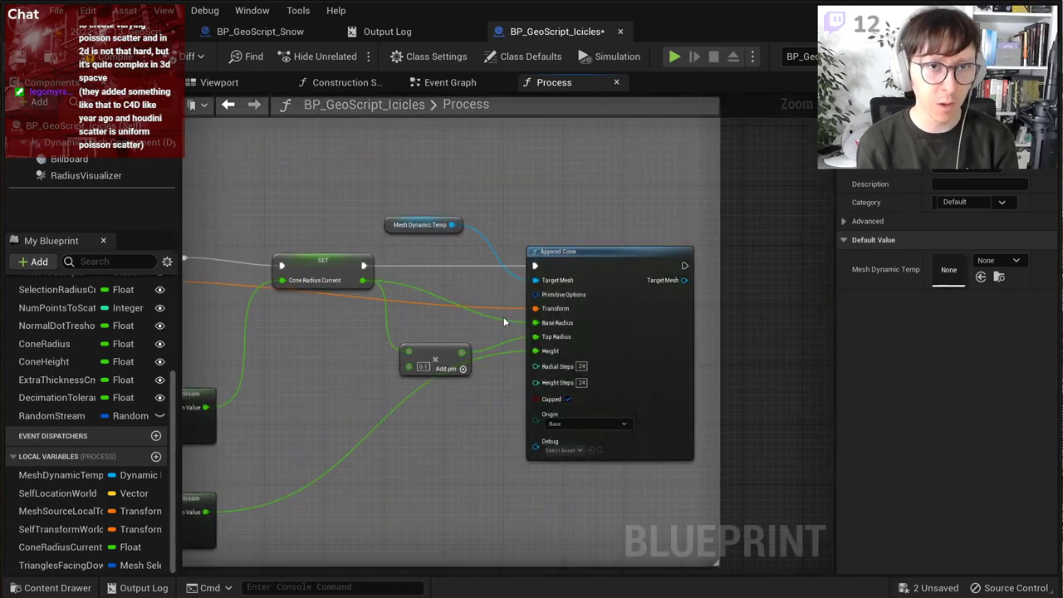
scroll(563, 236, "down", 3)
right_click_drag(563, 237, 632, 252)
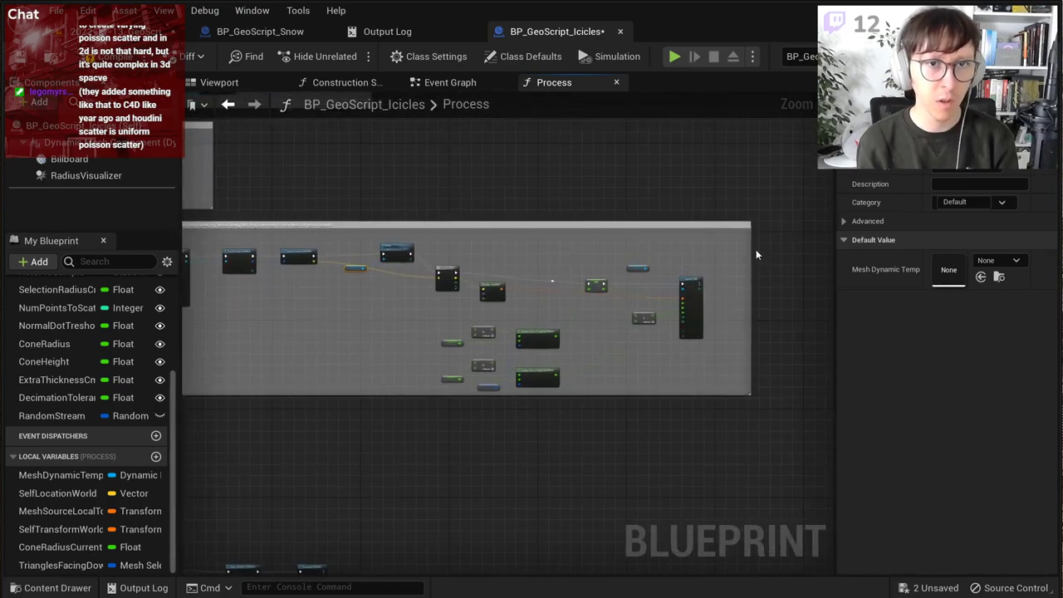
left_click(751, 247)
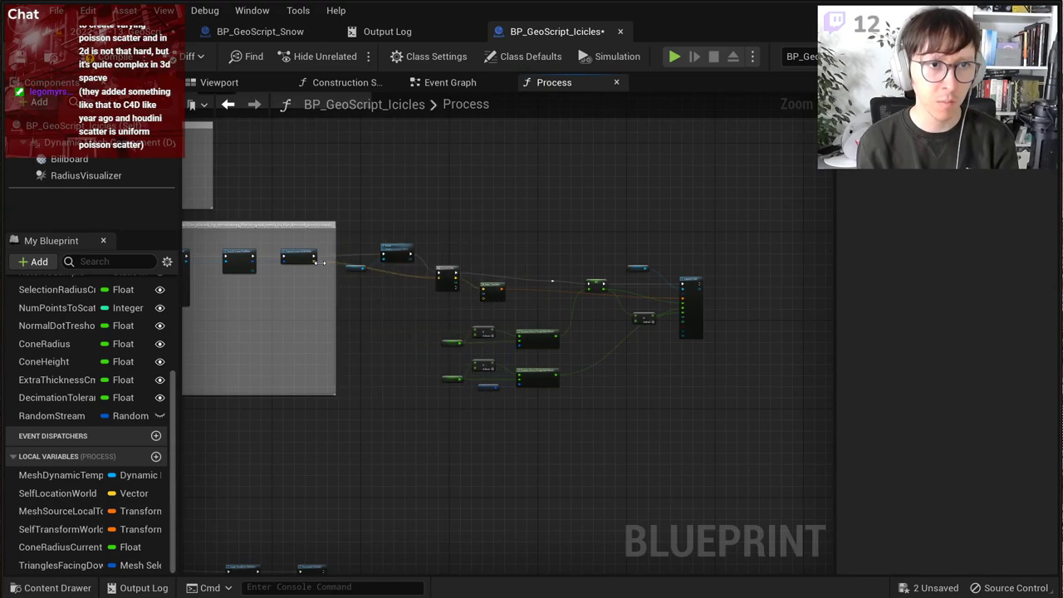
Step: Add the comment "Append cones at positions" around the nodes from Reset to Append Cone and align it beside the scattered points comment
left_click_drag(755, 197, 353, 415)
scroll(357, 248, "up", 4)
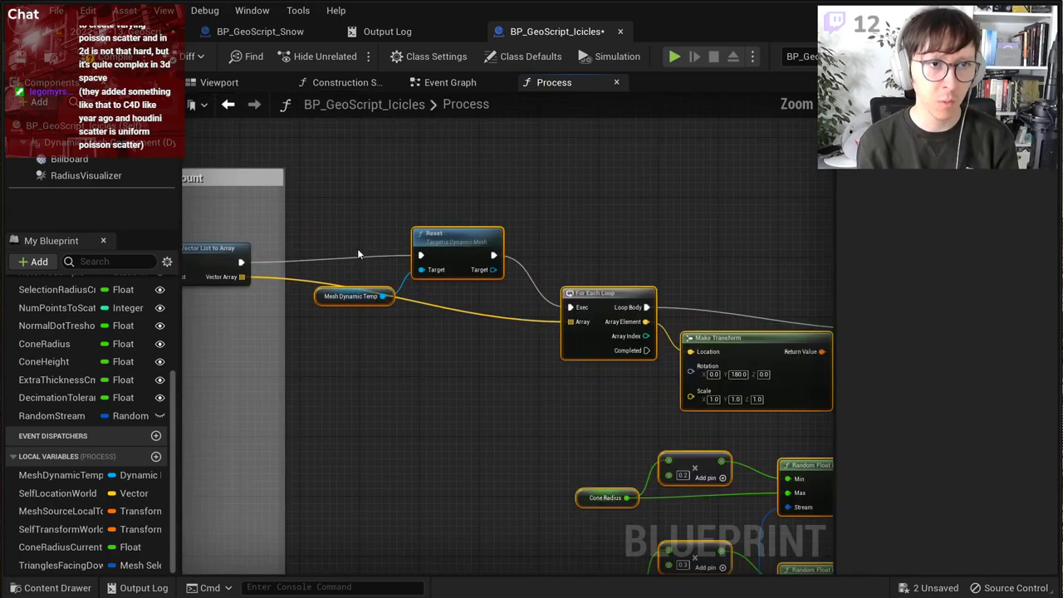
right_click(470, 243)
left_click(537, 590)
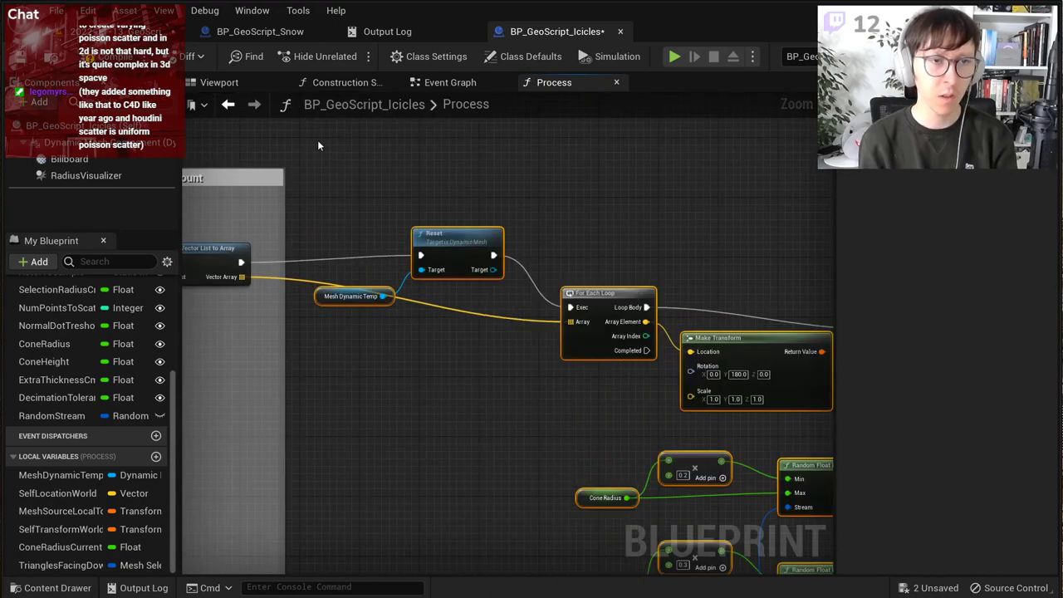
type("cAppen")
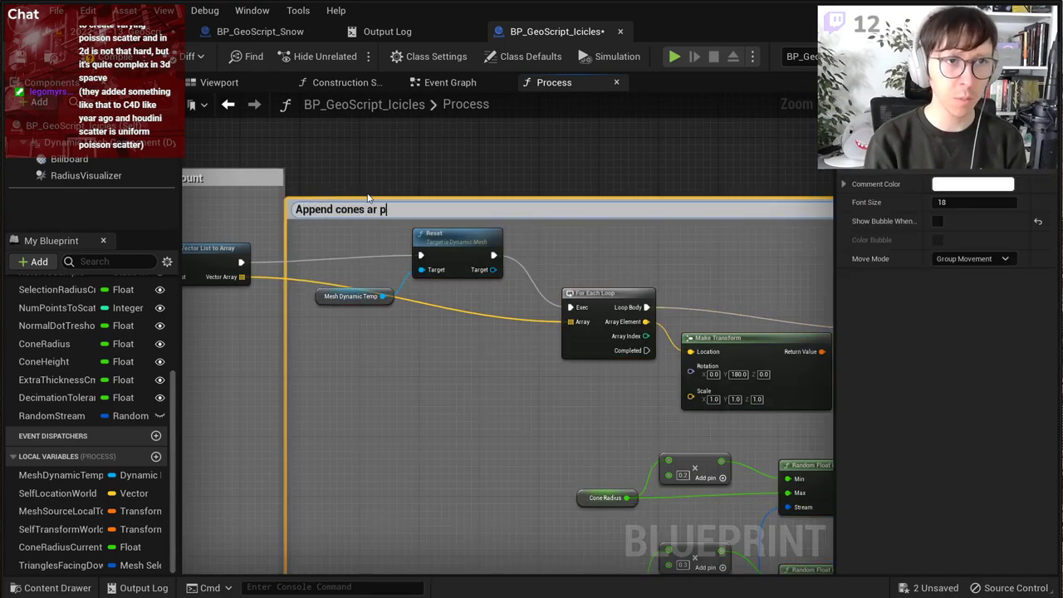
type("d cones at position")
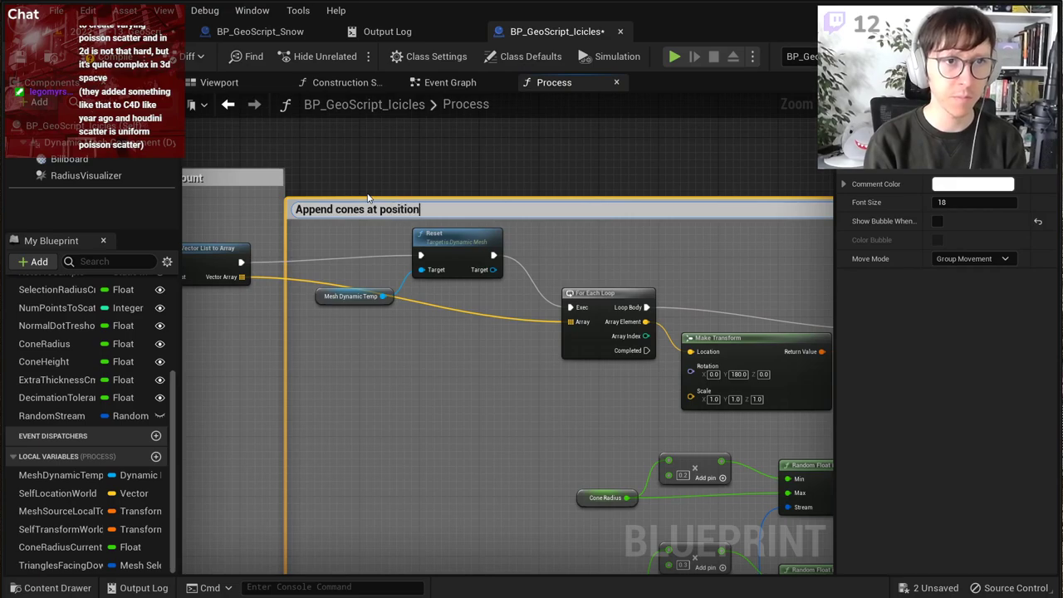
type("s")
left_click(408, 178)
left_click_drag(375, 207, 397, 178)
left_click(396, 152)
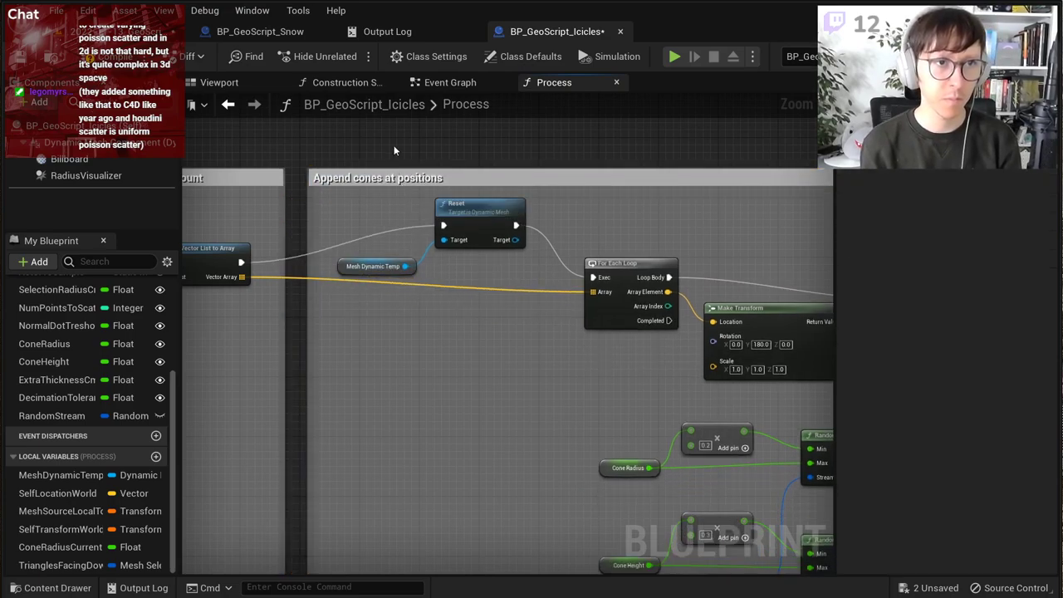
Step: Insert a reroute point on the execution wire into Reset and place it level with the node's input
double_click(366, 237)
left_click_drag(366, 237, 346, 228)
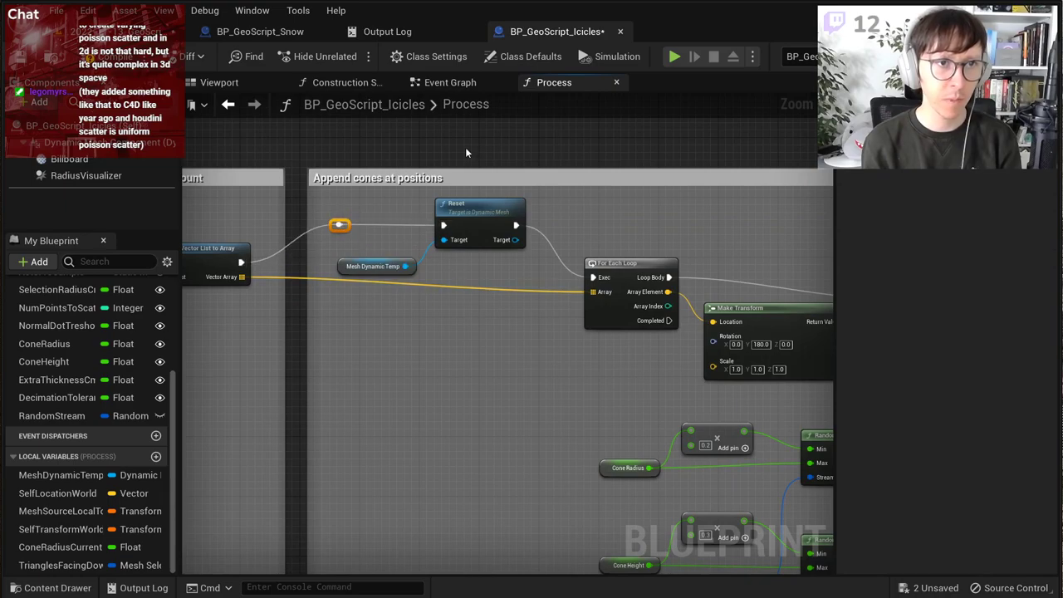
left_click(465, 147)
Step: Extend the scattered points comment downward so it fully encloses the Apply Simplify to Vertex Count node
scroll(372, 204, "down", 5)
right_click_drag(213, 277, 485, 267)
scroll(485, 268, "up", 2)
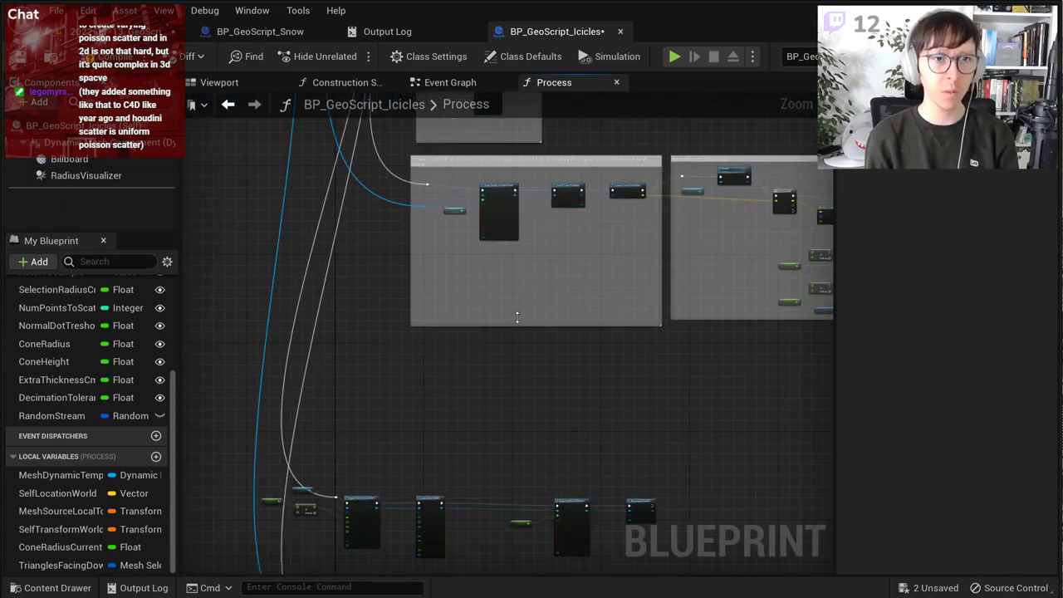
scroll(508, 207, "up", 6)
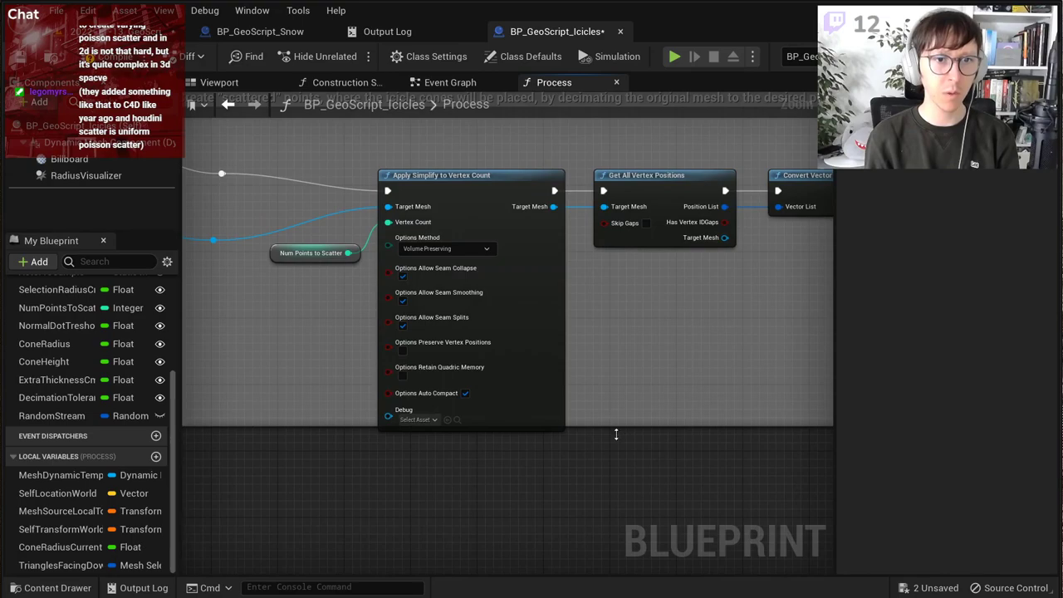
left_click_drag(615, 427, 616, 458)
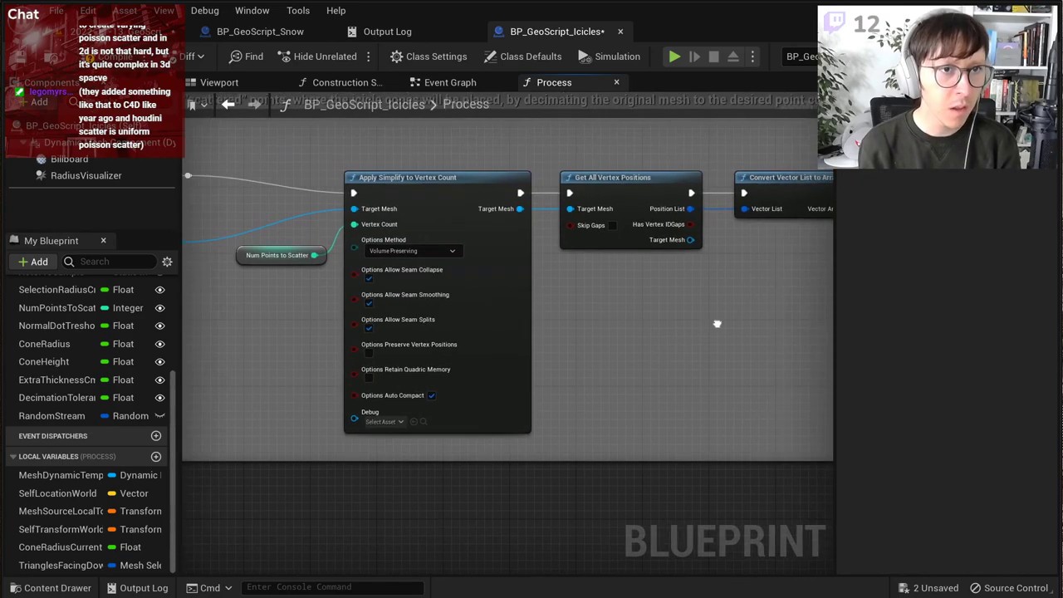
Step: Raise the reroute point between For Each Loop and the Cone Radius Current setter to level the Loop Body wire
right_click_drag(717, 323, 417, 394)
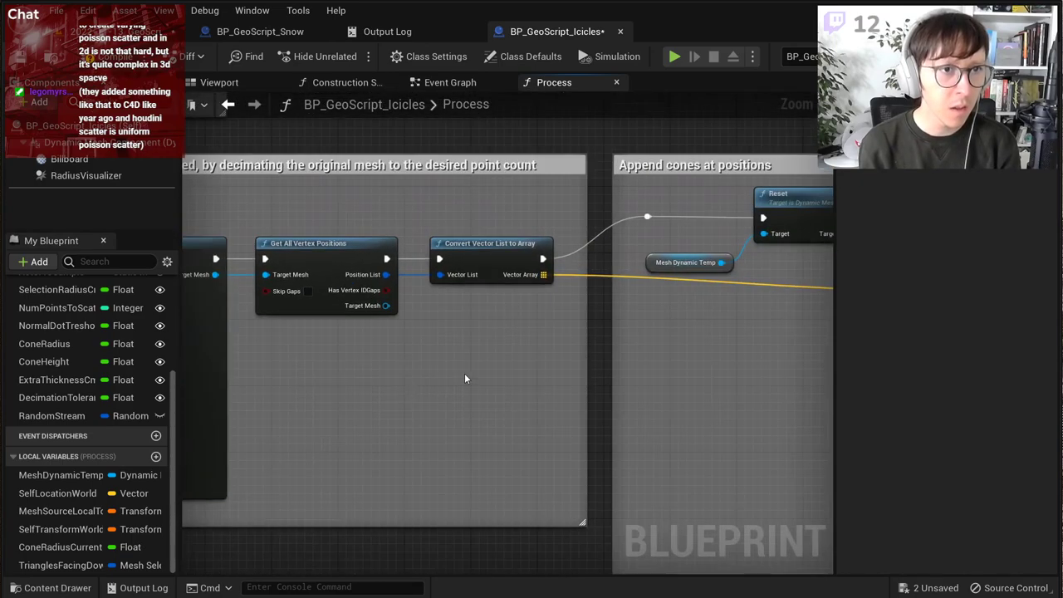
right_click_drag(692, 370, 219, 370)
right_click_drag(610, 371, 338, 290)
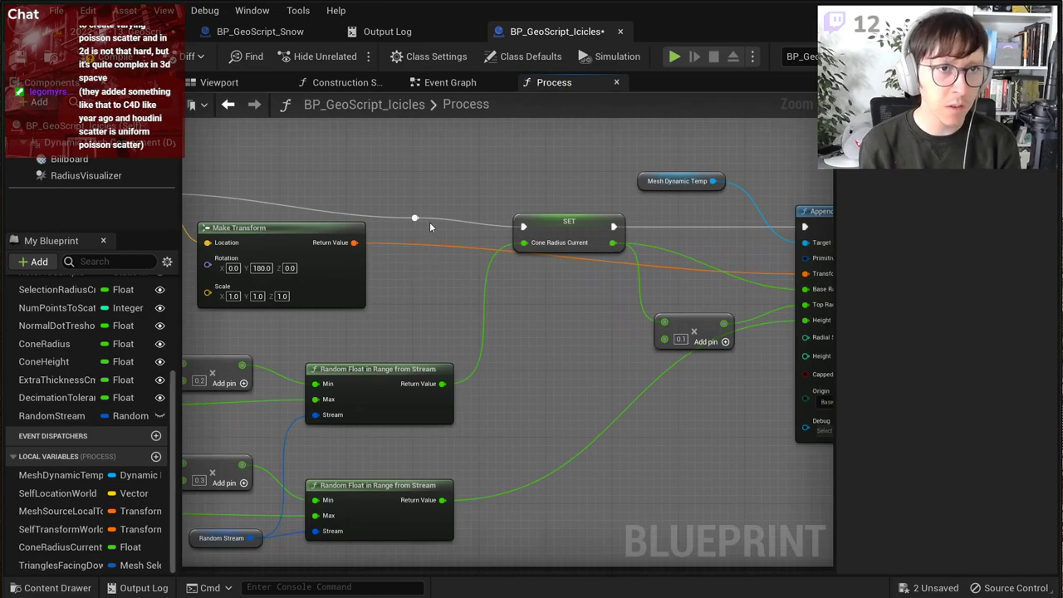
left_click_drag(419, 218, 460, 193)
Step: Enlarge the "Append cones at positions" comment to enclose the whole Append Cone node and leave room beneath the random float nodes
right_click_drag(777, 332, 574, 342)
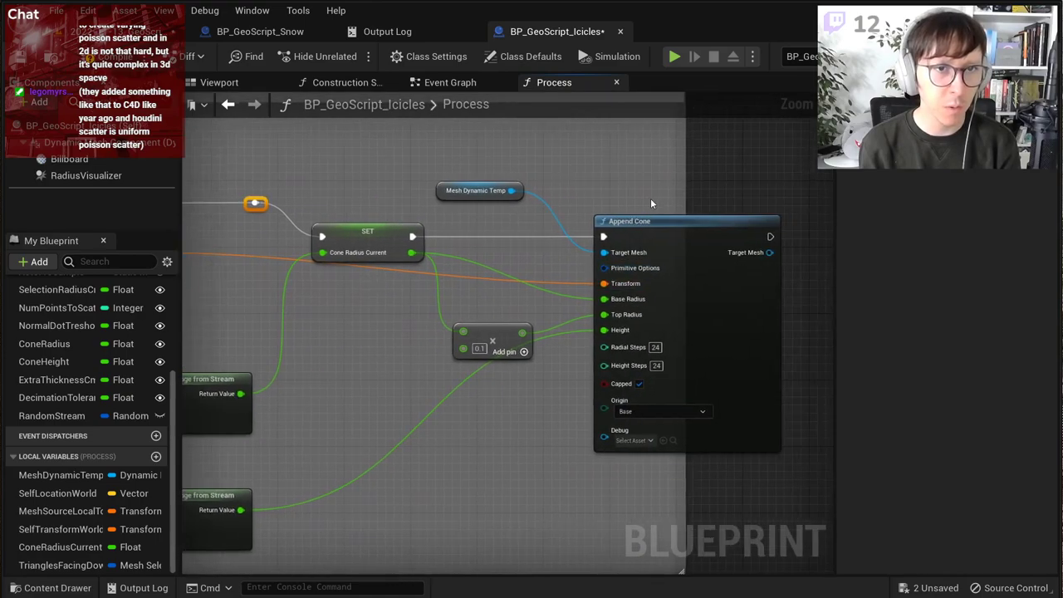
left_click_drag(686, 197, 817, 205)
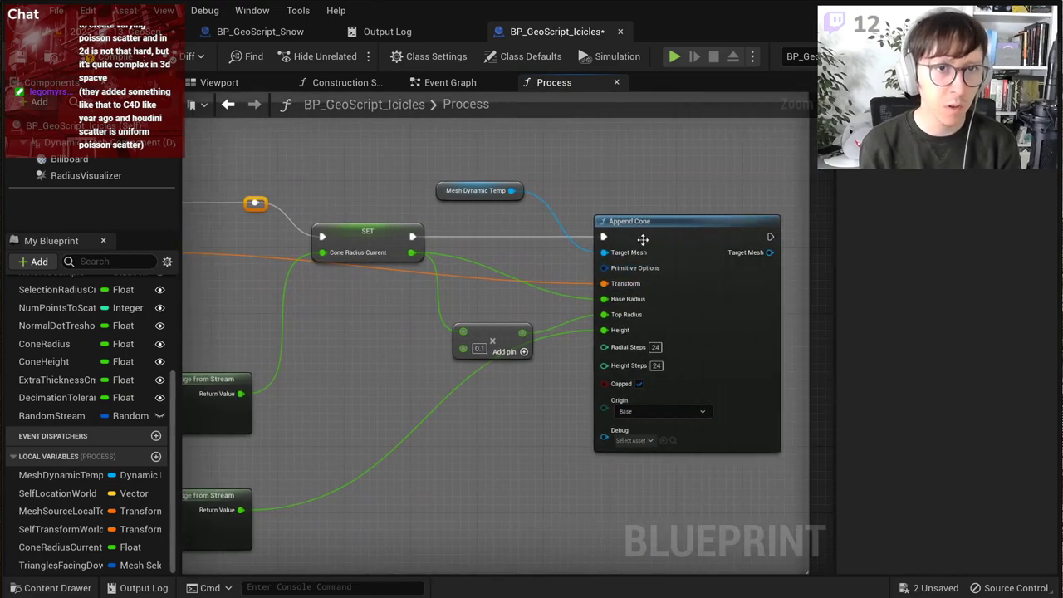
scroll(474, 284, "down", 3)
right_click_drag(321, 308, 601, 221)
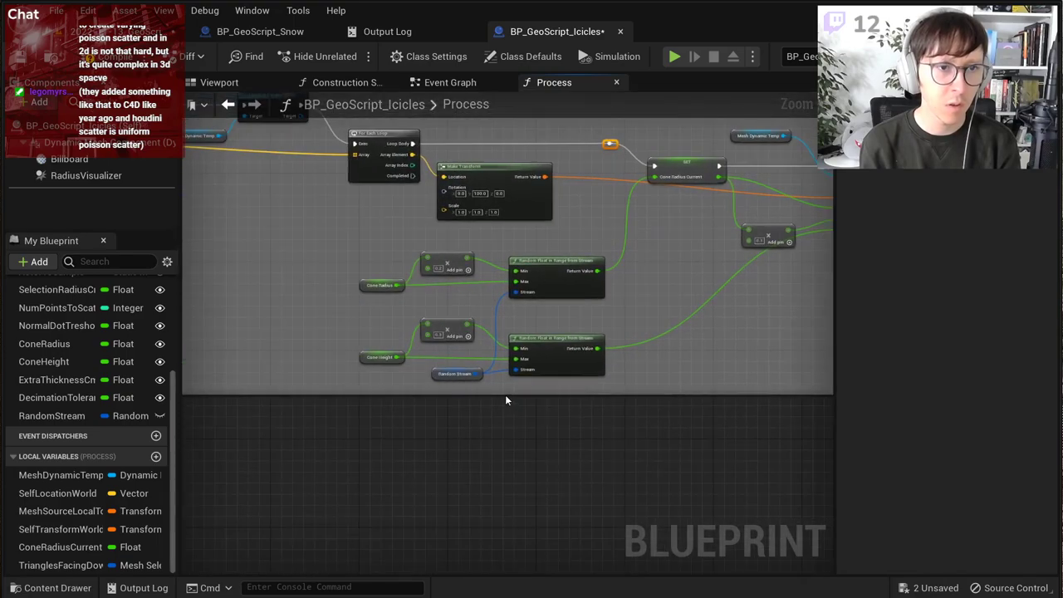
left_click_drag(500, 394, 503, 408)
Step: Move the node chain from Apply Perlin Noise to Mesh through Recompute Normals up beneath the scattered points and cones comments
scroll(423, 432, "down", 3)
right_click_drag(414, 432, 759, 269)
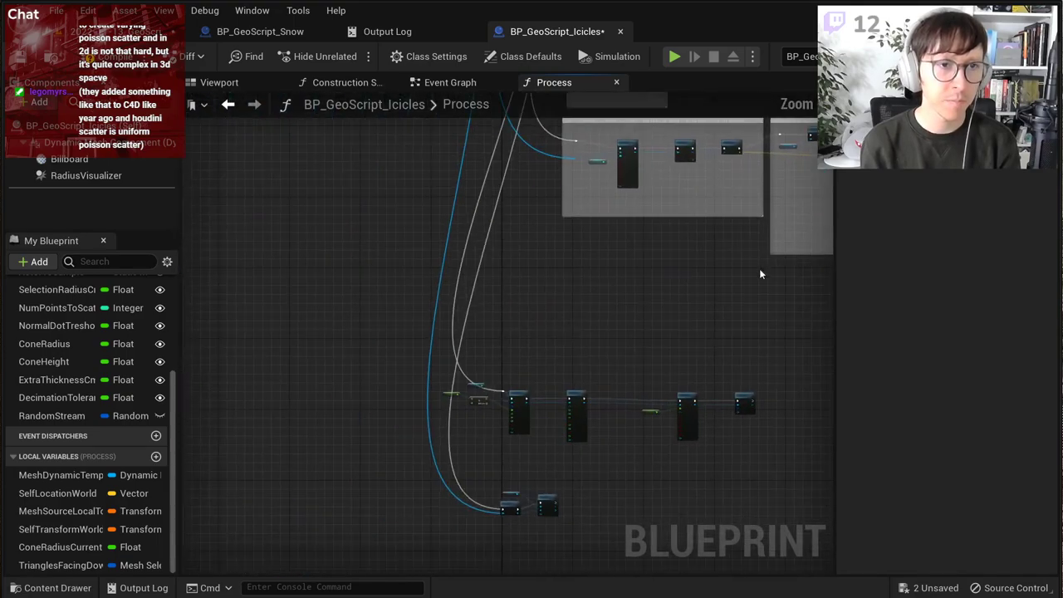
scroll(558, 354, "up", 1)
right_click_drag(557, 354, 309, 342)
left_click_drag(639, 305, 232, 446)
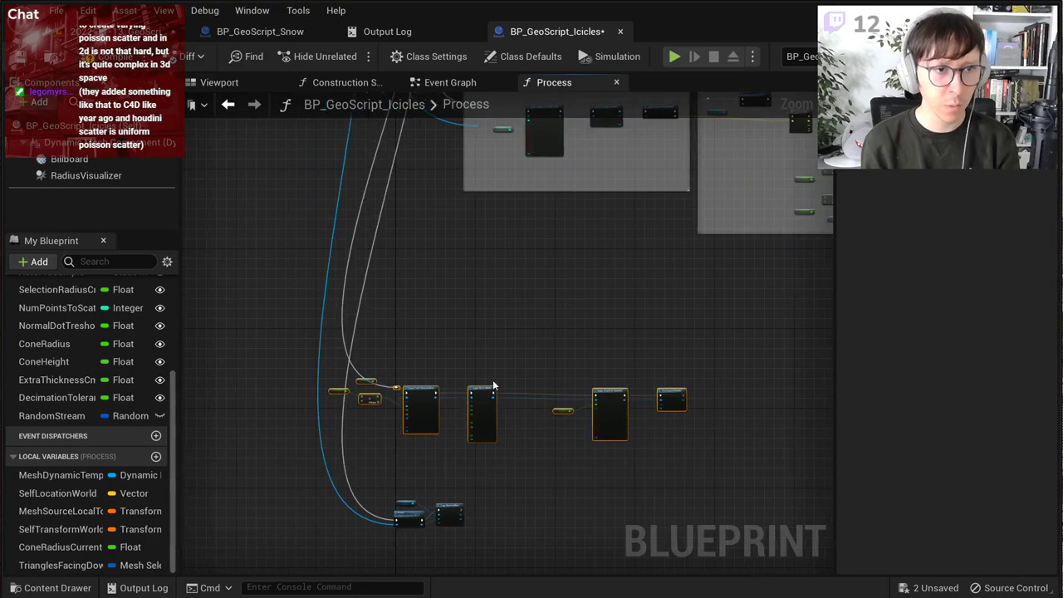
left_click_drag(420, 394, 544, 292)
Step: Add the comment "Apply post processes to cones (like noise, smoothness)" around the chain from Apply Perlin Noise to Mesh to Recompute Normals
scroll(538, 289, "up", 6)
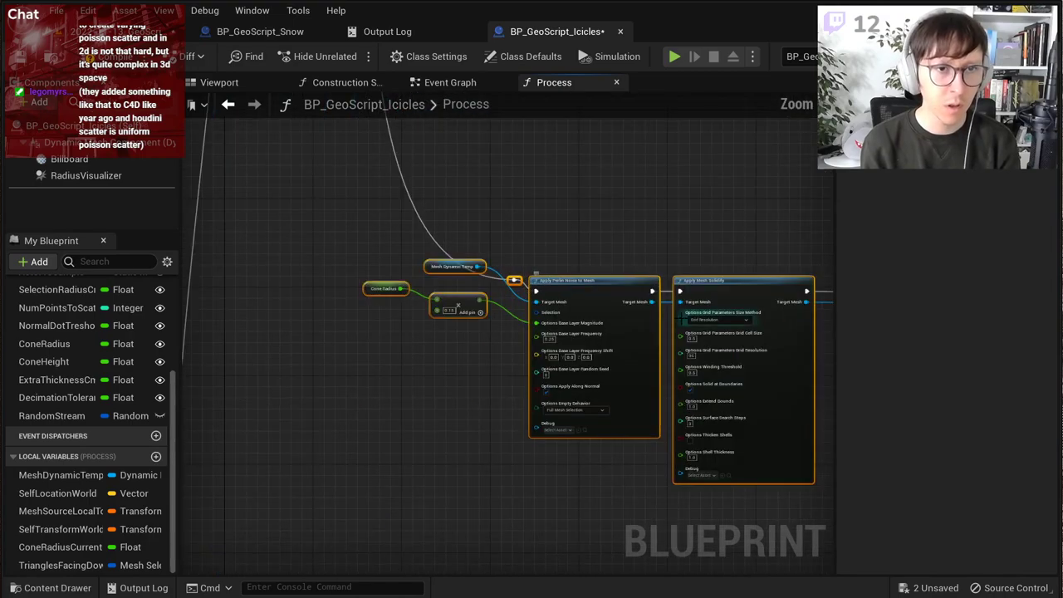
right_click_drag(754, 313, 474, 336)
scroll(512, 318, "up", 2)
right_click_drag(570, 281, 256, 316)
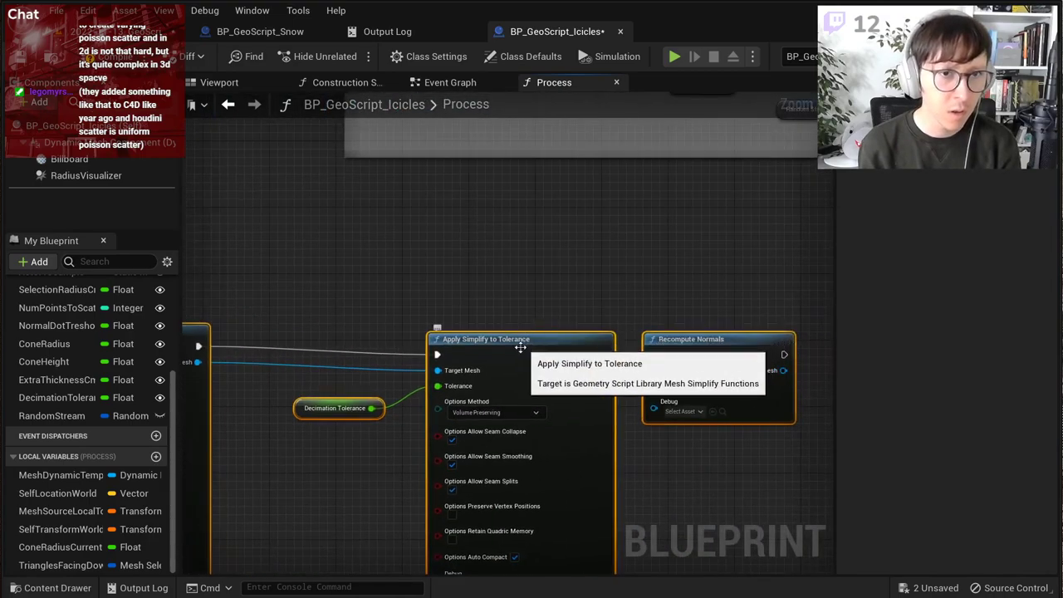
scroll(404, 343, "down", 3)
scroll(429, 332, "up", 1)
right_click(432, 334)
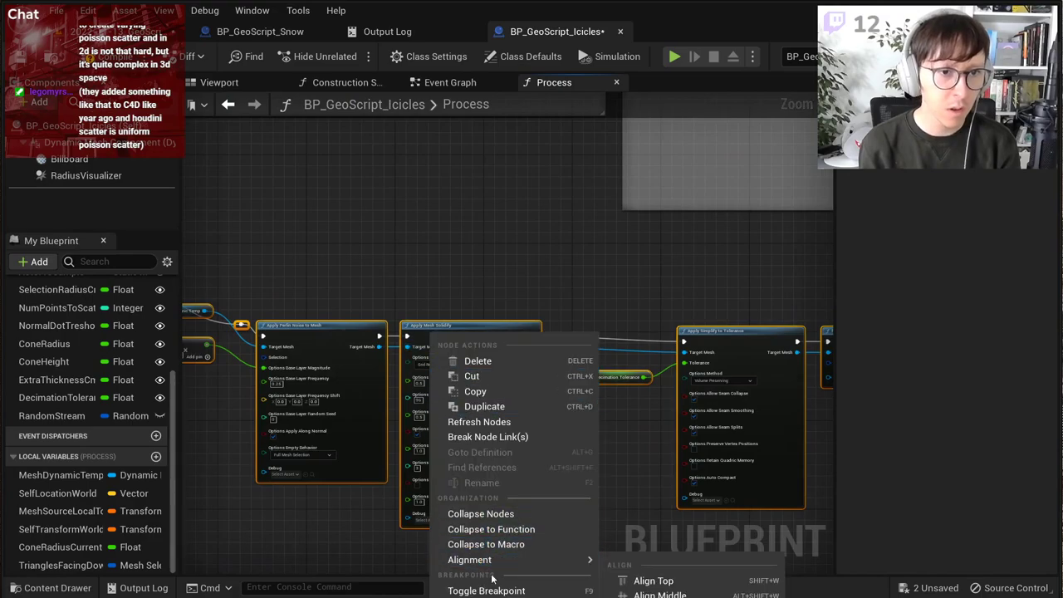
left_click(509, 389)
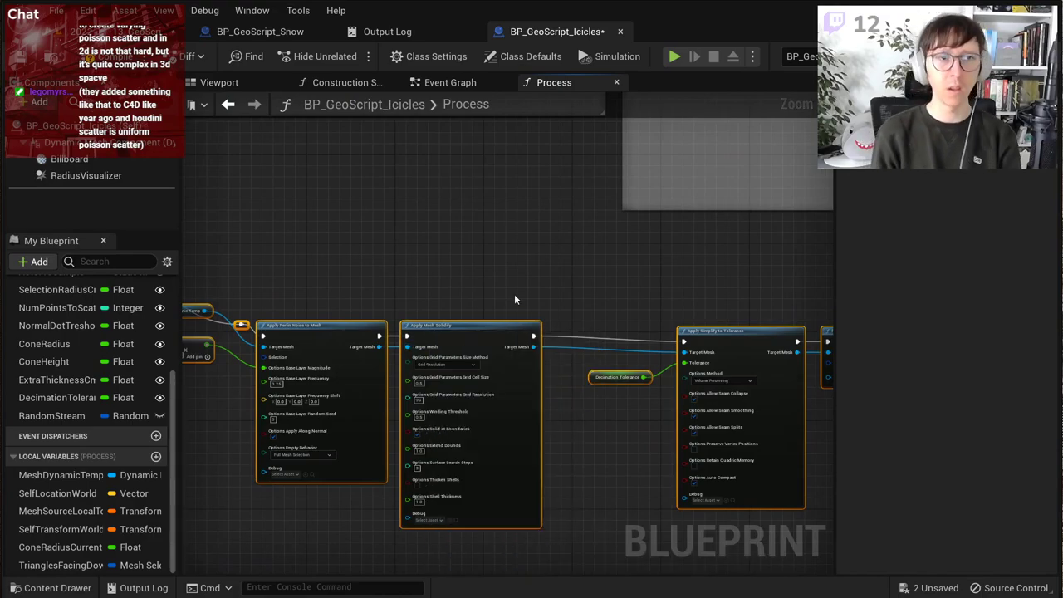
key("c")
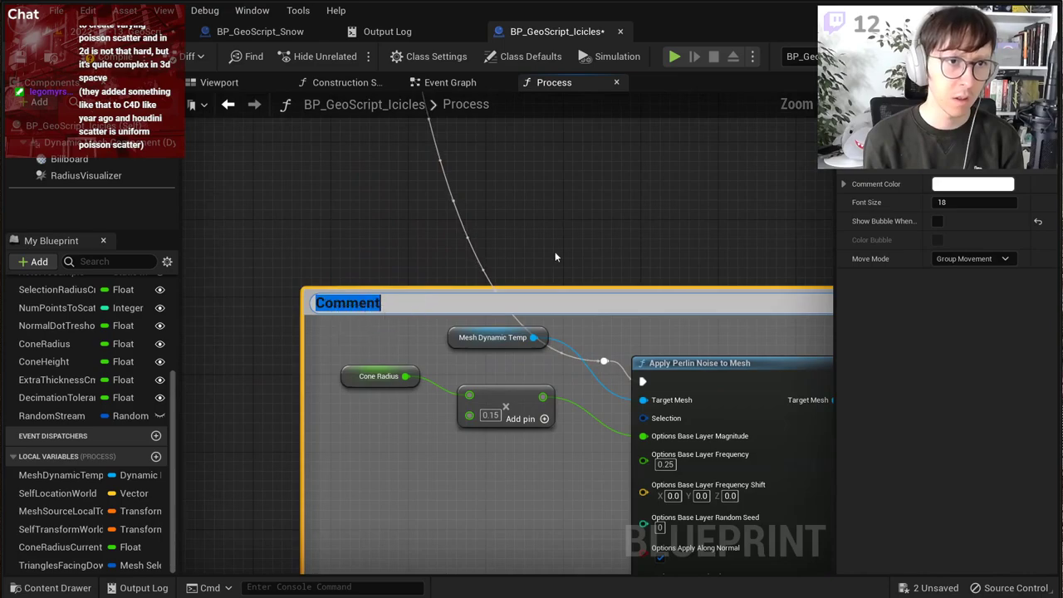
type("Apply")
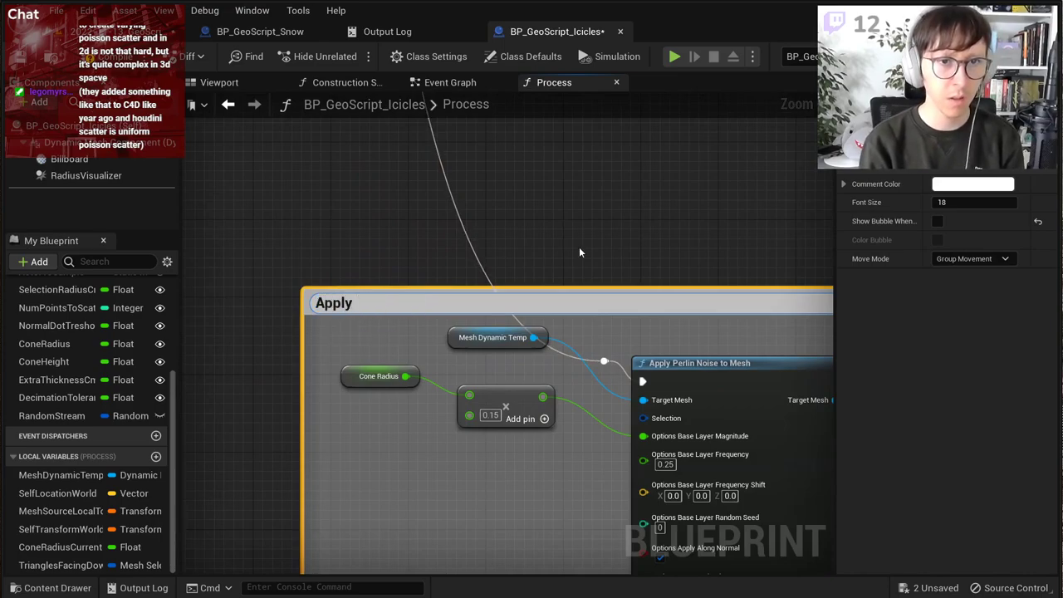
type(" post pcoc")
key("BackSpace")
key("BackSpace")
key("BackSpace")
type("roc")
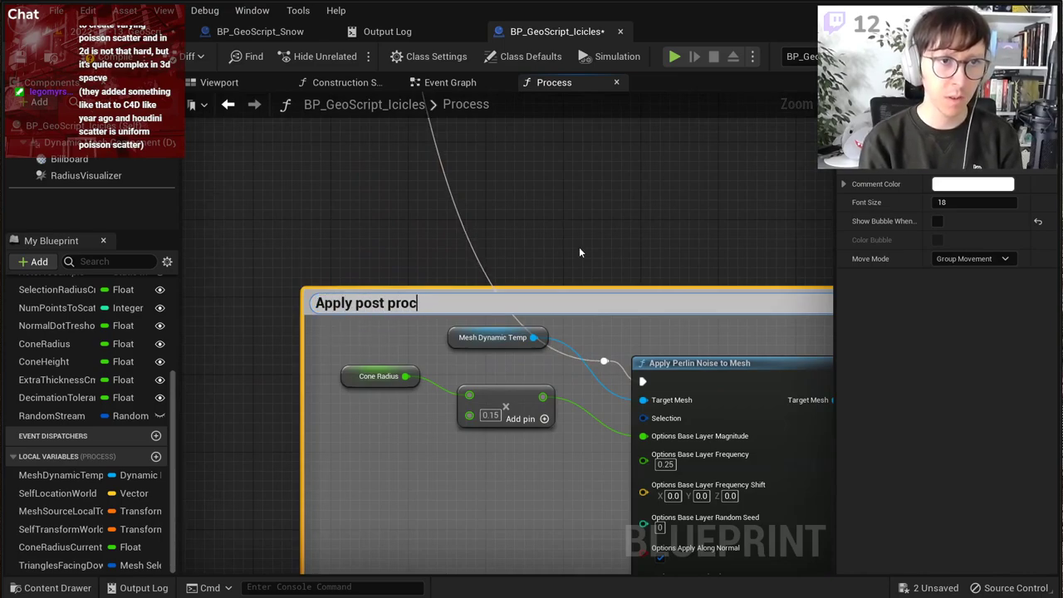
type("esses to cones ")
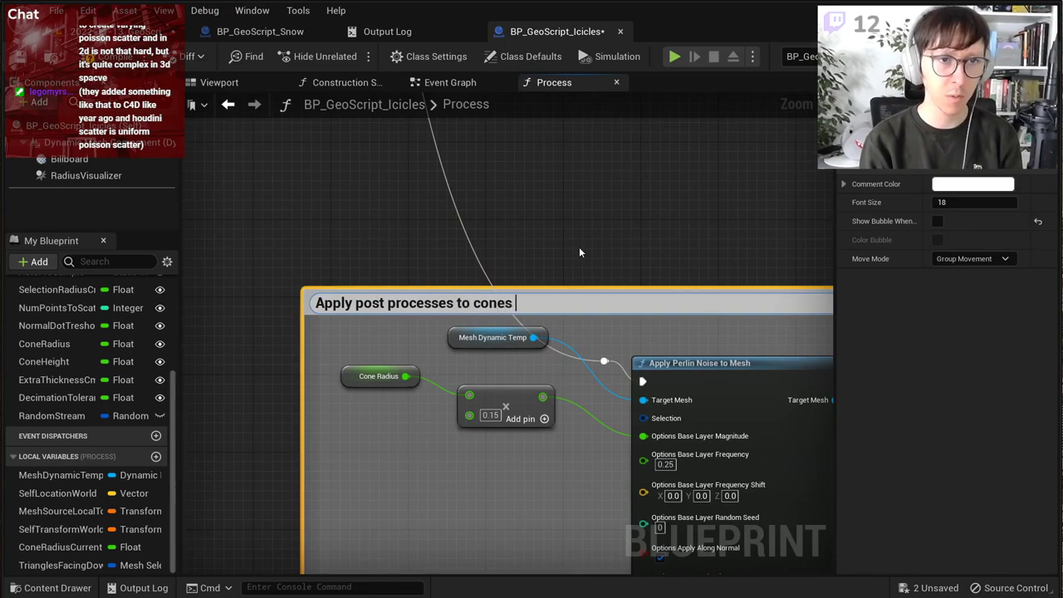
type("(like noise,")
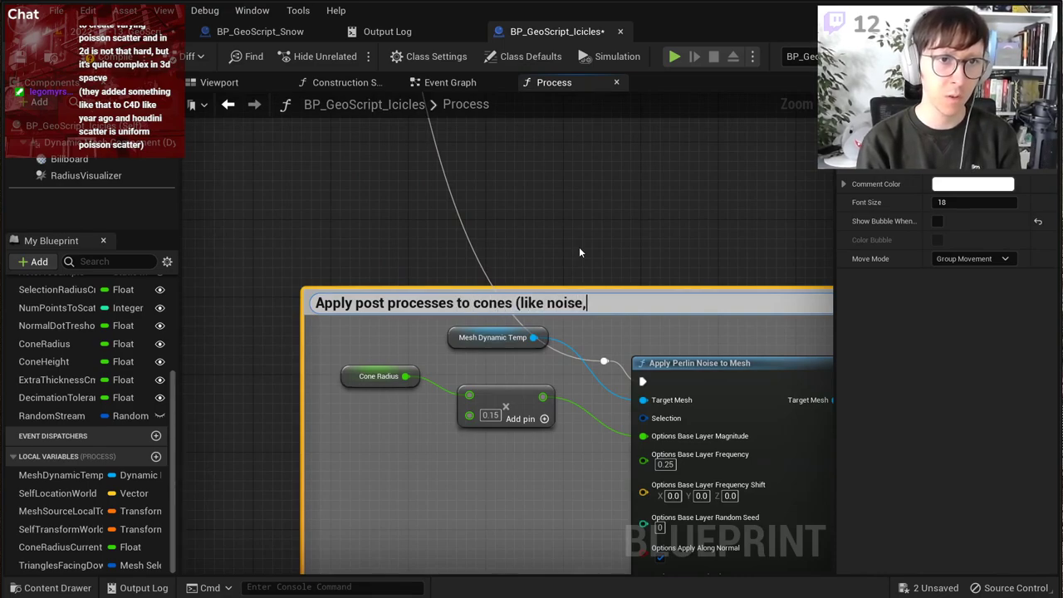
type(" smoothness)")
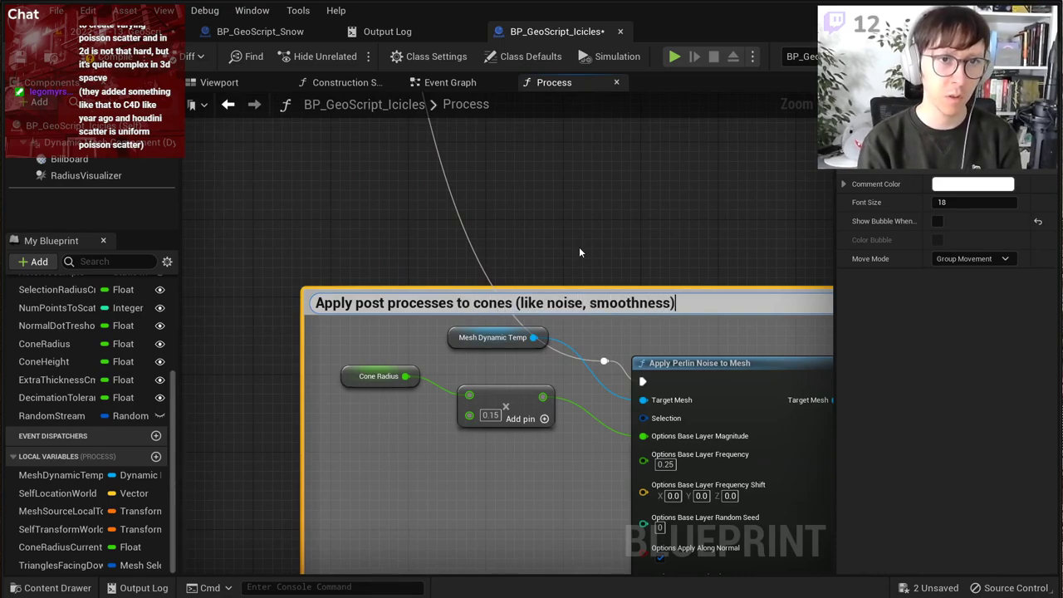
Step: Reword the post-process comment to read "Apply post processes to cones (like noise, smoothing)"
key("BackSpace")
key("BackSpace")
key("BackSpace")
key("BackSpace")
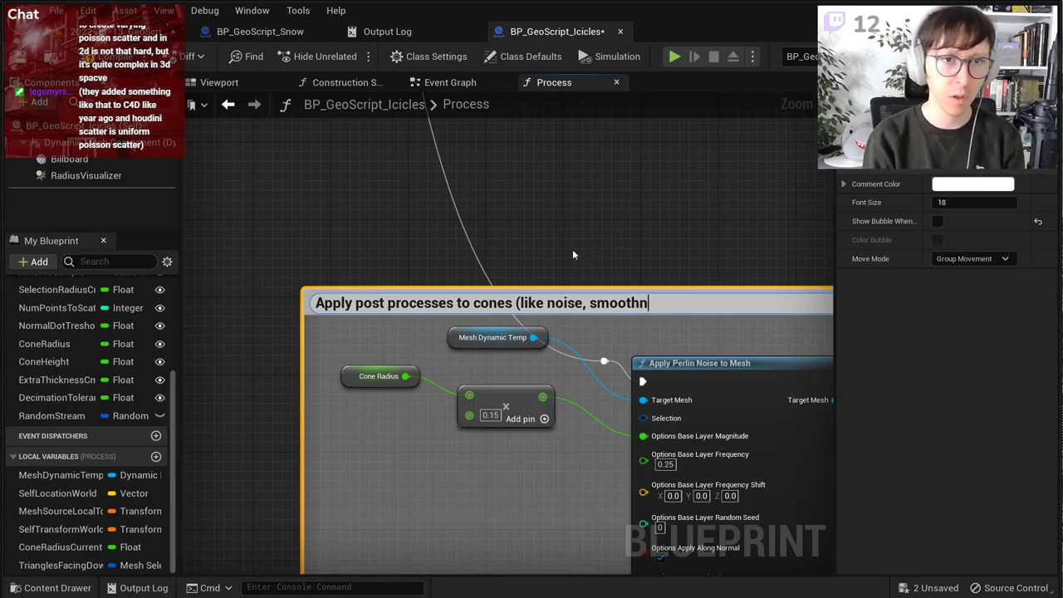
key("BackSpace")
type("ing)")
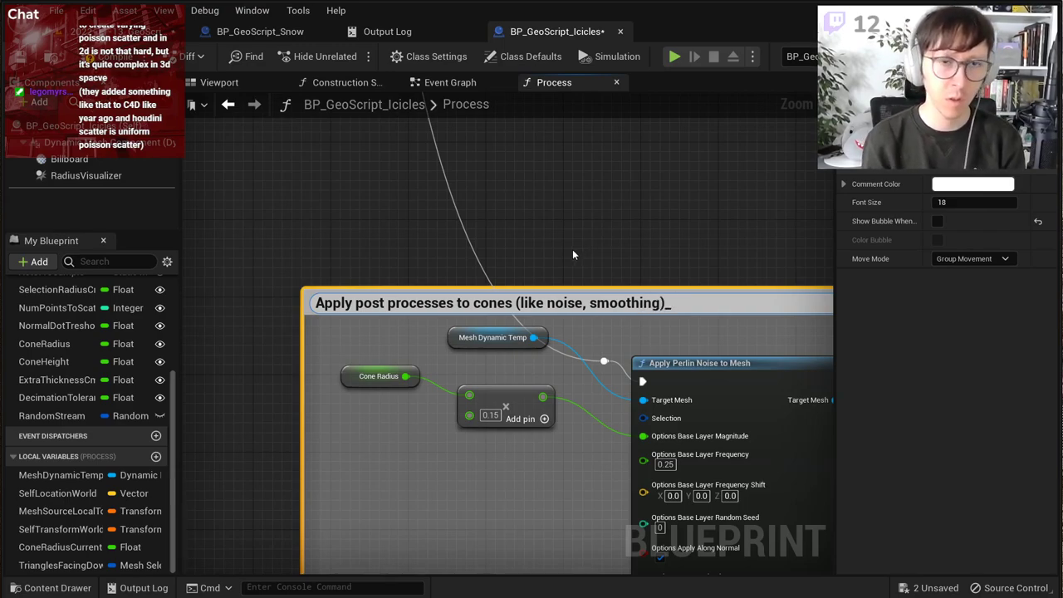
left_click(573, 254)
Step: Lower the Mesh Dynamic Temp, Cone Radius and multiply nodes, and move the reroute point to the post-process comment's left edge
left_click_drag(536, 521, 395, 334)
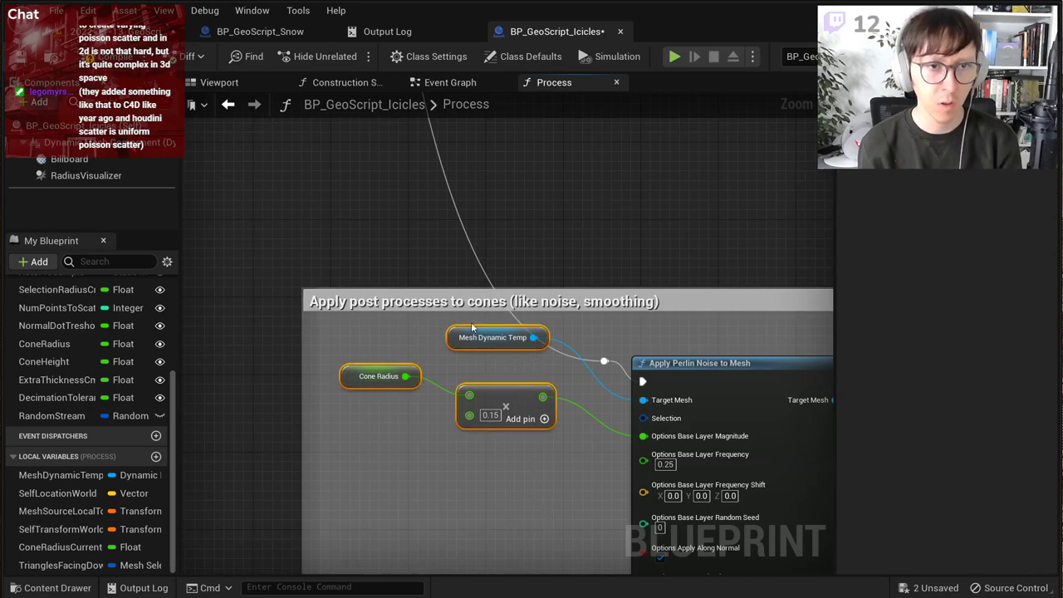
left_click_drag(475, 337, 465, 424)
left_click(610, 355)
left_click_drag(612, 367, 340, 391)
Step: Move the final Mesh Dynamic Temp, Reset and Copy Mesh to Mesh nodes up to just below the post-process comment
scroll(465, 209, "down", 4)
right_click_drag(534, 266, 299, 247)
scroll(360, 263, "down", 3)
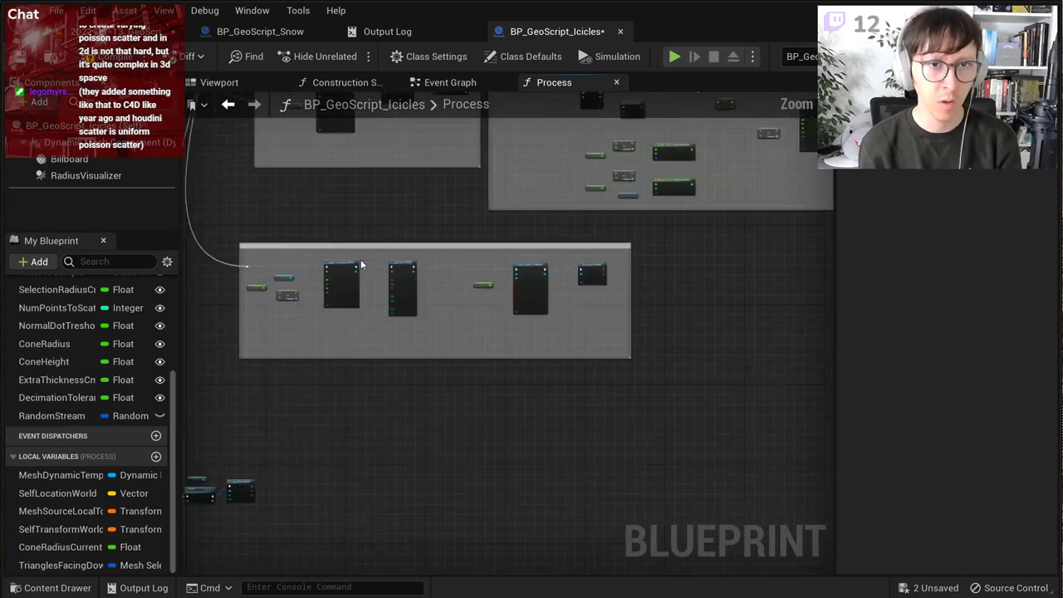
right_click_drag(469, 358, 693, 262)
left_click_drag(523, 434, 417, 322)
scroll(515, 377, "up", 6)
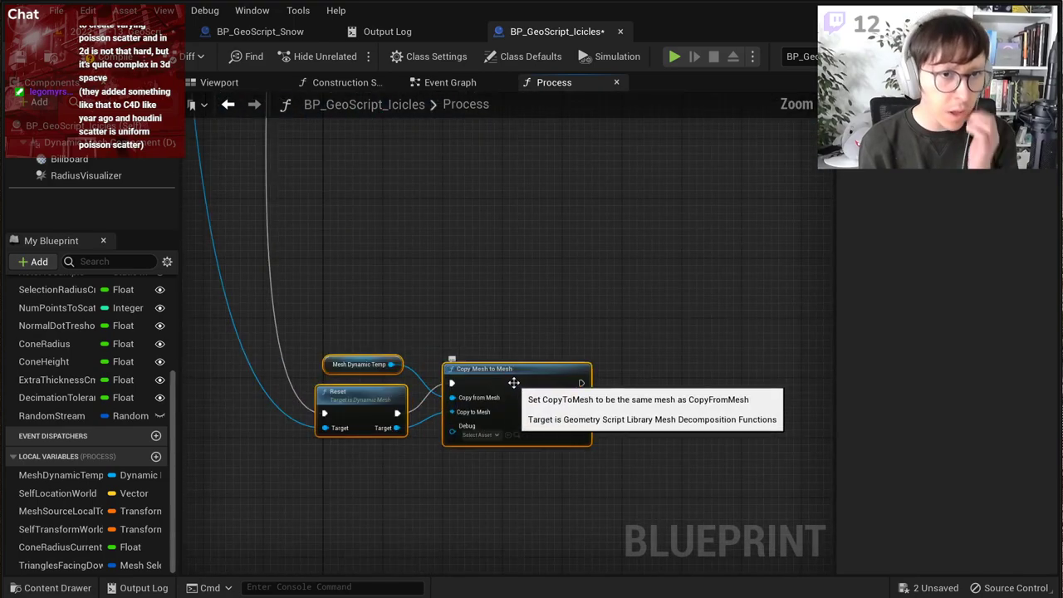
scroll(540, 520, "down", 1)
left_click_drag(548, 519, 558, 470)
scroll(556, 525, "up", 2)
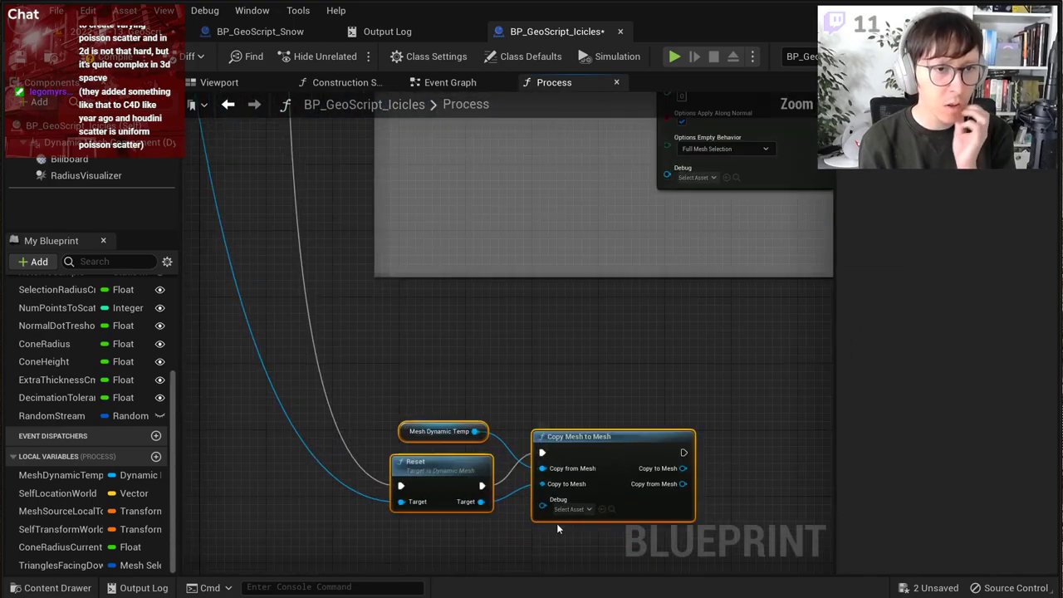
right_click(613, 452)
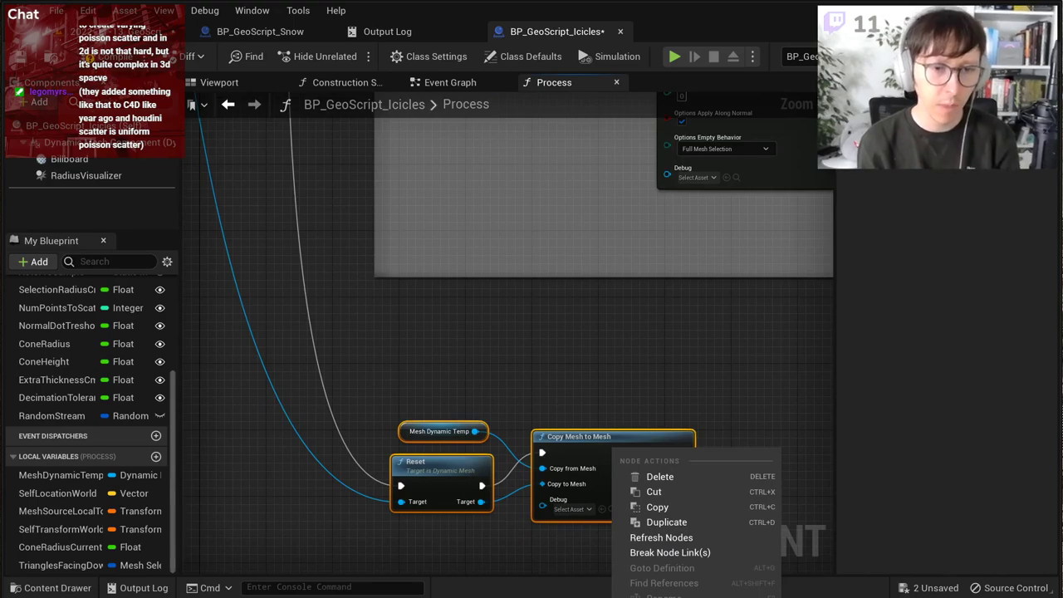
left_click(656, 597)
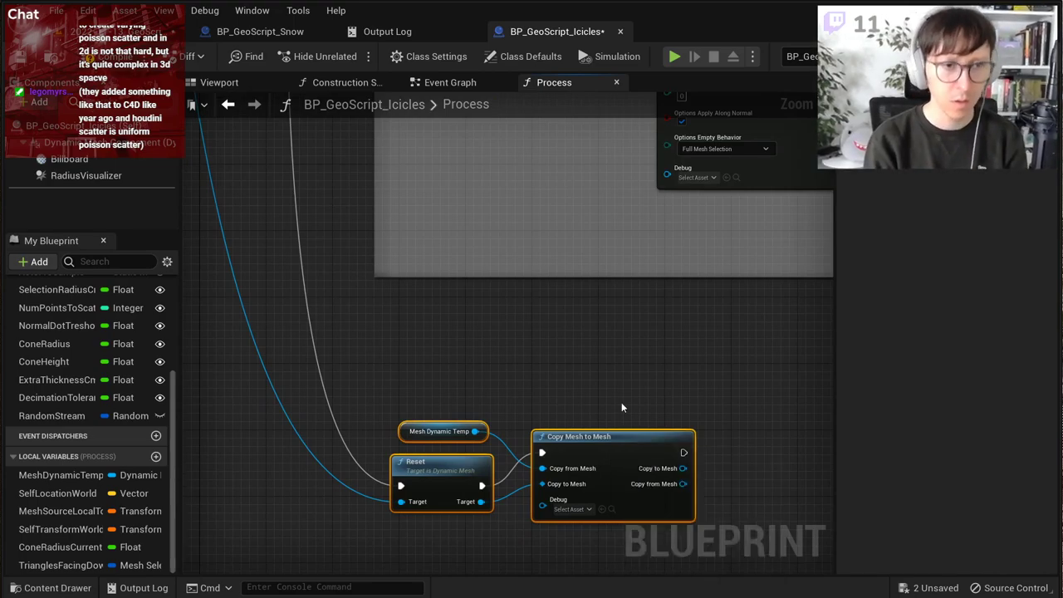
key("Return")
scroll(570, 431, "up", 2)
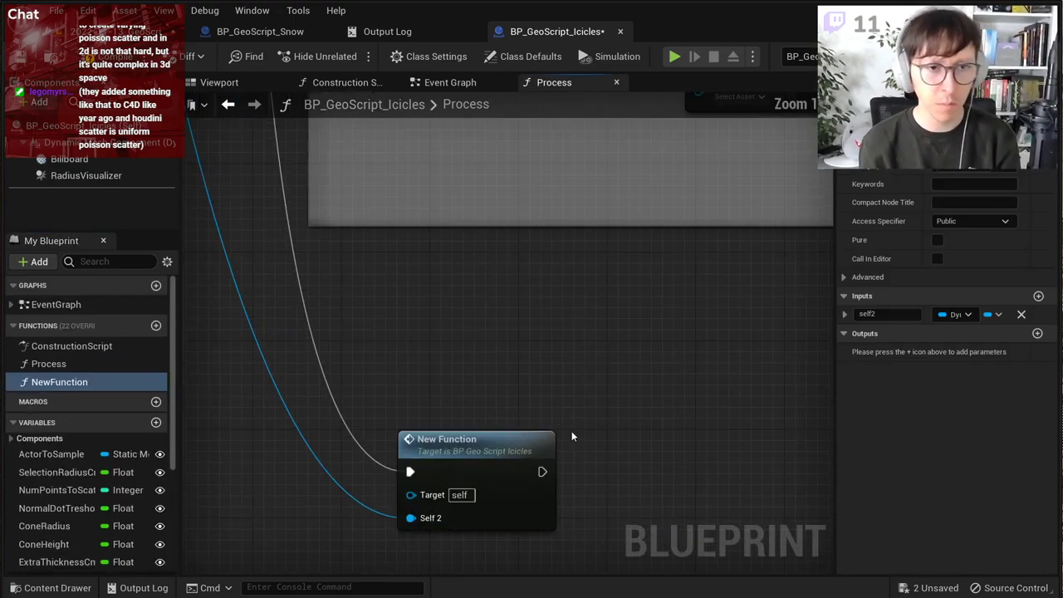
key("ctrl+z")
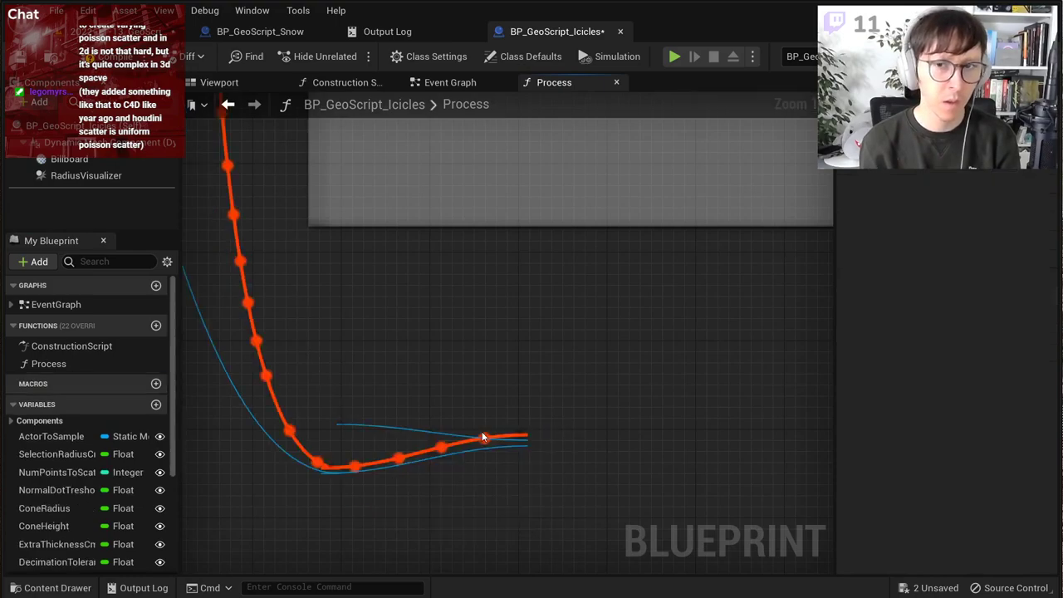
Step: Add the comment "Copy the temp mesh into the final one" around the Mesh Dynamic Temp, Reset and Copy Mesh to Mesh nodes
left_click_drag(387, 382, 623, 499)
right_click(589, 443)
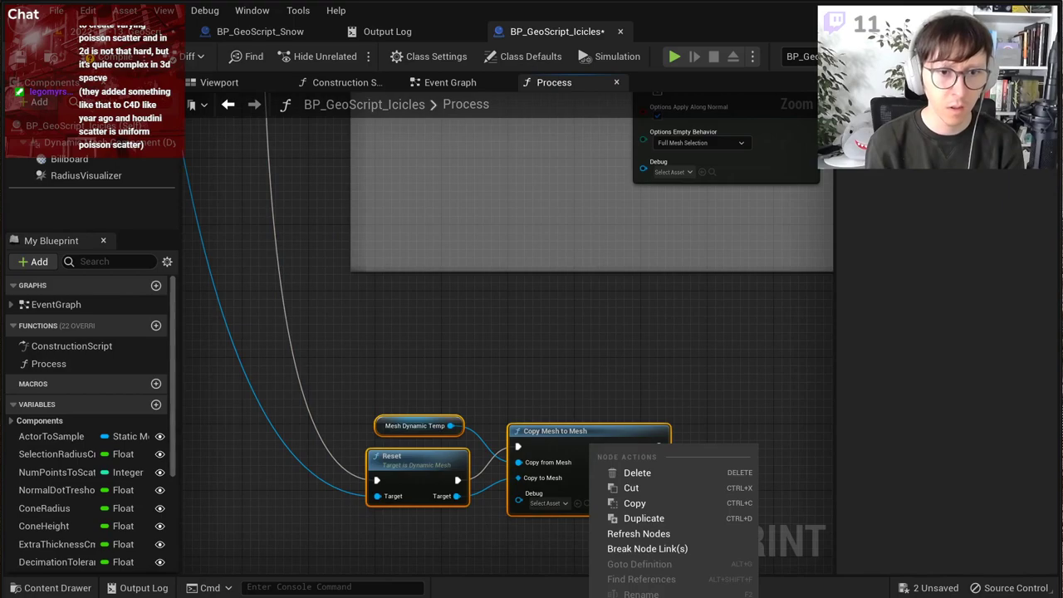
left_click(634, 595)
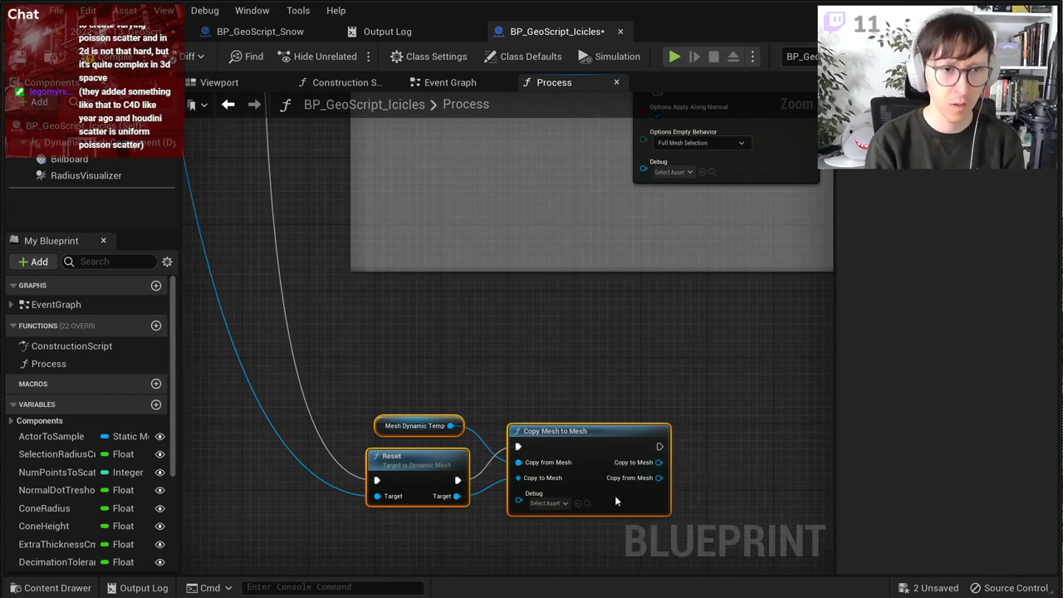
type("cCopy th")
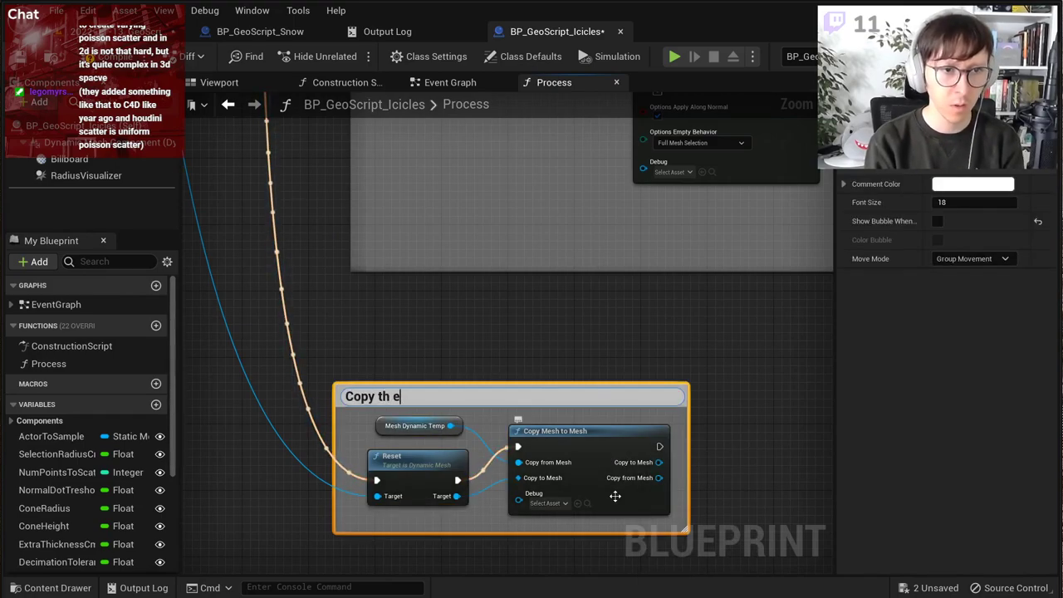
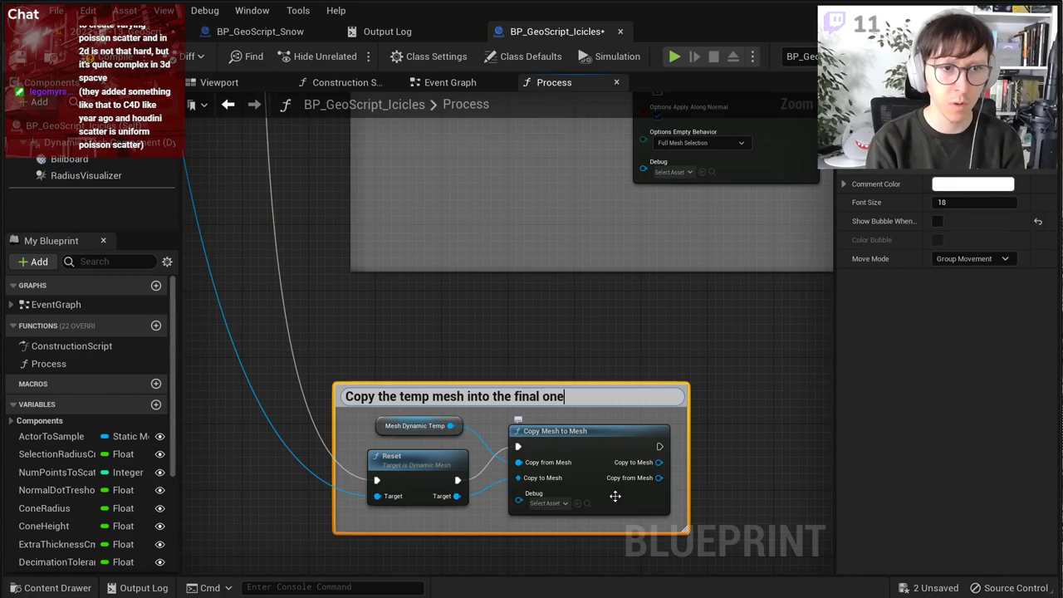
left_click(573, 359)
Step: Move the mesh copy comment up beneath the post-process comment and enlarge its box around the nodes
left_click_drag(467, 397, 492, 341)
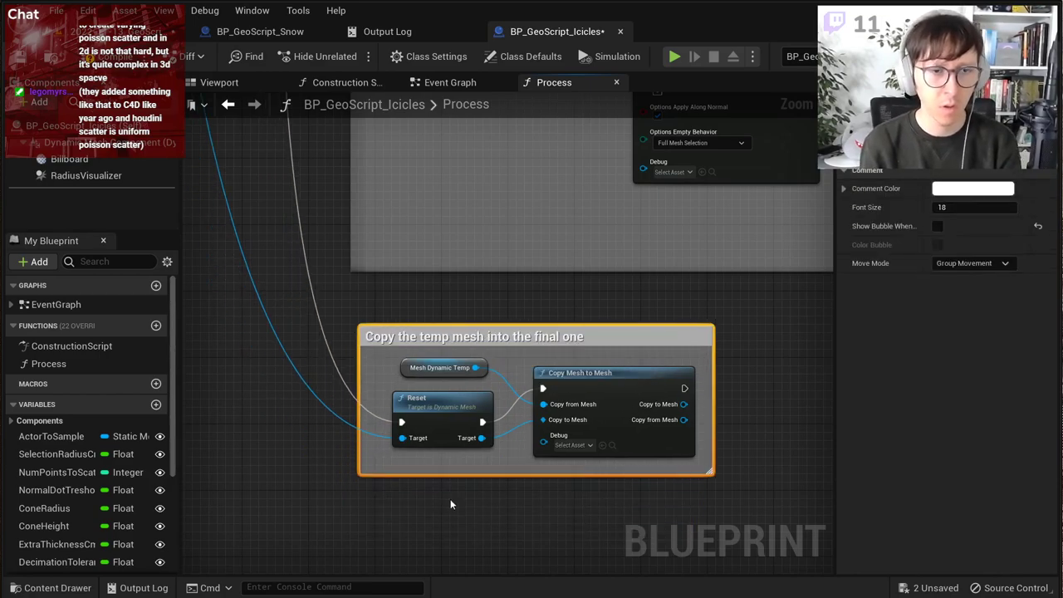
left_click(451, 501)
scroll(451, 494, "down", 4)
left_click_drag(522, 455, 530, 466)
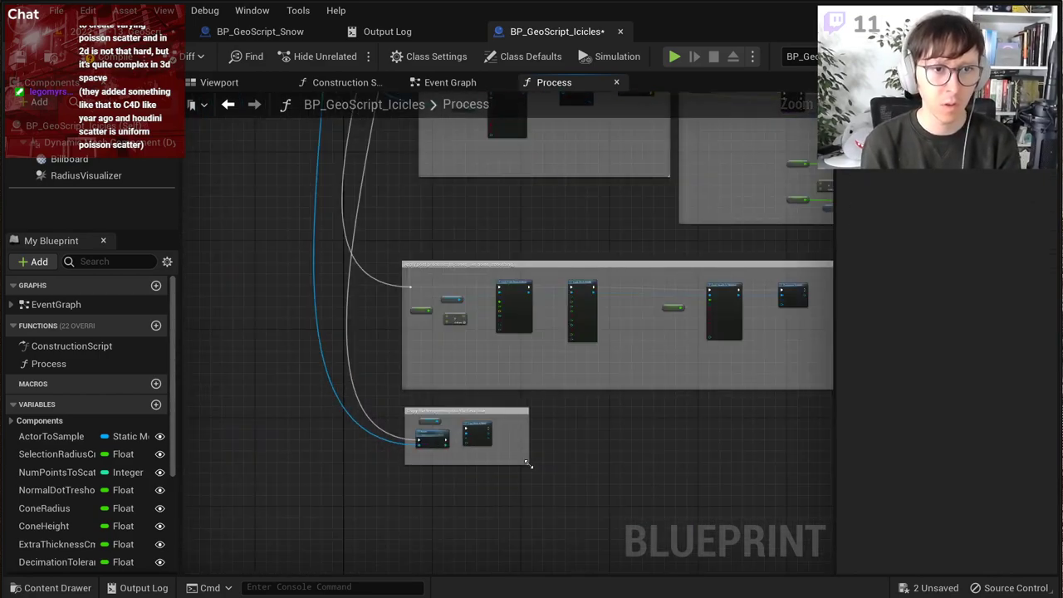
Step: Check the overall layout of the Process graph and save the icicle Blueprint
scroll(593, 422, "down", 4)
right_click_drag(585, 337, 606, 492)
scroll(606, 491, "down", 2)
scroll(401, 261, "up", 4)
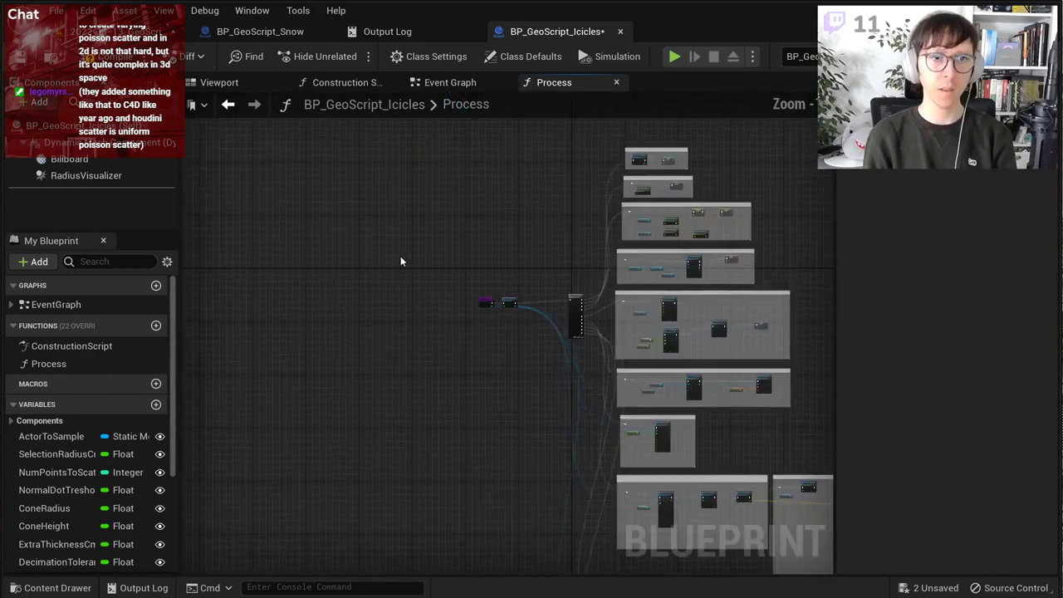
left_click(21, 58)
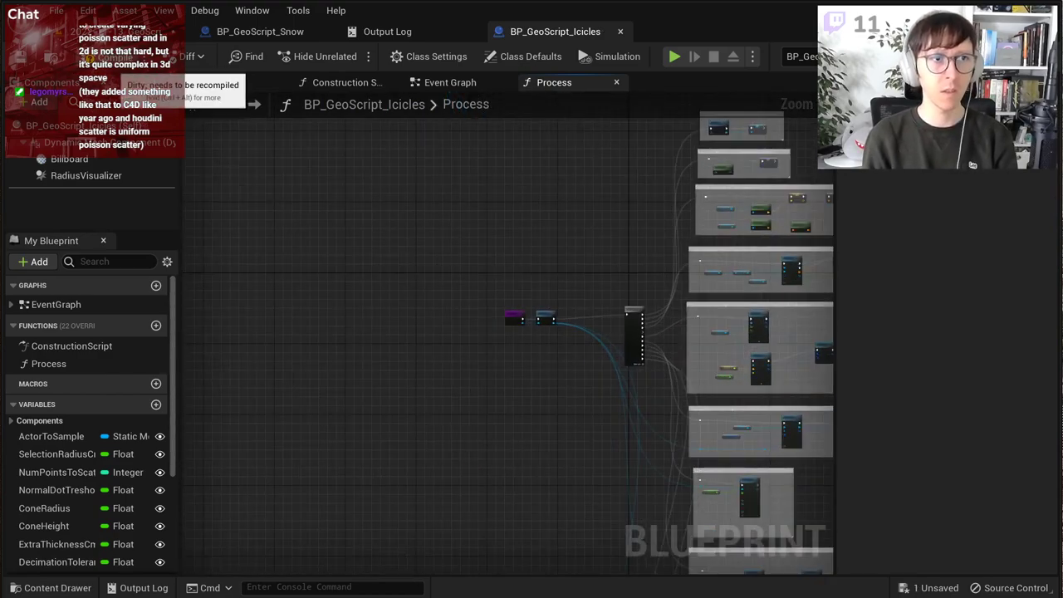
Step: In the level, move 1M_Cube_Chamfer and TAA_Basic_ShaderTestSphere together from above the building down to the ground beside it
left_click(121, 31)
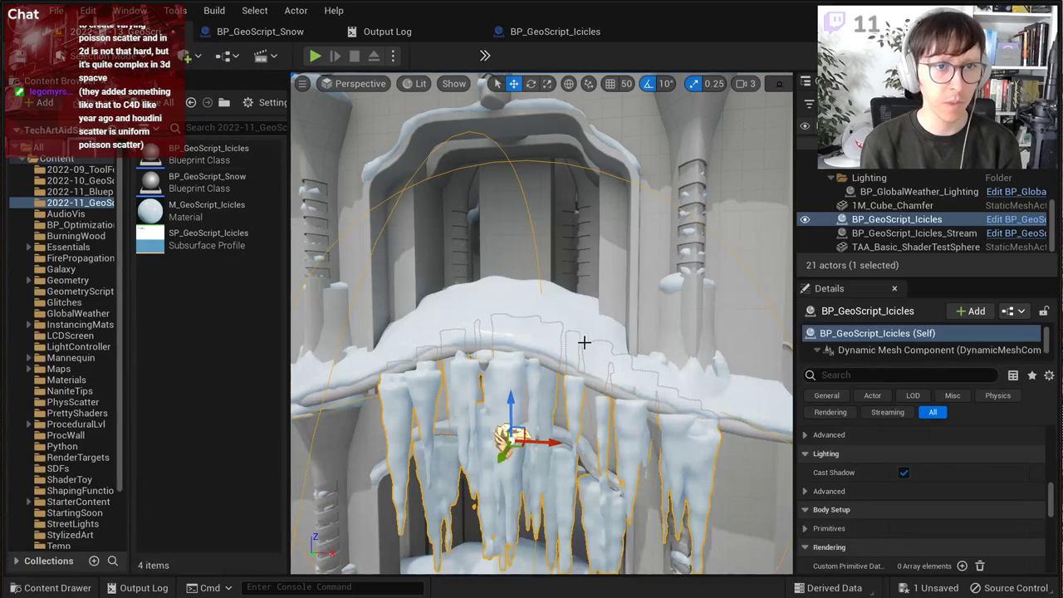
right_click_drag(584, 344, 580, 349)
right_click_drag(530, 289, 515, 296)
left_click(584, 141)
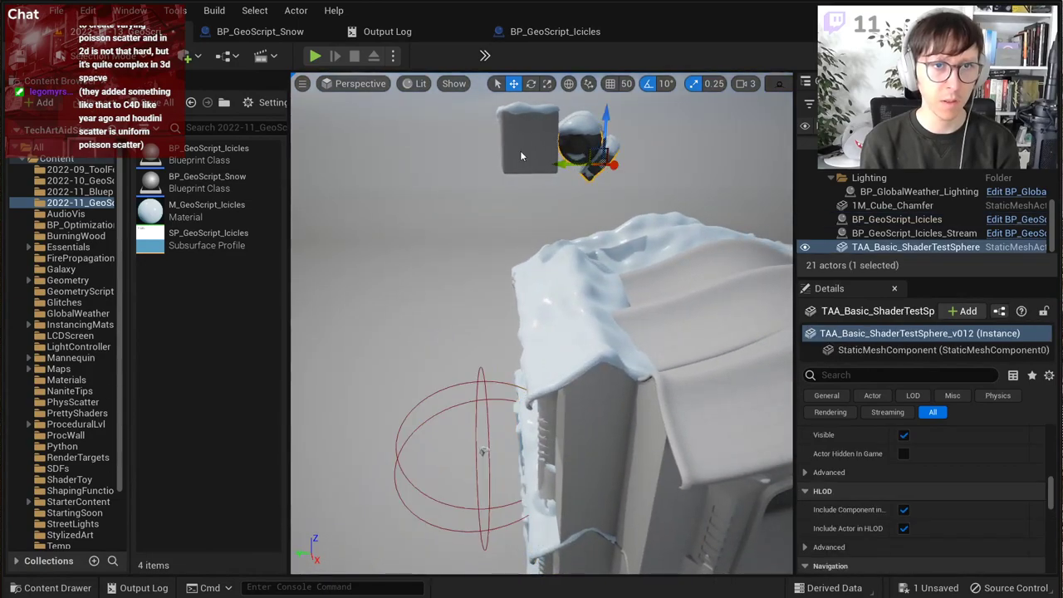
left_click(523, 152, "ctrl")
right_click_drag(557, 157, 542, 171)
left_click_drag(536, 177, 441, 180)
left_click_drag(470, 146, 477, 411)
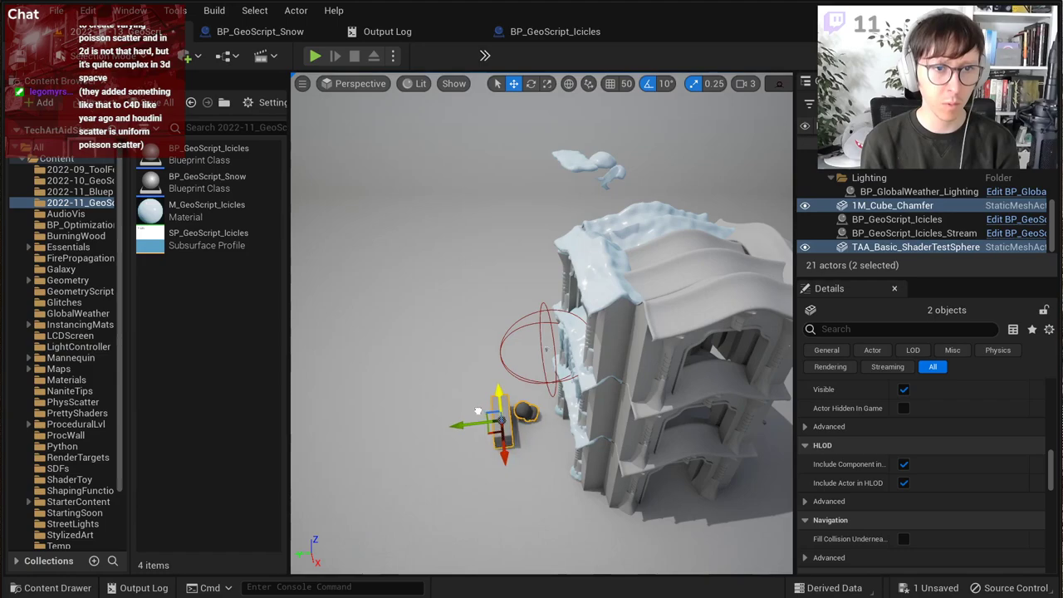
Step: Nudge the BP_GeoScript_Icicles_Stream actor slightly so its snow rebuilds on the relocated cube and sphere
right_click_drag(483, 414, 582, 208)
left_click(588, 151)
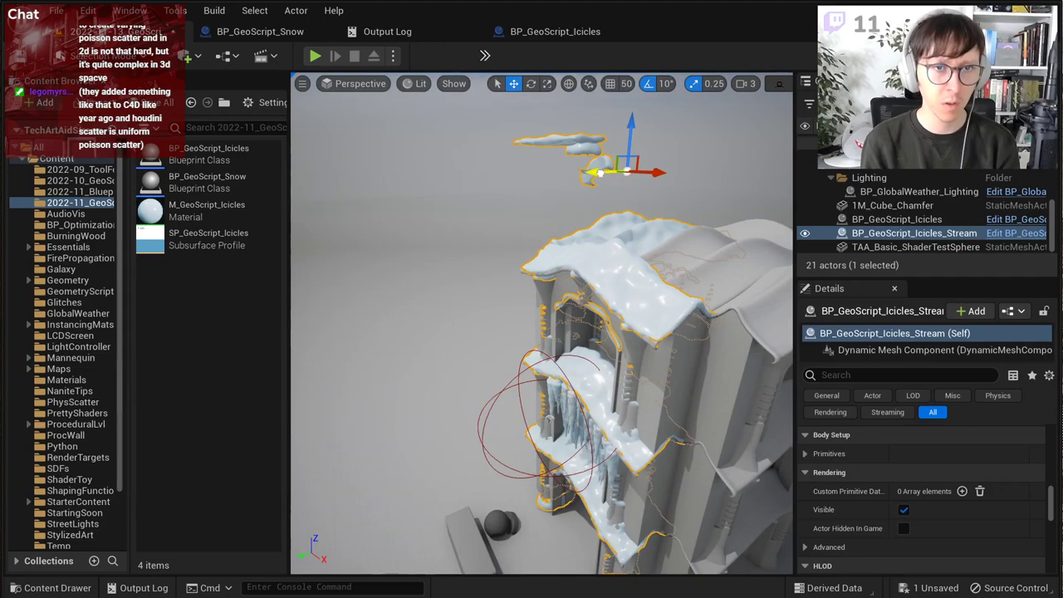
left_click_drag(599, 172, 601, 173)
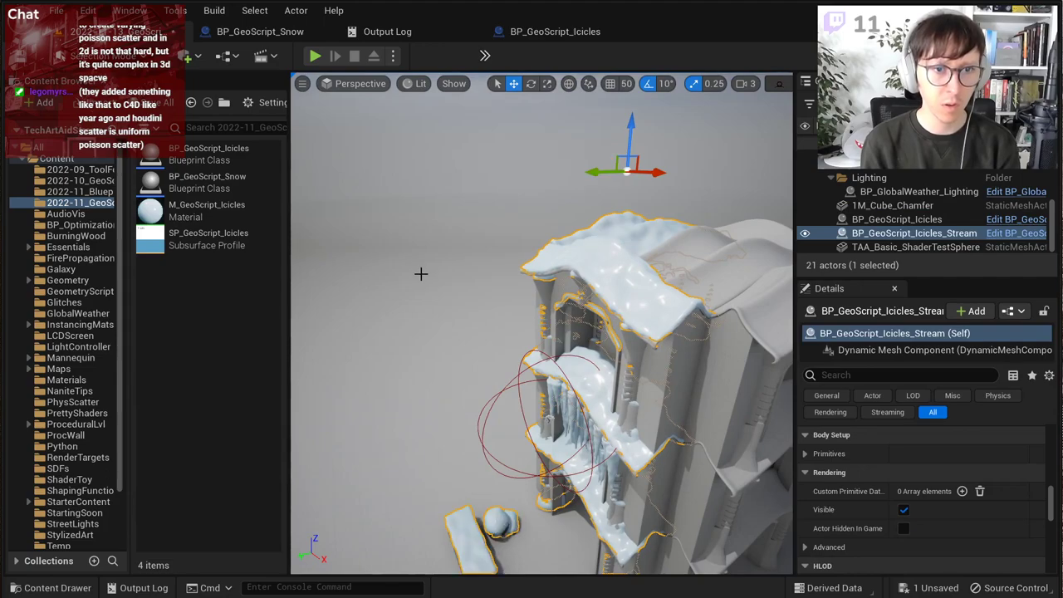
Step: Inspect the snow on the cube and sphere up close and save the level
right_click_drag(421, 273, 463, 247)
key("w")
key("w")
key("s")
key("ctrl+s")
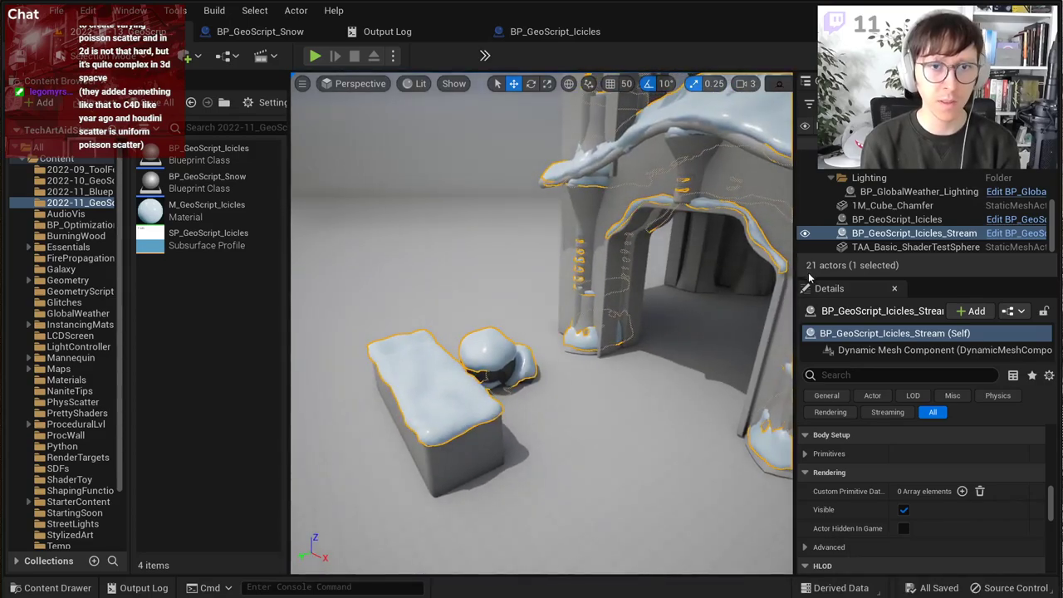
Step: Add a Billboard component to BP_GeoScript_Snow and save the Blueprint
left_click(259, 32)
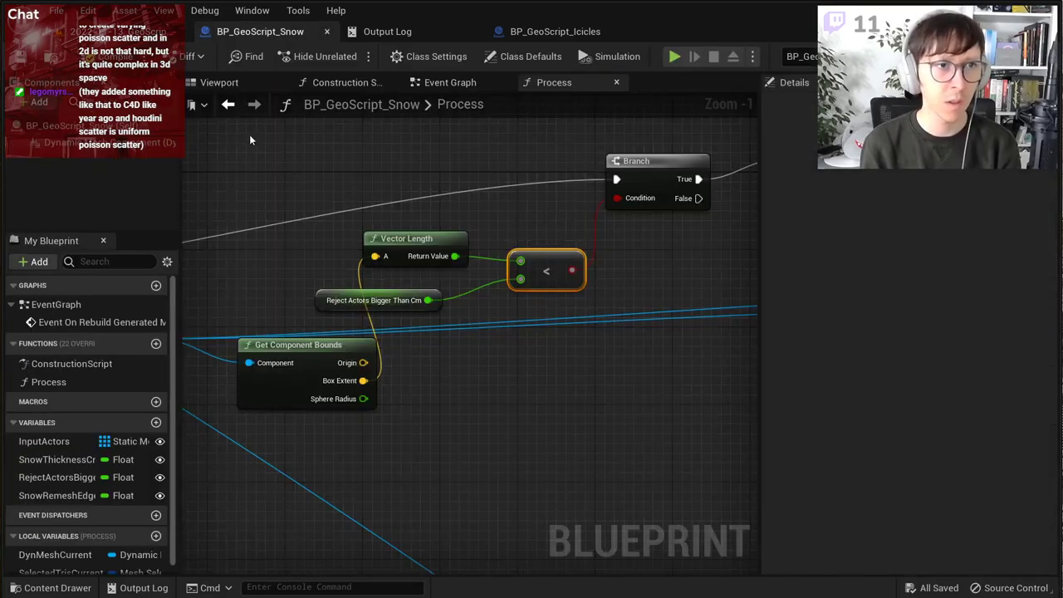
left_click(41, 106)
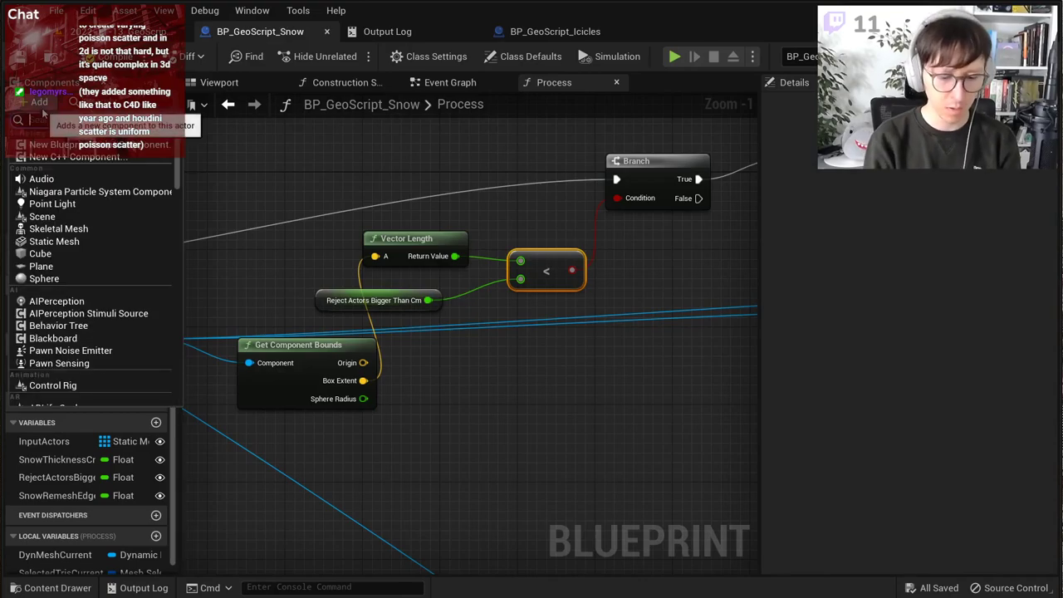
type("billbo")
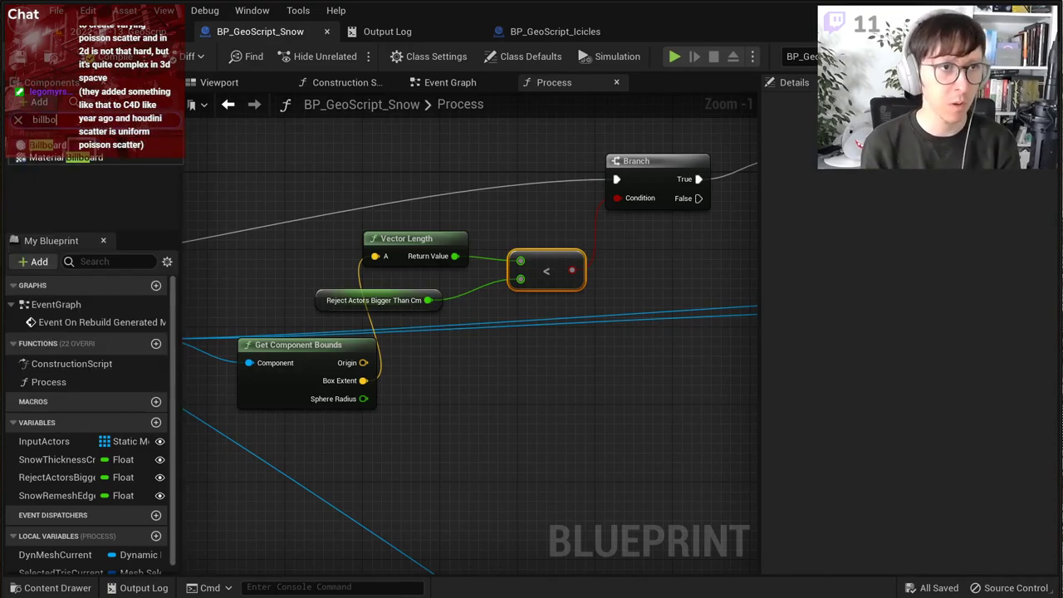
left_click(101, 148)
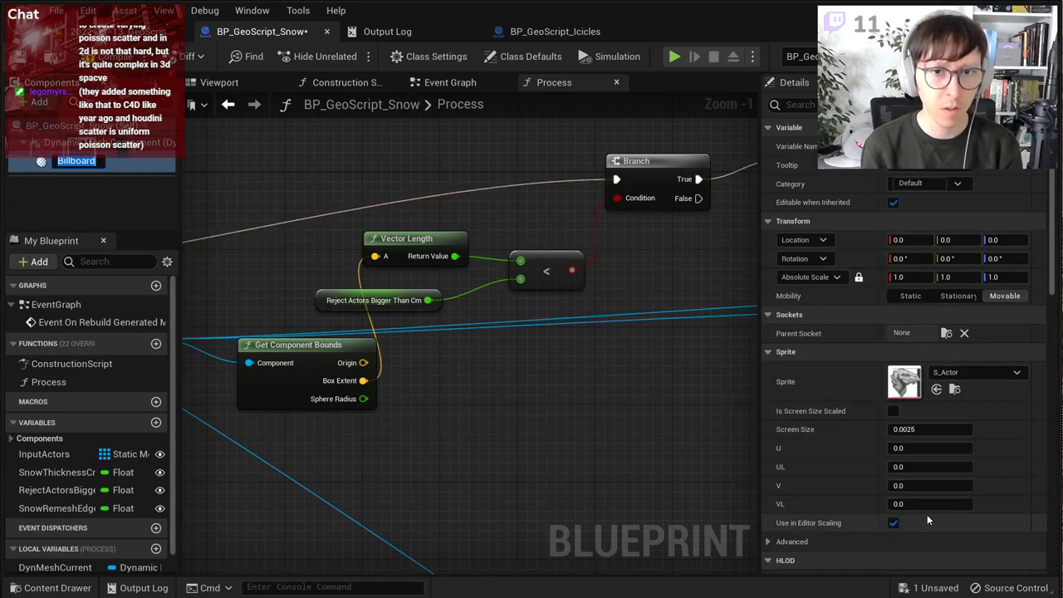
left_click_drag(1052, 264, 1048, 315)
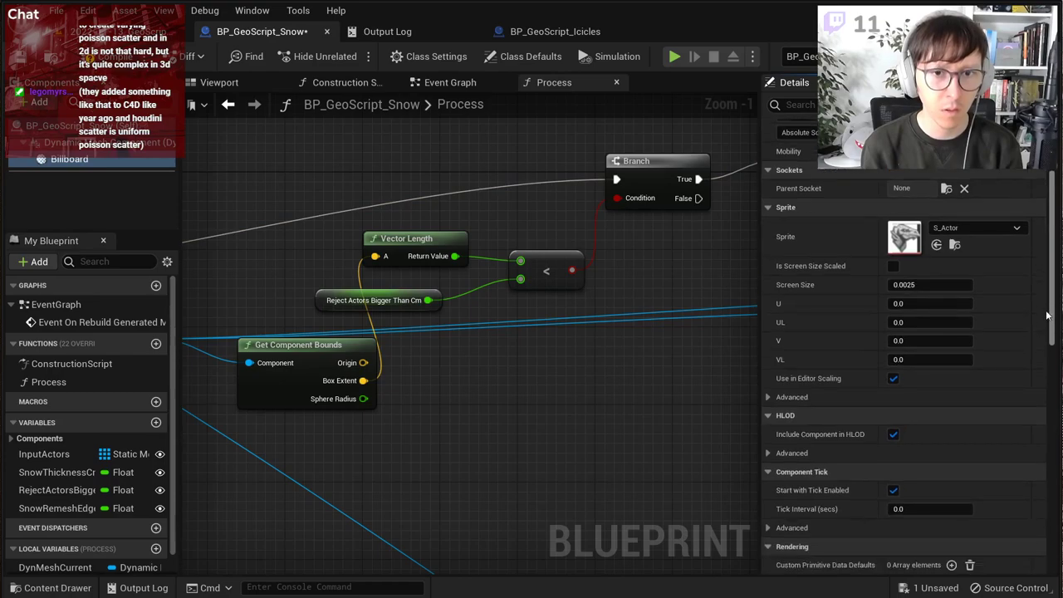
left_click(917, 285)
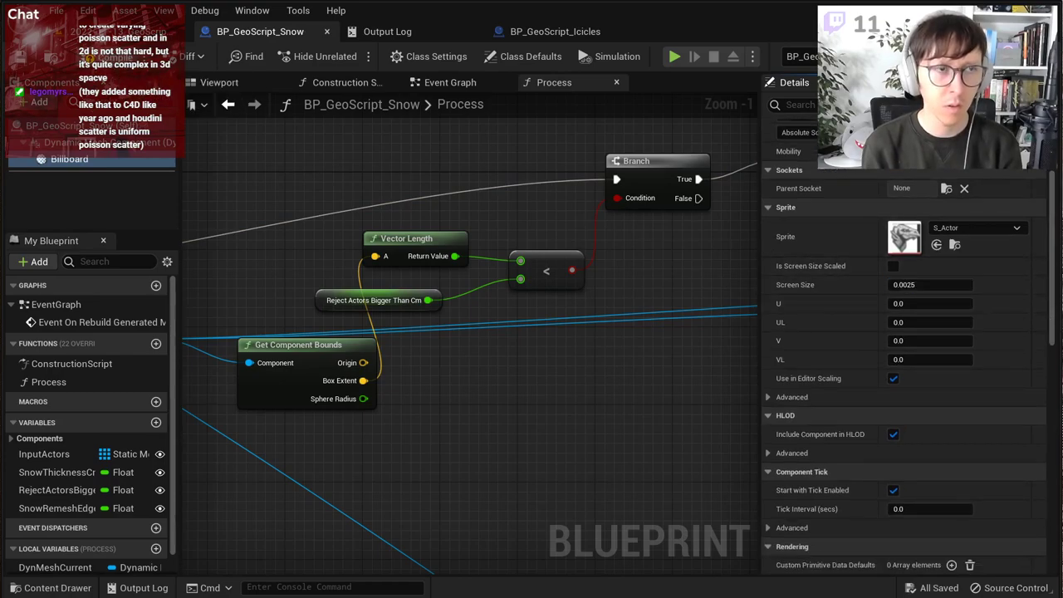
Step: In the level, freeze the BP_GeoScript_Icicles_Stream actor and move it sideways, away from the building's roof
left_click(117, 34)
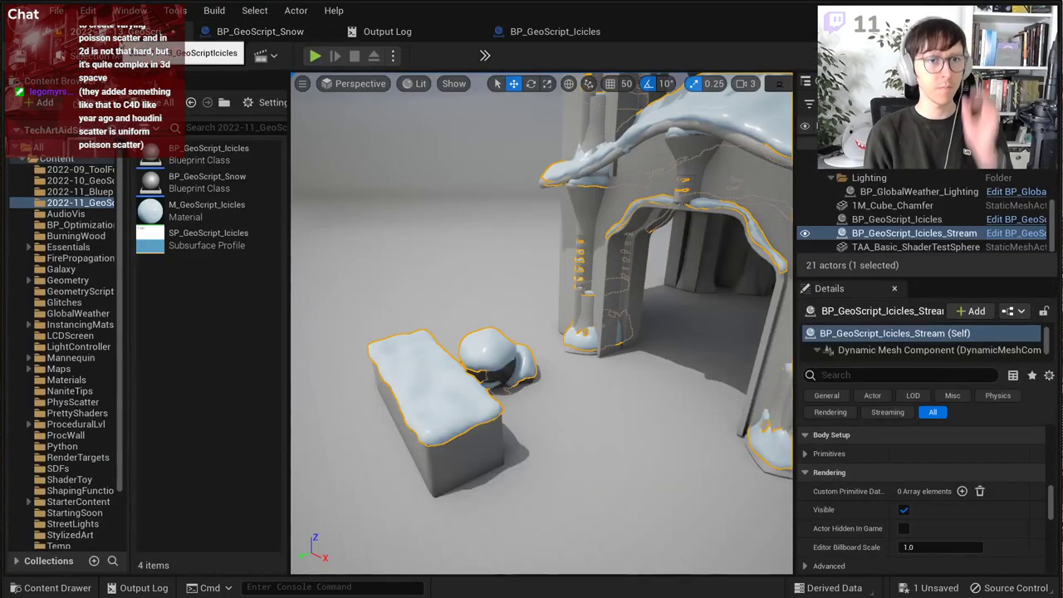
right_click_drag(352, 140, 493, 181)
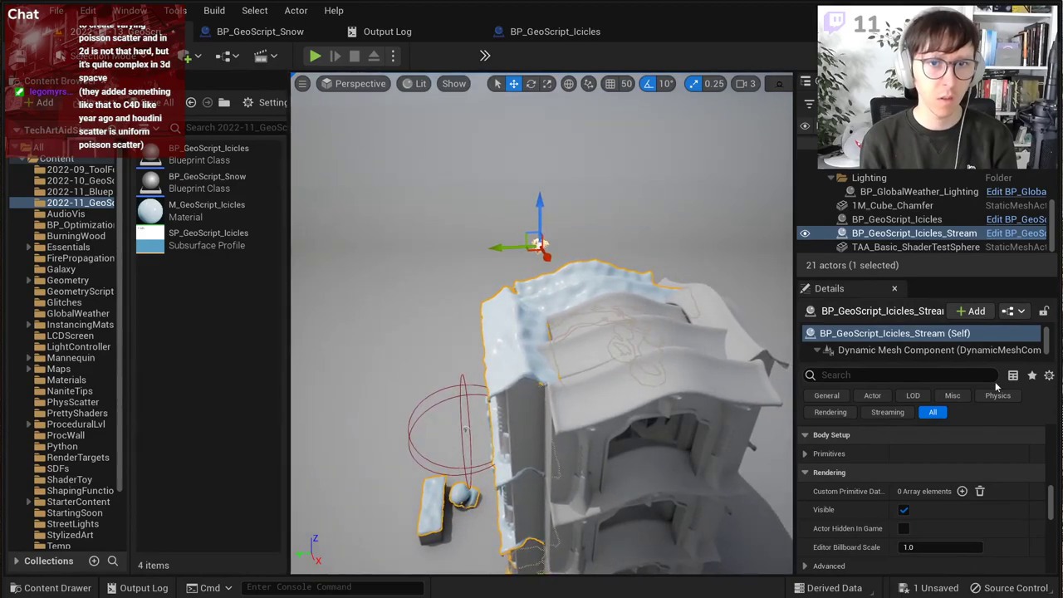
scroll(922, 530, "down", 4)
scroll(922, 527, "down", 6)
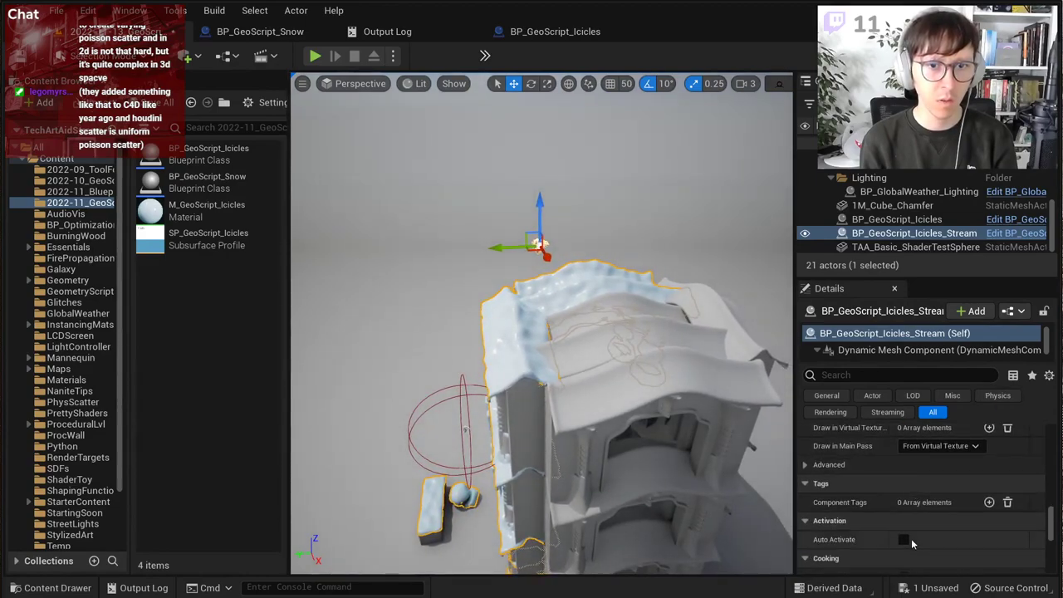
scroll(909, 515, "up", 10)
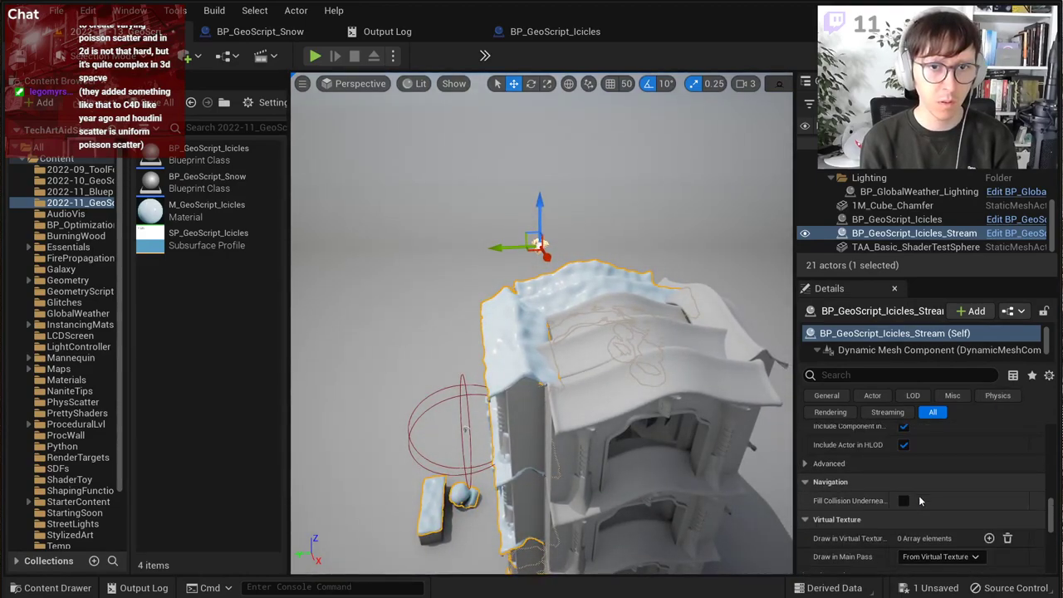
scroll(921, 499, "up", 8)
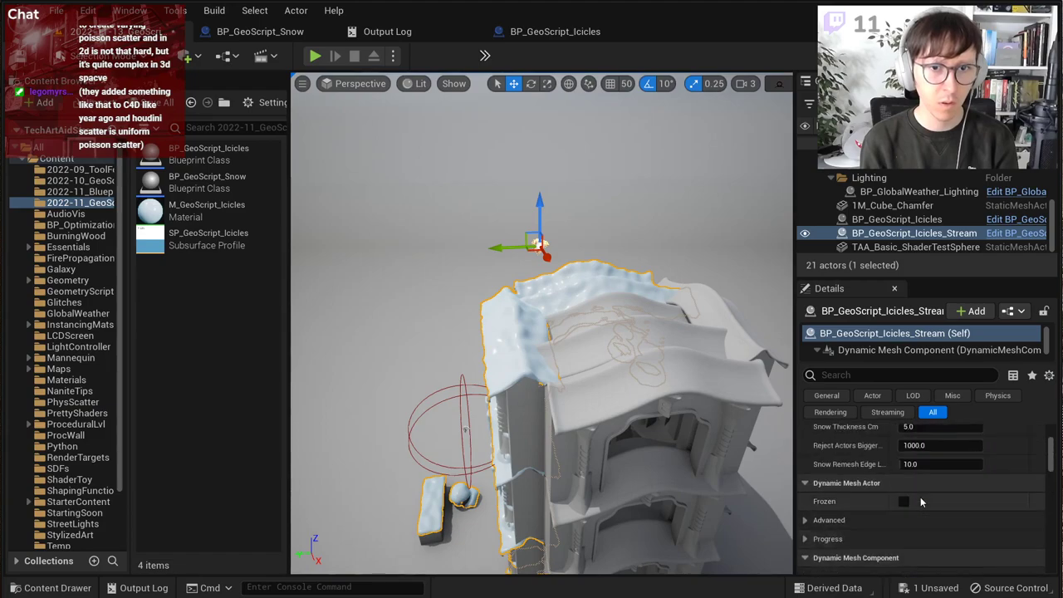
left_click_drag(487, 246, 352, 247)
right_click_drag(353, 247, 316, 252)
right_click_drag(462, 241, 474, 235)
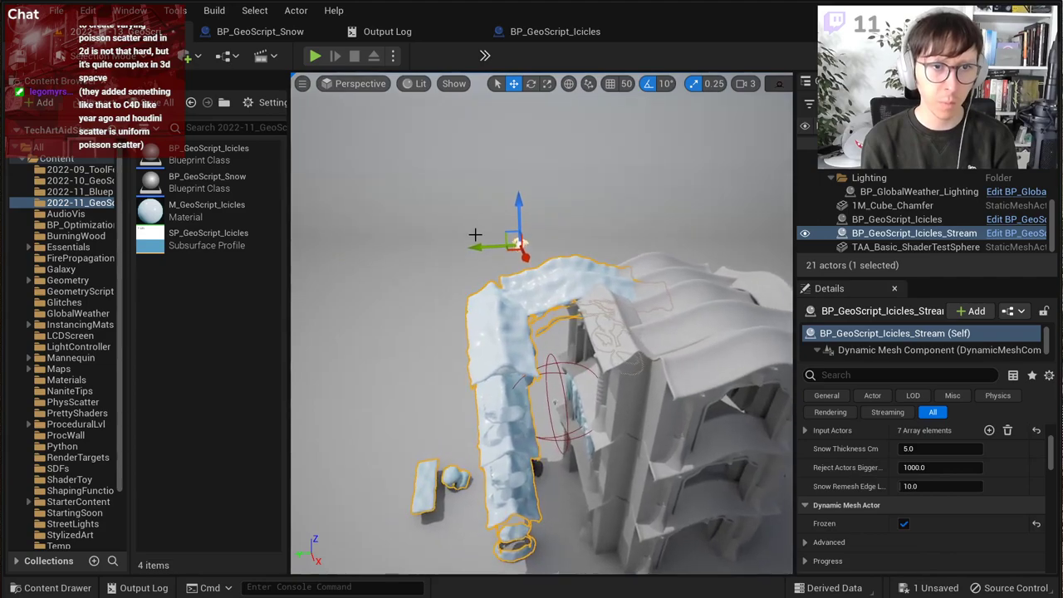
Step: Lower BP_GeoScript_Icicles_Stream to just above the cube and sphere, unfreeze it so the snow regenerates, and save the level
left_click_drag(519, 212, 524, 403)
mouse_move(524, 404)
right_mouse_down()
mouse_move(531, 489)
mouse_move(523, 391)
mouse_move(506, 393)
right_mouse_up()
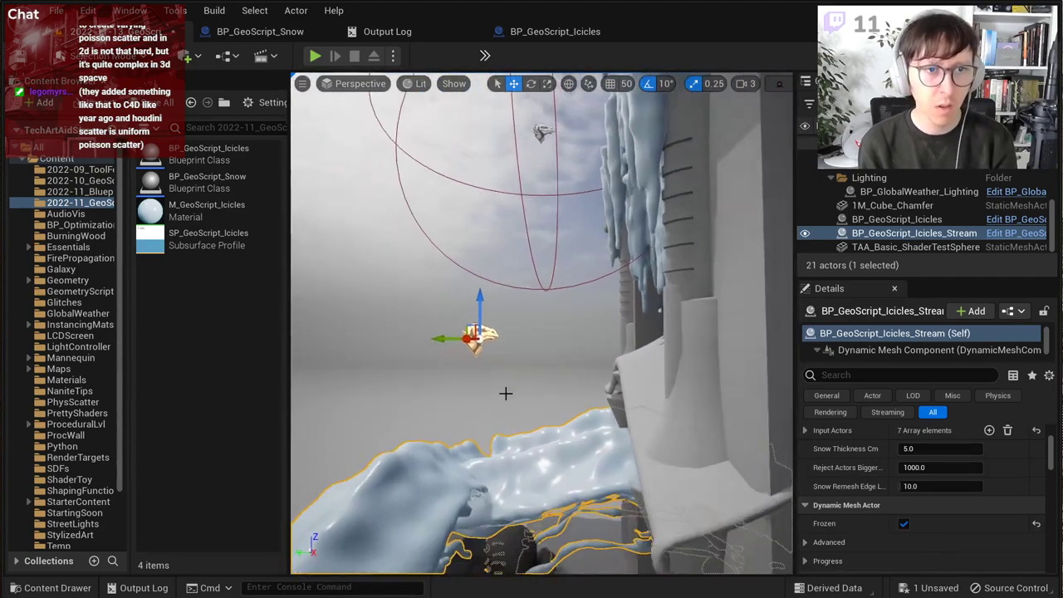
left_click_drag(484, 306, 482, 432)
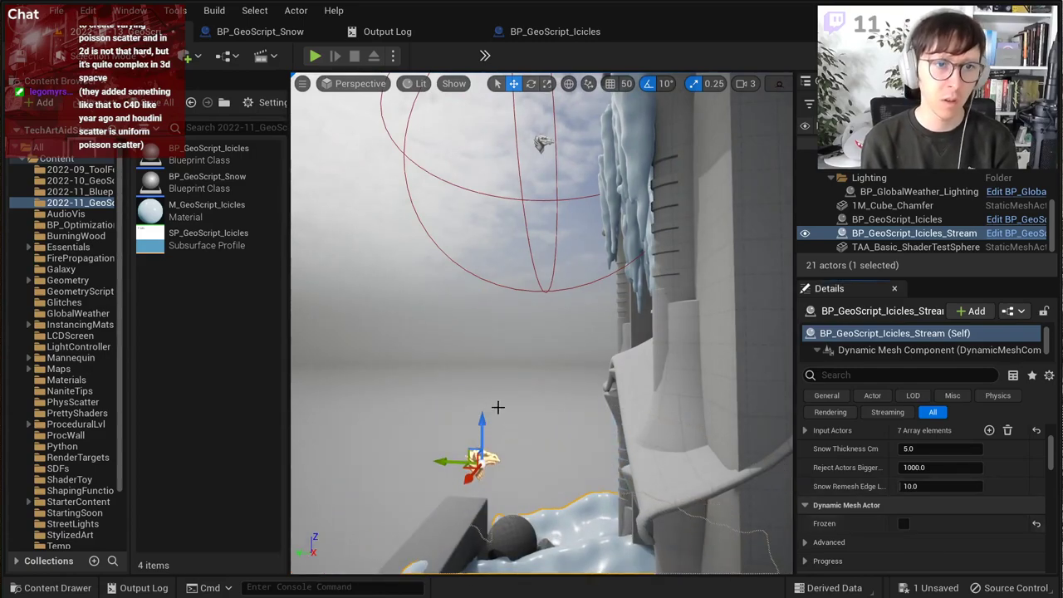
mouse_move(498, 406)
right_mouse_down()
mouse_move(540, 404)
mouse_move(507, 407)
mouse_move(515, 415)
right_mouse_up()
key("ctrl+s")
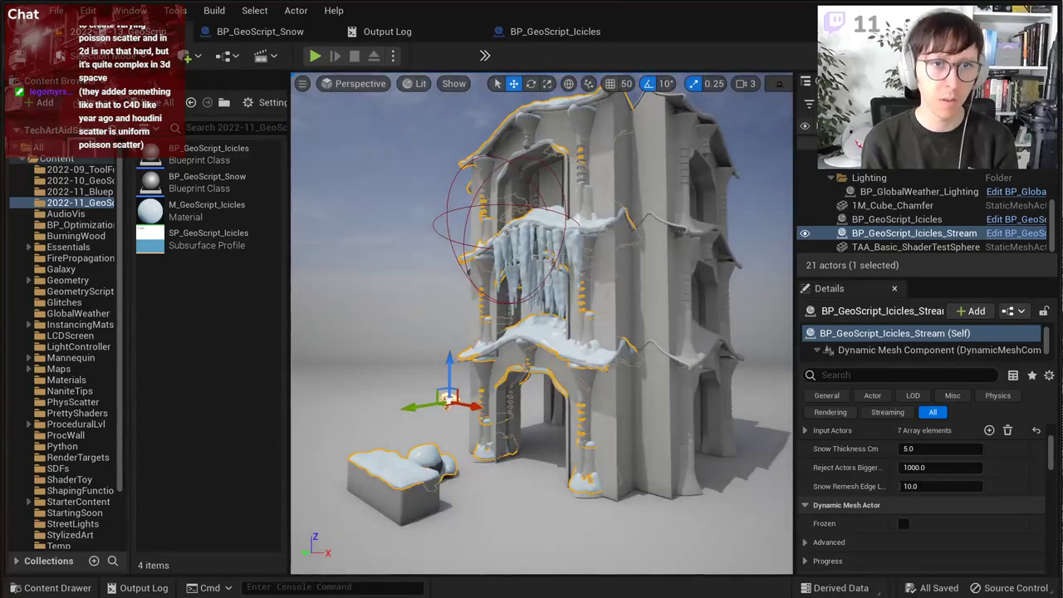
Step: Show the level viewport full screen in game view and frame the whole building with the cube and sphere
left_click(746, 228)
right_click_drag(707, 198, 684, 188)
key("F11")
key("g")
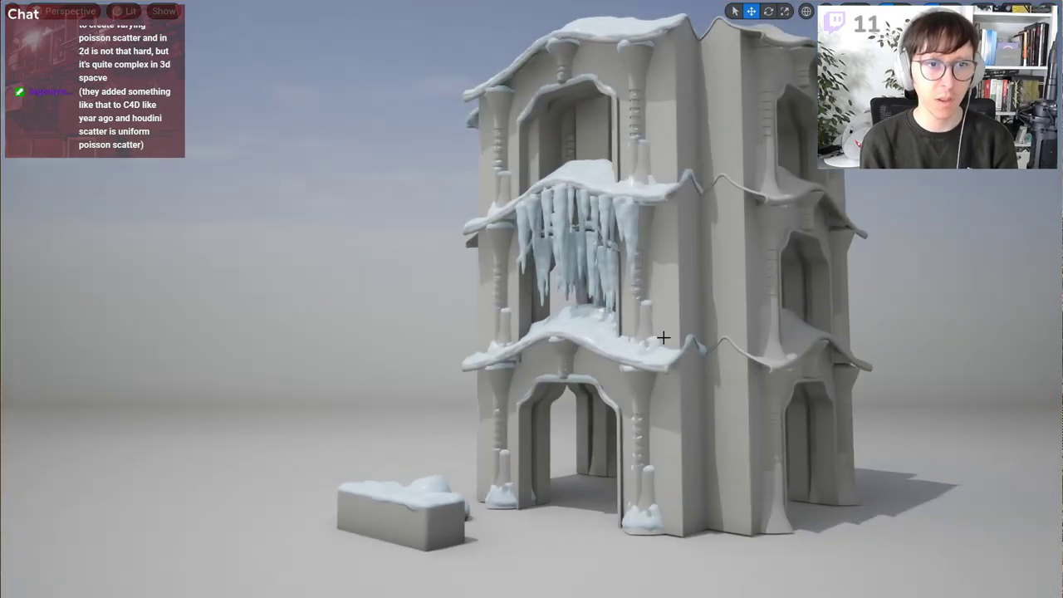
key("d")
right_click_drag(485, 475, 475, 455)
key("s")
key("e")
key("q")
key("s")
key("d")
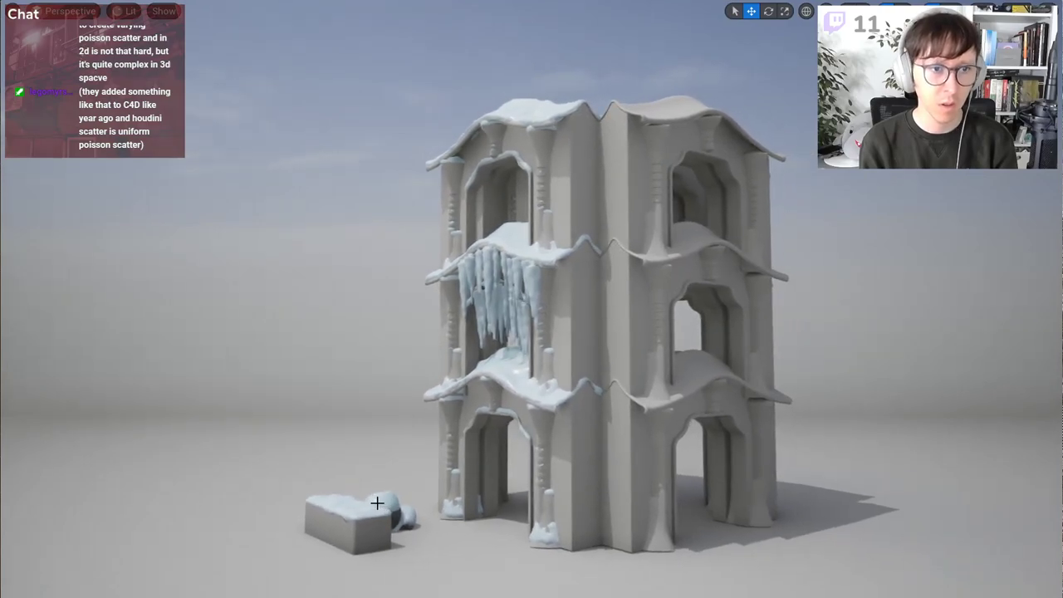
Step: Rotate the cube and test sphere together about the vertical axis, and turn the sphere alone by about 90 degrees
left_click(365, 501)
left_click(366, 530)
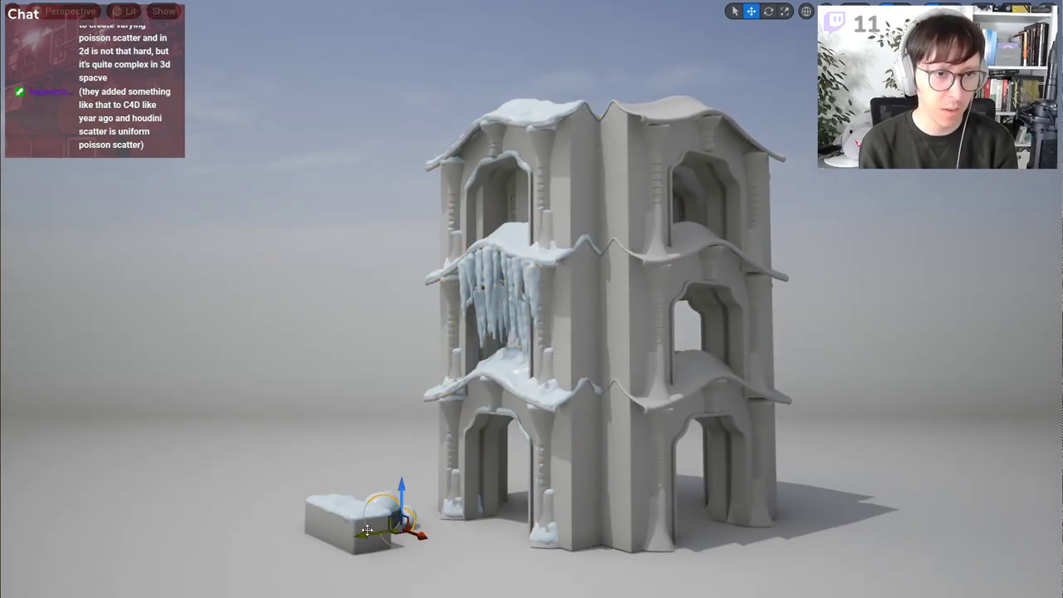
key("e")
left_click_drag(352, 545, 284, 538)
left_click(400, 528)
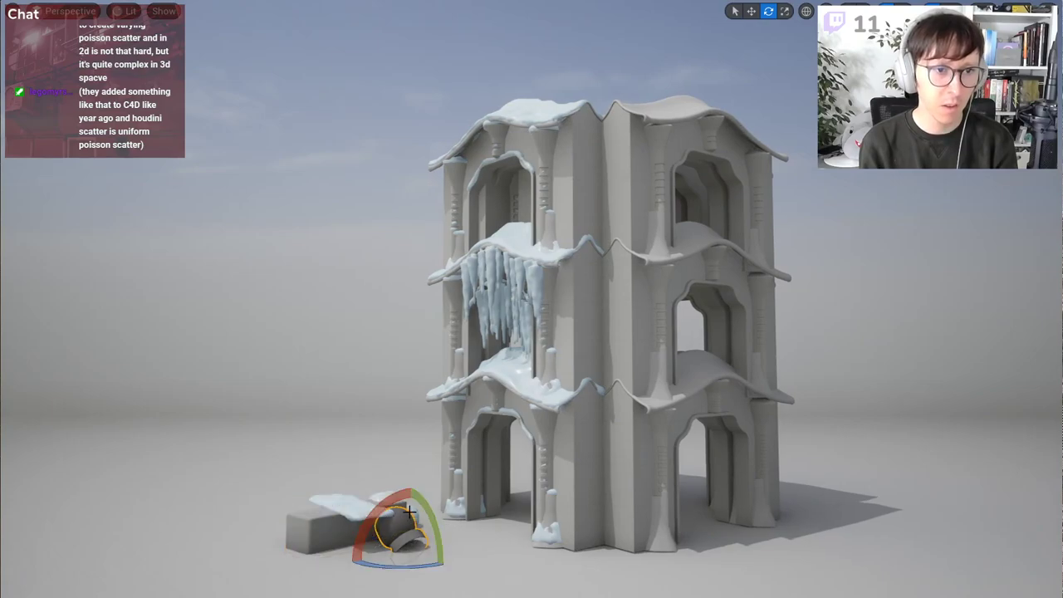
left_click_drag(434, 516, 441, 548)
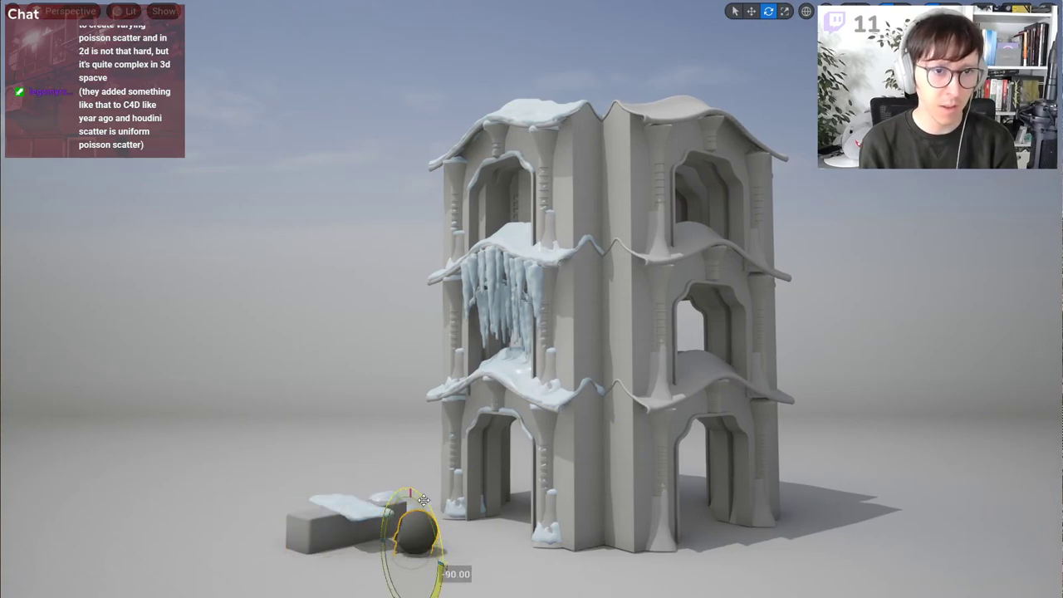
key("w")
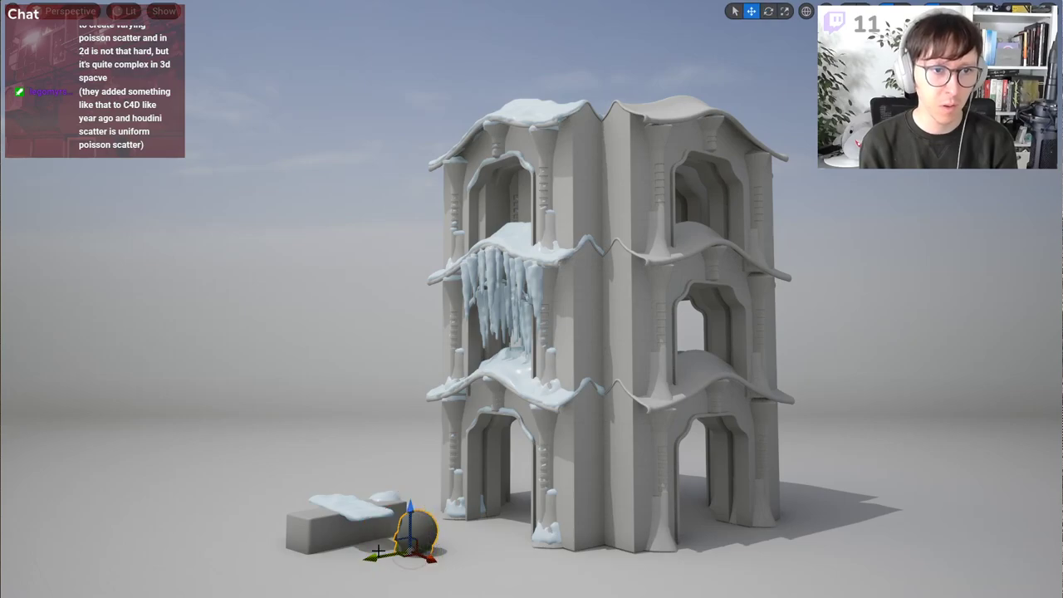
Step: Duplicate the test sphere and place the copy on the ground at the opposite side of the building
left_click_drag(378, 560, 857, 527, "alt")
key("e")
key("w")
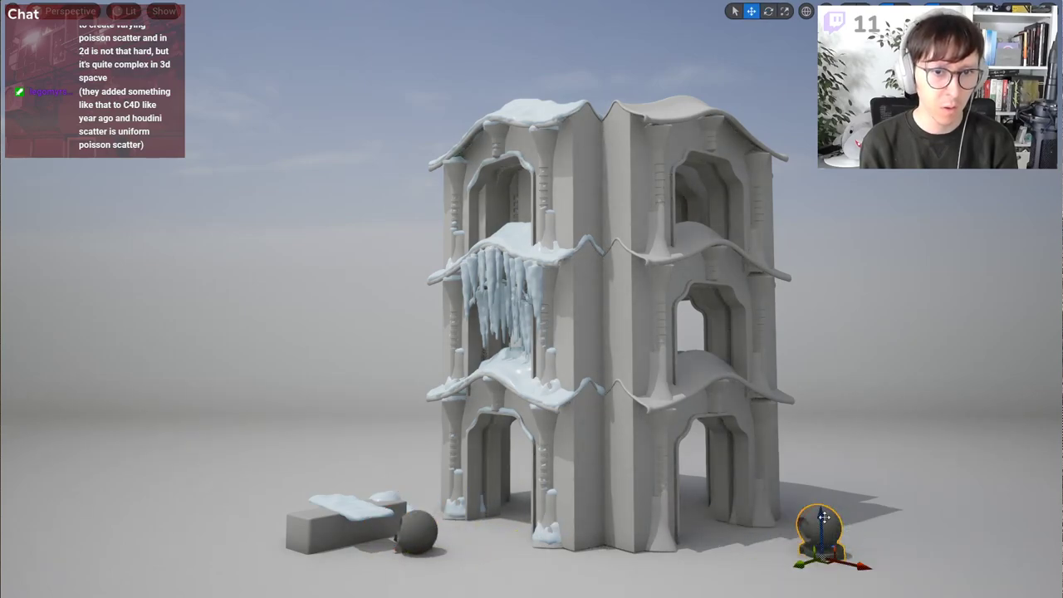
Step: Select the original cube and test sphere together and scale them up
left_click(369, 533)
left_click(408, 540, "shift")
key("e")
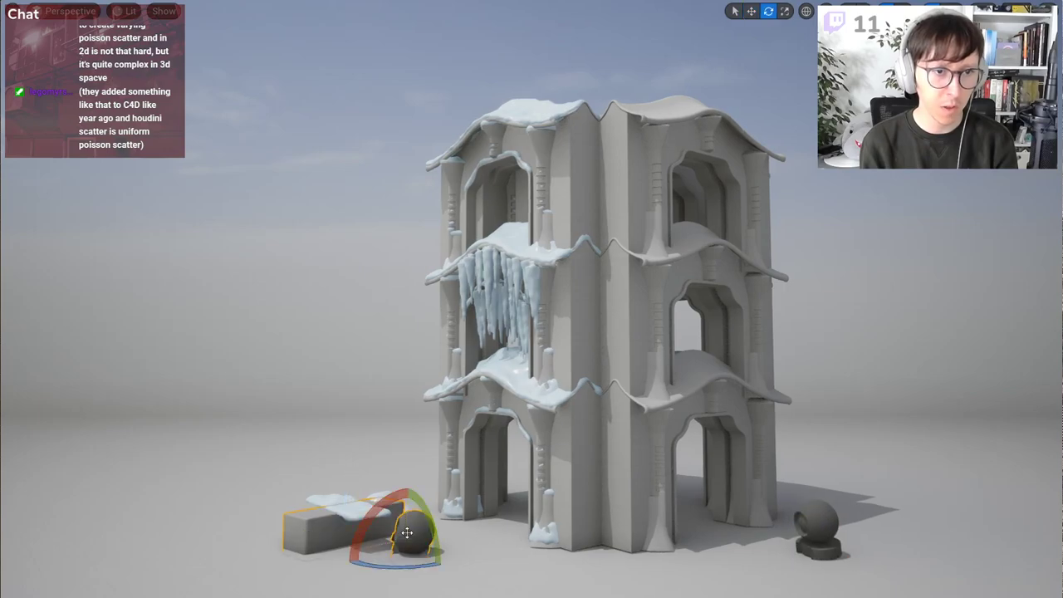
key("r")
mouse_move(406, 551)
left_mouse_down()
mouse_move(394, 561)
mouse_move(420, 538)
mouse_move(412, 552)
mouse_move(395, 544)
left_mouse_up()
key("w")
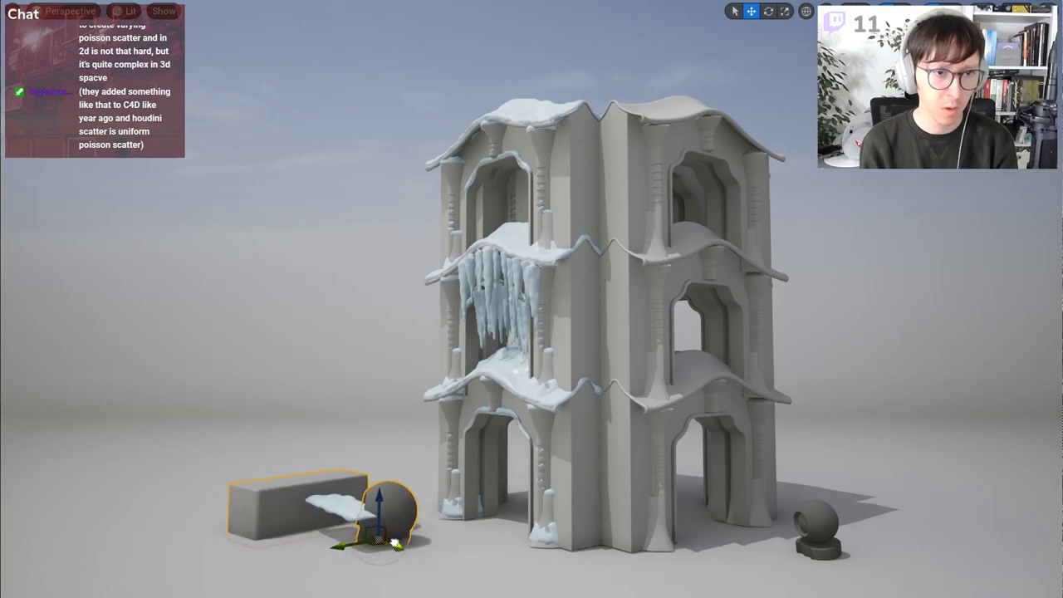
Step: Turn the duplicated sphere about its vertical axis and move it farther back beside the building
left_click(805, 515)
key("e")
key("r")
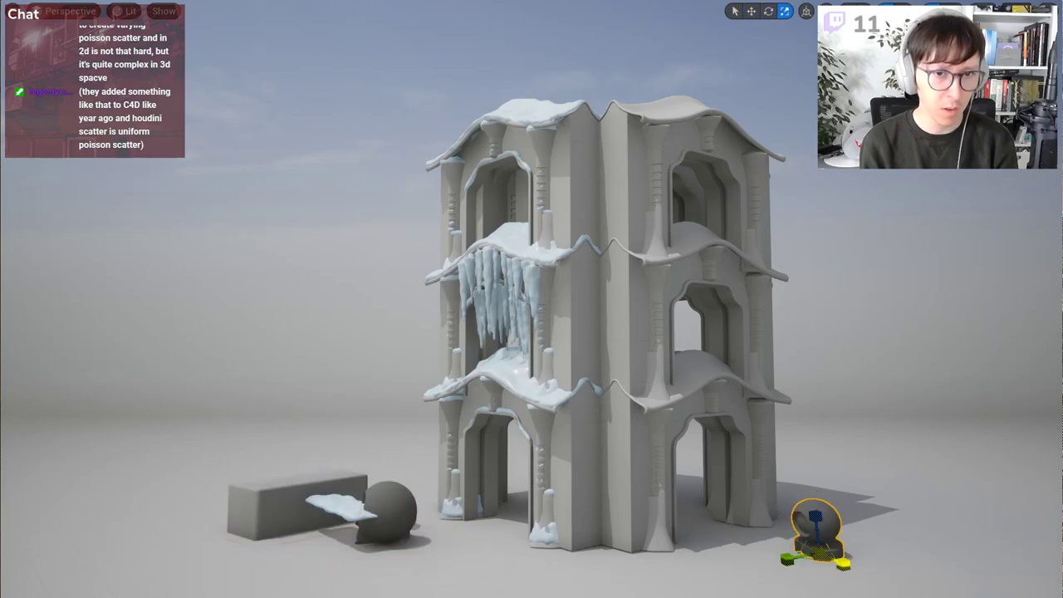
left_click_drag(815, 553, 861, 546)
key("w")
mouse_move(861, 546)
right_mouse_down()
mouse_move(840, 546)
mouse_move(873, 546)
right_mouse_up()
left_click_drag(865, 544, 850, 526)
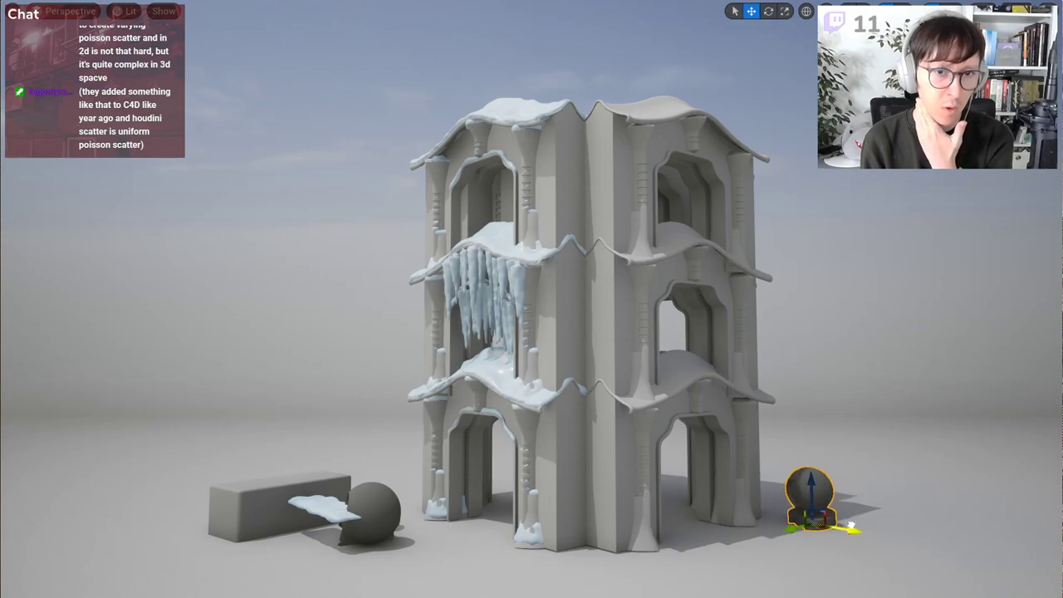
left_click_drag(781, 528, 806, 530)
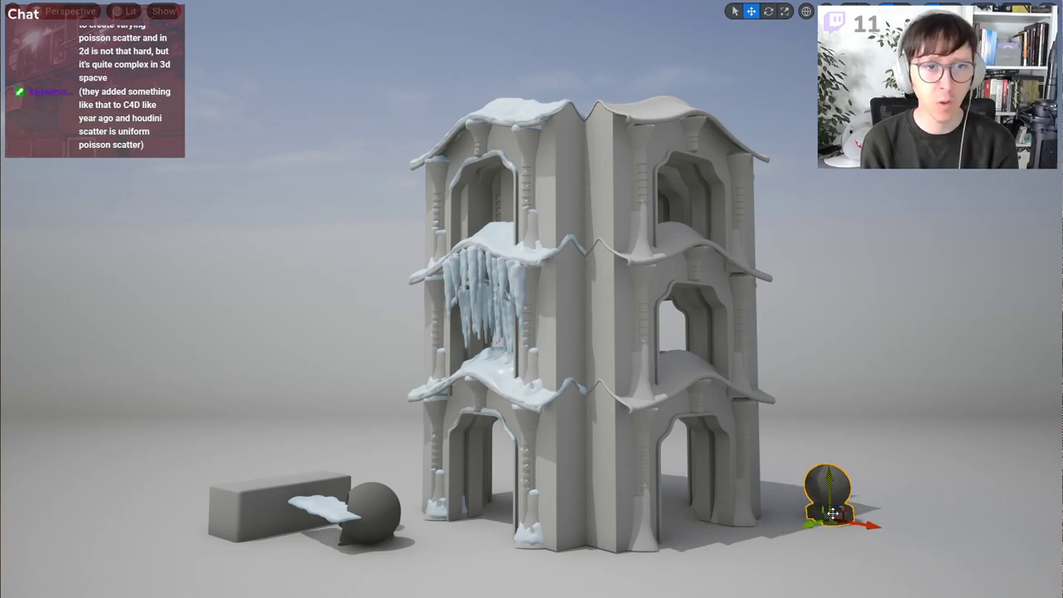
Step: Nudge the snow actor so its snow rebuilds on the enlarged cube and sphere
key("e")
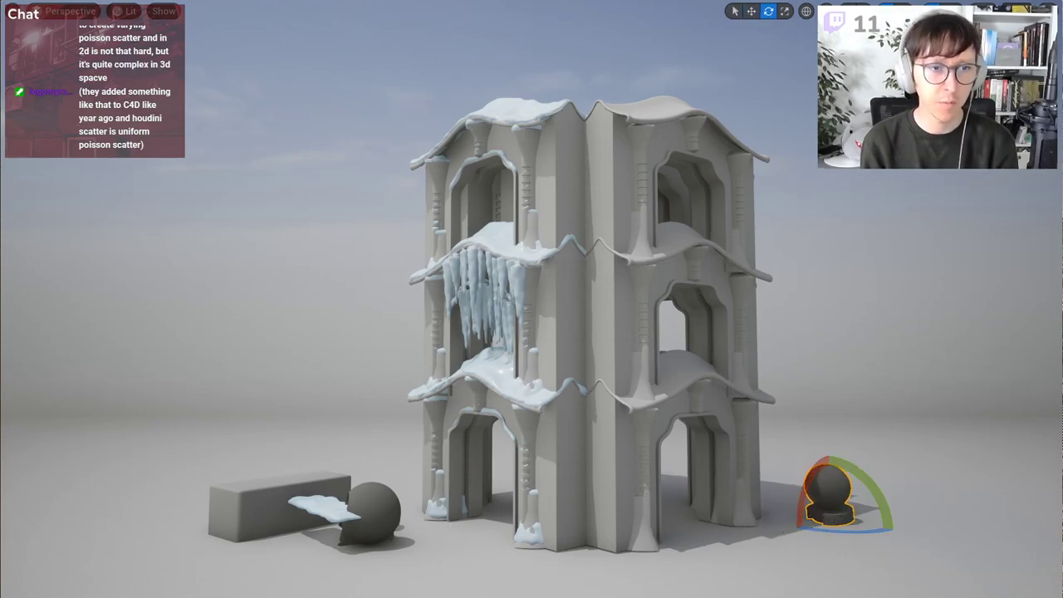
left_click(361, 490)
key("w")
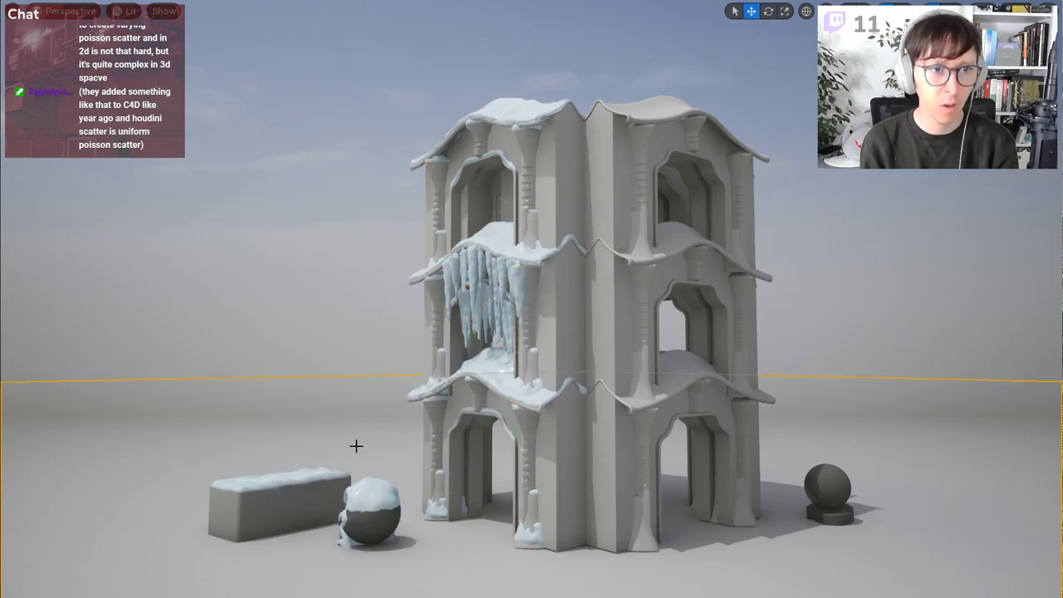
Step: Turn the snow-covered sphere about its vertical axis and nudge the snow actor to rebuild the snow on it
left_click(365, 529)
key("e")
left_click_drag(367, 555, 425, 546)
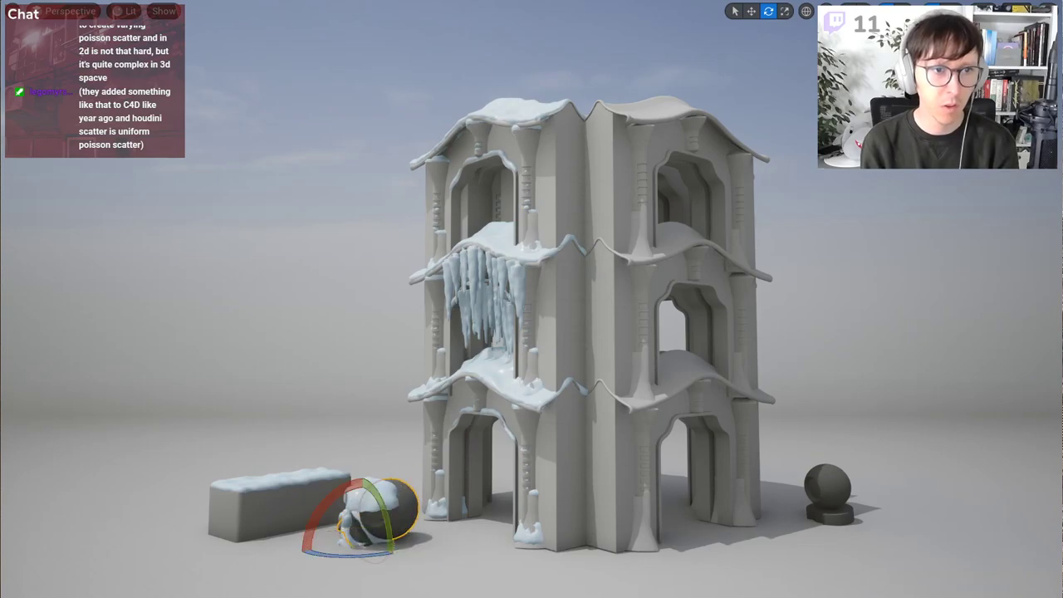
left_click(382, 488)
key("w")
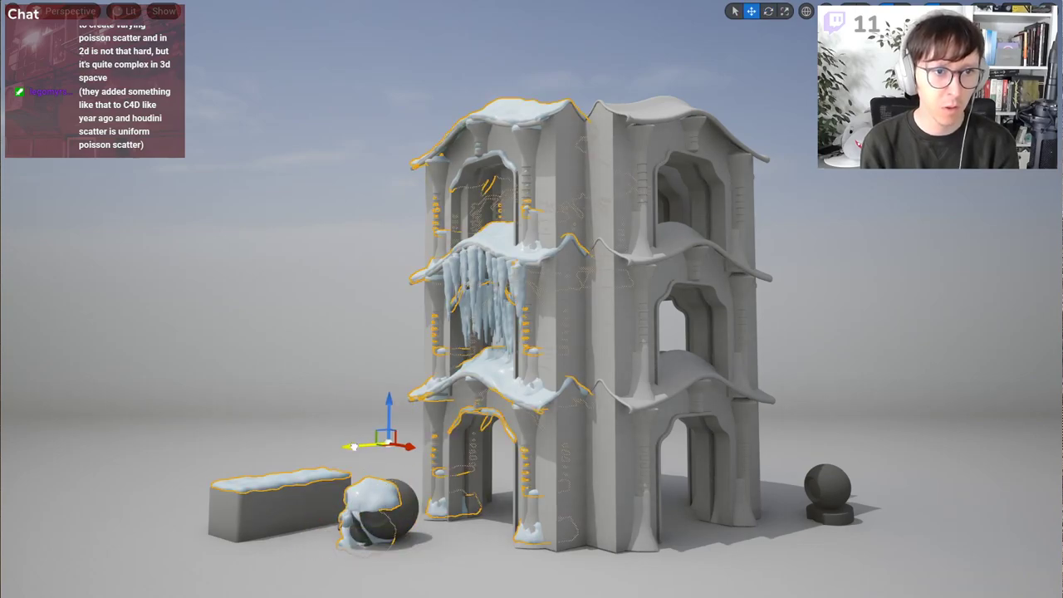
left_click(354, 446)
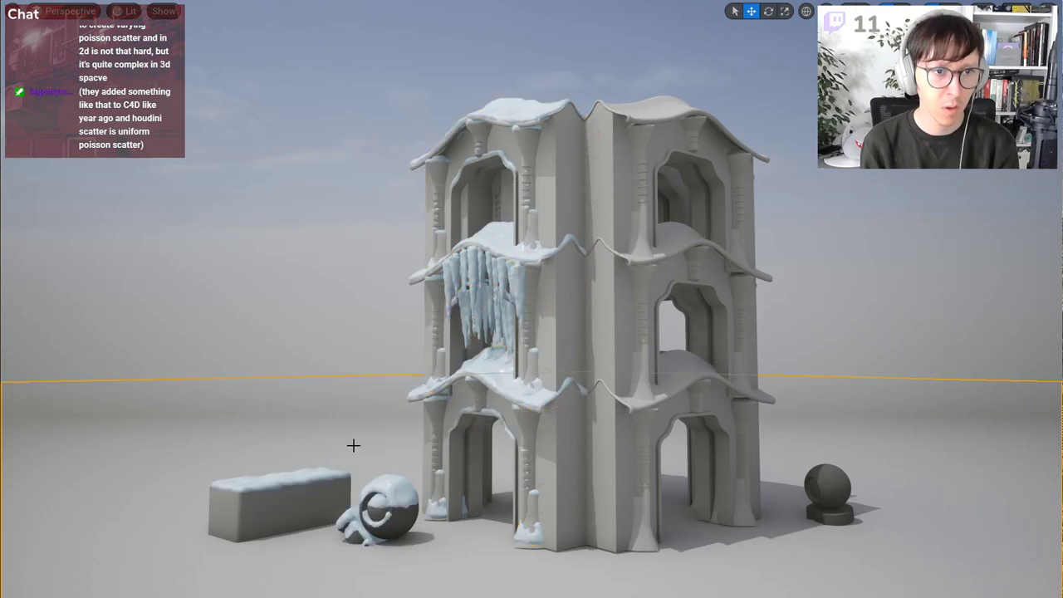
left_click(846, 252)
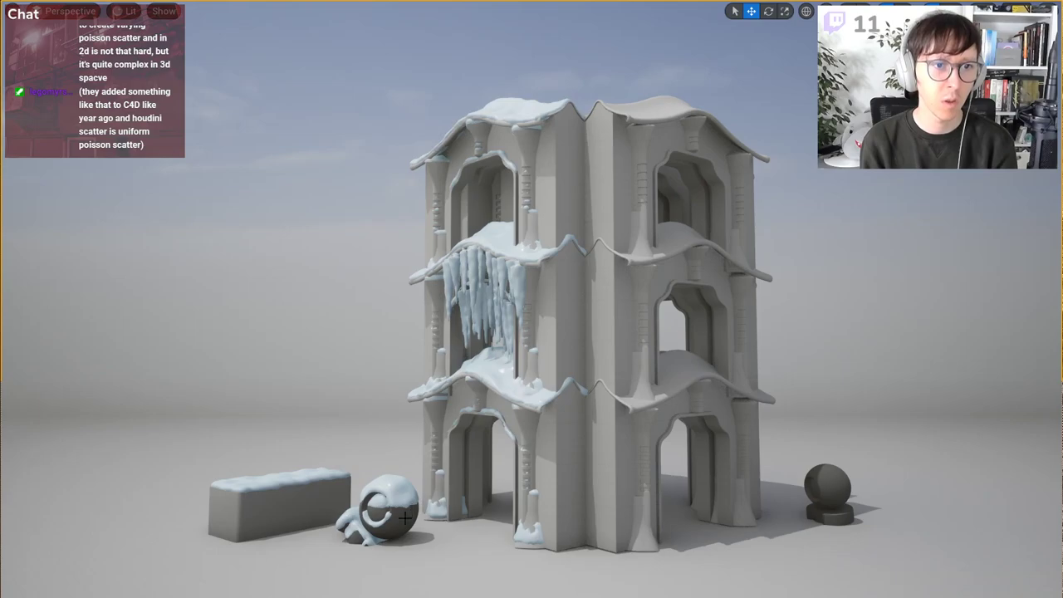
Step: Tilt the snow-covered sphere slightly and nudge the snow actor to refresh its snow
left_click(385, 497)
key("e")
left_click_drag(329, 495, 347, 467)
left_click(461, 380)
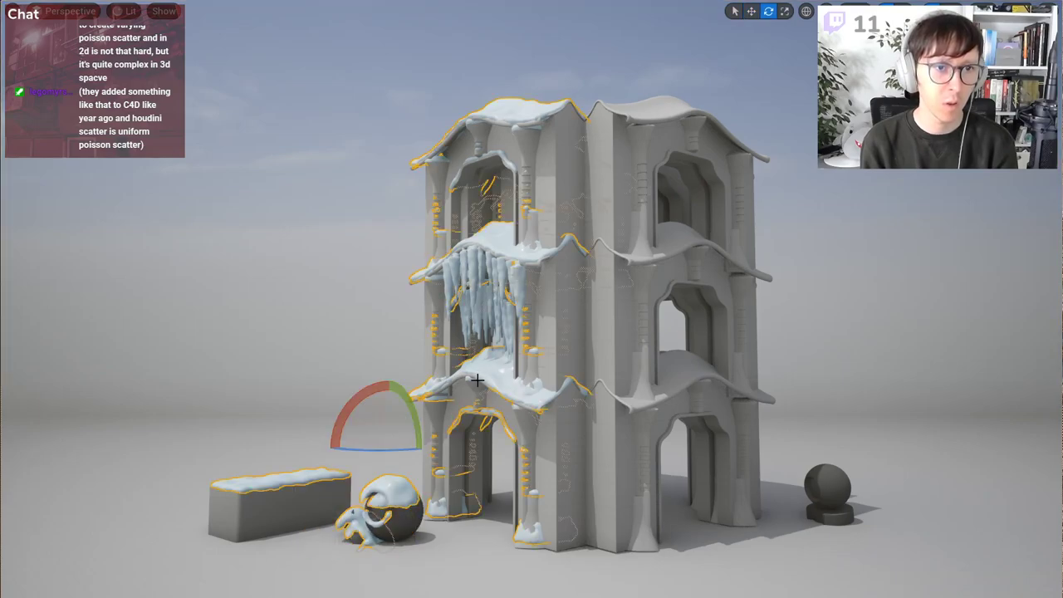
key("w")
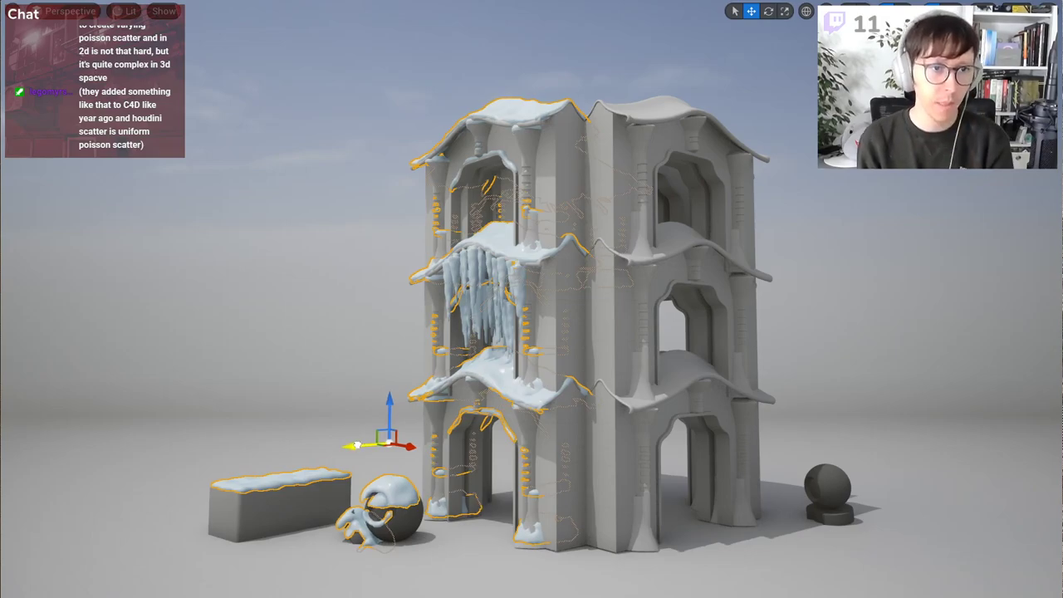
Step: Tilt the chamfered cube sideways and nudge the snow actor to rebuild the snow on its slanted top
left_click(246, 502)
key("e")
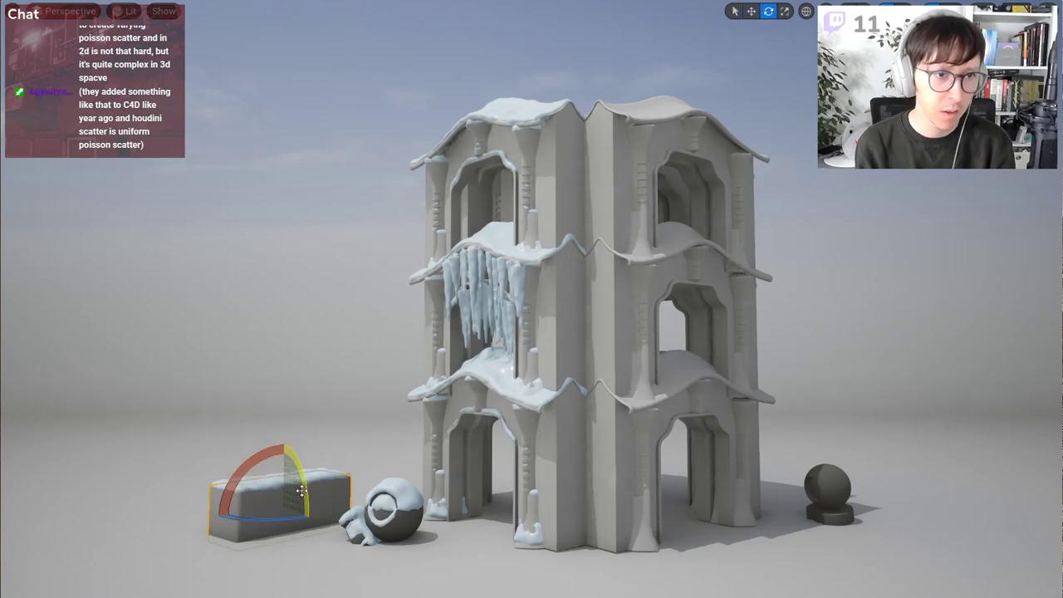
left_click_drag(297, 498, 373, 442)
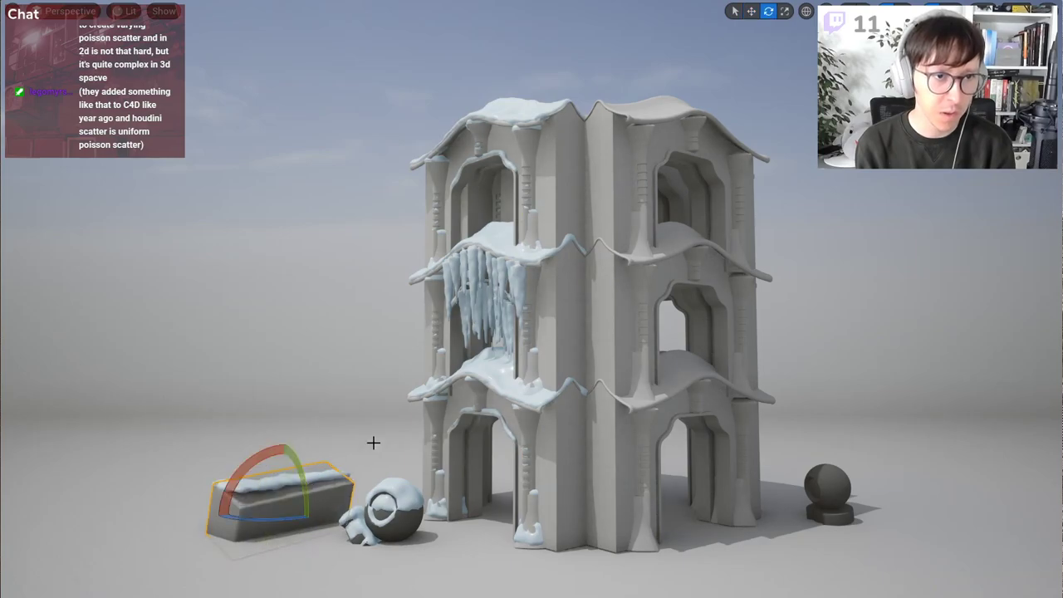
left_click(474, 374)
key("w")
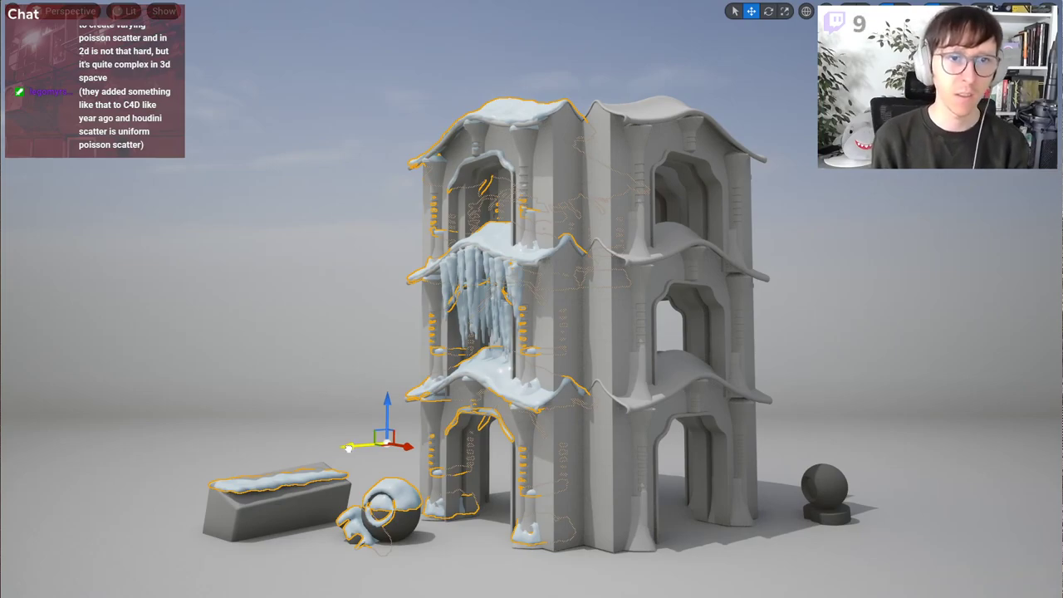
Step: Duplicate the icicle actor and move the copy across to the middle gate of the tower's bare wing
left_click(473, 265)
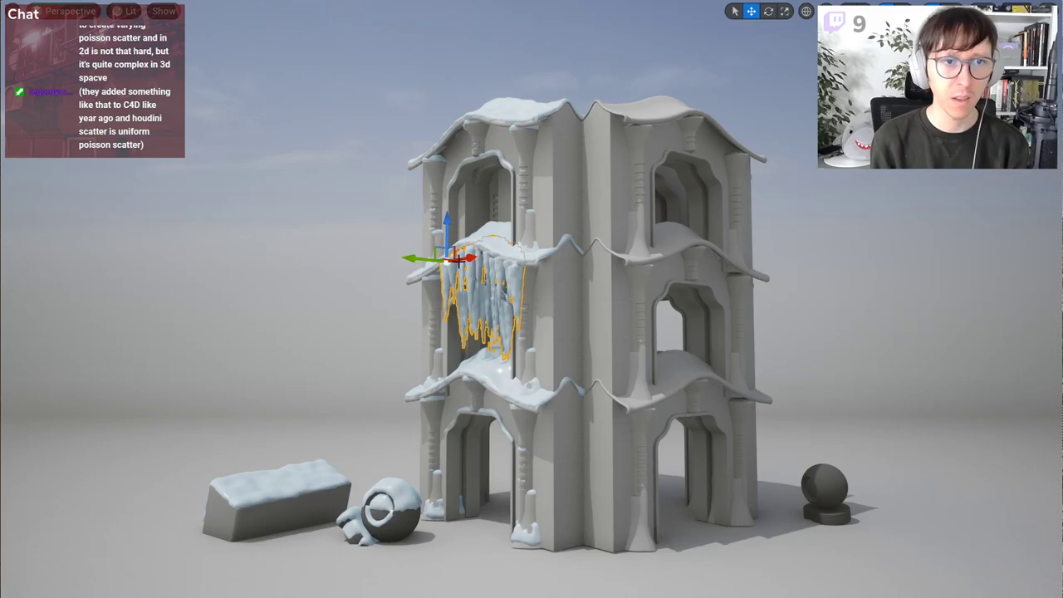
key("F11")
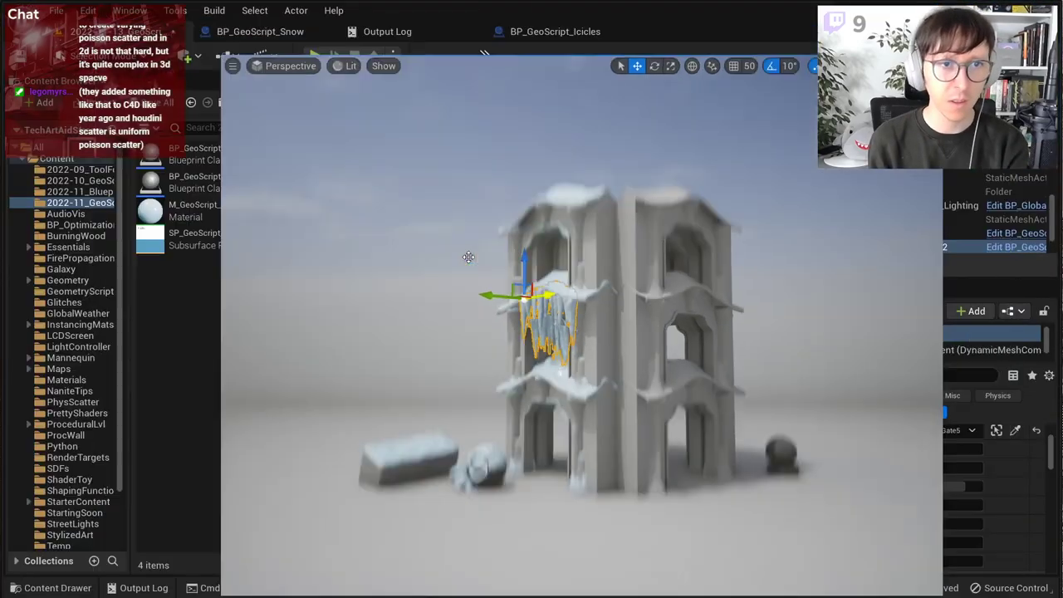
scroll(870, 483, "up", 4)
scroll(868, 486, "down", 10)
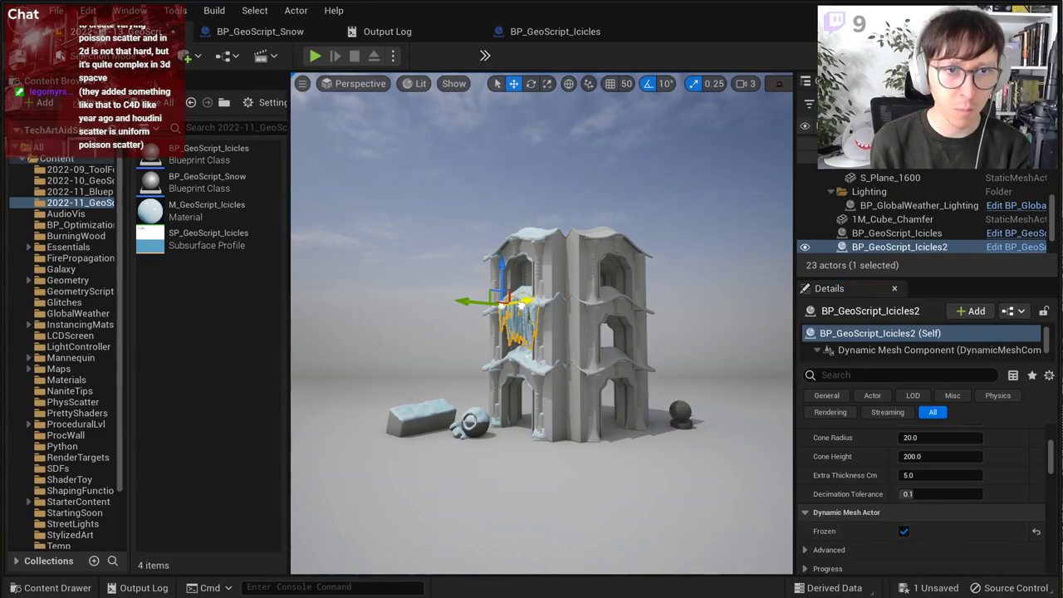
left_click_drag(521, 305, 571, 294, "alt")
mouse_move(571, 294)
right_mouse_down()
mouse_move(705, 294)
mouse_move(573, 294)
right_mouse_up()
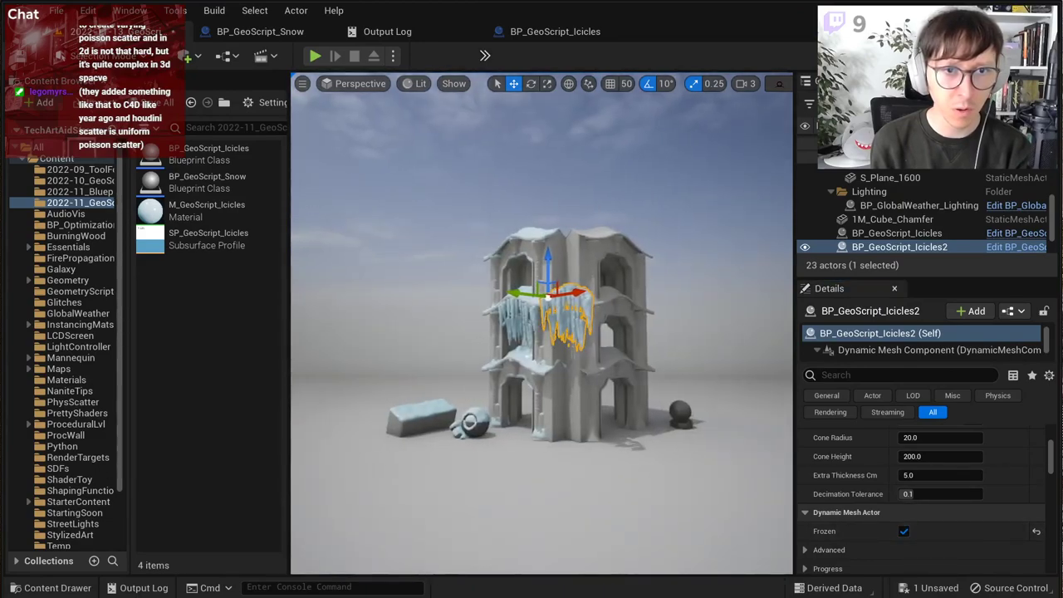
left_click_drag(524, 291, 654, 296)
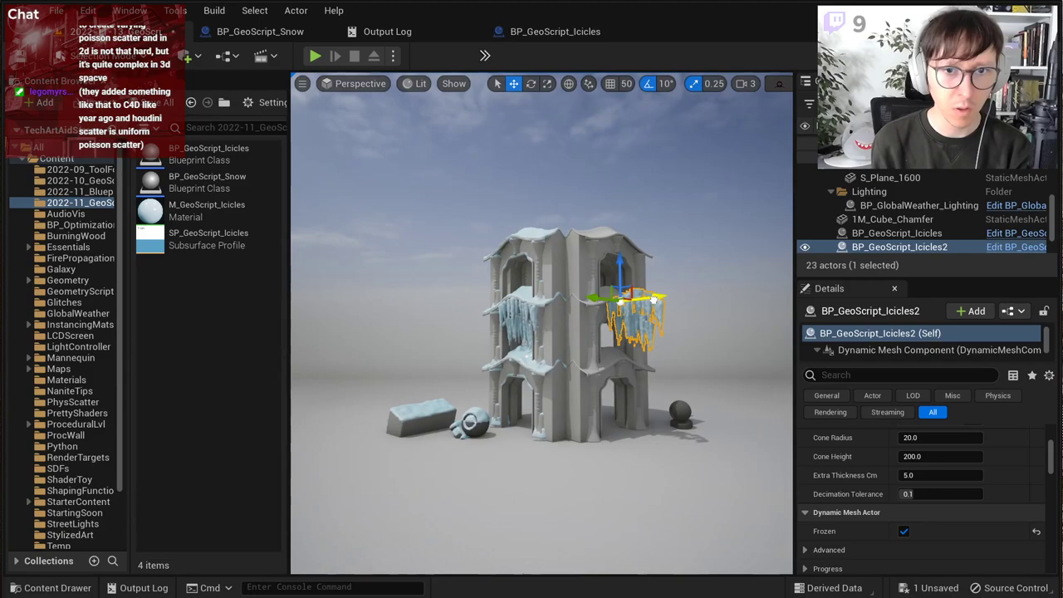
scroll(892, 514, "up", 4)
scroll(892, 514, "up", 1)
Step: Set the icicle copy's Actor to Sample to S_Fortress_Gate6 and unfreeze its dynamic mesh to rebuild the icicles
left_click(1014, 473)
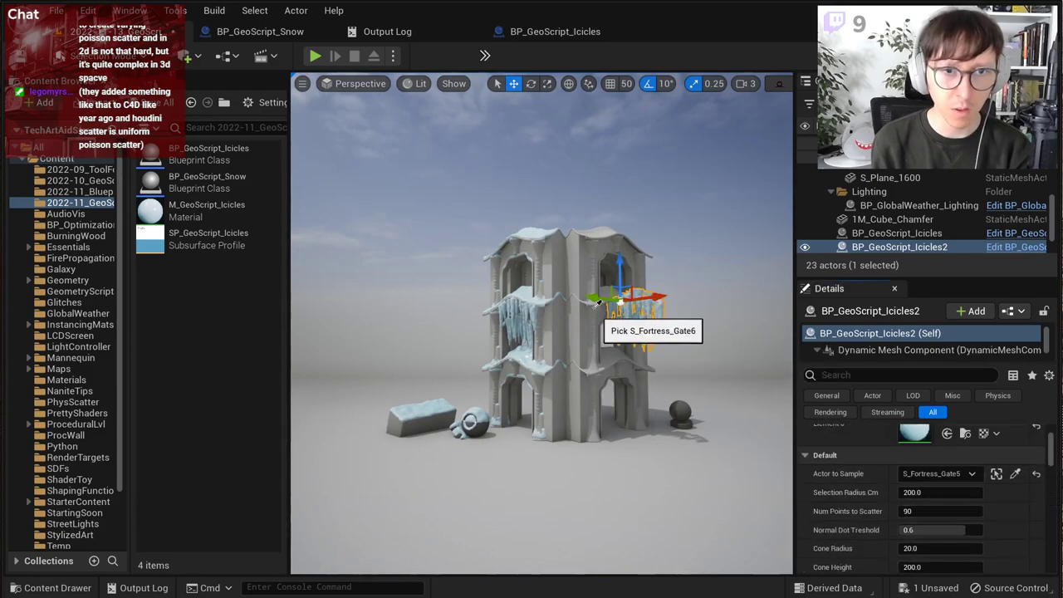
left_click(586, 303)
scroll(860, 516, "down", 4)
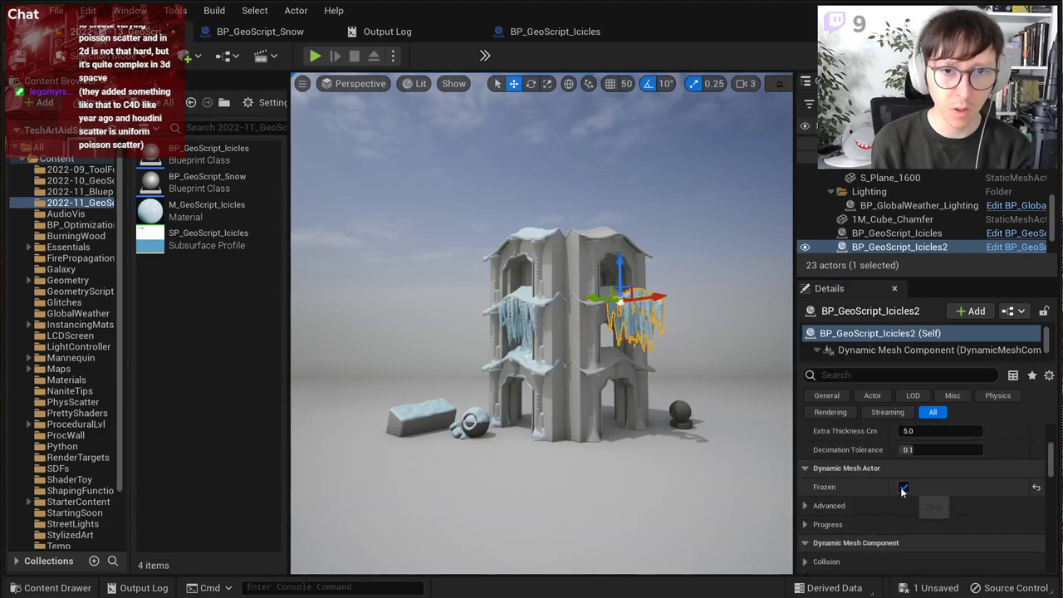
left_click(904, 486)
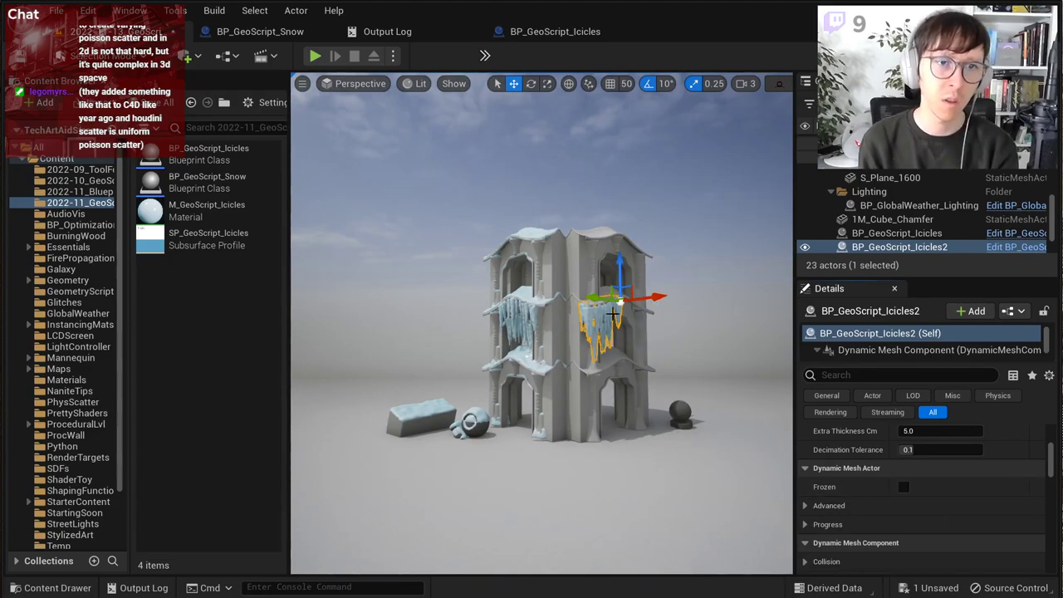
Step: Nudge the icicle copy sideways along the gate, freeze its mesh, and undo the freeze
scroll(613, 313, "up", 4)
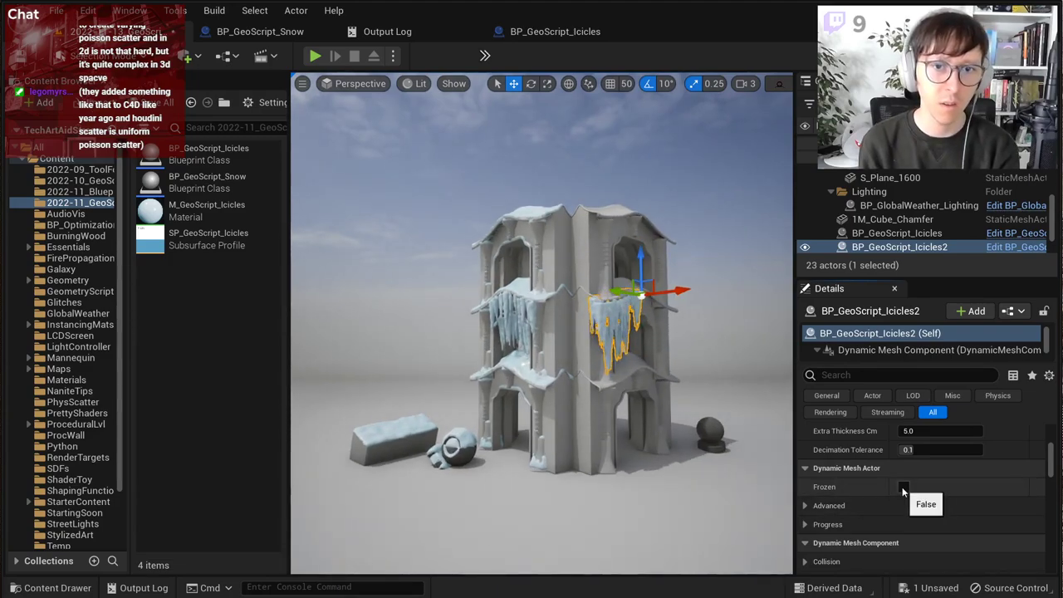
left_click(904, 487)
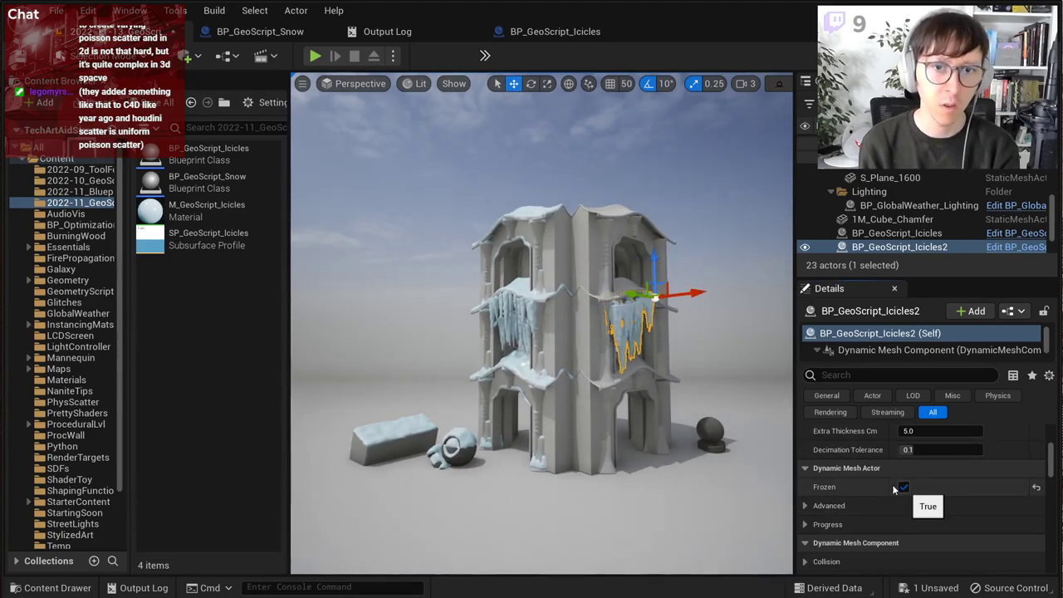
key("ctrl+z")
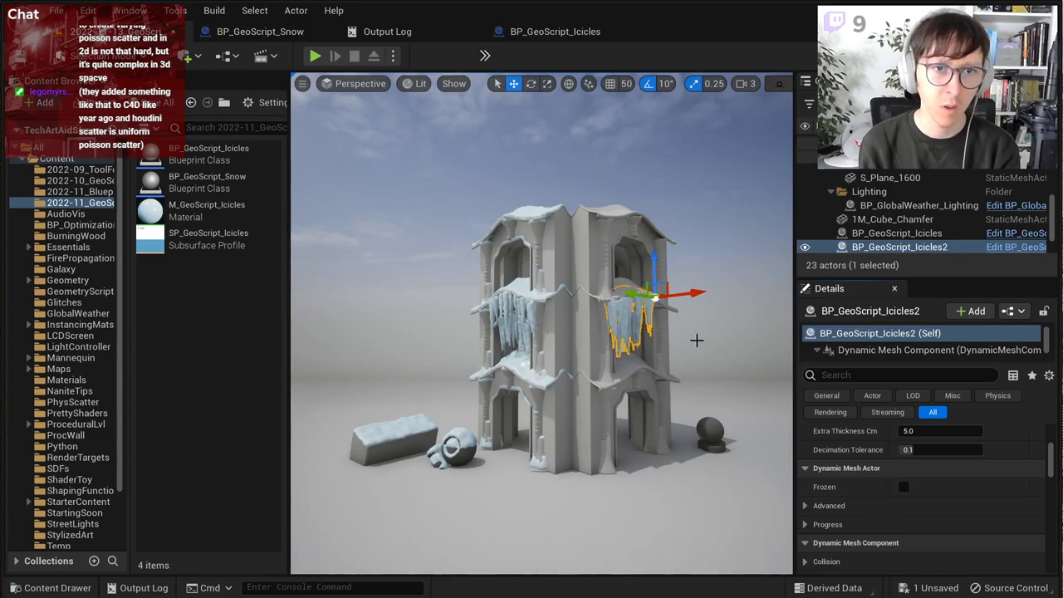
left_click(728, 325)
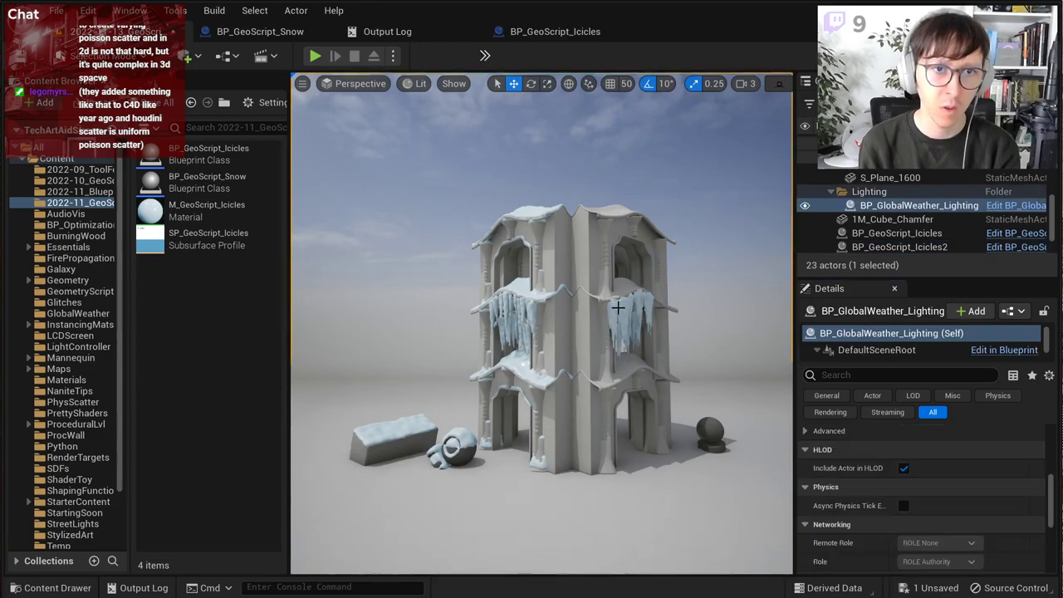
Step: Add an element to the snow actor's Input Actors and assign the bare wing's middle gate to it
left_click(463, 440)
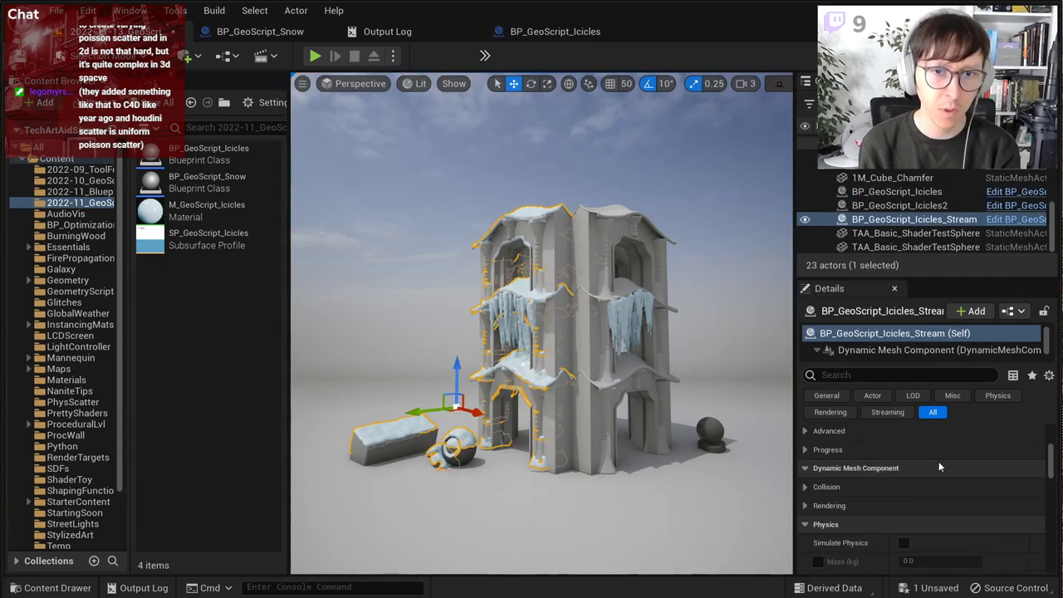
scroll(920, 490, "down", 20)
scroll(925, 499, "up", 9)
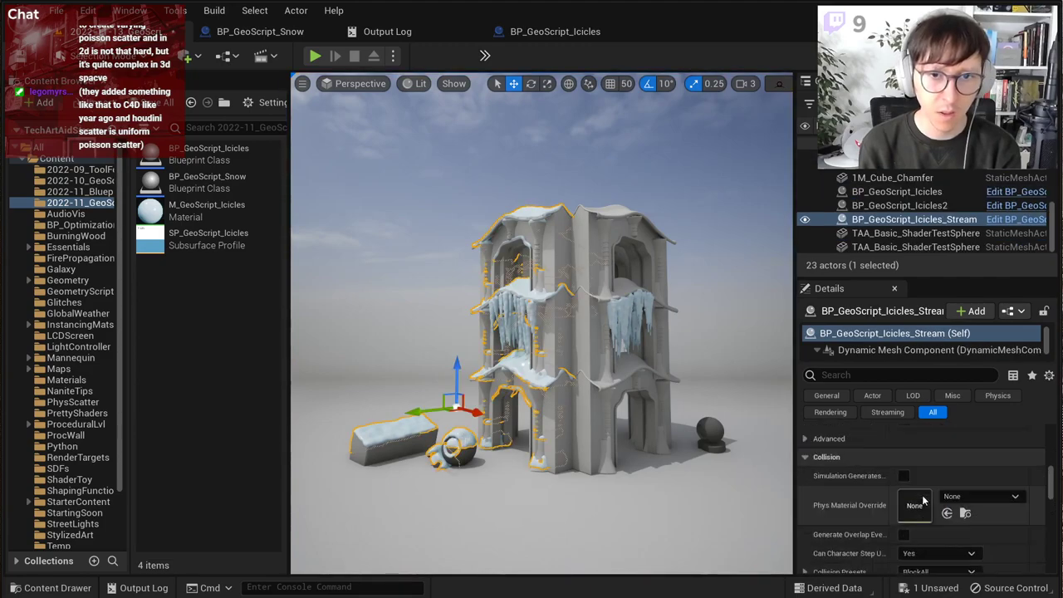
scroll(922, 497, "up", 5)
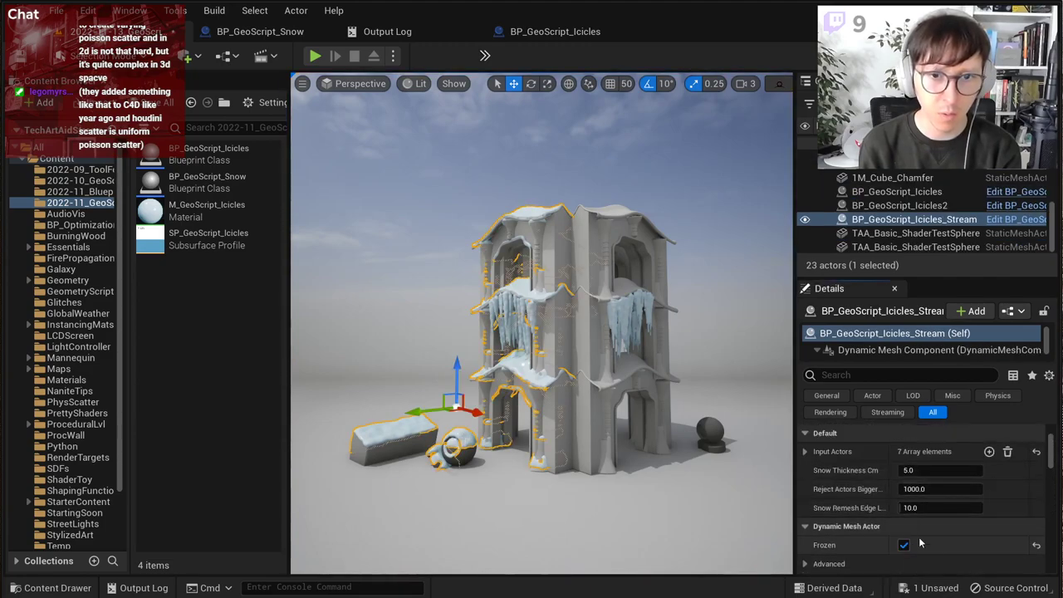
left_click(805, 452)
left_click(989, 452)
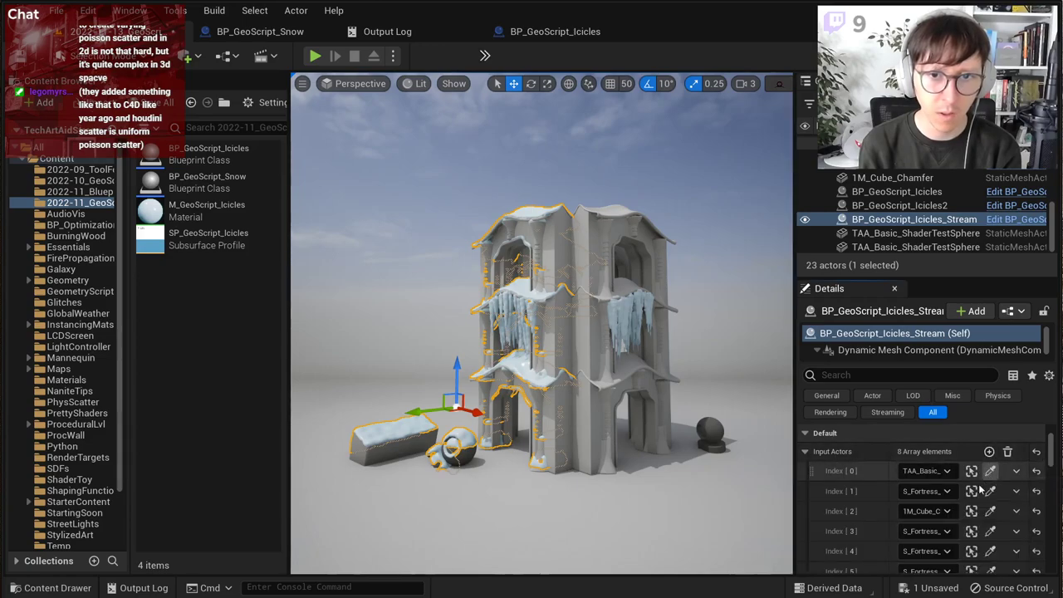
scroll(978, 490, "down", 3)
left_click(990, 501)
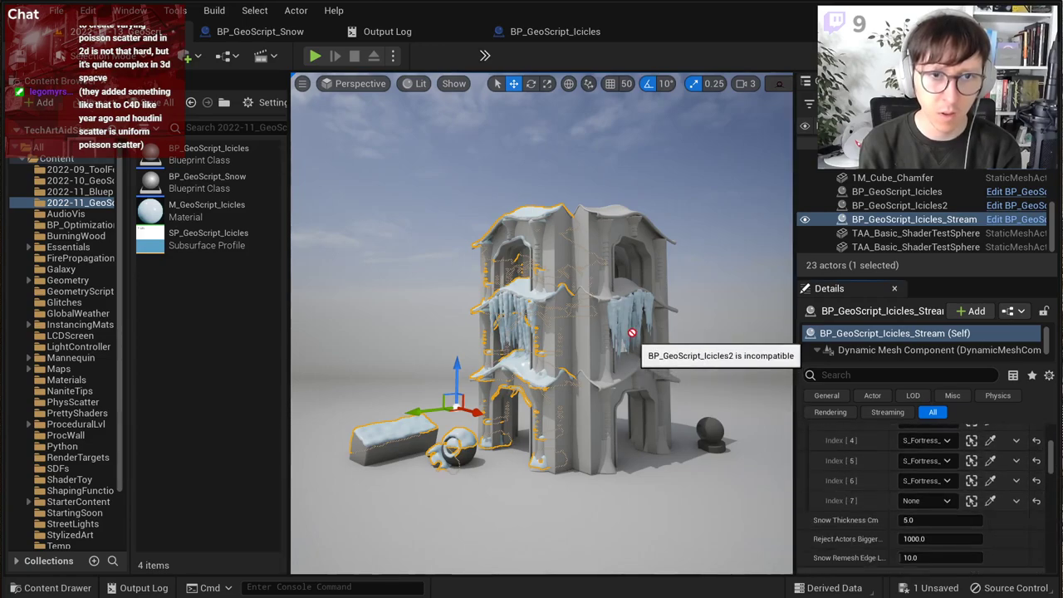
left_click(618, 286)
scroll(988, 465, "up", 3)
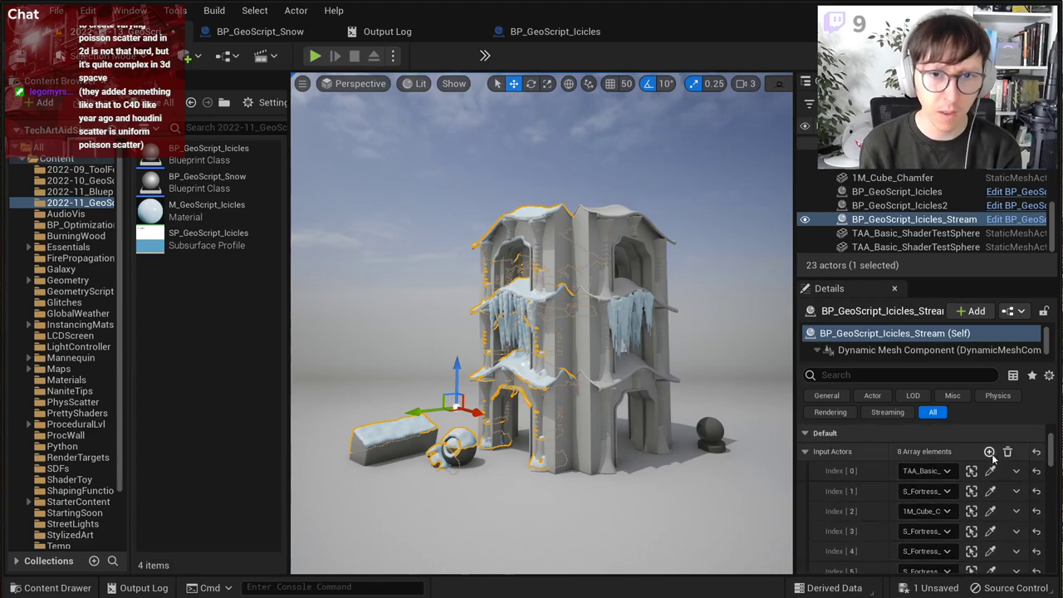
Step: Add another Input Actors element to the snow actor and assign the bare wing's top gate
left_click(991, 454)
scroll(979, 478, "down", 3)
left_click(991, 543)
left_click(611, 210)
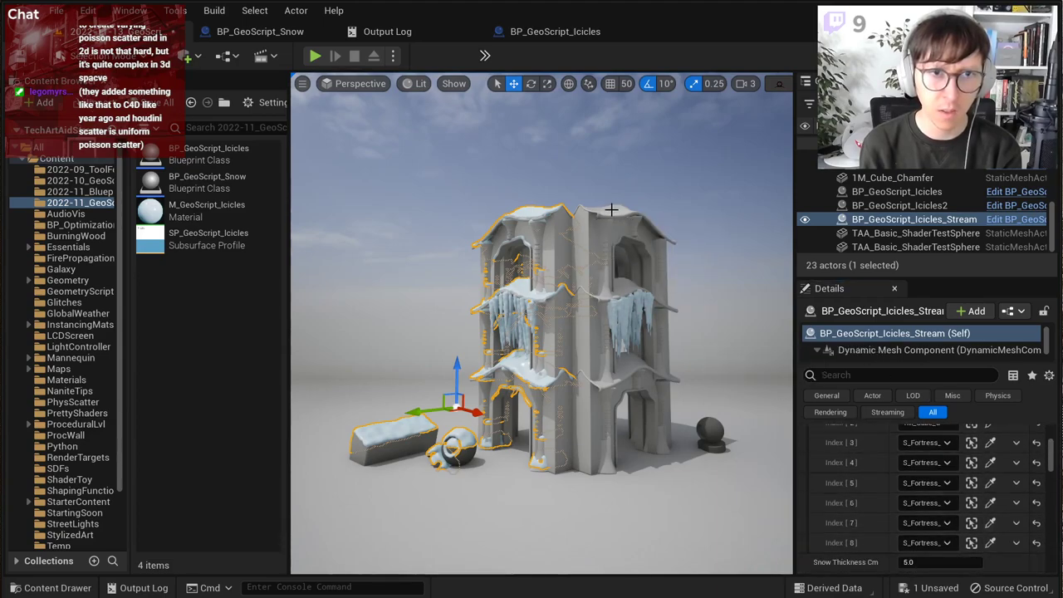
Step: Add one more Input Actors element to the snow actor and assign the bare wing's lowest gate
scroll(920, 468, "up", 5)
left_click(985, 477)
scroll(968, 497, "down", 1)
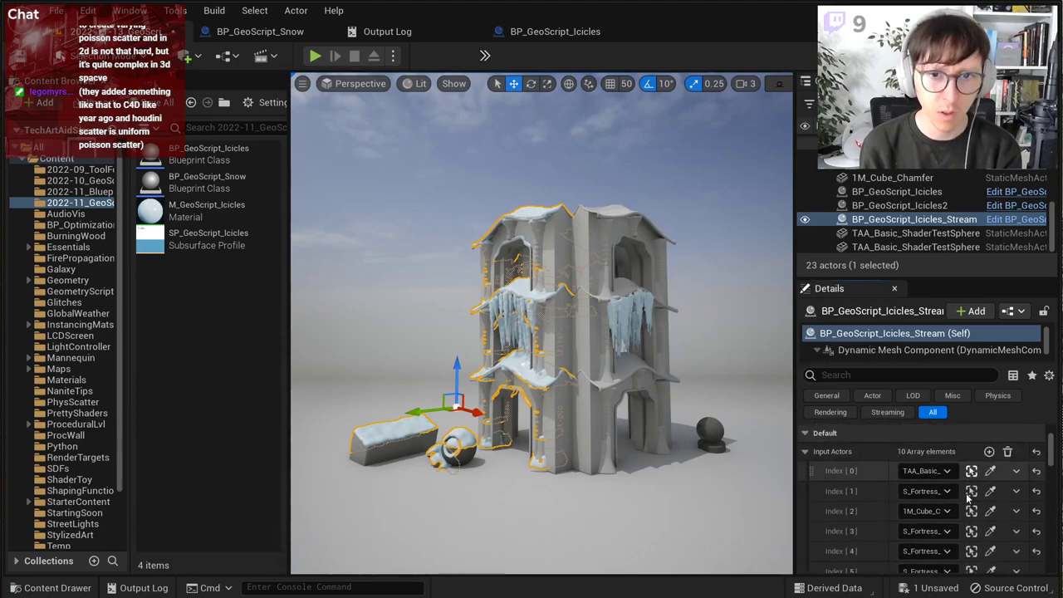
scroll(967, 496, "down", 3)
left_click(990, 474)
left_click(622, 367)
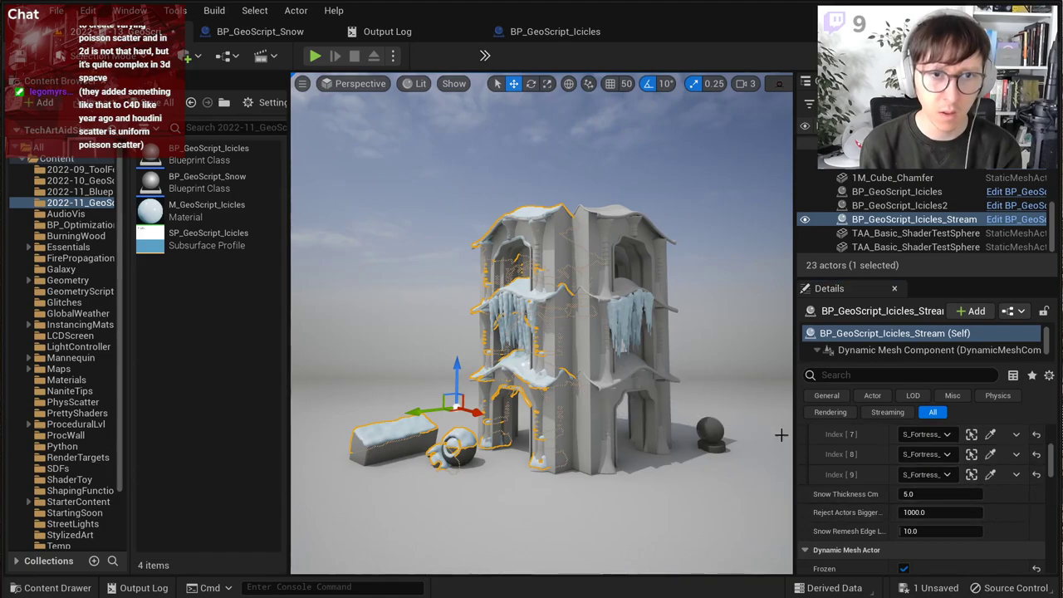
Step: Add an Input Actors element for the small bare sphere standing beside the tower
scroll(902, 467, "up", 5)
left_click(988, 495)
scroll(974, 510, "down", 5)
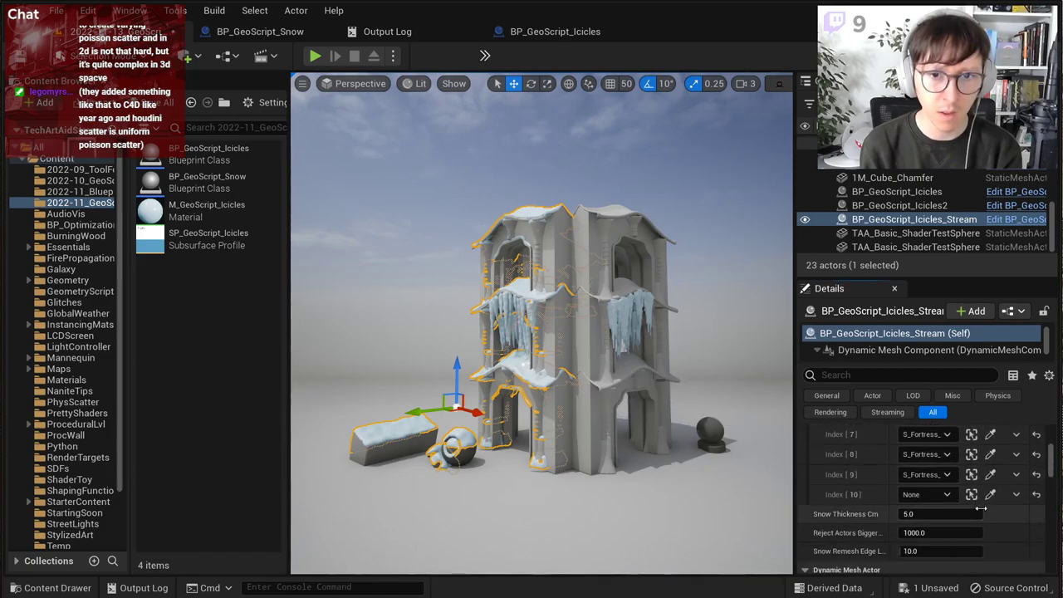
left_click(989, 494)
left_click(712, 433)
scroll(888, 469, "down", 3)
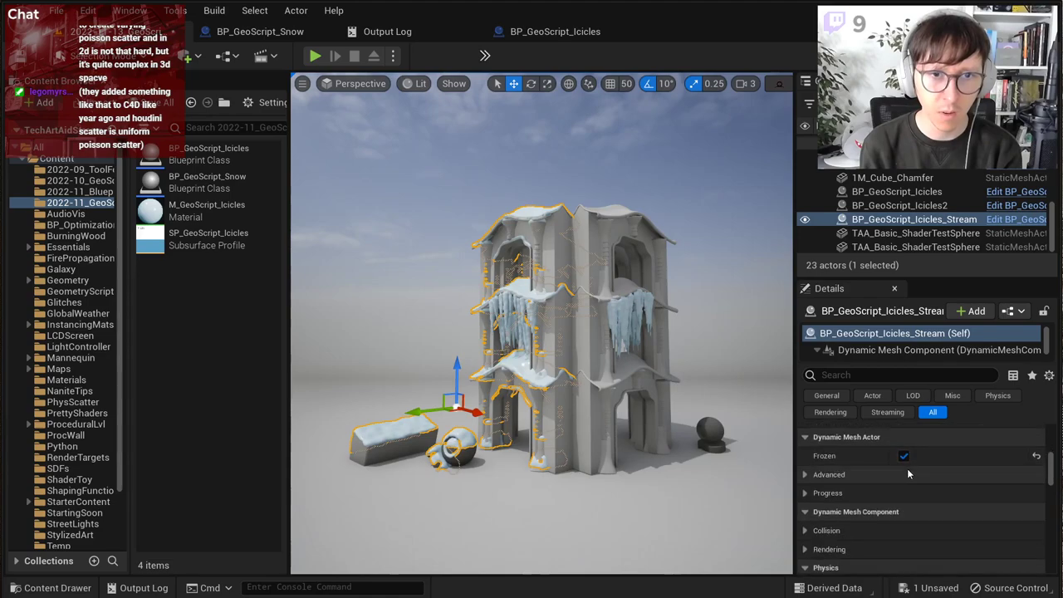
Step: Set the Selection Radius Cm of BP_GeoScript_Icicles2 to 400 so its icicles spread wider along the ledge
left_click(623, 305)
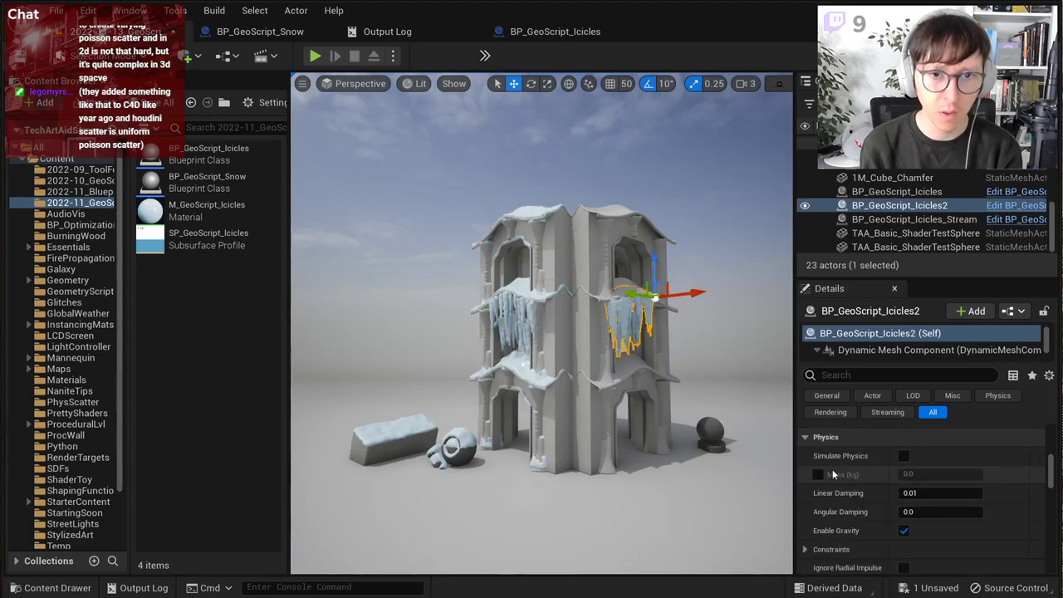
scroll(848, 477, "up", 5)
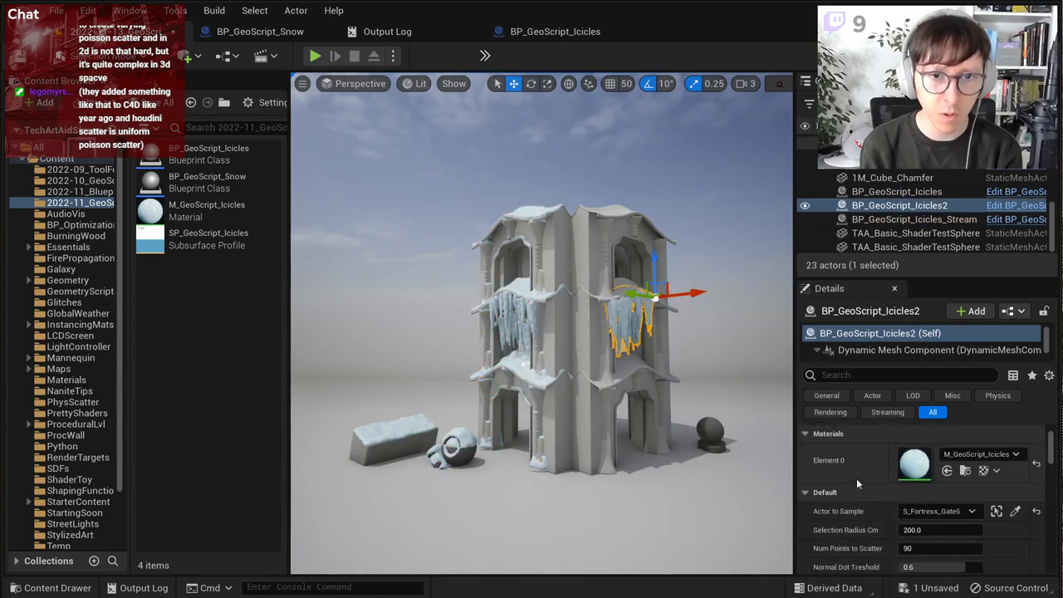
scroll(858, 480, "down", 1)
left_click(931, 484)
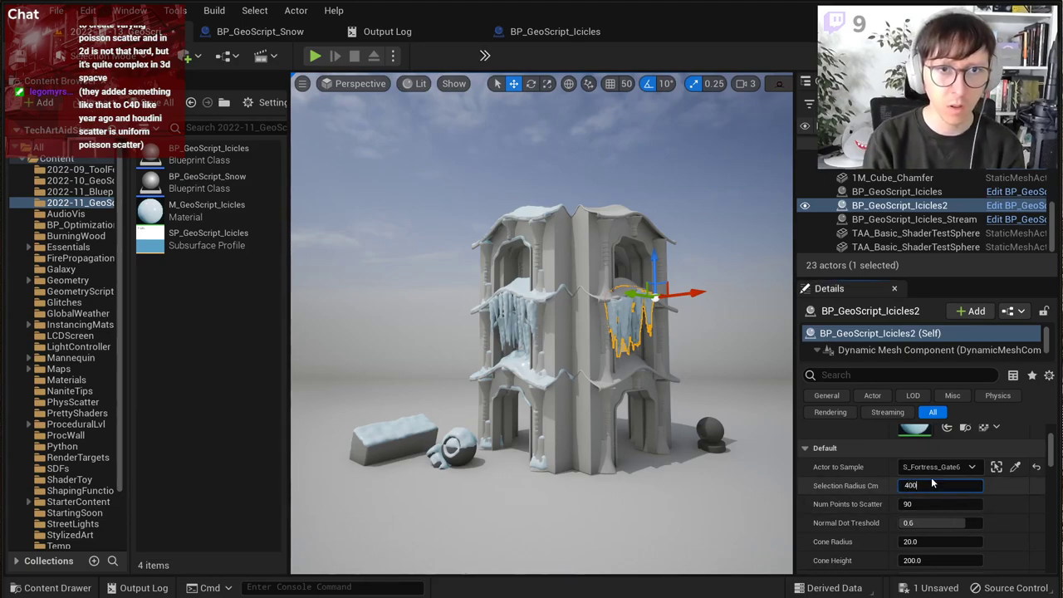
type("400")
key("Return")
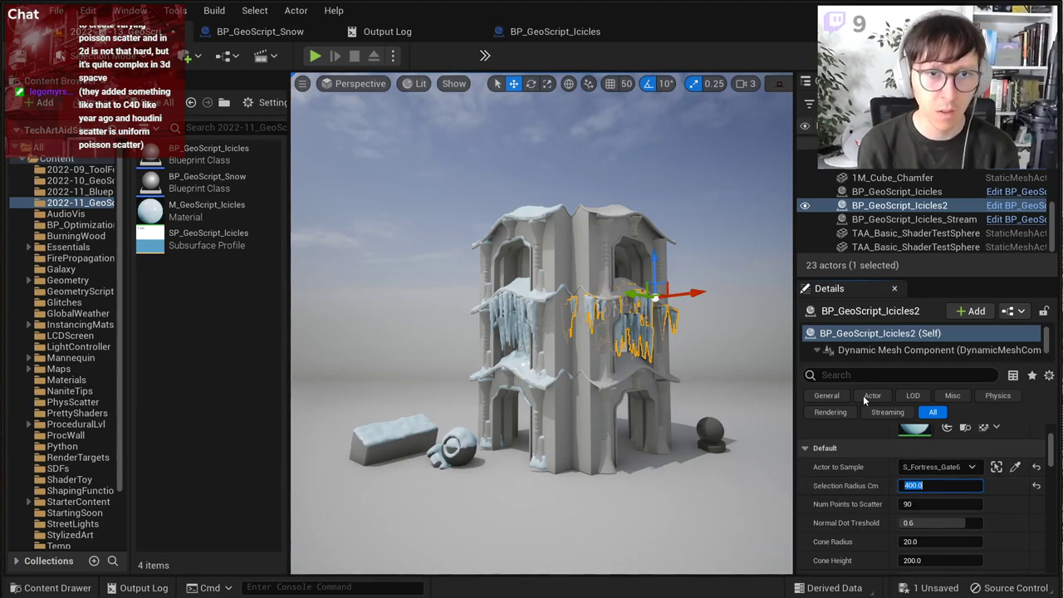
left_click(713, 245)
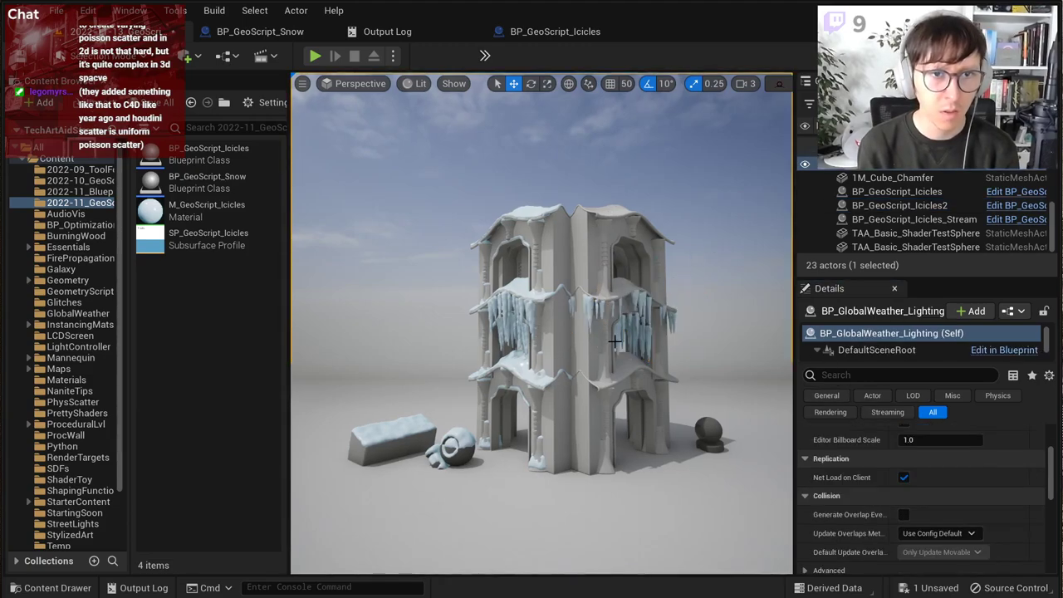
Step: Rebuild the snow actor's mesh over the newly added gates and sphere, and save the level
left_click(521, 371)
scroll(898, 522, "down", 8)
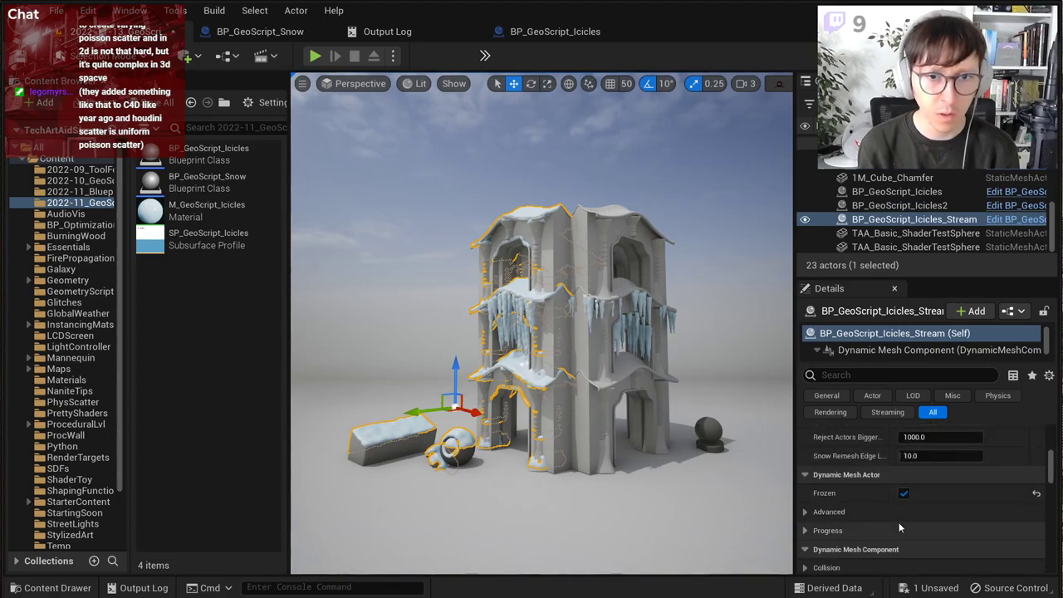
left_click(654, 201)
key("ctrl+s")
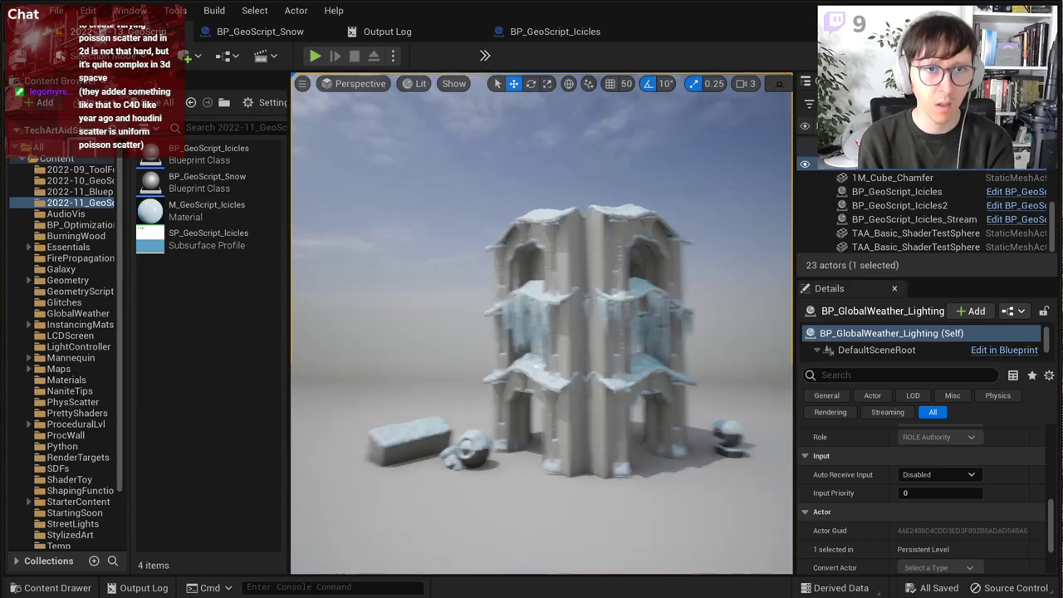
Step: Examine the snow and icicles on both tower wings in the full-screen viewport and look through the level's actor list
key("F11")
key("s")
mouse_move(667, 202)
right_mouse_down()
mouse_move(659, 186)
mouse_move(666, 212)
mouse_move(669, 188)
right_mouse_up()
key("w")
key("w")
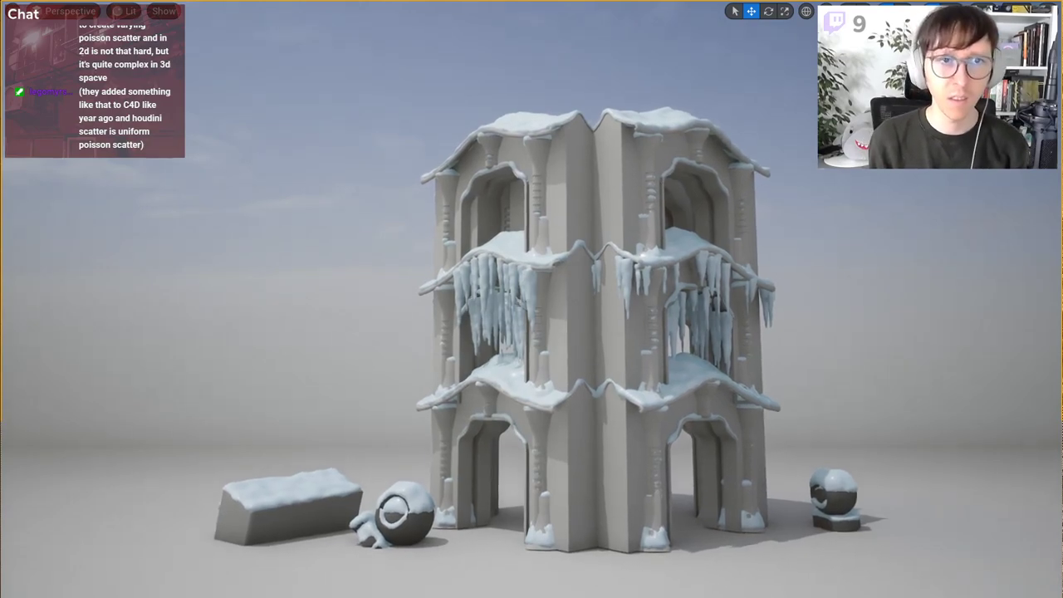
right_click_drag(667, 184, 682, 188)
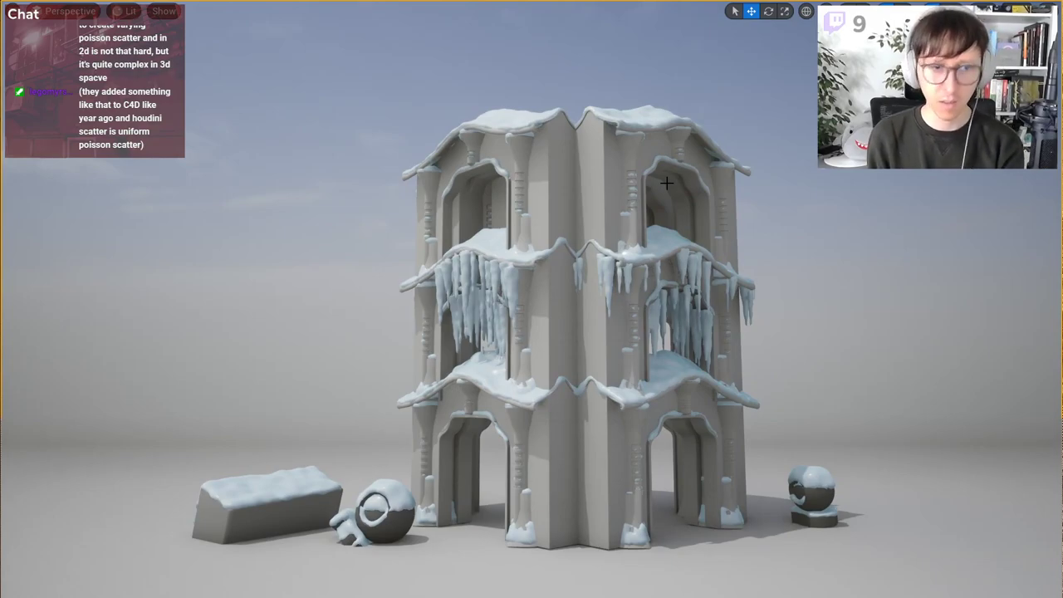
key("F11")
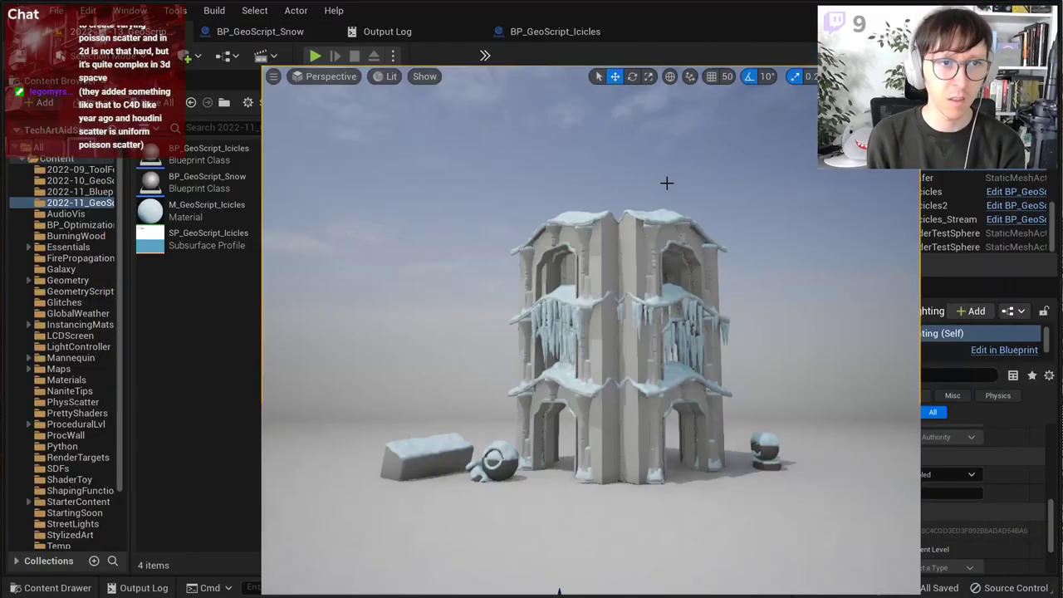
scroll(913, 207, "up", 6)
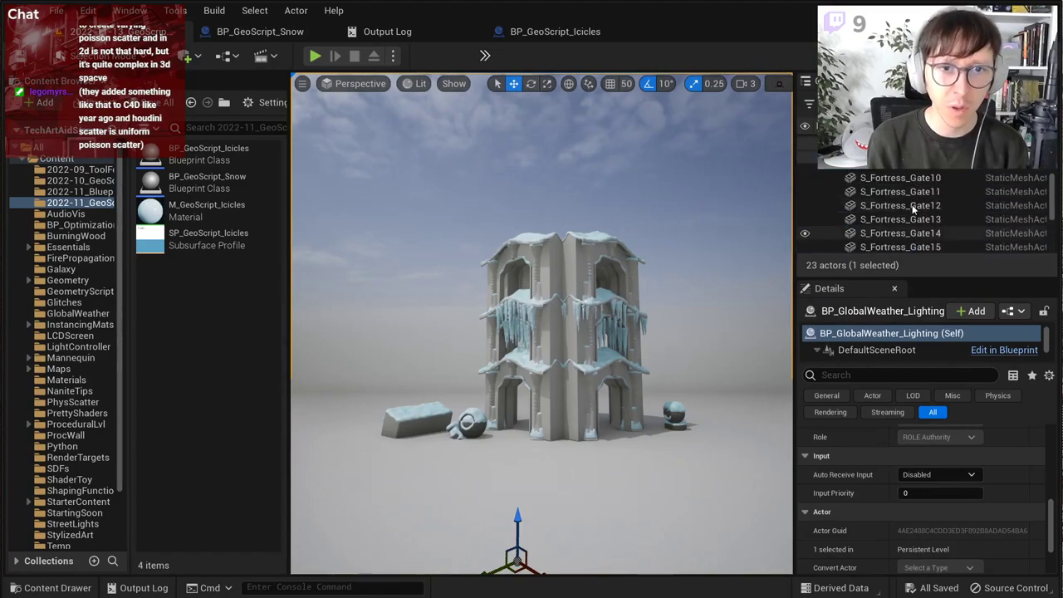
scroll(914, 208, "down", 6)
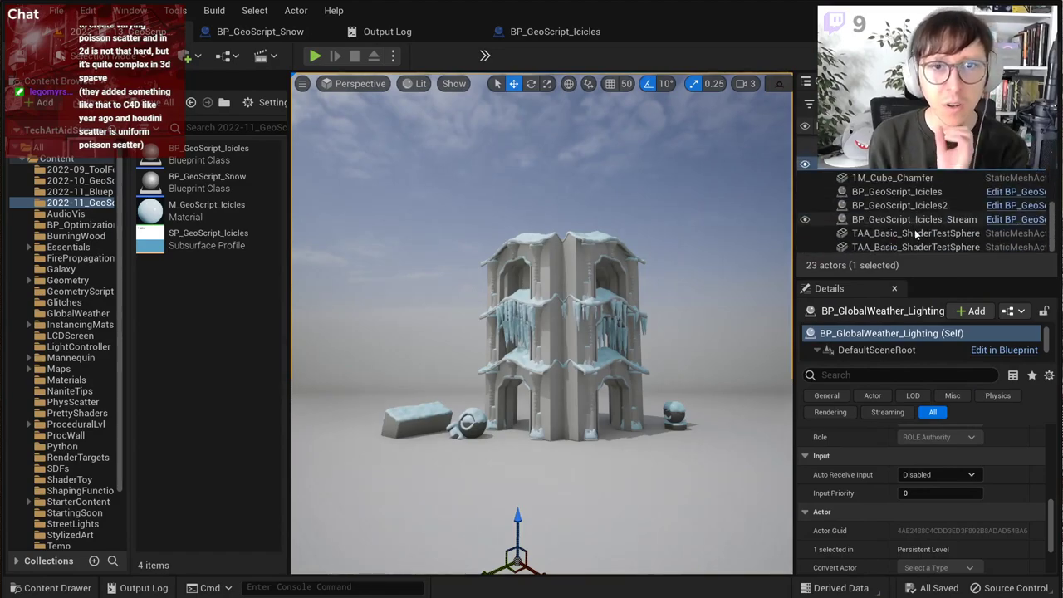
Step: Filter the level's actors by "ligh" and select the ExponentialHeightFog component of BP_GlobalWeather_Lighting
scroll(894, 211, "down", 5)
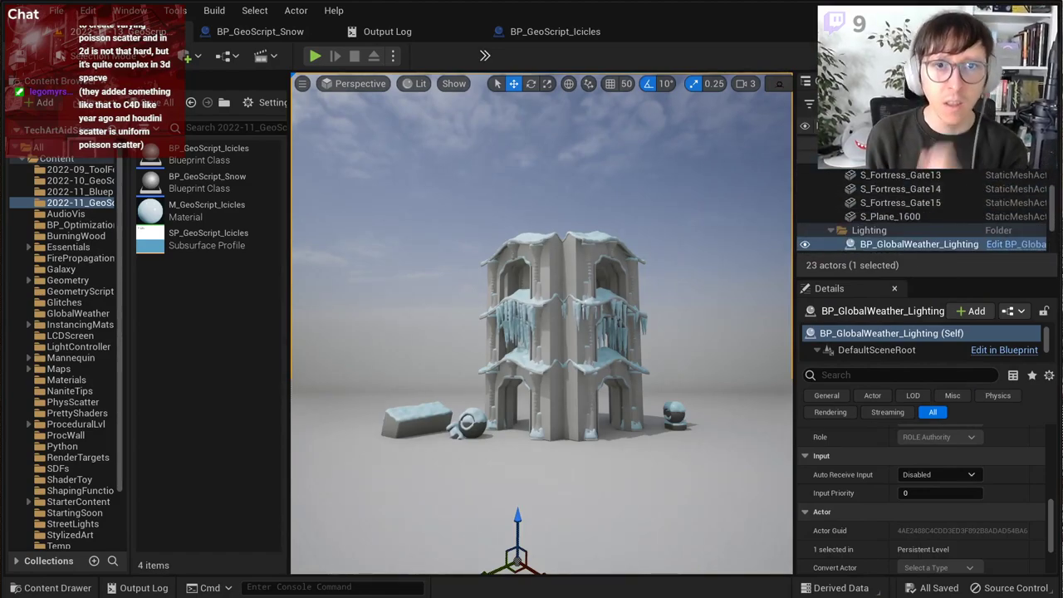
left_click(901, 104)
type("post")
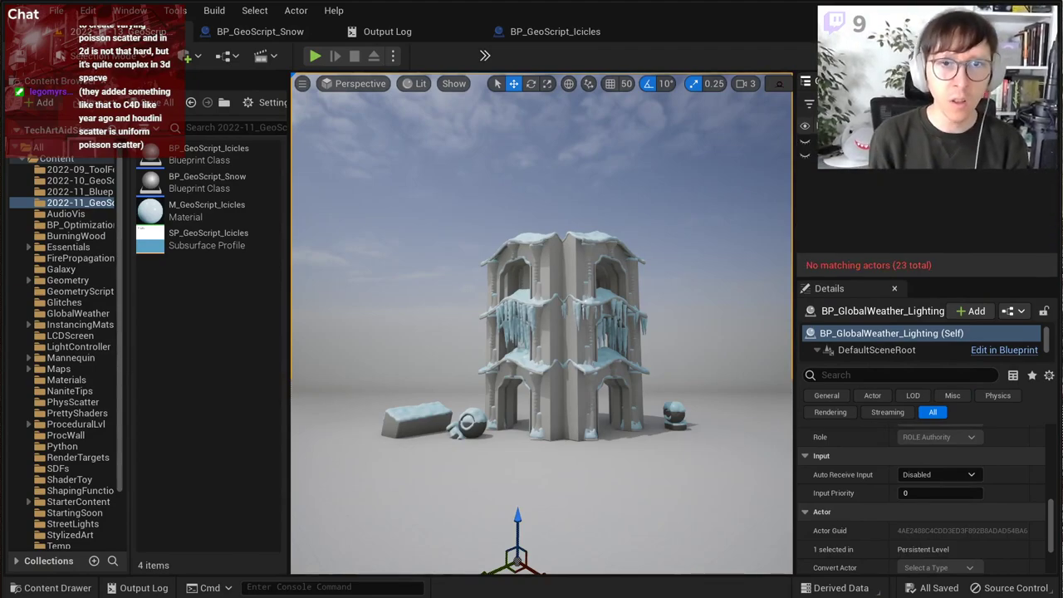
key("ctrl+a")
type("ligh")
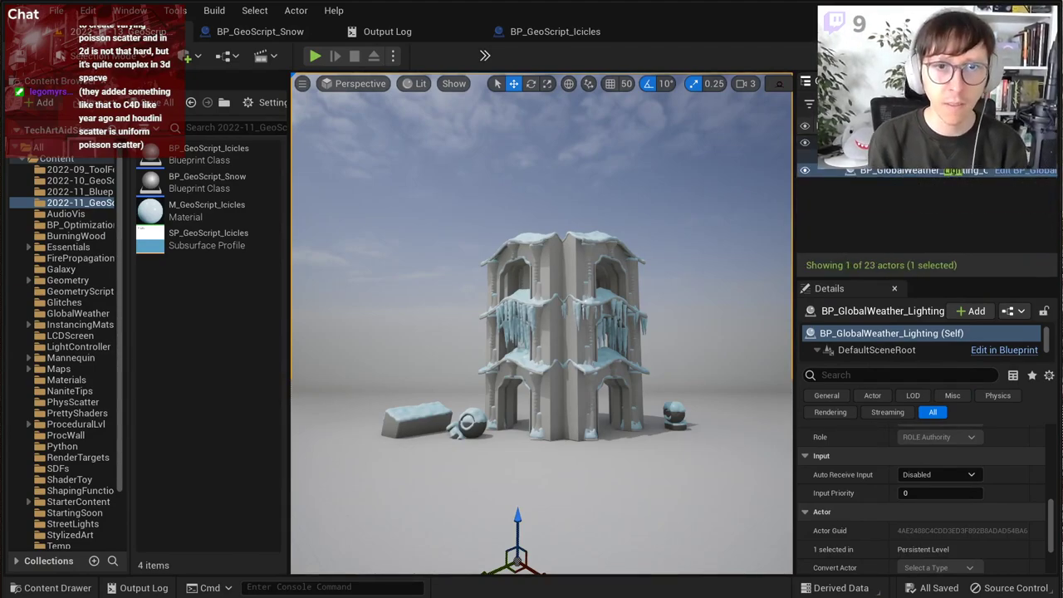
scroll(857, 442, "down", 3)
scroll(877, 471, "up", 5)
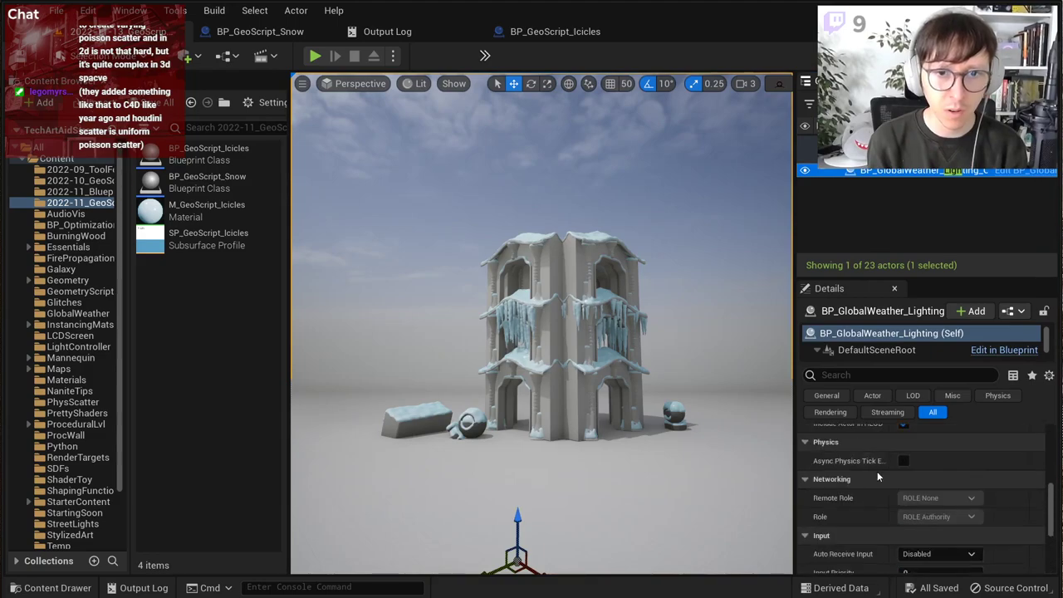
scroll(863, 351, "down", 3)
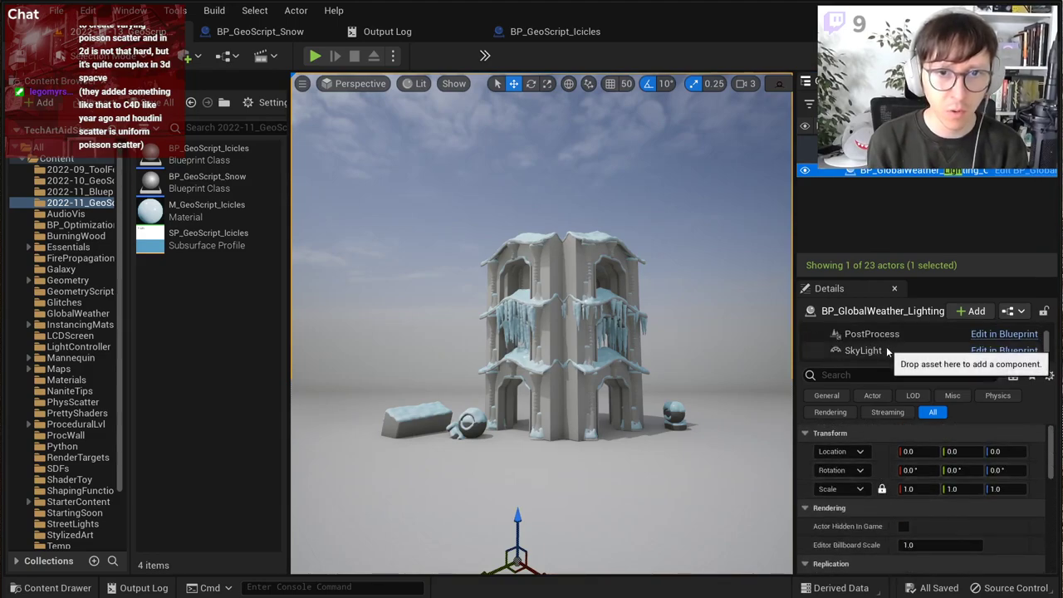
scroll(868, 349, "down", 1)
left_click(872, 349)
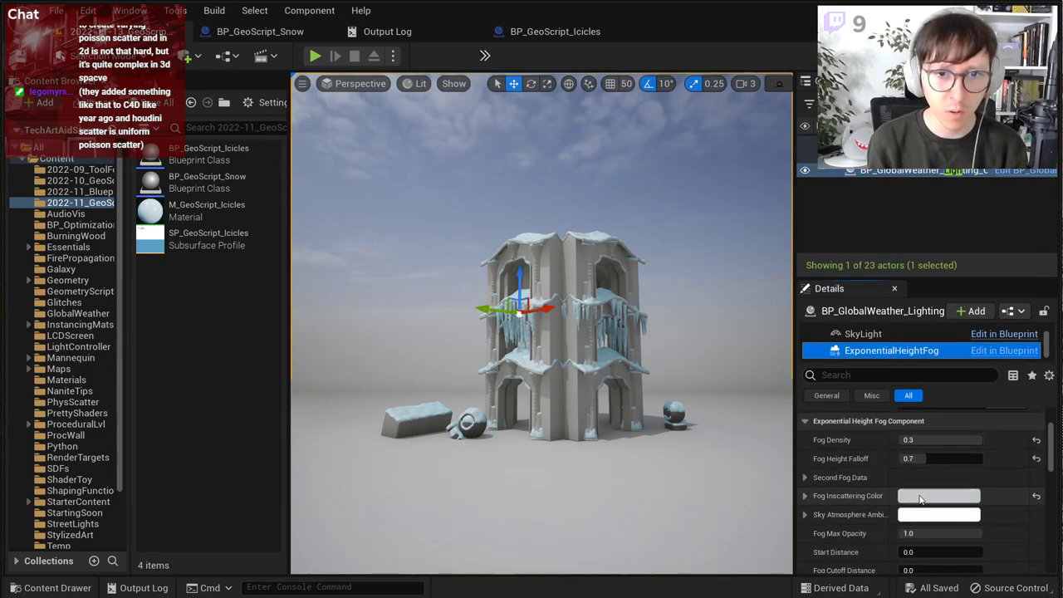
Step: Change the height fog's Fog Inscattering Color to a pale icy blue
left_click(920, 497)
left_click(972, 596)
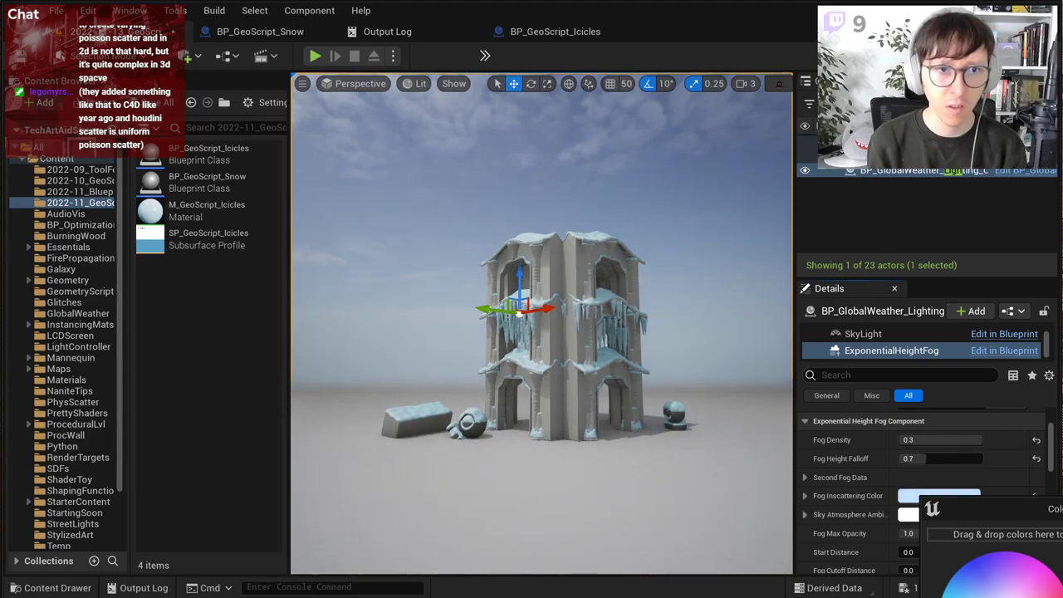
left_click(937, 496)
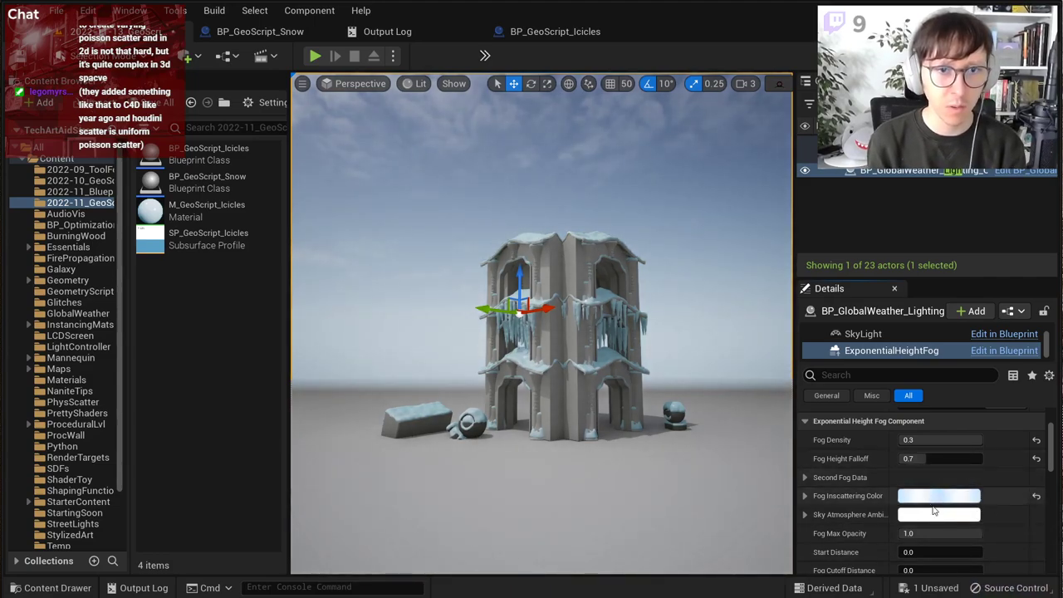
left_click(938, 495)
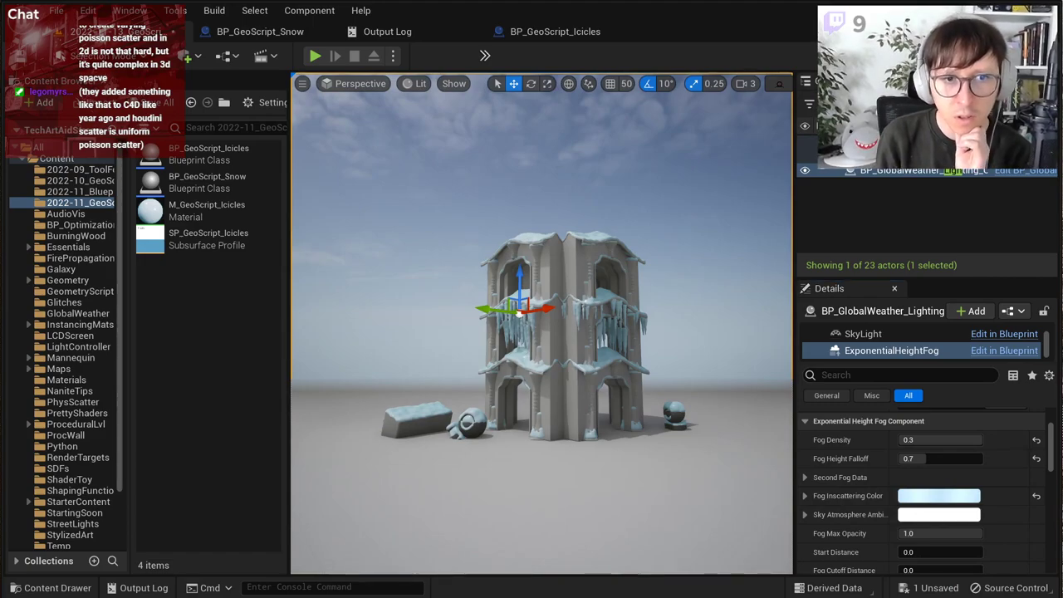
Step: Assign the M_GeoScript_Icicles material to Element 0 of the ground plane S_Plane_1600
left_click(748, 413)
left_click(967, 536)
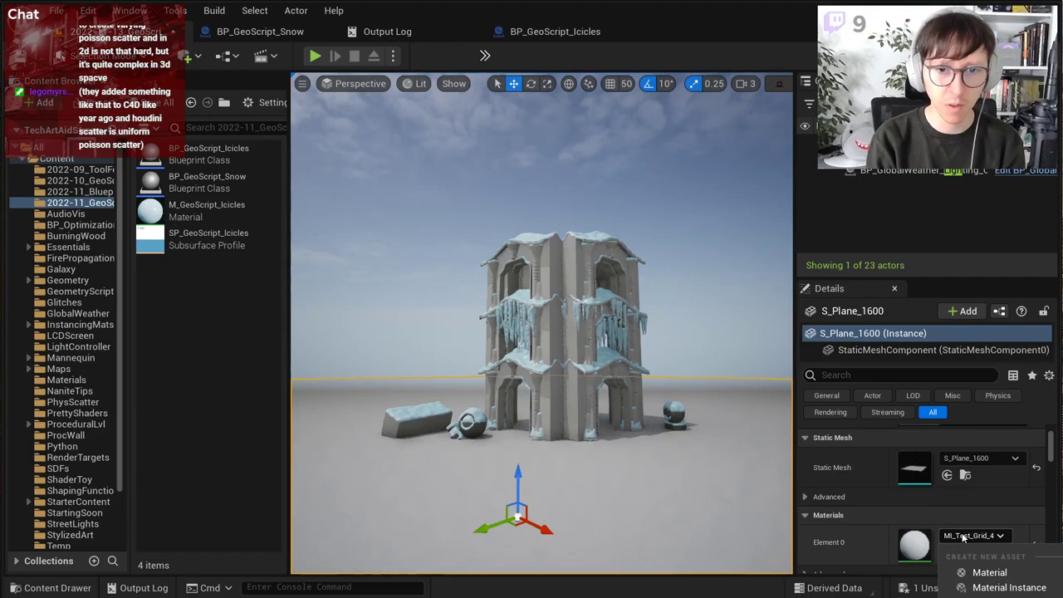
left_click(988, 596)
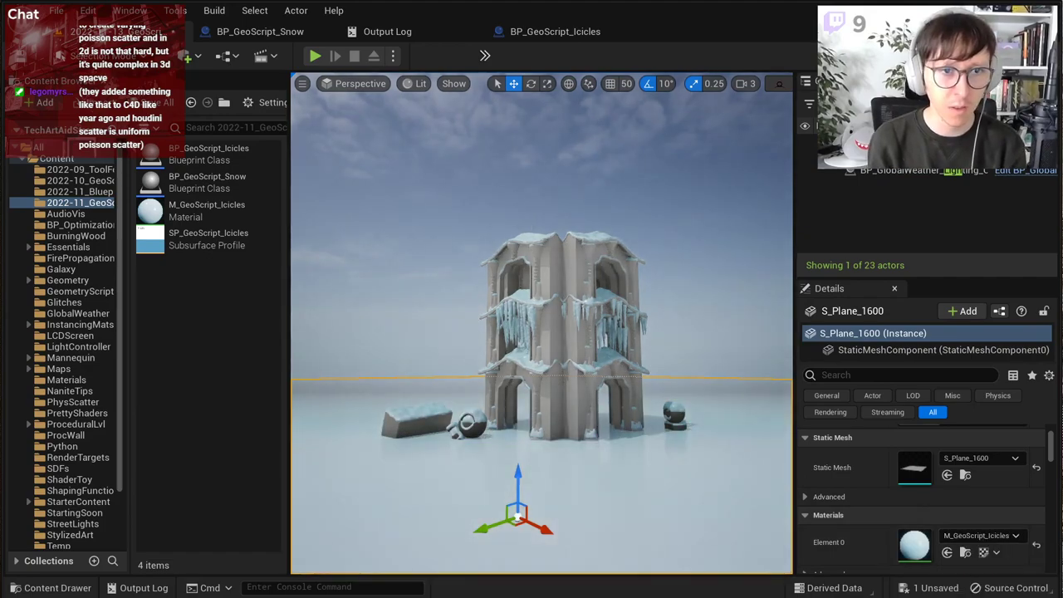
Step: Reselect BP_GlobalWeather_Lighting and its ExponentialHeightFog component to edit the fog settings
left_click(612, 186)
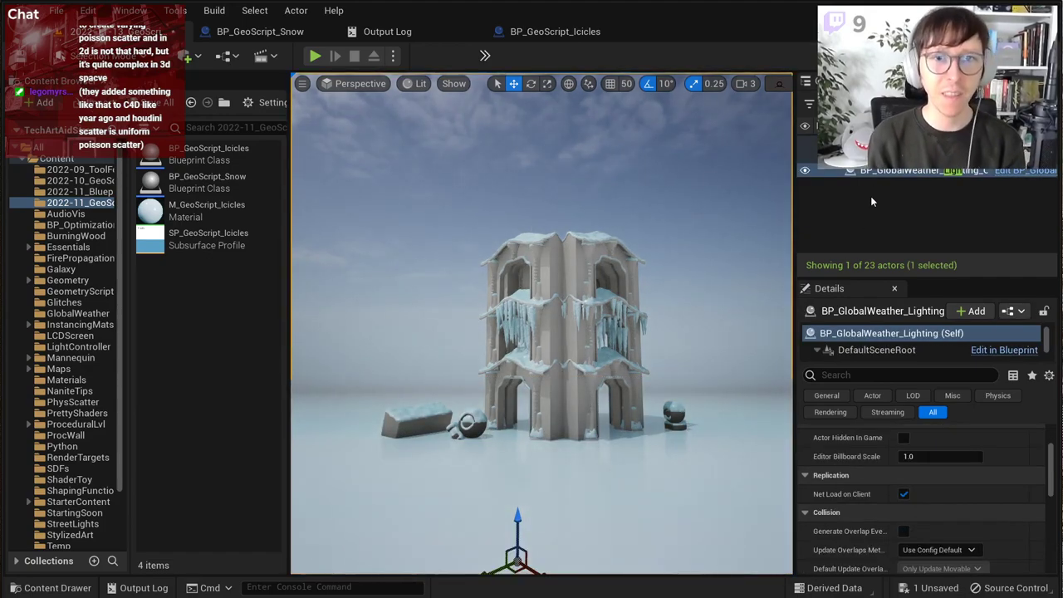
scroll(876, 346, "down", 2)
scroll(876, 345, "up", 1)
scroll(876, 344, "down", 2)
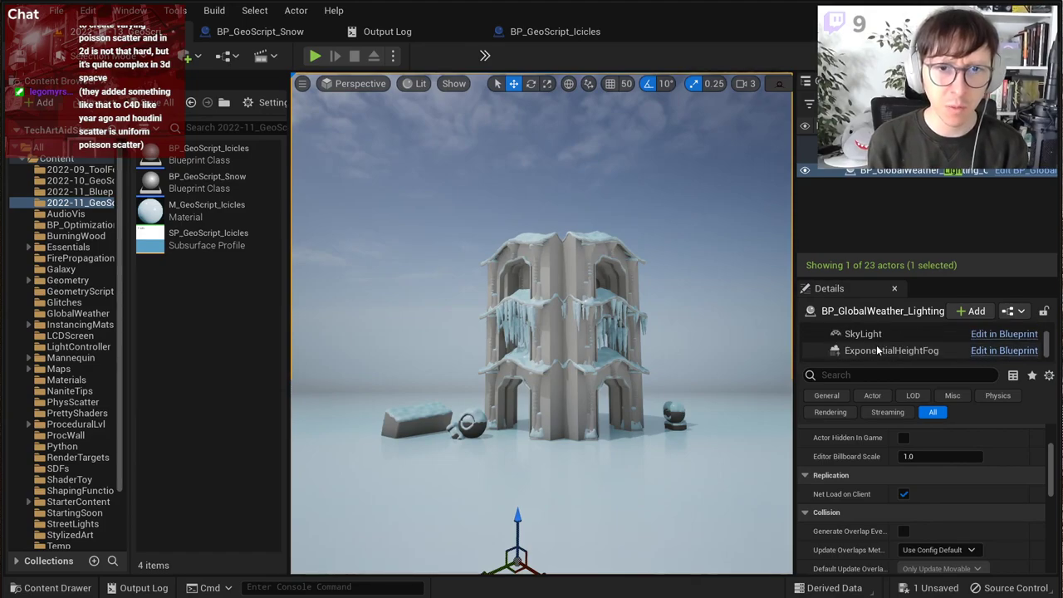
left_click(876, 347)
scroll(867, 346, "up", 1)
scroll(868, 351, "up", 2)
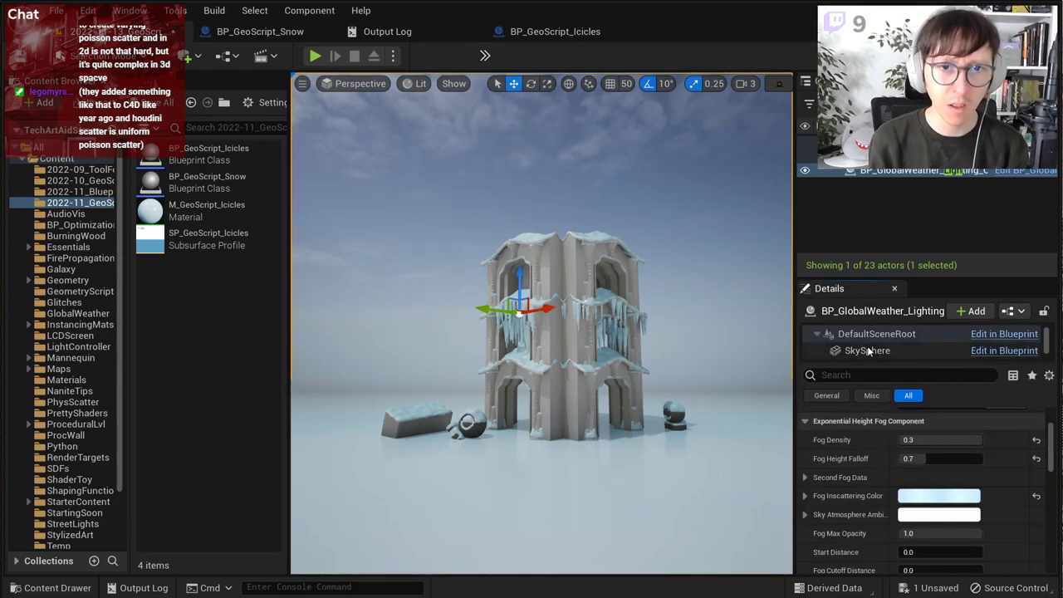
scroll(868, 350, "down", 3)
scroll(861, 507, "up", 2)
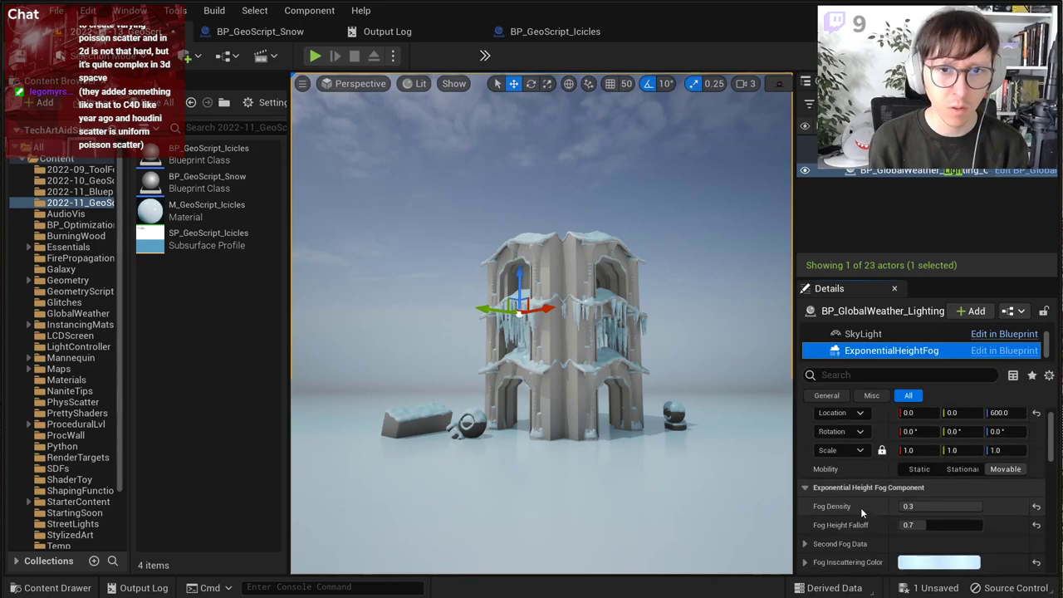
Step: Switch Volumetric Fog off and back on to compare its effect on the scene
scroll(860, 507, "down", 7)
scroll(859, 504, "down", 2)
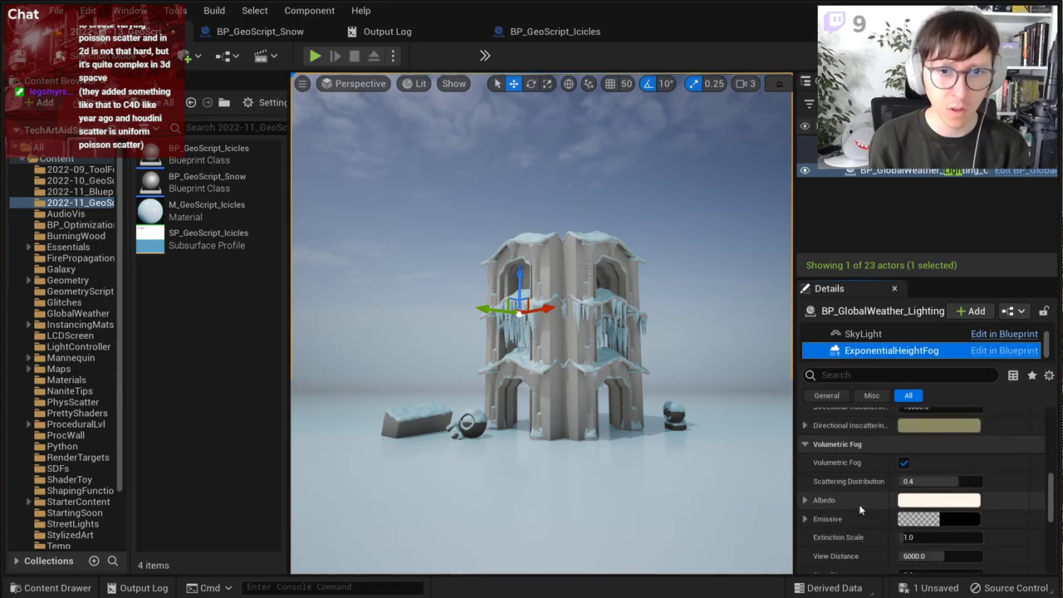
scroll(859, 504, "down", 1)
left_click(903, 441)
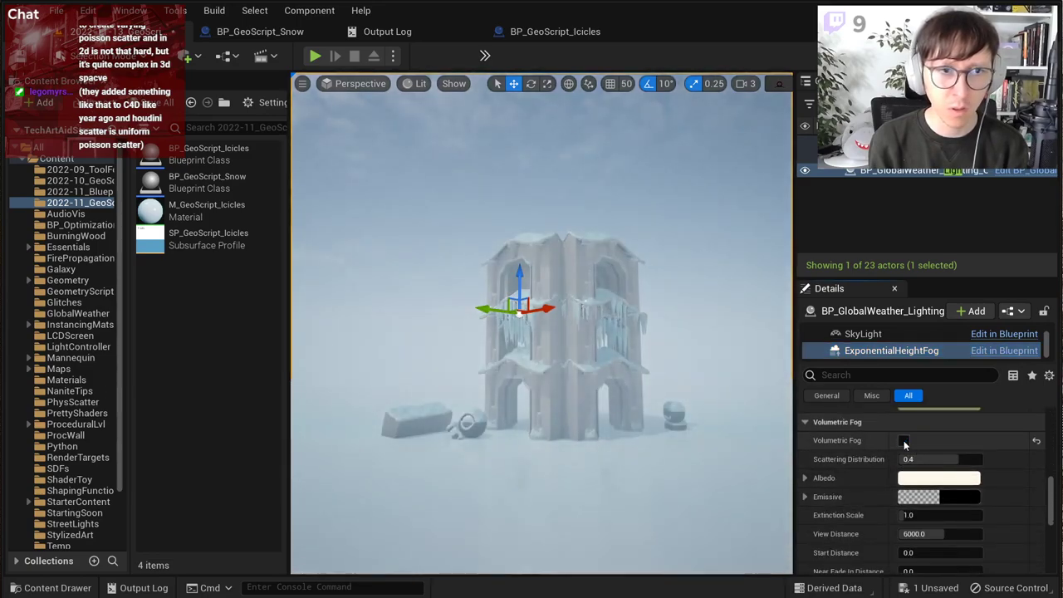
left_click(904, 441)
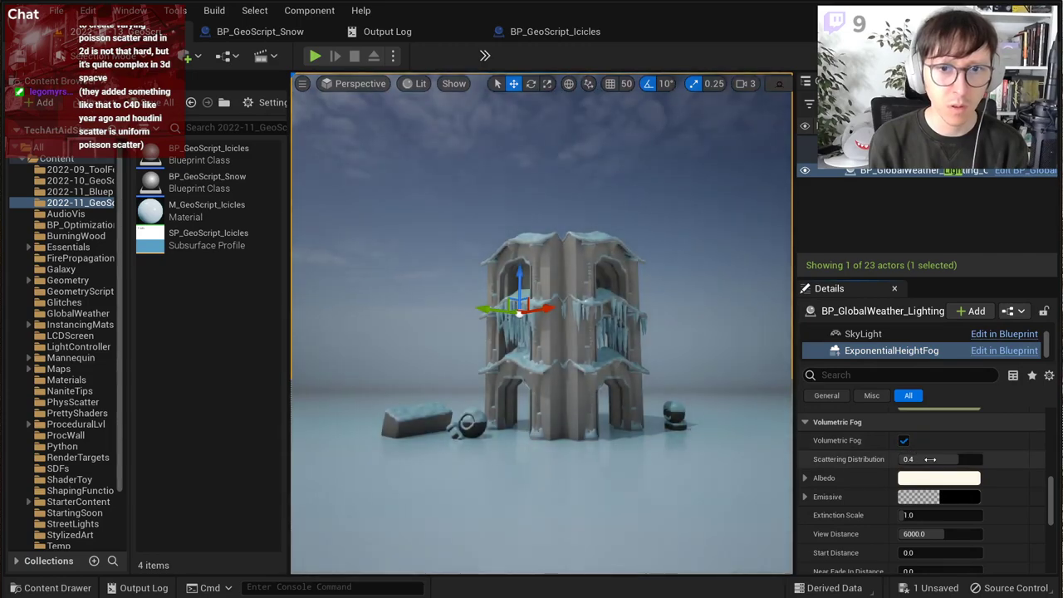
Step: Try several blue tints for the volumetric fog's Albedo and apply a saturated medium blue
scroll(955, 497, "down", 3)
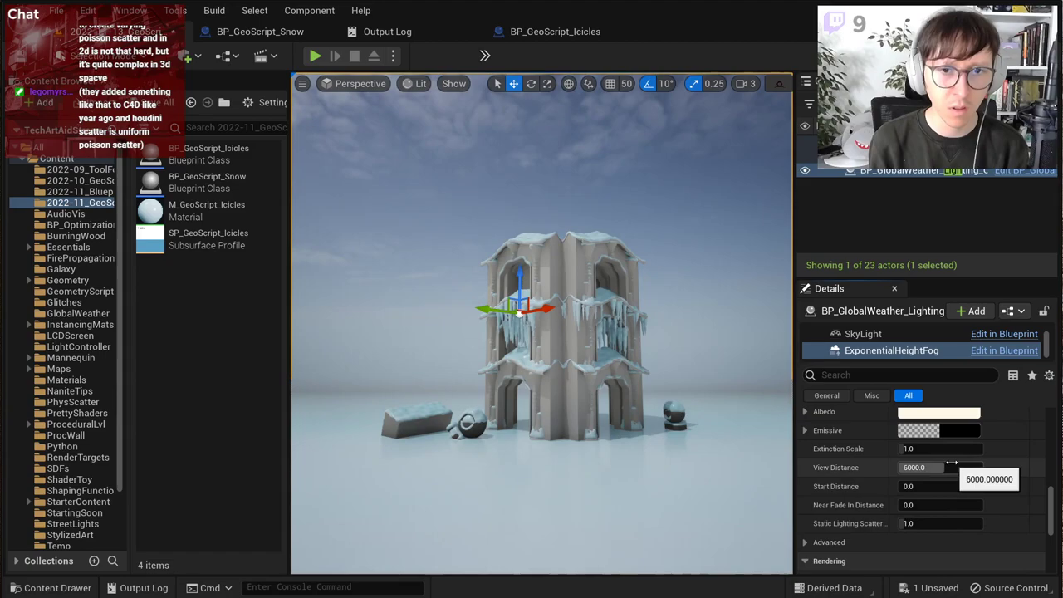
left_click(938, 413)
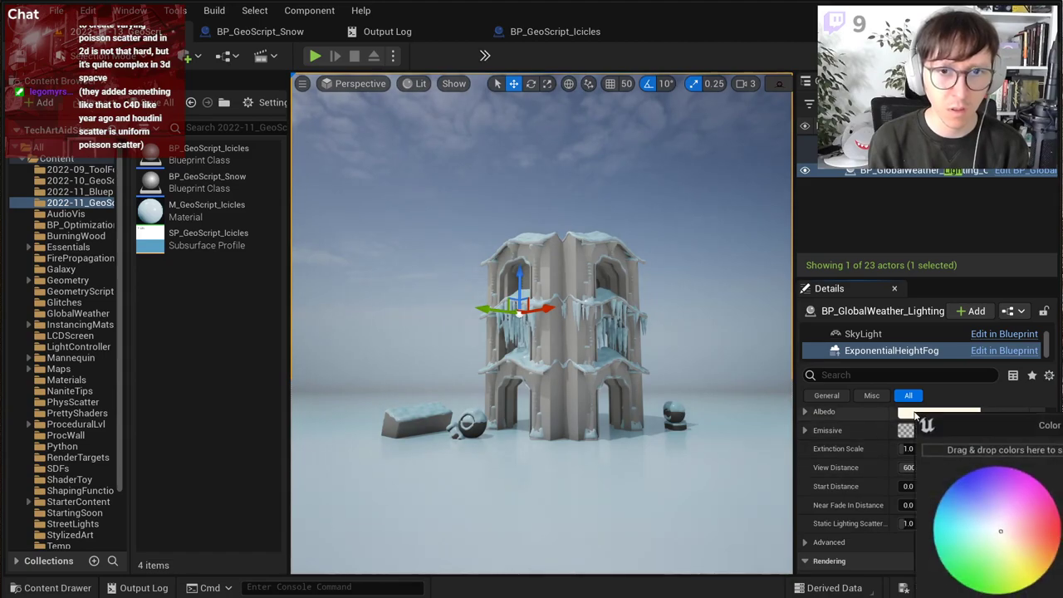
left_click(964, 495)
left_click_drag(964, 495, 951, 497)
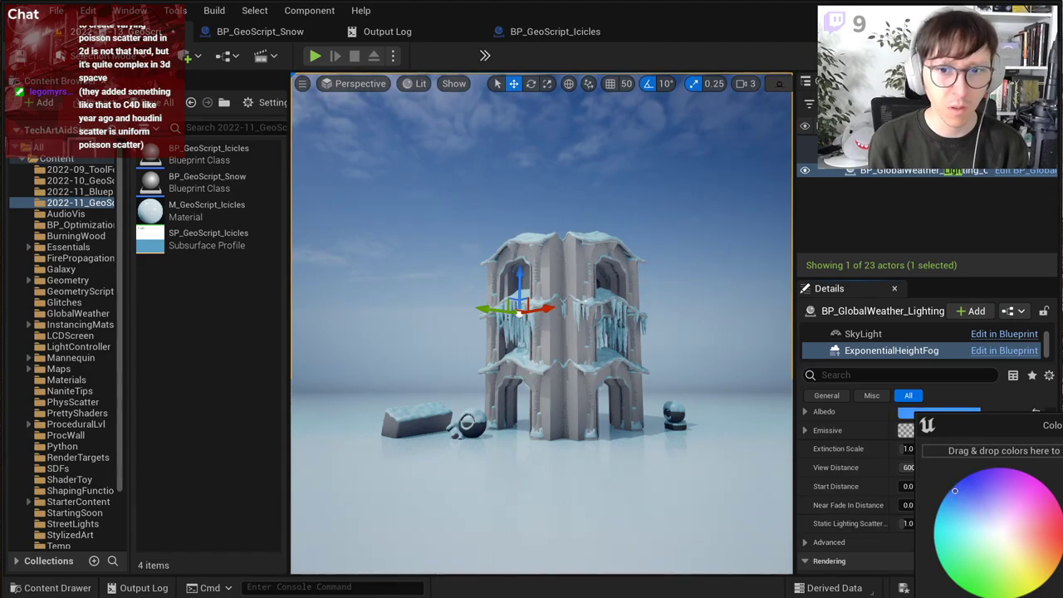
left_click(1017, 597)
left_click(914, 414)
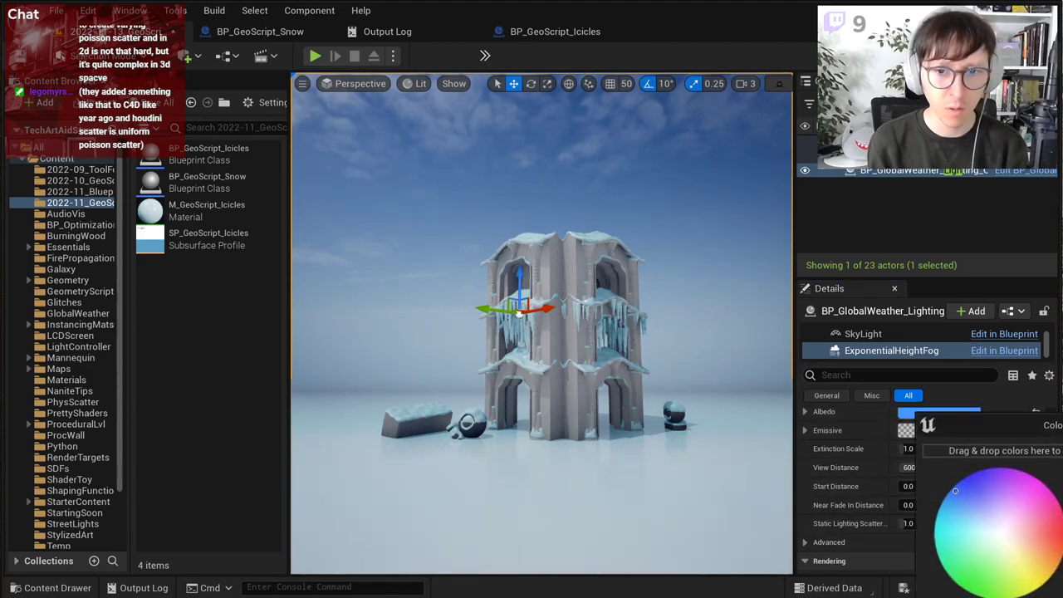
left_click_drag(955, 491, 949, 500)
left_click(1062, 596)
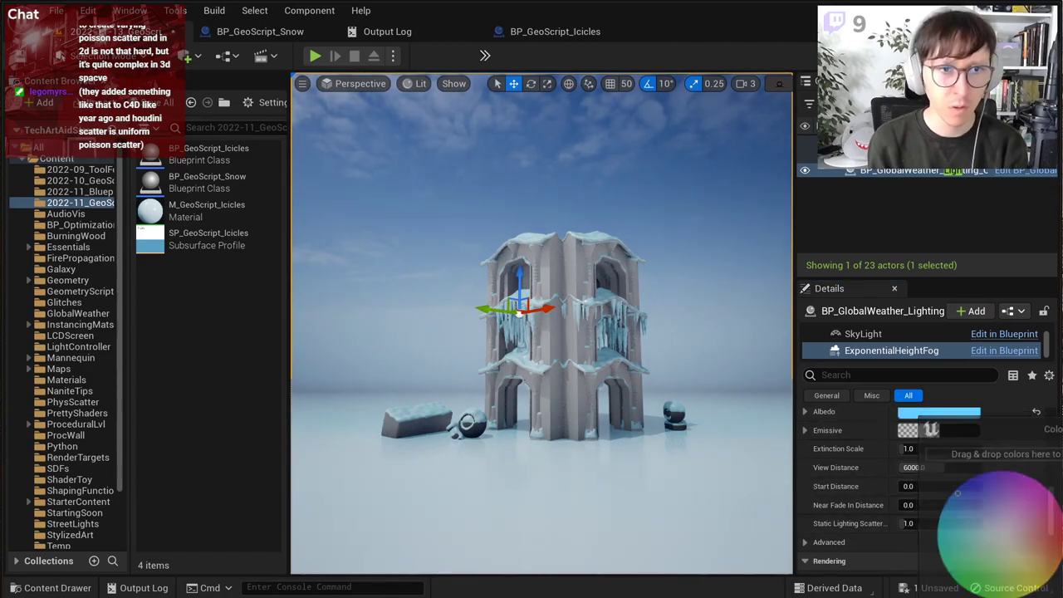
left_click(928, 415)
left_click_drag(973, 507, 977, 498)
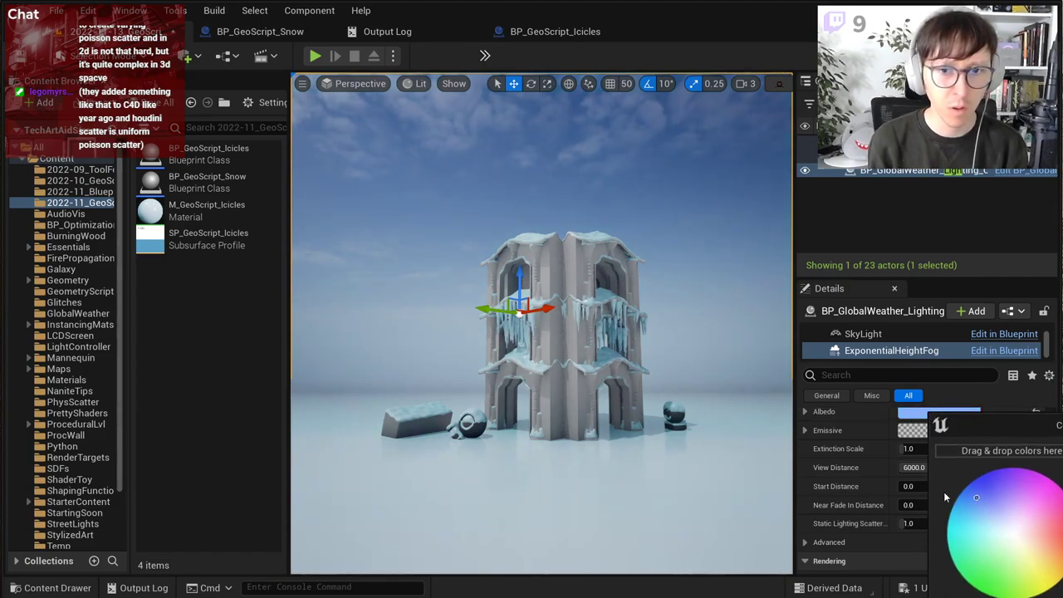
left_click(972, 492)
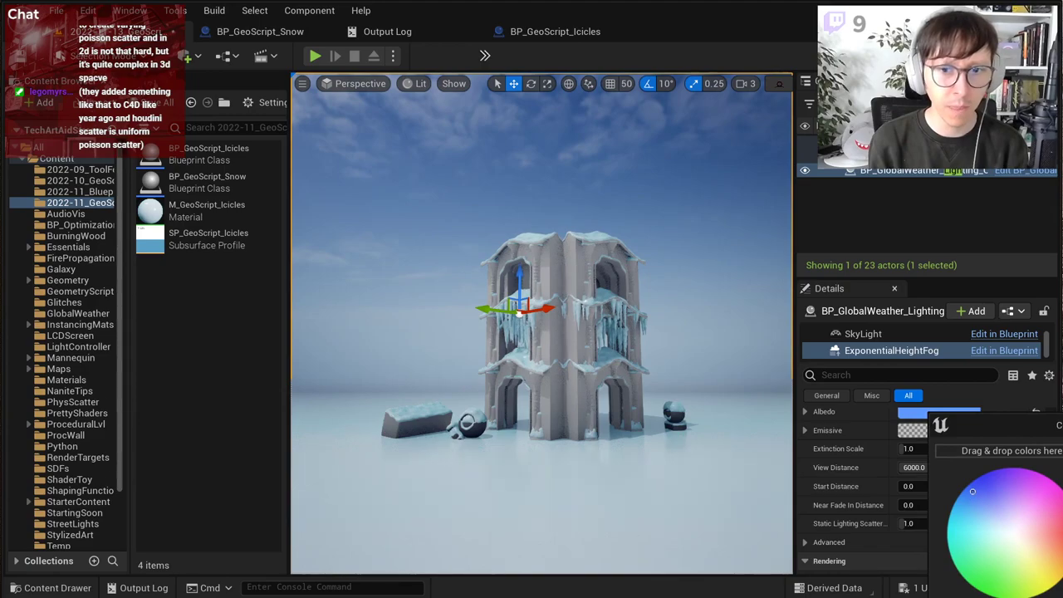
key("Return")
Step: Try a volumetric fog Emissive B value of 1 and set it back to 0
scroll(857, 483, "up", 2)
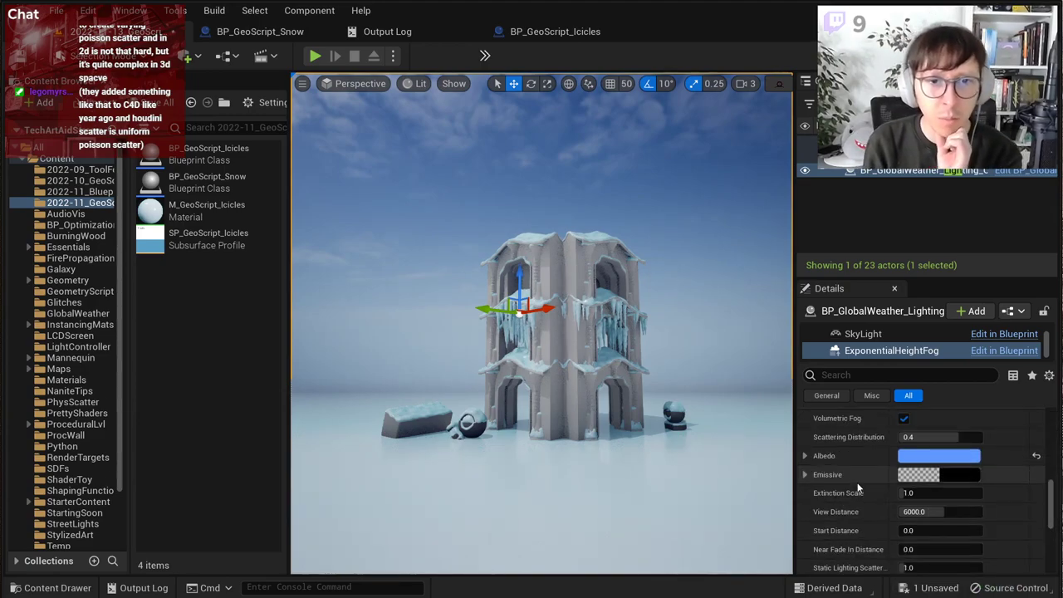
scroll(858, 488, "up", 1)
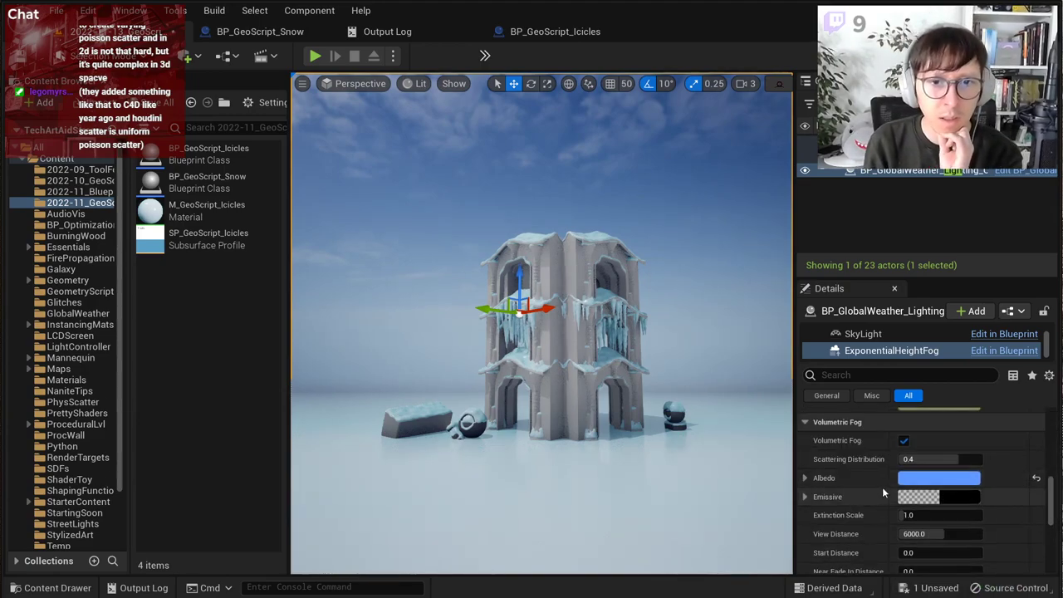
left_click(805, 497)
left_click(926, 552)
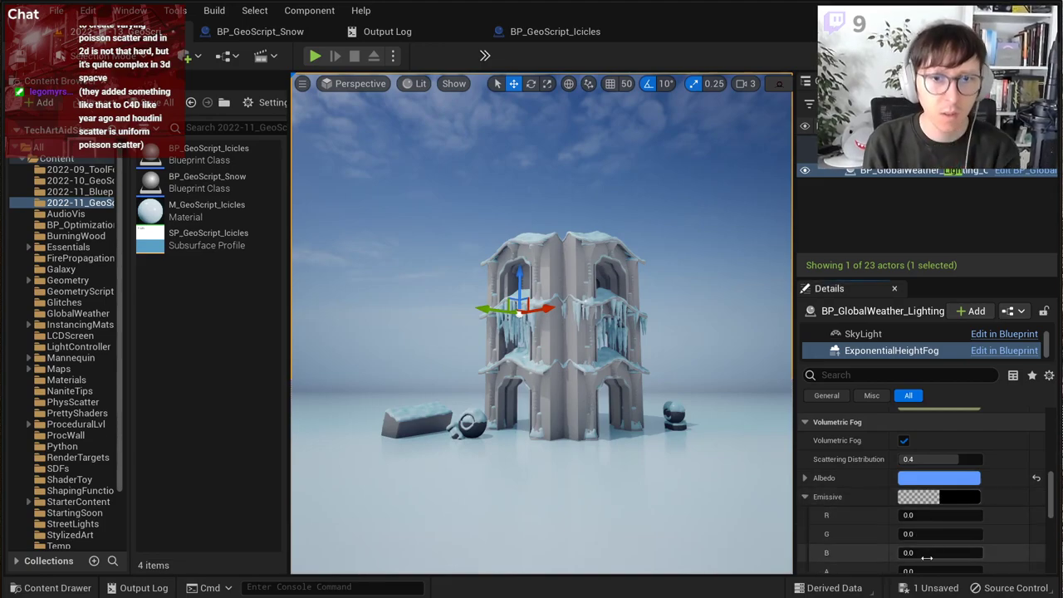
type("1")
key("Return")
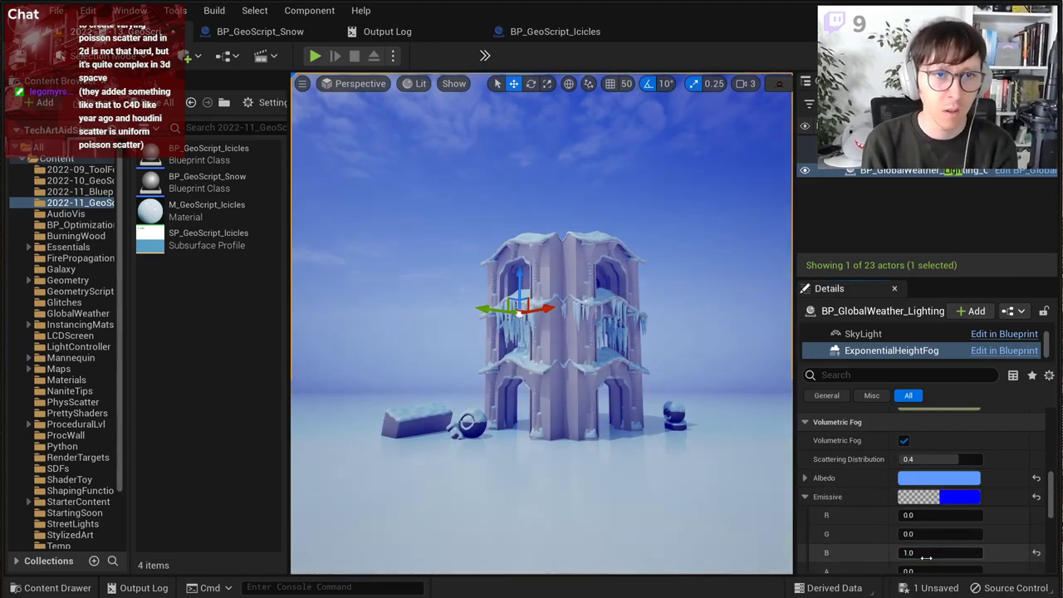
left_click(925, 553)
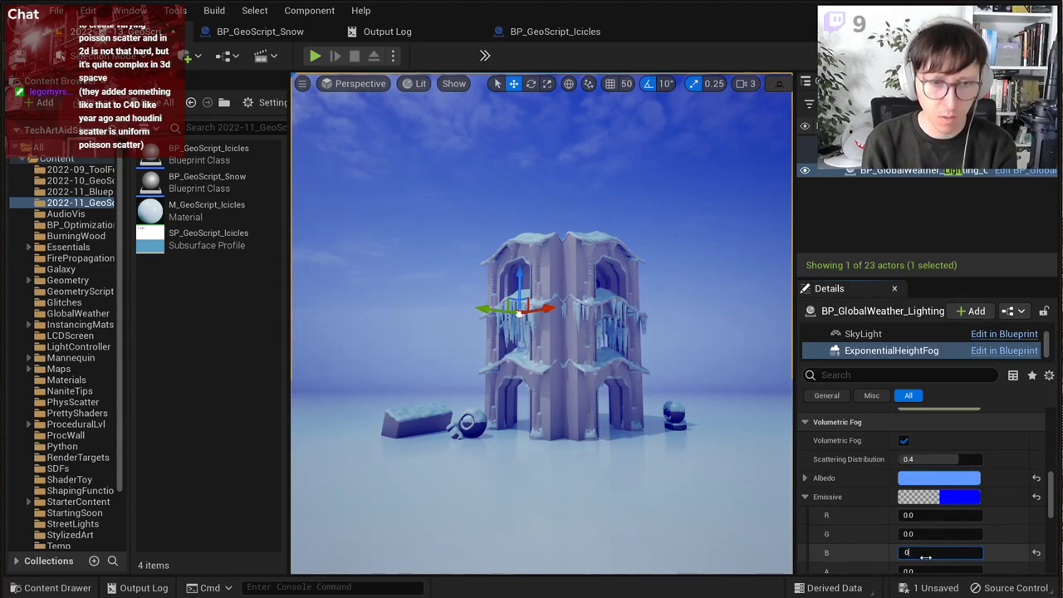
key("Return")
Step: Set the volumetric fog's Albedo to a light sky blue
left_click(952, 480)
left_click(1002, 577)
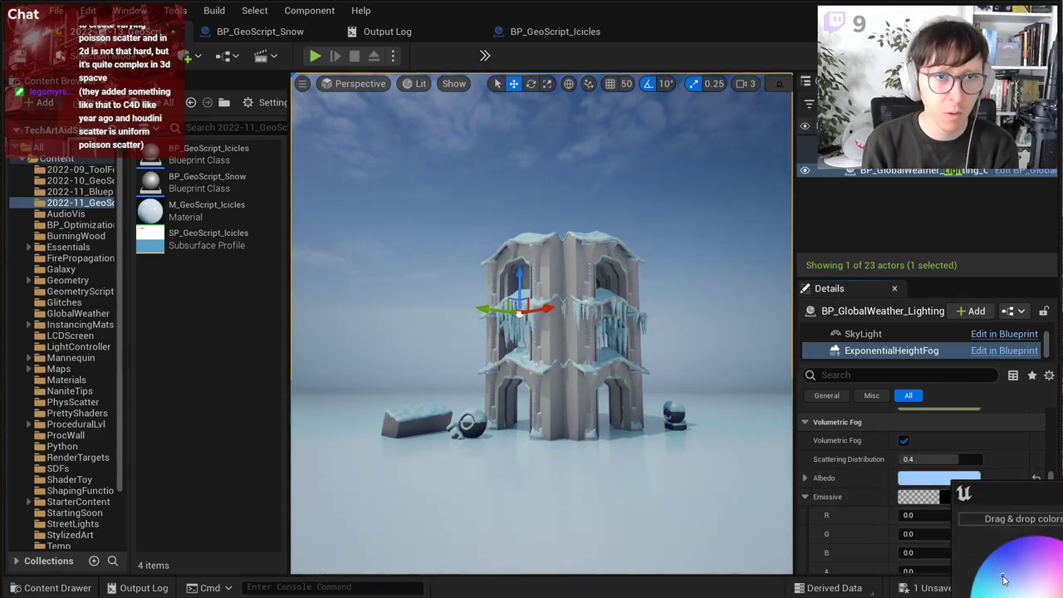
left_click_drag(991, 576, 993, 578)
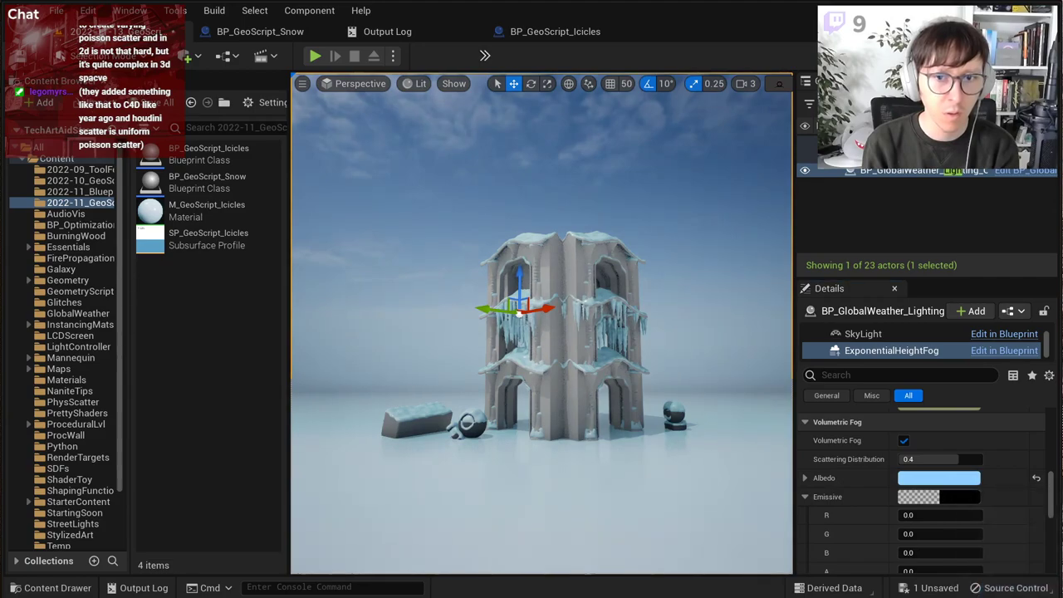
Step: Set the volumetric fog's Emissive color to a muted grey-blue of about R 0.104, G 0.180, B 0.243
left_click(923, 495)
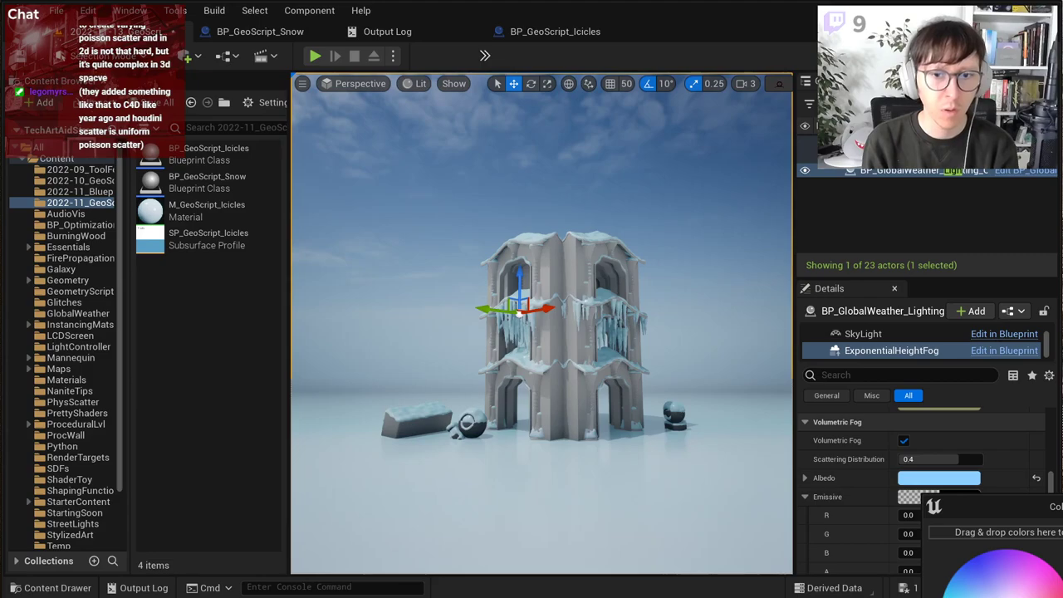
left_click(944, 501)
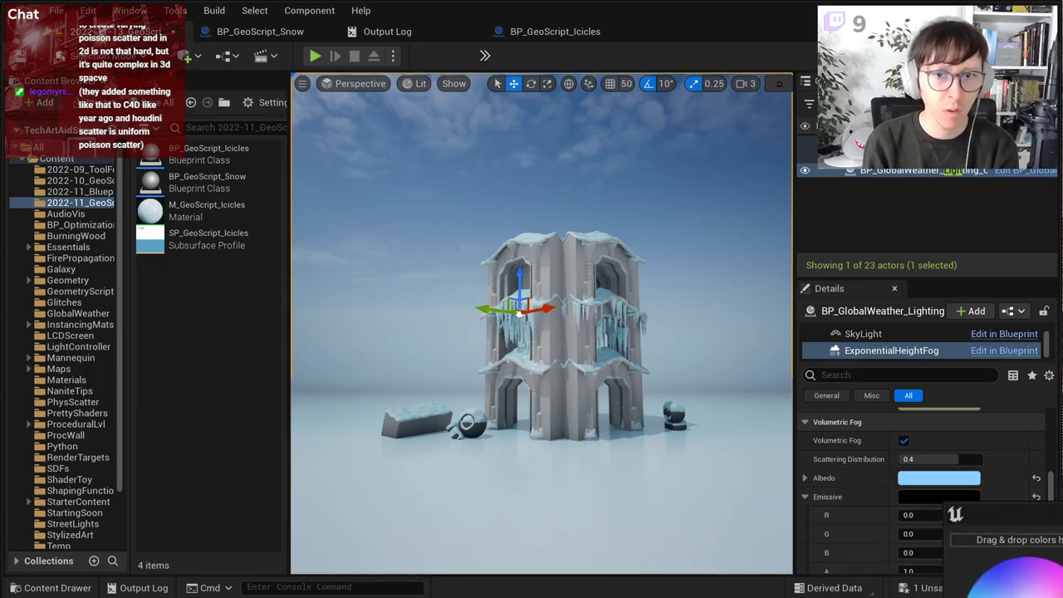
mouse_move(1062, 597)
left_mouse_down()
mouse_move(1062, 584)
mouse_move(1062, 597)
left_mouse_up()
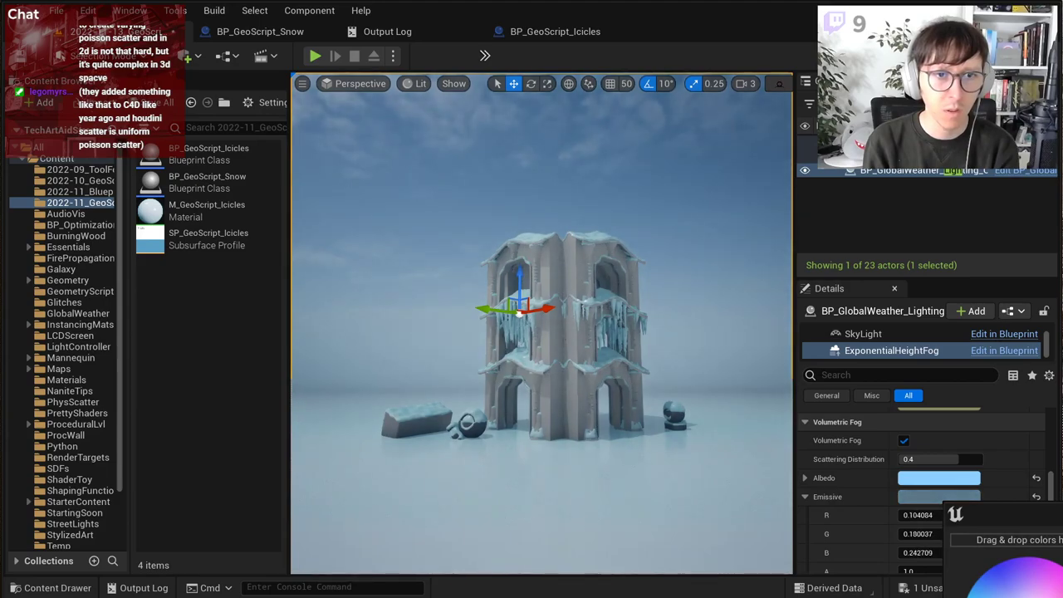
left_click(1062, 597)
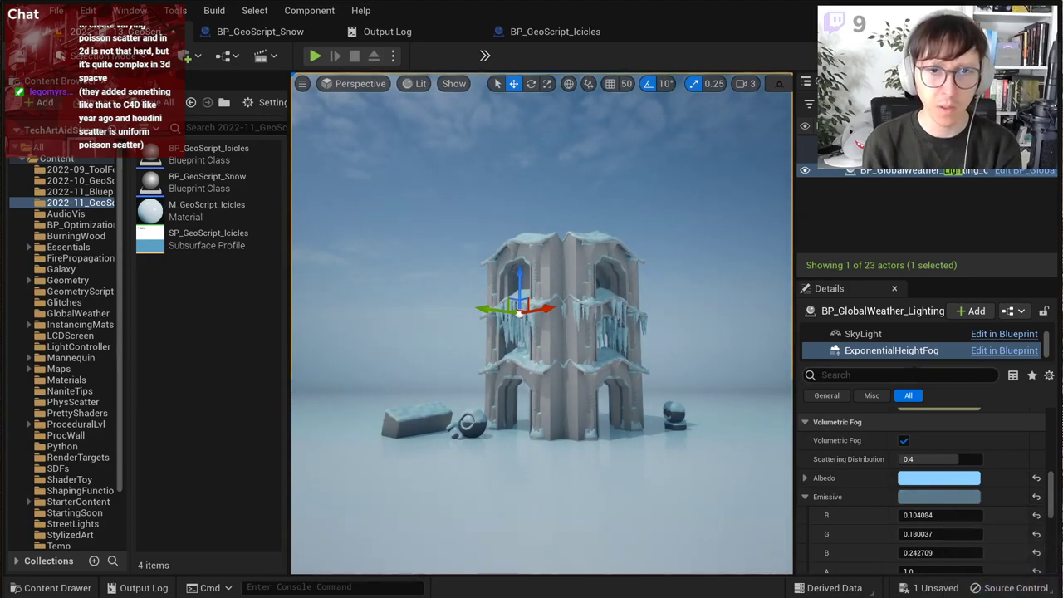
Step: Set the DirectionalLight component's Intensity to 5 lux
scroll(903, 343, "up", 2)
scroll(901, 342, "down", 1)
scroll(900, 343, "up", 1)
left_click(900, 345)
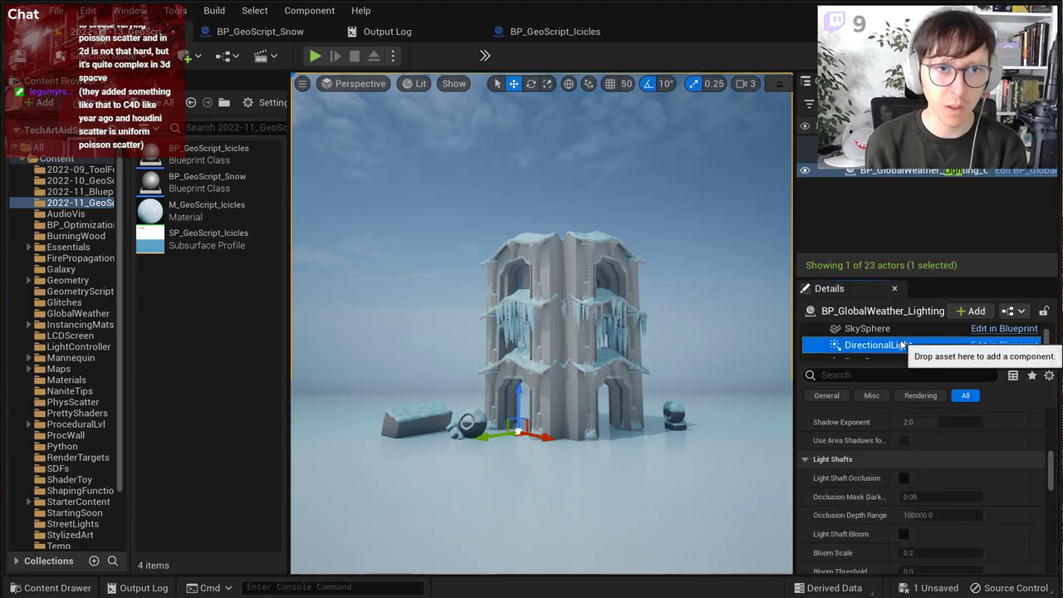
scroll(926, 468, "down", 5)
scroll(927, 468, "up", 3)
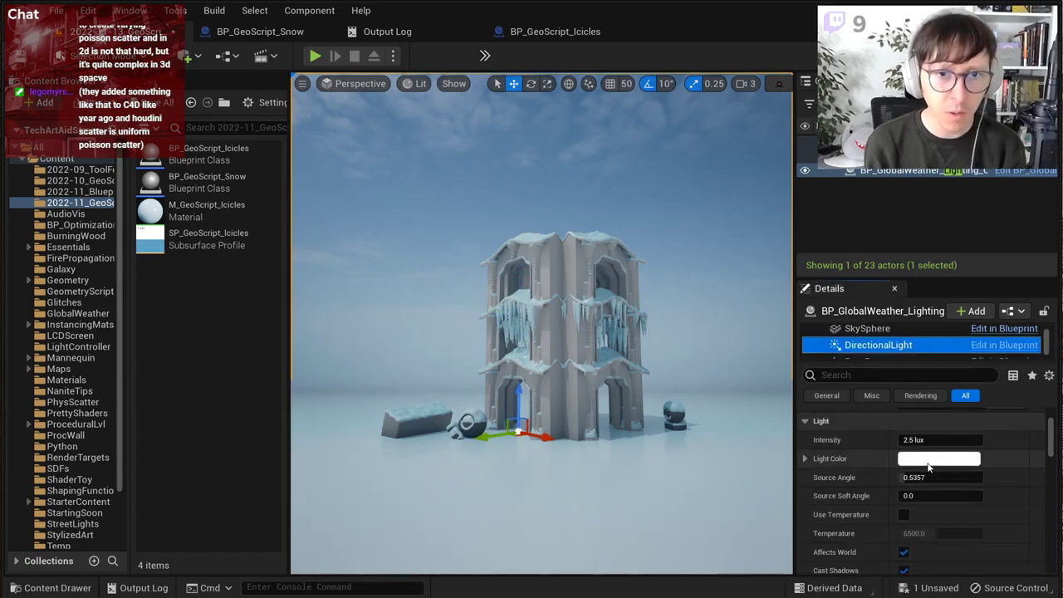
left_click(941, 439)
type("5")
key("Return")
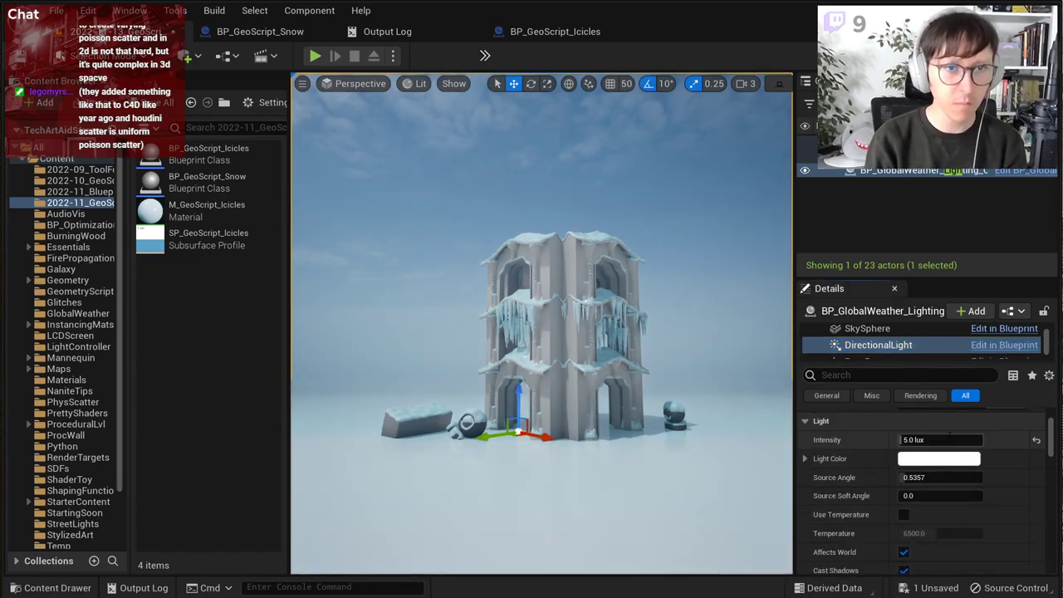
left_click(949, 437)
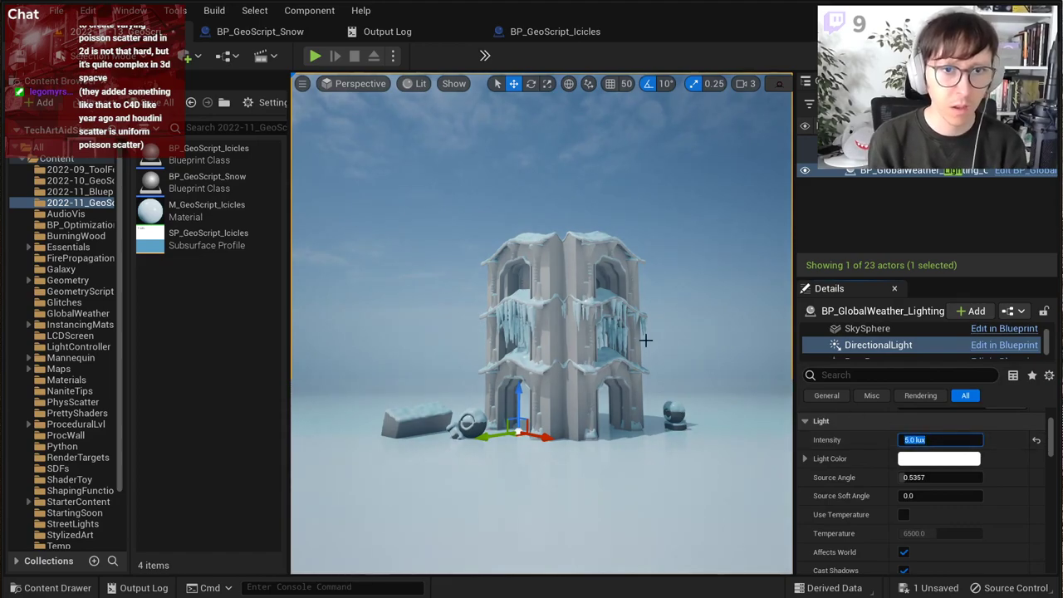
mouse_move(643, 338)
right_mouse_down()
mouse_move(622, 338)
mouse_move(638, 359)
mouse_move(638, 346)
right_mouse_up()
Step: Set the ExponentialHeightFog component's Fog Density to 0.2 and save the level
scroll(911, 353, "down", 1)
scroll(909, 354, "down", 1)
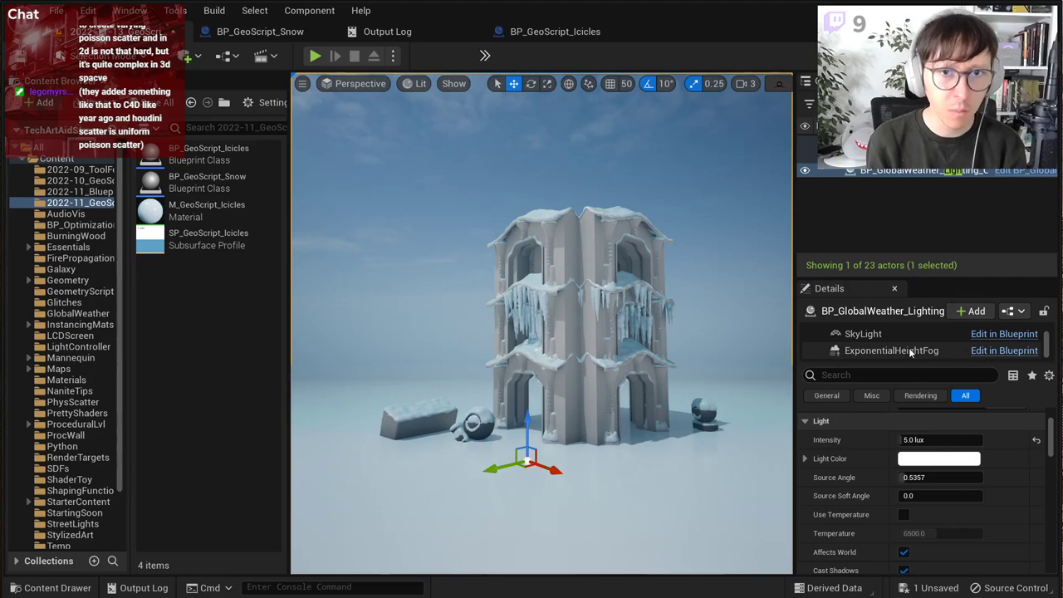
left_click(906, 351)
scroll(939, 512, "up", 2)
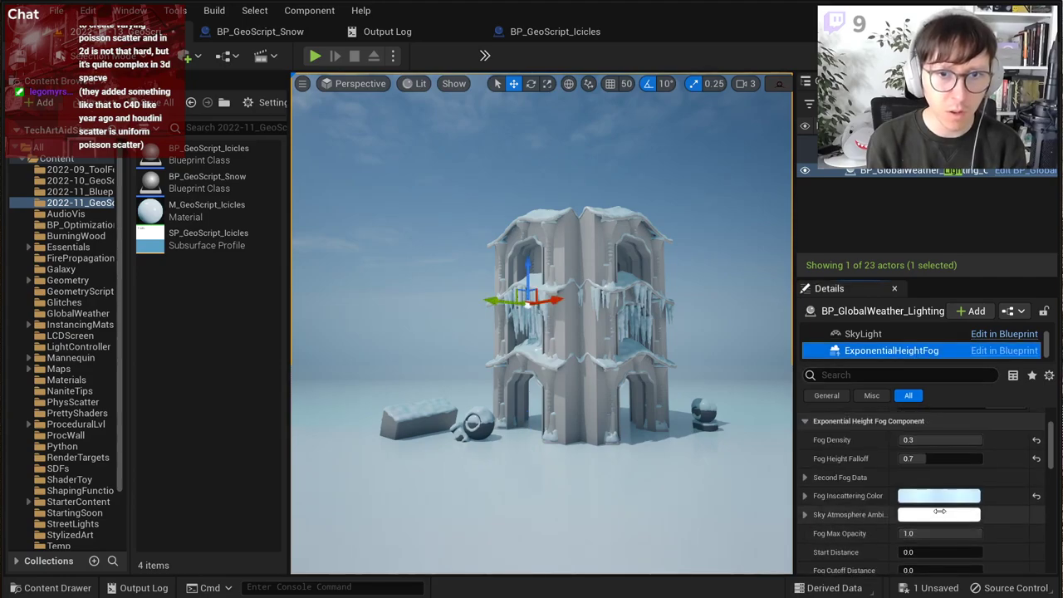
left_click(931, 463)
type("0..2")
key("Return")
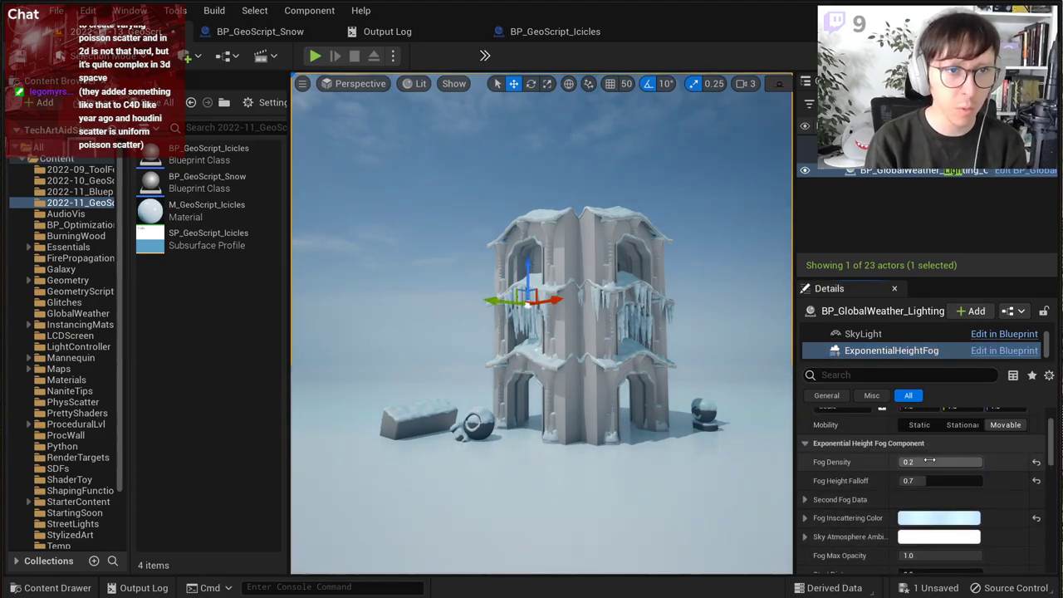
mouse_move(721, 288)
right_mouse_down()
mouse_move(739, 287)
mouse_move(705, 278)
mouse_move(733, 286)
right_mouse_up()
key("ctrl+s")
key("w")
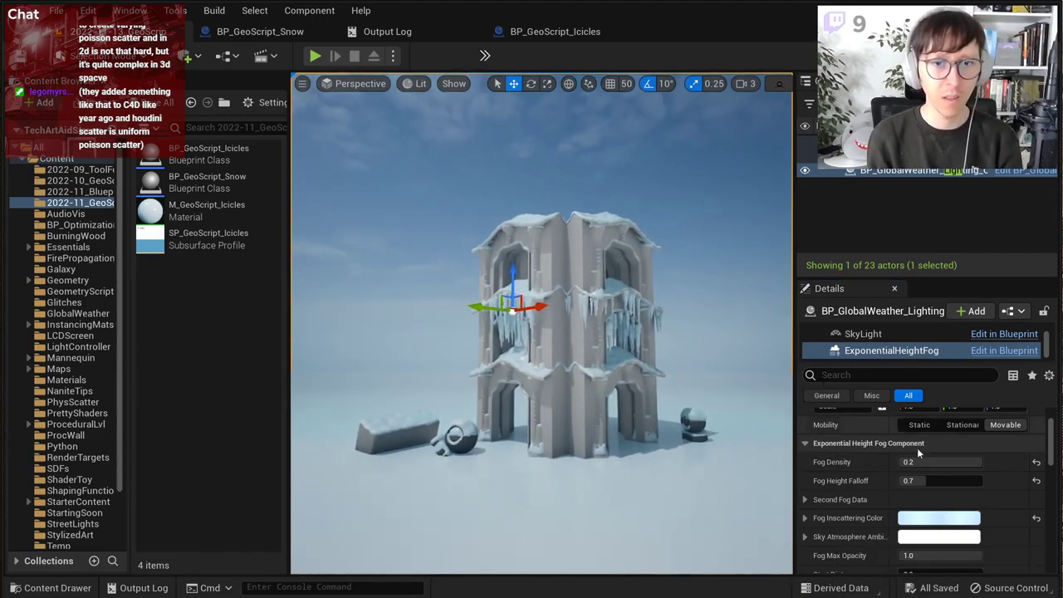
left_click(907, 520)
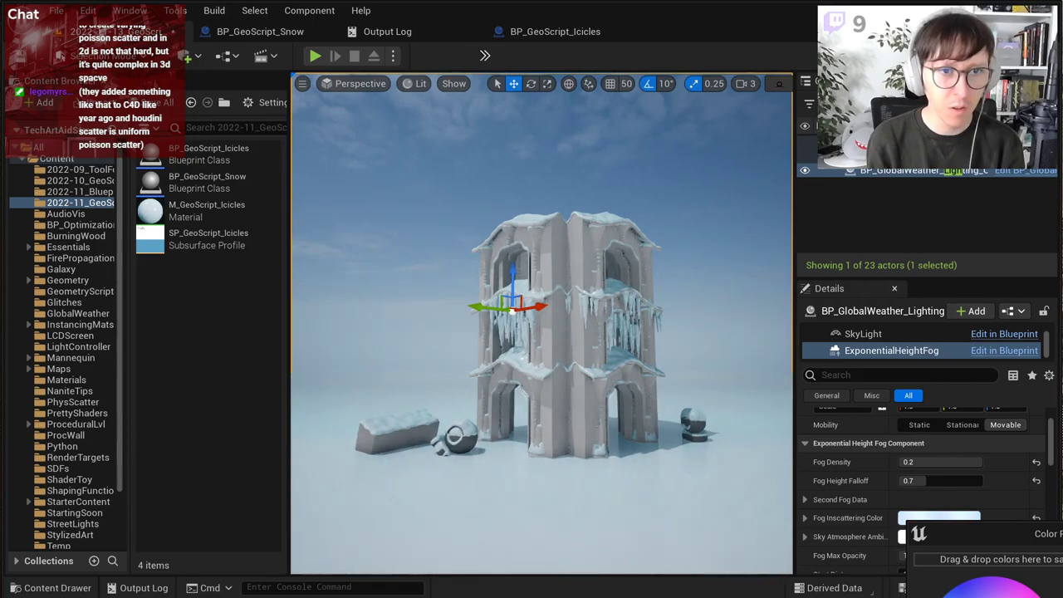
right_click_drag(593, 356, 596, 356)
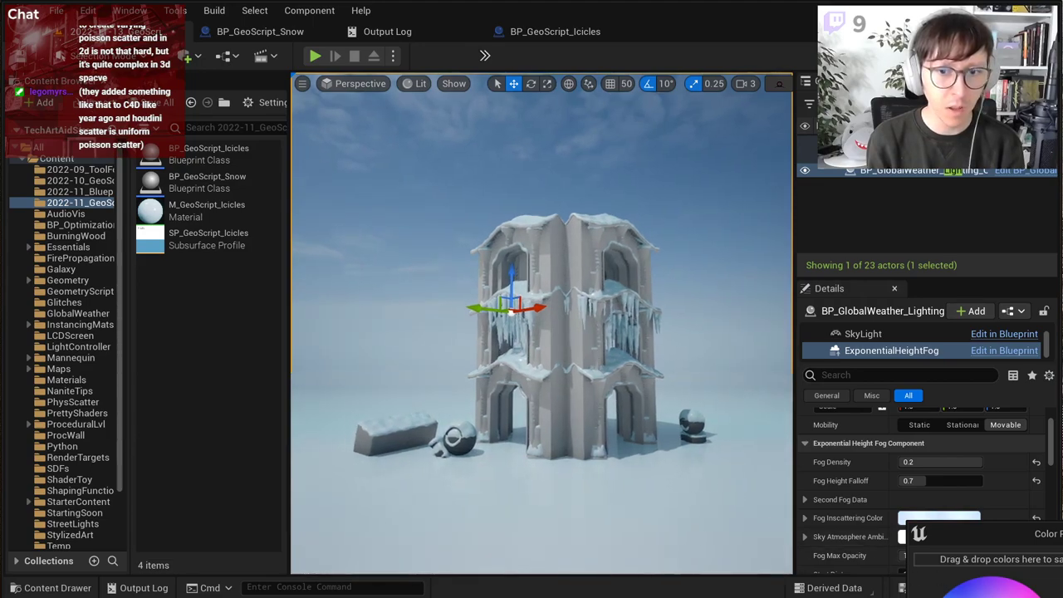
key("Escape")
key("ctrl+s")
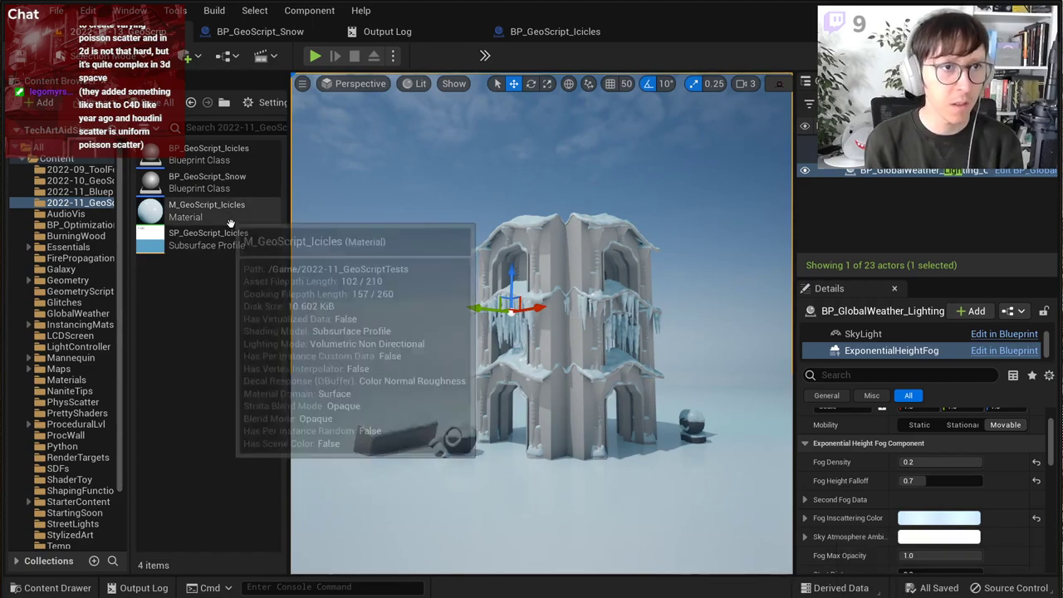
Step: Open the SP_GeoScript_Icicles subsurface profile and place its editor window so the tower stays visible
double_click(248, 240)
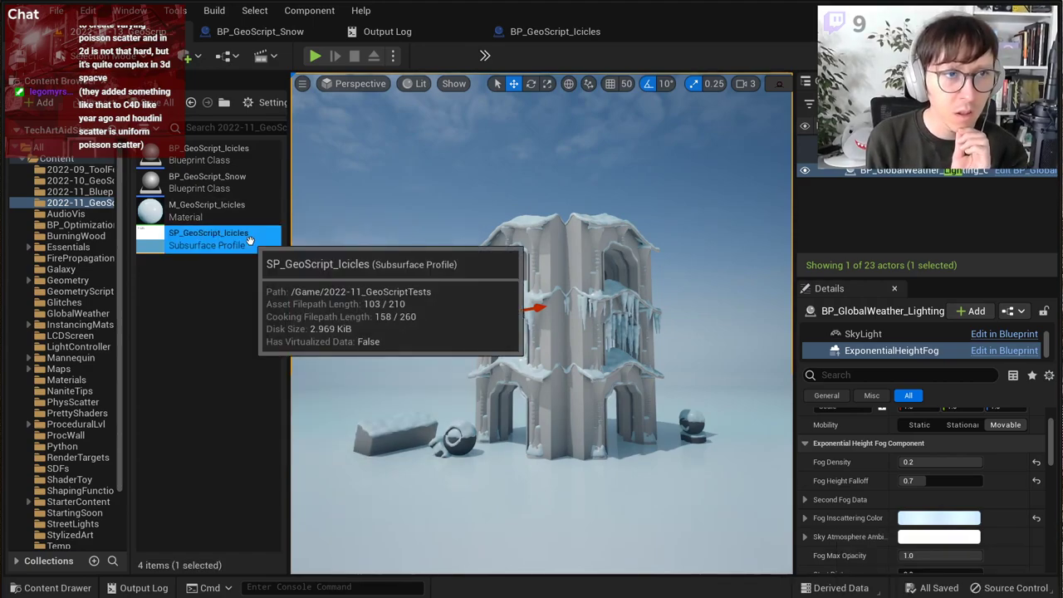
left_click_drag(739, 88, 430, 196)
left_click(129, 31)
left_click_drag(697, 183, 1062, 138)
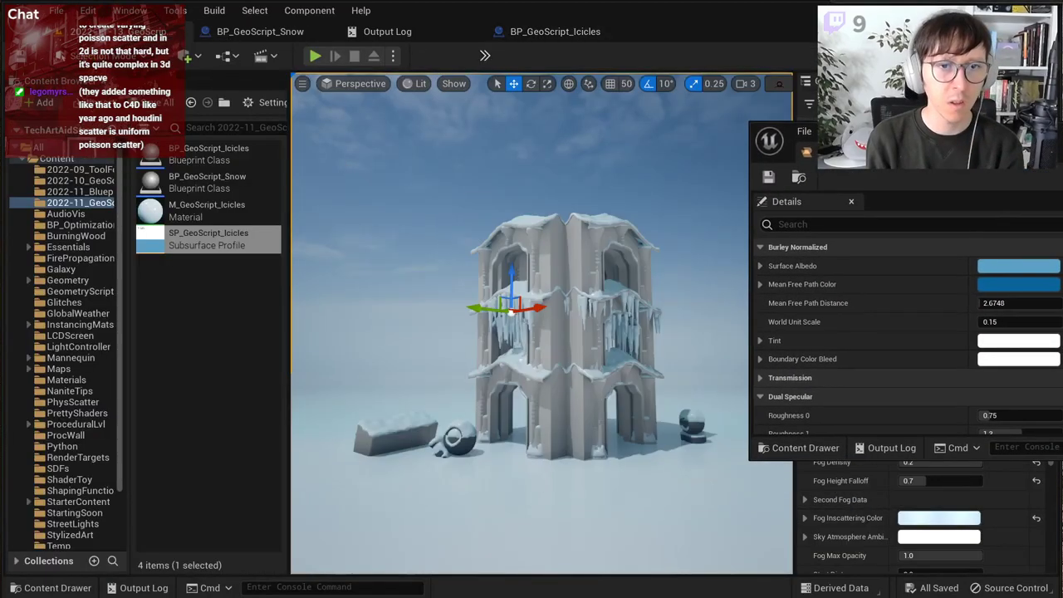
Step: Try a saturated deep blue for the icicle profile's Surface Albedo and discard it
left_click(1018, 269)
mouse_move(1060, 360)
left_mouse_down()
mouse_move(1062, 371)
mouse_move(1062, 350)
left_mouse_up()
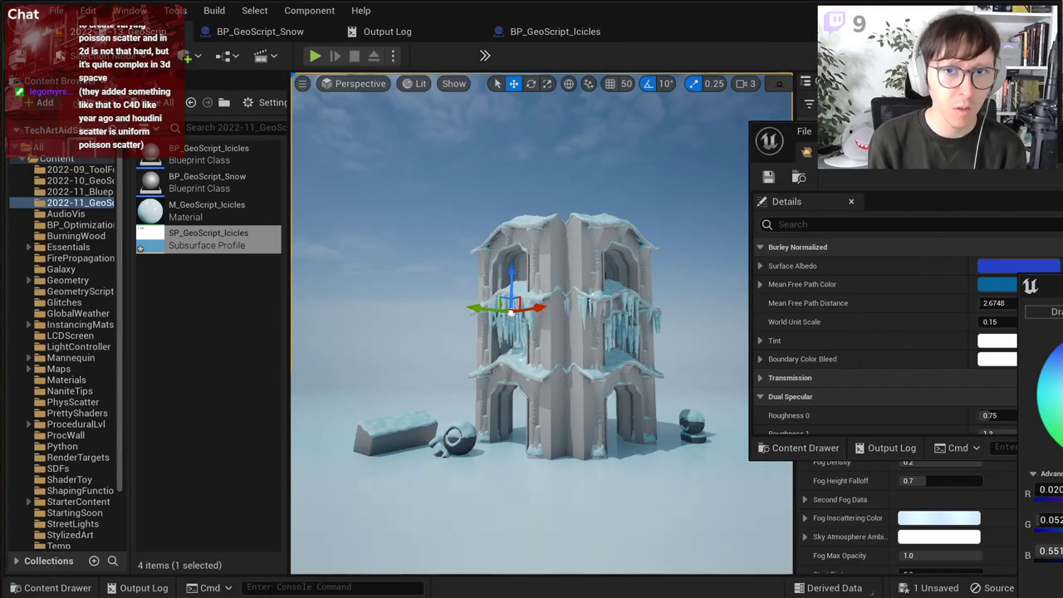
key("Escape")
Step: Set the icicle profile's Mean Free Path Color to a muted blue of about R 0.045, G 0.126, B 0.318 and save the profile
left_click(1037, 288)
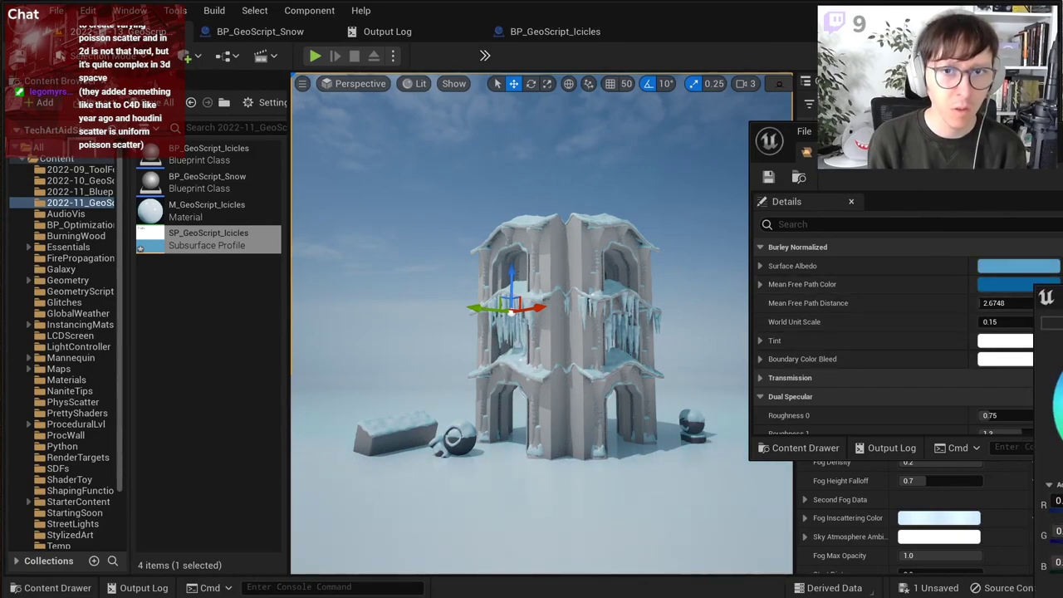
left_click_drag(1062, 390, 1062, 366)
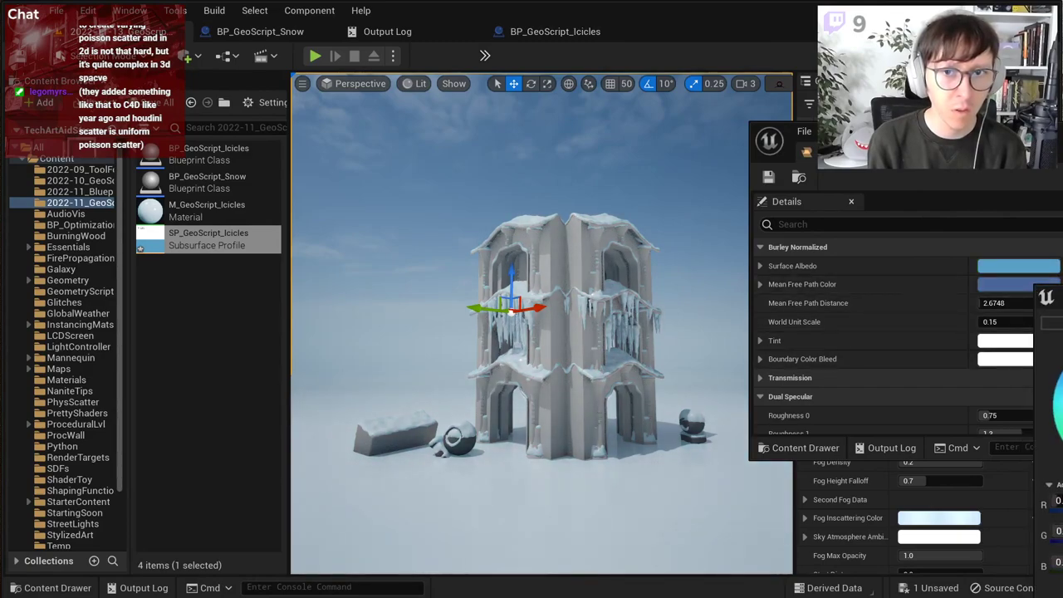
left_click(770, 176)
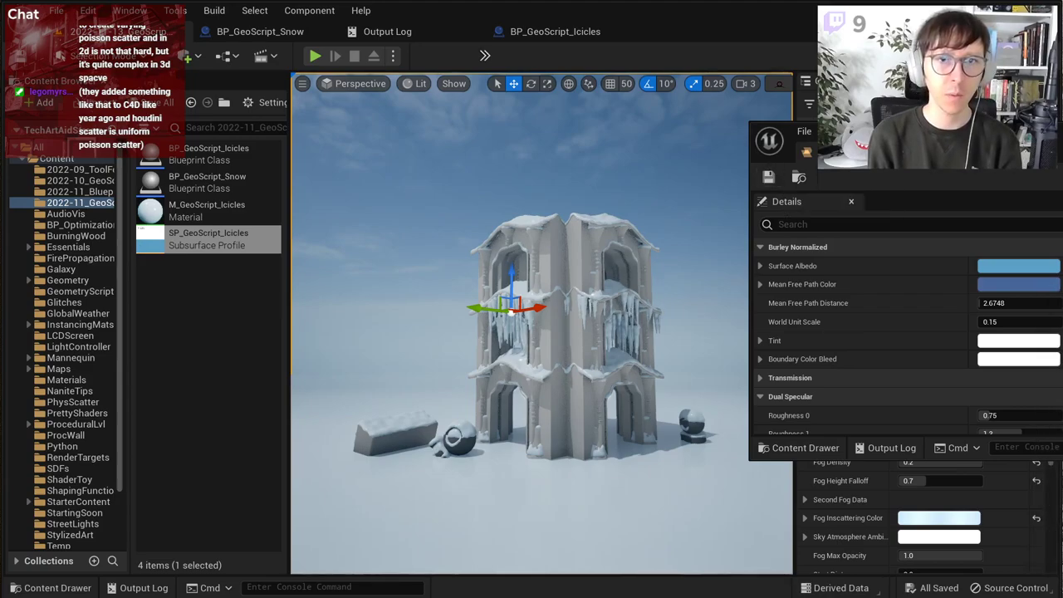
left_click(1007, 288)
left_click_drag(1049, 369, 1052, 369)
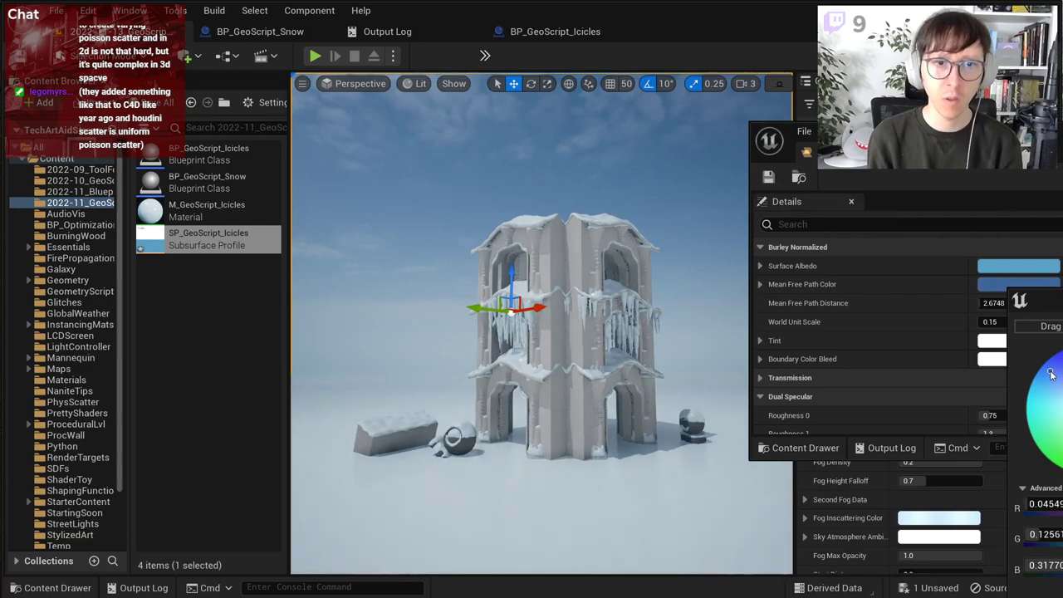
left_click(769, 176)
Step: Show the viewport full screen and frame the whole snowy tower with its surrounding props
left_click(637, 172)
key("F11")
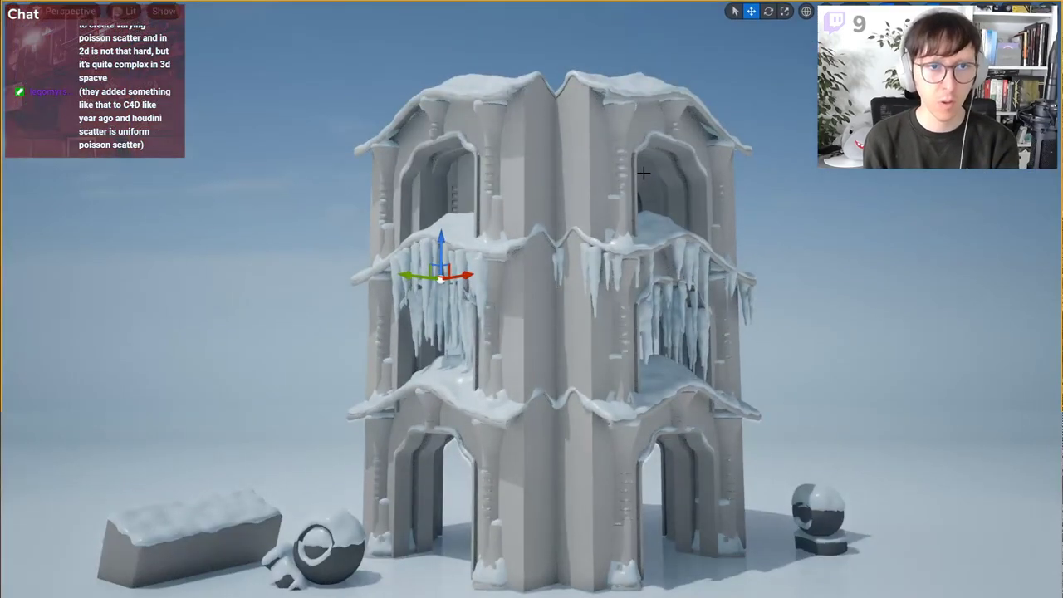
key("s")
right_click_drag(636, 171, 637, 171)
key("s")
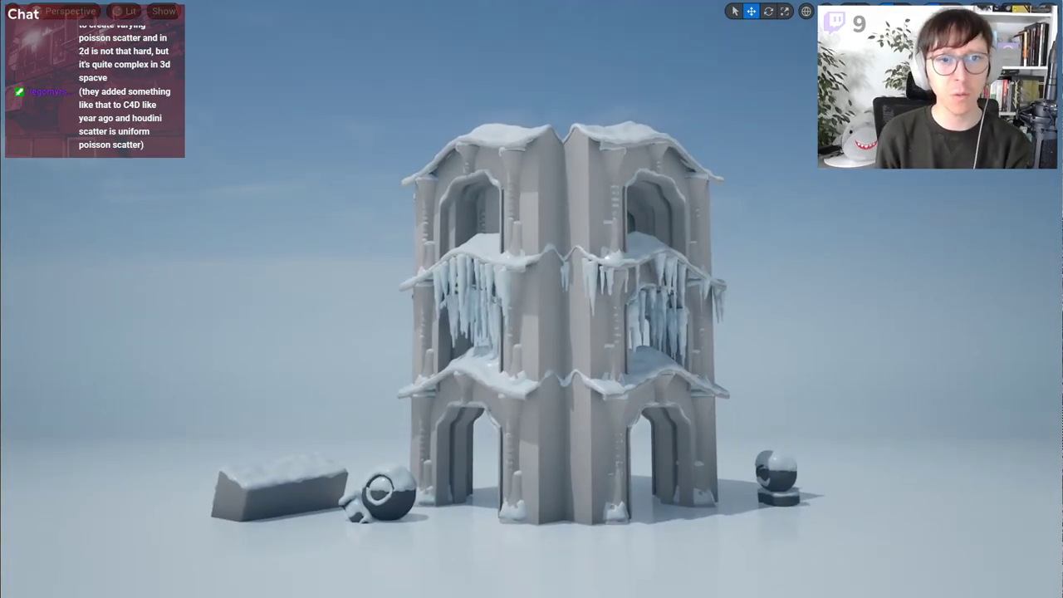
Step: Switch to the browser to show the Patreon membership page and the techartaid.com site, and return to the Unreal Editor viewport
key("alt+Tab")
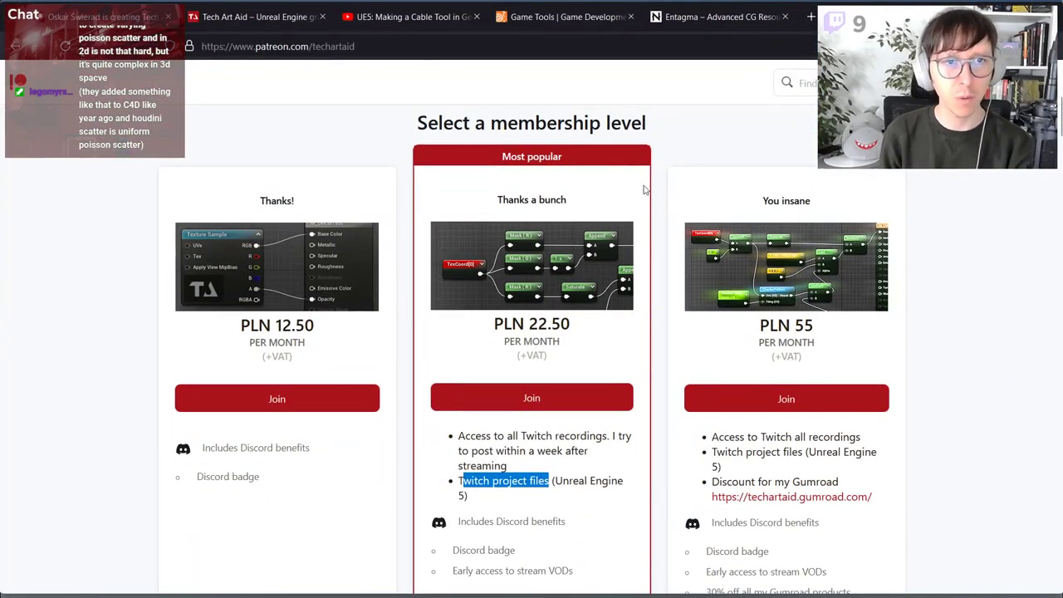
left_click(385, 38)
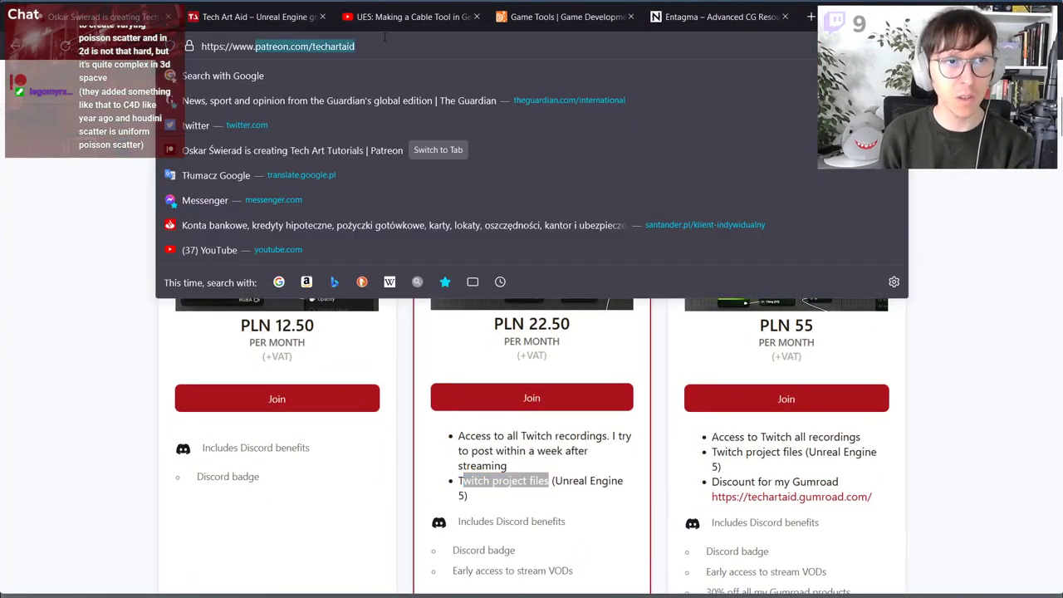
left_click(264, 23)
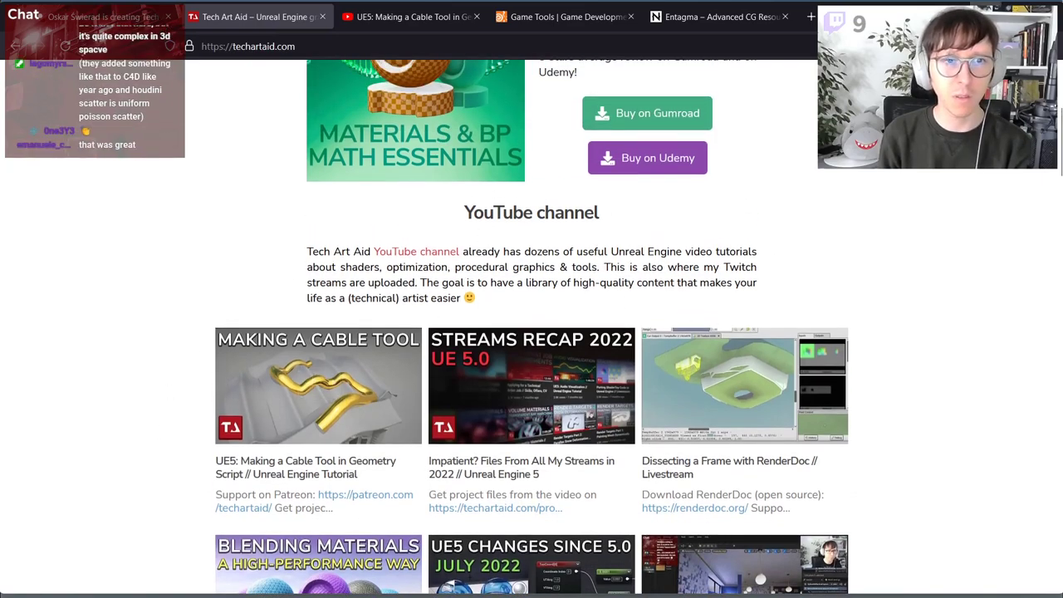
key("alt+Tab")
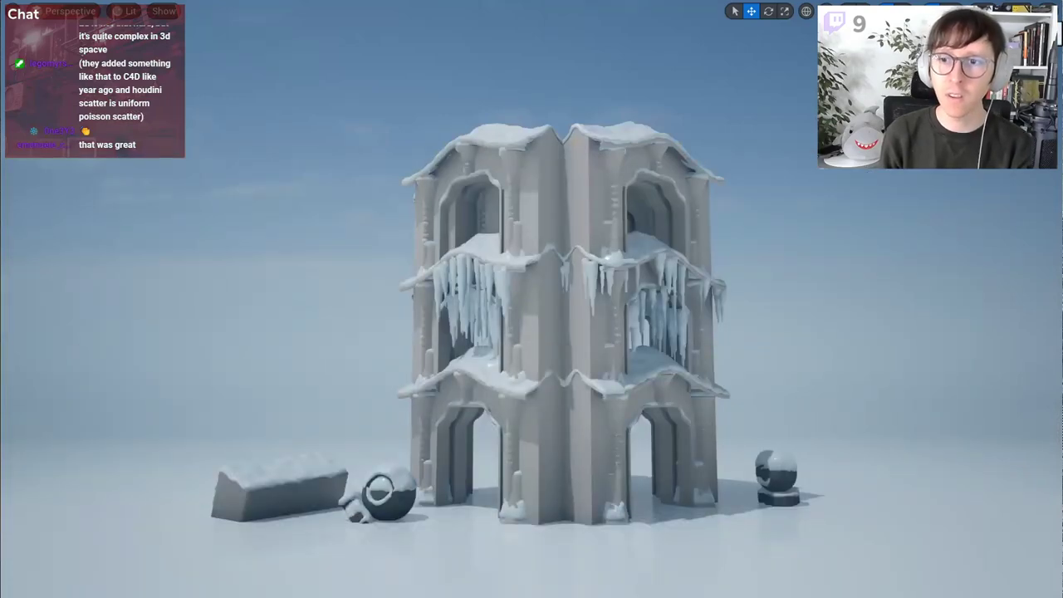